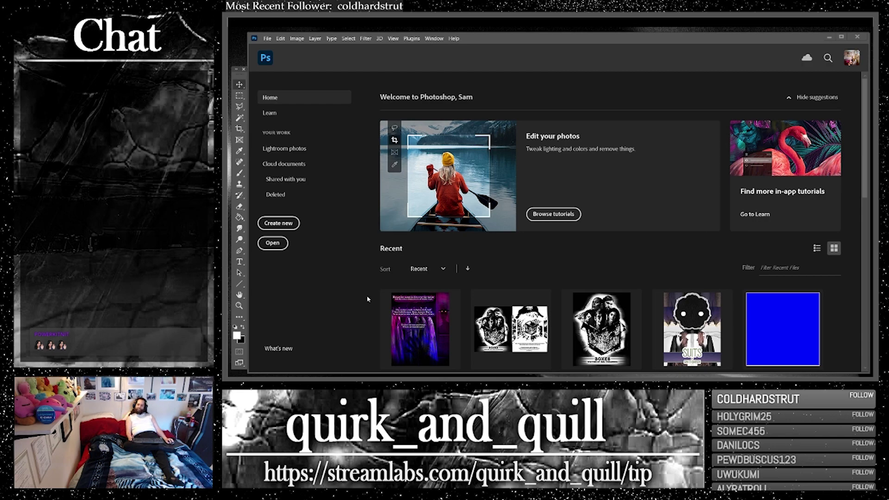
Step: Start a new document from the 3600 × 3600 px, 300 ppi white-background preset
click(282, 224)
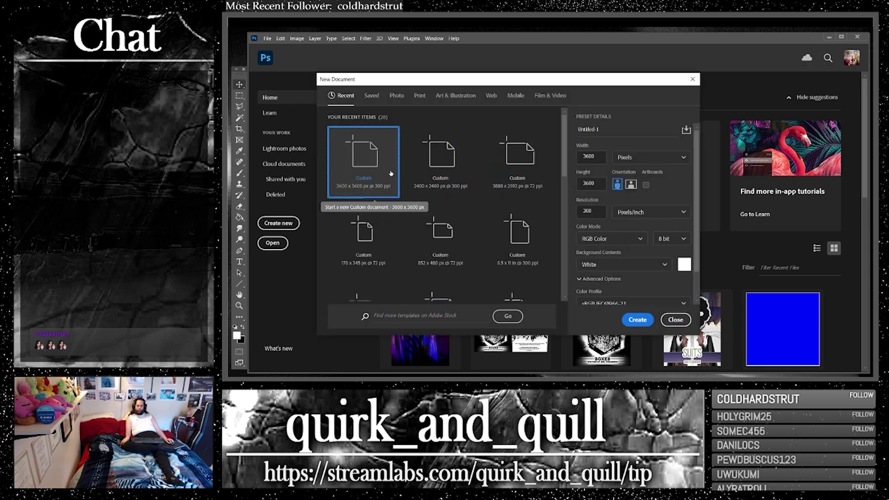
click(634, 321)
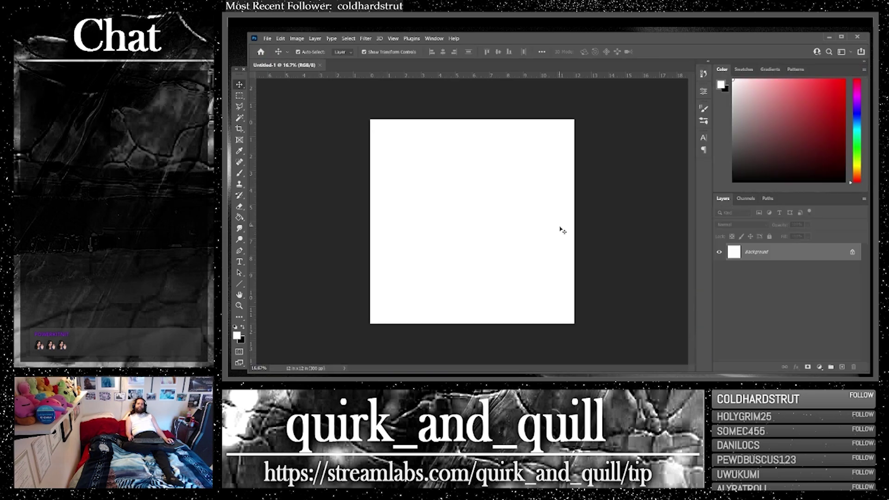
Step: Fit the canvas to the window and duplicate the Background layer
click(394, 39)
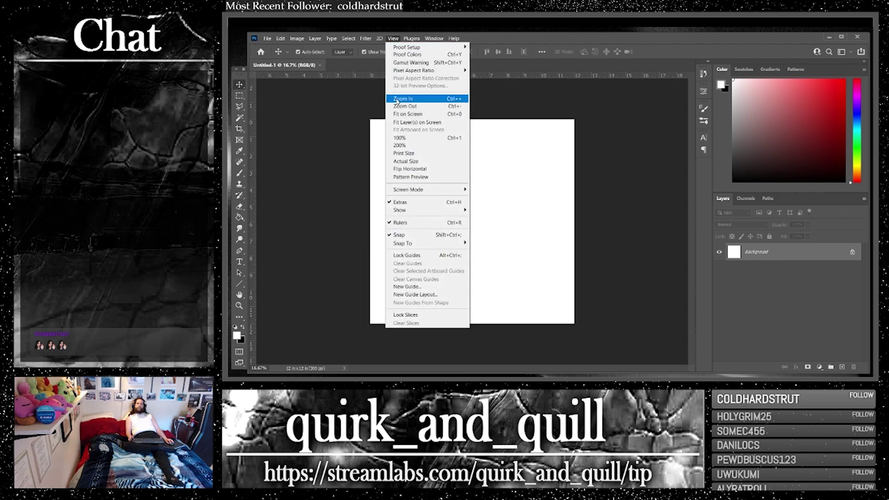
click(399, 114)
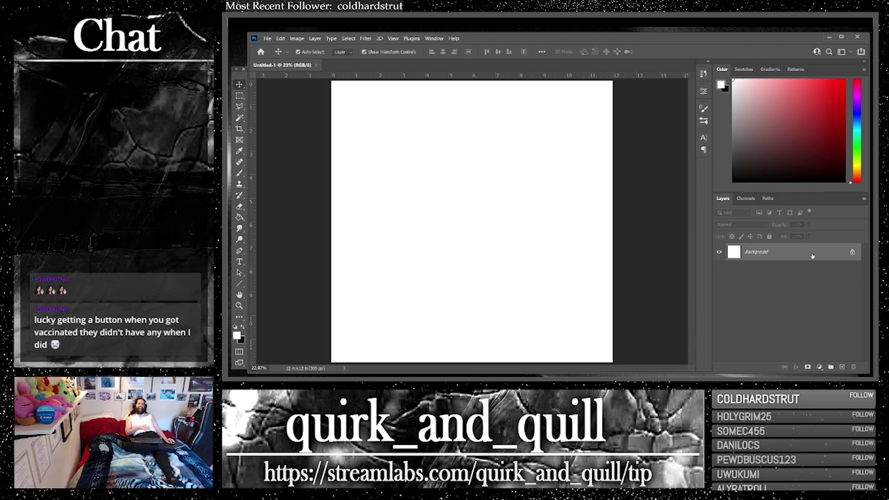
drag(827, 254, 841, 366)
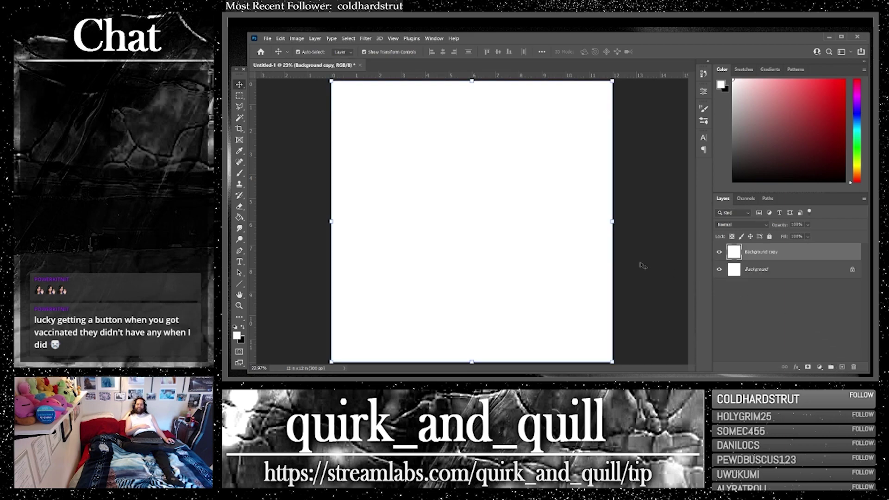
Step: Switch from the Paint Bucket to the Gradient Tool
click(239, 217)
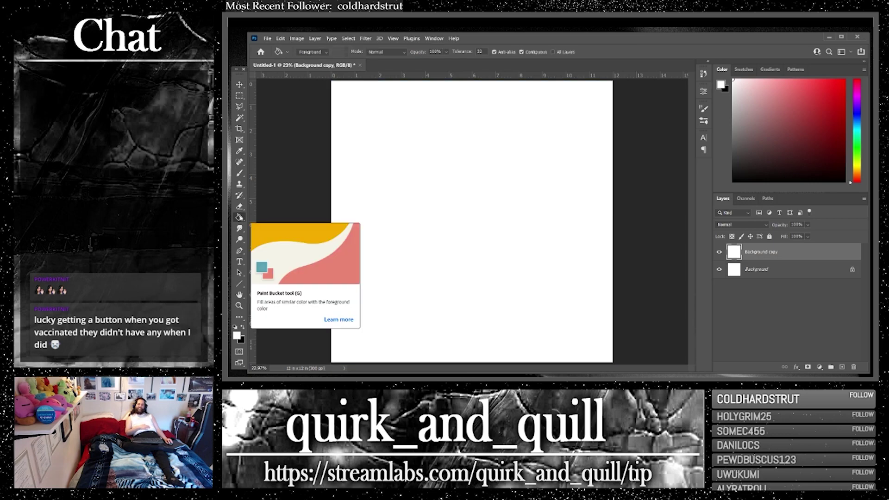
right_click(240, 217)
click(277, 217)
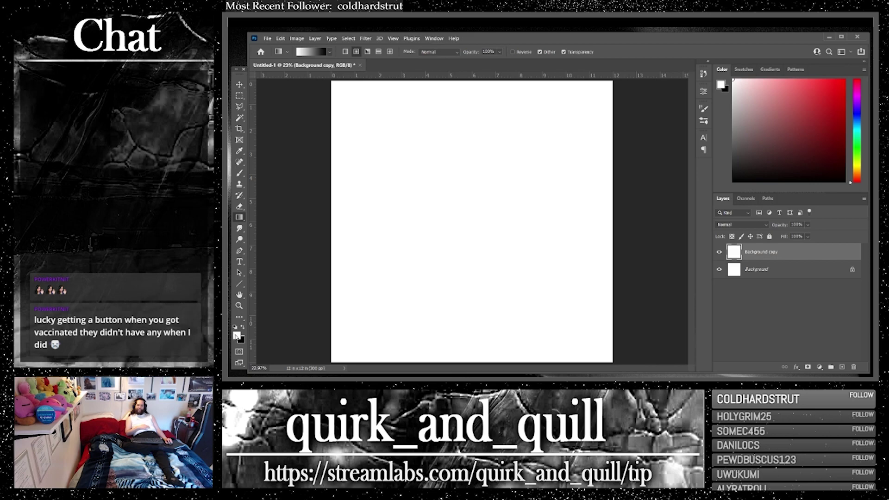
Step: Set the foreground colour to lavender blue #9999ff
click(236, 335)
drag(723, 261, 722, 250)
click(645, 215)
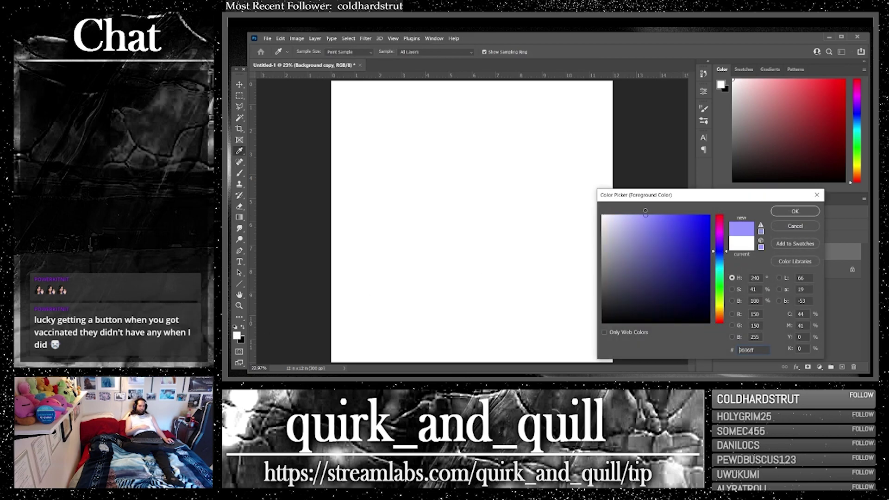
click(795, 211)
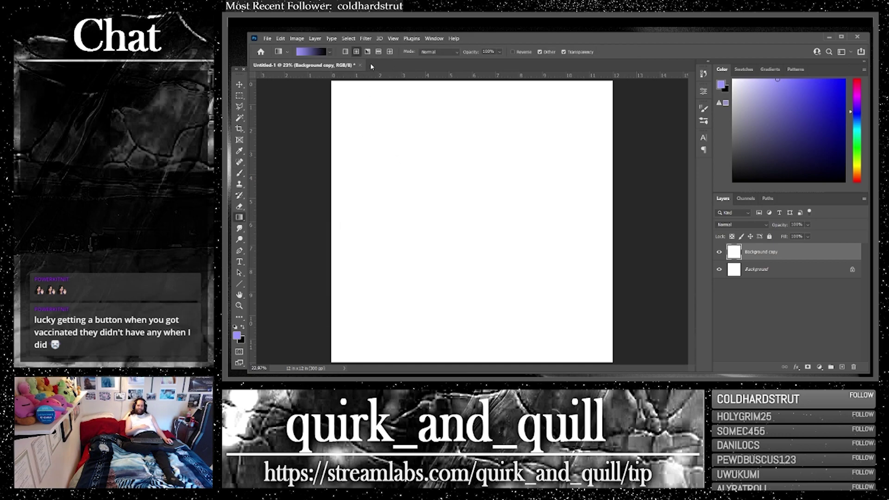
Step: Draw lavender-to-black radial gradients on Background copy, new Layer 1 and new Layer 2
drag(346, 161, 594, 220)
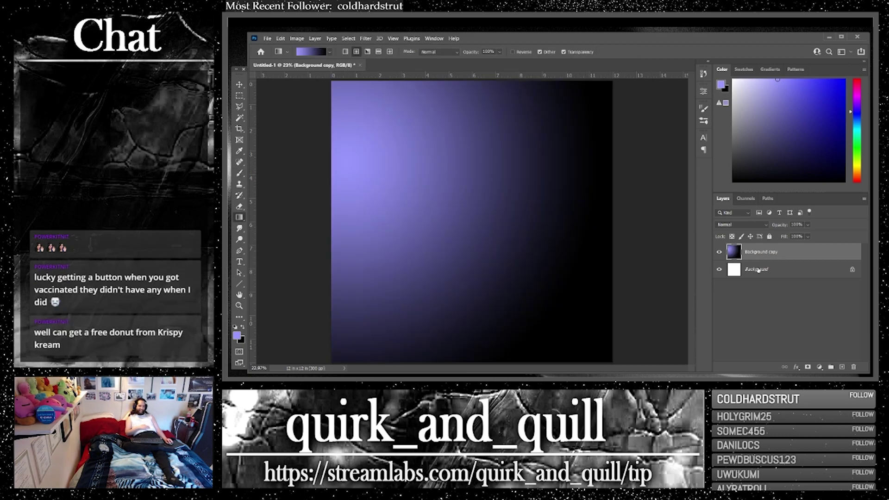
click(841, 367)
drag(457, 179, 523, 247)
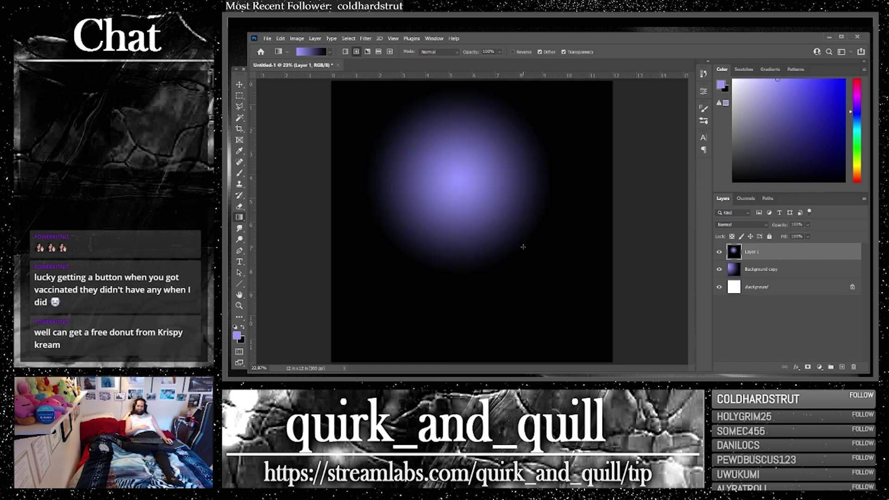
click(842, 367)
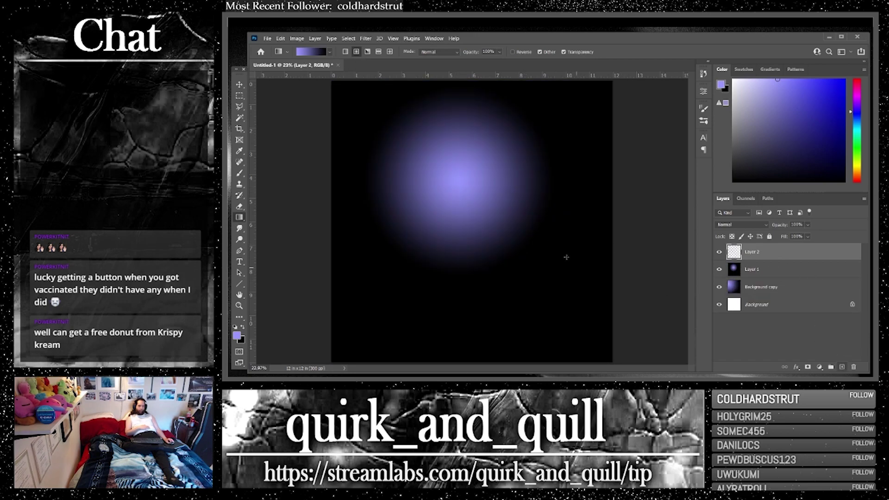
drag(558, 140, 430, 225)
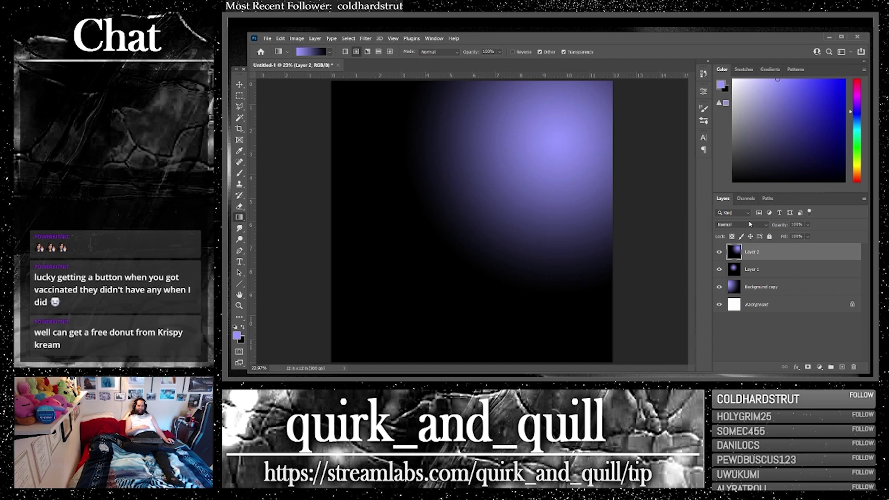
click(750, 224)
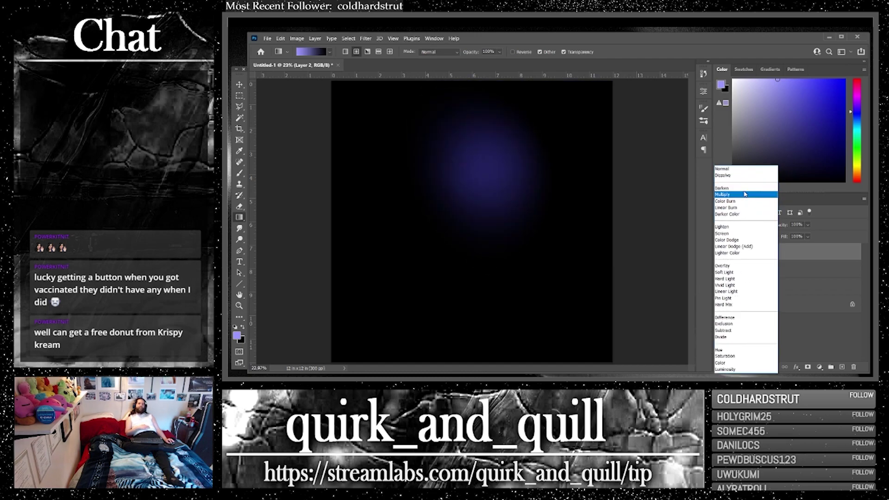
Step: Set Layer 2 to Darken and Layer 1 to Difference blending
click(745, 190)
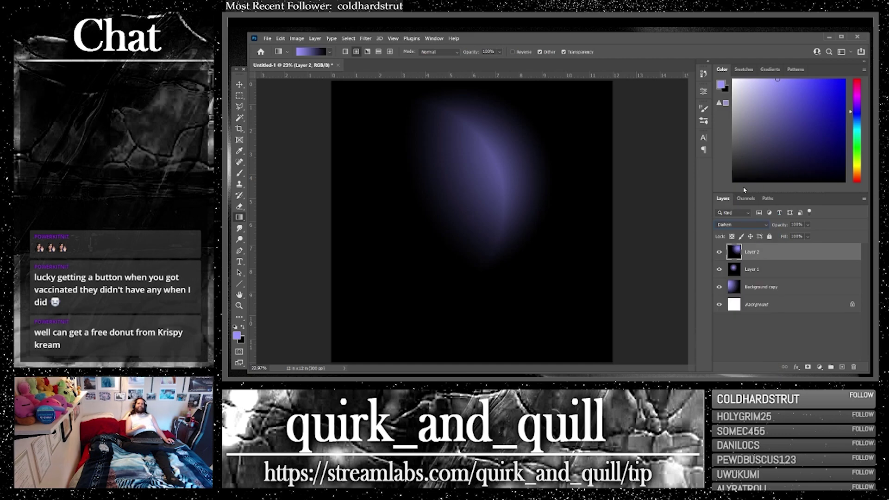
click(770, 270)
click(745, 225)
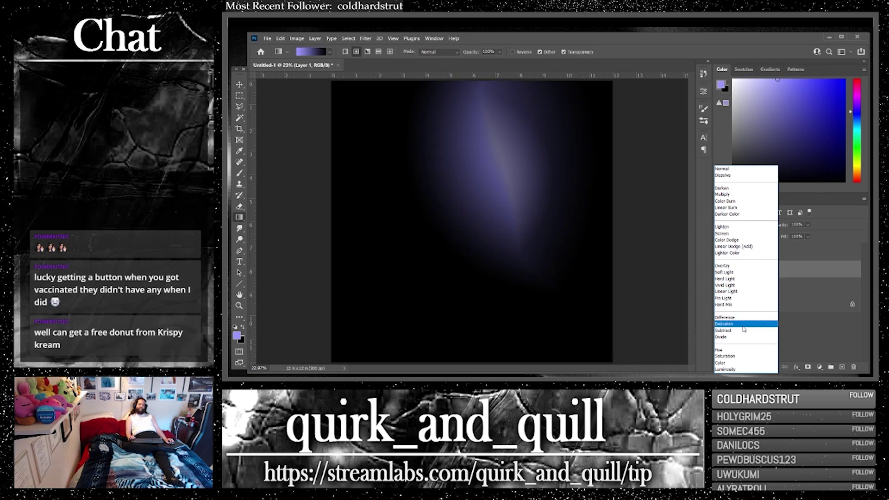
click(743, 319)
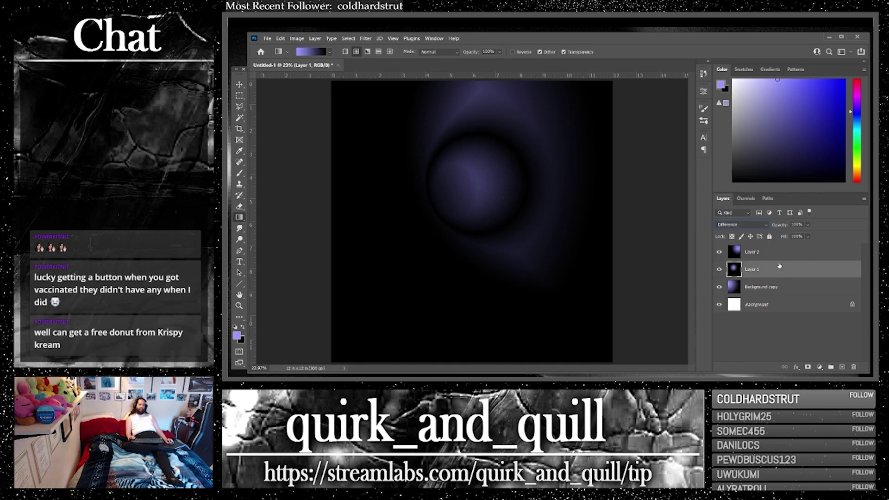
Step: Duplicate all four layers and merge the copies into one layer
click(778, 256)
shift+click(786, 305)
drag(824, 310, 842, 366)
right_click(798, 311)
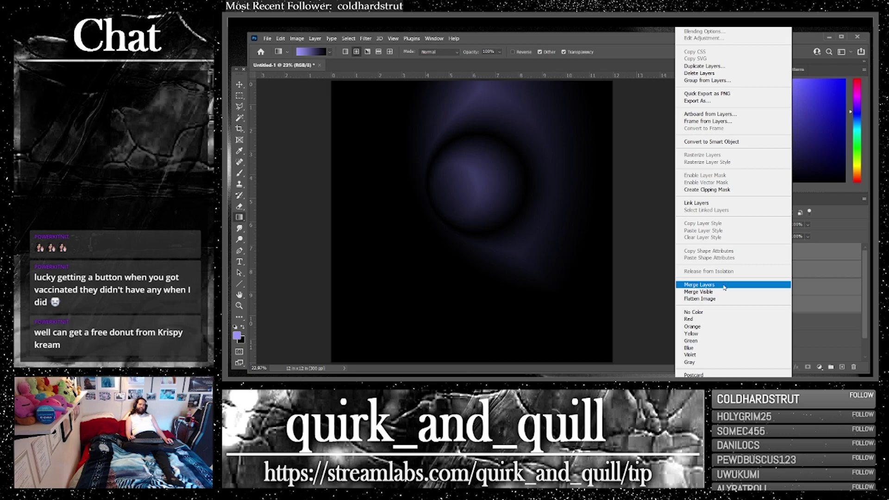
click(782, 283)
Step: Add a Linear Dodge (Add) copy, then duplicate and merge it with Layer 2 copy
drag(813, 253, 840, 365)
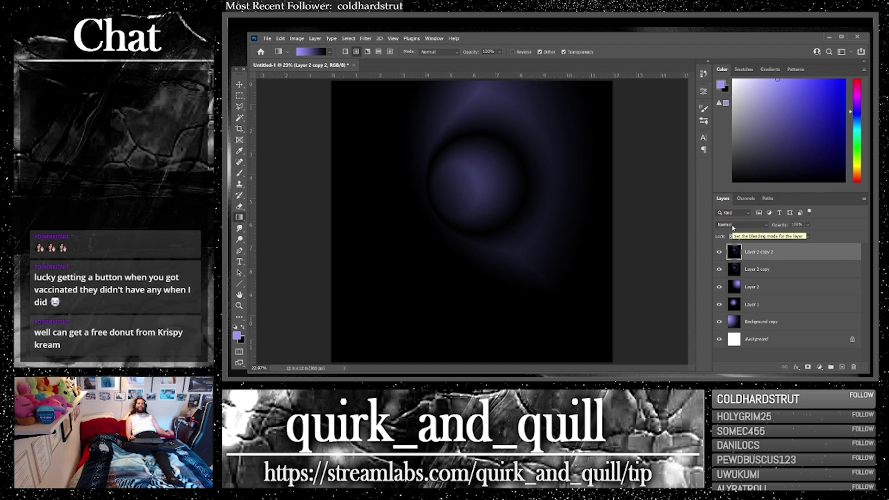
click(733, 225)
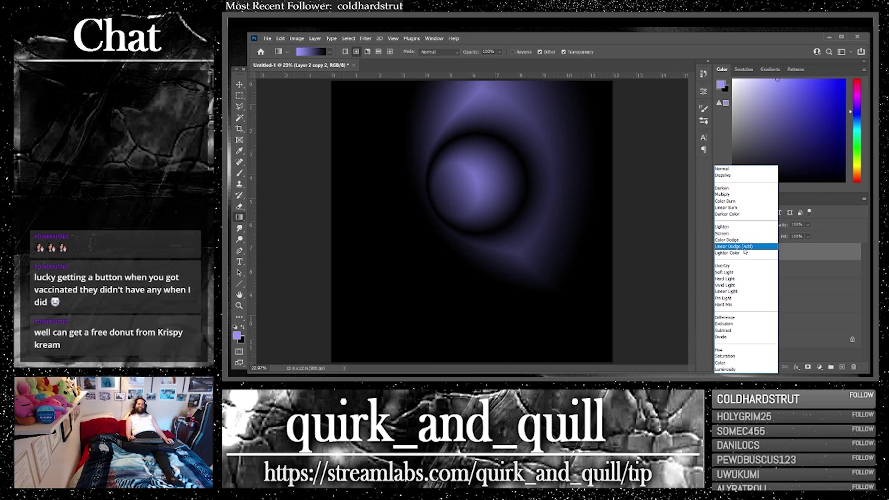
click(745, 247)
shift+click(756, 269)
drag(756, 270, 842, 366)
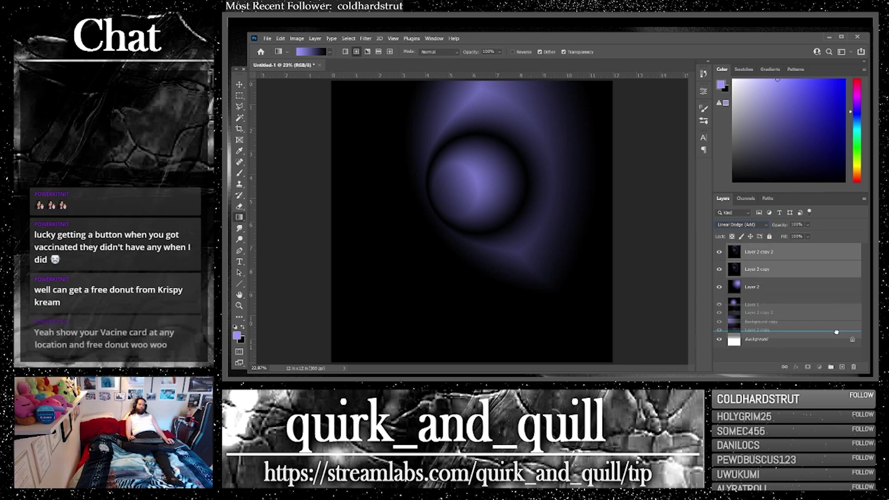
right_click(764, 274)
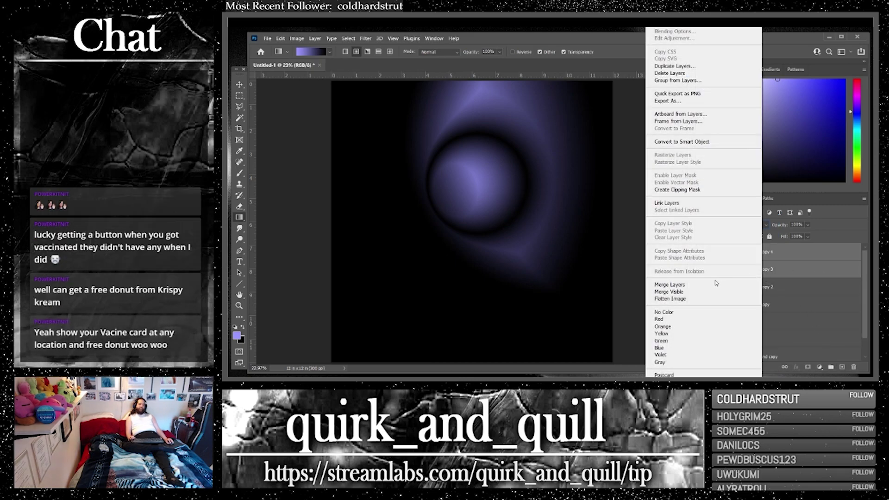
click(671, 284)
Step: Add a Color Dodge copy, merge a duplicate with Layer 2 copy 4, and duplicate the result
drag(812, 253, 837, 367)
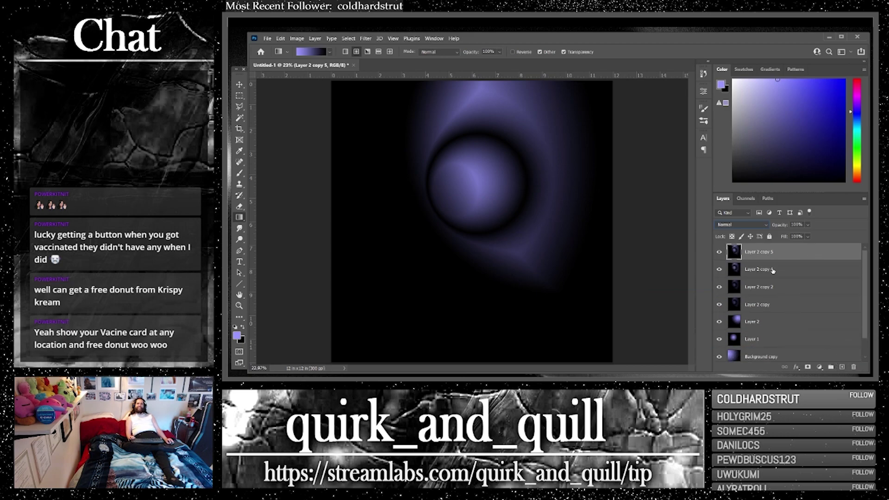
click(743, 225)
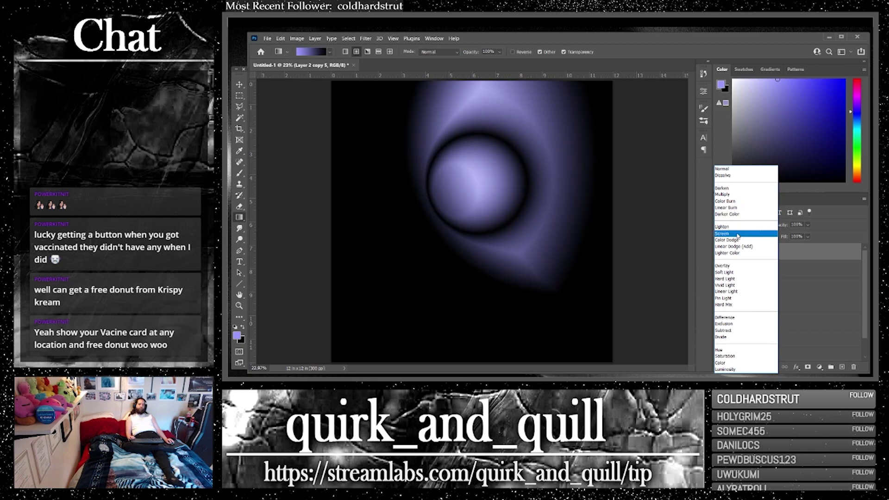
click(738, 241)
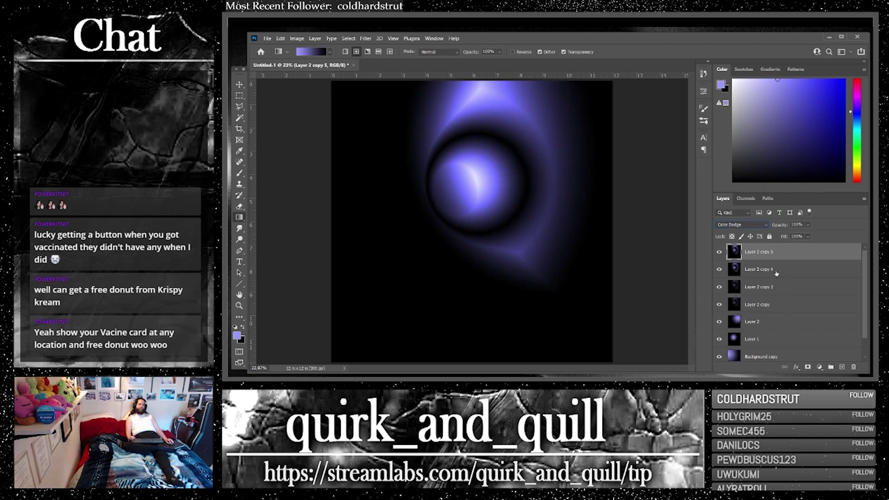
shift+click(776, 273)
key(ctrl+j)
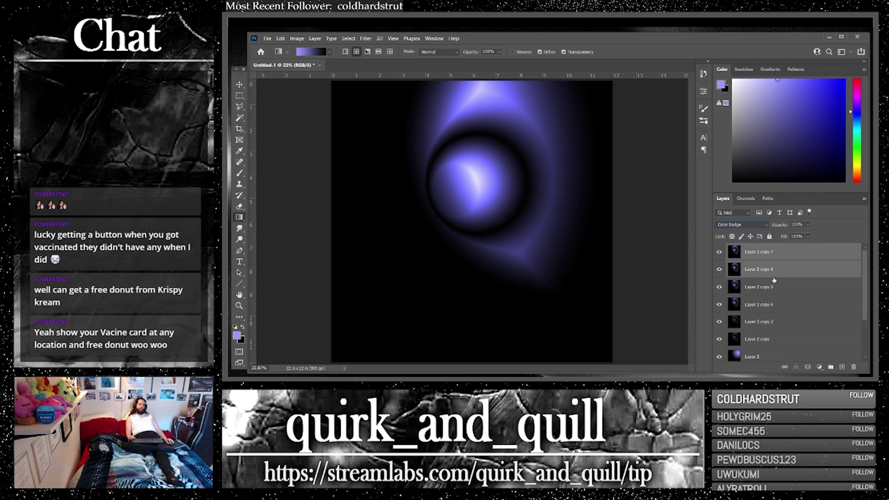
right_click(774, 280)
click(725, 286)
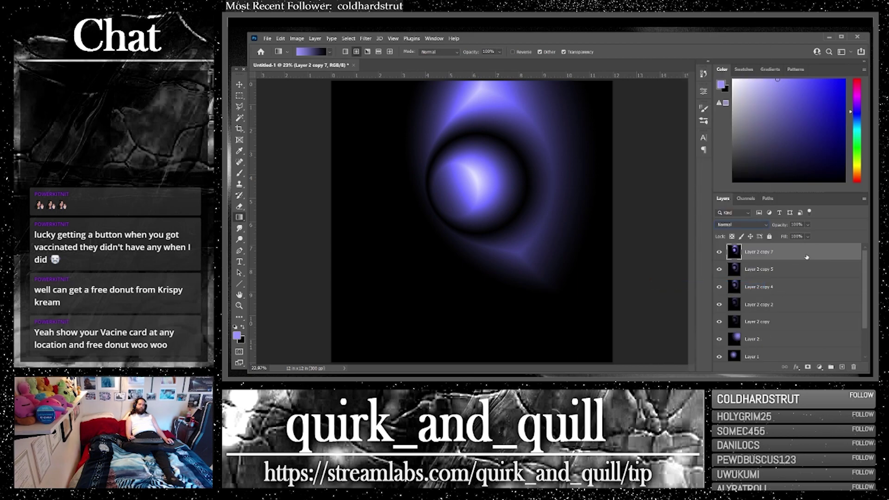
key(ctrl+j)
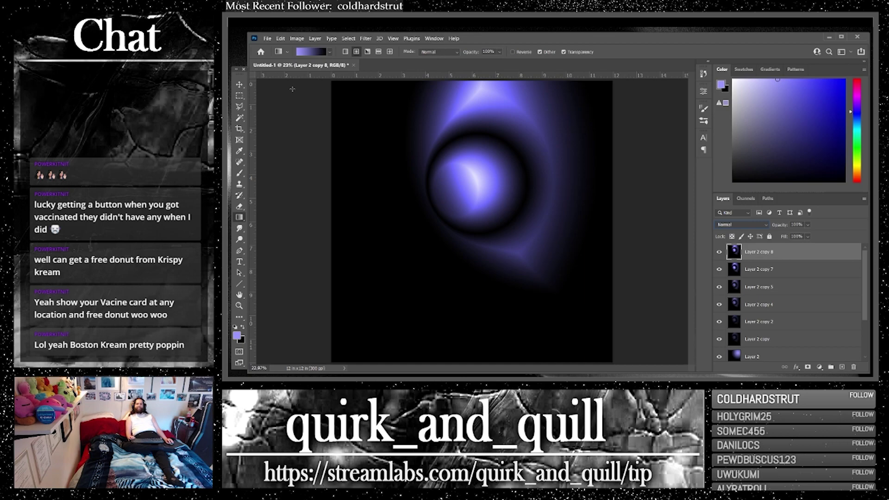
Step: Flip the top swirl layer horizontally
click(239, 85)
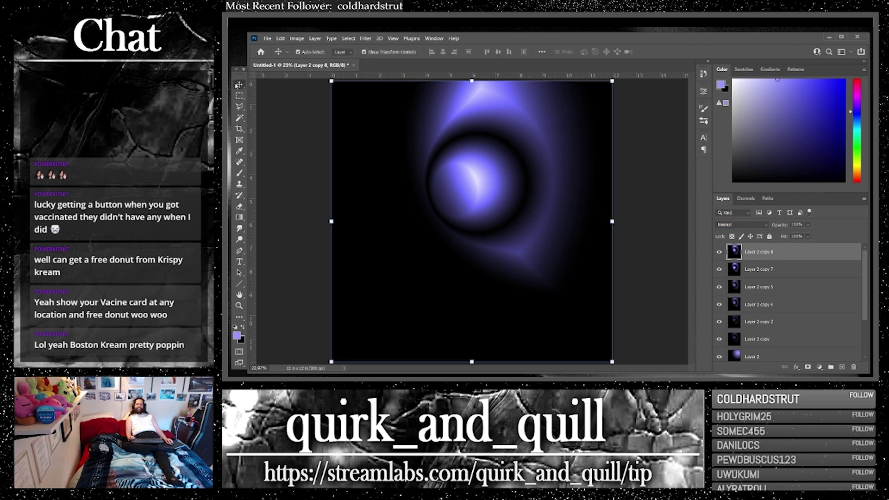
click(281, 39)
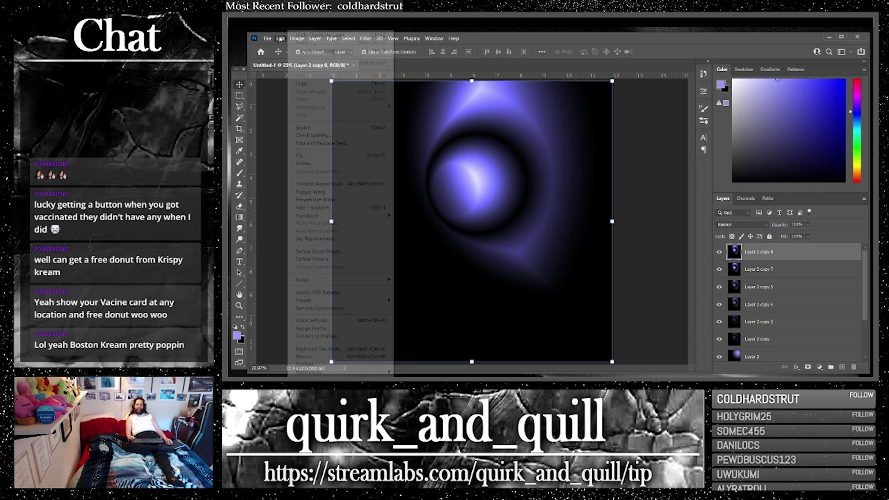
mouse_move(396, 218)
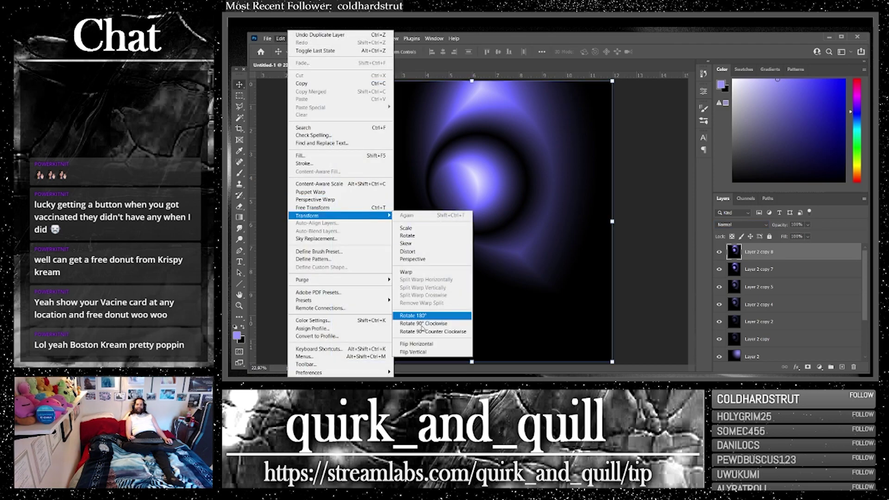
click(419, 344)
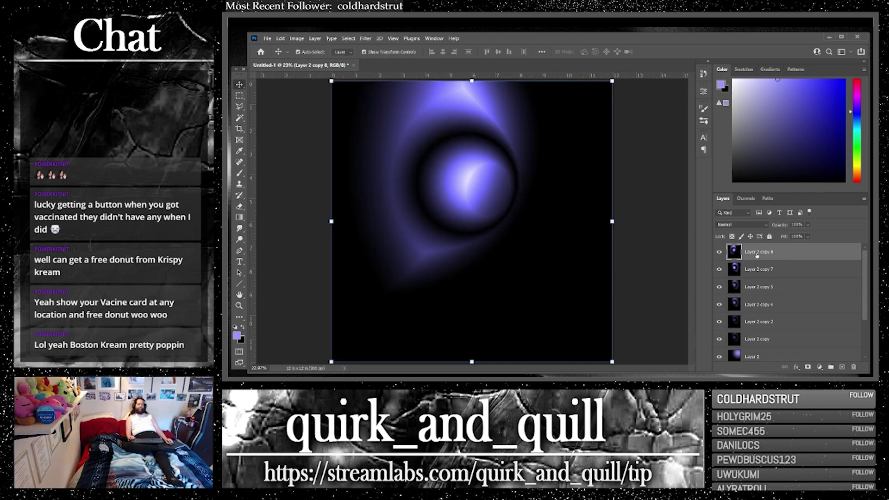
Step: Set the flipped layer to Screen, merge a duplicate with Layer 2 copy 7, and duplicate it
click(746, 224)
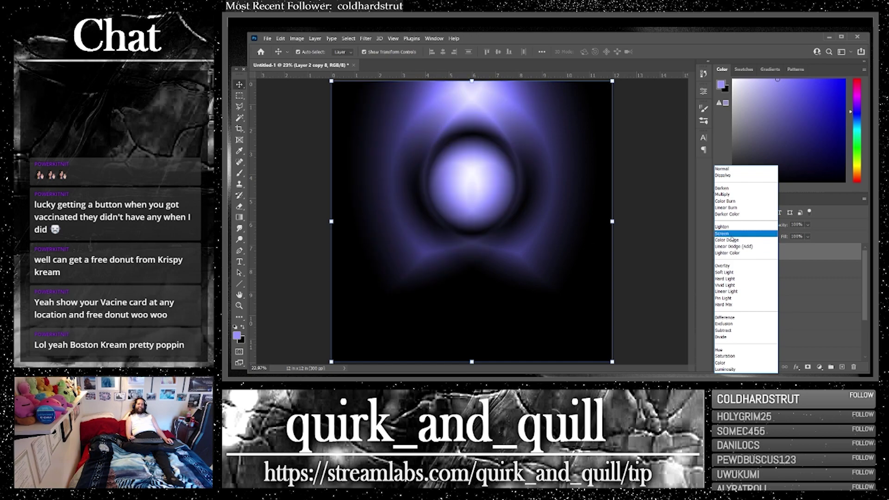
click(730, 234)
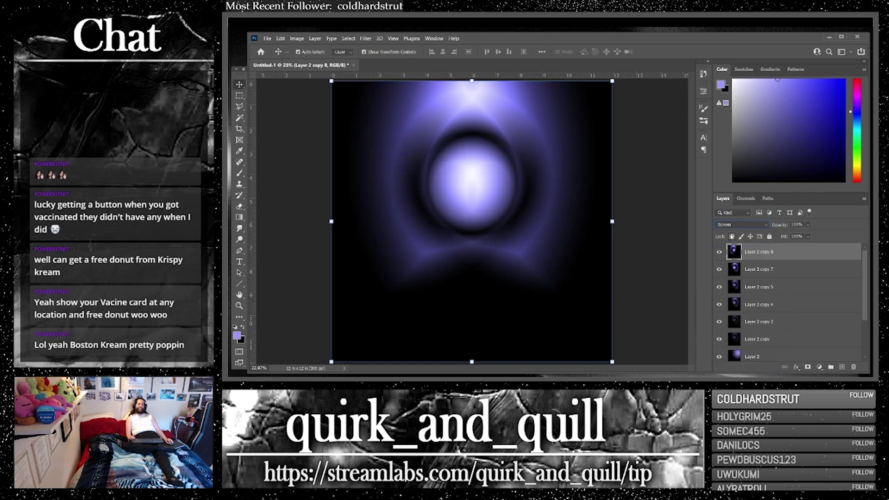
shift+click(809, 272)
drag(828, 271, 841, 366)
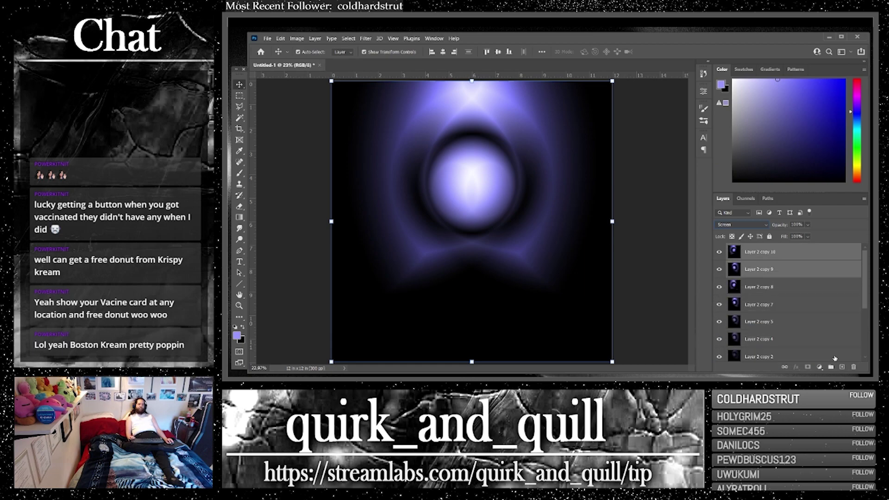
right_click(758, 273)
click(787, 284)
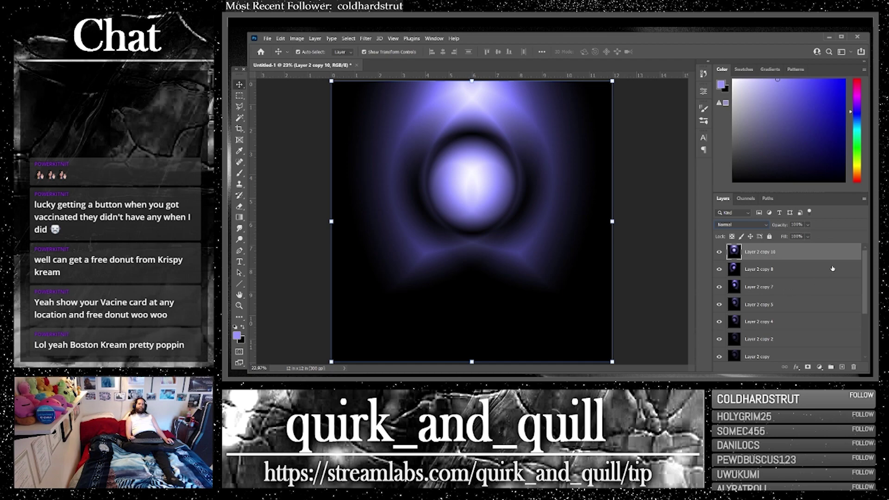
drag(833, 254, 841, 367)
Step: Set the copy to Color Dodge, merge a duplicate with Layer 2 copy 10, and duplicate it
click(756, 226)
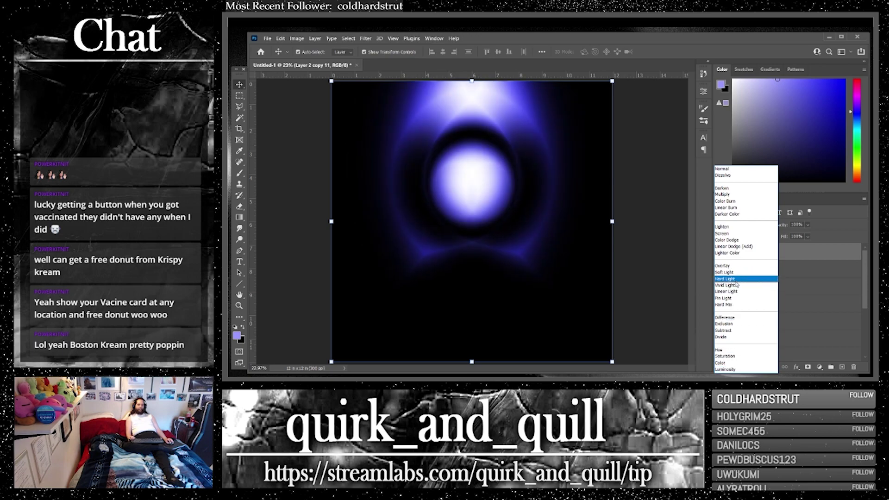
click(729, 240)
shift+click(802, 271)
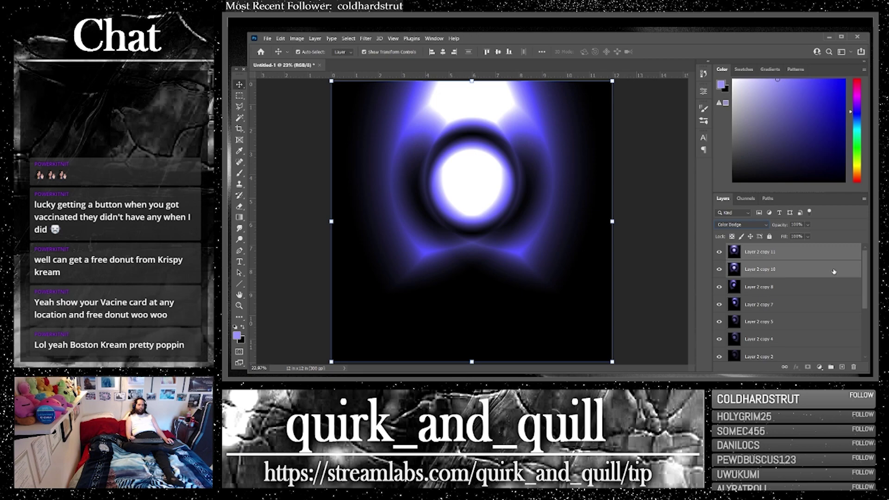
drag(824, 274, 841, 367)
right_click(772, 269)
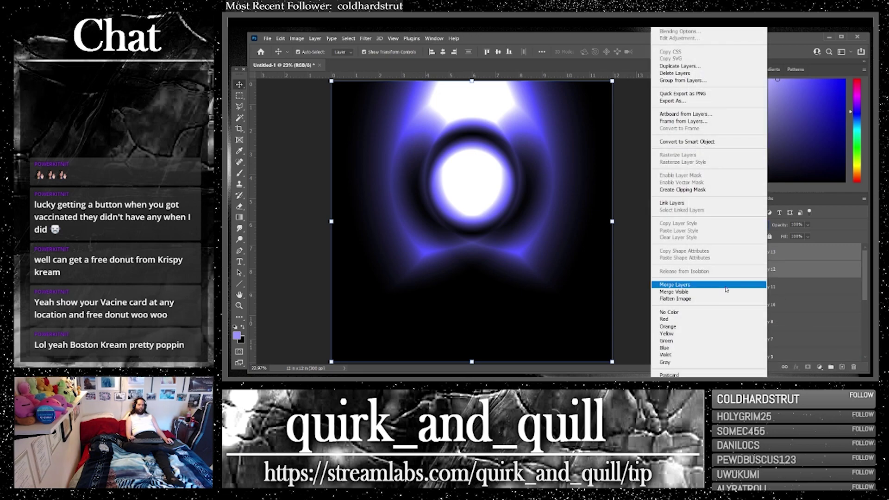
click(724, 287)
drag(833, 256, 841, 367)
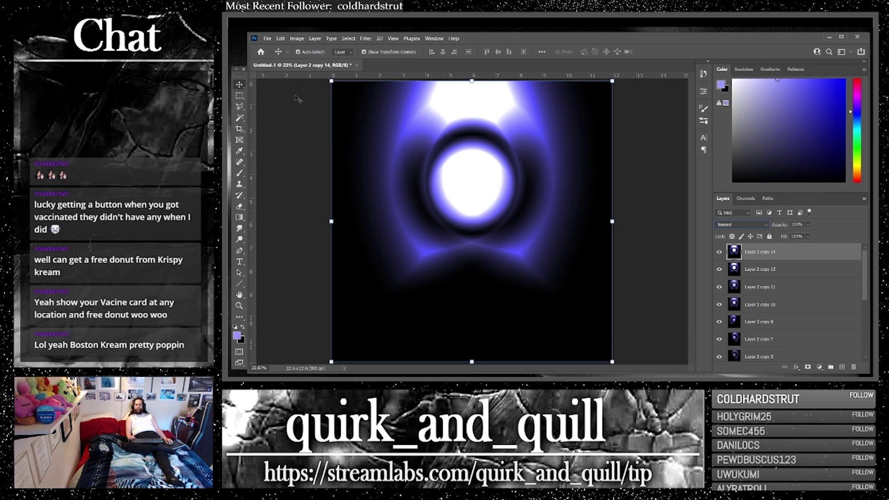
Step: Apply a Polar to Rectangular Polar Coordinates distortion to Layer 2 copy 14
click(363, 40)
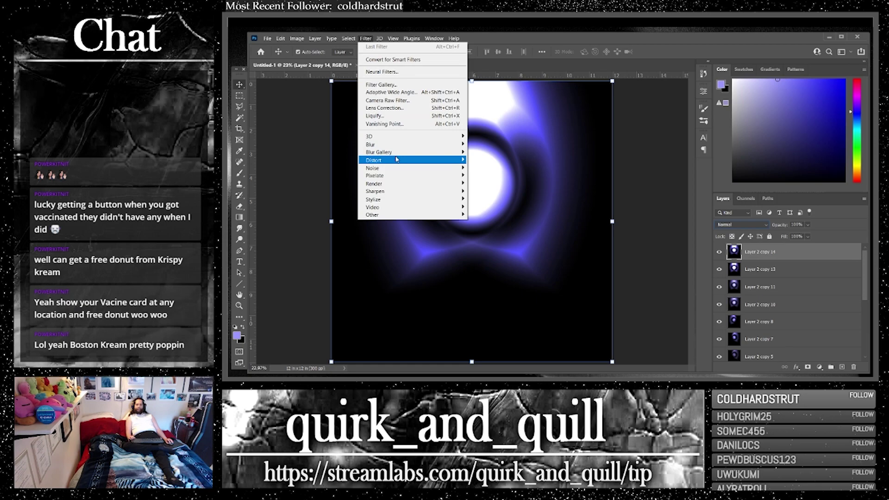
mouse_move(427, 159)
click(494, 175)
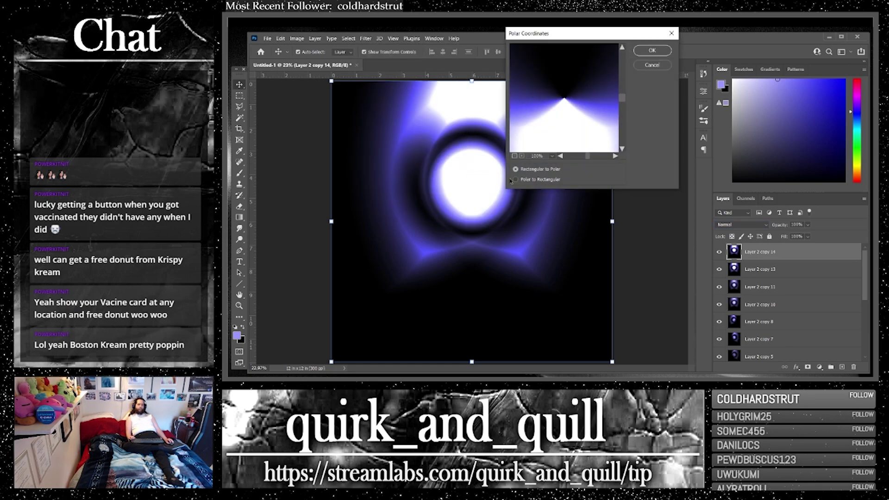
click(514, 156)
click(514, 156)
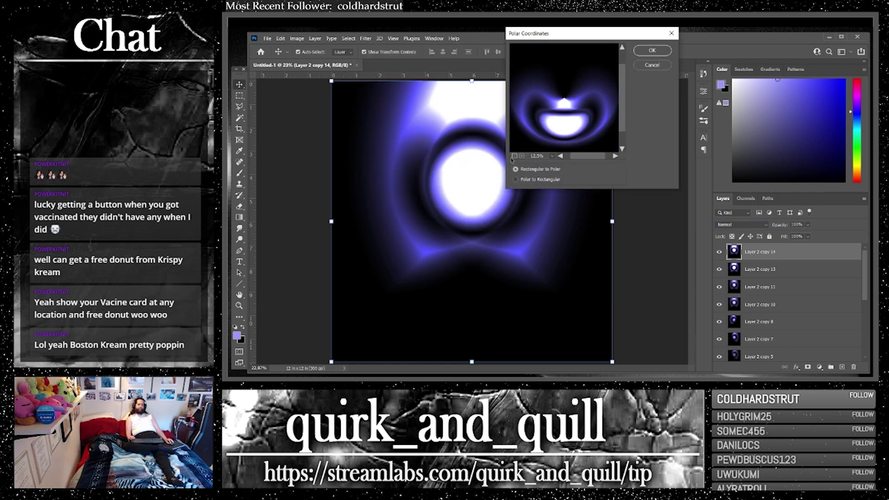
click(513, 156)
click(516, 180)
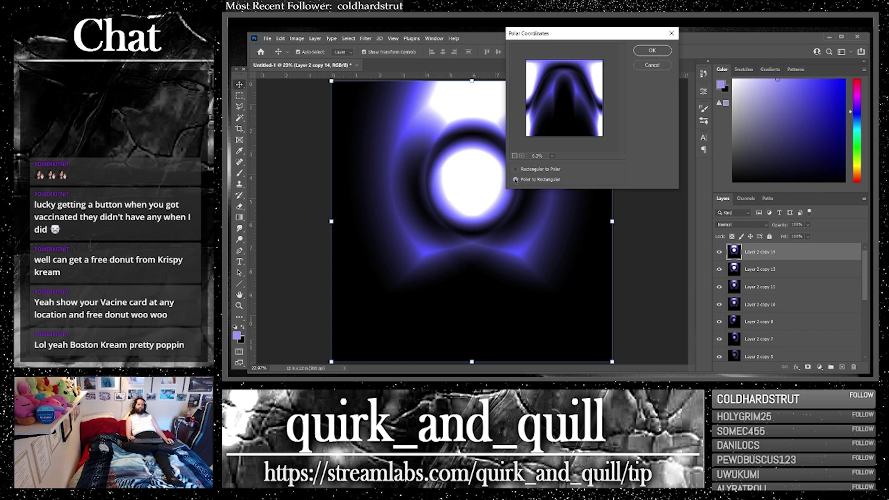
click(652, 51)
click(740, 225)
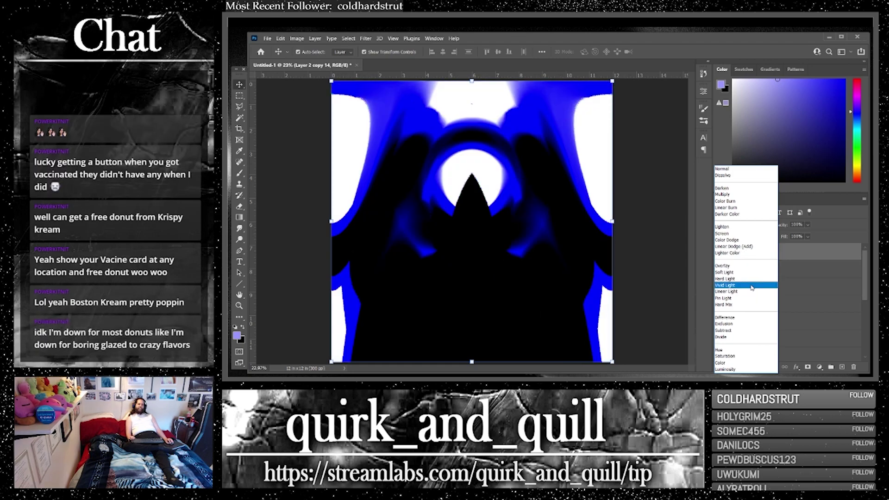
Step: Set the band to Vivid Light, merge a duplicate with Layer 2 copy 13, and duplicate it
click(751, 285)
shift+click(783, 269)
drag(832, 272, 761, 348)
right_click(732, 285)
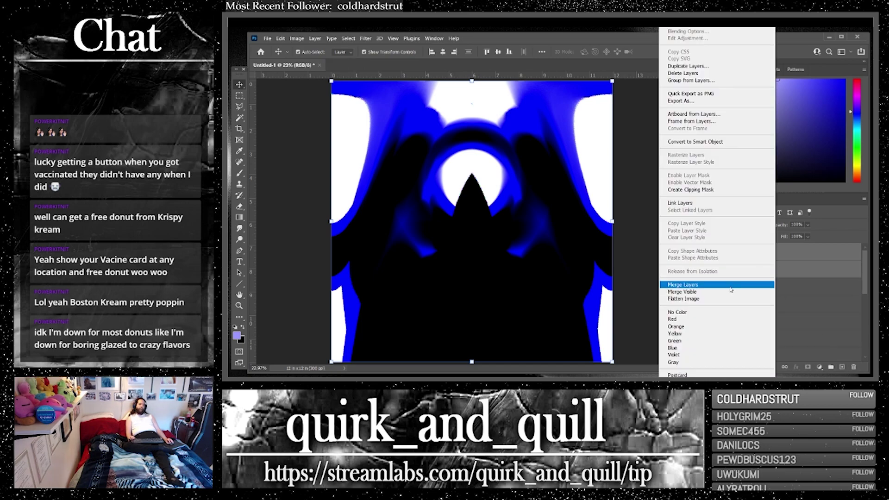
click(732, 285)
drag(827, 256, 842, 366)
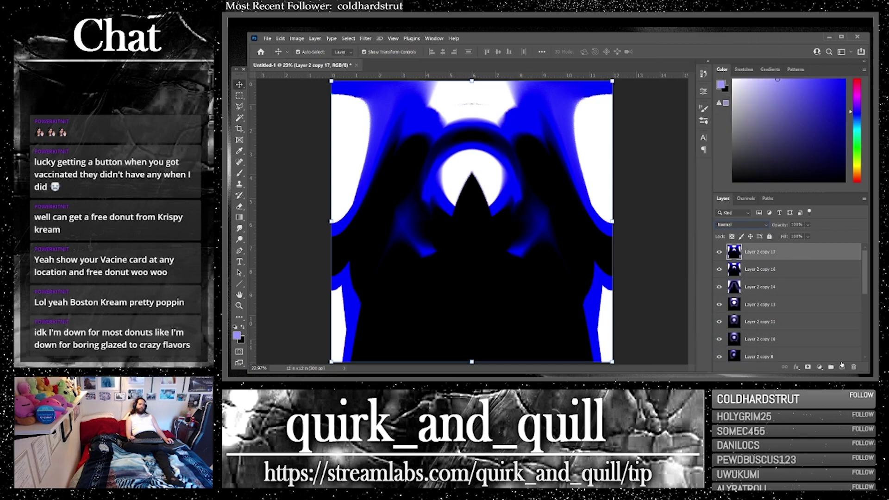
Step: Flip the new copy vertically
click(281, 38)
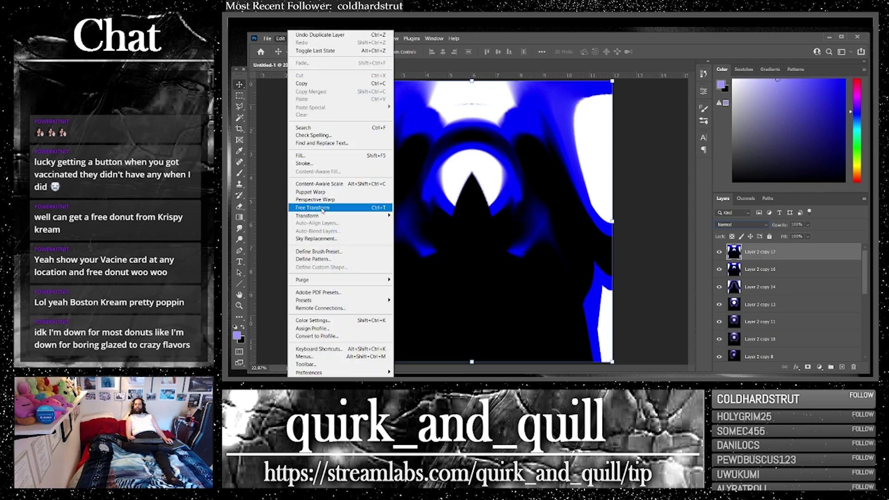
mouse_move(326, 217)
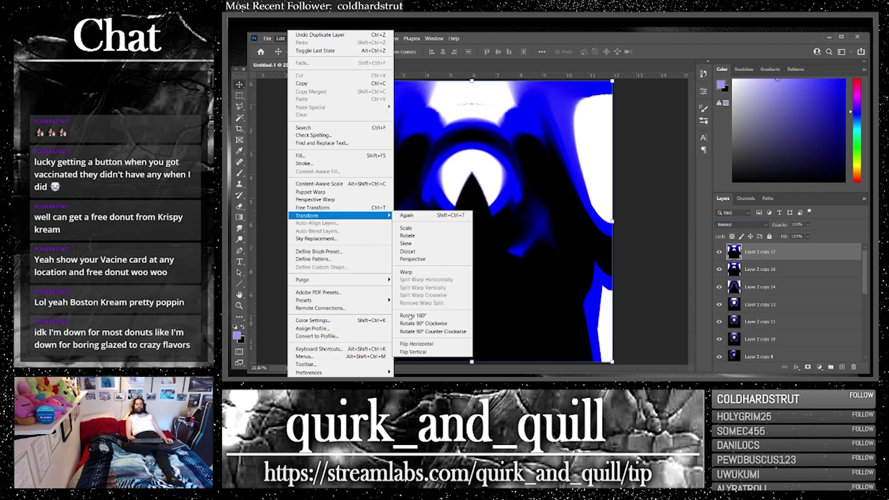
click(413, 352)
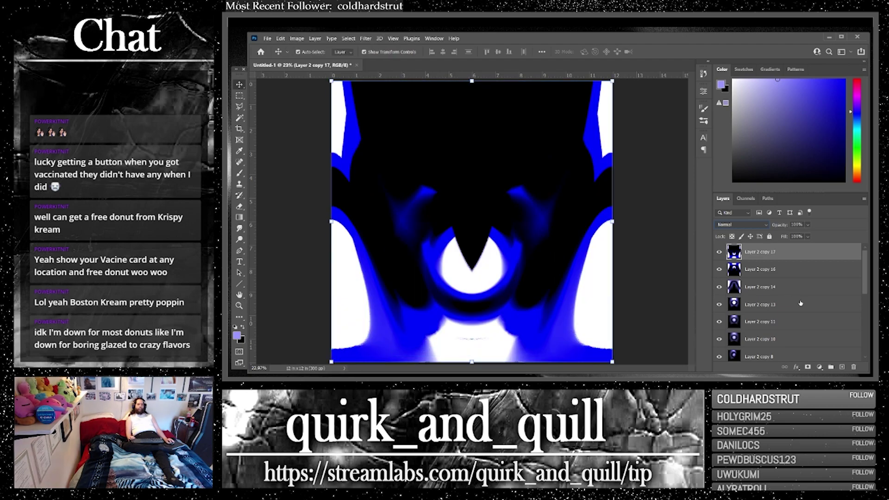
Step: Move a duplicate of Layer 2 copy 13 to the top and set it to Lighter Color
drag(826, 306, 842, 368)
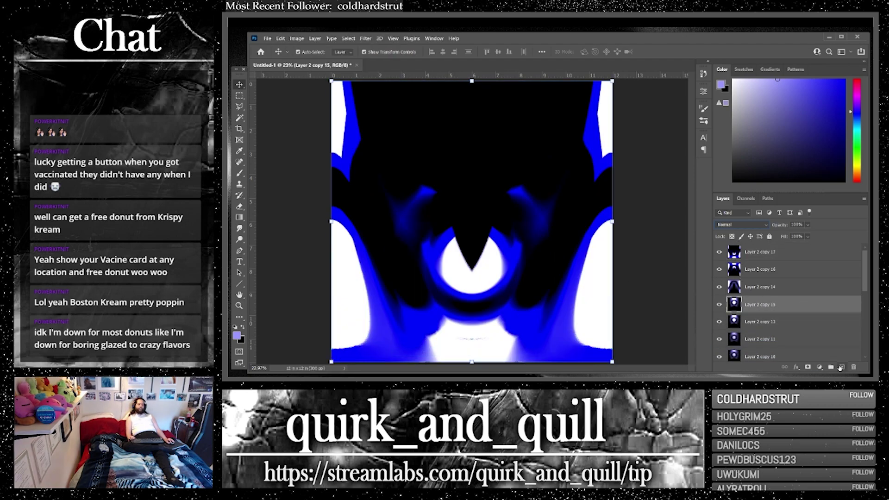
mouse_move(764, 305)
mouse_down()
mouse_move(762, 254)
mouse_move(752, 245)
mouse_up()
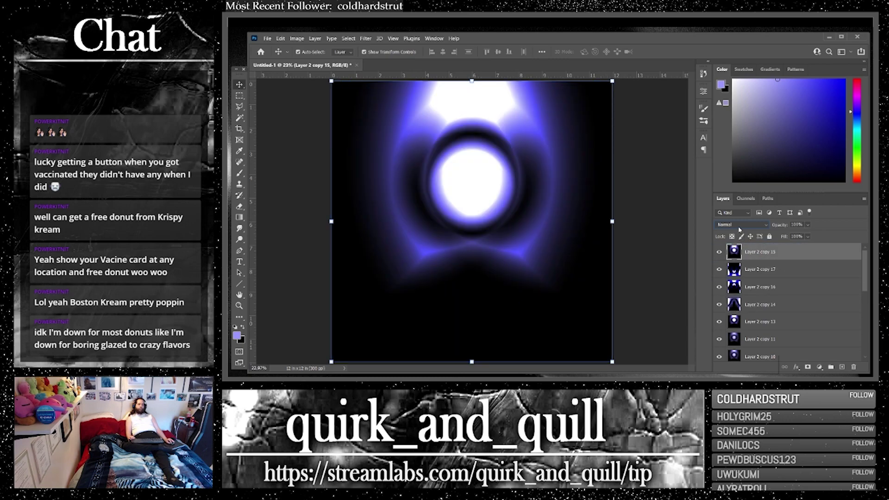
click(741, 225)
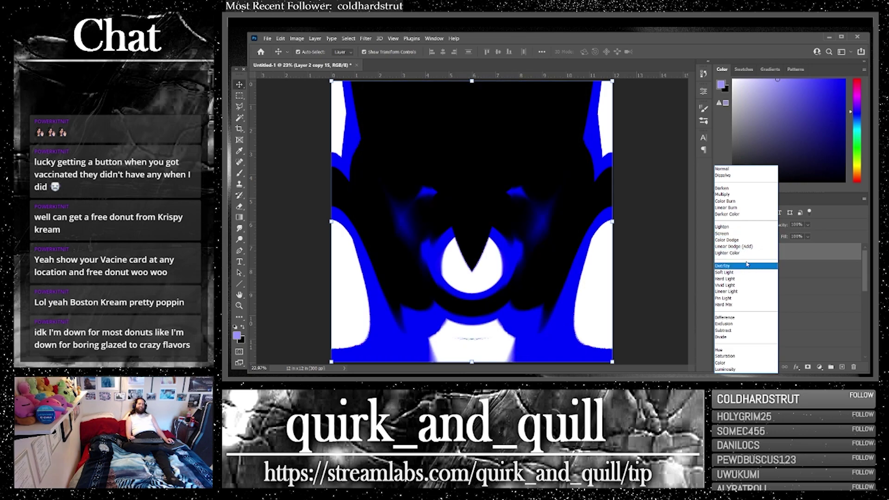
click(740, 254)
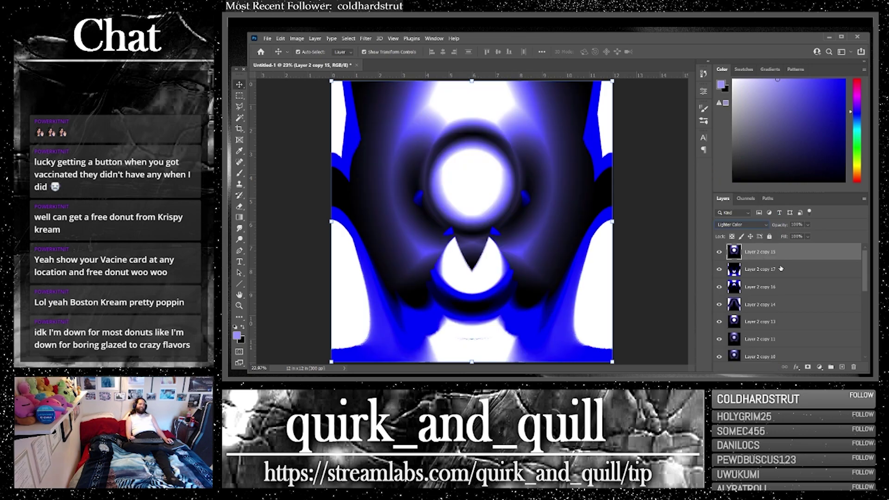
Step: Merge a duplicate of the top layer and Layer 2 copy 17, then duplicate it
shift+click(791, 269)
drag(791, 269, 829, 364)
right_click(800, 271)
click(743, 285)
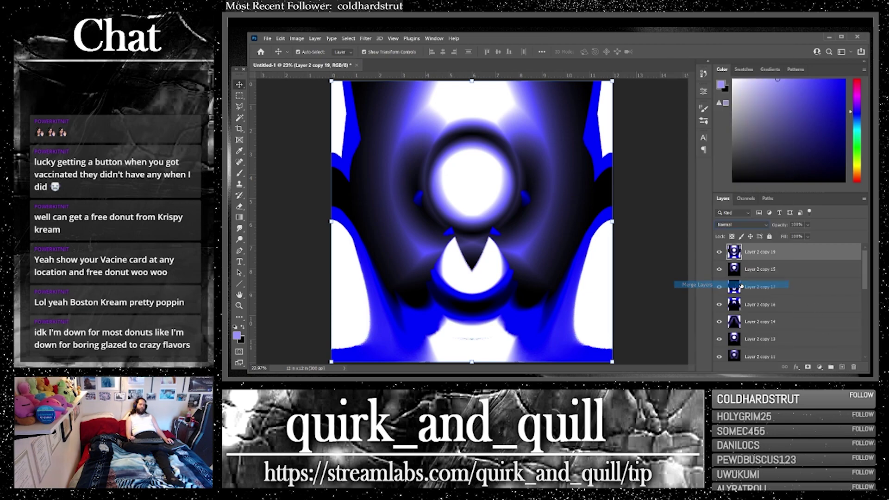
drag(833, 251, 841, 367)
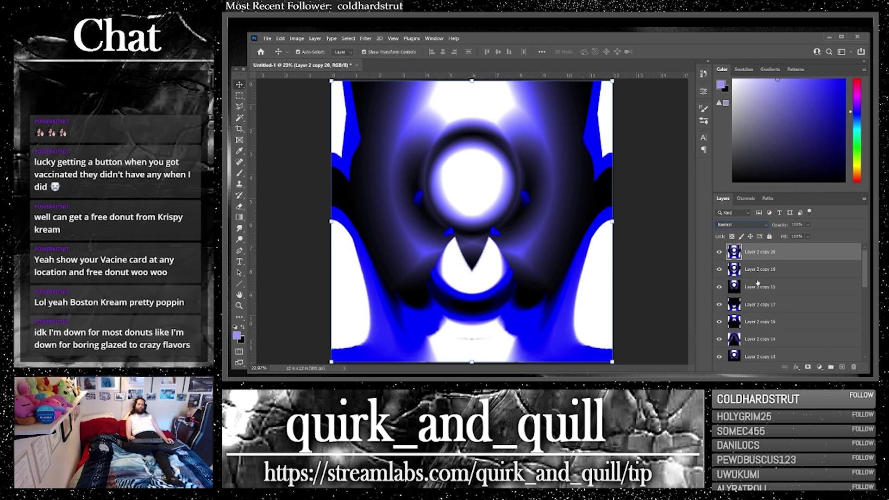
Step: Set the copy to Color Dodge and duplicate it together with Layer 2 copy 19
click(740, 226)
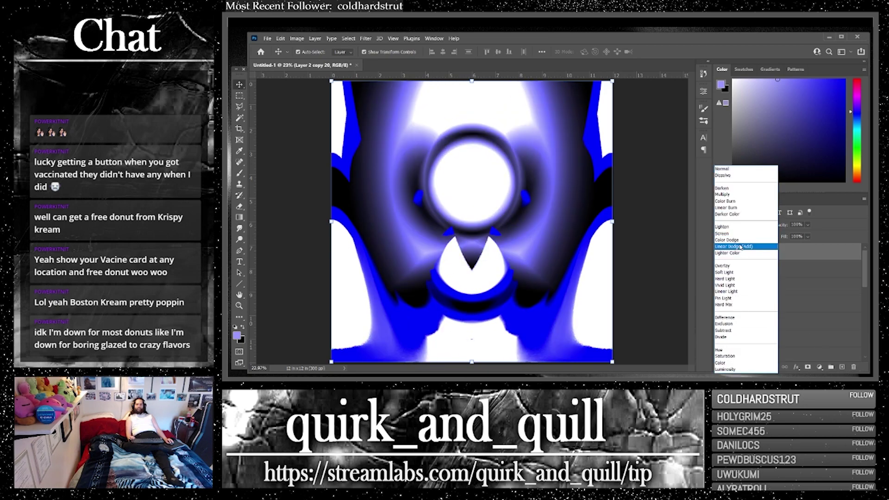
click(740, 241)
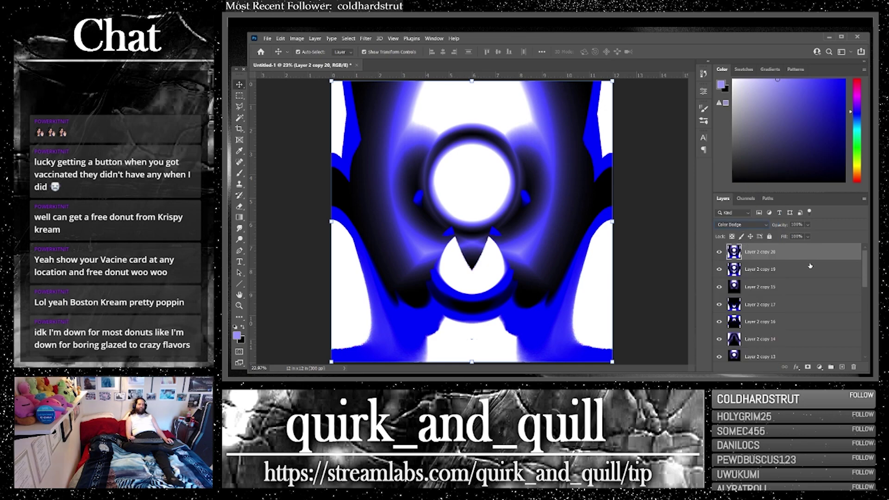
shift+click(845, 274)
key(ctrl+j)
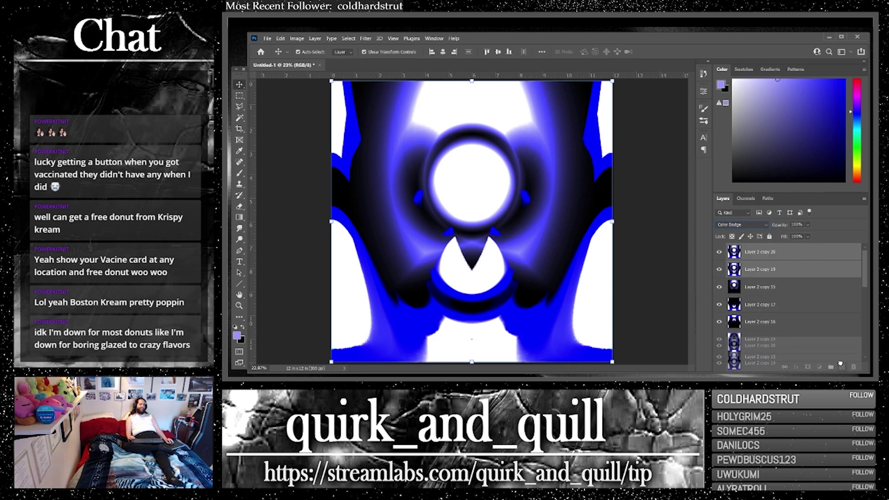
Step: Merge the duplicated pair, duplicate the result, and set the copy to Hard Mix
right_click(759, 269)
click(787, 284)
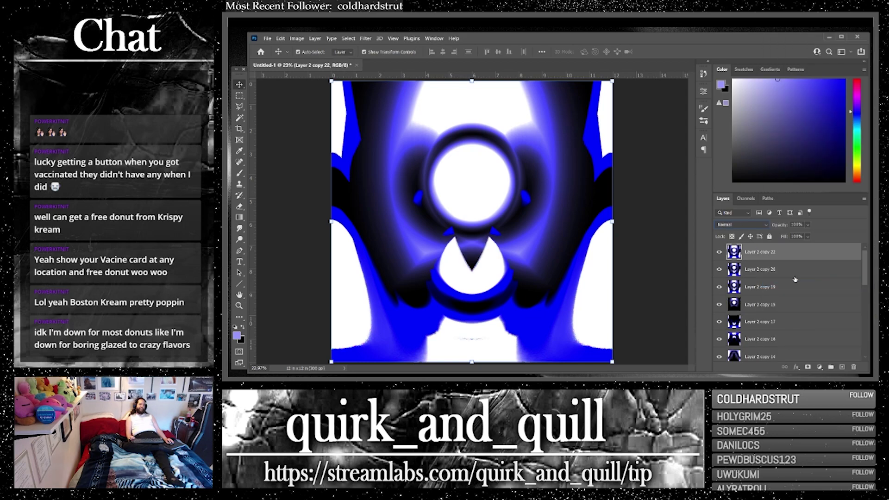
key(ctrl+j)
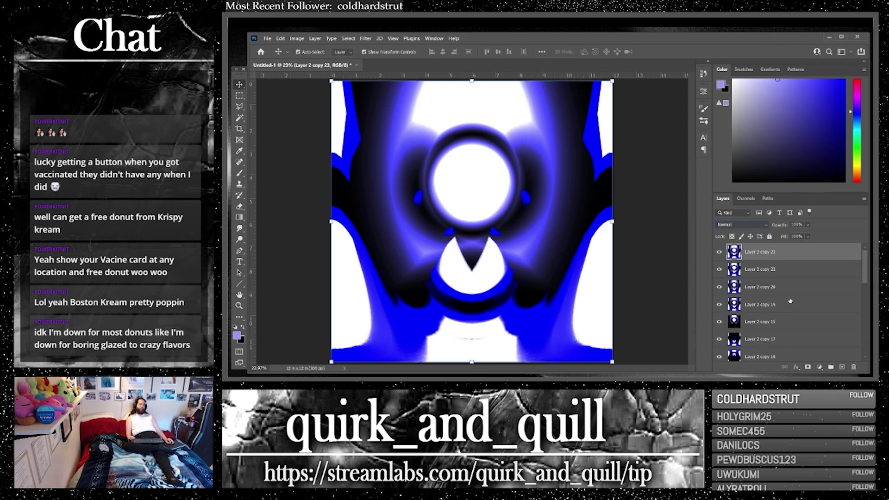
click(751, 225)
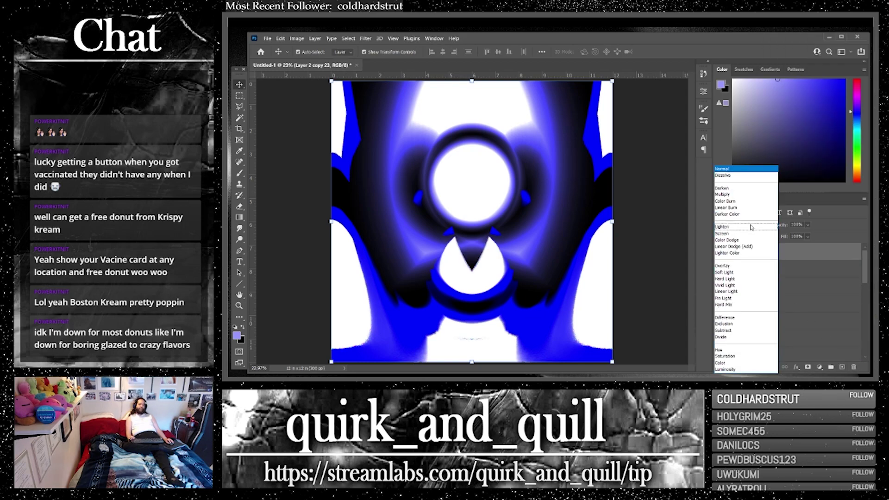
click(743, 305)
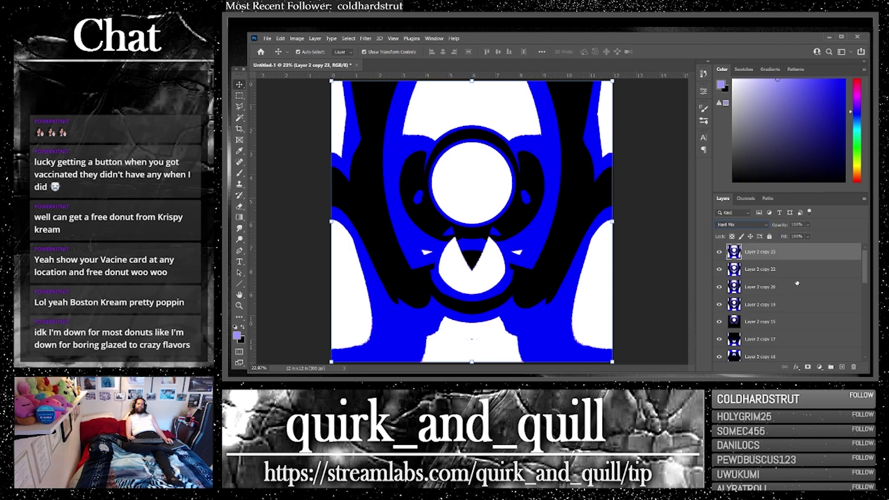
Step: Merge duplicates of copies 22 and 23, then make two copies up to Layer 2 copy 27
shift+click(826, 269)
key(ctrl+j)
right_click(770, 270)
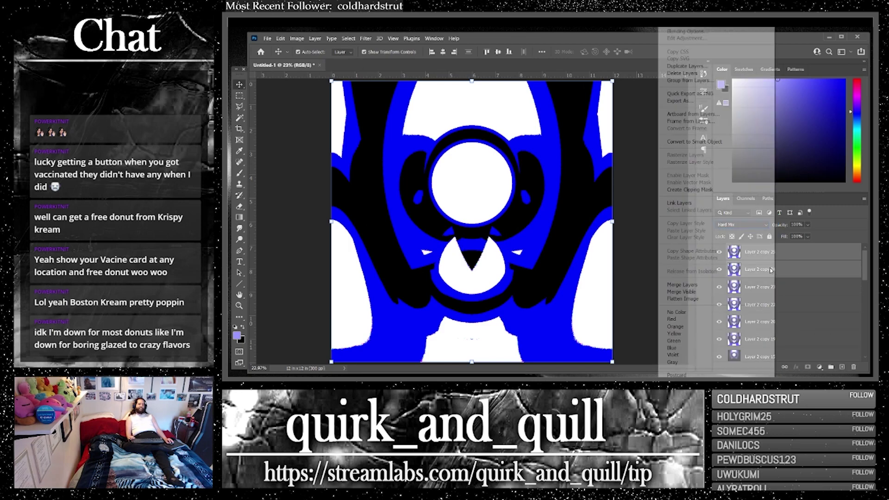
click(734, 285)
drag(818, 259, 841, 367)
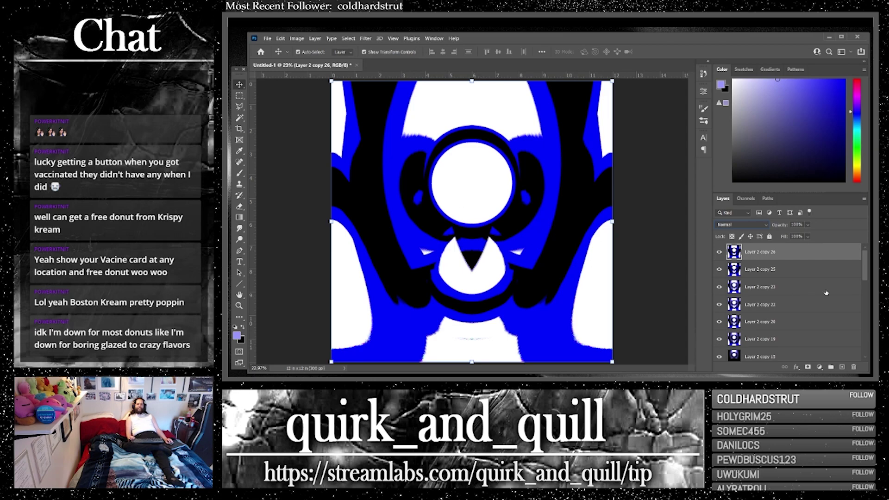
drag(829, 259, 842, 367)
Step: Apply a Rectangular to Polar Polar Coordinates distortion to Layer 2 copy 27
click(365, 38)
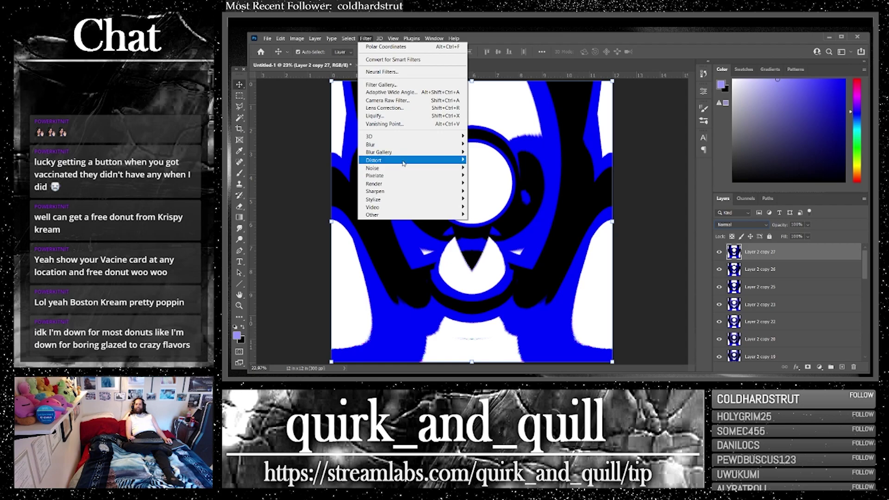
mouse_move(441, 164)
click(492, 175)
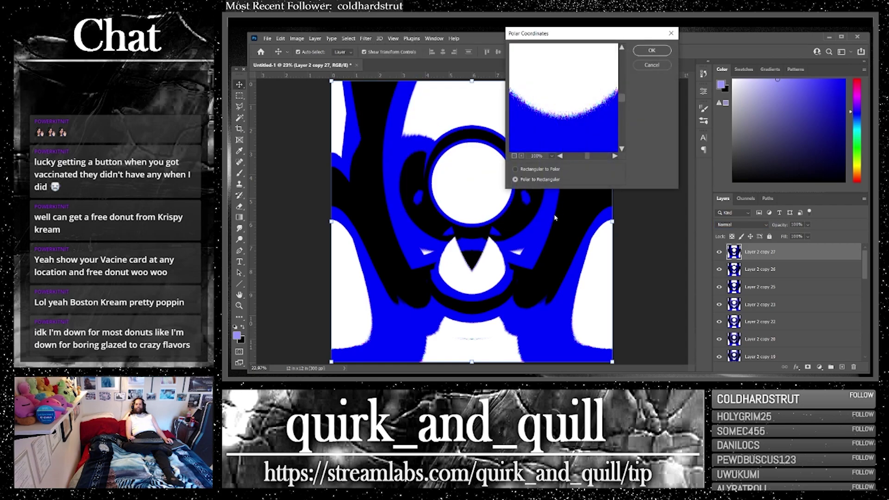
click(515, 169)
click(513, 156)
click(514, 157)
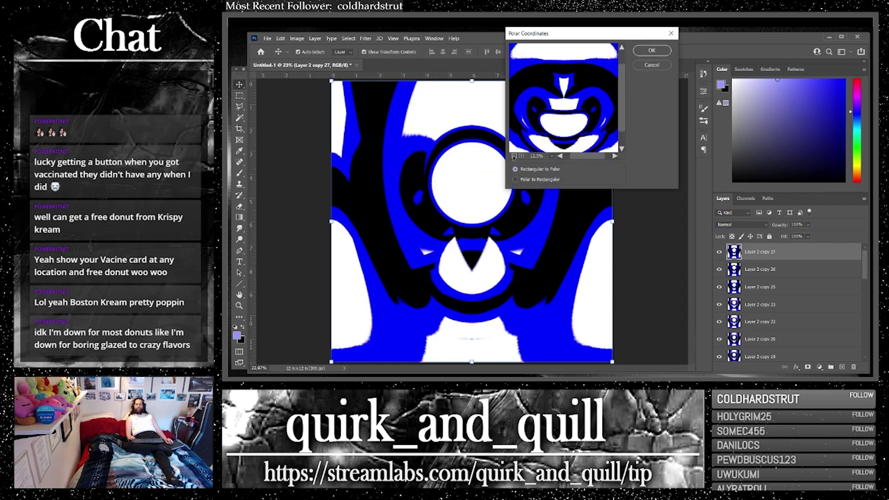
click(514, 156)
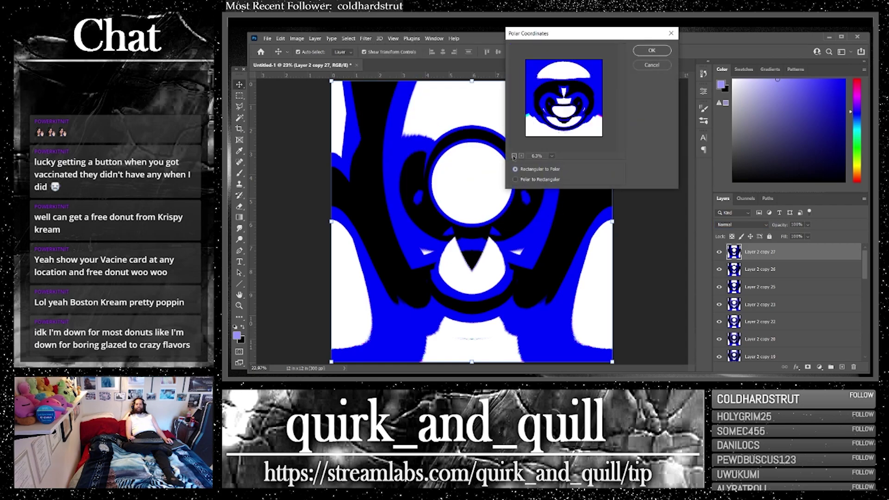
click(652, 50)
Step: Blend the warped layer in Saturation mode and compare it by toggling the top layer
click(756, 227)
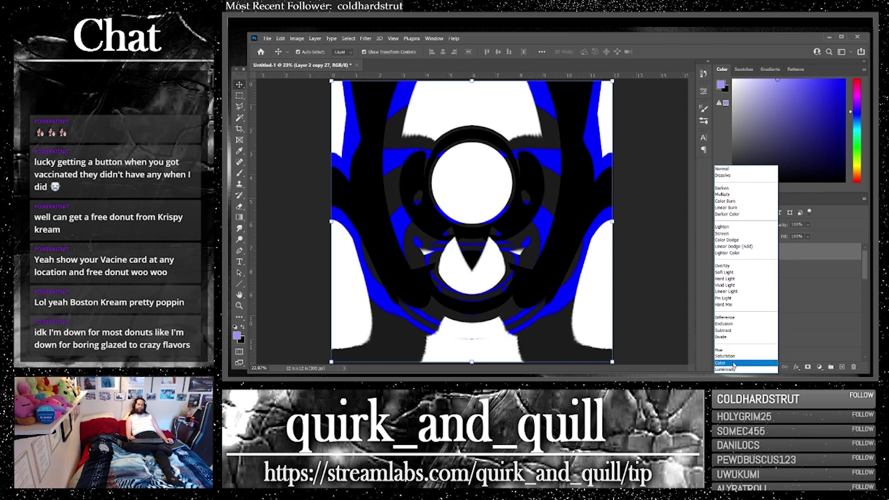
click(732, 356)
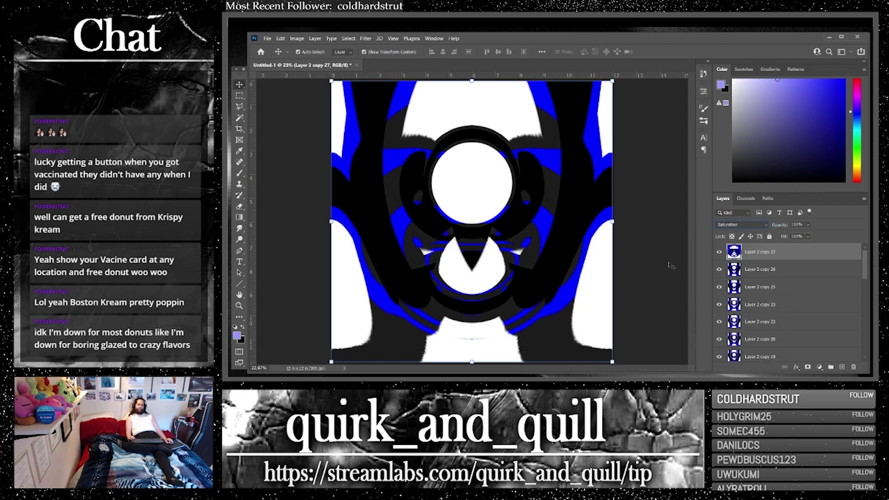
click(717, 253)
click(718, 252)
click(719, 252)
Step: Duplicate Layer 2 copy 27 as a hidden Layer 2 copy 28 and keep copy 27 selected
drag(768, 255, 844, 367)
click(719, 252)
click(768, 268)
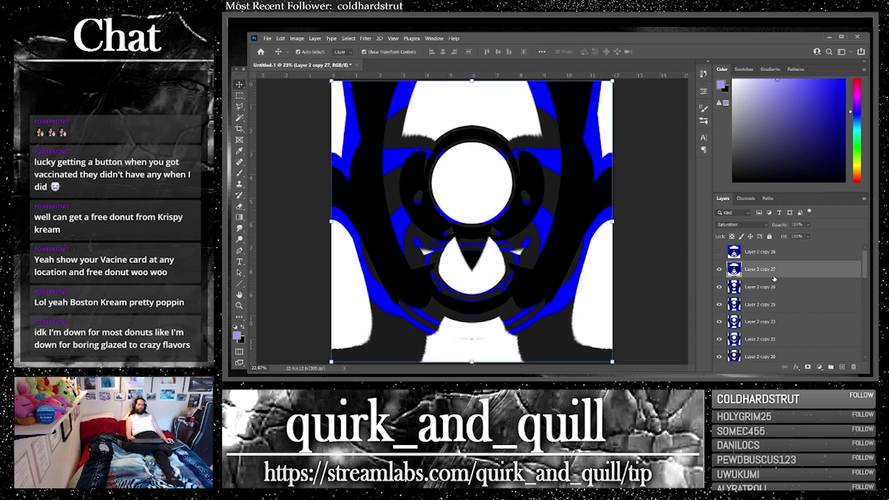
Step: Erase the dark areas beside the top white shape with a large Eraser brush
key(e)
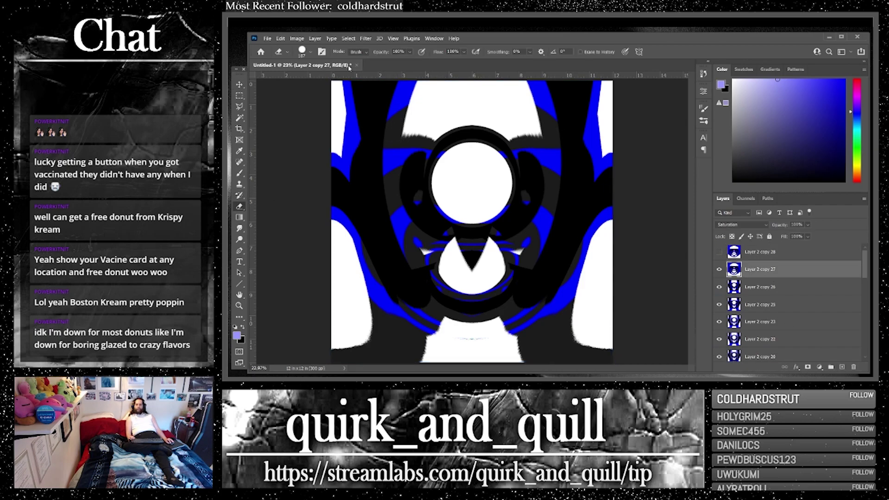
click(311, 53)
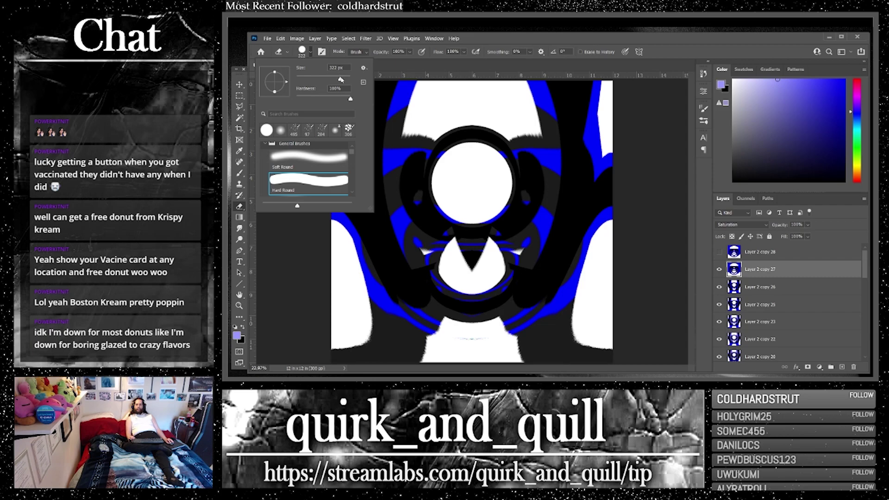
click(344, 79)
click(528, 134)
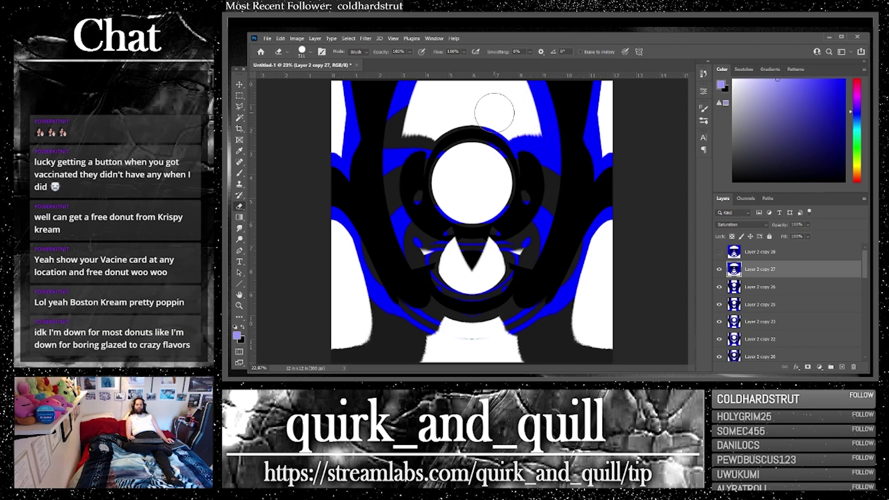
mouse_move(429, 120)
mouse_down()
mouse_move(421, 129)
mouse_move(401, 124)
mouse_up()
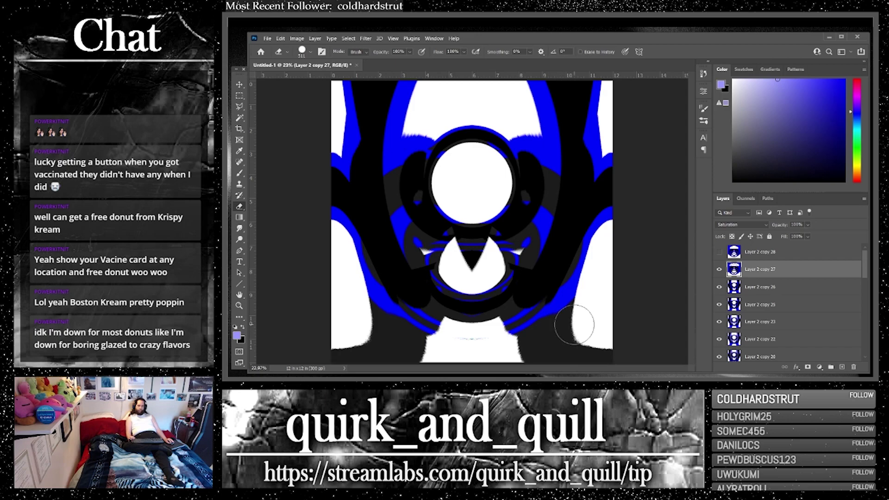
Step: Erase the dark lower-right and lower-left areas to reveal the blue beneath
mouse_move(574, 324)
mouse_down()
mouse_move(537, 353)
mouse_move(569, 317)
mouse_move(519, 351)
mouse_move(543, 340)
mouse_move(536, 345)
mouse_move(624, 345)
mouse_move(577, 353)
mouse_up()
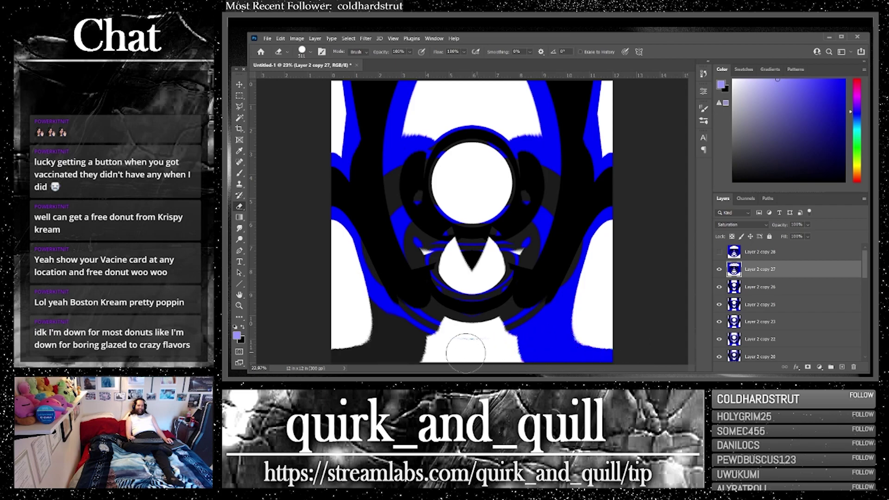
drag(465, 352, 401, 344)
key(ctrl+z)
click(544, 336)
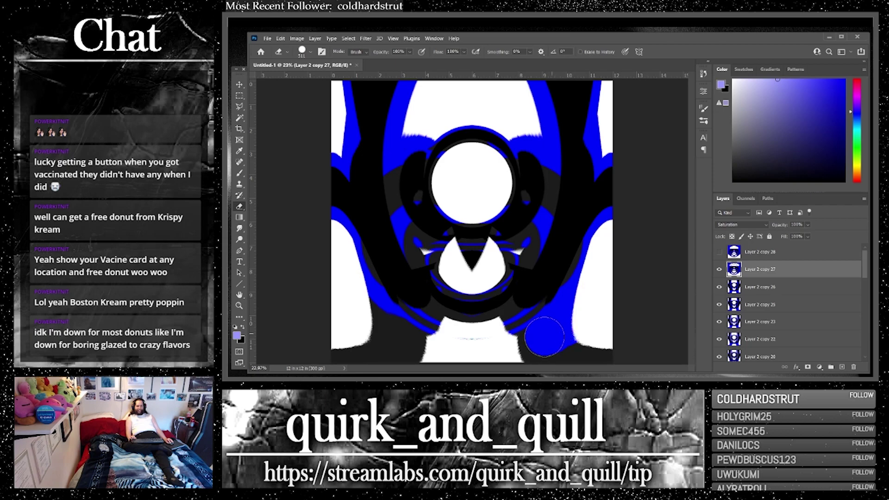
mouse_move(545, 336)
mouse_down()
mouse_move(530, 345)
mouse_move(607, 351)
mouse_move(465, 357)
mouse_up()
click(398, 334)
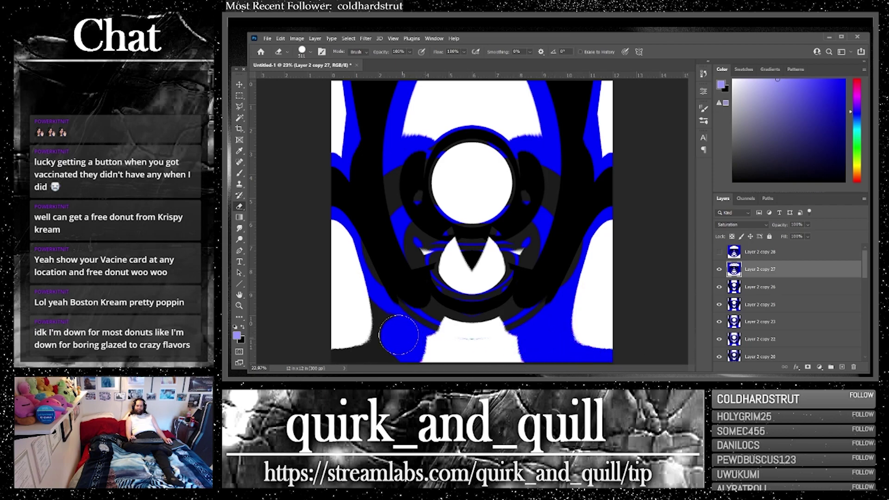
mouse_move(399, 334)
mouse_down()
mouse_move(361, 313)
mouse_move(384, 363)
mouse_move(408, 365)
mouse_move(348, 358)
mouse_up()
Step: Duplicate and merge Layer 2 copies 26 and 27, then copy the result up to Layer 2 copy 33
shift+click(769, 288)
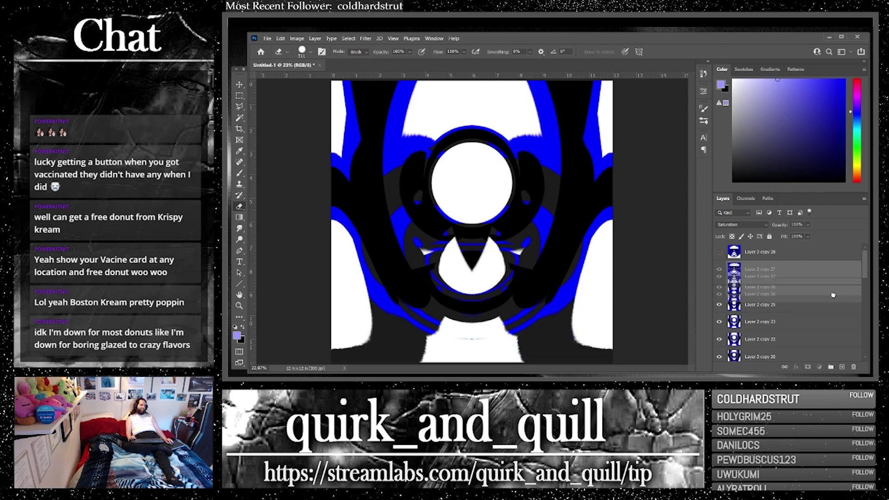
key(ctrl+j)
right_click(765, 290)
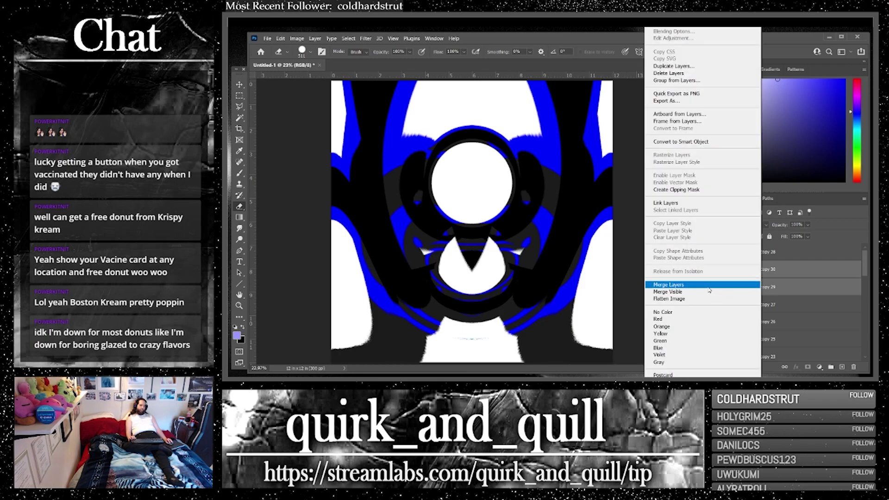
click(759, 288)
drag(818, 274, 842, 367)
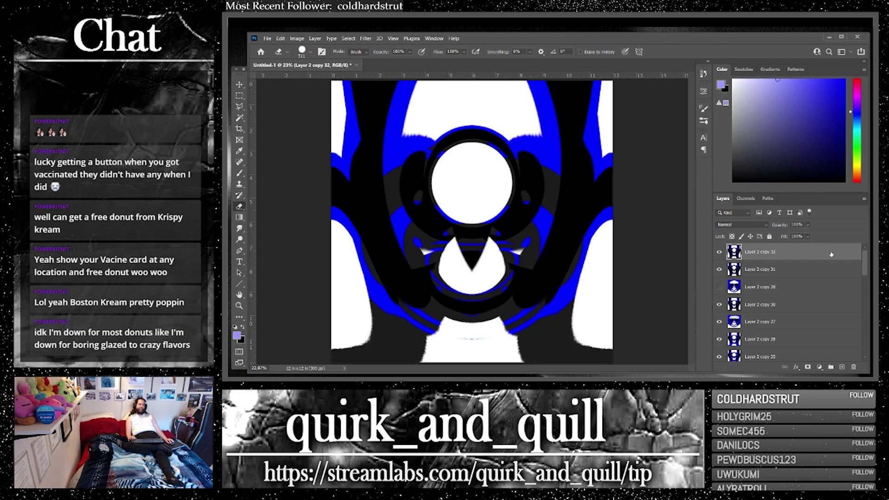
drag(831, 254, 842, 367)
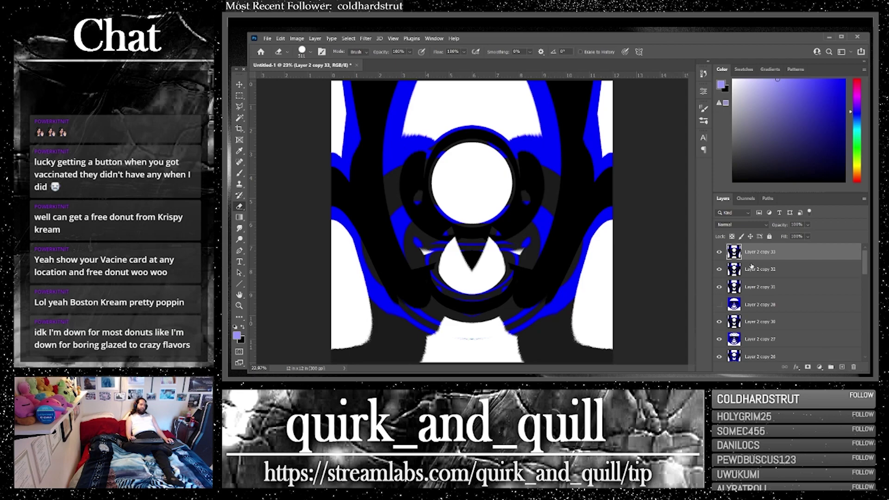
Step: Preview the Polar Coordinates distortion, including Polar to Rectangular, then cancel it
click(365, 39)
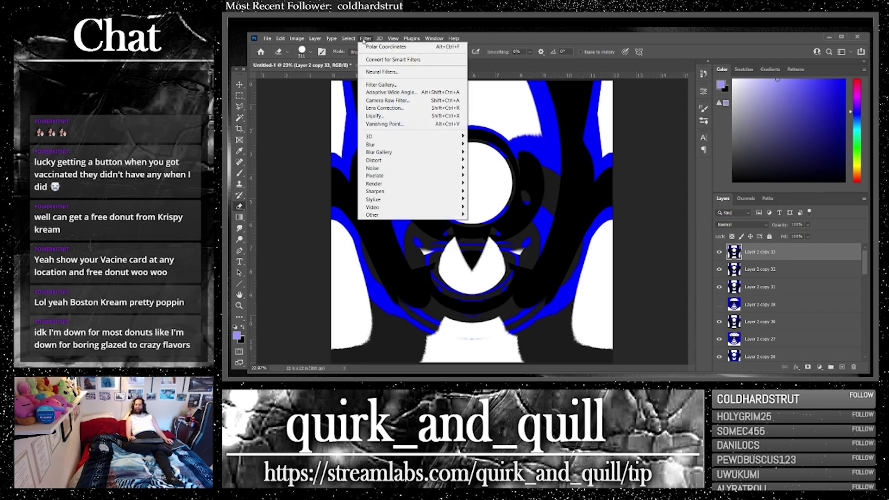
mouse_move(386, 161)
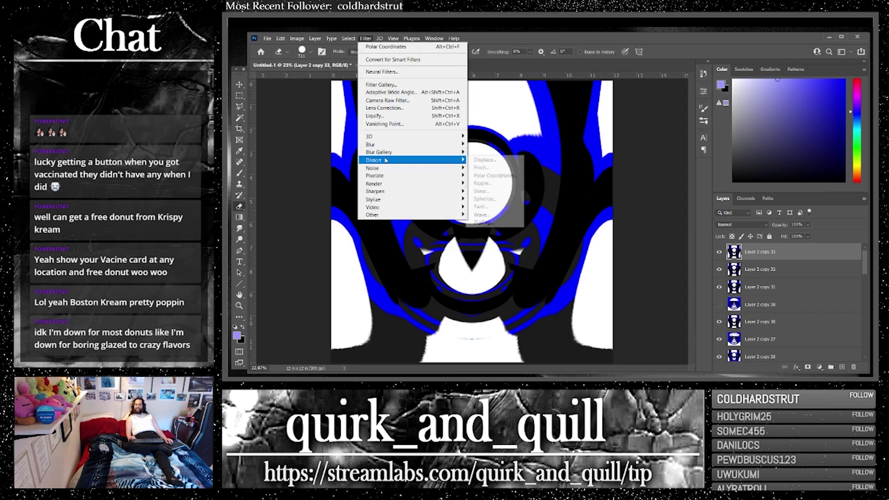
click(493, 175)
click(513, 156)
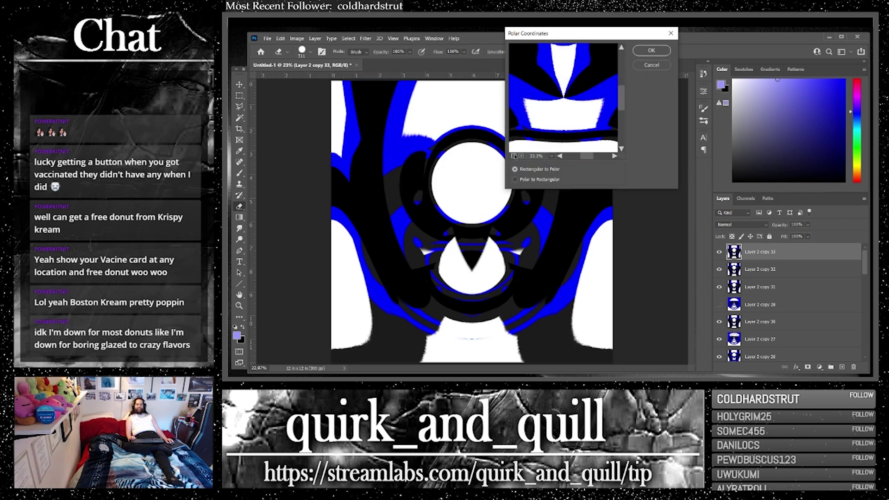
click(514, 156)
click(514, 156)
click(522, 156)
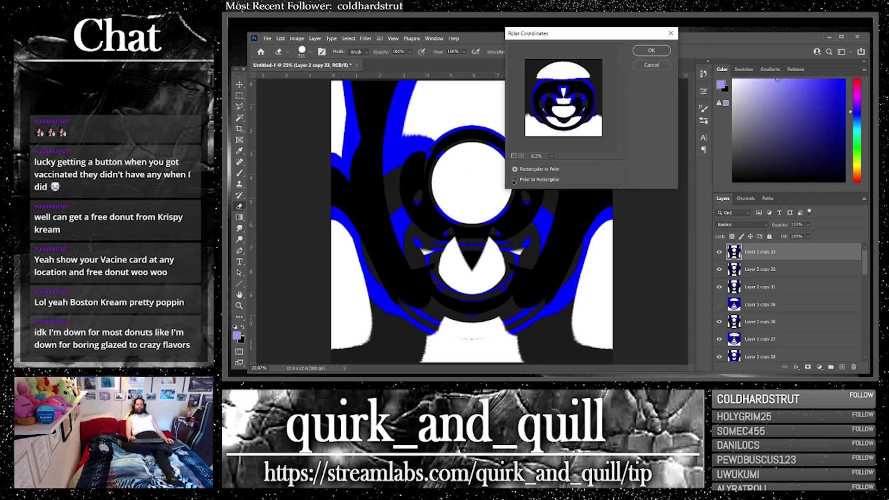
click(515, 179)
click(652, 66)
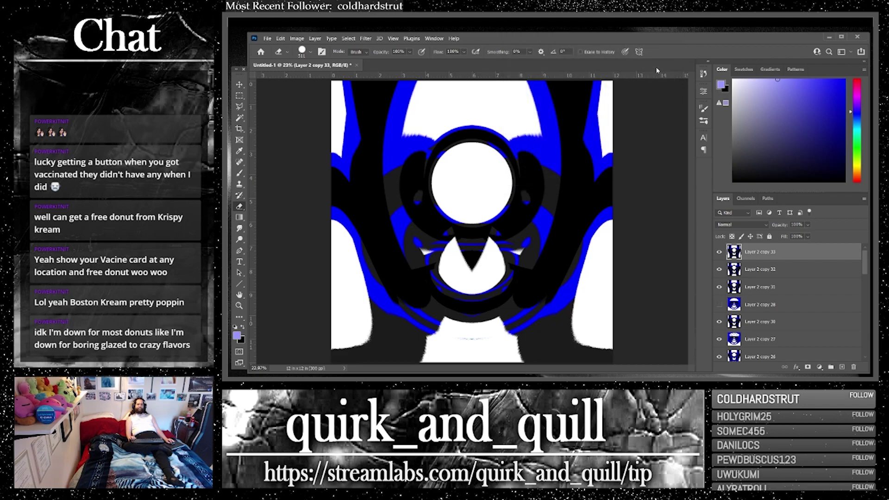
Step: Duplicate Layer 2 copy 33 as copy 34 and open the Filter Gallery
drag(831, 259, 845, 367)
click(366, 38)
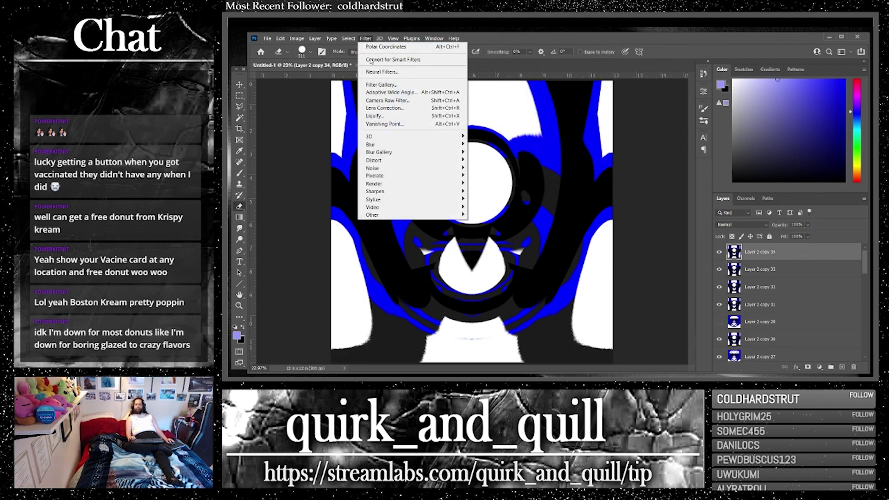
click(380, 85)
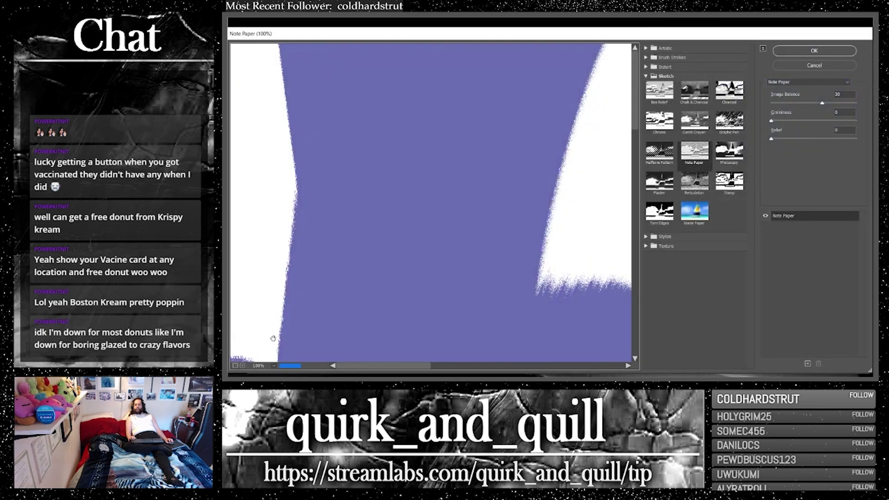
Step: Fit the whole image in the Filter Gallery preview and pick the Chrome sketch effect
click(259, 367)
click(262, 358)
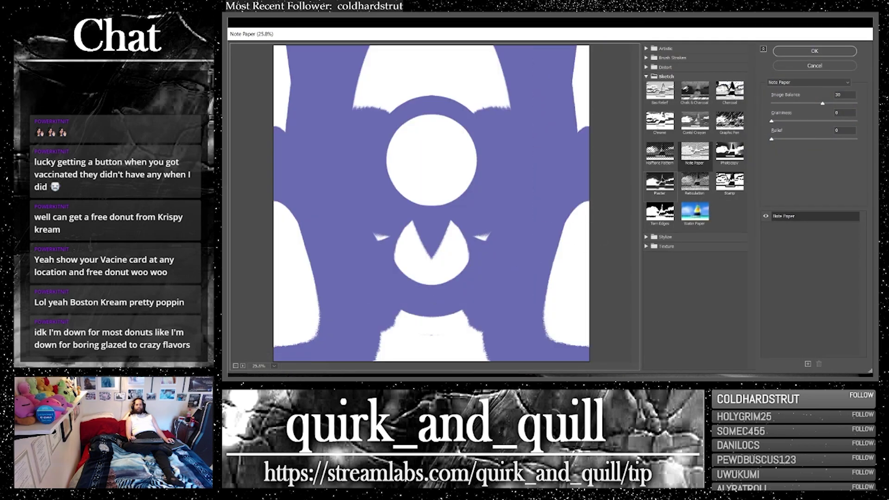
click(660, 182)
click(661, 122)
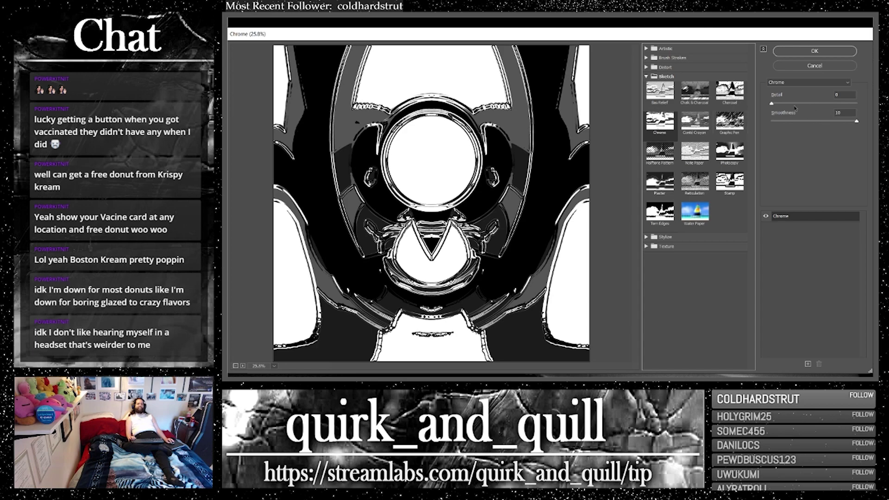
Step: Set Chrome Smoothness to 0 and Detail to its minimum, then apply the filter
click(777, 104)
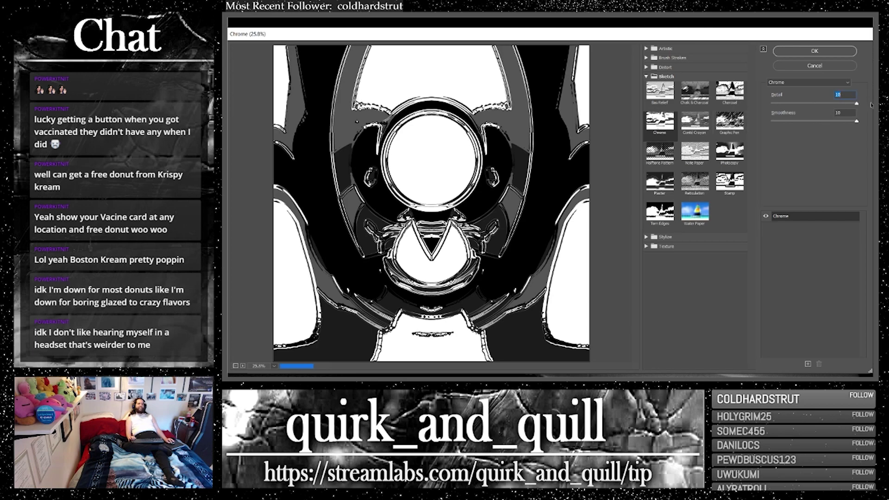
click(800, 121)
drag(800, 122, 857, 120)
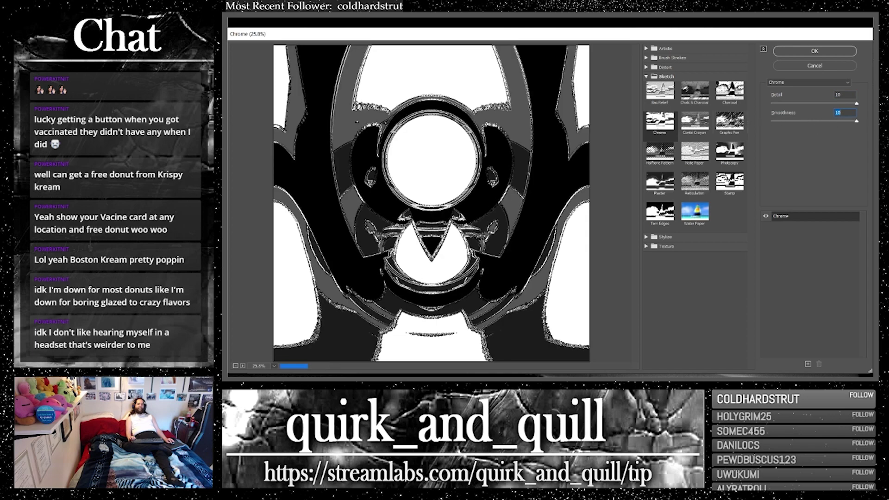
click(778, 104)
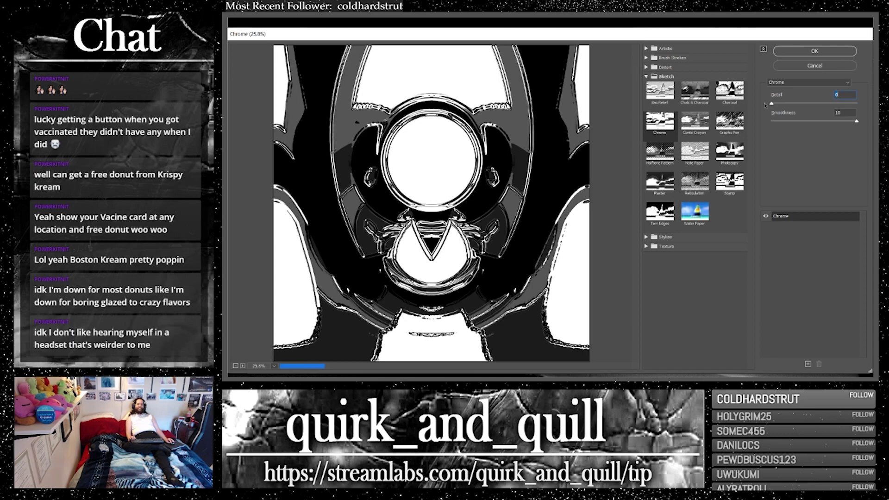
click(794, 54)
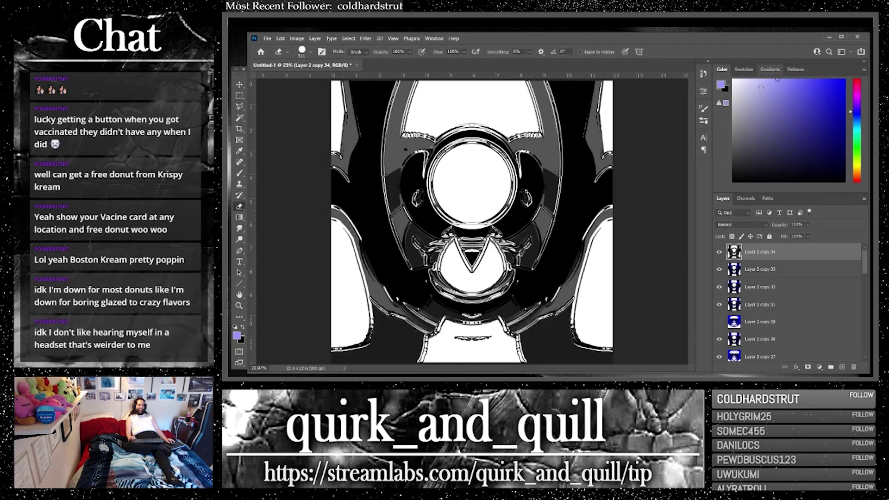
Step: Set the chromed layer to Color Dodge and merge it with the layer below
click(739, 225)
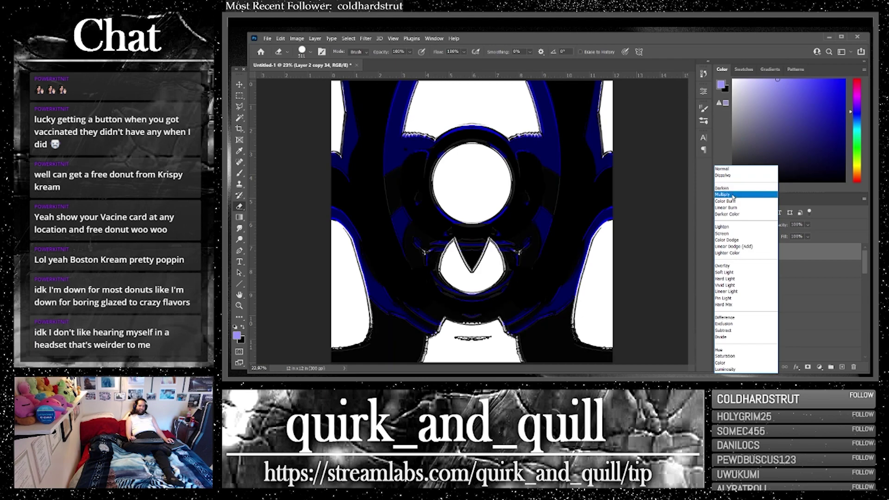
click(734, 240)
shift+click(785, 270)
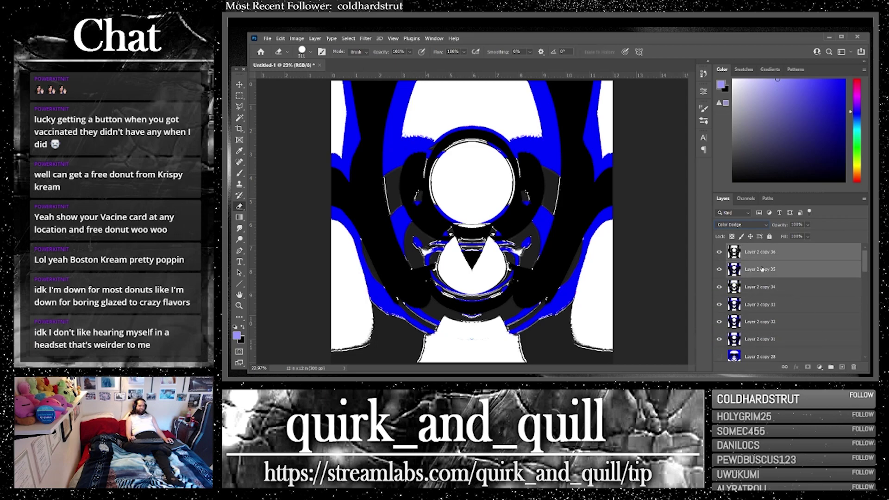
right_click(763, 269)
click(714, 284)
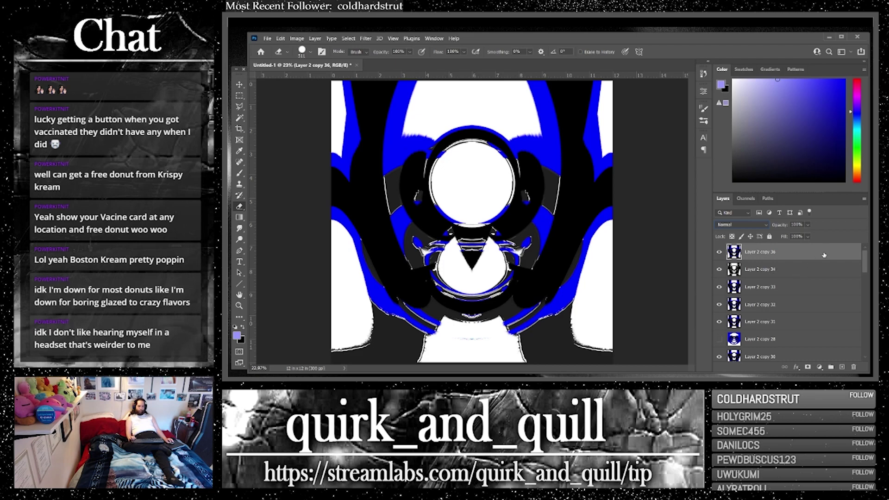
Step: Duplicate the merged layer, invert the copy's colours, and duplicate it again as copy 38
drag(824, 255, 841, 367)
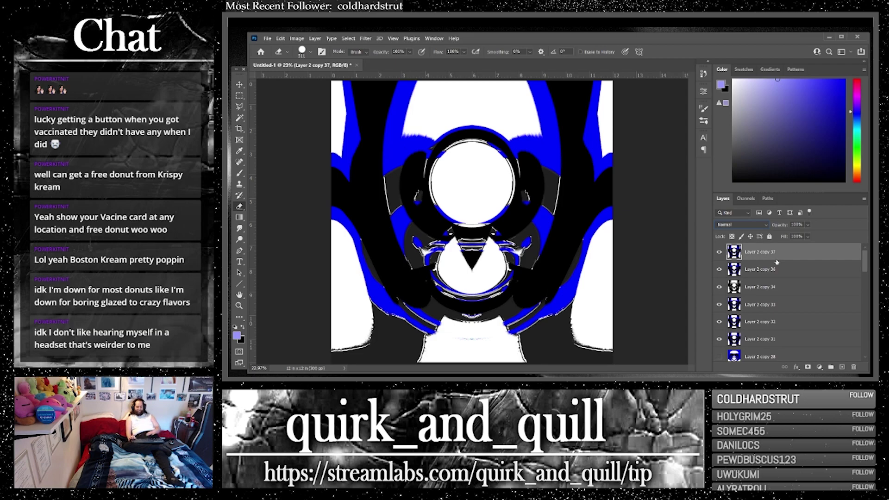
key(ctrl+i)
key(ctrl+i)
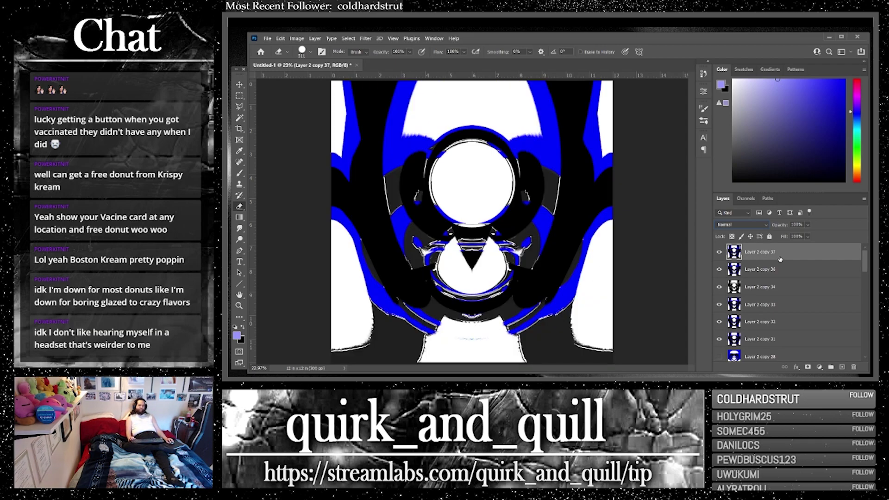
mouse_move(831, 255)
mouse_down()
mouse_move(830, 362)
mouse_move(843, 366)
mouse_up()
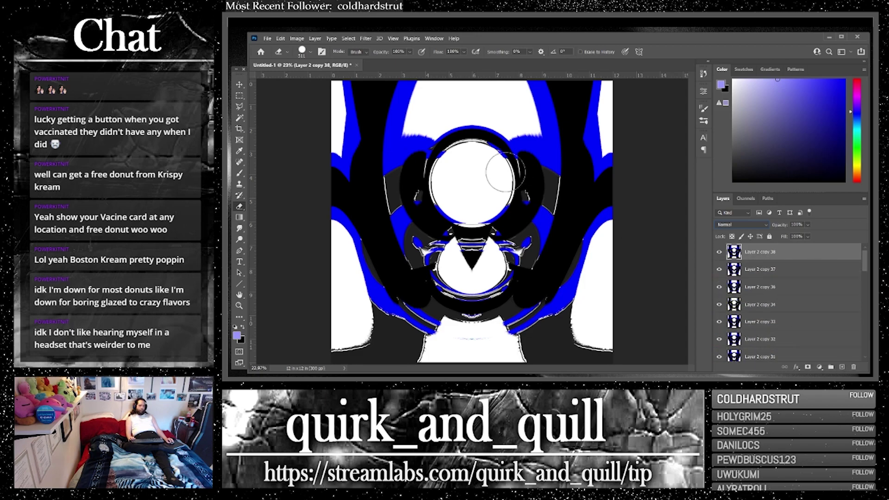
click(366, 39)
Step: Twirl Layer 2 copy 38 at about 401° and shrink it to 43.59% into the lower-left corner
mouse_move(384, 160)
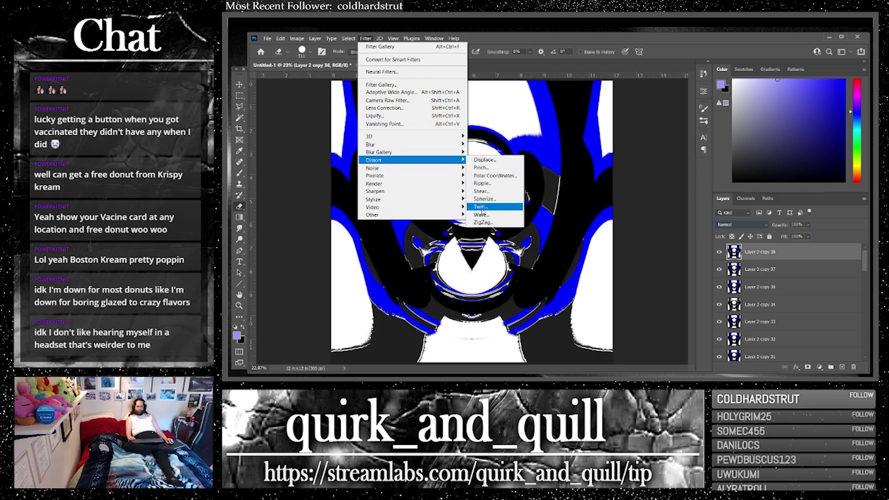
click(480, 207)
drag(654, 349, 663, 346)
click(728, 220)
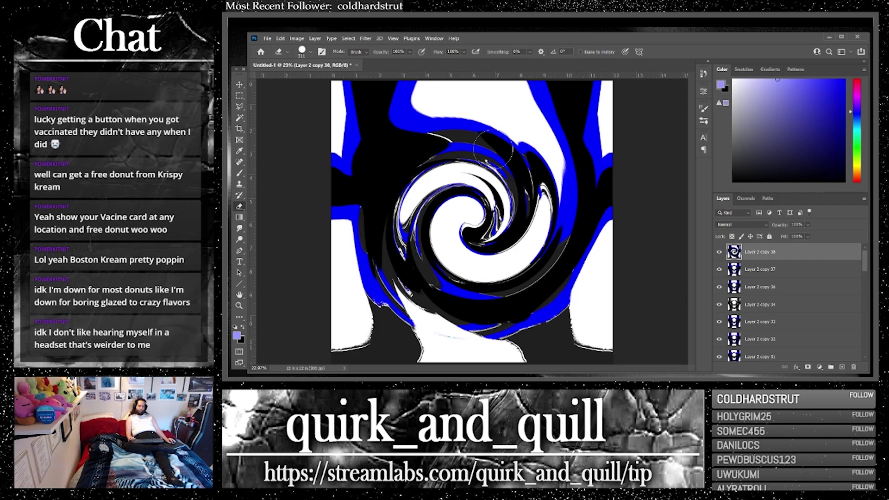
click(238, 86)
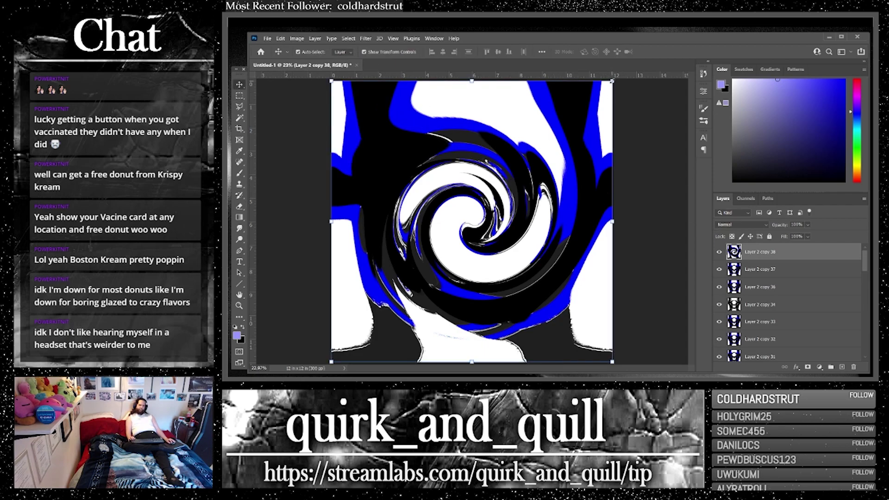
drag(612, 81, 455, 238)
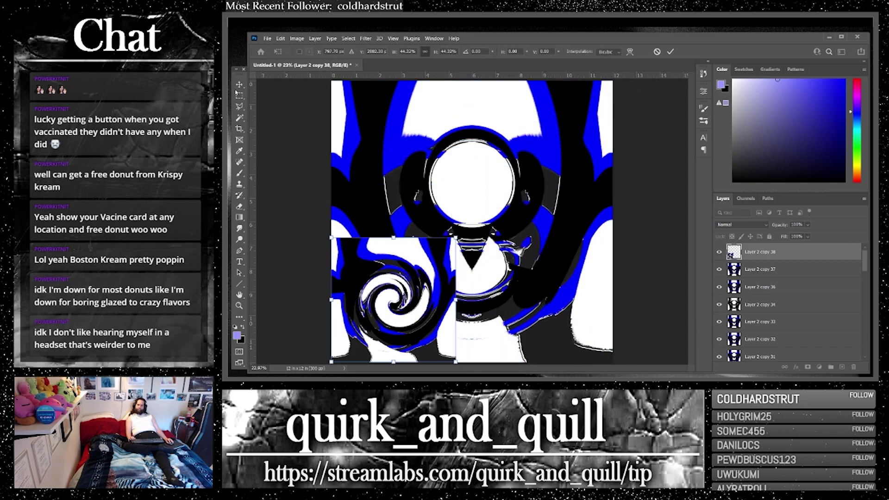
Step: Commit the resize, then duplicate the swirl, flip it horizontally, and move it lower-right
key(Return)
key(ctrl+j)
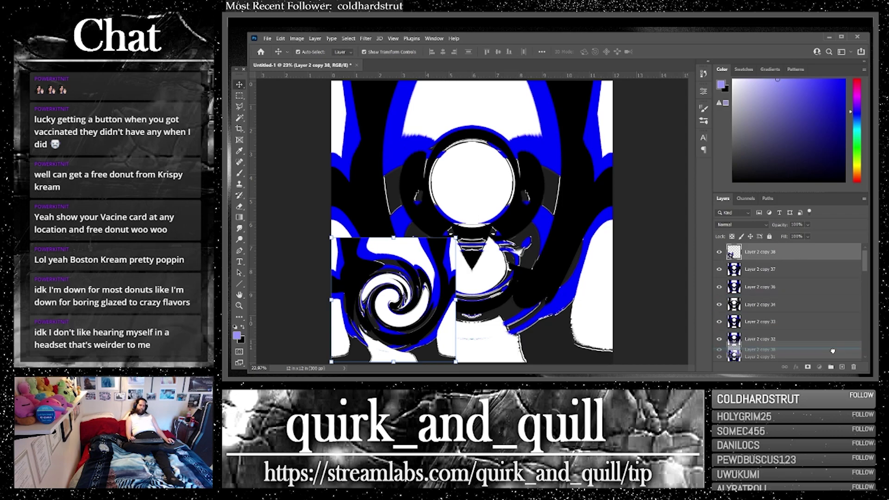
click(280, 39)
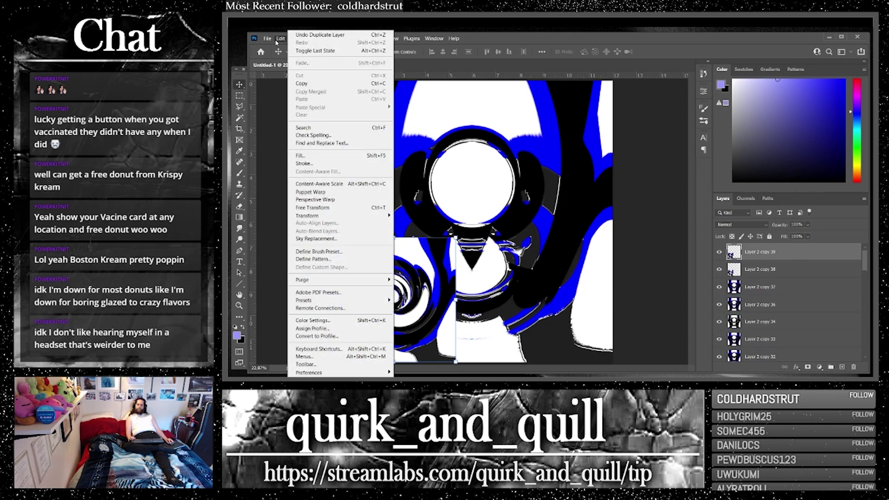
mouse_move(382, 216)
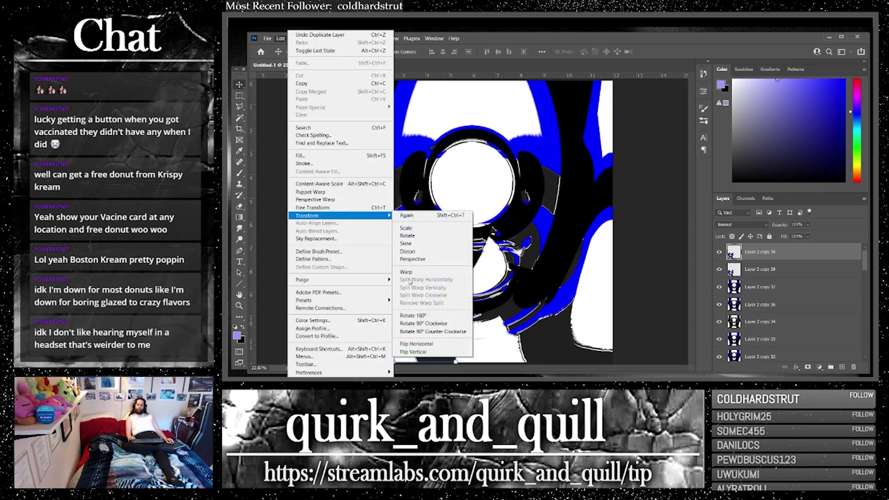
click(416, 344)
drag(417, 342, 555, 311)
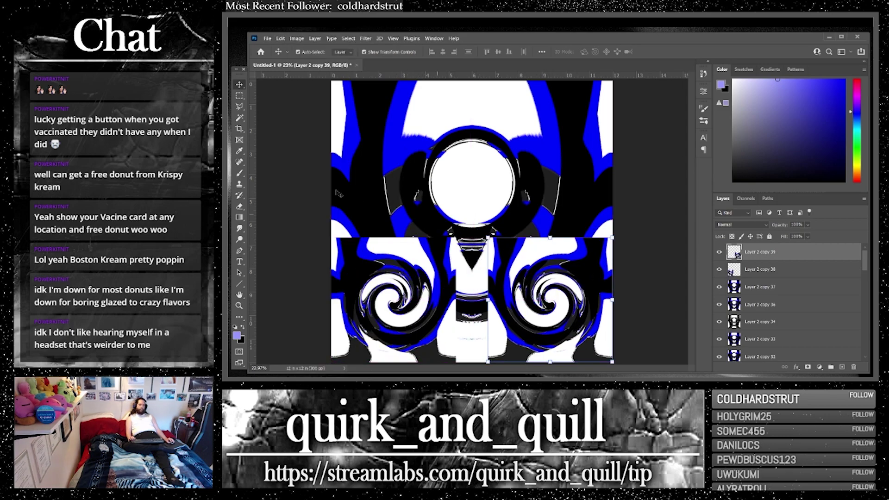
Step: Merge the two swirl layers into a single layer
click(280, 117)
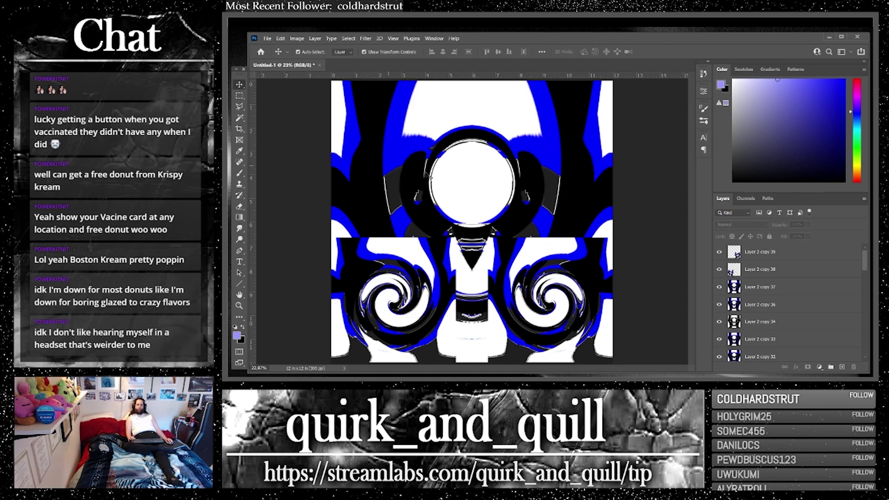
click(763, 255)
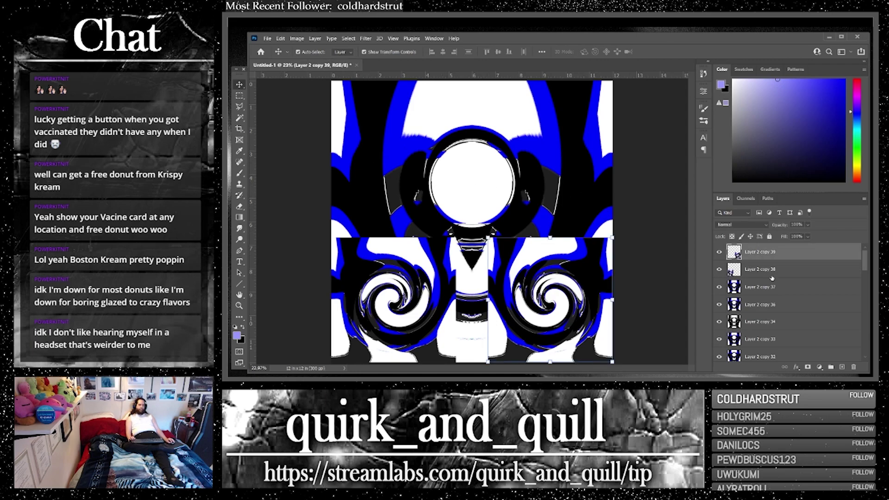
shift+click(800, 289)
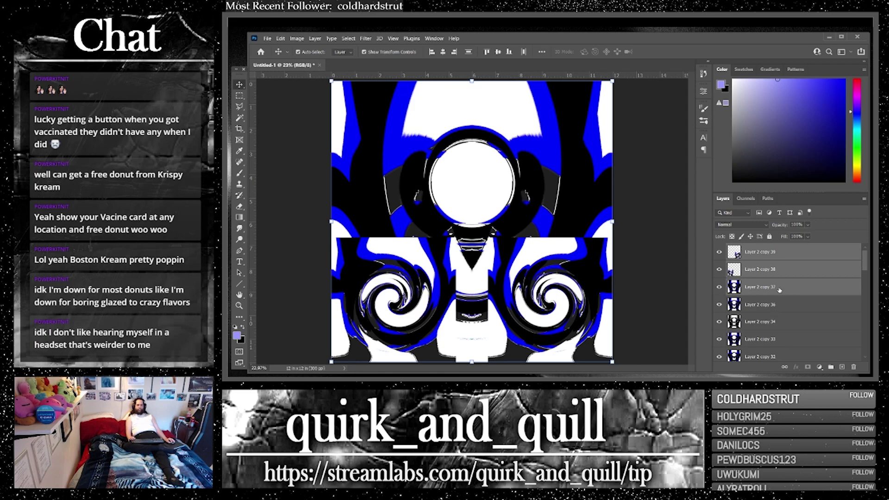
click(776, 269)
right_click(773, 257)
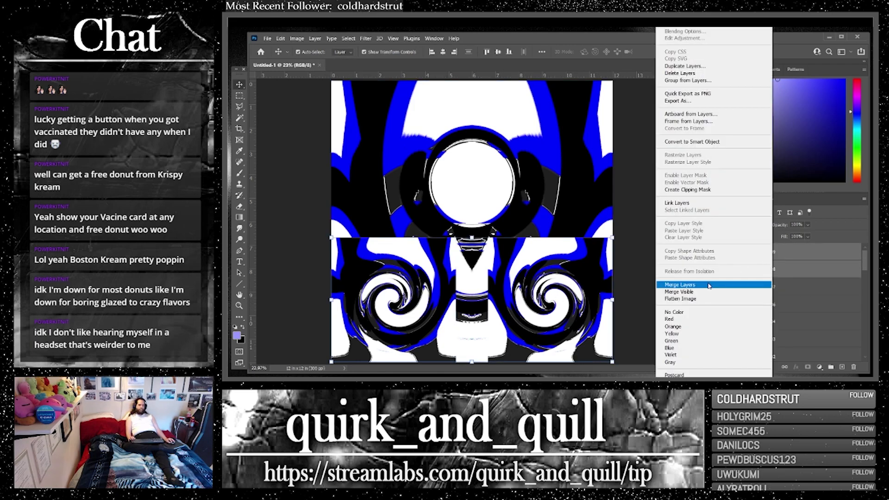
click(762, 283)
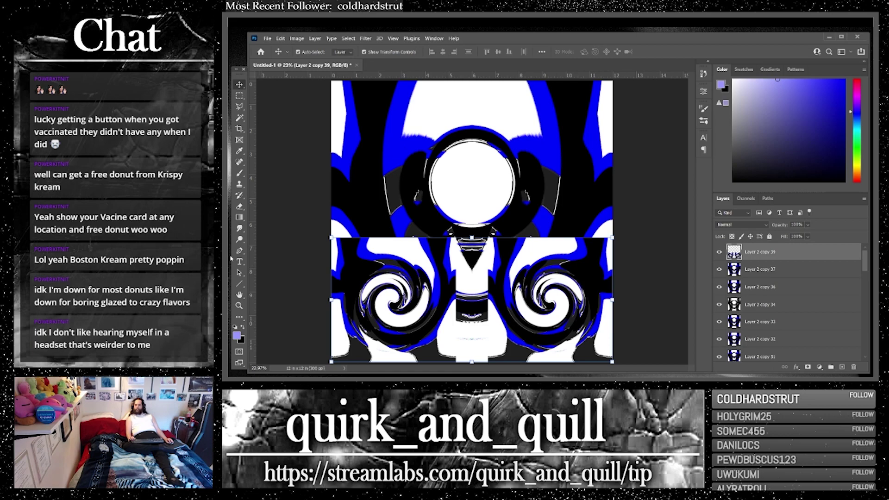
click(240, 206)
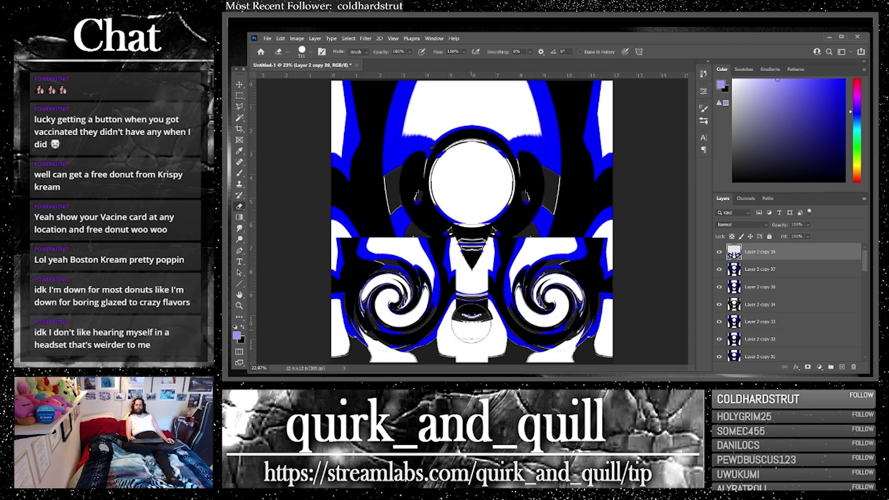
Step: Erase part of the lower-centre orb, then duplicate and merge the swirl and background copy layers
mouse_move(471, 323)
mouse_down()
mouse_move(470, 292)
mouse_move(472, 367)
mouse_up()
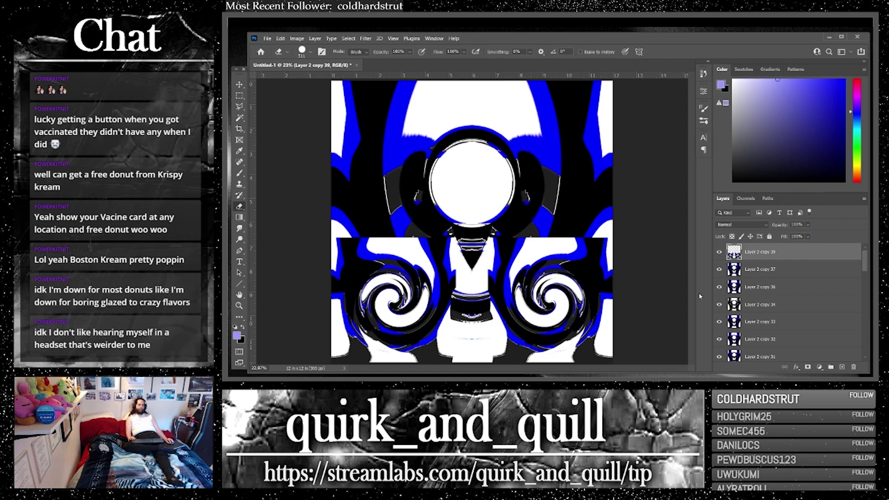
shift+click(793, 275)
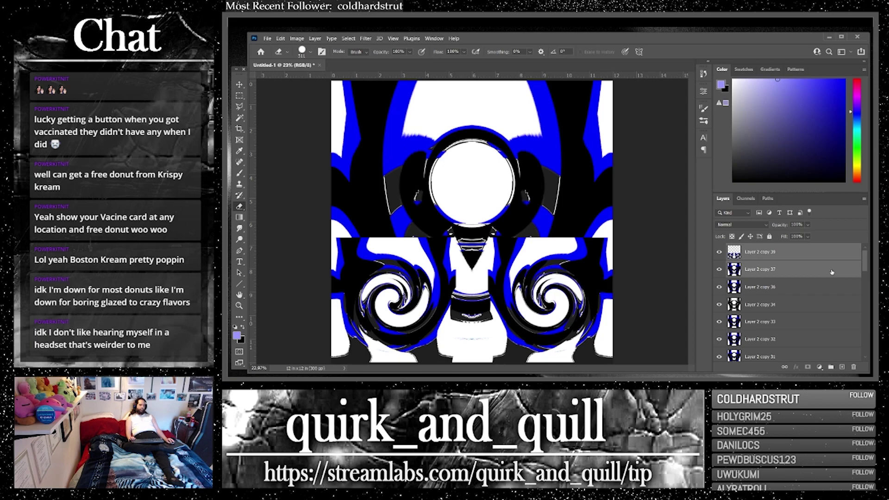
drag(831, 273, 841, 366)
right_click(764, 269)
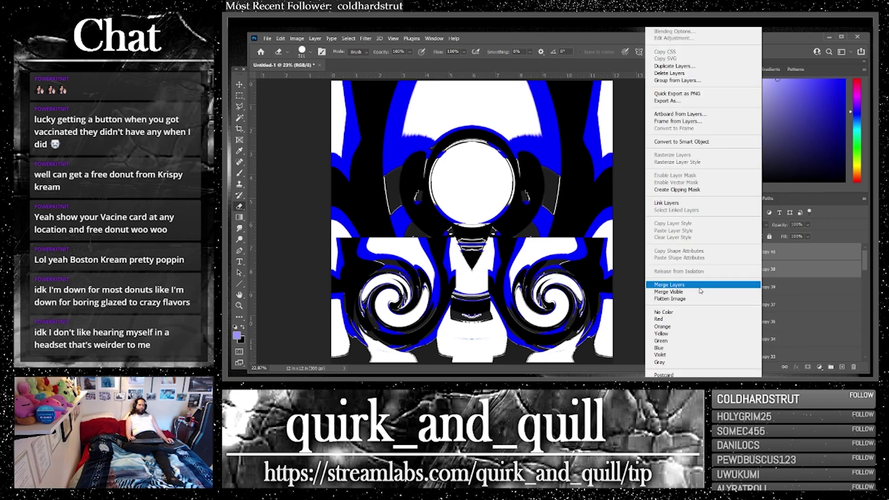
click(702, 286)
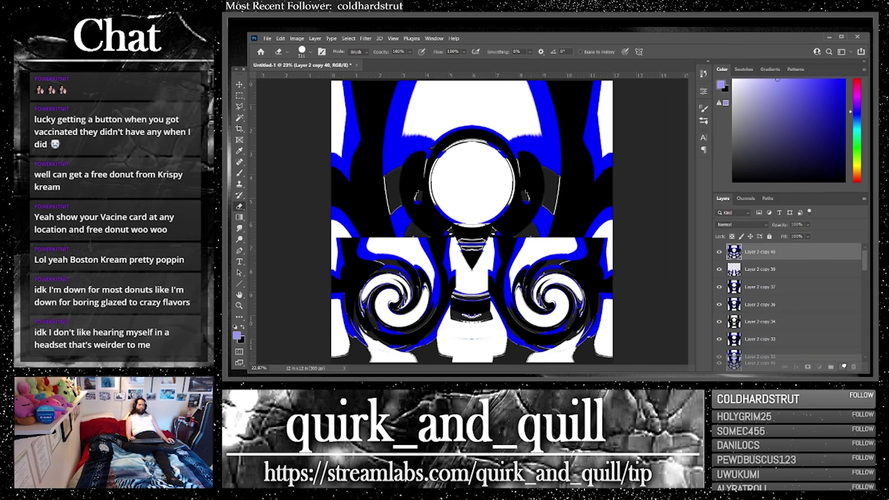
Step: Flip the merged Layer 2 copy 41 vertically so the swirls sit at the top
click(281, 39)
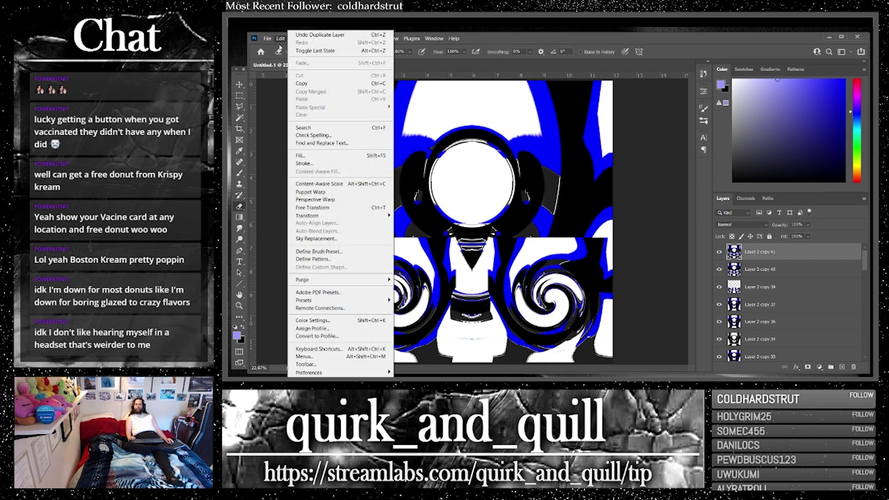
mouse_move(359, 221)
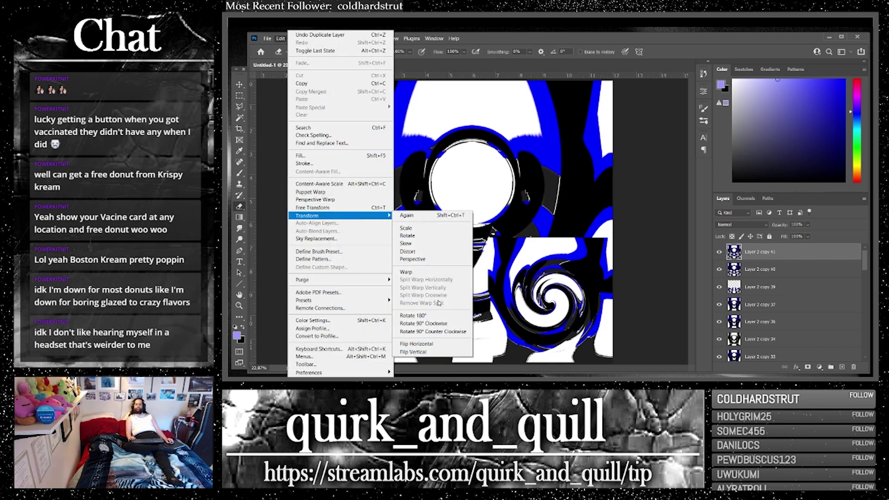
click(439, 351)
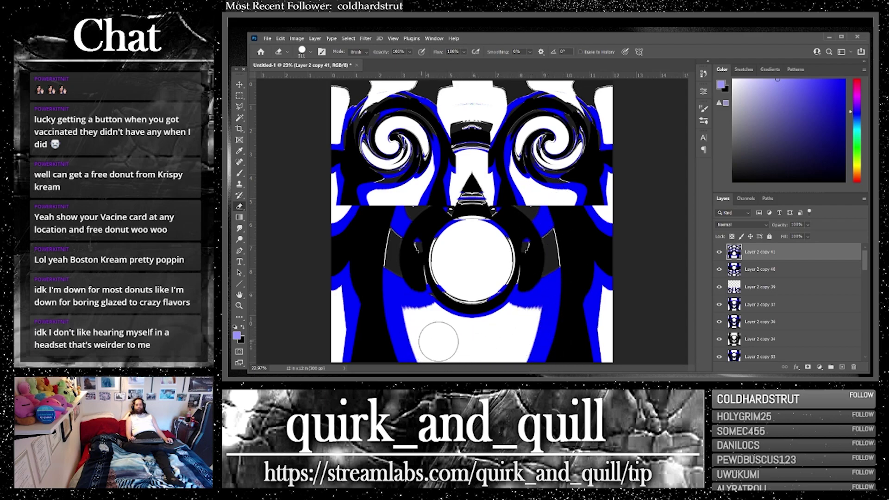
Step: Add a new Layer 3 and prepare a hard round brush with white as the foreground colour
click(842, 367)
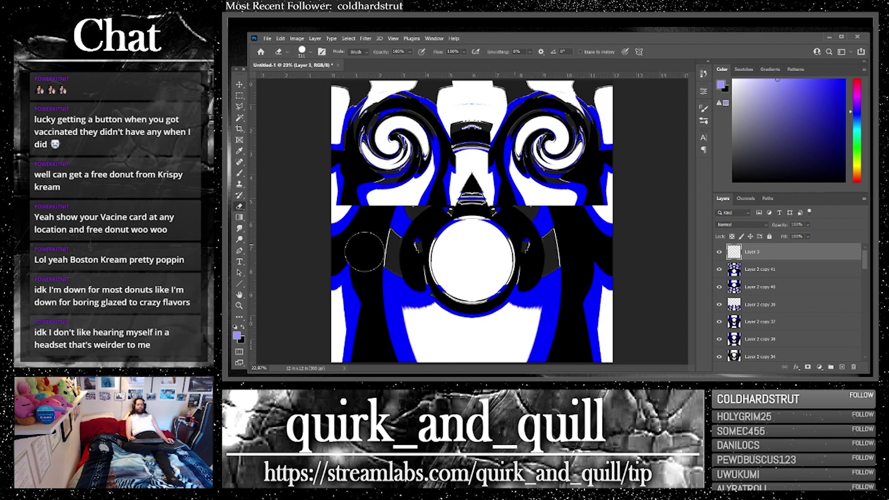
click(235, 326)
click(243, 327)
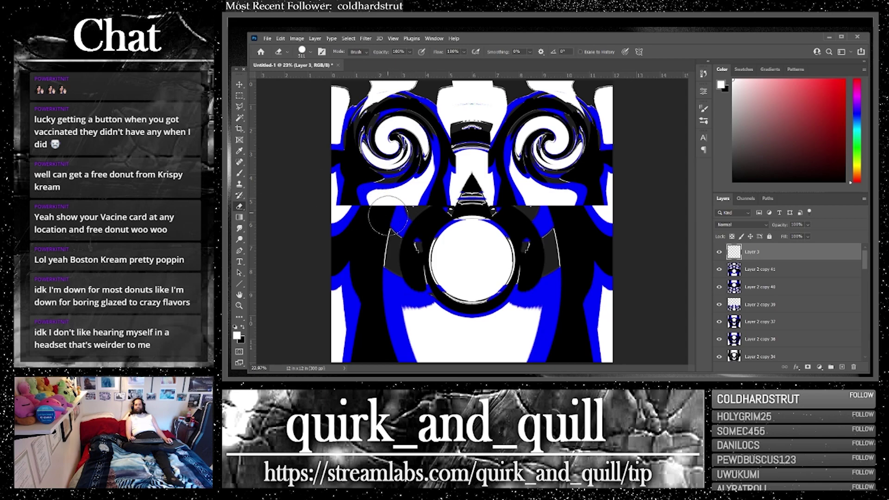
click(239, 173)
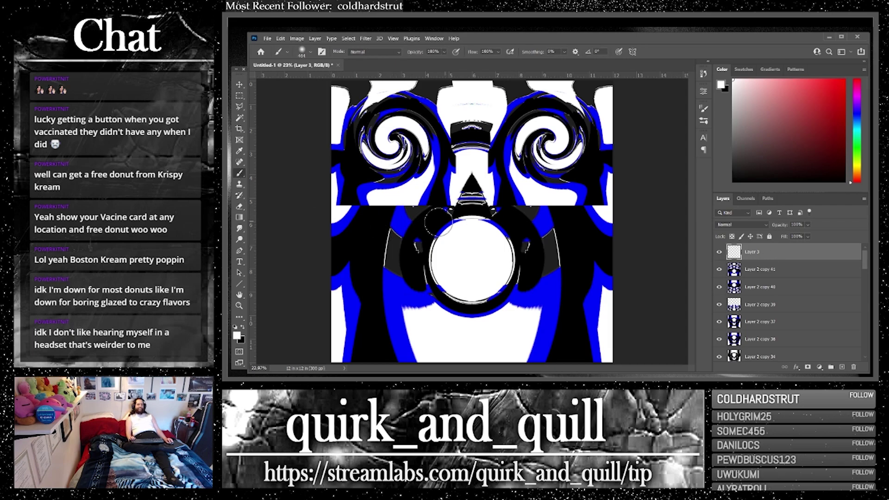
click(311, 54)
click(291, 183)
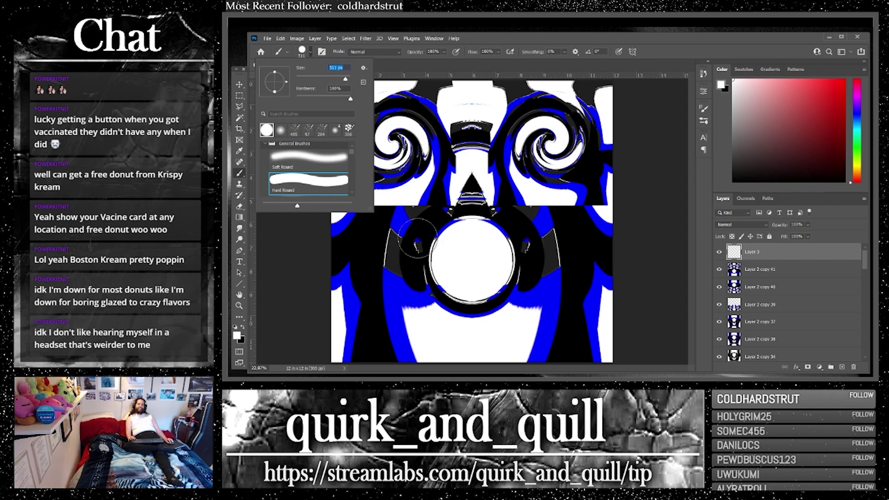
click(547, 218)
Step: Paint the white orb shape in the lower centre and duplicate the orb layer
mouse_move(548, 220)
mouse_down()
mouse_move(545, 213)
mouse_move(550, 277)
mouse_move(509, 353)
mouse_up()
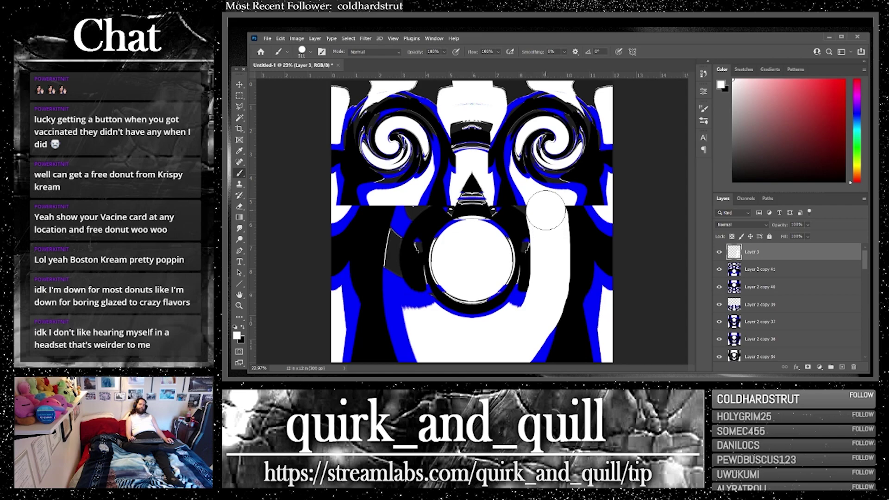
mouse_move(545, 210)
mouse_down()
mouse_move(572, 238)
mouse_move(561, 250)
mouse_move(537, 241)
mouse_up()
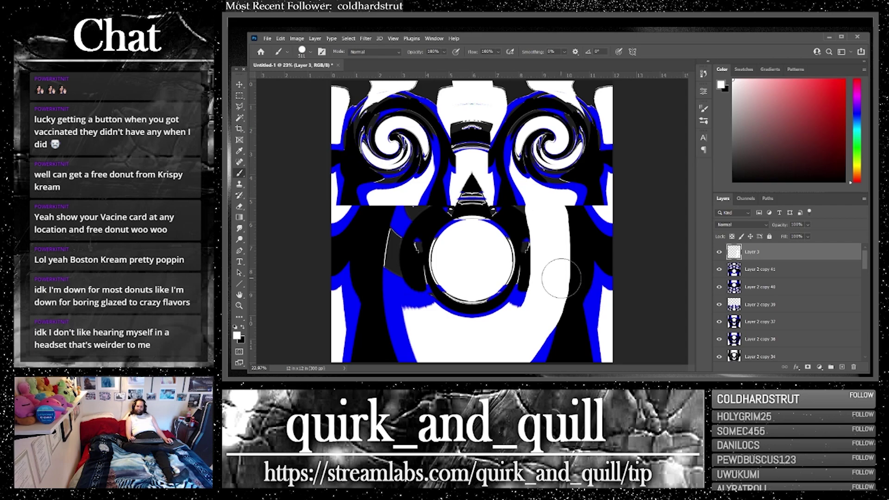
drag(847, 257, 841, 366)
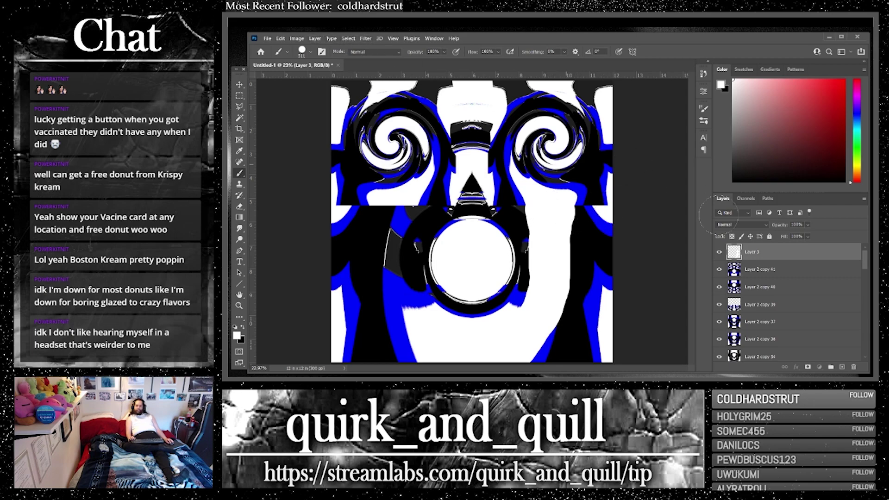
Step: Flip a duplicate of Layer 3 horizontally and slide it left so the white shapes mirror
drag(847, 264, 842, 366)
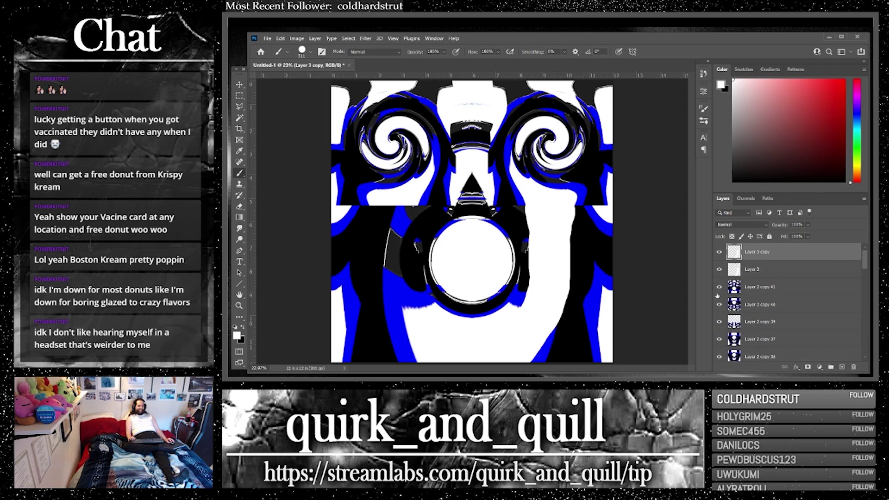
click(280, 38)
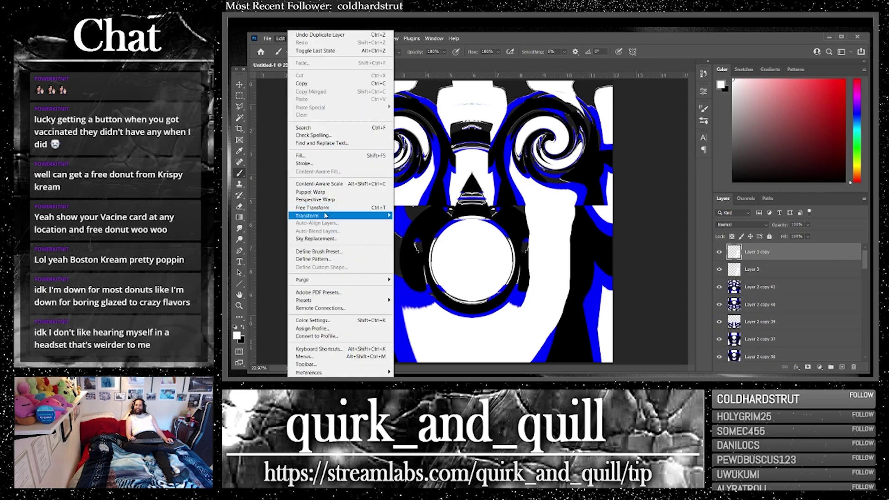
mouse_move(361, 216)
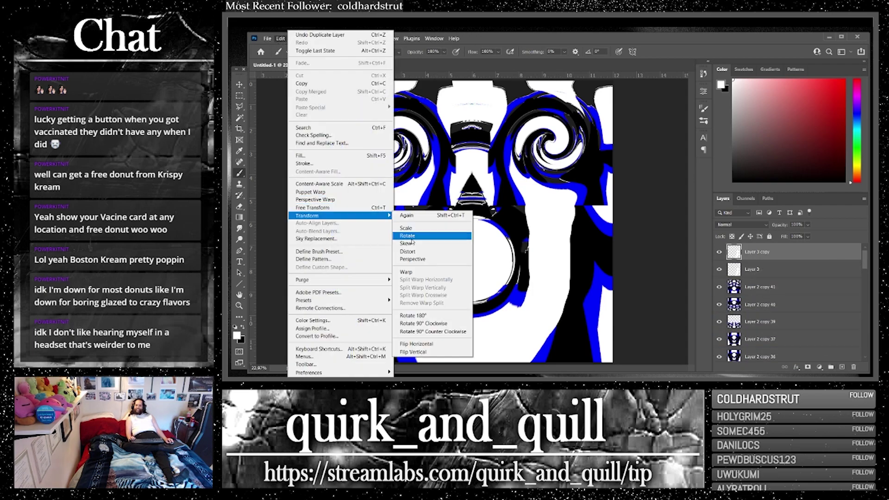
click(417, 344)
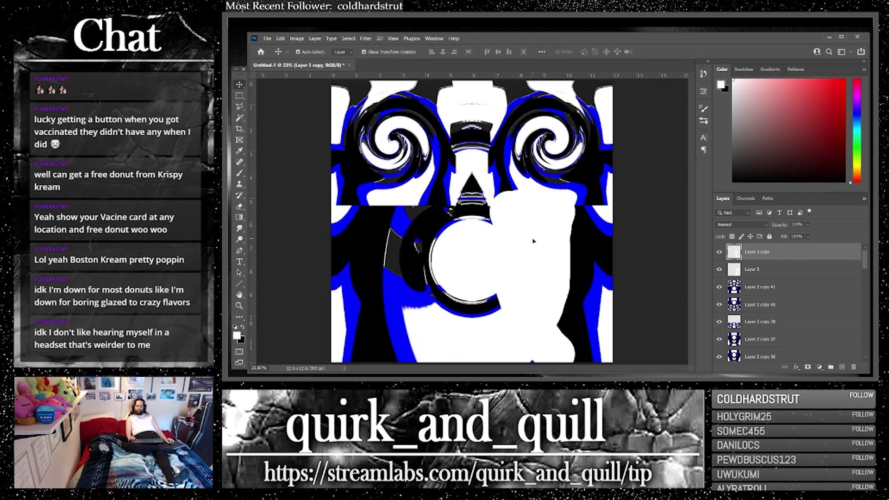
drag(536, 241, 412, 242)
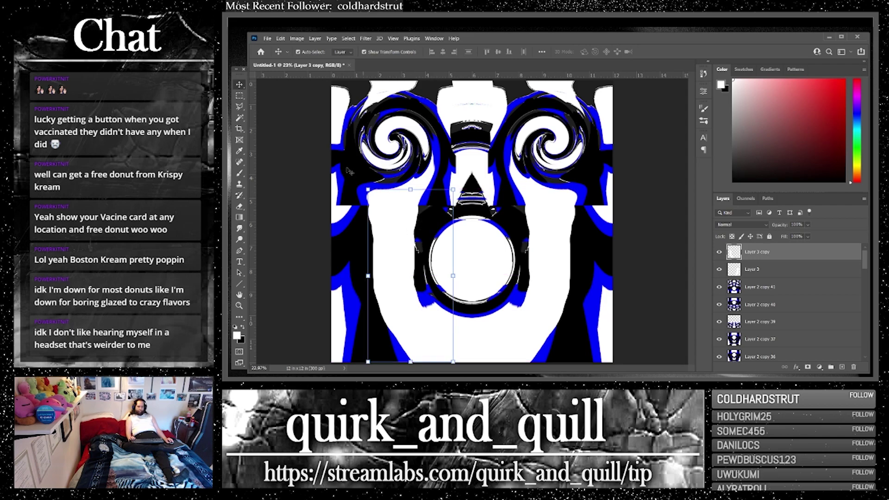
click(677, 191)
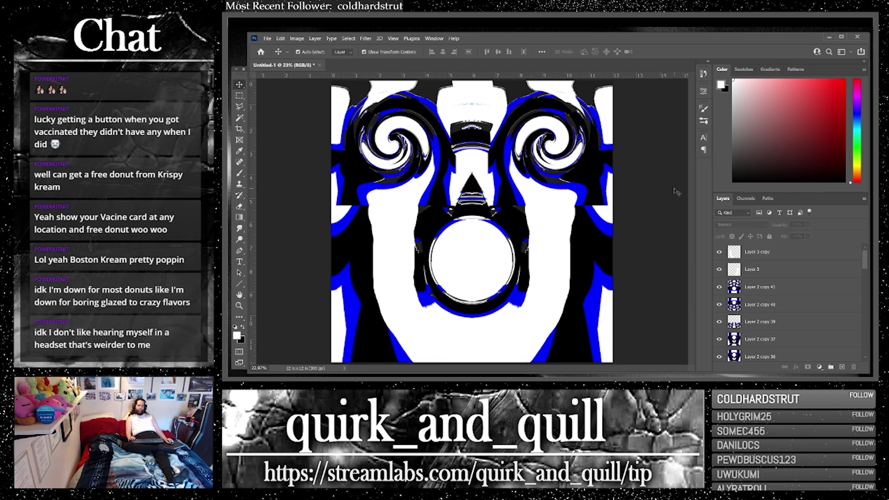
Step: Merge Layer 3 copy with Layer 3 and duplicate the result as Layer 3 copy 2
click(770, 261)
shift+click(771, 271)
right_click(771, 271)
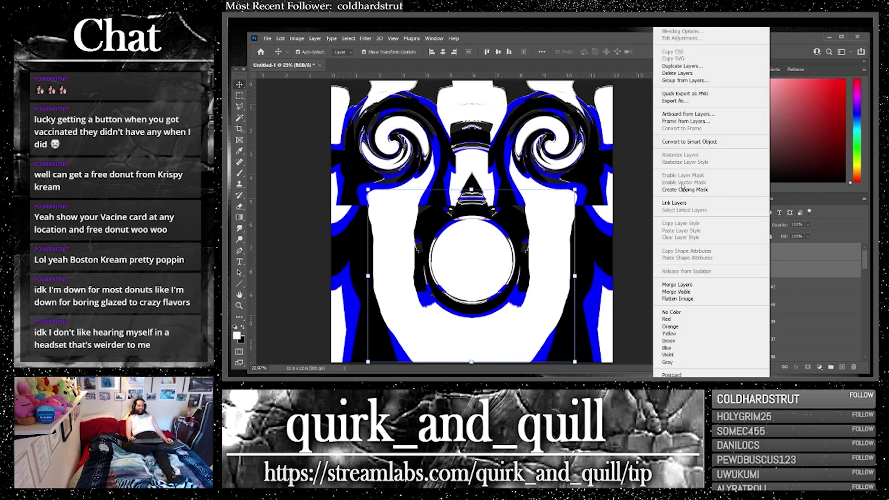
click(697, 284)
key(ctrl+j)
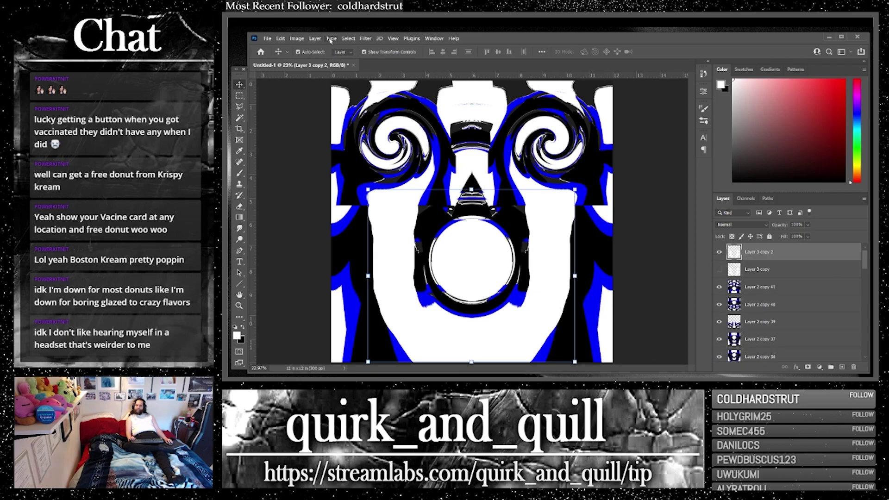
click(315, 39)
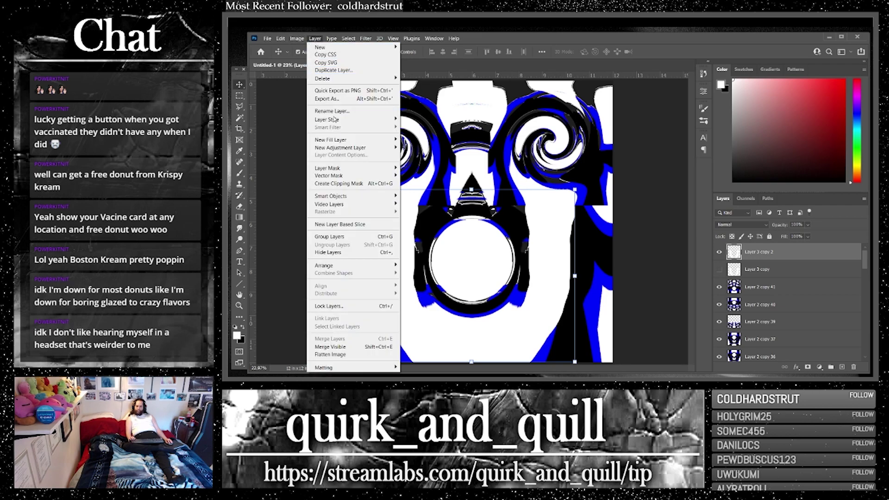
mouse_move(370, 119)
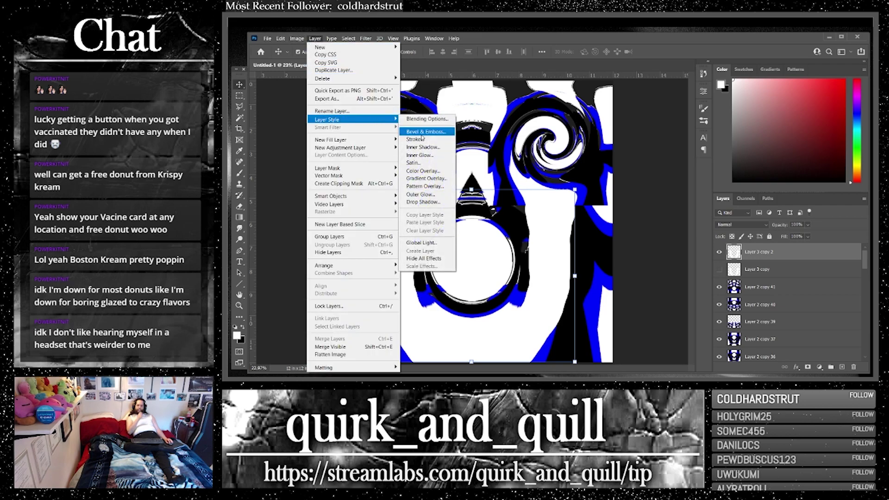
Step: Add a pure blue (0000ff) Outer Glow about 111 px wide to Layer 3 copy 2
click(420, 195)
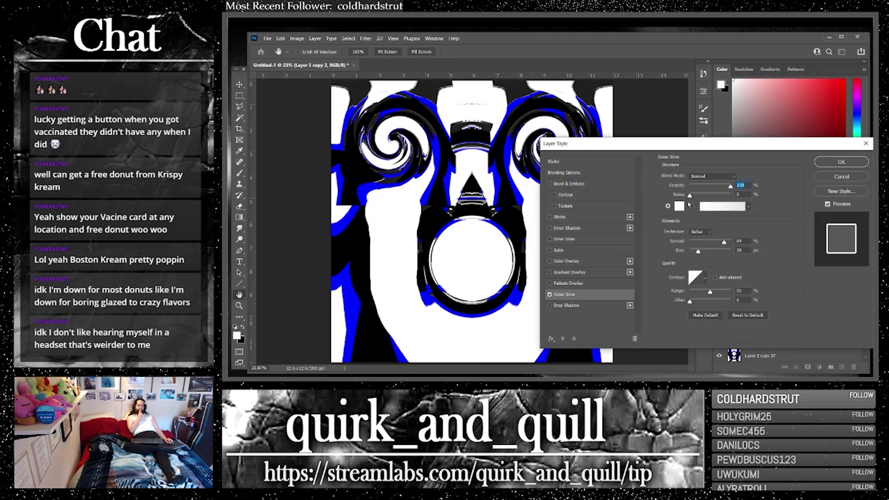
click(679, 206)
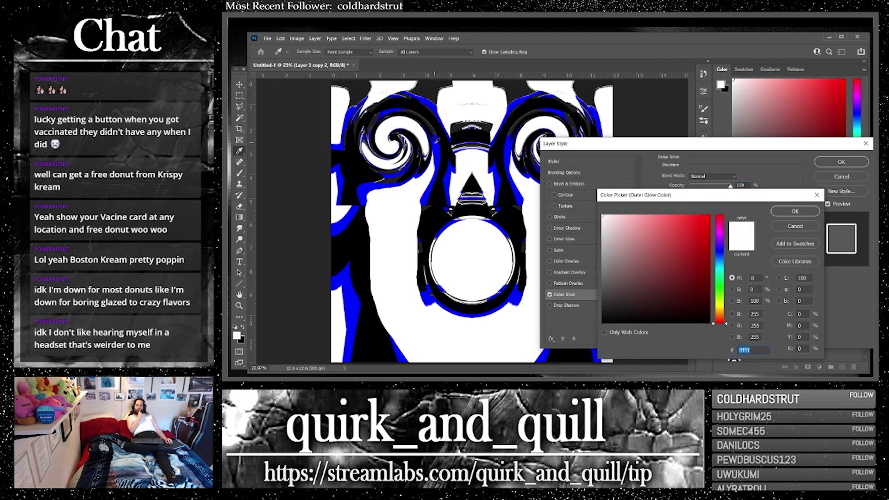
click(435, 144)
click(794, 211)
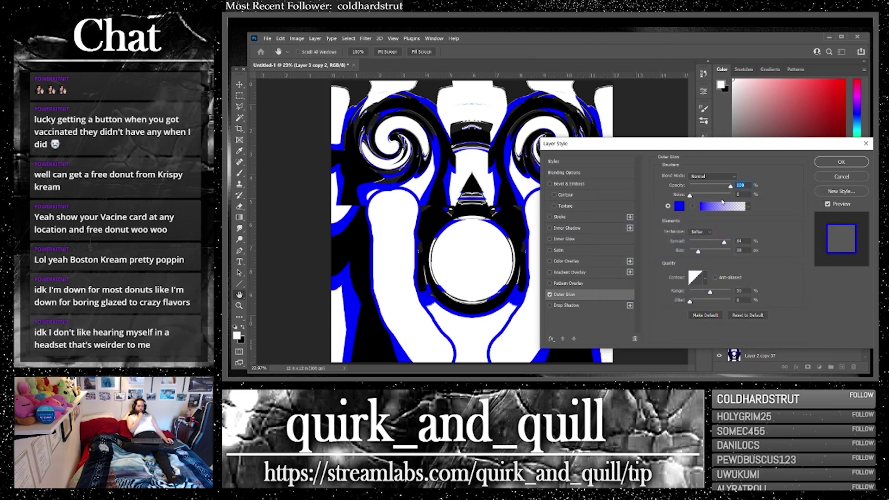
drag(672, 144, 726, 146)
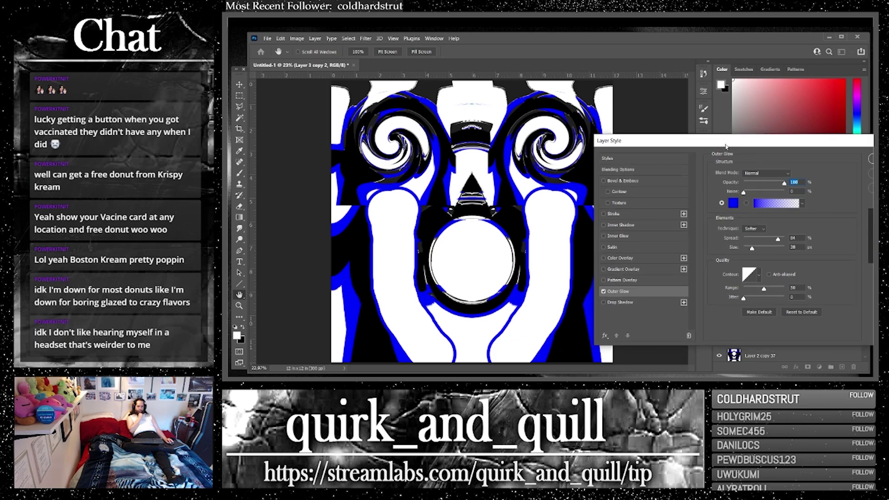
drag(751, 250, 762, 250)
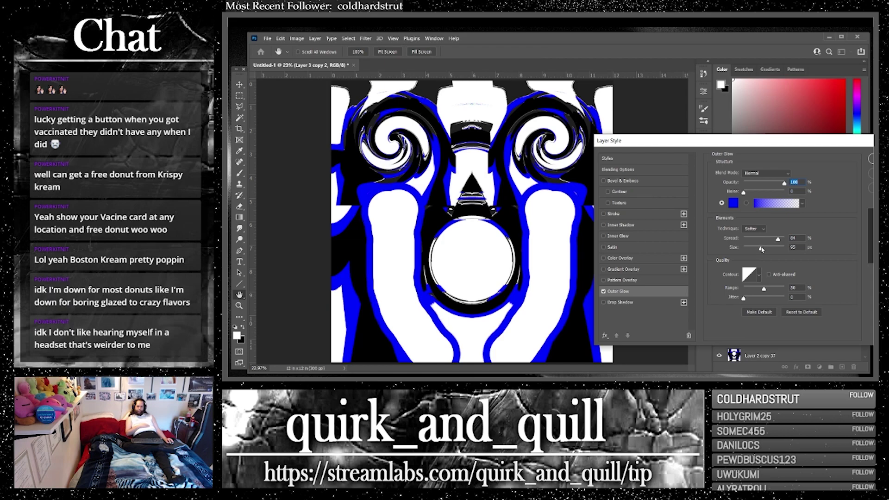
drag(807, 146, 761, 145)
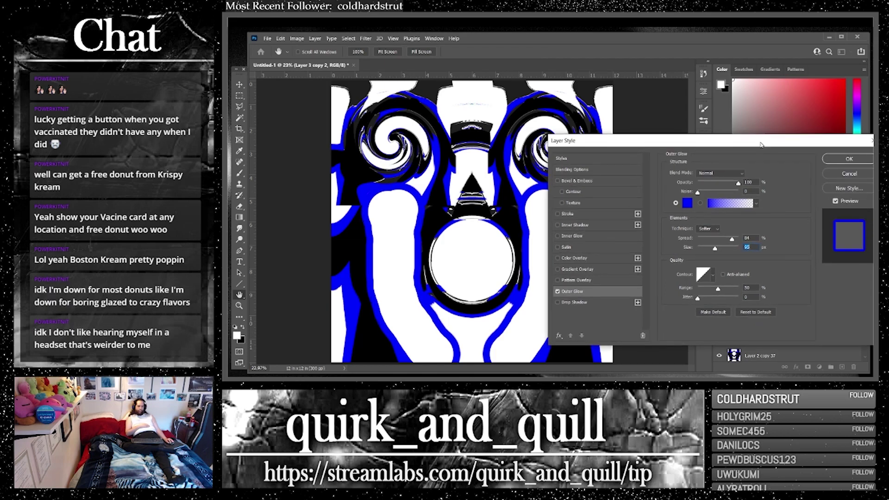
click(837, 160)
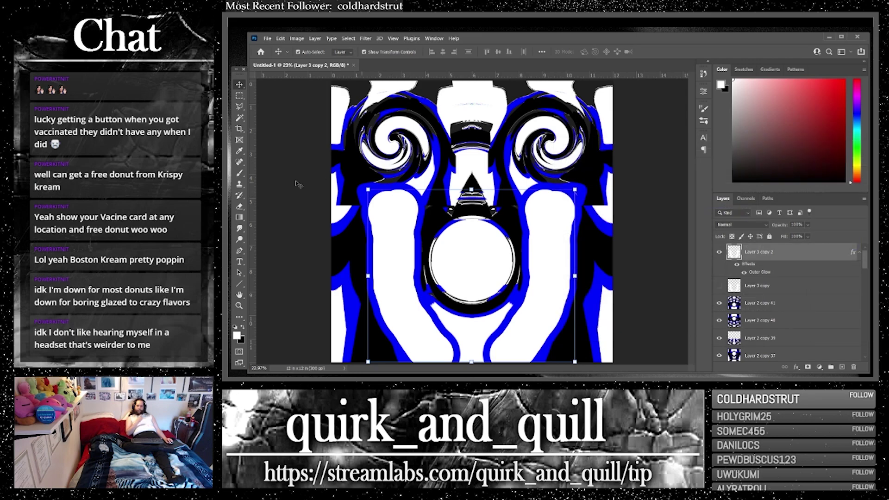
Step: Rasterize the glow layer style, erase part near the right swirl, and set opacity to 67%
right_click(782, 257)
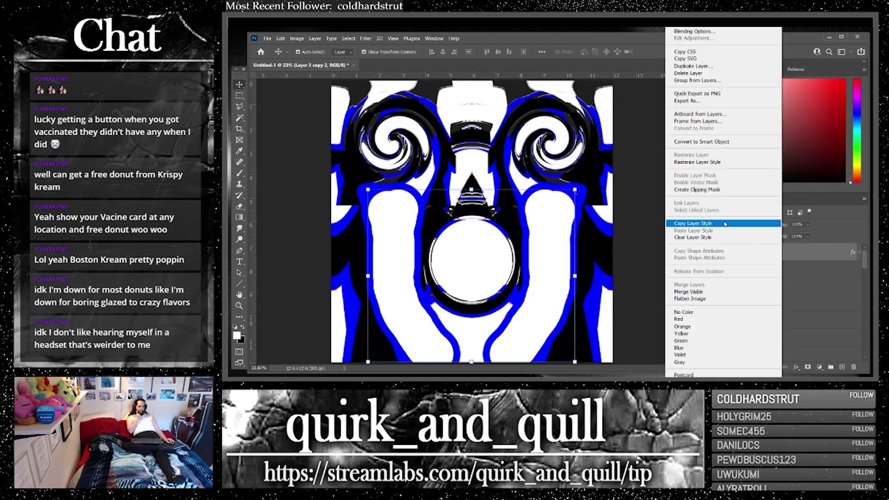
click(696, 163)
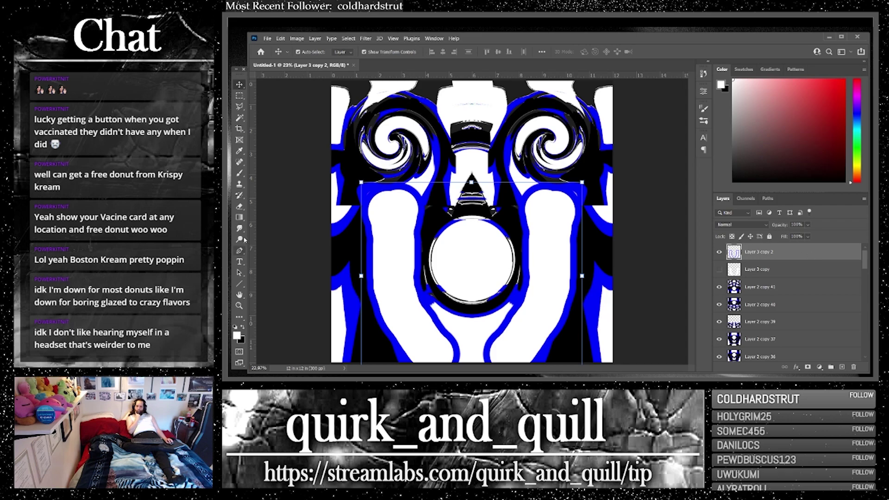
click(239, 207)
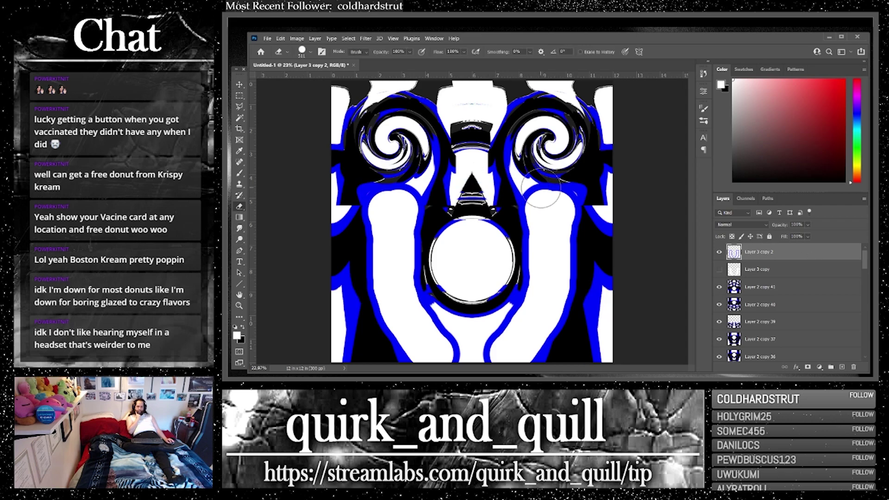
mouse_move(543, 190)
mouse_down()
mouse_move(552, 194)
mouse_move(532, 186)
mouse_move(611, 185)
mouse_move(552, 179)
mouse_up()
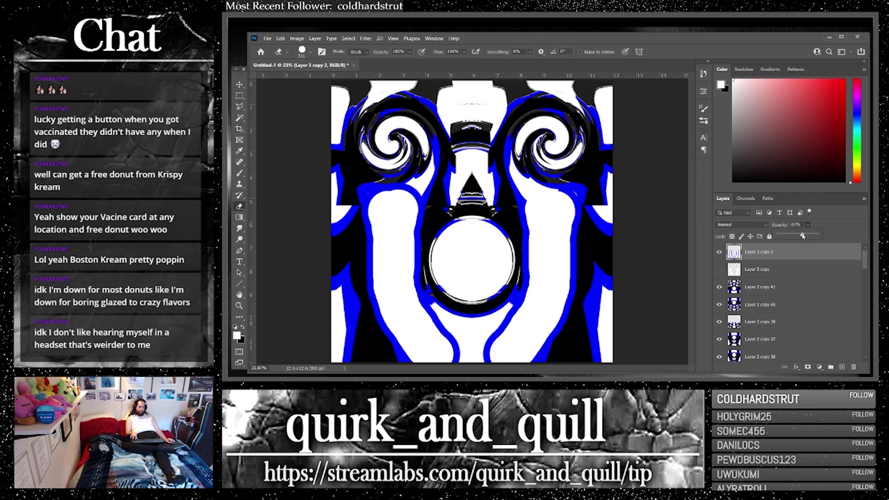
drag(802, 236, 802, 236)
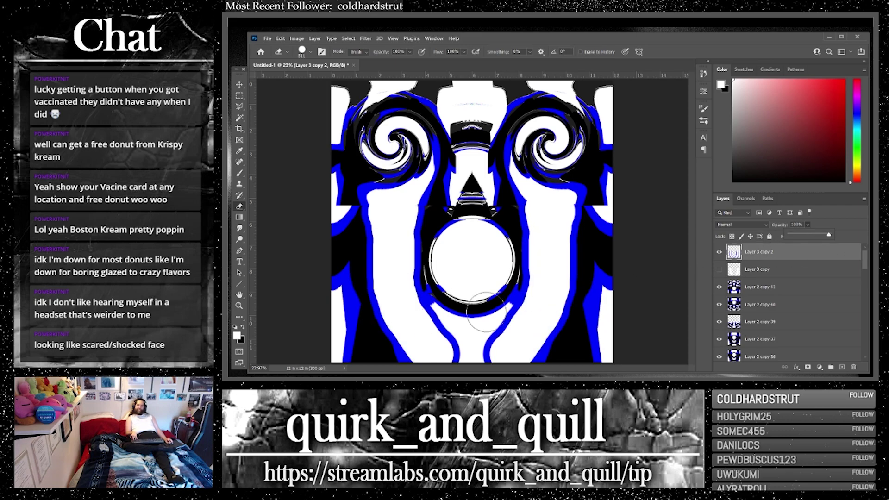
Step: On a new layer, brush white over the arm and streak below the orb
click(842, 367)
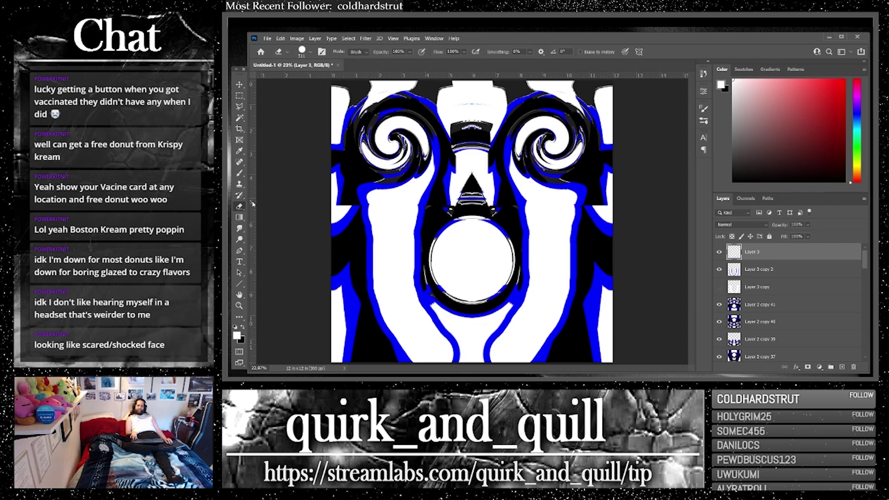
key(b)
mouse_move(478, 319)
mouse_down()
mouse_move(454, 343)
mouse_move(462, 358)
mouse_move(507, 344)
mouse_up()
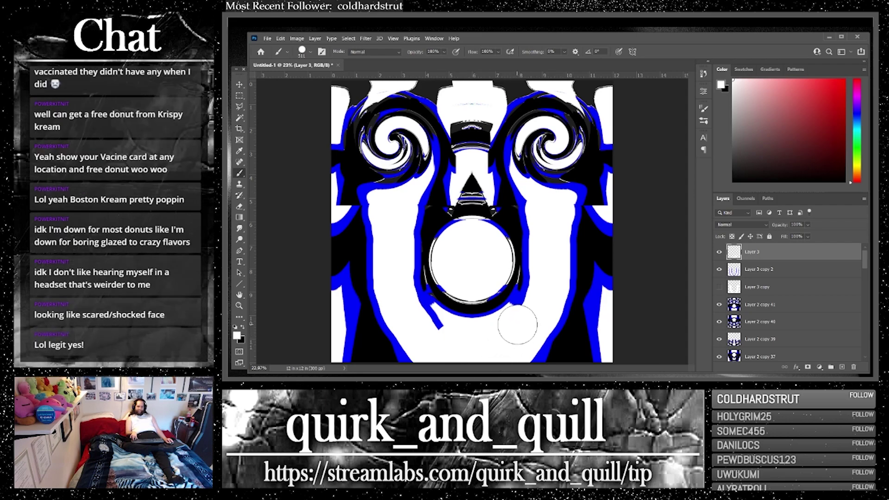
drag(441, 342, 426, 327)
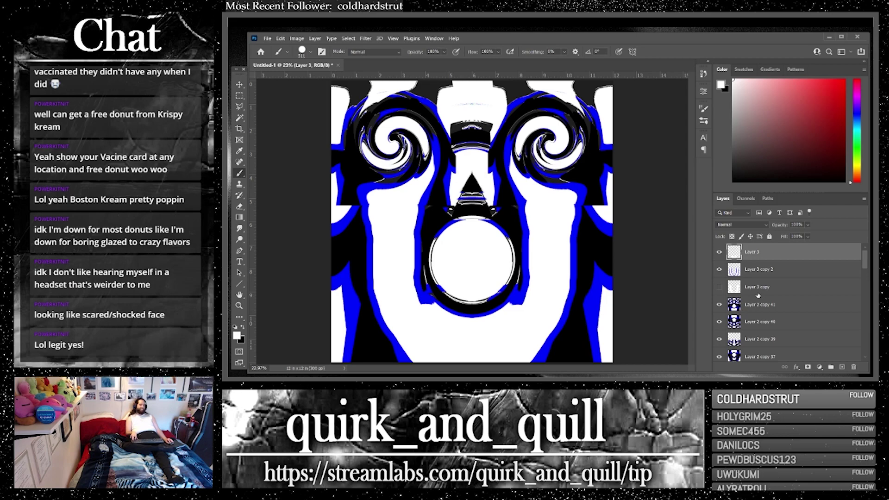
Step: Duplicate the orb, glow and paint layers, merge the copies, then duplicate the result twice
shift+click(798, 307)
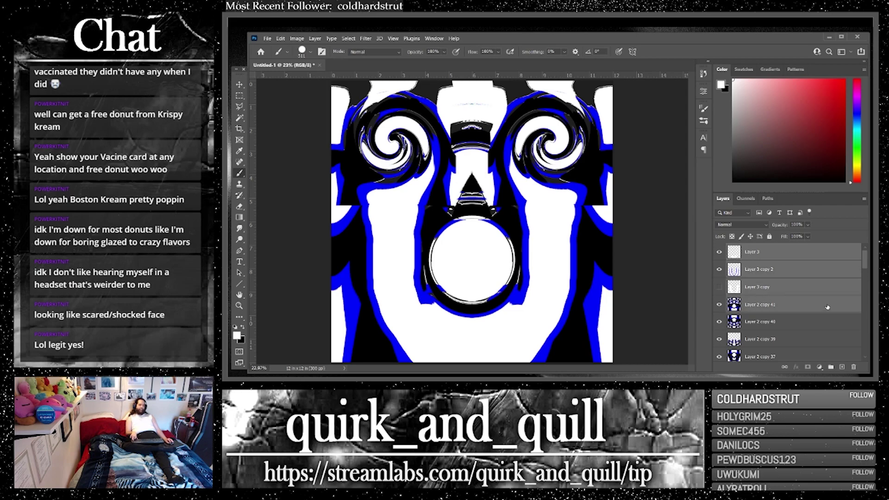
key(ctrl+j)
right_click(769, 302)
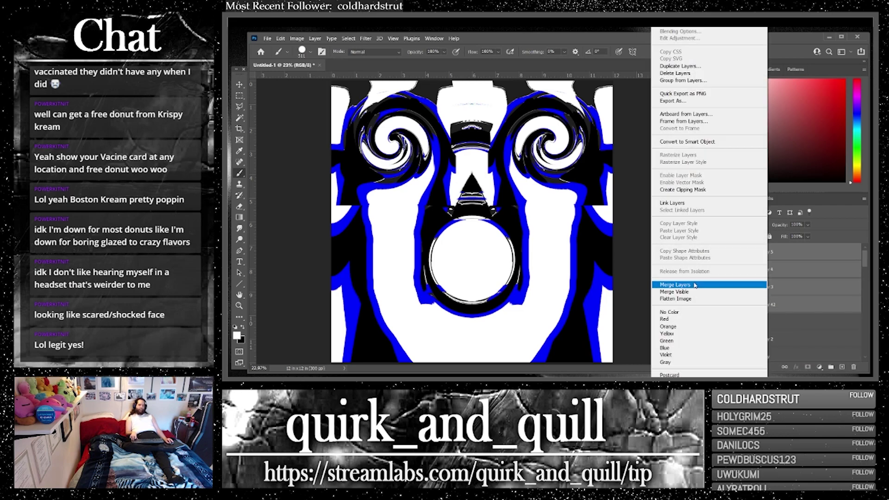
click(676, 284)
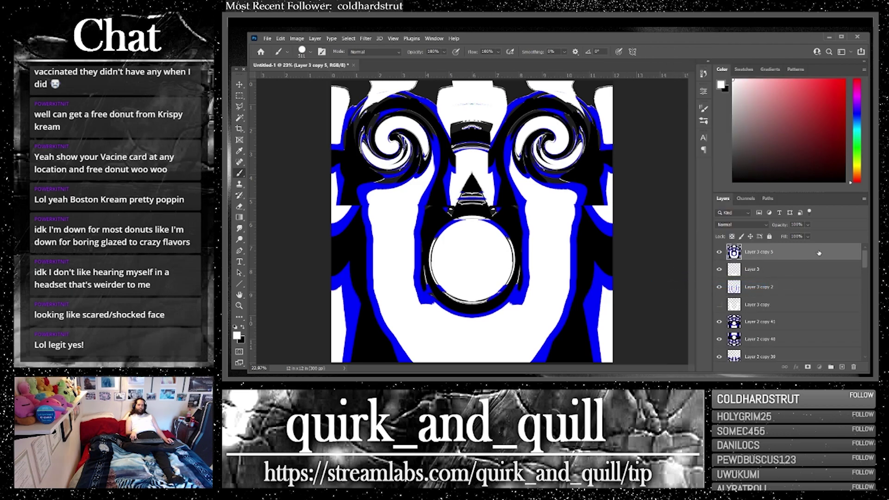
key(ctrl+j)
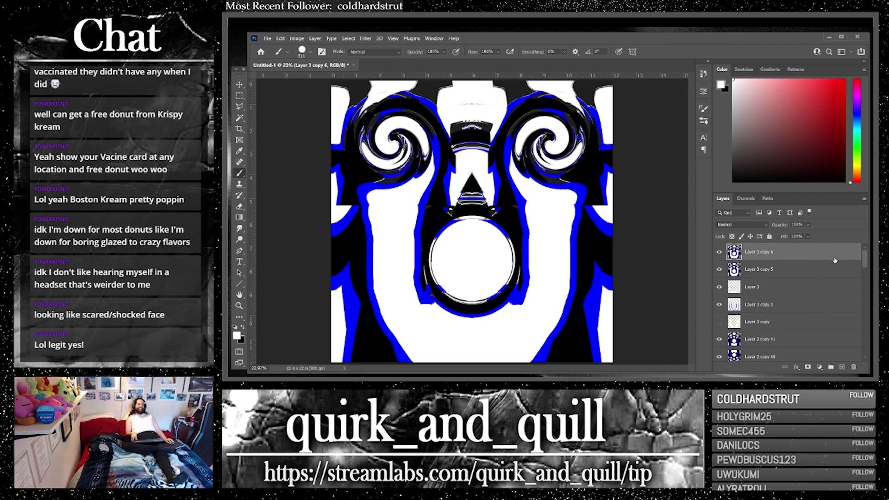
key(ctrl+j)
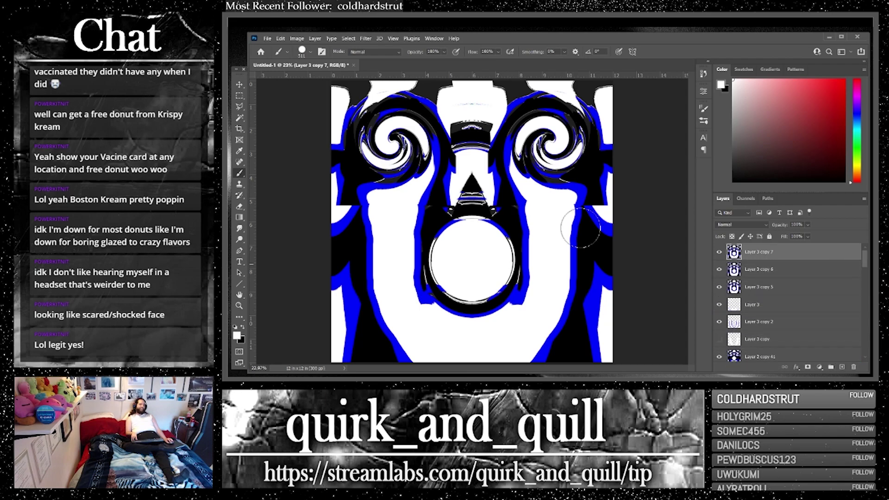
click(367, 39)
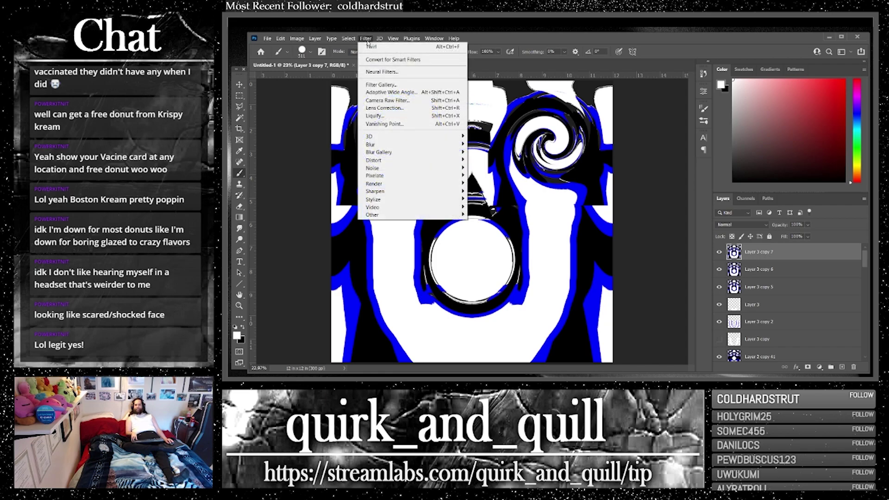
mouse_move(440, 160)
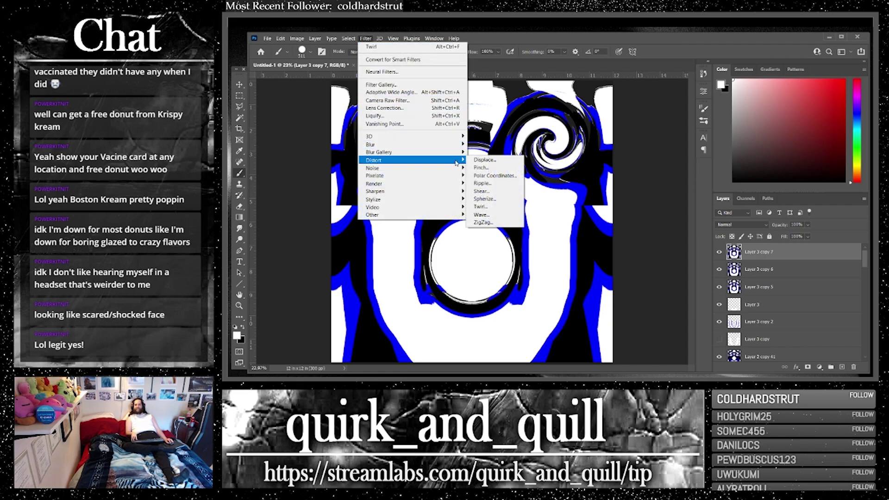
click(497, 177)
click(514, 157)
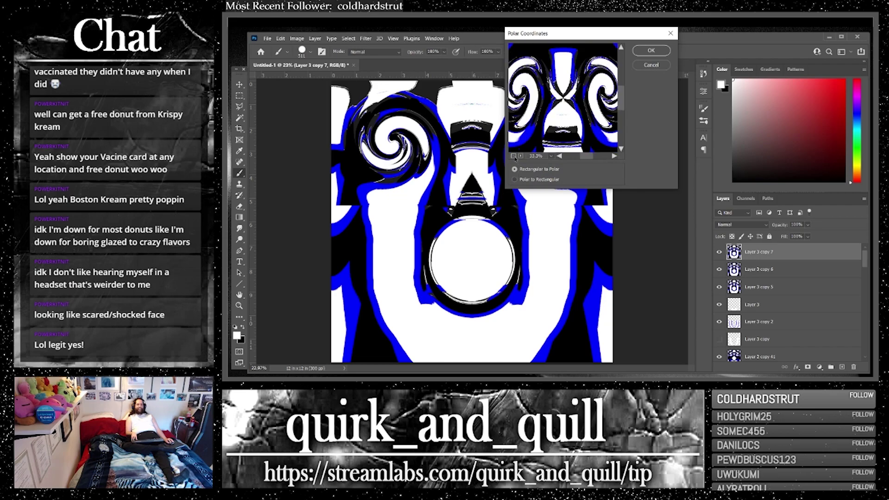
click(514, 156)
click(514, 157)
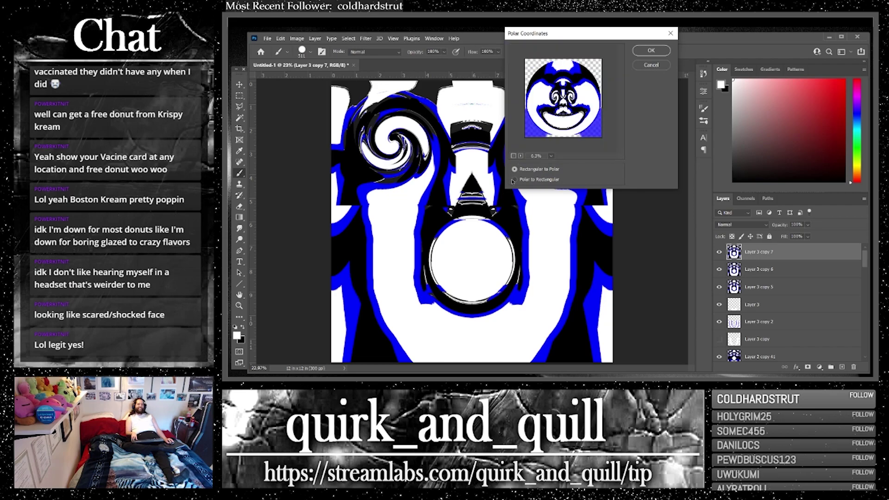
click(513, 180)
click(515, 169)
click(515, 180)
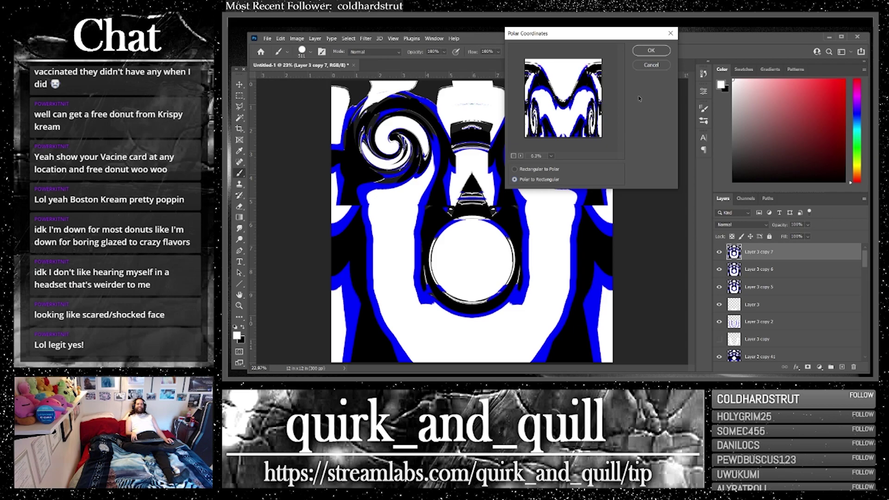
click(651, 50)
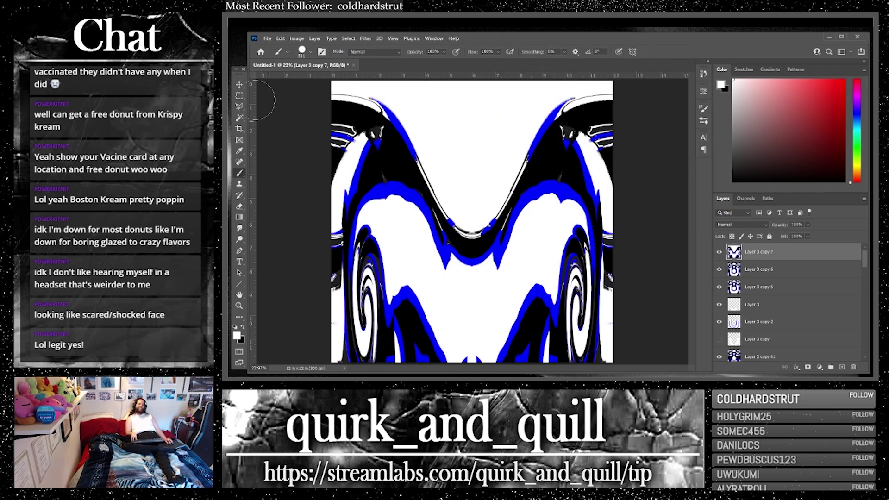
click(239, 84)
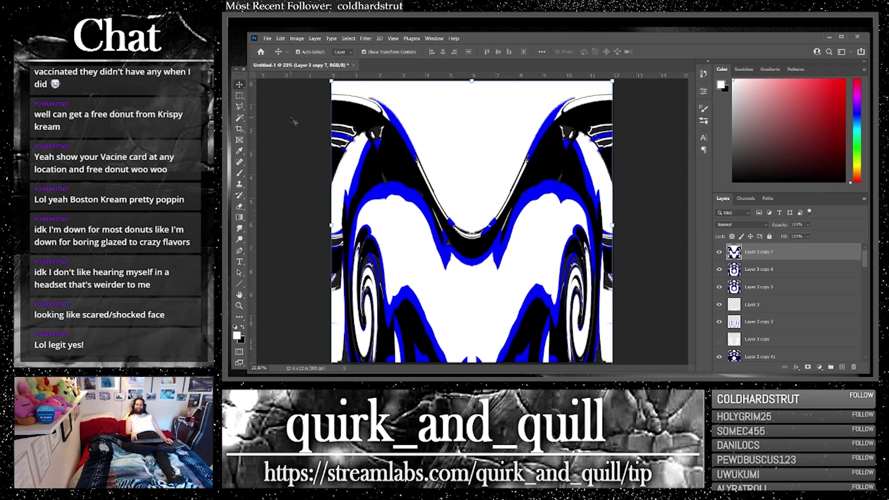
key(ctrl+z)
Step: Commit the crop and apply a Polar to Rectangular Polar Coordinates distortion to Layer 3 copy 7
click(239, 128)
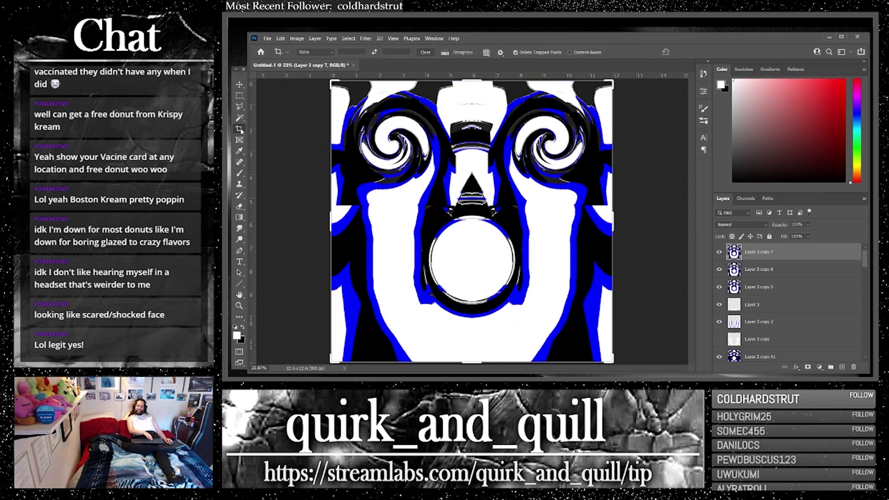
double_click(379, 139)
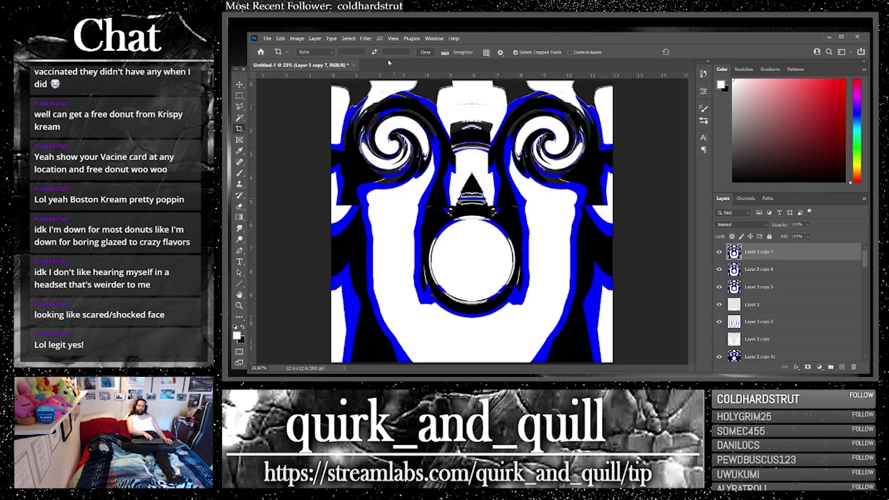
click(366, 39)
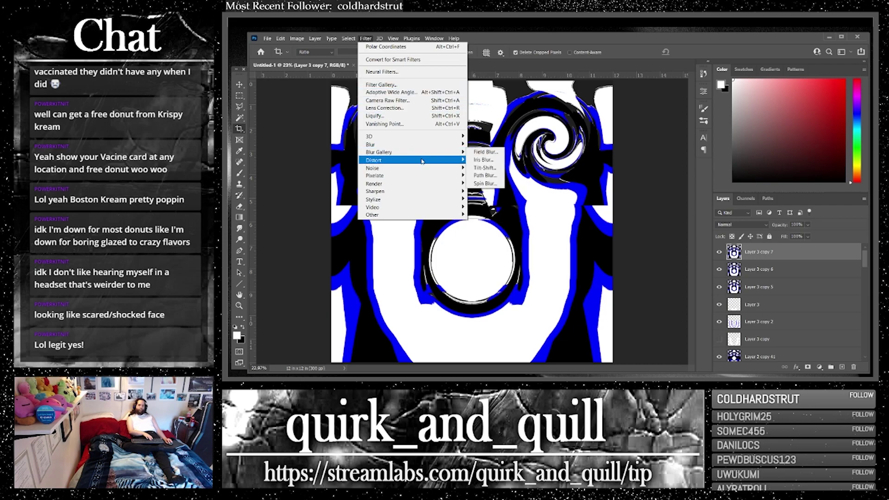
mouse_move(422, 160)
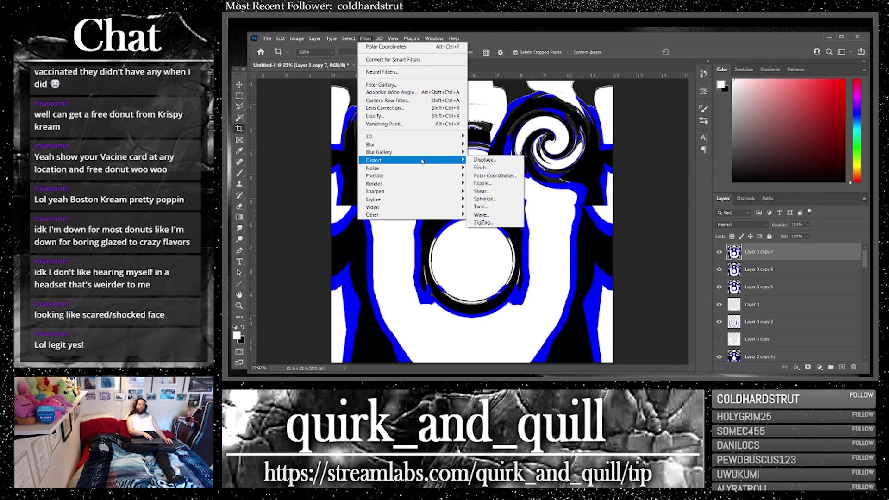
click(481, 176)
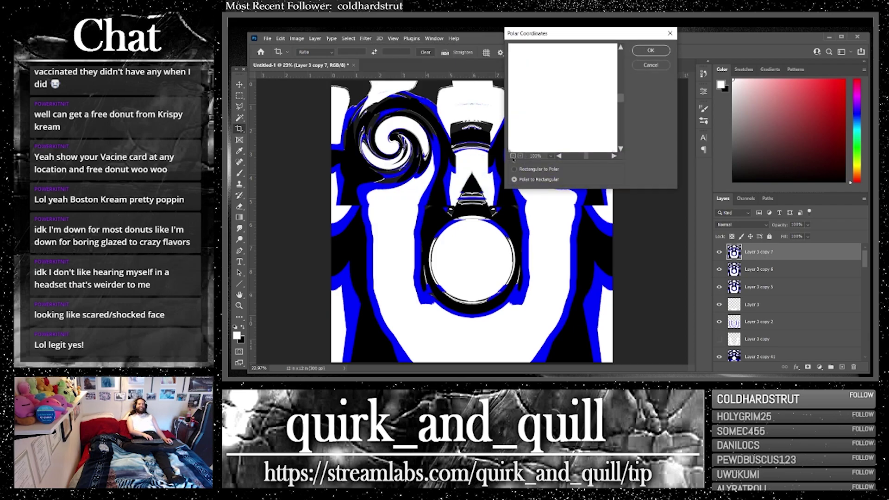
click(513, 156)
click(513, 156)
click(513, 156)
click(513, 156)
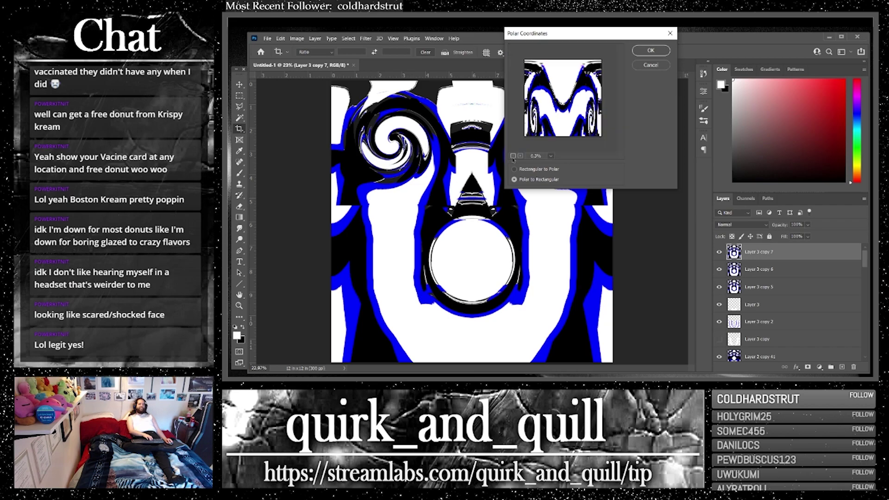
click(659, 52)
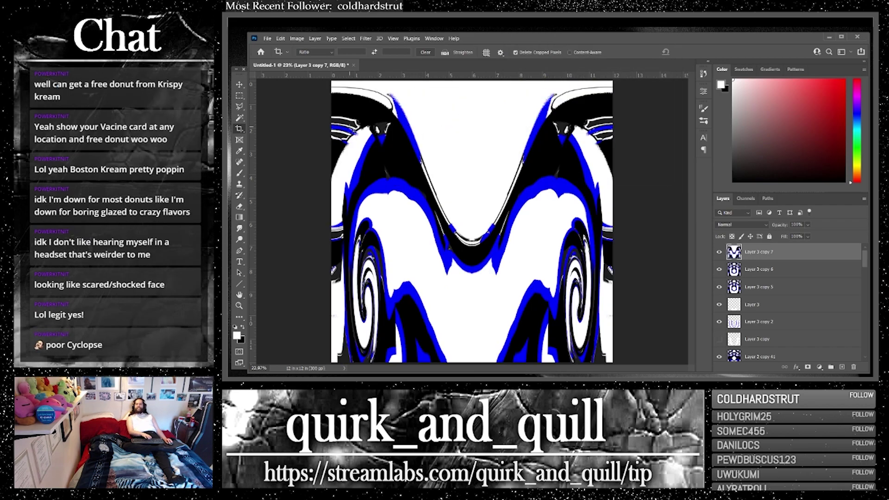
click(239, 84)
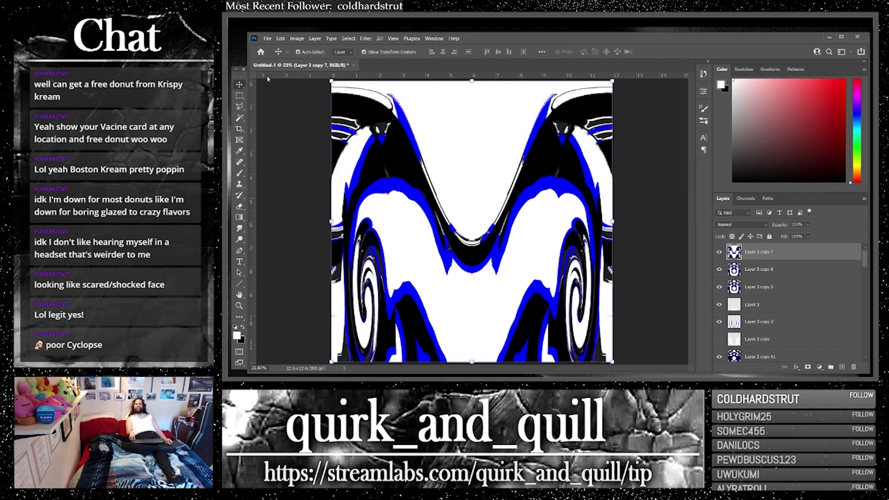
Step: Flip the warped band vertically and squash it to about 21% height along the canvas bottom
click(281, 38)
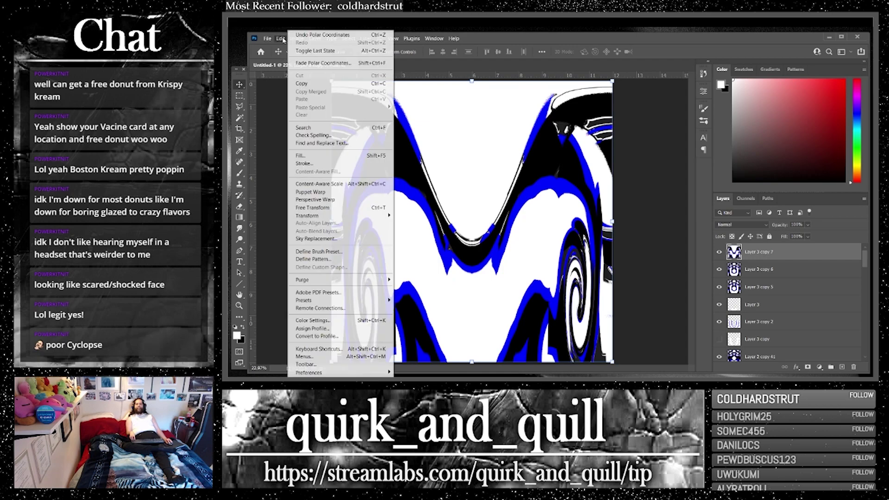
mouse_move(391, 217)
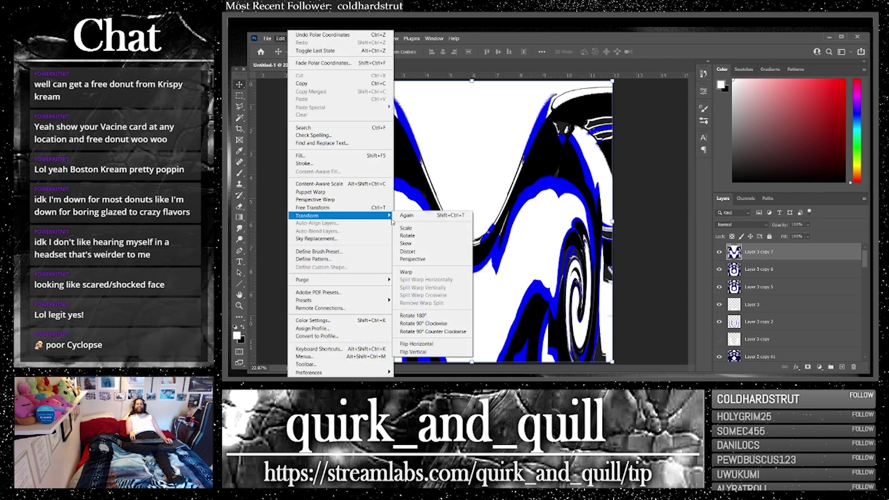
click(412, 352)
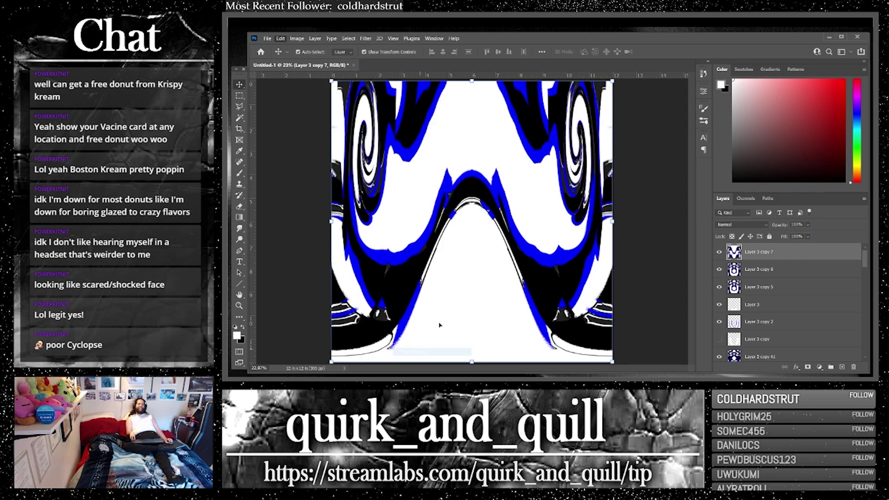
drag(471, 88, 496, 306)
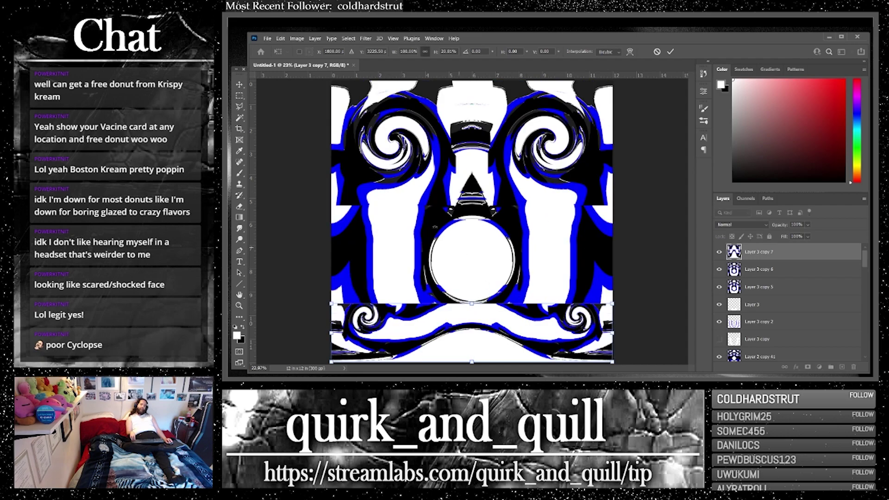
click(239, 84)
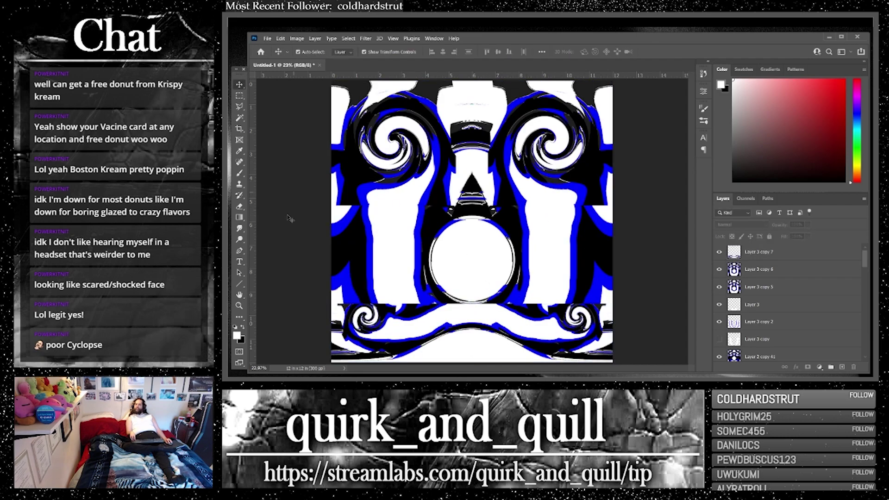
click(240, 206)
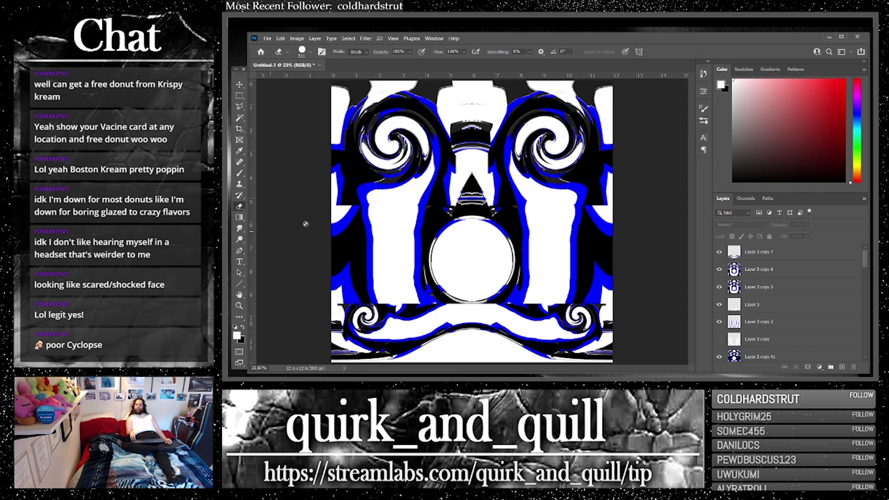
Step: On Layer 3 copy 7, set the Eraser to a Soft Round 385 px brush
click(764, 252)
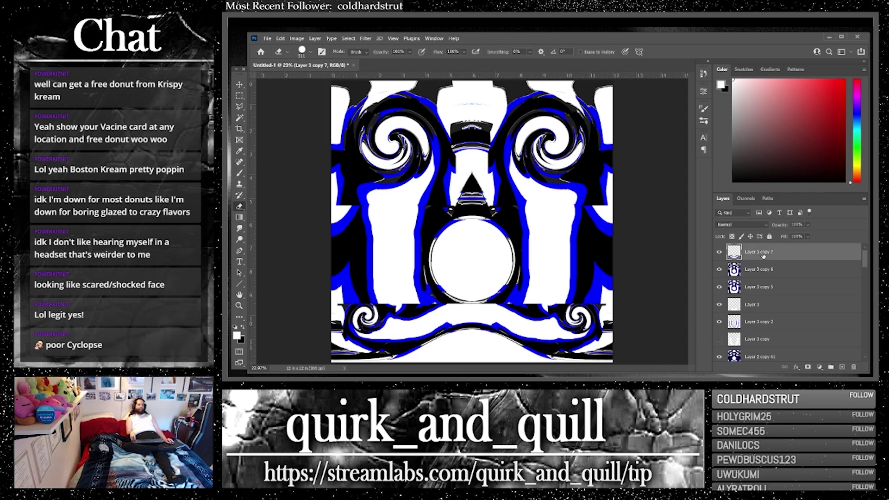
click(309, 53)
click(308, 166)
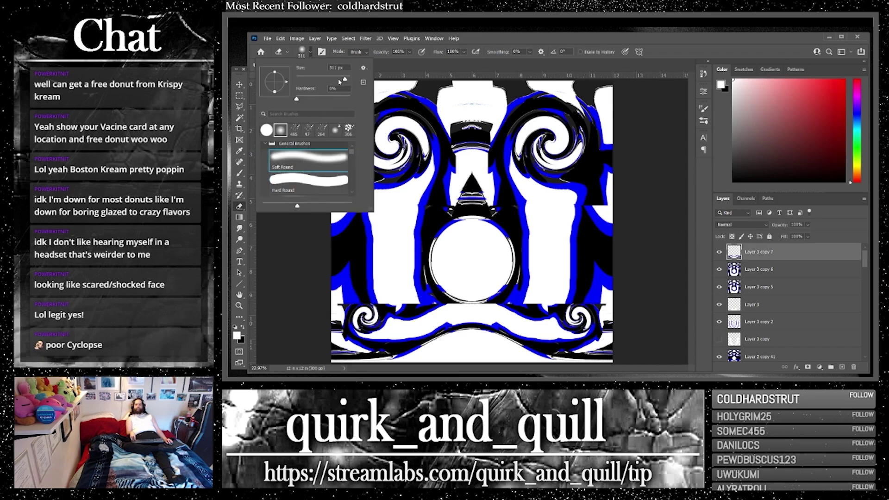
drag(342, 80, 341, 80)
Step: Try erasing around the lower spiral and strip edges, undoing every stroke
click(348, 292)
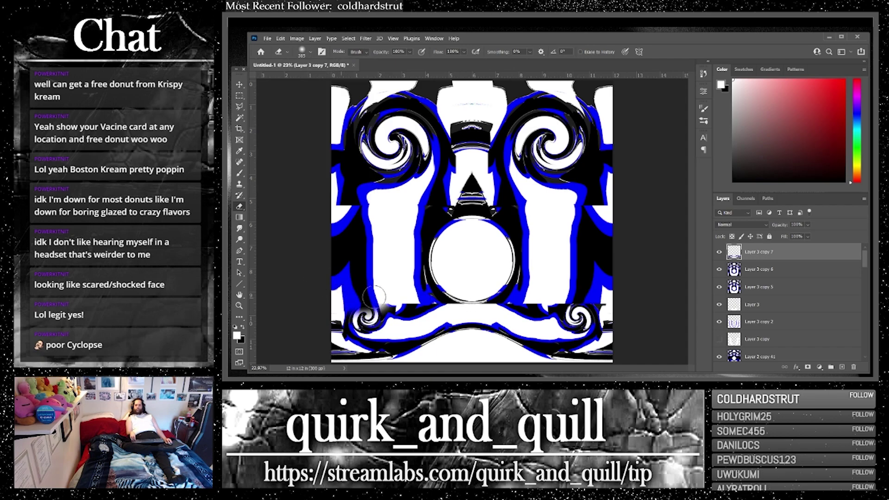
mouse_move(368, 301)
mouse_down()
mouse_move(436, 296)
mouse_move(417, 294)
mouse_up()
key(ctrl+z)
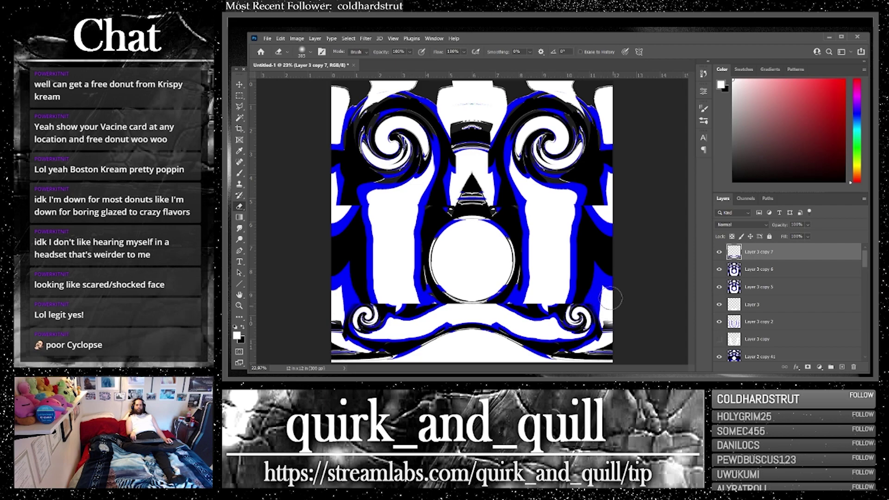
mouse_move(611, 301)
mouse_down()
mouse_move(607, 345)
mouse_move(617, 331)
mouse_up()
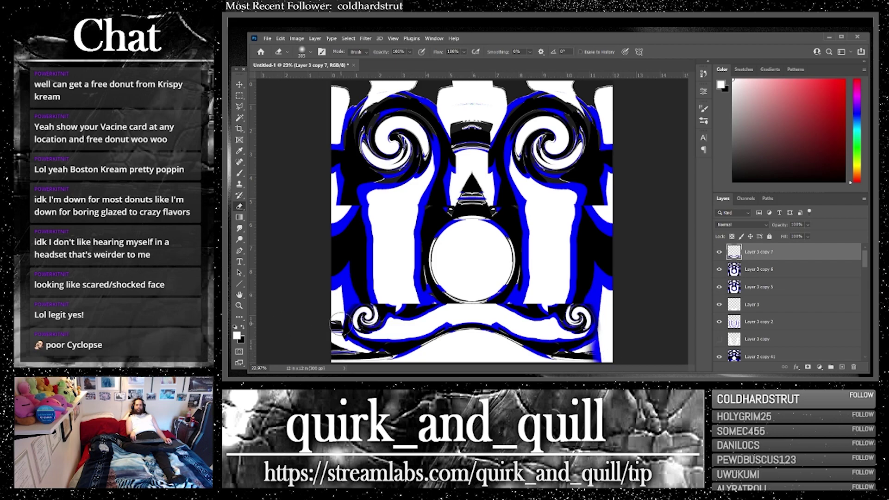
mouse_move(340, 320)
mouse_down()
mouse_move(341, 354)
mouse_move(329, 324)
mouse_move(332, 349)
mouse_move(333, 341)
mouse_up()
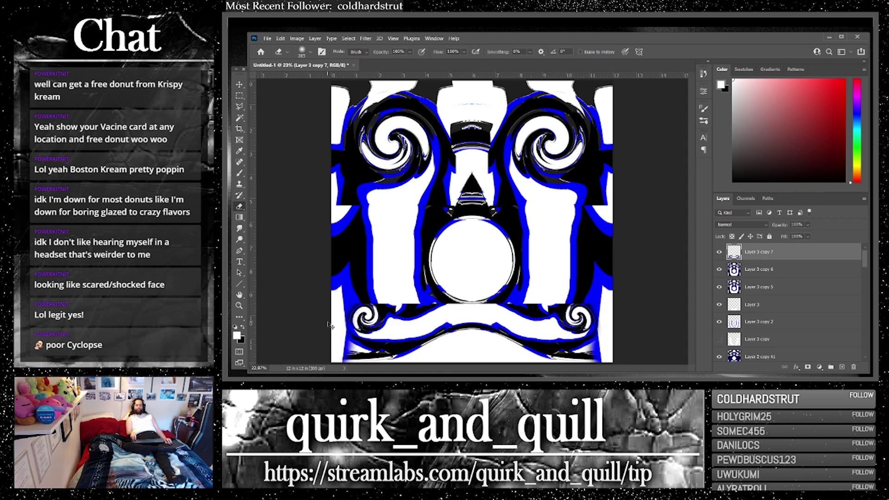
key(ctrl+z)
key(ctrl+z)
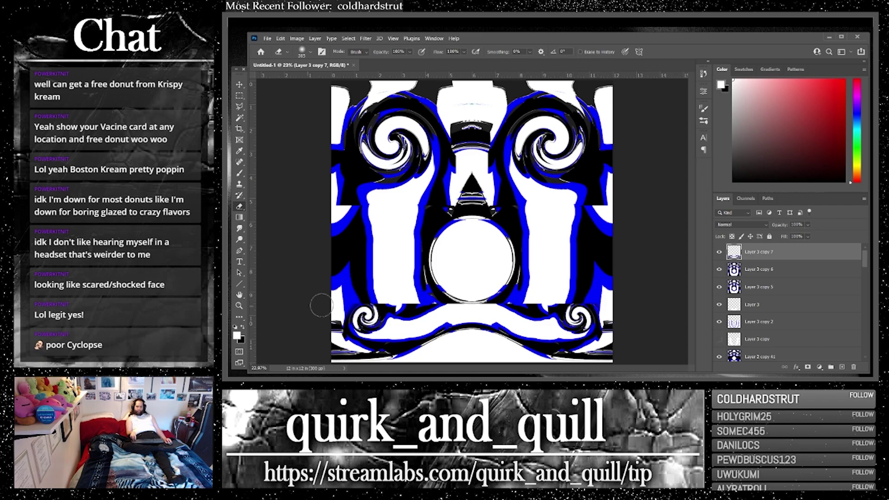
mouse_move(446, 324)
mouse_down()
mouse_move(438, 305)
mouse_move(427, 306)
mouse_move(445, 308)
mouse_move(408, 298)
mouse_move(435, 307)
mouse_move(415, 305)
mouse_move(420, 320)
mouse_move(394, 302)
mouse_move(403, 316)
mouse_move(389, 289)
mouse_move(401, 319)
mouse_up()
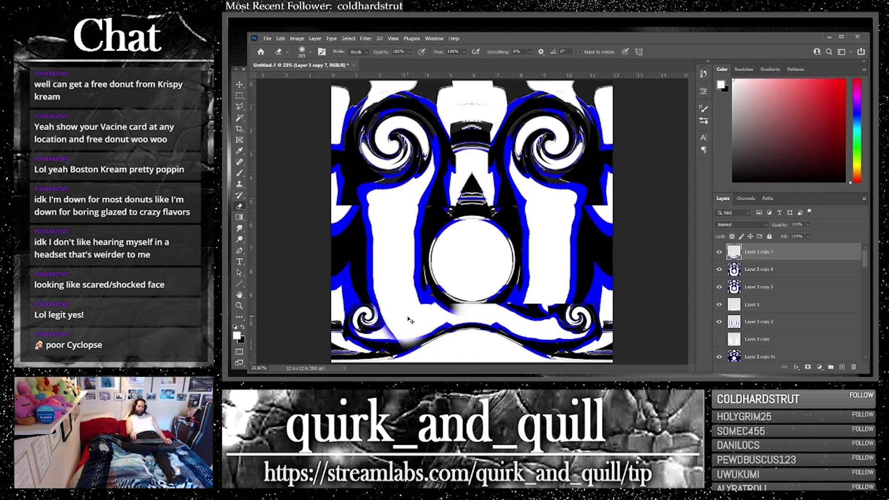
key(ctrl+z)
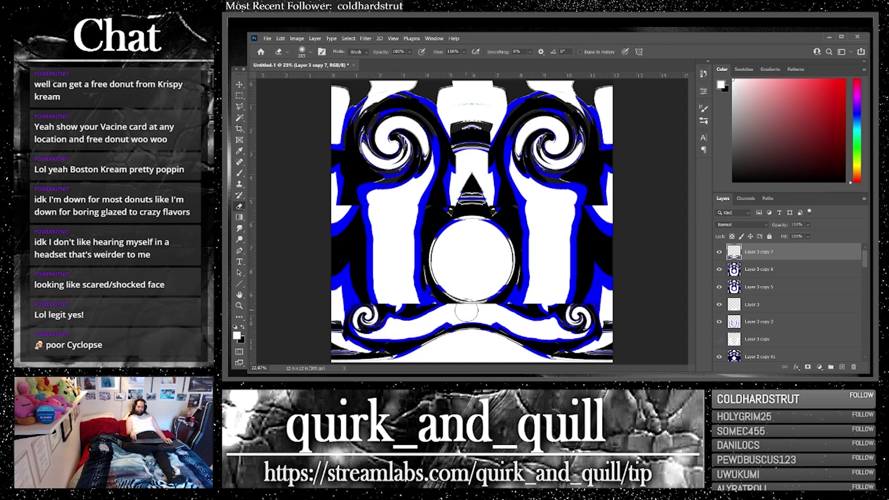
click(758, 225)
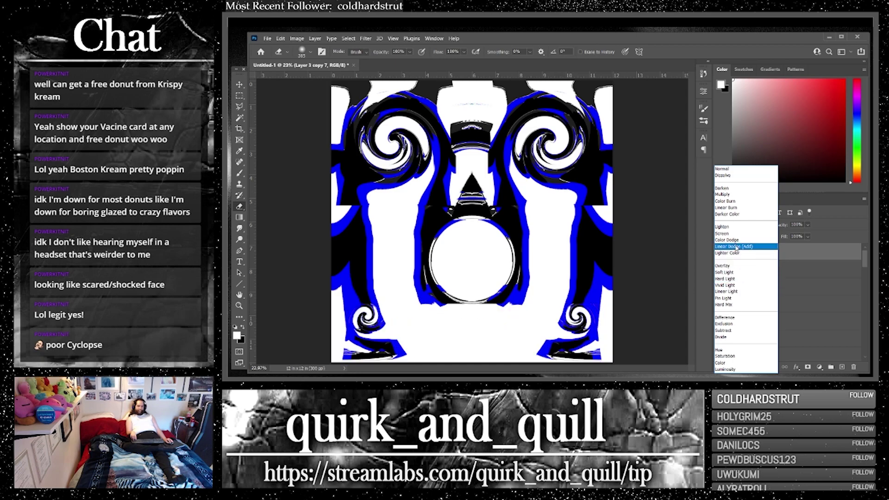
Step: Set the layer to Linear Dodge (Add), then duplicate copies 6 and 7 and merge the duplicates
click(736, 248)
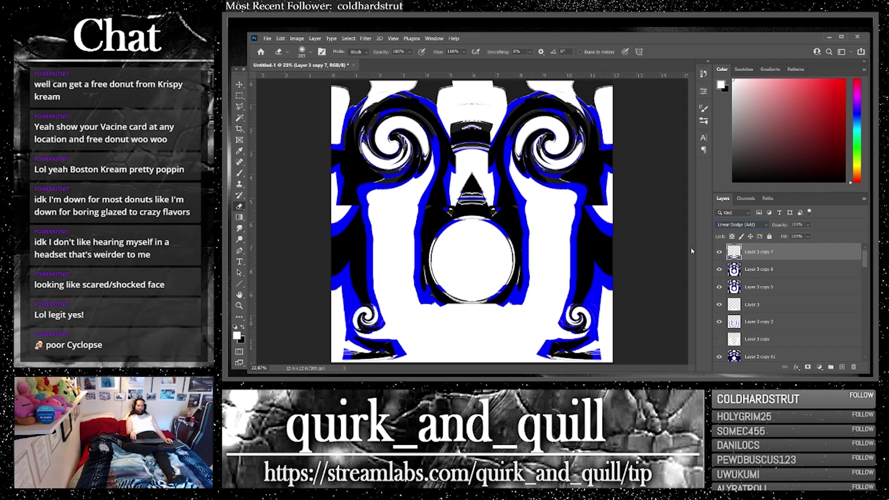
shift+click(809, 274)
key(ctrl+j)
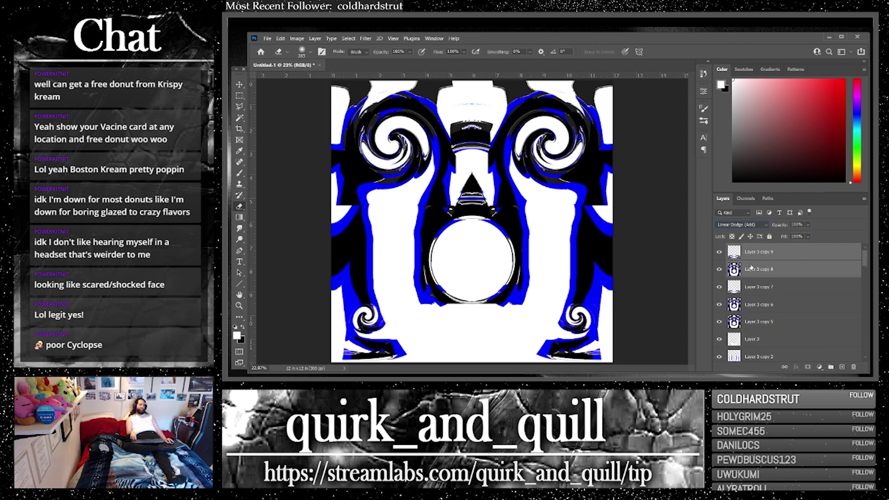
right_click(751, 267)
click(784, 283)
Step: Move the merged layer lower in the stack and set the brush colour to black
drag(809, 254, 842, 366)
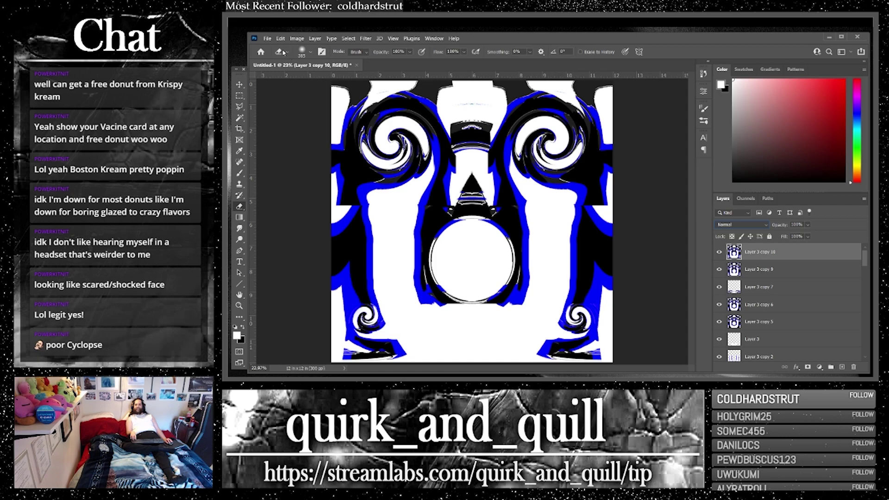
click(239, 173)
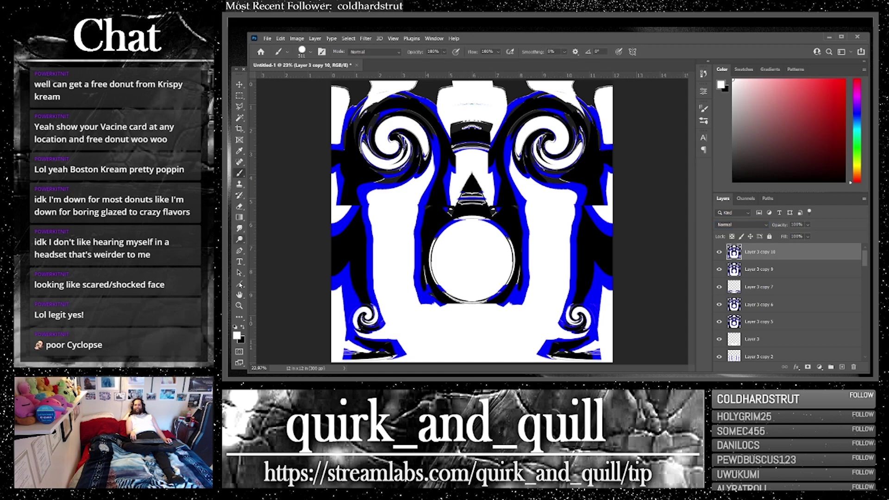
click(242, 329)
click(237, 335)
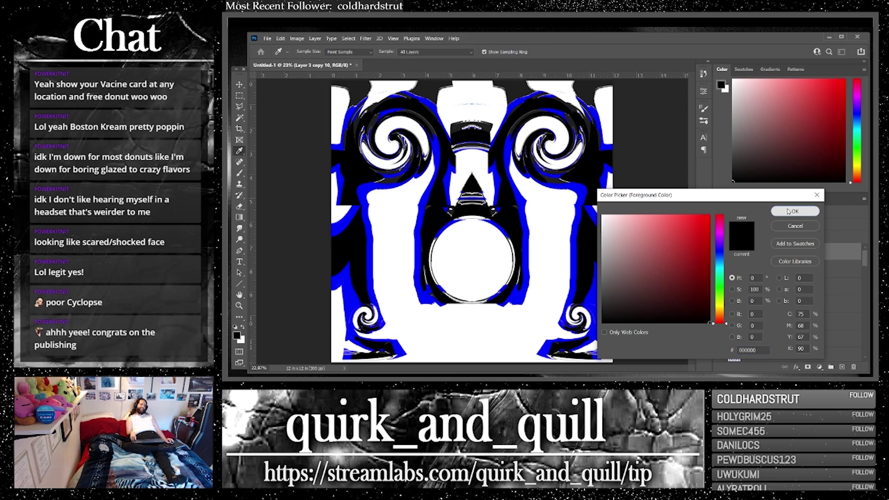
click(795, 211)
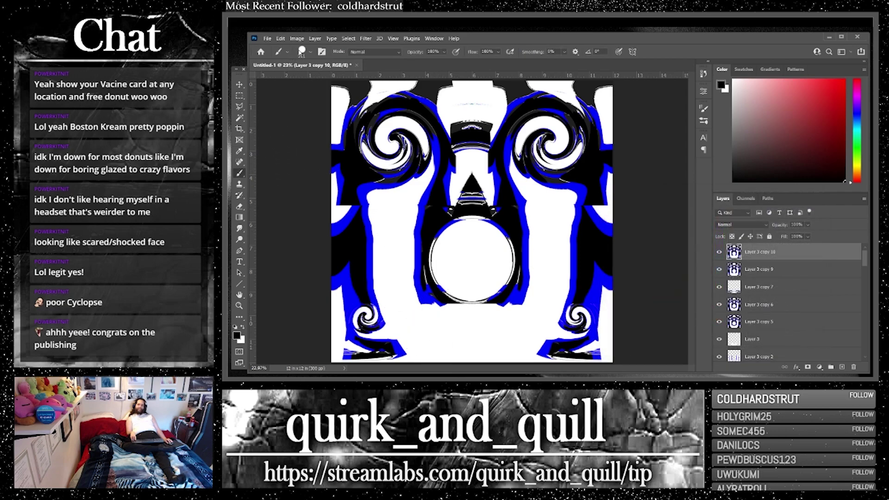
Step: Paint a black dot at the bottom centre, then shrink the brush to 196 px
click(311, 52)
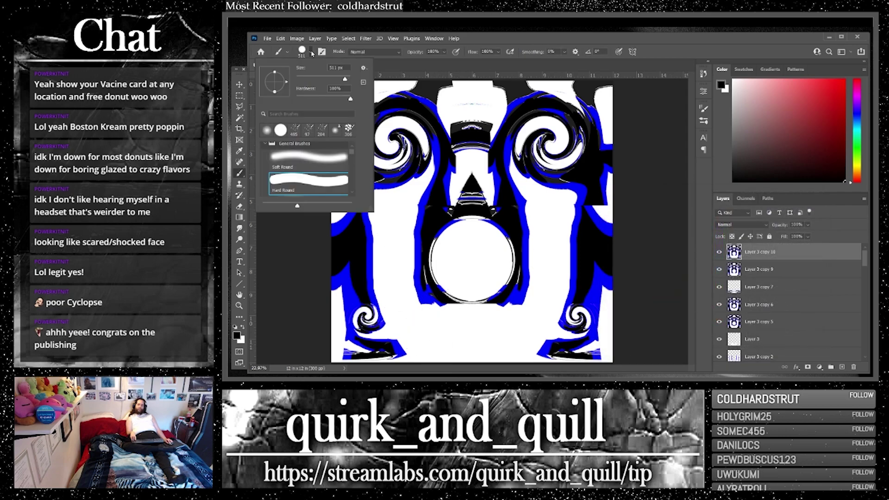
click(311, 53)
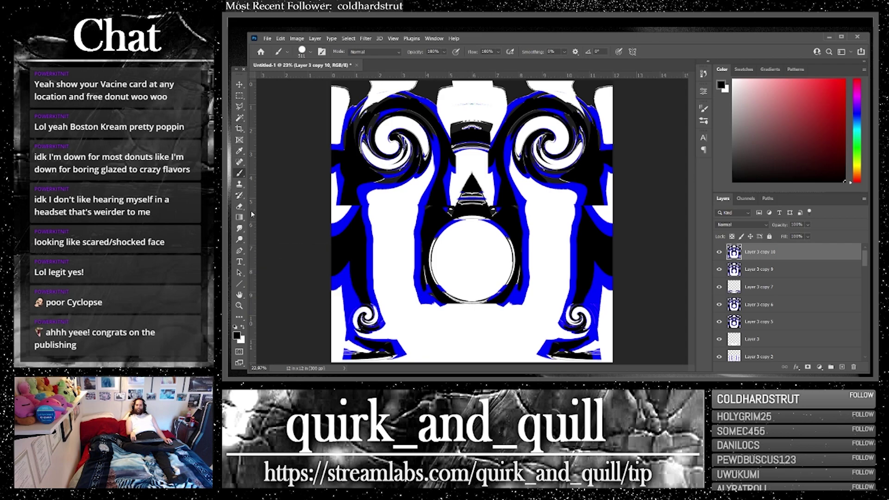
click(468, 351)
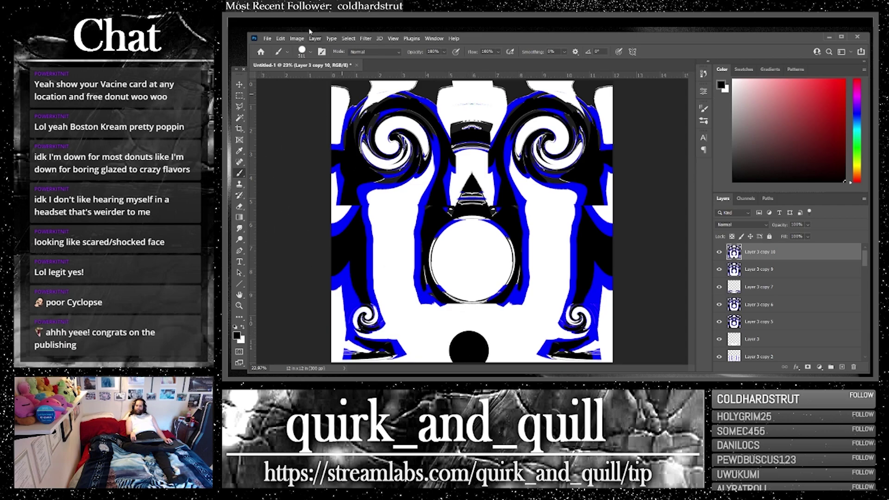
click(306, 51)
drag(337, 78, 336, 78)
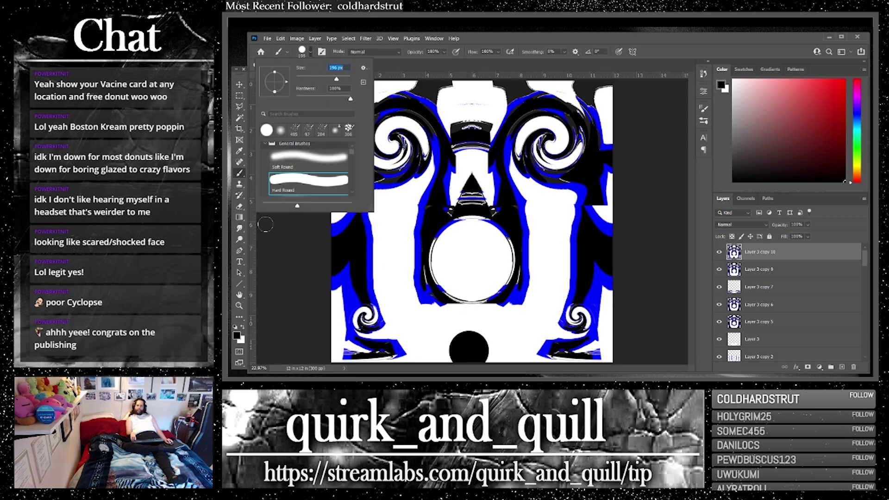
click(240, 151)
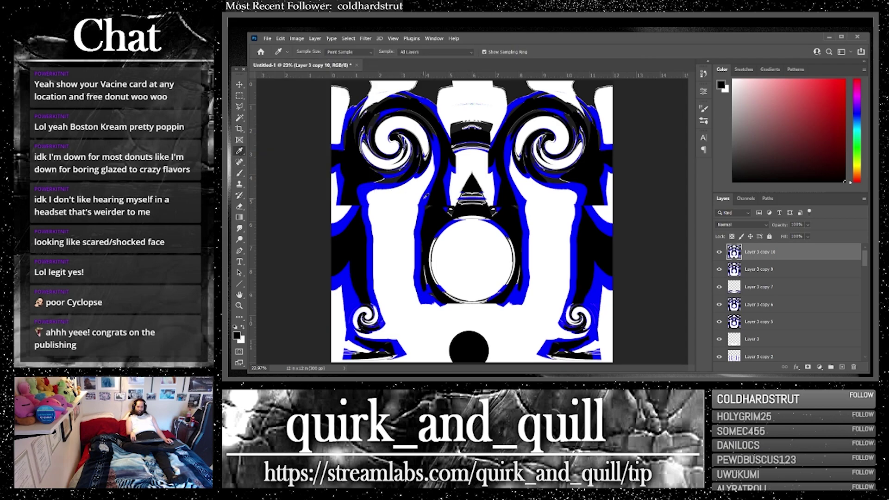
Step: Sample the artwork's blue and paint a small blue dot above the black dot
click(425, 196)
click(240, 173)
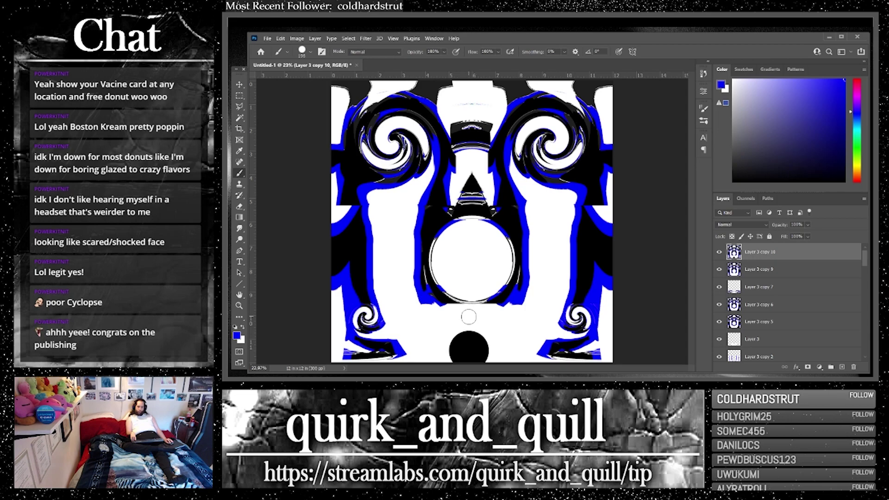
click(469, 317)
Step: Duplicate the layer as copy 11, flip it vertically, set it to Screen, and duplicate copies 10 and 11
drag(817, 257, 841, 366)
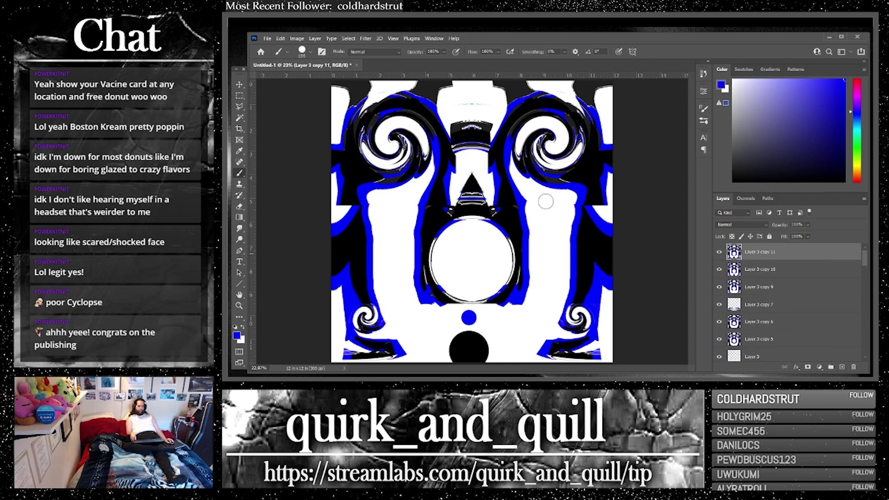
click(281, 38)
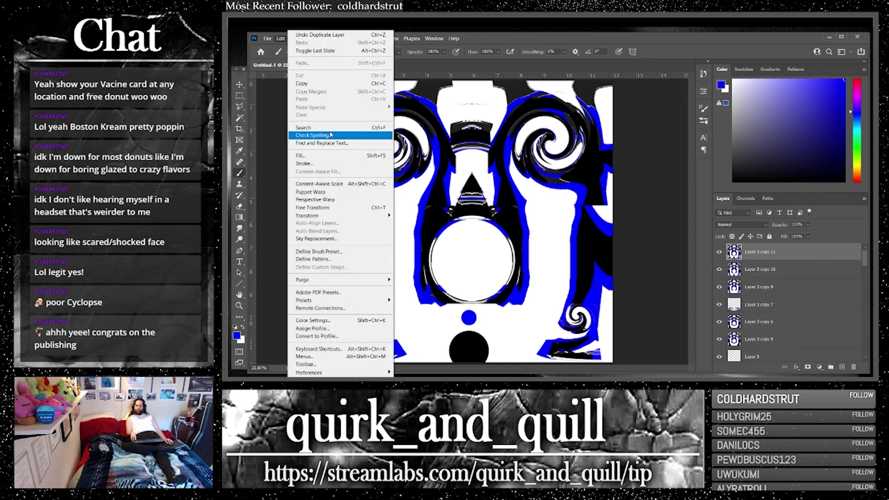
mouse_move(351, 216)
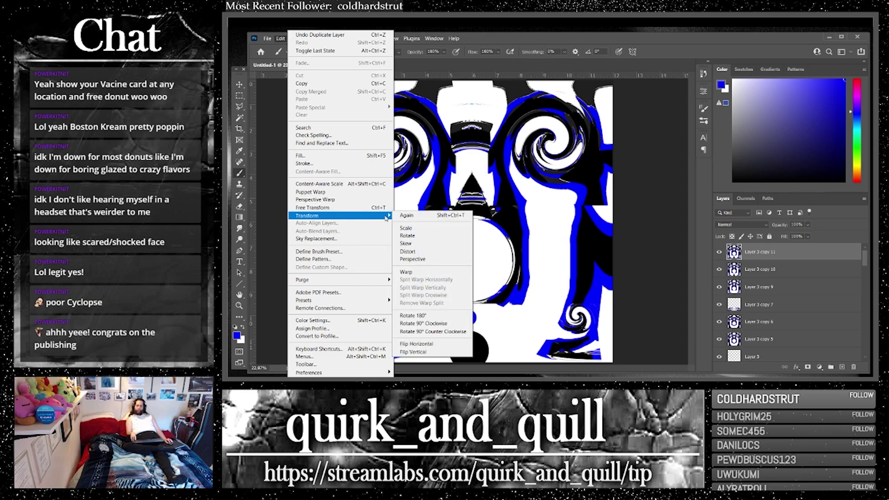
click(423, 352)
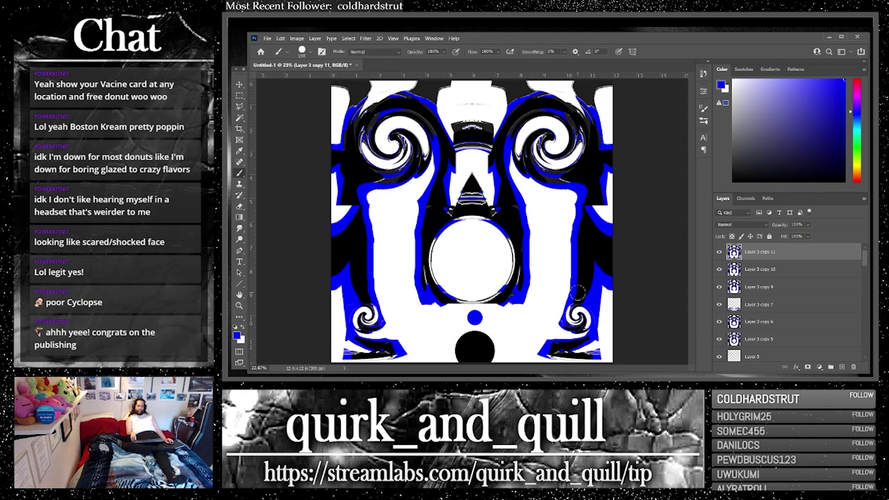
click(726, 226)
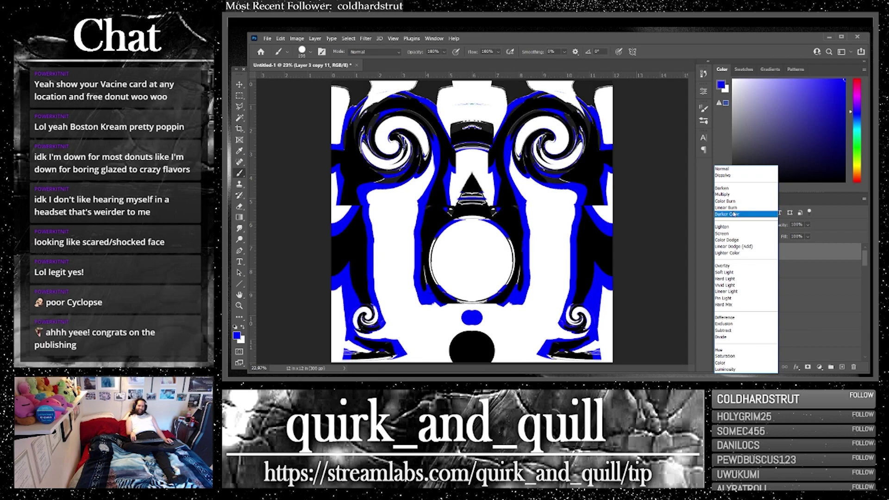
click(743, 234)
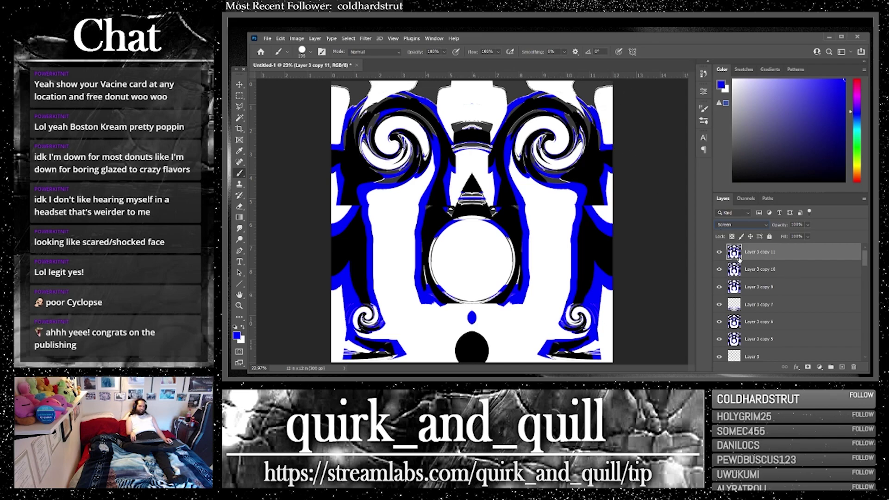
click(718, 252)
click(719, 253)
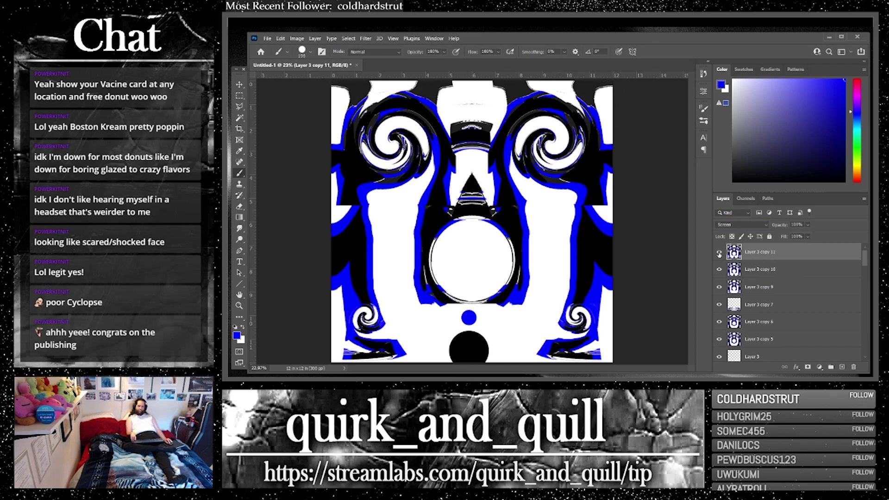
shift+click(749, 268)
key(ctrl+j)
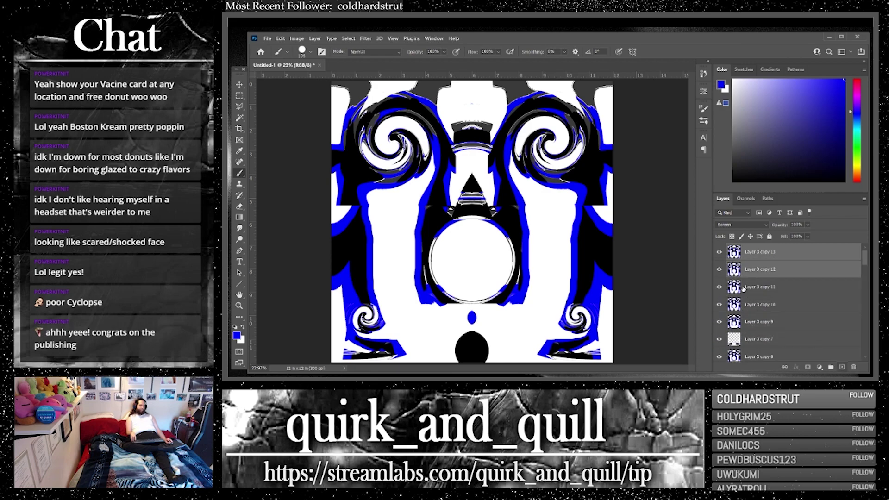
Step: Merge copies 12 and 13 and duplicate the result as copy 14
right_click(745, 271)
click(818, 259)
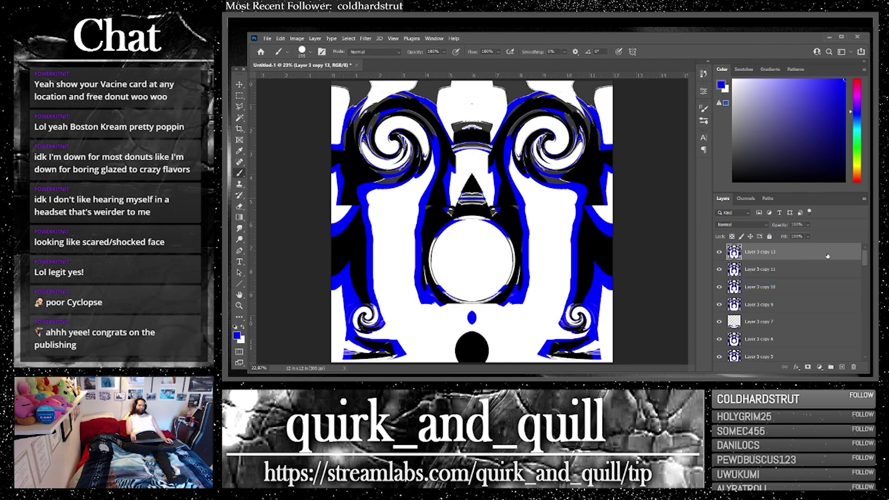
key(ctrl+j)
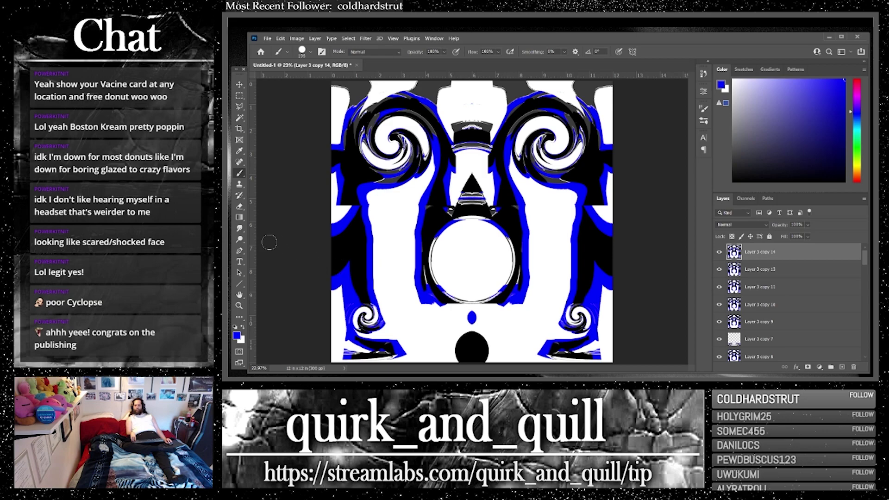
Step: Try Paint Bucket fills of black along the dark top edge, then undo them
right_click(239, 217)
click(282, 226)
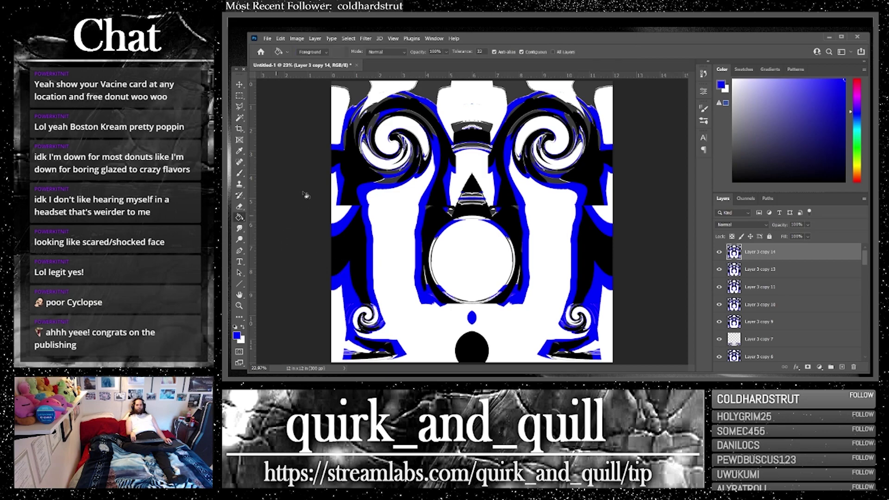
click(234, 327)
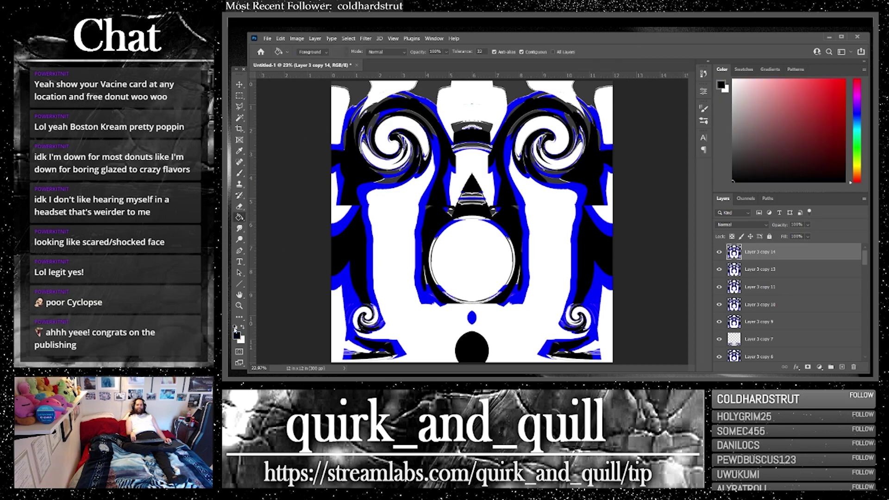
click(360, 93)
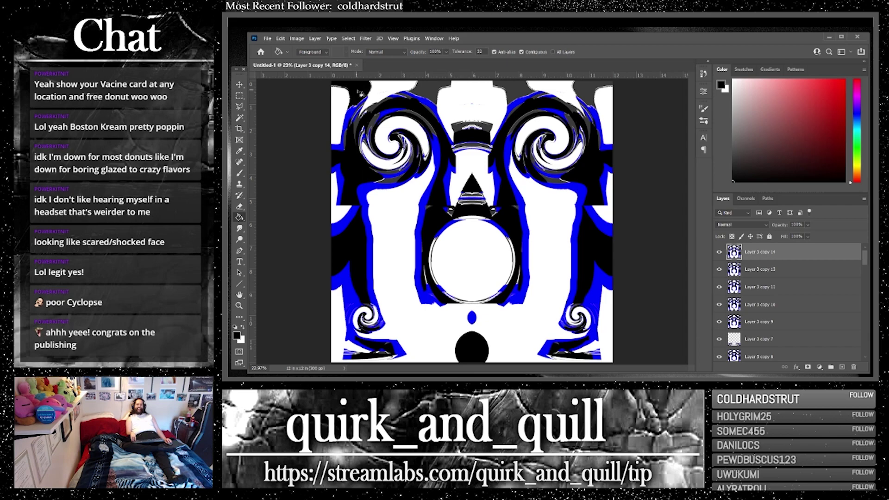
click(428, 94)
click(515, 93)
click(597, 88)
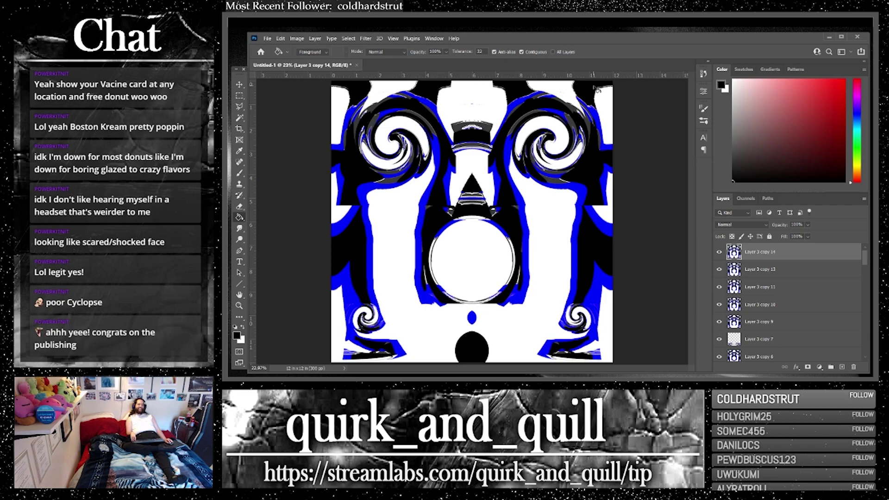
key(ctrl+z)
key(ctrl+z)
key(ctrl+z)
key(ctrl+z)
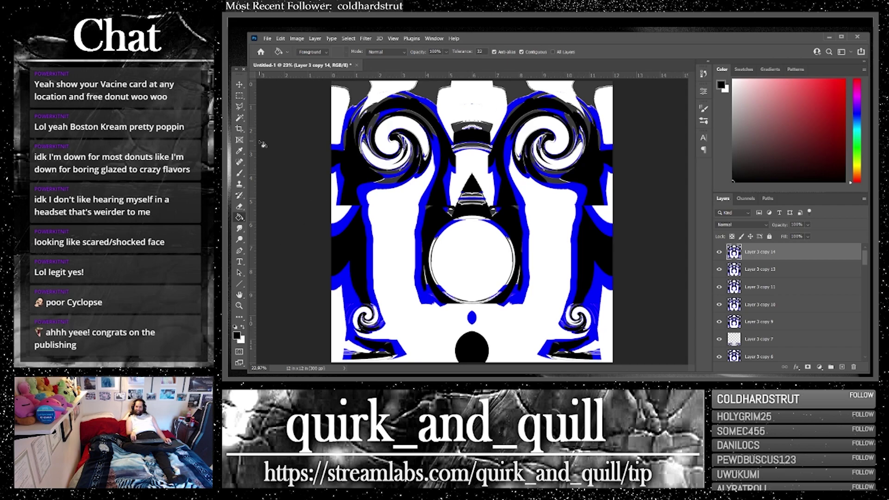
Step: Sample the artwork's blue and fill the dark top-left, upper middle-right and top-right areas
click(240, 151)
click(377, 184)
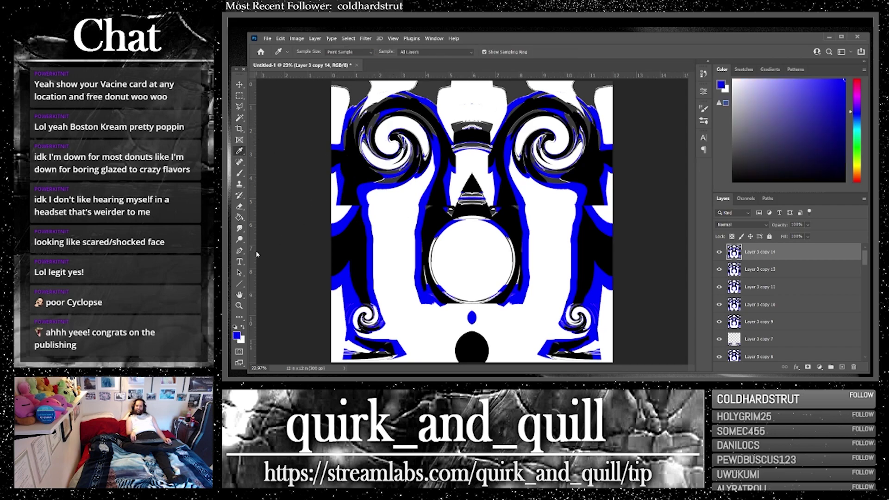
click(239, 217)
click(363, 95)
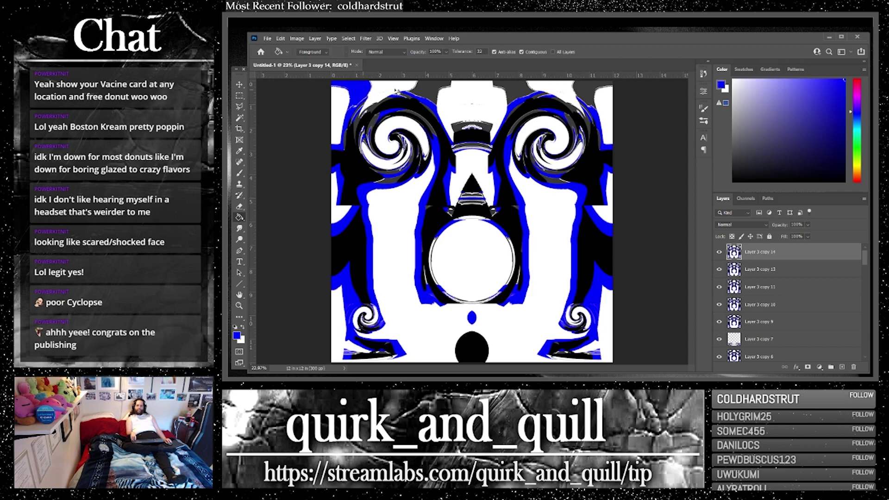
click(513, 90)
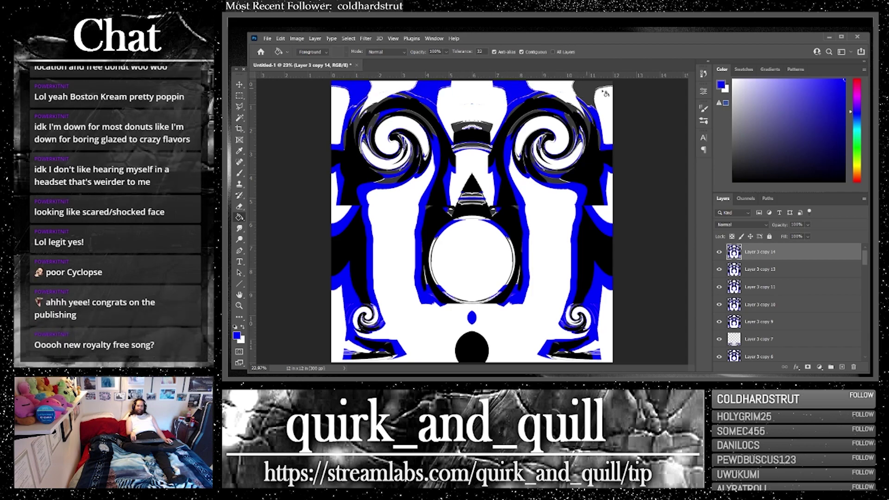
click(586, 91)
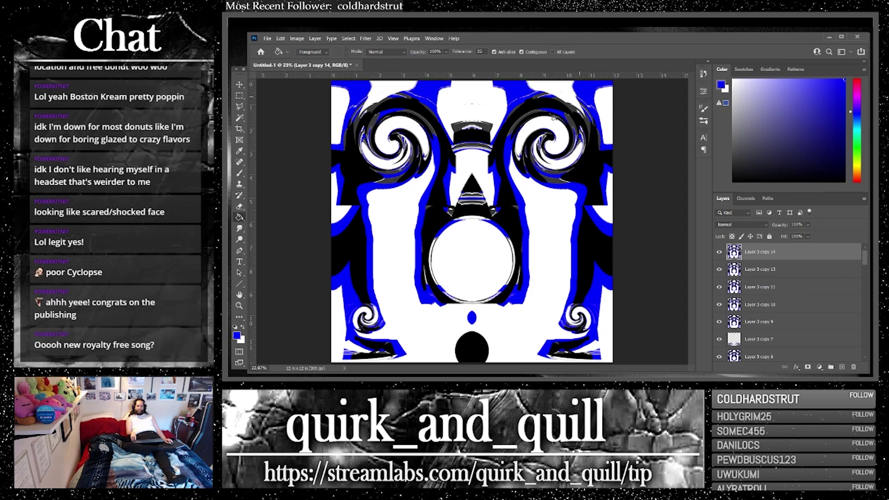
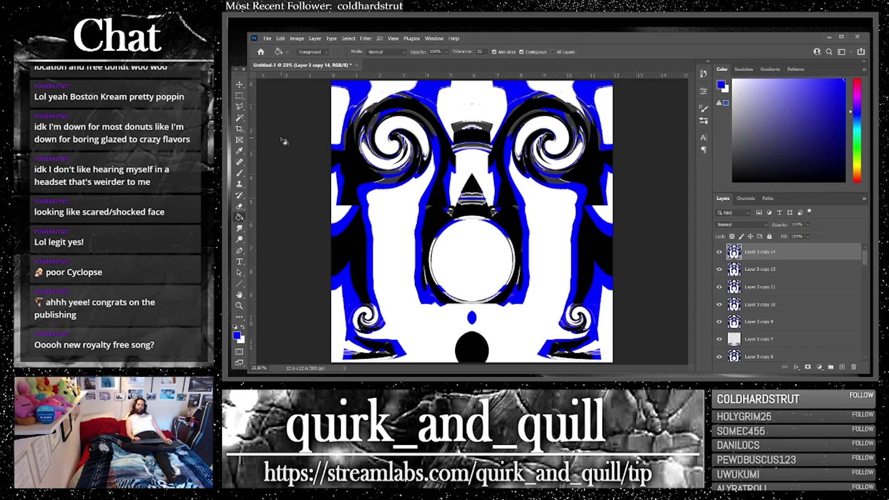
Step: Reset to default colours and fill the top patches and large white background black
click(234, 328)
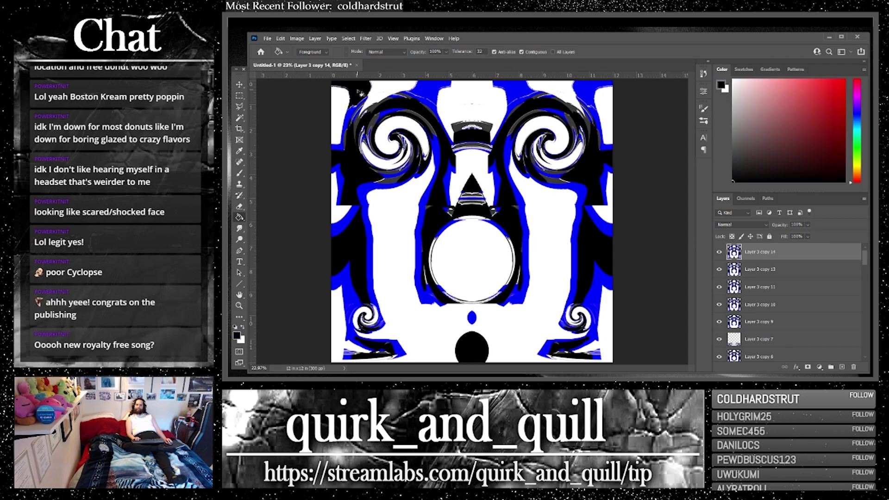
click(513, 89)
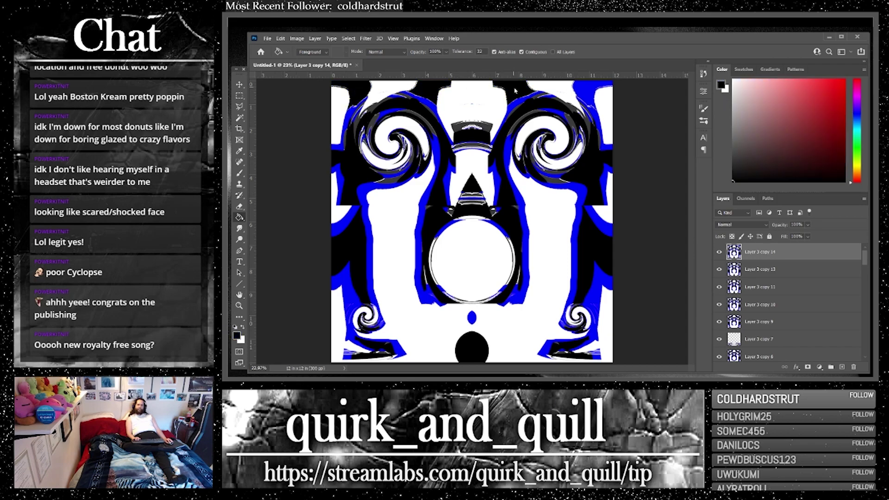
click(592, 90)
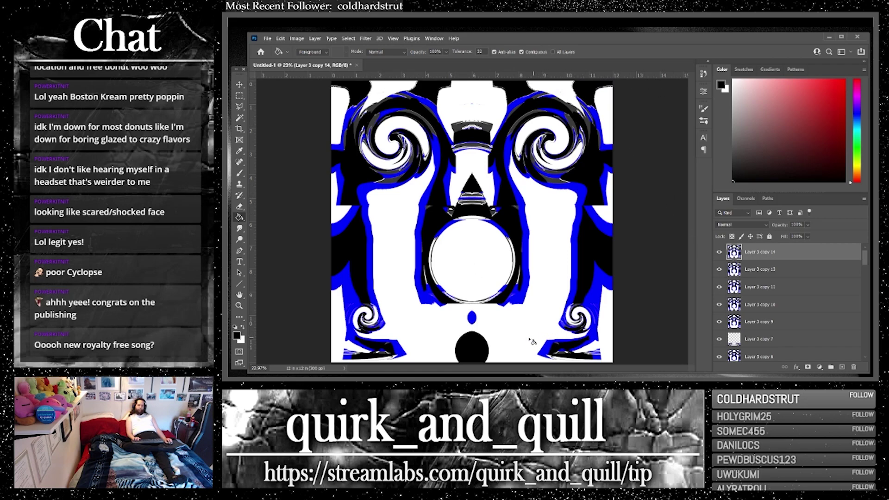
click(608, 336)
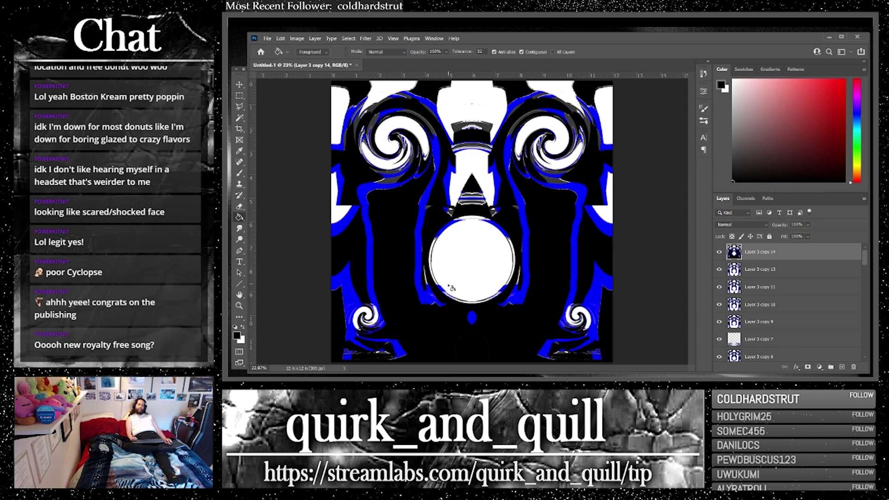
Step: Sample the artwork's blue and fill the white gaps along the top, left and right edges with it
click(241, 151)
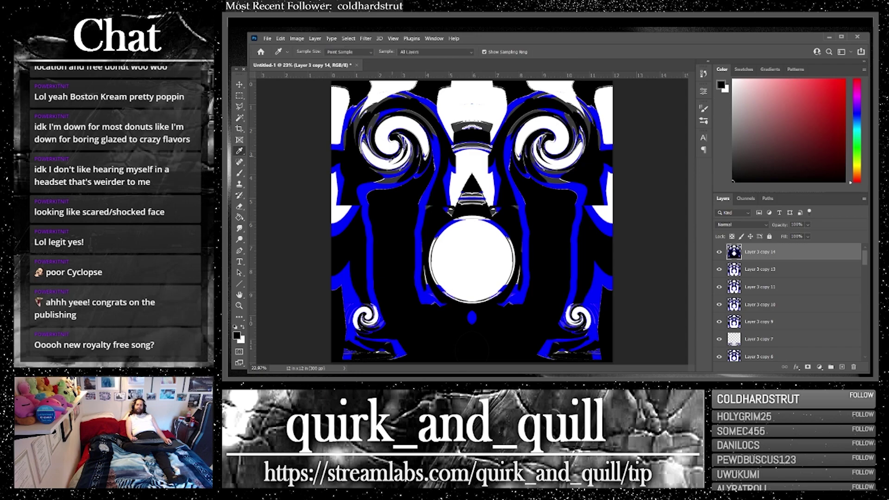
click(372, 184)
click(239, 217)
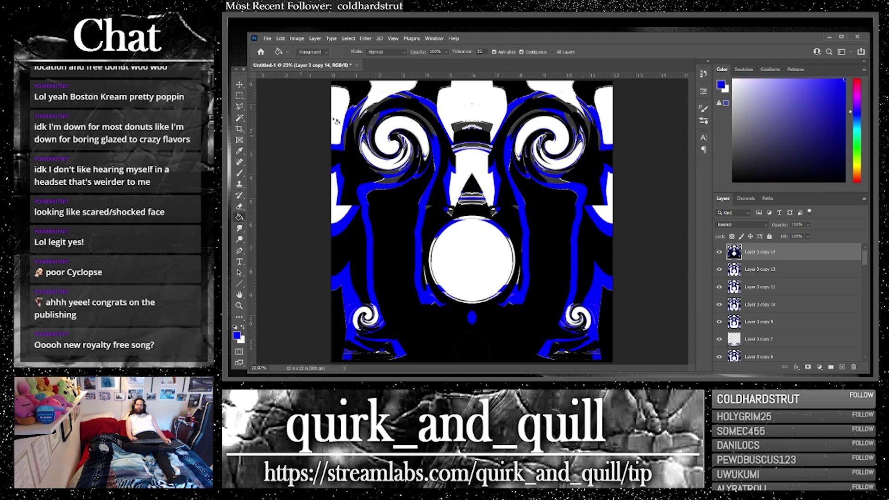
click(379, 89)
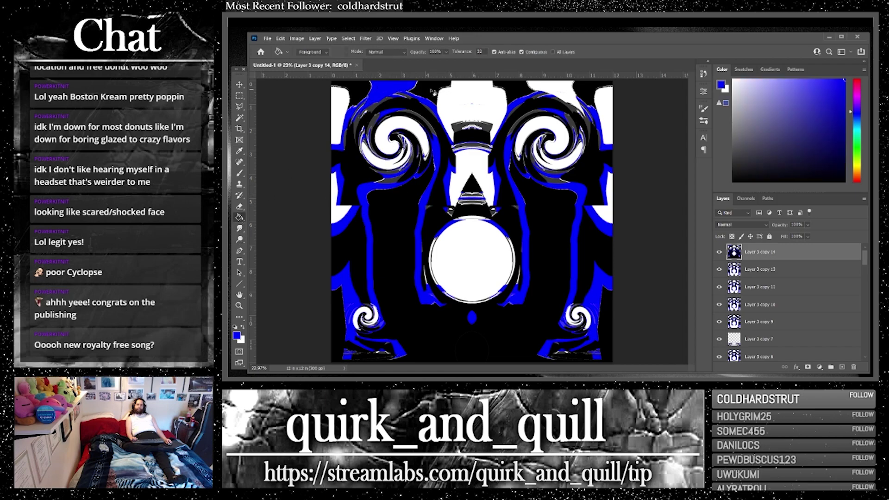
click(543, 90)
click(604, 107)
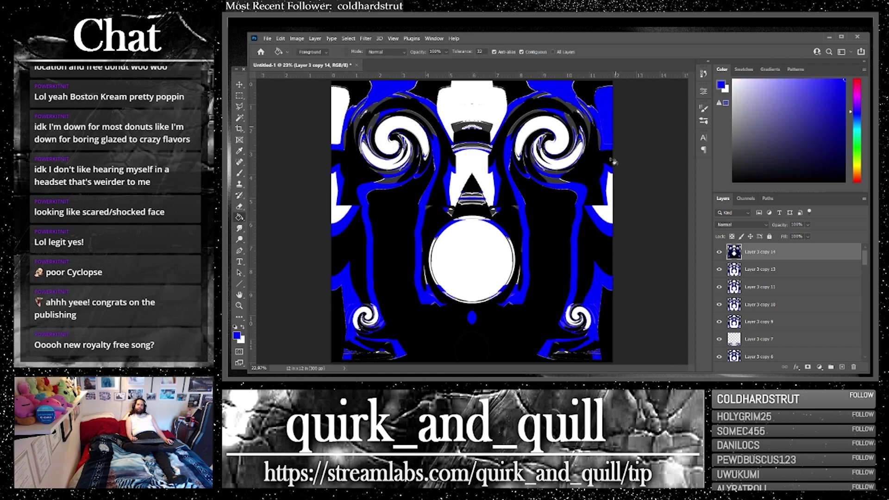
click(609, 214)
click(340, 217)
click(339, 134)
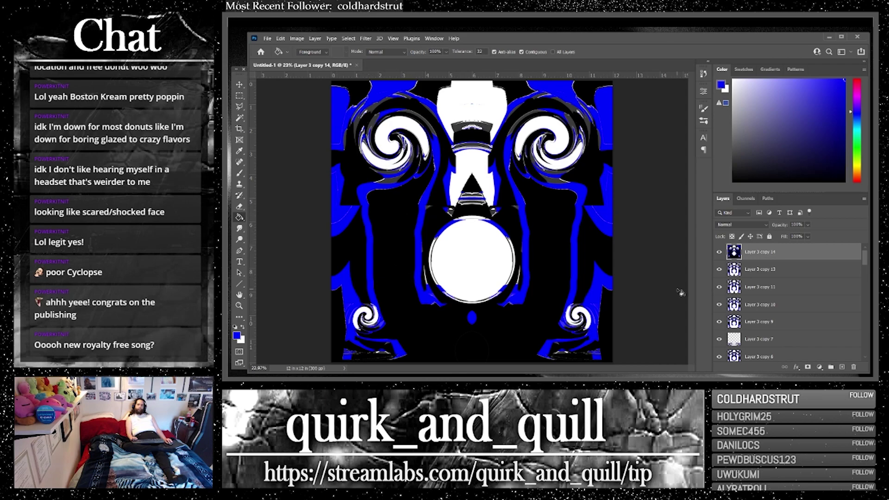
Step: Merge Layer 3 copy 13, copy 15 and copy 16 into one swirl layer
shift+click(797, 272)
key(ctrl+e)
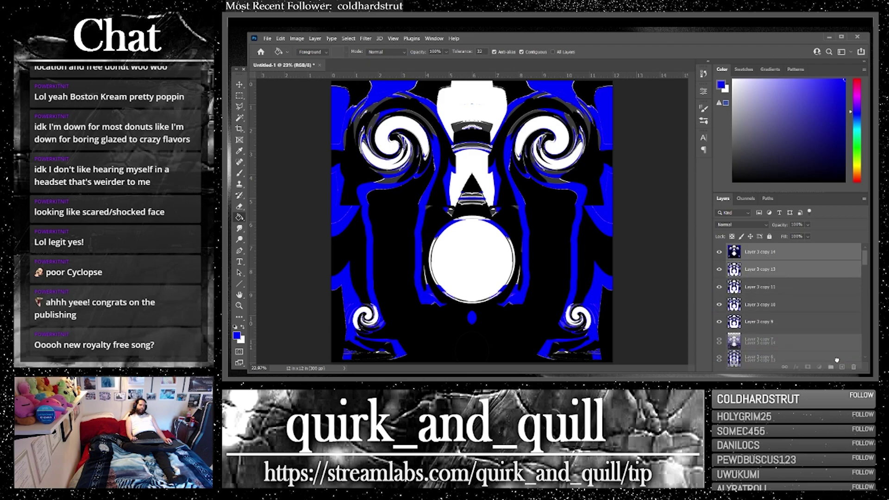
right_click(769, 273)
click(750, 288)
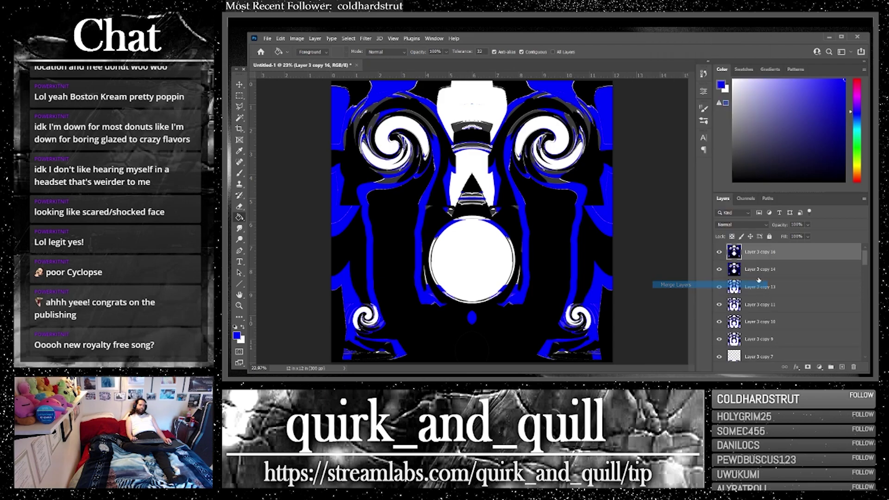
Step: Duplicate the merged swirl layer as Layer 3 copy 17 and flip it vertically
drag(841, 359, 842, 367)
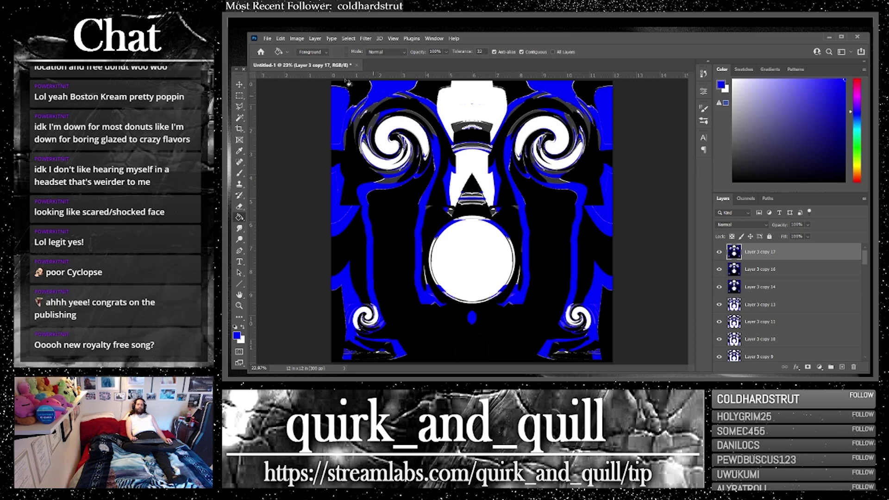
click(281, 39)
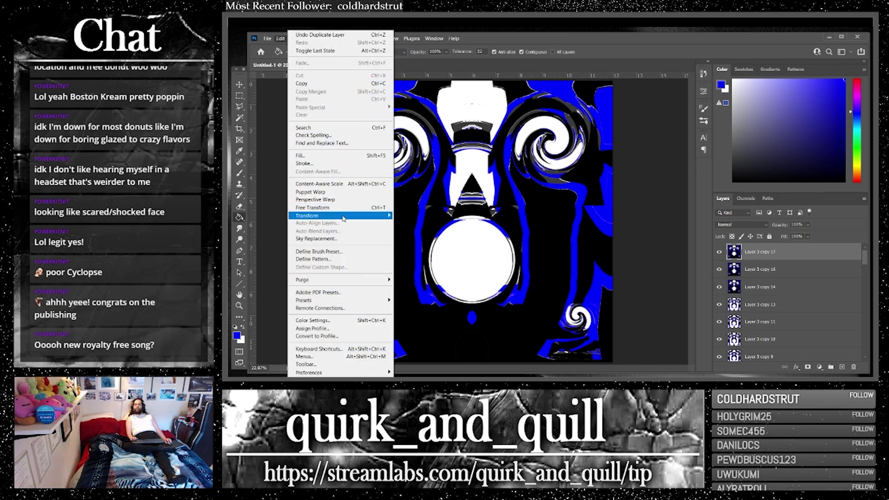
mouse_move(344, 217)
click(428, 352)
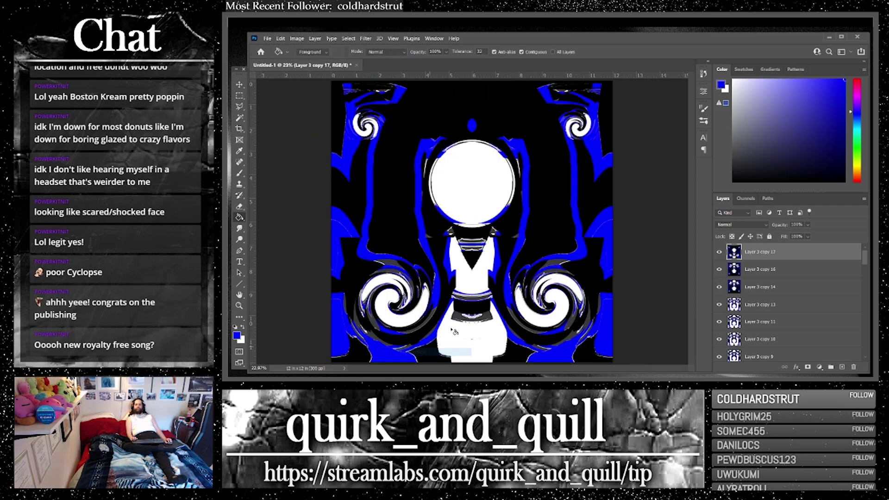
click(241, 86)
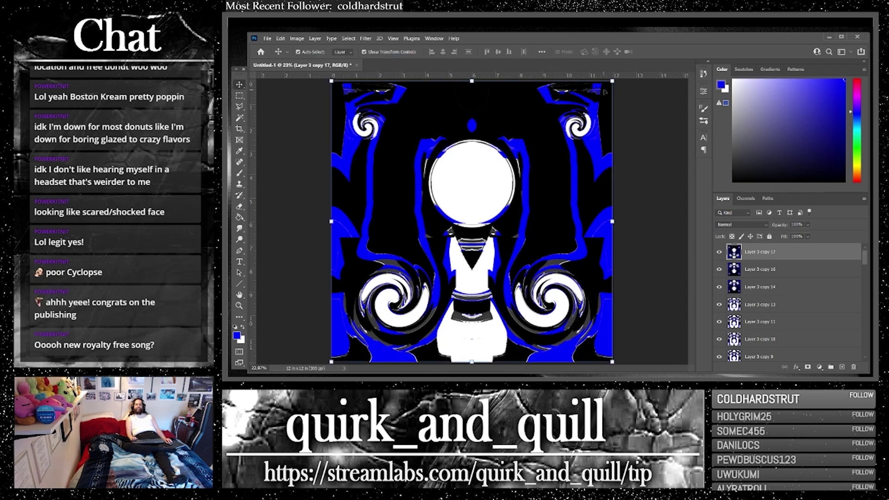
click(750, 225)
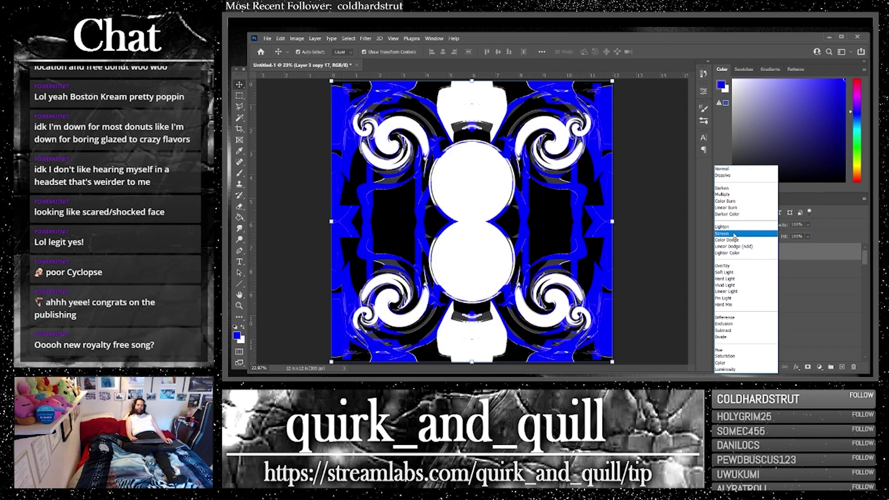
Step: Set the flipped copy to Lighten, scale it to about 48% and centre it over the lower circle
click(735, 229)
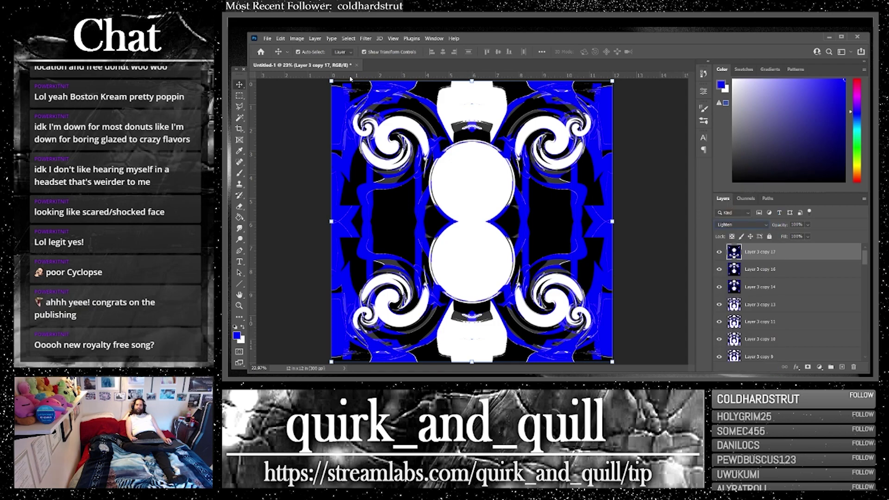
drag(331, 81, 435, 184)
drag(534, 258, 478, 264)
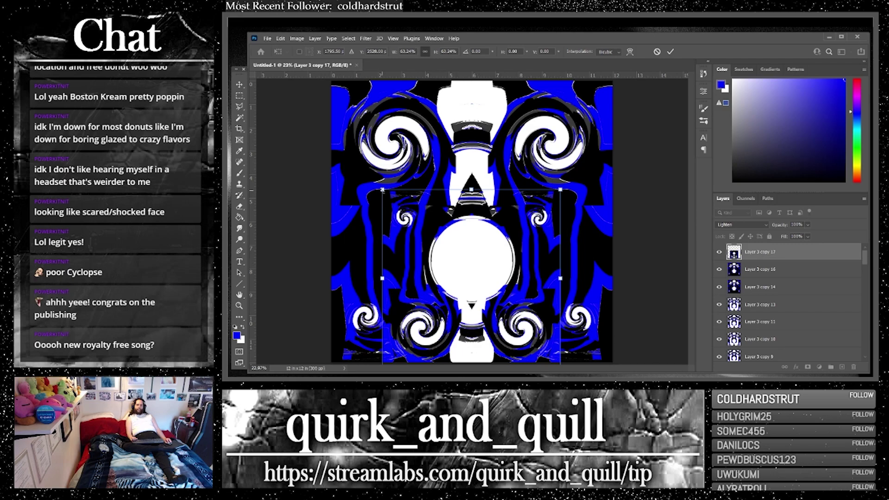
drag(382, 190, 446, 232)
drag(486, 274, 455, 272)
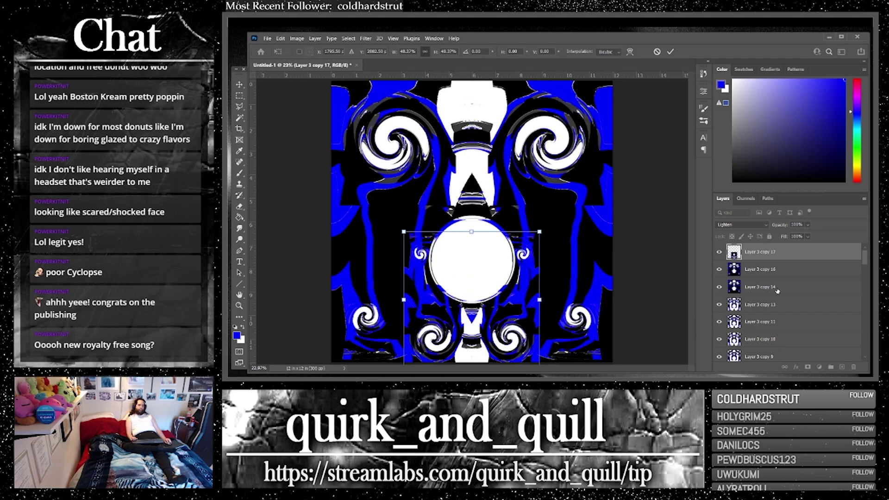
shift+click(787, 269)
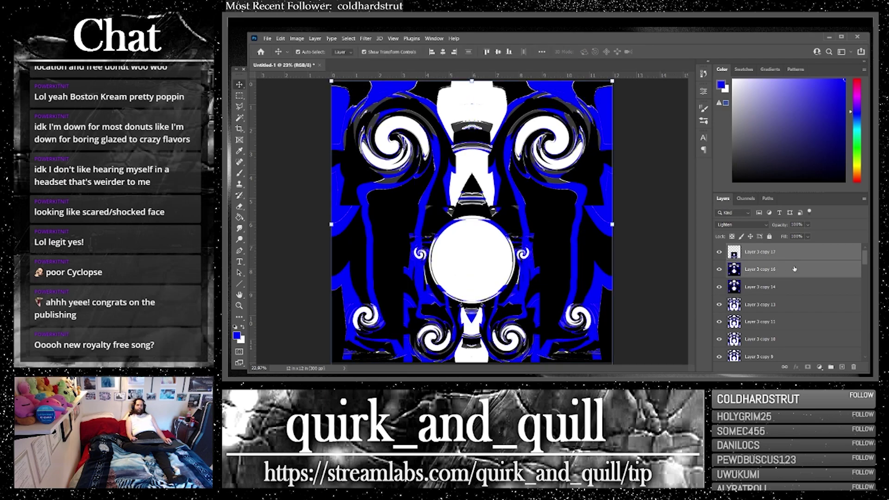
click(742, 251)
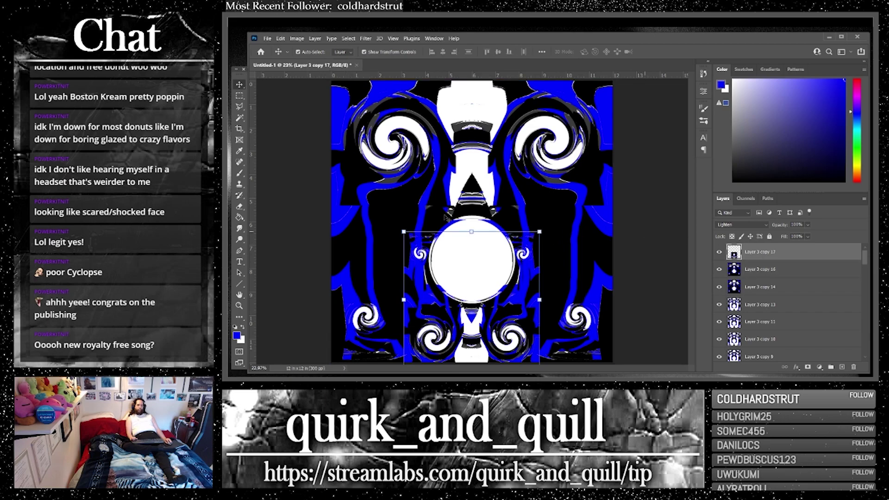
key(e)
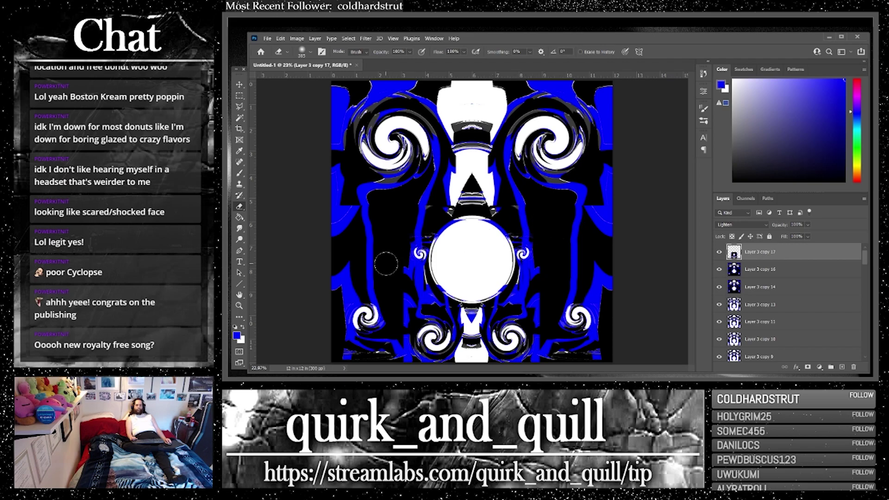
Step: Duplicate and merge Layer 3 copy 16 and 17, then copy the result twice as copies 20 and 21
shift+click(793, 273)
key(ctrl+j)
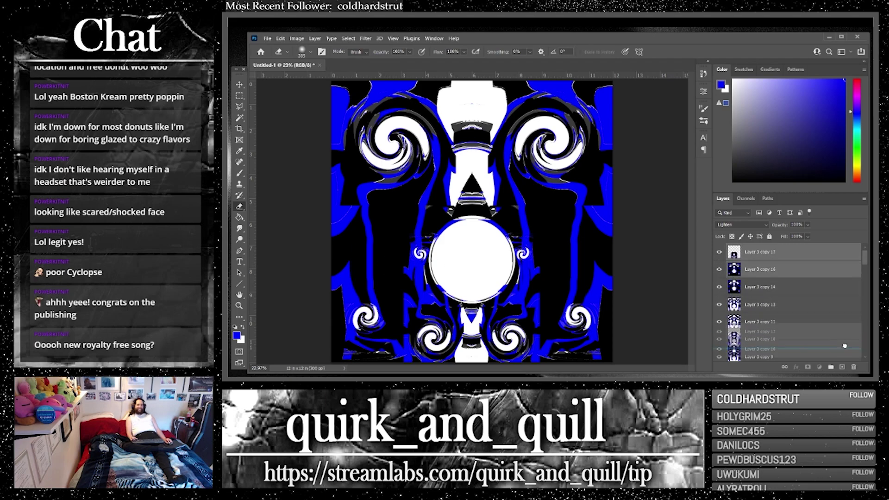
right_click(781, 292)
click(738, 283)
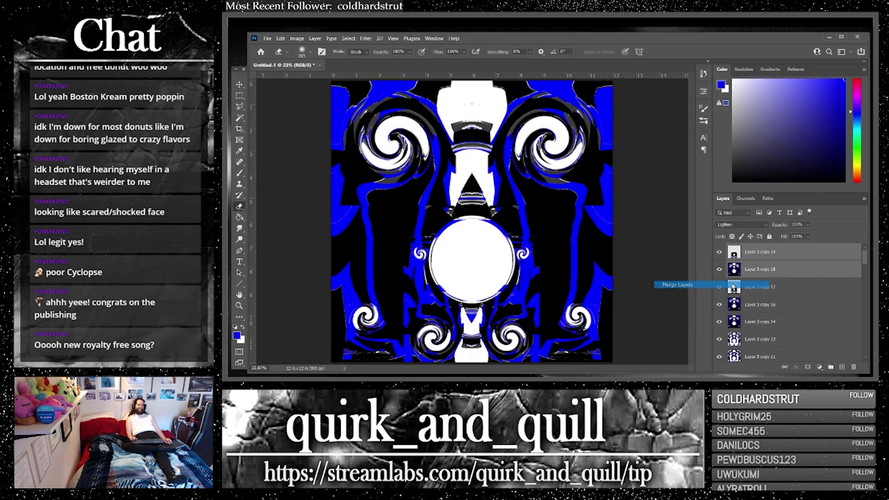
drag(842, 366, 842, 367)
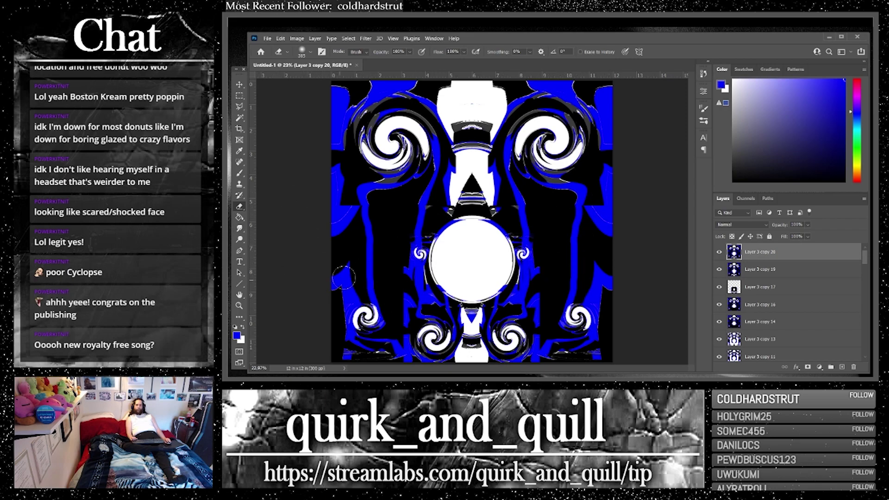
drag(831, 259, 842, 367)
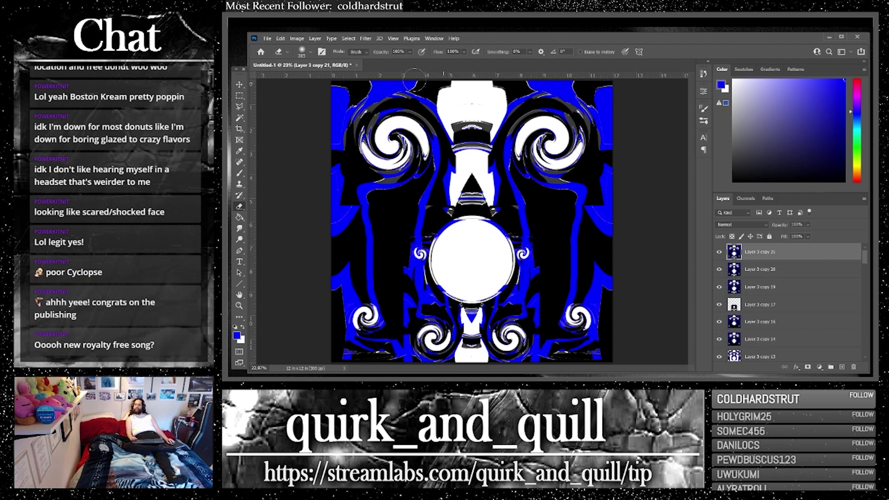
click(365, 38)
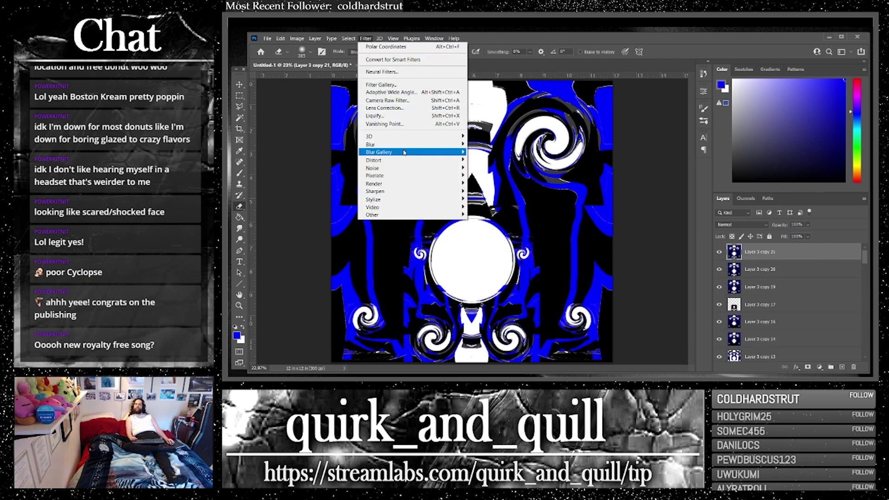
Step: Apply Polar Coordinates Rectangular to Polar on the top layer, then undo it
mouse_move(407, 160)
click(496, 176)
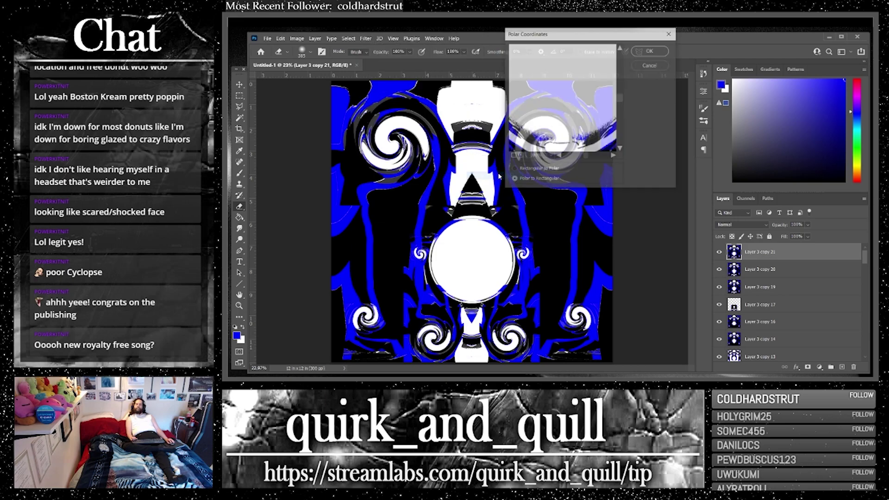
click(513, 159)
click(513, 159)
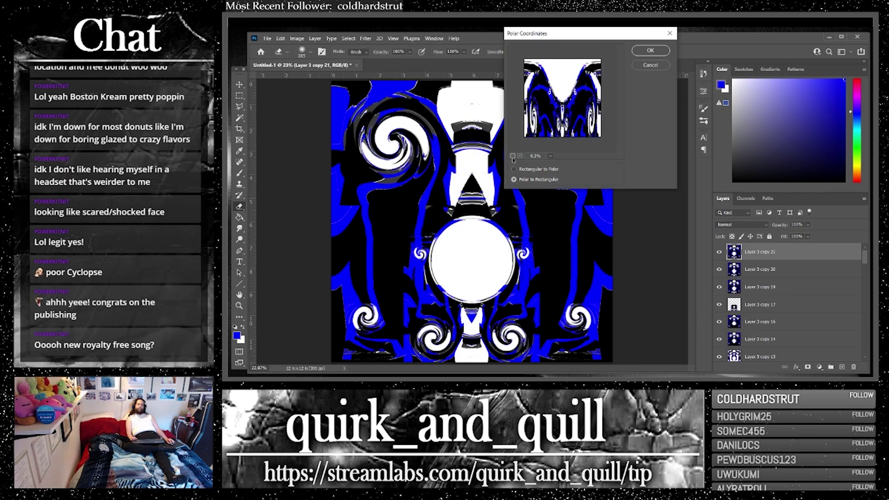
click(514, 169)
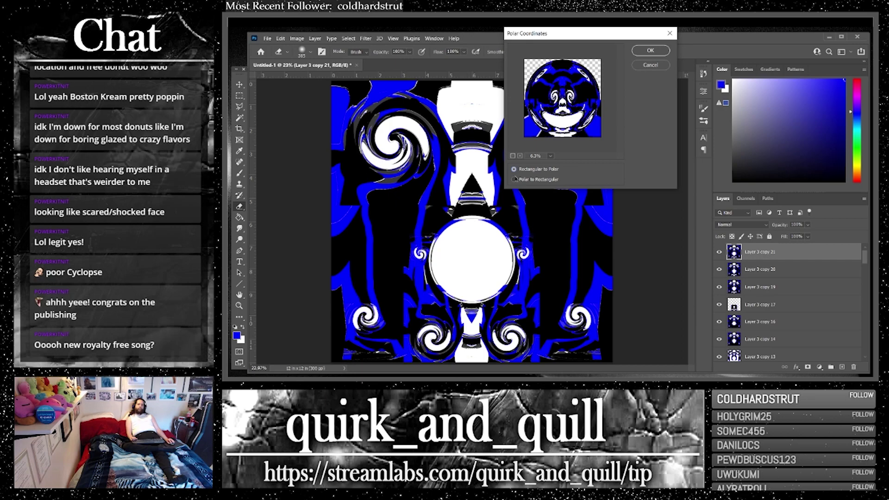
click(649, 51)
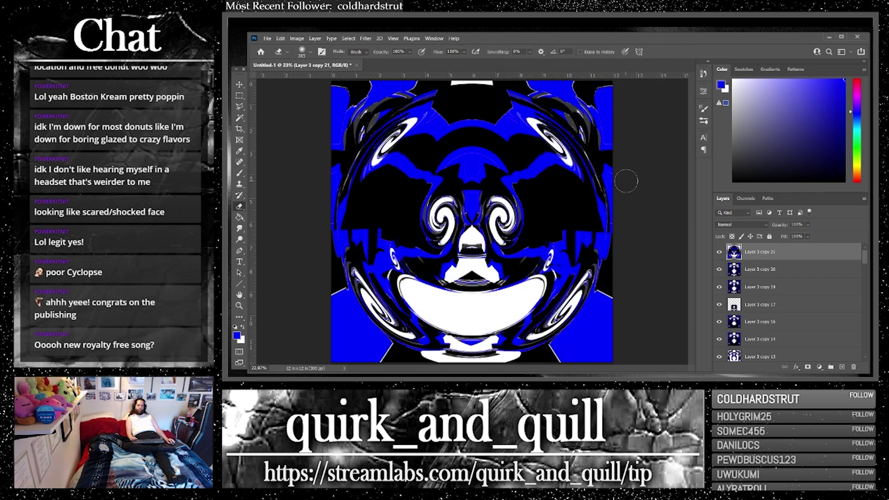
key(ctrl+z)
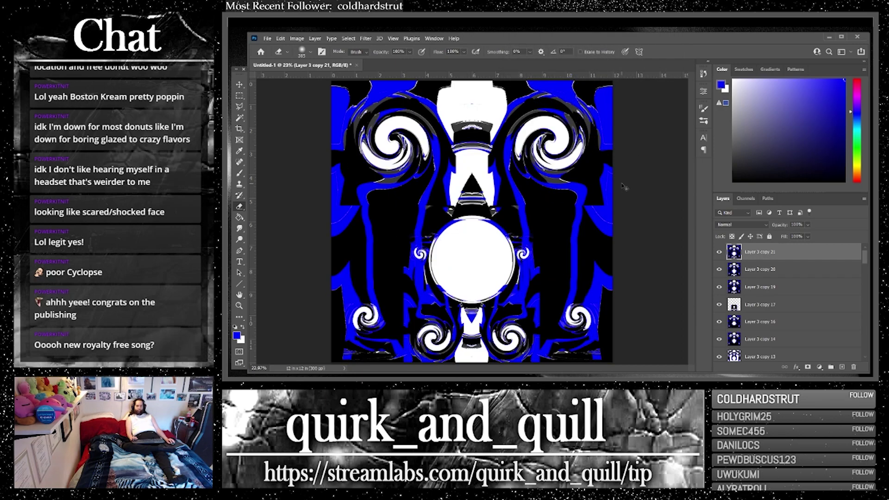
Step: Apply Polar Coordinates with Polar to Rectangular to Layer 3 copy 21
click(365, 39)
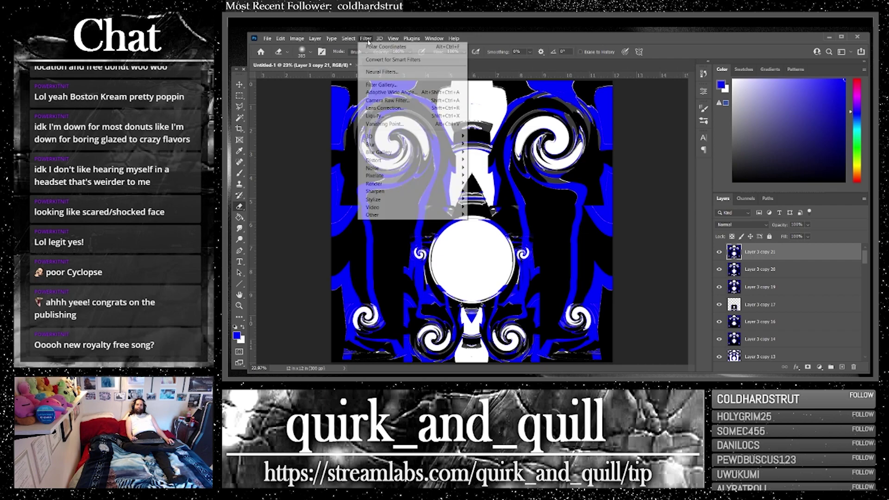
mouse_move(416, 160)
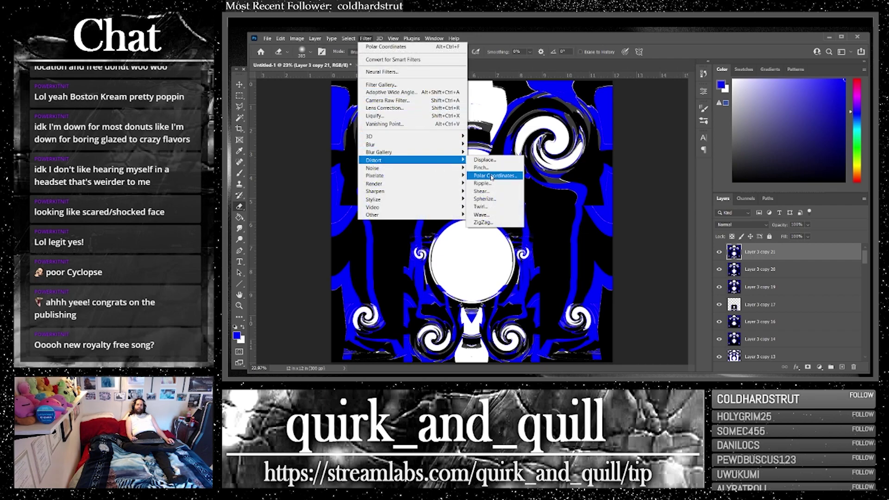
click(493, 175)
click(514, 179)
click(512, 156)
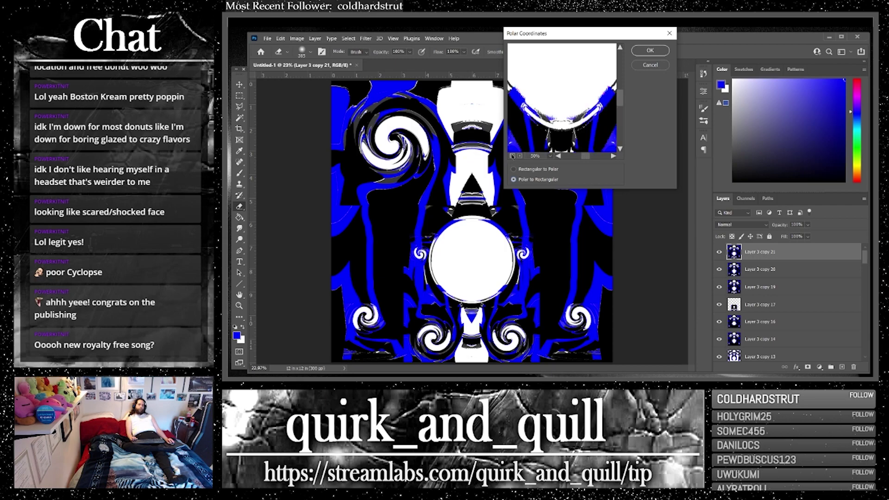
click(512, 156)
click(651, 50)
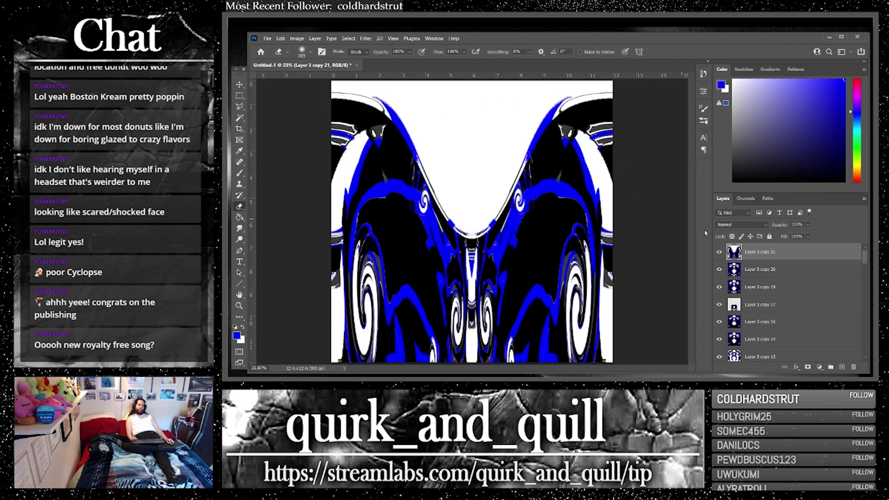
click(732, 227)
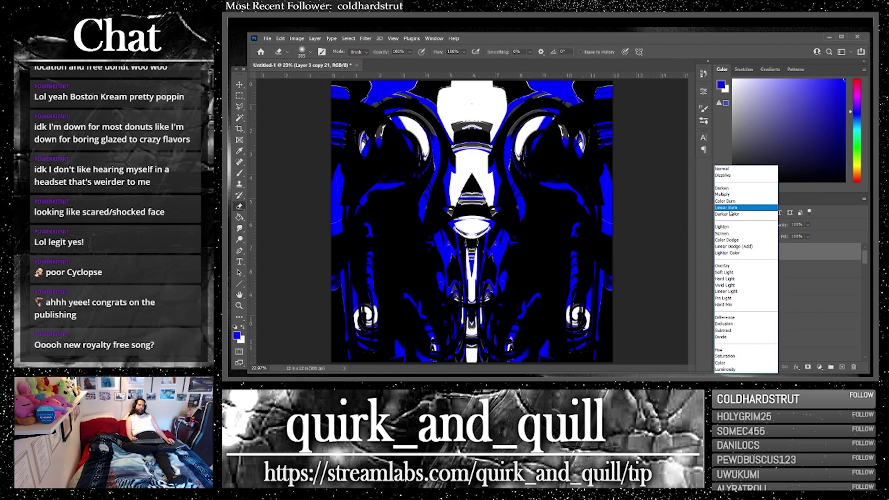
Step: Set Layer 3 copy 21 to Screen blending and stretch it wider, shifted right
click(728, 234)
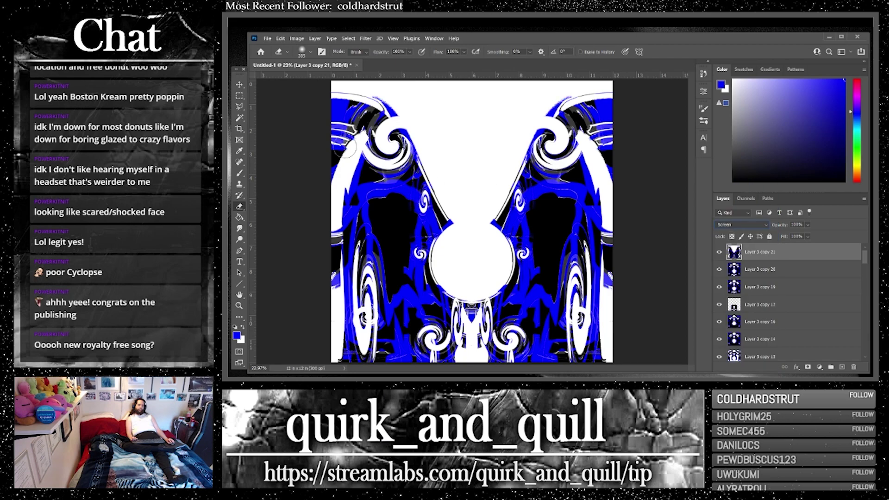
click(240, 85)
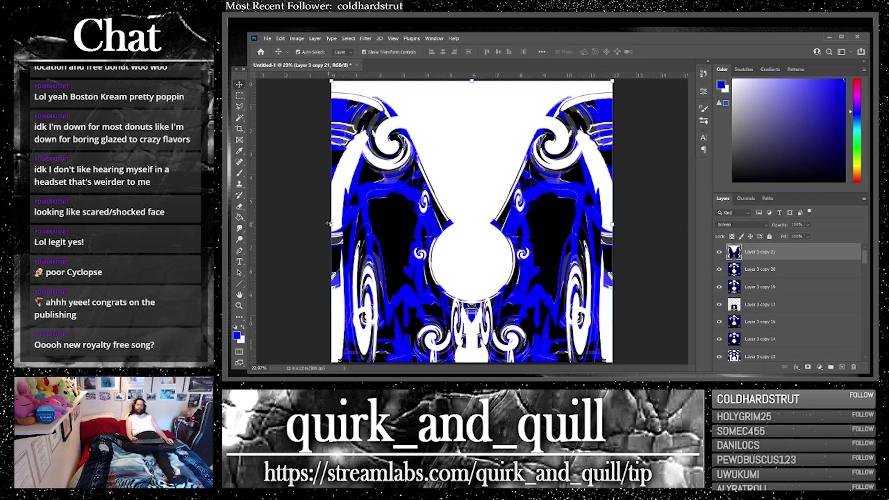
drag(328, 224, 254, 225)
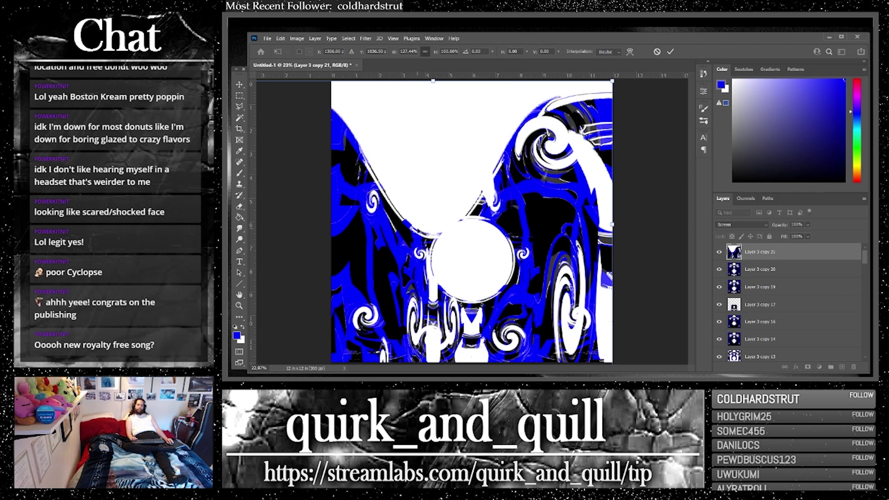
drag(416, 231, 454, 230)
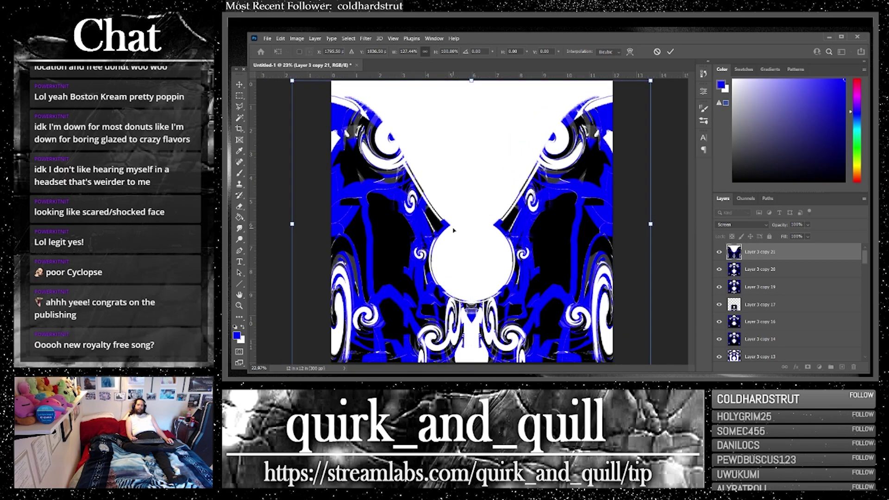
key(Return)
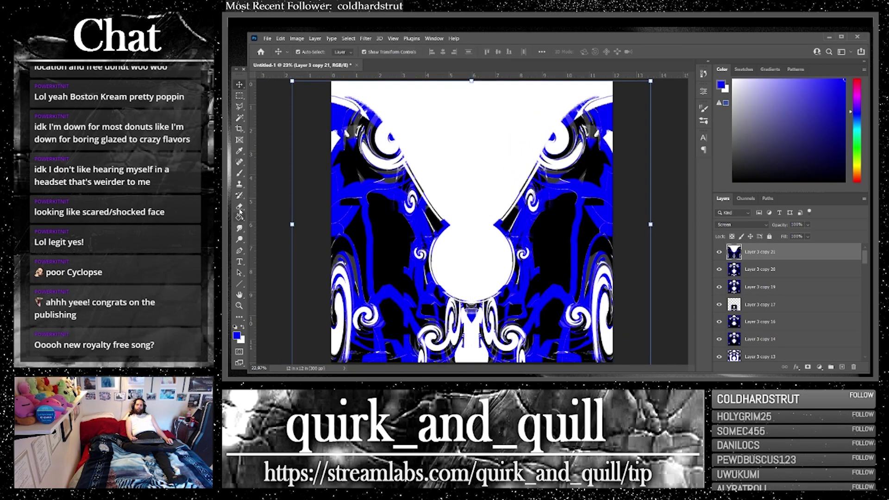
Step: Erase the white top area in a V-shaped swath so the swirls beneath show through
click(239, 207)
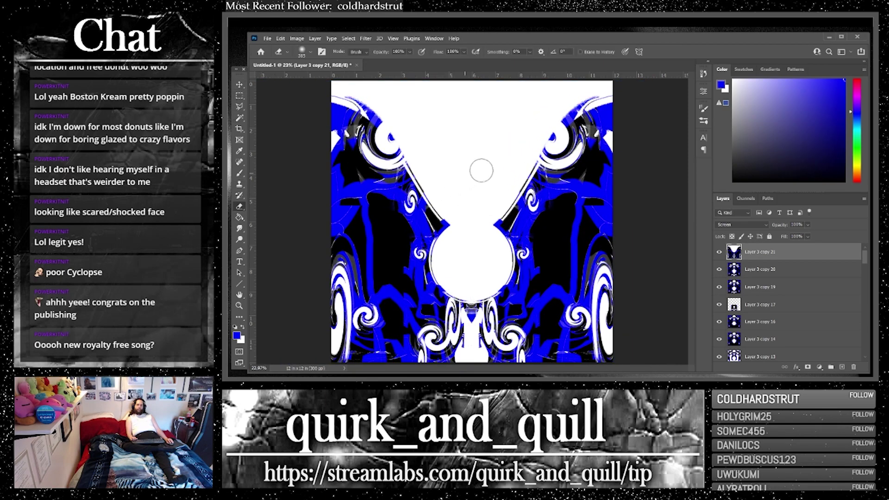
click(310, 53)
mouse_move(490, 106)
mouse_down()
mouse_move(532, 139)
mouse_move(405, 141)
mouse_move(389, 91)
mouse_move(555, 107)
mouse_move(509, 148)
mouse_move(572, 114)
mouse_move(431, 158)
mouse_move(514, 185)
mouse_move(556, 176)
mouse_move(420, 155)
mouse_move(536, 204)
mouse_move(327, 171)
mouse_move(509, 176)
mouse_move(602, 172)
mouse_move(615, 159)
mouse_up()
key(ctrl+z)
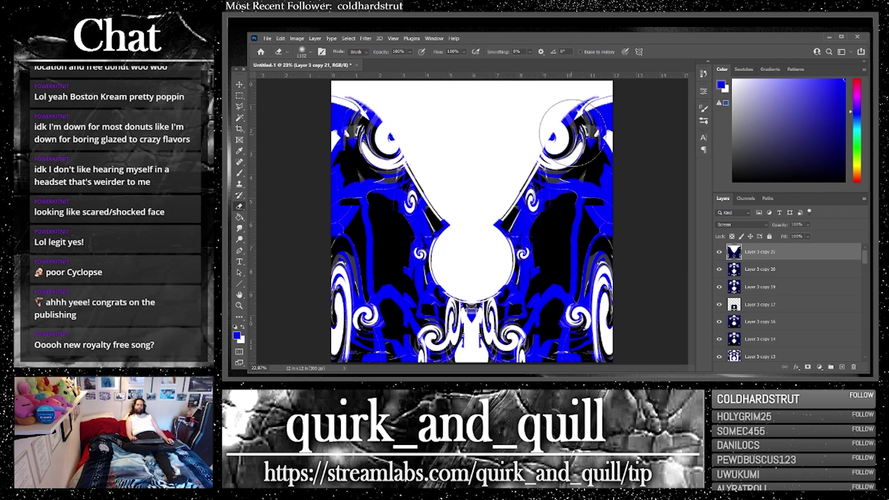
mouse_move(579, 134)
mouse_down()
mouse_move(467, 120)
mouse_move(431, 92)
mouse_move(361, 111)
mouse_move(408, 139)
mouse_up()
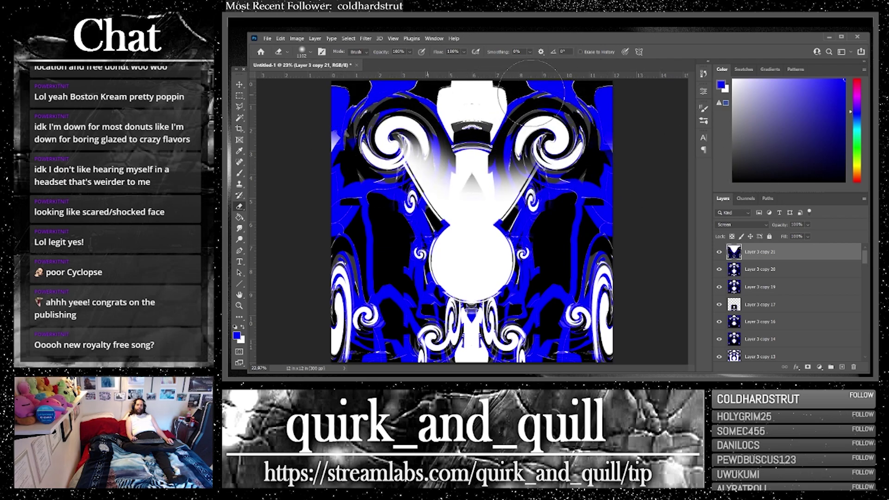
click(302, 50)
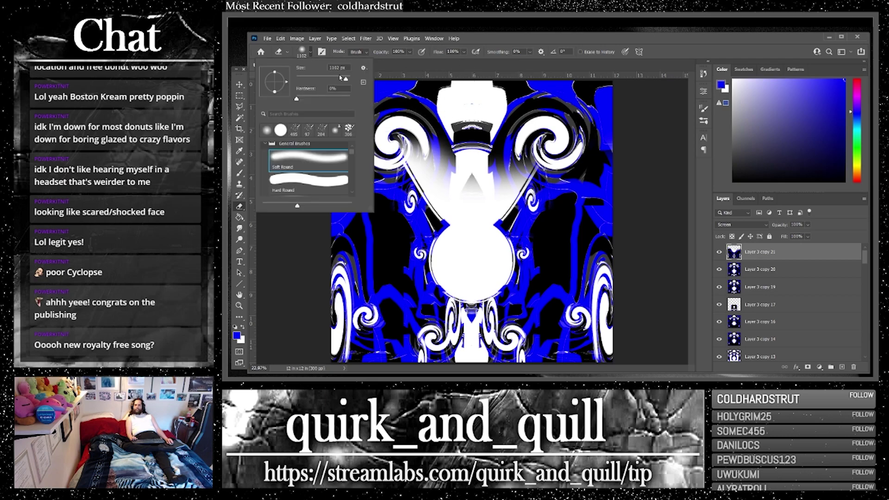
key(Return)
mouse_move(437, 148)
mouse_down()
mouse_move(443, 172)
mouse_move(414, 161)
mouse_move(430, 181)
mouse_move(415, 170)
mouse_move(438, 193)
mouse_move(427, 178)
mouse_move(441, 215)
mouse_move(453, 197)
mouse_move(459, 213)
mouse_move(456, 155)
mouse_move(444, 196)
mouse_move(469, 167)
mouse_move(491, 183)
mouse_move(484, 208)
mouse_move(504, 191)
mouse_move(493, 210)
mouse_move(473, 216)
mouse_move(493, 208)
mouse_move(493, 225)
mouse_move(516, 181)
mouse_move(518, 197)
mouse_move(532, 131)
mouse_move(529, 169)
mouse_up()
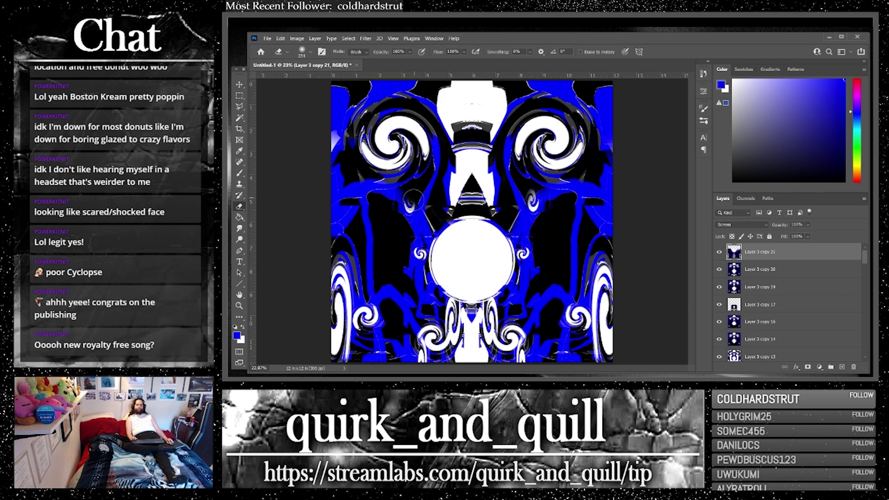
key(ctrl+z)
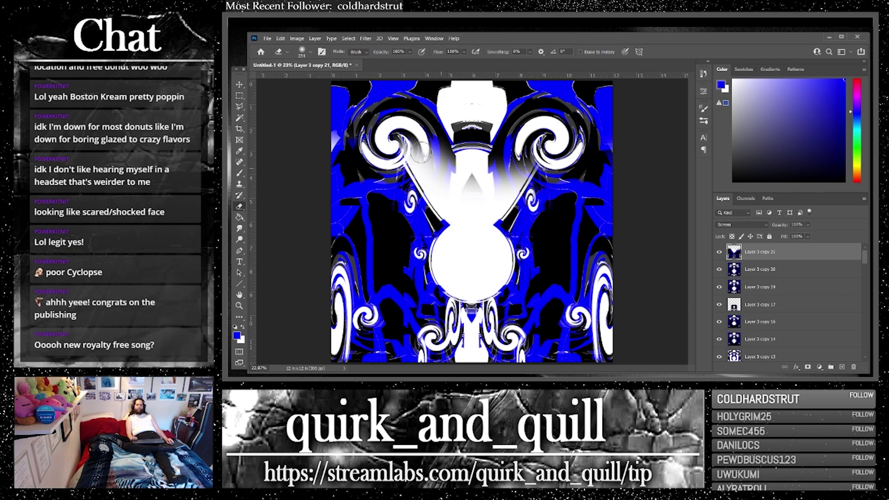
mouse_move(419, 152)
mouse_down()
mouse_move(395, 149)
mouse_move(437, 195)
mouse_move(419, 175)
mouse_move(432, 185)
mouse_move(428, 174)
mouse_move(448, 213)
mouse_move(436, 197)
mouse_move(467, 175)
mouse_move(463, 217)
mouse_move(463, 176)
mouse_move(448, 136)
mouse_move(458, 185)
mouse_move(431, 135)
mouse_move(458, 188)
mouse_move(472, 196)
mouse_move(489, 174)
mouse_move(486, 211)
mouse_move(503, 198)
mouse_move(480, 222)
mouse_move(467, 209)
mouse_move(506, 188)
mouse_move(503, 202)
mouse_move(511, 172)
mouse_move(500, 181)
mouse_move(521, 166)
mouse_up()
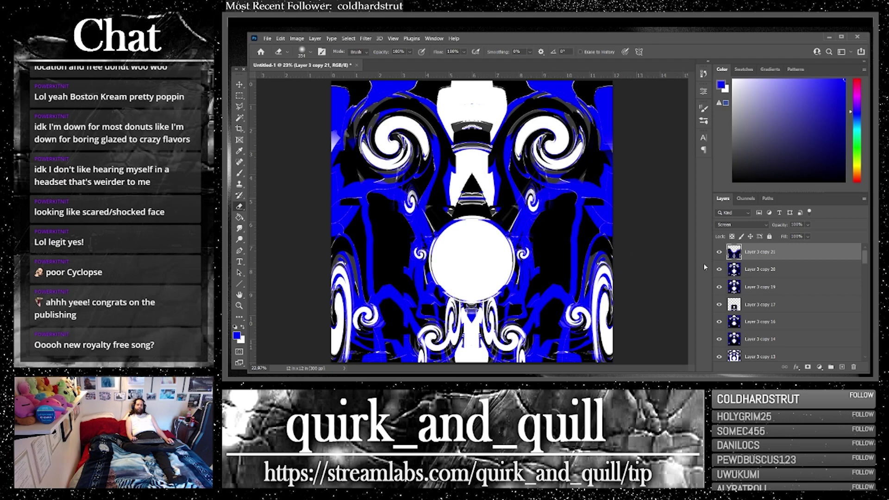
click(718, 252)
click(719, 252)
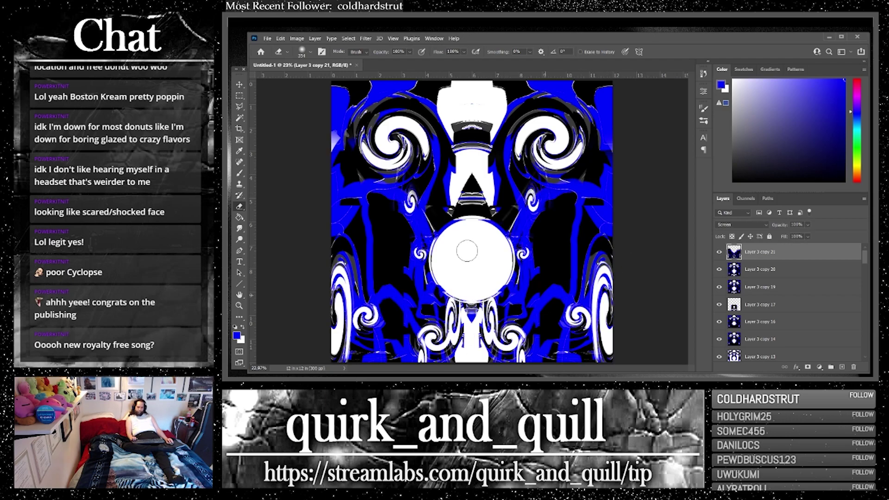
Step: Narrow the warped layer from both sides with Free Transform
click(239, 84)
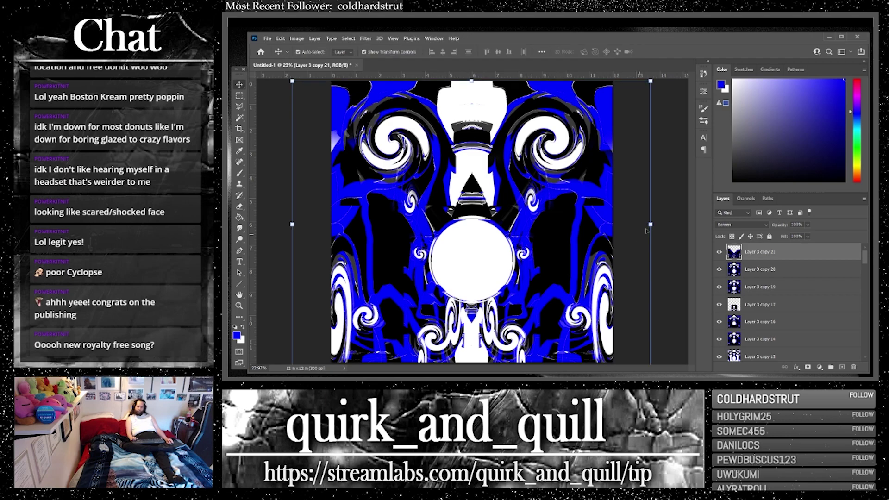
drag(650, 225, 612, 225)
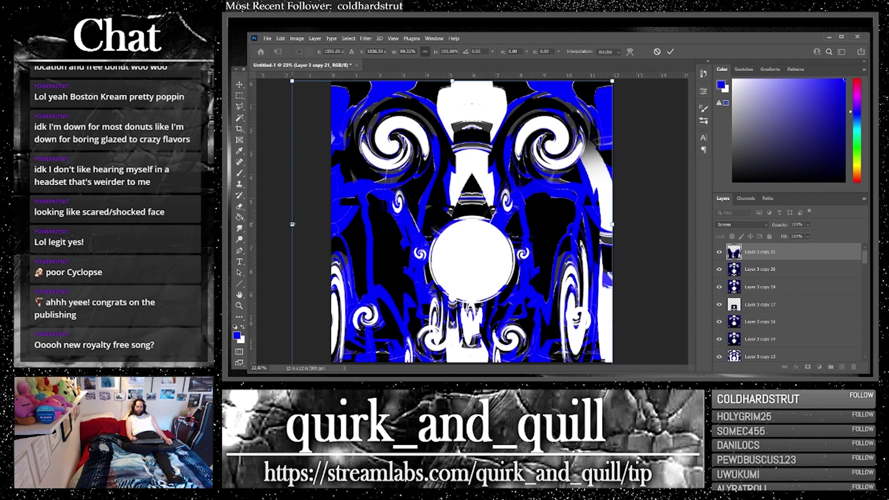
drag(292, 224, 334, 222)
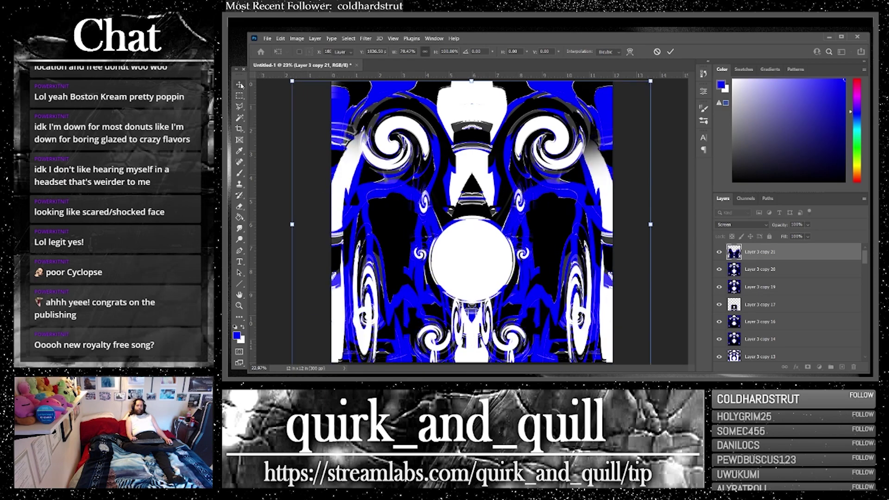
key(Return)
click(272, 135)
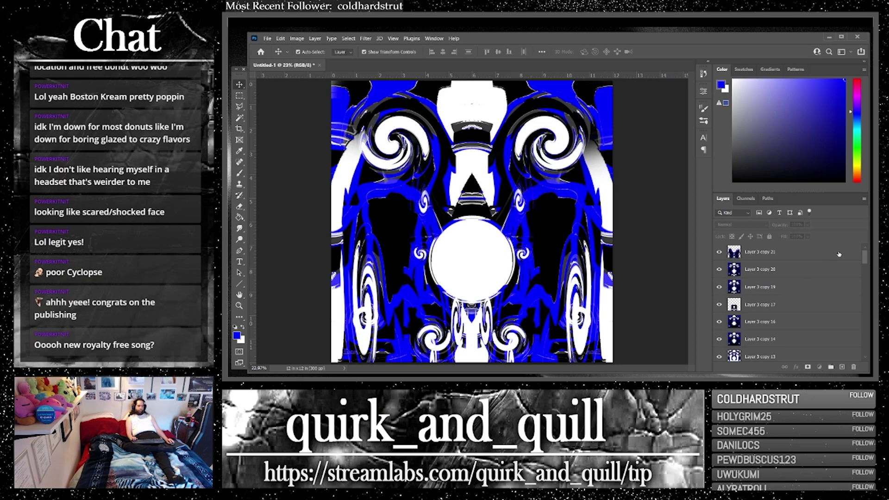
Step: Duplicate Layer 3 copy 21 and flip the copy horizontally
drag(839, 254, 842, 366)
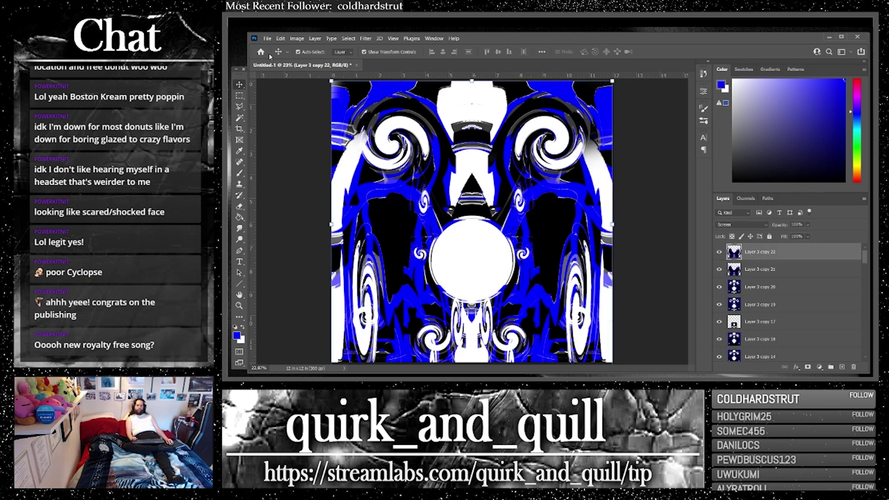
click(280, 39)
mouse_move(351, 216)
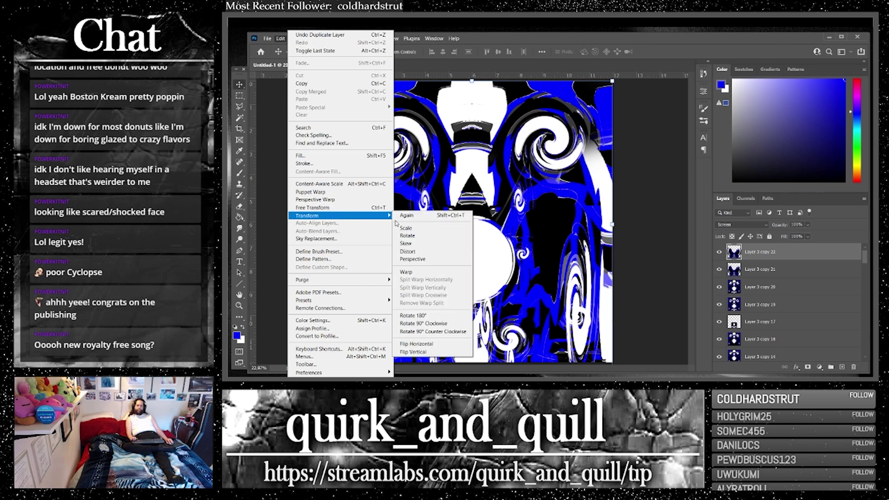
click(416, 343)
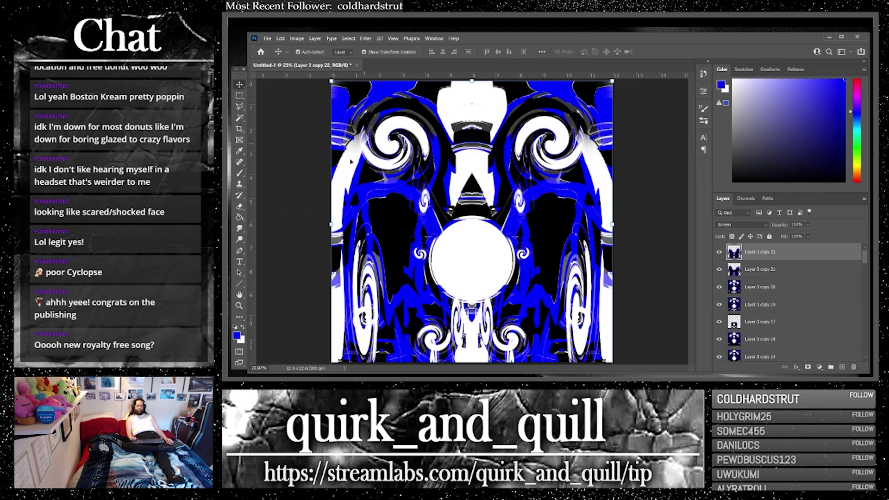
Step: Merge the two warped copies into Layer 3 copy 22 and set it to Screen blending
shift+click(791, 291)
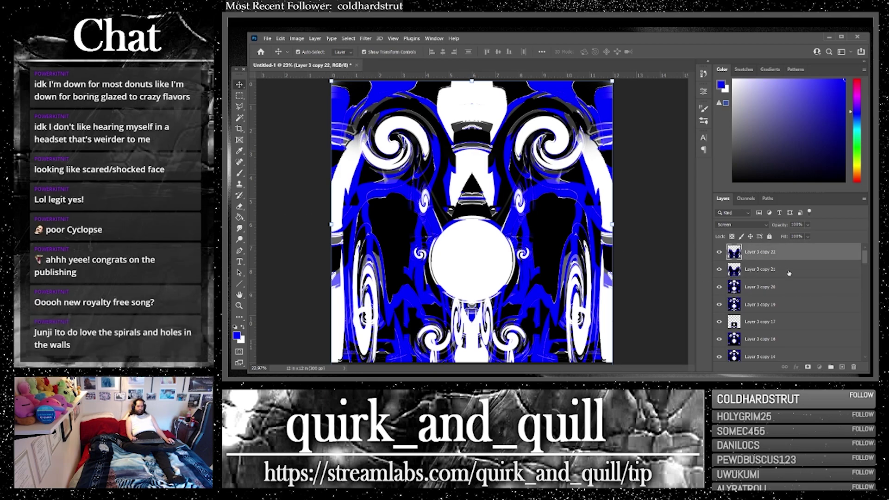
right_click(790, 274)
click(703, 285)
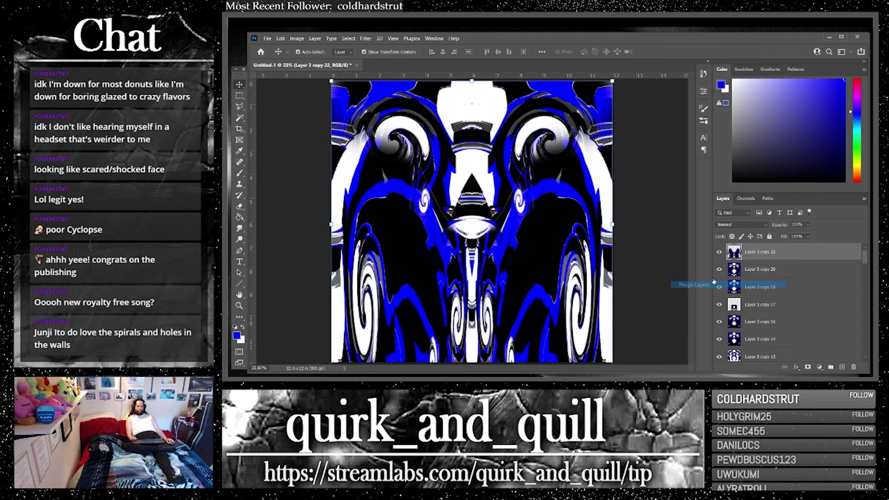
click(751, 226)
click(729, 235)
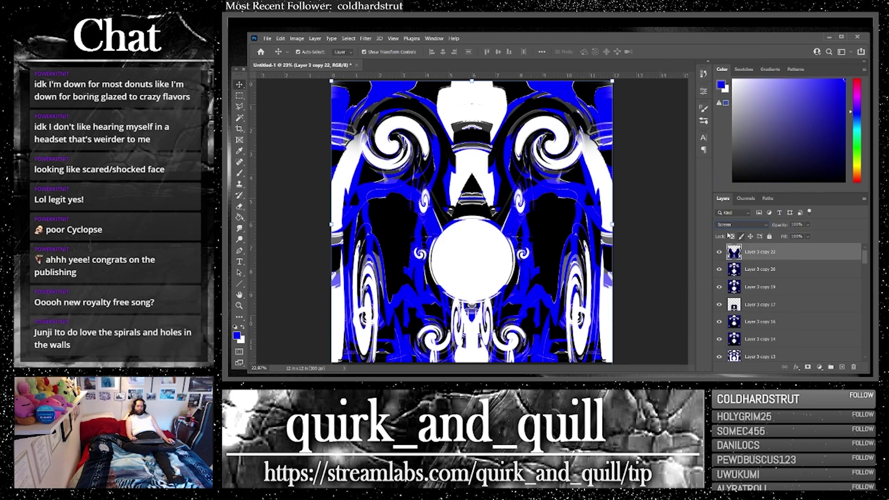
click(239, 207)
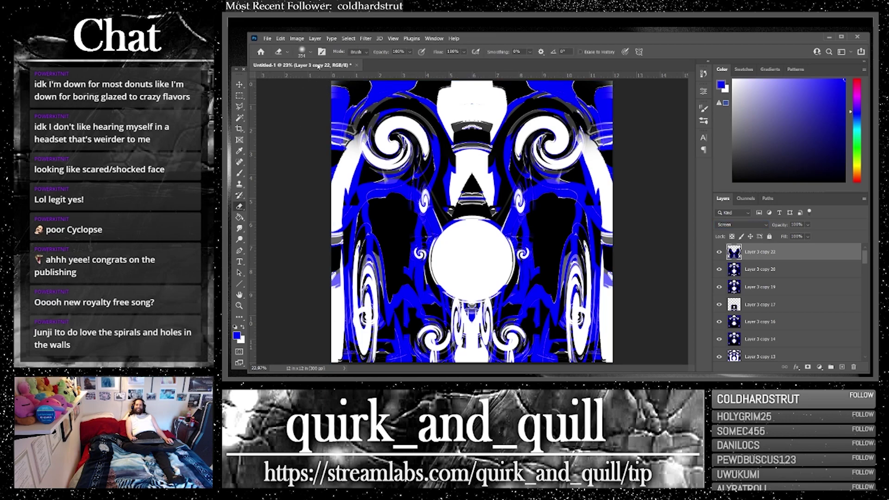
Step: Set the eraser brush to 432 px with 100% hardness
click(310, 53)
click(344, 78)
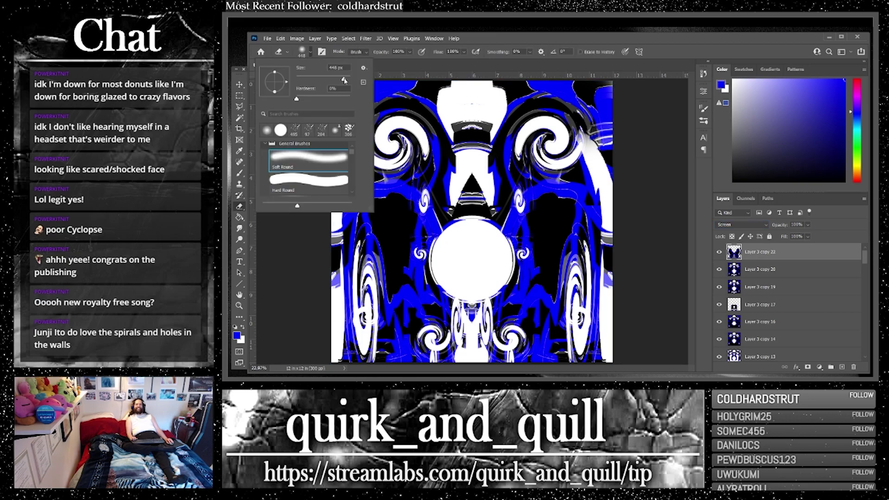
click(331, 187)
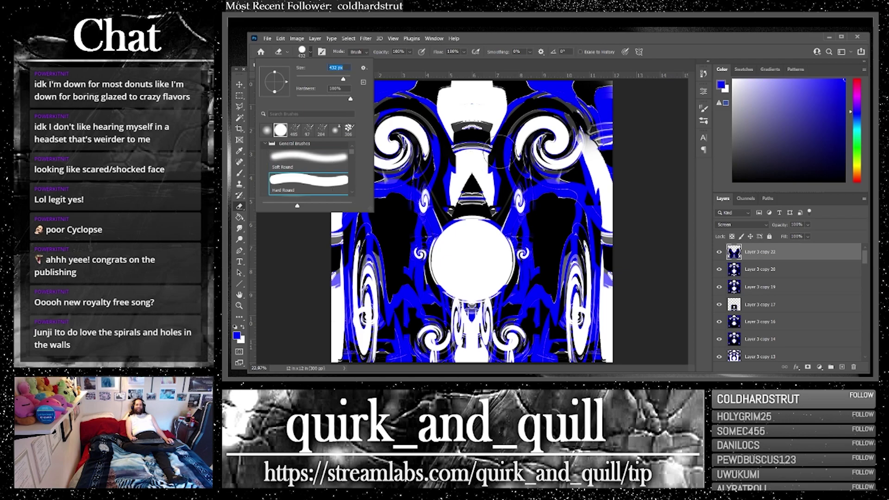
click(565, 137)
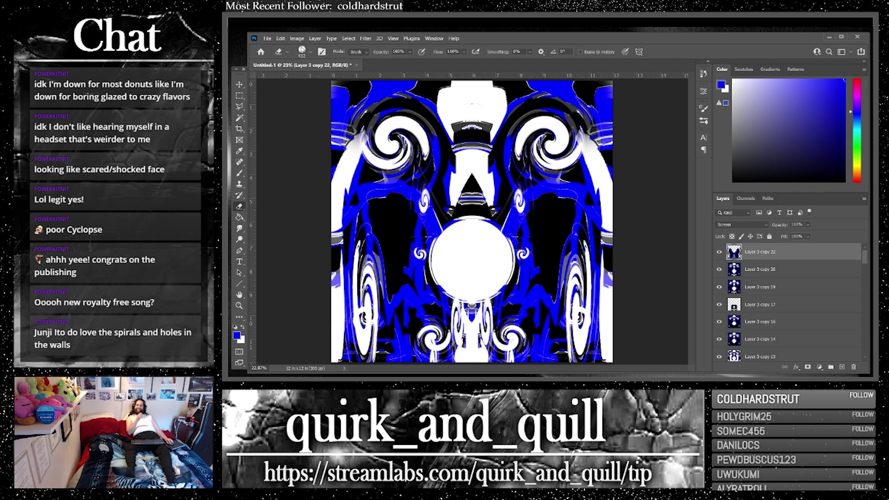
Step: Undo a trial soft-round erase on the upper-right spiral, restore Hard Round, and make white foreground
click(310, 53)
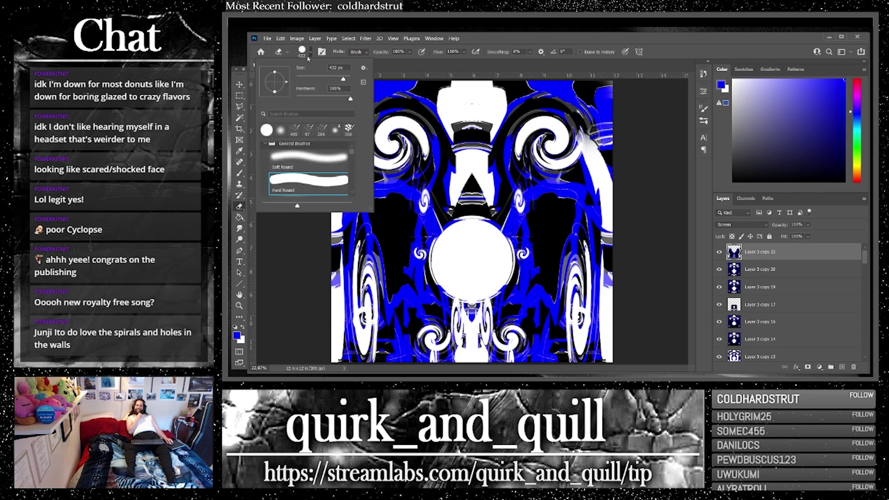
click(310, 158)
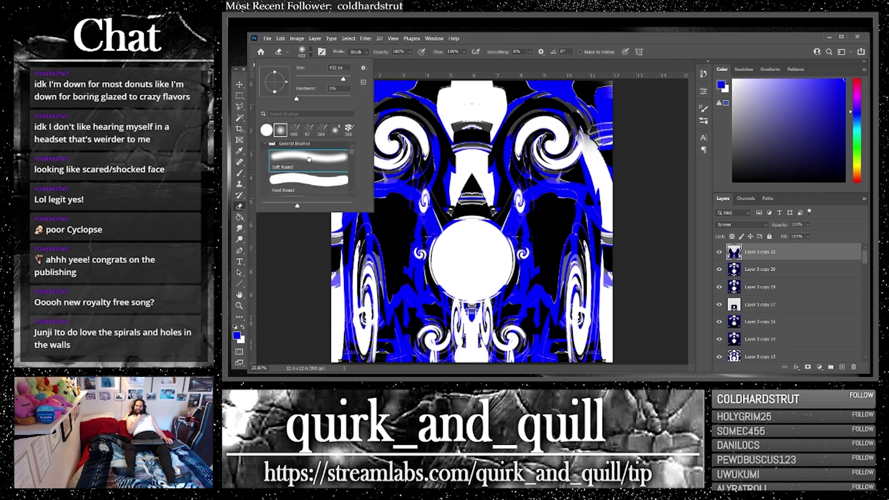
click(576, 141)
mouse_move(576, 142)
mouse_down()
mouse_move(597, 187)
mouse_move(586, 163)
mouse_up()
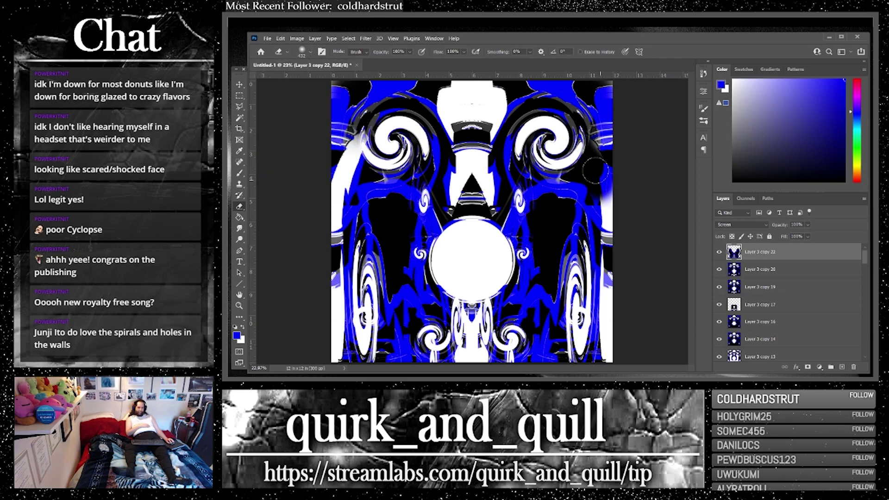
key(ctrl+z)
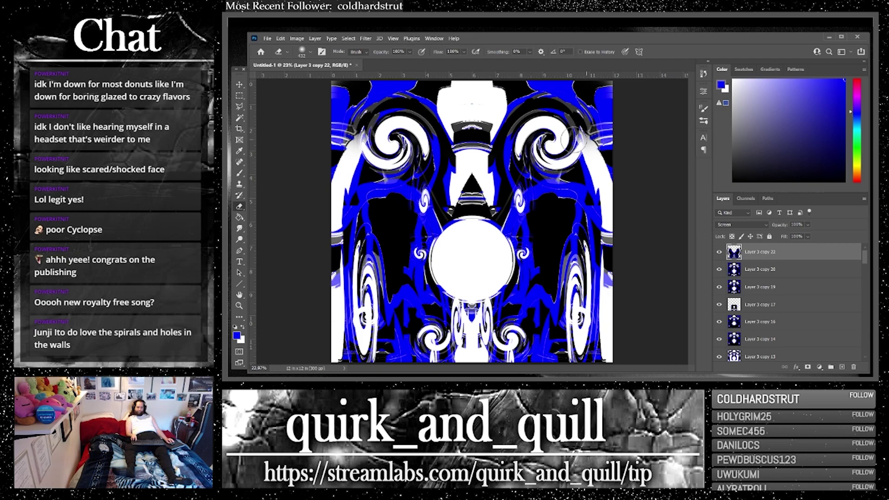
click(302, 52)
click(321, 178)
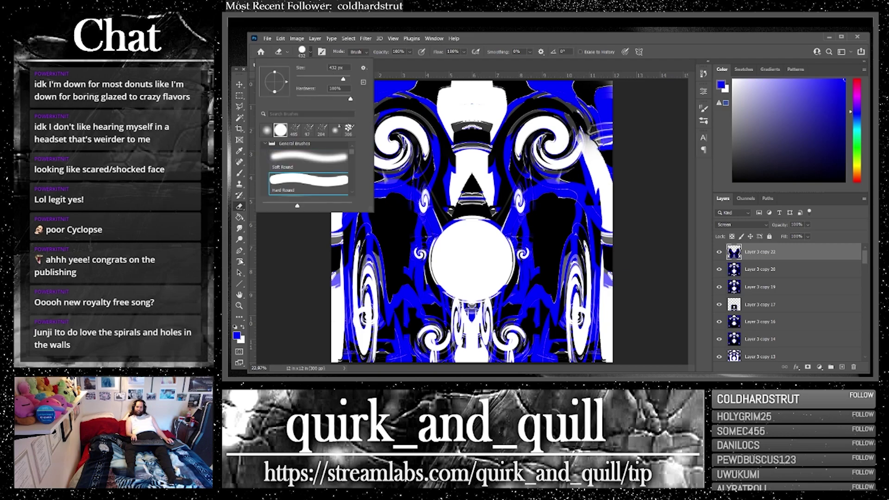
click(242, 328)
click(242, 328)
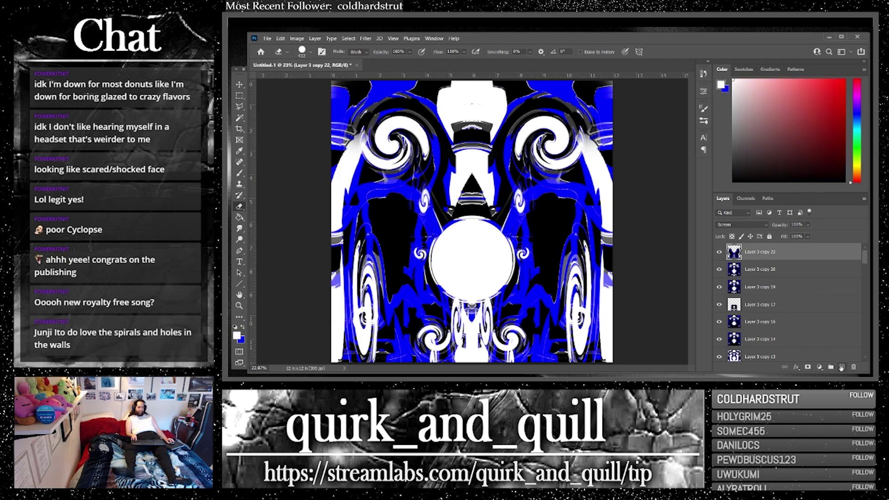
Step: Add an empty Layer 4 above Layer 3 copy 22, discarding a trial white brush dot
click(841, 367)
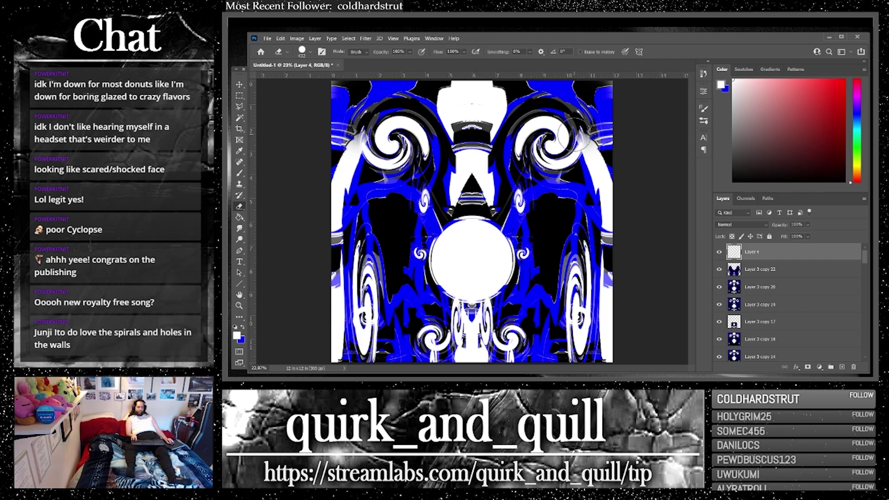
click(239, 173)
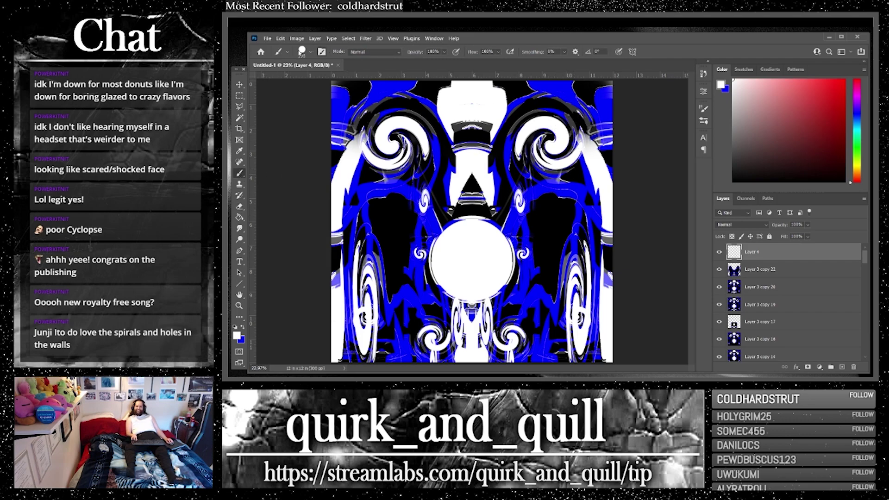
click(309, 54)
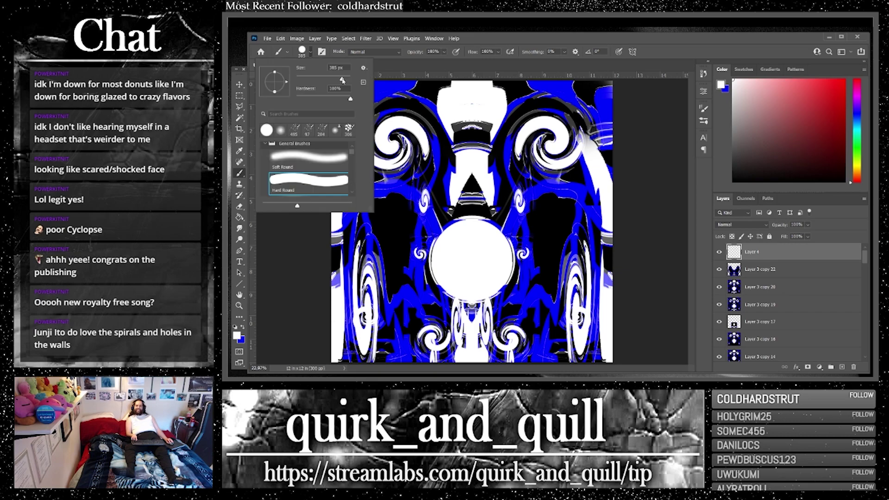
click(575, 137)
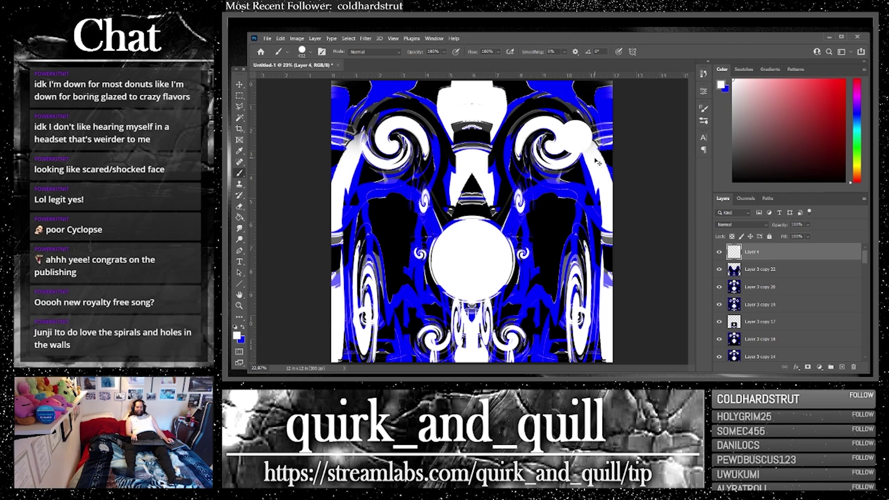
key(ctrl+z)
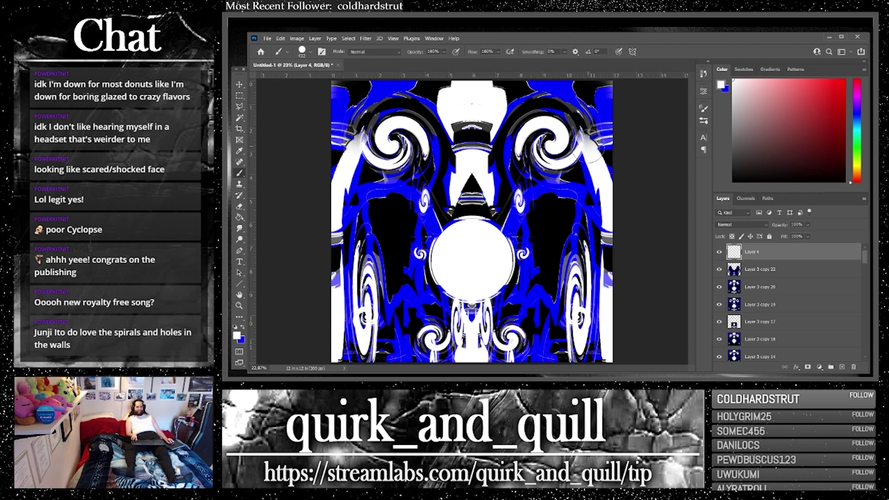
click(587, 145)
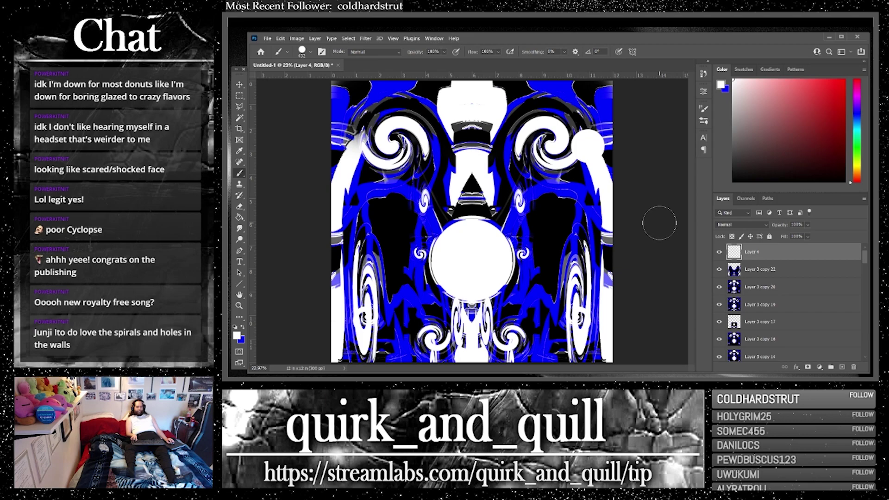
key(ctrl+z)
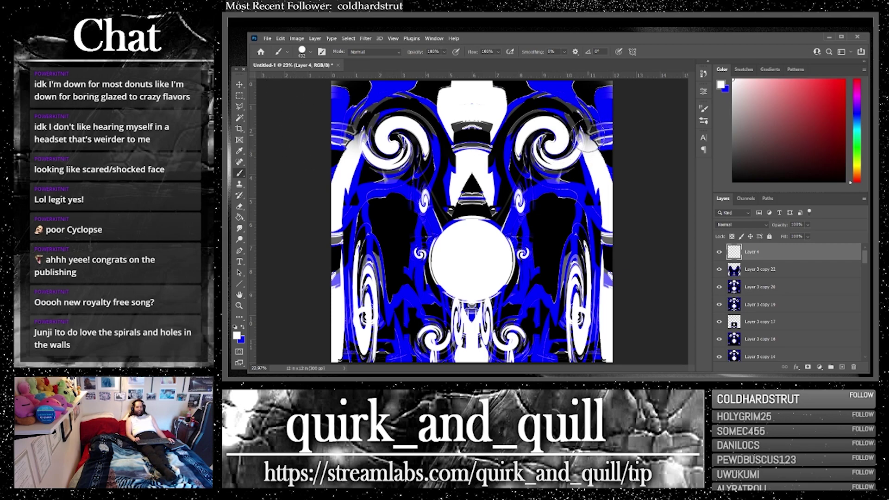
click(240, 96)
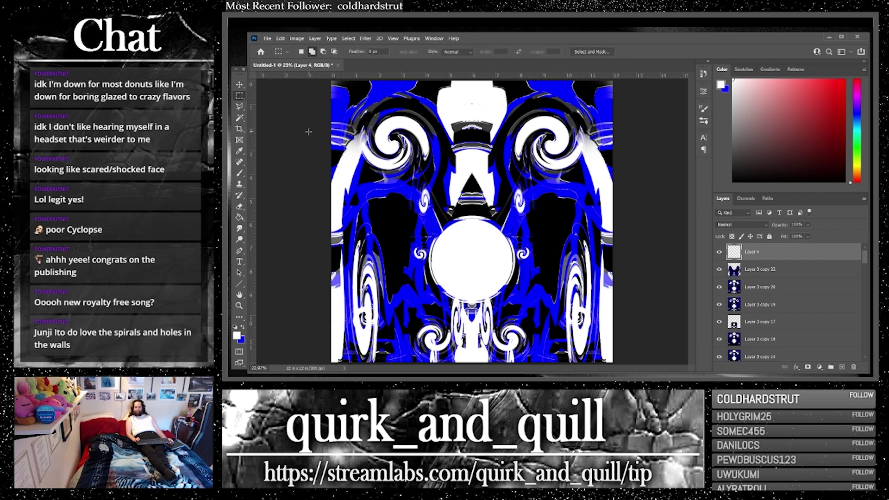
Step: Select a full-width band through the upper spirals and Paint Bucket it white
drag(307, 125, 648, 150)
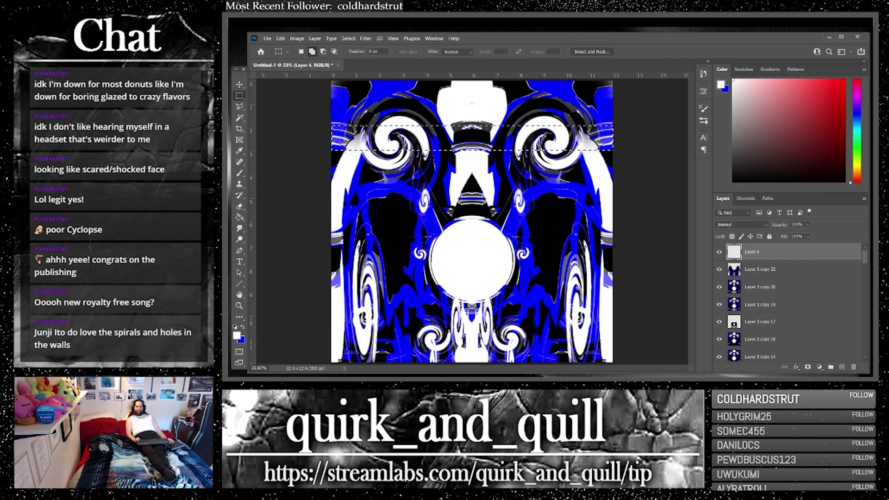
click(239, 217)
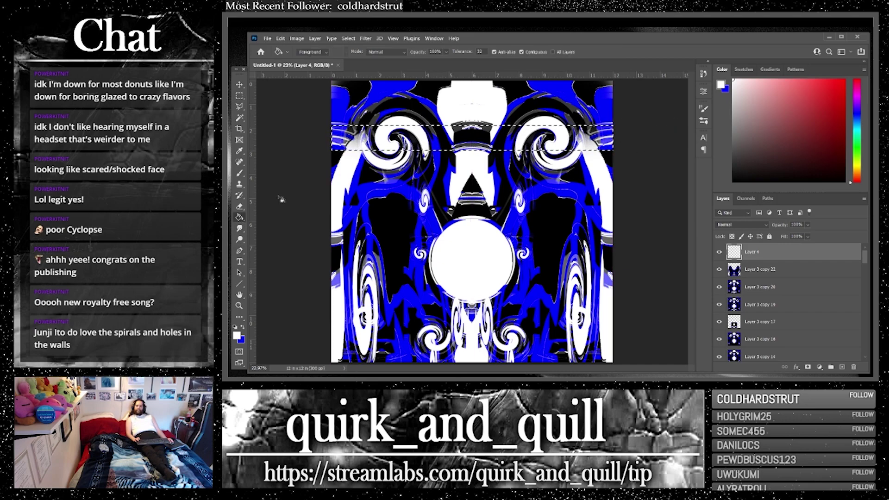
click(357, 140)
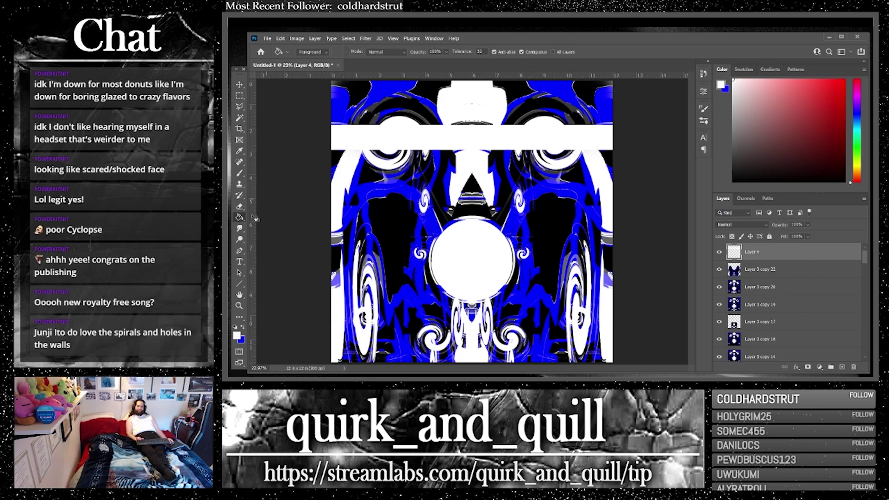
click(239, 206)
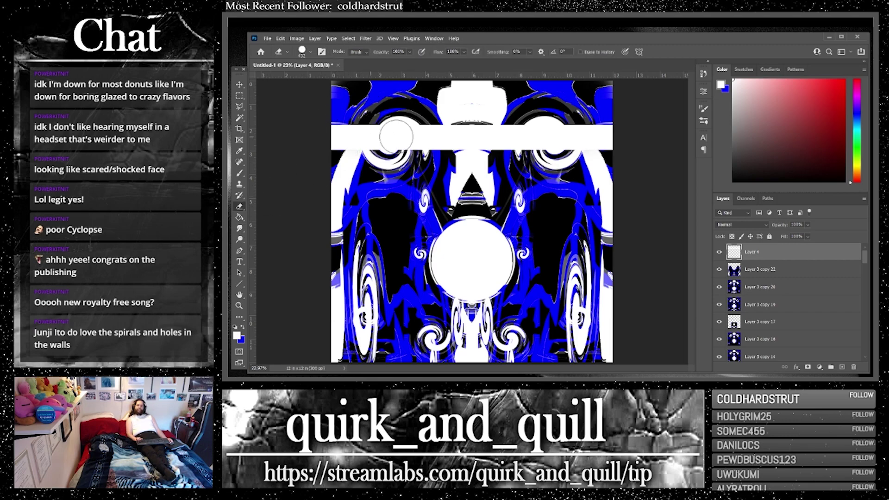
click(736, 224)
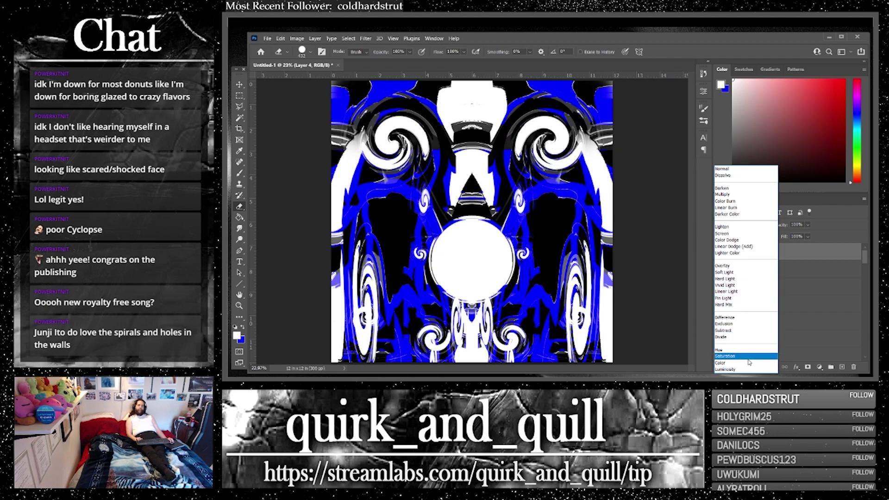
Step: Set Layer 4 to Color Dodge at 47% and erase the band over the upper spirals
click(727, 240)
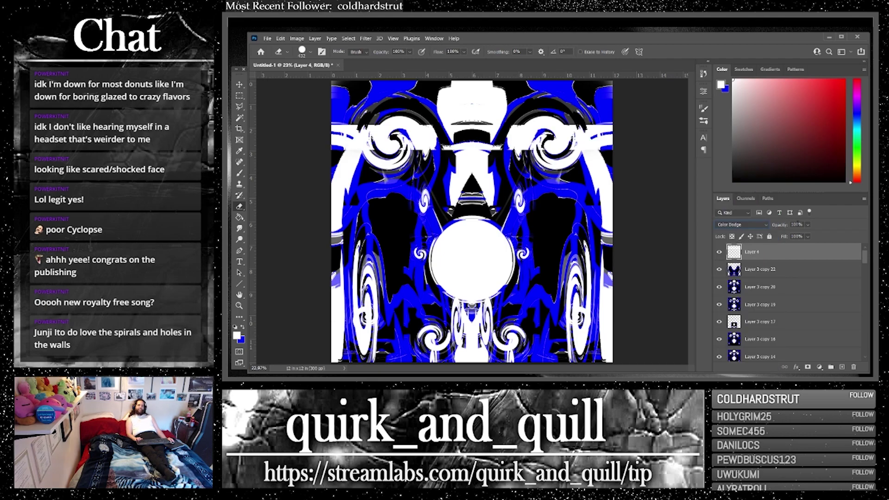
drag(789, 239, 796, 236)
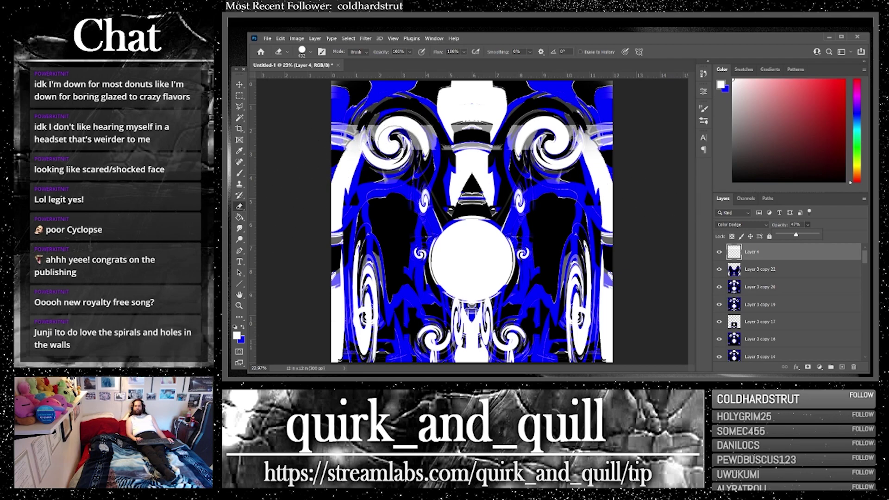
drag(392, 138, 410, 144)
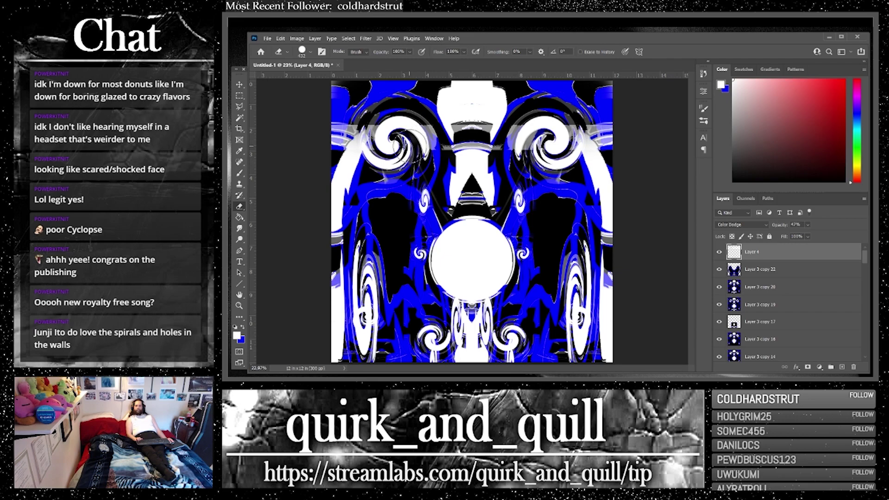
mouse_move(534, 138)
mouse_down()
mouse_move(558, 138)
mouse_move(546, 141)
mouse_move(552, 135)
mouse_move(546, 192)
mouse_up()
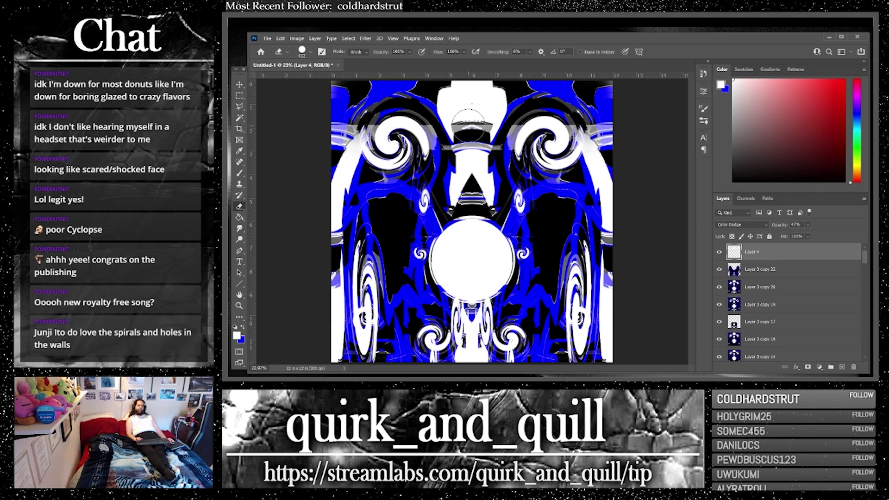
mouse_move(469, 128)
mouse_down()
mouse_move(474, 143)
mouse_move(472, 130)
mouse_move(484, 132)
mouse_up()
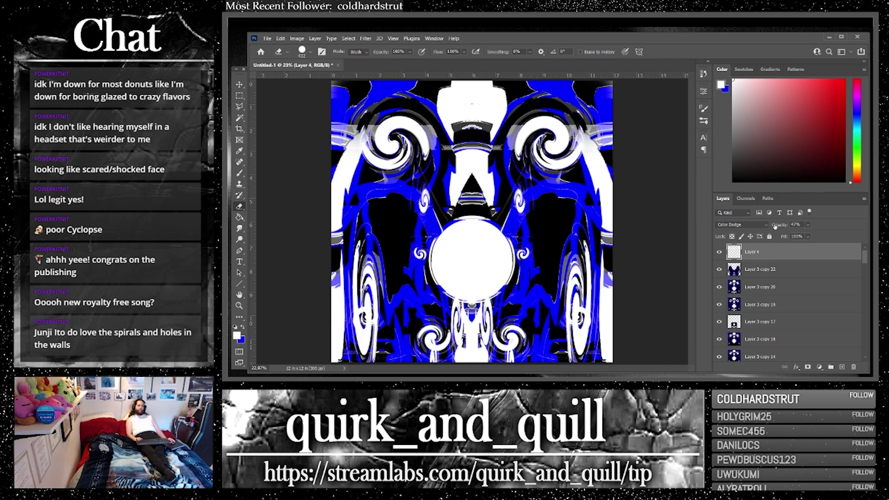
Step: Switch Layer 4 to Screen blending and add a new empty Layer 5 beneath it
click(809, 225)
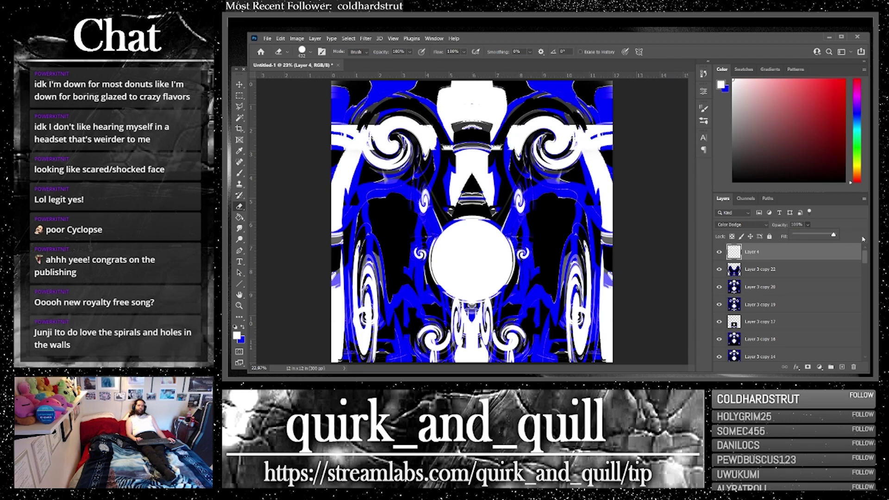
click(738, 226)
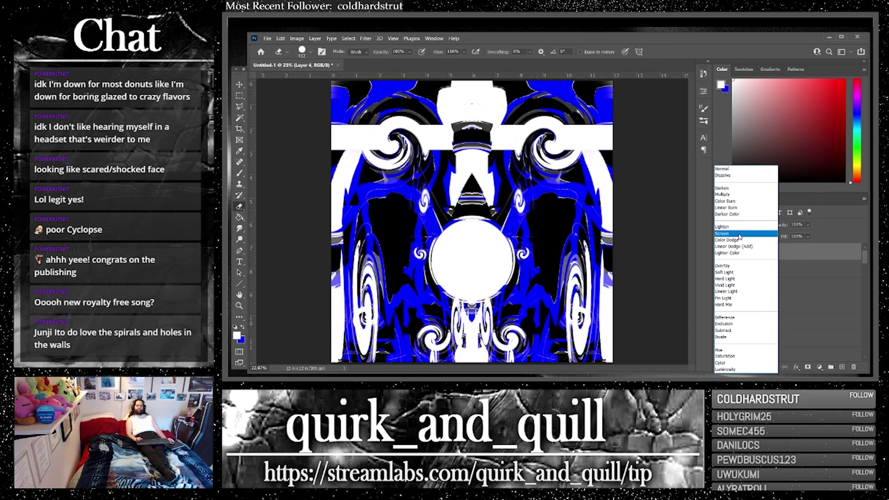
click(739, 234)
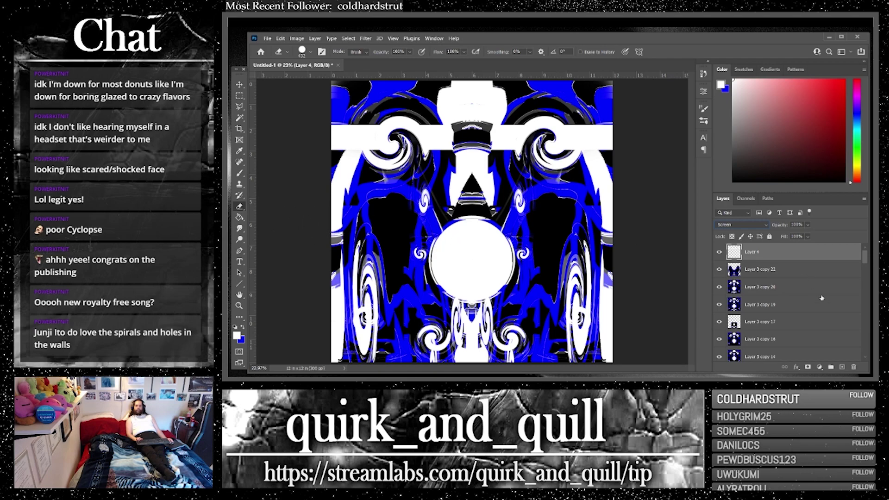
click(842, 368)
drag(764, 252, 759, 267)
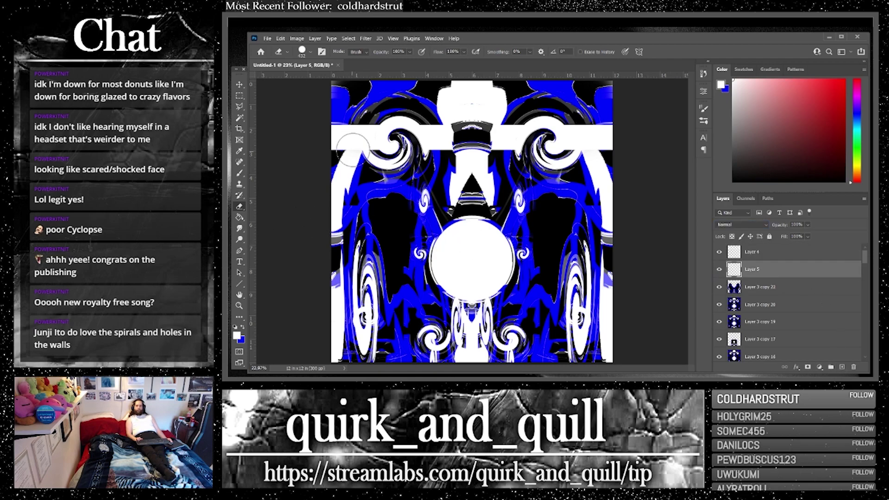
Step: Switch to the brush and shrink it to 202 px
click(240, 173)
click(309, 53)
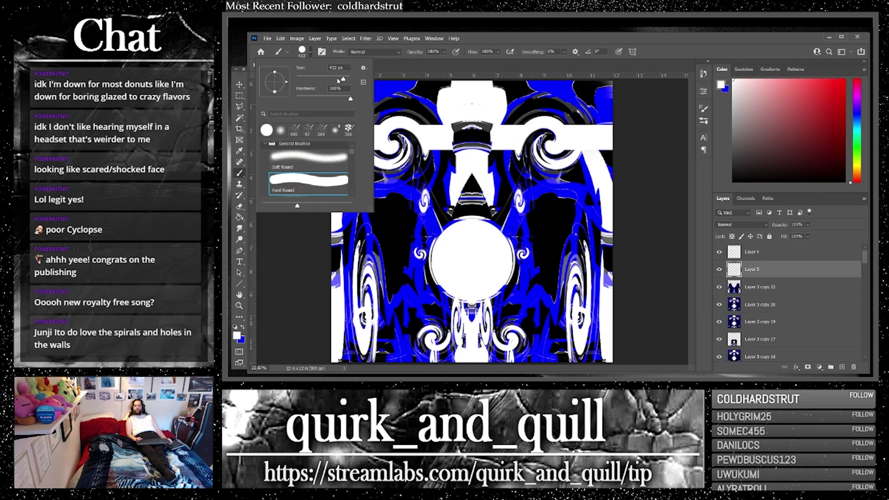
drag(338, 80, 337, 79)
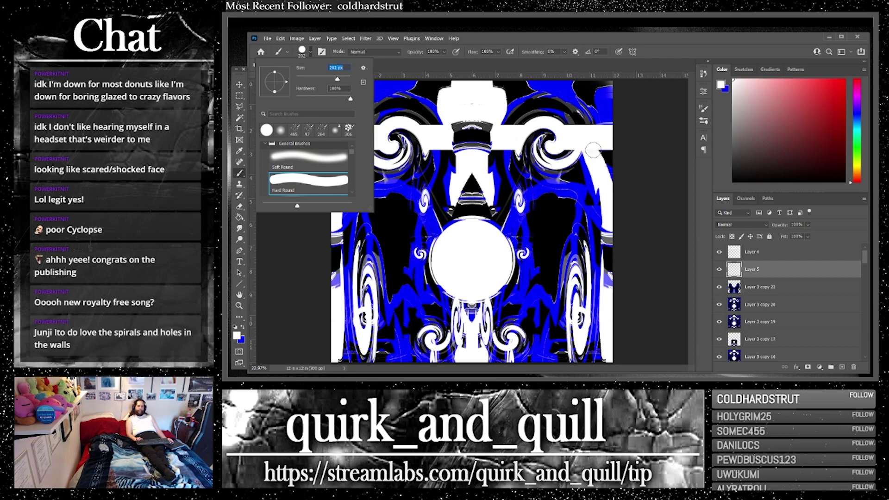
key(Return)
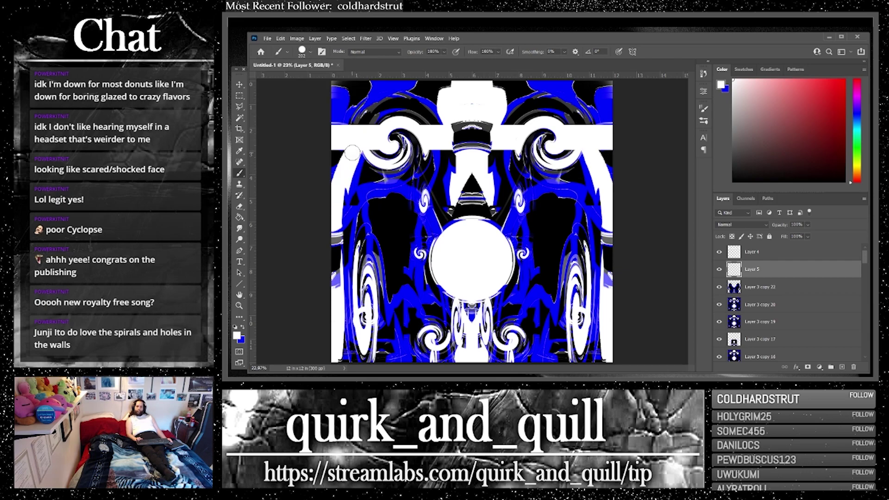
Step: Select Layer 4, Layer 5, Layer 3 copy 22 and Layer 3 copy 20 and duplicate them
click(791, 259)
shift+click(824, 306)
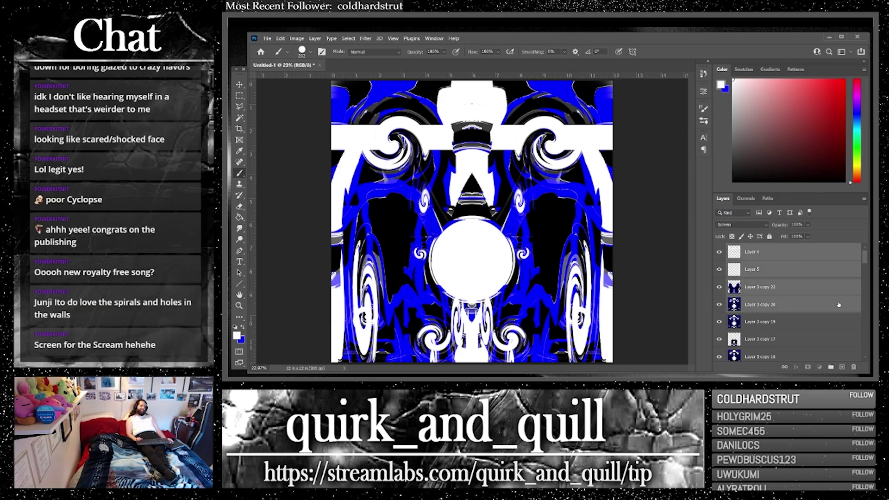
drag(838, 305, 842, 367)
Step: Merge the four copies into one Layer 4 copy and duplicate it
right_click(770, 305)
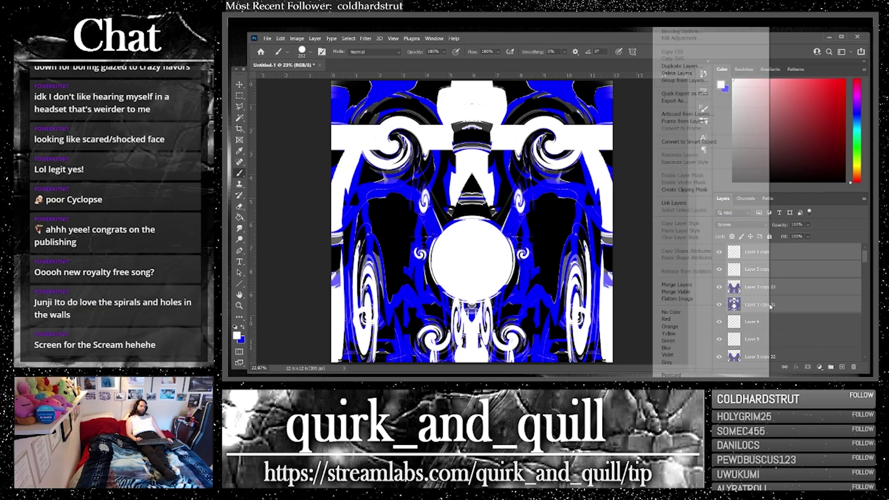
click(759, 285)
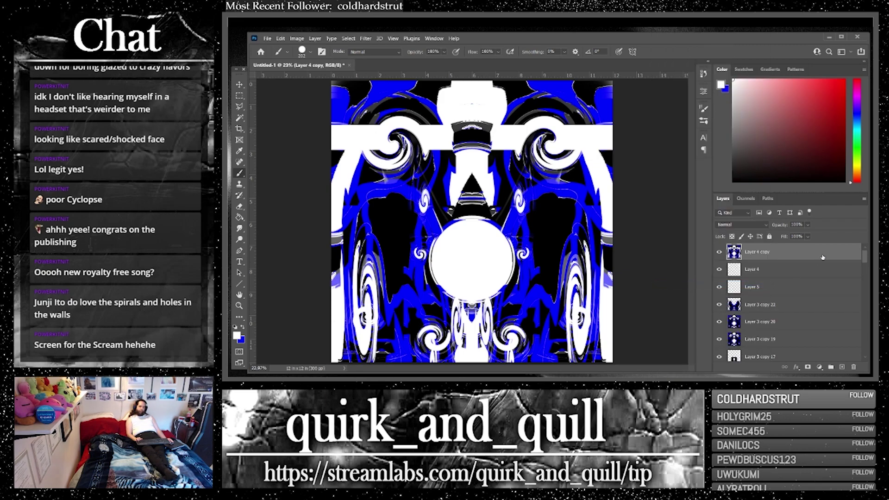
drag(823, 257, 842, 366)
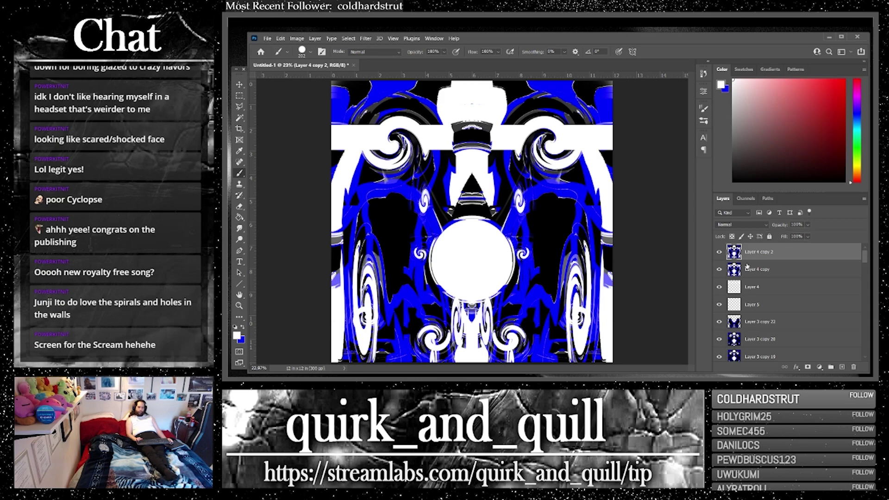
Step: Hide Layer 4 copy 2, compare Layer 4's white bar on and off, then adjust Layer 4's opacity
click(720, 253)
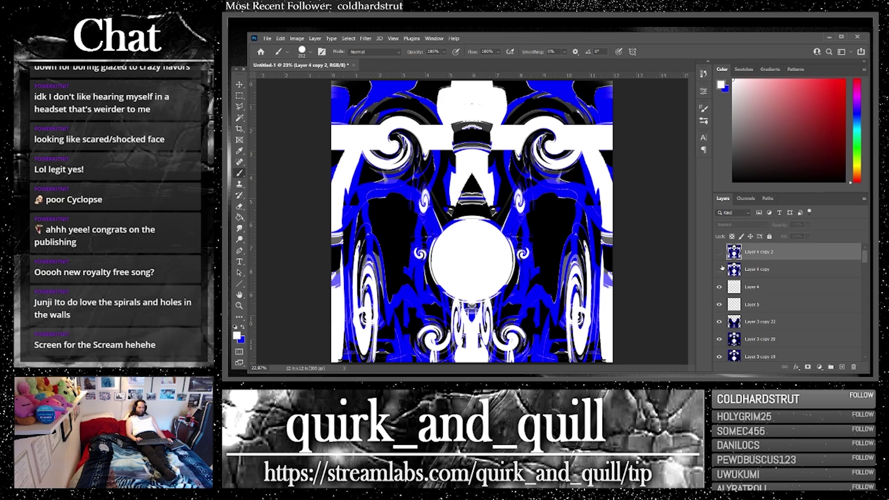
click(721, 296)
click(721, 297)
click(721, 296)
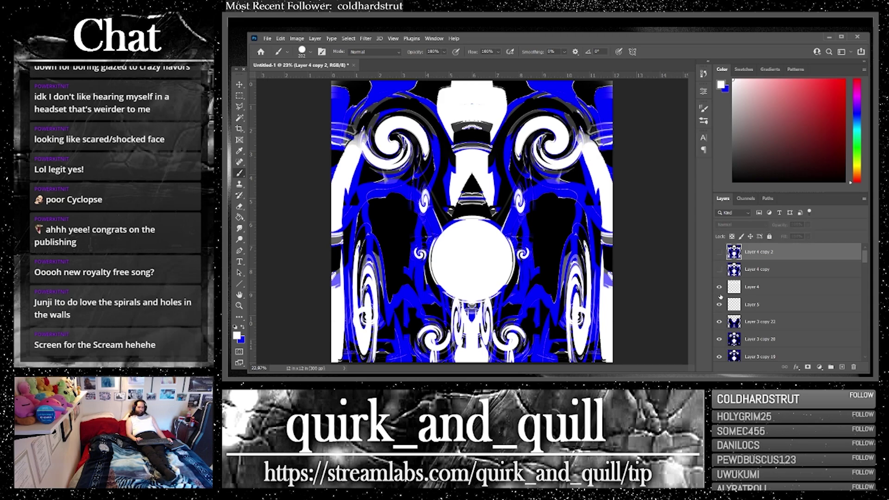
click(720, 296)
click(719, 287)
click(720, 296)
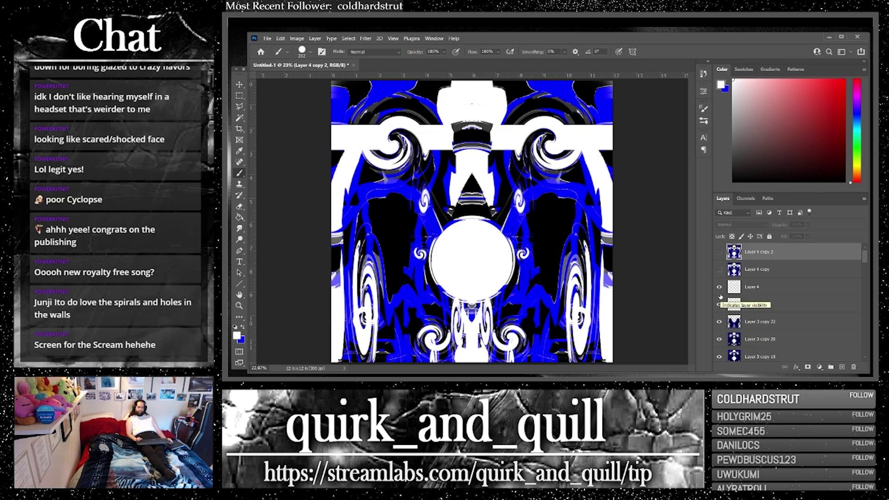
click(721, 296)
click(720, 296)
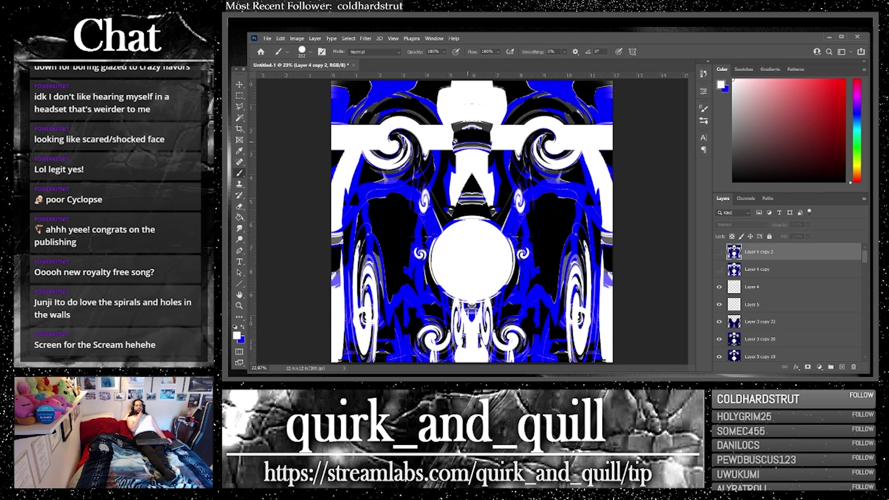
click(719, 290)
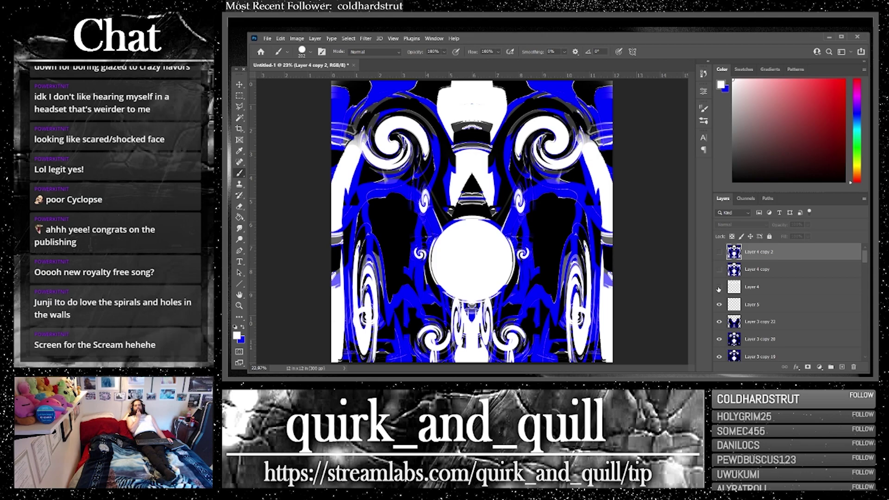
click(719, 288)
click(719, 288)
click(719, 289)
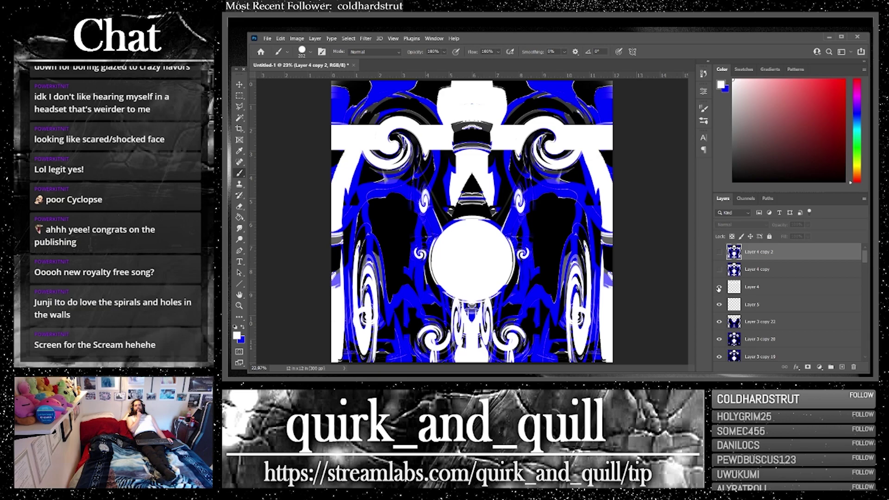
click(756, 289)
click(808, 226)
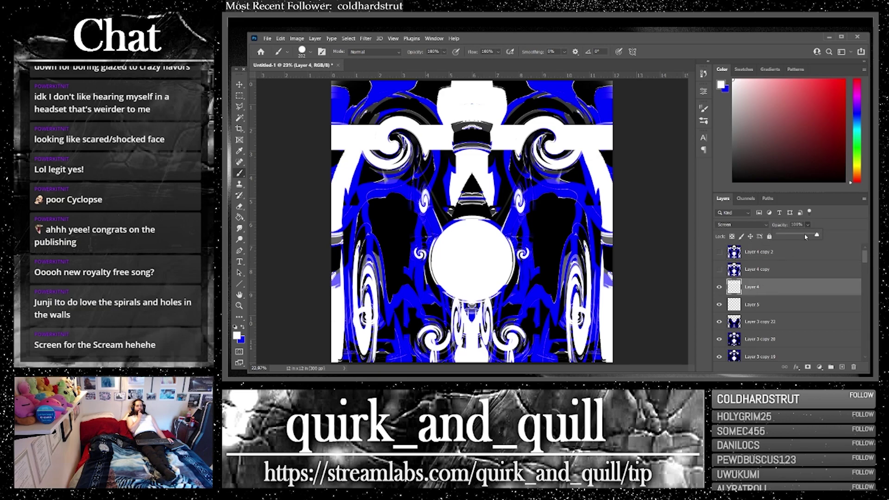
Step: Switch to the Eraser and set its size to 193 px
click(239, 207)
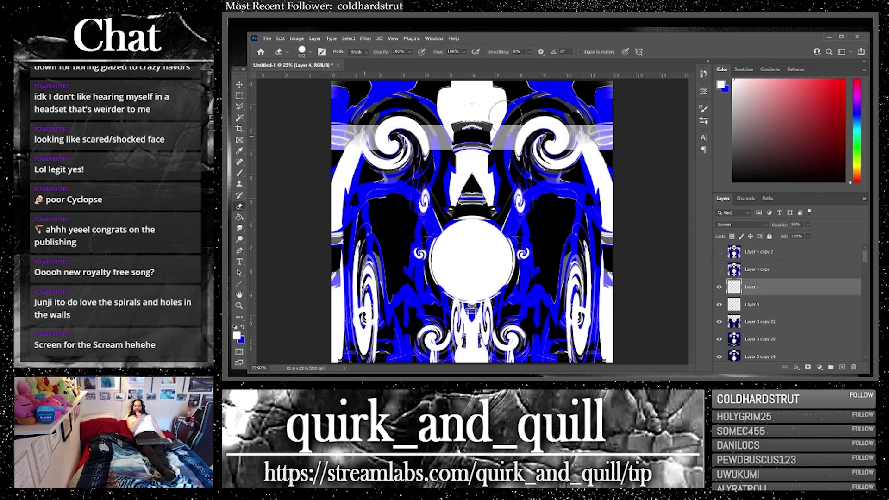
click(312, 52)
drag(335, 80, 337, 80)
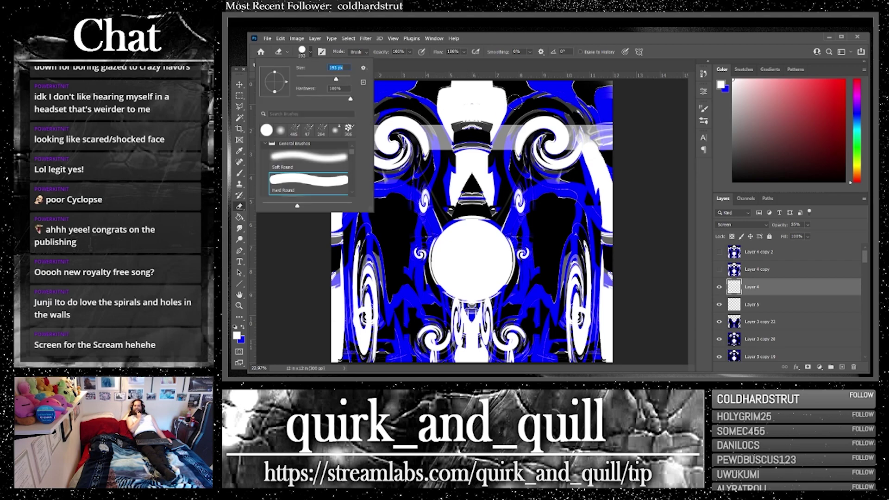
click(496, 116)
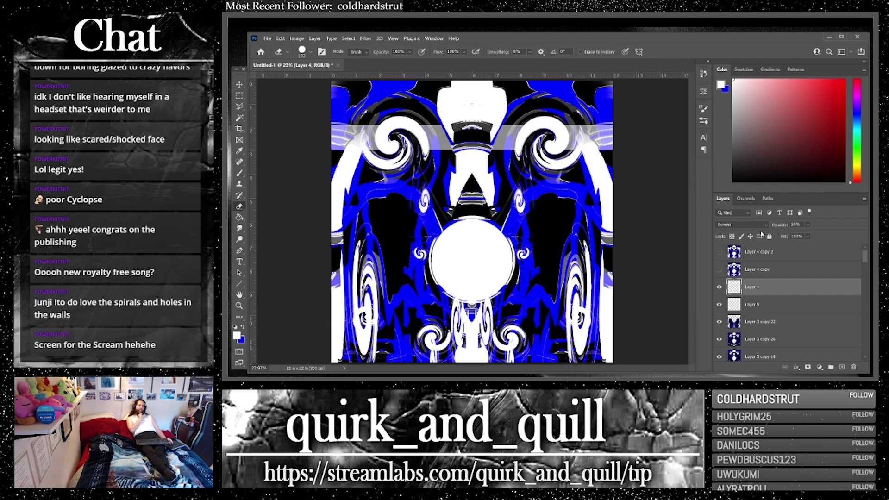
Step: Raise Layer 4's opacity to 100% and hide it
click(808, 225)
drag(815, 235, 857, 243)
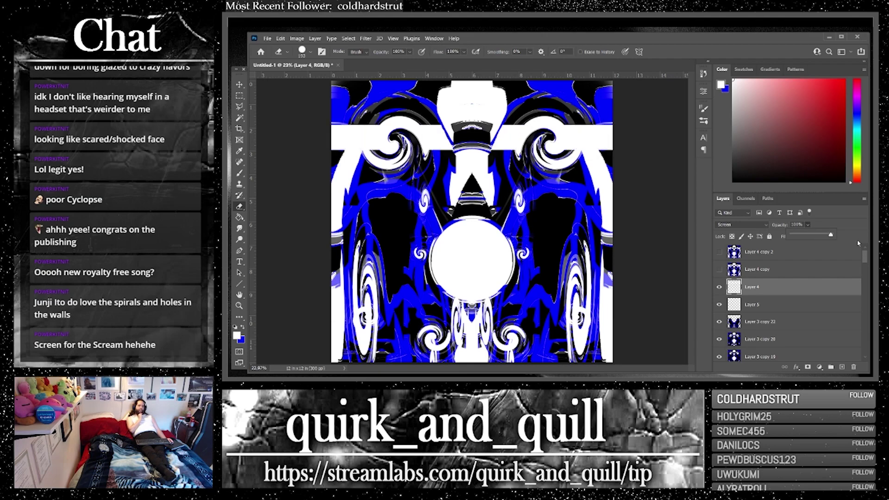
click(719, 287)
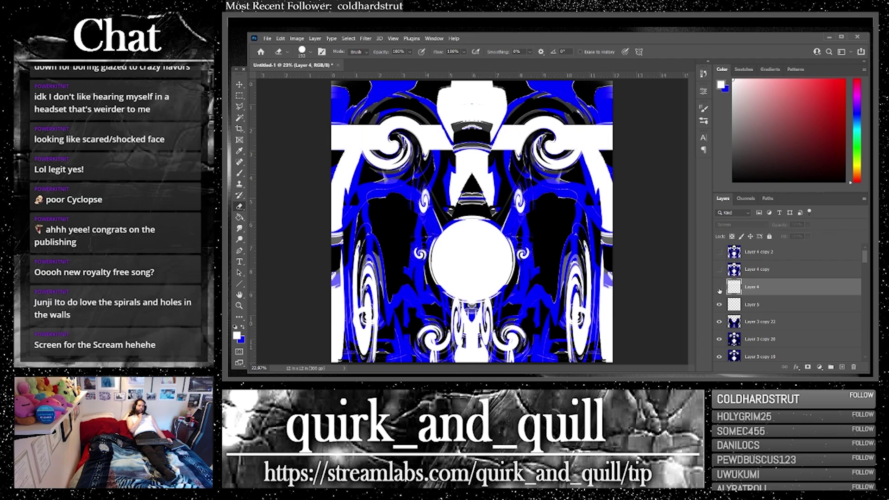
Step: Show Layer 4 copy 2 and duplicate it twice, creating Layer 4 copy 3 and copy 4
click(719, 252)
click(787, 258)
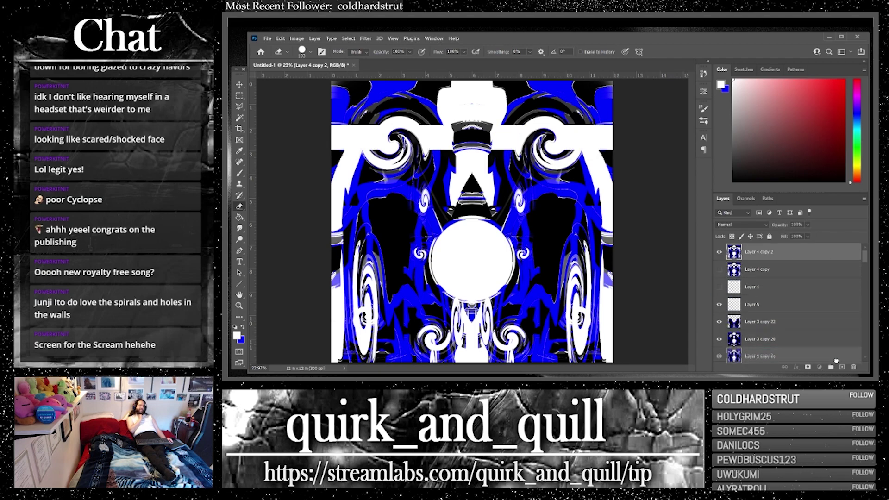
drag(836, 361, 842, 366)
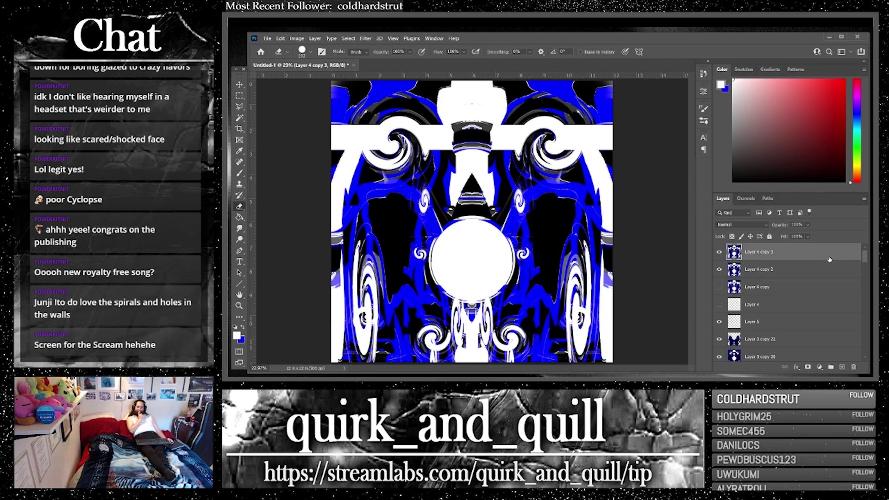
key(ctrl+j)
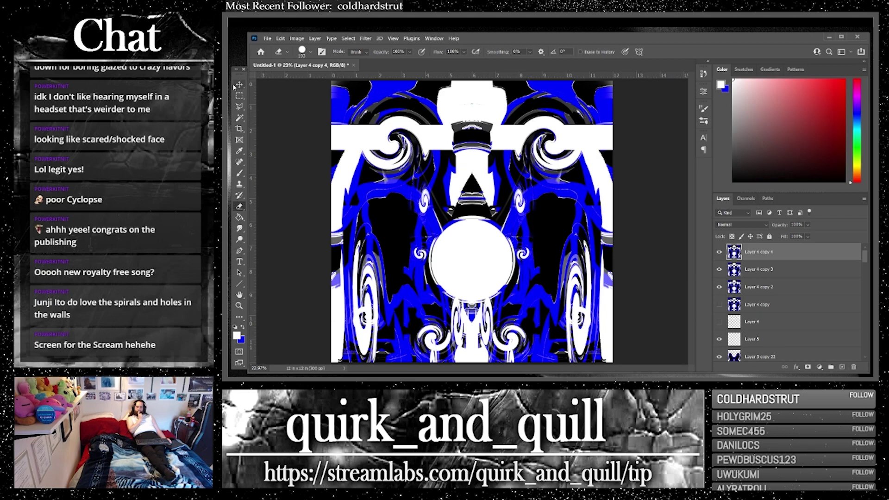
Step: Quick-select the top white shape down through the neck and copy it to Layer 6
right_click(239, 120)
click(262, 126)
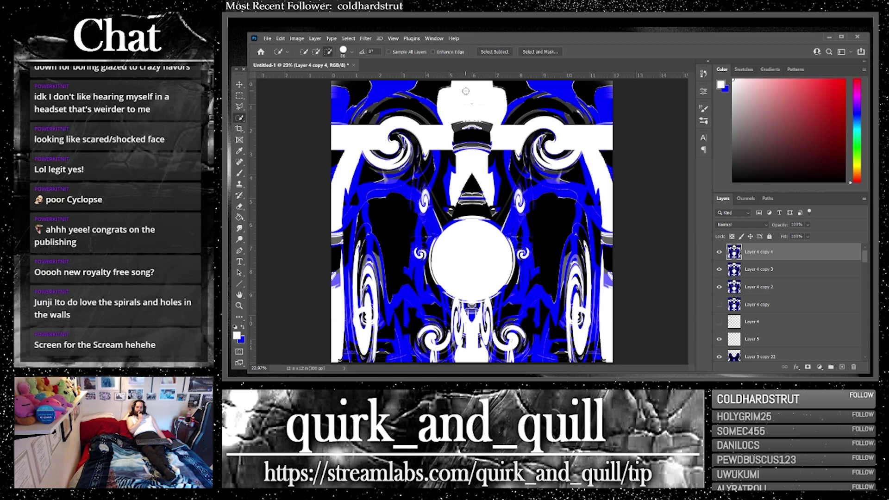
mouse_move(466, 91)
mouse_down()
mouse_move(451, 105)
mouse_move(464, 151)
mouse_move(487, 138)
mouse_move(466, 119)
mouse_move(471, 170)
mouse_move(473, 206)
mouse_up()
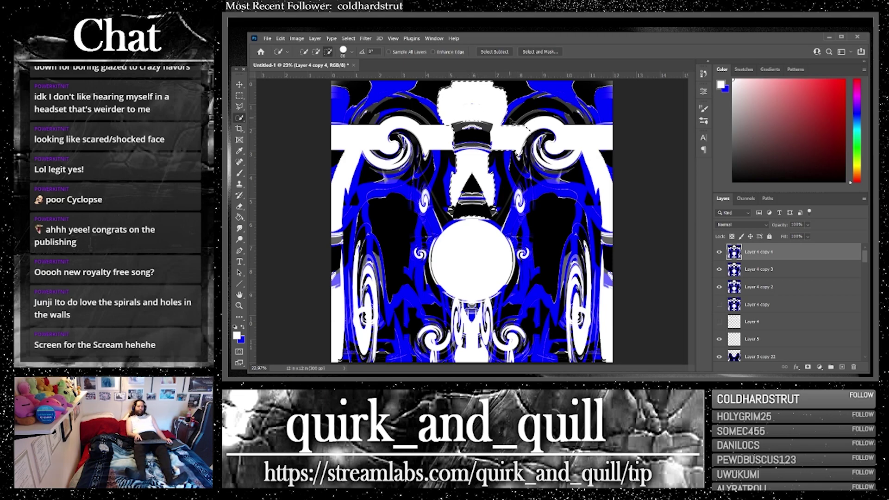
key(ctrl+j)
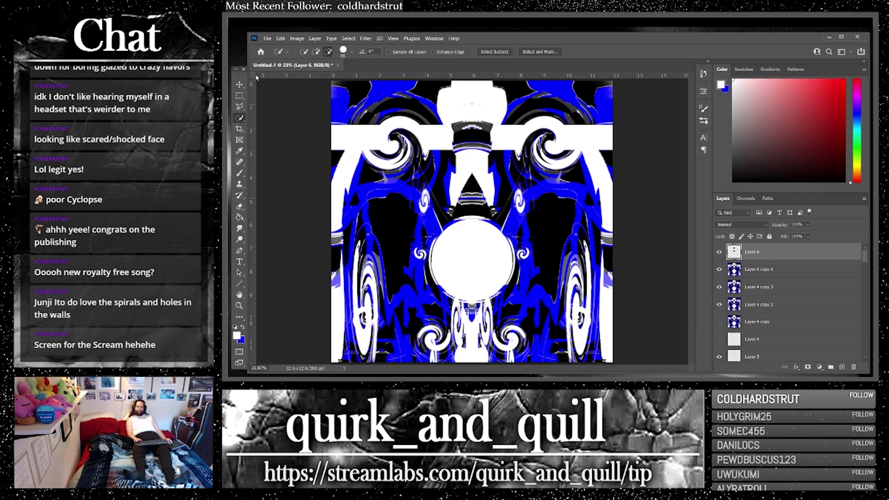
Step: Flip Layer 6 vertically, move it down the canvas and scale it to 38.71%
click(239, 85)
click(282, 40)
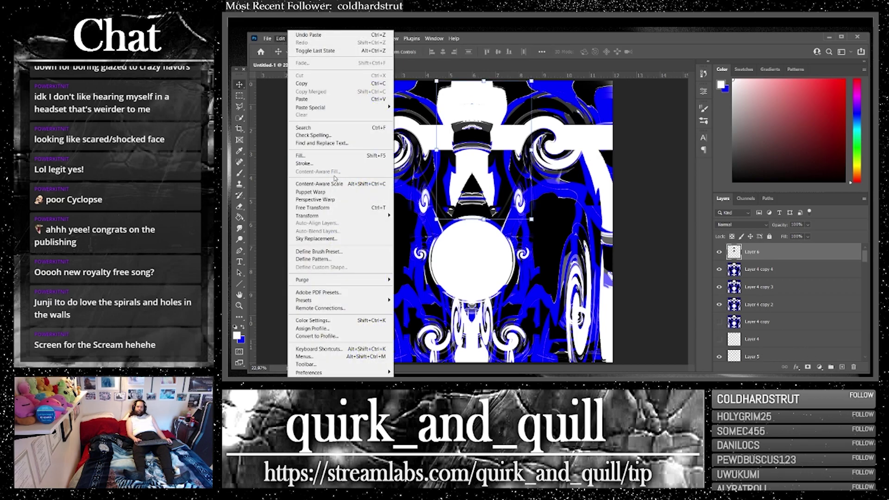
mouse_move(345, 216)
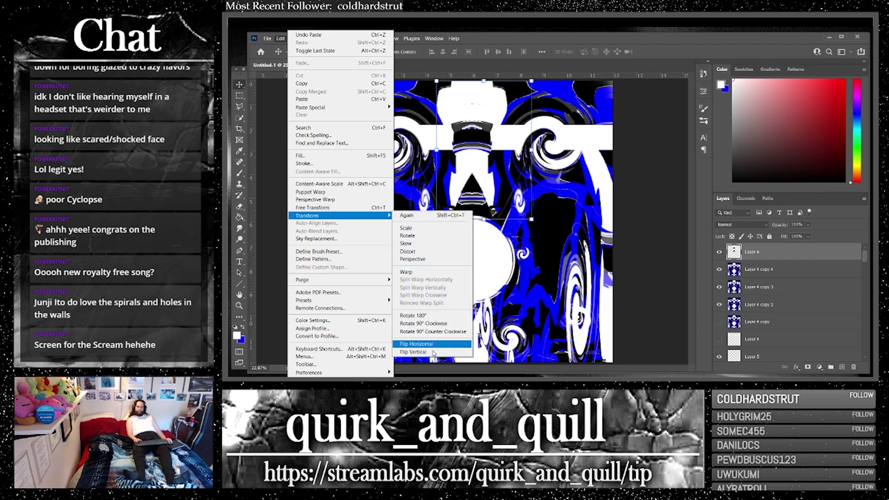
click(413, 352)
drag(464, 132, 469, 276)
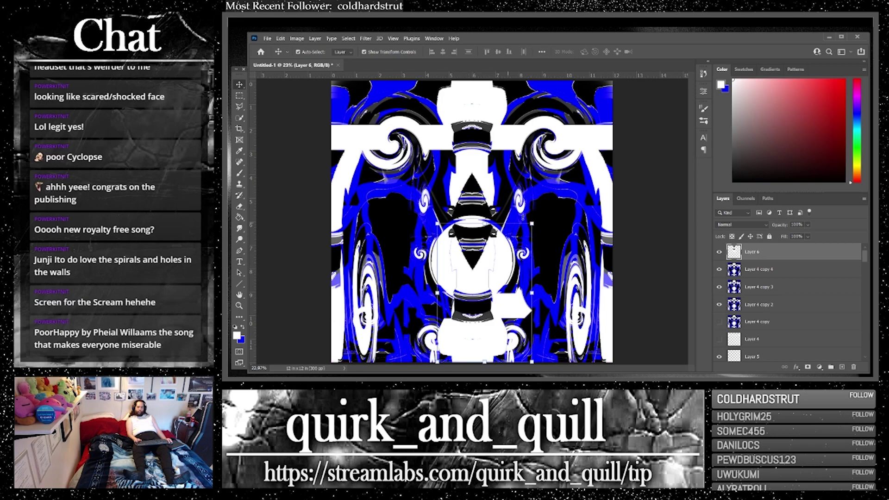
drag(531, 223, 472, 316)
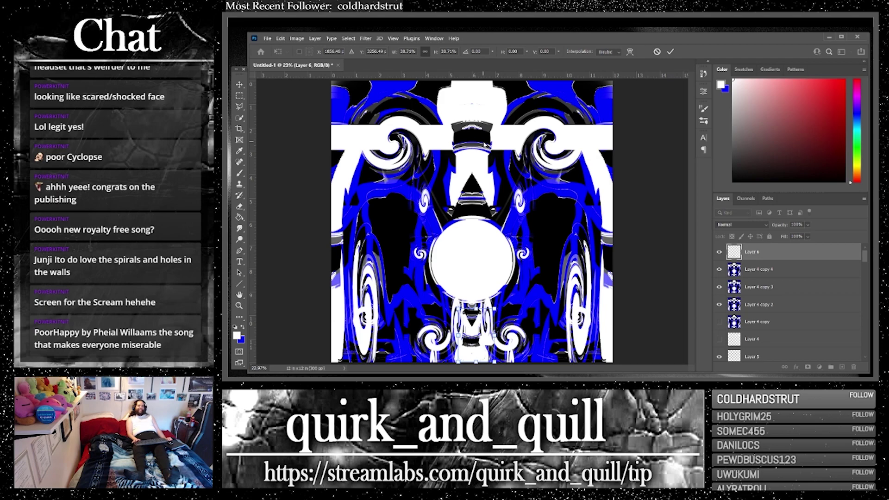
Step: At 33.3% zoom, shrink the flipped piece slightly, nudge it left and commit the transform
click(393, 38)
click(409, 99)
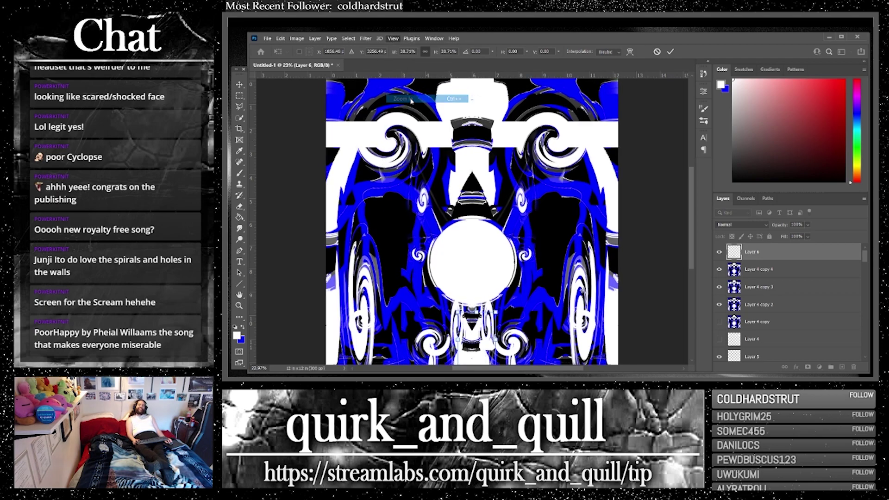
click(393, 38)
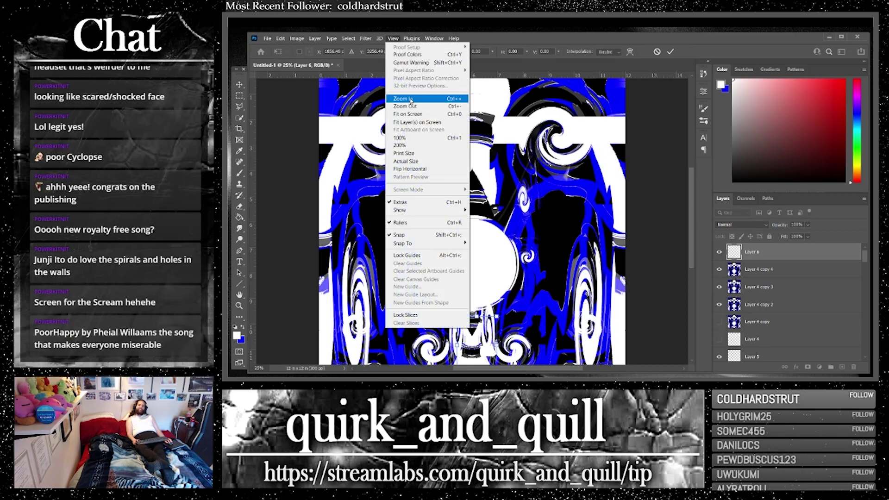
click(403, 99)
scroll(459, 173, down, 3)
scroll(459, 174, down, 2)
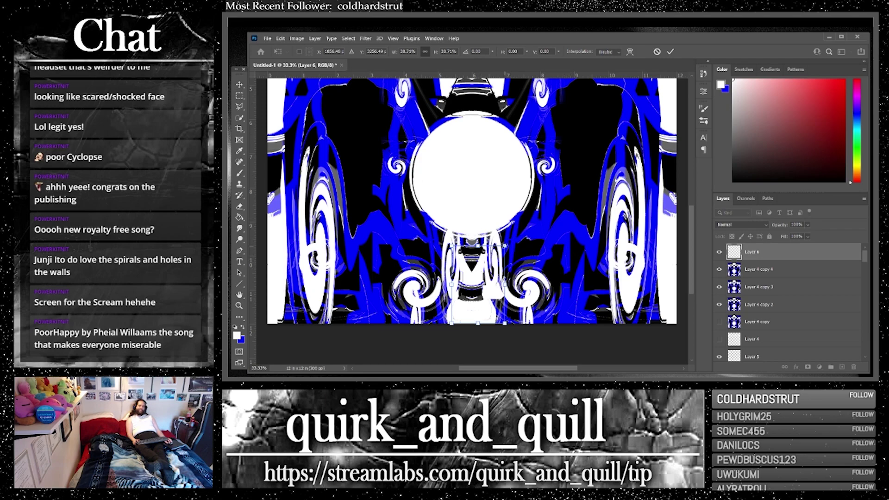
drag(505, 239, 478, 248)
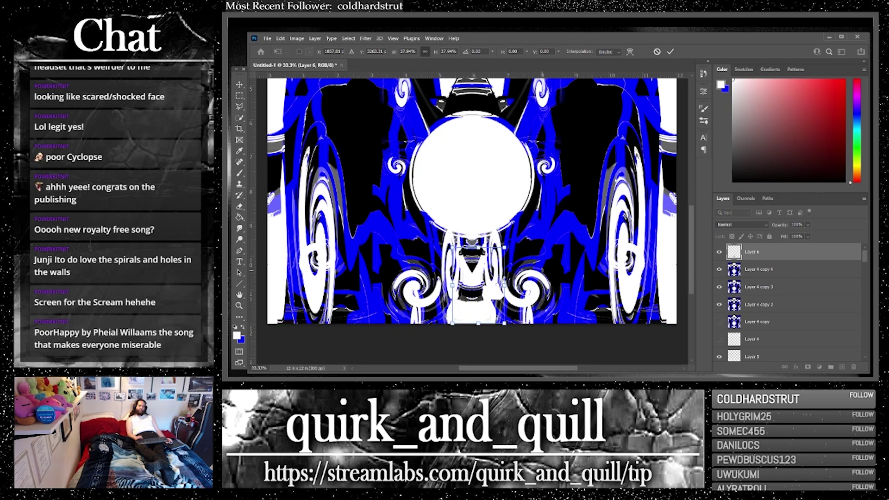
key(Left)
key(Left)
key(Left)
key(Right)
key(Right)
key(Right)
key(Left)
key(Left)
key(Left)
key(Left)
key(Left)
key(Left)
key(Left)
click(239, 206)
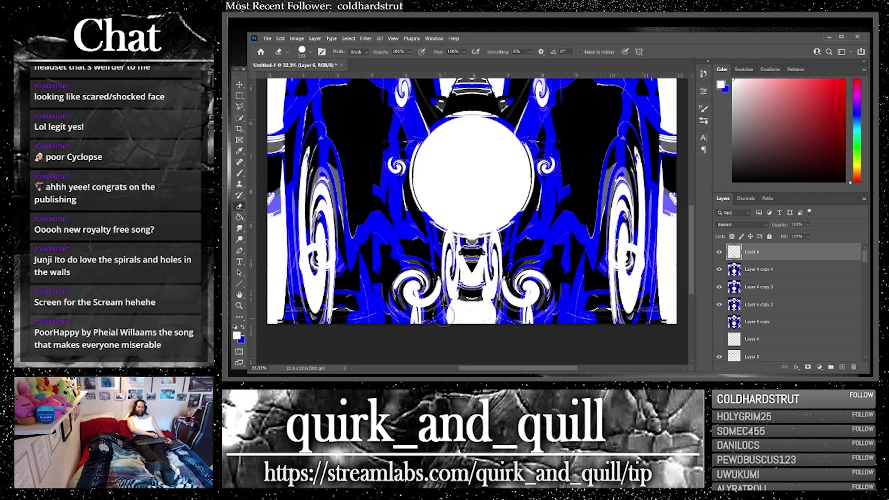
Step: Select the brush and fit the whole canvas in the window
click(239, 174)
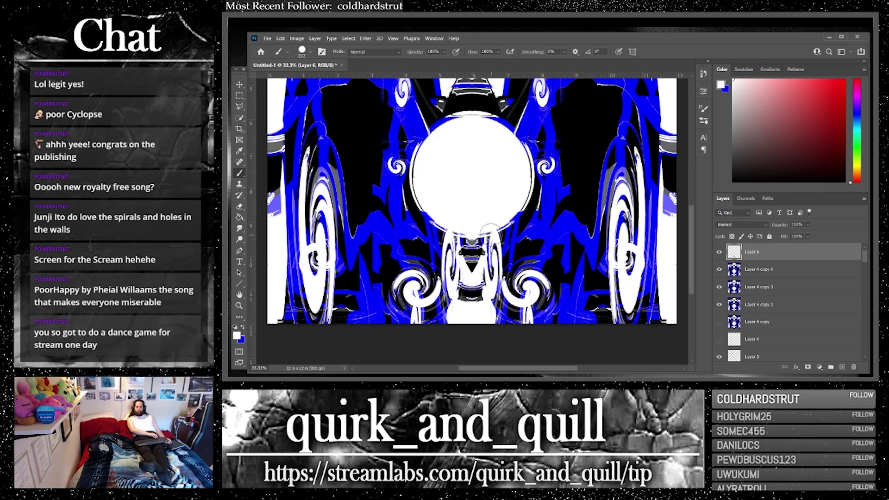
click(393, 39)
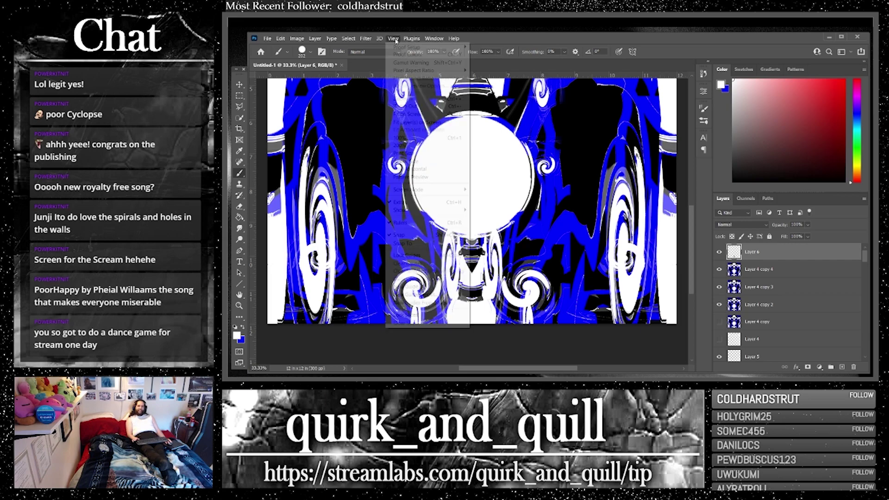
click(409, 114)
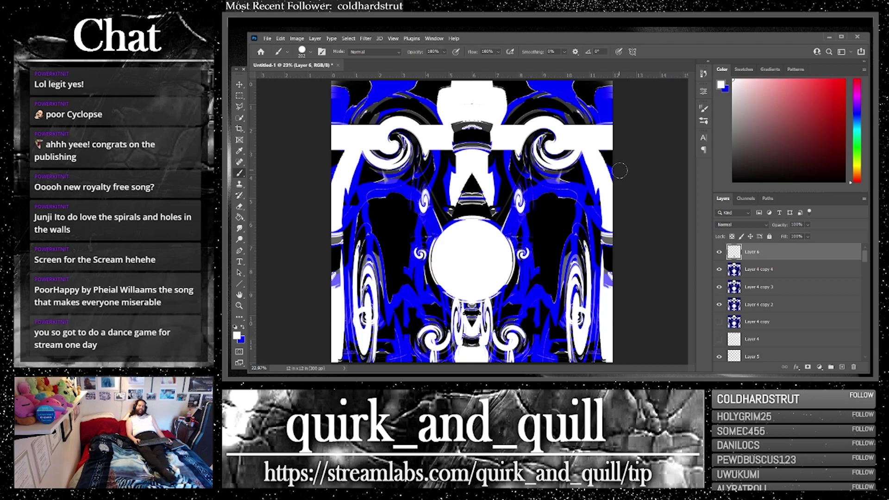
Step: Duplicate Layer 6 and Layer 4 copy 4 and merge the copies into one layer
shift+click(765, 274)
drag(831, 269, 842, 367)
right_click(759, 273)
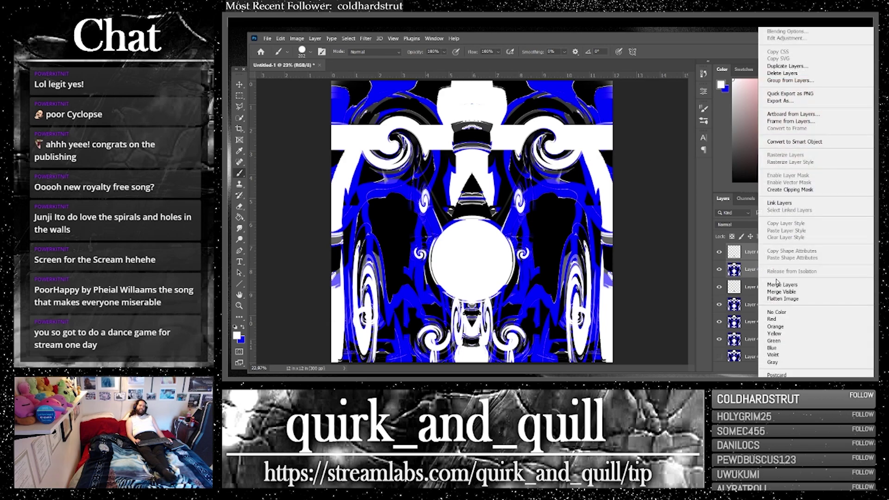
click(783, 284)
Step: Reposition the merged copy and duplicate it as a new top layer
drag(826, 256, 842, 366)
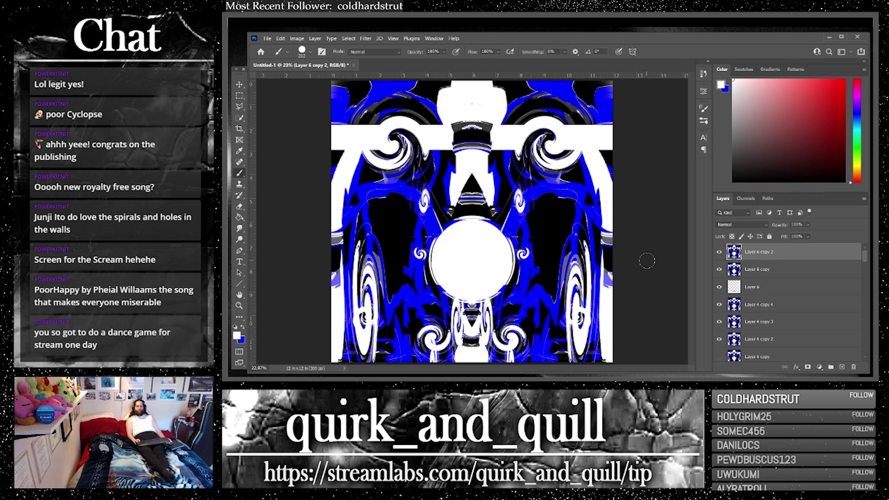
drag(841, 261, 842, 367)
click(366, 38)
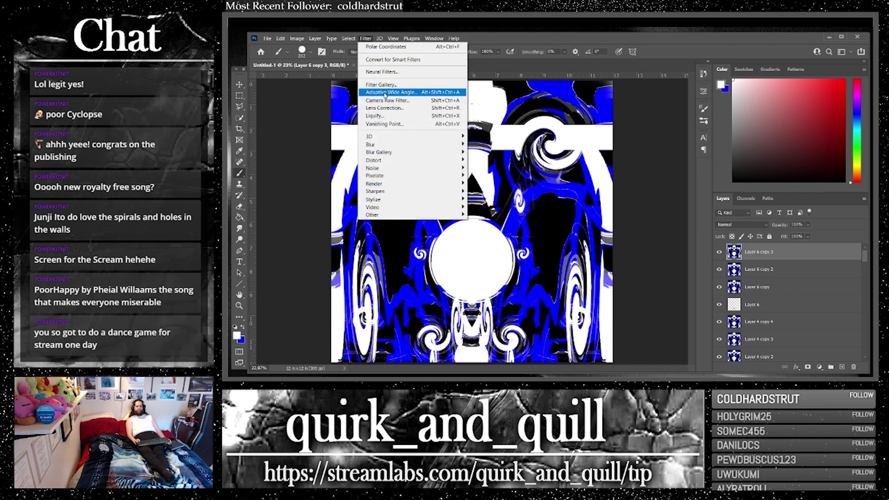
Step: Apply Filter Gallery's Stylize > Glowing Edges to the top copy, previewed at Fit in View
click(383, 86)
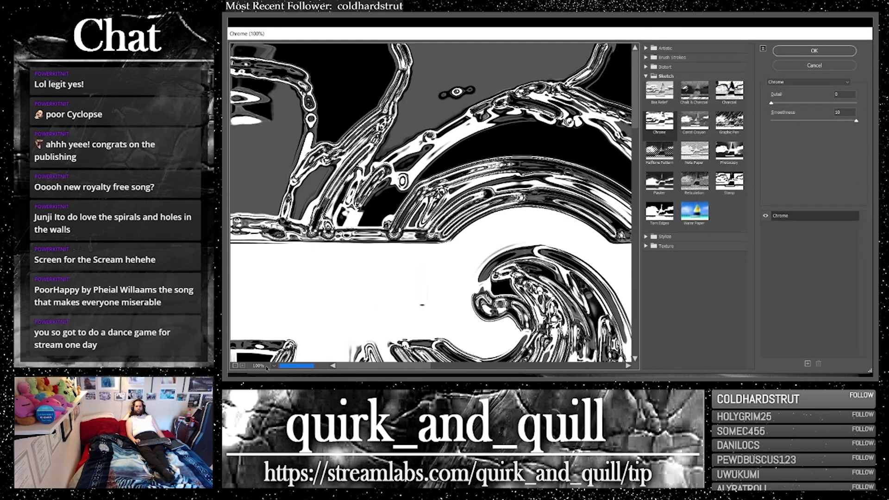
click(267, 366)
click(253, 352)
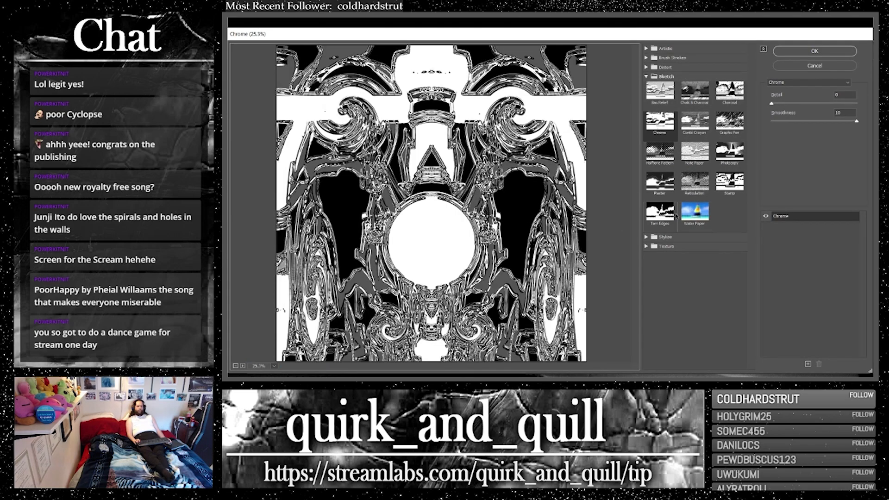
click(646, 236)
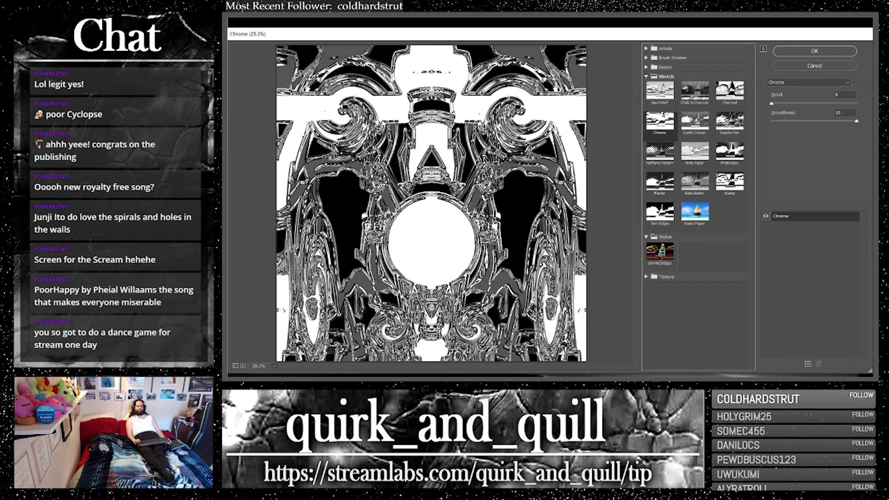
click(660, 254)
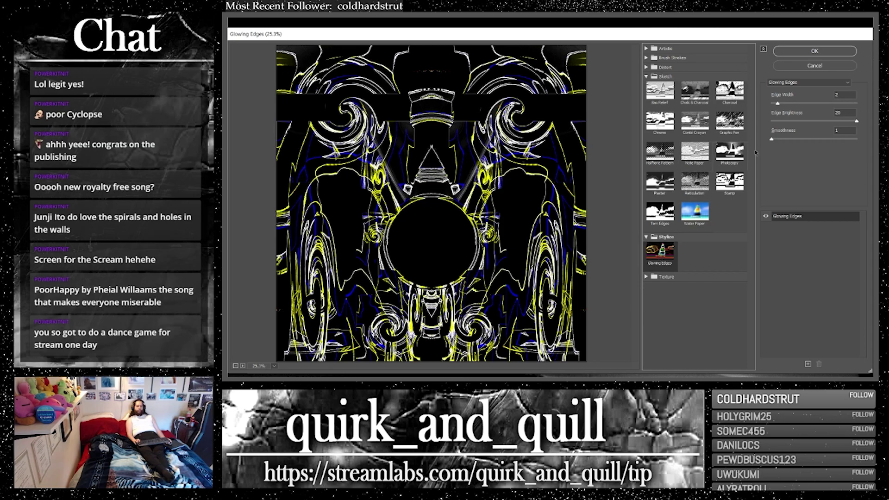
click(814, 51)
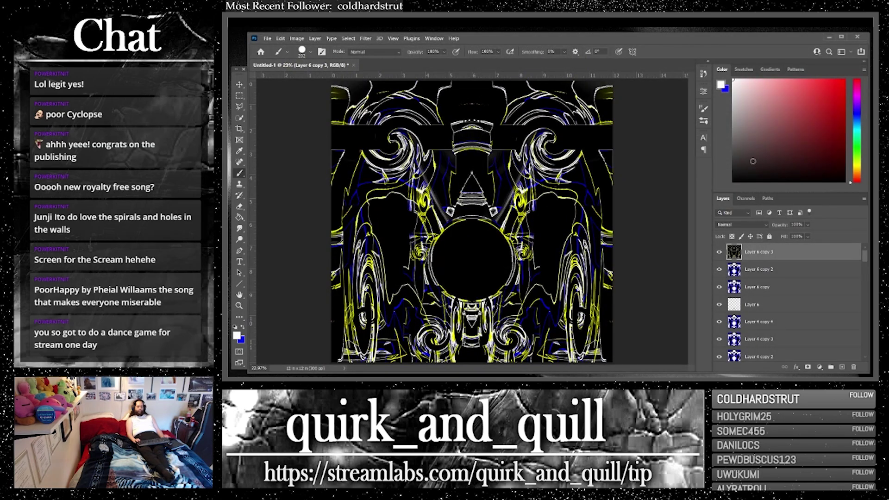
Step: Invert the glowing-edges layer and try other blend modes, leaving it at Normal
key(ctrl+i)
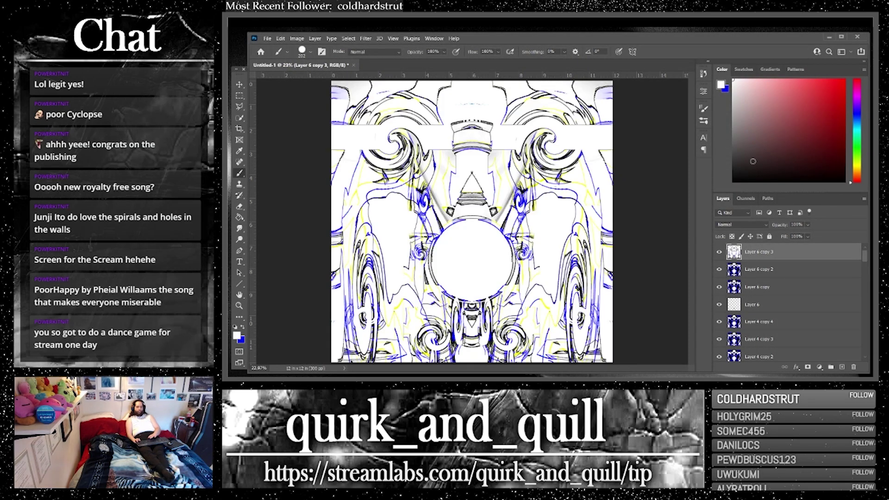
click(745, 225)
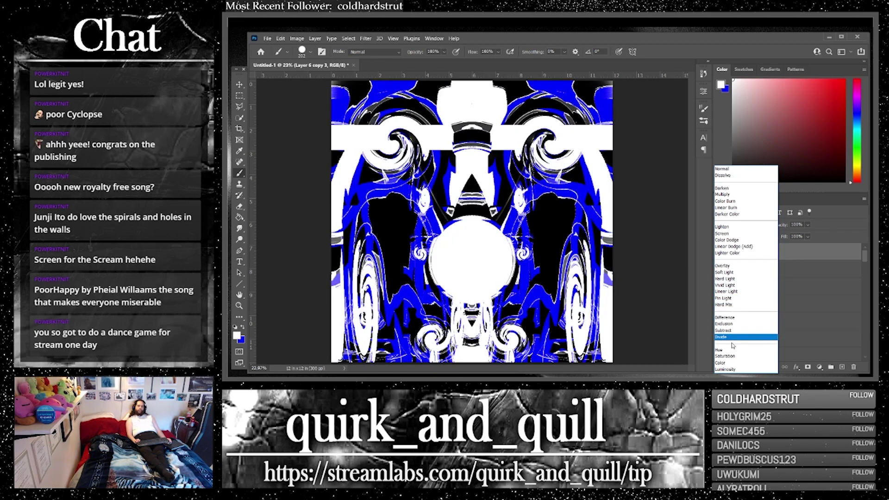
click(728, 169)
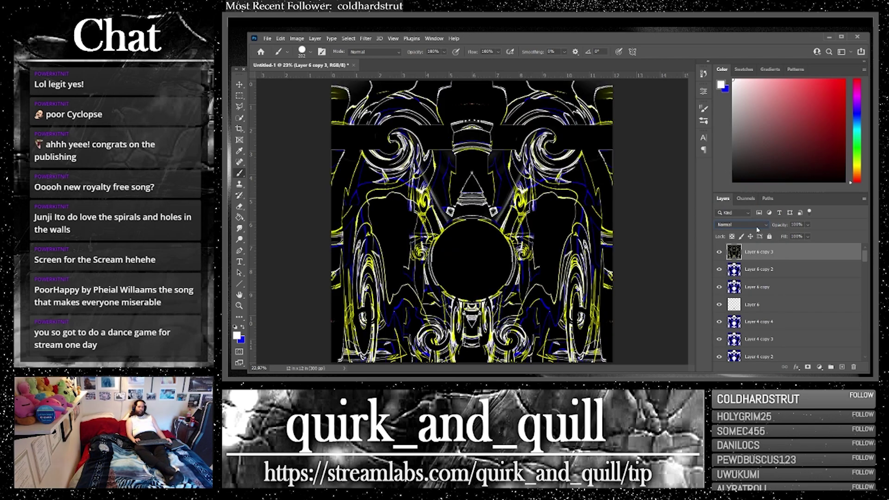
click(740, 224)
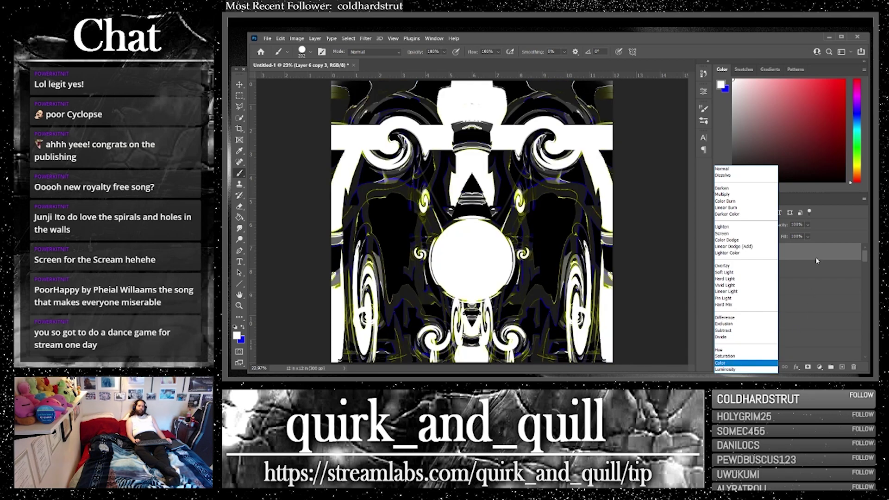
click(815, 257)
Step: Delete Layer 6 copy 3, confirming with Yes
click(854, 367)
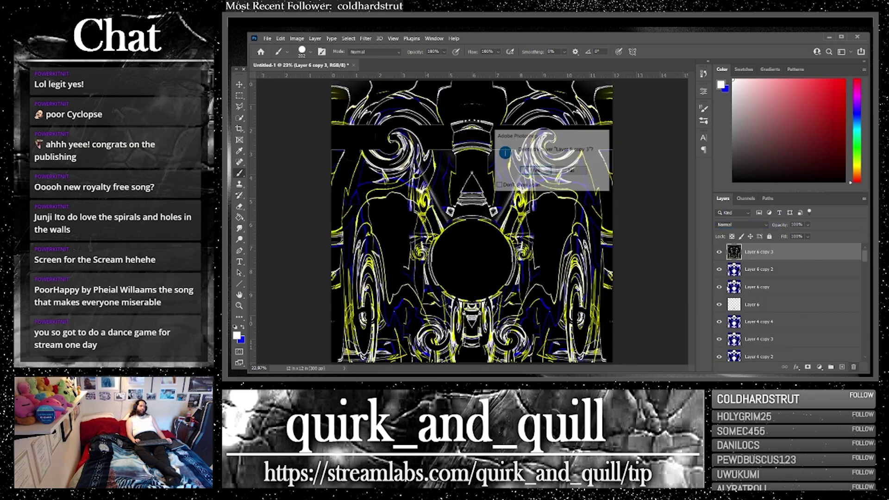
click(531, 171)
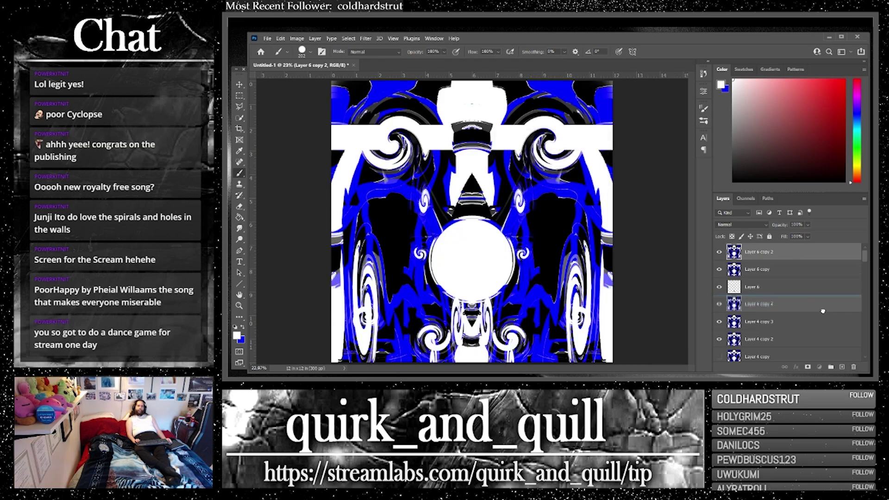
click(366, 38)
Step: Apply the Filter Gallery's Sketch > Chrome effect to Layer 6 copy 3, with Detail about 5 and Smoothness 10
click(394, 85)
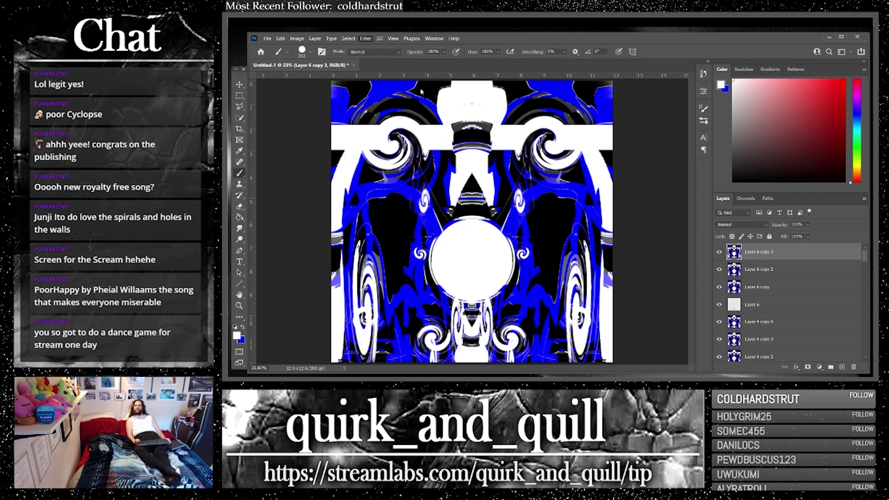
click(272, 365)
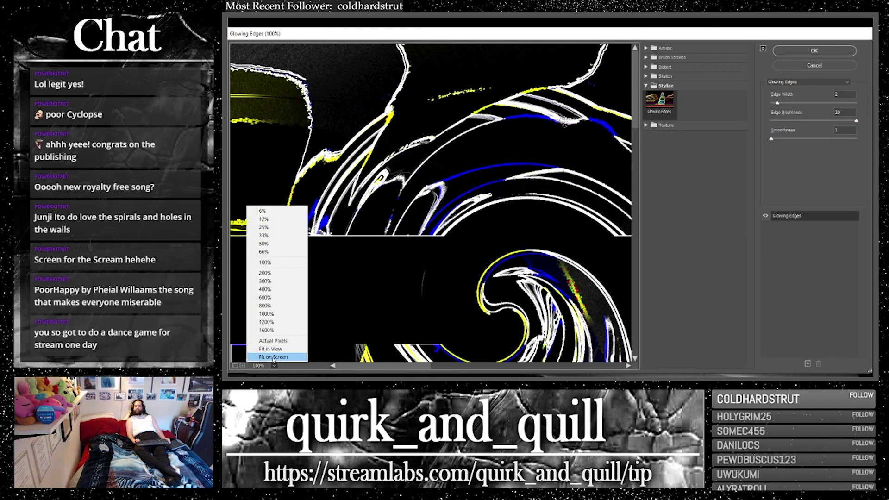
click(274, 357)
click(646, 76)
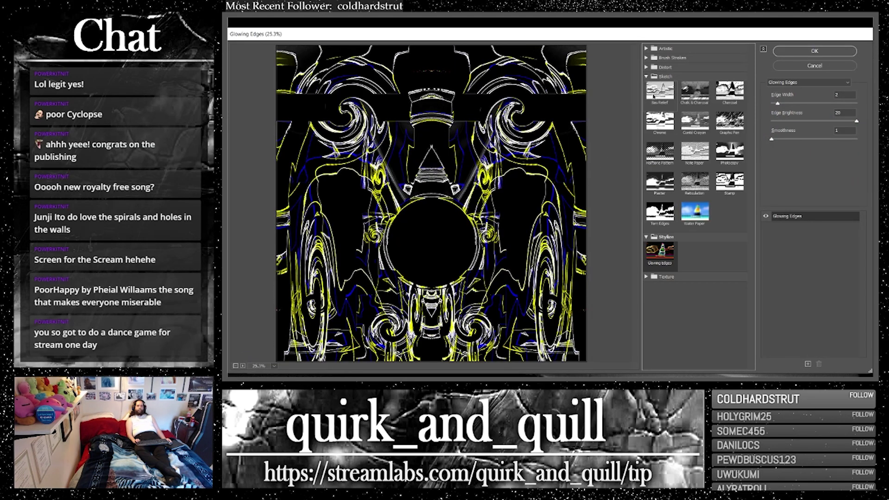
click(660, 121)
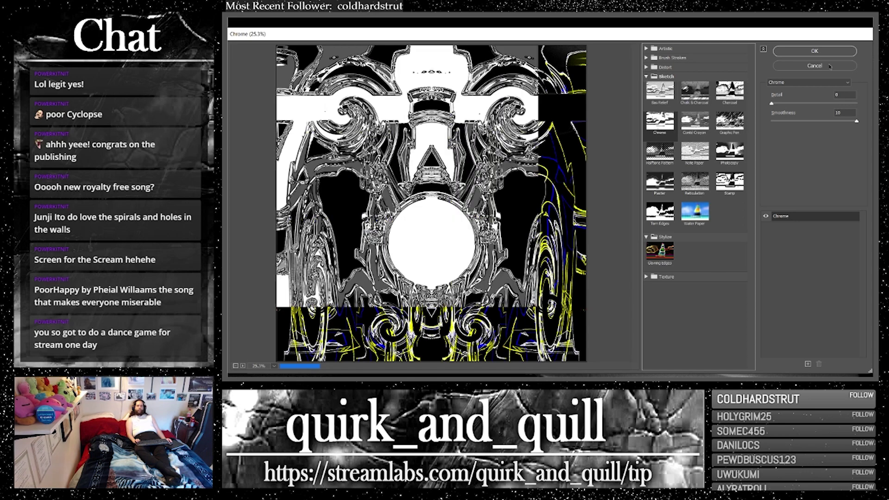
drag(771, 103, 817, 102)
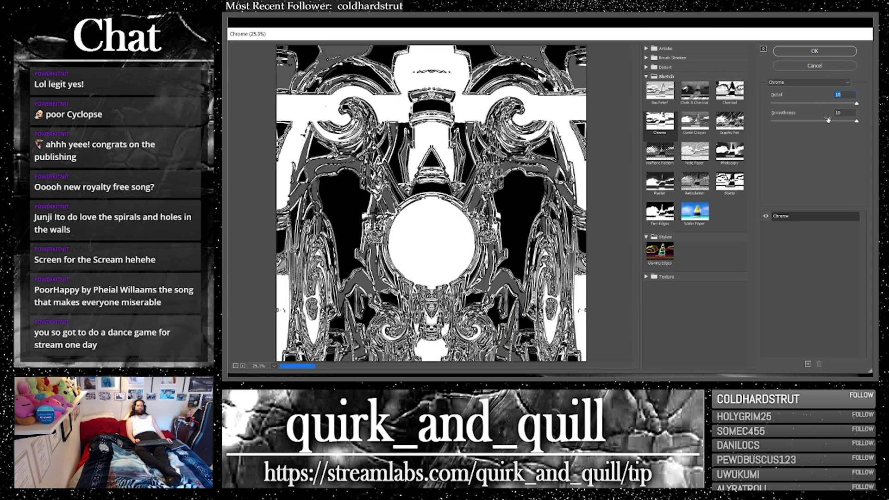
click(772, 122)
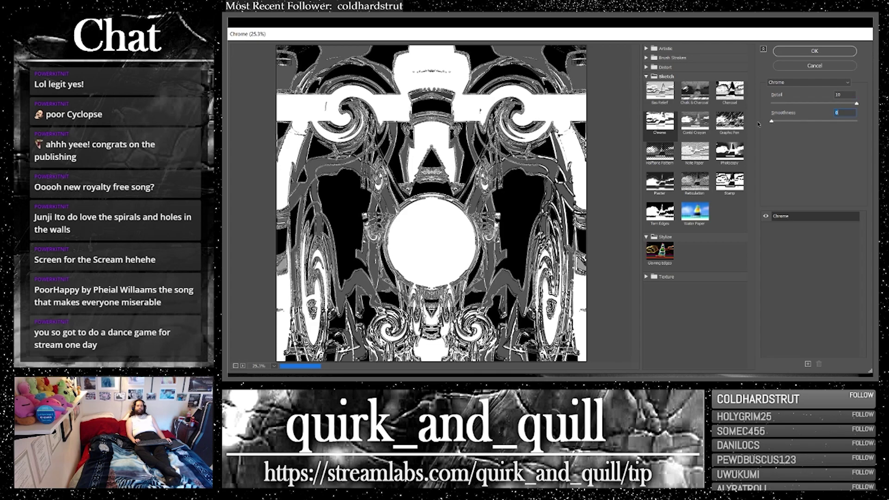
text(10)
click(803, 102)
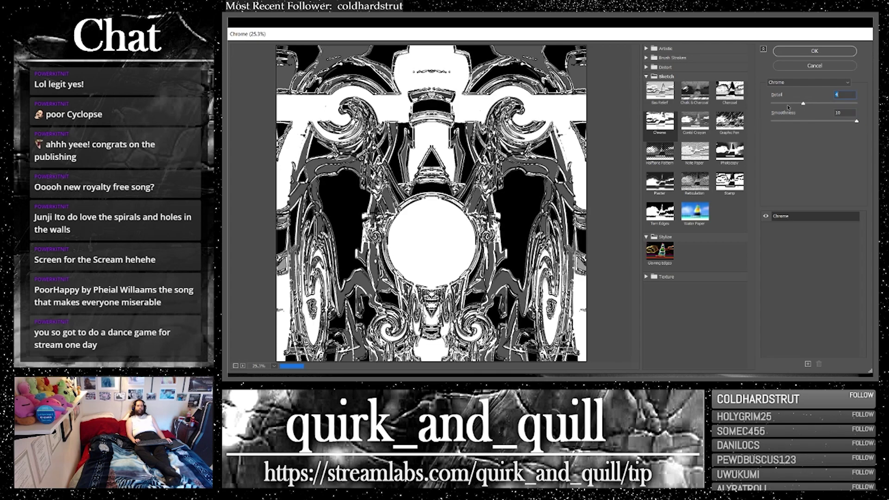
click(801, 55)
click(727, 225)
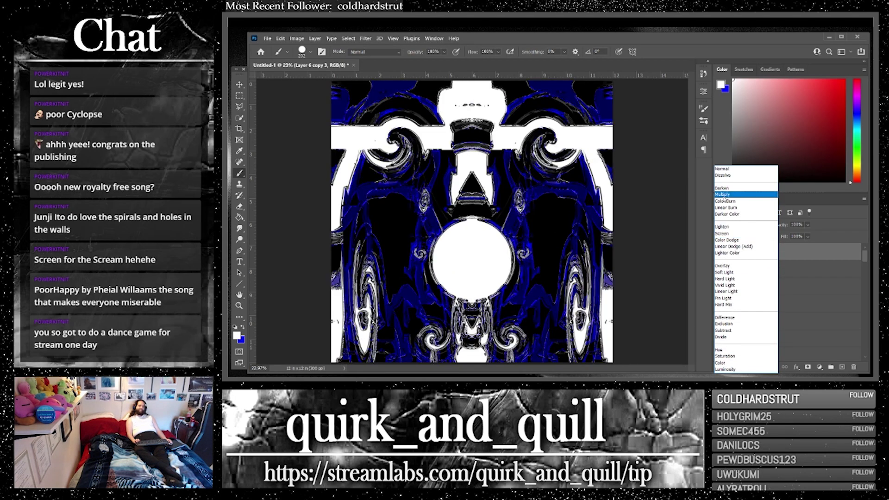
Step: Keep Layer 6 copy 3 on Normal blend mode and undo the Chrome filter
click(722, 169)
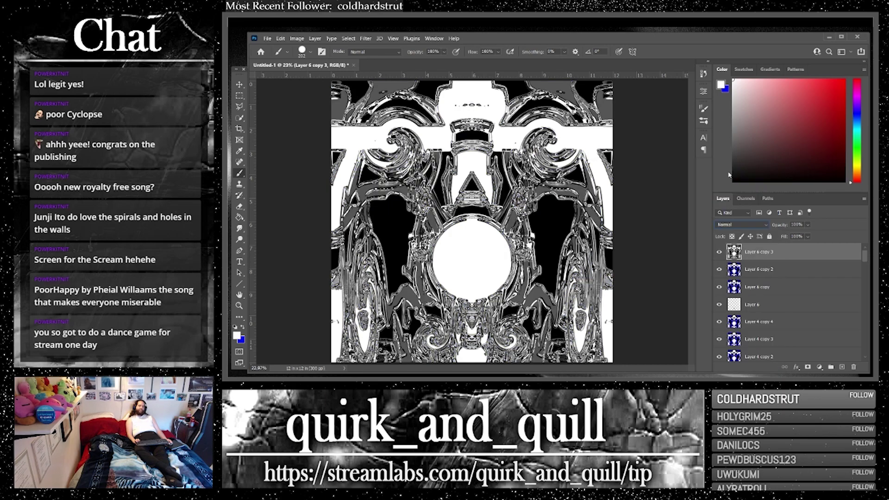
key(ctrl+z)
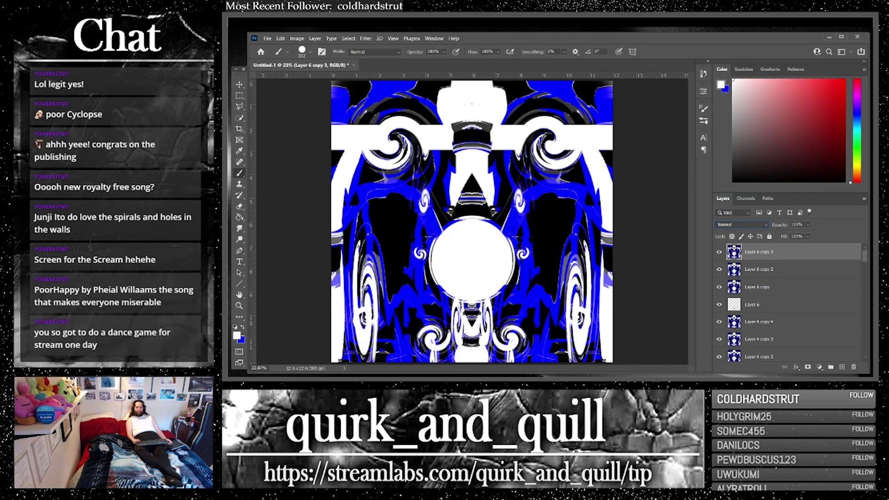
click(365, 38)
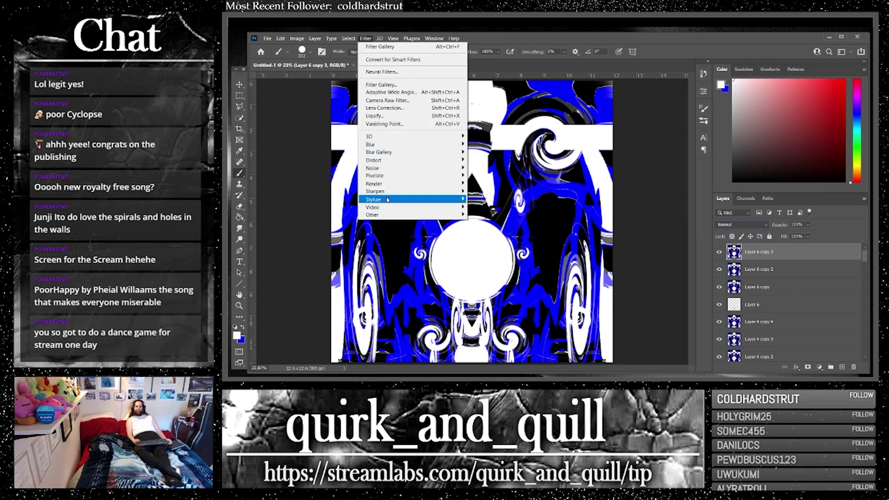
Step: Apply the Emboss filter to Layer 6 copy 3 with a 90° angle
mouse_move(389, 200)
click(488, 208)
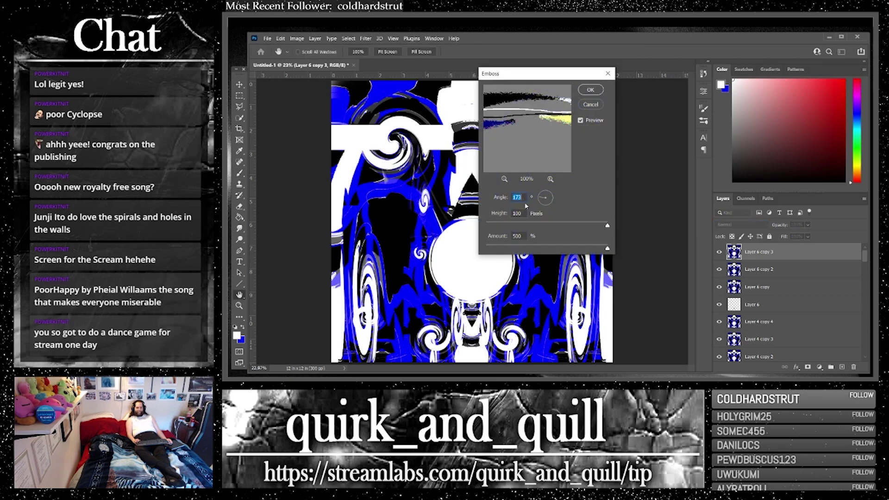
text(0)
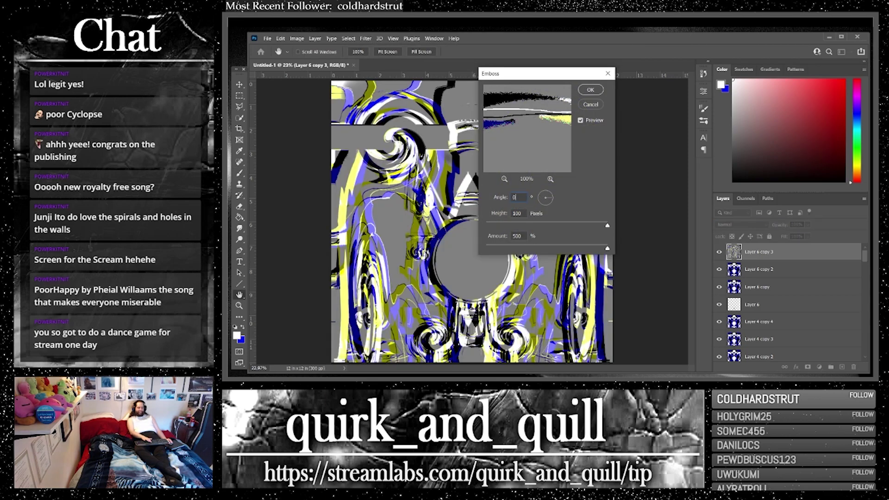
key(BackSpace)
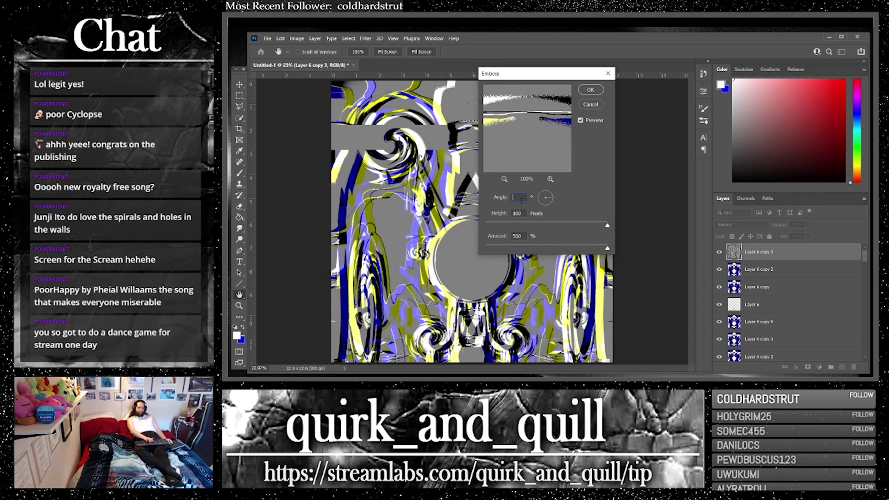
text(90)
key(Return)
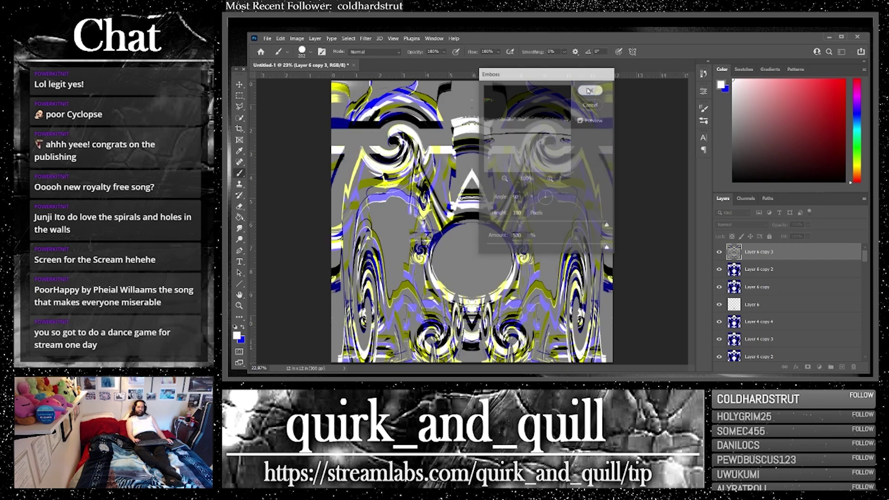
Step: Leave the blend mode at Normal, undo the Emboss, and delete Layer 6 copy 3
click(746, 226)
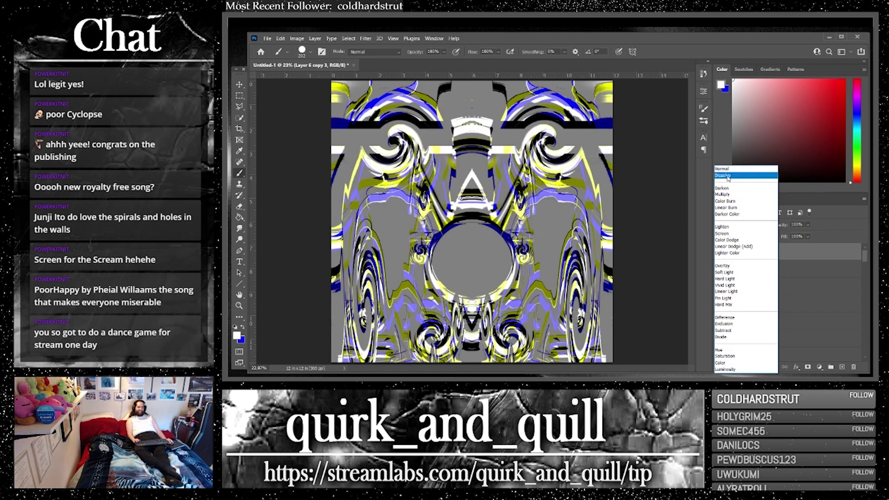
click(727, 169)
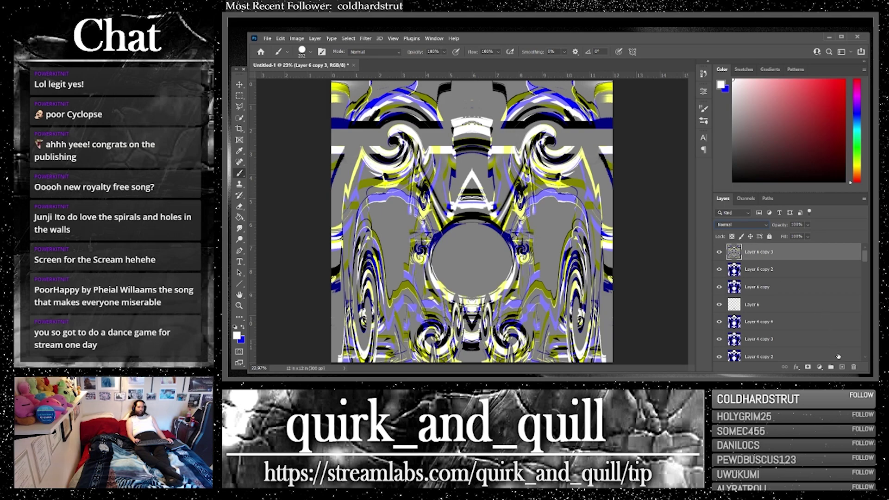
key(ctrl+z)
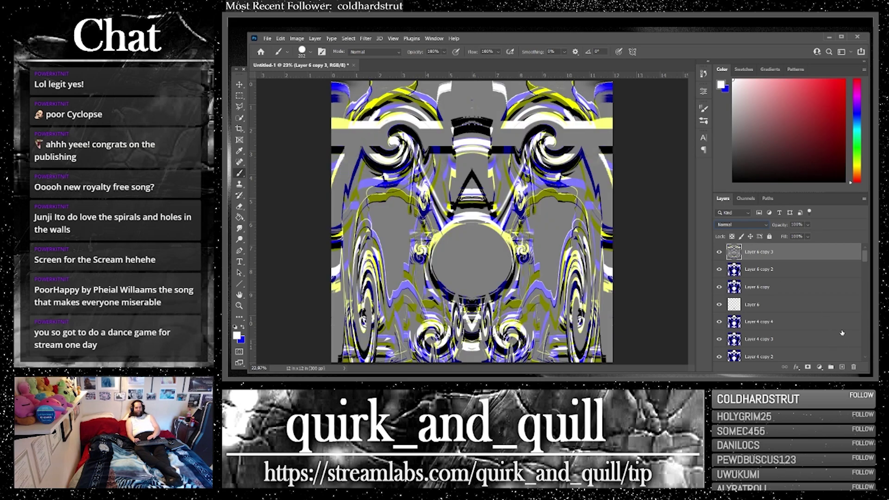
click(854, 368)
click(531, 172)
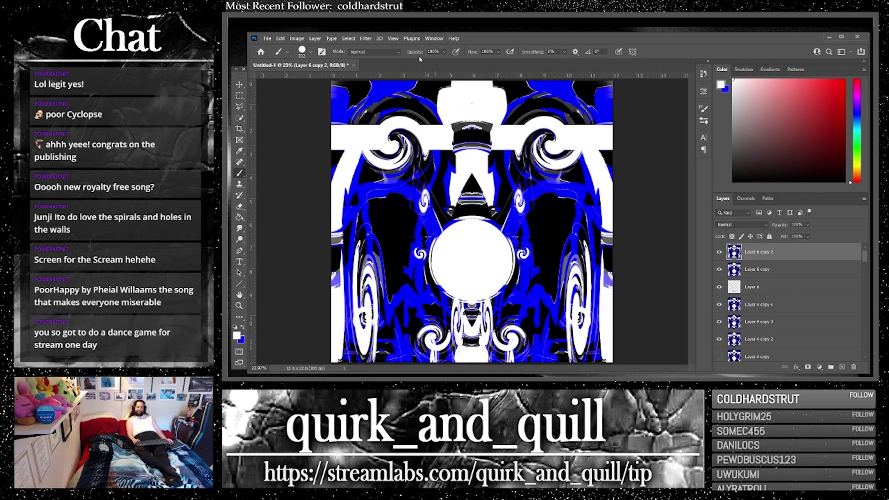
Step: Apply the Oil Paint filter to Layer 6 copy 2 and invert its colours
click(365, 38)
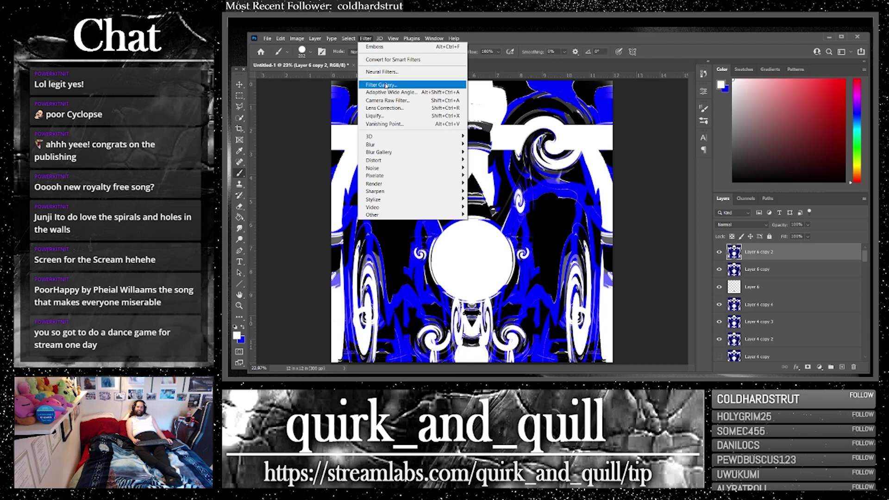
mouse_move(453, 200)
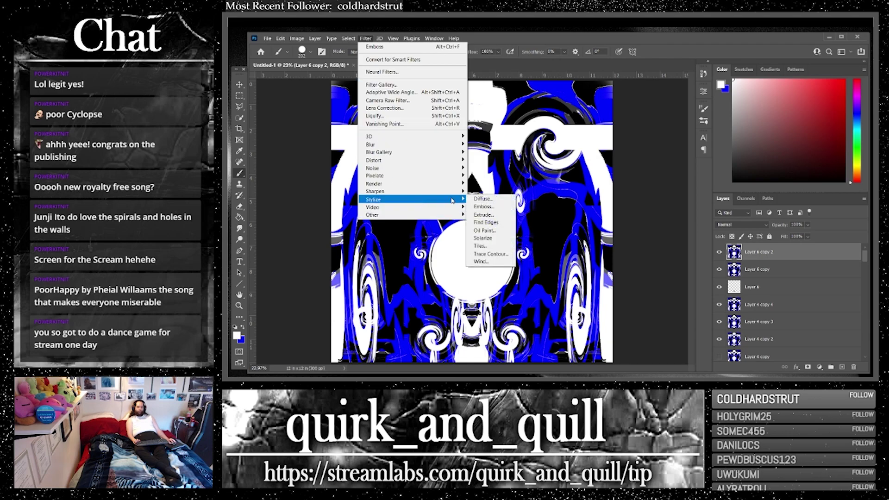
click(483, 231)
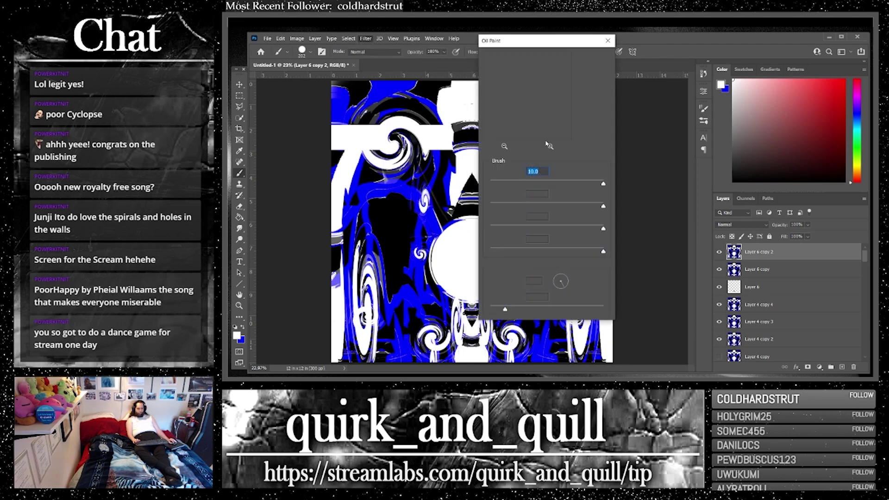
click(586, 60)
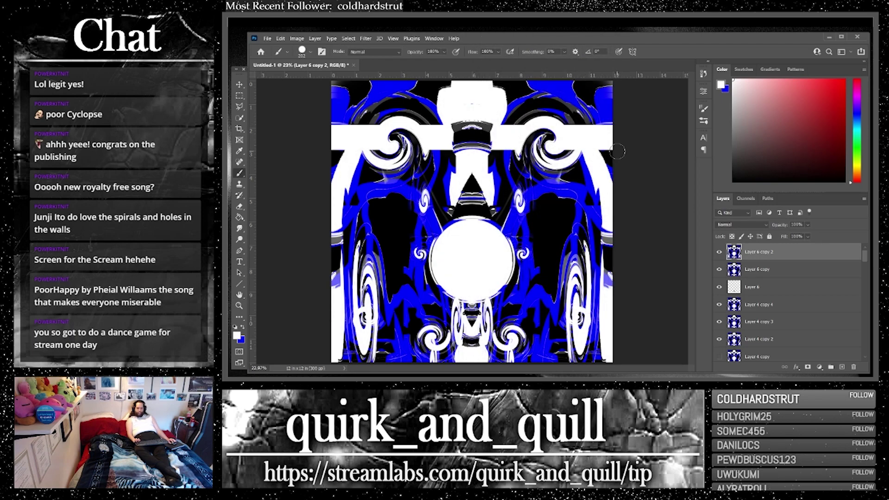
key(ctrl+i)
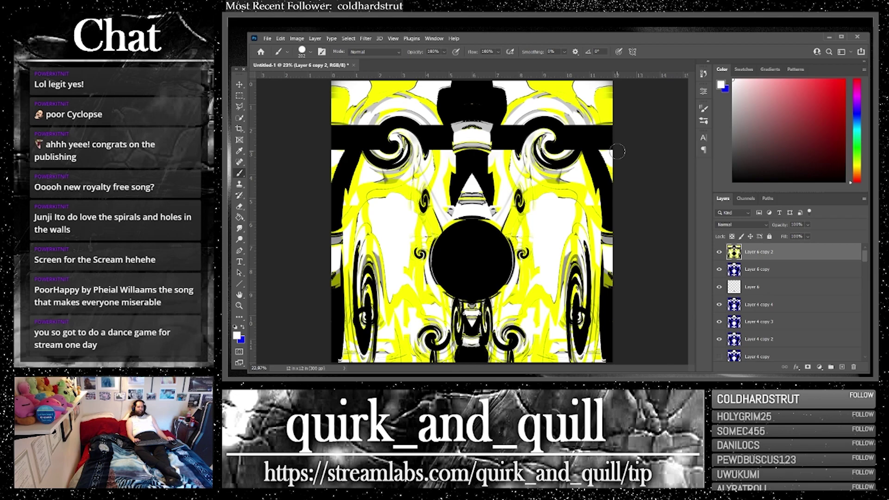
Step: Apply Oil Paint twice more, invert the colours back, then delete Layer 6 copy 2
click(366, 38)
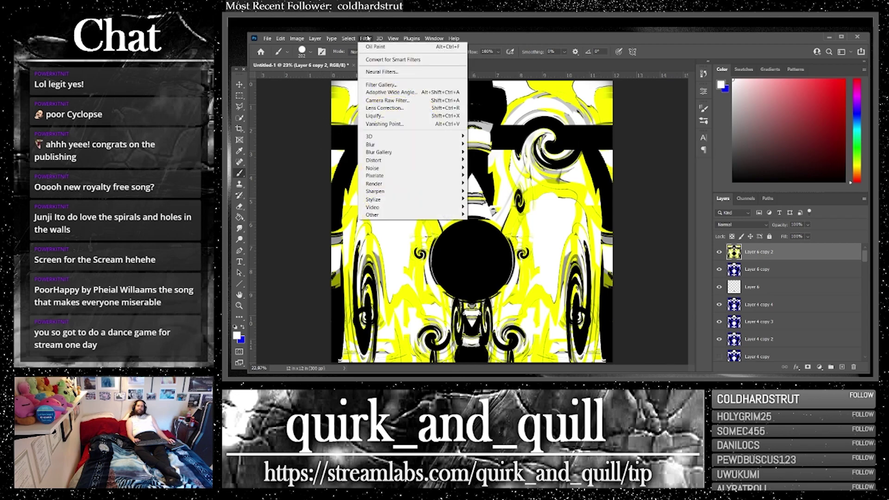
mouse_move(451, 197)
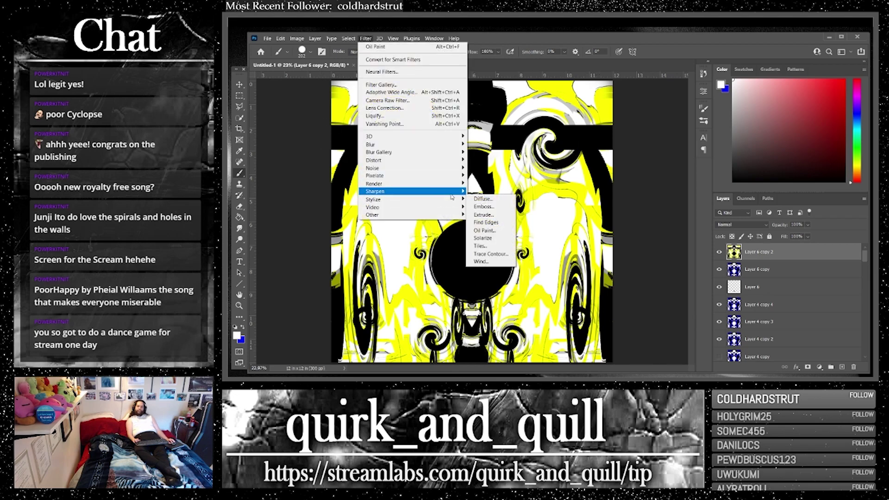
click(484, 230)
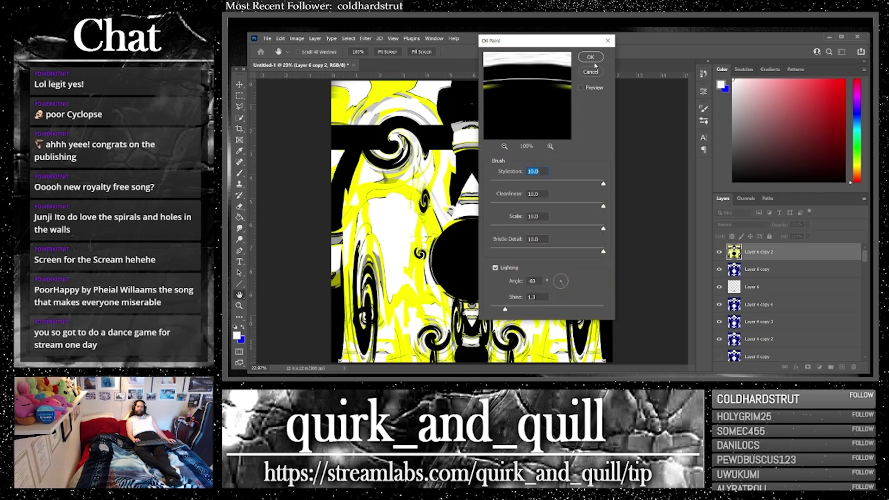
click(593, 60)
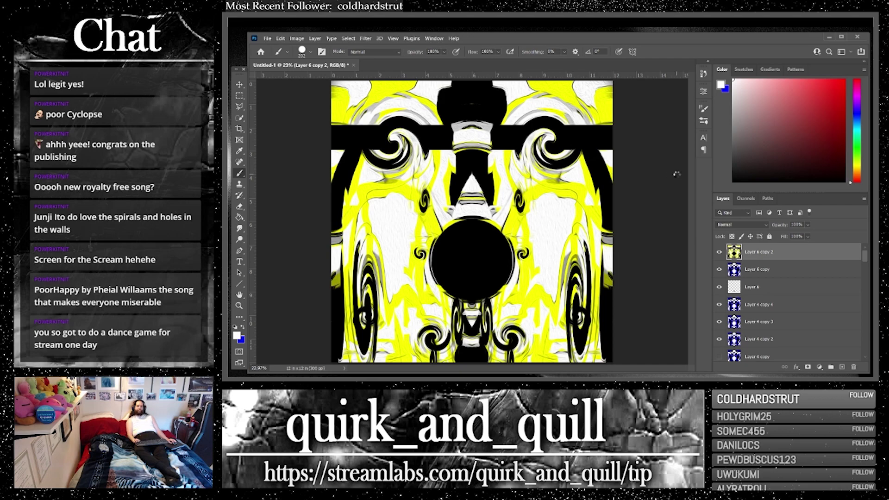
key(ctrl+alt+f)
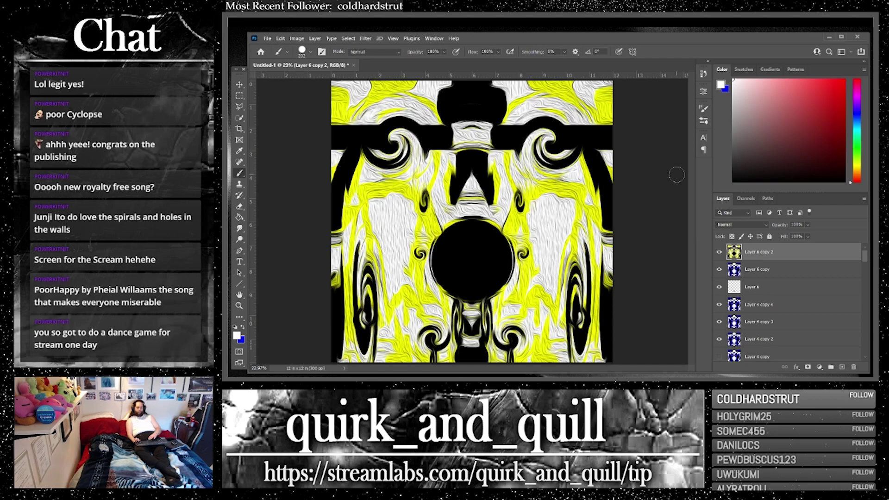
key(ctrl+i)
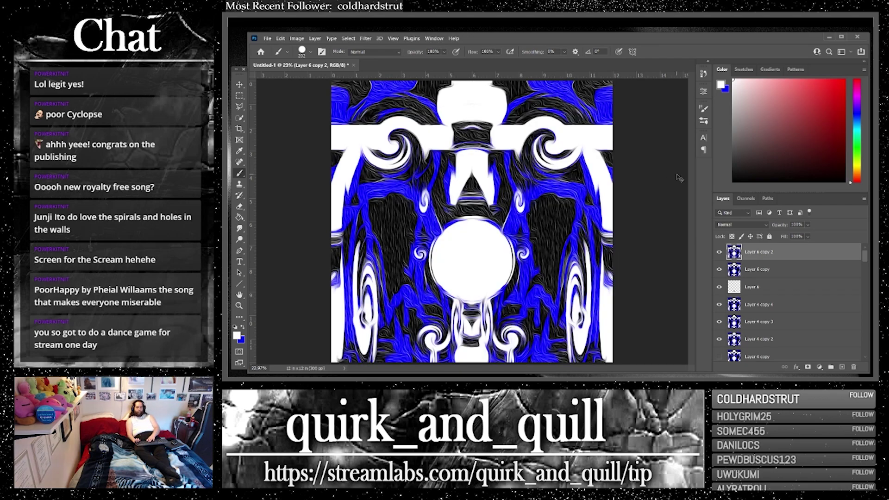
click(852, 366)
click(536, 171)
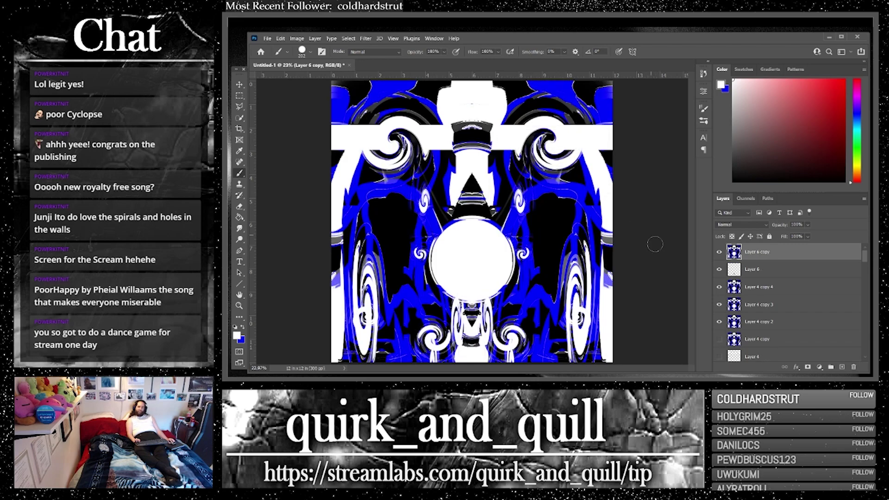
Step: Duplicate Layer 6 copy as Layer 6 copy 2, keeping its blend mode Normal
drag(827, 257, 841, 366)
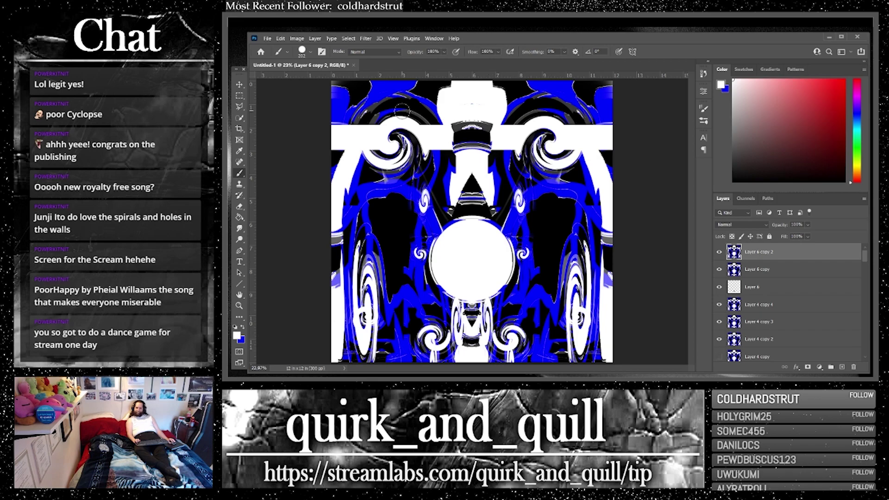
click(741, 225)
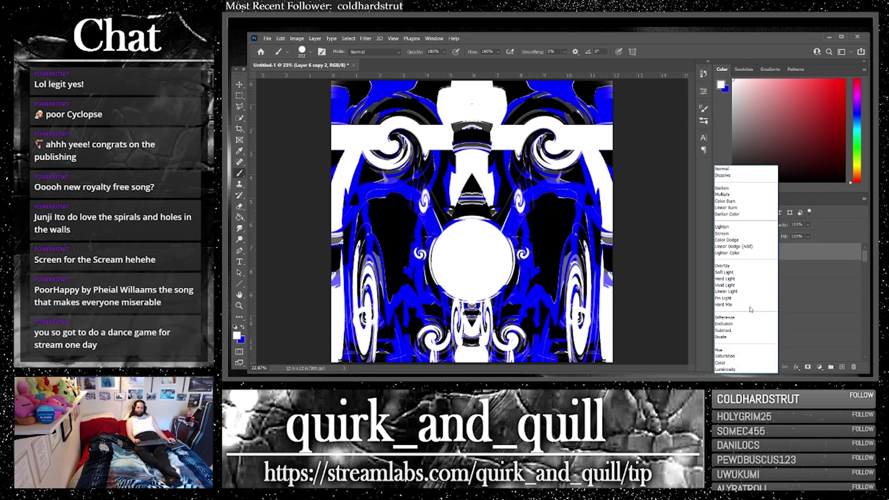
click(742, 168)
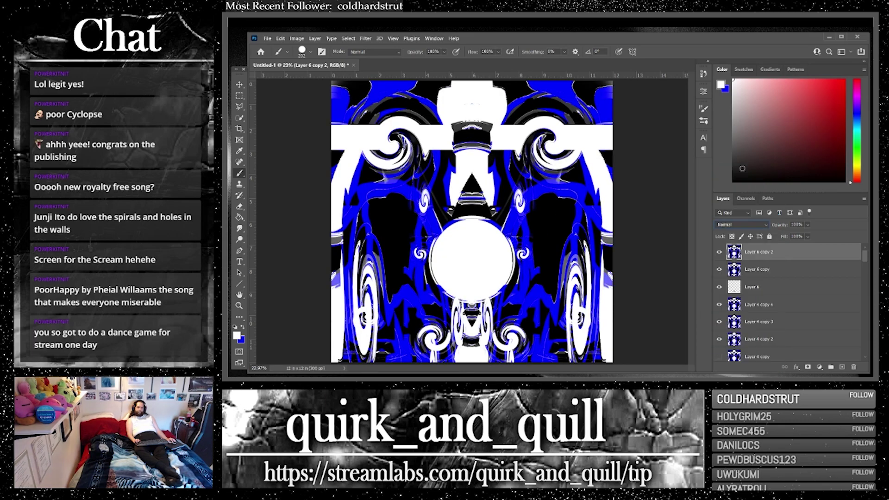
Step: Nudge the copy's artwork slightly with the Move tool, then duplicate it as Layer 6 copy 3
click(238, 84)
drag(559, 246, 511, 243)
click(763, 225)
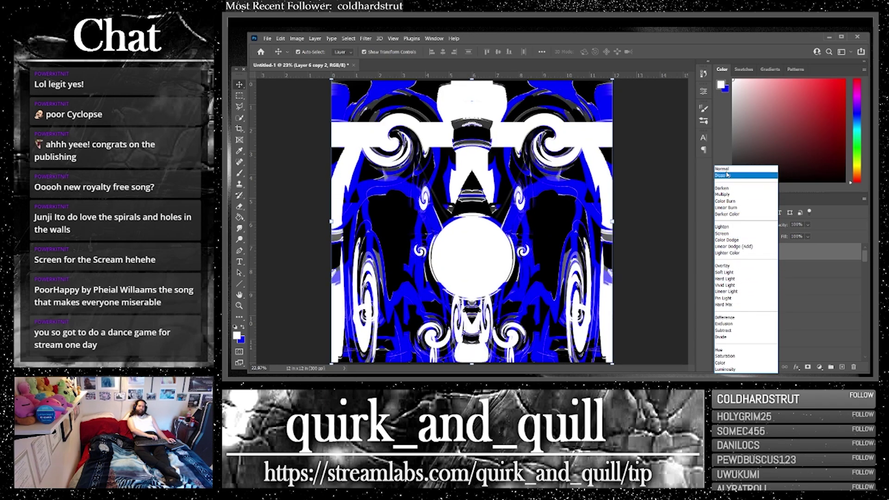
click(727, 169)
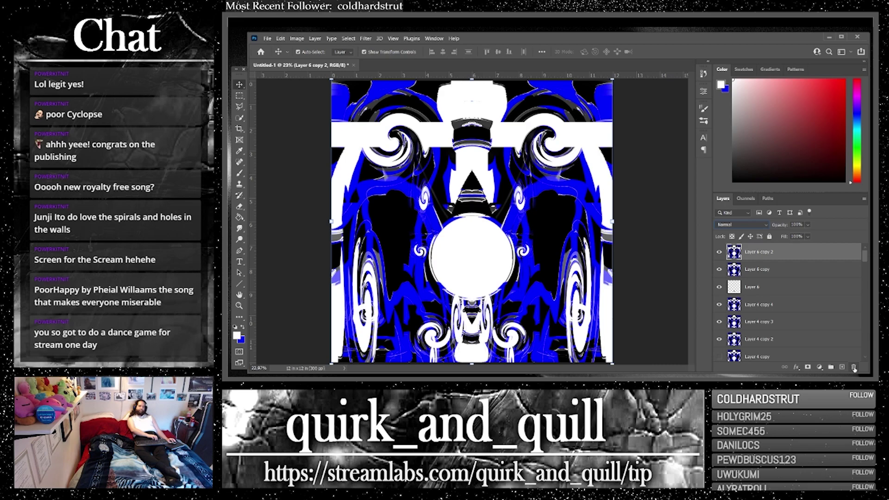
key(ctrl+z)
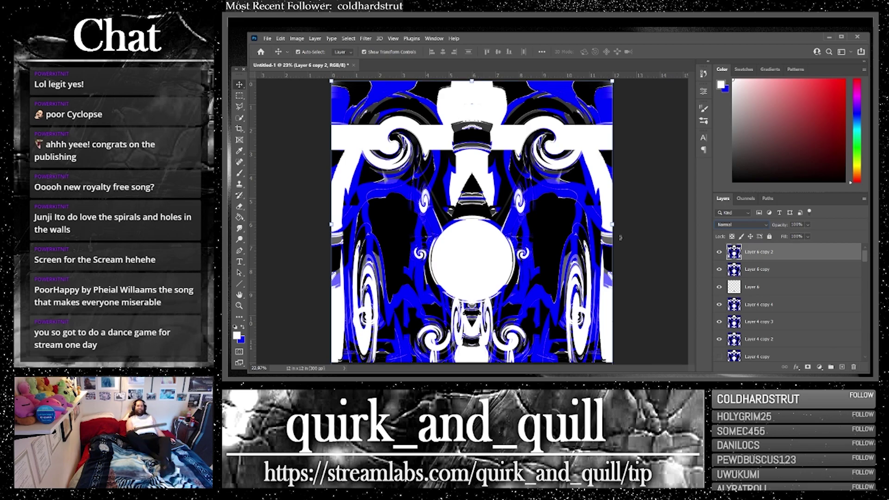
drag(759, 254, 841, 366)
Step: Set Hue to -92 in Hue/Saturation on Layer 6 copy 3, making the blue swirls mint green
click(281, 39)
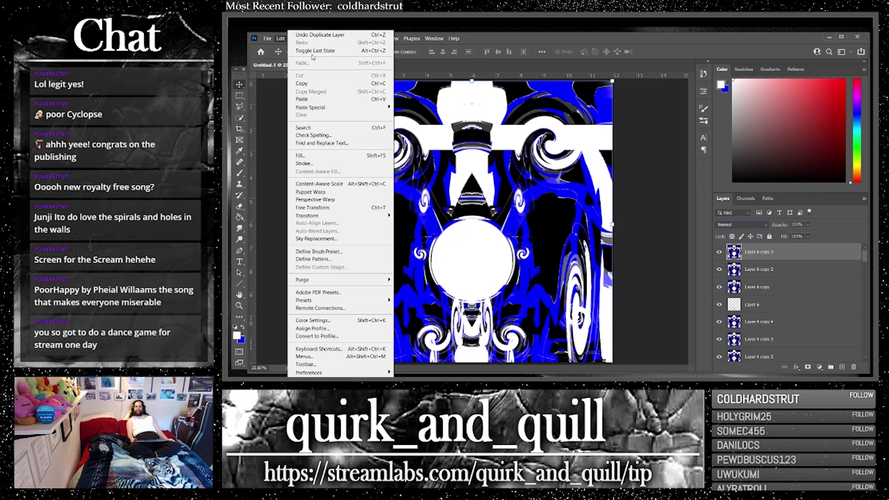
click(281, 39)
click(296, 38)
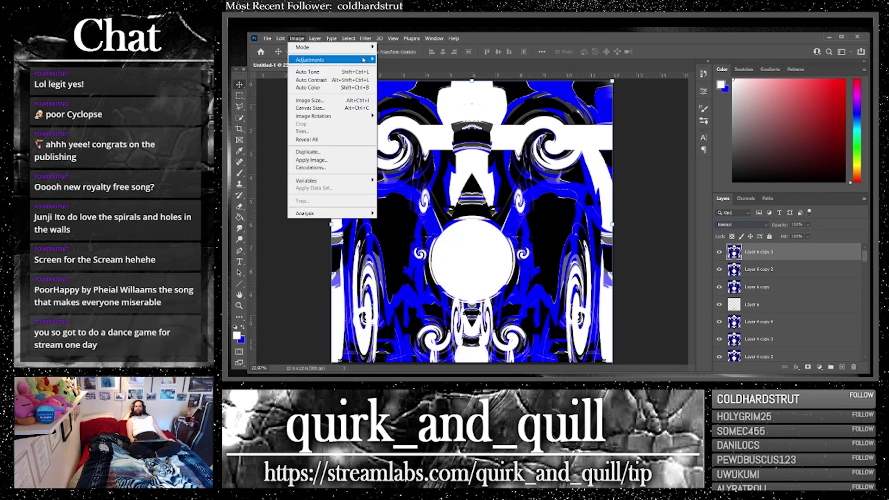
mouse_move(370, 59)
click(400, 104)
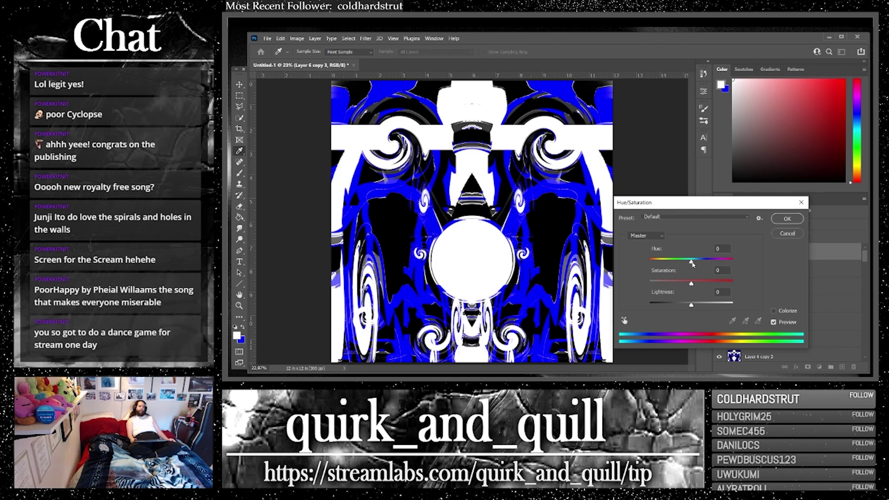
drag(691, 263, 722, 263)
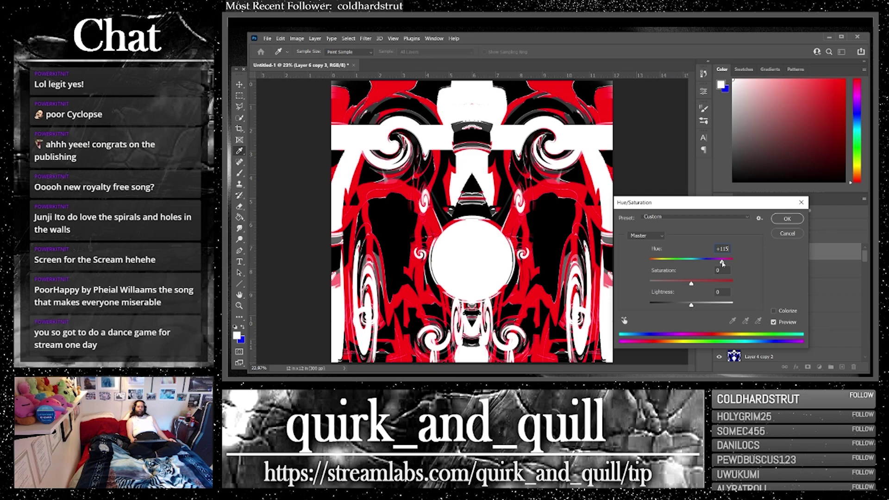
drag(724, 263, 669, 263)
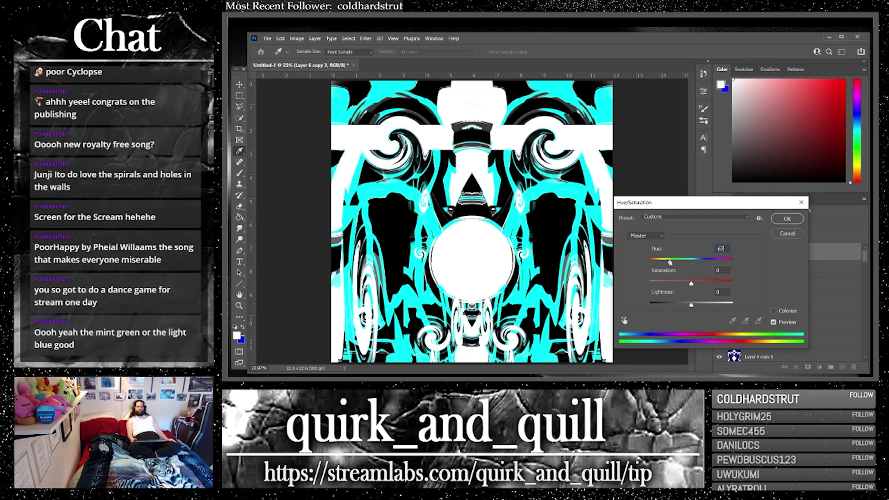
drag(668, 263, 666, 263)
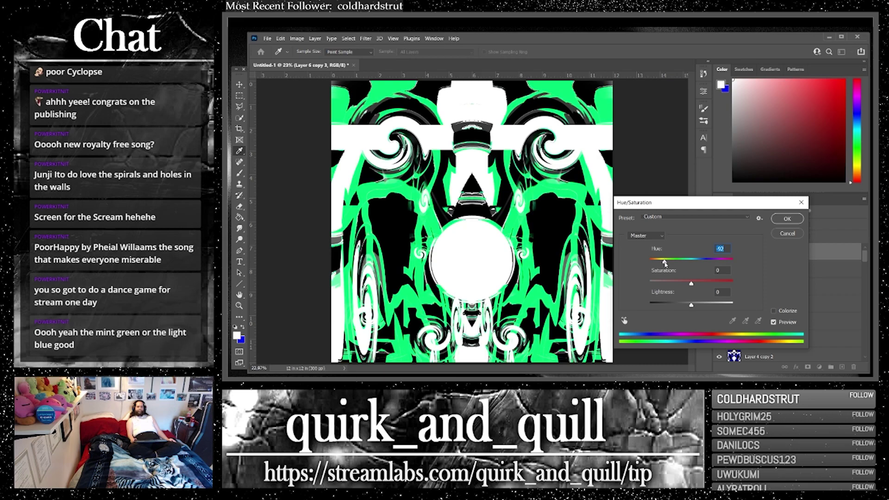
click(787, 220)
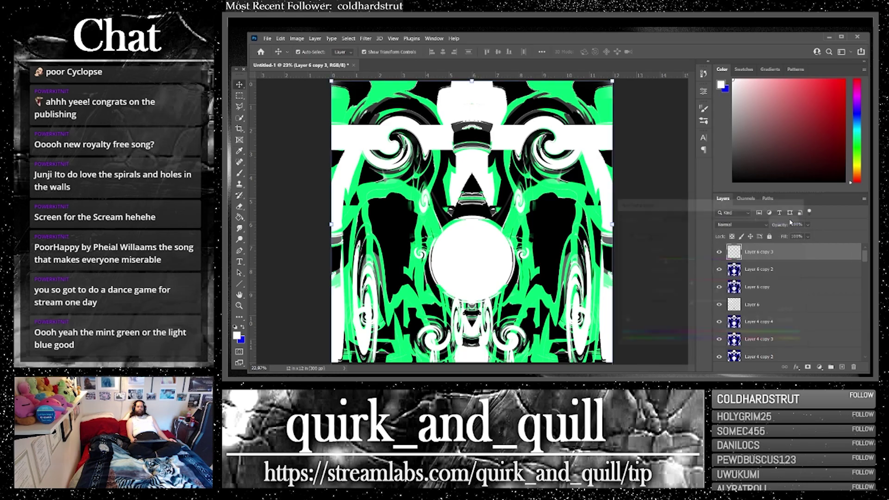
Step: Keep the green layer on Normal, hide Layer 6 copy 3, and duplicate Layer 6 copy 2 as Layer 6 copy 4
click(749, 226)
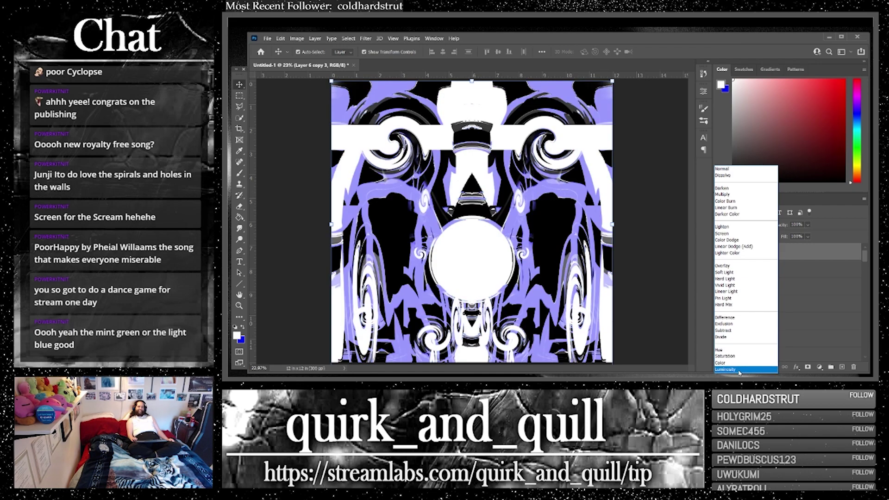
click(722, 169)
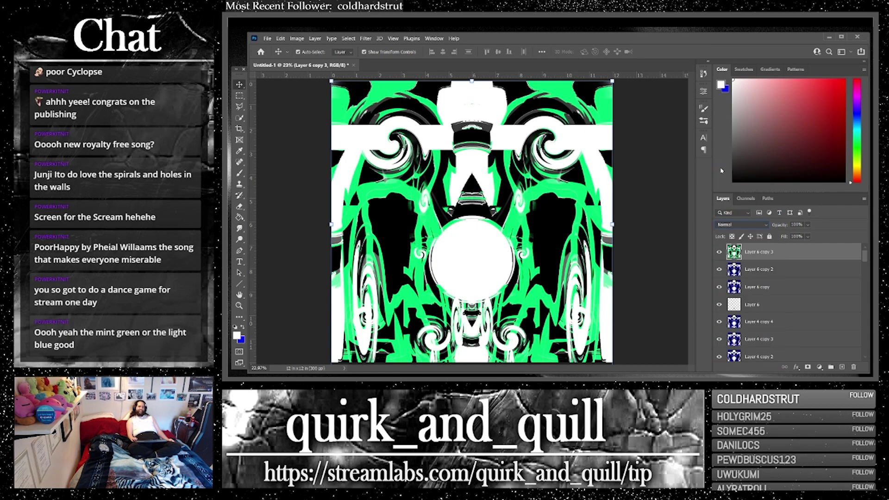
click(717, 253)
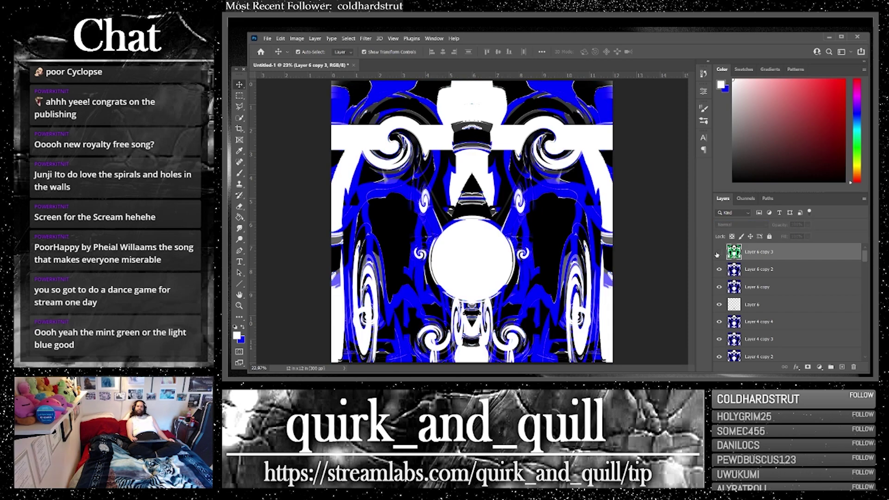
drag(807, 268, 841, 366)
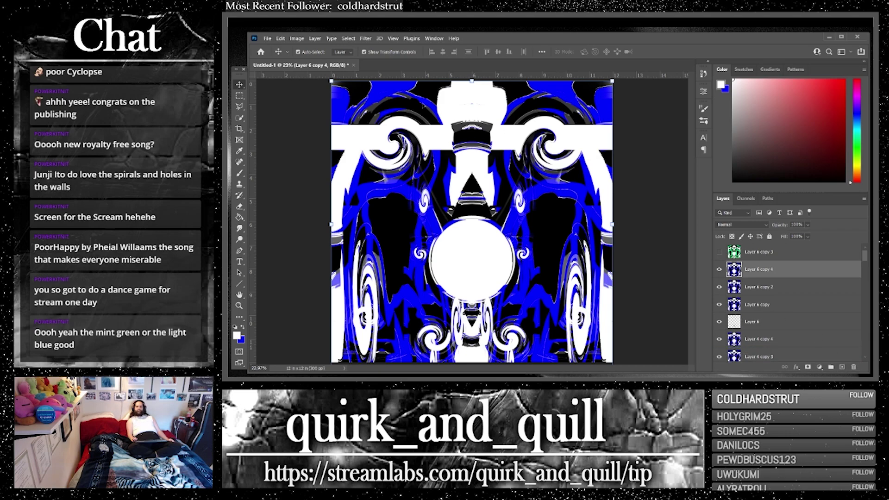
Step: Give Layer 6 copy 4 a -35 hue shift in Hue/Saturation
click(296, 39)
mouse_move(338, 62)
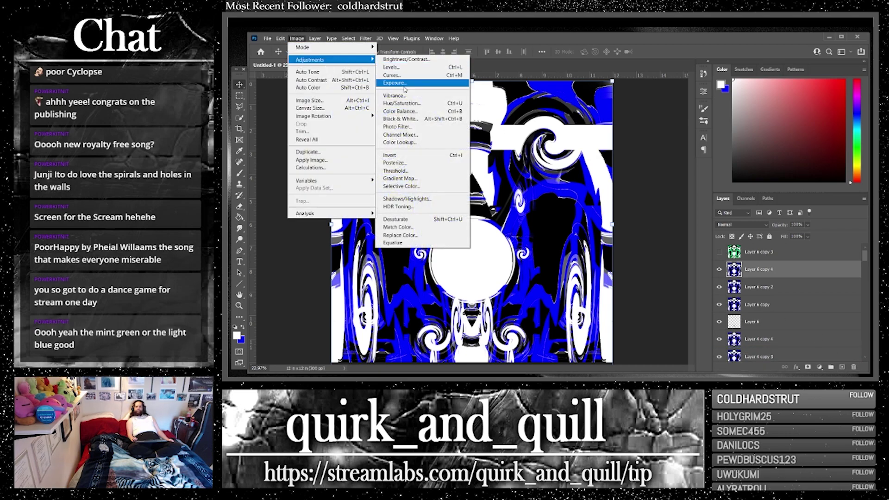
click(398, 103)
drag(691, 266, 677, 263)
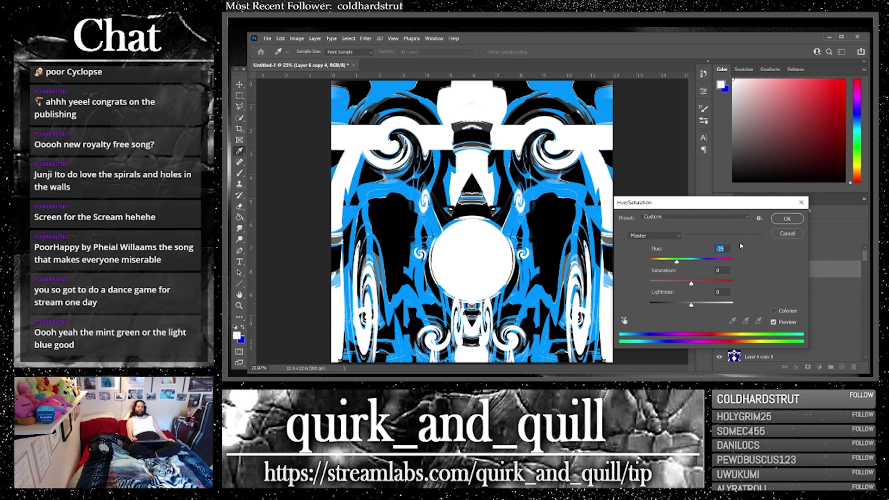
click(787, 219)
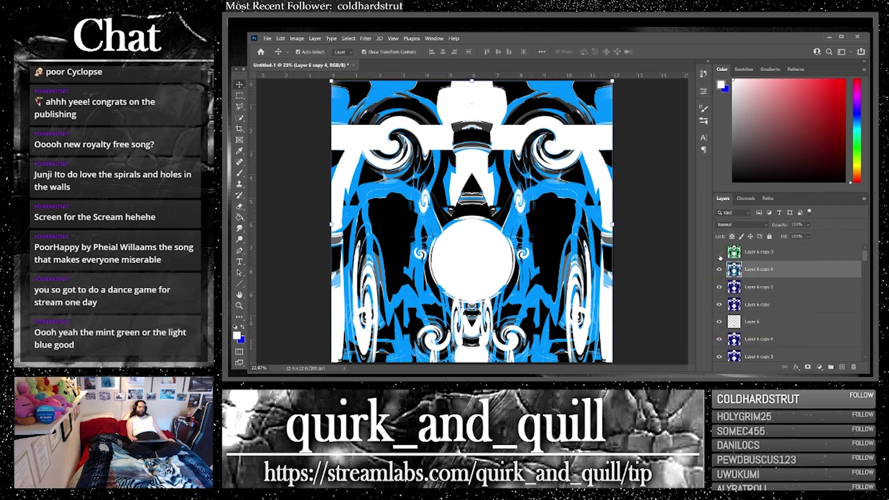
Step: Toggle Layer 6 copy 3 and copy 4 visibility to compare, leaving the mint green layer shown
click(719, 254)
click(719, 254)
click(719, 270)
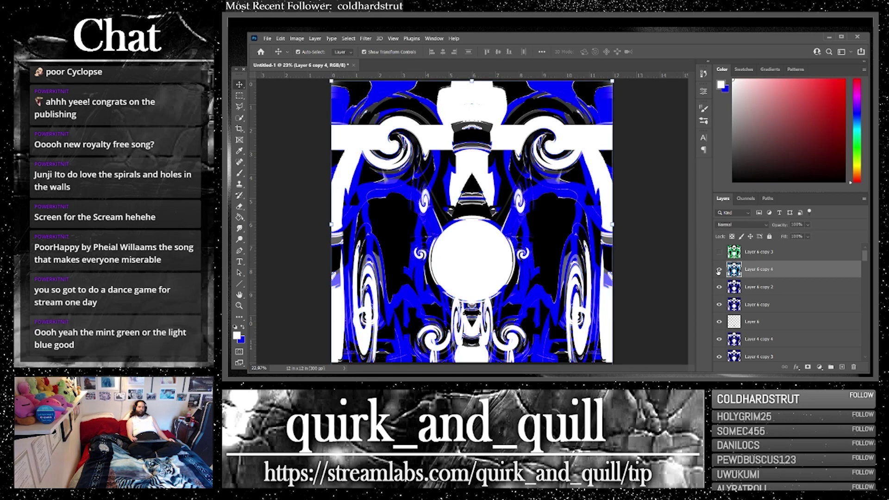
click(719, 270)
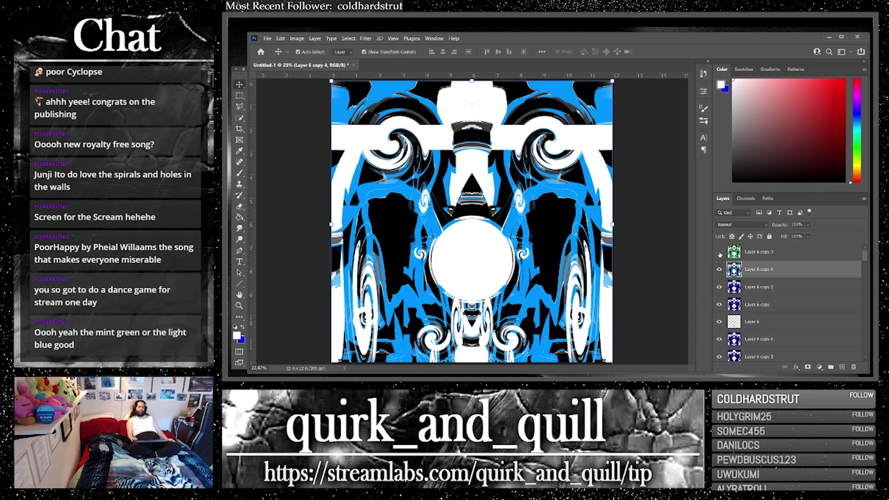
click(719, 253)
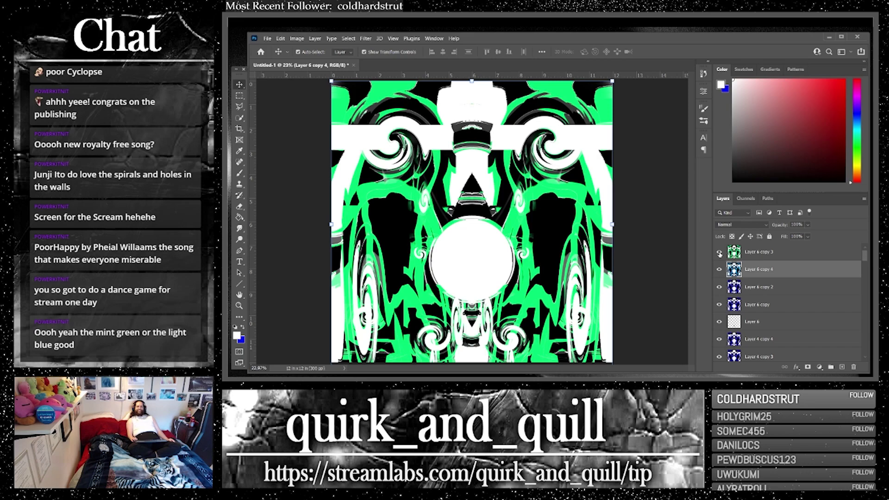
click(719, 252)
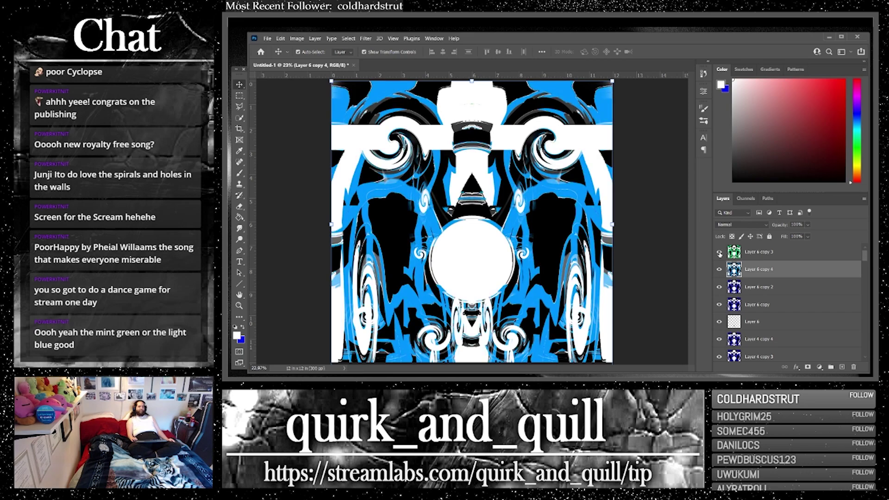
click(720, 252)
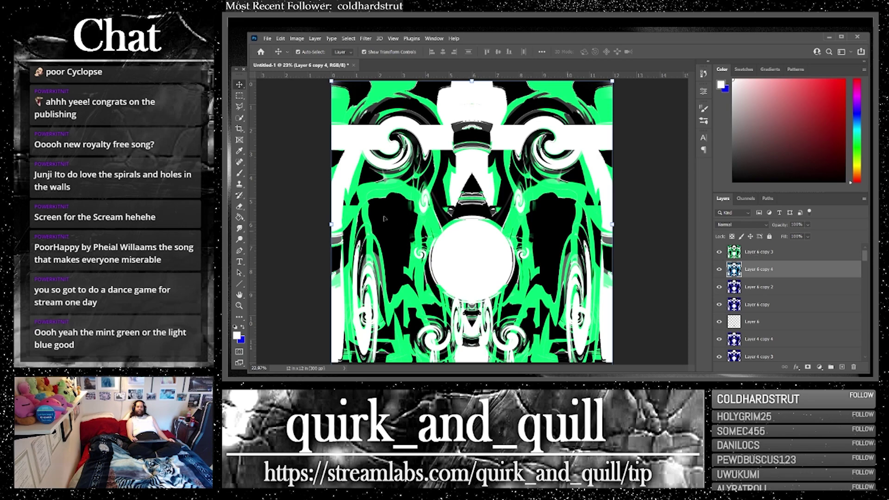
Step: Start a Save As in Photoshop PSD format into Seagate Expansion Drive's 3 - PHOTOSHOP ART folder
click(267, 39)
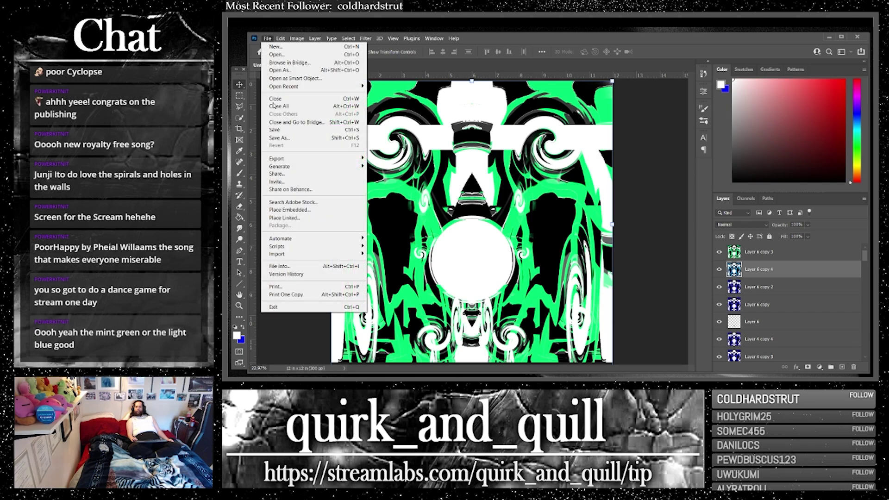
click(283, 132)
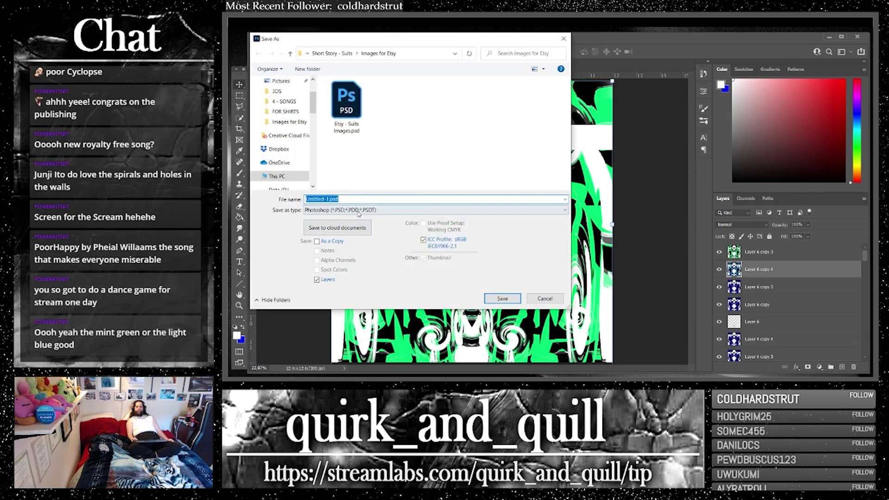
click(358, 211)
click(359, 213)
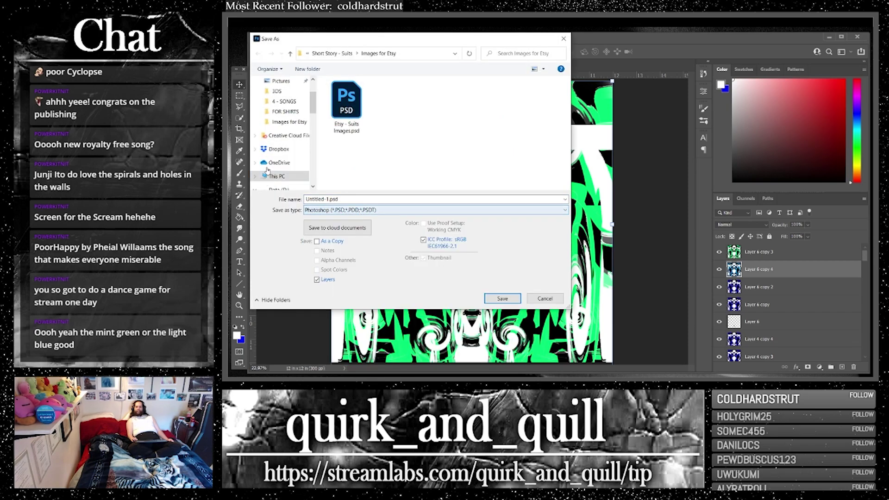
scroll(272, 156, down, 6)
scroll(273, 160, down, 6)
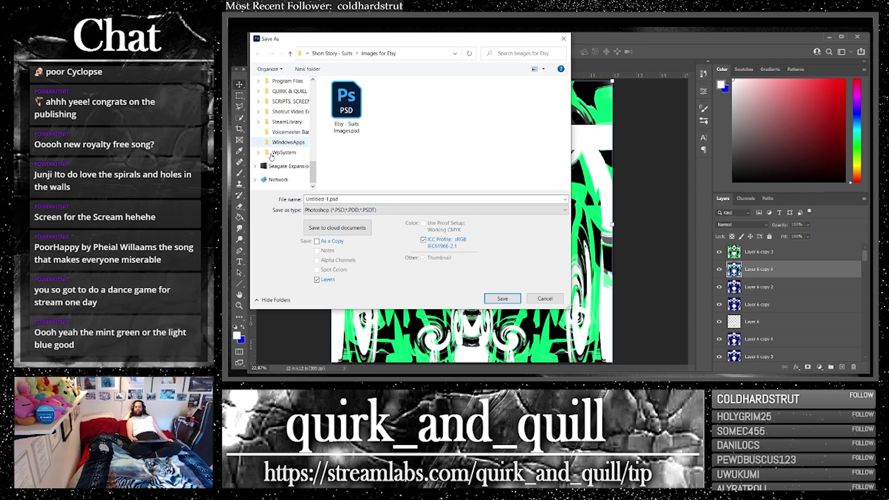
click(295, 168)
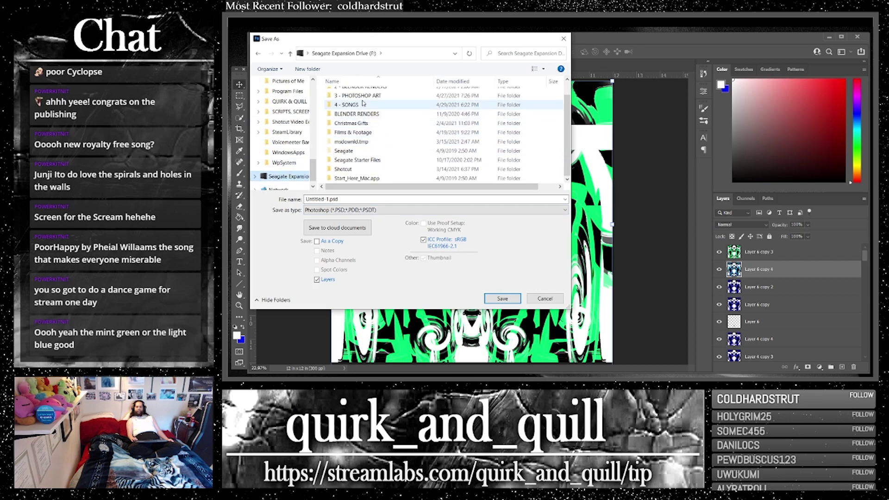
double_click(358, 113)
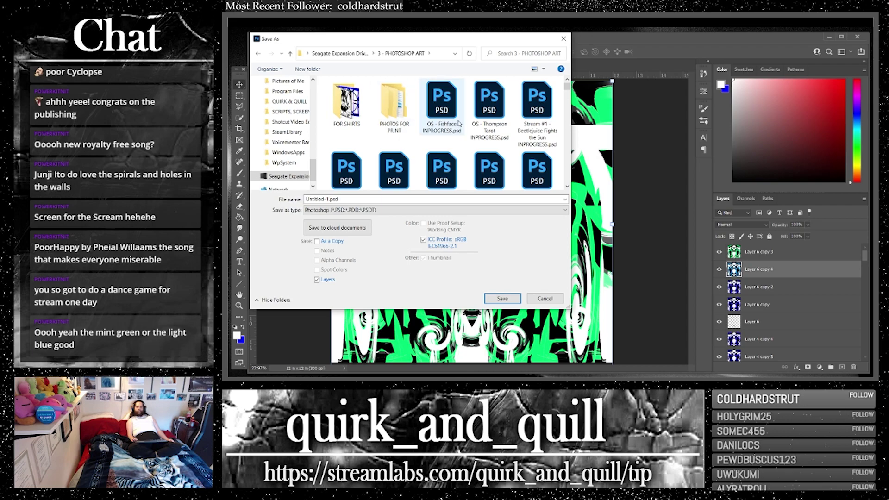
scroll(459, 123, down, 10)
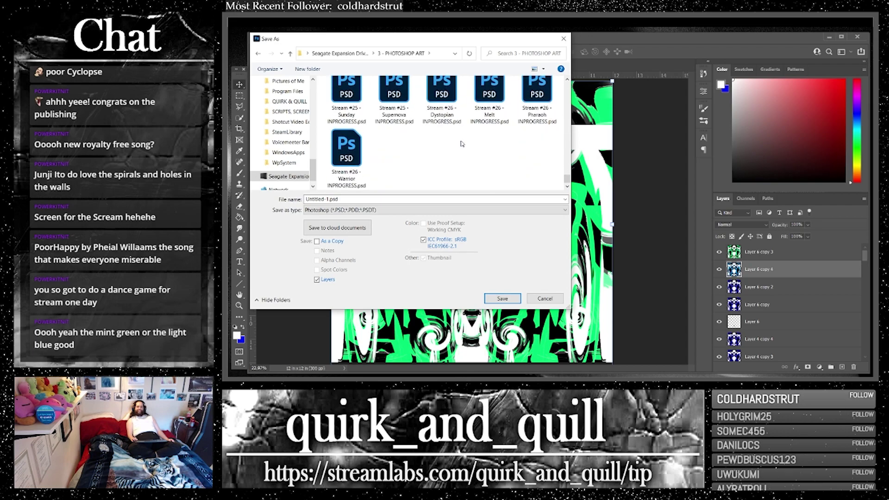
Step: Name the file Stream #27 - Possession INPROGRESS and save it with maximum compatibility
click(355, 164)
click(336, 199)
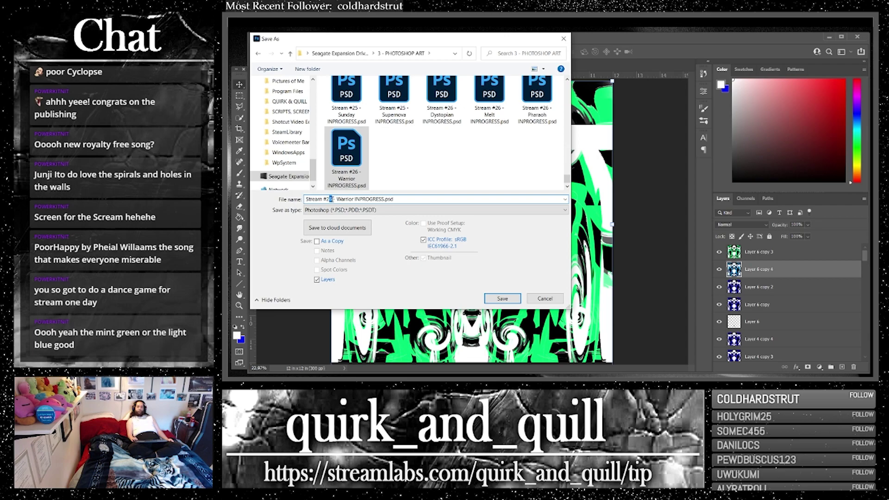
text(7 - )
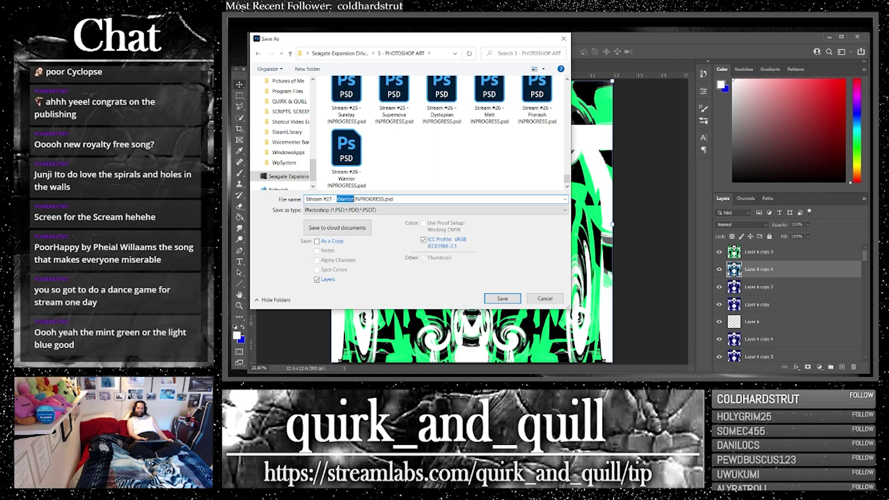
text(Possession)
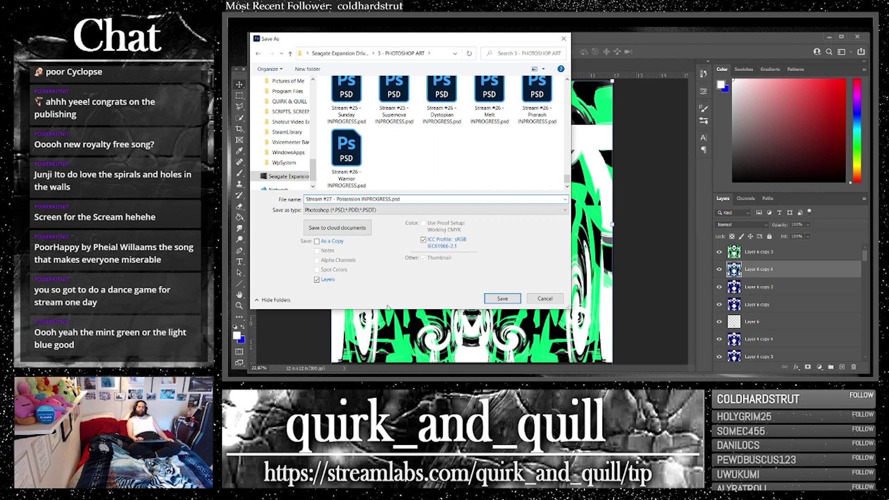
click(501, 298)
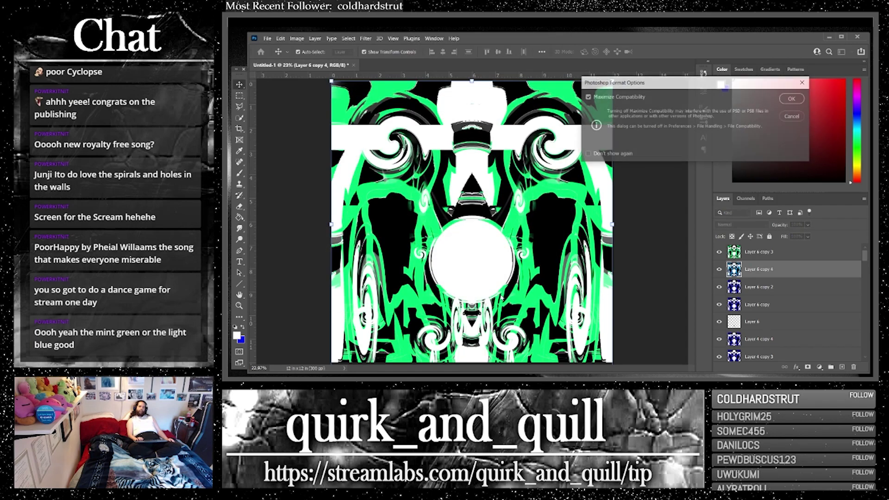
click(792, 98)
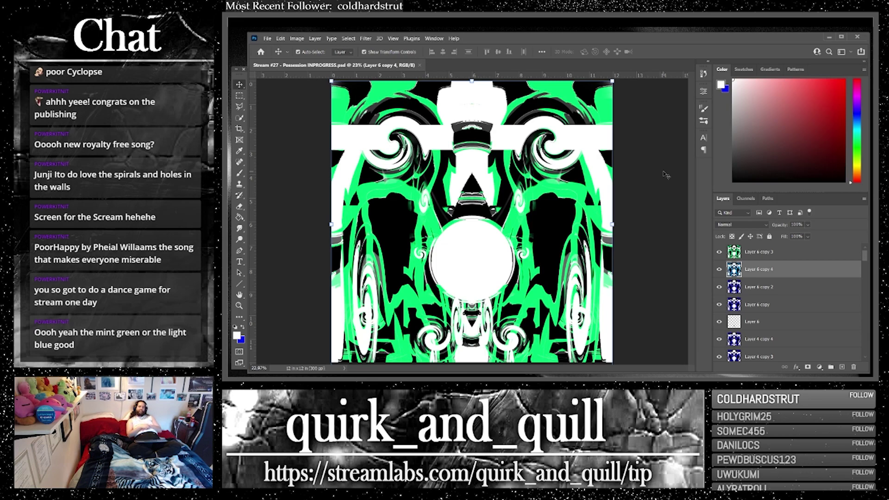
Step: Create a new 3600 × 3600 px canvas and fit it on screen
click(267, 38)
click(274, 46)
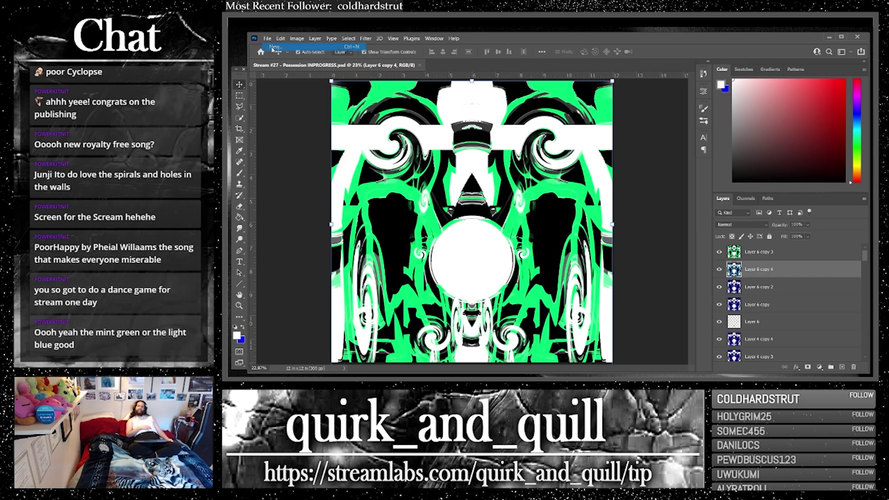
click(421, 178)
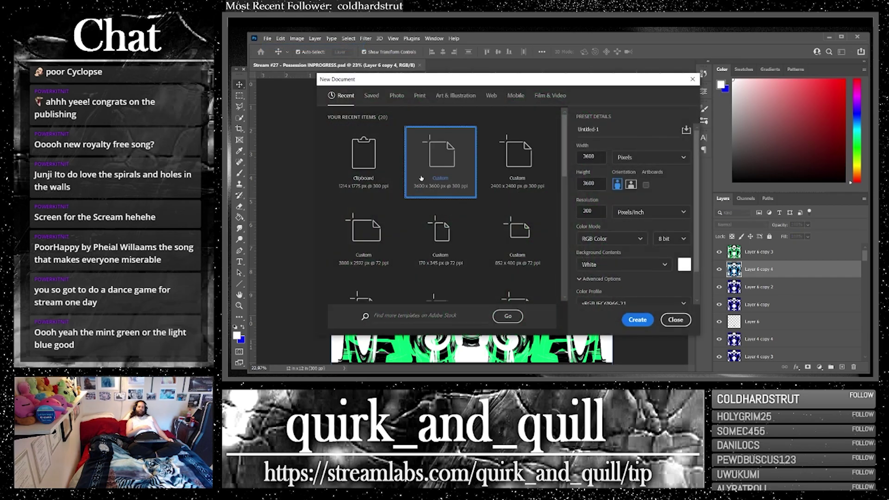
click(637, 320)
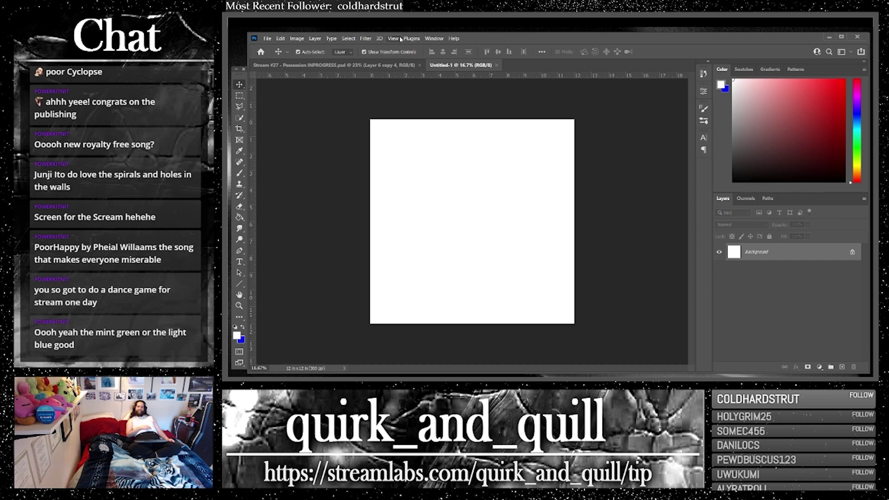
click(394, 38)
click(407, 113)
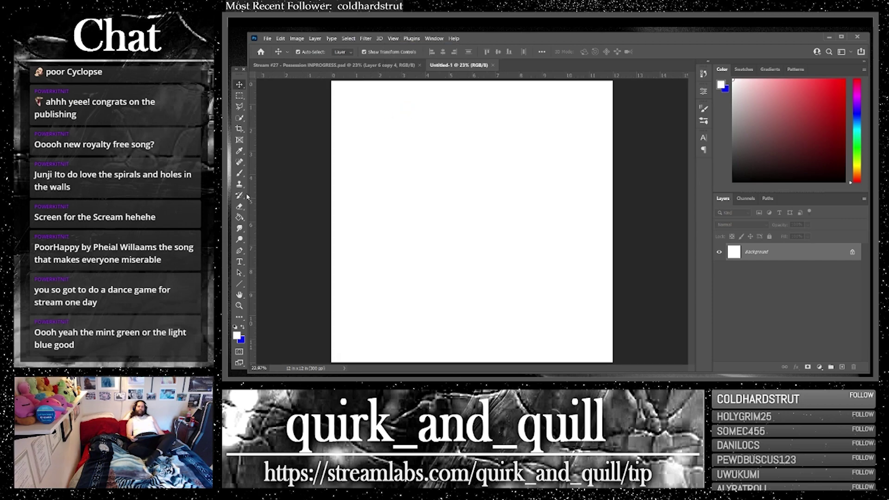
Step: Select the All Purpose Blender brush at 1457 px size
click(241, 173)
click(310, 55)
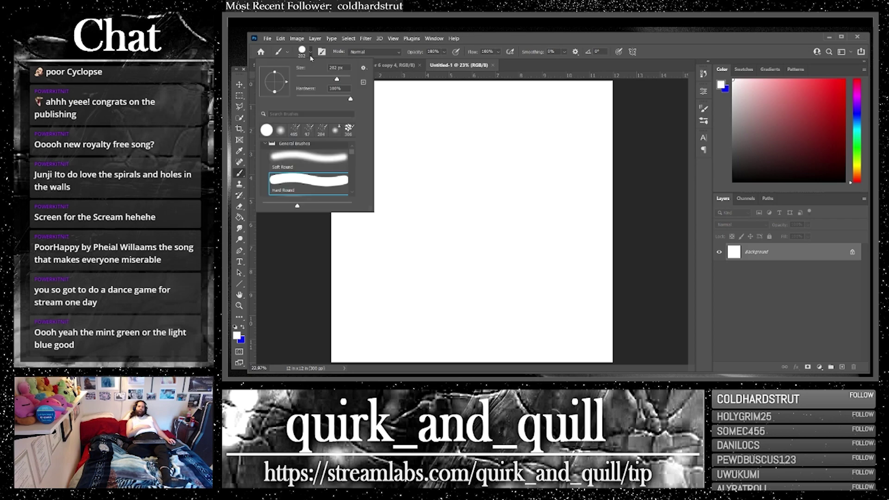
scroll(324, 172, down, 3)
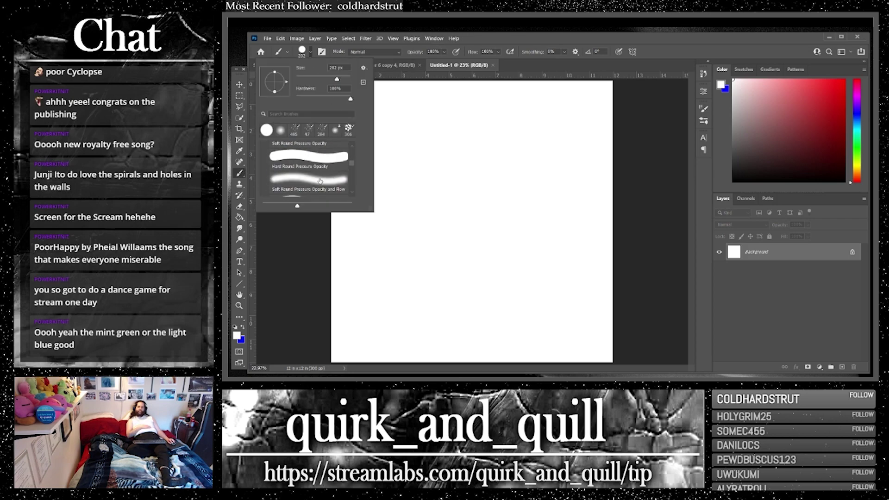
scroll(320, 182, down, 5)
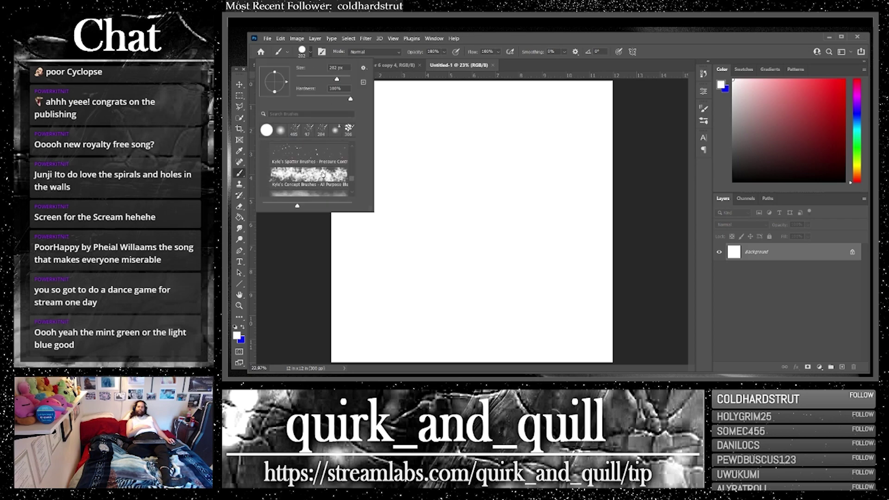
click(321, 174)
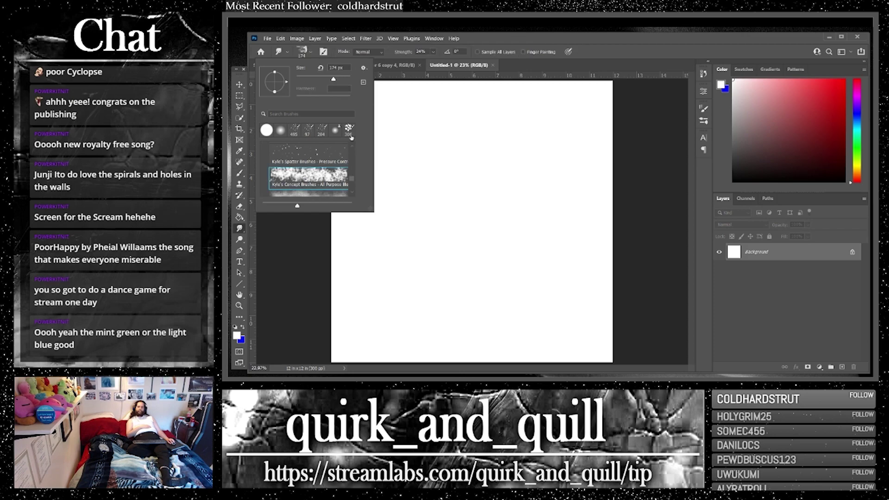
click(346, 79)
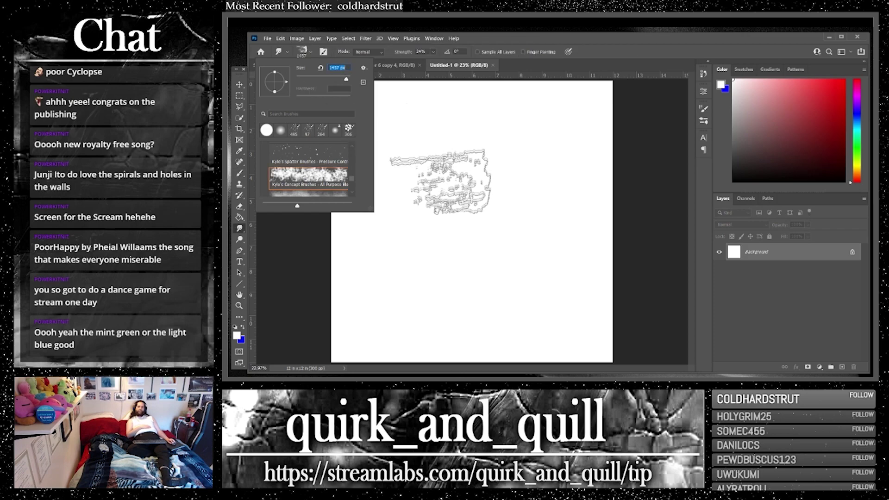
Step: Set the foreground colour to purple (9c52b1)
click(238, 335)
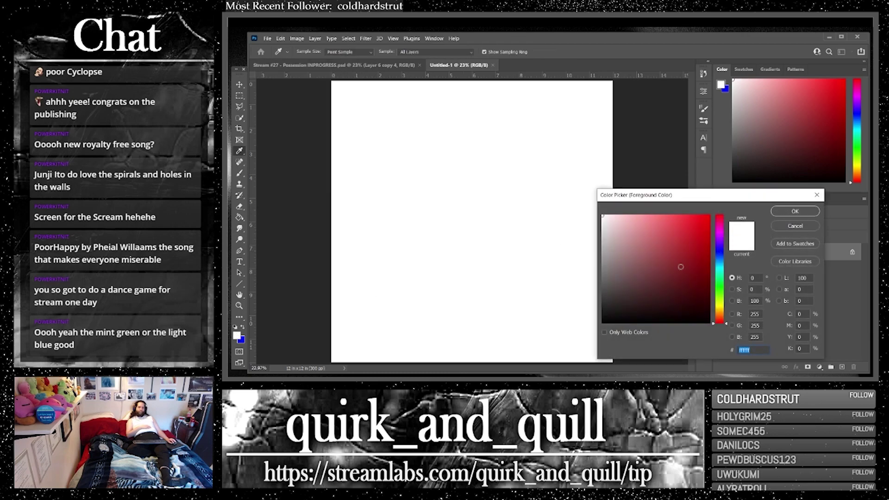
drag(716, 290, 718, 239)
click(663, 247)
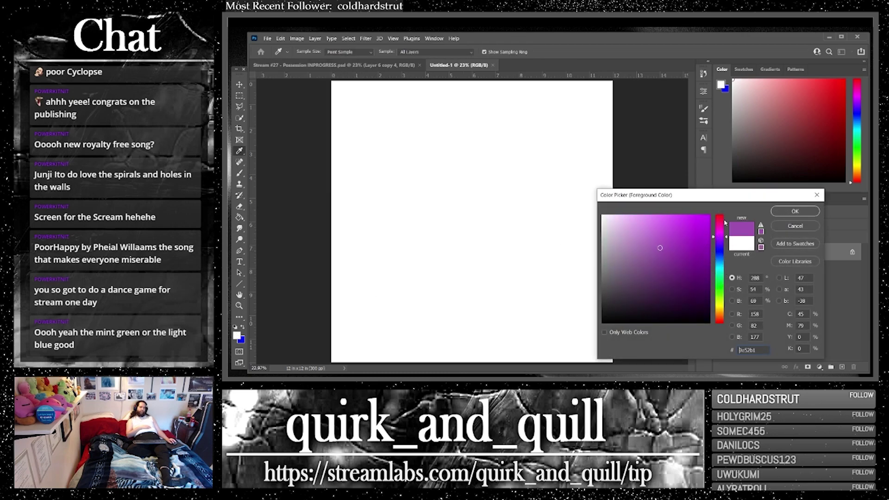
click(794, 211)
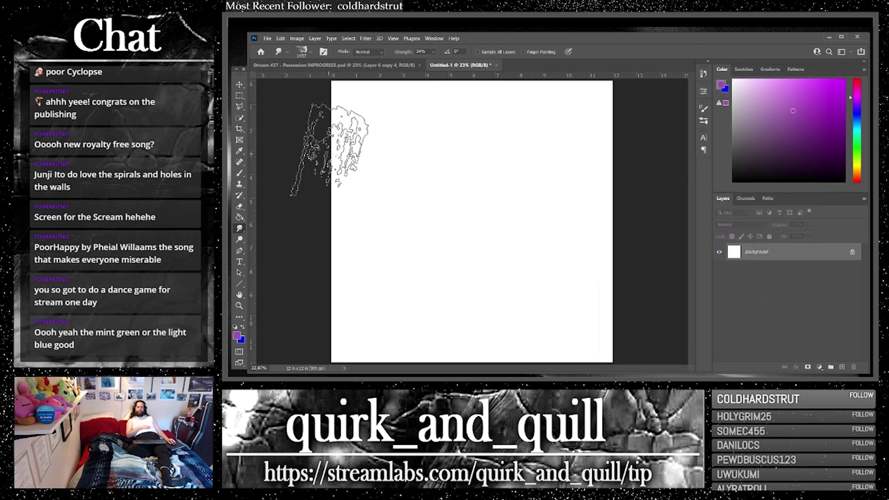
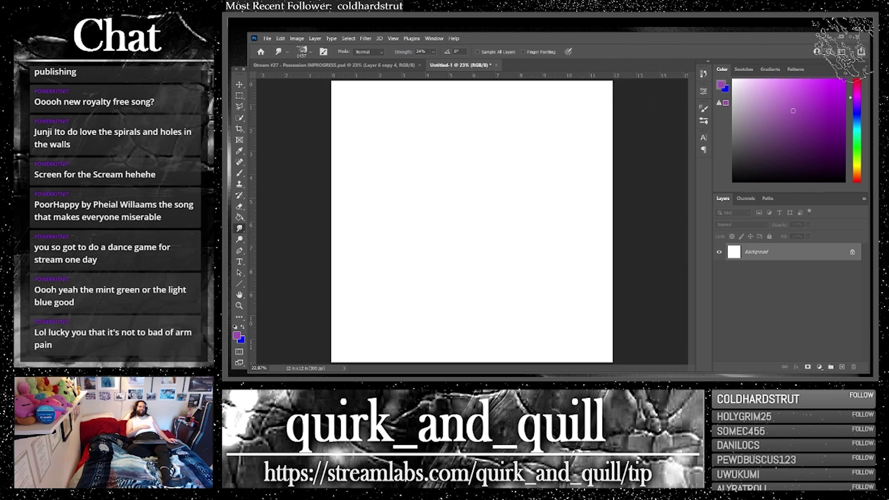
Step: Select the whole canvas and add an empty Layer 1 with the Brush tool active
key(w)
key(ctrl+a)
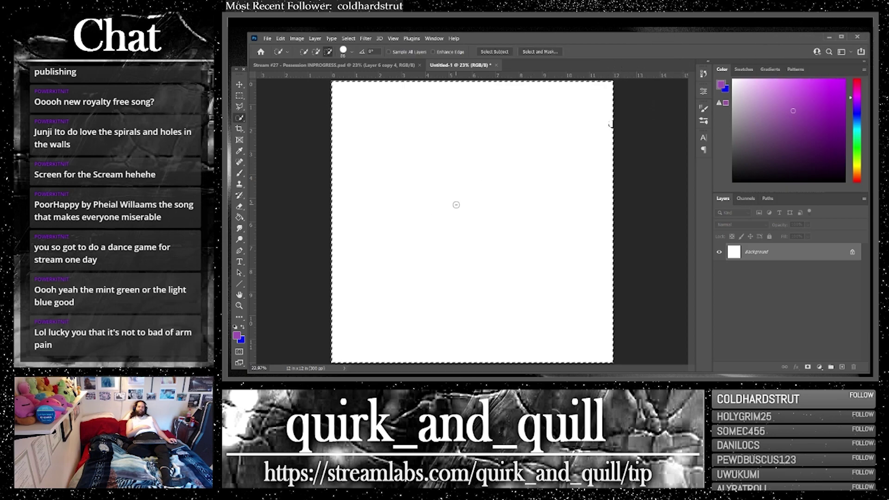
key(b)
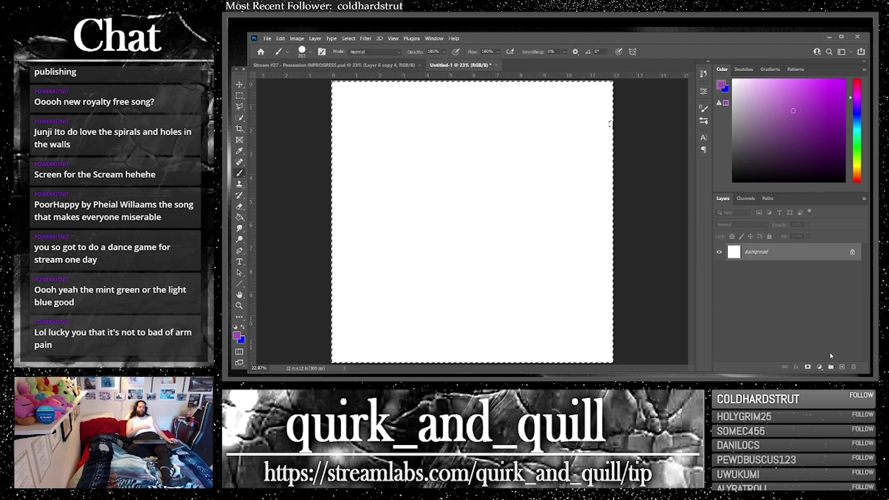
key(ctrl+shift+alt+n)
Step: Load the KYLE Ultimate Pencil Hard brush from the Dry Media presets
click(309, 52)
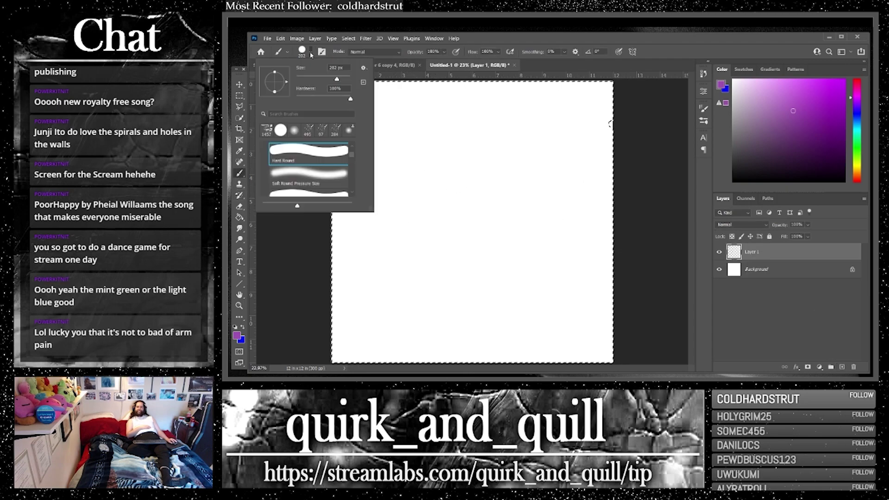
scroll(300, 179, up, 8)
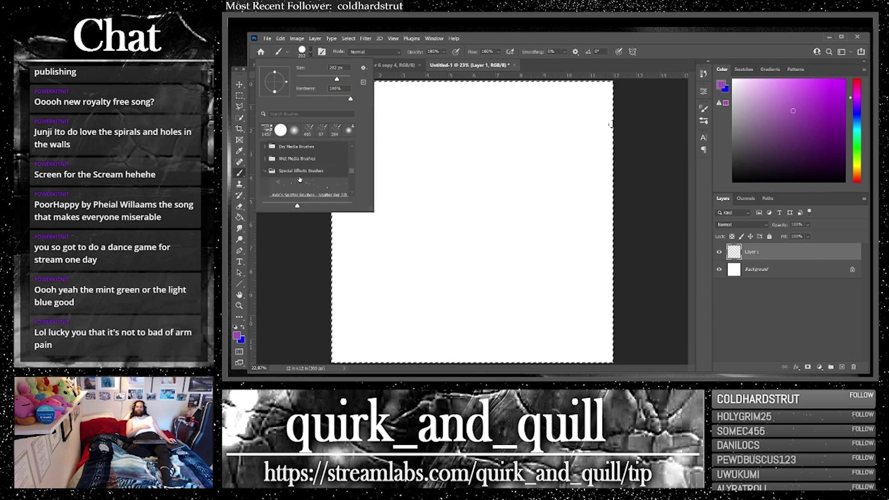
click(264, 147)
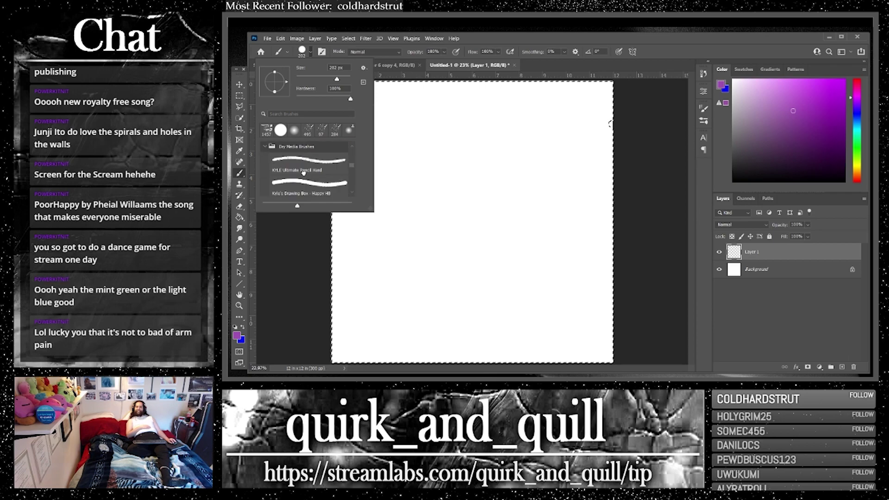
click(304, 170)
Step: Set the brush to 417 px and paint broad purple strokes sweeping across Layer 1
drag(339, 80, 346, 80)
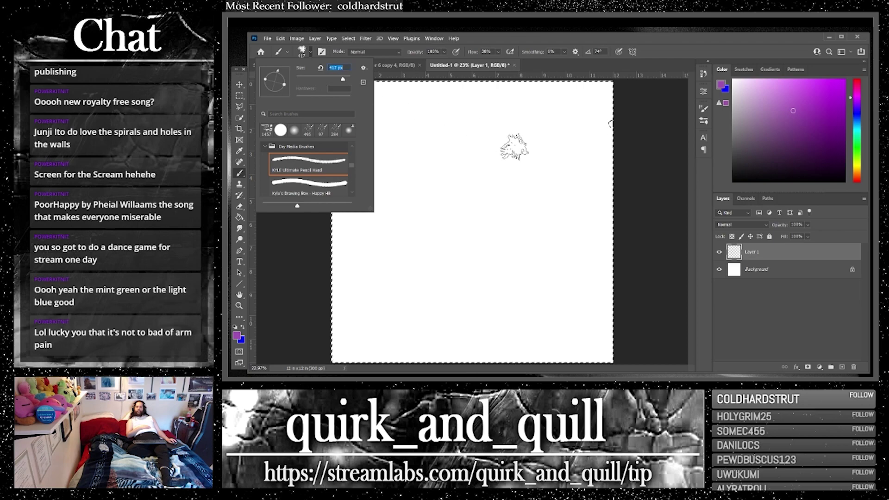
mouse_move(562, 132)
mouse_down()
mouse_move(522, 182)
mouse_move(525, 275)
mouse_move(394, 340)
mouse_move(370, 366)
mouse_up()
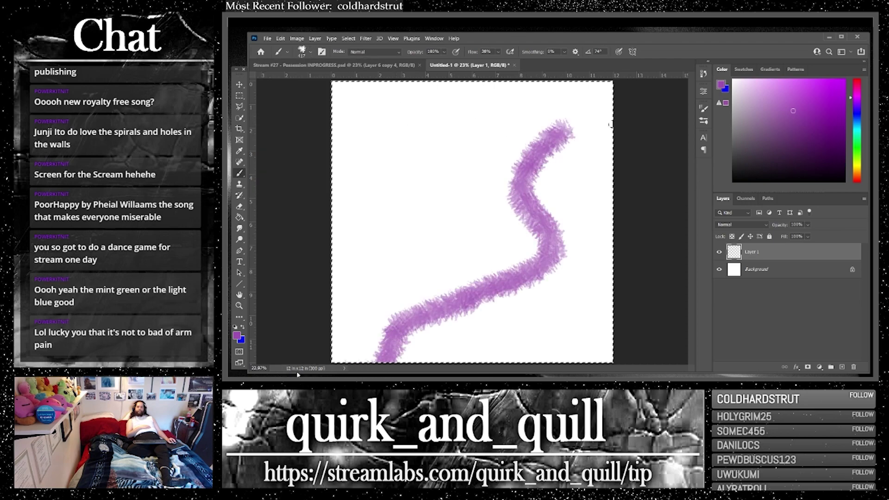
mouse_move(315, 148)
mouse_down()
mouse_move(453, 143)
mouse_move(546, 99)
mouse_move(566, 130)
mouse_up()
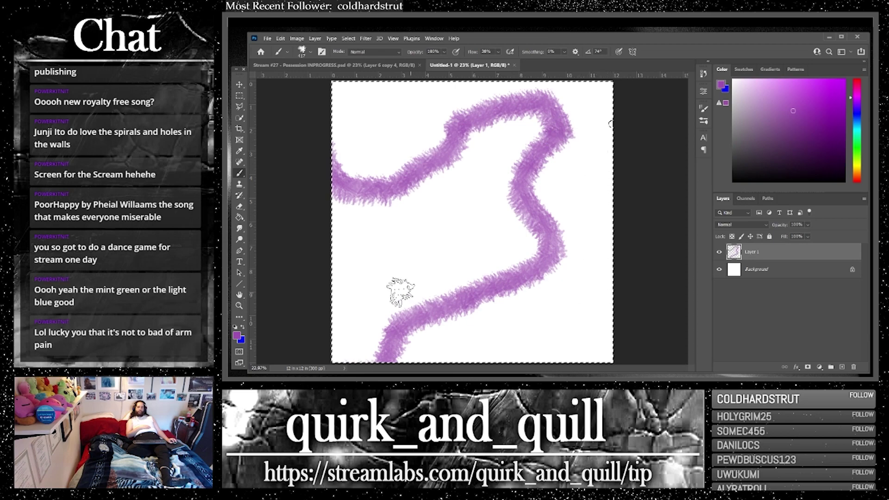
mouse_move(310, 269)
mouse_down()
mouse_move(427, 246)
mouse_move(266, 278)
mouse_move(407, 257)
mouse_up()
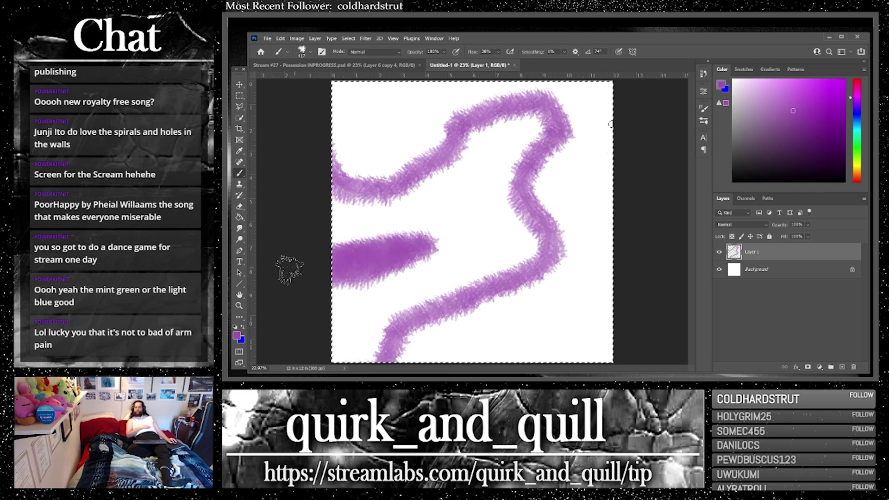
mouse_move(282, 271)
mouse_down()
mouse_move(394, 257)
mouse_move(394, 245)
mouse_move(462, 229)
mouse_move(361, 282)
mouse_move(470, 258)
mouse_move(532, 321)
mouse_move(338, 354)
mouse_up()
drag(456, 342, 574, 315)
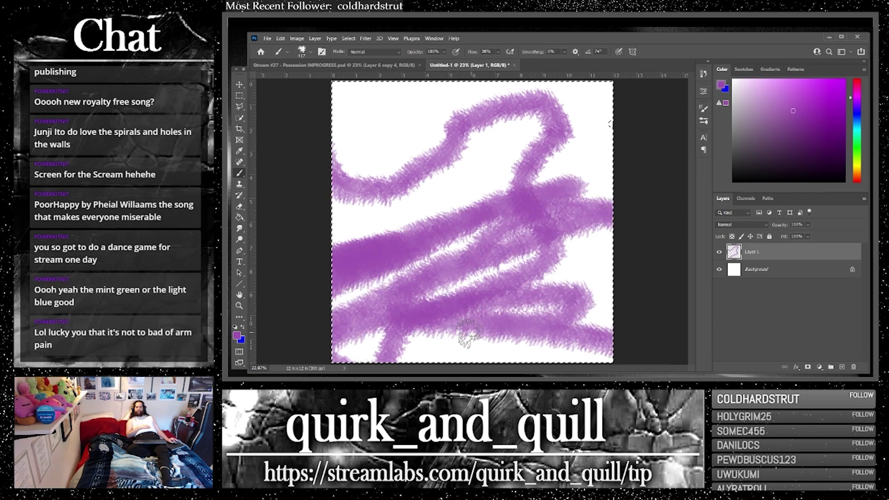
mouse_move(574, 250)
mouse_down()
mouse_move(527, 134)
mouse_move(408, 86)
mouse_up()
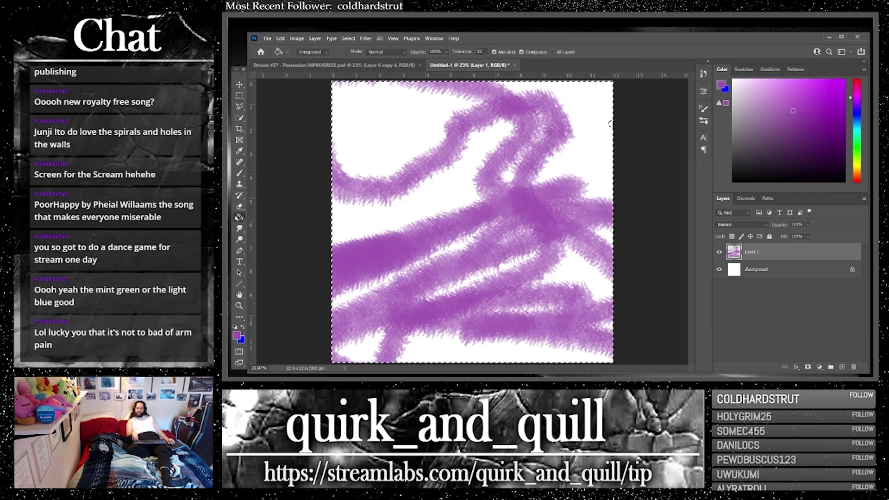
Step: Add Layer 2 filled with a blue-purple gradient in Color Burn mode
right_click(239, 217)
click(272, 217)
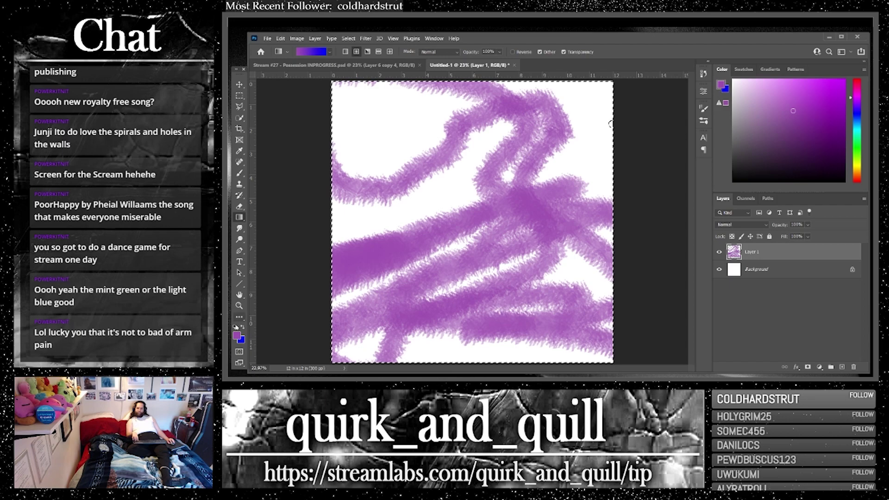
click(842, 367)
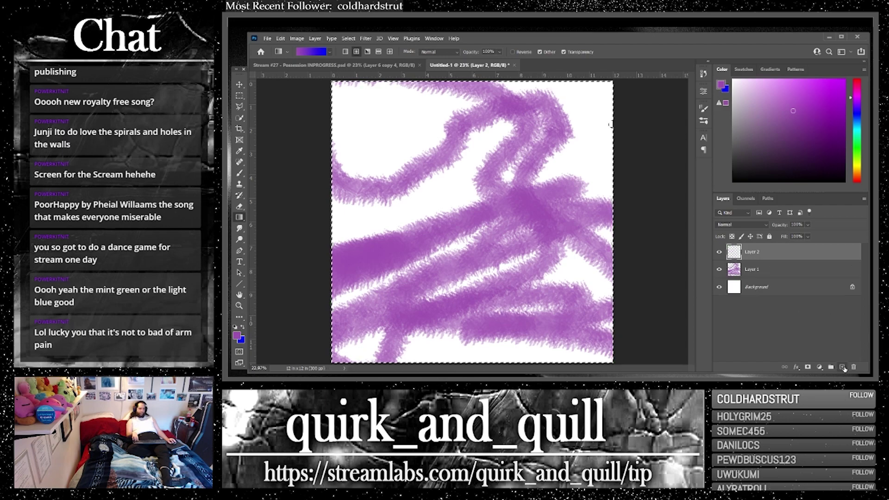
drag(598, 311, 597, 311)
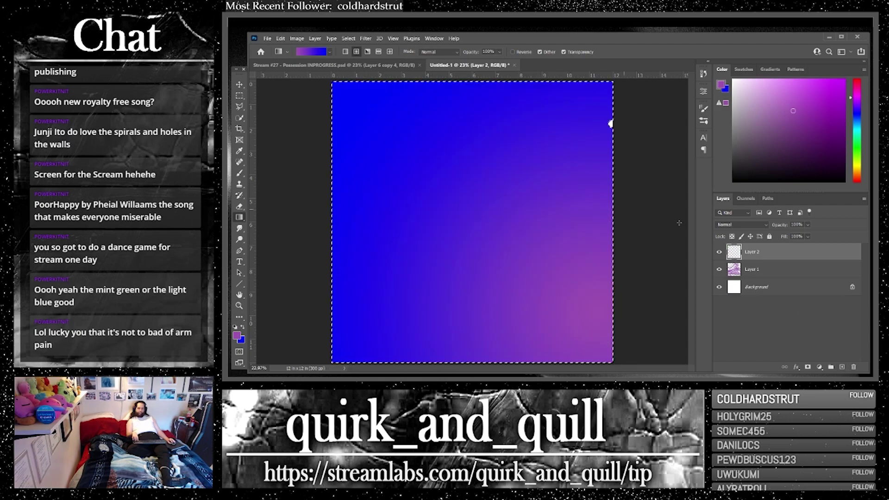
click(740, 225)
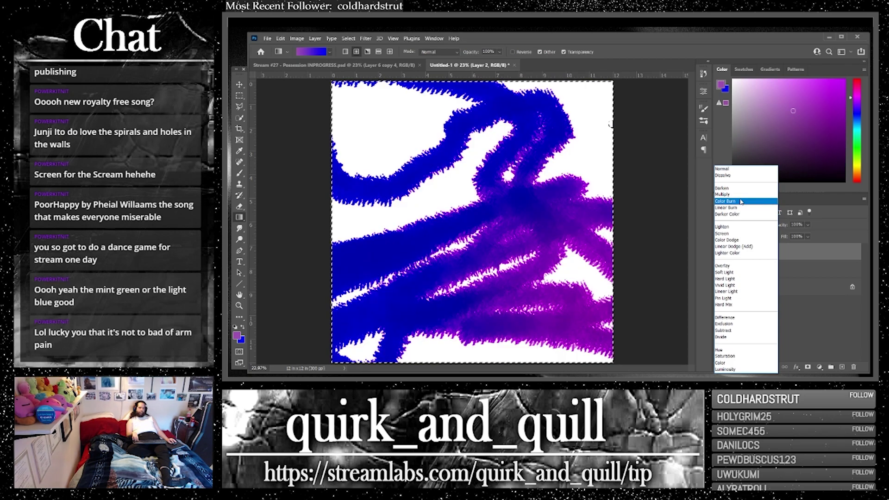
click(741, 201)
Step: Duplicate Layer 2 and set the copy to Hard Mix
drag(819, 257, 842, 367)
click(741, 225)
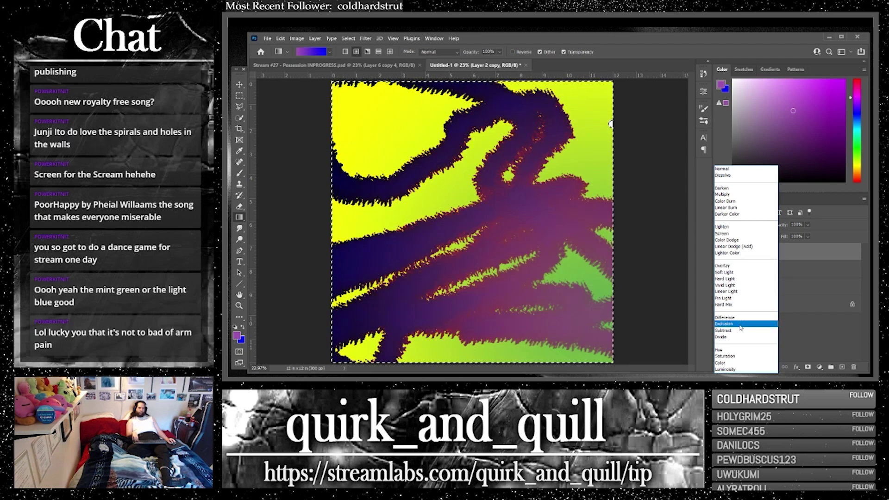
click(740, 306)
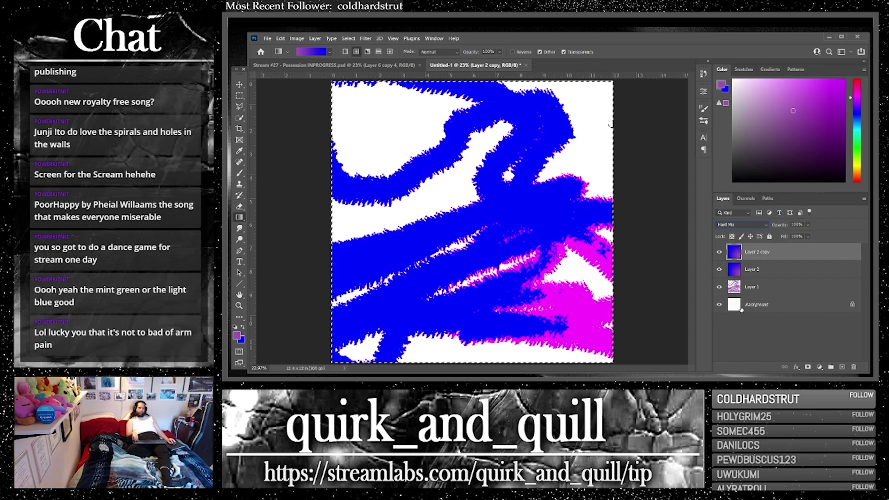
Step: Merge Layer 2 copy, Layer 2 and Layer 1 into one layer
shift+click(774, 293)
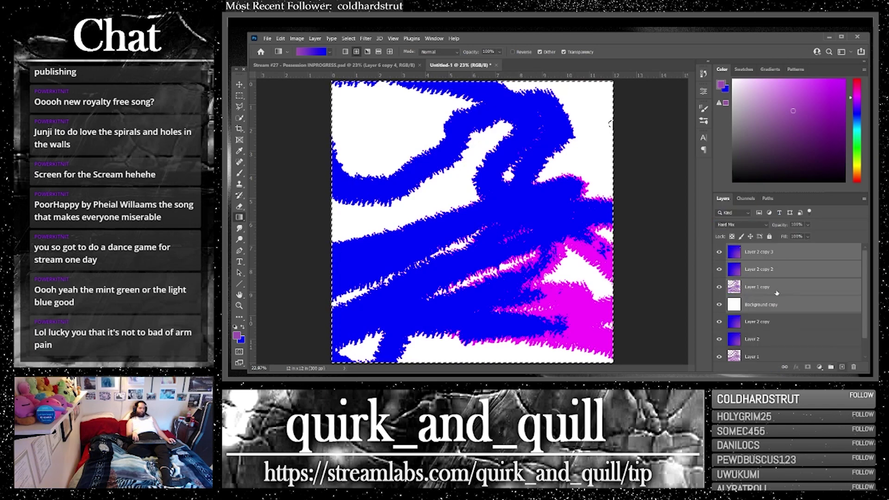
right_click(784, 273)
click(726, 284)
Step: Duplicate the merged layer, flip it horizontally and set it to Linear Dodge (Add)
drag(837, 256, 843, 367)
click(240, 85)
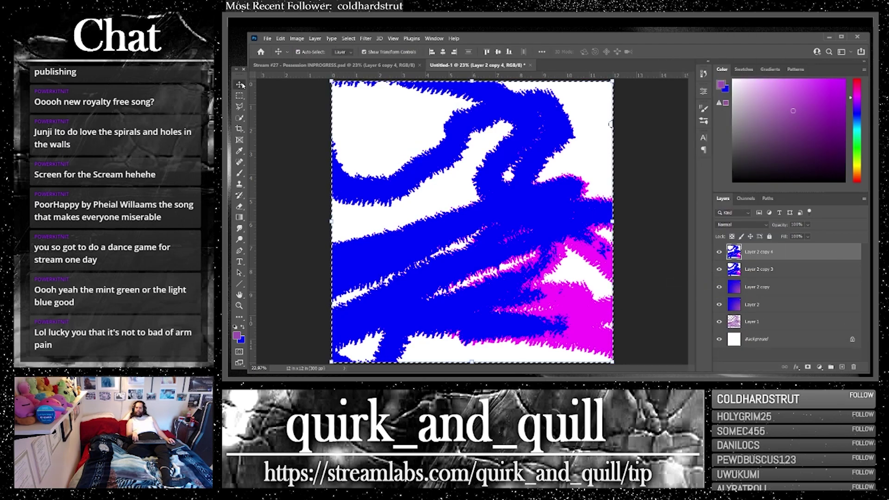
click(281, 39)
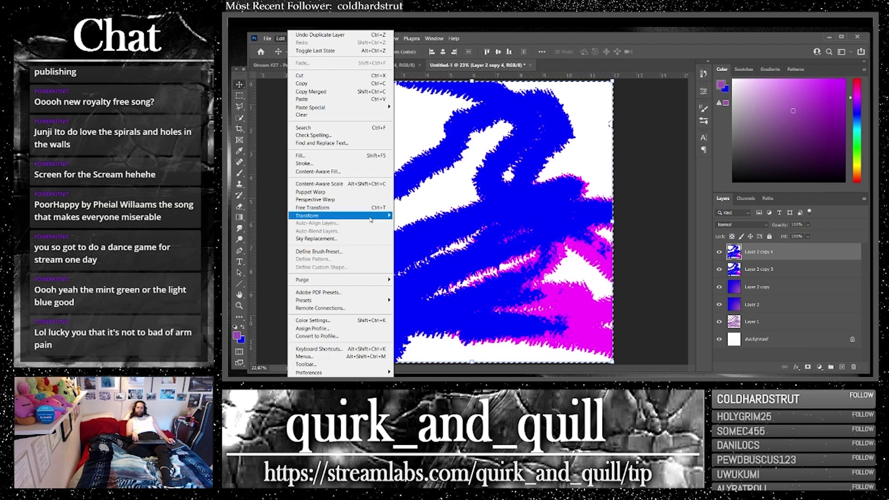
click(433, 345)
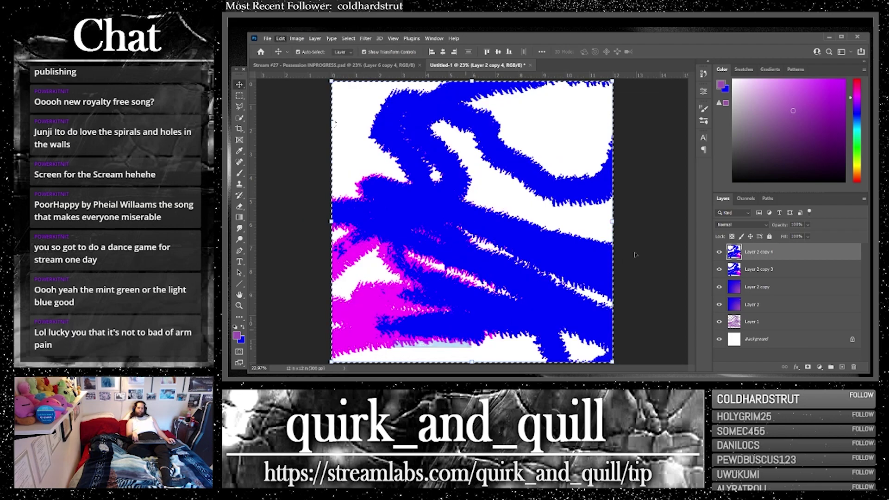
click(740, 225)
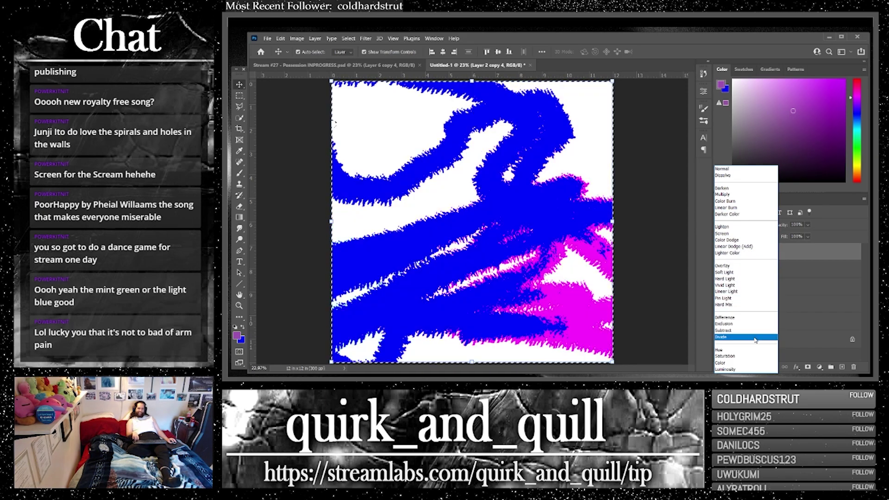
click(741, 246)
Step: Merge duplicates of the mirrored pair, then duplicate the result into Layer 2 copy 7
shift+click(786, 272)
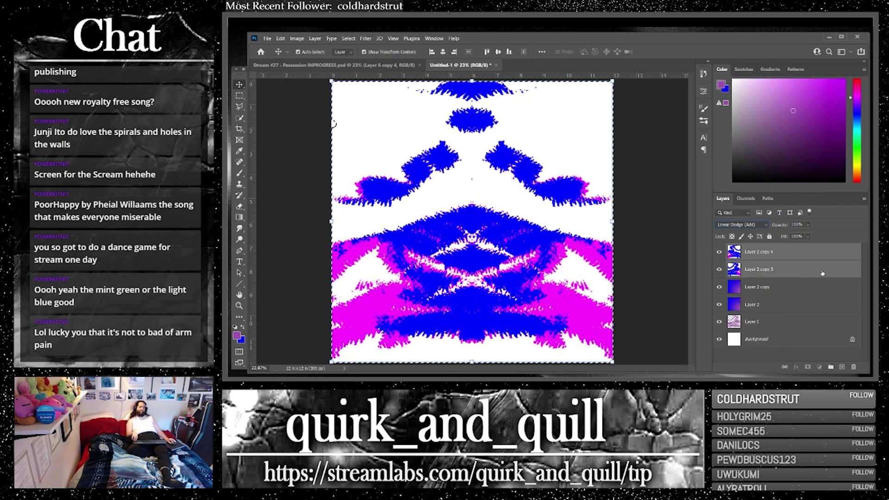
key(ctrl+j)
right_click(774, 271)
click(715, 286)
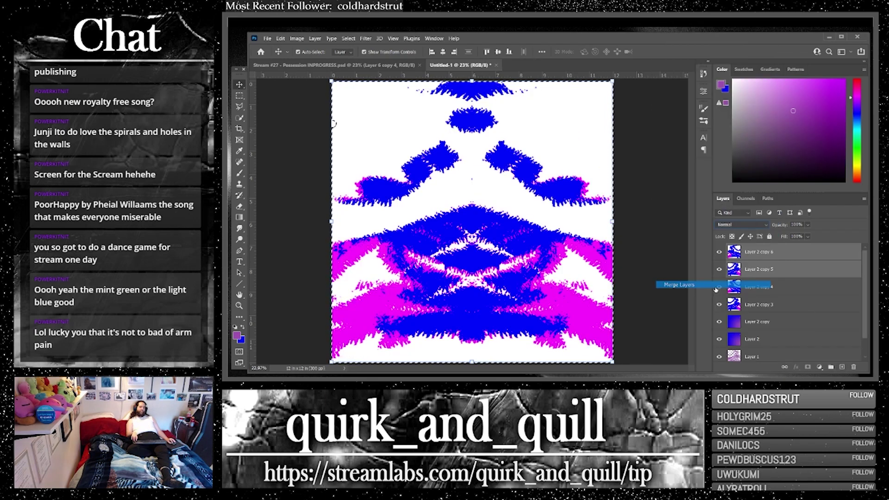
drag(790, 257, 839, 348)
drag(842, 367, 842, 366)
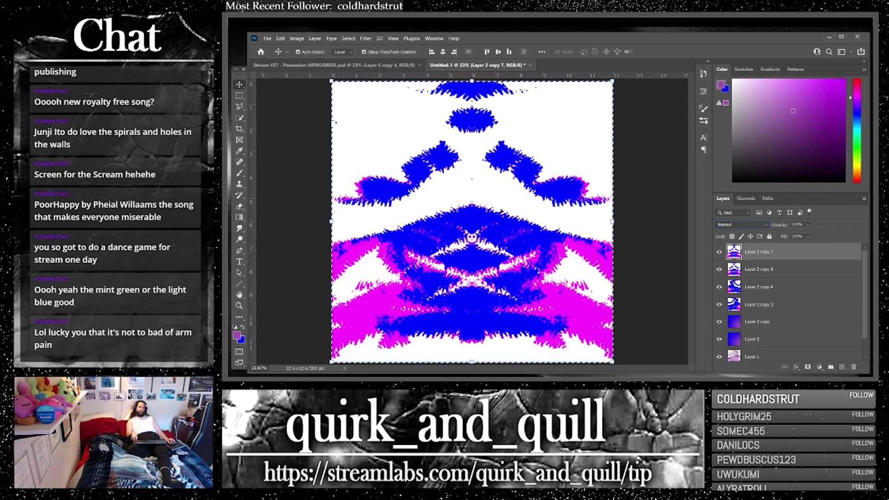
Step: Apply a Motion Blur at -90° angle and 1266 px distance to Layer 2 copy 7
click(364, 38)
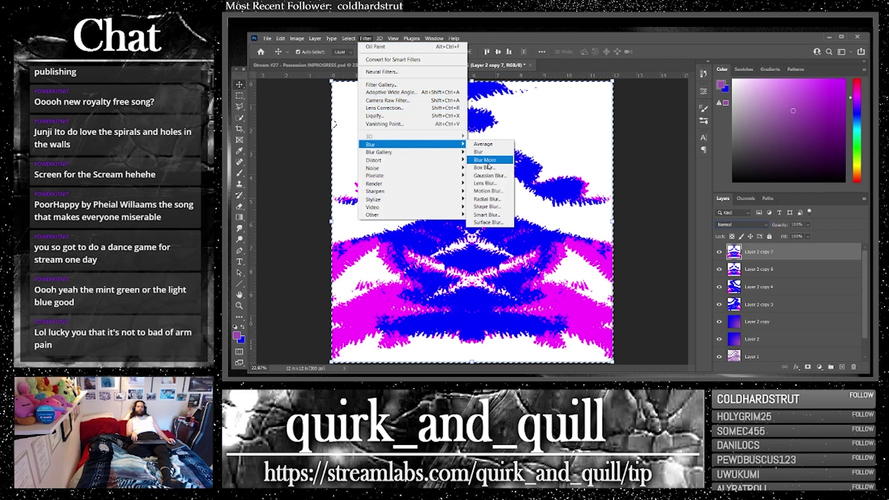
click(490, 191)
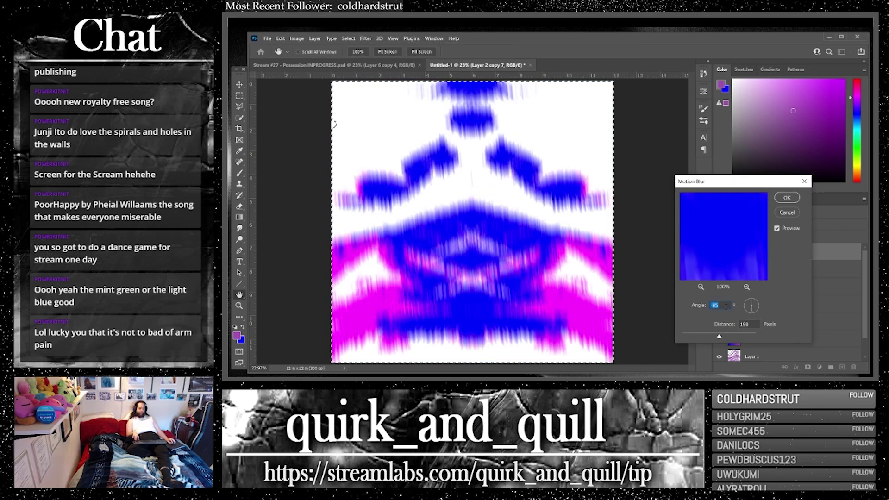
text(-)
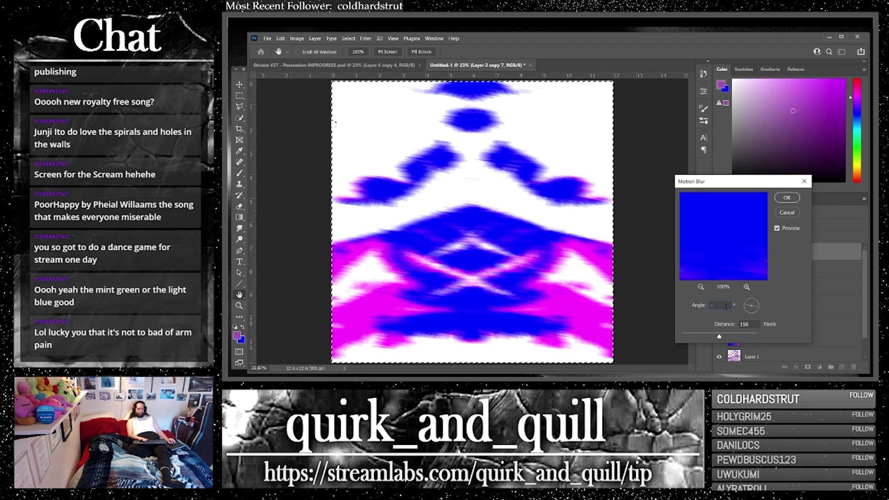
text(90)
drag(719, 336, 738, 334)
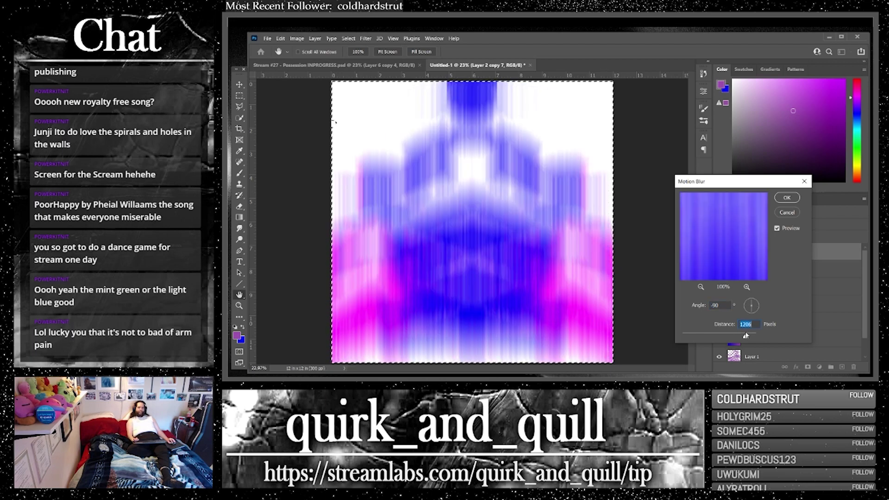
key(Return)
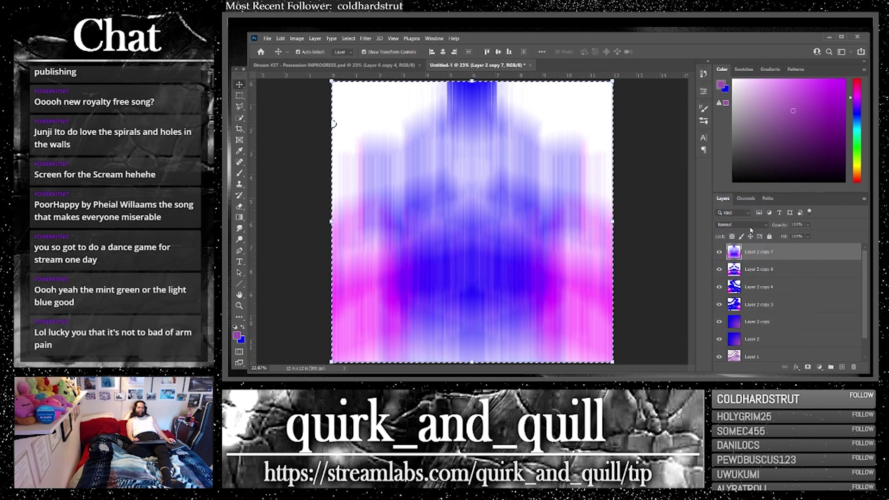
click(752, 228)
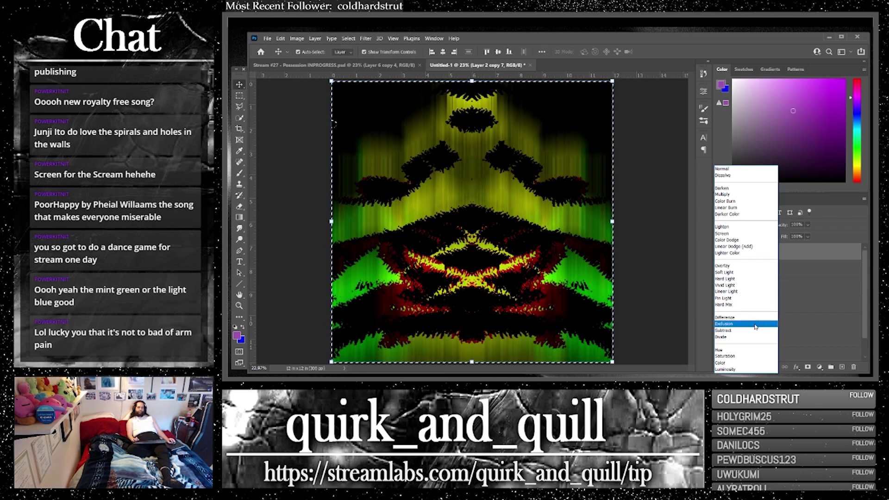
Step: Set the blurred layer to Exclusion, merge duplicates of it with copy 6, and invert the result
click(755, 326)
shift+click(788, 273)
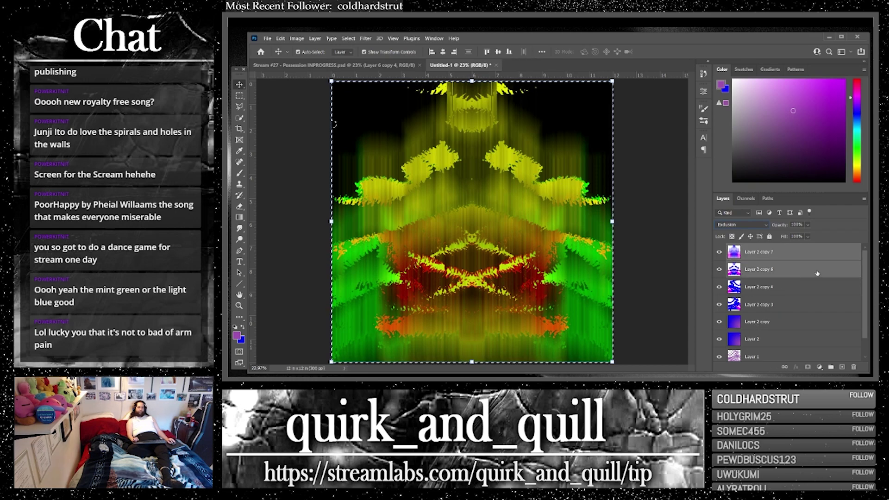
key(ctrl+j)
right_click(788, 274)
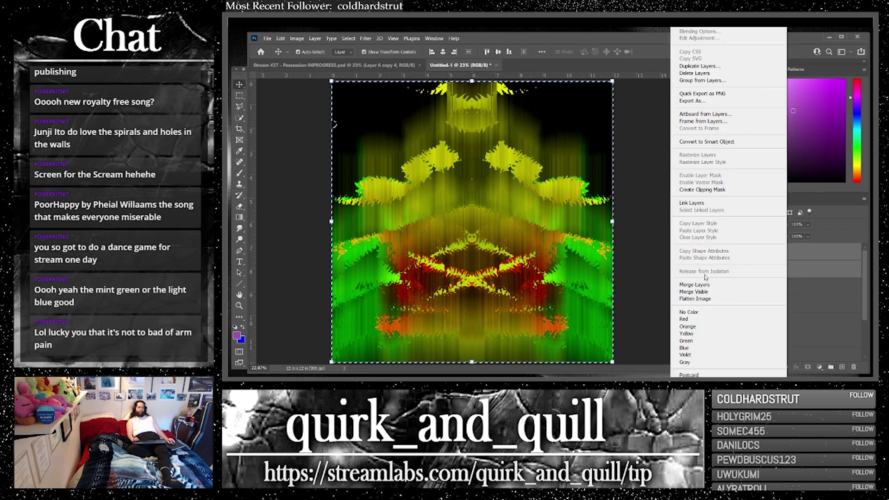
click(708, 284)
key(ctrl+i)
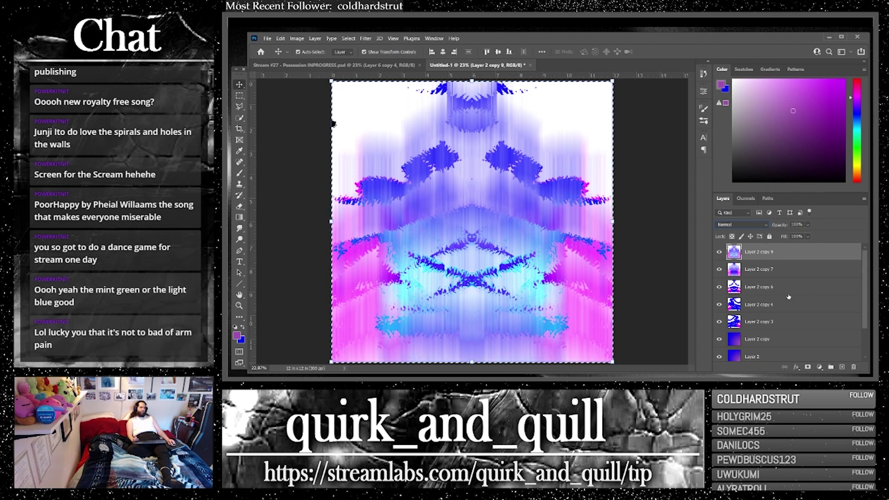
Step: Duplicate Layer 2 copy 6, move it to the top and set it to Soft Light
click(818, 287)
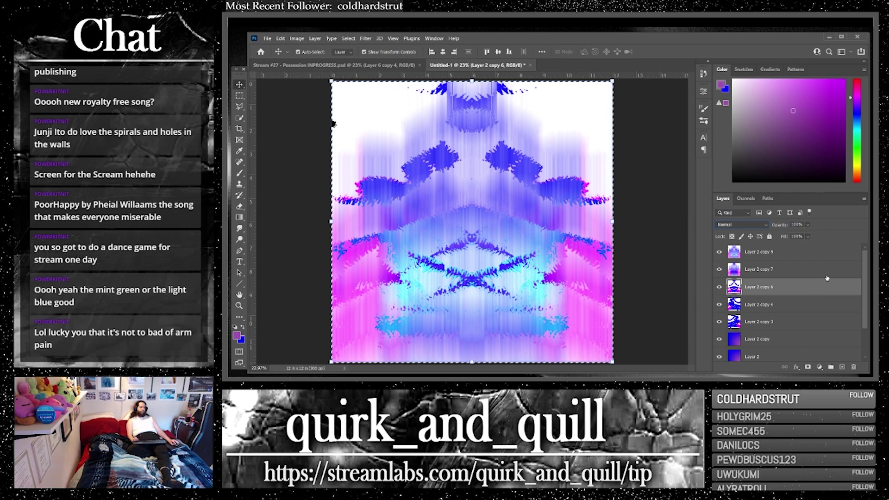
key(ctrl+j)
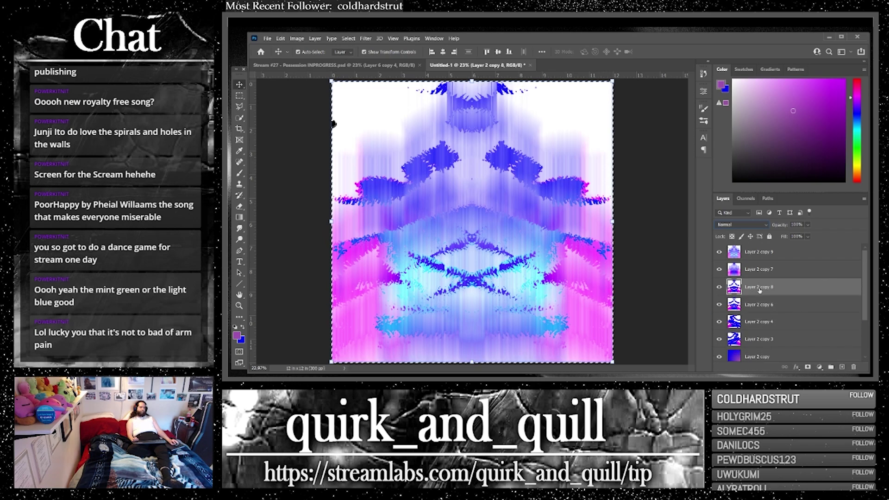
drag(759, 289, 754, 249)
click(739, 226)
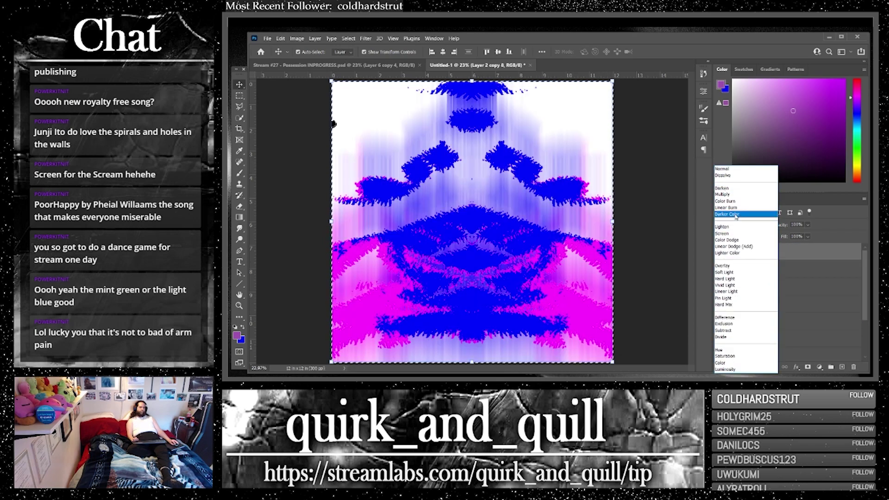
click(738, 273)
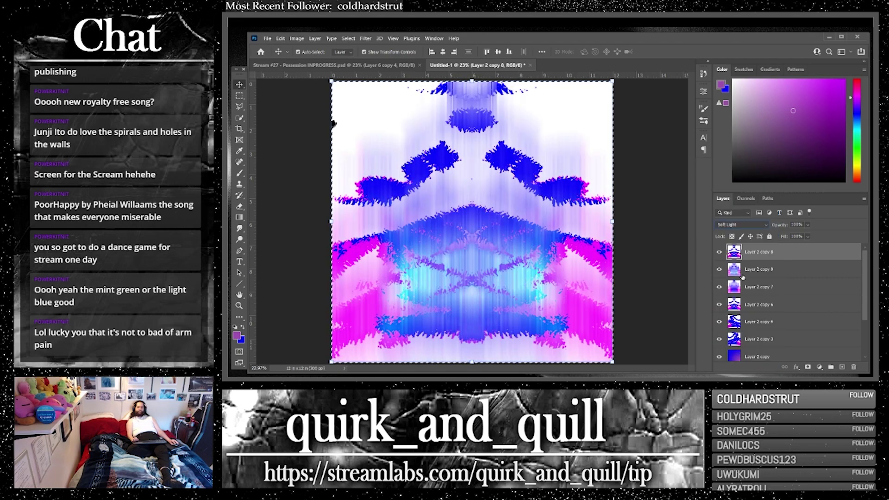
Step: Merge duplicates of the Soft Light layer and copy 9 into Layer 2 copy 11, then duplicate it
shift+click(797, 273)
key(ctrl+j)
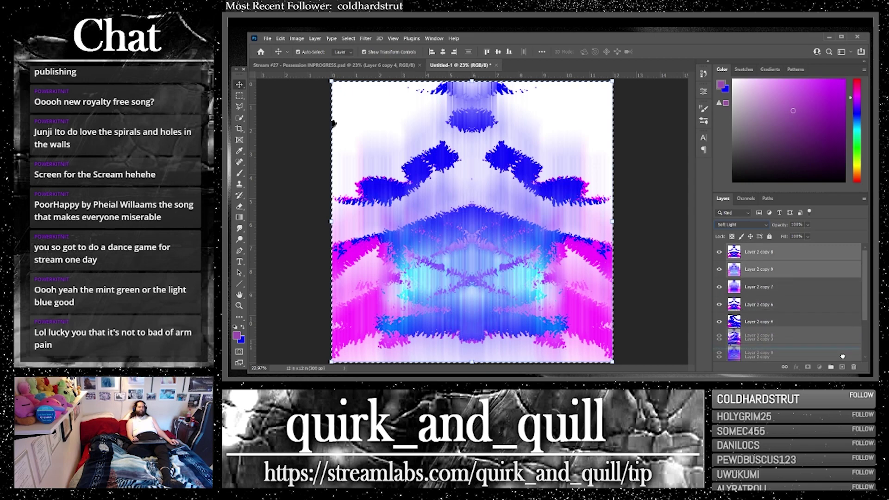
right_click(771, 270)
click(750, 284)
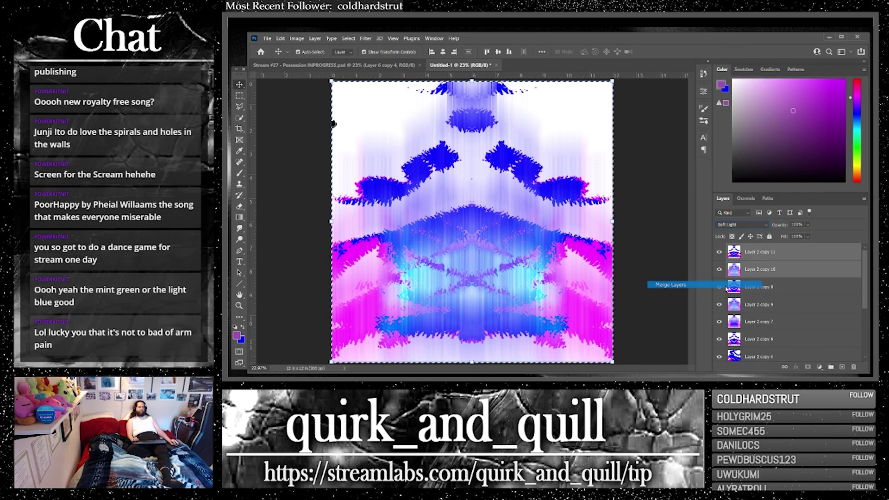
key(ctrl+j)
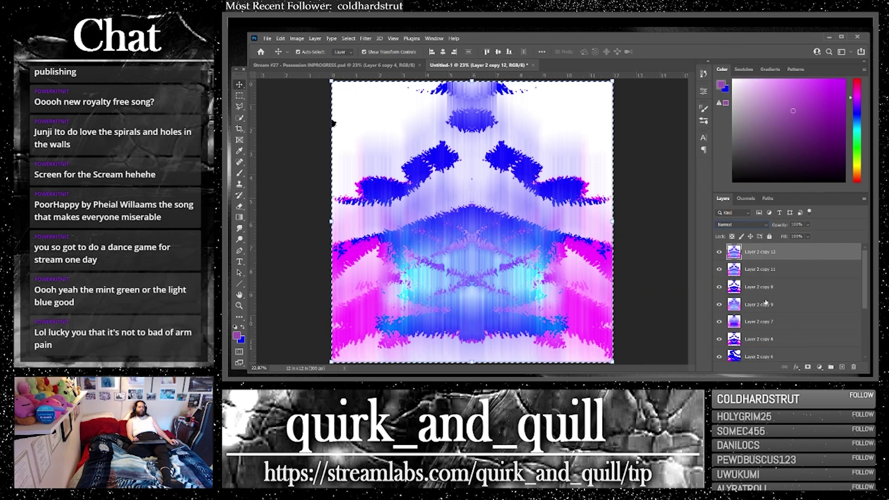
click(238, 219)
Step: Set the foreground colour to deep teal 01749e (H 196, S 99%, B 62%)
click(241, 219)
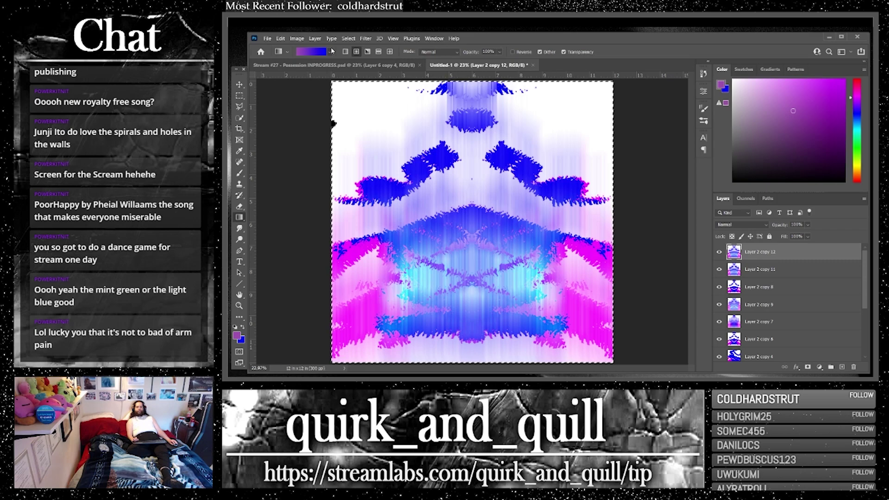
click(238, 337)
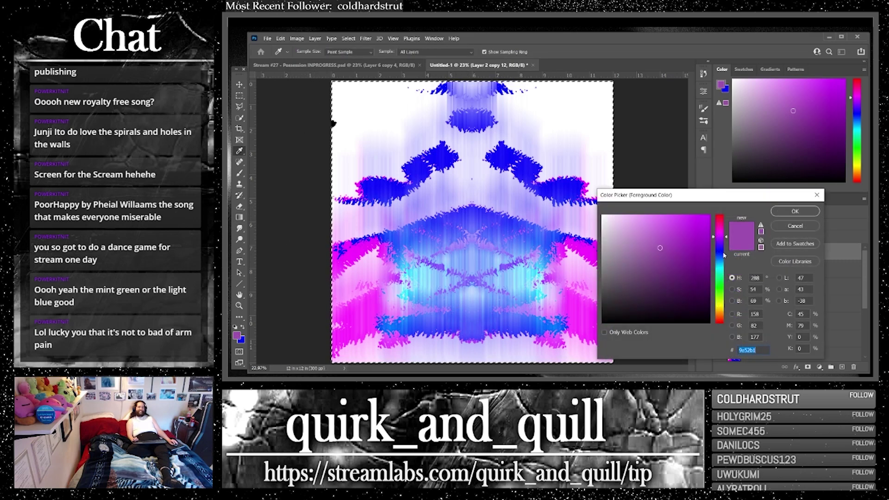
drag(724, 255, 720, 266)
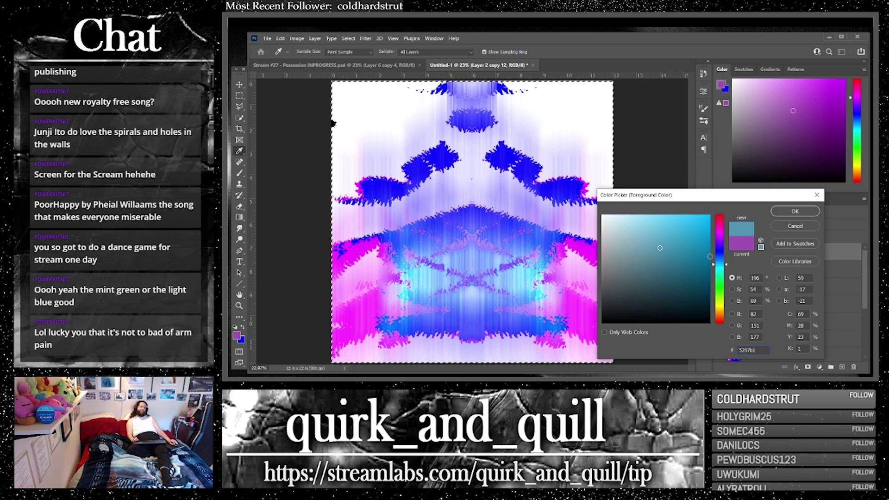
click(710, 256)
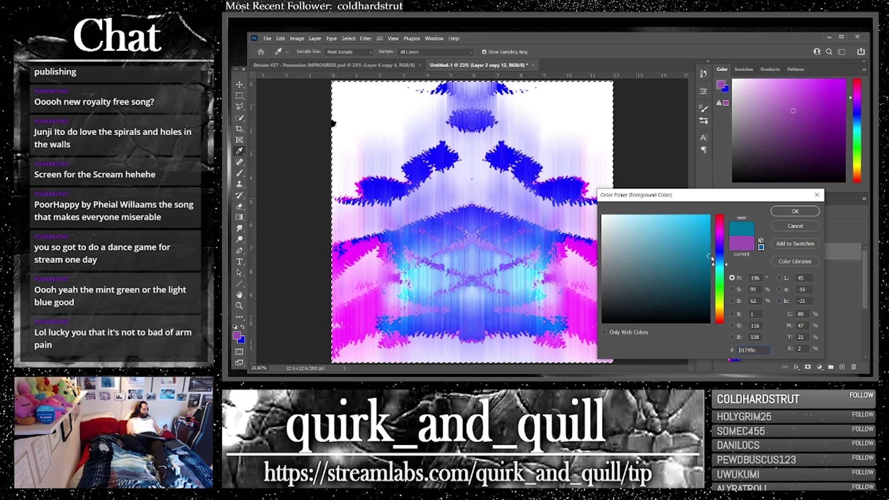
click(795, 211)
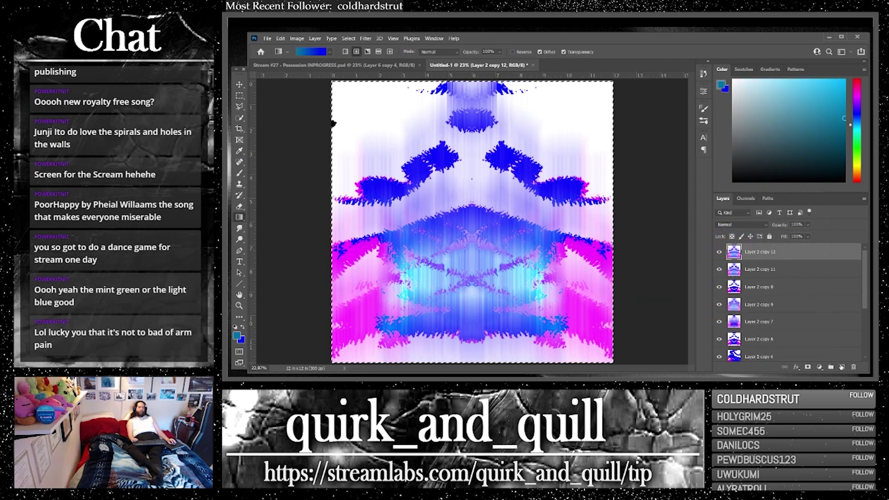
Step: Paint-bucket fill the top-right, top-left and central white areas with teal
click(842, 366)
key(ctrl+z)
right_click(246, 217)
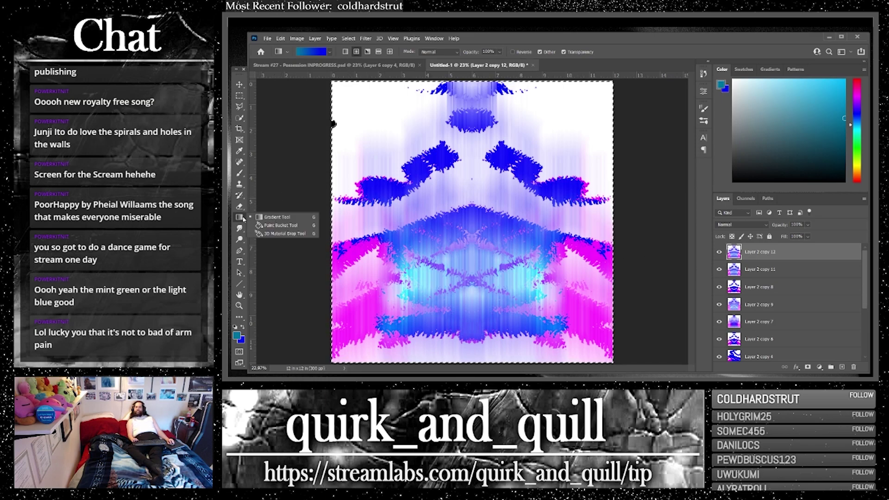
click(266, 225)
click(591, 138)
click(375, 124)
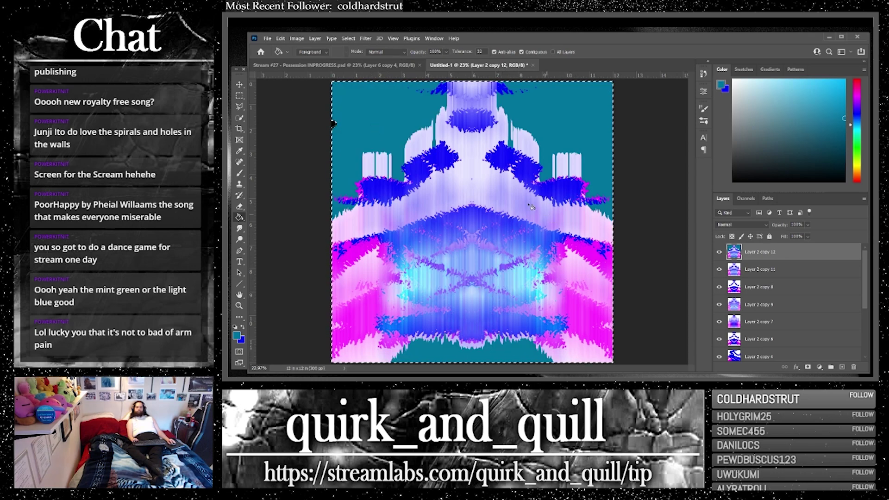
click(474, 183)
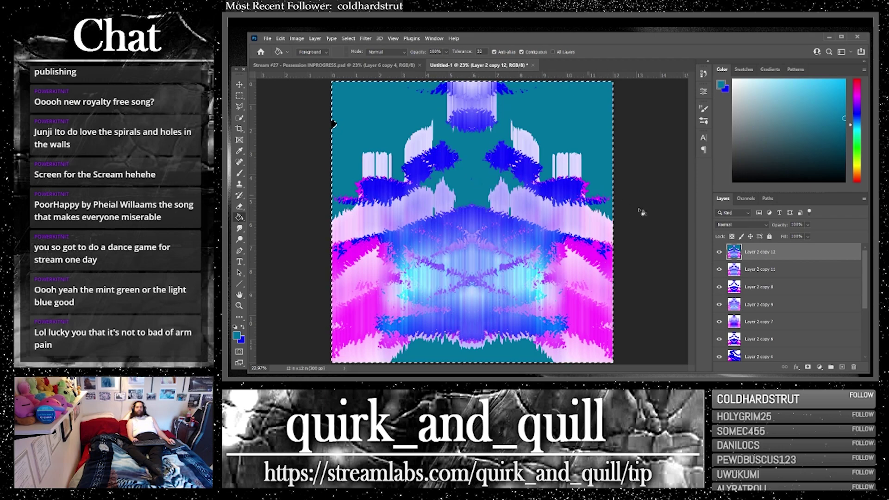
Step: Duplicate the teal-filled layer twice, clearing the selection and returning to the Brush tool
drag(761, 255, 845, 368)
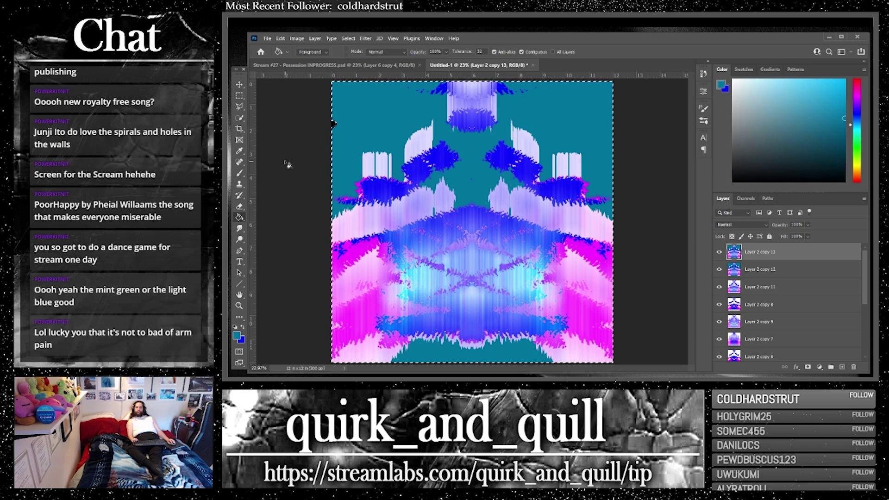
key(ctrl+d)
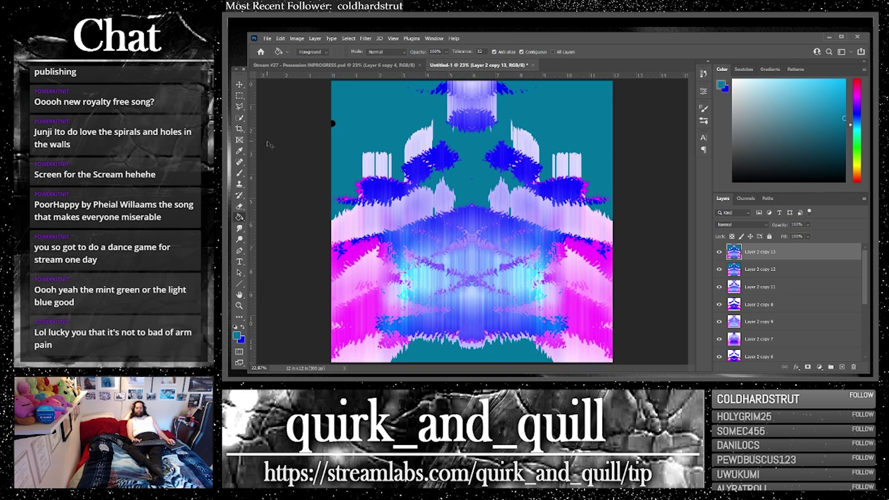
key(b)
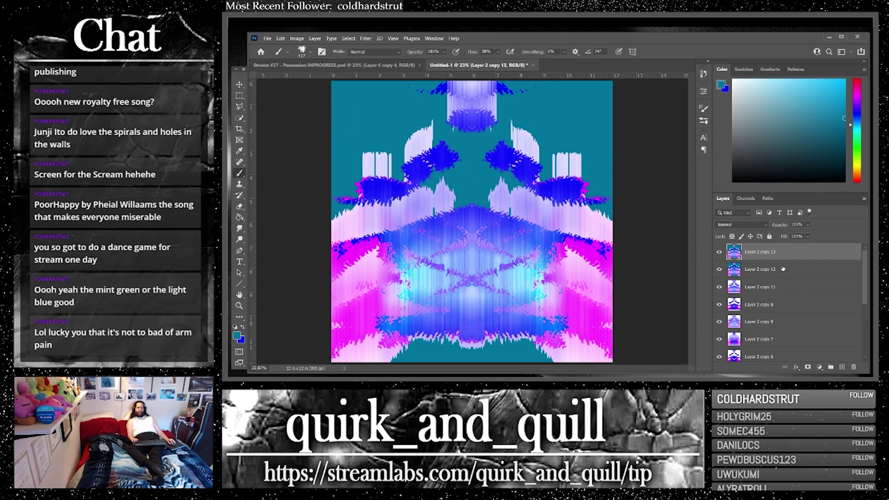
key(ctrl+j)
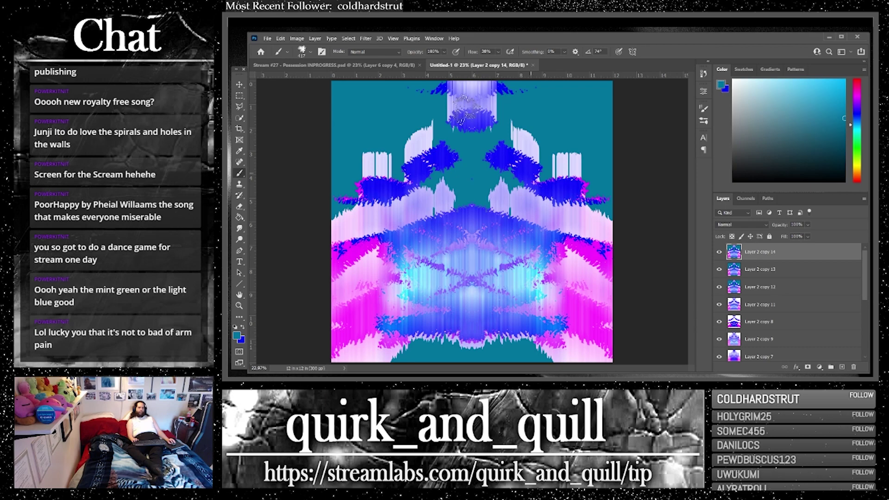
Step: Apply the Chrome filter from the Filter Gallery to the top layer
click(366, 39)
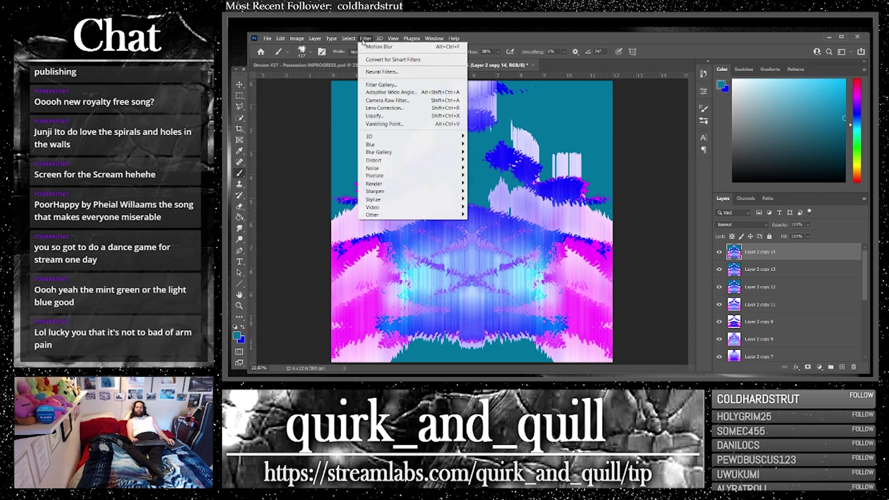
click(400, 88)
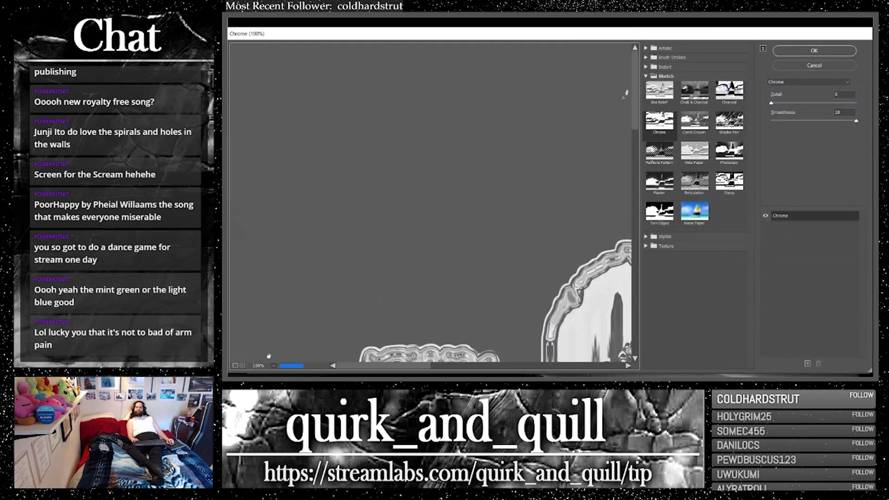
click(268, 366)
click(273, 357)
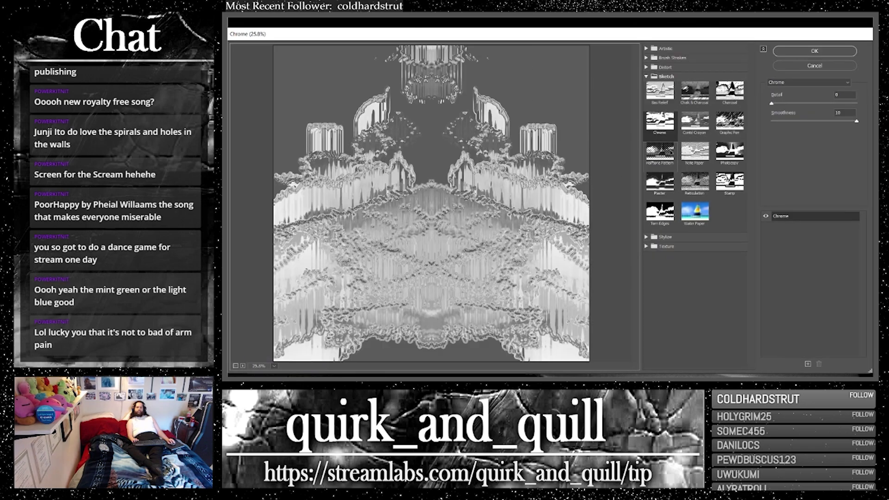
click(814, 51)
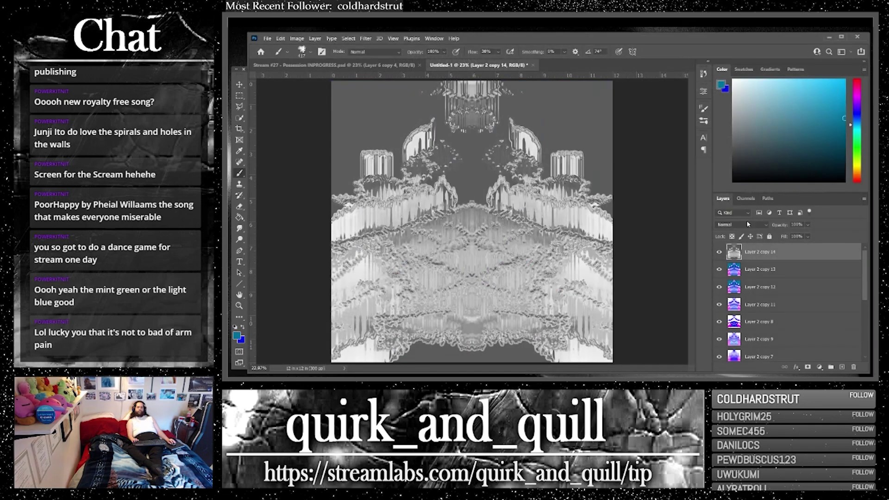
Step: Set the top layer to Darker Color, then merge duplicates of it and Layer 2 copy 13
click(749, 226)
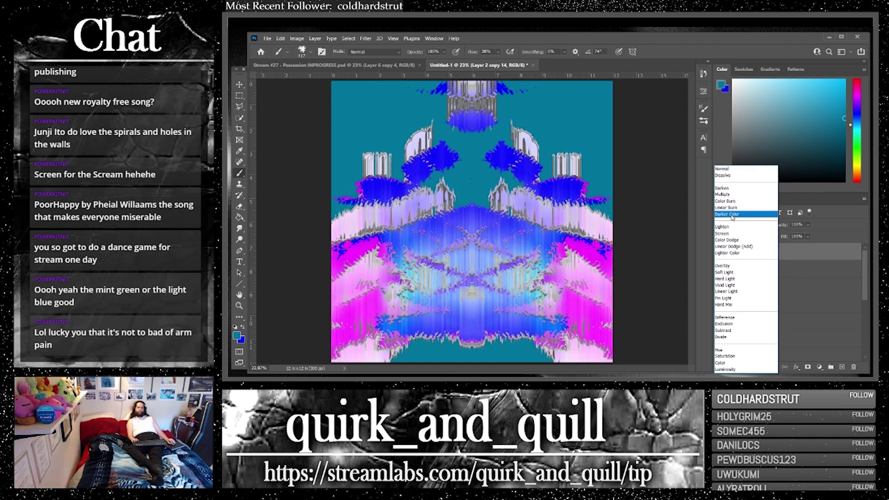
click(731, 216)
shift+click(812, 272)
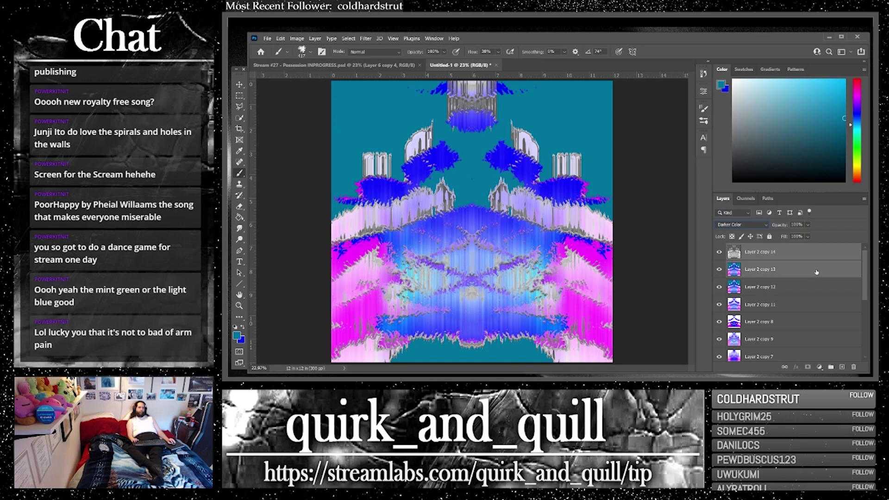
key(ctrl+j)
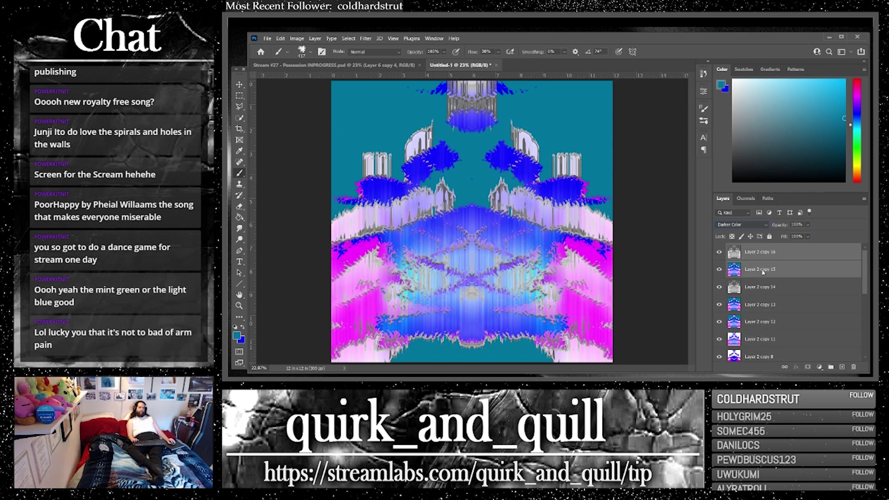
right_click(764, 274)
click(703, 289)
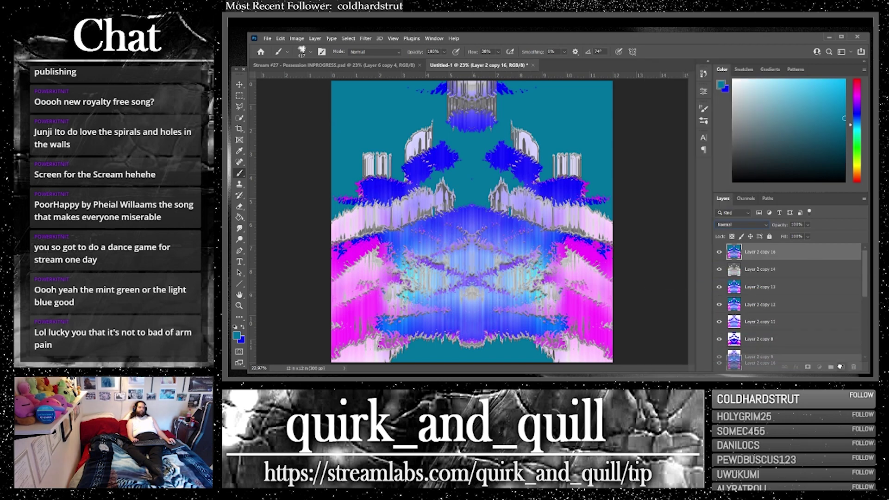
Step: Apply the Stylize > Glowing Edges filter to the merged layer
click(365, 39)
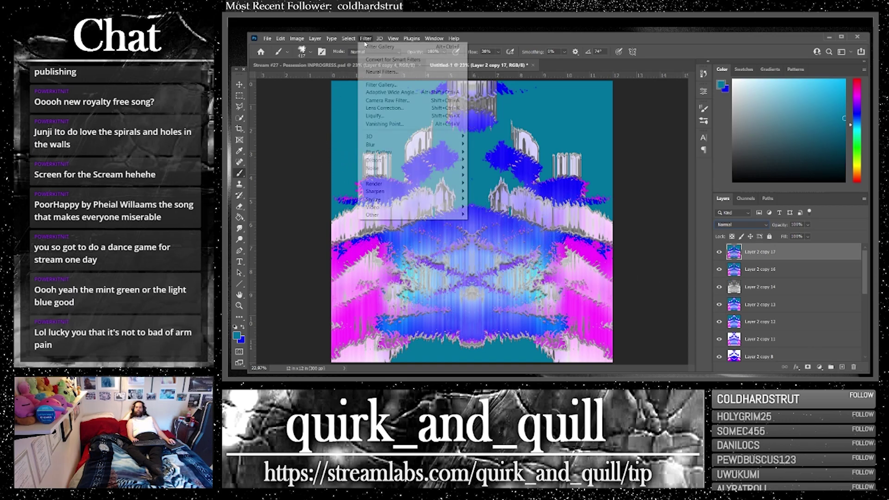
click(380, 84)
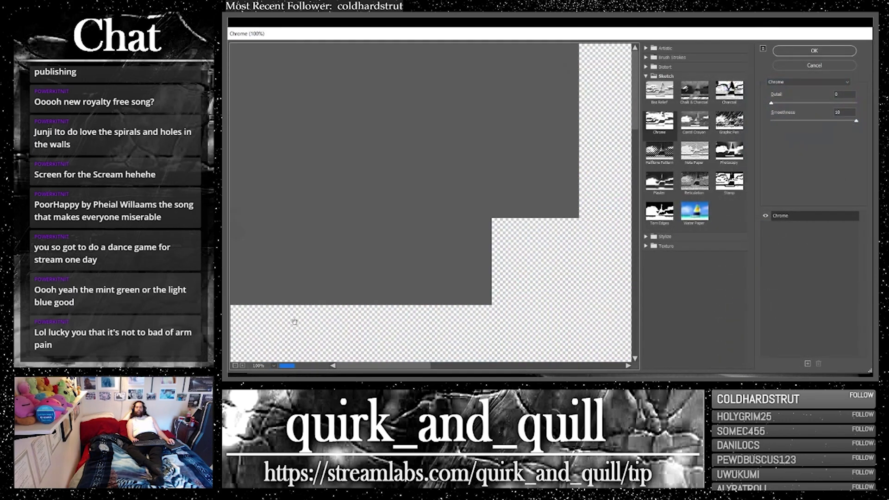
click(273, 366)
click(267, 359)
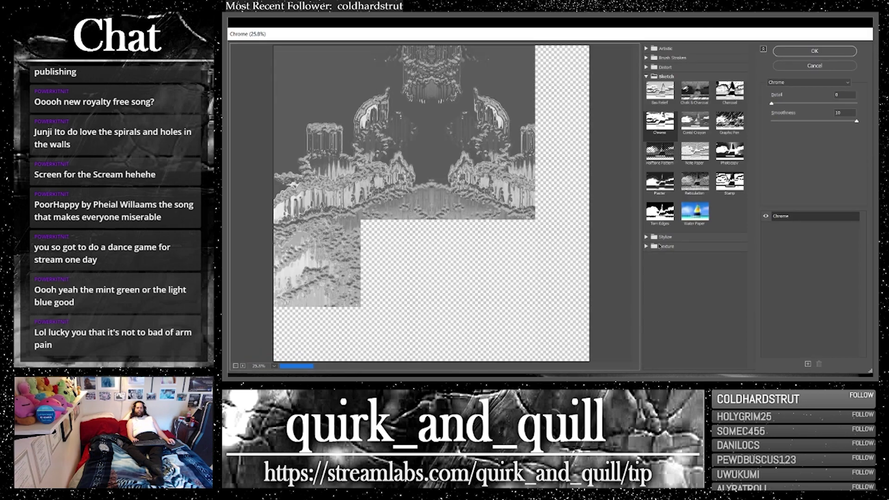
click(652, 237)
click(659, 253)
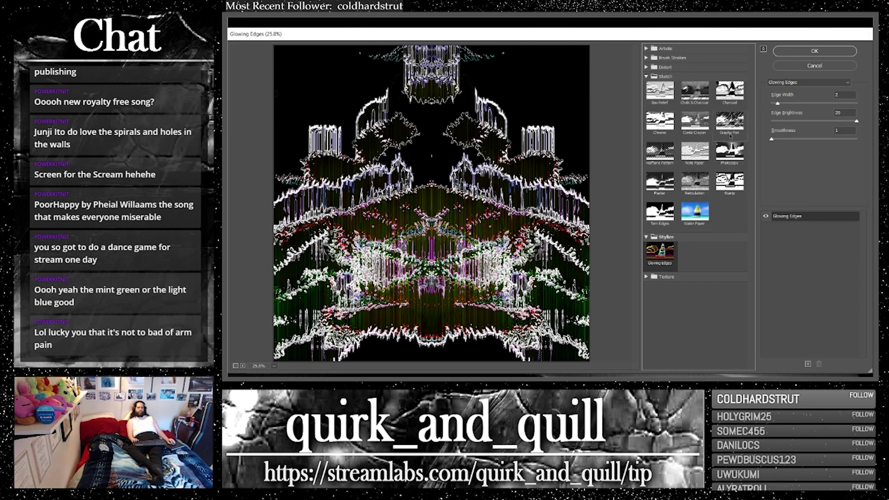
click(814, 51)
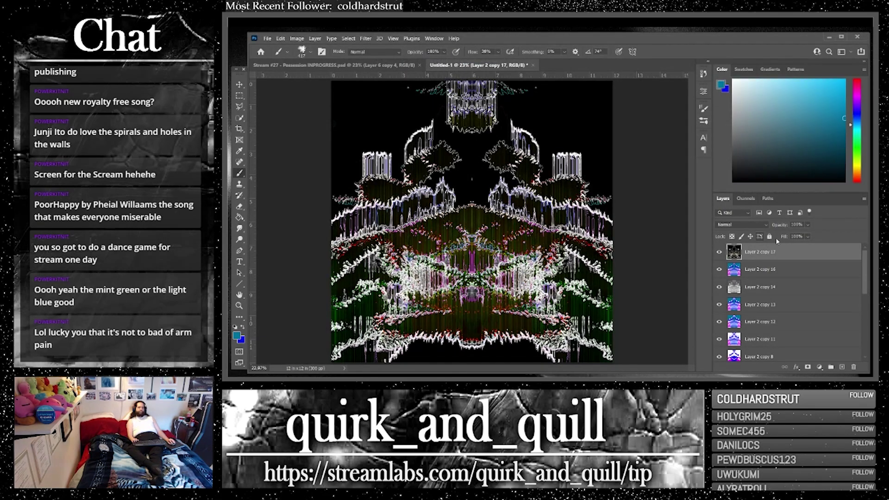
Step: Invert the layer, set it to Color Burn, merge duplicates with copy 16, and duplicate the result
key(ctrl+i)
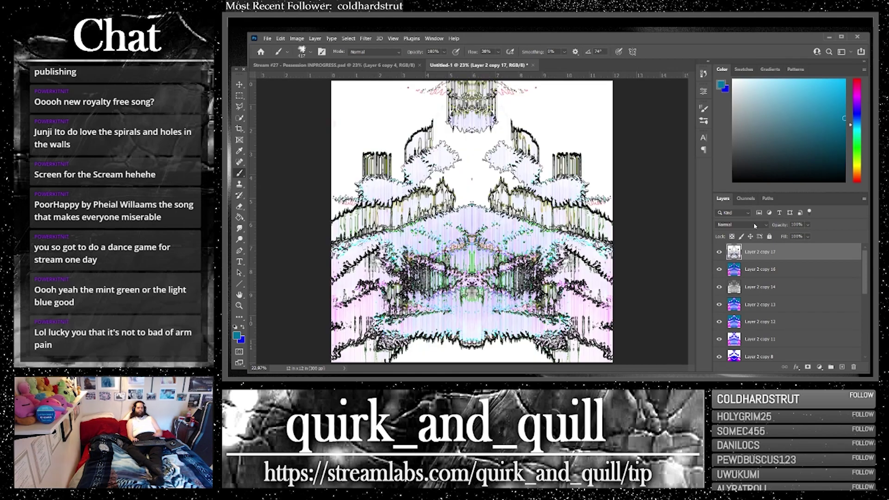
click(753, 226)
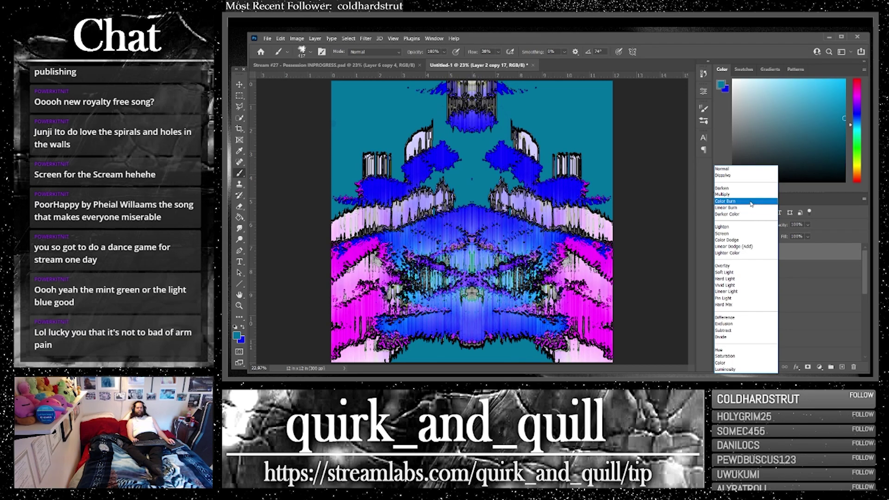
click(750, 204)
shift+click(826, 274)
drag(826, 274, 841, 366)
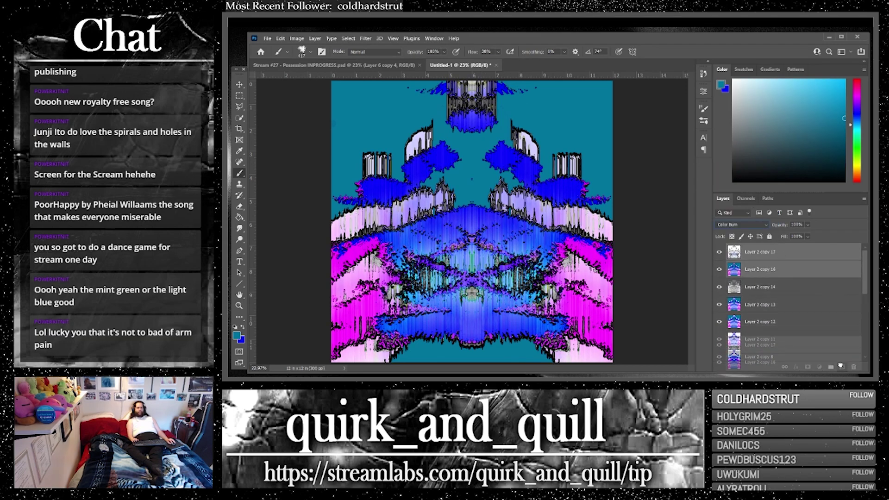
right_click(782, 263)
click(741, 285)
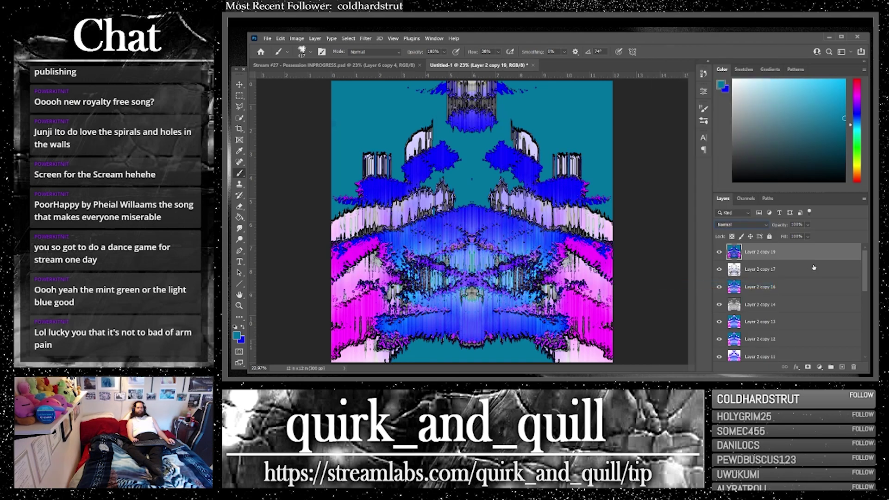
drag(833, 255, 841, 366)
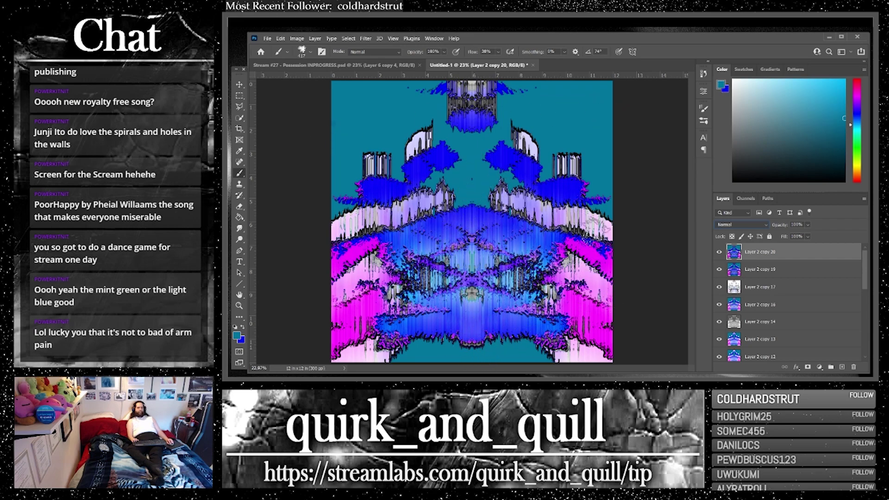
Step: Set the new copy to Linear Dodge (Add) with lowered opacity
click(739, 225)
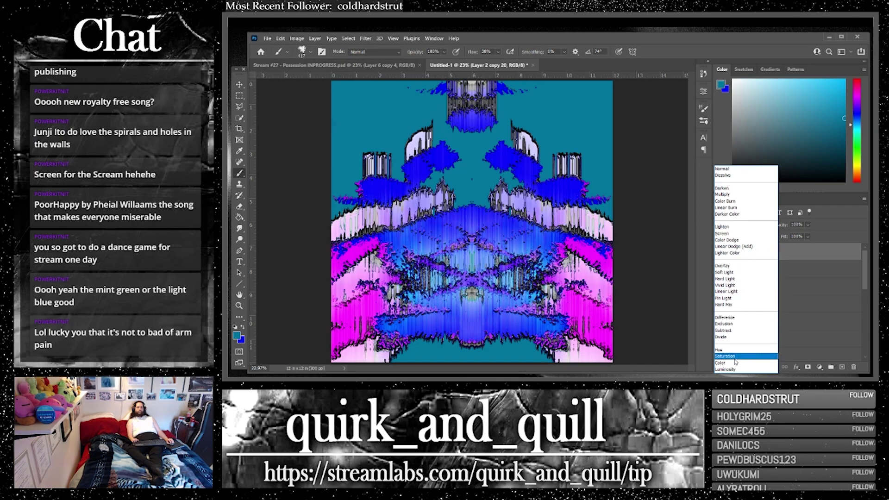
click(729, 247)
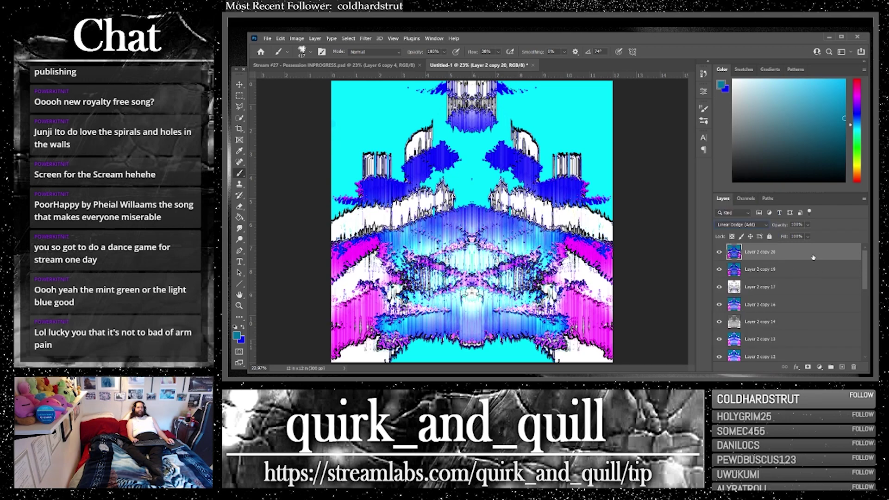
click(808, 225)
drag(800, 237, 836, 231)
Step: Merge duplicates of the Linear Dodge layer and copy 19, then duplicate the merged layer
shift+click(806, 271)
key(ctrl+j)
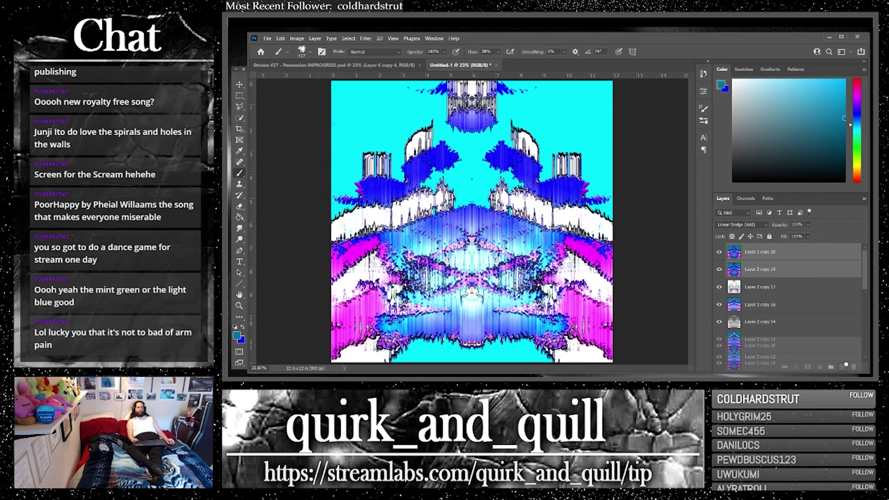
right_click(769, 271)
click(715, 286)
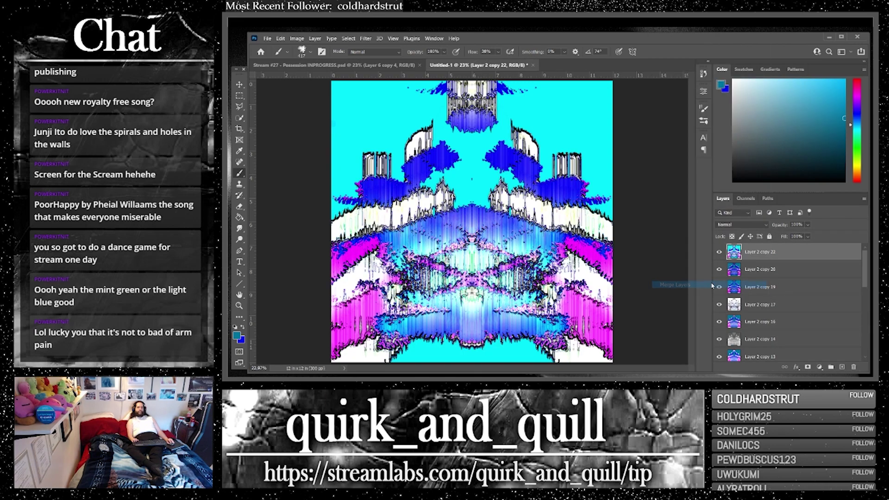
key(ctrl+j)
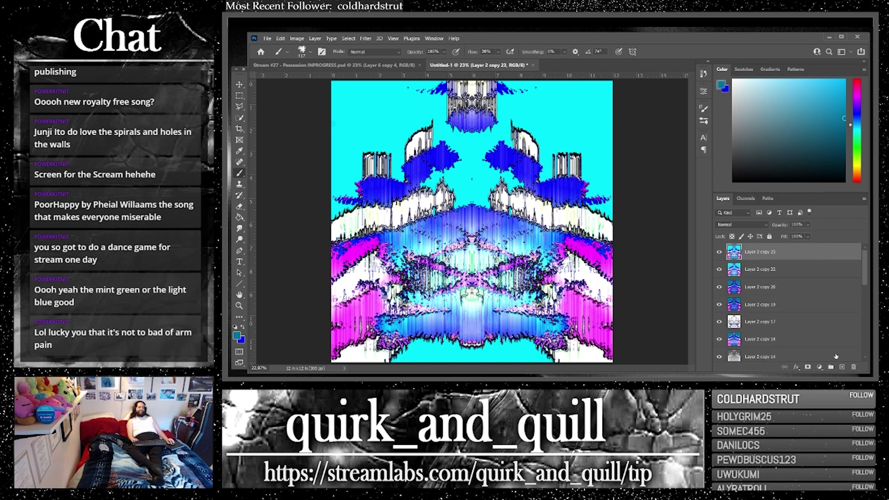
Step: Shear Layer 2 copy 23 into a curved wave with Repeat Edge Pixels, then duplicate it
click(367, 39)
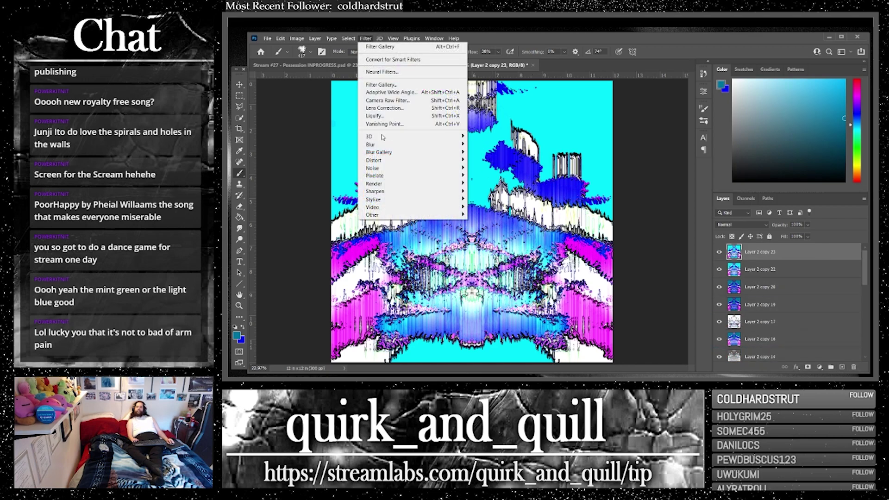
mouse_move(419, 160)
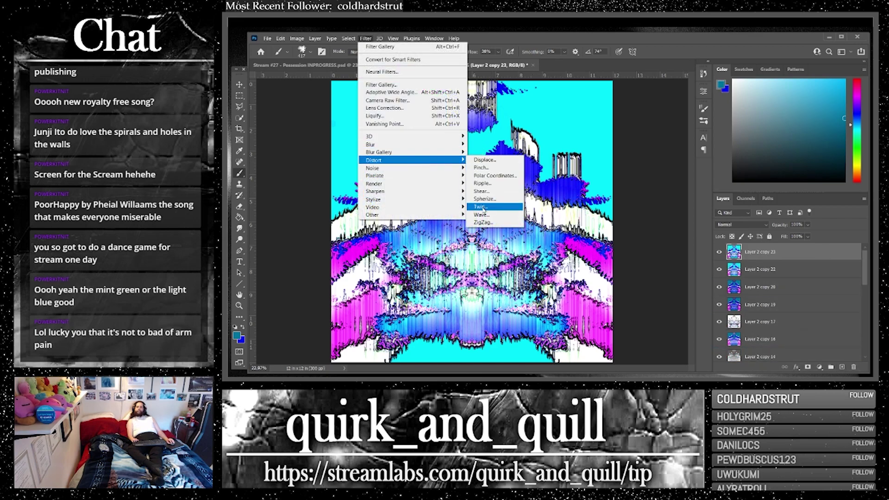
click(481, 191)
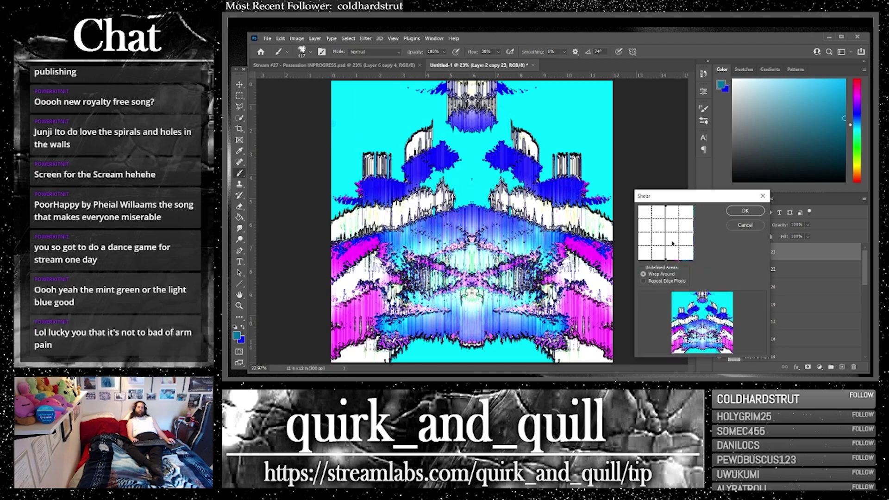
drag(683, 237, 690, 252)
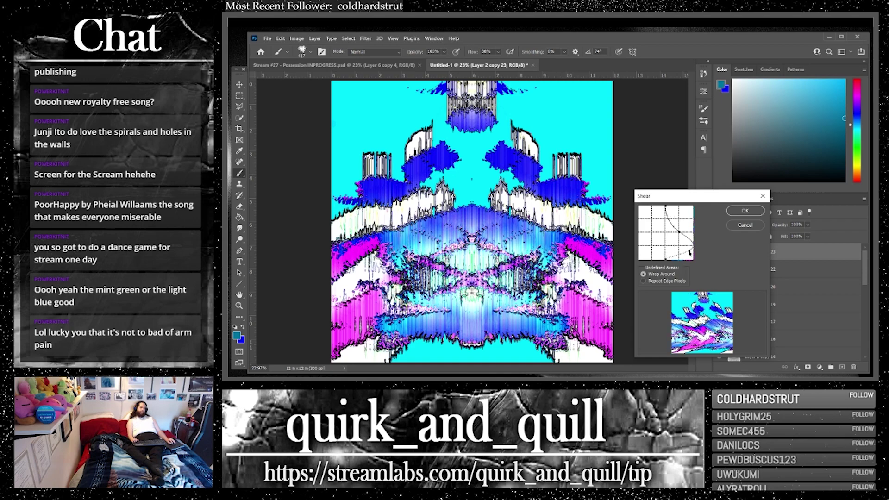
click(643, 281)
click(738, 210)
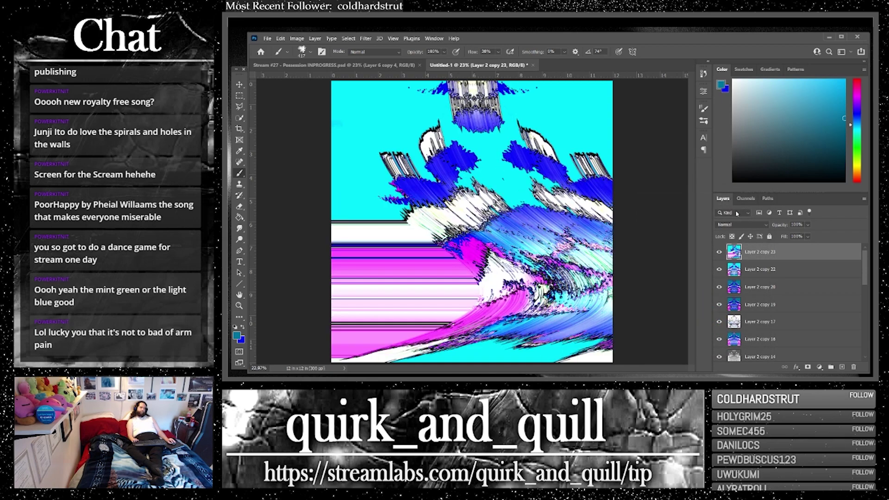
drag(810, 257, 842, 367)
Step: Flip the duplicated layer horizontally and set its blend mode to Divide
click(279, 38)
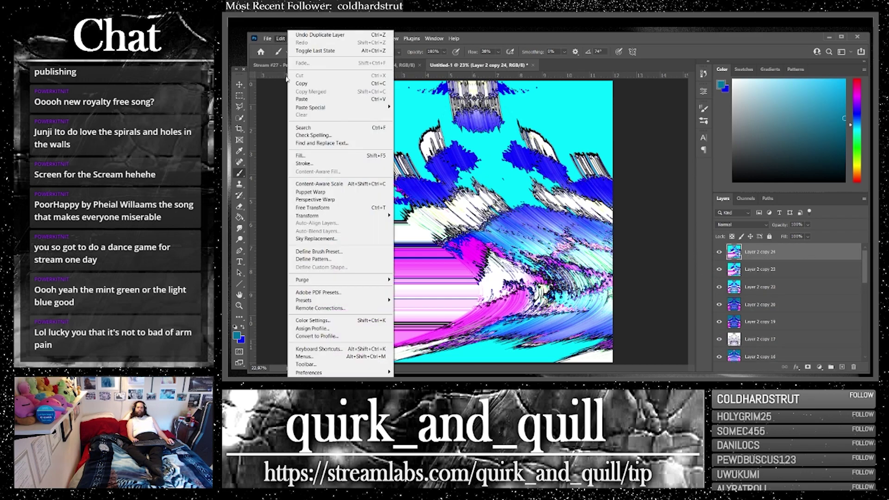
mouse_move(359, 218)
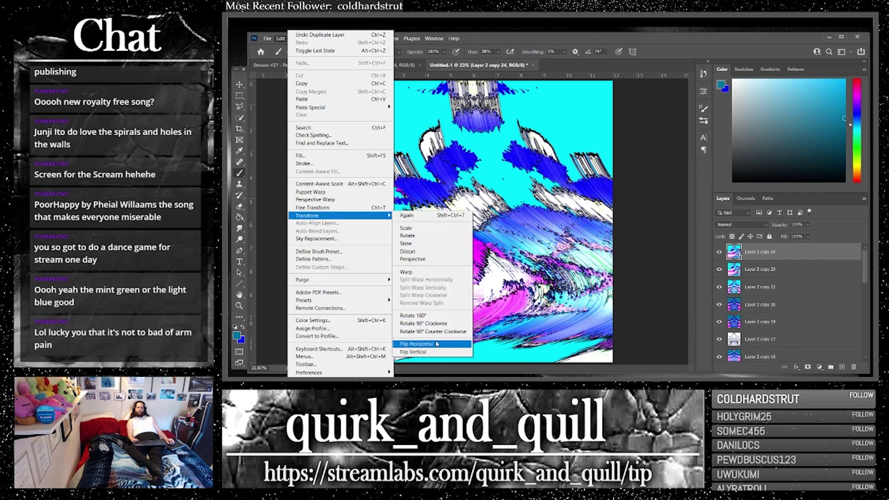
click(413, 351)
click(743, 224)
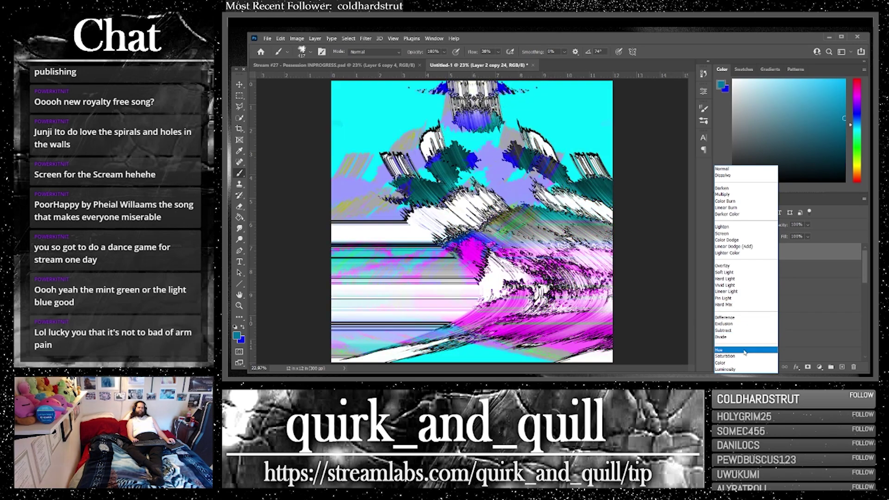
click(742, 338)
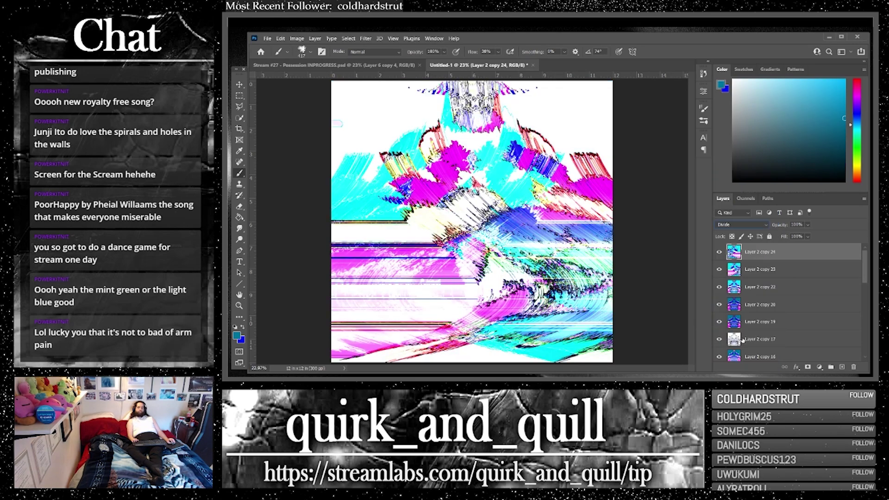
Step: Duplicate the Divide layer with Layer 2 copy 23, merge the copies, and duplicate the result
shift+click(807, 274)
key(ctrl+j)
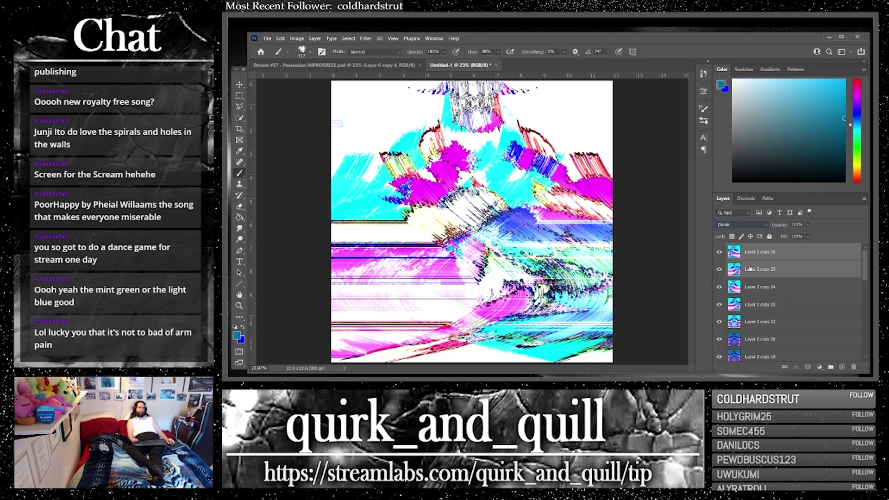
right_click(750, 269)
click(803, 283)
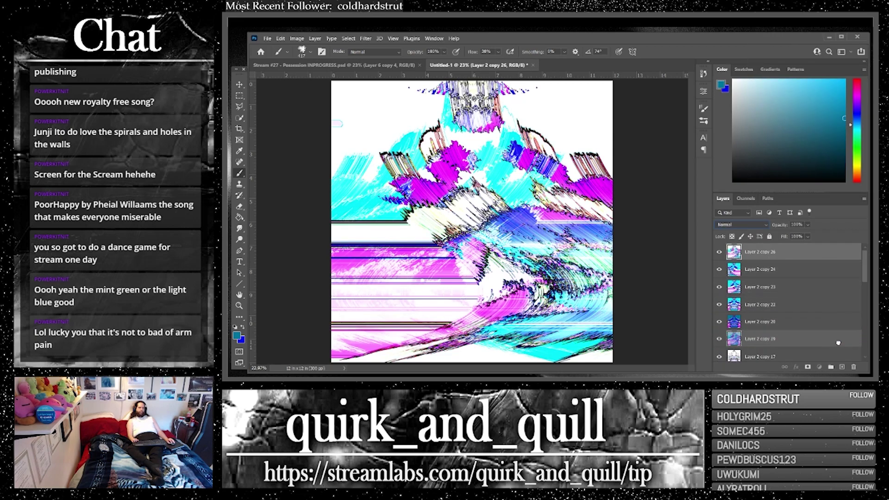
key(ctrl+j)
Step: Mirror the new copy horizontally and set its blend mode to Hue
click(282, 38)
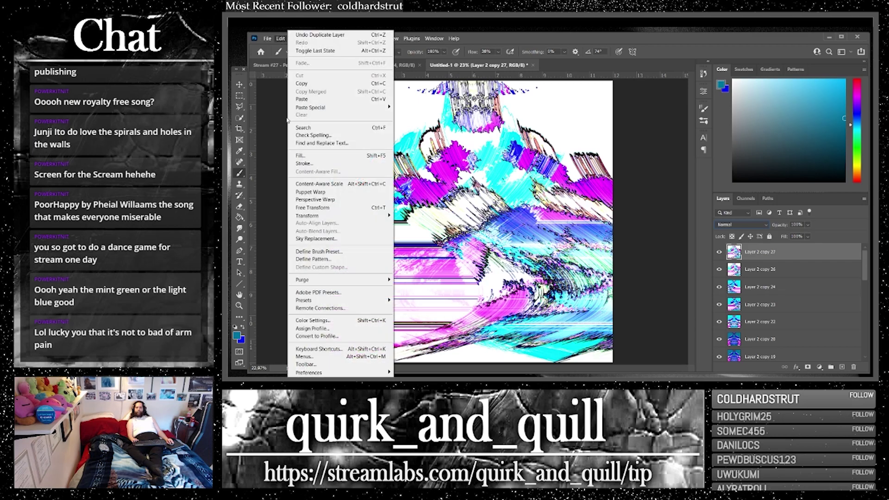
mouse_move(351, 215)
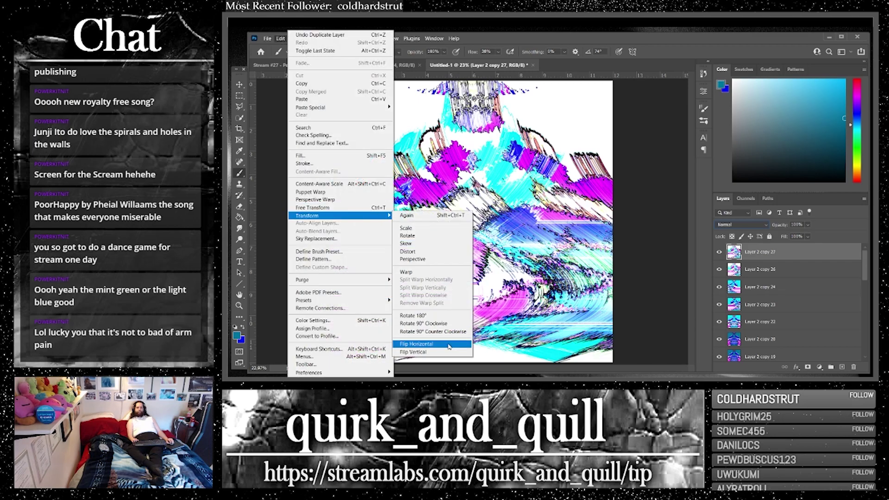
click(416, 344)
click(742, 226)
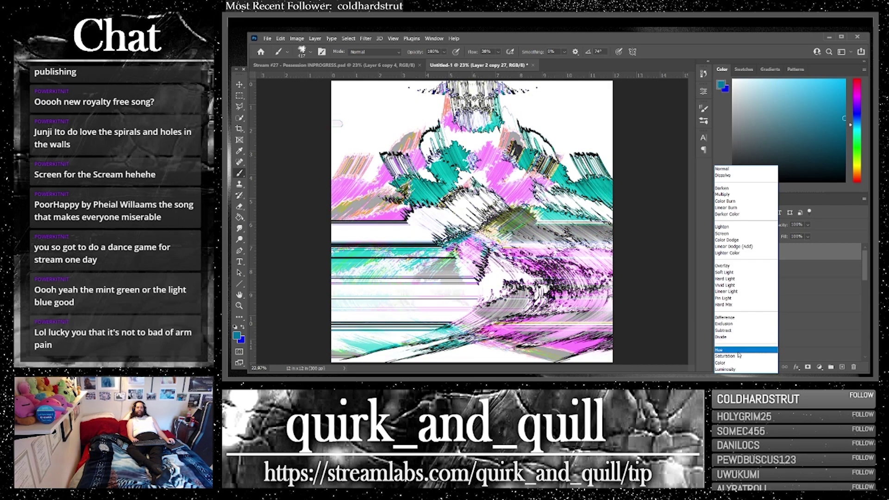
click(736, 350)
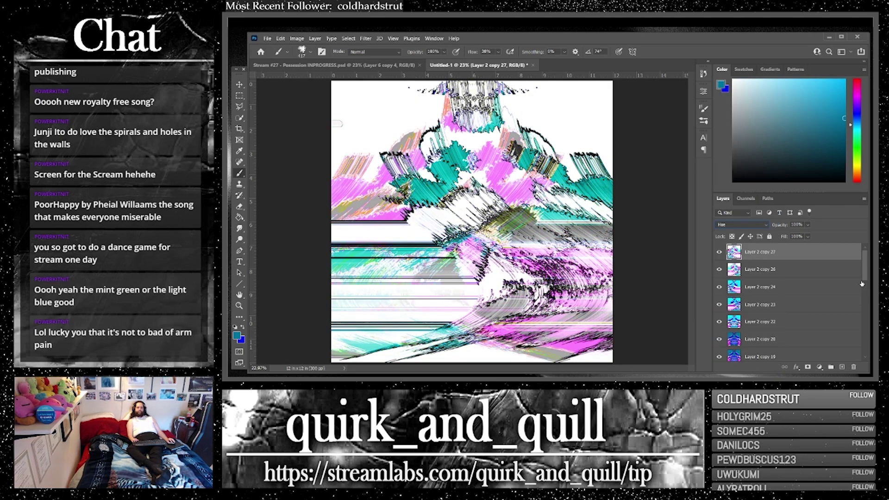
Step: Duplicate the Hue layer together with Layer 2 copy 26 and merge the copies
shift+click(795, 272)
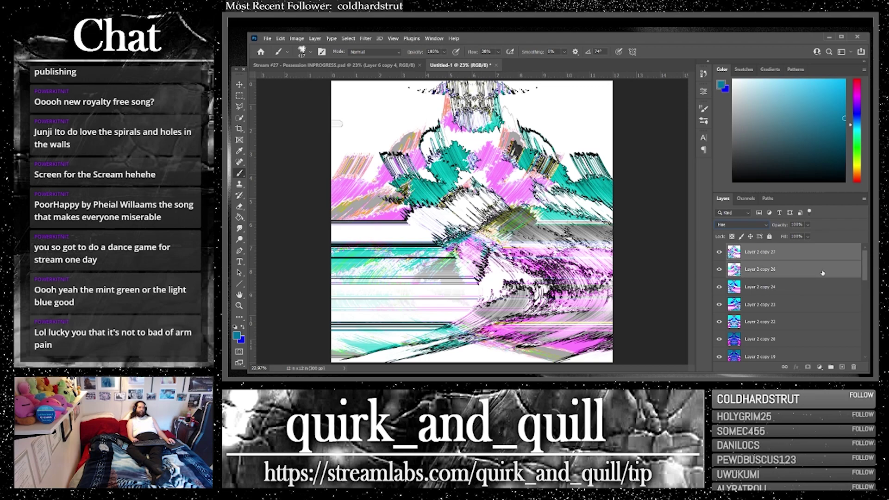
key(ctrl+j)
right_click(781, 268)
click(684, 284)
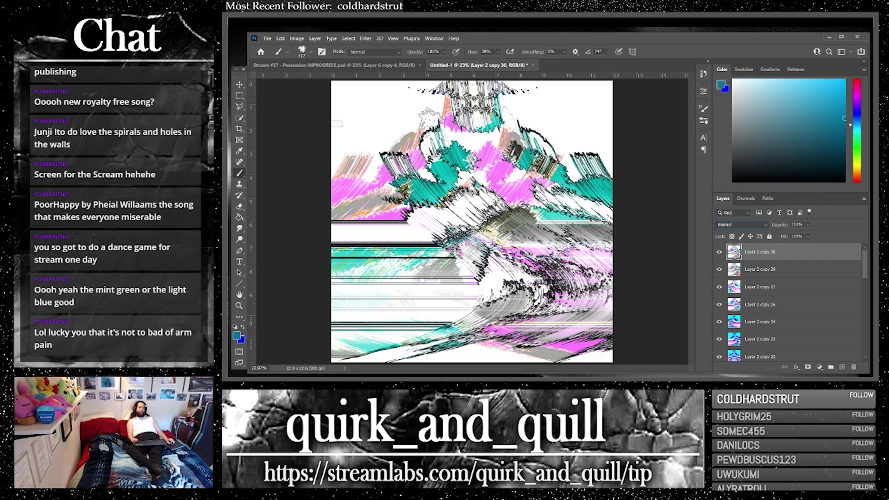
Step: Flip the merged layer horizontally and set its blend mode to Lighter Color
click(281, 39)
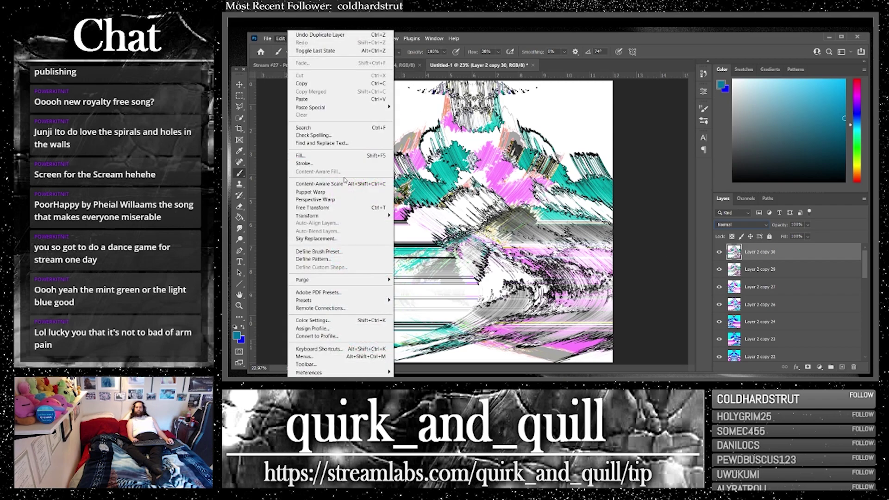
mouse_move(345, 216)
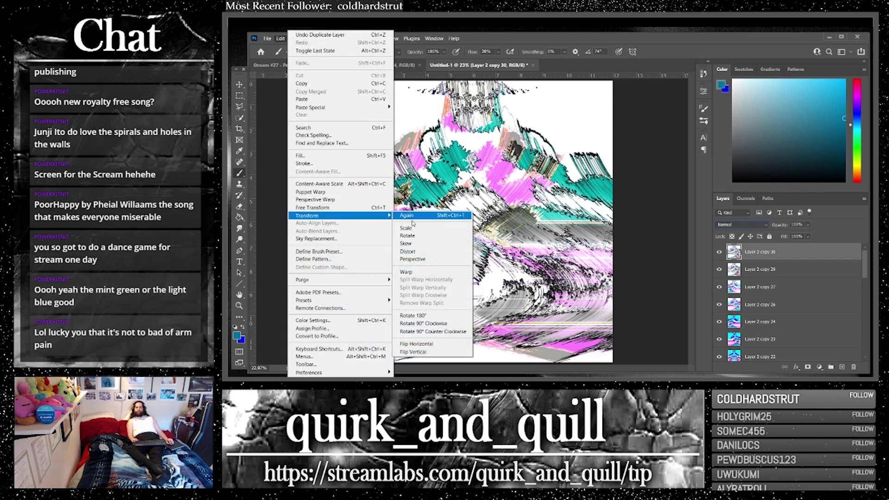
click(444, 344)
click(755, 226)
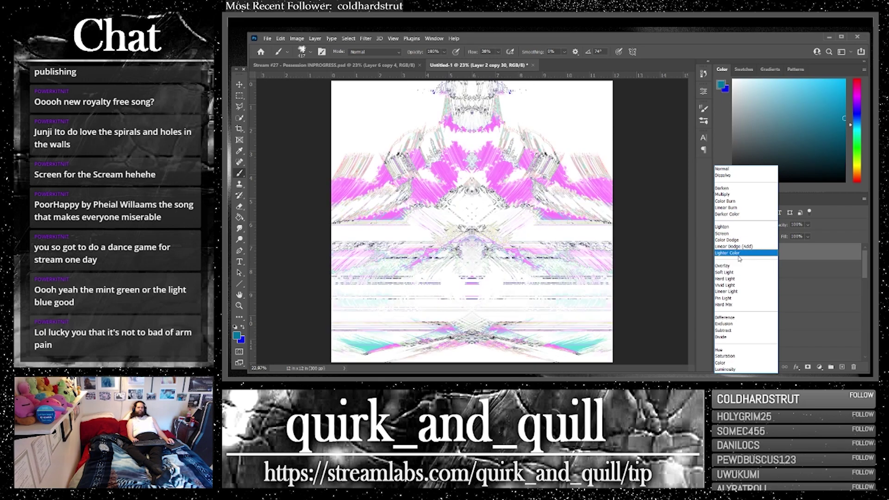
click(739, 254)
Step: Merge the Lighter Color layer with Layer 2 copy 29 and duplicate it as Layer 2 copy 33
shift+click(800, 271)
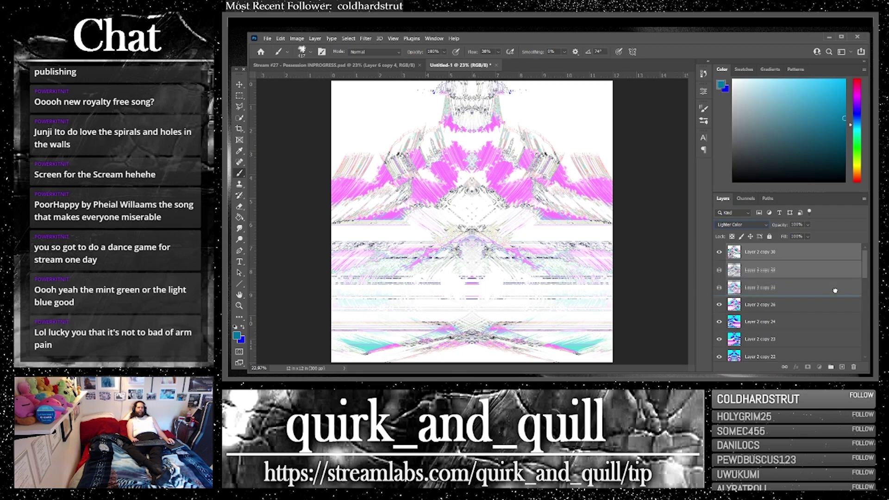
right_click(797, 309)
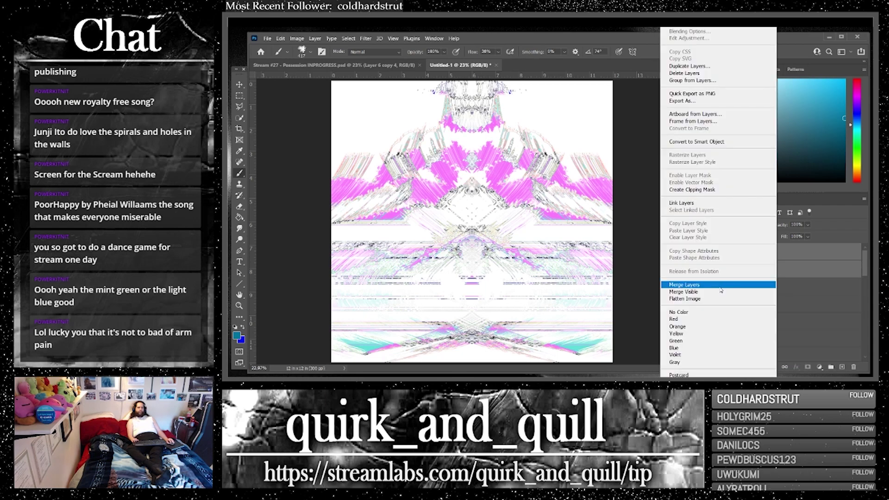
click(721, 285)
drag(841, 365, 841, 366)
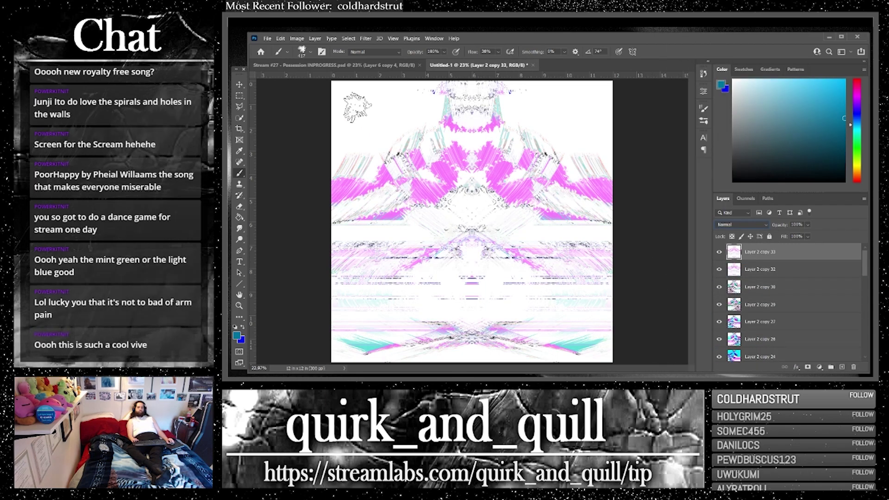
Step: Try lowering brightness in Brightness/Contrast, then cancel the change
click(297, 38)
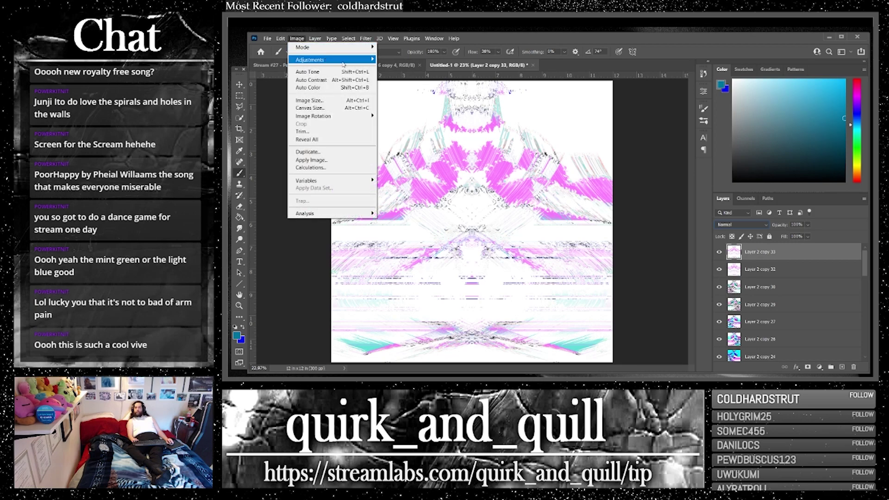
mouse_move(324, 59)
click(411, 61)
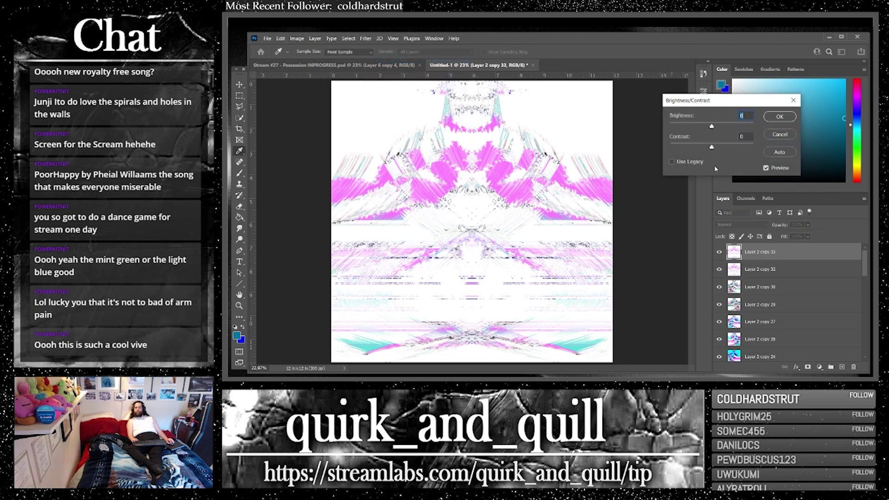
drag(710, 127, 811, 148)
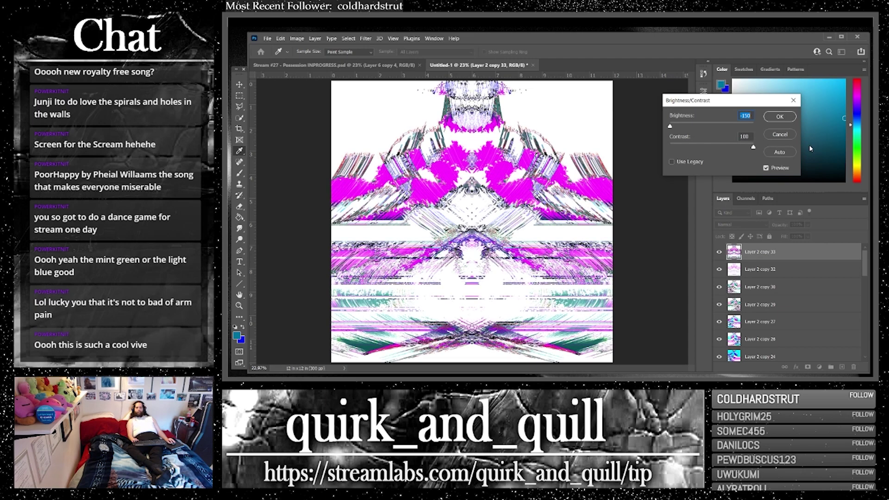
click(779, 134)
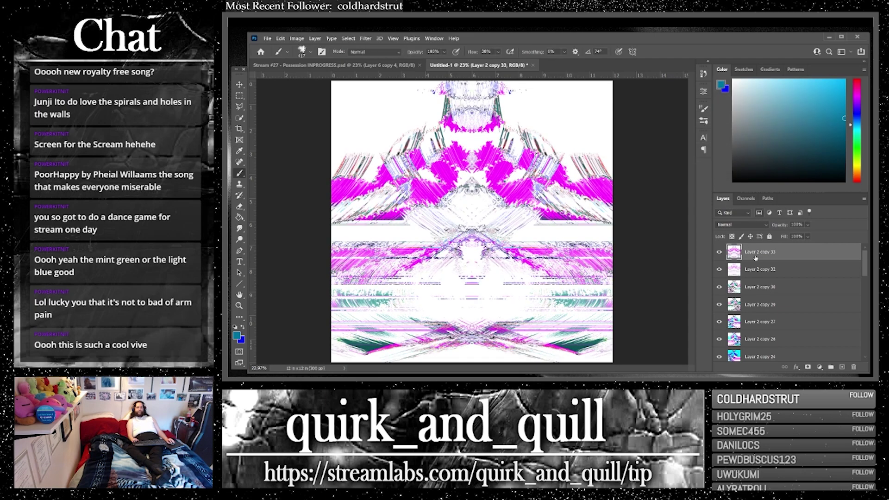
Step: Apply Brightness/Contrast with brightness -150 and contrast 100 to the top layer
click(295, 38)
mouse_move(342, 61)
click(397, 63)
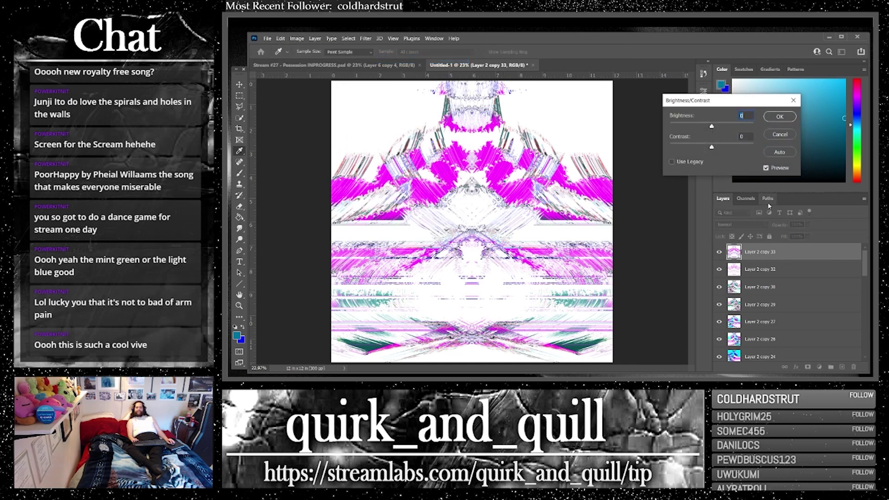
drag(695, 127, 636, 128)
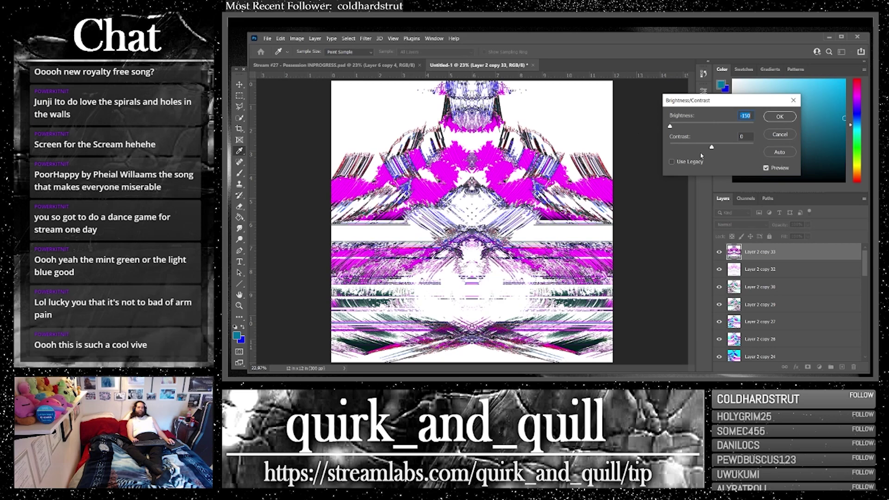
drag(828, 161, 862, 158)
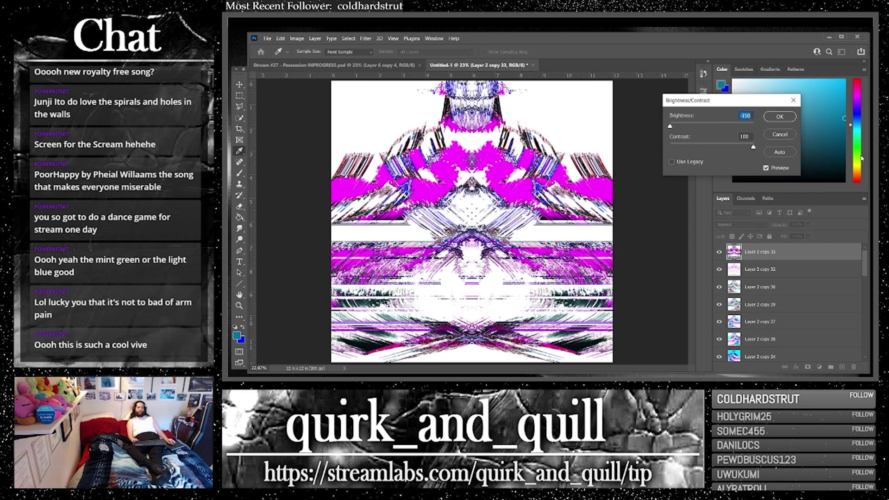
click(779, 116)
Step: Switch to the Brush and move a copy of Layer 2 copy 22 near the top of the stack
key(b)
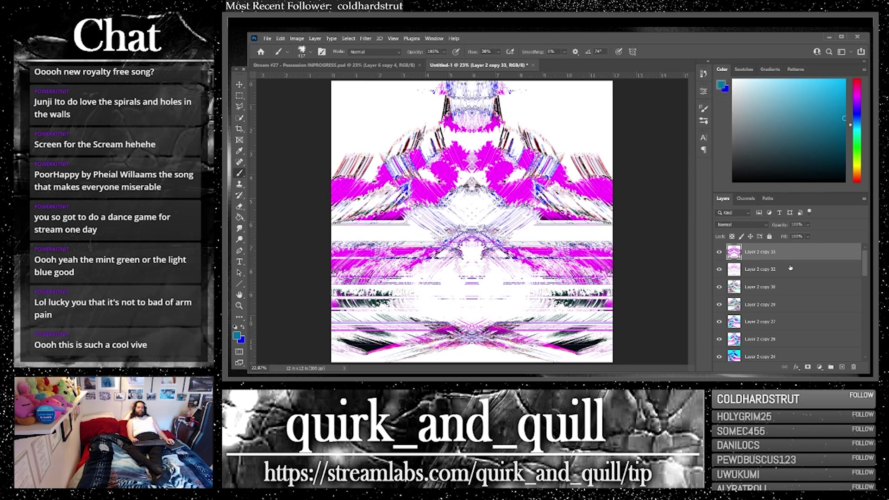
scroll(791, 348, down, 2)
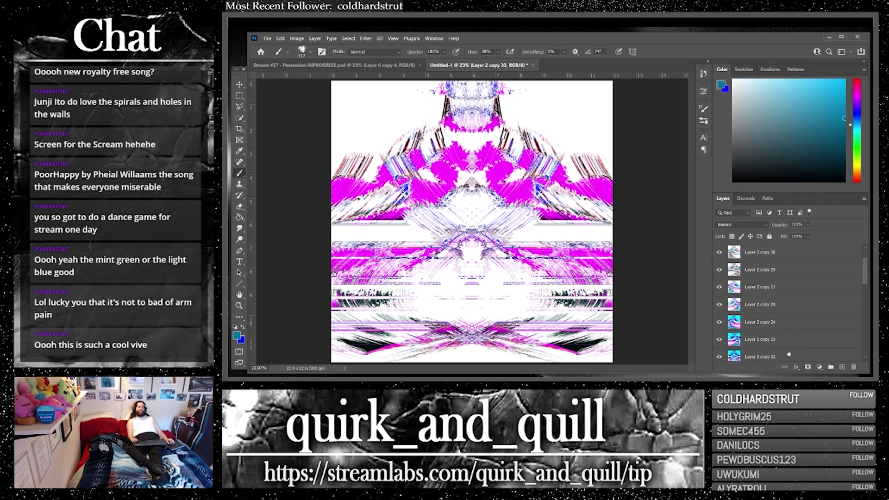
click(791, 338)
click(829, 362)
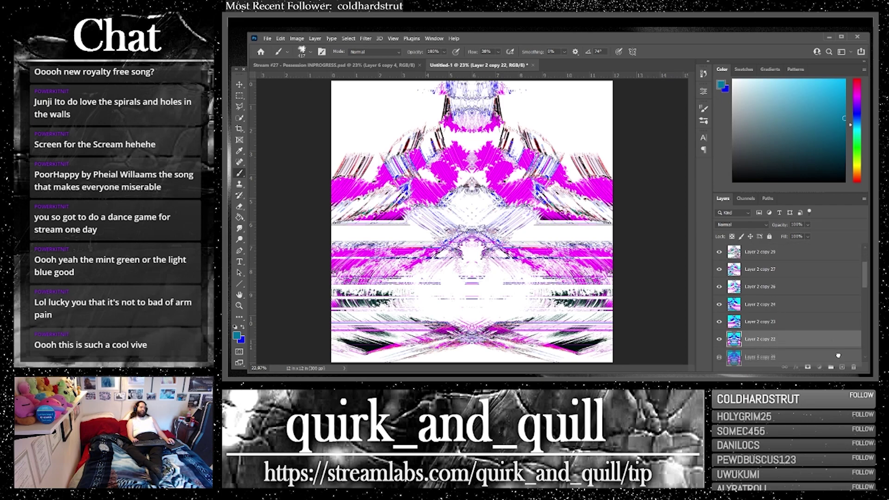
drag(840, 366, 783, 252)
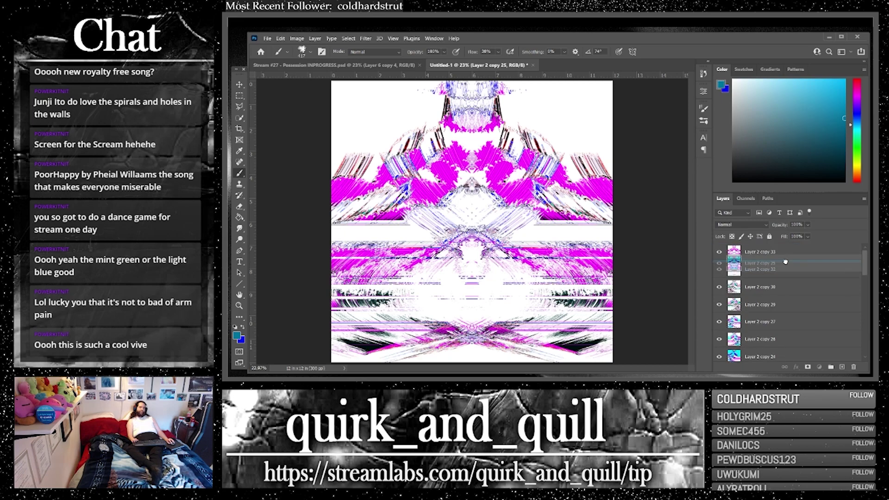
click(741, 224)
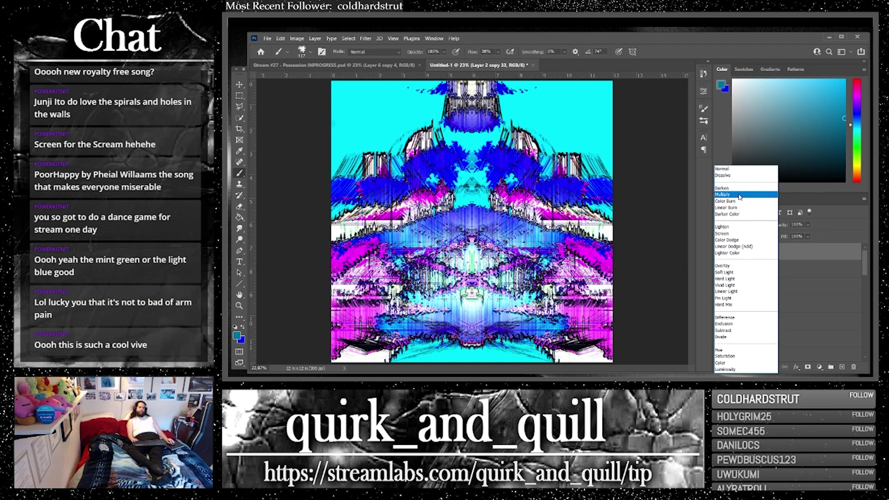
Step: Set the moved layer to Linear Burn, then duplicate it with Layer 2 copy 25 and merge
click(740, 208)
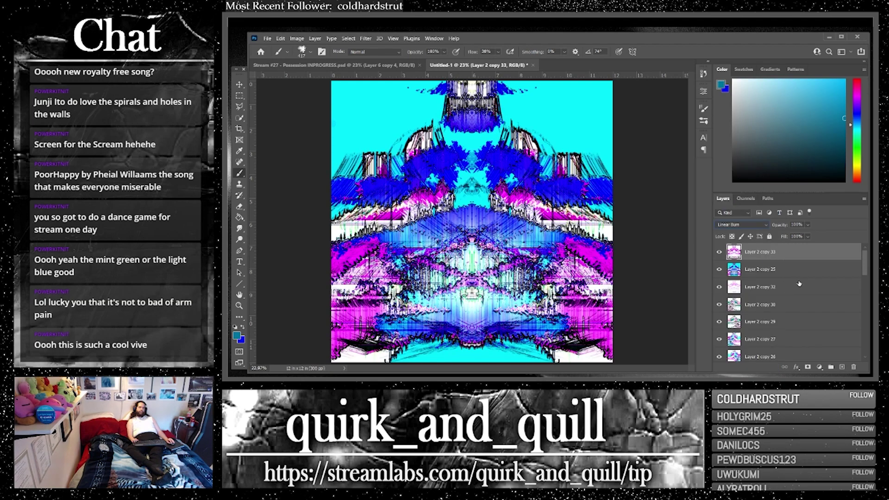
shift+click(768, 272)
key(ctrl+j)
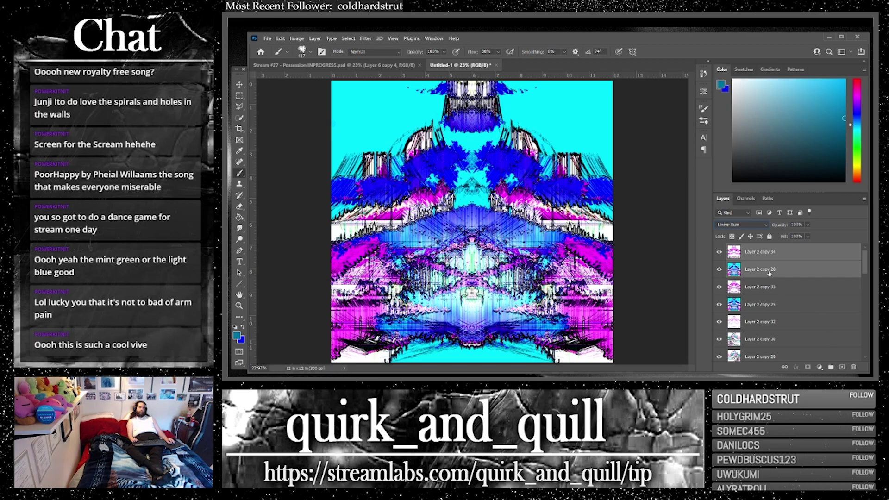
right_click(769, 274)
click(752, 283)
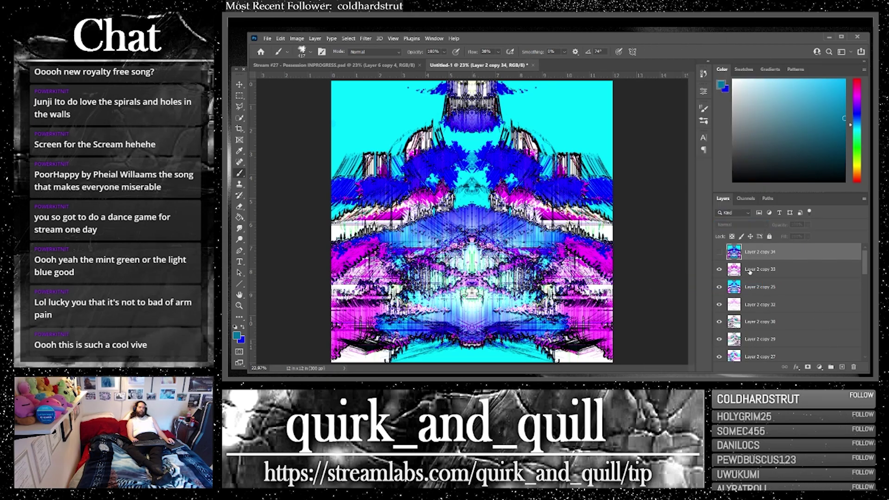
Step: Blend Layer 2 copy 33 with Hard Mix, duplicate and merge it with copy 25, and hide copy 35
click(750, 271)
click(740, 225)
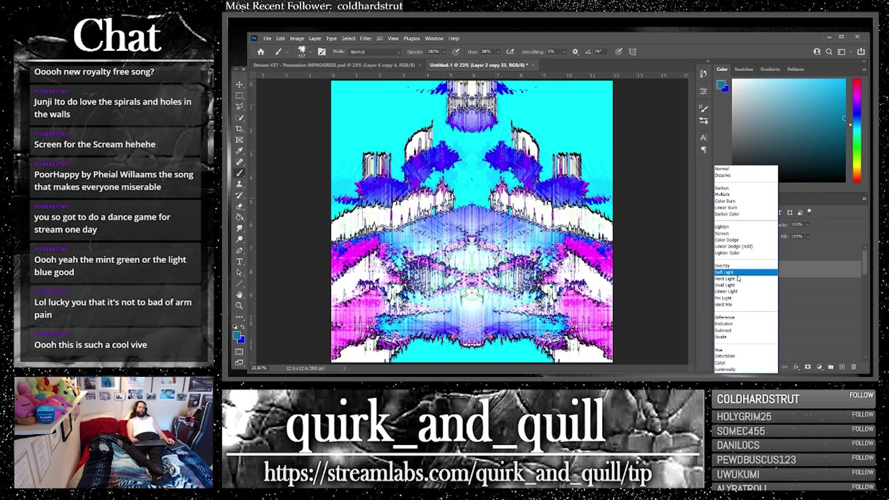
click(749, 306)
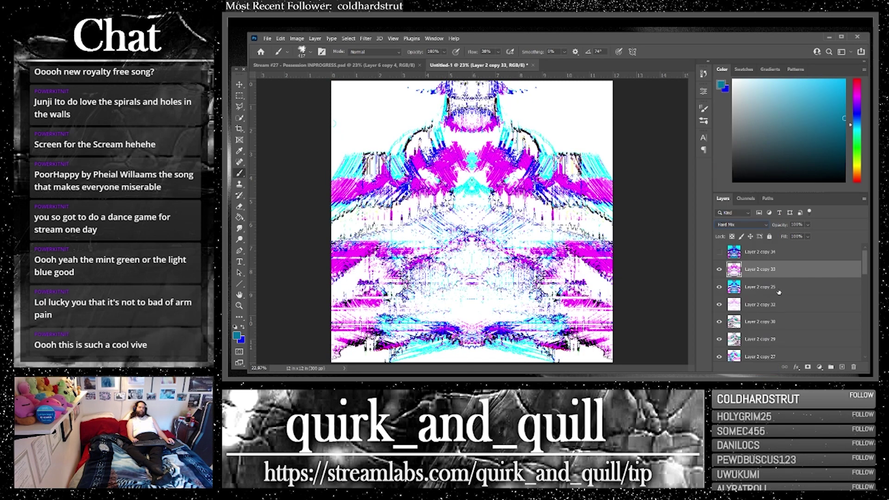
shift+click(779, 293)
key(ctrl+j)
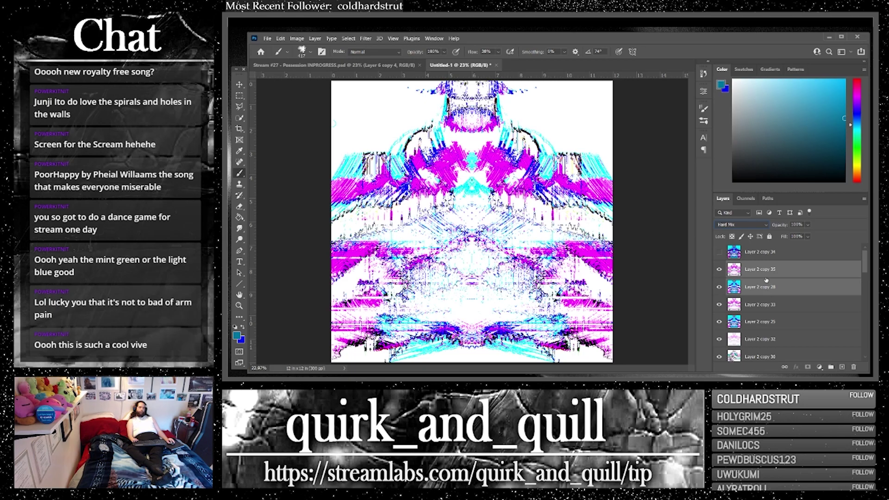
right_click(765, 280)
click(709, 285)
click(719, 269)
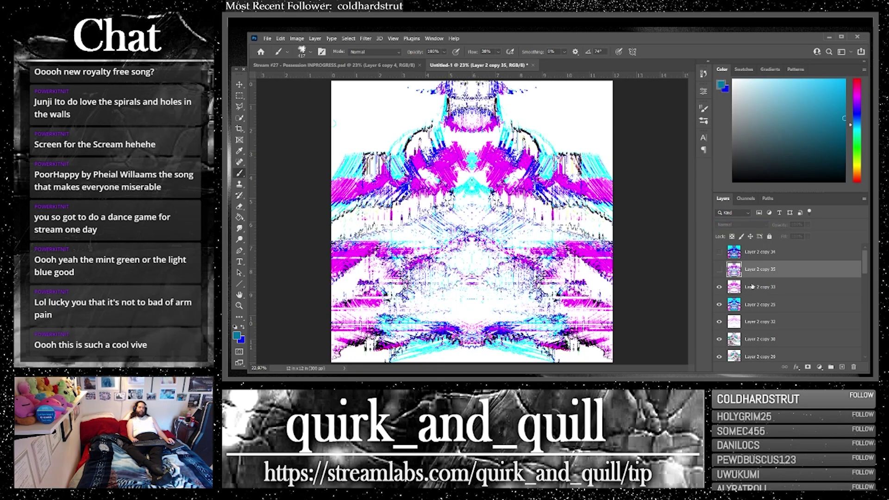
Step: Set Layer 2 copy 33 to Exclusion and merge it with a second layer
click(752, 286)
click(746, 226)
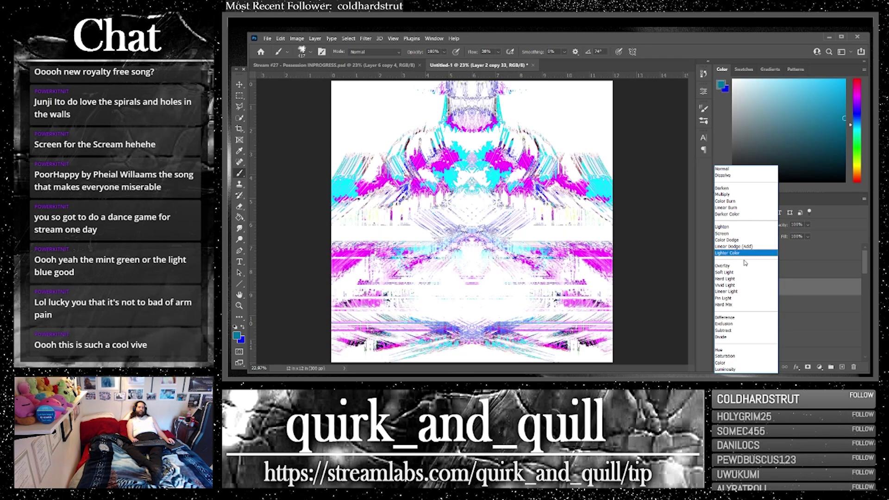
click(750, 326)
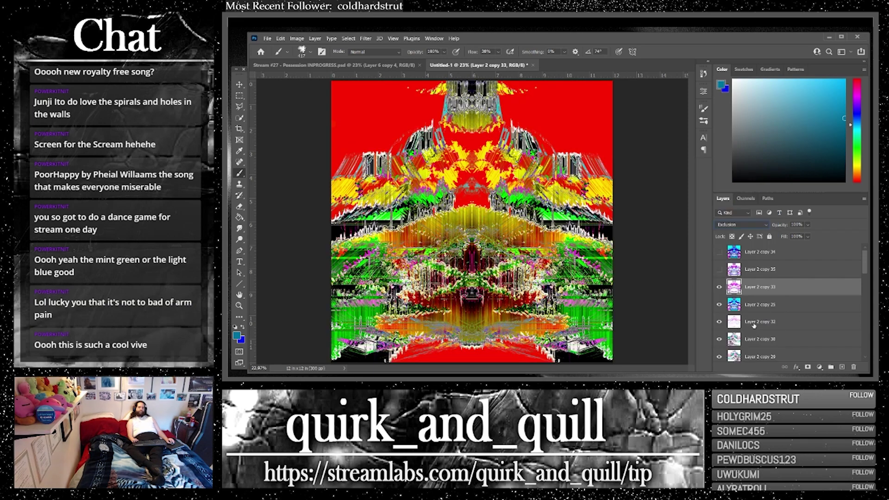
shift+click(803, 303)
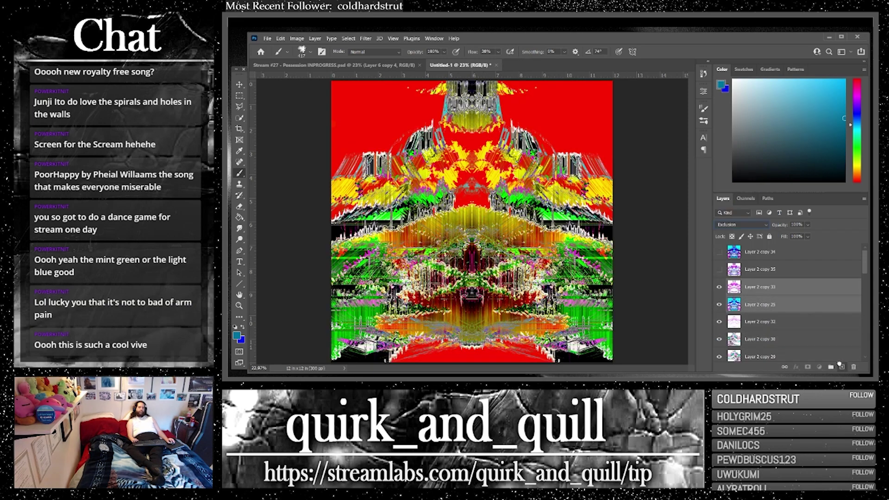
right_click(799, 304)
click(706, 285)
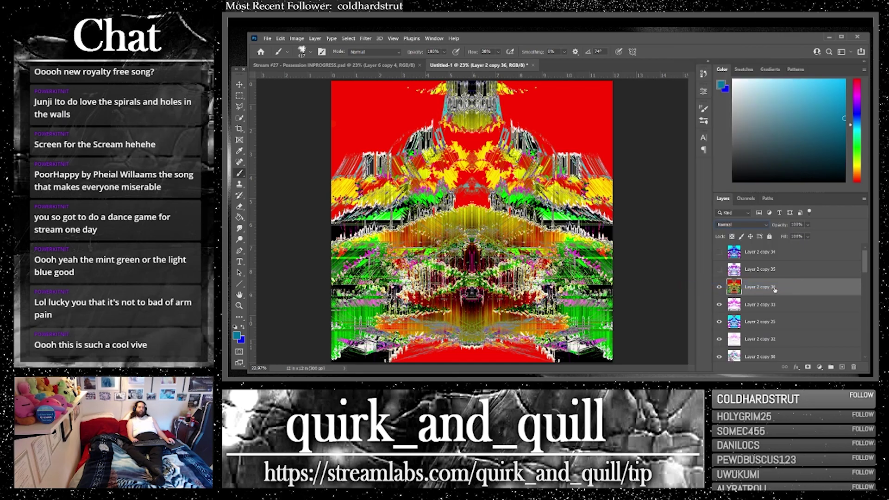
Step: Show copy 35, blend it with Luminosity, merge with copy 36, and put copy 39 on top
click(719, 269)
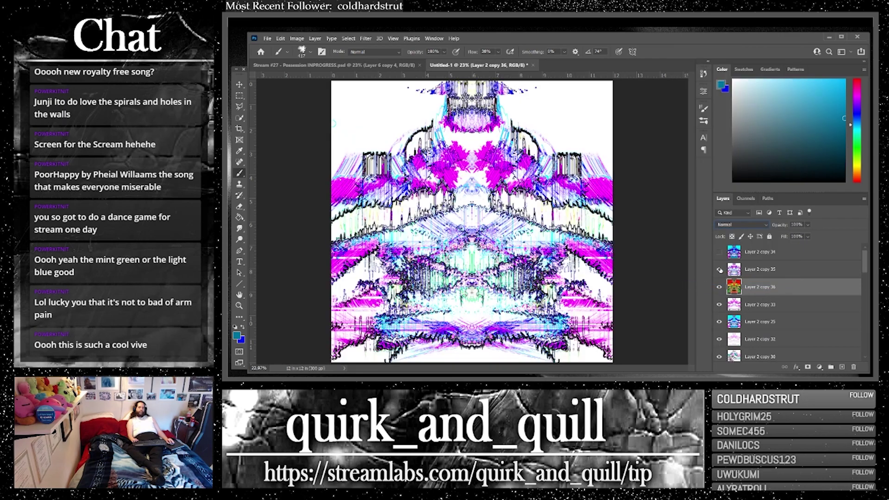
click(747, 269)
click(743, 225)
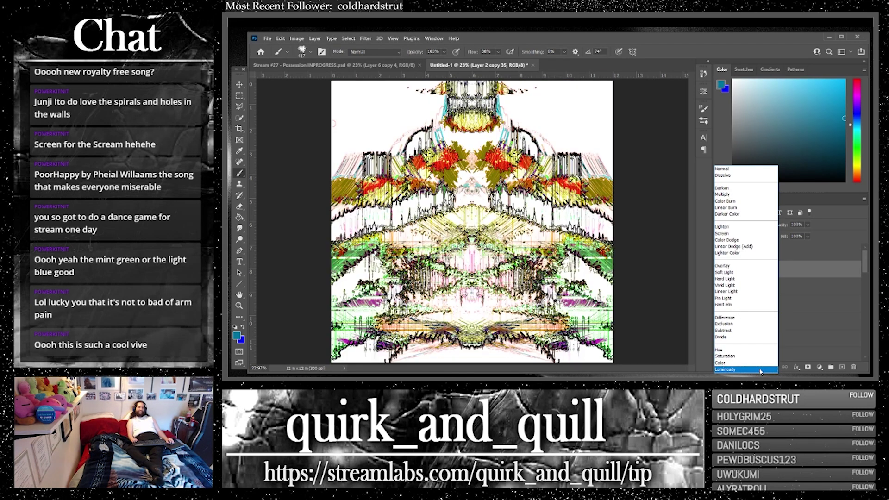
click(761, 370)
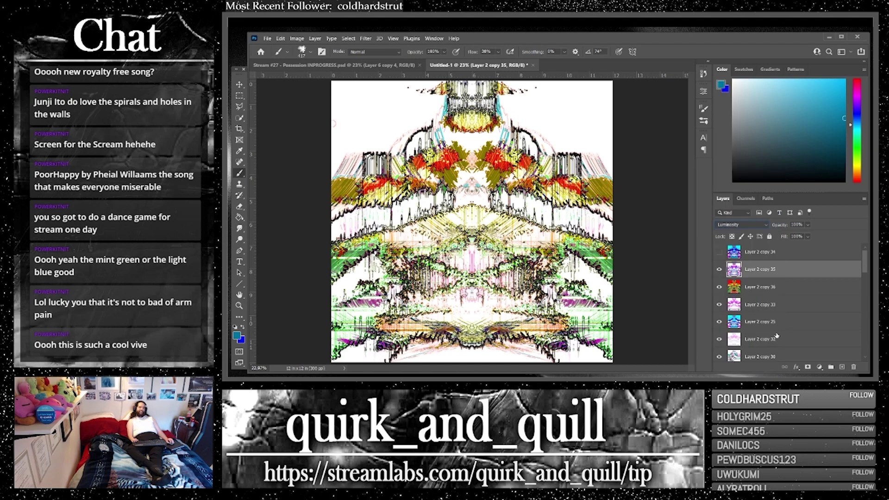
shift+click(796, 288)
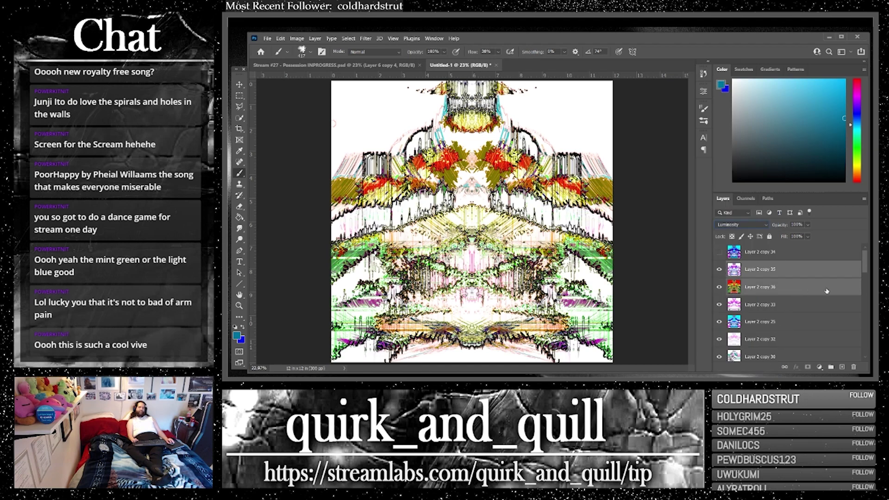
right_click(778, 286)
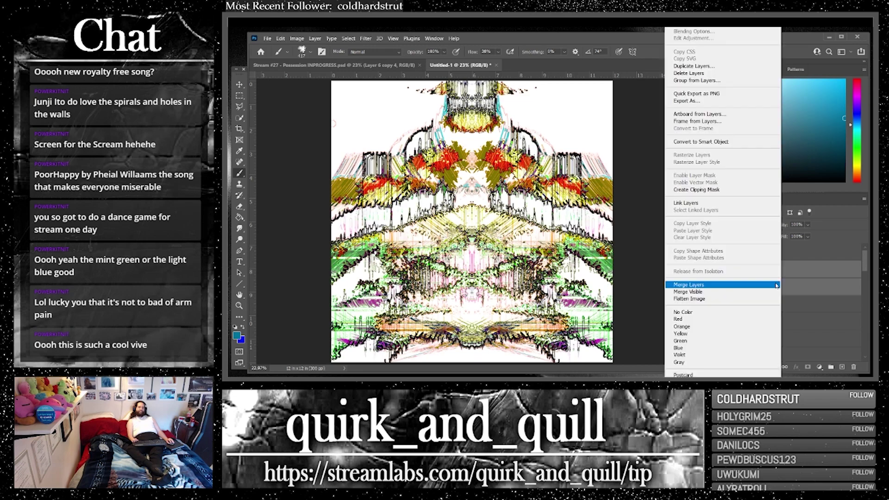
click(722, 285)
drag(819, 272, 842, 366)
drag(761, 270, 757, 251)
Step: Hide Layer 2 copy 34 and apply Polar Coordinates, Rectangular to Polar, to the top layer
click(719, 269)
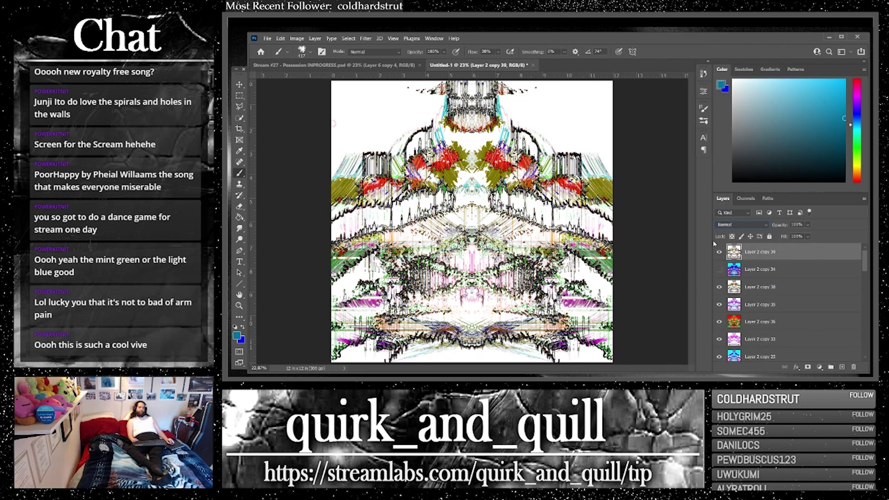
click(282, 40)
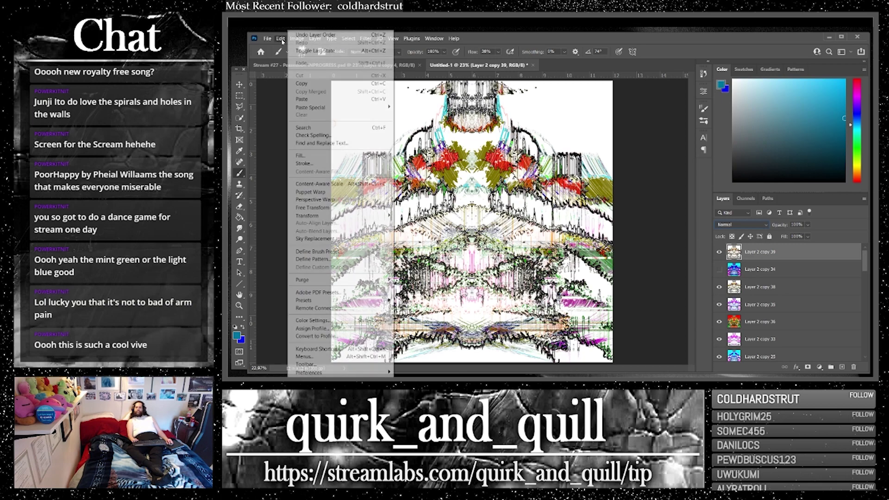
click(283, 40)
click(365, 39)
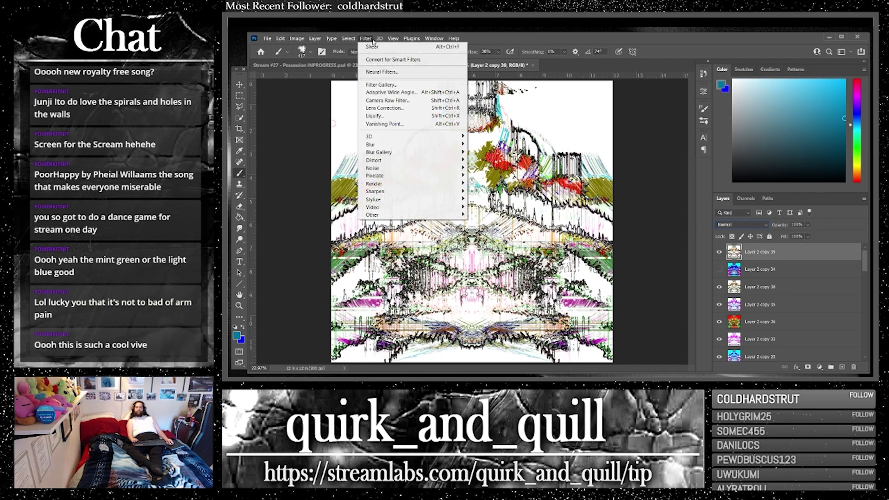
mouse_move(402, 161)
click(490, 175)
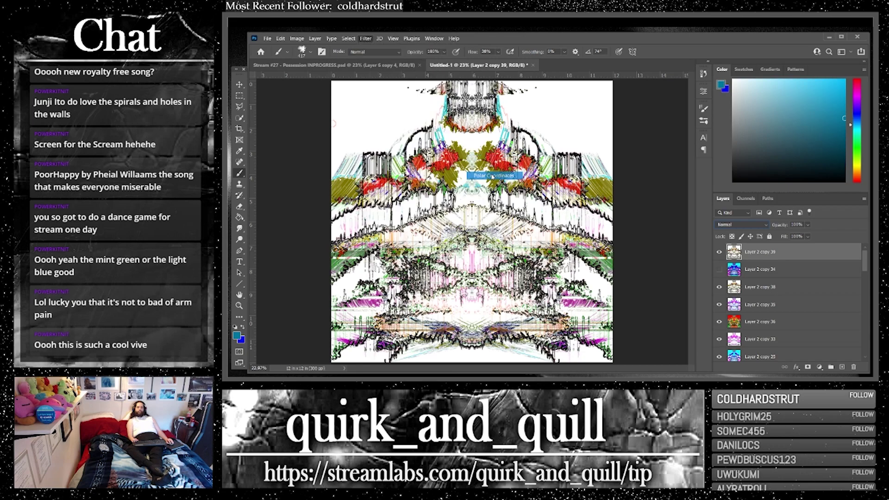
click(511, 158)
click(512, 158)
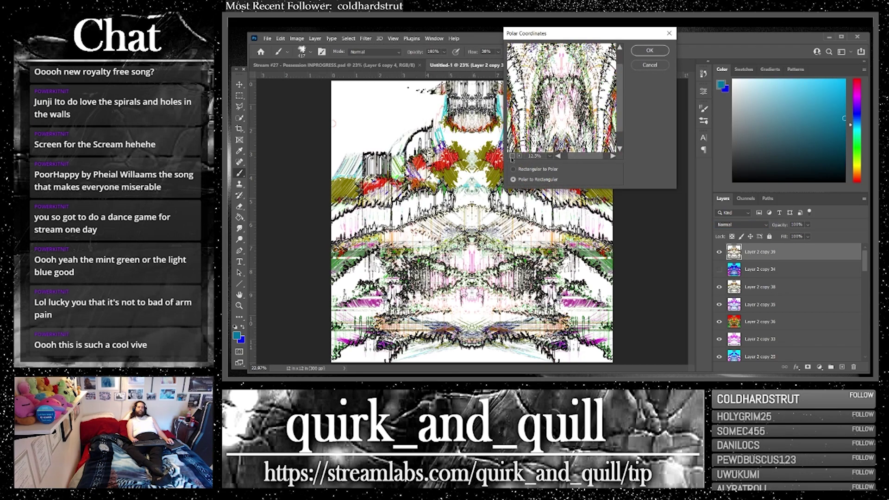
click(512, 158)
click(513, 170)
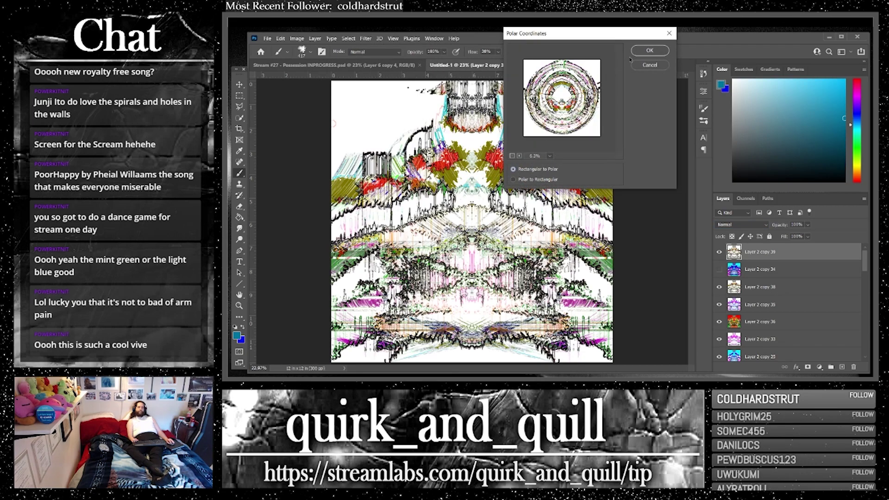
click(648, 50)
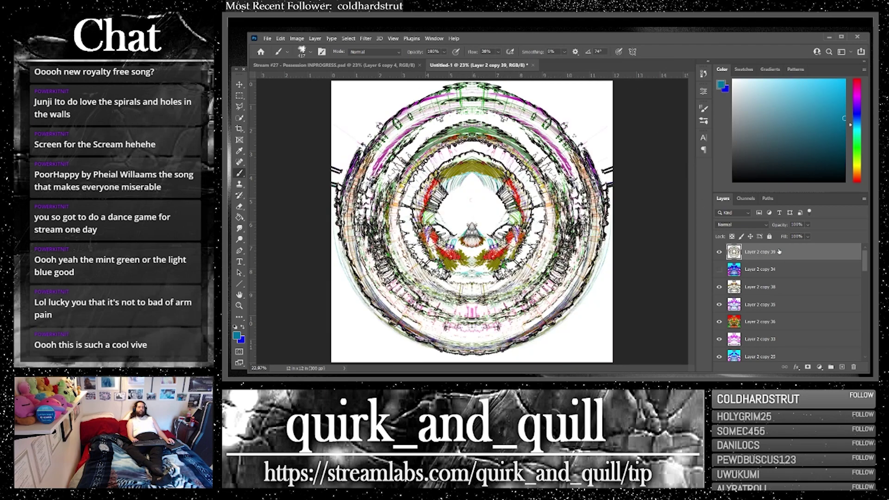
Step: Duplicate the ring as copy 40, then move a copy 38 duplicate to the top in Multiply
drag(830, 258, 842, 367)
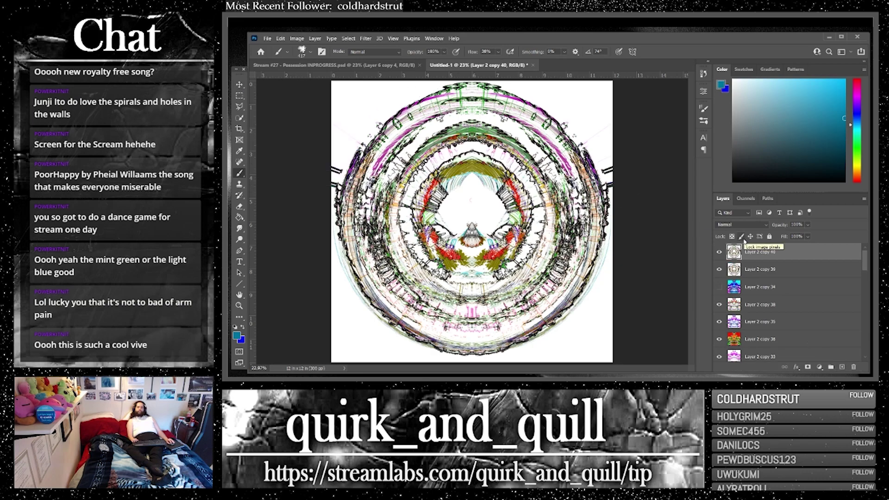
key(ctrl+j)
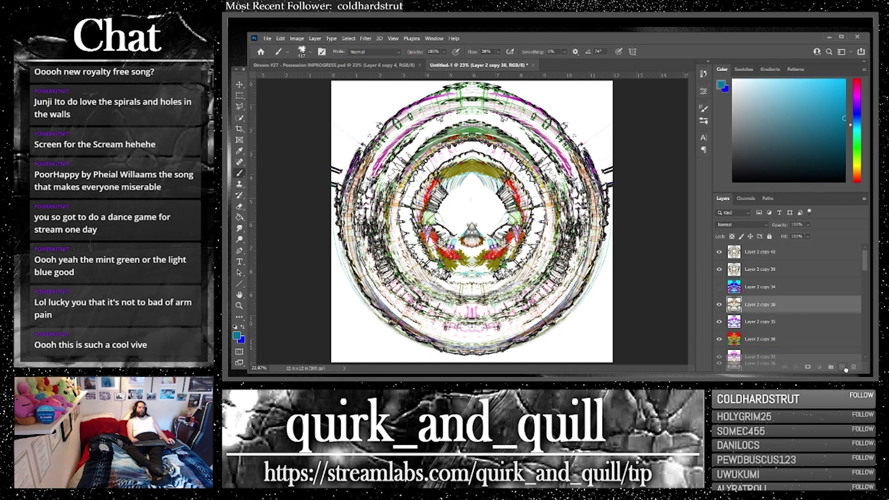
drag(780, 307, 779, 253)
click(741, 224)
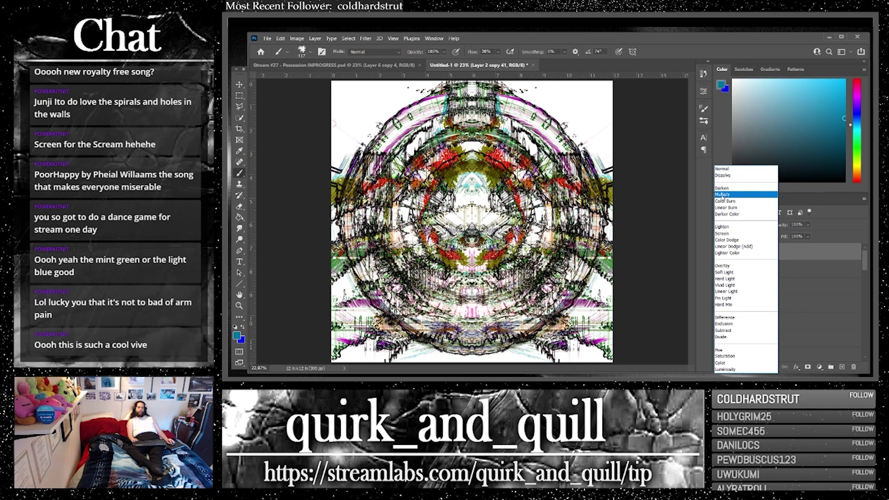
click(722, 195)
Step: Erase the Multiply layer's centre with a 511 px Hard Round Eraser
click(238, 207)
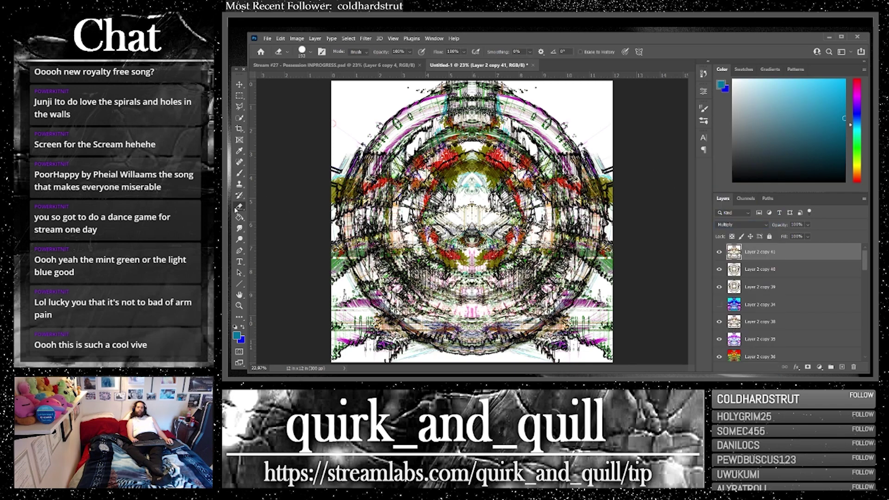
click(311, 53)
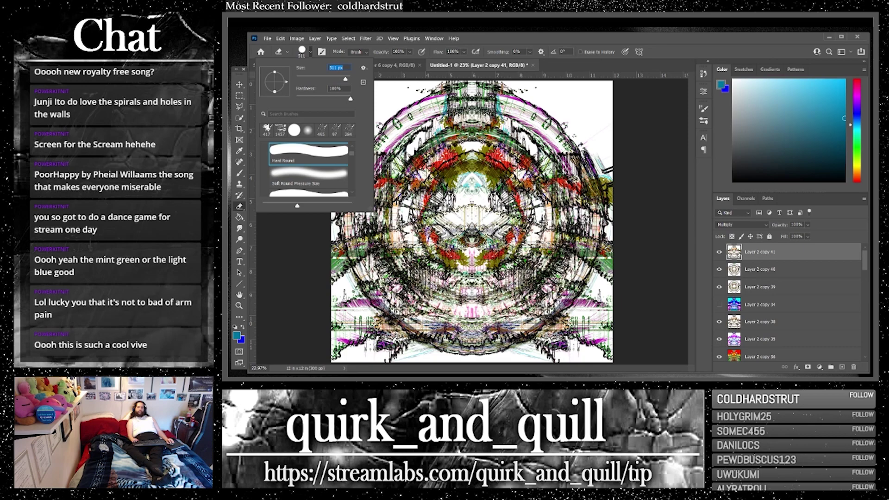
key(Return)
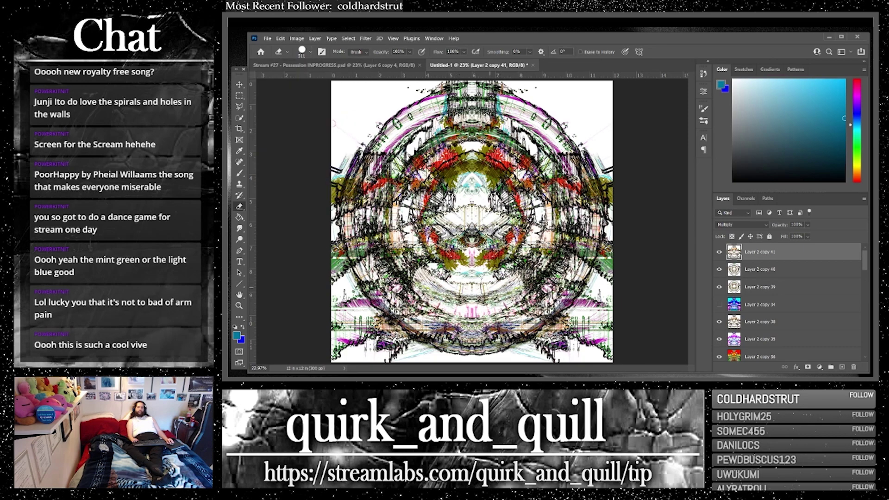
mouse_move(490, 273)
mouse_down()
mouse_move(521, 280)
mouse_move(428, 260)
mouse_move(440, 241)
mouse_move(396, 222)
mouse_move(444, 158)
mouse_move(502, 162)
mouse_move(541, 187)
mouse_move(533, 206)
mouse_move(535, 283)
mouse_move(477, 303)
mouse_move(394, 259)
mouse_move(382, 232)
mouse_move(417, 153)
mouse_move(445, 138)
mouse_move(490, 139)
mouse_move(521, 146)
mouse_move(541, 165)
mouse_move(553, 199)
mouse_move(553, 250)
mouse_move(533, 299)
mouse_move(476, 321)
mouse_move(410, 306)
mouse_move(361, 203)
mouse_move(373, 259)
mouse_move(396, 245)
mouse_move(354, 259)
mouse_move(371, 234)
mouse_move(364, 199)
mouse_move(380, 162)
mouse_move(436, 120)
mouse_move(500, 113)
mouse_move(518, 123)
mouse_move(581, 208)
mouse_move(576, 269)
mouse_move(558, 291)
mouse_move(500, 327)
mouse_move(440, 329)
mouse_move(402, 310)
mouse_move(386, 284)
mouse_move(391, 245)
mouse_up()
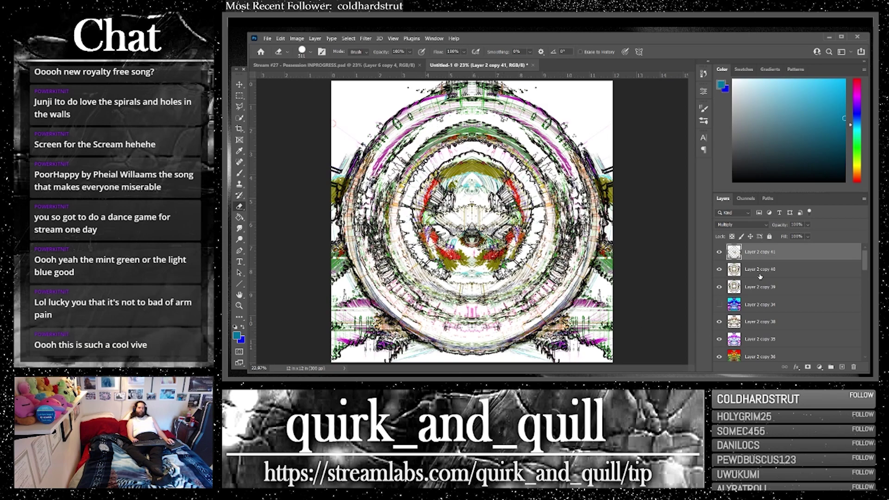
Step: Toggle Layer 2 copy 41's visibility repeatedly to compare the overlay with the ring
click(721, 250)
click(720, 251)
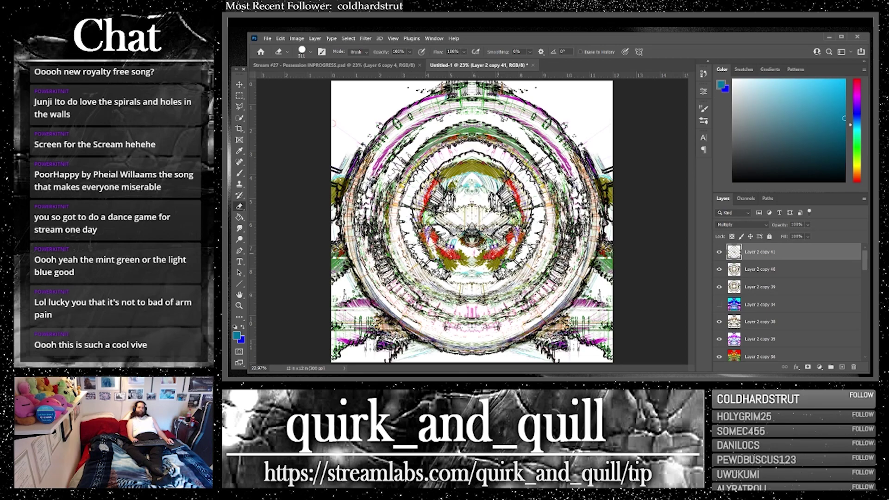
click(720, 252)
click(720, 252)
click(720, 252)
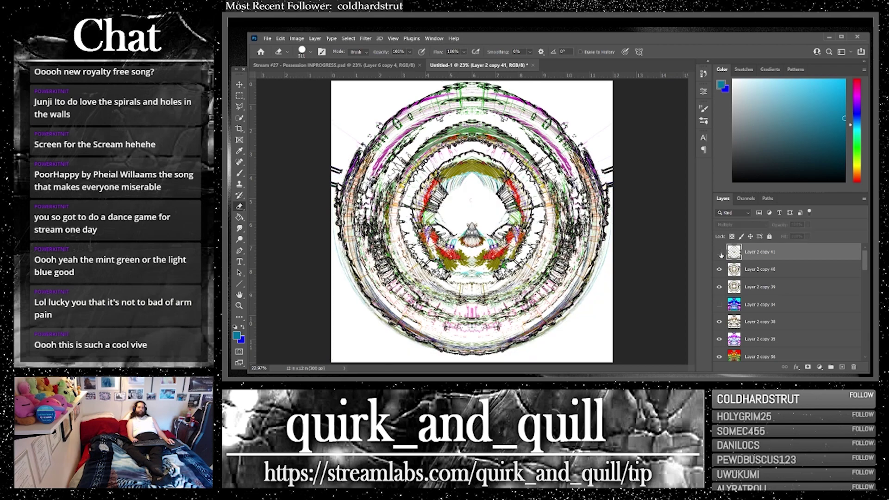
click(720, 253)
click(720, 252)
click(720, 252)
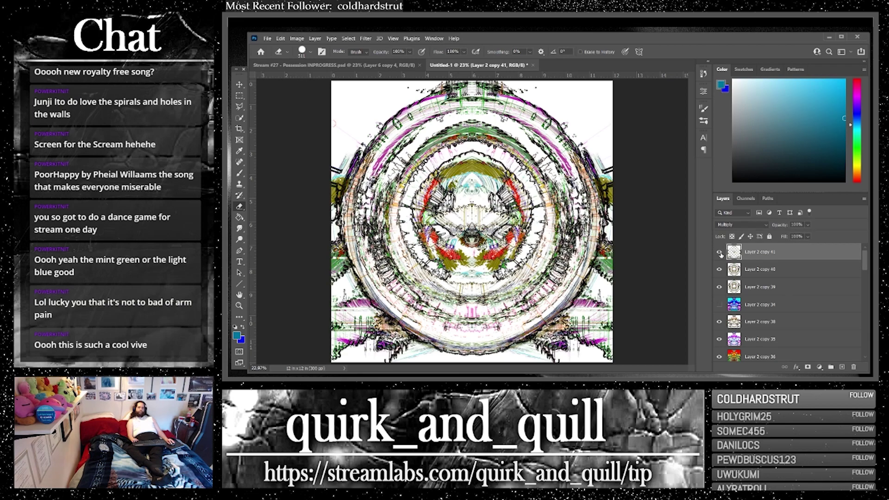
Step: Duplicate Layer 2 copy 41 and copy 40, merge the copies, and duplicate the merged layer
shift+click(768, 269)
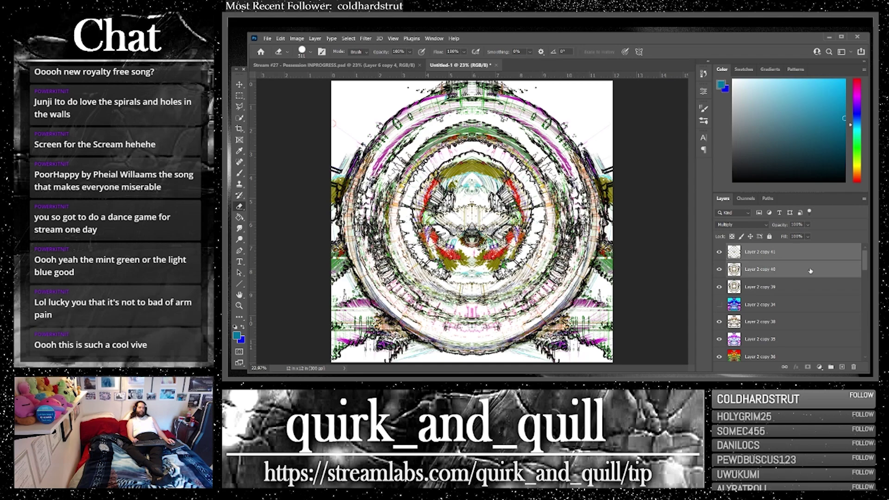
key(ctrl+j)
right_click(764, 274)
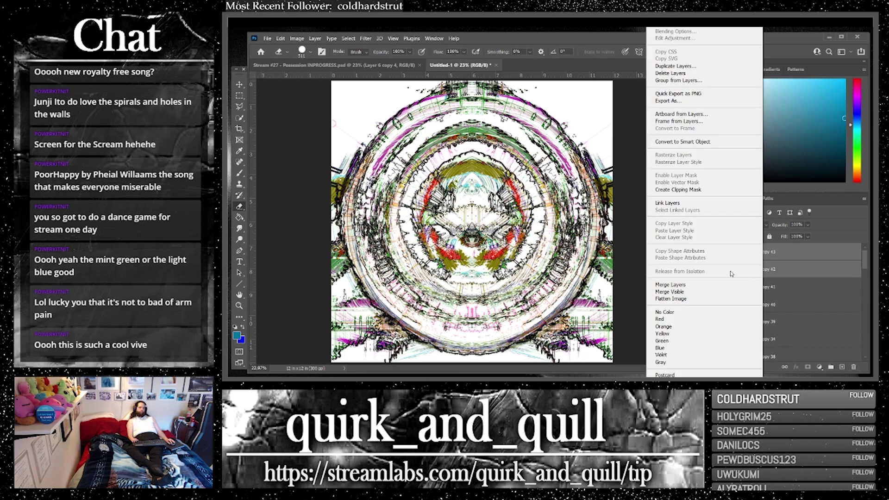
click(717, 284)
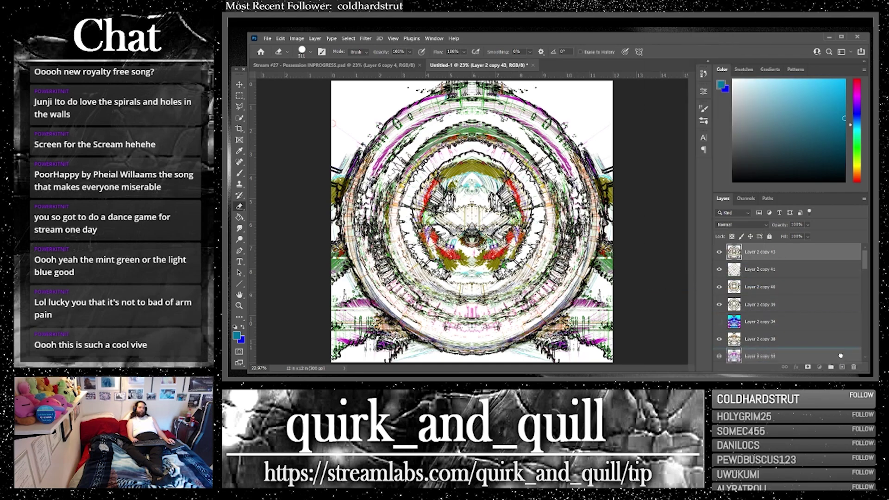
click(842, 367)
Step: Flip the new copy horizontally so the ring becomes mirror-symmetric
click(280, 38)
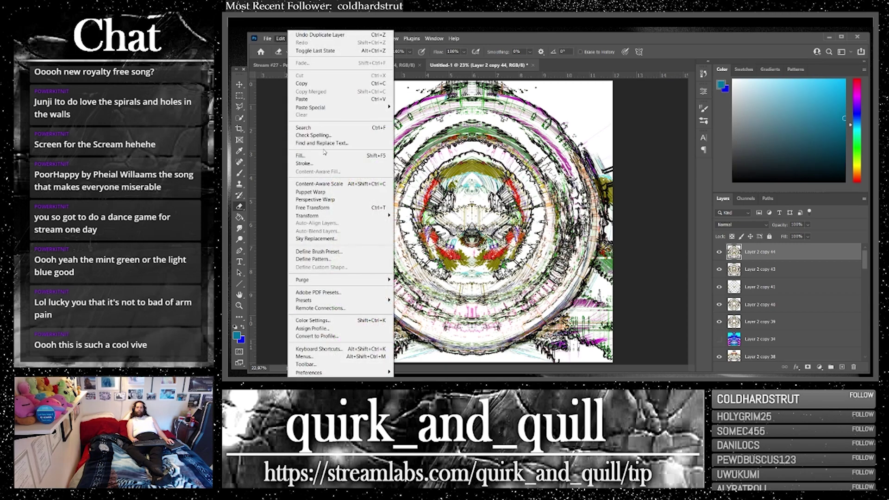
mouse_move(370, 216)
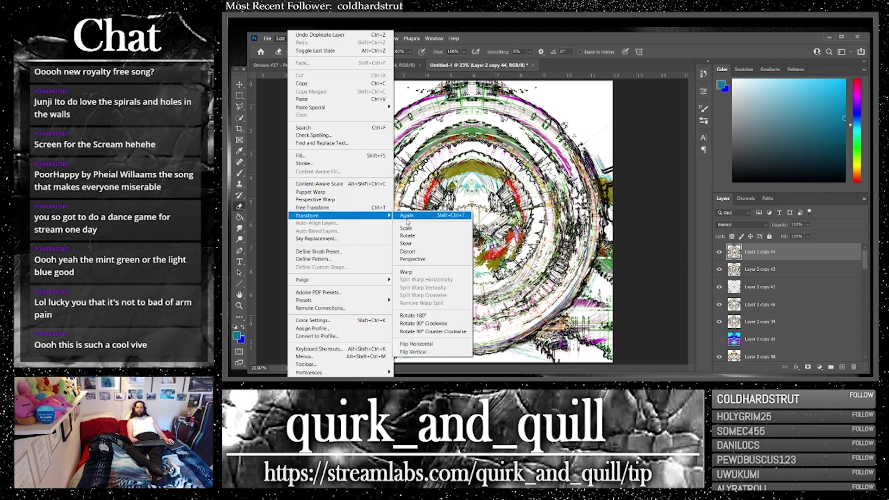
click(410, 345)
click(733, 225)
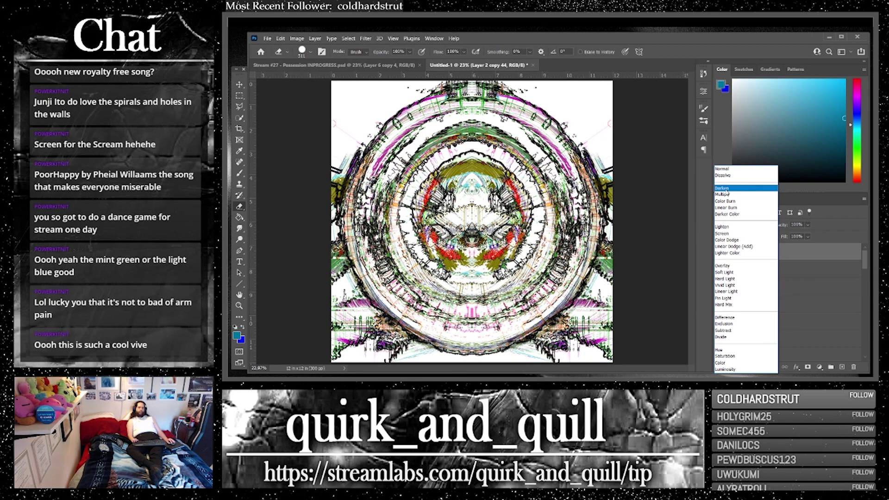
Step: Set the flipped layer to Darken, merge duplicates with copy 43 into copy 46, and duplicate it
click(723, 188)
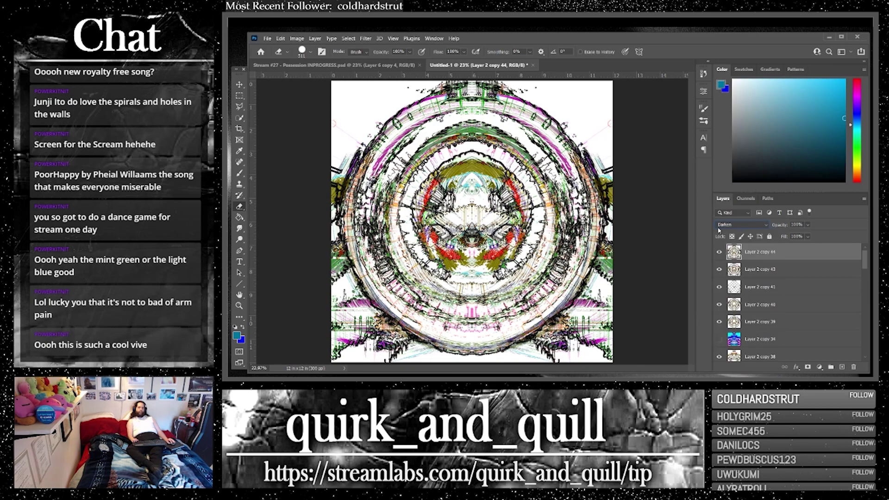
shift+click(786, 268)
key(ctrl+j)
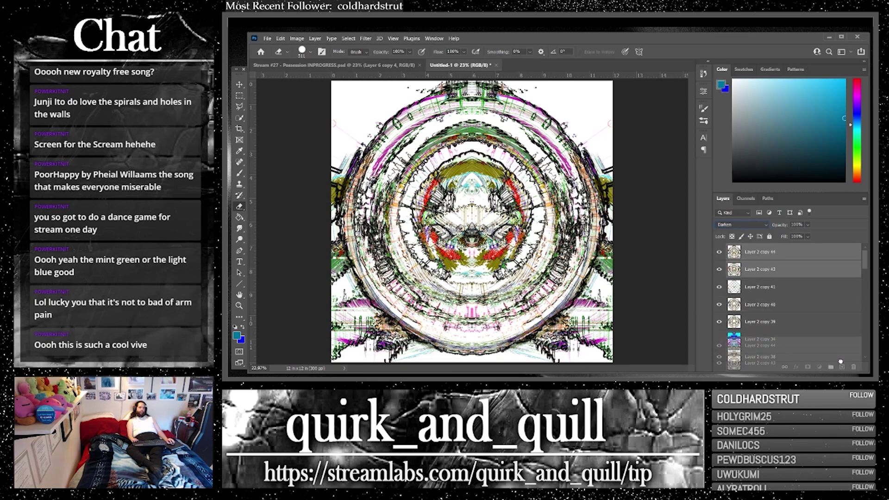
right_click(792, 276)
click(703, 285)
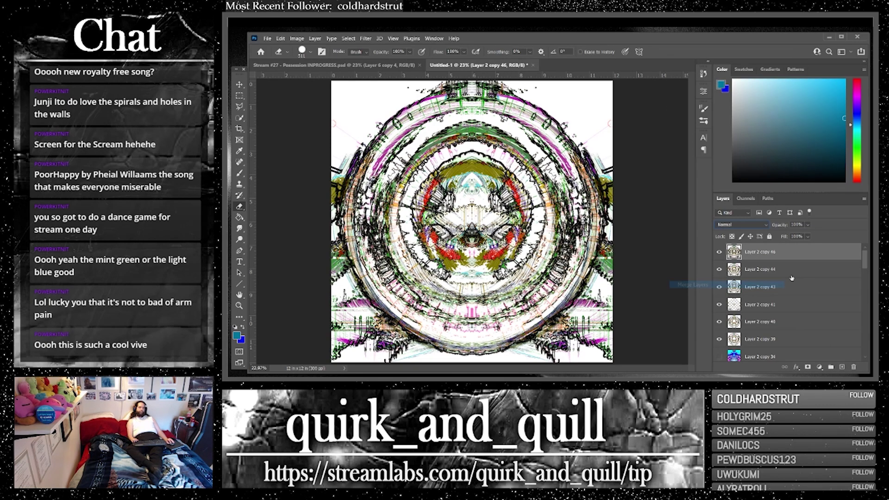
key(ctrl+j)
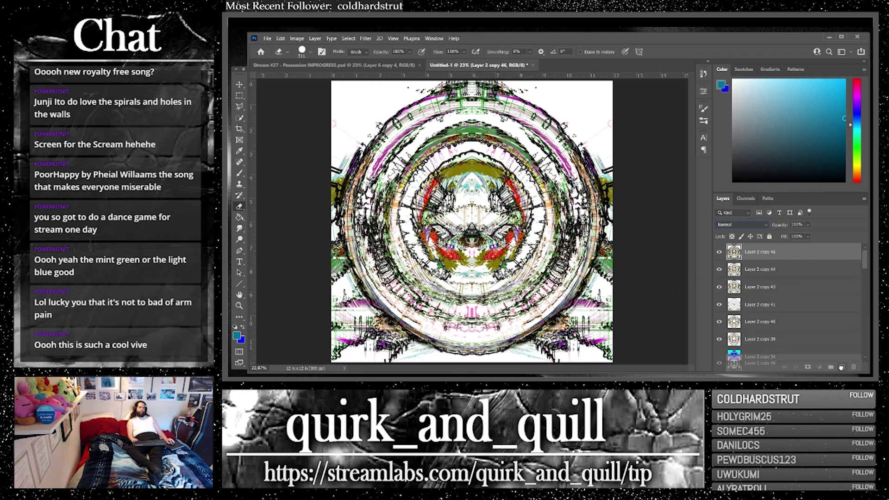
Step: Duplicate the hidden Layer 2 copy 34, move the copy to the top, and make it visible
scroll(803, 327, down, 2)
click(809, 322)
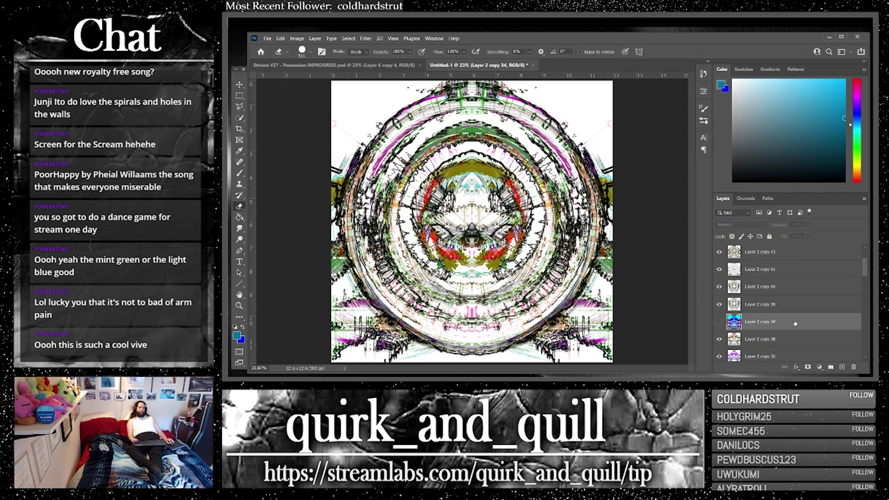
key(ctrl+j)
drag(811, 325, 792, 205)
drag(792, 242, 743, 251)
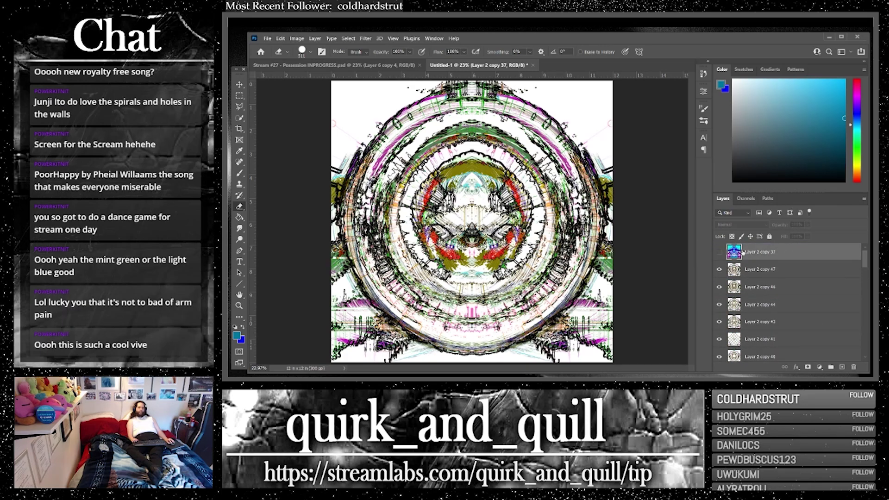
click(719, 251)
click(741, 224)
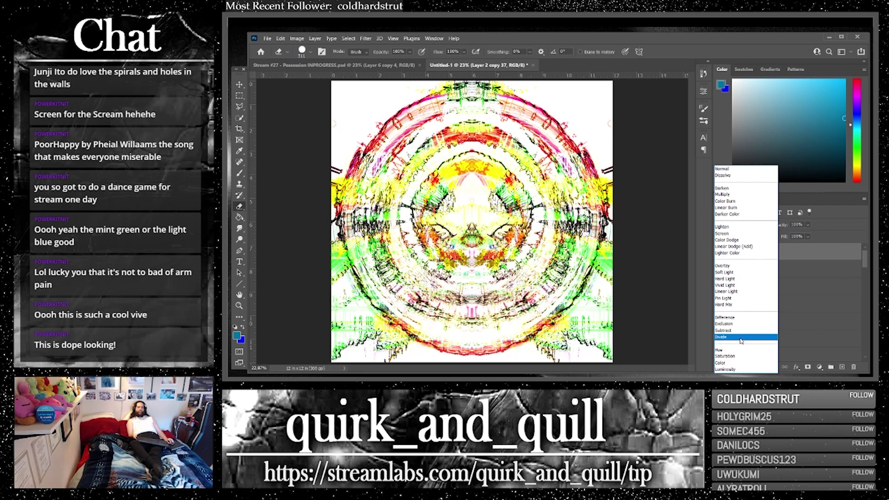
Step: Set Layer 2 copy 37 to Divide and merge it with copies 47–40 into hidden Layer 2 copy 42
click(741, 340)
shift+click(793, 270)
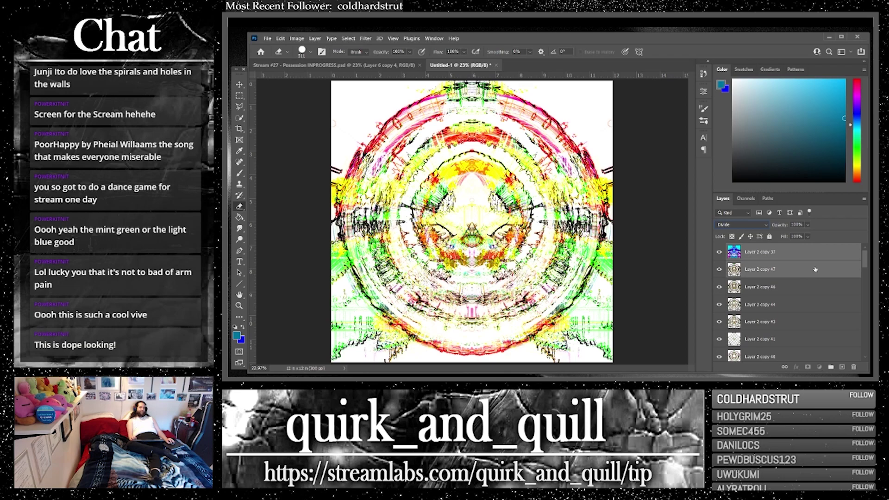
shift+click(830, 356)
right_click(750, 285)
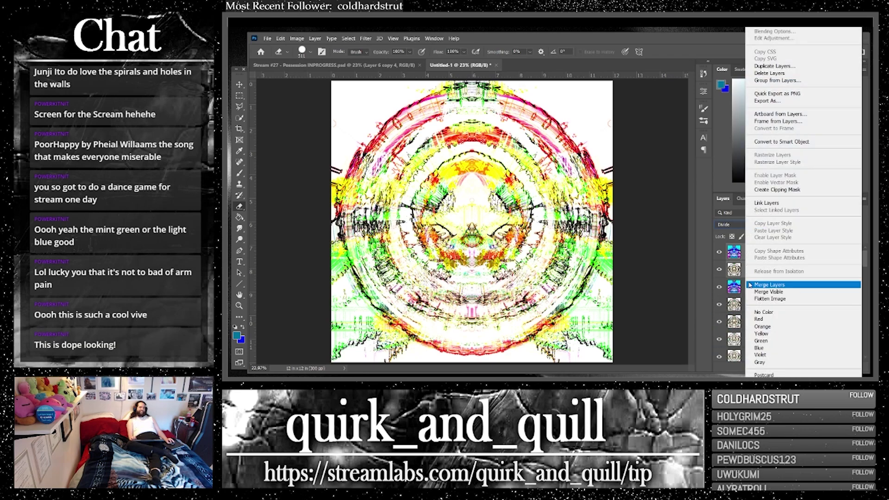
click(750, 285)
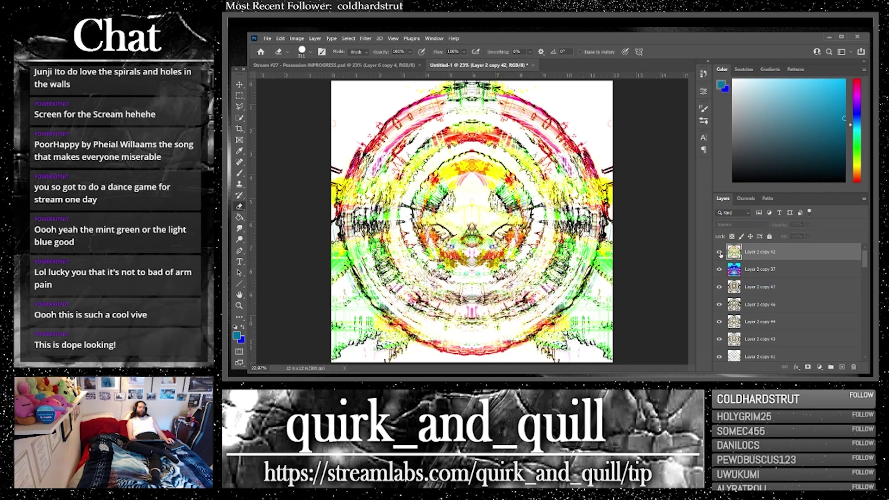
click(720, 252)
click(719, 253)
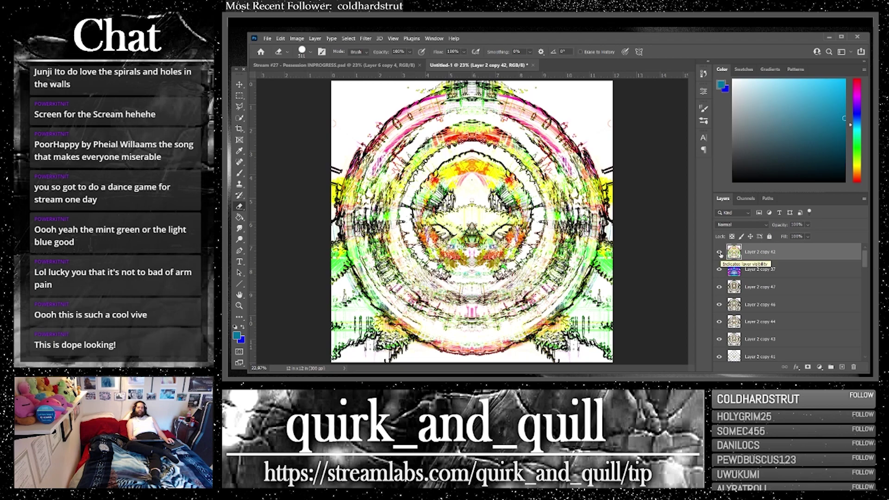
Step: Set copy 37 to Lighter Color and merge duplicates with copy 47 into hidden Layer 2 copy 45
click(764, 270)
click(736, 224)
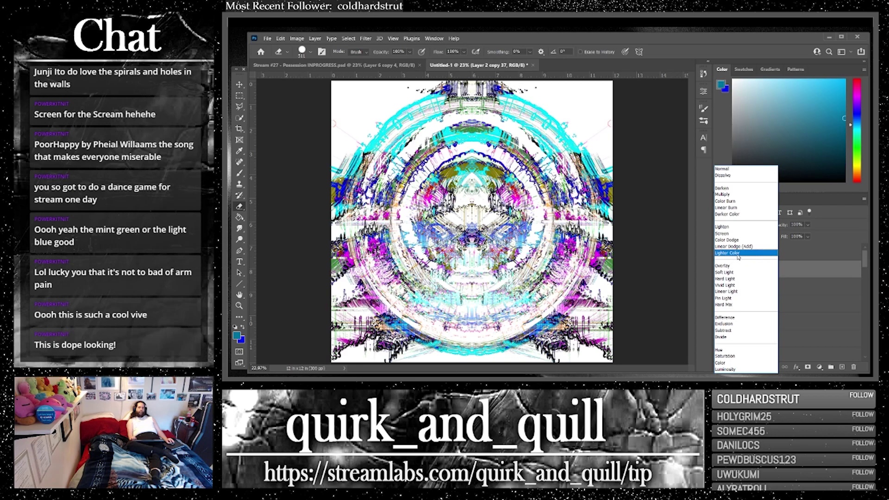
click(738, 253)
shift+click(764, 287)
drag(763, 287, 841, 365)
right_click(773, 297)
click(729, 288)
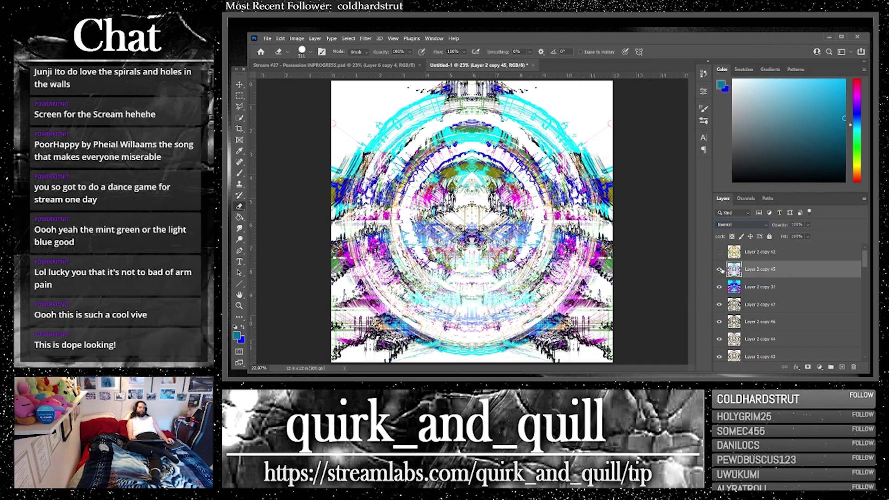
click(720, 269)
Step: Set copy 37 to Overlay and merge it with copy 47 into Layer 2 copy 49
click(753, 287)
click(739, 225)
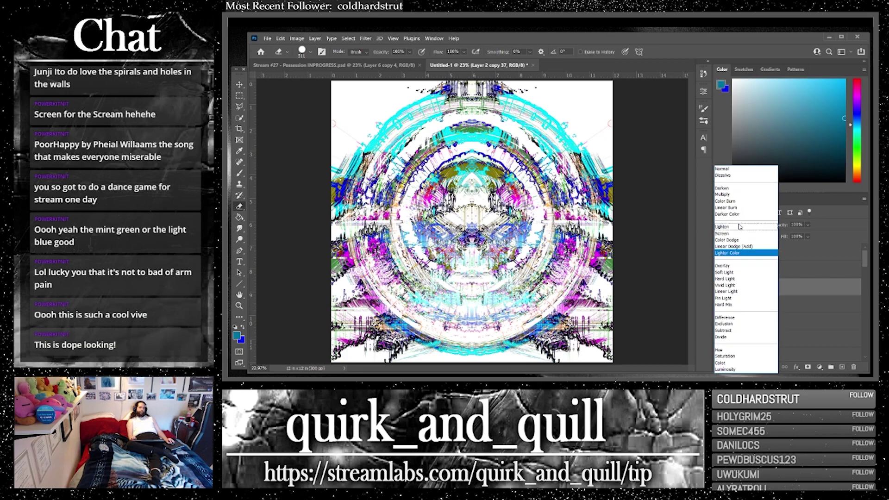
click(738, 267)
ctrl+click(805, 304)
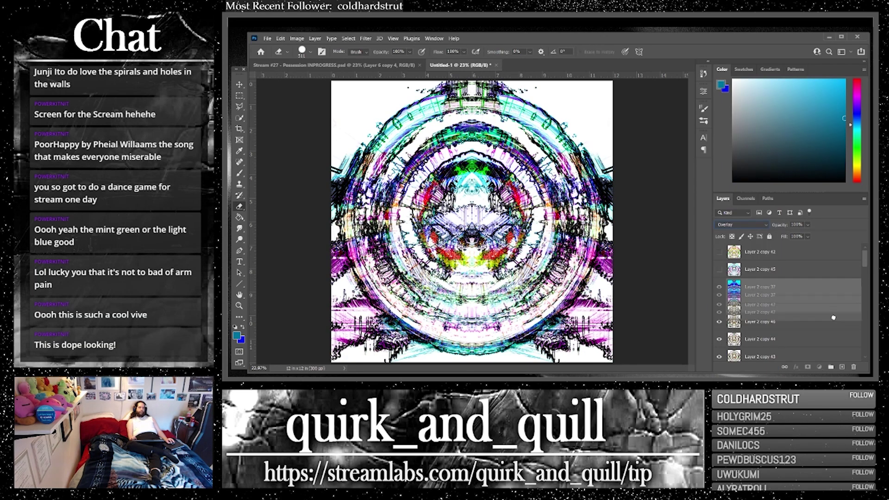
right_click(789, 296)
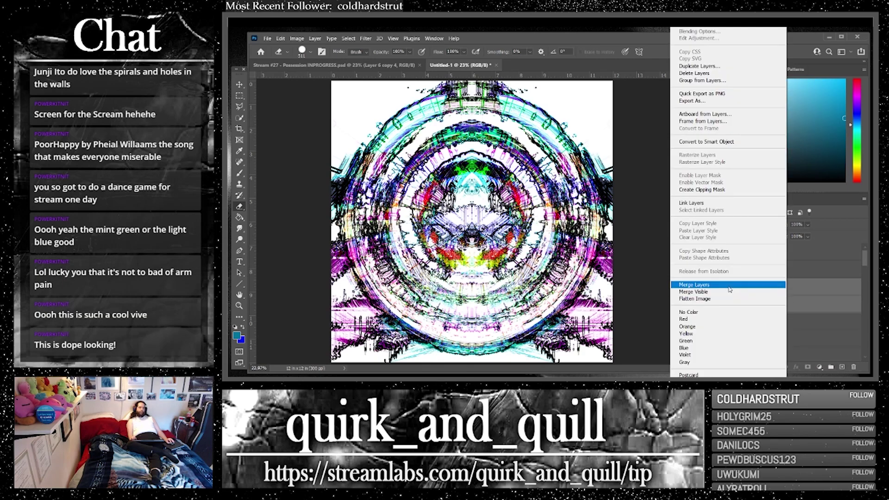
click(730, 288)
click(759, 304)
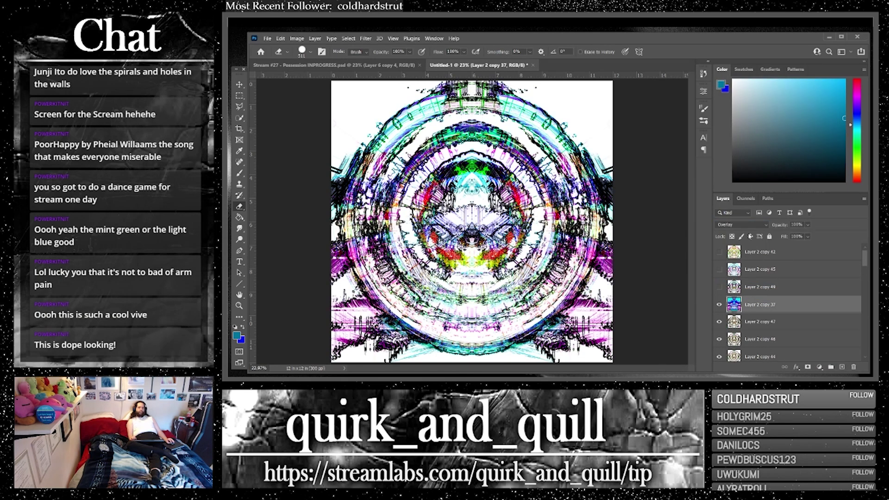
click(741, 224)
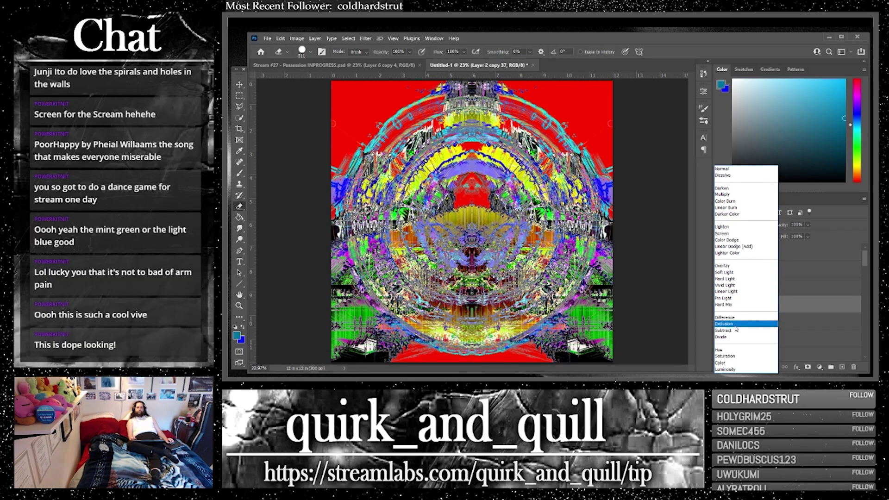
Step: Set copy 37 to Difference and merge it with copy 47 into hidden Layer 2 copy 50
click(734, 319)
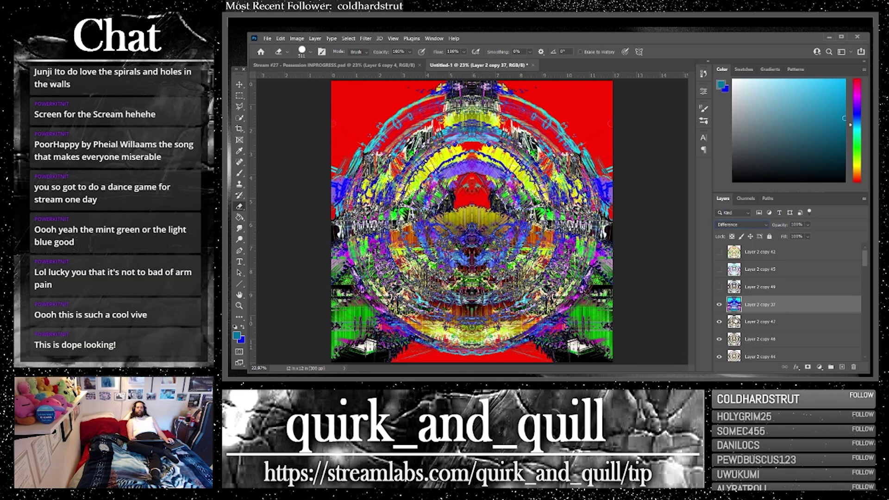
shift+click(794, 324)
right_click(786, 321)
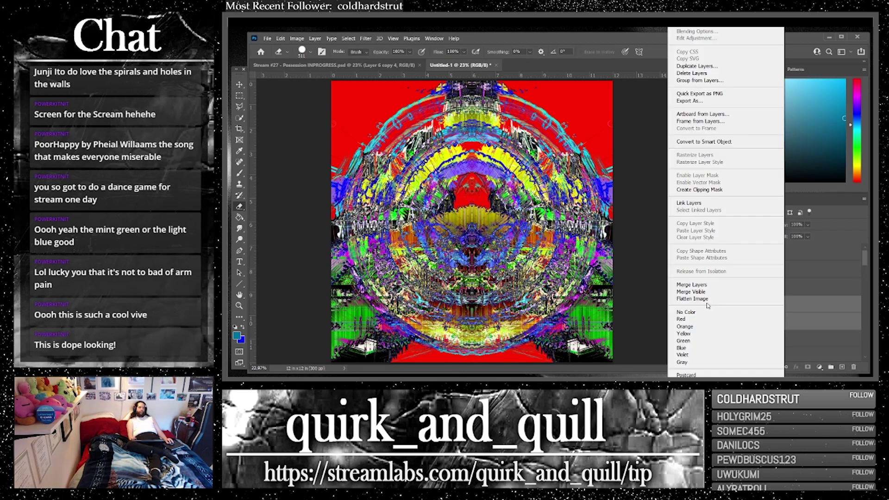
click(694, 285)
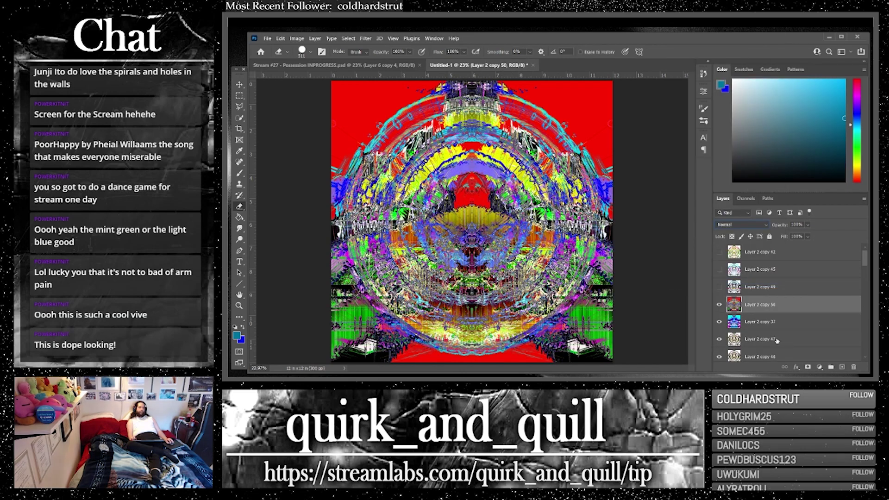
click(718, 305)
Step: Duplicate Layer 2 copy 47 and move the copy above Layer 2 copy 37
click(796, 340)
key(ctrl+j)
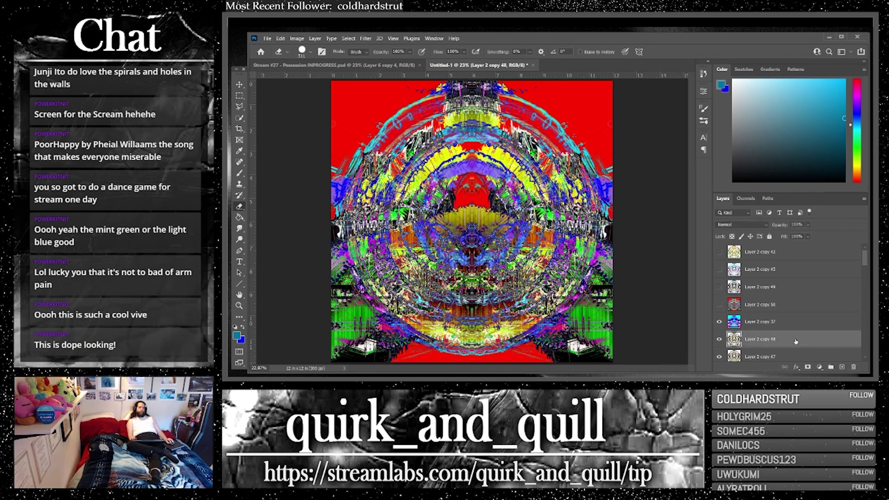
drag(796, 342, 725, 324)
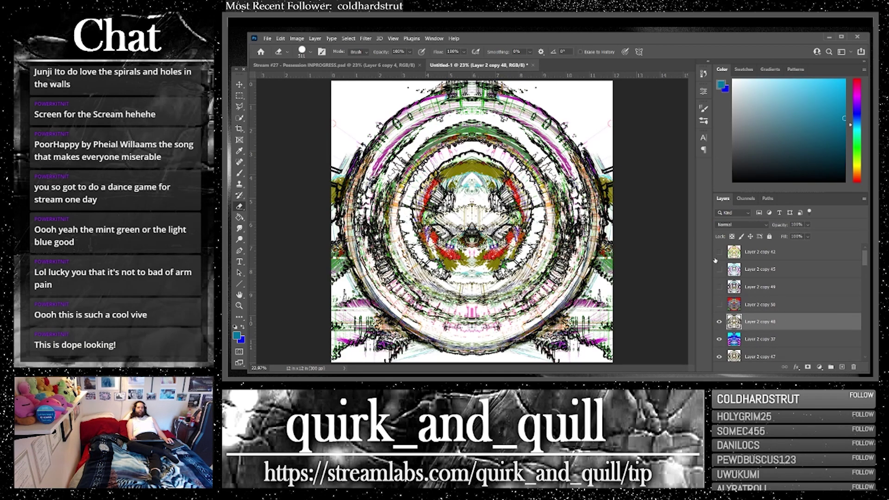
Step: Show variants copy 42, 45 and 50, and add an empty layer above copy 37
drag(719, 252, 719, 269)
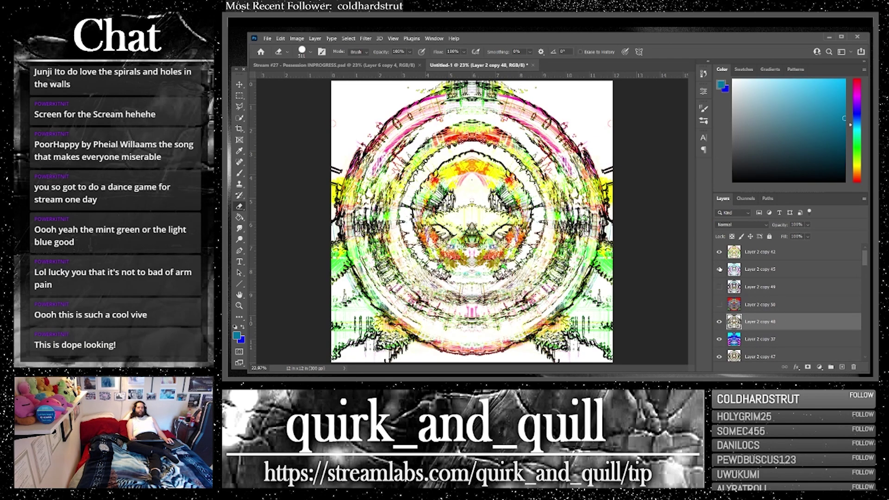
click(719, 304)
click(789, 347)
click(842, 367)
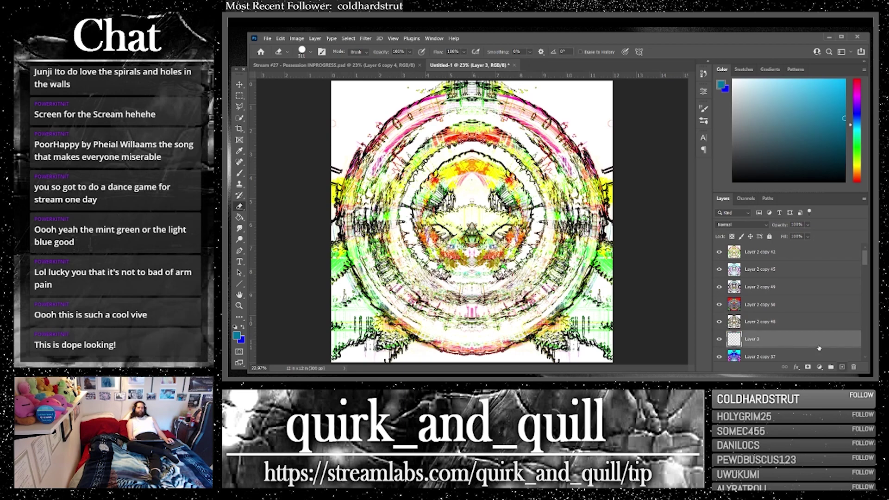
Step: Compare the variants, hiding copies 42, 50 and 48 while keeping 45 and 49 visible
click(761, 254)
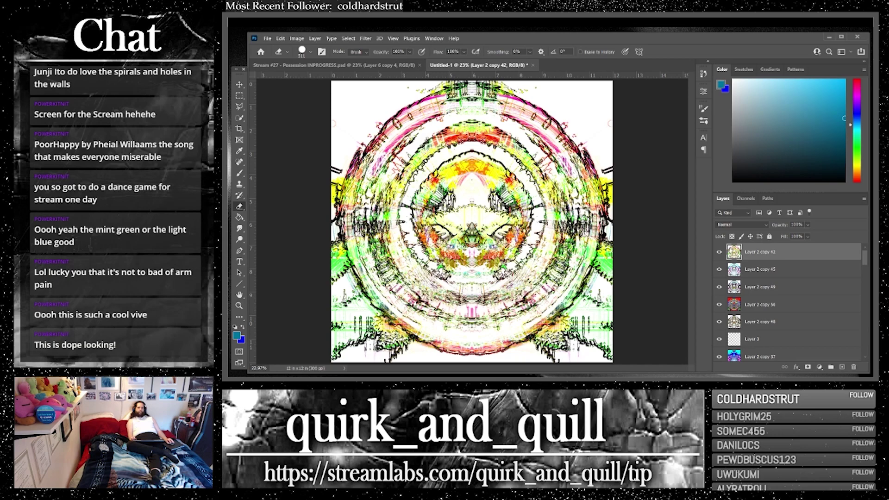
click(719, 252)
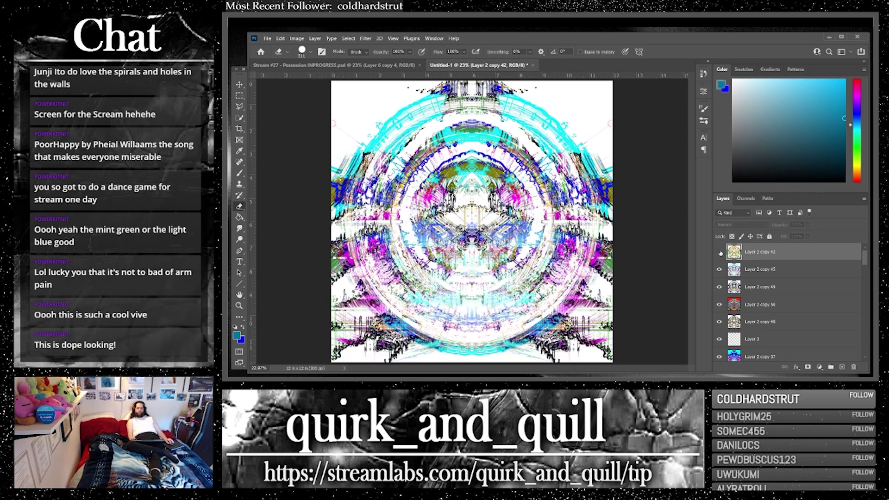
click(719, 270)
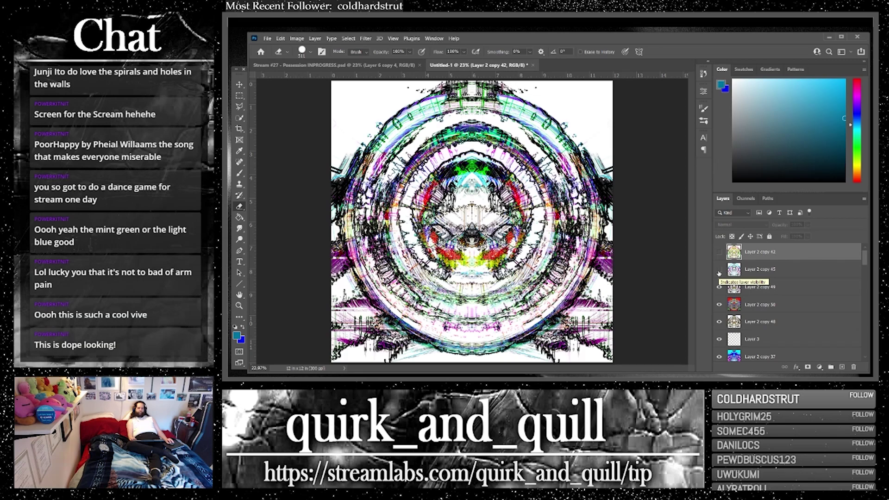
click(718, 270)
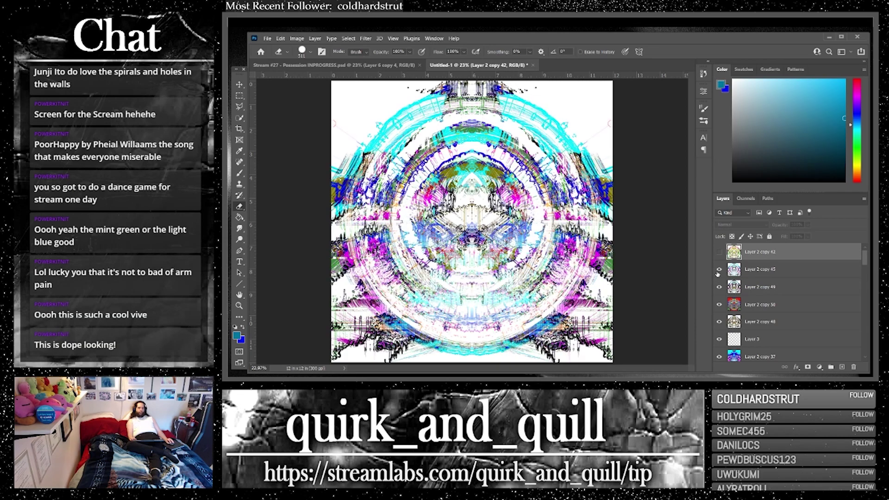
click(718, 272)
click(718, 271)
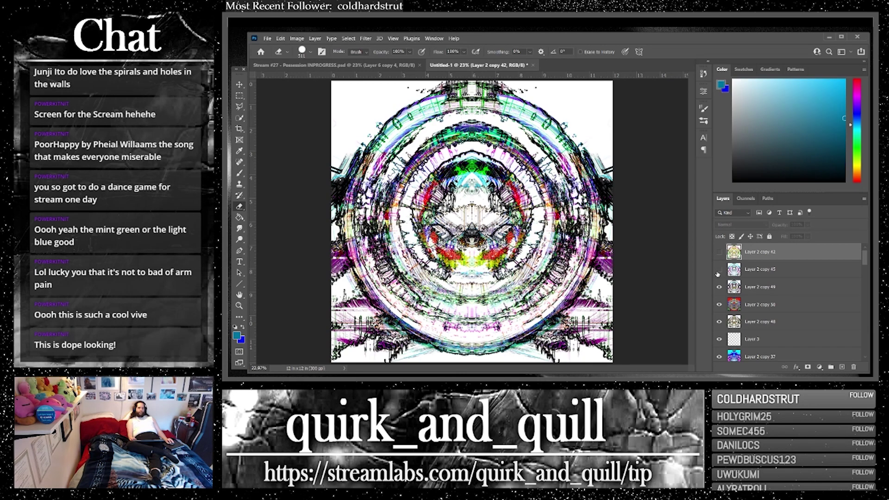
click(719, 287)
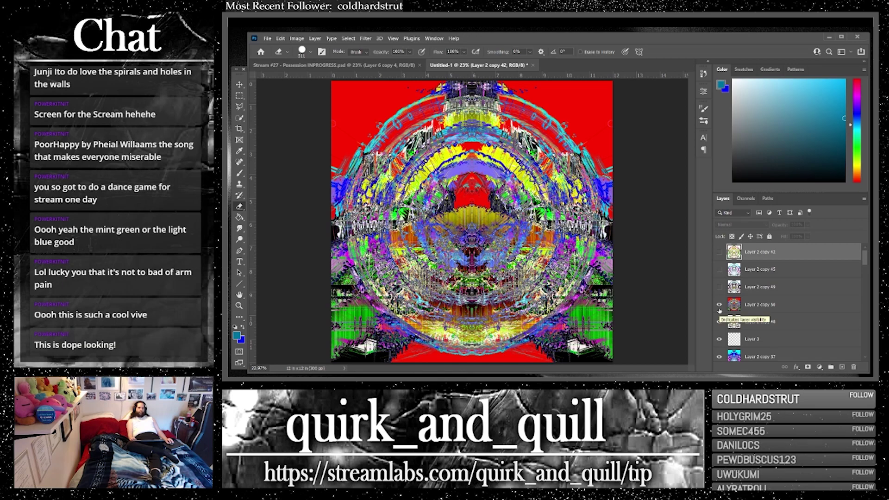
click(719, 306)
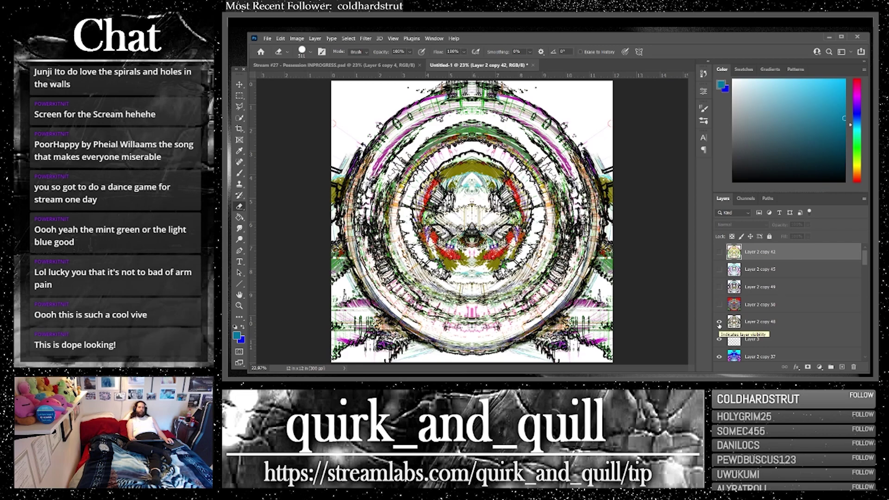
click(719, 322)
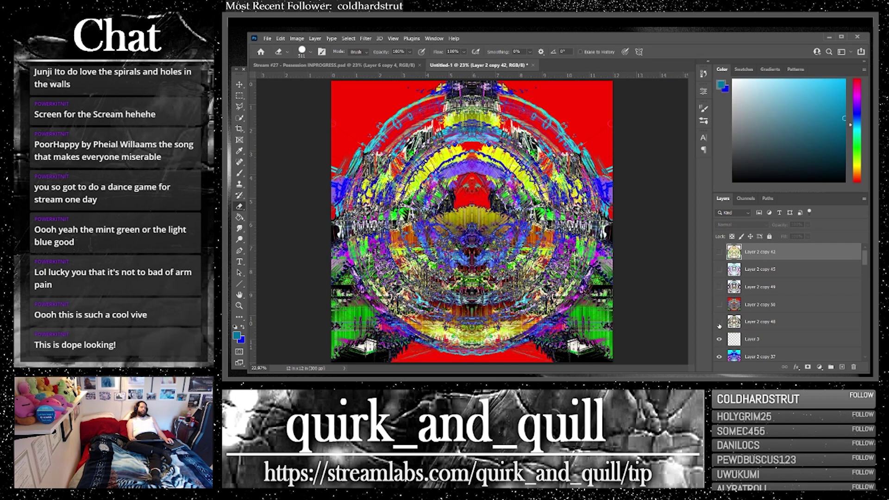
click(719, 287)
click(719, 269)
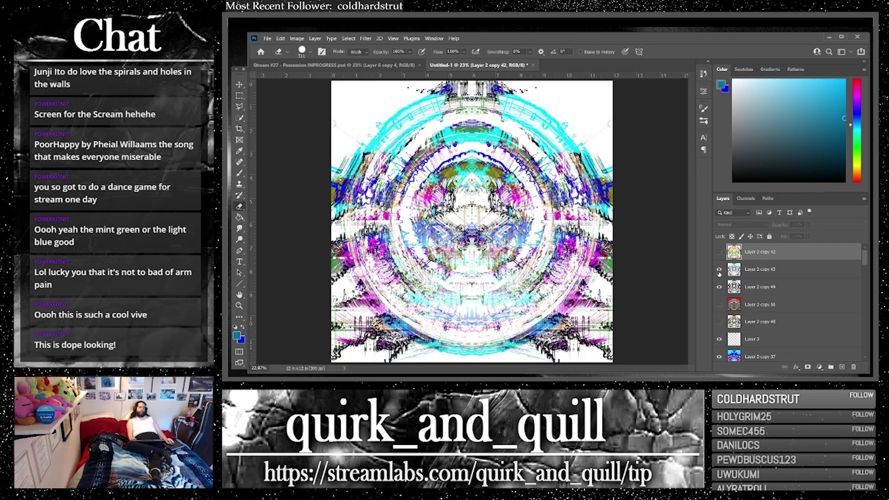
Step: Duplicate Layer 2 copy 45 and copy 49 as new copies 52 and 51
click(765, 269)
shift+click(768, 286)
drag(769, 286, 842, 366)
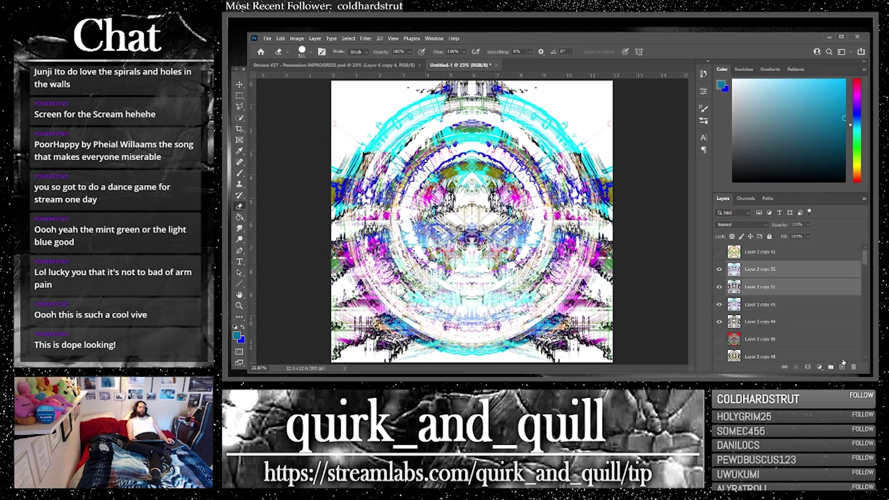
Step: Move copies 52 and 51 to the top of the stack and fade copy 52 to about 59%
drag(764, 271, 757, 255)
click(757, 257)
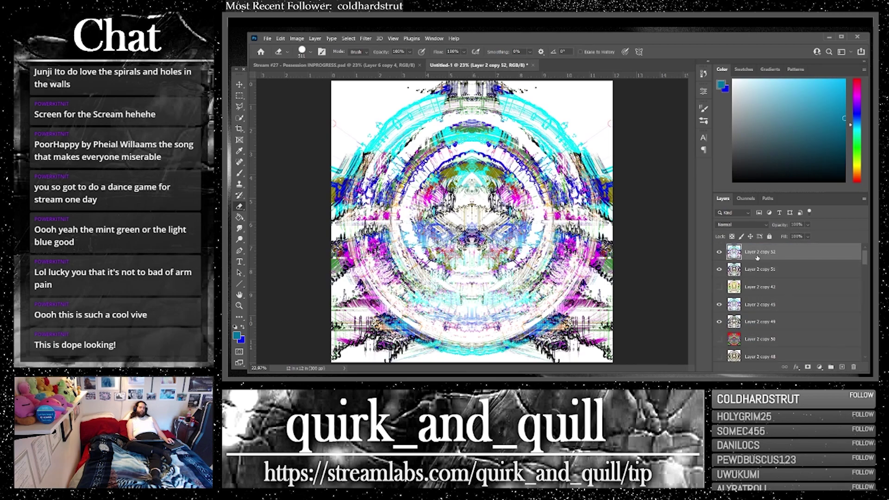
click(808, 224)
mouse_move(819, 235)
mouse_down()
mouse_move(799, 237)
mouse_move(830, 239)
mouse_up()
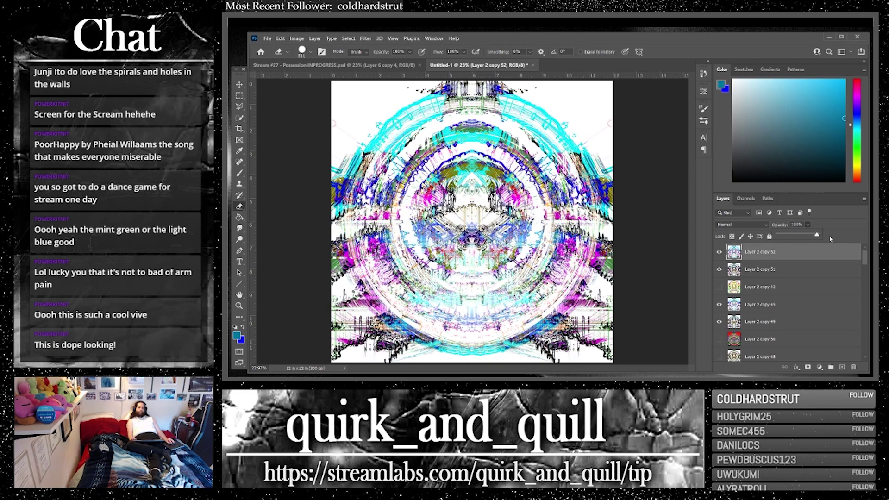
Step: Try Lighter Color blending on copy 52, toggling its visibility to compare
click(740, 224)
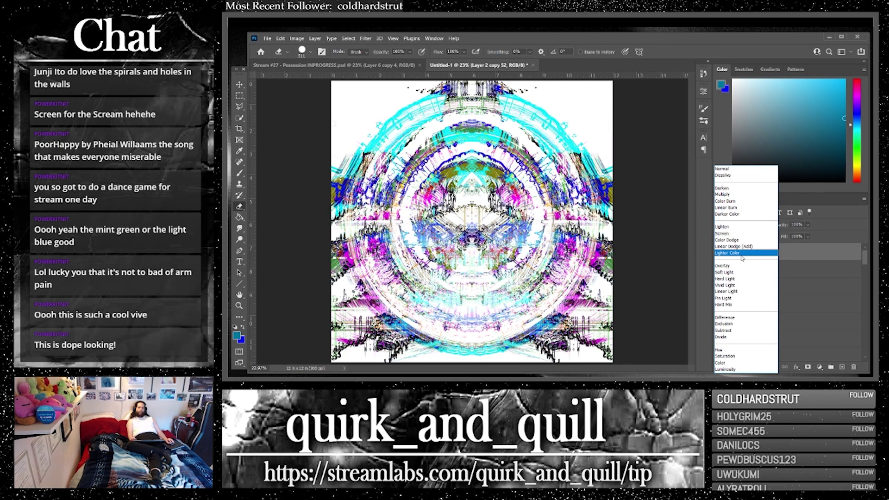
click(742, 256)
click(720, 253)
click(720, 252)
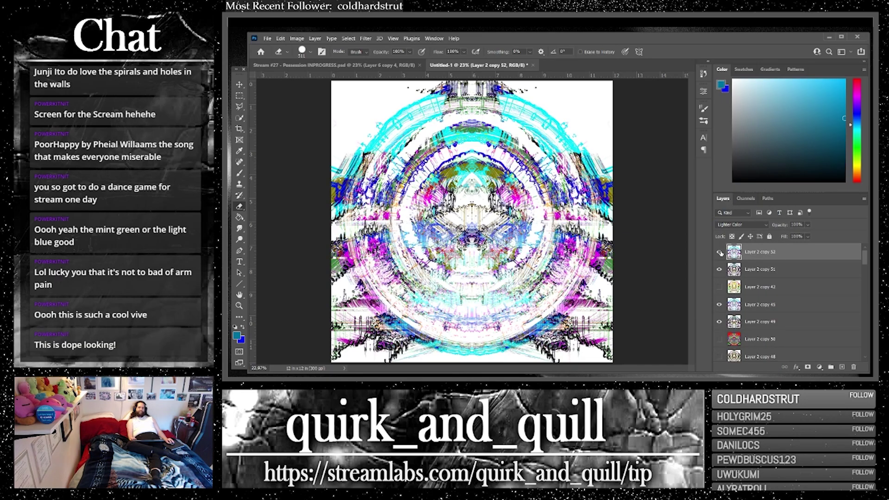
click(719, 252)
click(720, 253)
click(719, 252)
click(720, 253)
Step: Return copy 52 to Normal blending, adjust its opacity, and select Layer 2 copy 51
click(741, 225)
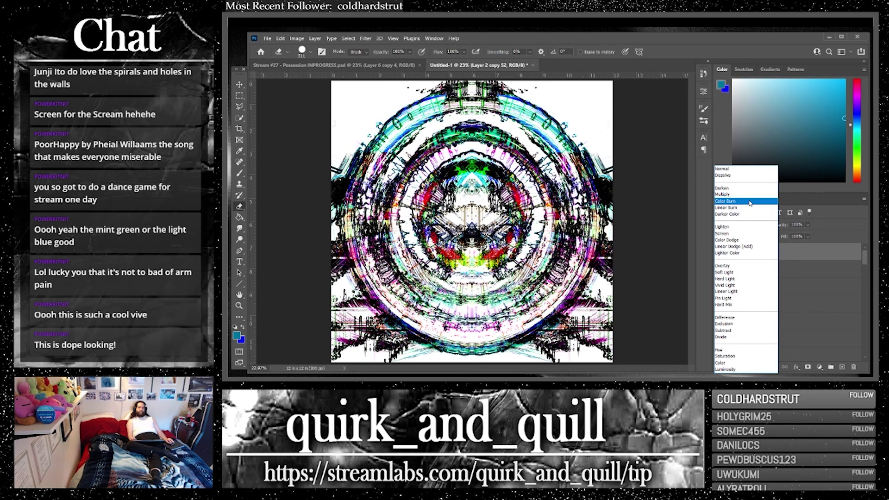
click(740, 170)
click(808, 226)
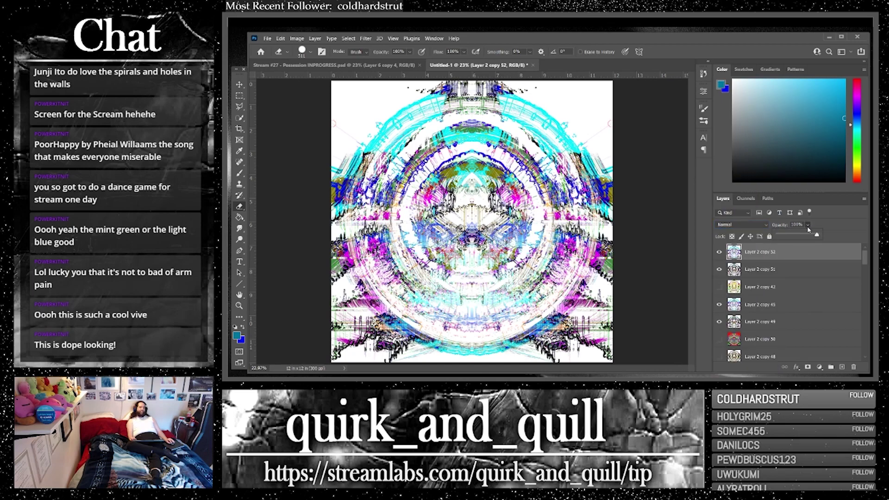
mouse_move(807, 229)
mouse_down()
mouse_move(801, 235)
mouse_move(818, 236)
mouse_up()
click(782, 277)
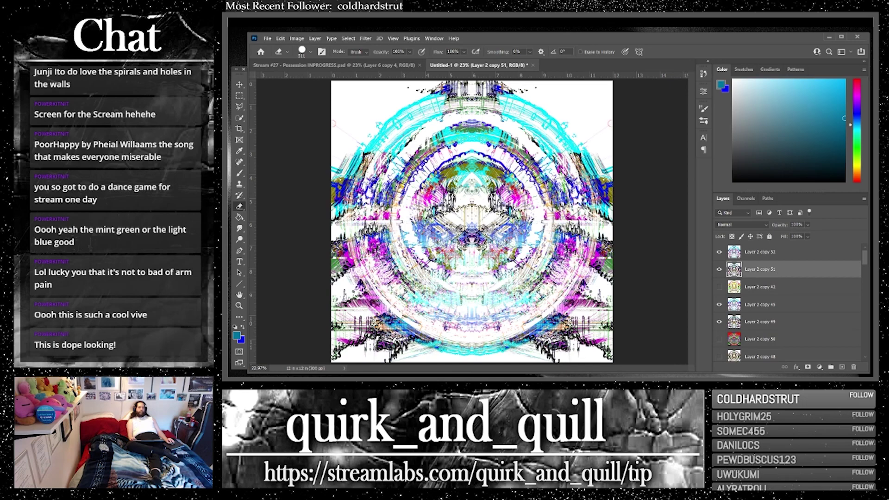
click(240, 84)
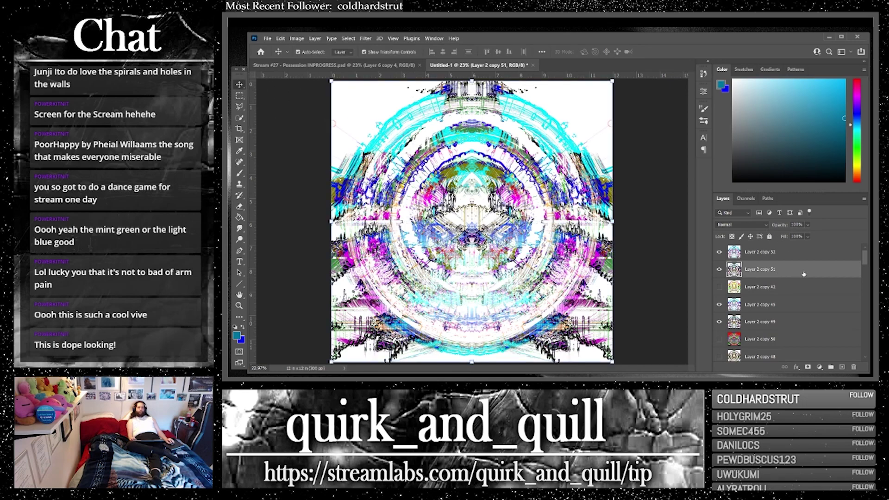
Step: Duplicate the layer as Layer 2 copy 53 and enlarge it slightly with Free Transform
drag(804, 274, 842, 366)
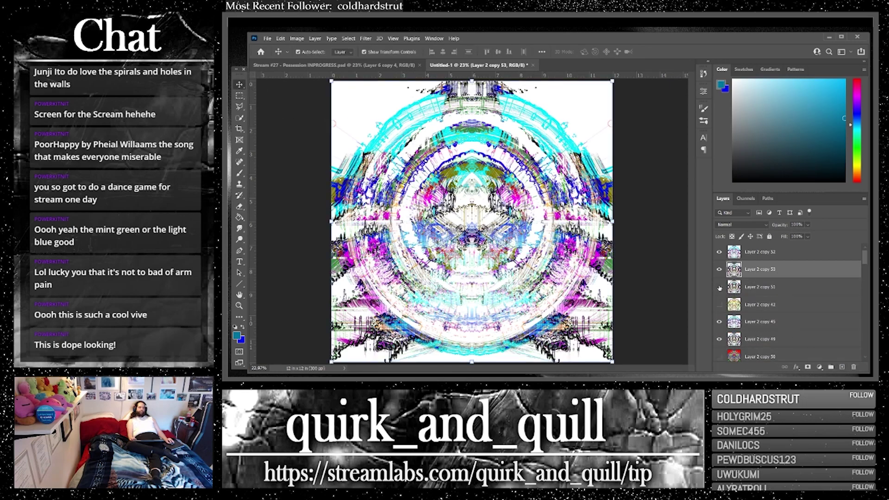
drag(613, 83, 592, 146)
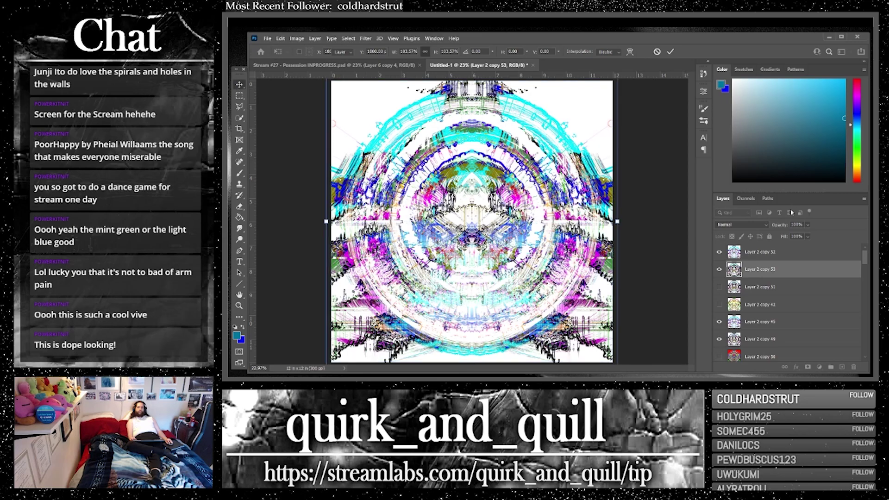
key(Return)
Step: Keep Layer 2 copy 52 in Normal blending and delete the trial copy 53
click(759, 251)
click(741, 224)
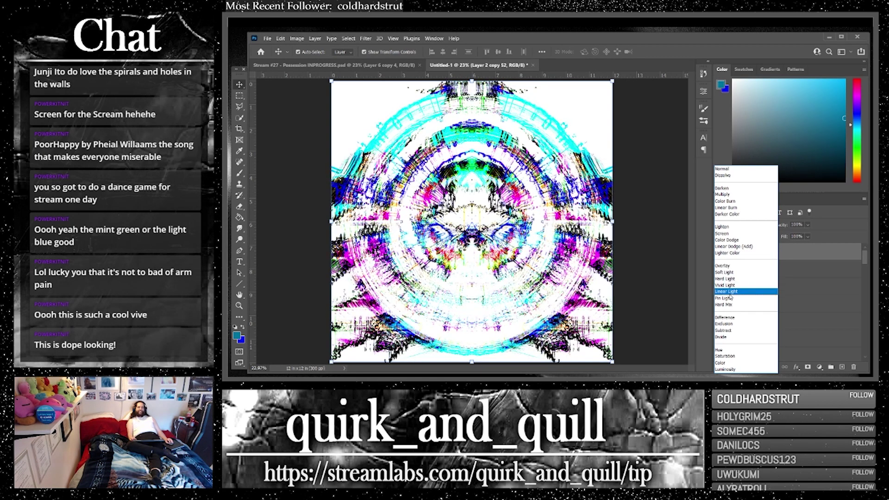
click(730, 171)
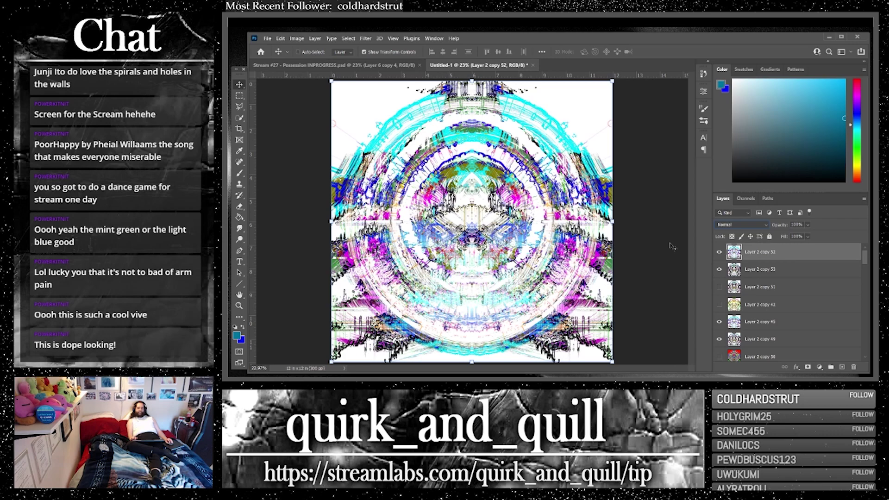
key(Delete)
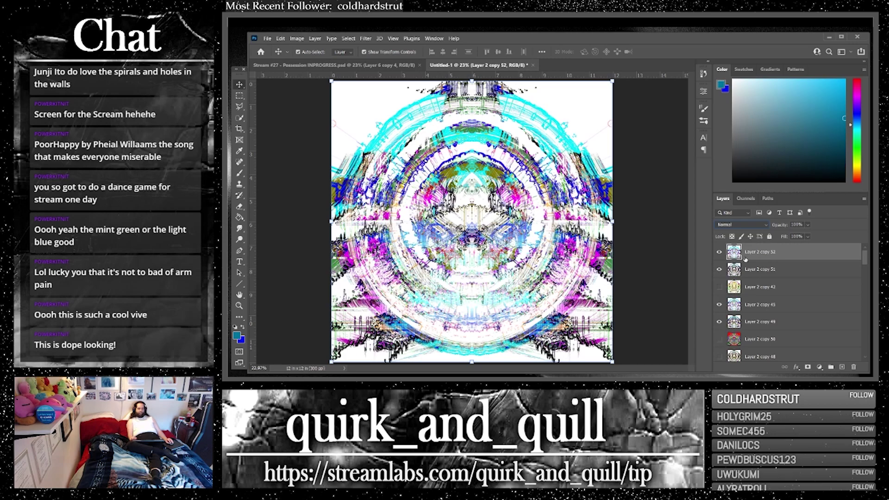
Step: Try lower opacities on copy 52 before returning it to 100%
click(280, 38)
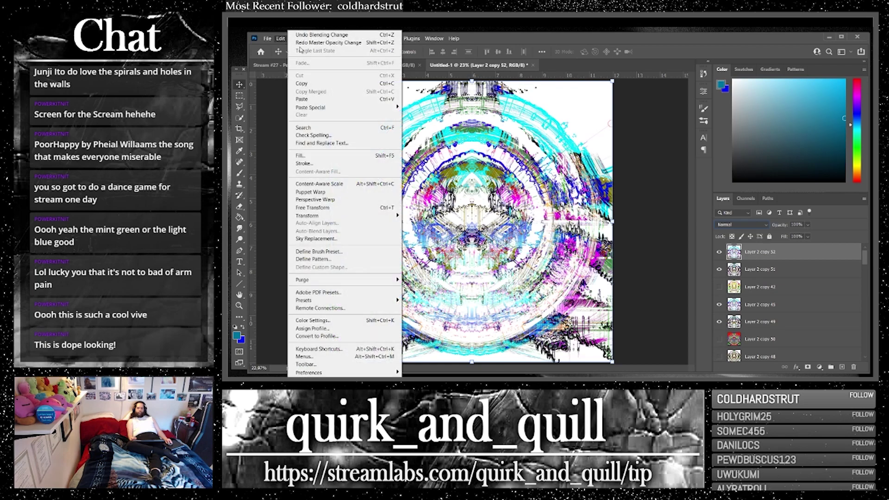
click(773, 261)
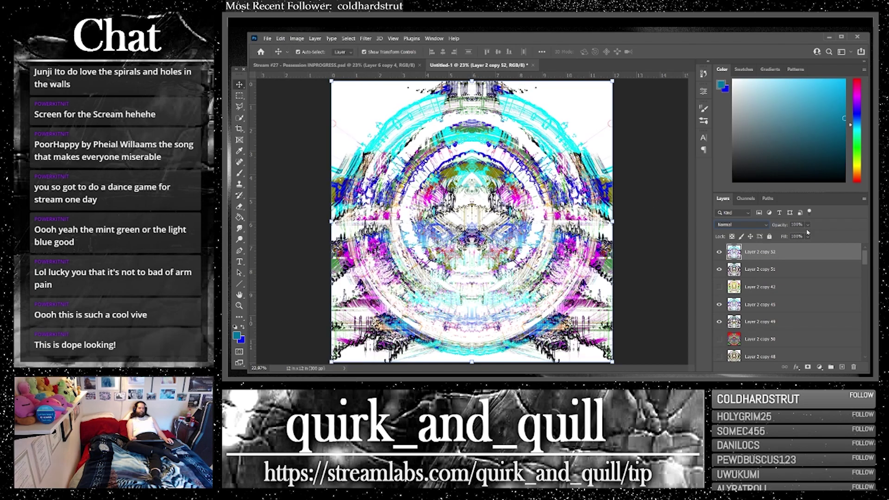
click(808, 224)
drag(796, 239, 842, 367)
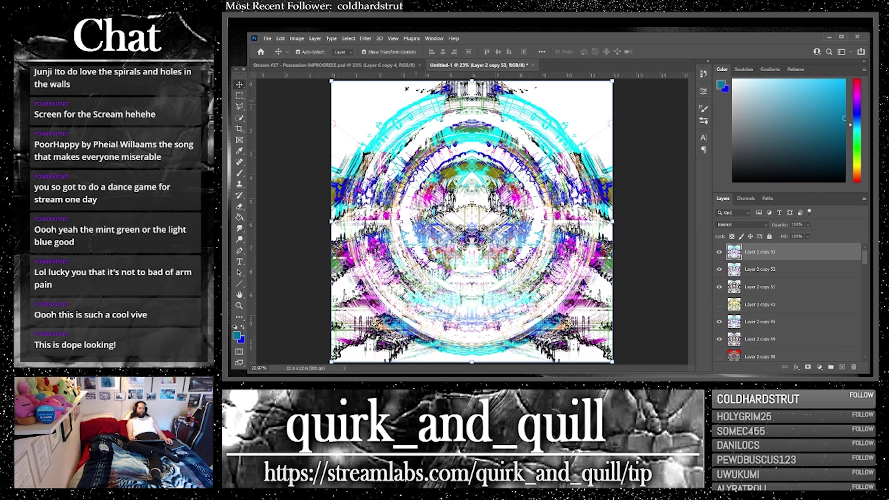
Step: Duplicate copy 52 as copy 53 and apply Glowing Edges at Edge Width 1, preview set to Fit
click(366, 39)
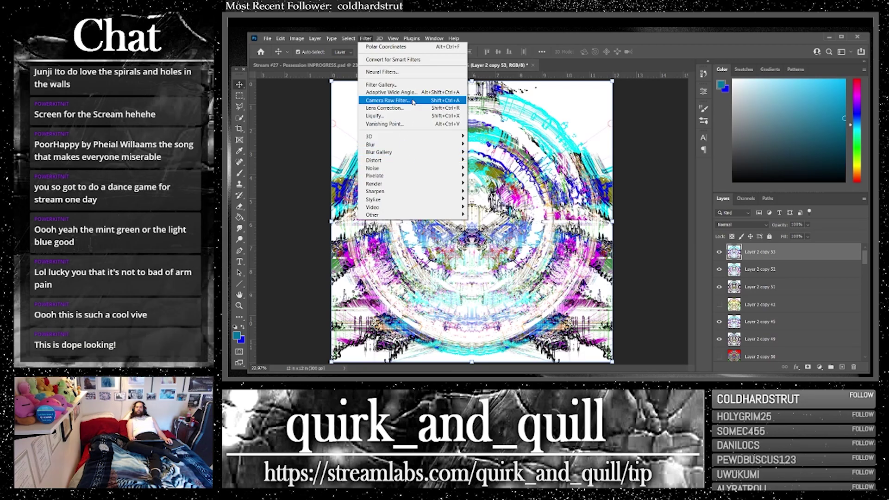
click(381, 85)
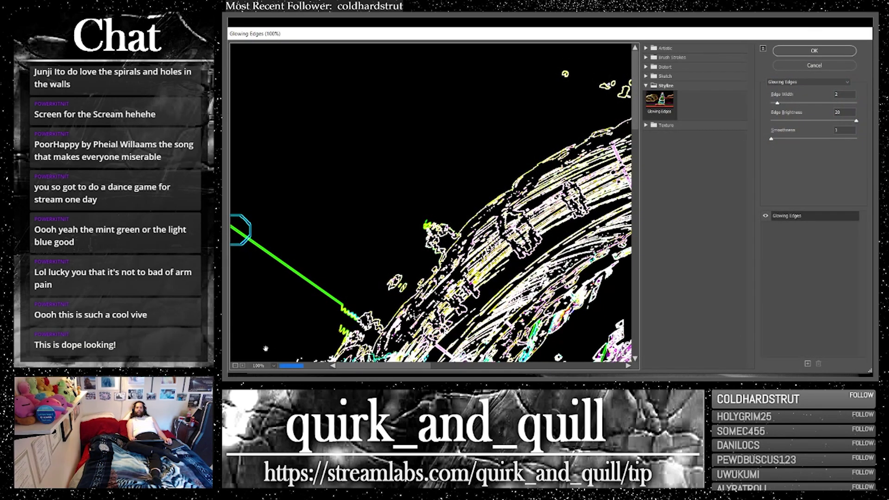
click(270, 367)
click(273, 349)
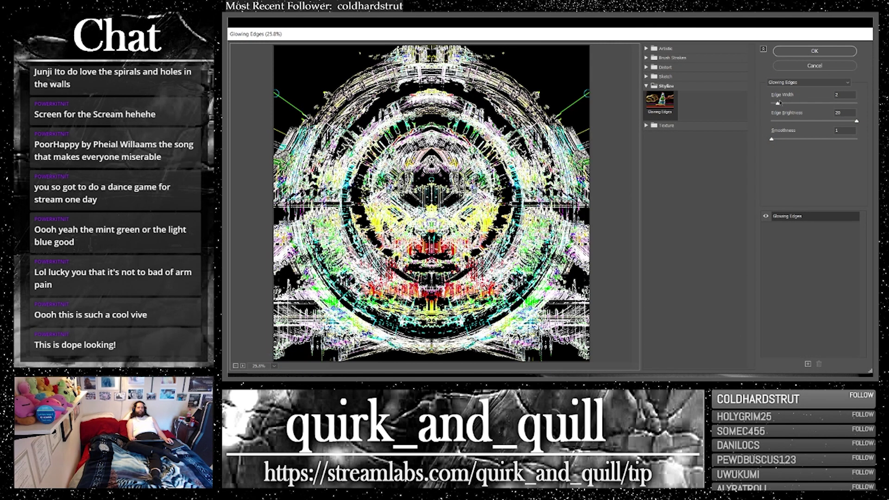
drag(778, 105, 771, 105)
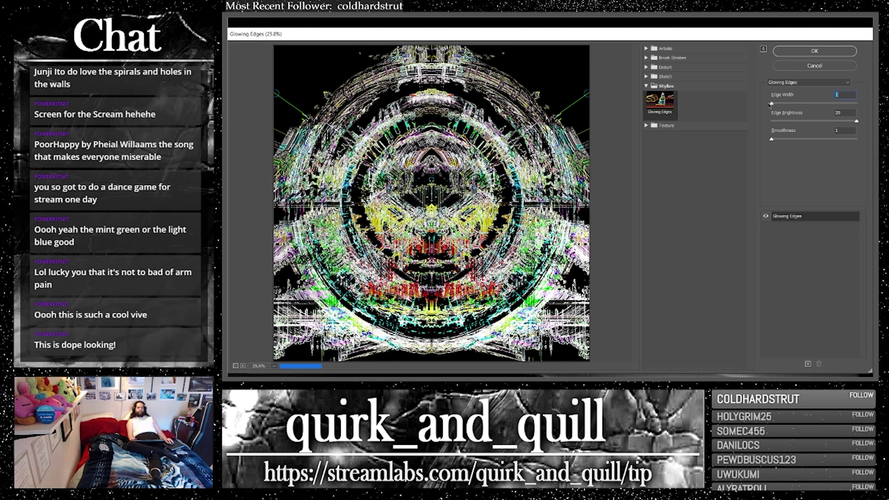
click(814, 53)
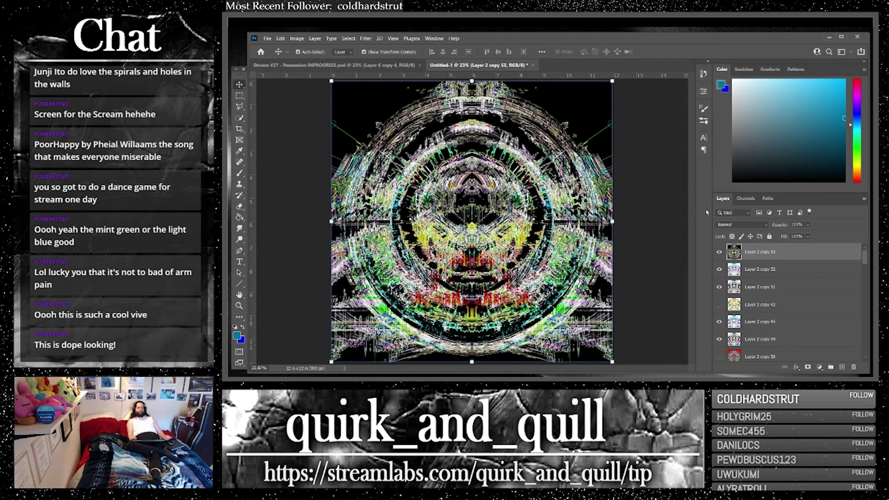
click(728, 225)
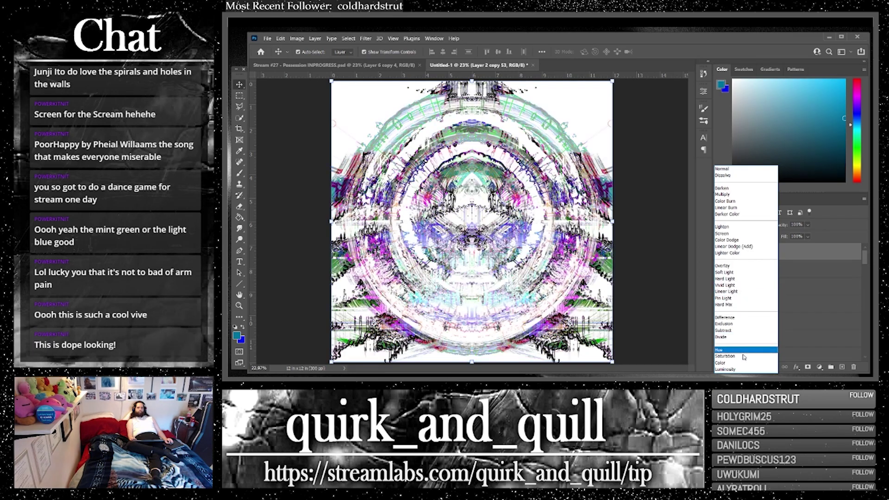
Step: Blend Layer 2 copy 53 in Multiply at about 26% opacity, toggling it to compare
click(729, 194)
click(807, 225)
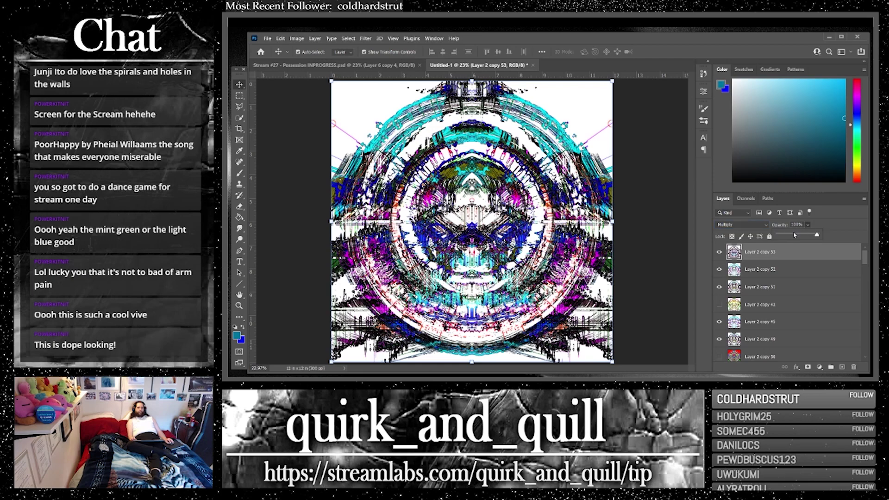
drag(791, 237, 785, 237)
click(720, 252)
click(720, 252)
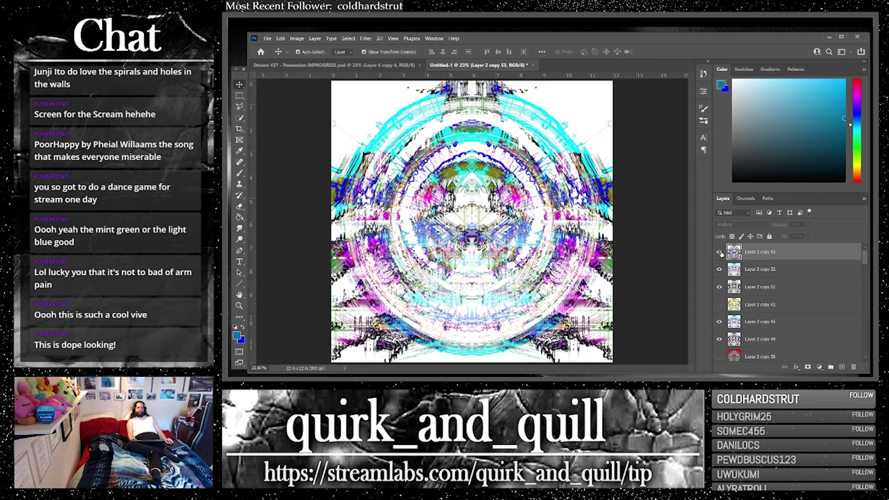
click(720, 253)
click(721, 253)
click(720, 252)
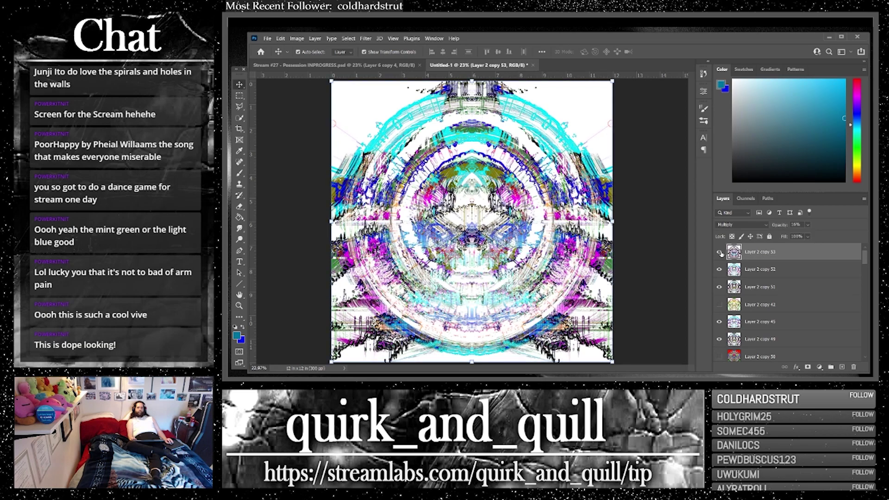
click(720, 252)
click(719, 252)
click(720, 252)
click(720, 252)
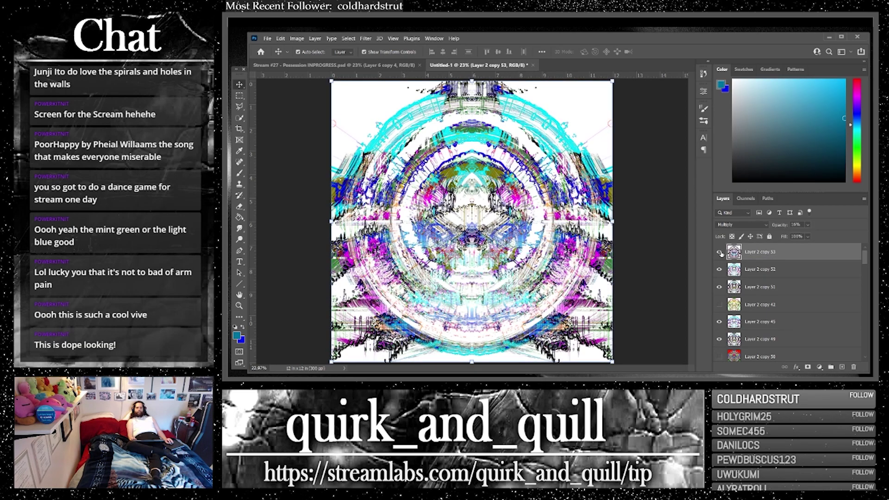
click(806, 225)
drag(807, 236, 815, 236)
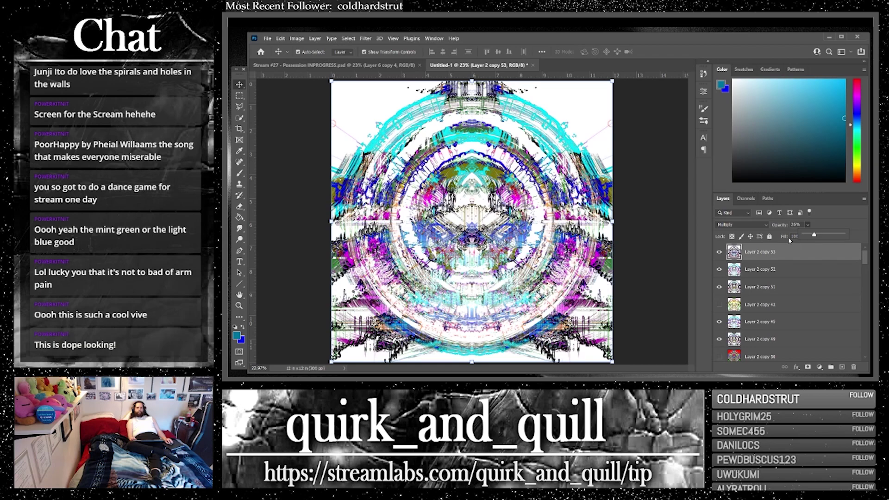
Step: Compare the result by toggling copies 53, 52, 51 and 45, then re-show 52 and 53
click(719, 252)
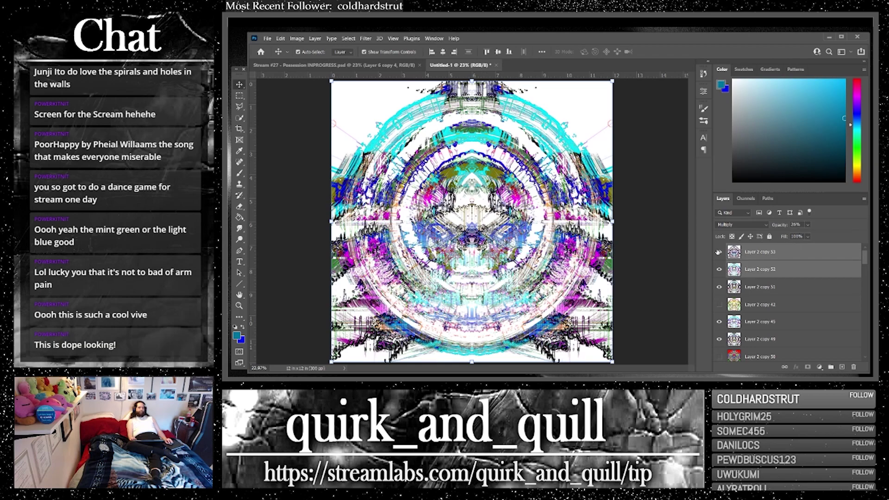
click(719, 269)
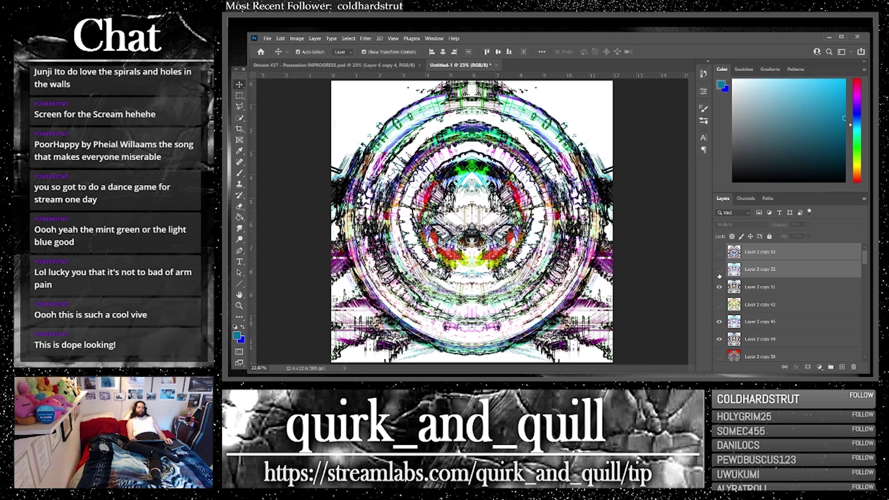
click(719, 287)
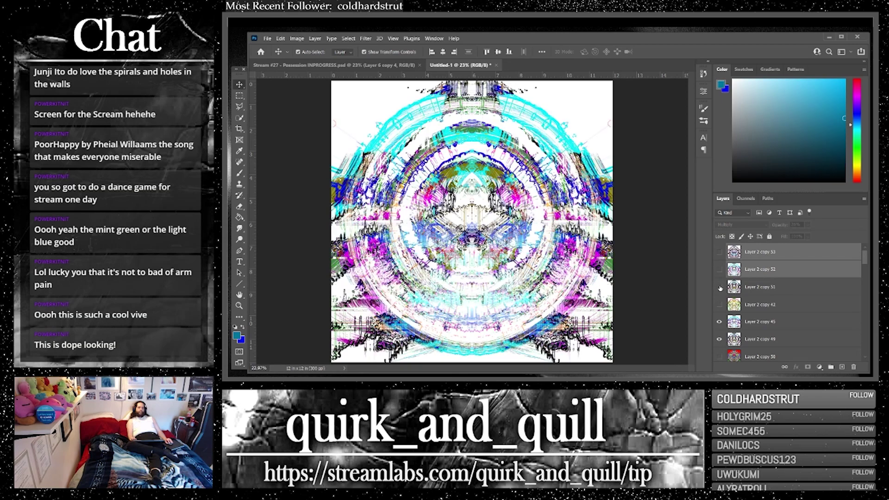
click(719, 324)
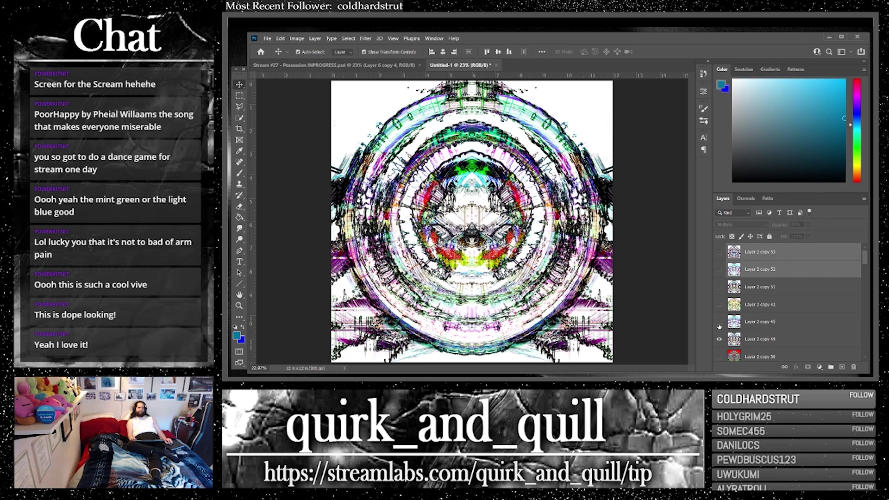
click(719, 324)
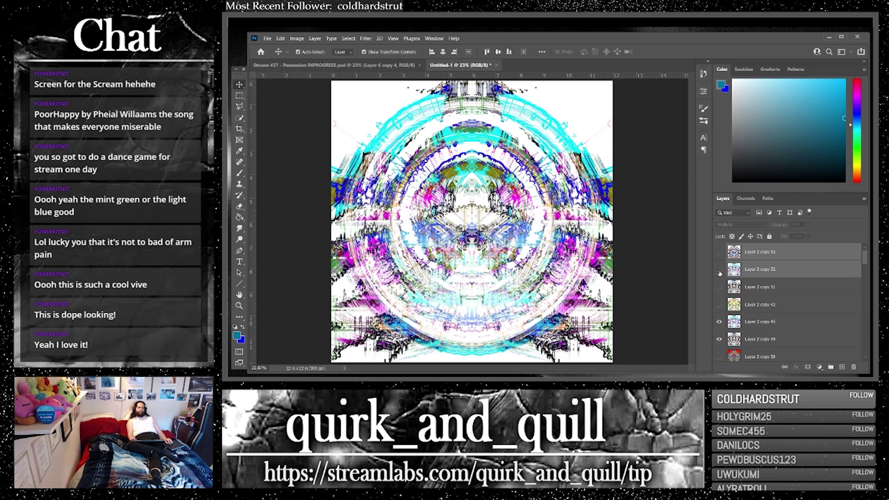
drag(719, 273, 718, 260)
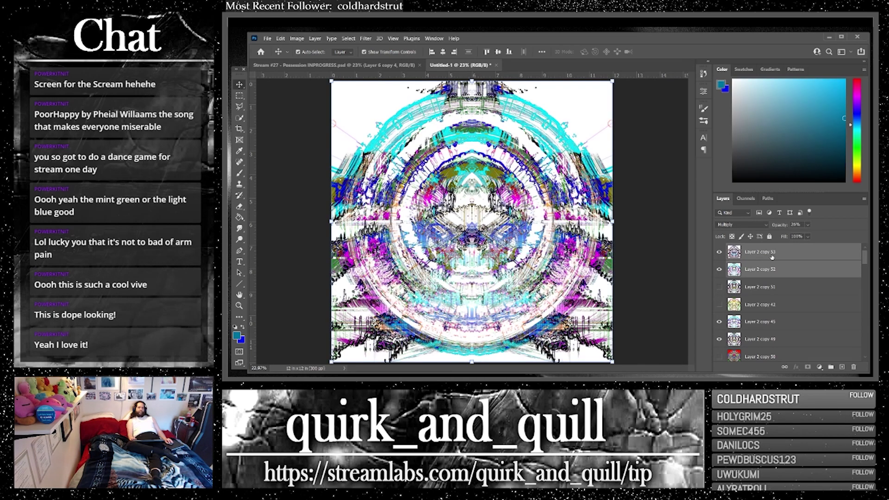
Step: Move copies 53 and 52 lower in the stack and merge them into one layer
drag(800, 273, 841, 313)
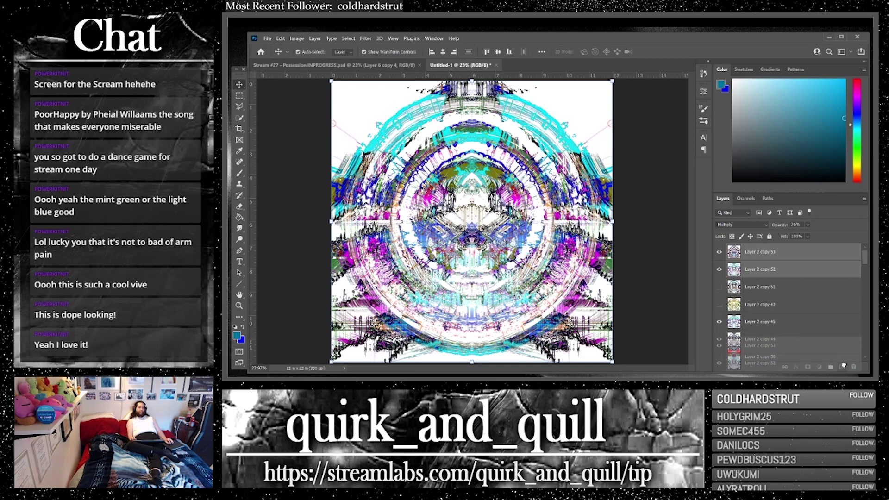
right_click(785, 274)
click(722, 285)
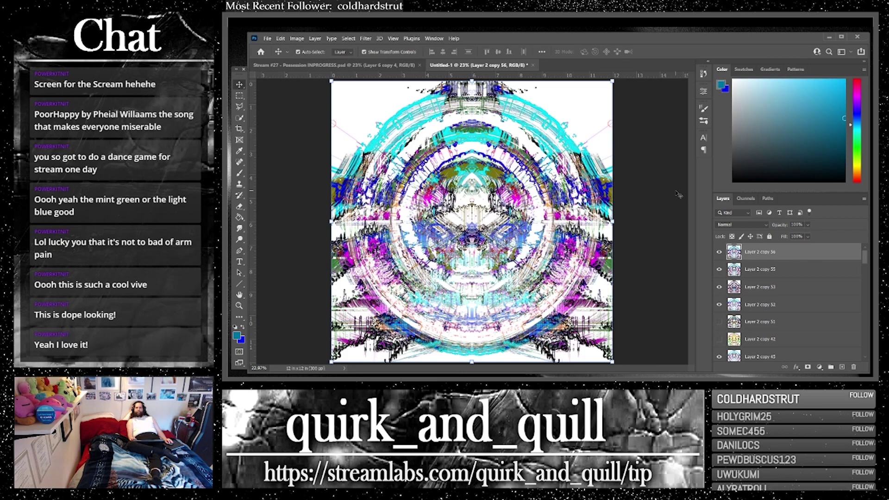
Step: Duplicate the merged layer, then try and cancel a Brightness/Contrast increase
key(ctrl+j)
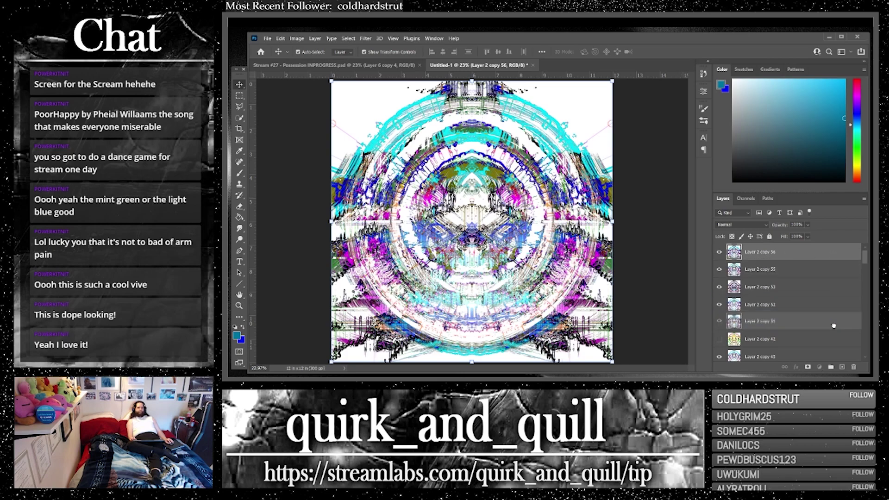
click(292, 39)
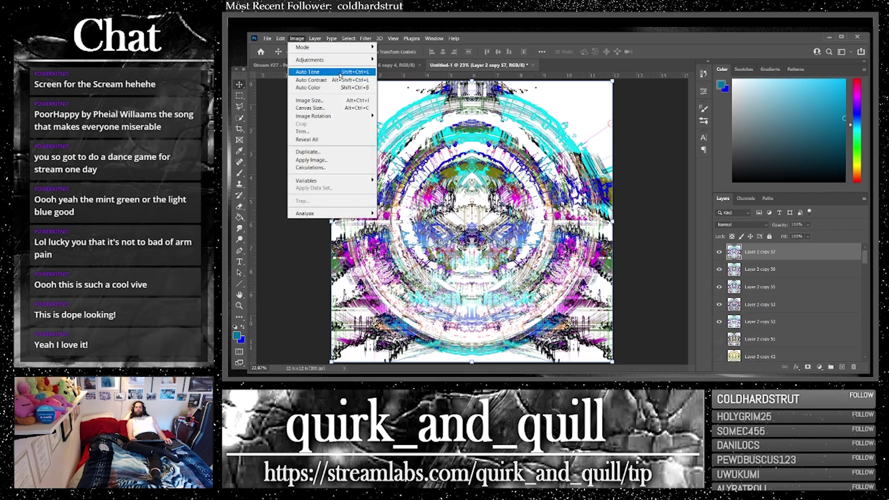
mouse_move(366, 60)
click(404, 64)
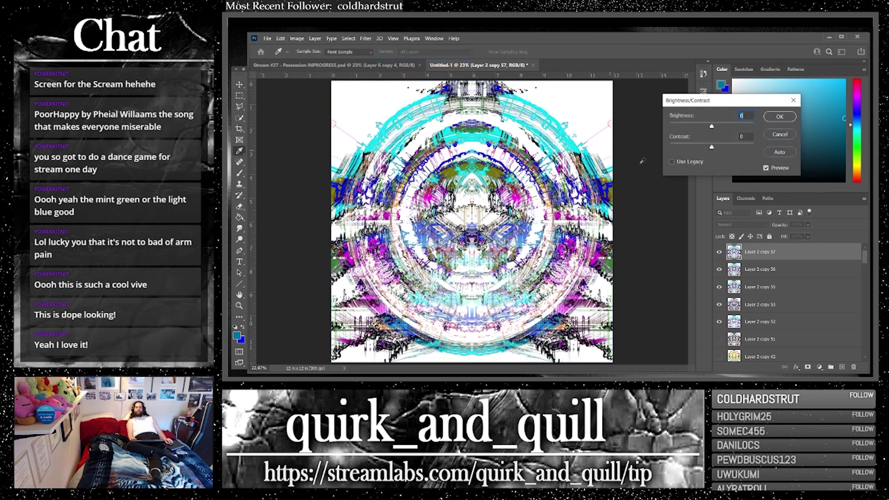
drag(703, 128, 613, 149)
click(772, 136)
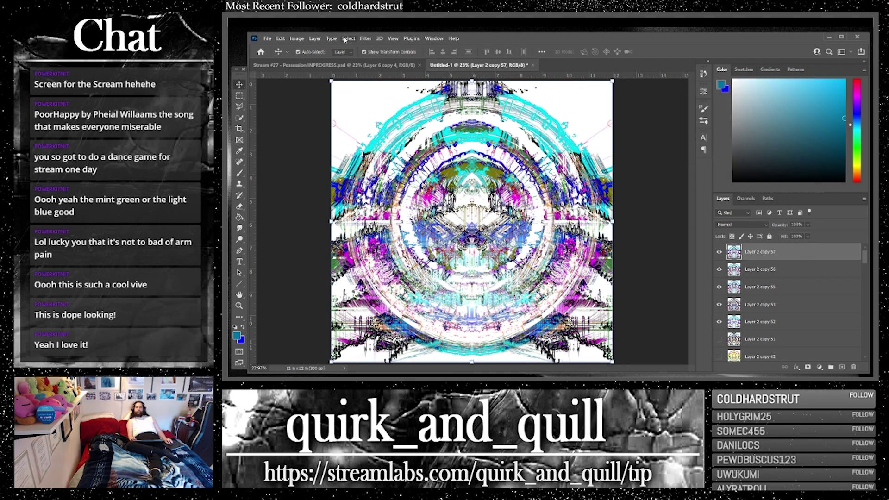
Step: Try and cancel a Hue/Saturation shift, then duplicate the top layer into copy 58
click(297, 41)
mouse_move(319, 58)
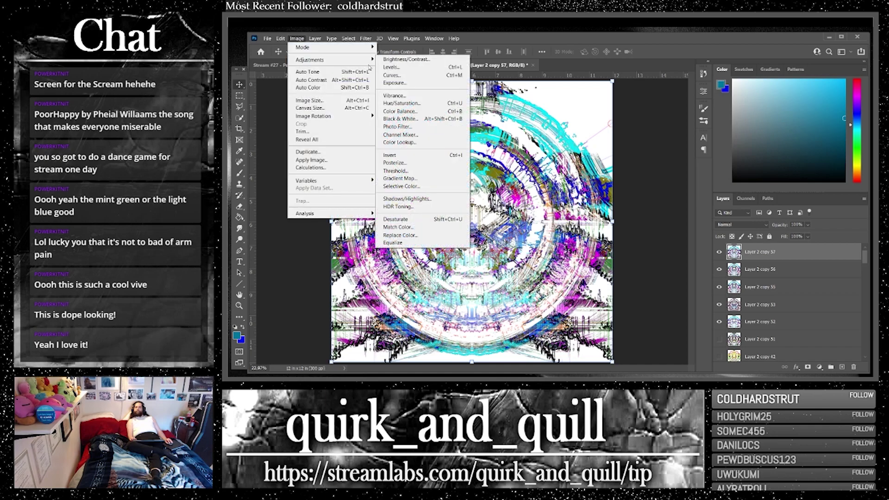
click(408, 104)
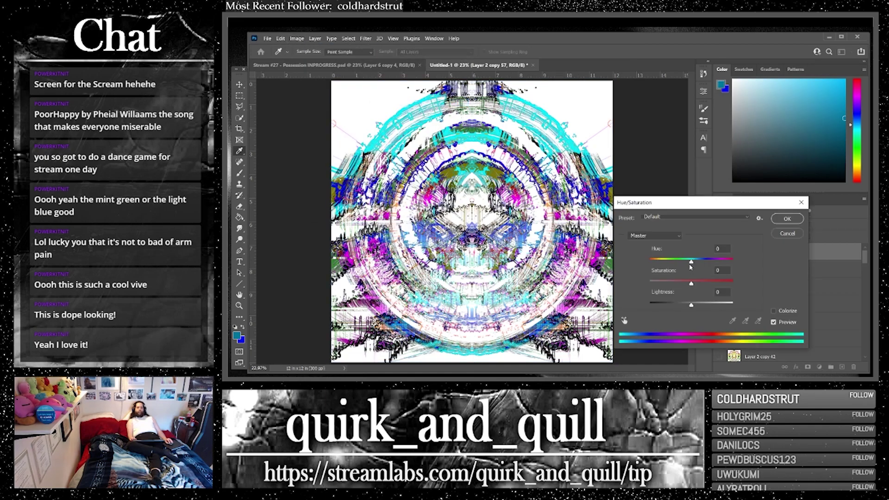
drag(691, 259, 740, 258)
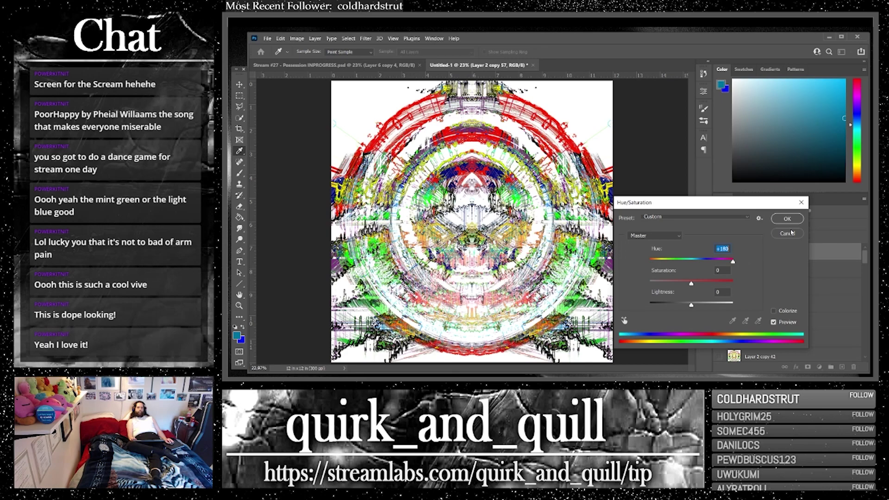
click(790, 233)
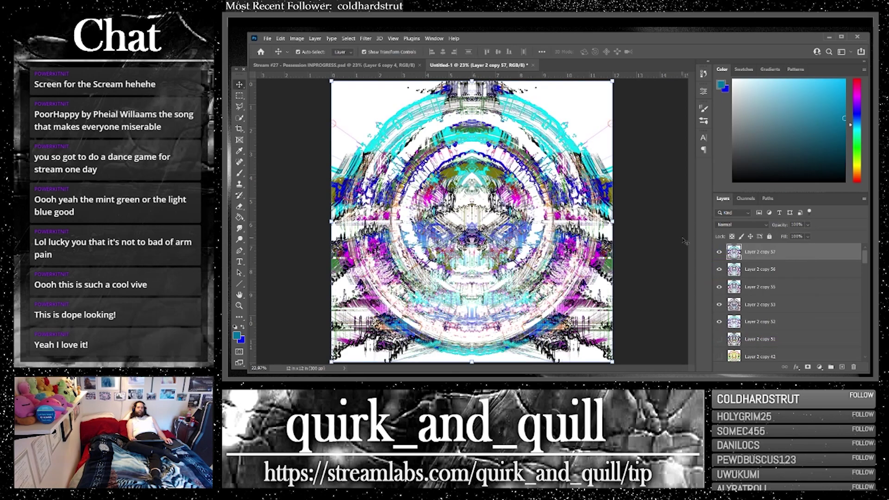
drag(842, 256, 842, 366)
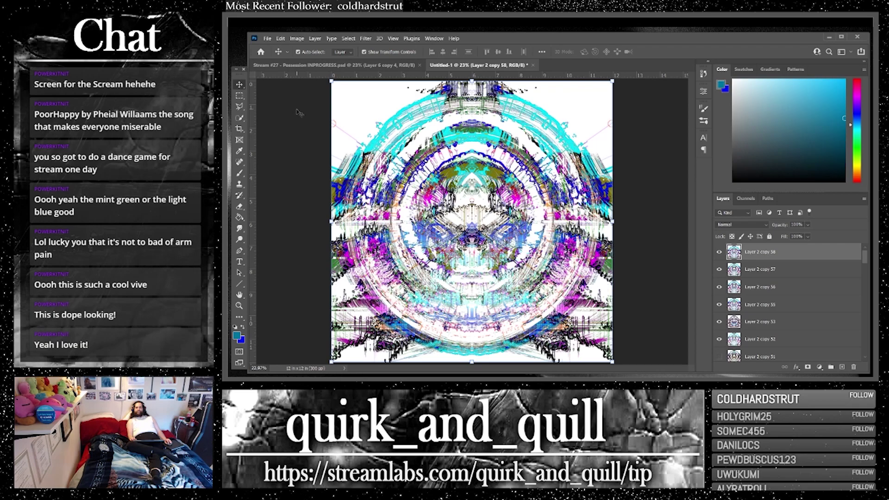
Step: Duplicate the top layer and warp the copy with Polar Coordinates set to Polar to Rectangular
drag(834, 264, 842, 366)
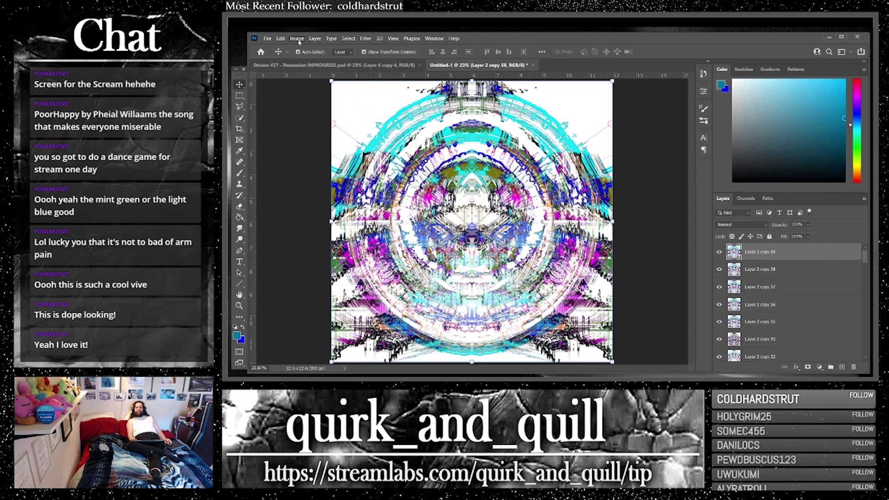
click(365, 38)
mouse_move(434, 164)
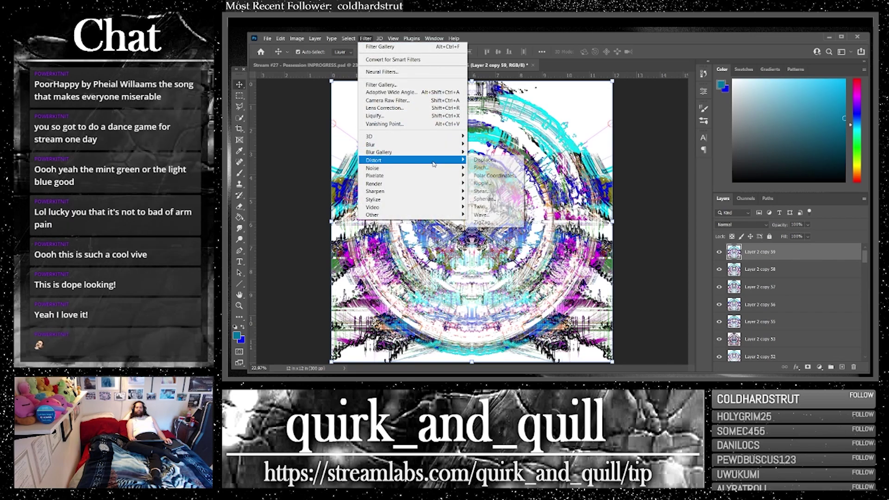
click(494, 176)
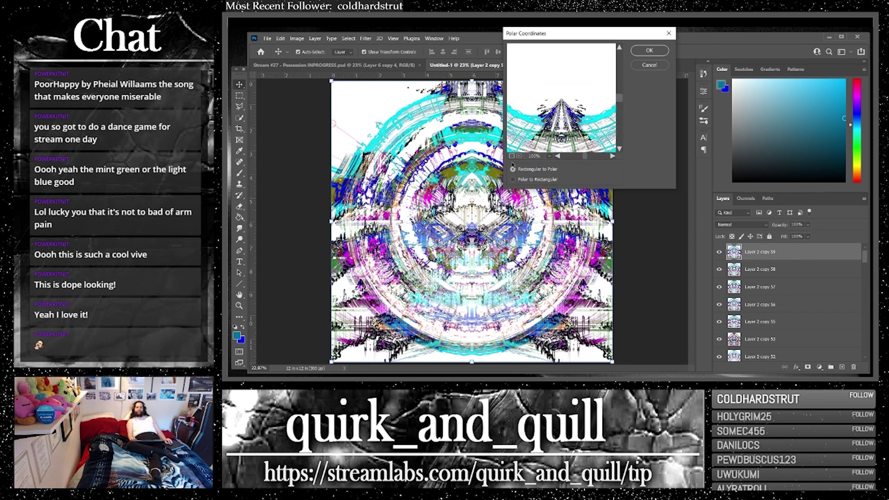
click(512, 156)
click(512, 156)
click(513, 180)
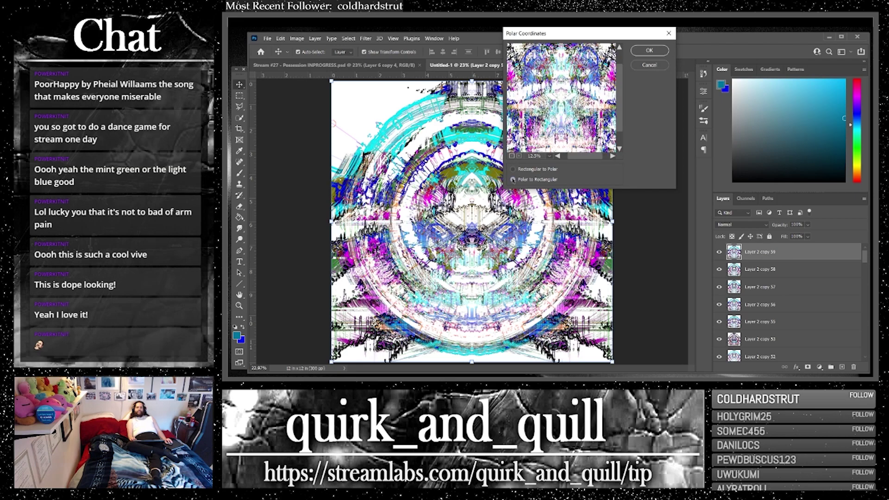
click(512, 156)
click(511, 156)
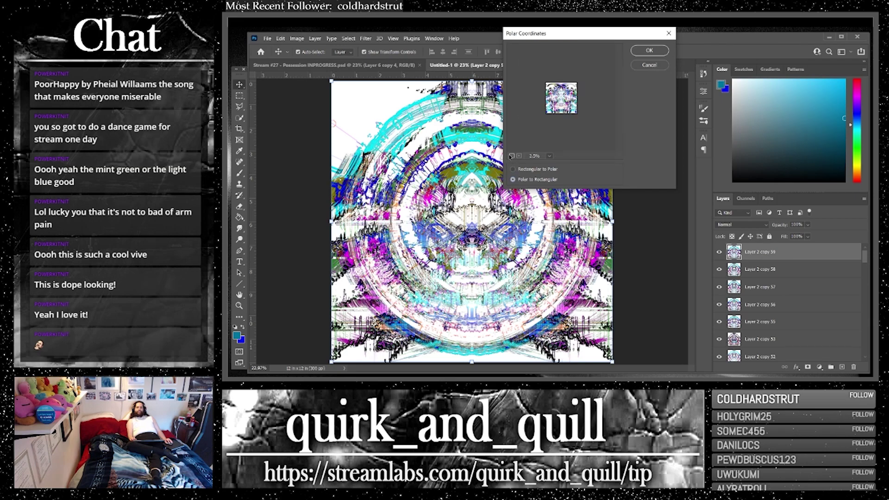
click(648, 50)
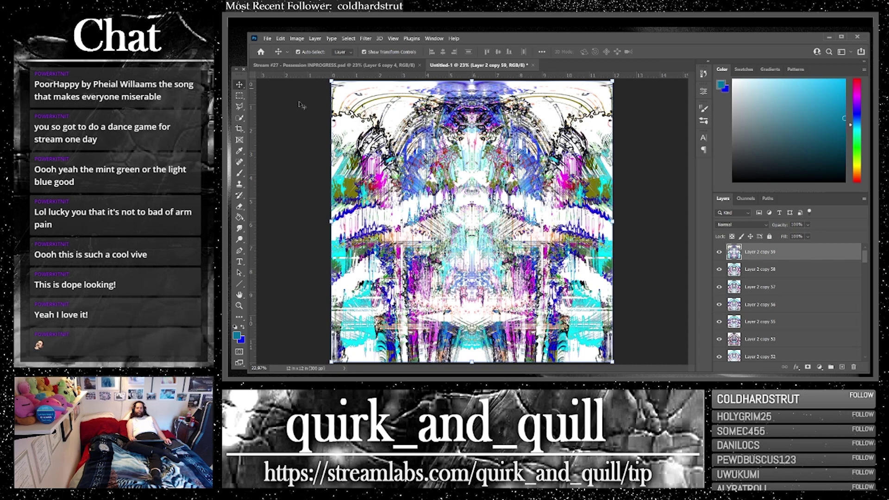
Step: Erase large parts of the warped copy with the Eraser tool
click(240, 206)
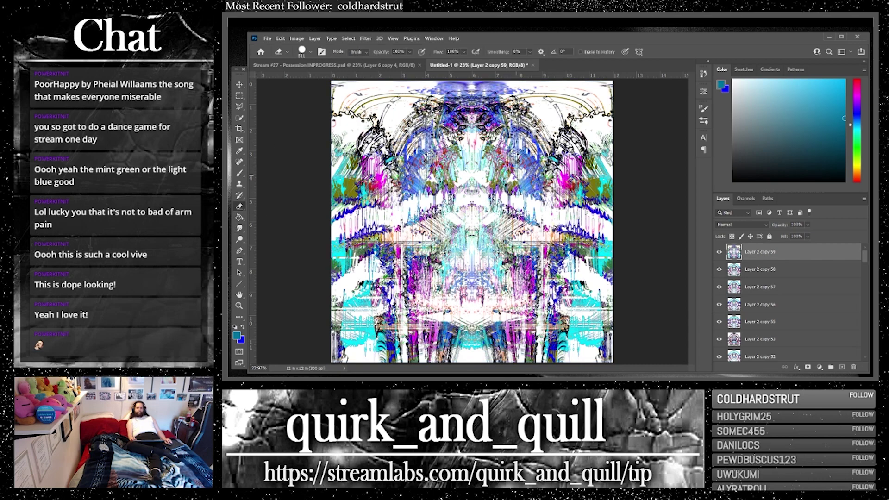
click(310, 52)
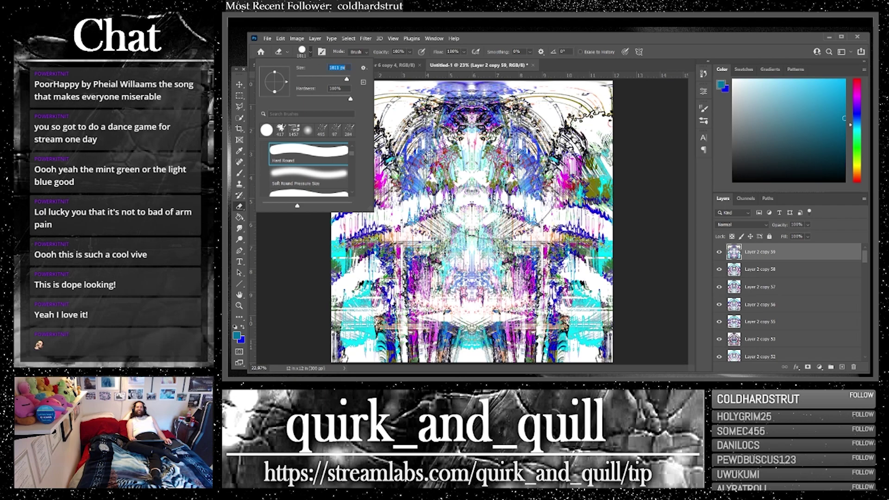
mouse_move(462, 139)
mouse_down()
mouse_move(509, 176)
mouse_move(463, 208)
mouse_move(417, 162)
mouse_move(370, 241)
mouse_move(402, 139)
mouse_move(463, 273)
mouse_move(509, 260)
mouse_move(490, 287)
mouse_move(574, 208)
mouse_move(532, 139)
mouse_move(556, 208)
mouse_move(486, 269)
mouse_move(476, 241)
mouse_move(481, 278)
mouse_move(444, 282)
mouse_move(486, 273)
mouse_move(458, 250)
mouse_move(431, 203)
mouse_move(435, 194)
mouse_move(422, 222)
mouse_move(532, 218)
mouse_move(499, 255)
mouse_move(486, 218)
mouse_move(519, 268)
mouse_move(476, 264)
mouse_move(440, 278)
mouse_move(463, 287)
mouse_move(500, 278)
mouse_move(477, 283)
mouse_move(518, 260)
mouse_move(556, 157)
mouse_up()
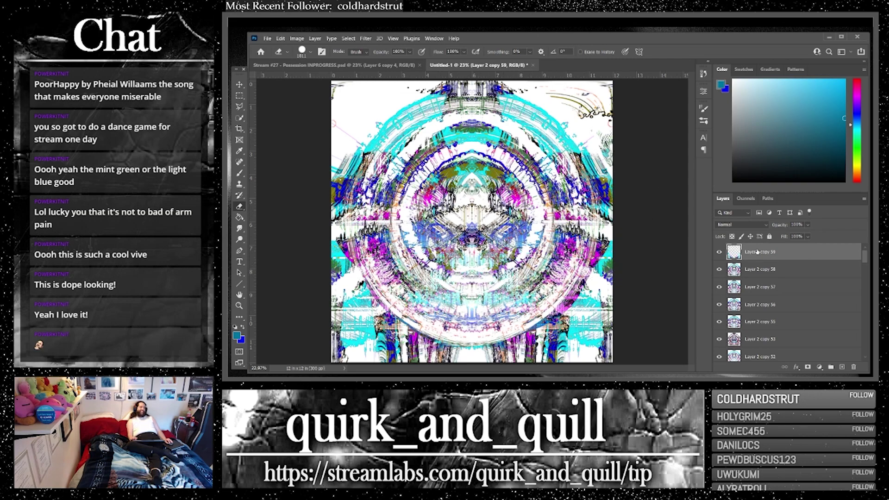
Step: Delete Layer 2 copy 59 and save the artwork as PSD 'Stream #27 - Idea INPROGRESS.psd'
click(853, 367)
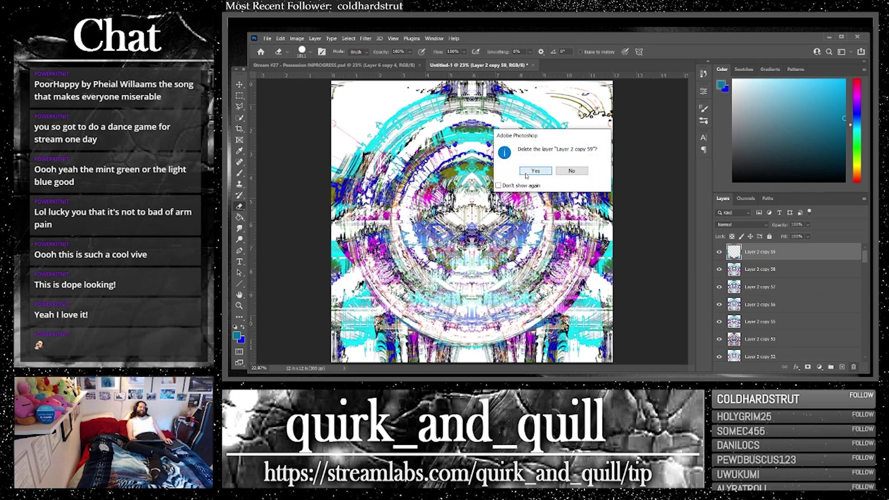
click(526, 172)
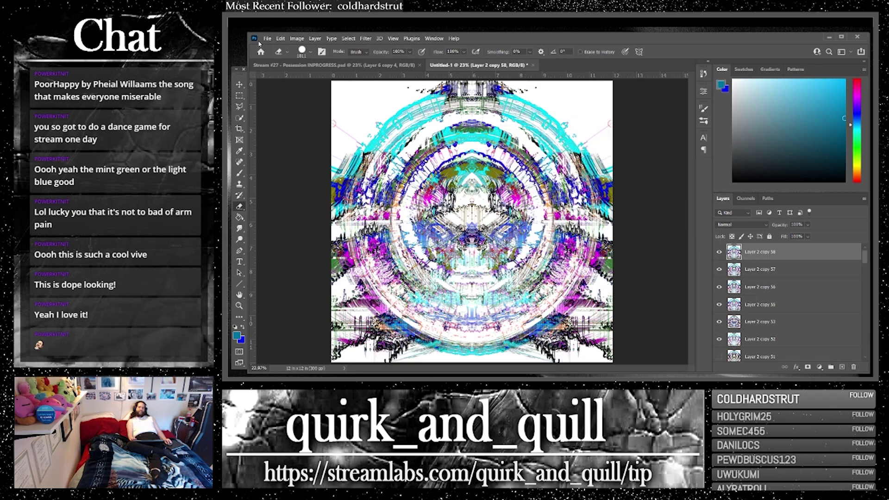
click(265, 39)
click(282, 137)
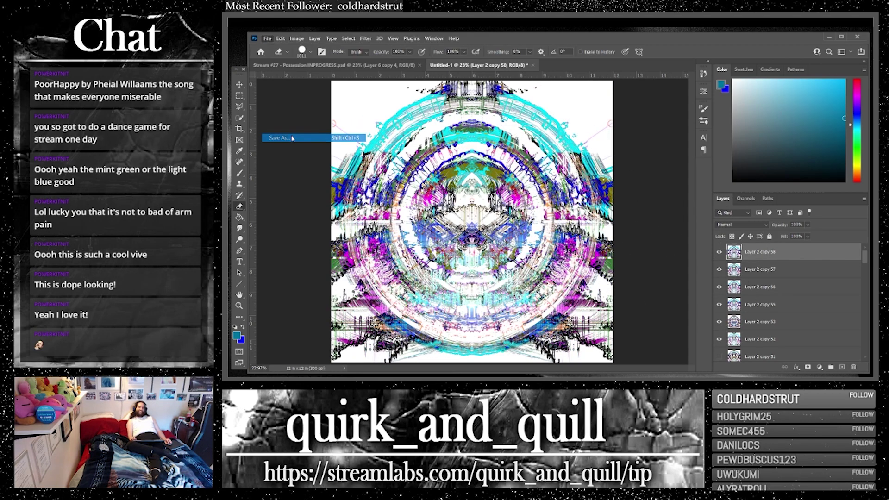
scroll(412, 172, down, 10)
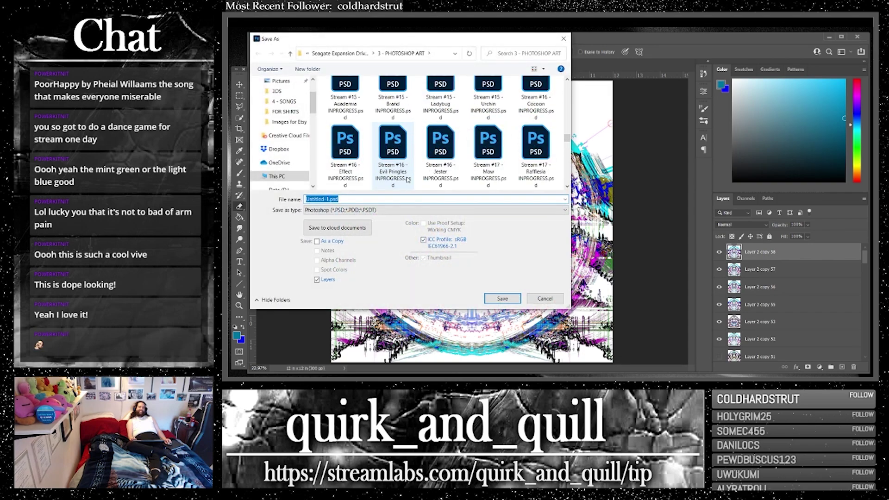
click(392, 157)
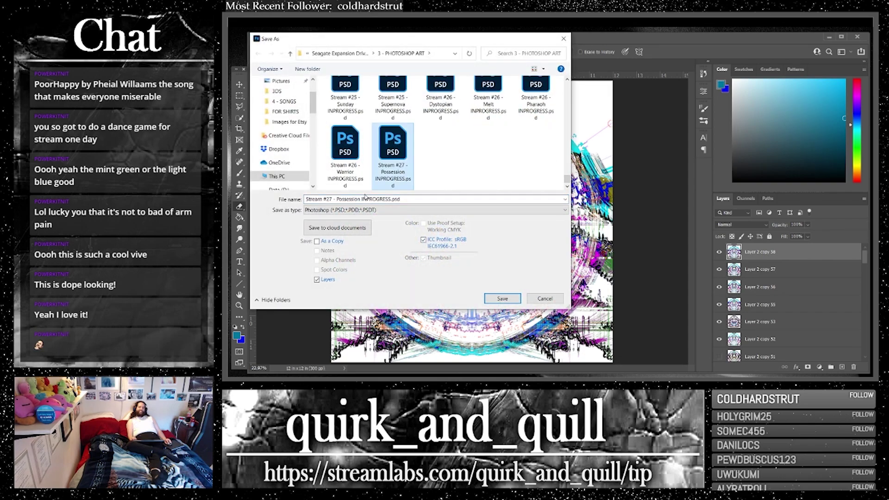
click(336, 199)
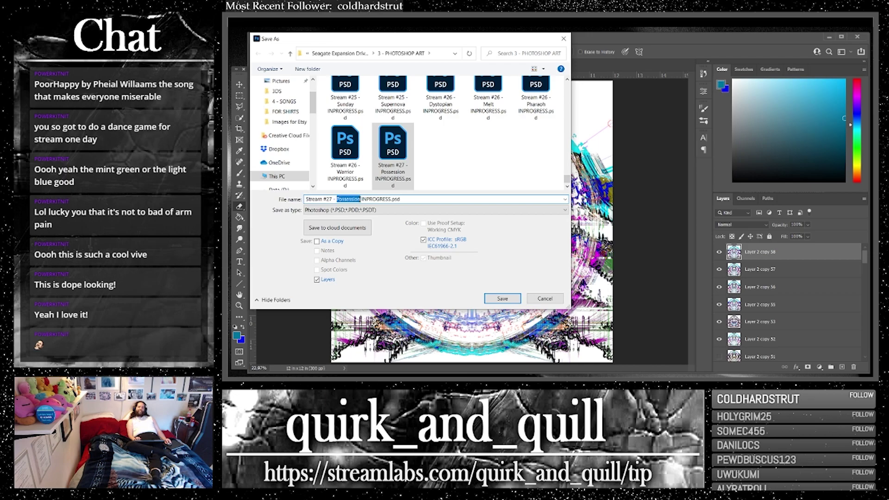
key(BackSpace)
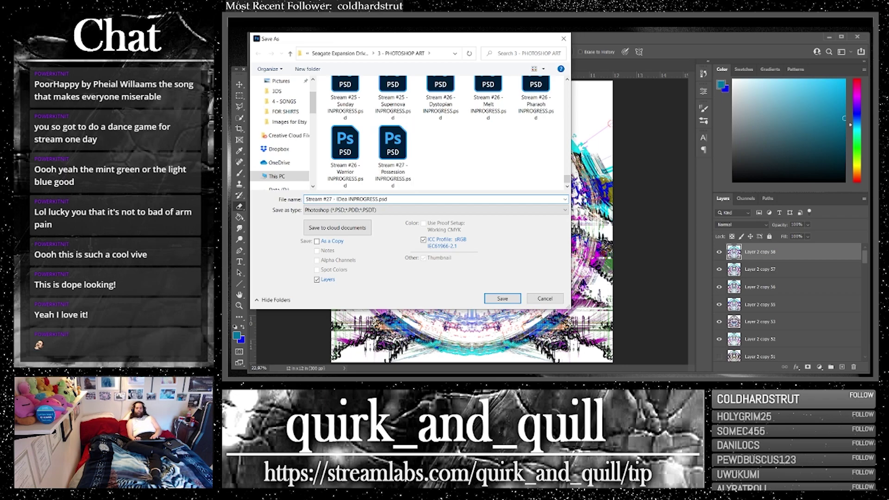
text(Idea)
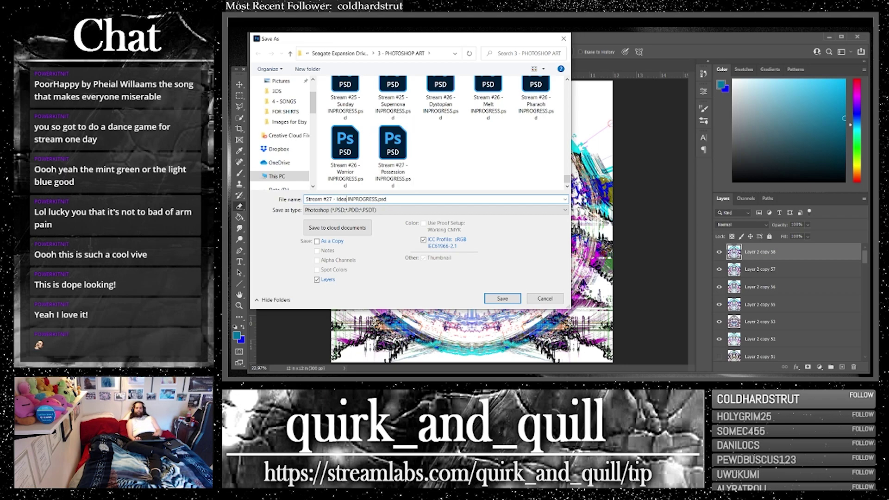
click(488, 299)
click(792, 99)
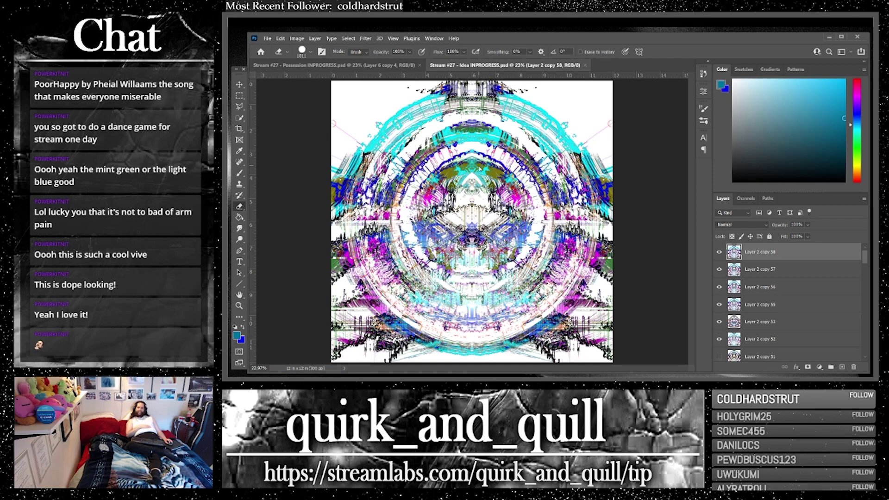
Step: Create a new 3600 x 3600 px document and fit it in the window
click(268, 38)
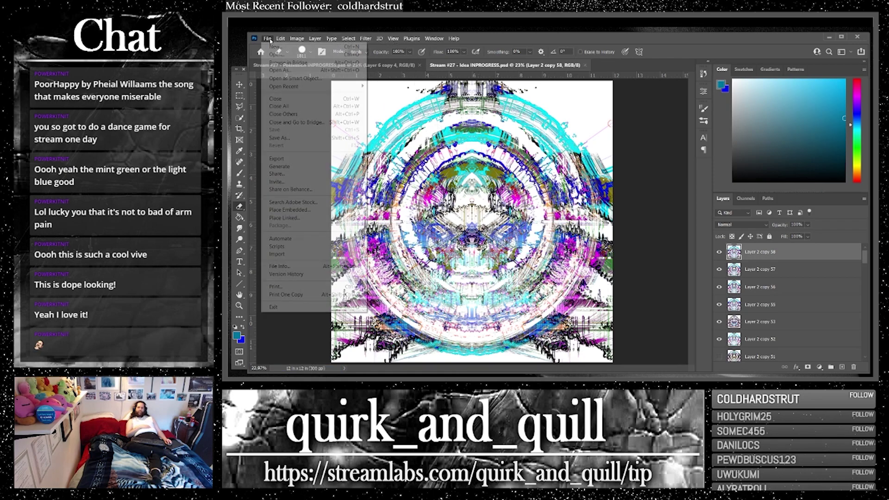
click(278, 48)
click(442, 178)
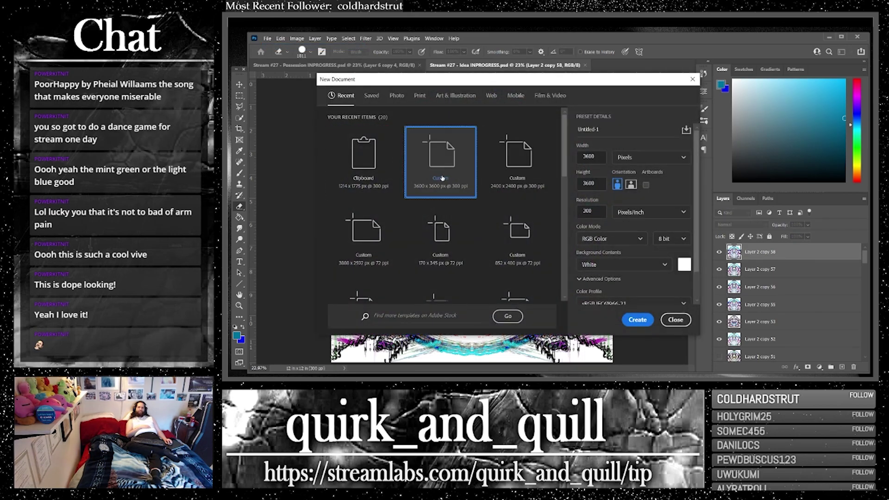
click(637, 319)
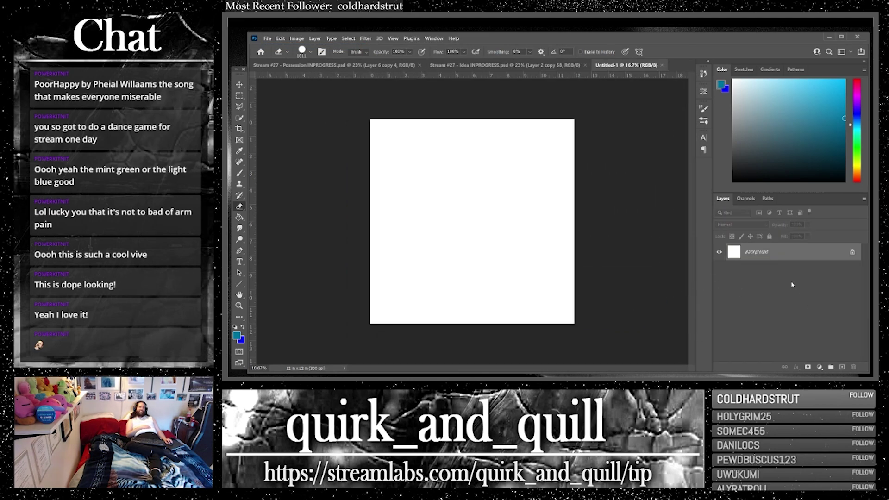
click(393, 38)
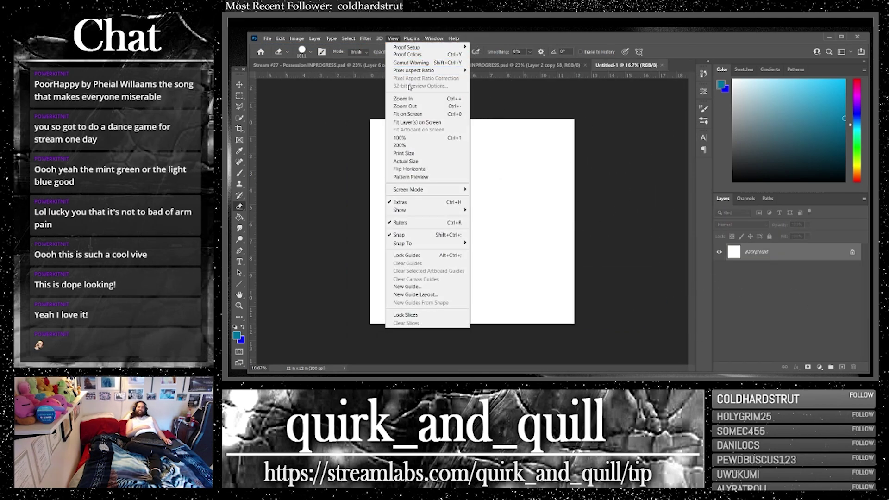
click(413, 122)
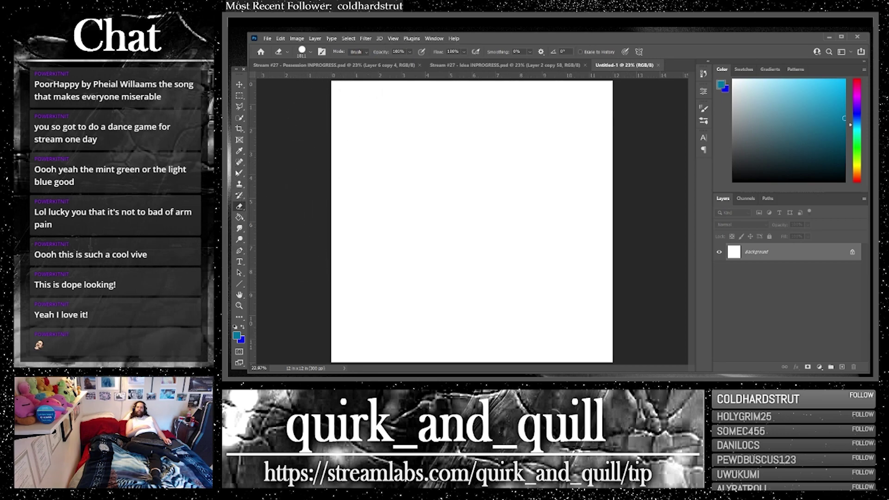
Step: Pick the Brush tool with black (000000) paint and Kyle's Ultimate Pastel Palooza brush at 464 px
click(238, 174)
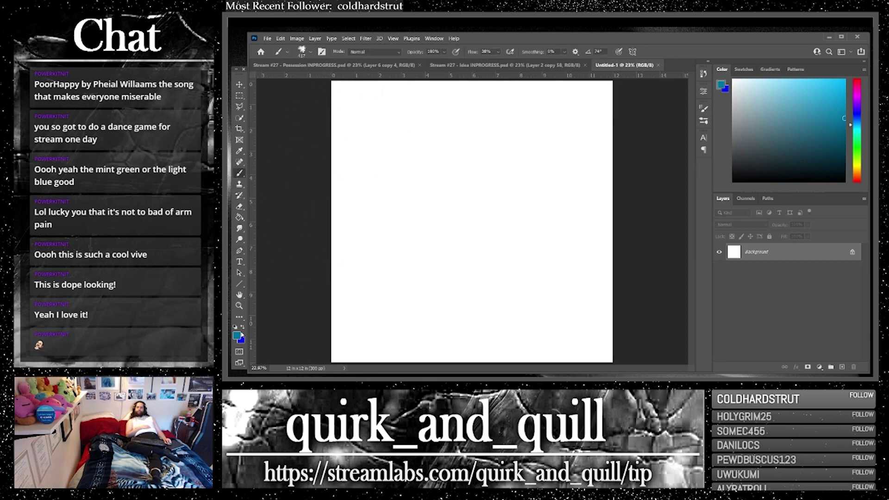
click(238, 335)
text(000000)
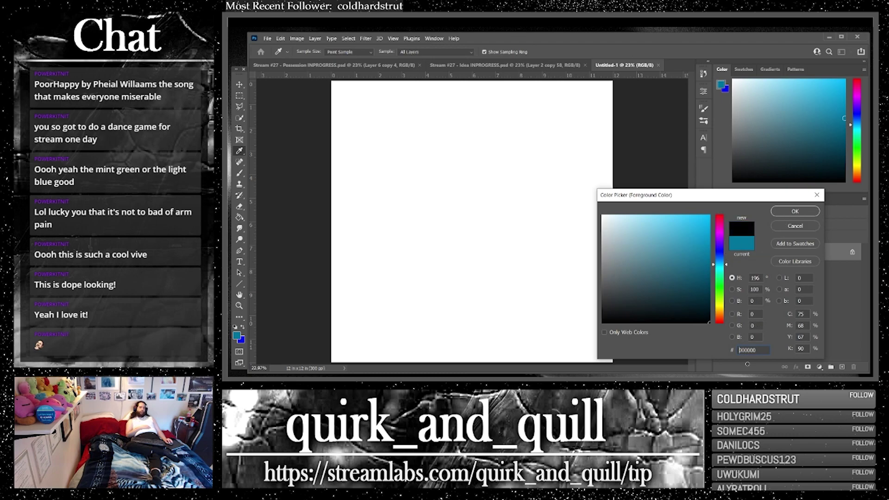
click(780, 214)
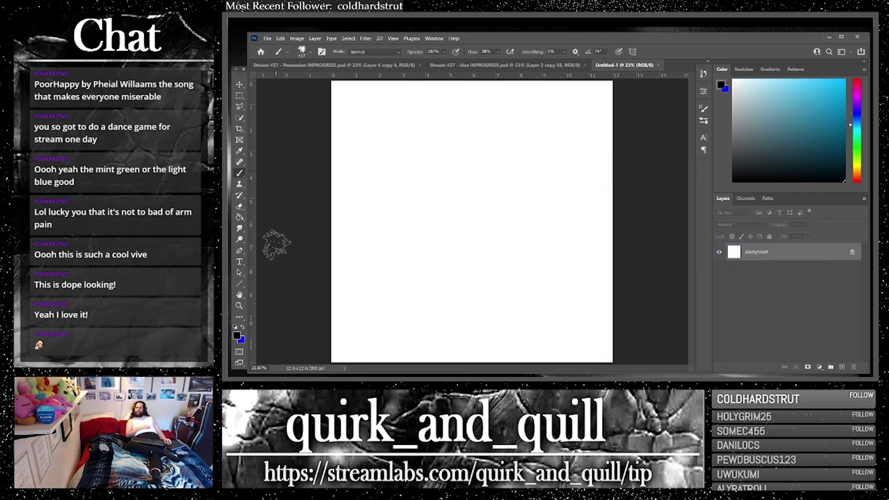
click(309, 52)
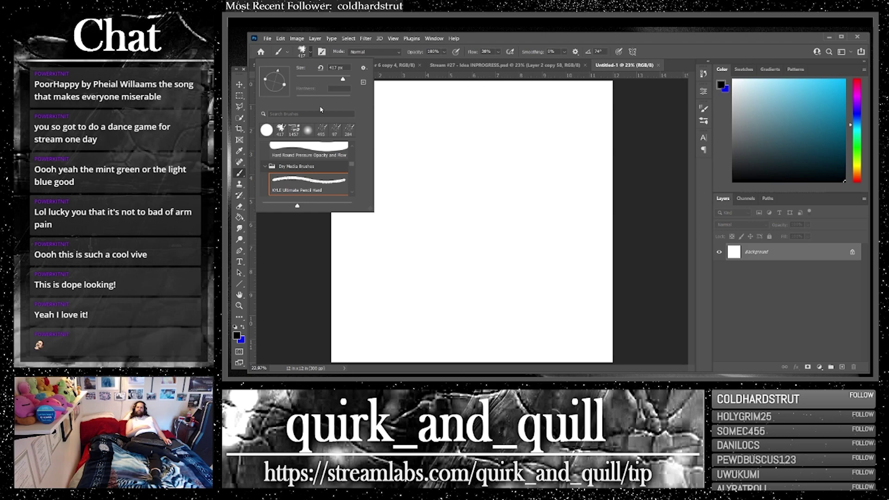
scroll(323, 179, down, 5)
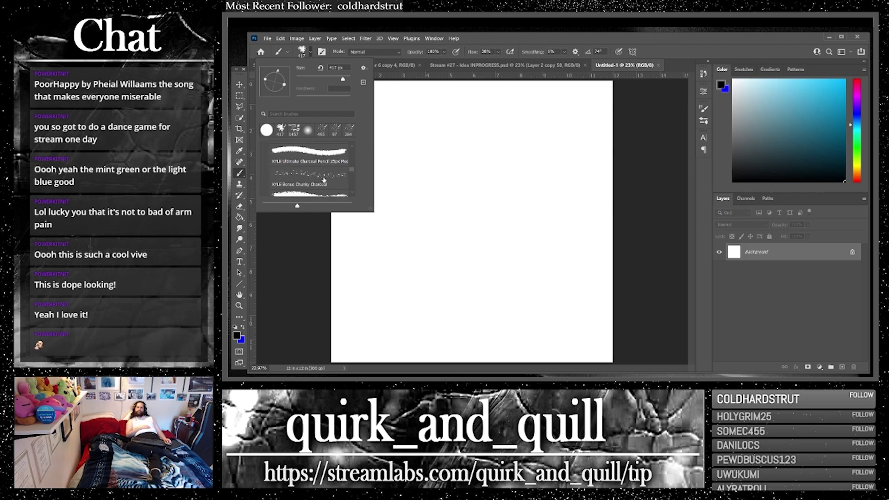
scroll(327, 171, down, 2)
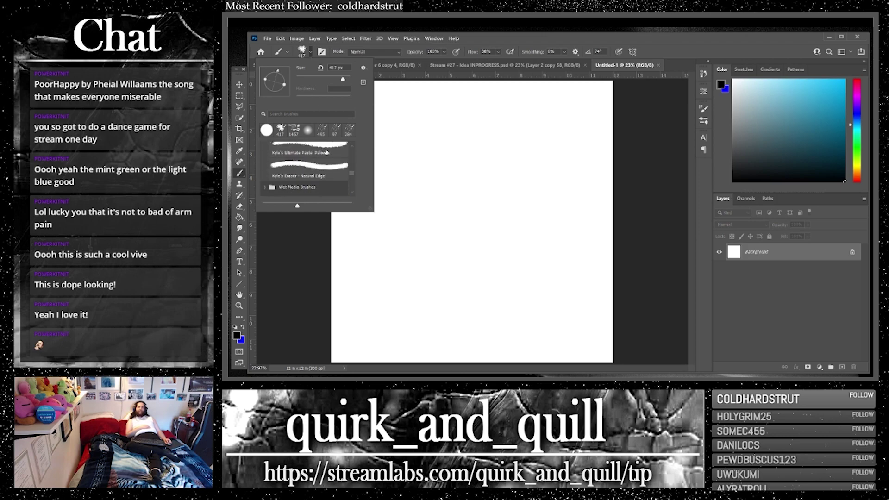
click(325, 150)
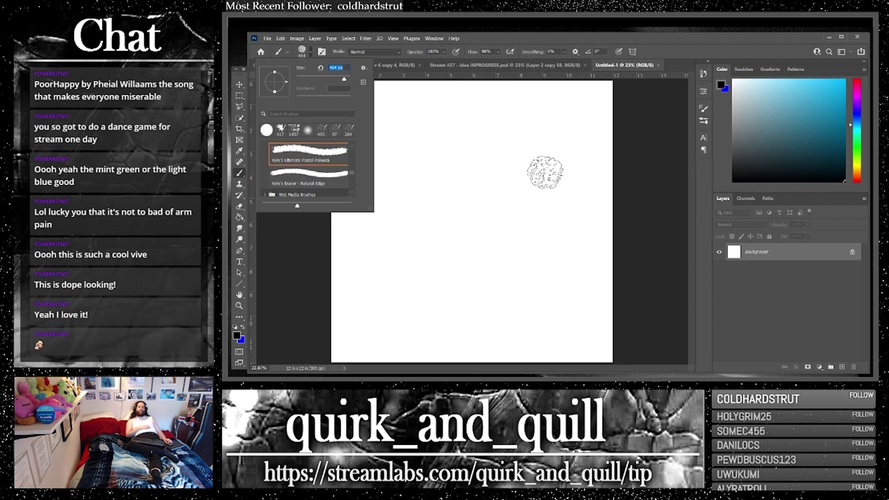
Step: Paint a black blob and three thick rough branching strokes, then duplicate the Background layer
click(544, 172)
mouse_move(545, 172)
mouse_down()
mouse_move(548, 180)
mouse_move(539, 176)
mouse_move(545, 159)
mouse_move(554, 169)
mouse_up()
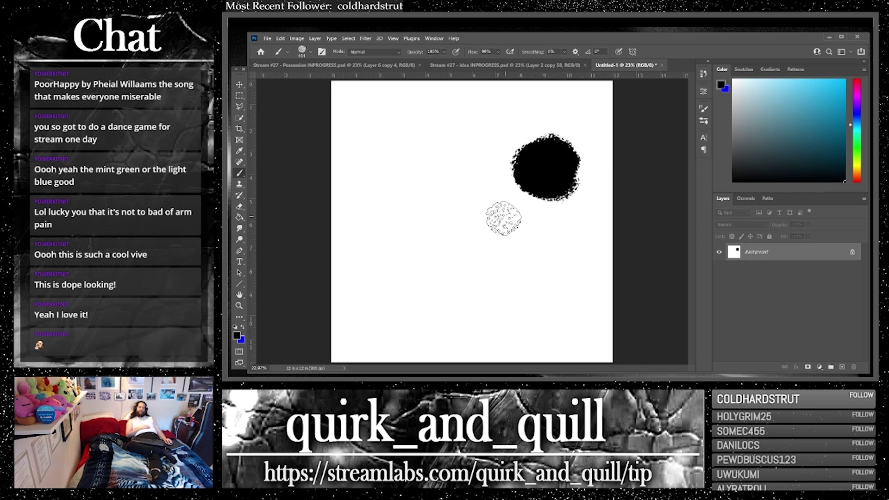
mouse_move(504, 213)
mouse_down()
mouse_move(378, 279)
mouse_move(268, 364)
mouse_up()
mouse_move(492, 248)
mouse_down()
mouse_move(459, 276)
mouse_move(496, 361)
mouse_up()
mouse_move(447, 240)
mouse_down()
mouse_move(405, 215)
mouse_move(390, 135)
mouse_move(406, 141)
mouse_up()
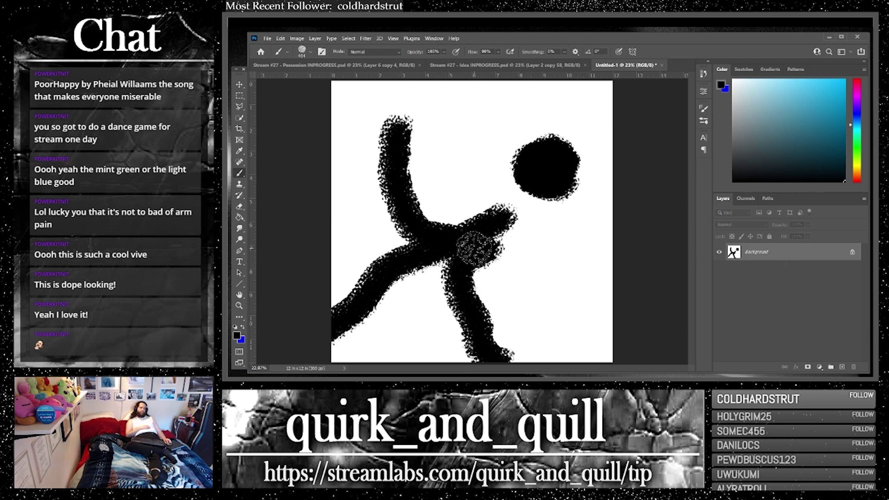
drag(798, 255, 840, 369)
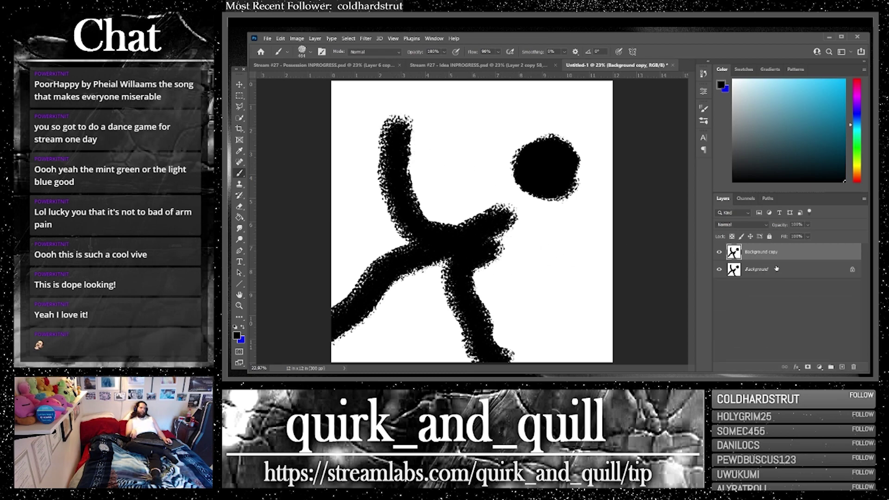
Step: Emboss the duplicated strokes and blend that layer as Lighter Color
click(365, 38)
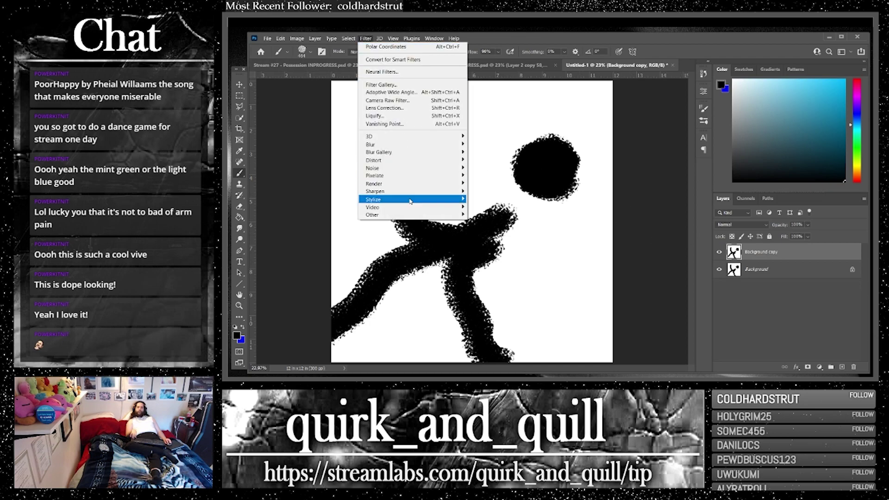
mouse_move(409, 199)
click(486, 206)
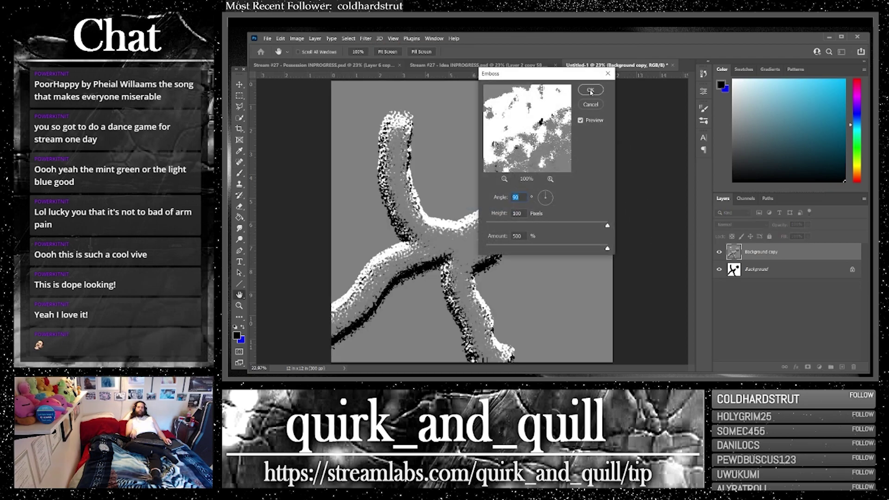
click(591, 90)
click(736, 225)
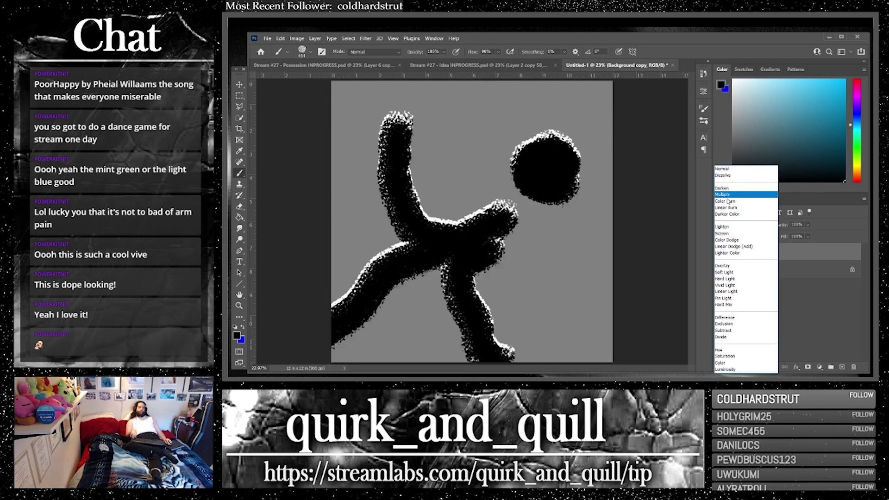
click(734, 253)
Step: Duplicate the embossed layer with Background, merge the copies, and duplicate the merged layer
shift+click(770, 267)
drag(821, 274, 841, 366)
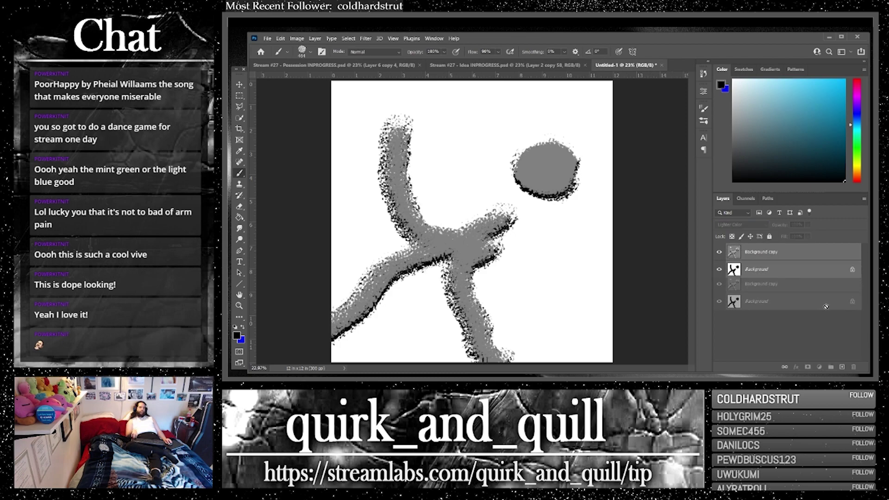
right_click(787, 275)
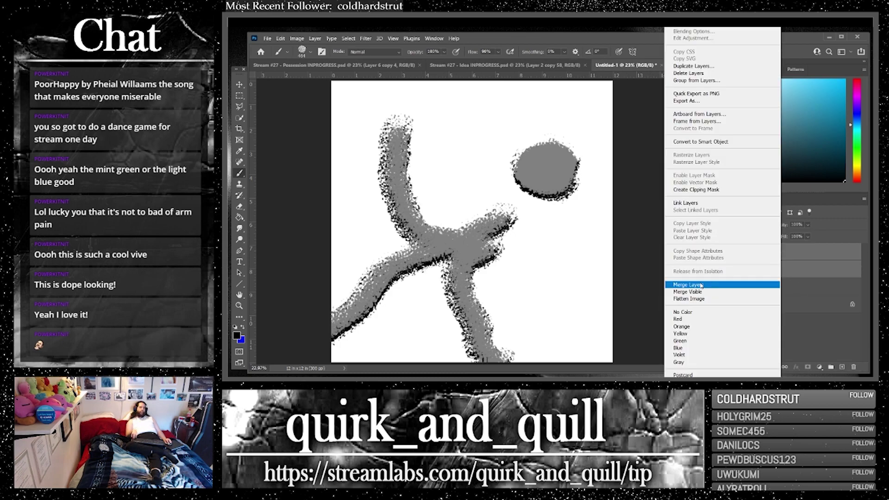
click(699, 284)
drag(821, 256, 842, 366)
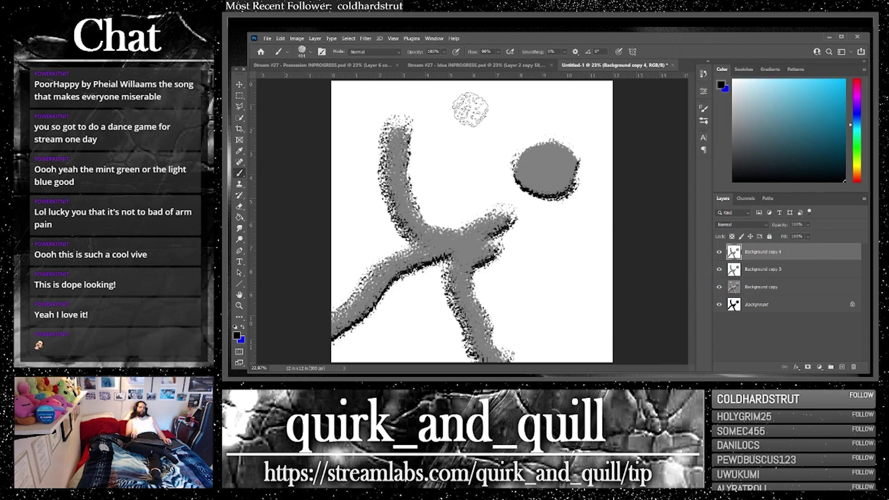
Step: Apply Motion Blur to the new copy, previewing −90° at 1266 px
click(366, 39)
mouse_move(416, 160)
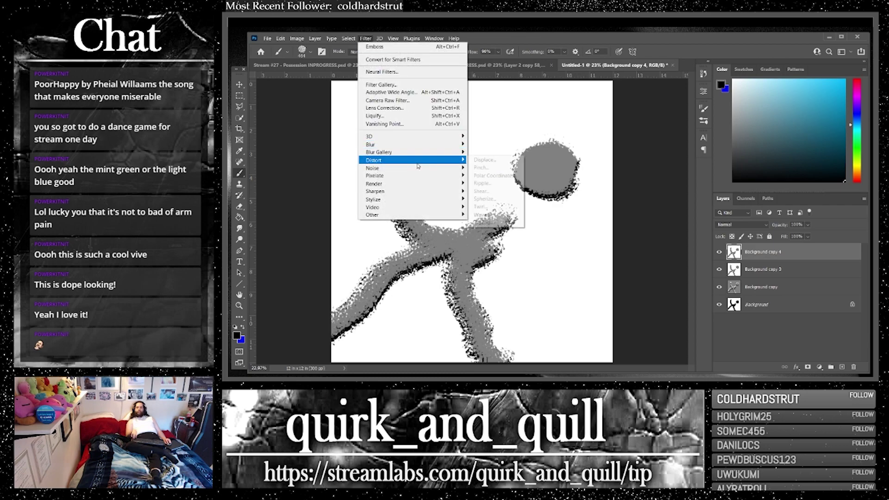
mouse_move(393, 145)
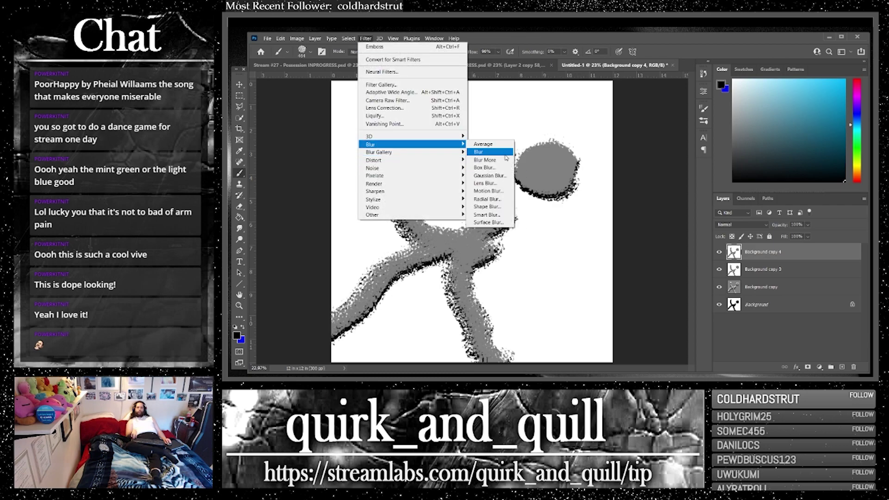
click(489, 191)
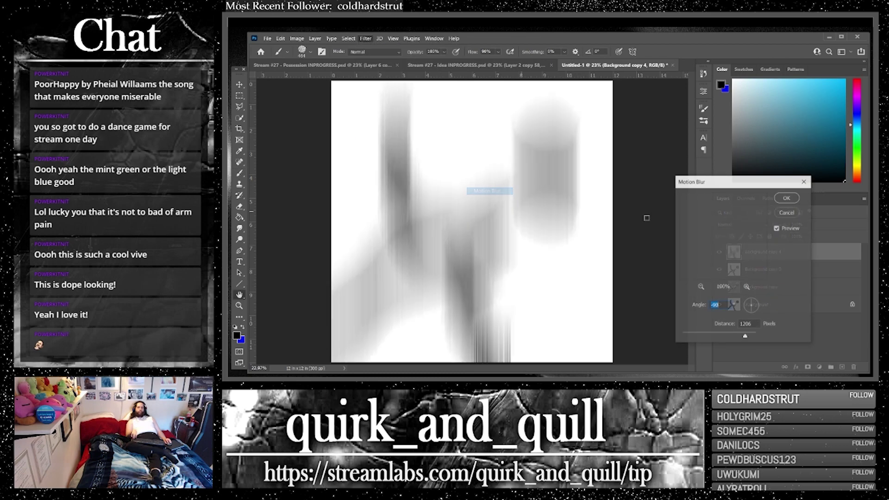
Step: Confirm the vertical motion blur, set the layer to Divide, and add a Subtract copy
click(788, 198)
click(743, 225)
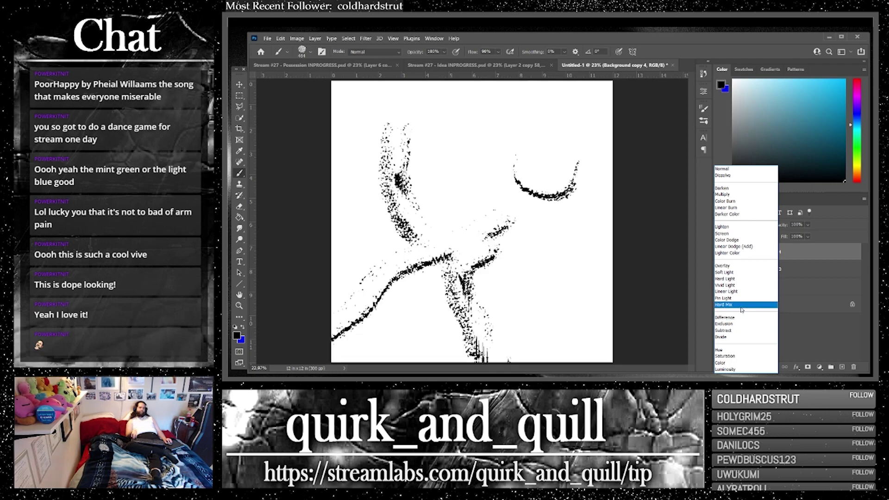
click(741, 338)
key(ctrl+j)
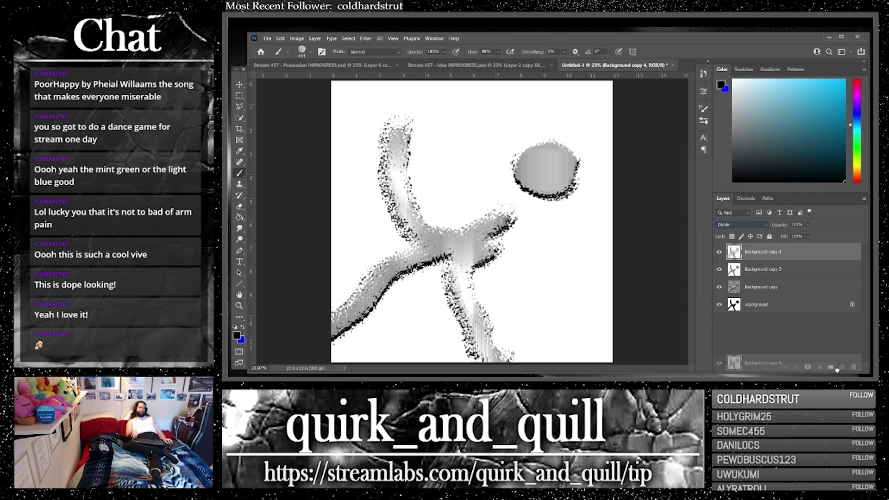
click(743, 226)
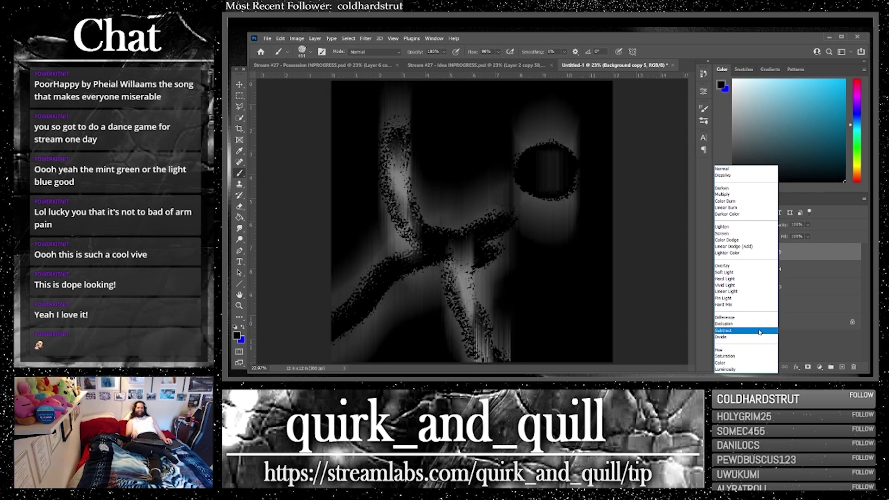
click(760, 331)
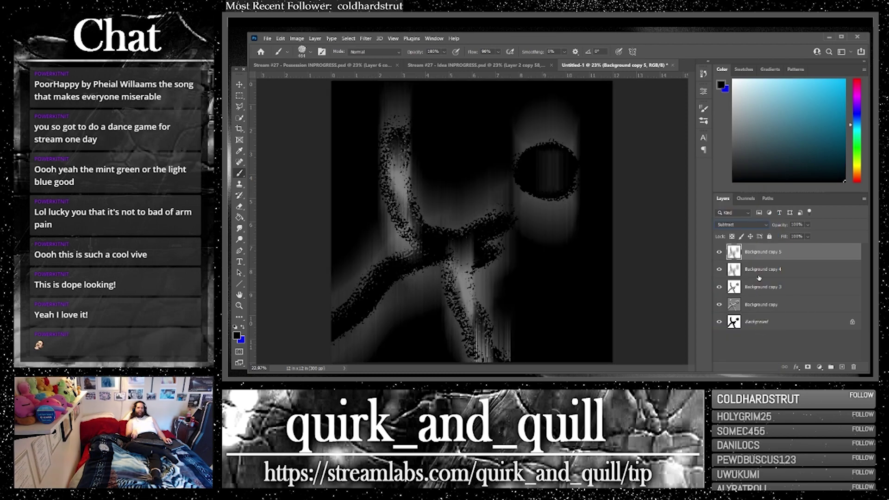
Step: Merge all five visible layers into a new layer
shift+click(817, 324)
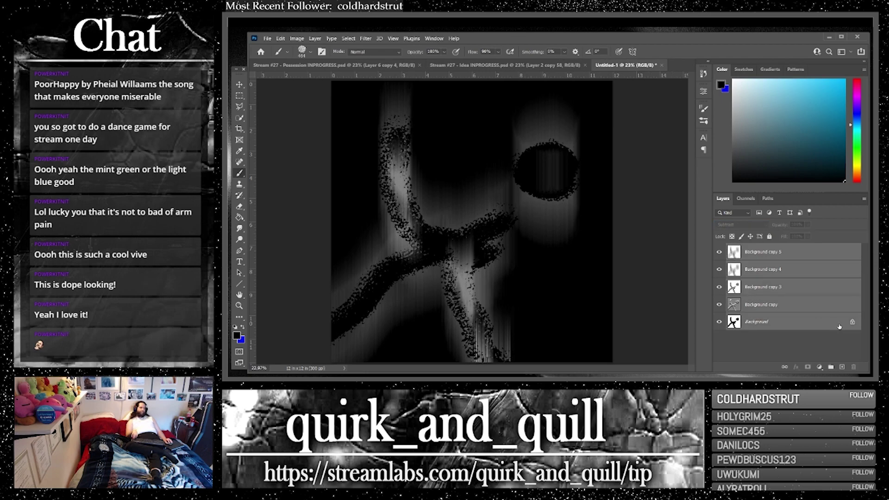
right_click(808, 307)
click(730, 291)
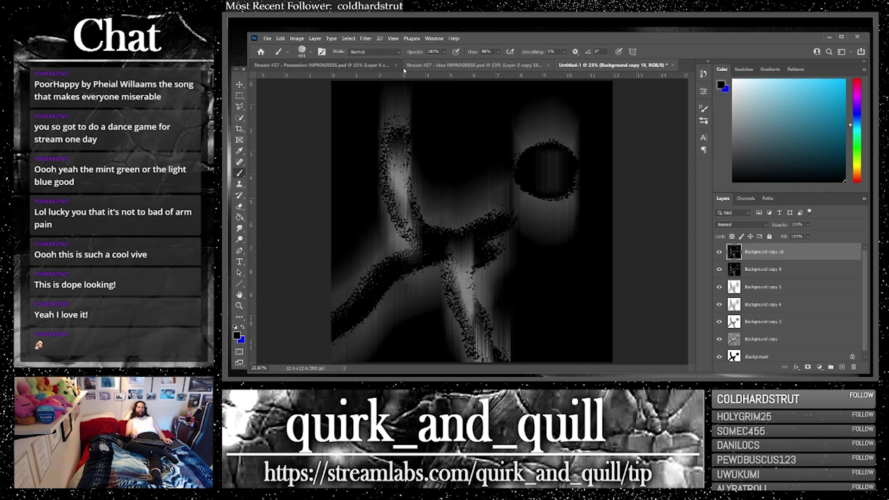
click(365, 38)
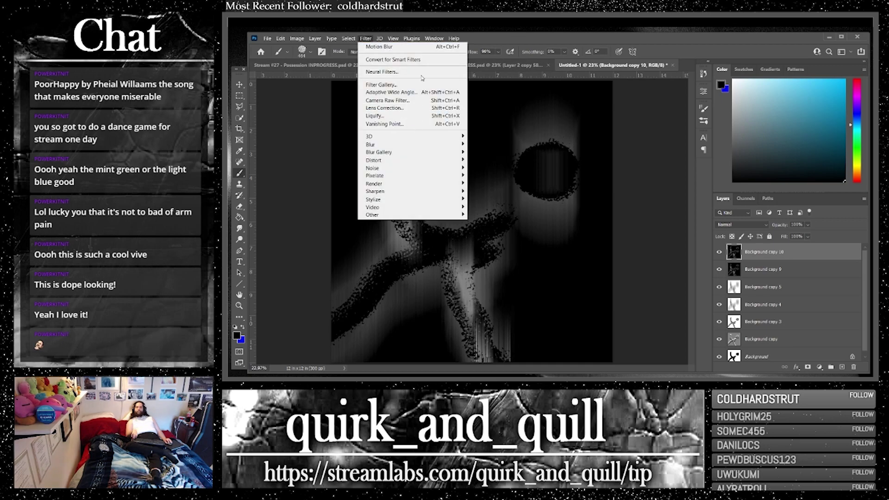
Step: Apply the Filter Gallery's Sketch > Chrome effect to the merged layer
click(407, 85)
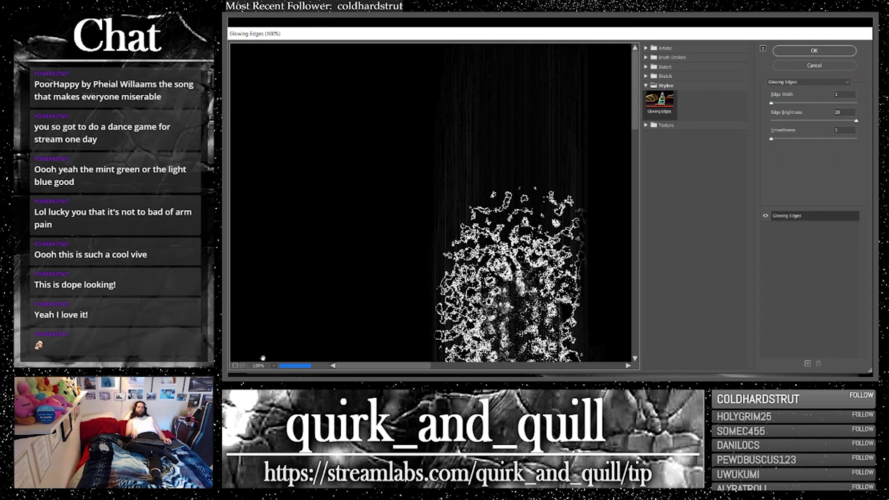
click(271, 365)
click(274, 357)
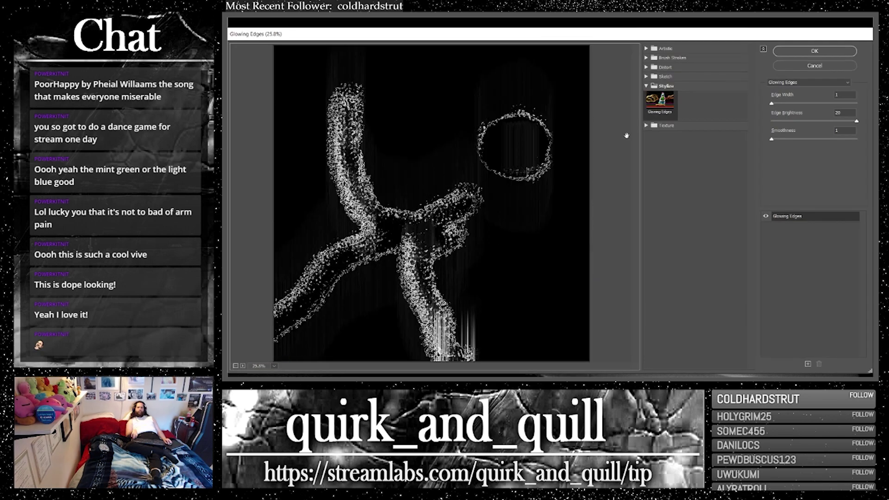
click(646, 76)
click(660, 122)
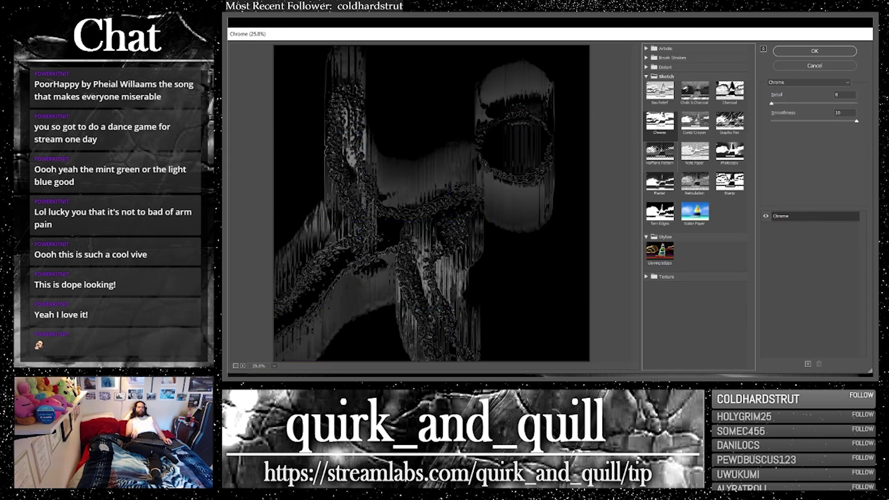
click(815, 51)
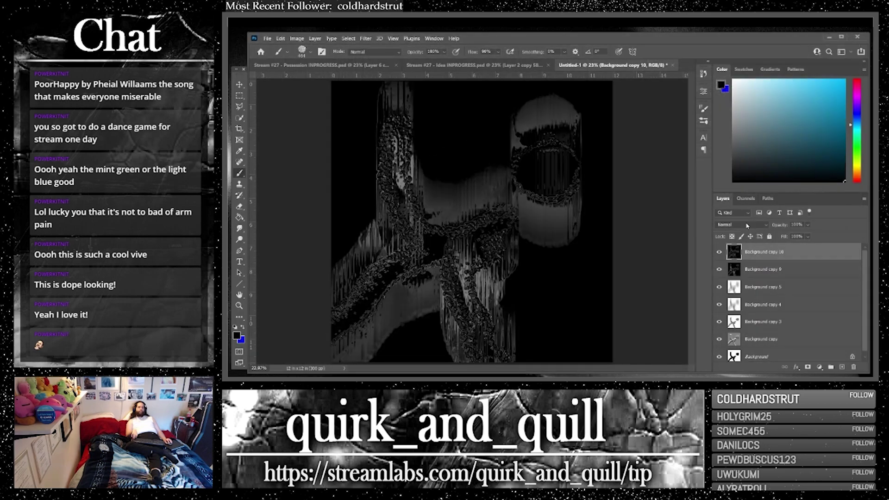
Step: Blend it as Color Dodge, merge a duplicate with Background copy 9, and duplicate the result
click(747, 225)
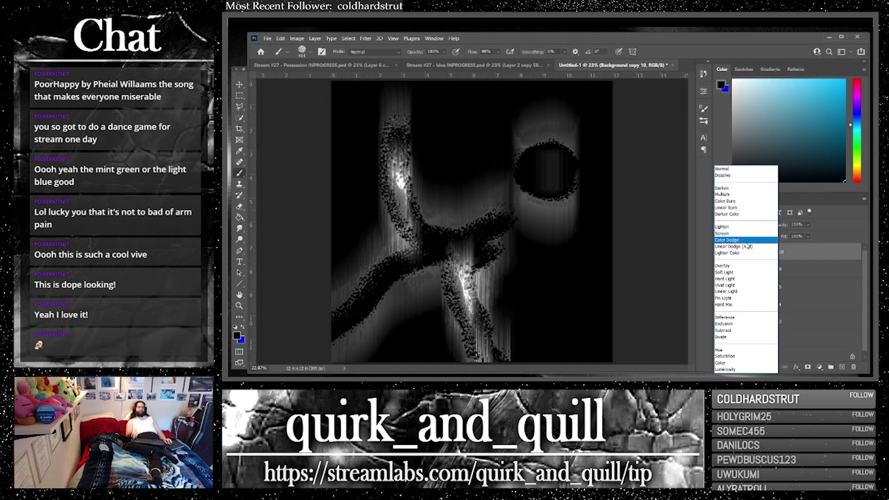
click(748, 240)
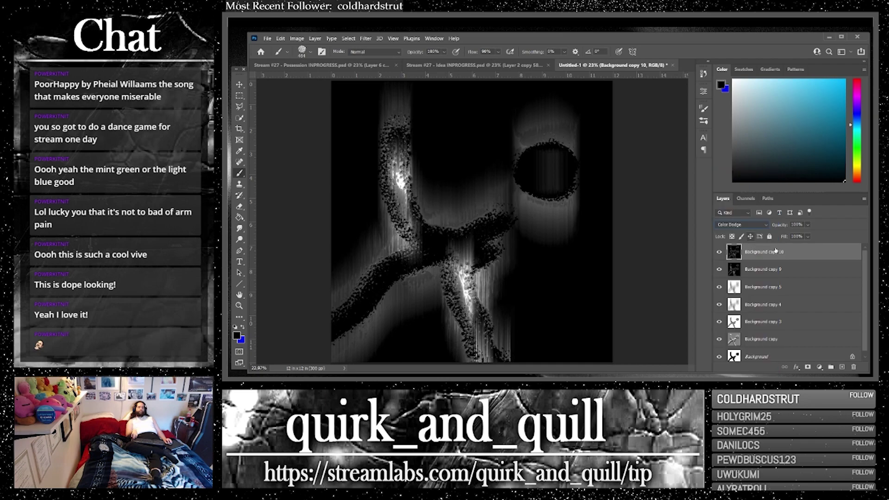
shift+click(791, 268)
key(ctrl+j)
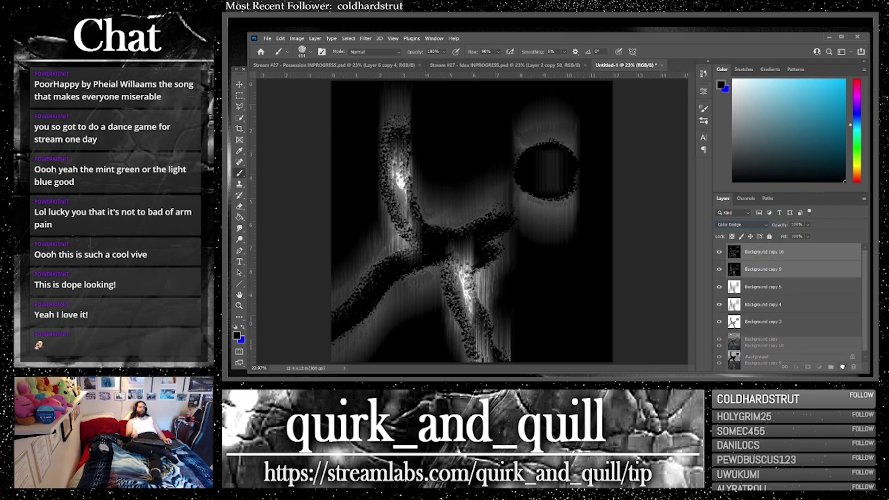
right_click(782, 261)
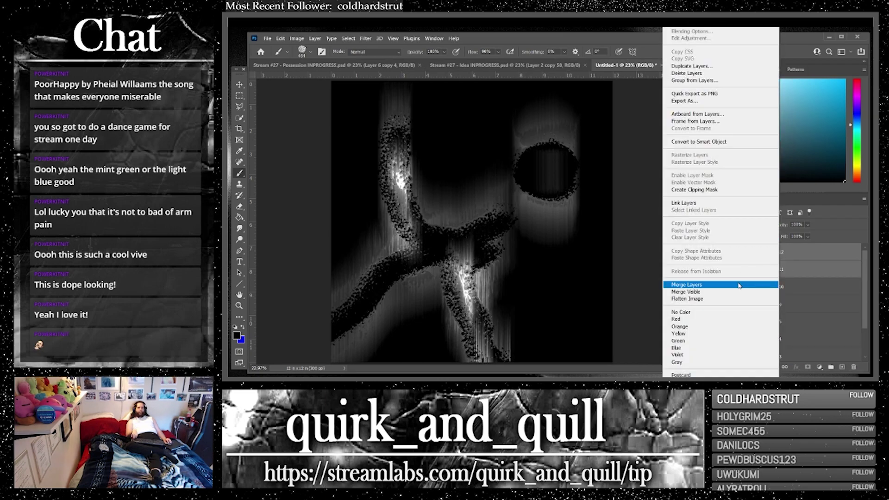
click(681, 284)
key(ctrl+j)
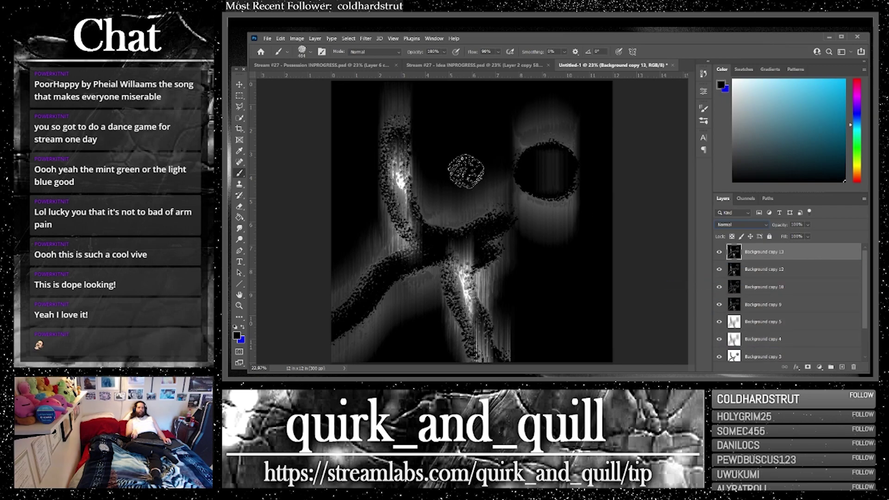
Step: Flip the layer horizontally and blend it as Hard Mix
click(280, 39)
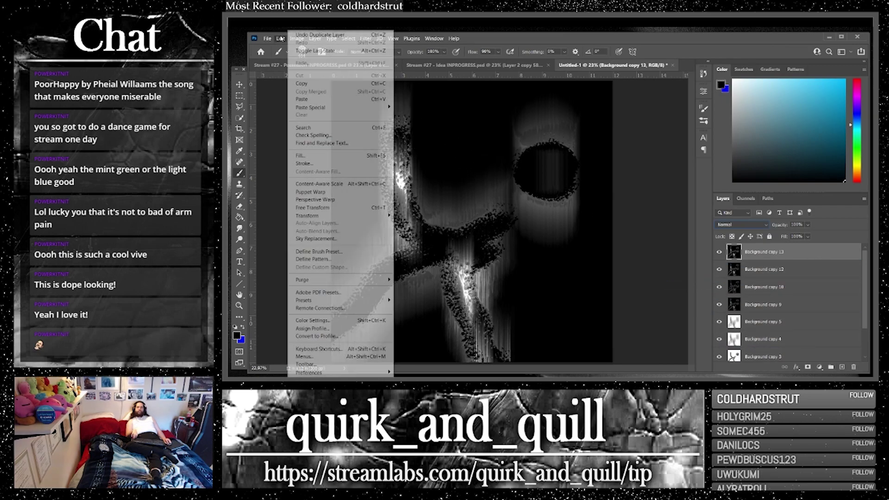
mouse_move(373, 216)
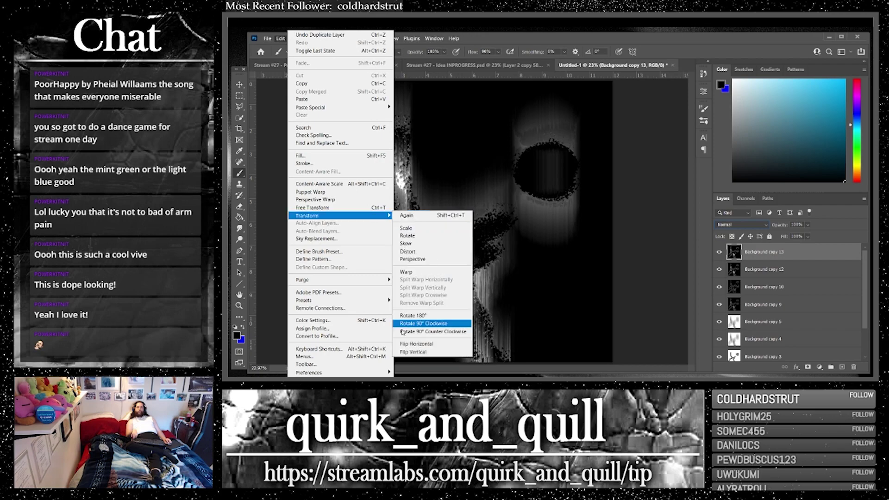
click(421, 343)
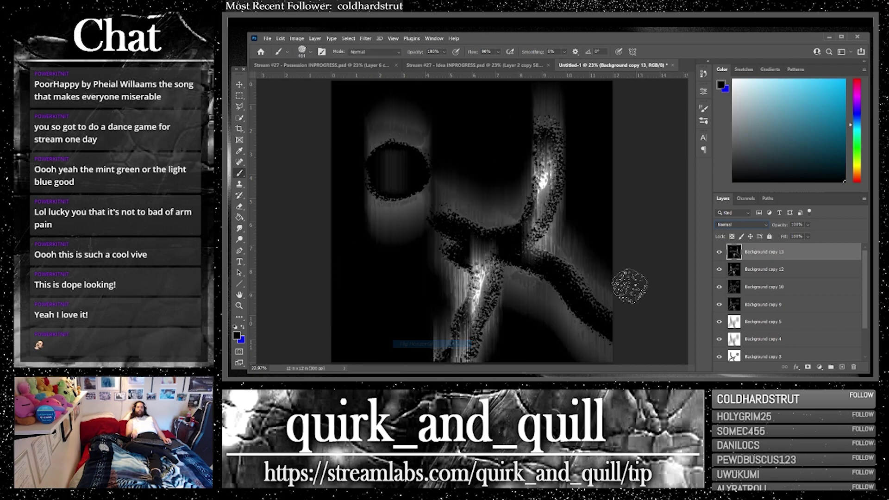
click(733, 224)
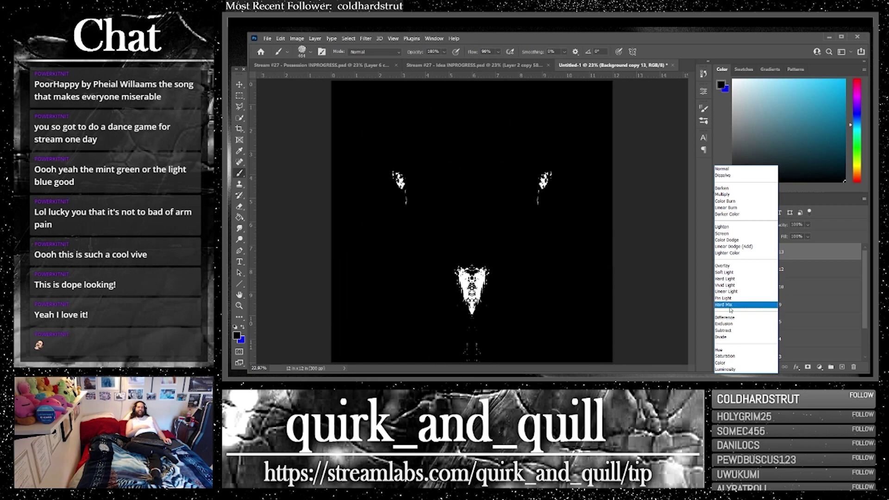
click(730, 305)
Step: Merge duplicates of Background copies 13 and 12 into one new layer
shift+click(810, 269)
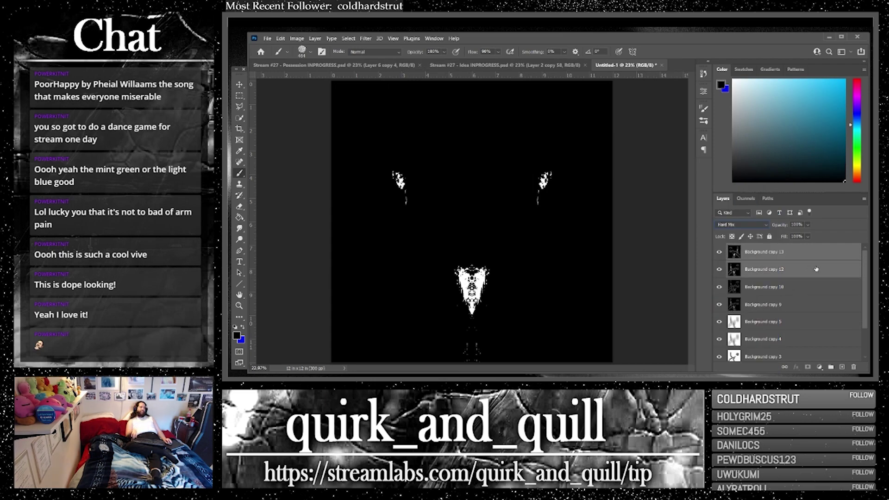
drag(816, 269, 830, 362)
right_click(760, 252)
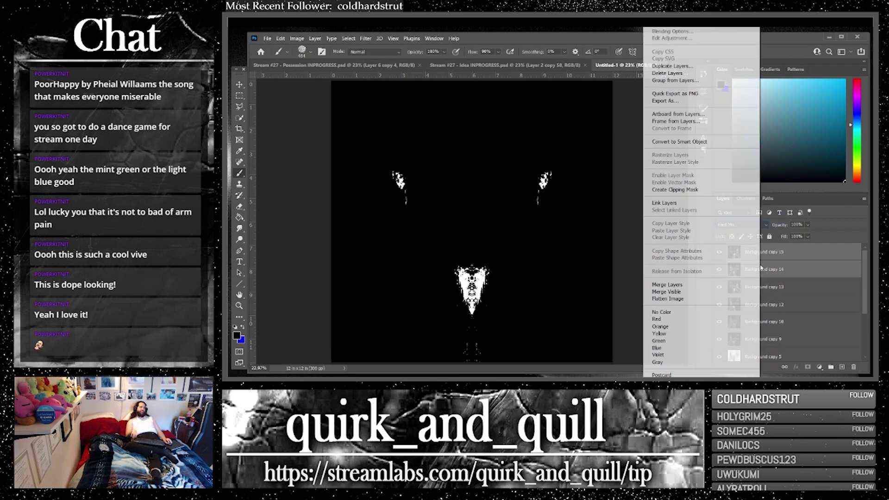
click(705, 283)
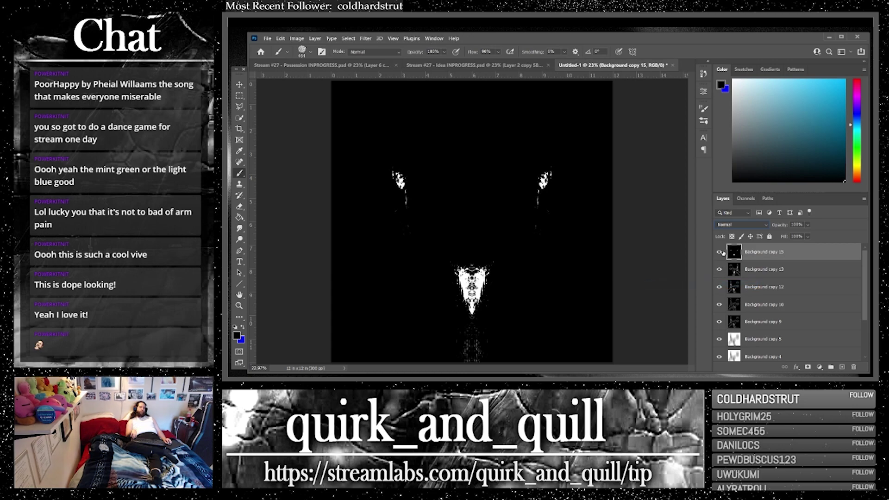
click(776, 273)
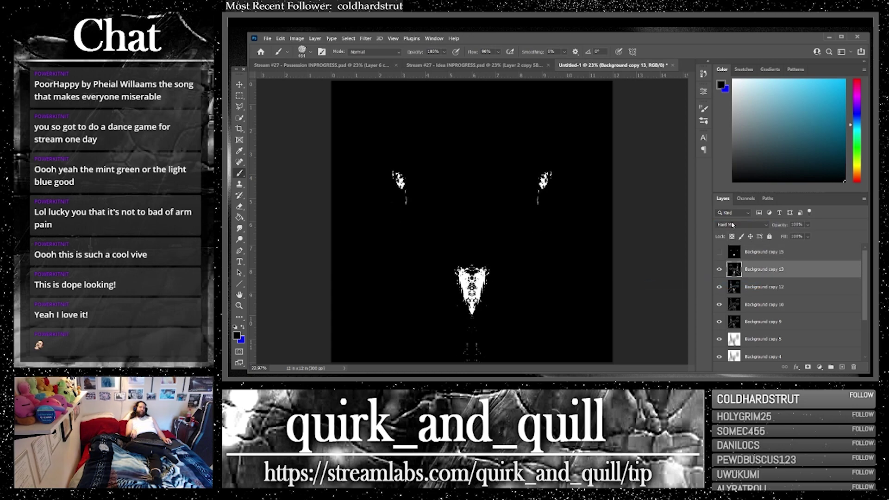
click(731, 224)
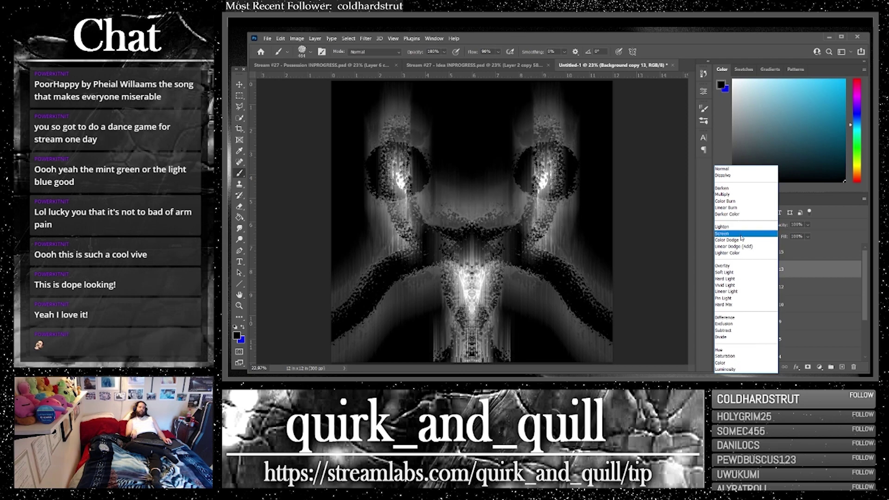
Step: Blend Background copy 13 as Darker Color and merge duplicates of copies 13 and 12 into copy 16
click(740, 215)
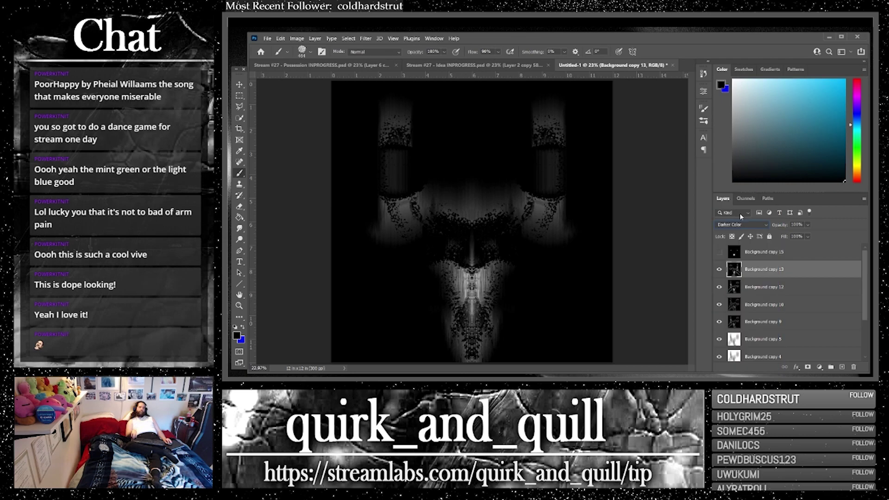
shift+click(790, 286)
key(ctrl+j)
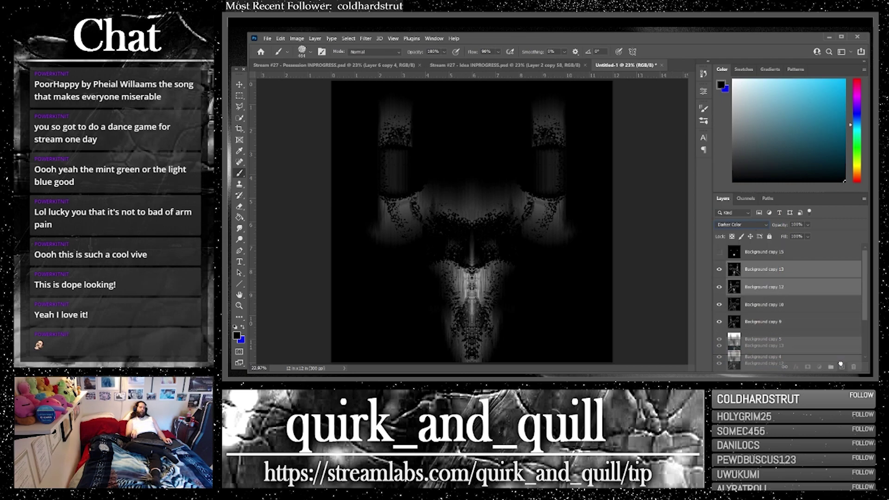
right_click(775, 292)
click(715, 284)
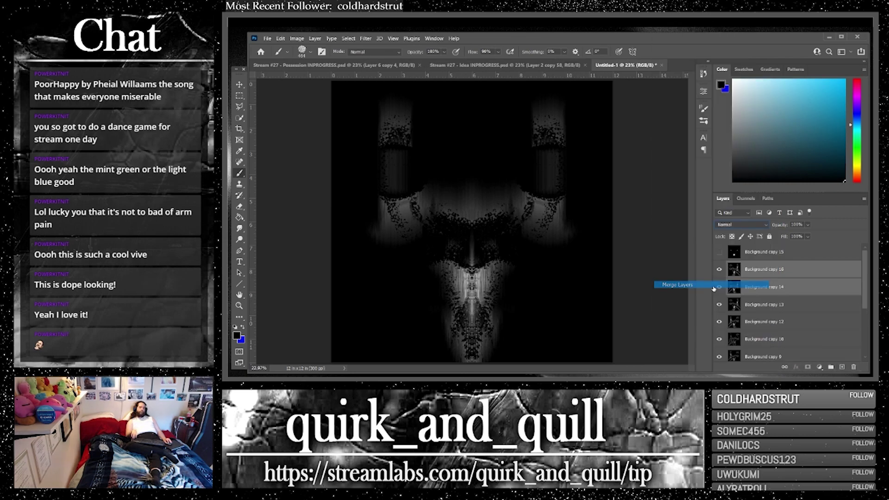
Step: Show Background copy 15 and blend it as Linear Dodge (Add)
click(719, 253)
click(750, 251)
click(741, 225)
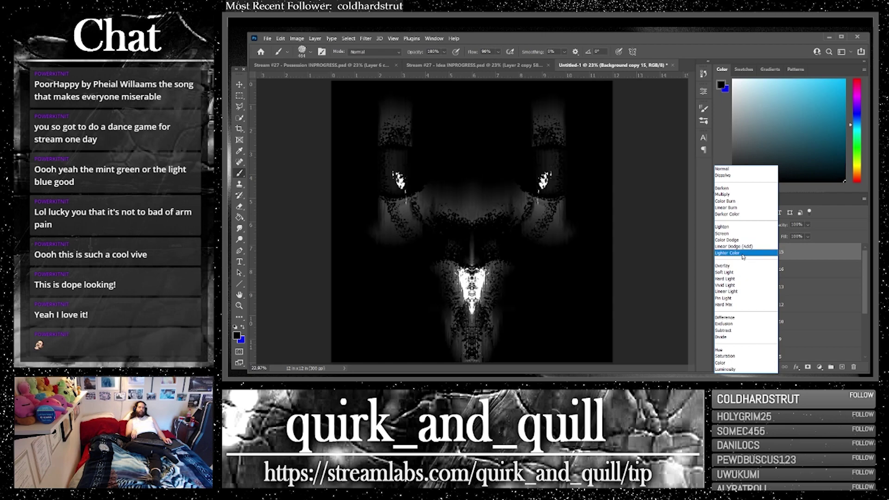
click(741, 247)
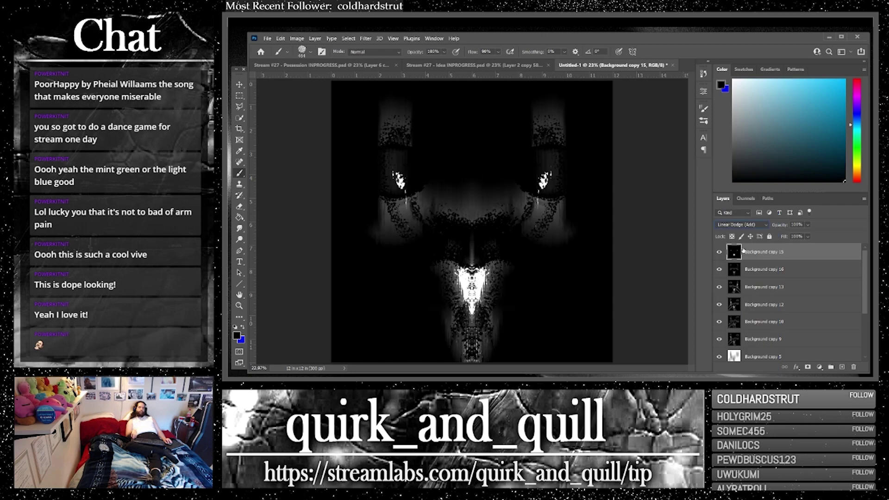
Step: Move copies 16 and 15 below Background copy 10 and merge them into copy 18
click(788, 271)
shift+click(797, 258)
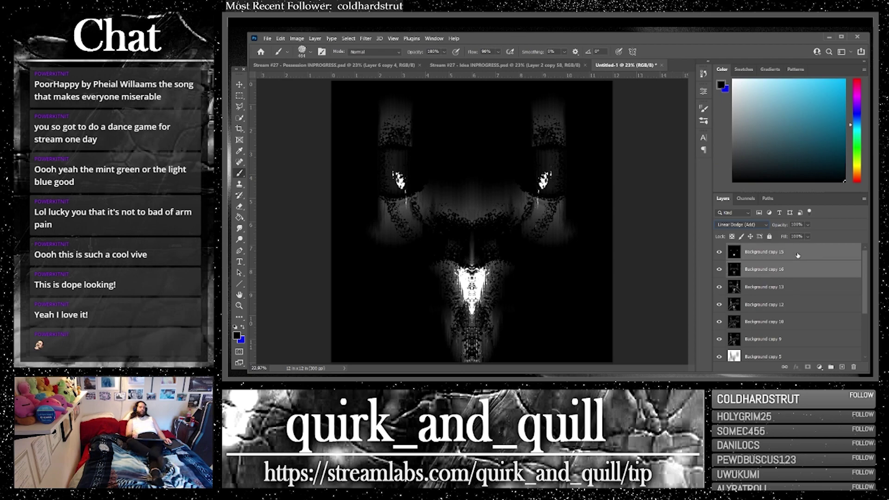
drag(797, 258, 834, 328)
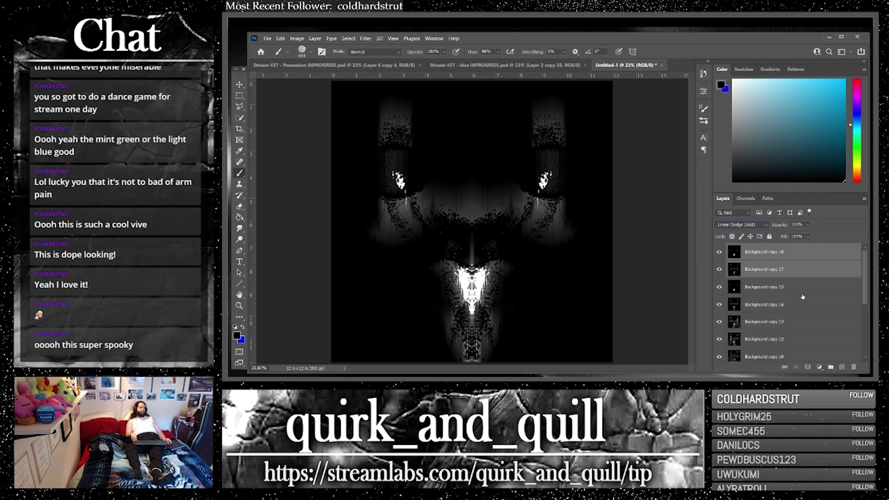
right_click(789, 271)
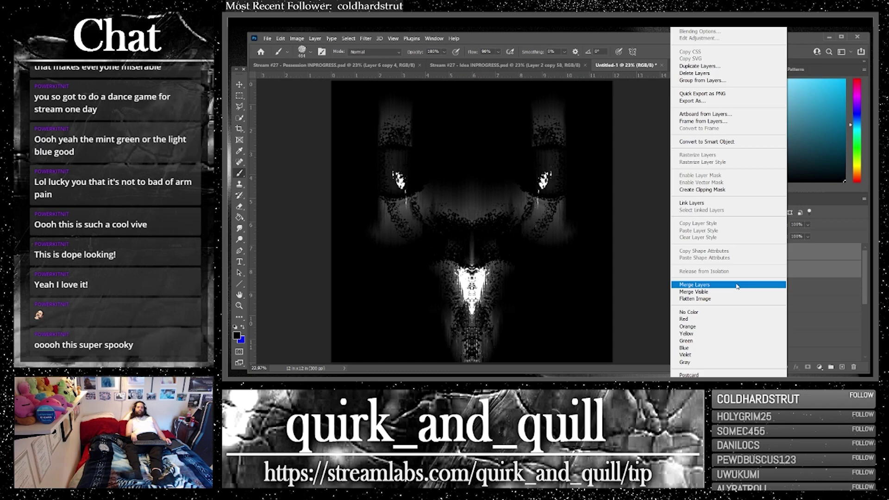
click(693, 284)
Step: Hide copies 18 and 15, then blend Background copy 13 as Lighten
drag(719, 253, 719, 270)
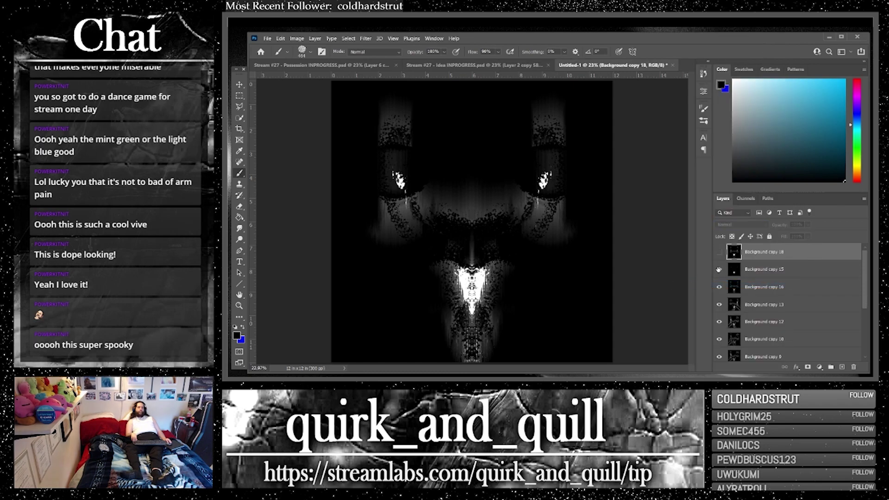
click(718, 304)
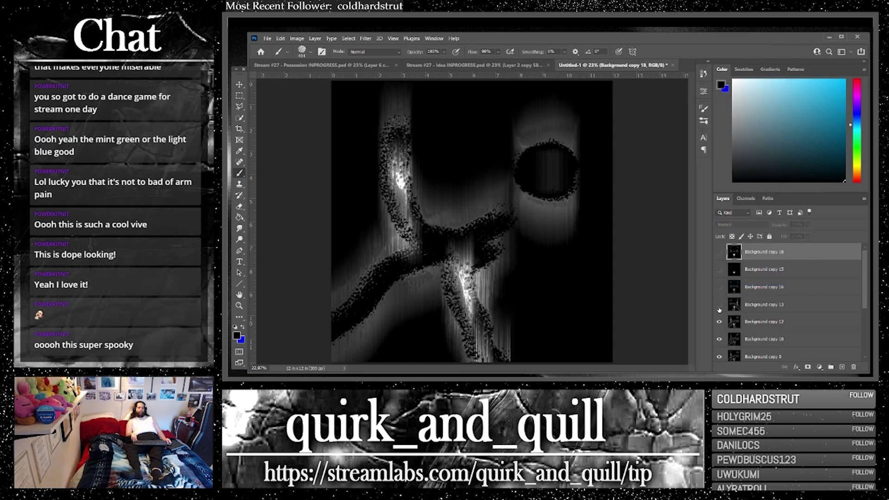
click(719, 305)
click(750, 304)
click(726, 225)
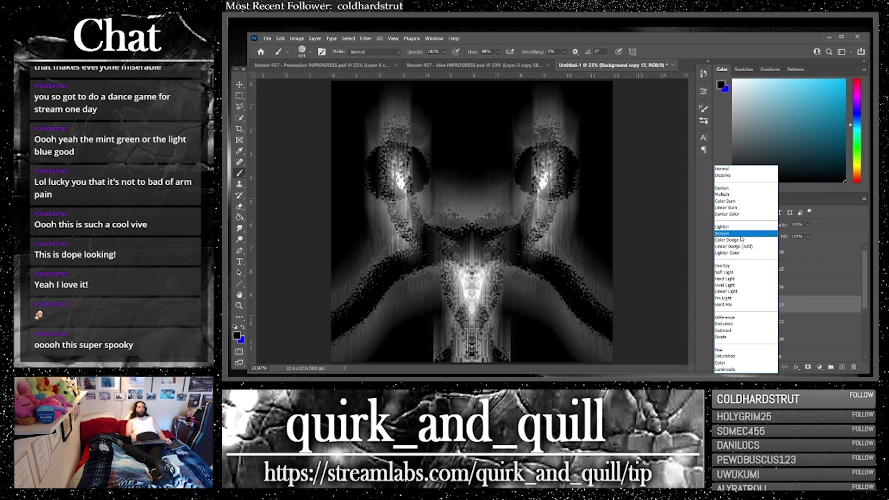
click(740, 228)
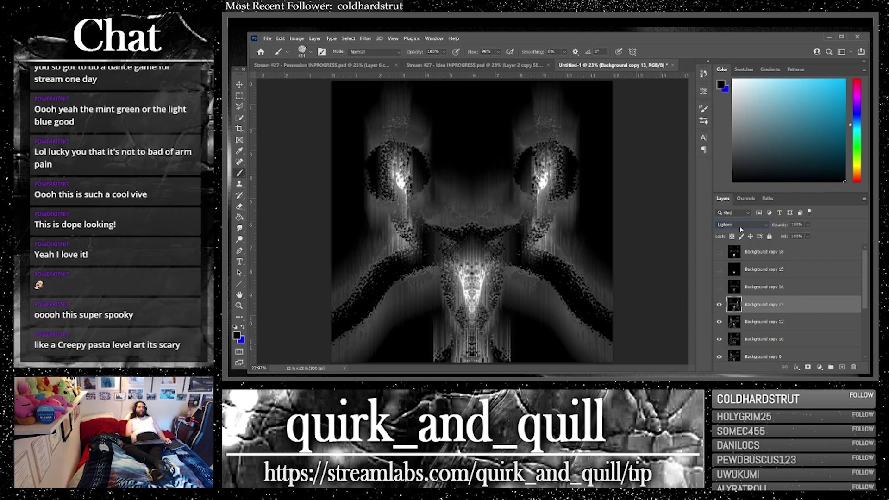
Step: Merge Background copies 13 and 12 into copy 17 and duplicate it
shift+click(787, 321)
right_click(784, 315)
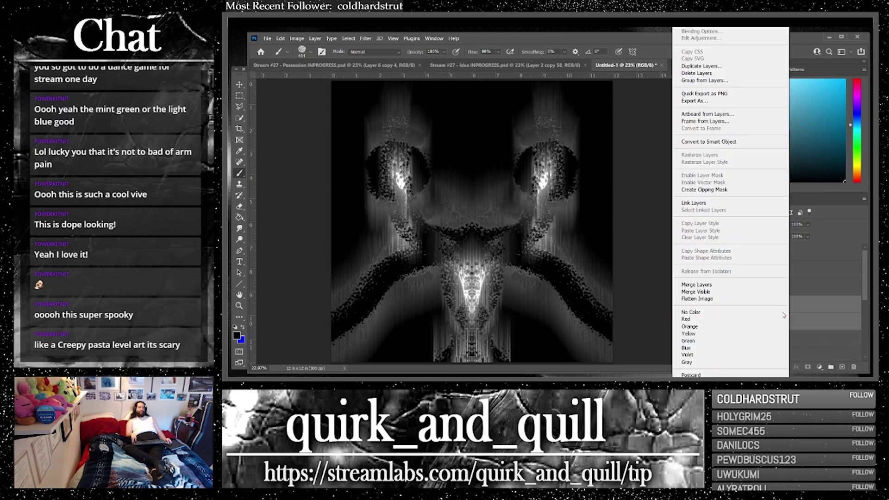
click(778, 284)
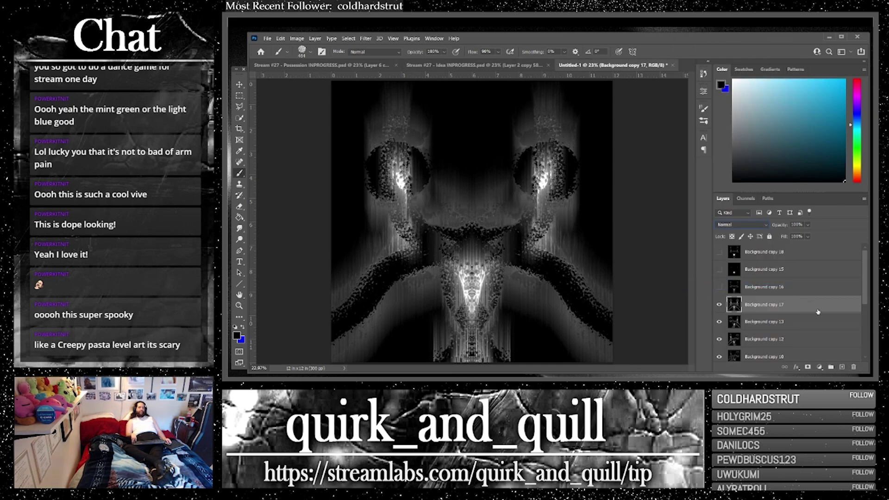
key(ctrl+j)
Step: Show copy 18, leave copy 15 hidden, and move a new duplicate to the top of the stack
click(720, 253)
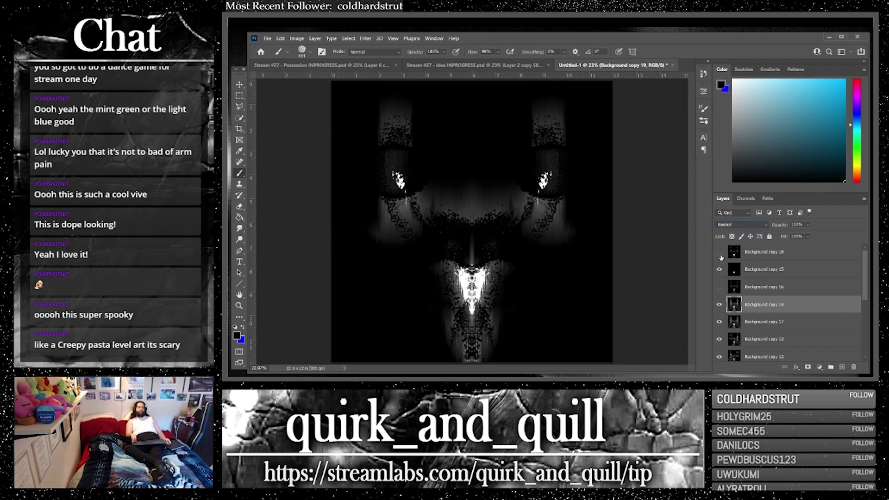
click(719, 253)
click(719, 253)
click(719, 269)
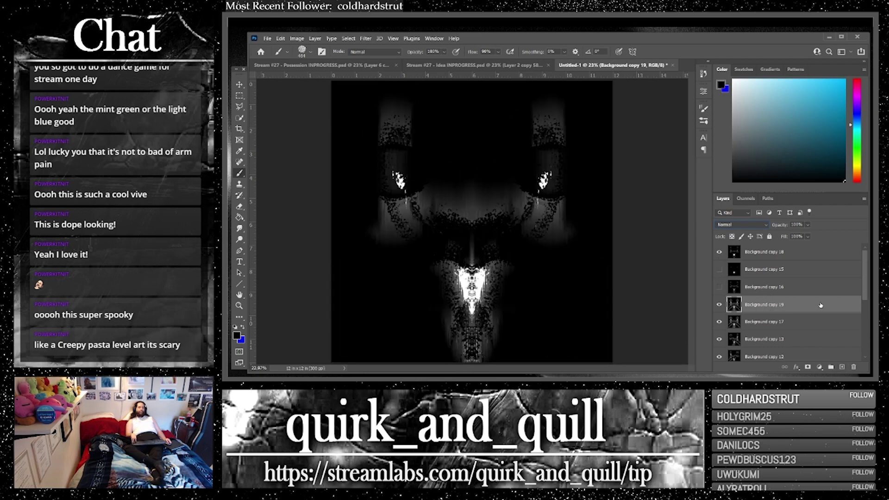
key(ctrl+j)
mouse_move(797, 306)
mouse_down()
mouse_move(789, 262)
mouse_move(742, 244)
mouse_up()
Step: Flip Background copy 20 vertically and blend it as Divide
click(282, 39)
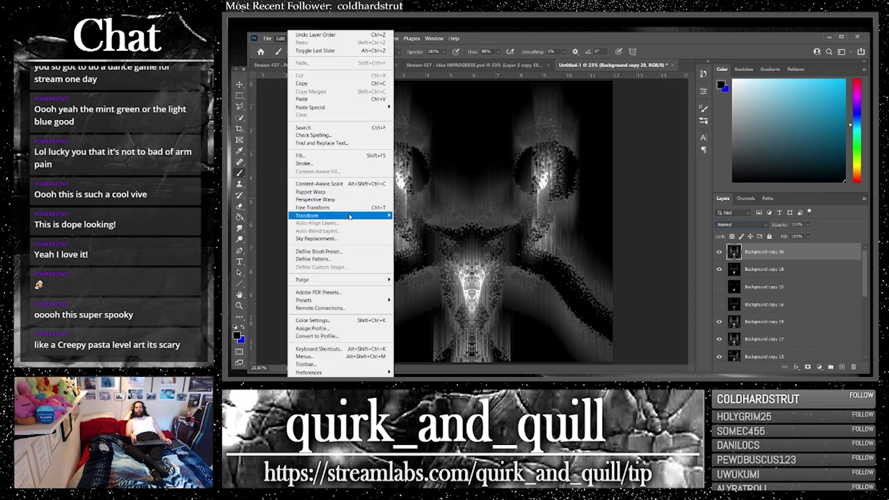
mouse_move(357, 216)
click(445, 352)
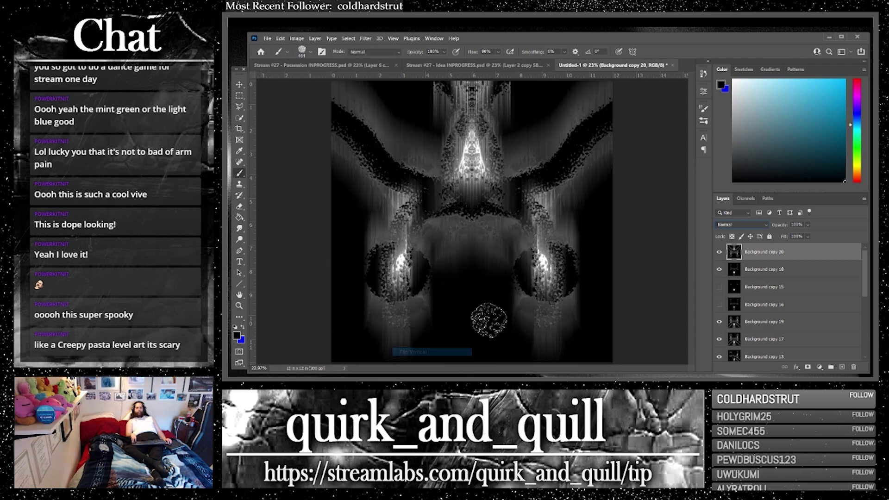
click(747, 225)
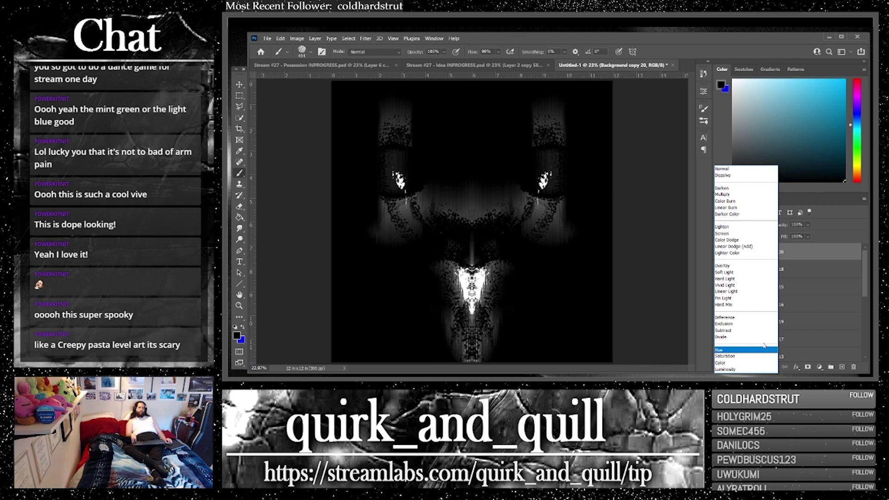
click(764, 337)
Step: Duplicate Background copies 20 and 18 together
click(814, 269)
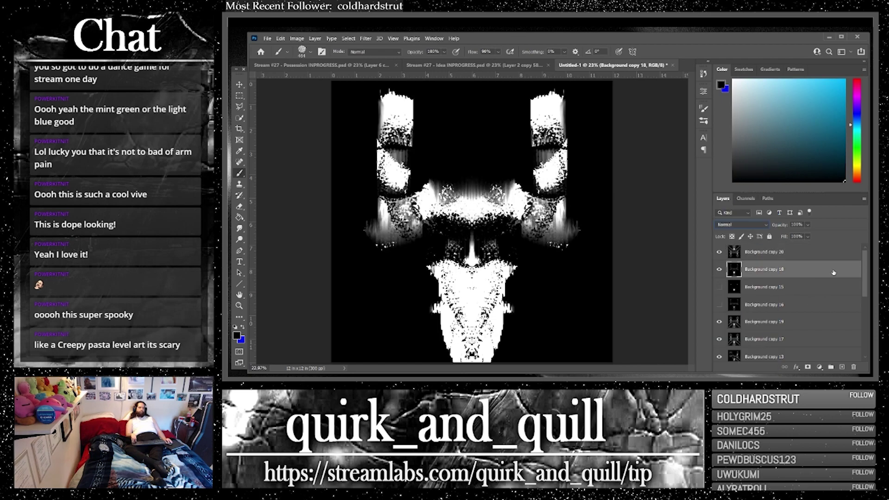
click(821, 256)
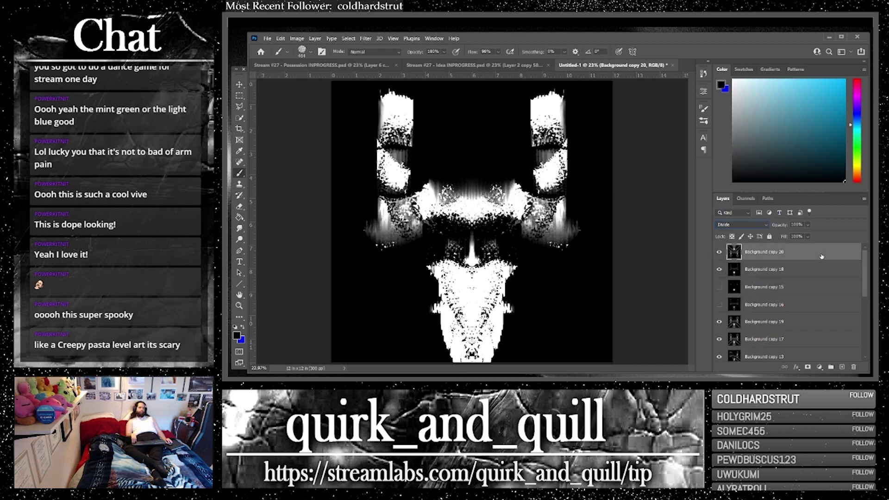
shift+click(830, 270)
key(ctrl+j)
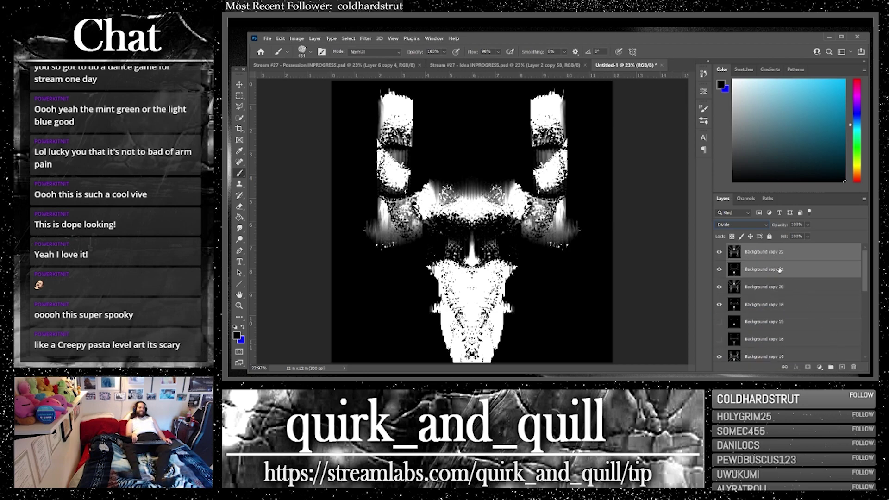
Step: Merge the duplicates into Background copy 22, then invert it and invert it back
right_click(779, 270)
click(726, 285)
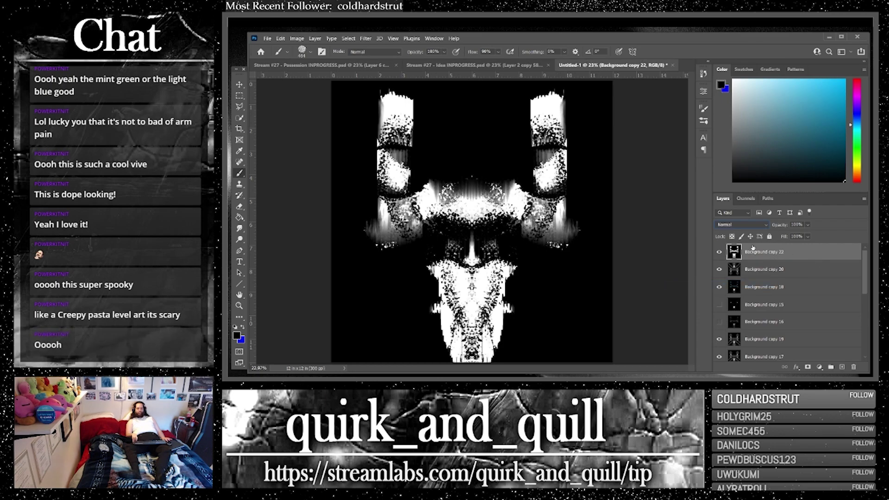
key(ctrl+i)
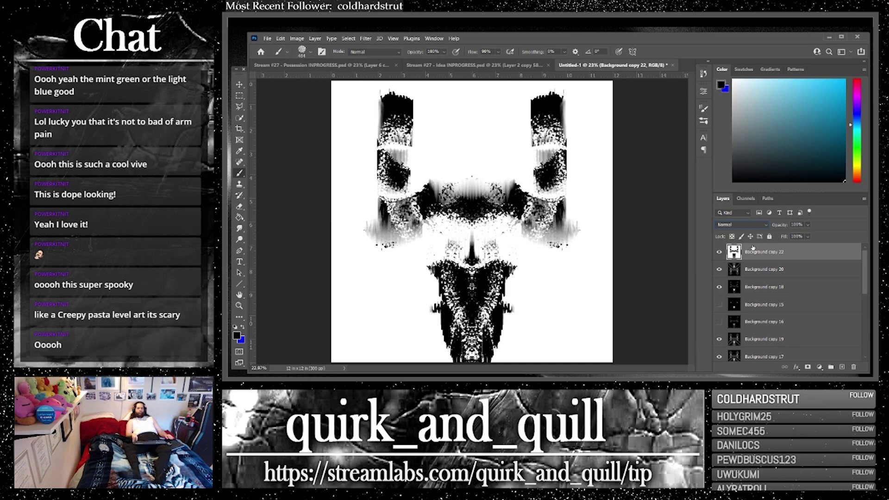
key(ctrl+i)
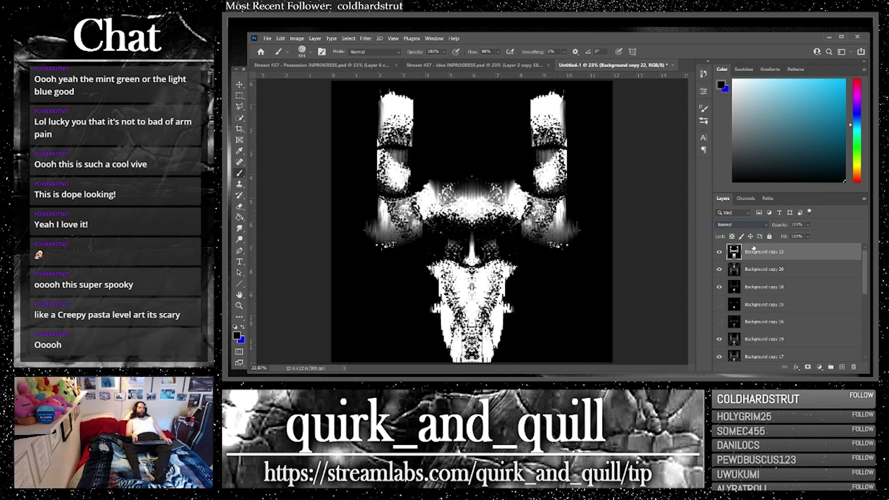
Step: Hide Background copy 22 and set Background copy 20 to Linear Dodge (Add)
click(772, 272)
click(719, 252)
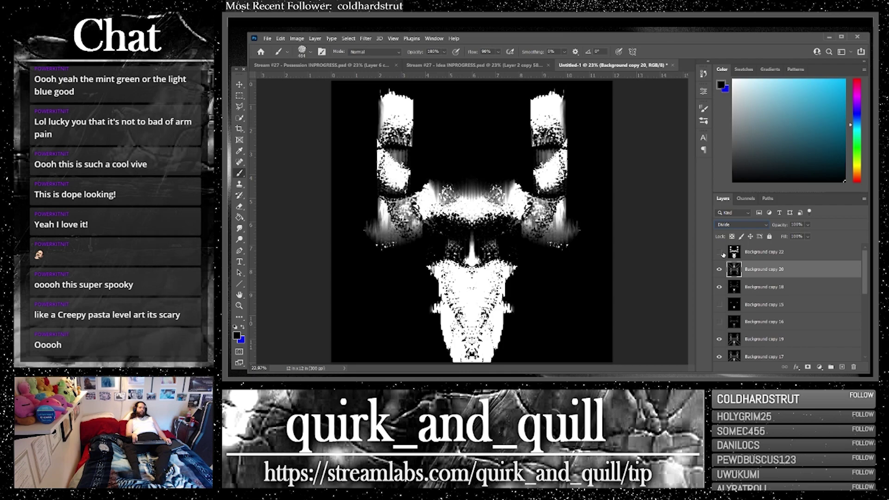
click(748, 226)
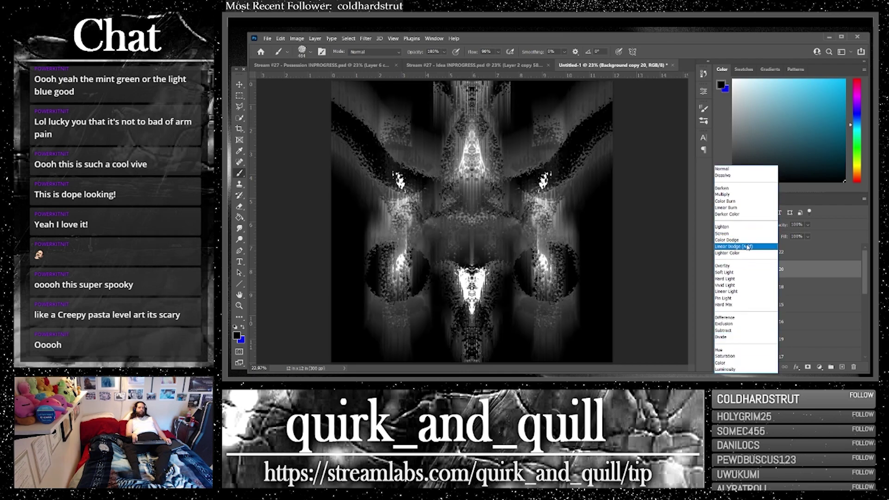
click(748, 247)
Step: Duplicate Background copies 20 and 18 and merge the duplicates into one layer
ctrl+click(786, 287)
key(ctrl+j)
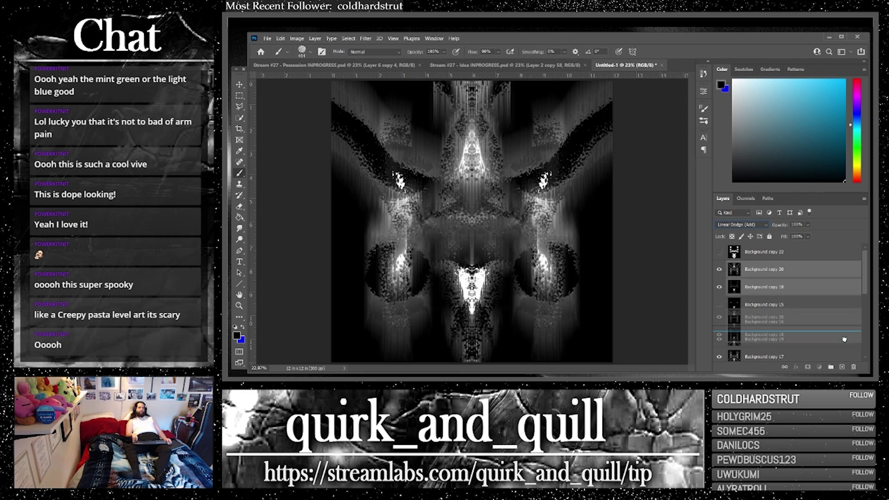
right_click(787, 291)
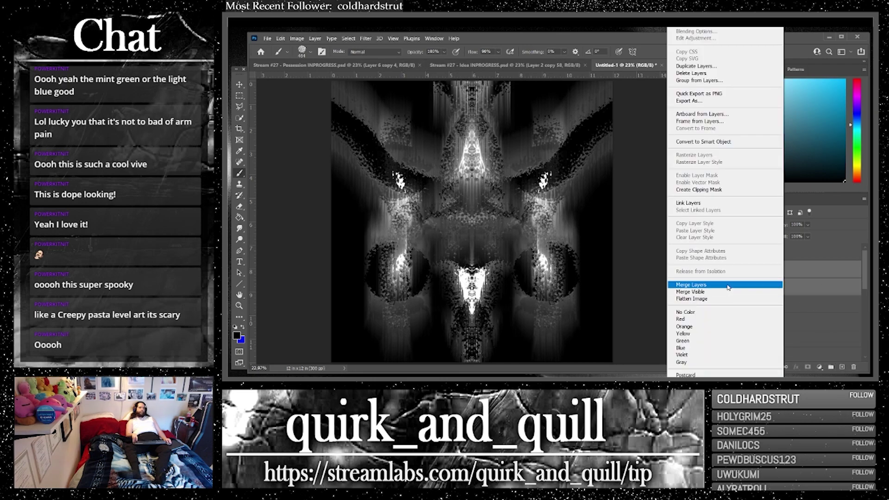
click(759, 284)
Step: Show Background copy 22 again and set its blend mode to Soft Light
click(719, 252)
click(764, 252)
click(742, 225)
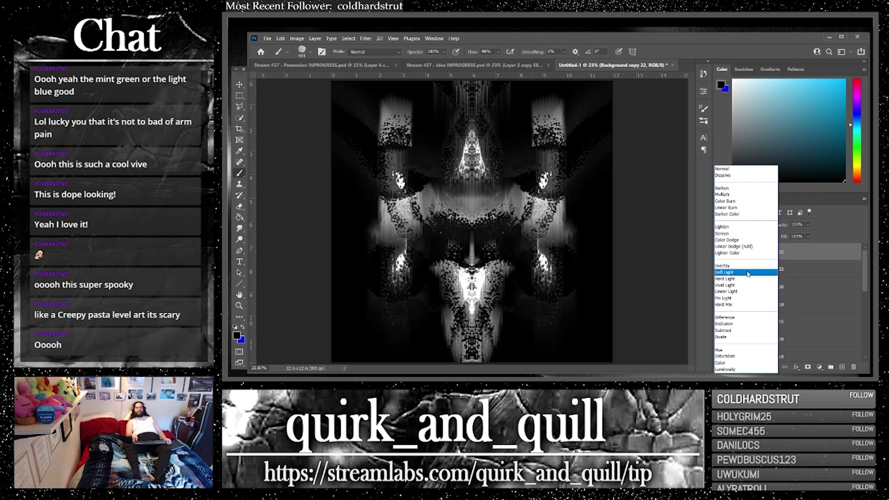
click(748, 274)
Step: Duplicate Background copies 22 and 23 and merge the duplicates into one layer
shift+click(788, 275)
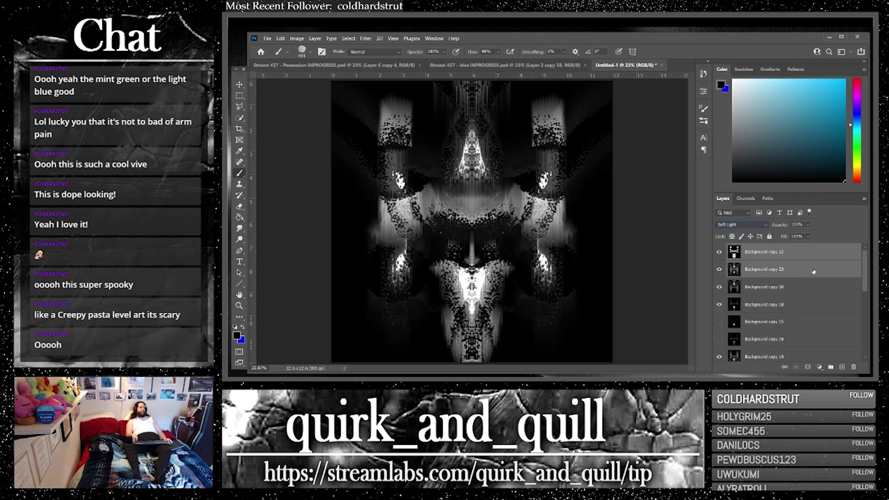
drag(829, 274, 842, 363)
right_click(784, 279)
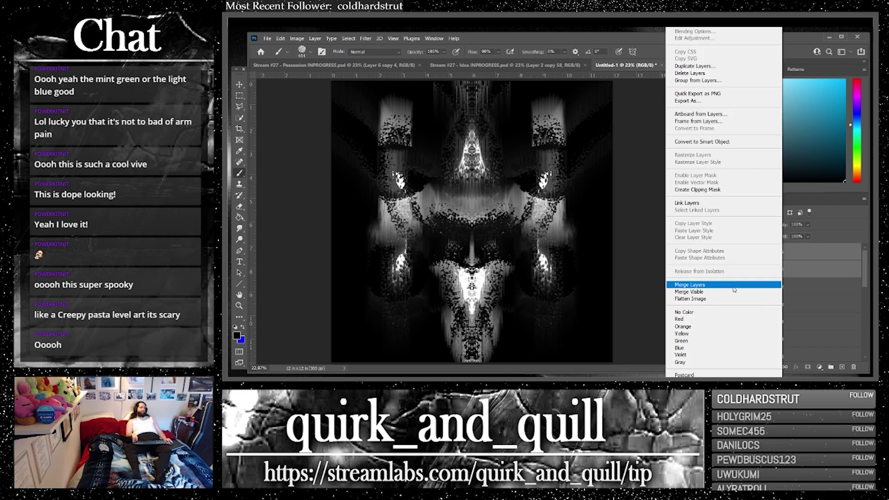
click(729, 286)
Step: Move Background copy 21 higher in the layer stack
click(776, 290)
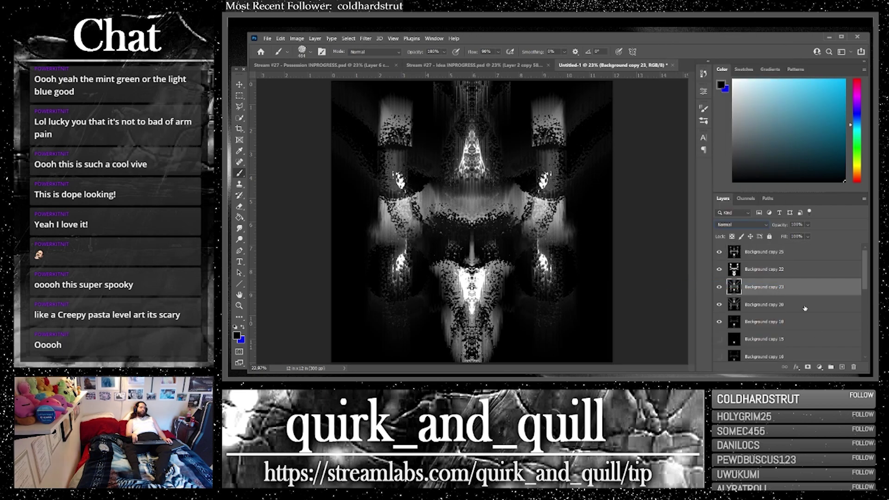
mouse_move(805, 325)
mouse_down()
mouse_move(833, 325)
mouse_move(829, 362)
mouse_move(781, 259)
mouse_up()
click(741, 225)
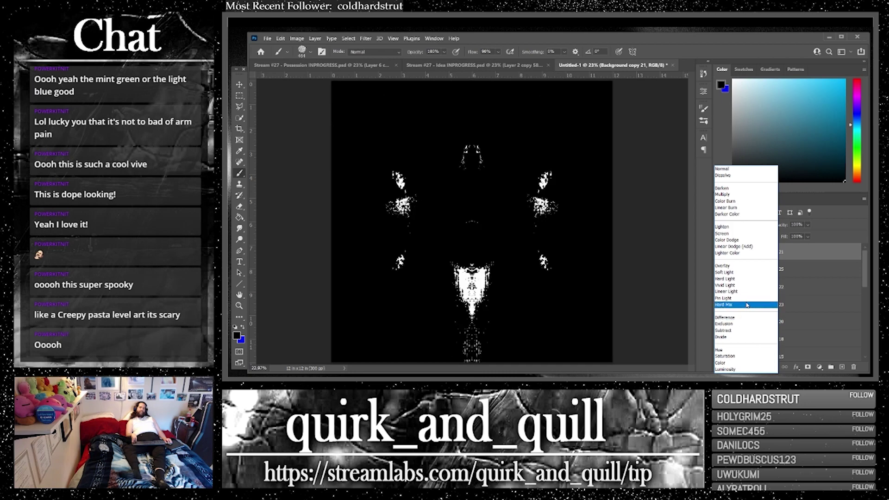
Step: Set copy 21 to Hard Mix, then duplicate copies 21 and 25 and merge into Background copy 24
click(747, 305)
shift+click(792, 274)
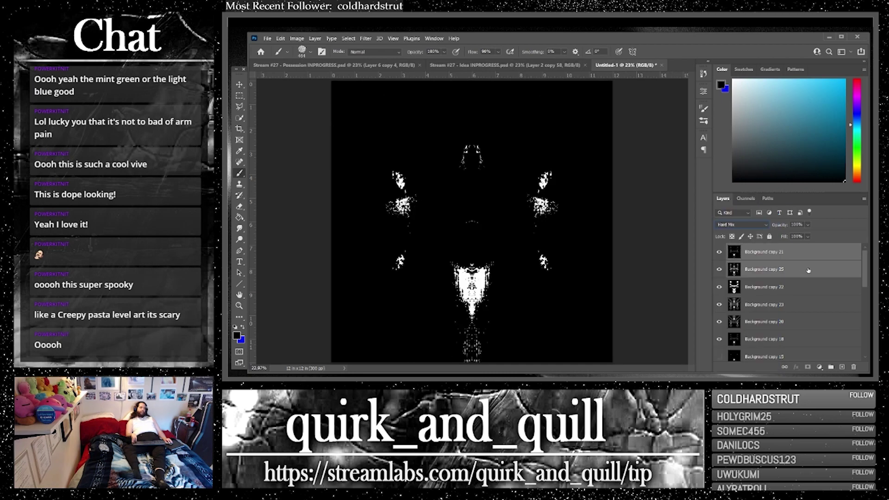
key(ctrl+j)
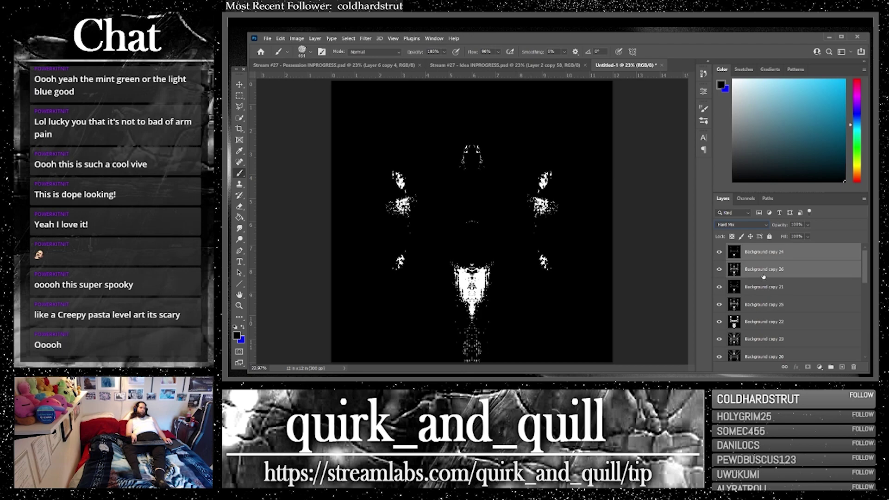
right_click(763, 277)
click(730, 286)
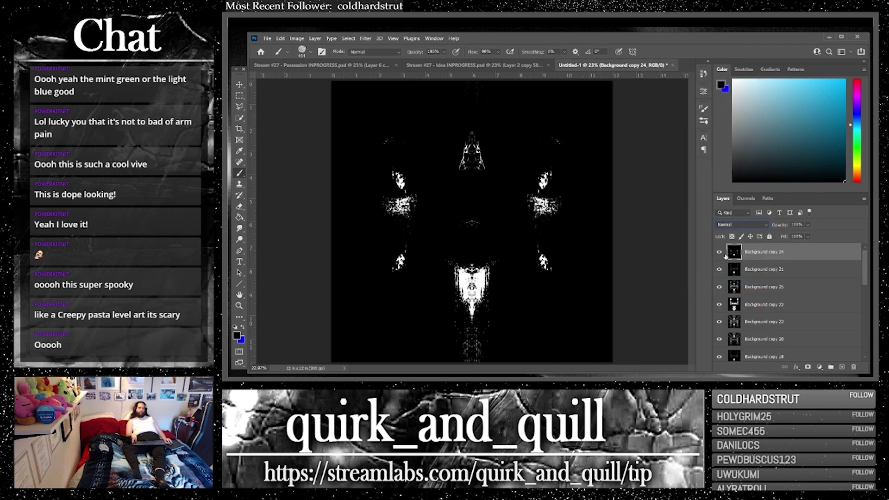
Step: Set Background copy 24's blend mode to Soft Light
click(737, 225)
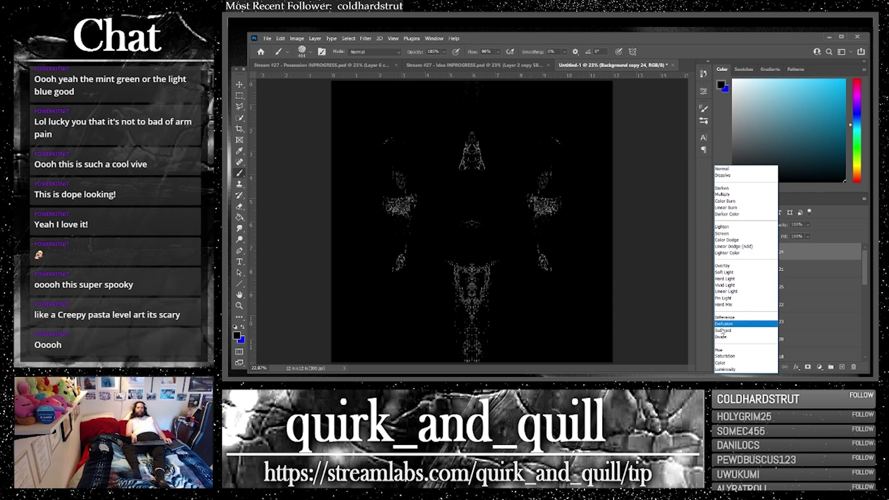
key(Escape)
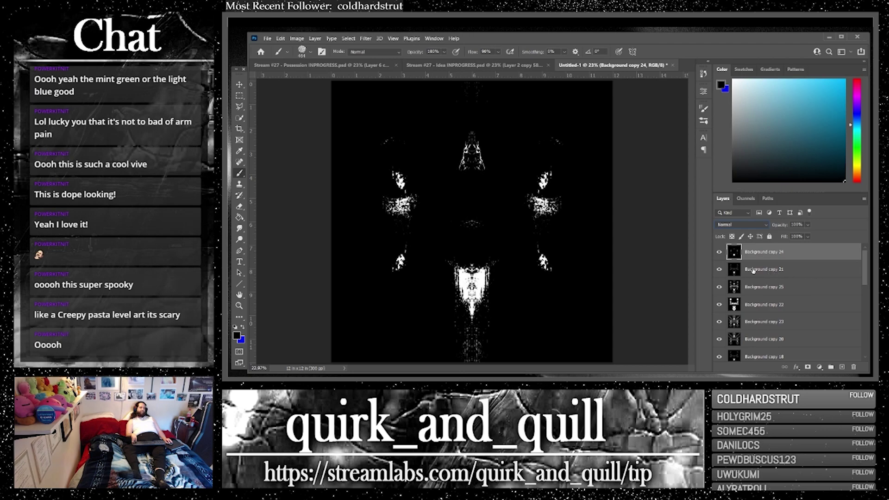
click(748, 289)
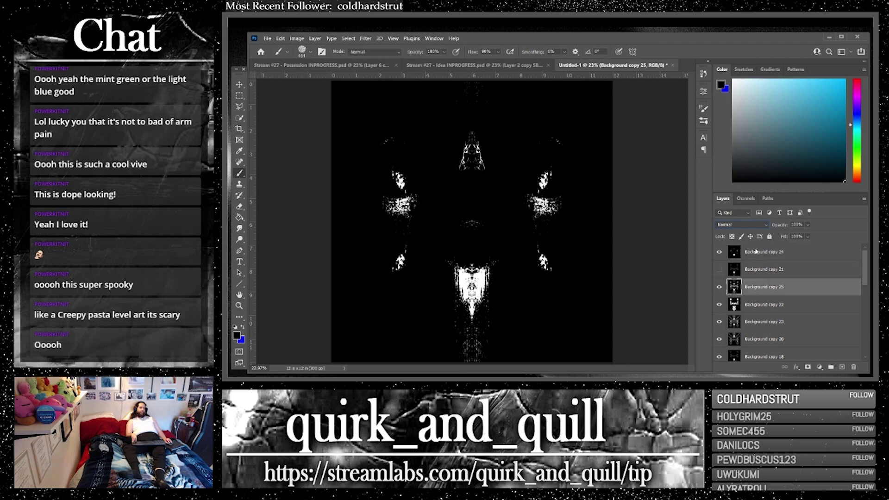
click(757, 252)
click(741, 225)
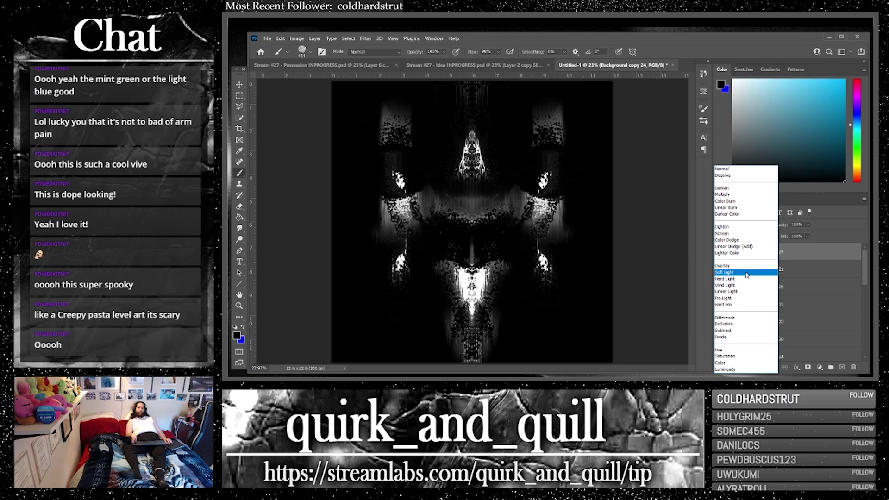
click(745, 272)
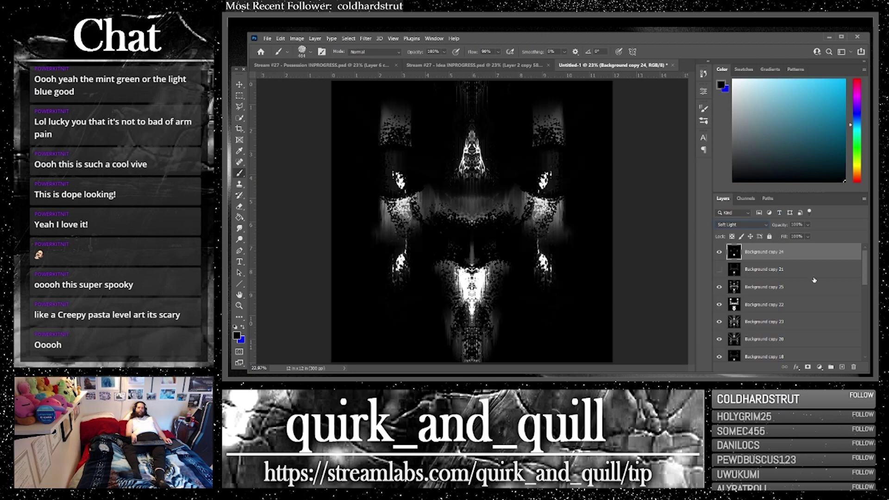
Step: Duplicate four more skull layers and merge the copies into one layer
shift+click(802, 290)
shift+click(811, 308)
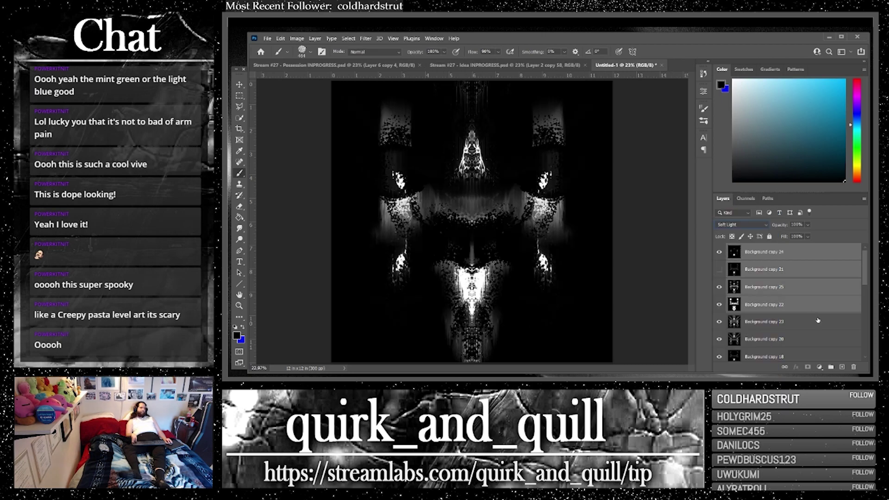
drag(815, 310, 842, 367)
right_click(769, 305)
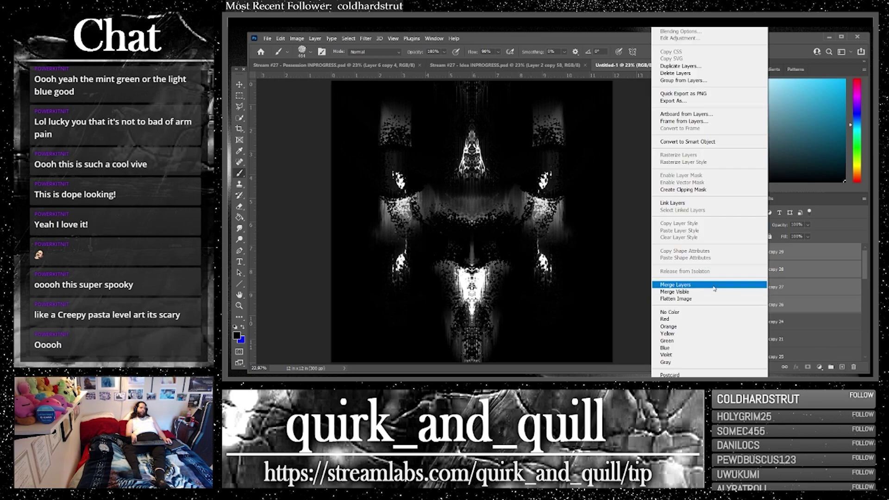
click(746, 286)
Step: Duplicate Background copy 22 and move the Soft Light copy 26 to the top
click(794, 319)
key(ctrl+j)
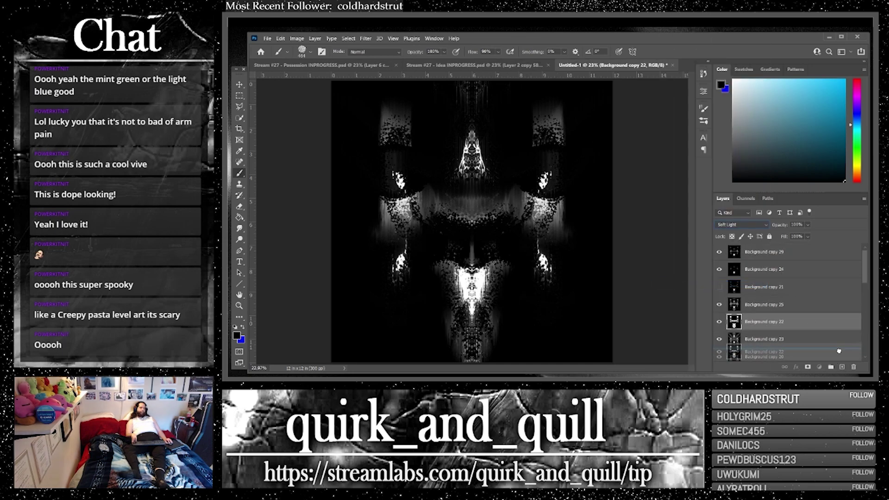
drag(793, 325, 787, 252)
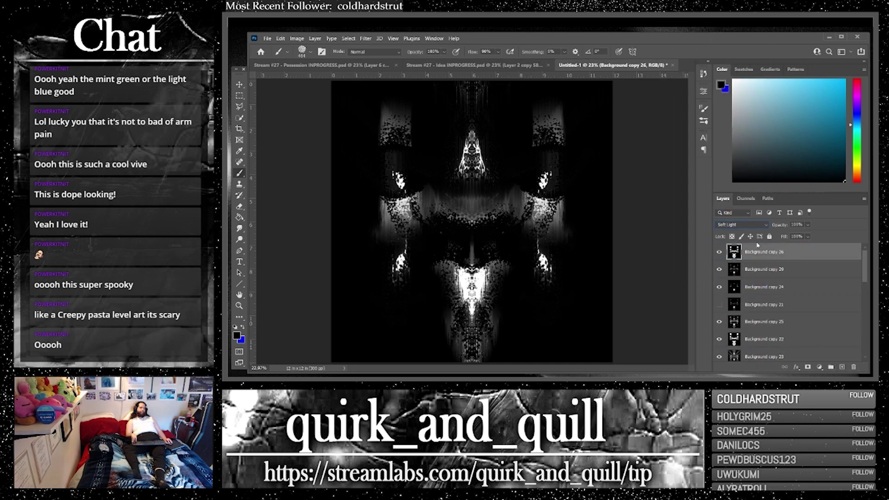
click(741, 225)
key(Escape)
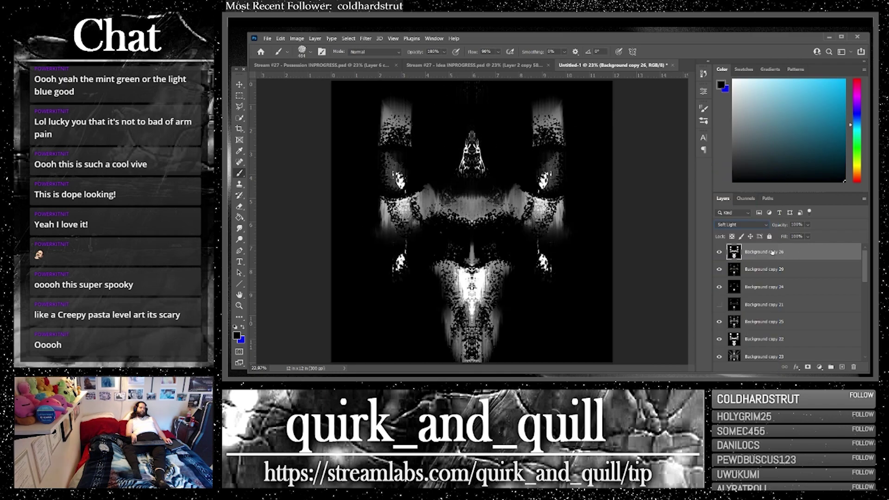
Step: Flip the top layer vertically, shift it right, and move a duplicate (copy 27) left
click(280, 39)
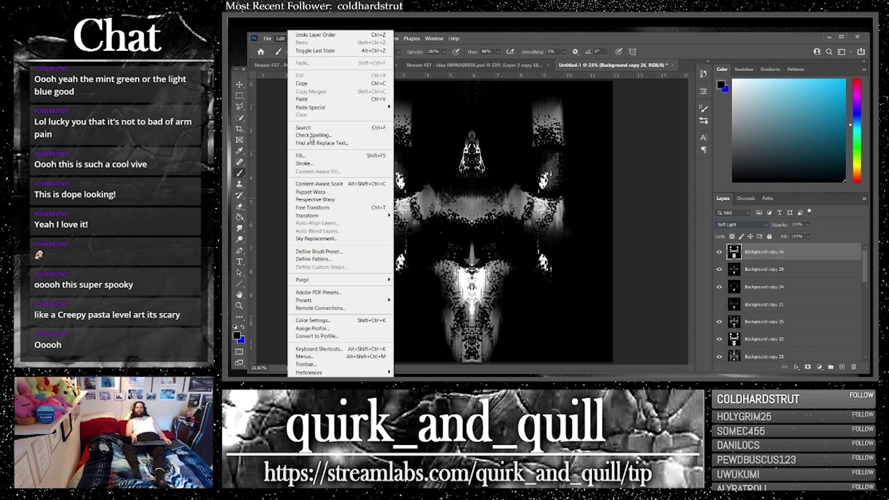
mouse_move(379, 216)
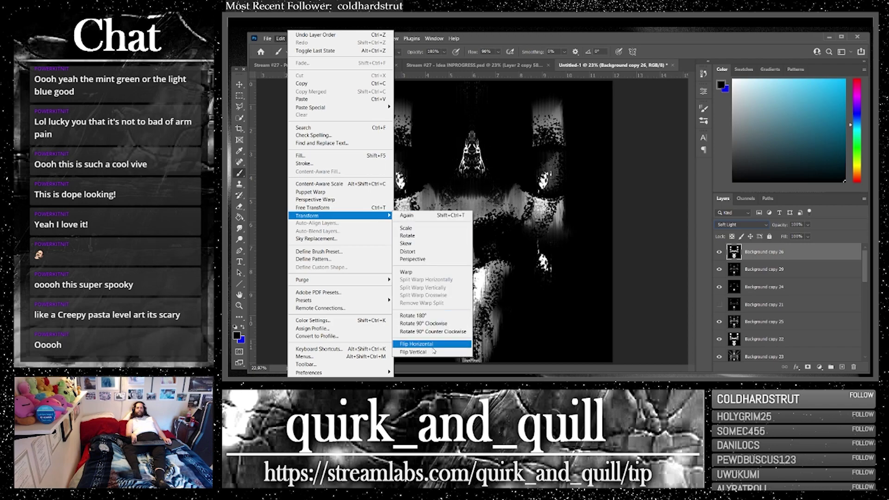
click(413, 352)
click(240, 85)
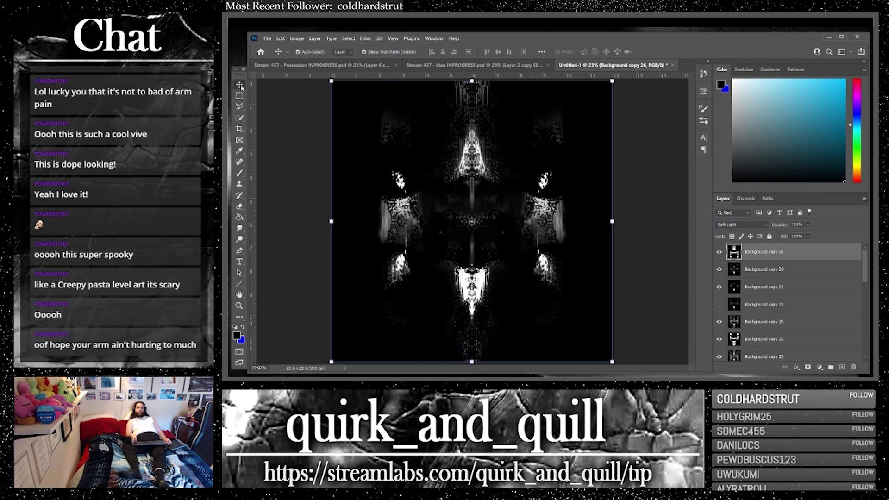
drag(441, 280, 582, 287)
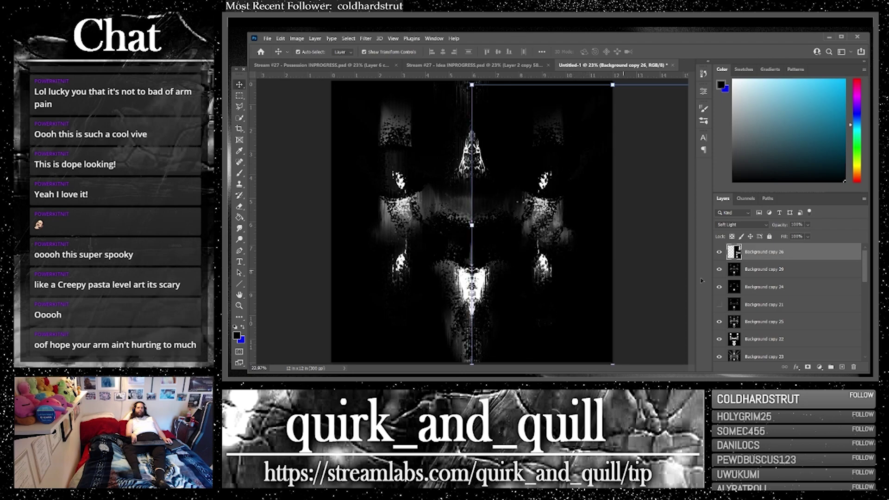
drag(825, 259, 842, 367)
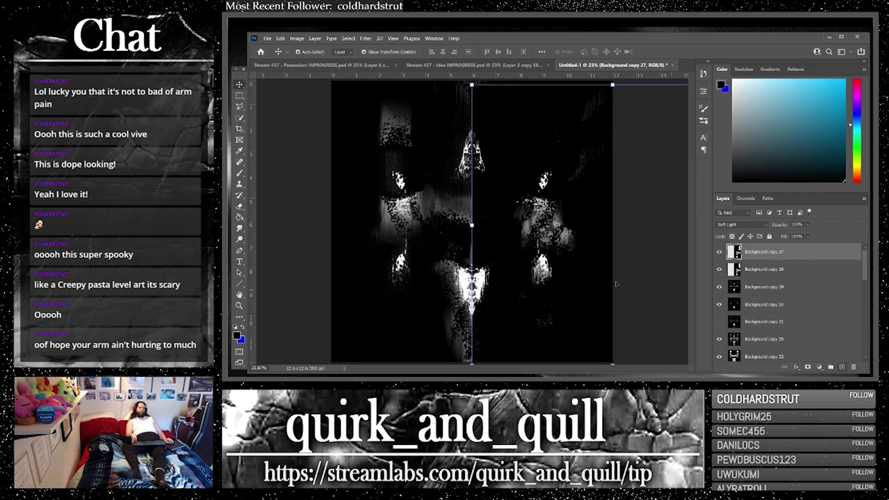
drag(574, 310, 371, 303)
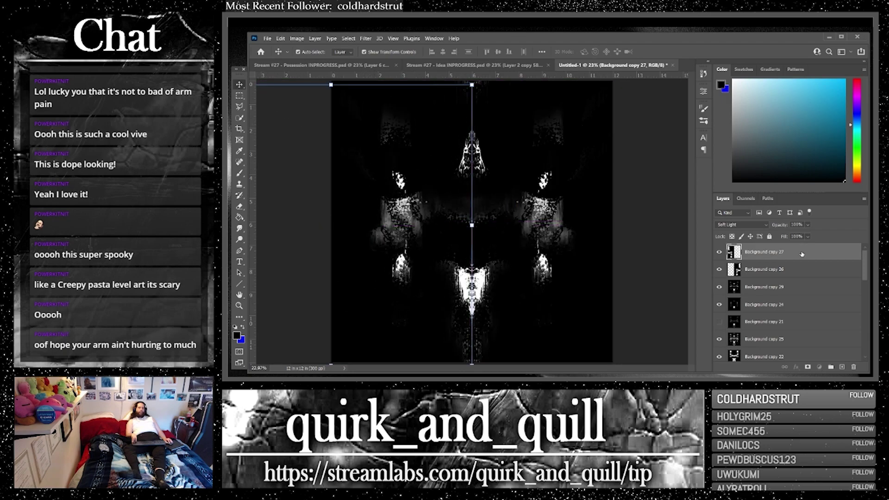
Step: Set Background copies 27 and 26 to Color Dodge
click(743, 226)
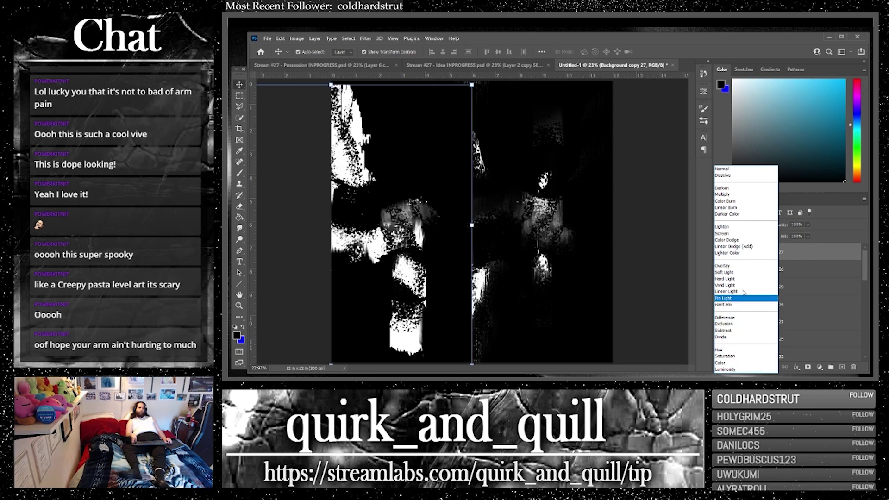
click(730, 240)
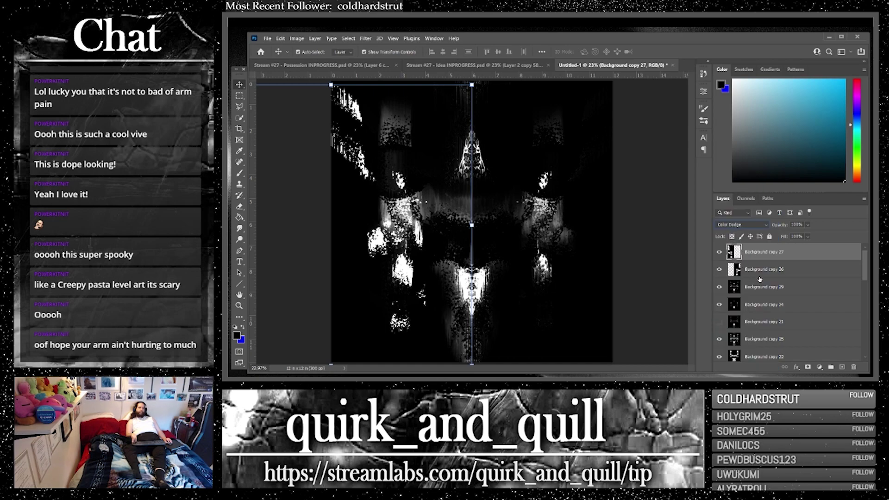
click(758, 270)
click(743, 225)
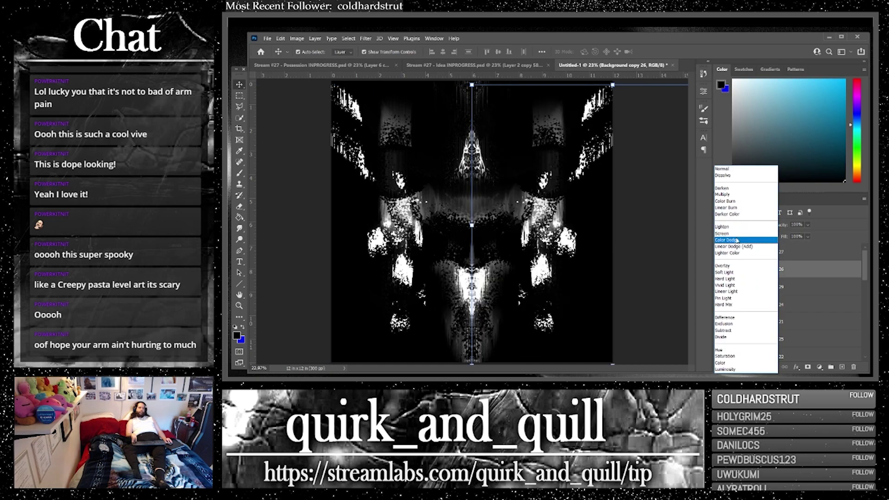
click(737, 240)
Step: Select Background copies 27 through 29 and duplicate all three
click(668, 232)
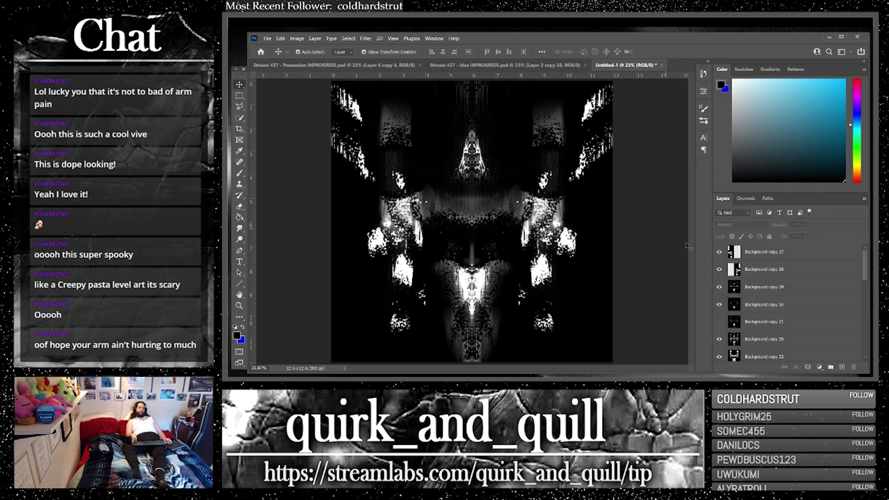
click(757, 253)
shift+click(764, 288)
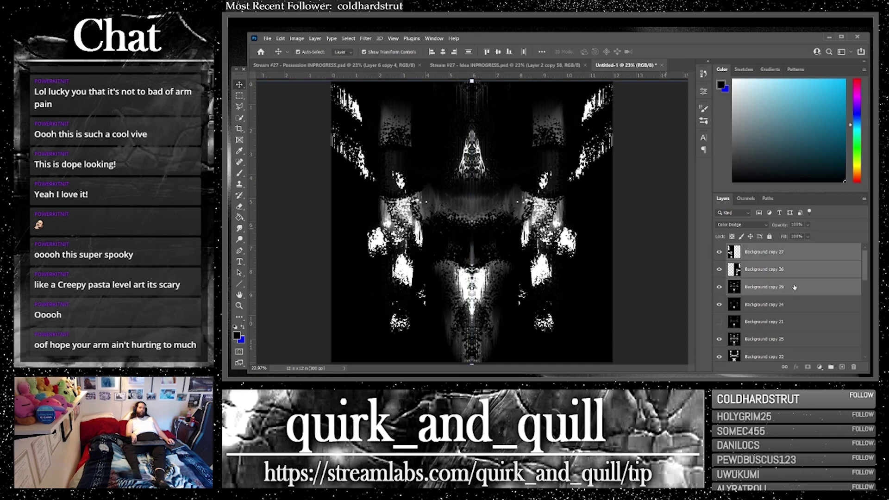
drag(764, 288, 840, 367)
Step: Merge the duplicated layers into Background copy 31 and duplicate it
right_click(748, 287)
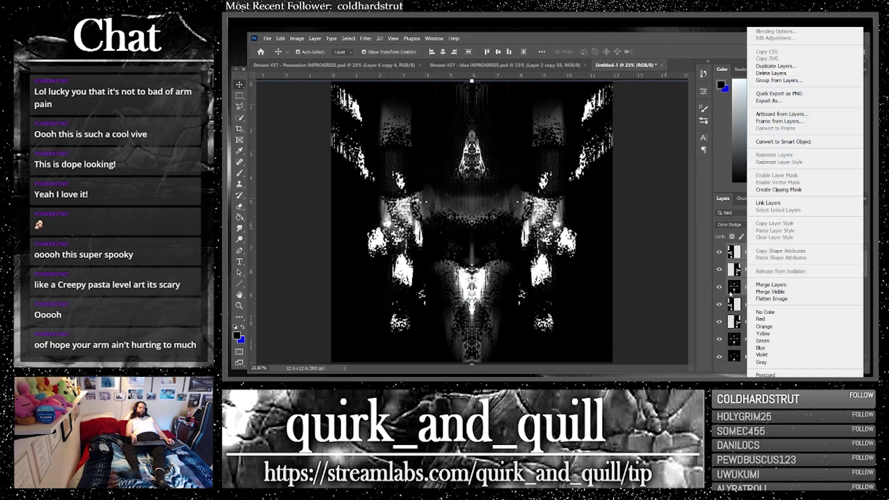
click(768, 286)
drag(840, 253, 842, 367)
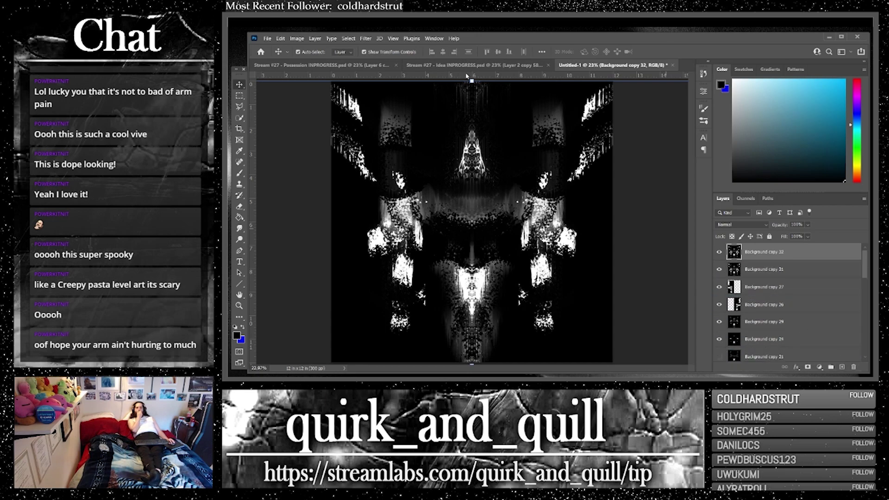
Step: Apply a Polar Coordinates distortion to the copy, zooming the preview out to the whole image
click(366, 39)
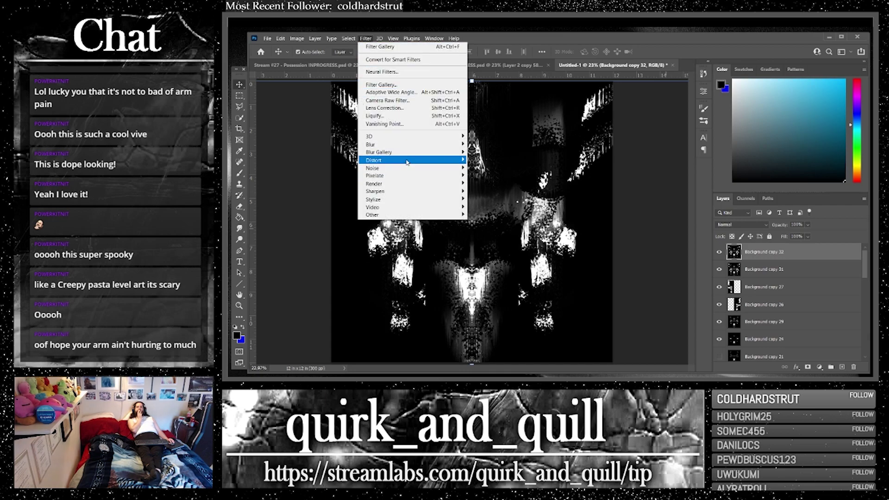
mouse_move(408, 160)
click(495, 176)
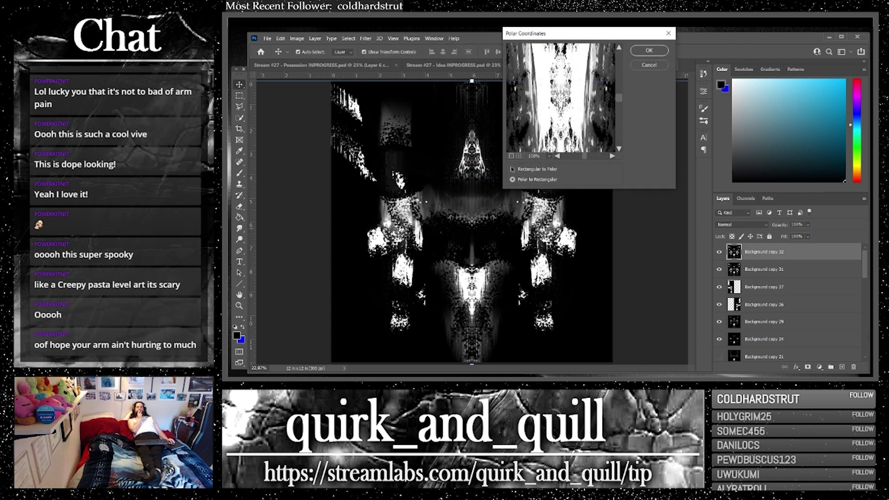
click(511, 156)
click(511, 156)
click(511, 156)
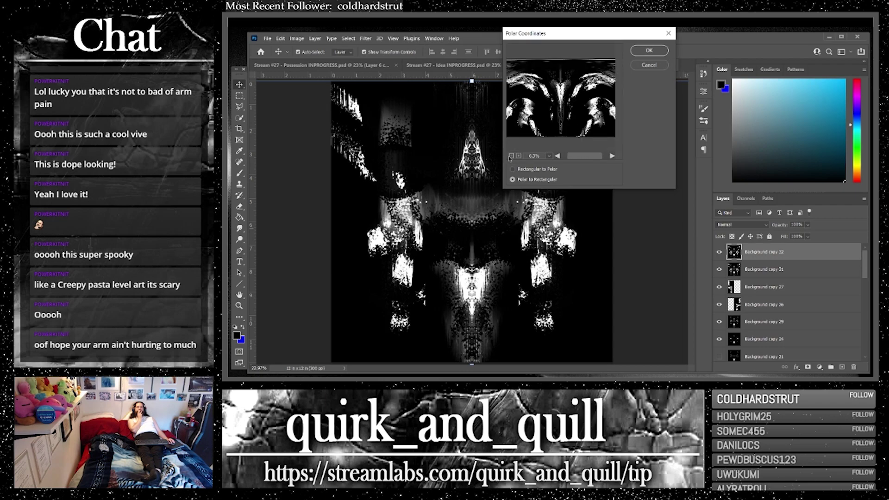
click(648, 50)
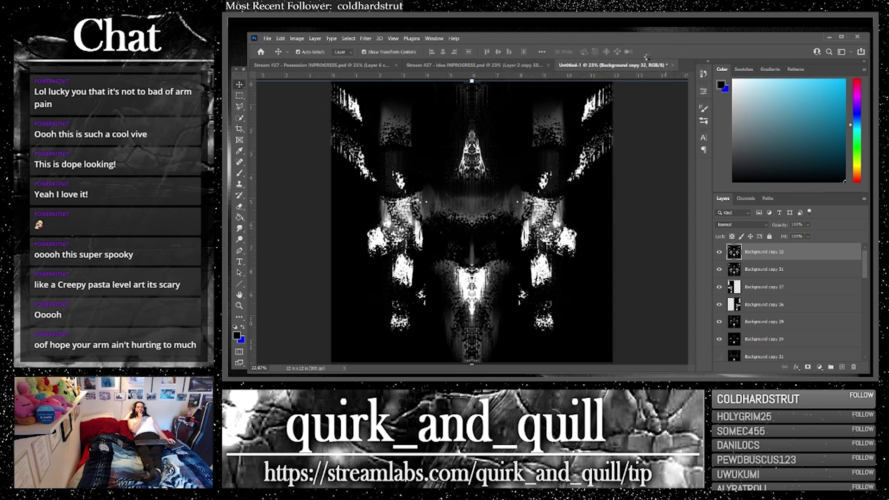
click(720, 224)
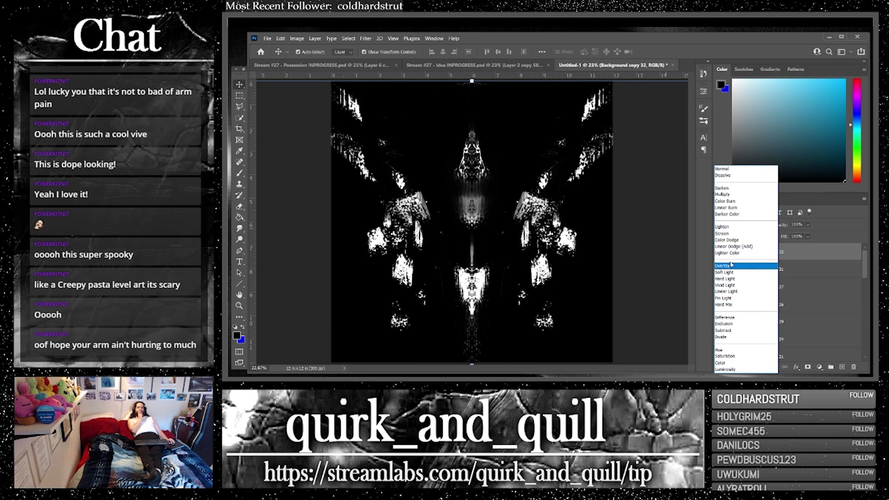
Step: Set the distorted layer to Lighter Color, then duplicate copies 31 and 32 and merge them
click(736, 255)
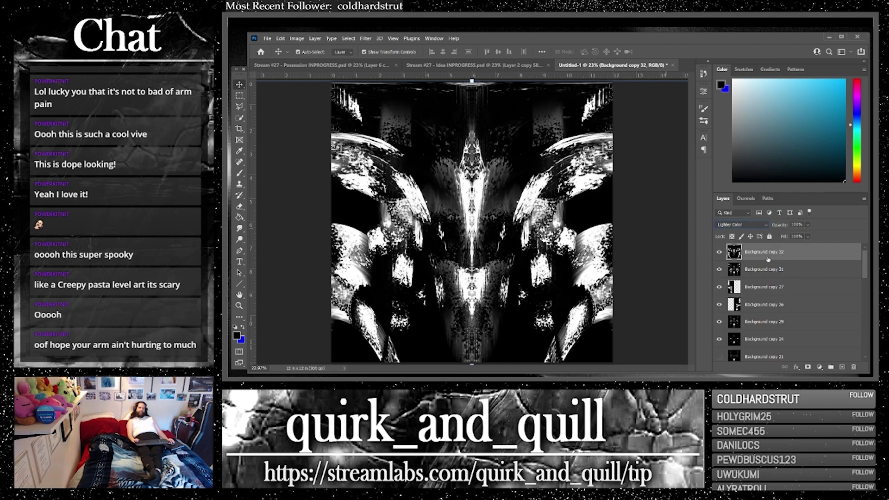
click(801, 272)
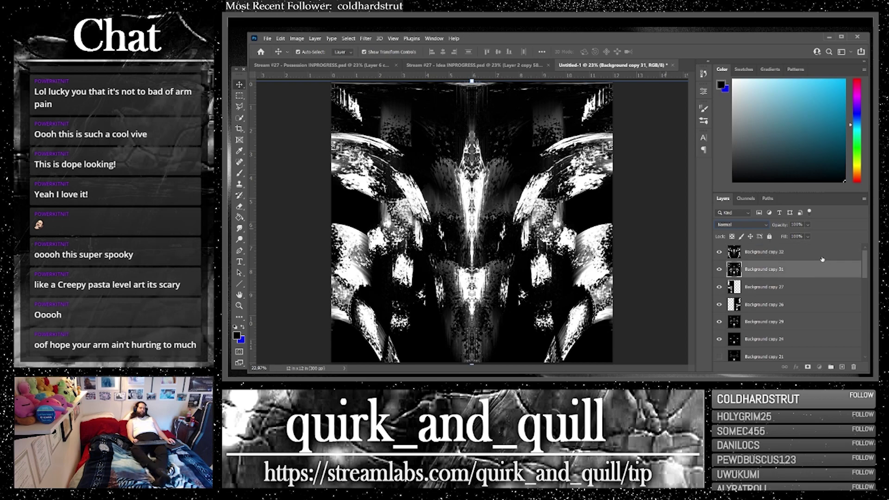
shift+click(814, 252)
drag(806, 269, 841, 367)
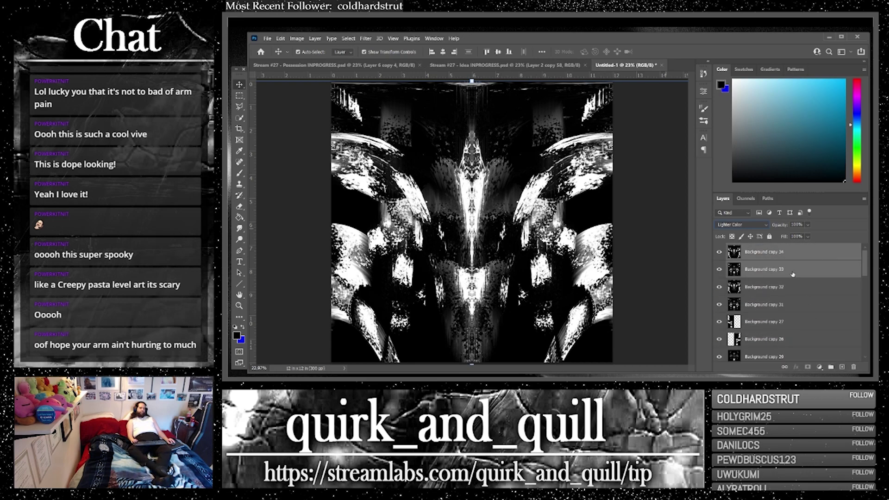
right_click(794, 259)
click(782, 289)
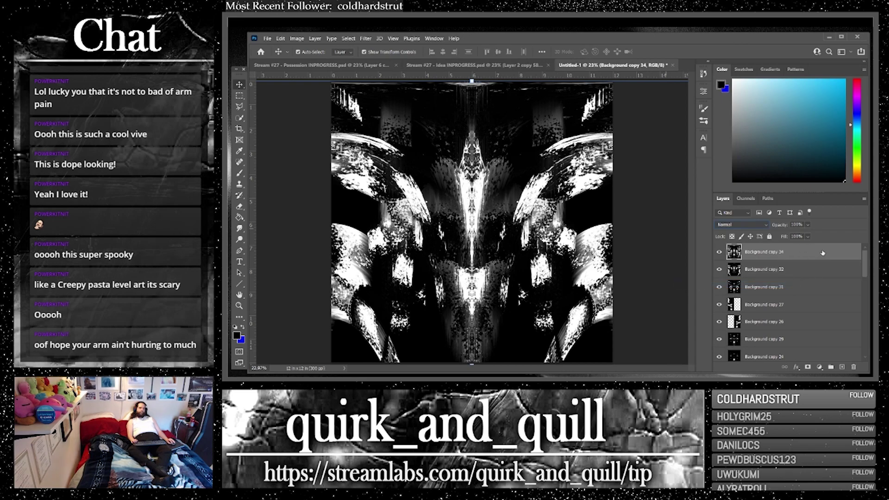
Step: Duplicate merged Background copy 34 and add an empty layer above copy 34
drag(823, 253, 841, 365)
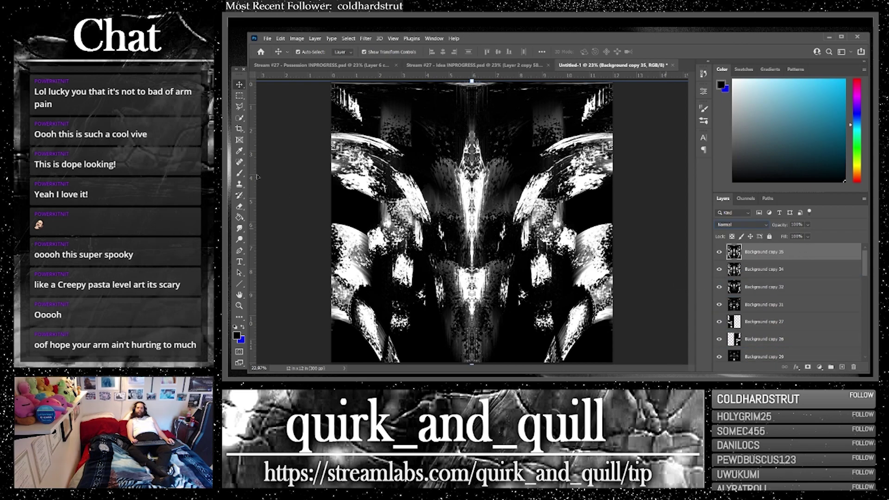
click(791, 270)
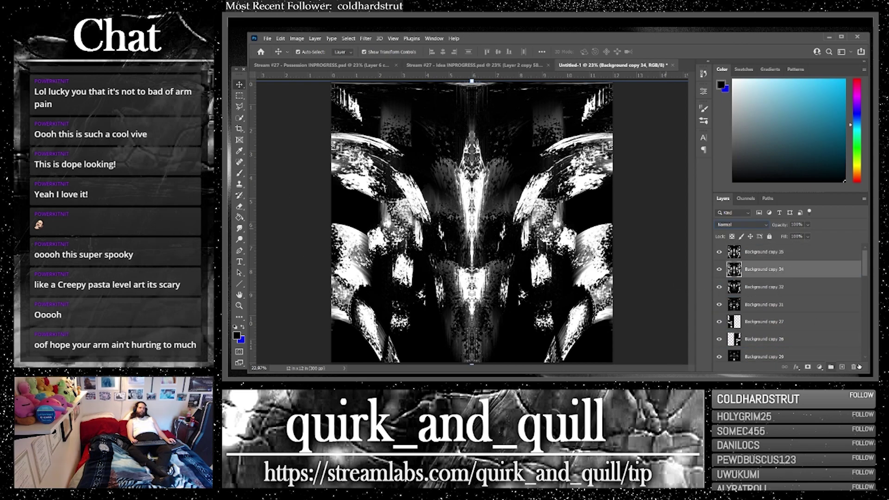
click(842, 367)
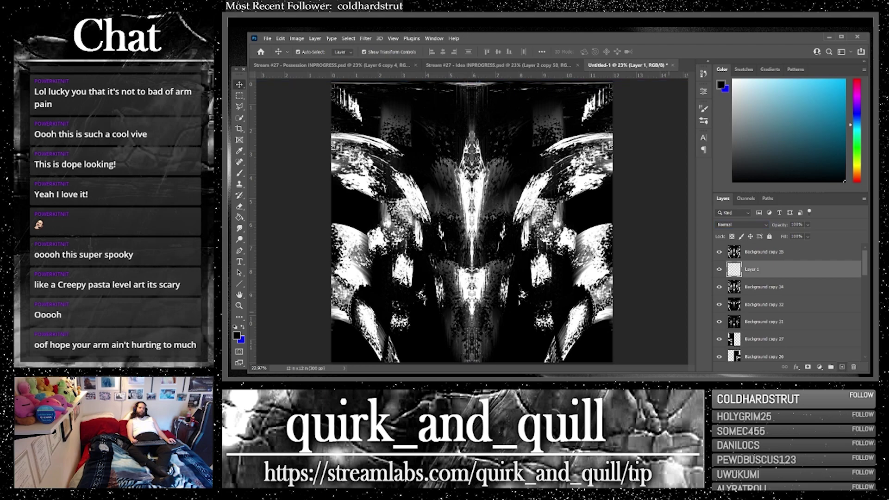
Step: Fill Layer 1 with black and set the Eraser to a Soft Round brush
click(238, 218)
click(263, 207)
click(239, 207)
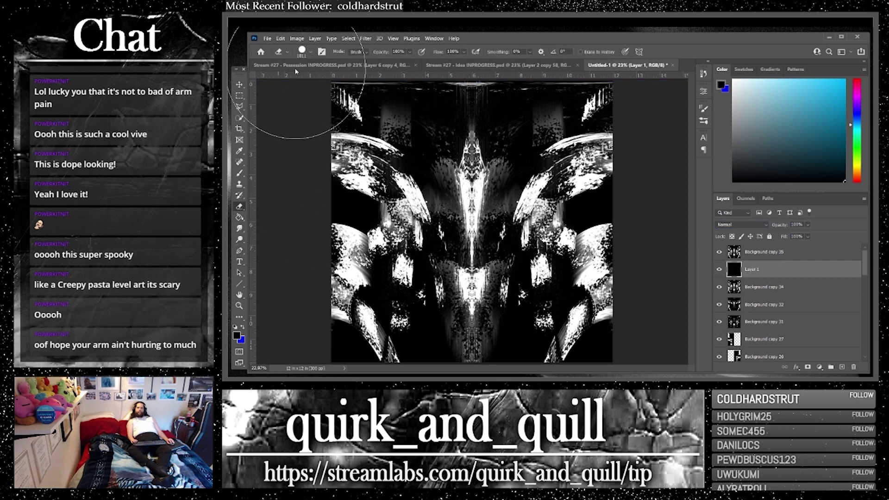
click(310, 54)
scroll(311, 160, up, 2)
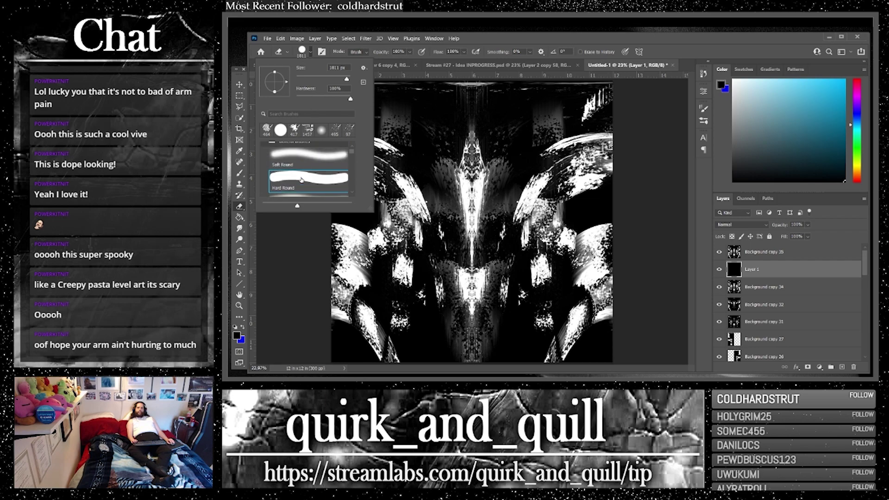
click(309, 163)
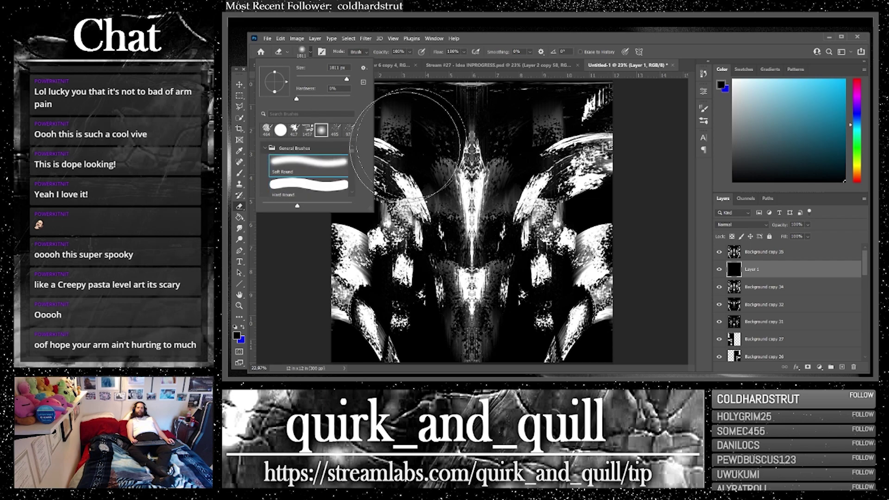
Step: Softly erase the lower-right shapes and left-edge white spheres from Background copy 35
click(808, 253)
mouse_move(674, 252)
mouse_down()
mouse_move(576, 317)
mouse_move(571, 345)
mouse_move(595, 340)
mouse_move(601, 258)
mouse_move(601, 266)
mouse_up()
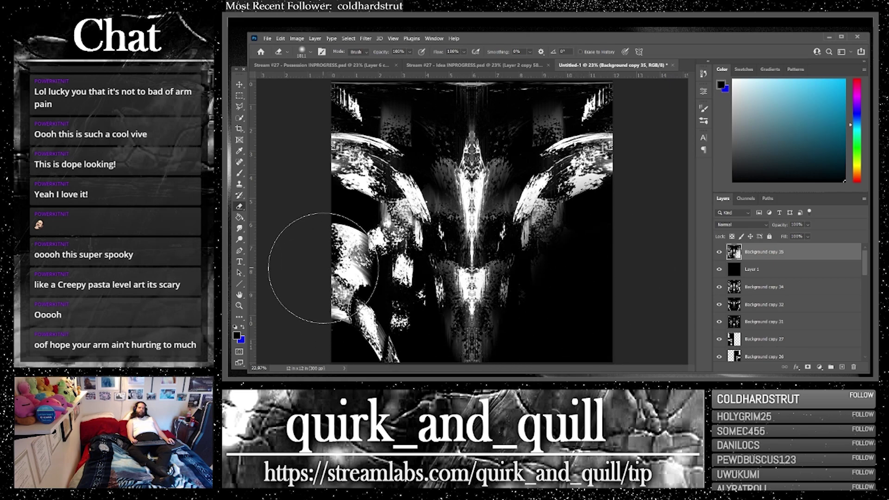
mouse_move(324, 268)
mouse_down()
mouse_move(335, 312)
mouse_move(313, 263)
mouse_move(354, 343)
mouse_move(321, 282)
mouse_up()
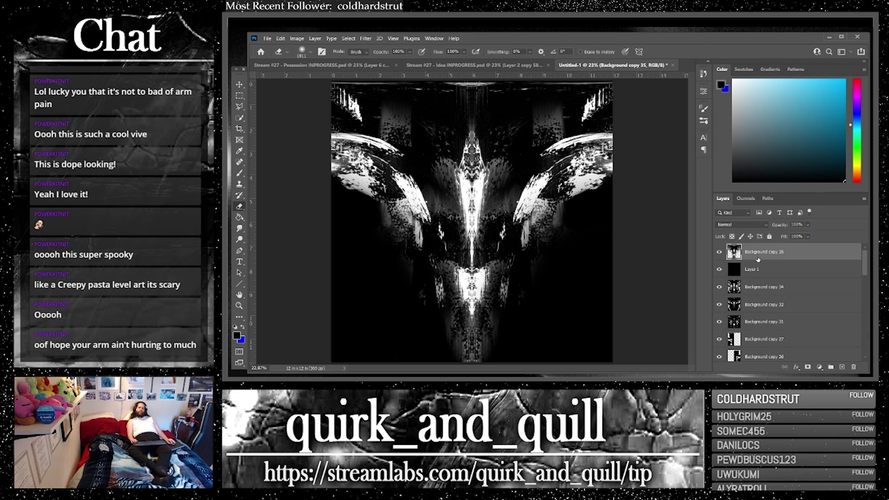
shift+click(808, 274)
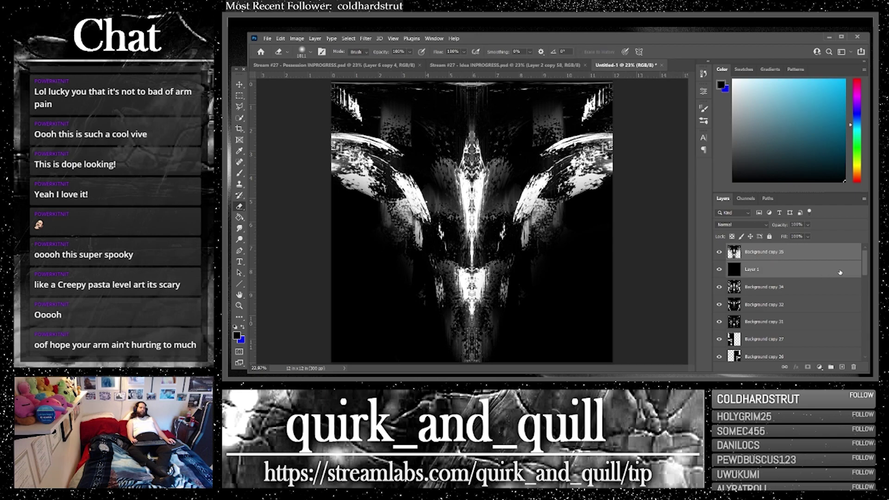
Step: Merge Background copy 35 with the black Layer 1, duplicate it, and cancel the crop
right_click(796, 271)
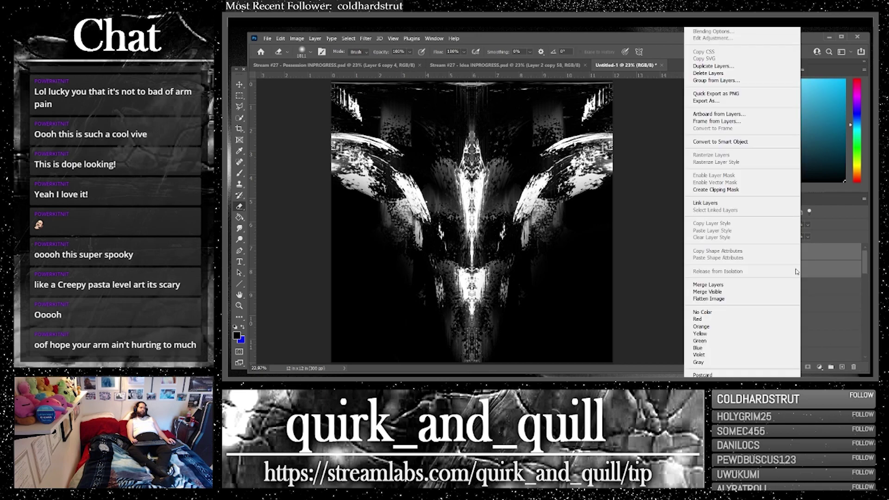
click(708, 285)
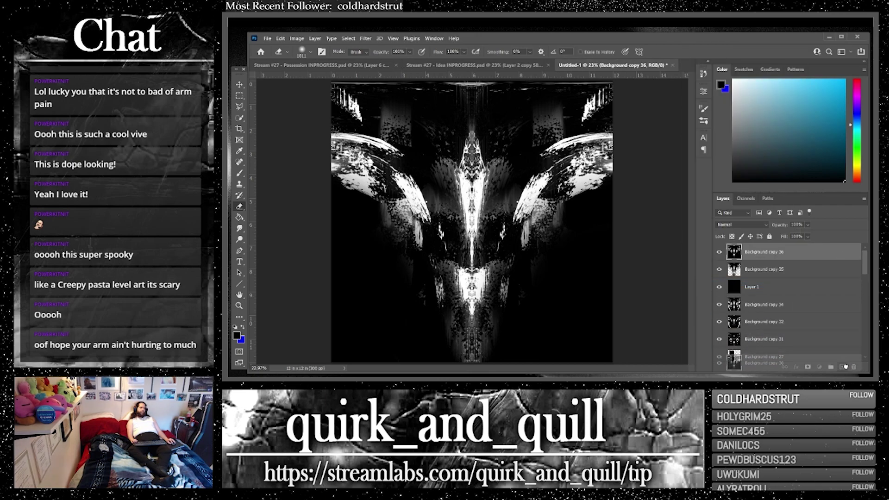
click(239, 129)
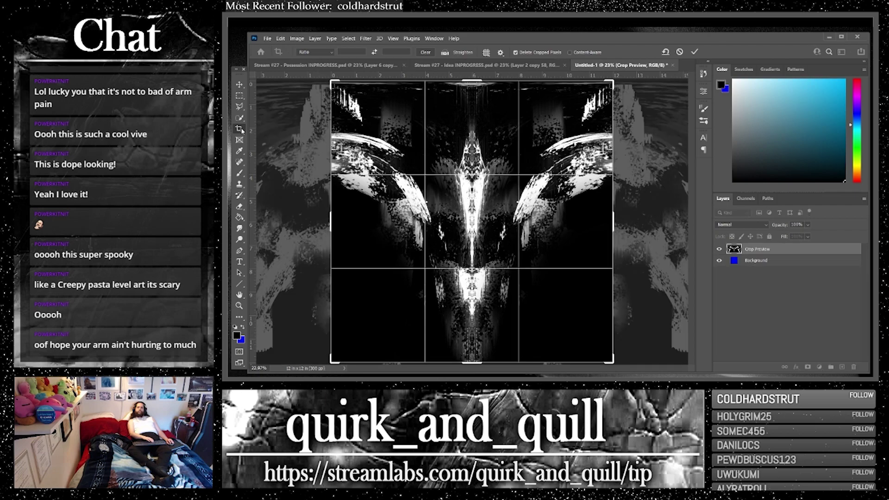
key(Return)
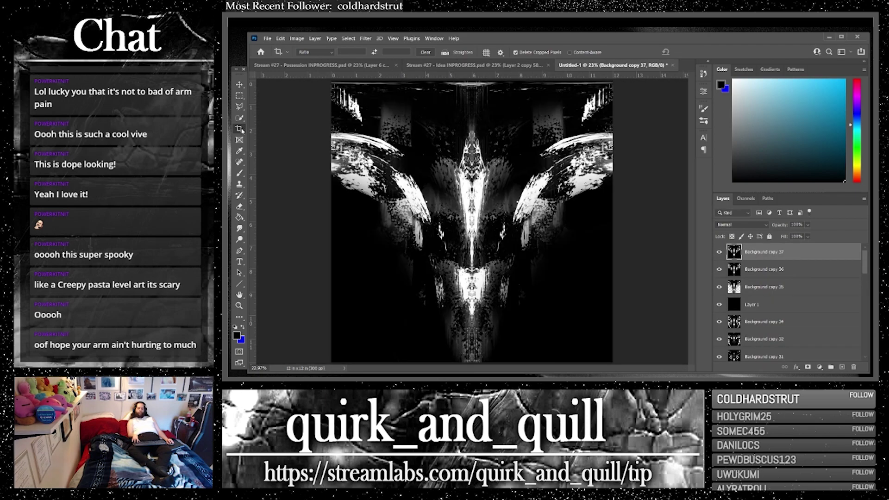
click(242, 131)
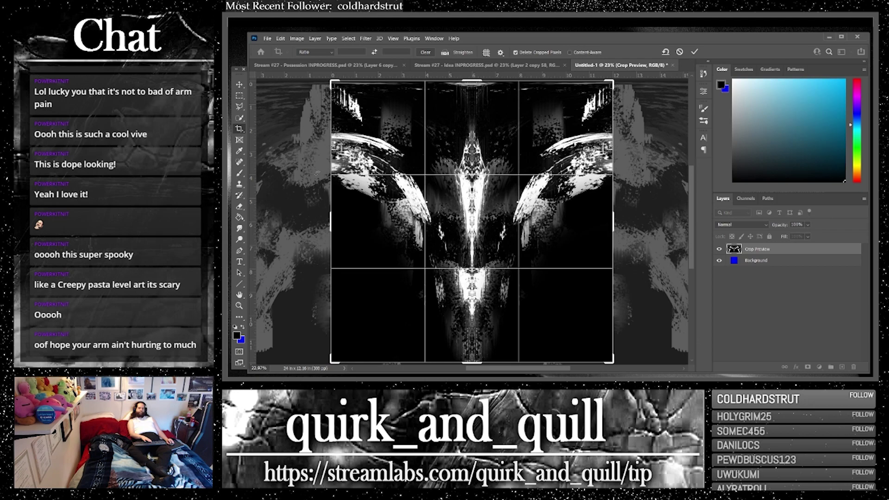
key(Escape)
Step: Shift Background copy 37 left and slide a duplicate across to form a mirrored image
key(v)
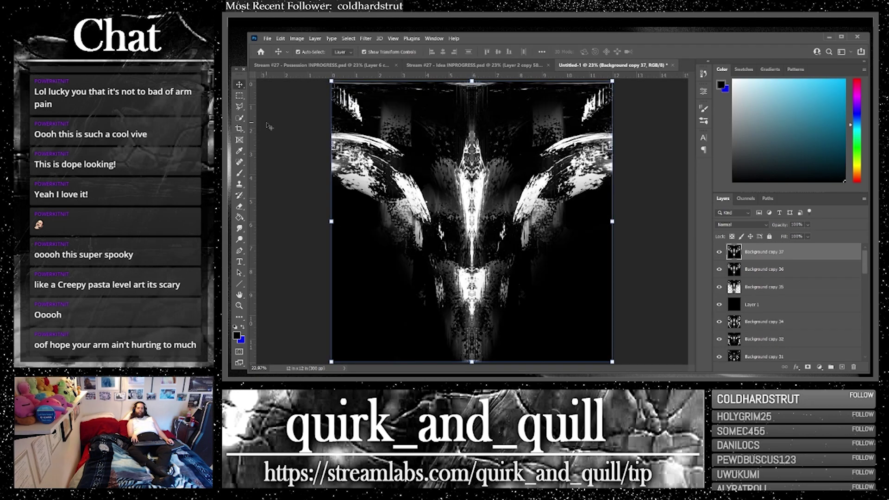
click(776, 270)
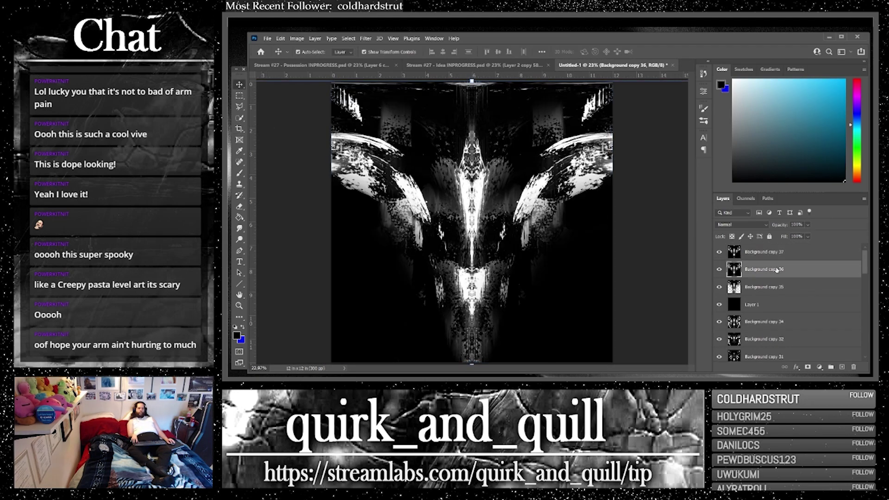
click(777, 253)
drag(533, 241, 500, 238)
drag(392, 265, 410, 262)
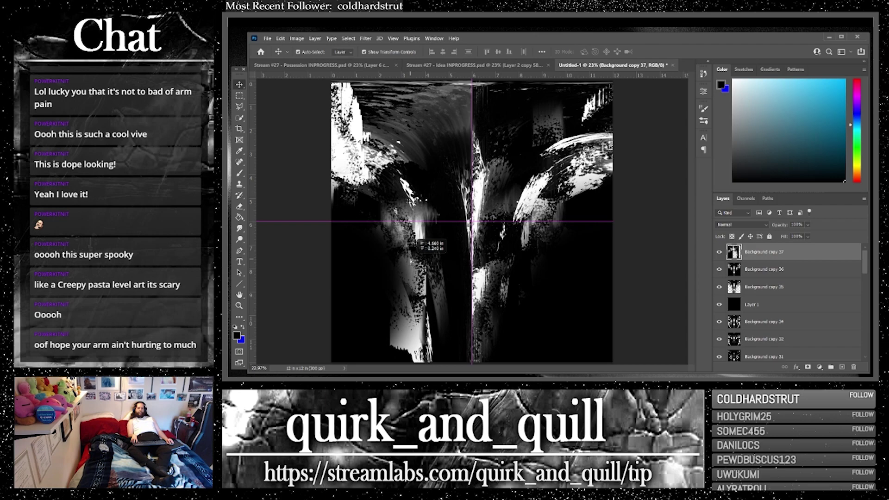
drag(809, 256, 842, 367)
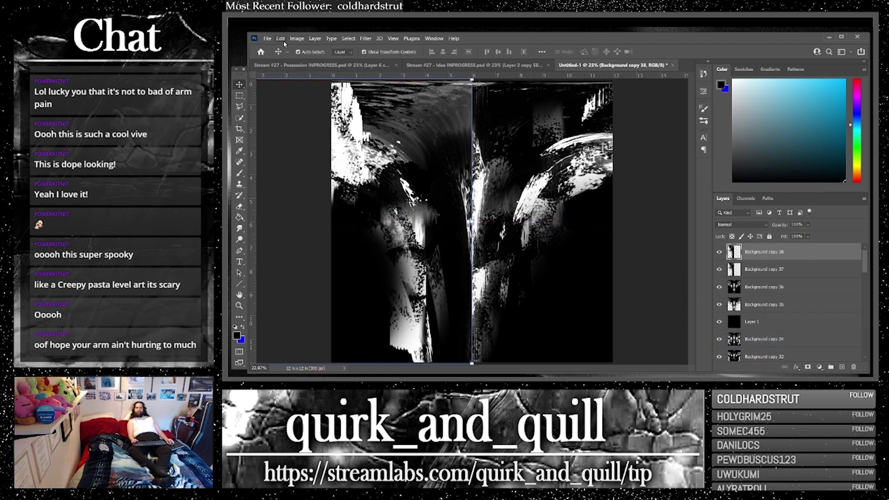
drag(429, 194, 508, 154)
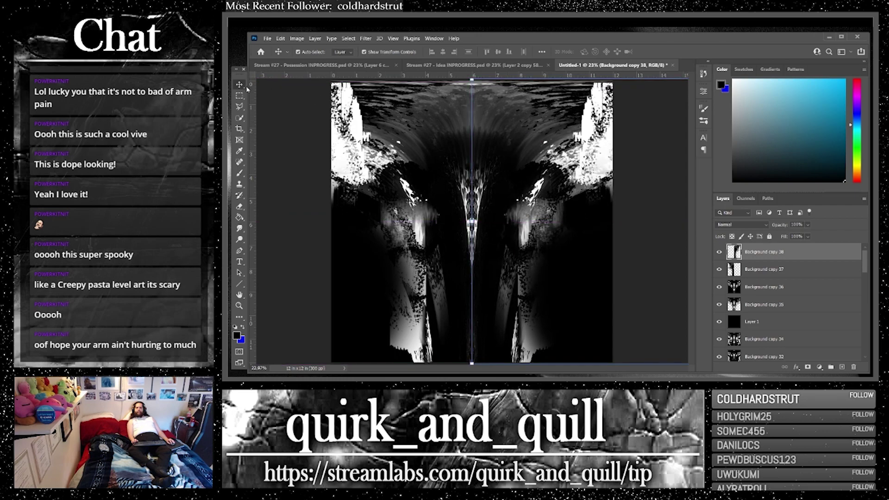
click(293, 119)
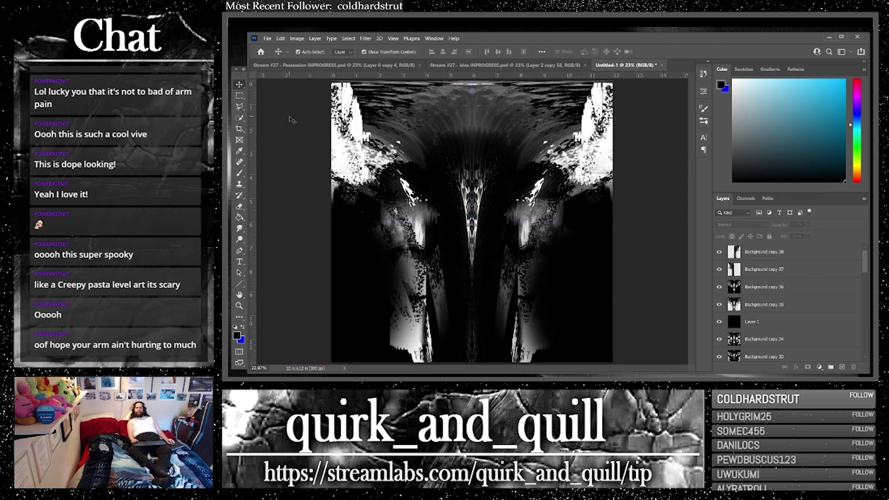
Step: Merge Background copies 38, 37 and 36 into one layer and duplicate it as copy 42
click(777, 252)
shift+click(823, 290)
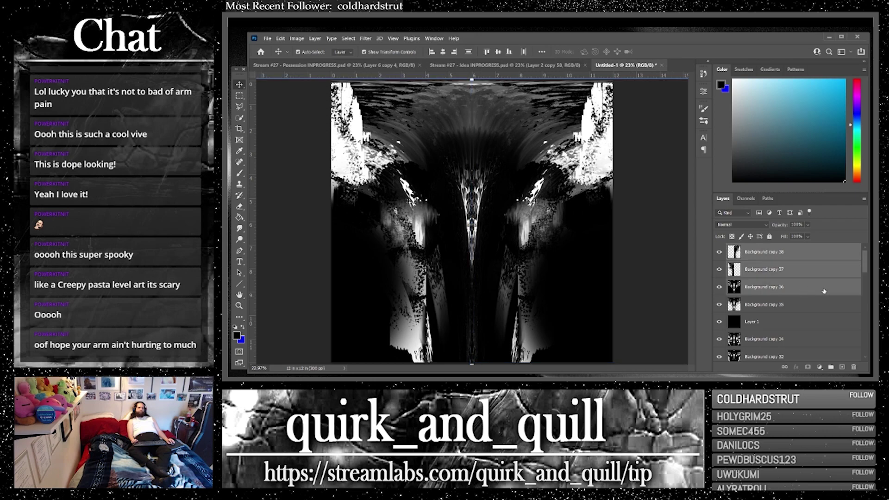
right_click(738, 292)
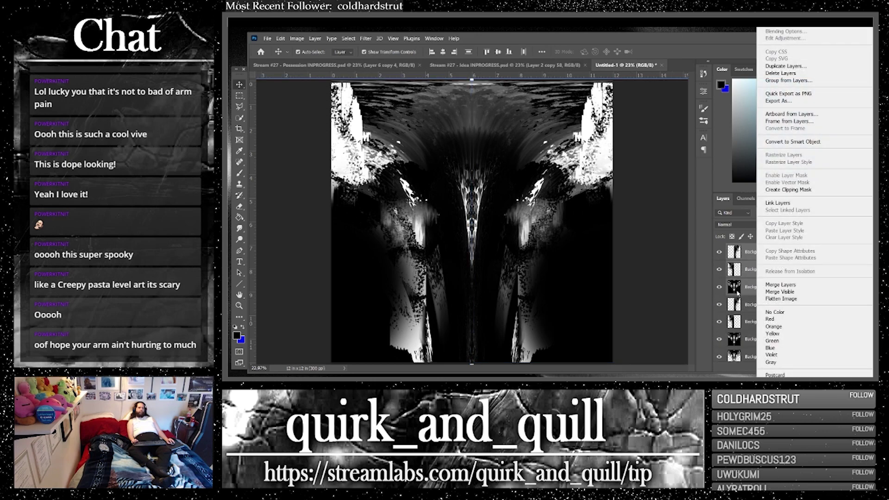
click(782, 285)
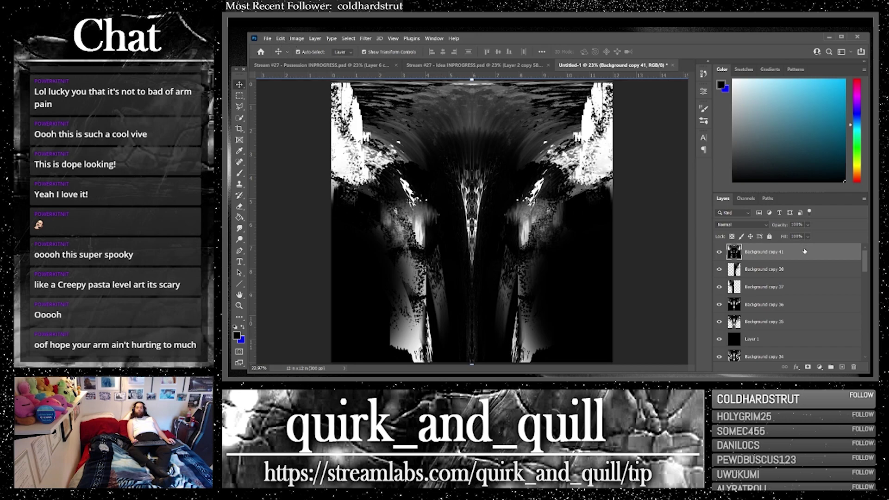
key(ctrl+j)
key(ctrl+j)
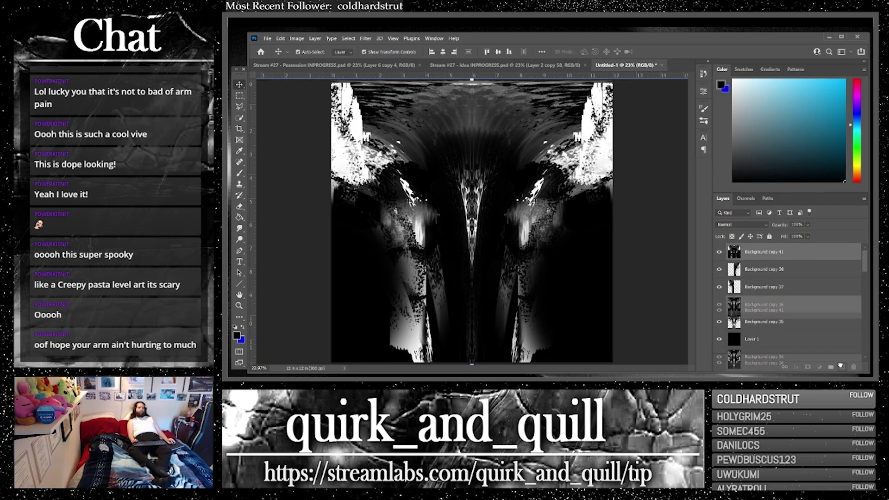
click(780, 254)
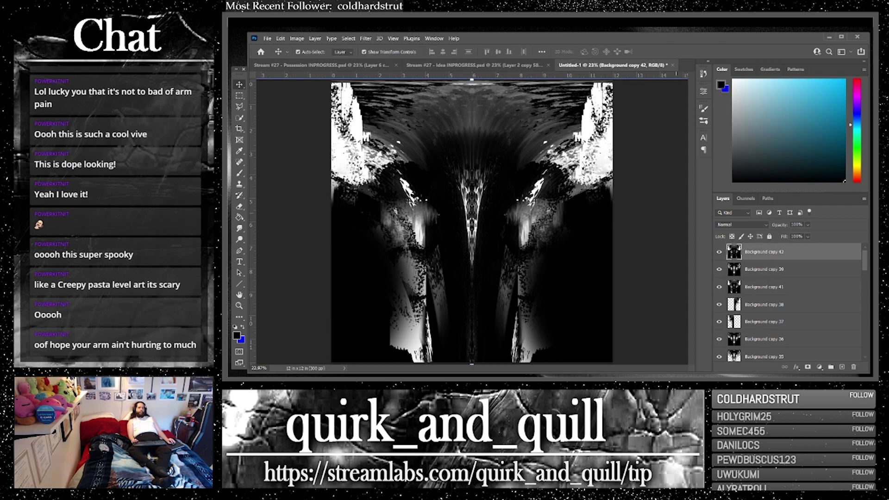
click(280, 38)
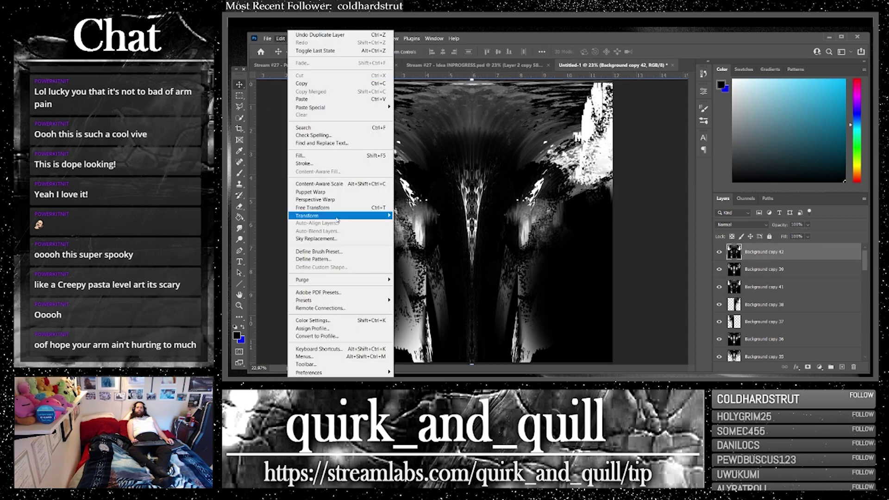
Step: Flip Background copy 42 vertically and set its blend mode to Divide
mouse_move(338, 217)
click(428, 351)
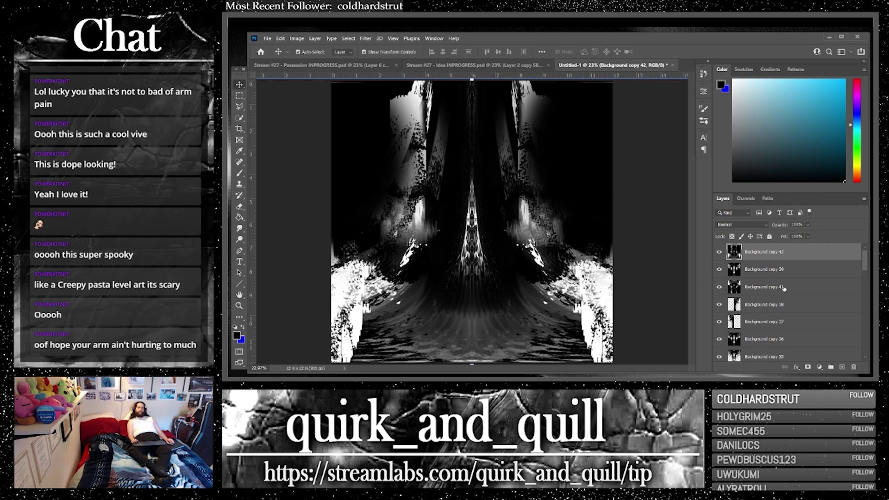
click(768, 269)
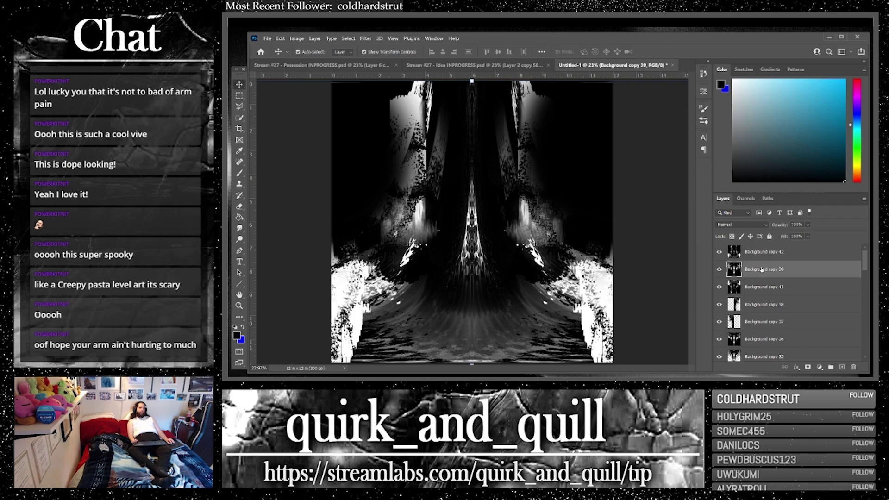
click(759, 253)
click(726, 226)
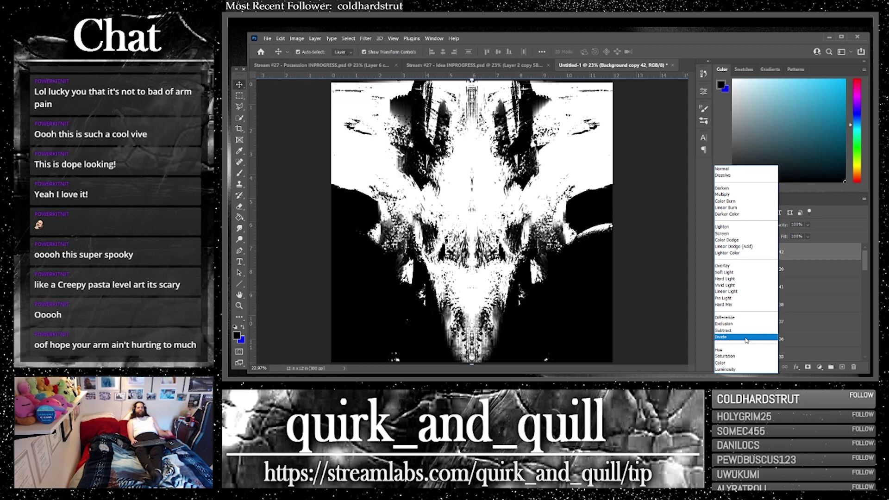
click(745, 340)
Step: Duplicate Background copies 39 and 42 and merge them into Background copy 43
click(794, 273)
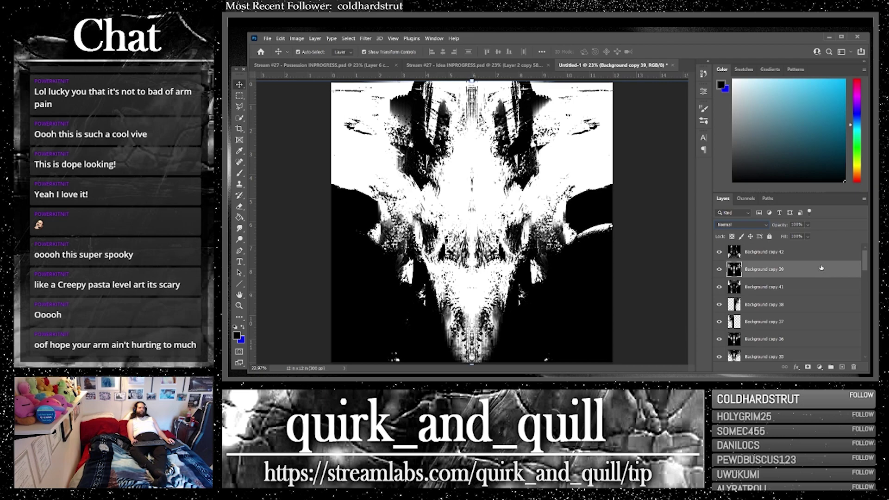
shift+click(824, 257)
drag(825, 260, 840, 366)
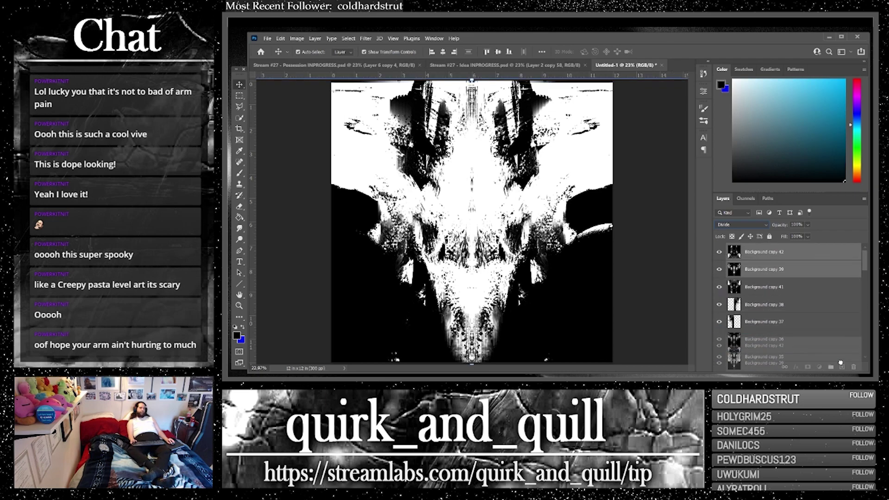
right_click(778, 283)
click(731, 285)
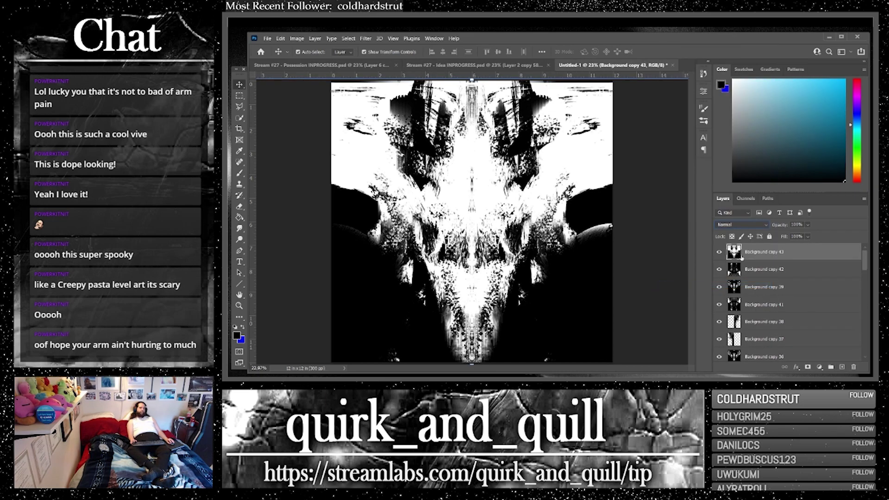
Step: Set copy 42 to Hard Mix, move copies 42 and 39 lower, and stamp visible into a new layer
click(764, 269)
click(741, 225)
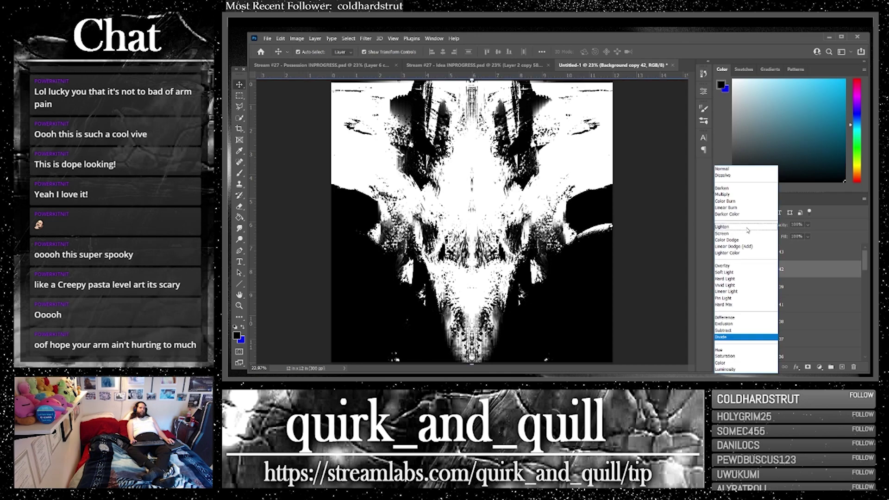
click(725, 304)
shift+click(817, 288)
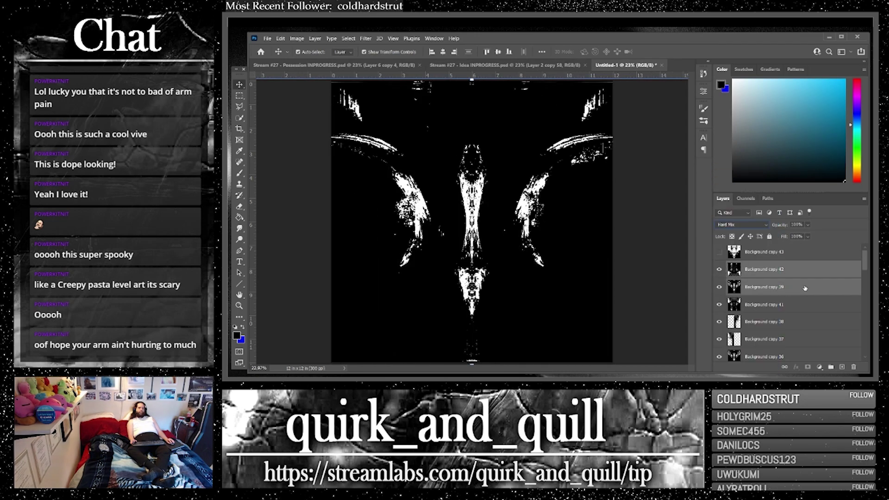
drag(817, 288, 828, 324)
right_click(760, 288)
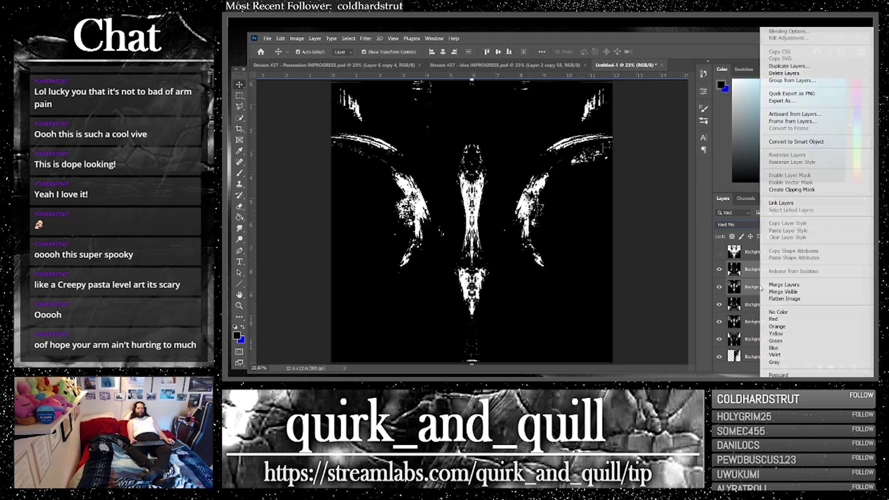
alt+click(780, 292)
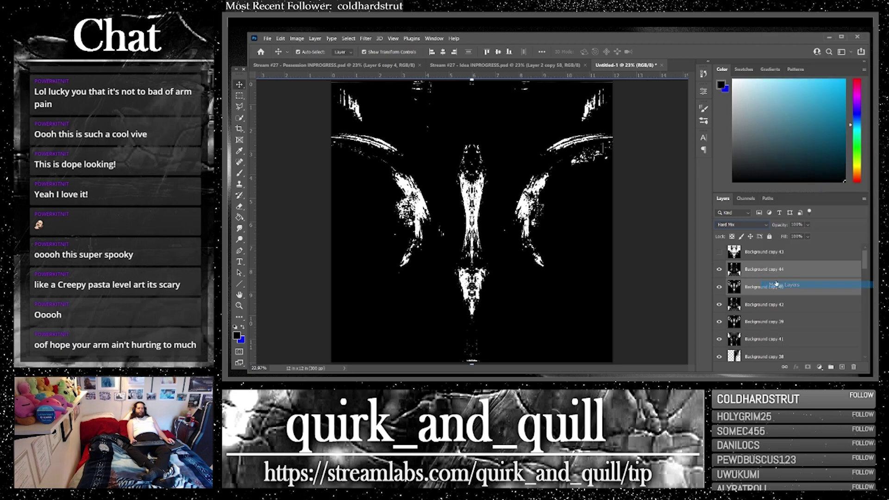
Step: Hide Background copy 44 and set Background copy 42 to Lighten
click(719, 270)
click(766, 287)
click(743, 225)
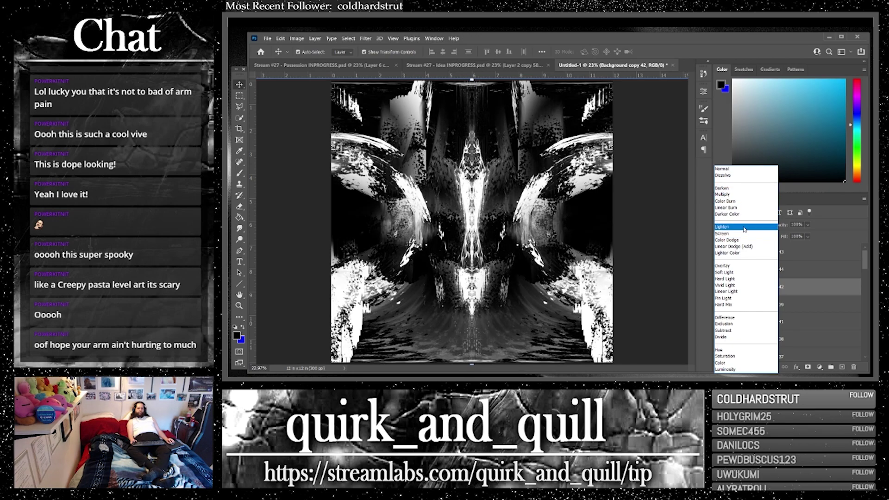
click(744, 228)
Step: Duplicate Background copies 42 and 39 and merge them into Background copy 45
shift+click(780, 306)
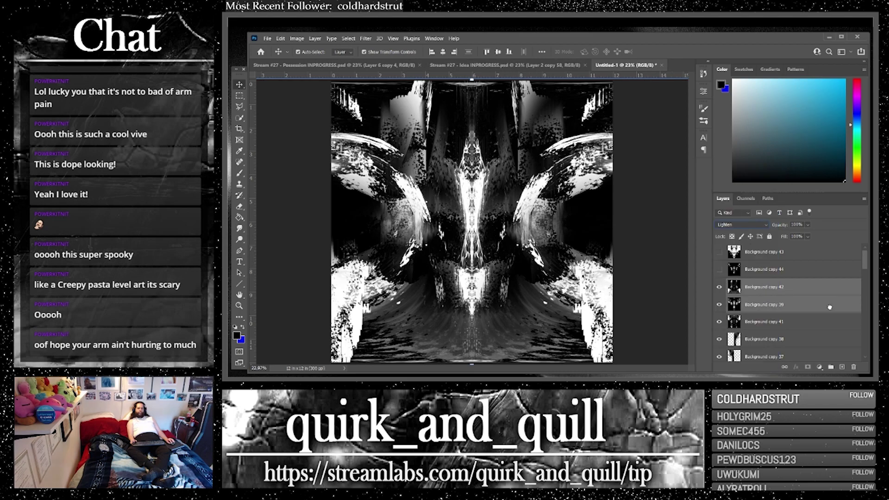
key(ctrl+j)
right_click(768, 305)
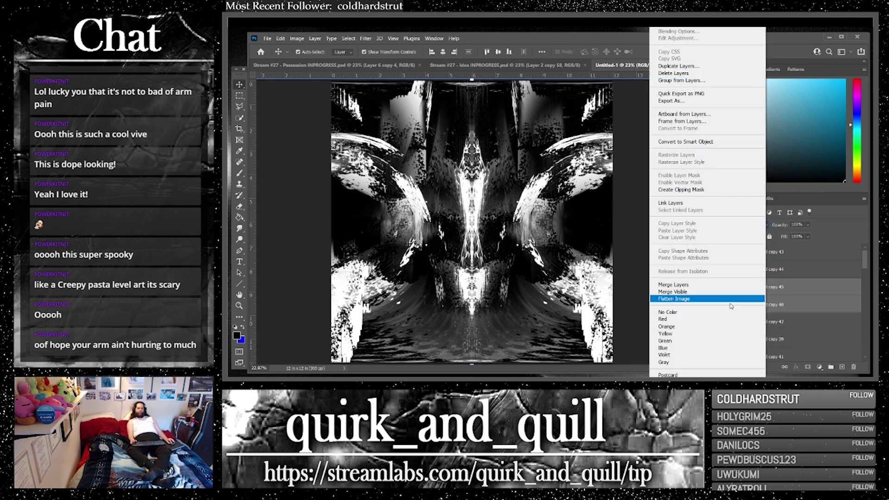
click(693, 286)
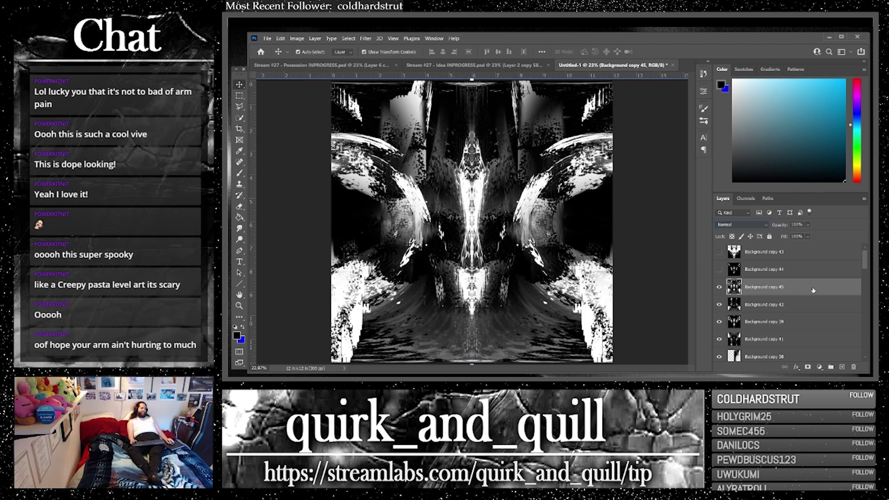
Step: Duplicate Background copy 45, re-show copies 44 and 43, and duplicate copy 44 twice
drag(813, 290, 842, 366)
click(719, 269)
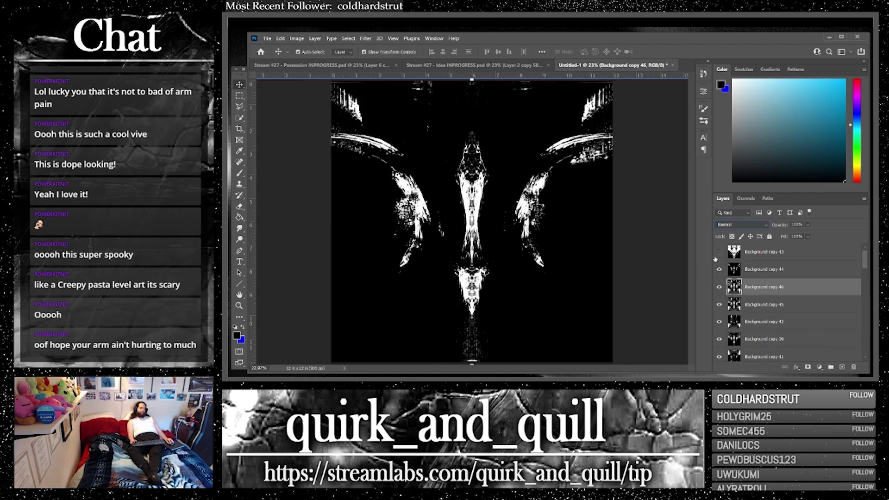
click(719, 252)
click(750, 251)
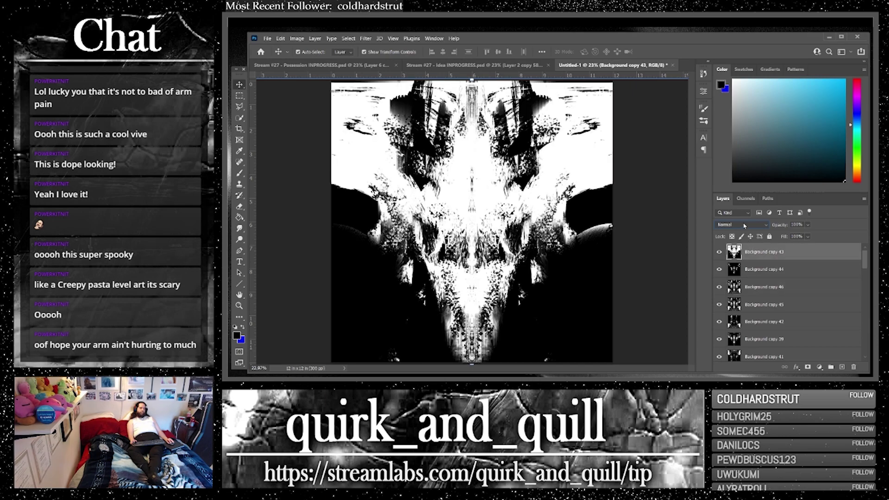
key(c)
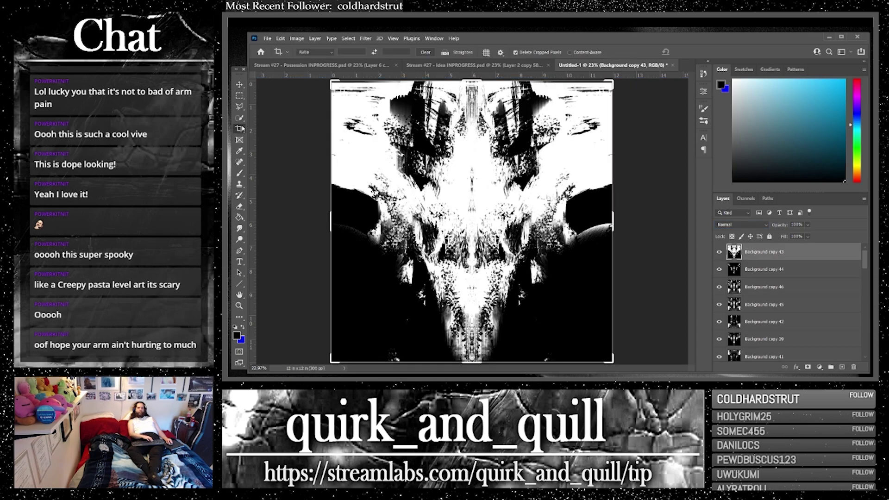
key(Escape)
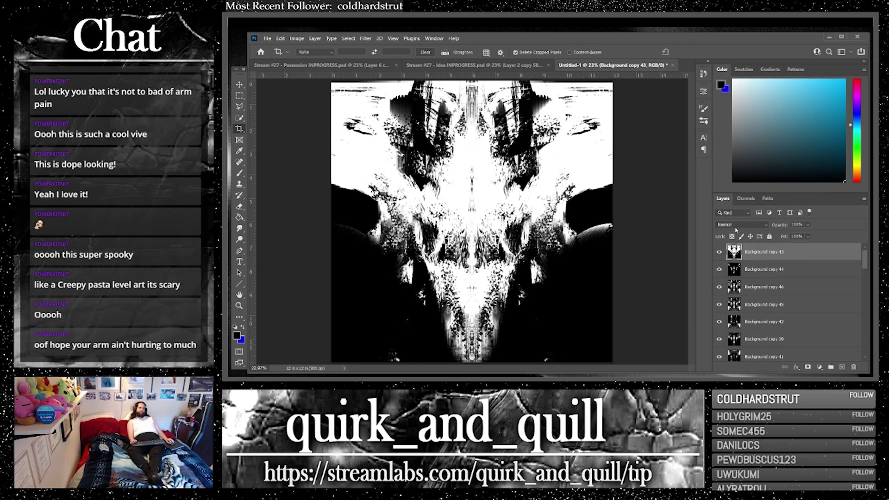
drag(770, 271, 749, 248)
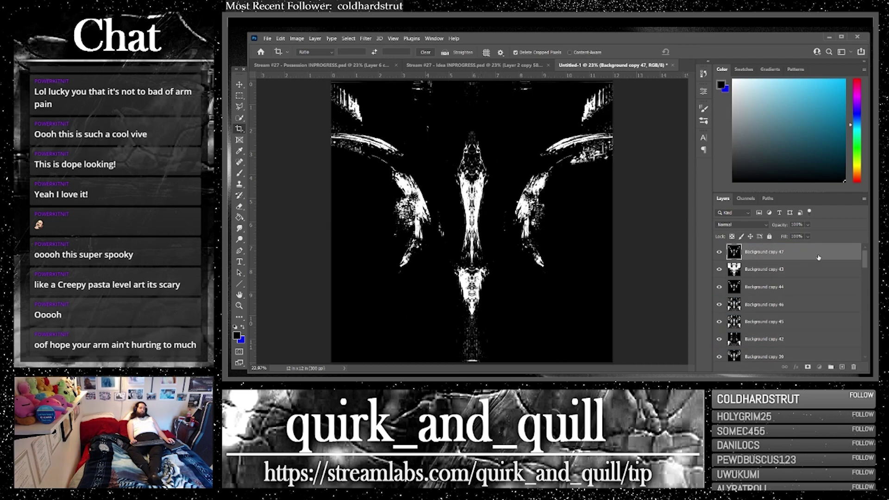
drag(818, 257, 842, 367)
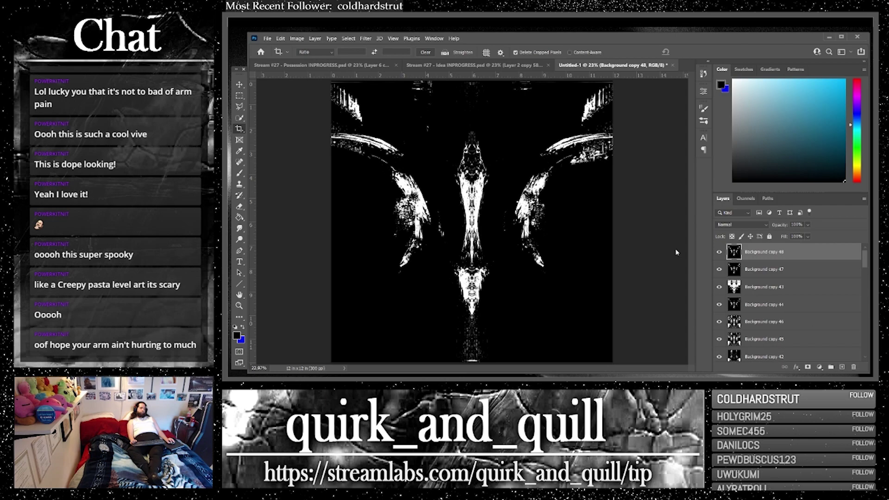
Step: Flip the newest duplicate horizontally, blend it as Lighten, and merge it with copy 47
click(280, 39)
mouse_move(343, 216)
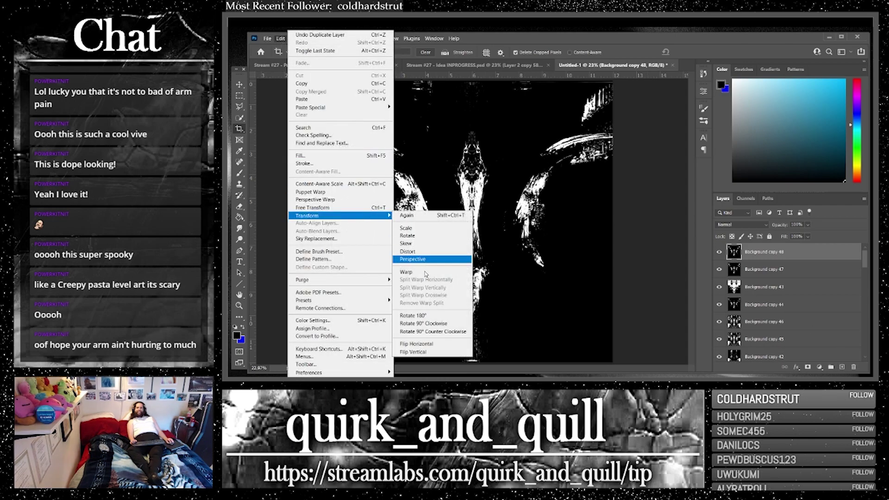
click(419, 343)
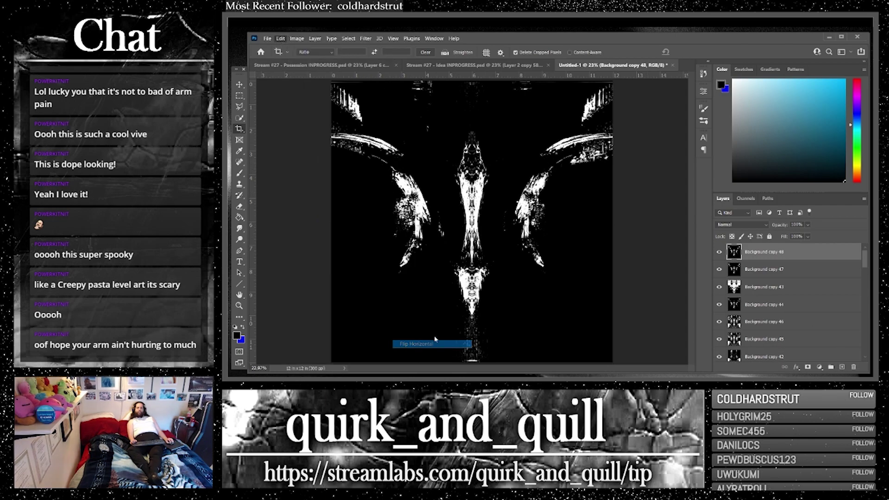
click(743, 225)
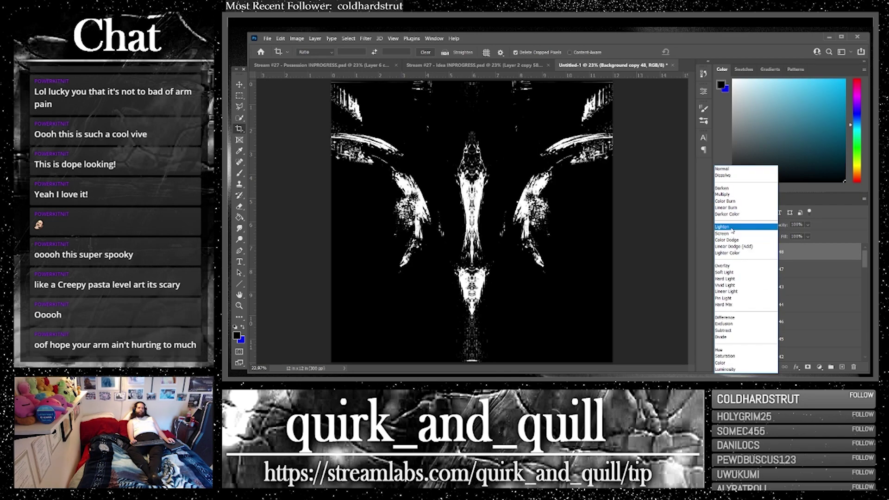
click(732, 228)
shift+click(769, 269)
right_click(767, 269)
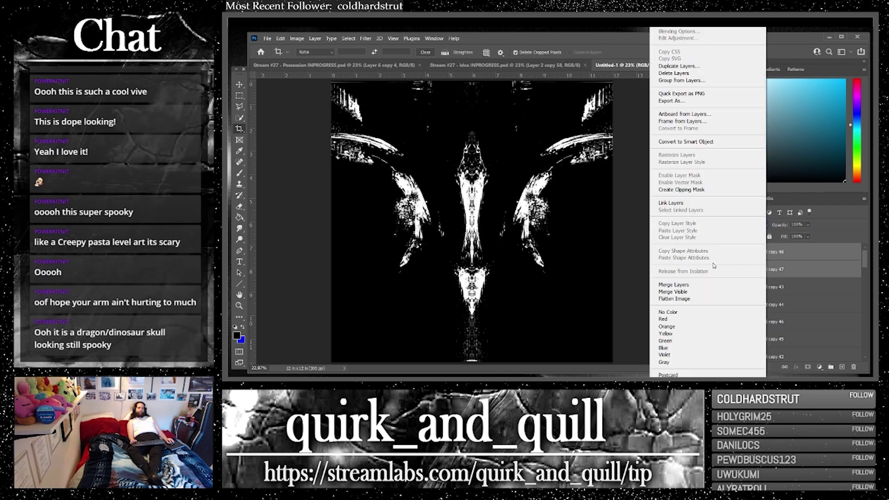
click(695, 284)
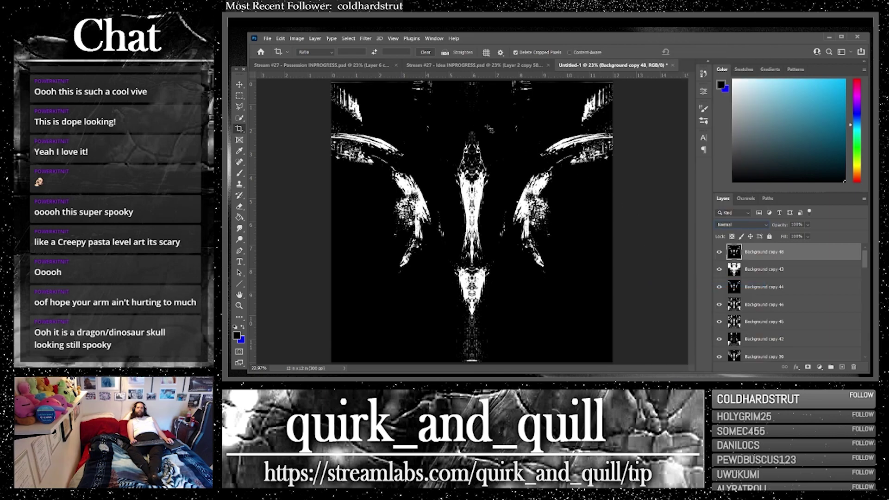
Step: Flip the merged layer vertically and shrink it into the canvas's lower-left corner
click(239, 84)
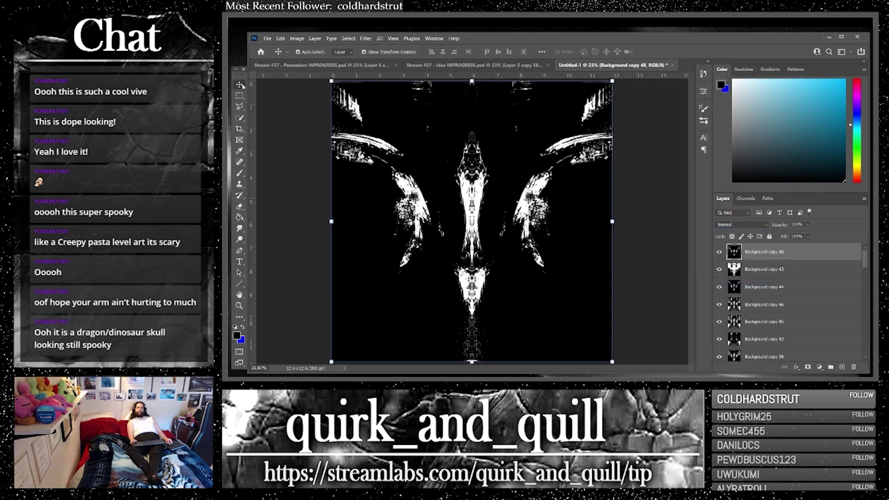
click(280, 39)
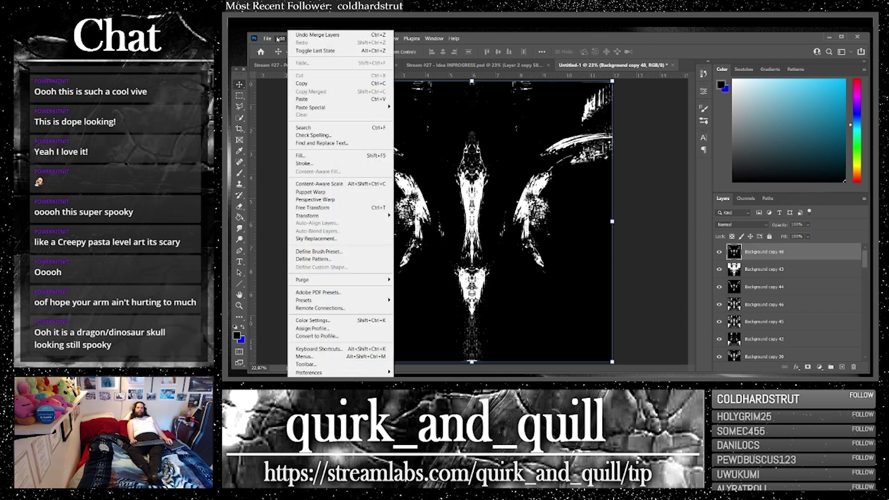
mouse_move(324, 216)
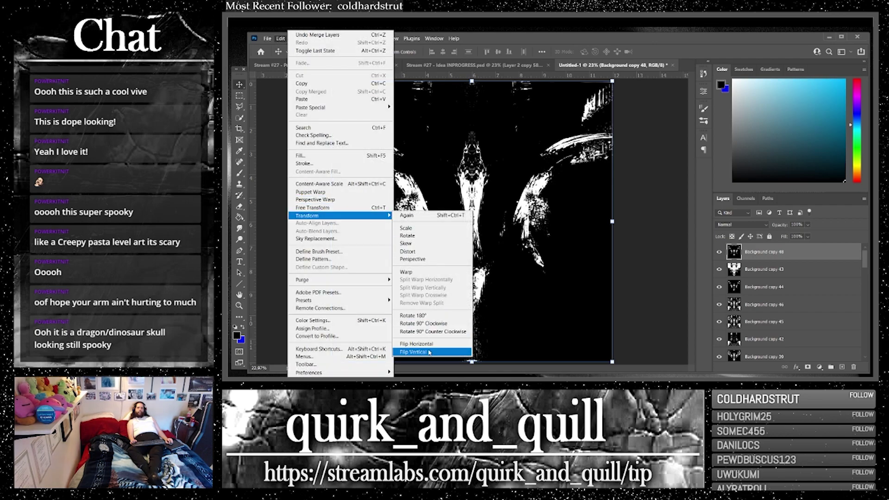
click(413, 352)
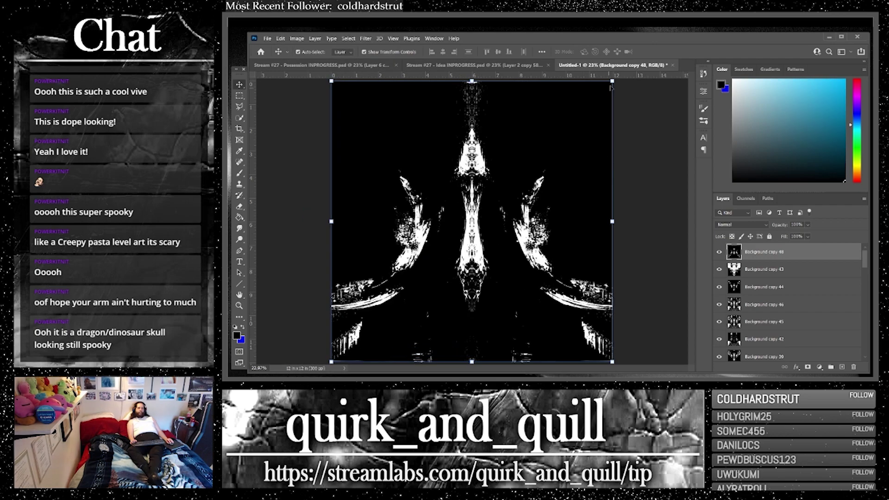
drag(611, 88, 364, 225)
key(Return)
Step: Blend the small layer as Lighten and scale it to about 65%, widened to 92.5%
click(742, 226)
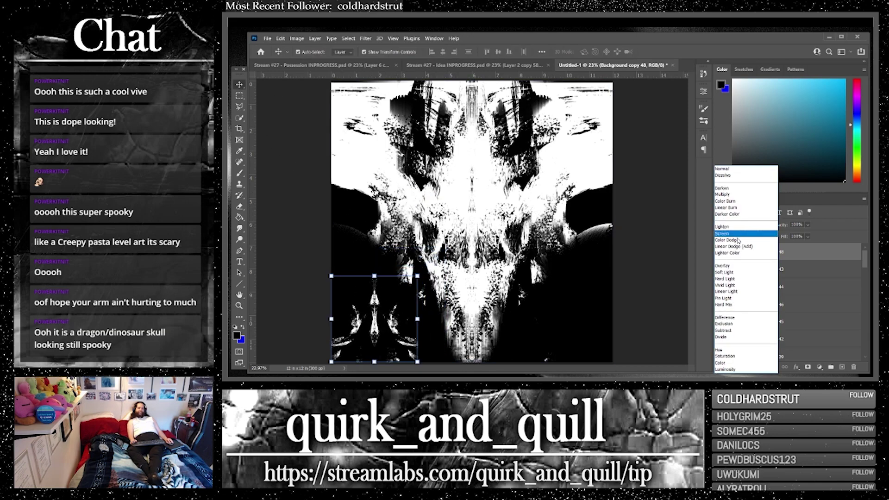
click(737, 240)
click(648, 302)
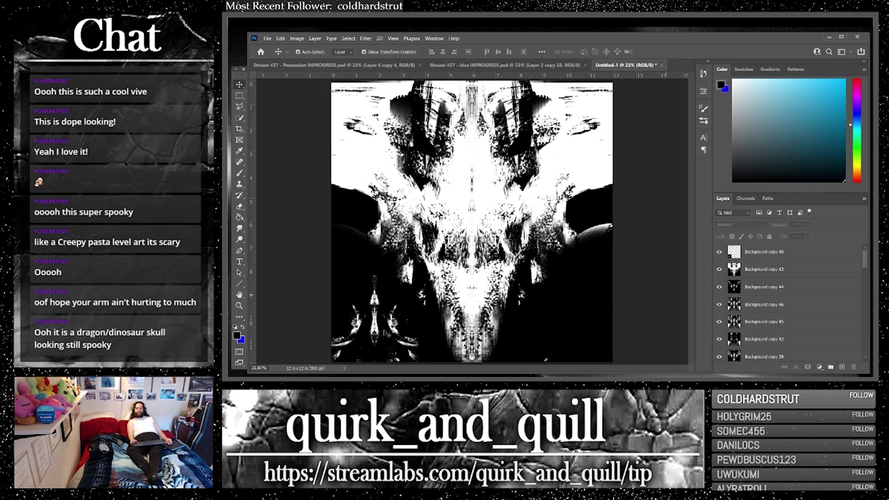
click(384, 332)
drag(418, 276, 376, 229)
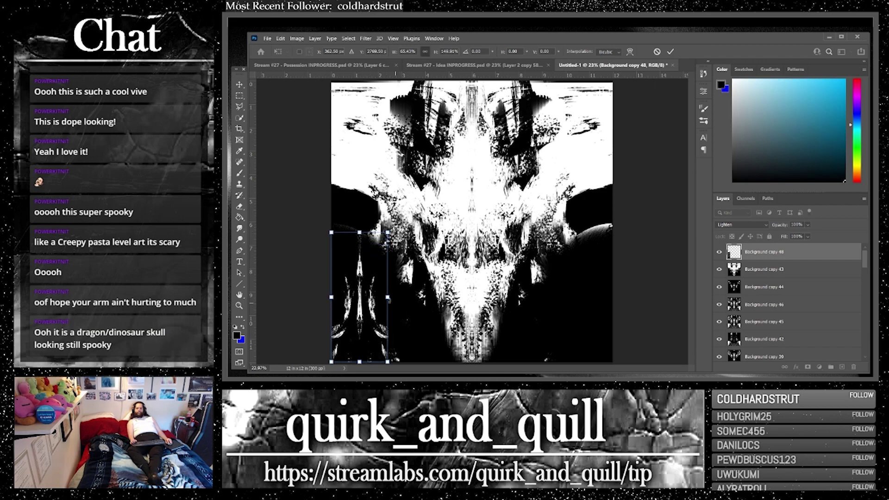
drag(388, 298, 409, 299)
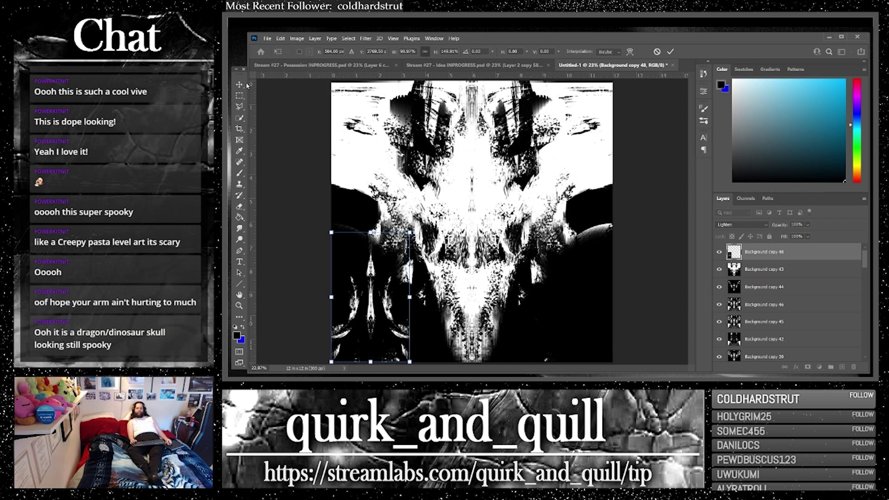
key(Return)
click(277, 244)
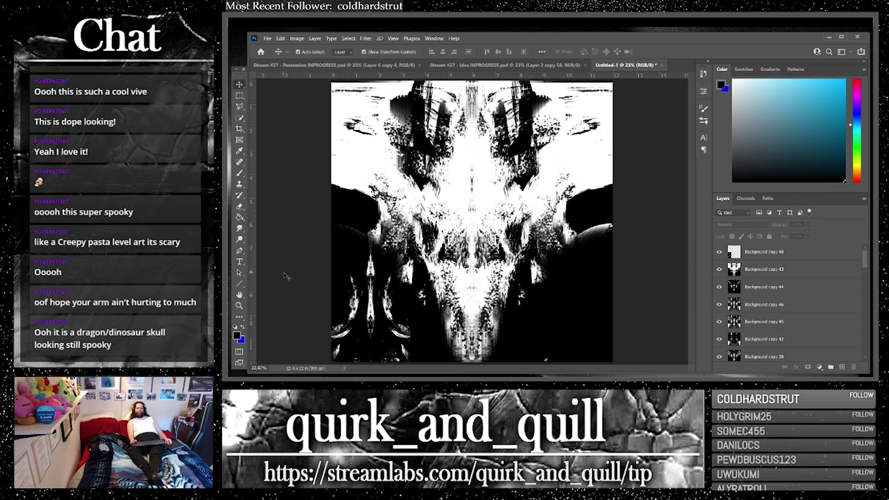
Step: Flip the lower-left piece again and move it up about 138 px
click(371, 311)
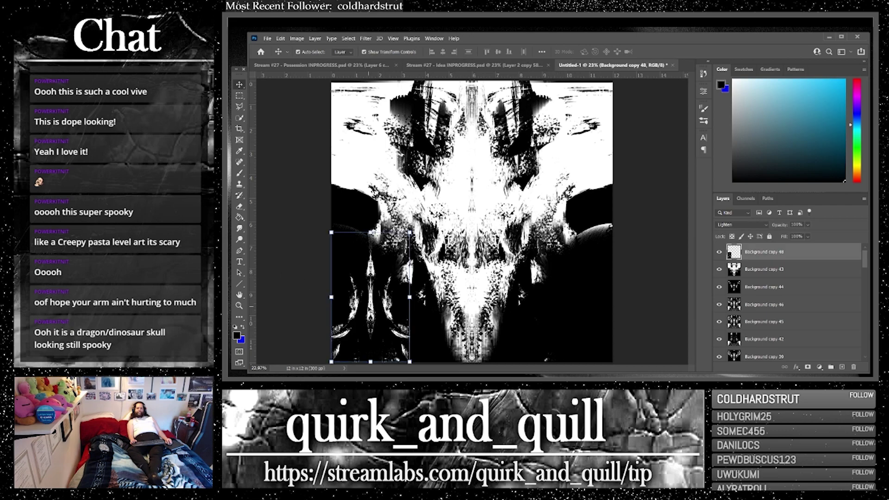
click(269, 35)
mouse_move(281, 38)
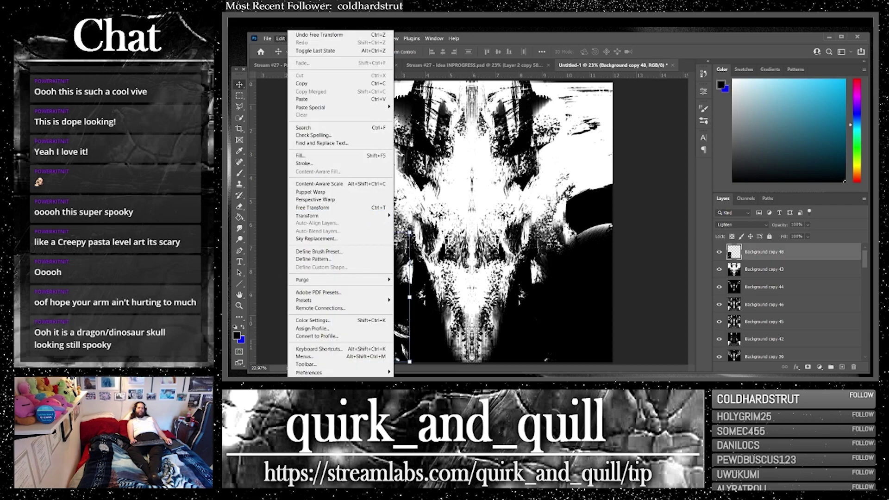
mouse_move(324, 215)
click(412, 350)
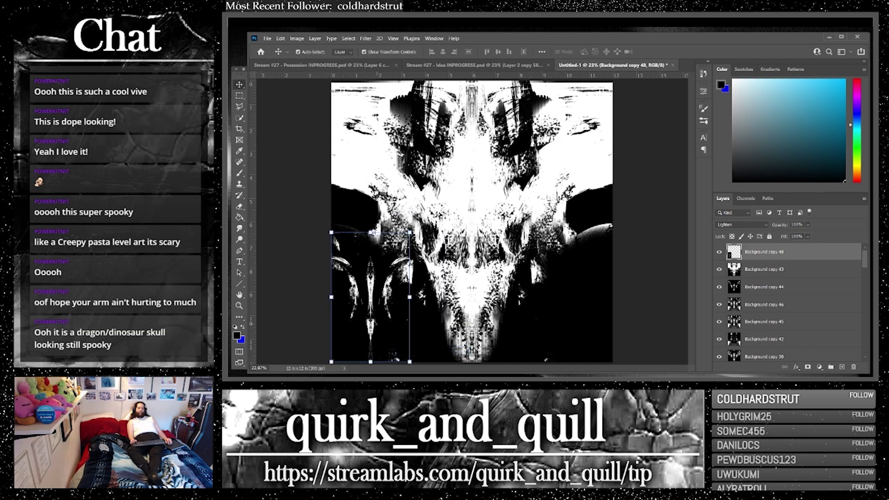
drag(373, 297, 372, 234)
click(649, 275)
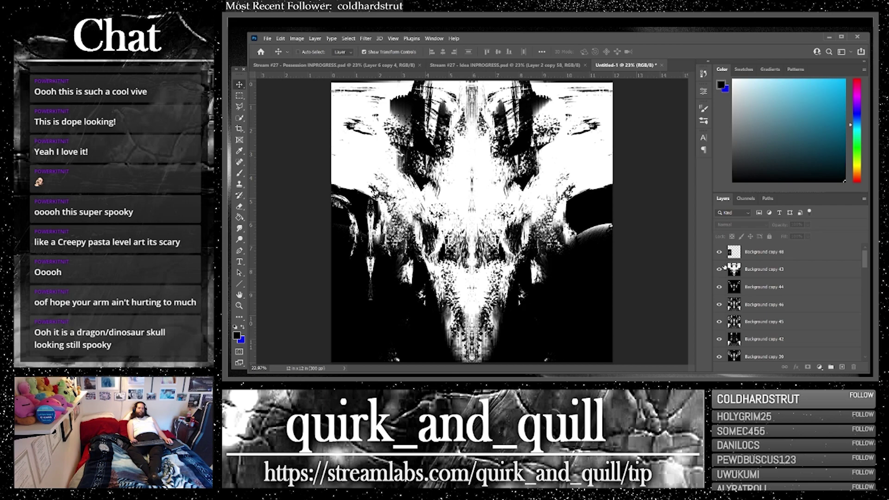
Step: Hide copy 48, then duplicate copy 43, flip the duplicate horizontally, and blend it as Lighten
click(718, 251)
click(754, 270)
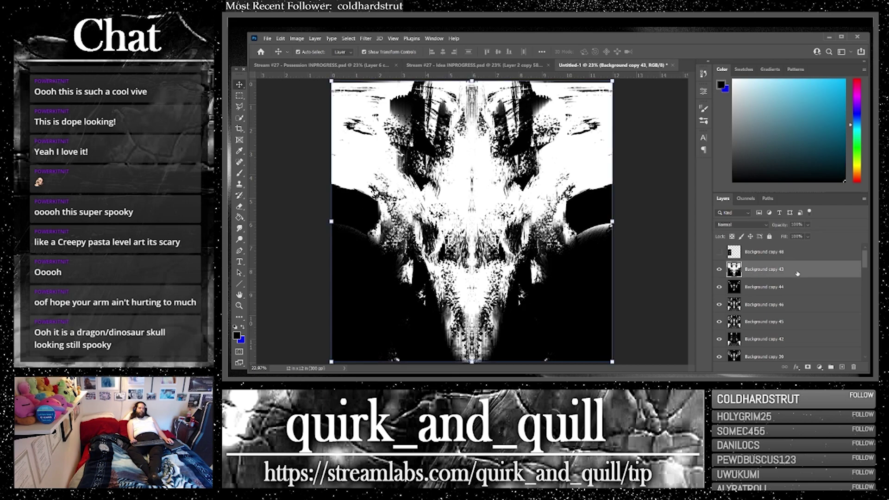
drag(841, 362, 842, 366)
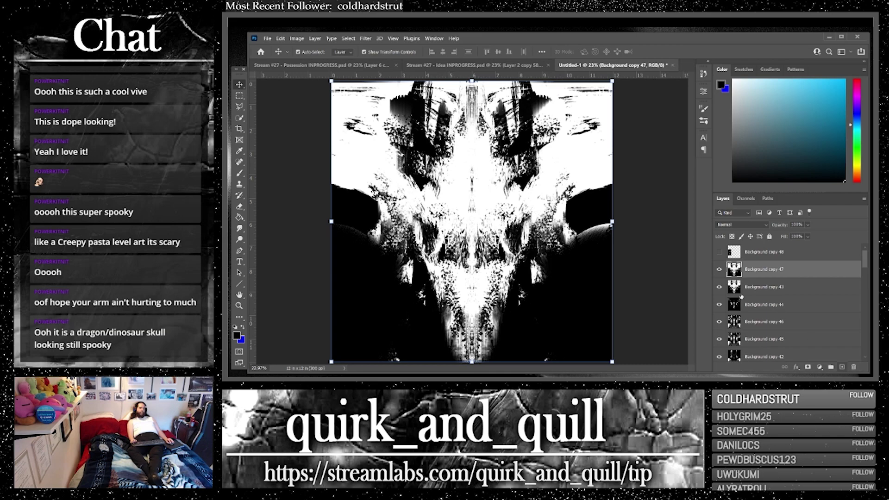
click(281, 38)
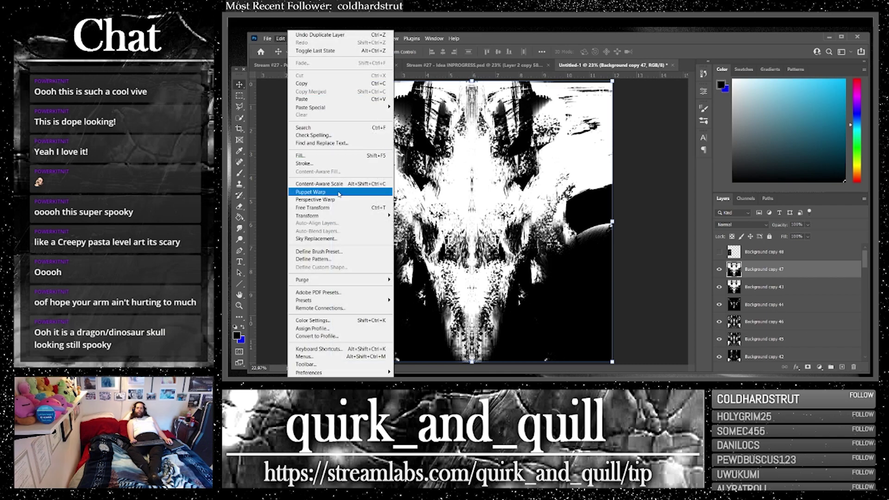
mouse_move(345, 216)
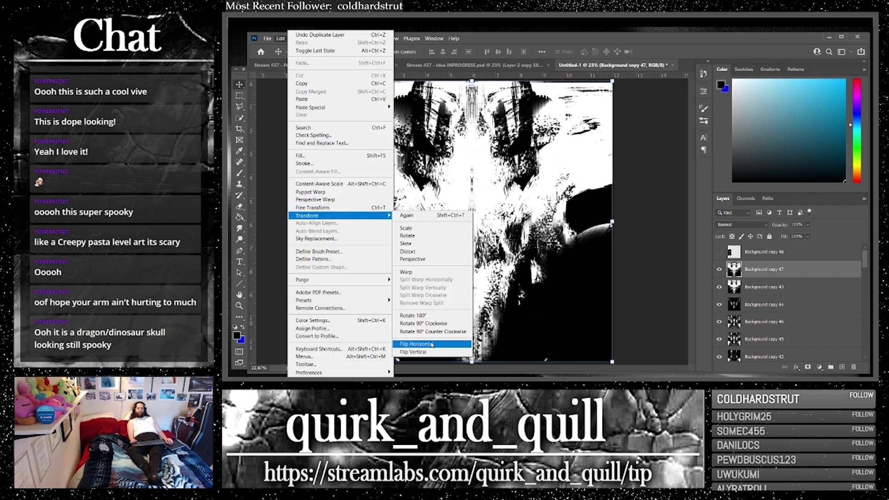
click(416, 344)
click(731, 225)
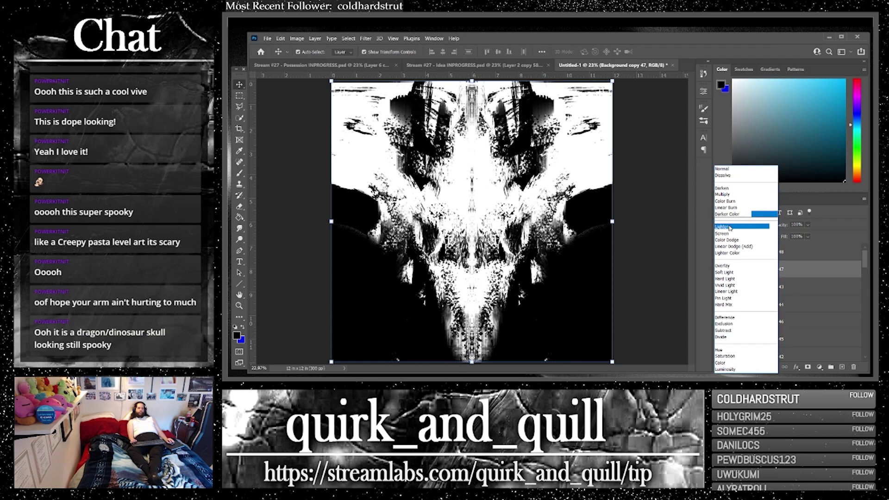
click(730, 227)
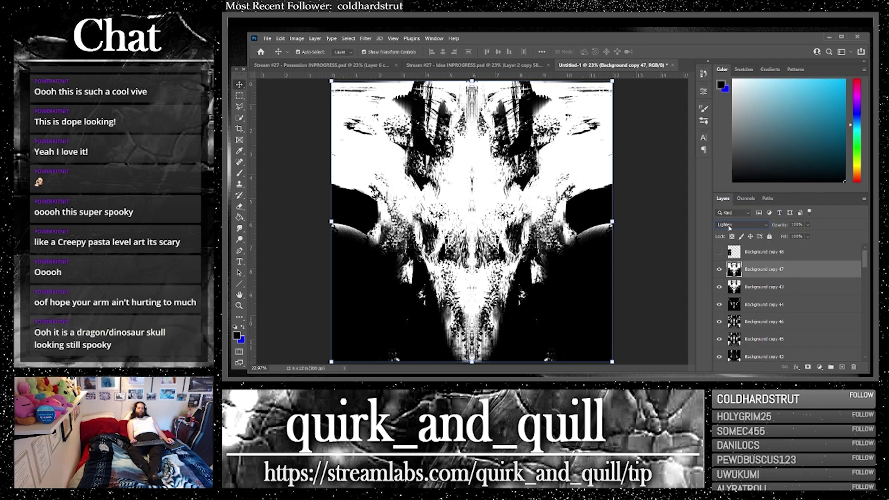
Step: Merge the Lighten copy with copy 43, duplicate the merged layer, and show copy 48 again
shift+click(790, 290)
right_click(771, 292)
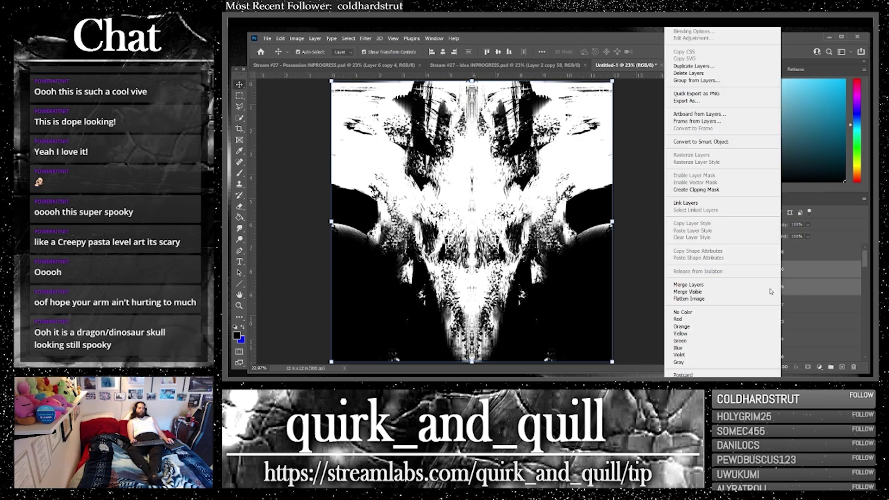
click(769, 284)
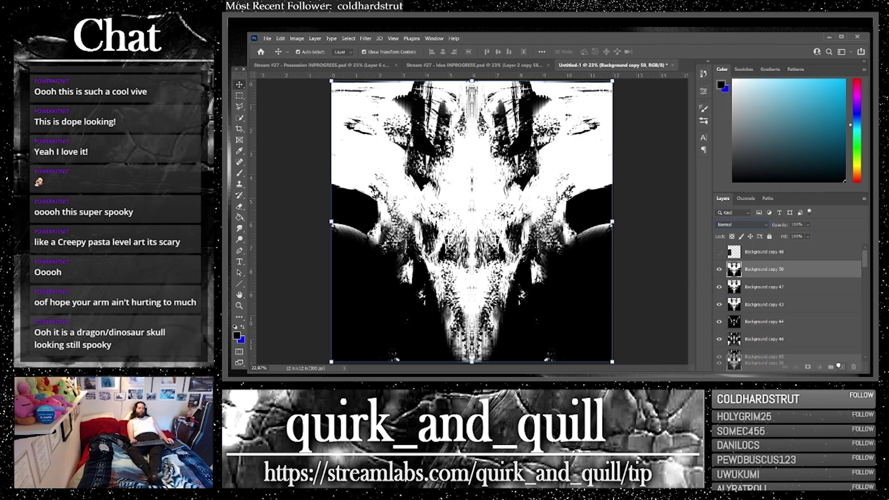
drag(838, 365, 839, 366)
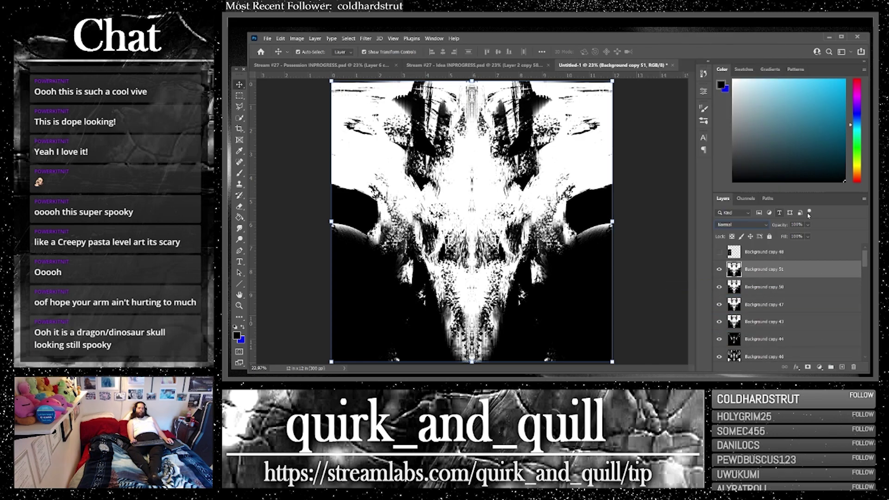
click(718, 253)
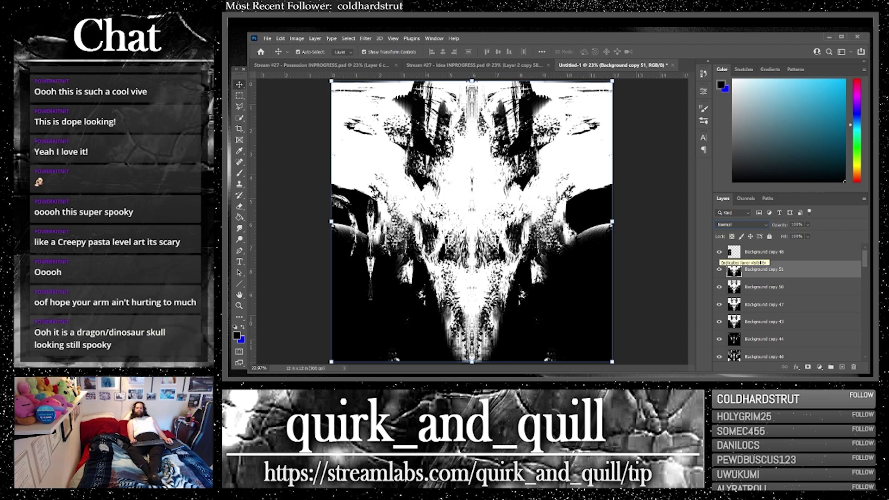
Step: Move the spike layer down the canvas and pick a Hard Round eraser
drag(373, 198, 370, 277)
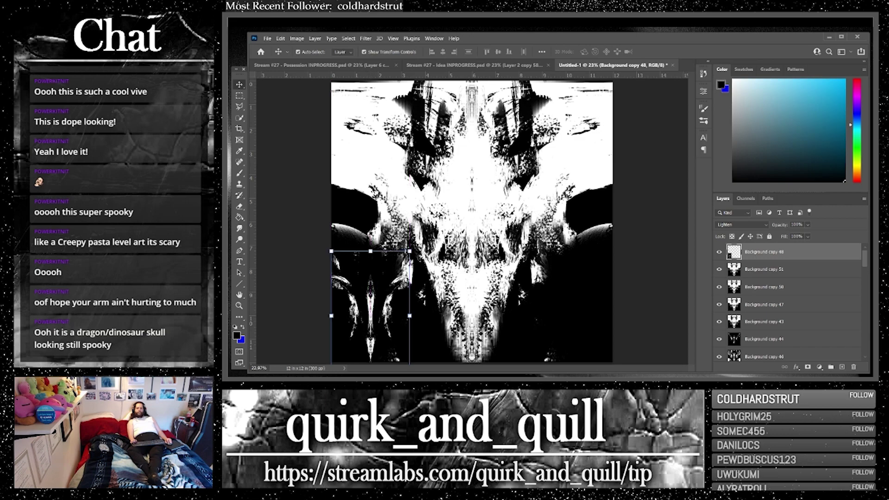
click(240, 206)
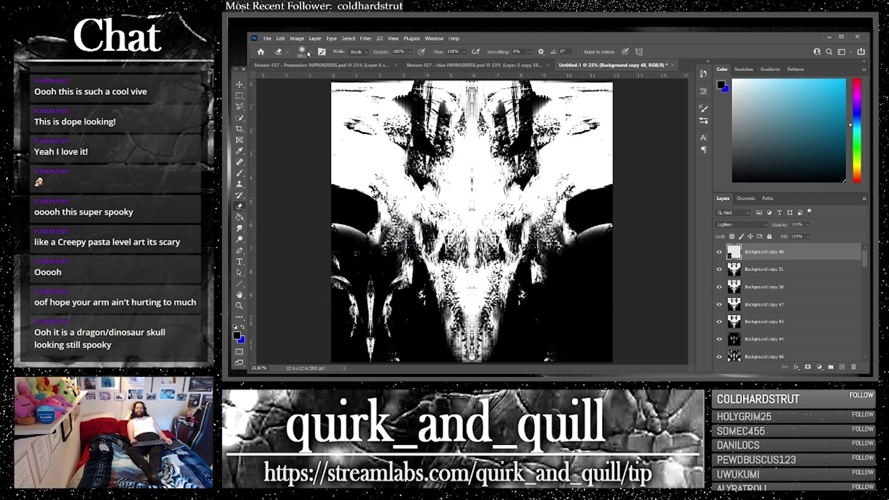
click(308, 53)
click(316, 187)
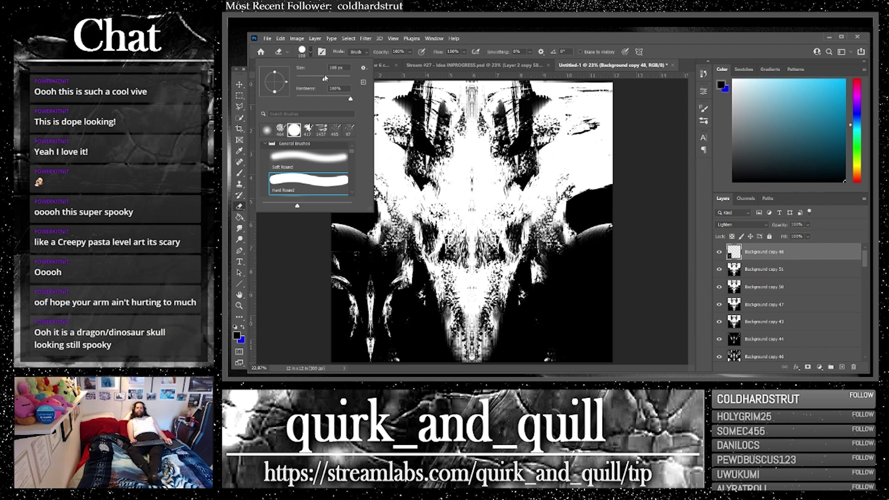
key(Return)
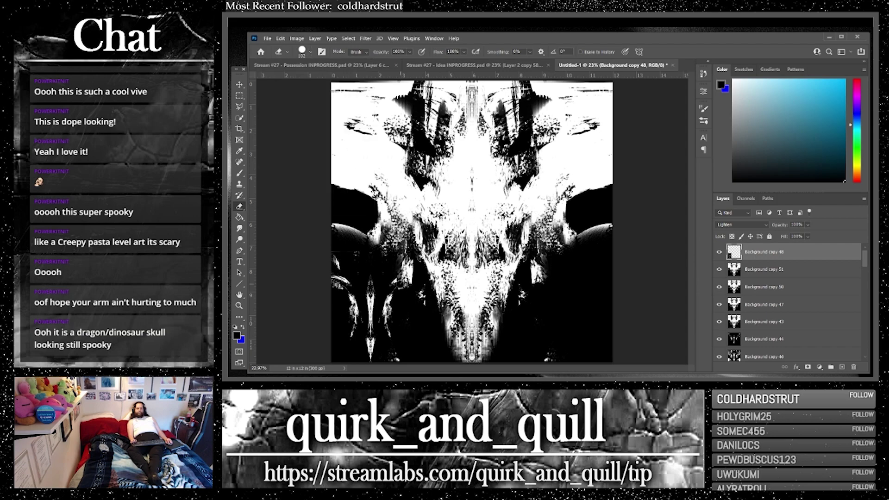
Step: Erase the white specks and bright horn, then shift the spike slightly left
drag(393, 274, 389, 319)
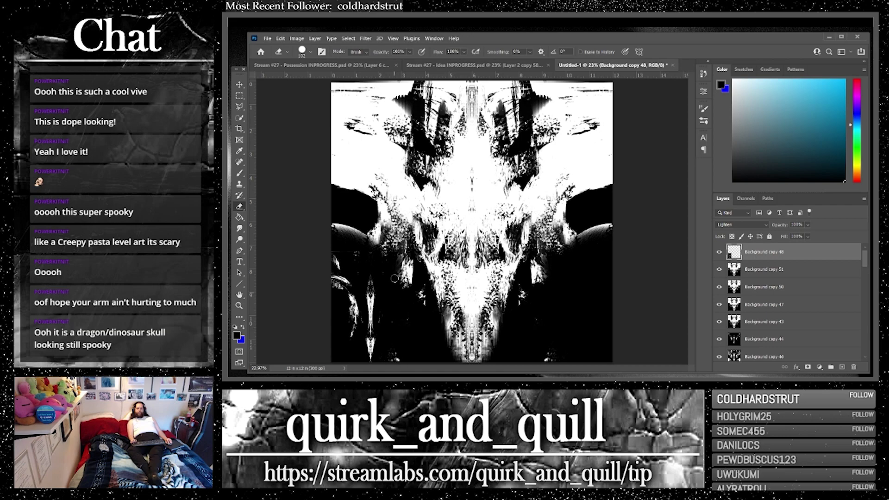
mouse_move(326, 254)
mouse_down()
mouse_move(337, 292)
mouse_move(350, 297)
mouse_move(351, 284)
mouse_up()
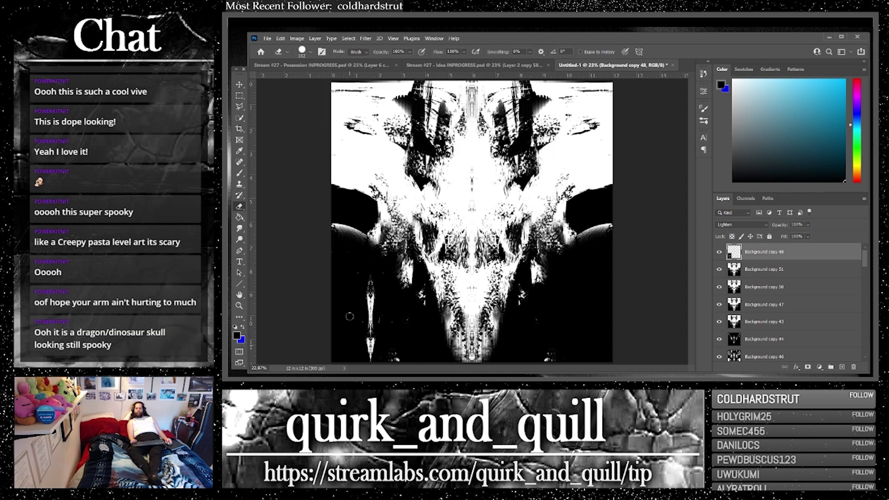
click(239, 84)
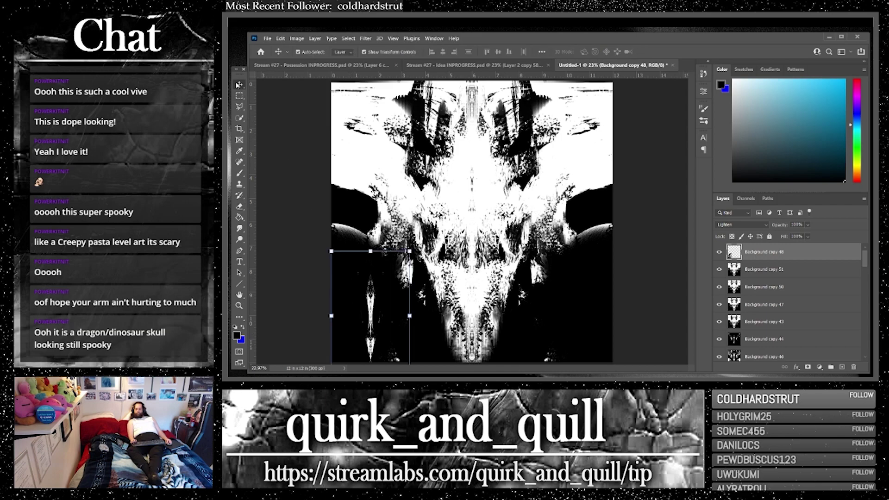
mouse_move(377, 284)
mouse_down()
mouse_move(362, 283)
mouse_move(368, 272)
mouse_up()
click(298, 175)
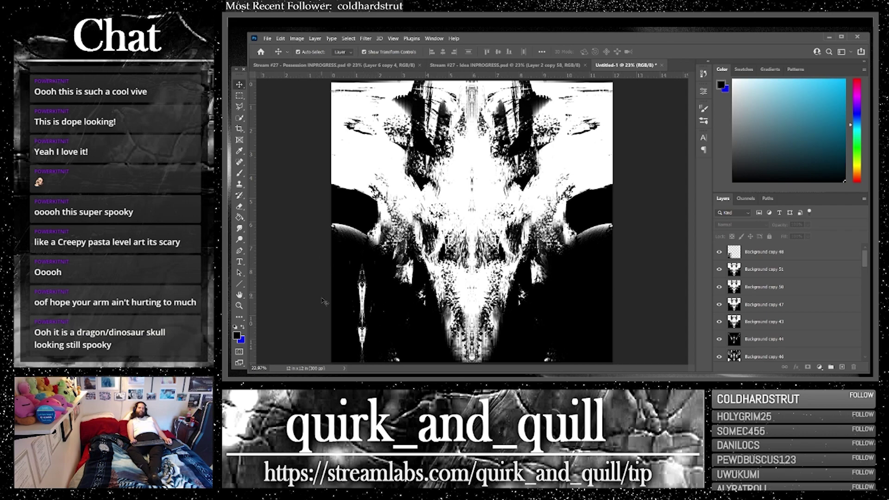
Step: Hide copy 48 and duplicate copy 46 as copy 49 at the top of the stack
click(399, 267)
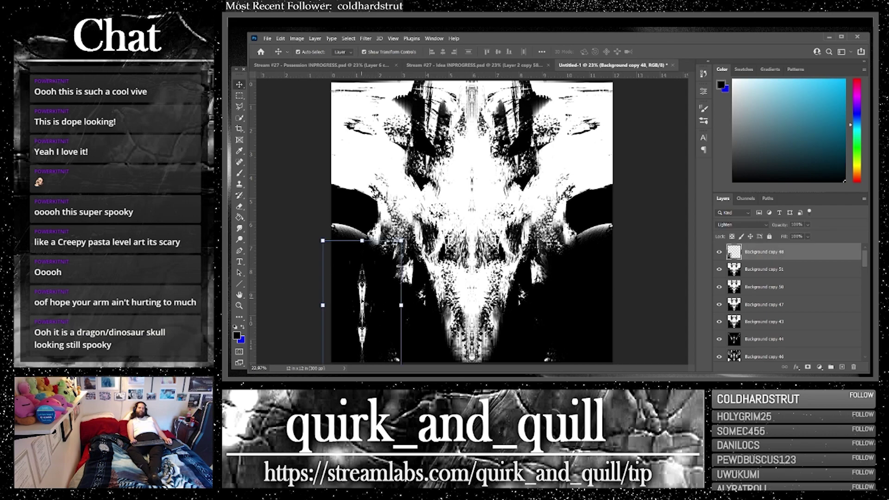
click(720, 252)
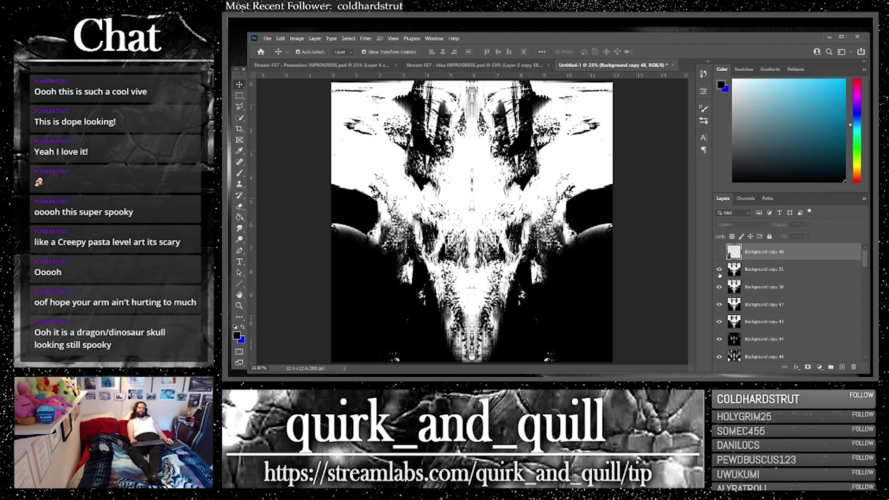
click(773, 342)
scroll(773, 342, down, 1)
drag(773, 340, 841, 368)
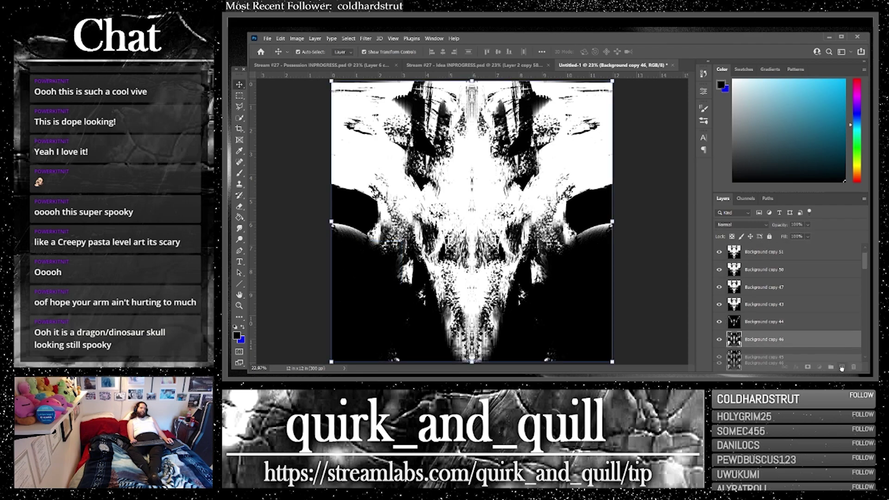
drag(801, 343, 789, 249)
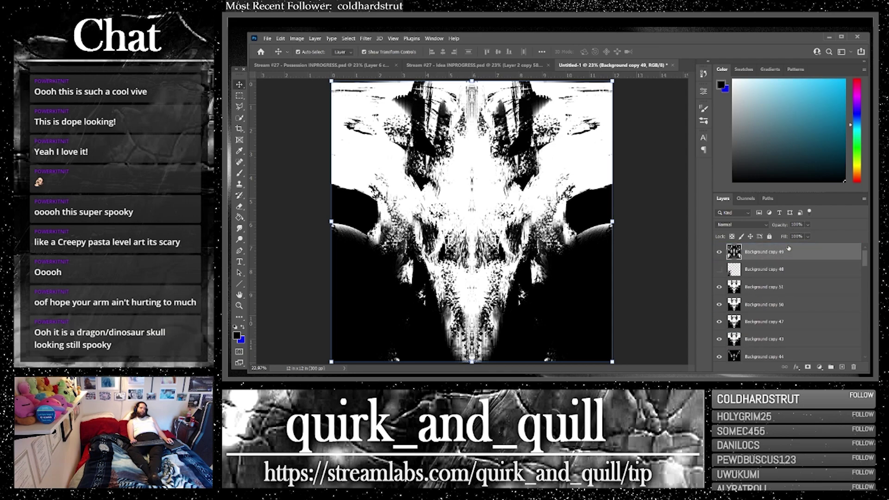
Step: Blend copy 49 in Screen mode and nudge it down slightly
click(741, 224)
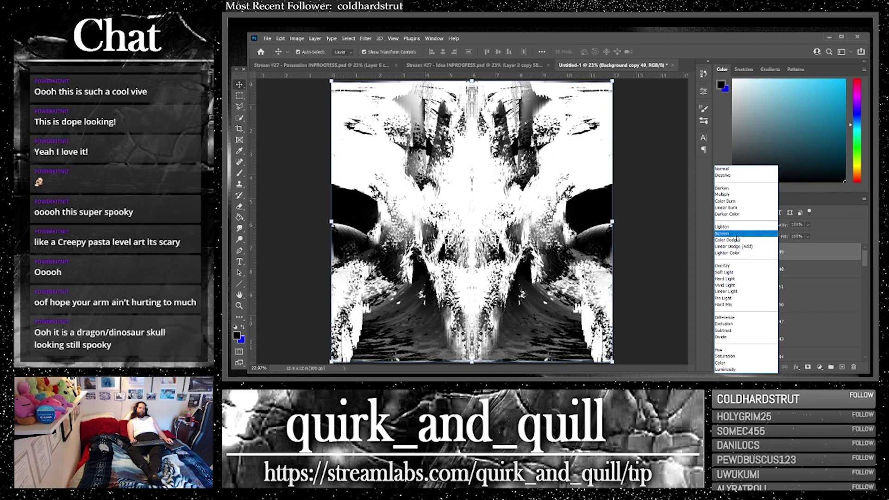
click(740, 235)
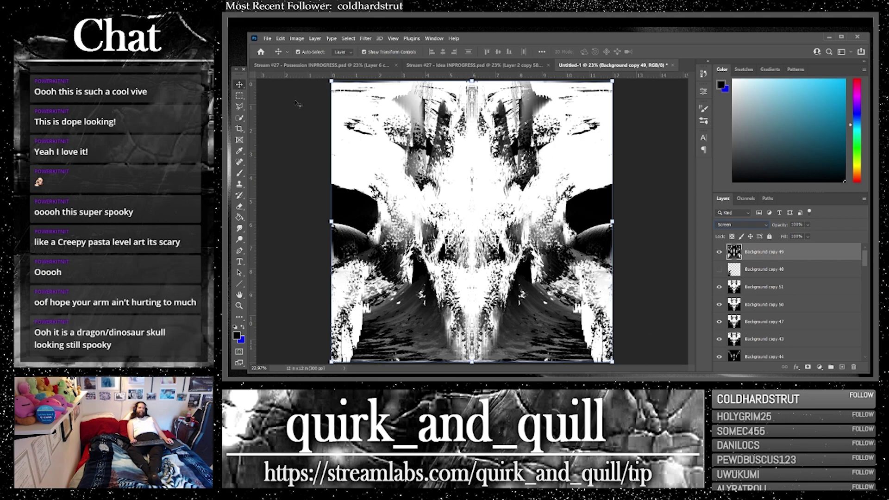
mouse_move(434, 223)
mouse_down()
mouse_move(434, 242)
mouse_move(434, 222)
mouse_up()
Step: Duplicate copy 49 as copy 52, erase parts of copy 49, and blend it as Lighter Color
click(240, 206)
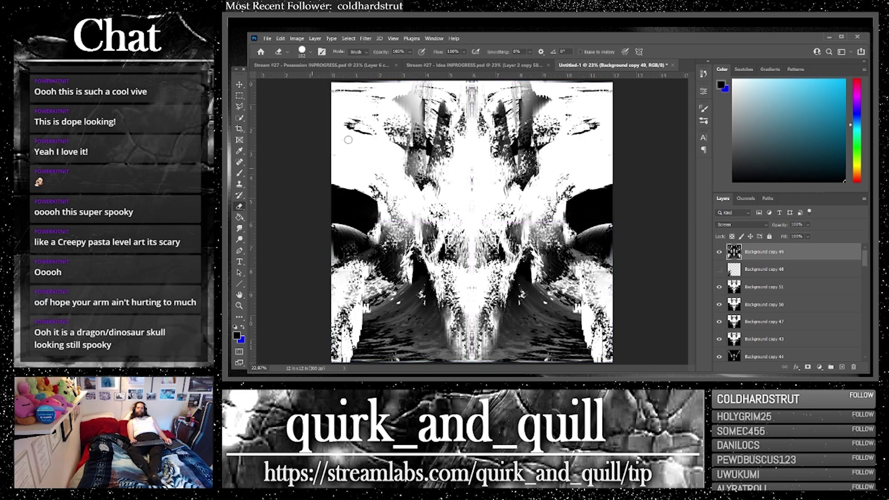
drag(836, 256, 841, 367)
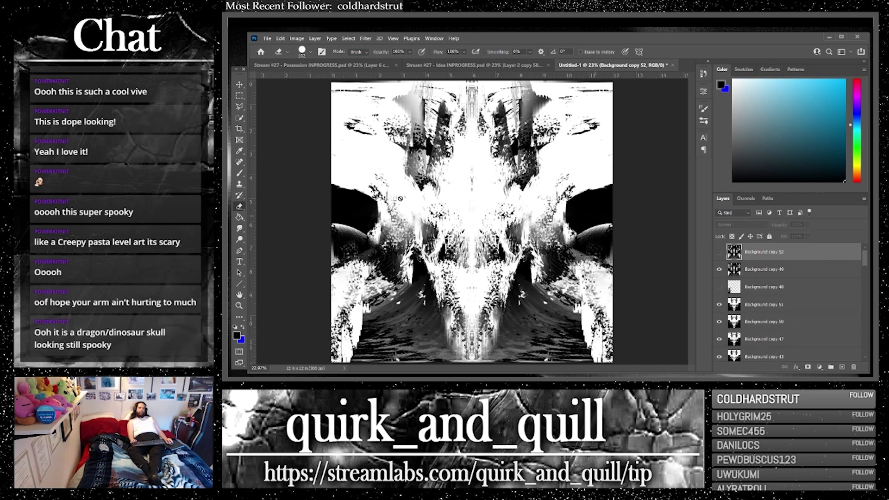
click(310, 52)
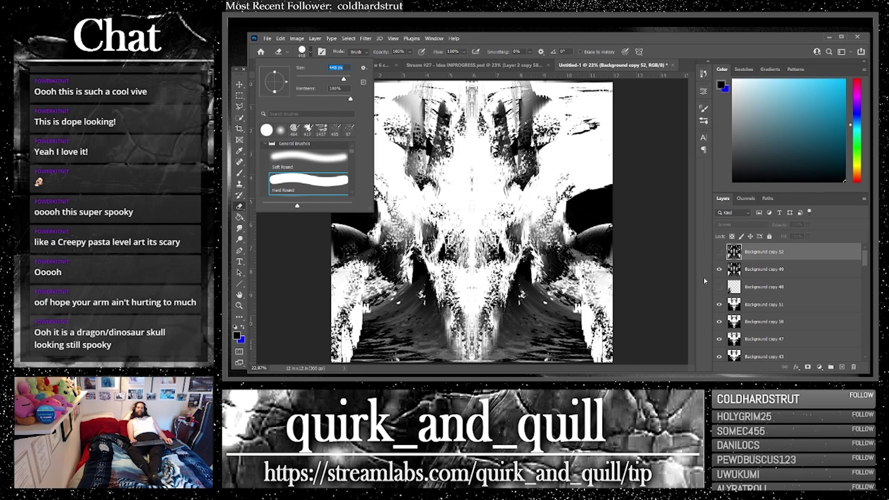
click(785, 271)
mouse_move(505, 172)
mouse_down()
mouse_move(536, 93)
mouse_move(514, 120)
mouse_move(527, 98)
mouse_move(542, 119)
mouse_move(538, 141)
mouse_move(409, 147)
mouse_move(426, 93)
mouse_move(393, 116)
mouse_move(454, 92)
mouse_move(462, 132)
mouse_move(418, 152)
mouse_move(429, 232)
mouse_move(434, 223)
mouse_move(456, 234)
mouse_move(509, 233)
mouse_move(511, 218)
mouse_move(495, 222)
mouse_move(476, 256)
mouse_move(484, 246)
mouse_move(458, 264)
mouse_move(456, 253)
mouse_move(467, 265)
mouse_move(473, 338)
mouse_move(482, 287)
mouse_move(488, 300)
mouse_move(470, 303)
mouse_move(460, 289)
mouse_up()
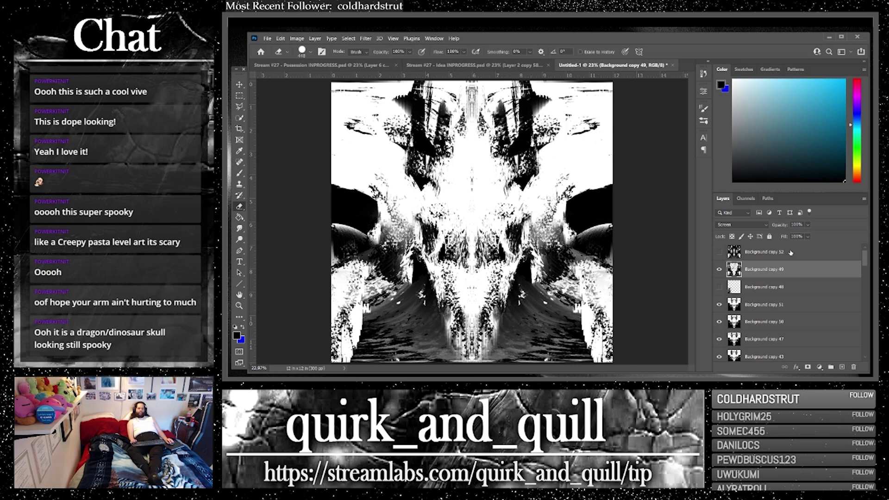
click(737, 225)
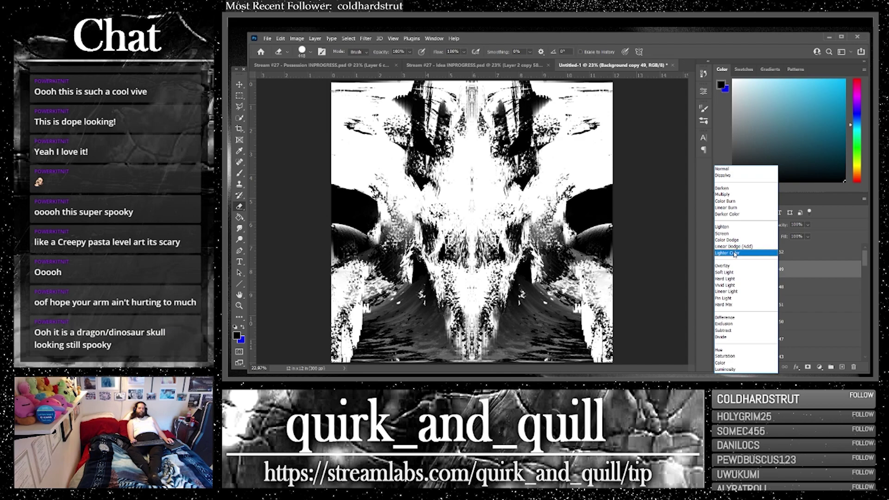
click(735, 254)
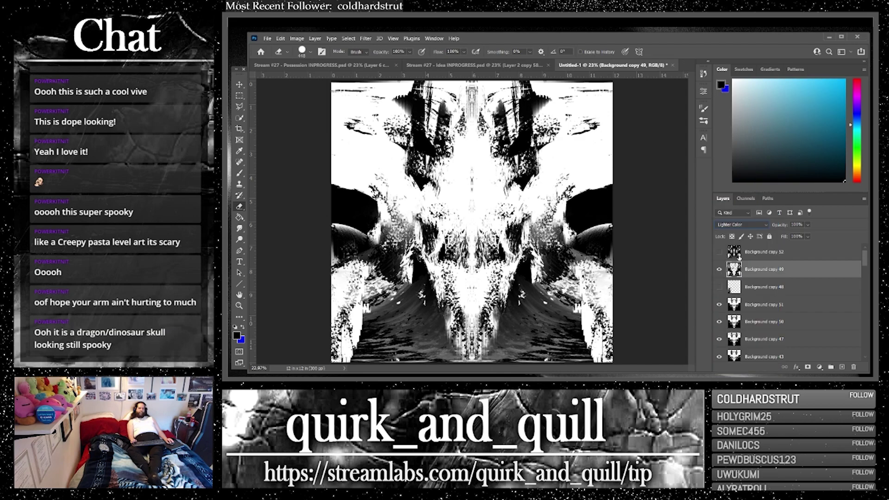
Step: Duplicate copies 49–51 with Ctrl+J and merge the duplicates into copy 55
shift+click(799, 308)
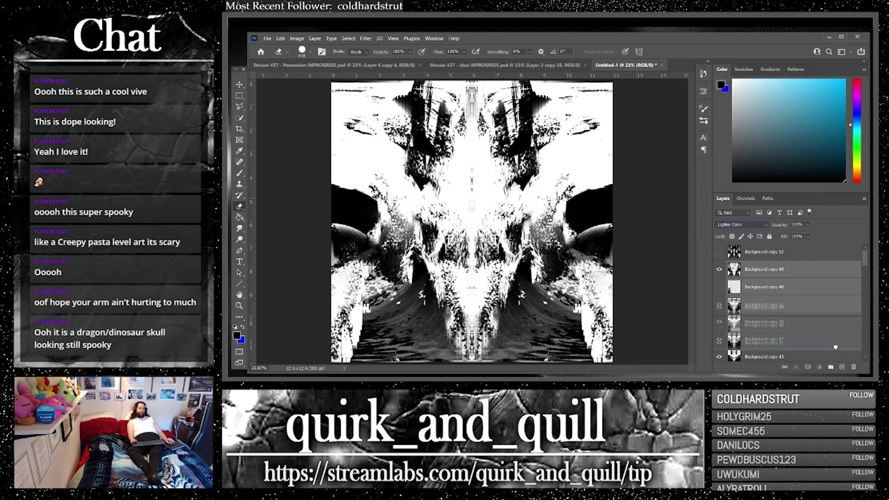
key(ctrl+j)
right_click(778, 305)
click(683, 285)
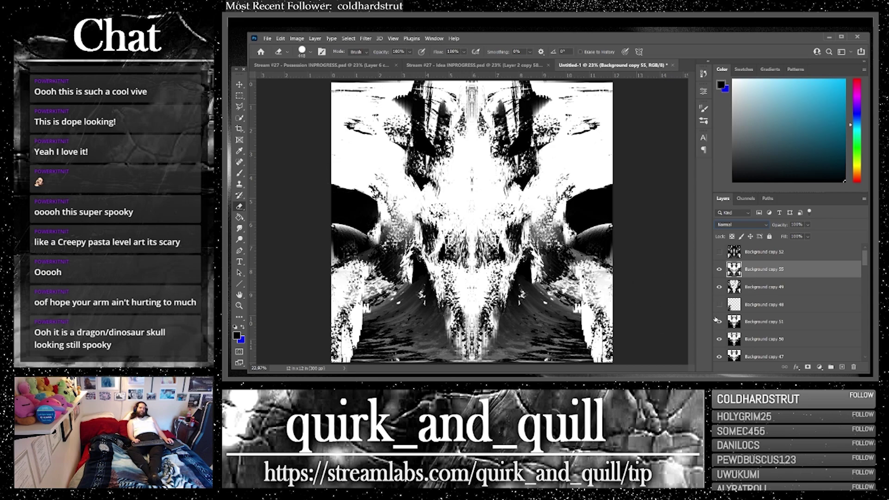
Step: Duplicate copy 55 as copy 56 and keep it in Normal blend mode
key(ctrl+j)
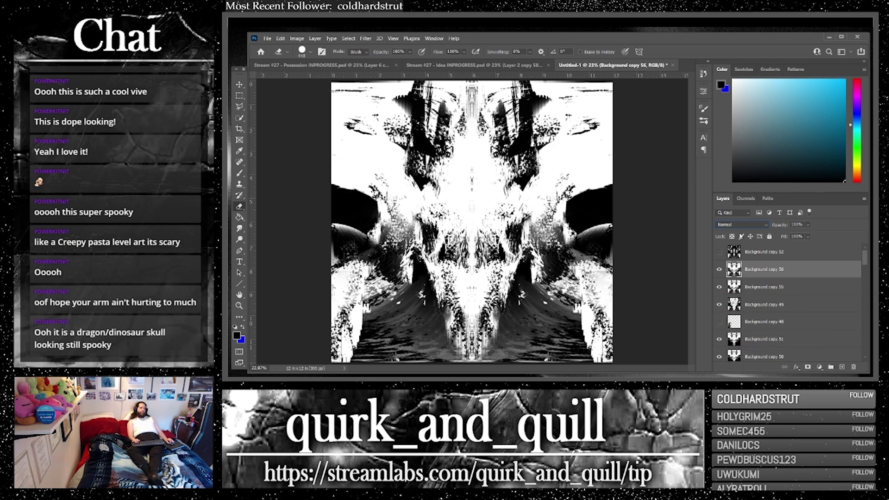
click(740, 225)
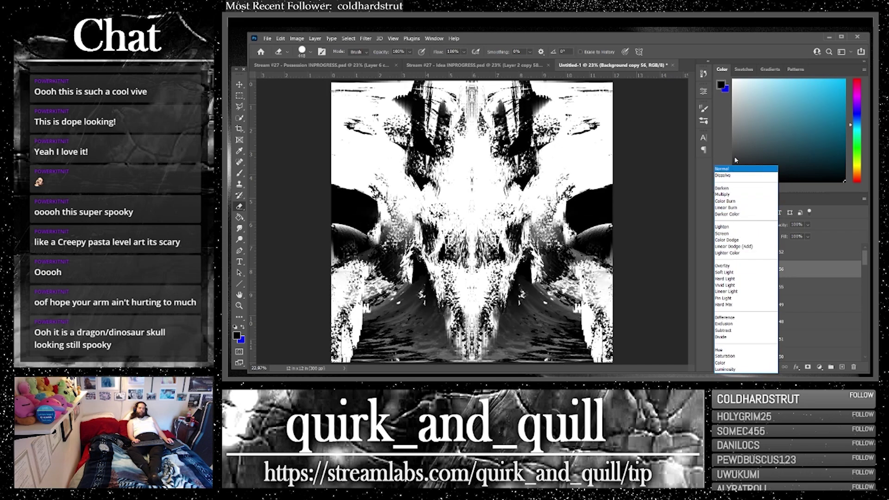
click(735, 172)
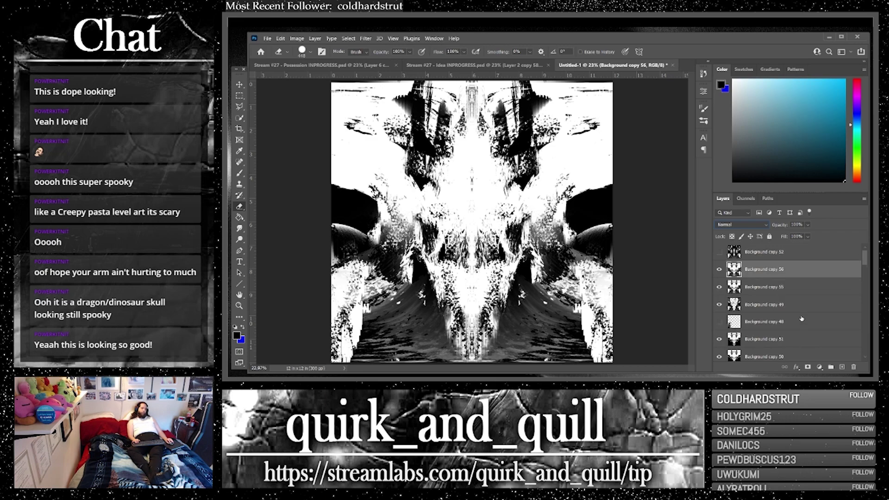
Step: Show copy 52 and duplicate it as a hidden copy 53
click(719, 253)
click(760, 254)
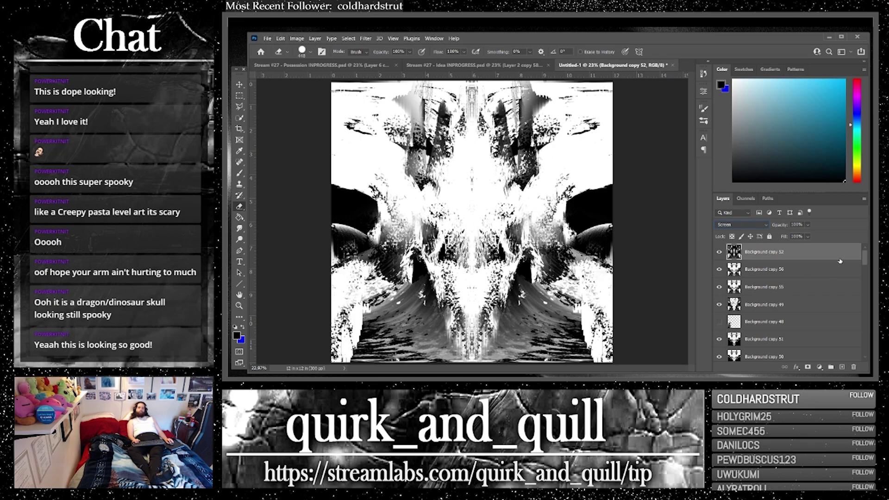
drag(838, 256, 842, 367)
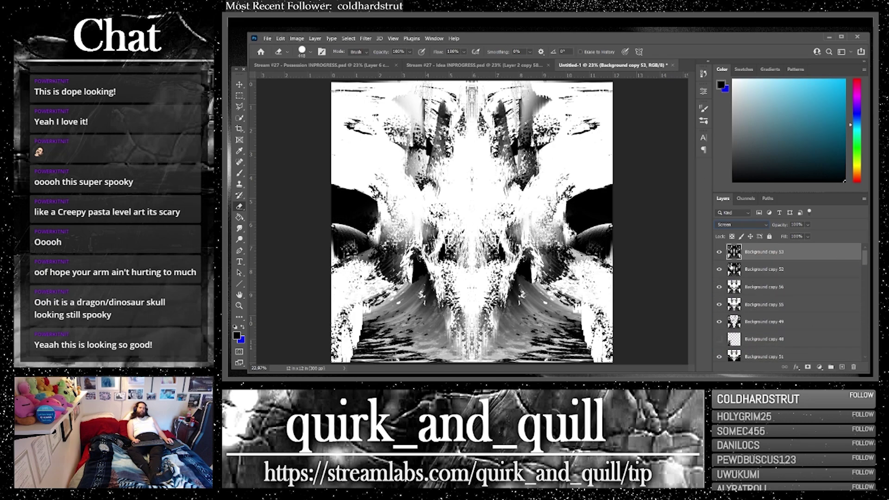
click(719, 253)
click(761, 269)
Step: Flip copy 52 vertically and browse blend modes for it
click(281, 39)
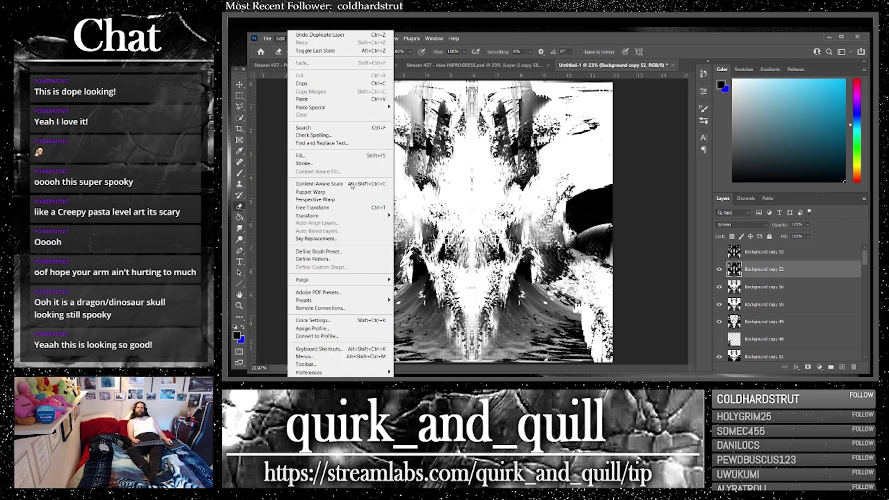
mouse_move(379, 216)
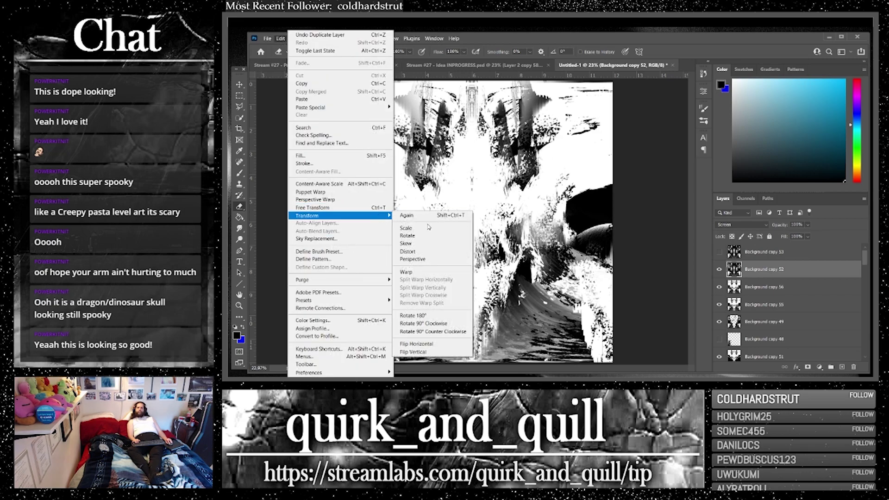
click(439, 353)
click(736, 226)
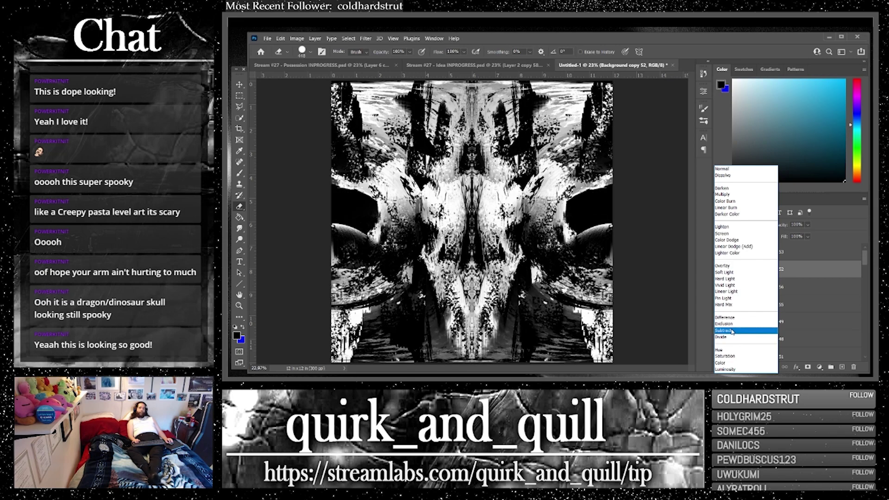
Step: Set copy 52 to Subtract and toggle its visibility to compare the effect
click(730, 330)
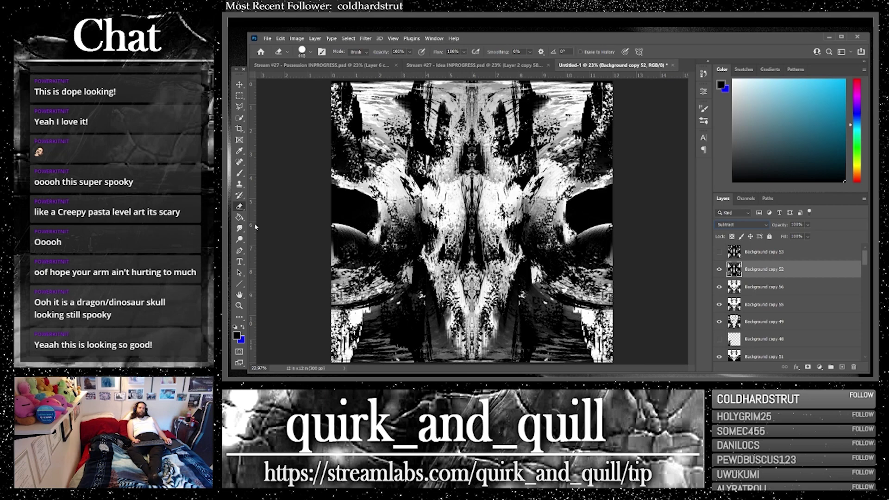
click(719, 269)
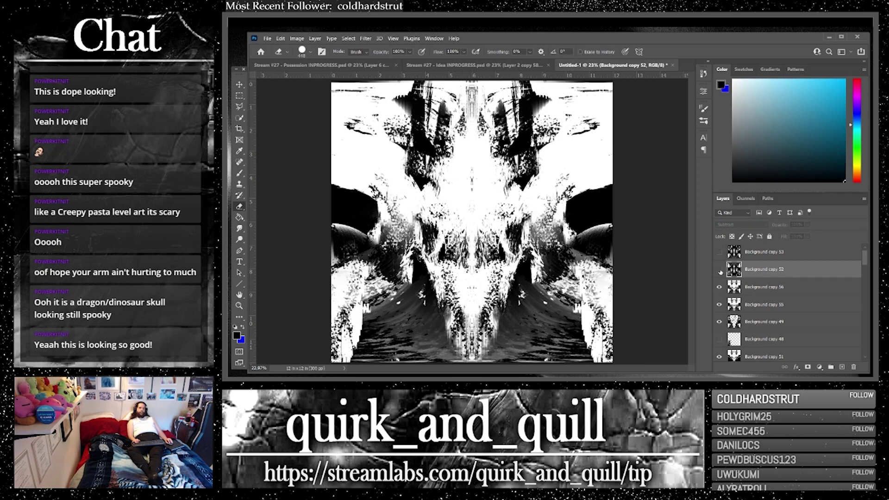
click(719, 269)
click(719, 270)
click(719, 270)
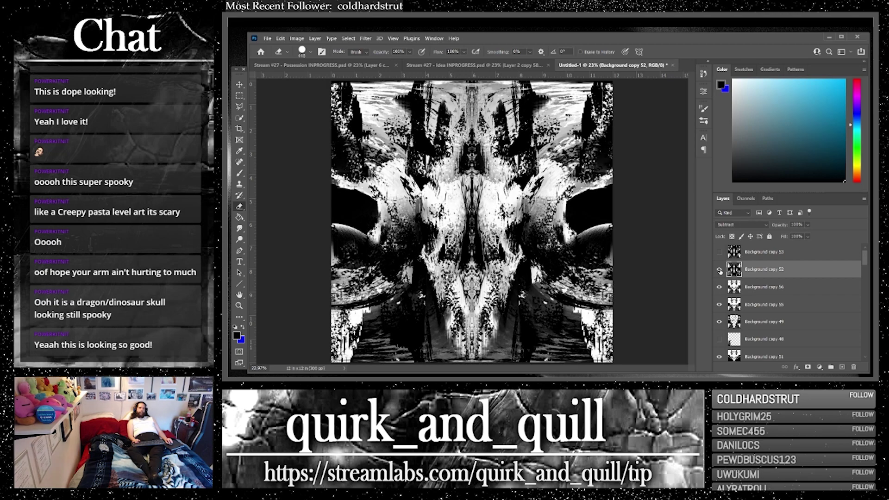
click(719, 270)
click(720, 270)
Step: Erase dark patches across the lower left and lower right of the skull, comparing visibility
mouse_move(445, 334)
mouse_down()
mouse_move(495, 348)
mouse_move(525, 327)
mouse_move(530, 351)
mouse_move(526, 318)
mouse_move(541, 349)
mouse_move(531, 326)
mouse_move(568, 355)
mouse_move(557, 332)
mouse_move(568, 351)
mouse_move(565, 331)
mouse_move(570, 362)
mouse_up()
mouse_move(556, 331)
mouse_down()
mouse_move(541, 312)
mouse_move(530, 334)
mouse_up()
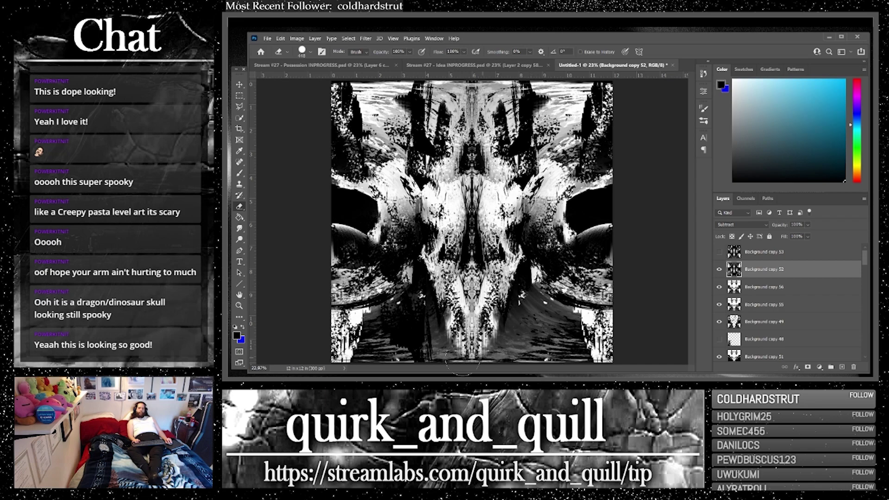
mouse_move(463, 362)
mouse_down()
mouse_move(422, 348)
mouse_move(398, 364)
mouse_move(405, 335)
mouse_move(391, 353)
mouse_move(399, 332)
mouse_move(390, 340)
mouse_move(416, 317)
mouse_move(412, 332)
mouse_move(419, 310)
mouse_move(419, 329)
mouse_move(420, 310)
mouse_move(420, 334)
mouse_move(414, 305)
mouse_move(405, 355)
mouse_move(411, 298)
mouse_move(368, 257)
mouse_move(327, 248)
mouse_move(328, 280)
mouse_move(389, 288)
mouse_move(349, 318)
mouse_move(332, 307)
mouse_move(355, 339)
mouse_move(404, 330)
mouse_up()
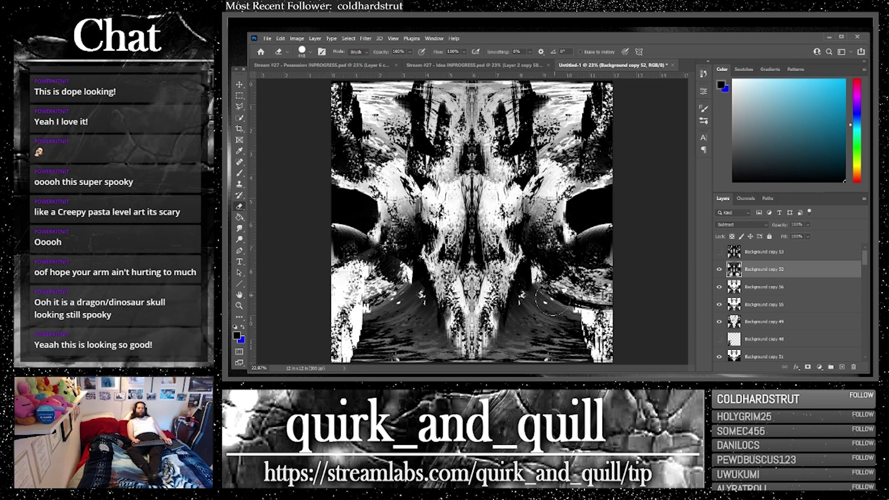
mouse_move(551, 302)
mouse_down()
mouse_move(590, 250)
mouse_move(616, 243)
mouse_move(594, 325)
mouse_move(574, 324)
mouse_up()
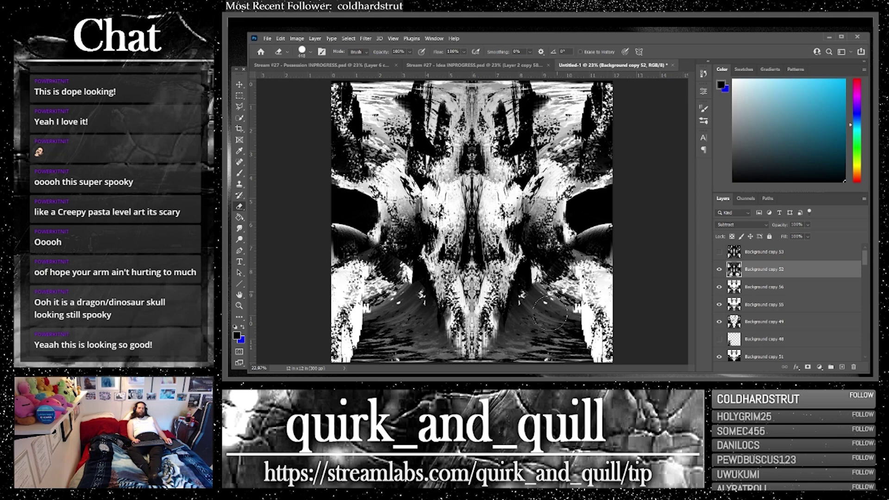
click(719, 268)
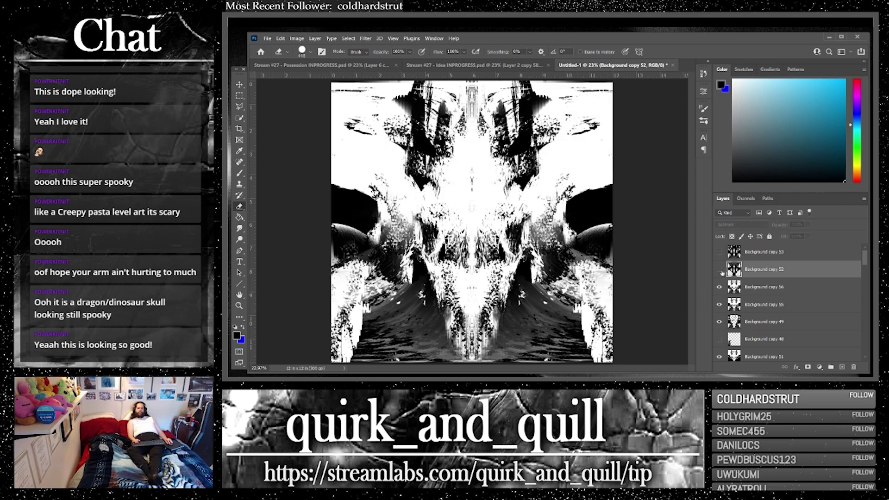
click(720, 271)
click(720, 269)
click(719, 270)
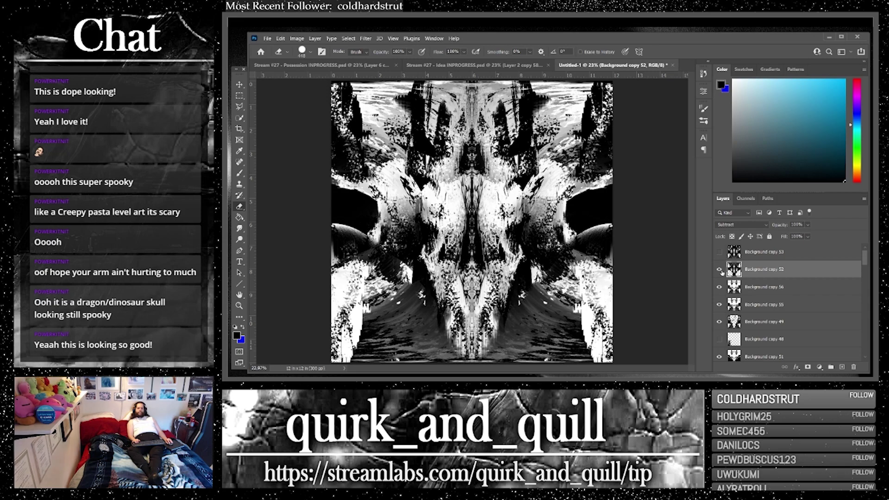
Step: Soft Round-erase streaks on both cheeks, then add an empty Layer 2 above copy 52
mouse_move(389, 264)
mouse_down()
mouse_move(406, 267)
mouse_move(394, 259)
mouse_move(396, 219)
mouse_move(408, 268)
mouse_move(393, 250)
mouse_move(419, 268)
mouse_up()
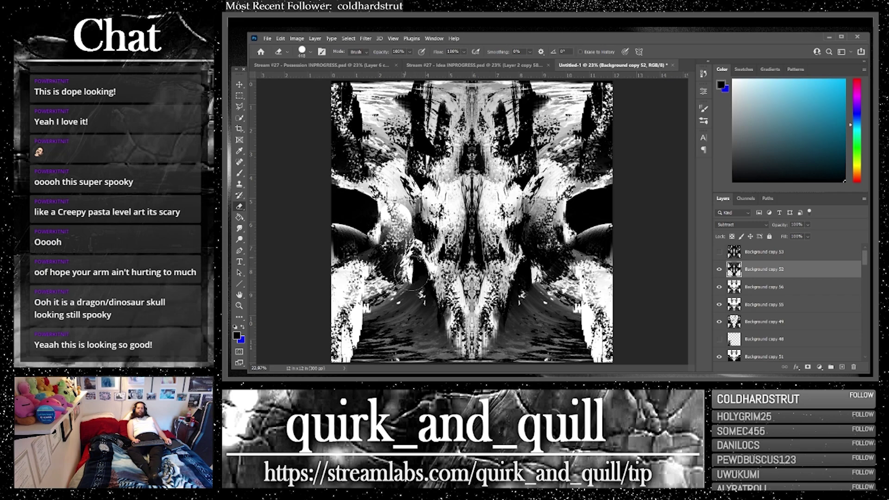
right_click(407, 264)
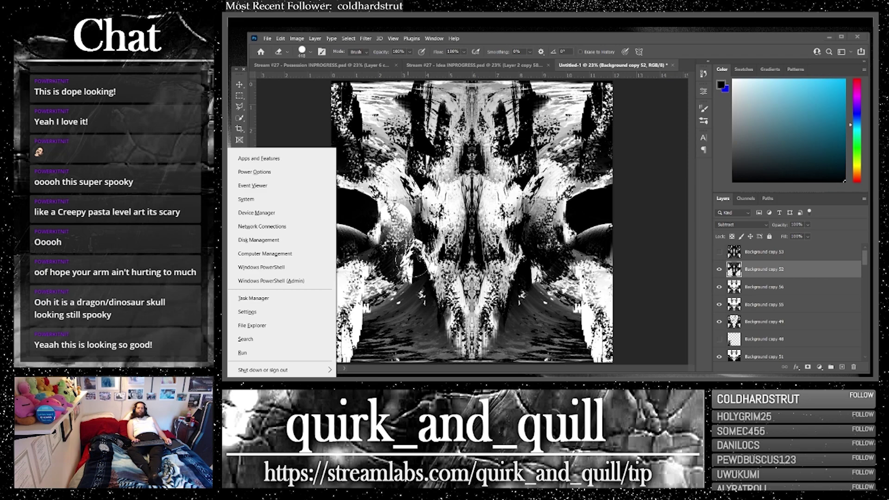
click(658, 209)
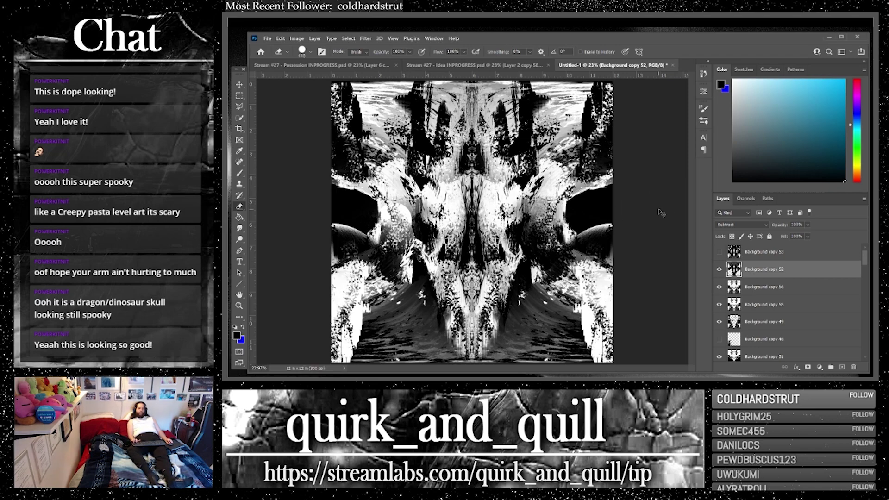
click(311, 52)
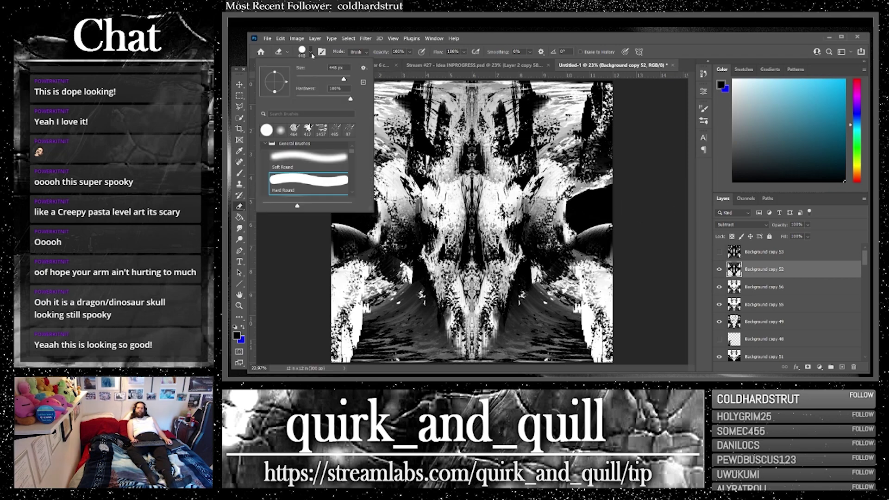
click(320, 153)
click(384, 276)
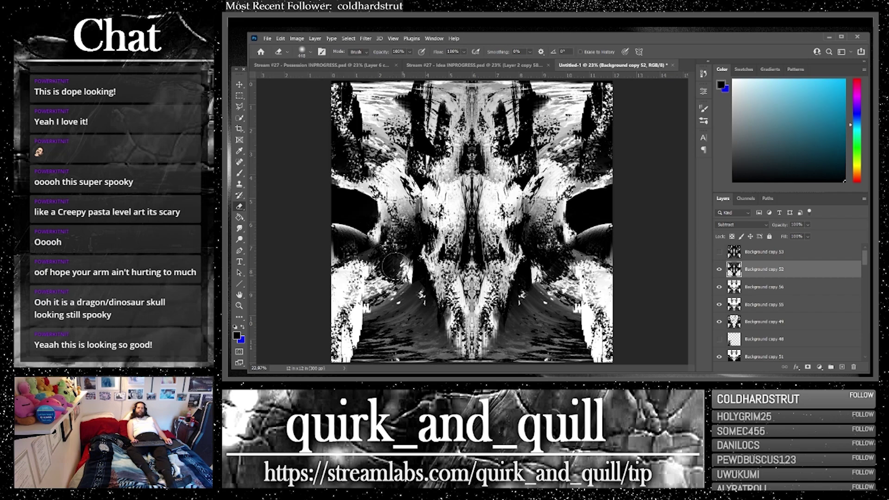
mouse_move(394, 267)
mouse_down()
mouse_move(402, 273)
mouse_move(401, 254)
mouse_move(405, 268)
mouse_move(407, 236)
mouse_move(393, 227)
mouse_move(391, 239)
mouse_move(401, 218)
mouse_move(396, 261)
mouse_up()
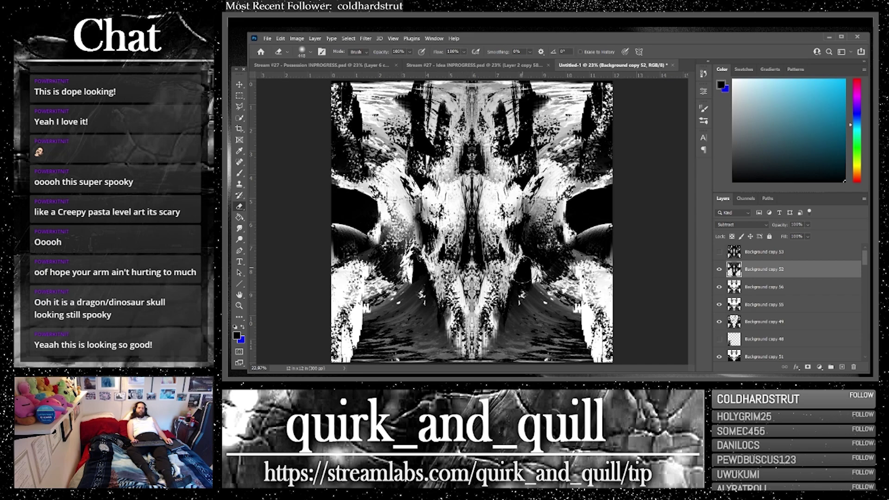
mouse_move(523, 270)
mouse_down()
mouse_move(528, 282)
mouse_move(537, 234)
mouse_move(547, 244)
mouse_up()
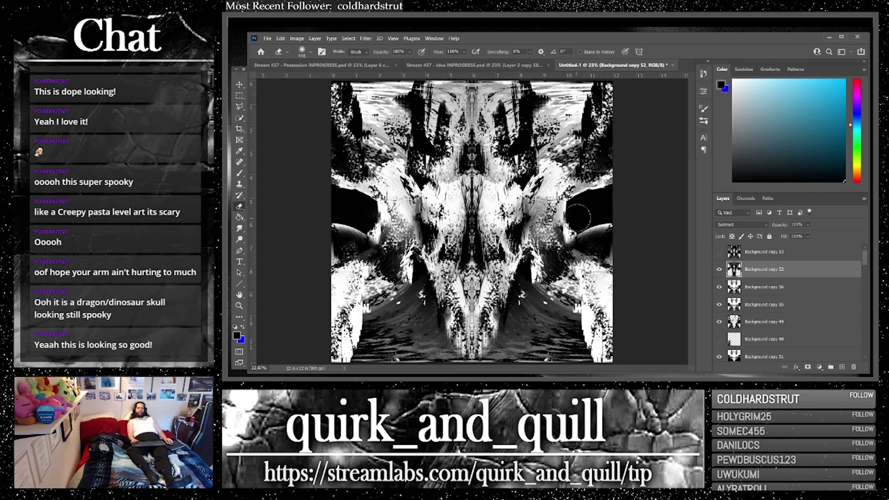
click(719, 273)
click(720, 273)
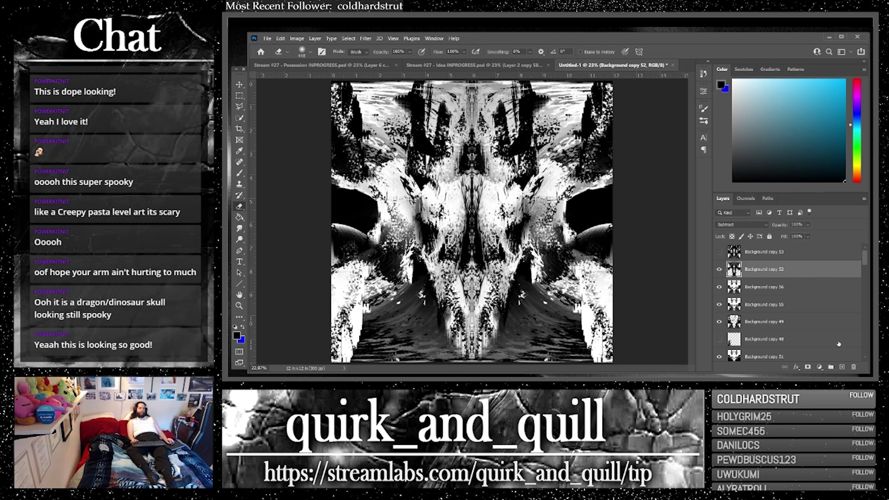
click(841, 366)
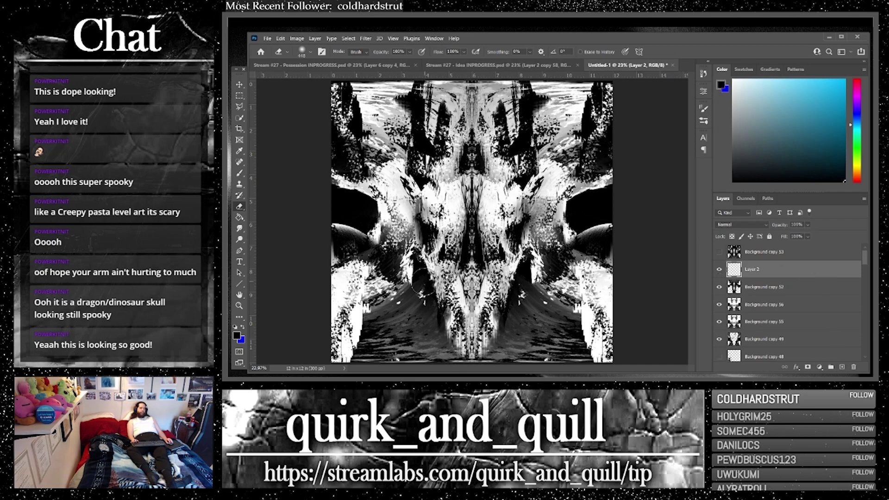
Step: With a Soft Round brush, paint black shadows on both cheeks, then preview Hard Mix
click(239, 174)
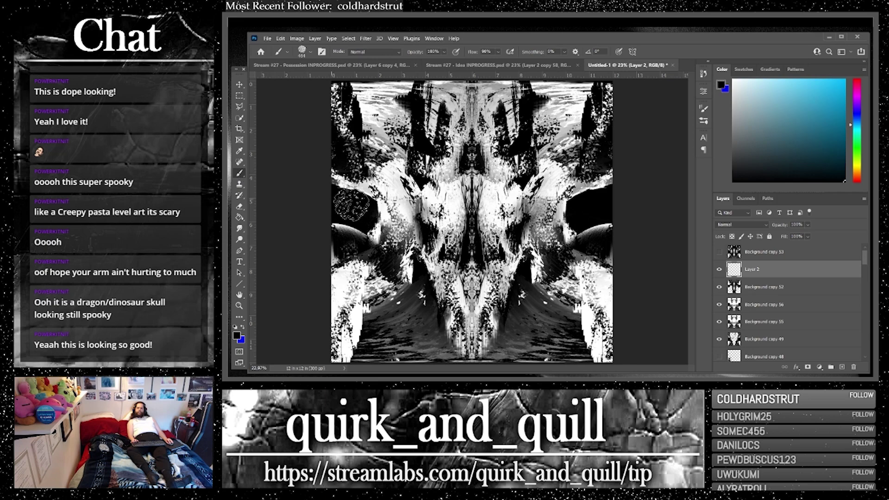
click(310, 52)
scroll(314, 174, up, 10)
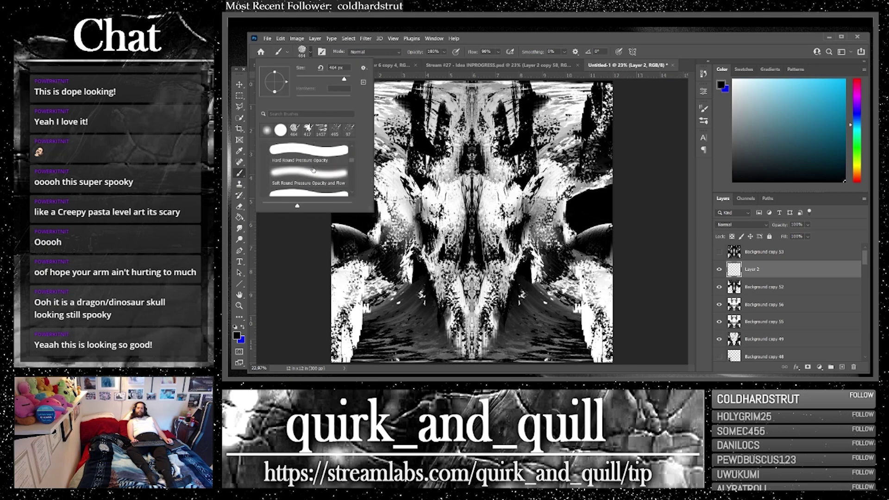
click(313, 168)
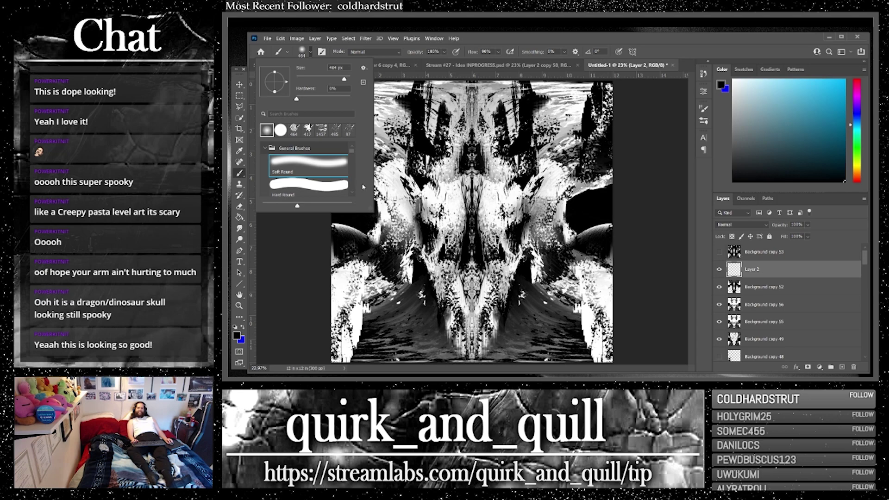
click(574, 221)
drag(574, 221, 553, 230)
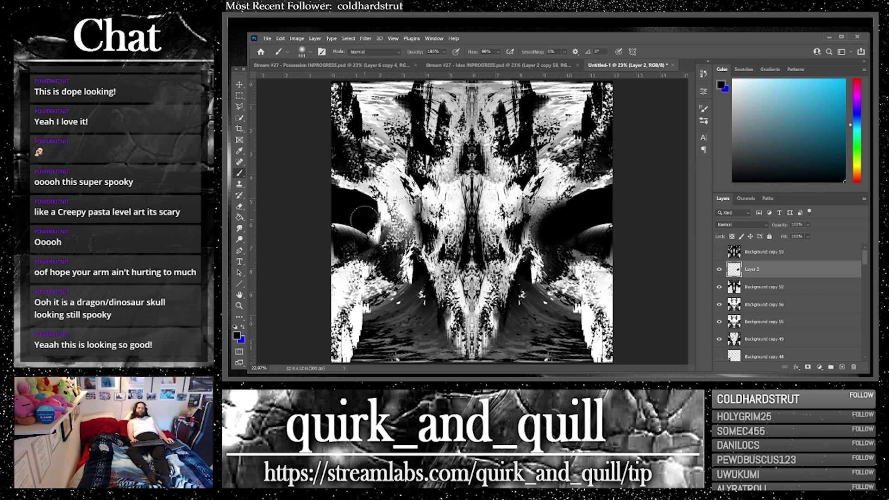
drag(364, 221, 401, 226)
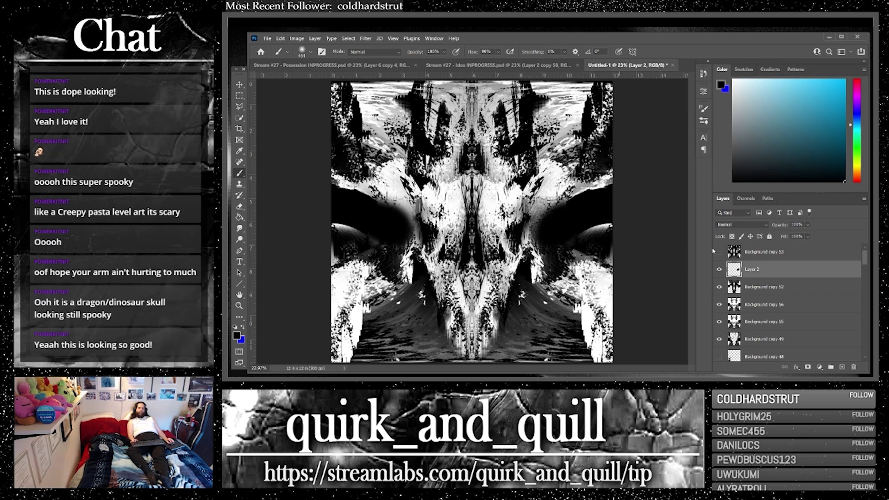
click(738, 225)
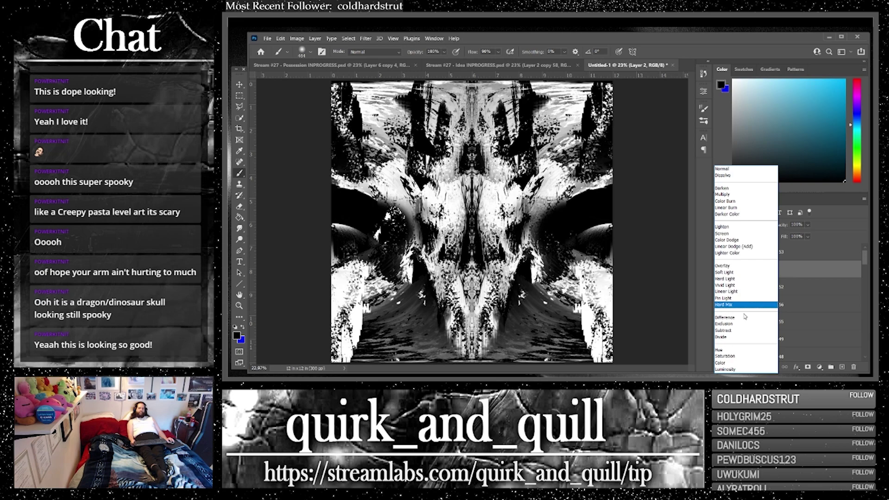
Step: Set Layer 2 to Hard Mix blending and merge the selected layers into one copy
click(741, 308)
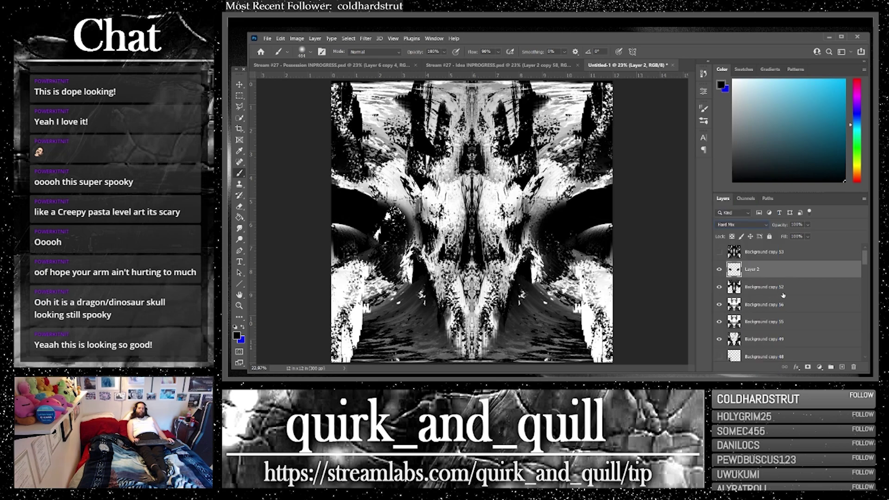
shift+click(801, 326)
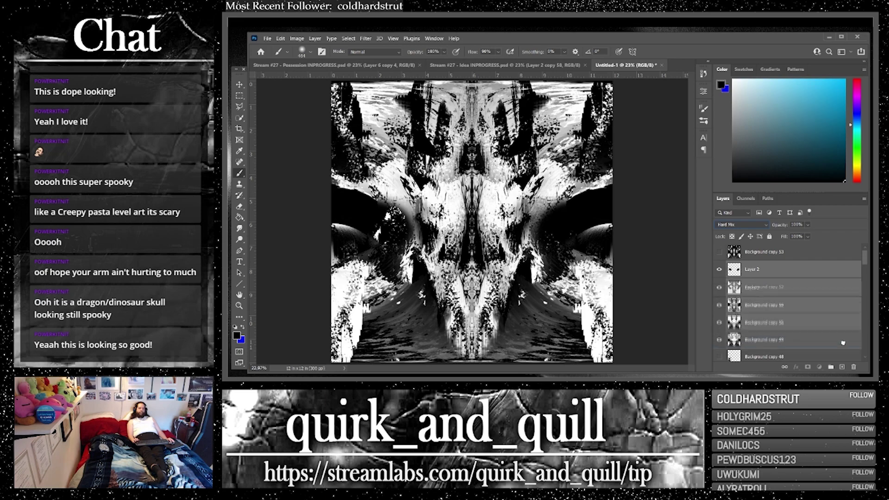
right_click(804, 324)
click(712, 285)
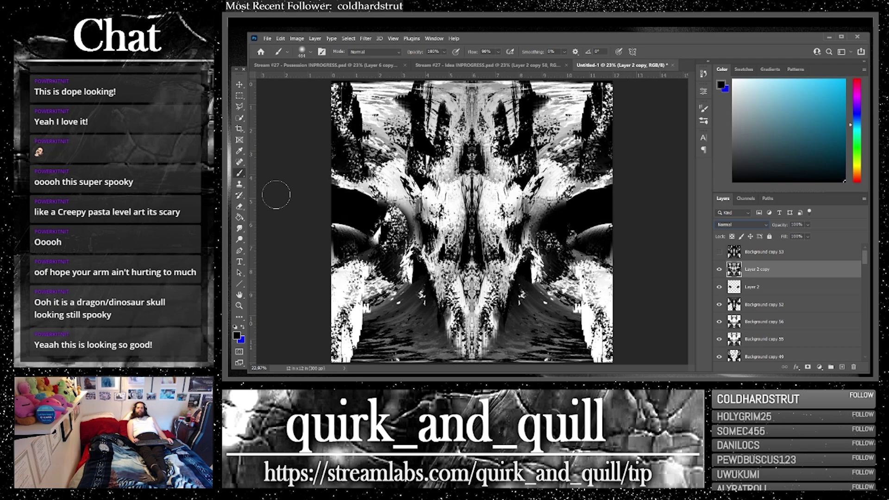
Step: Duplicate the merged layer to the top, then copy the canvas's right half to Layer 3
drag(819, 272, 841, 367)
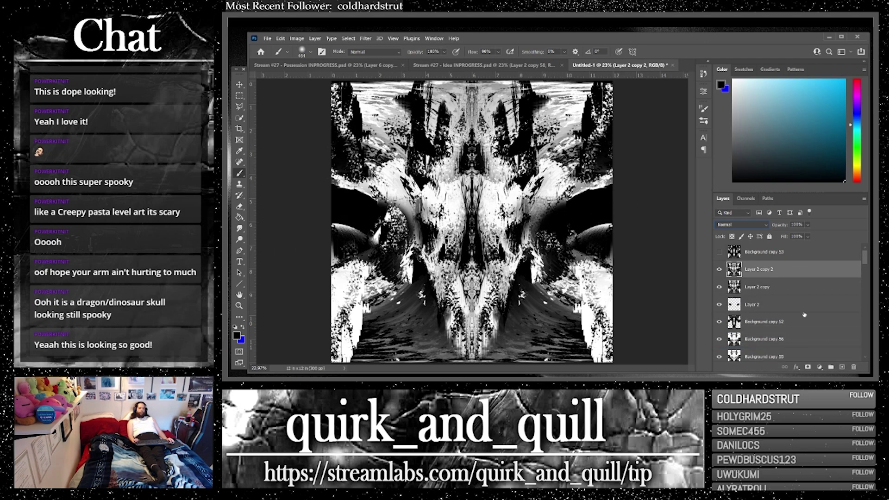
drag(787, 275, 778, 245)
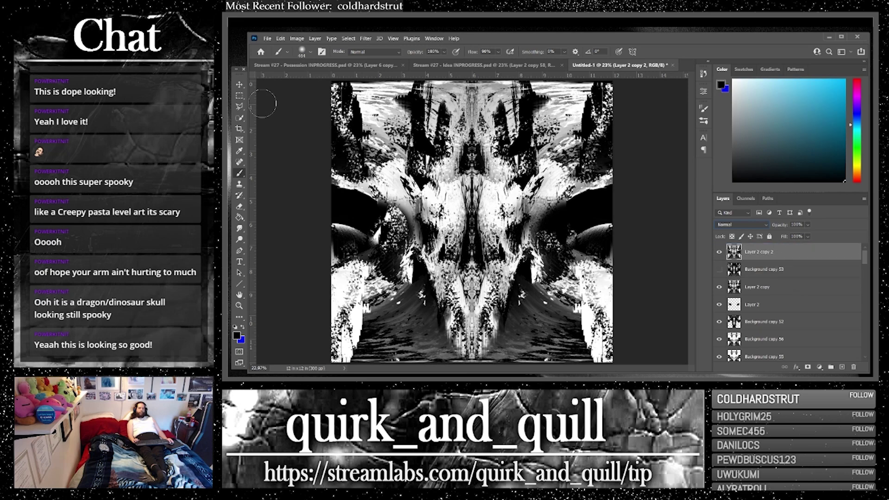
click(237, 96)
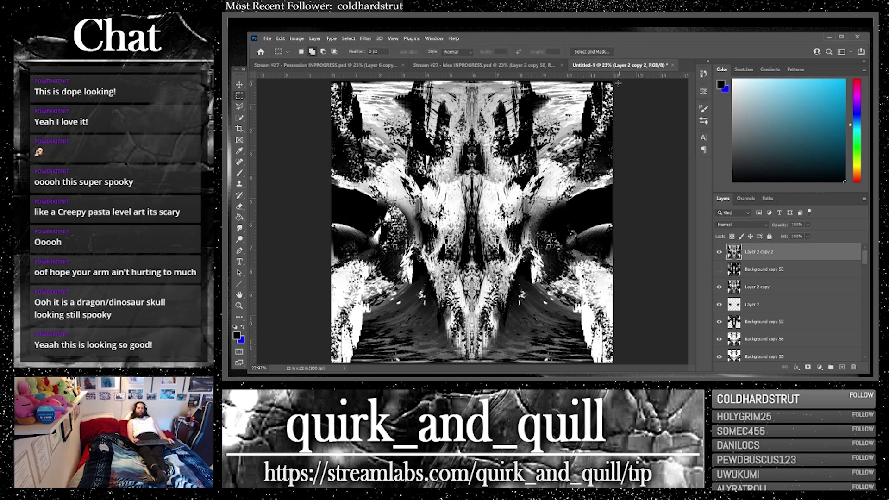
drag(618, 83, 471, 373)
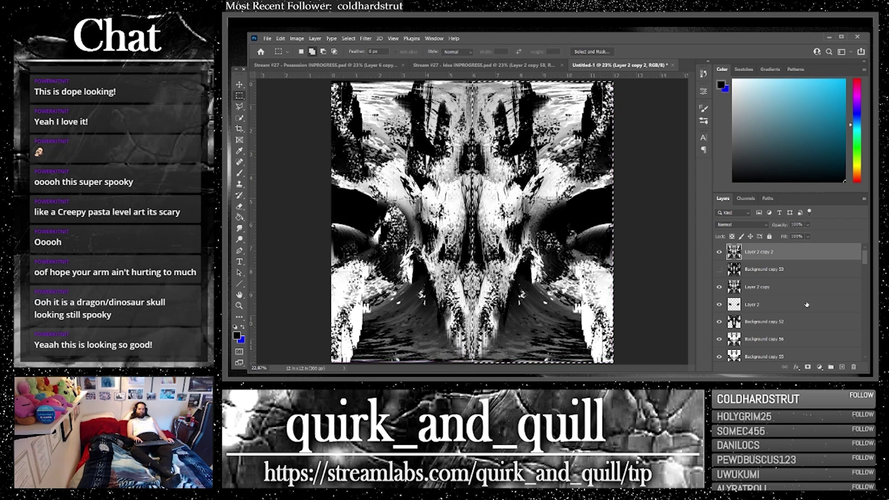
key(ctrl+j)
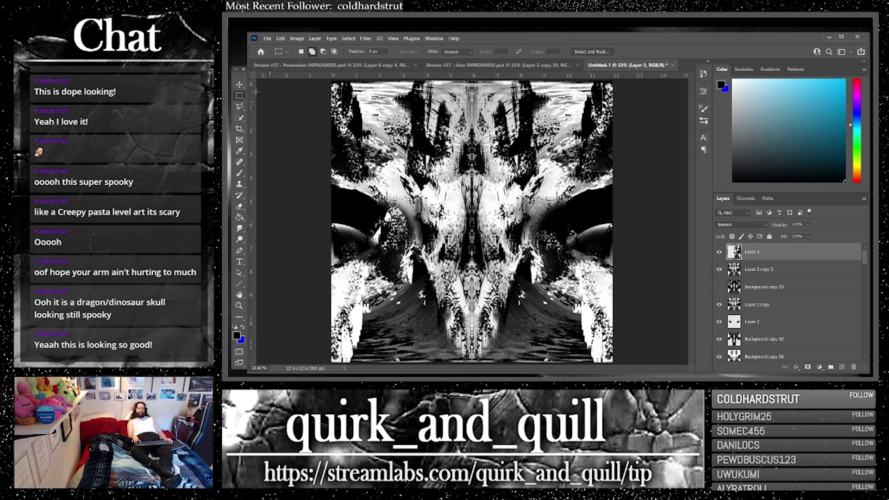
Step: Flip Layer 3 across onto the left side and compare it by toggling its visibility
click(241, 85)
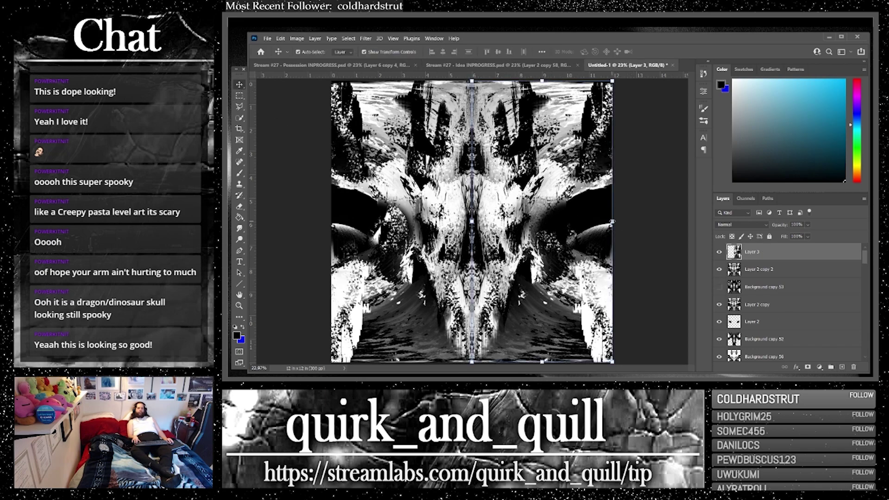
drag(612, 222, 331, 222)
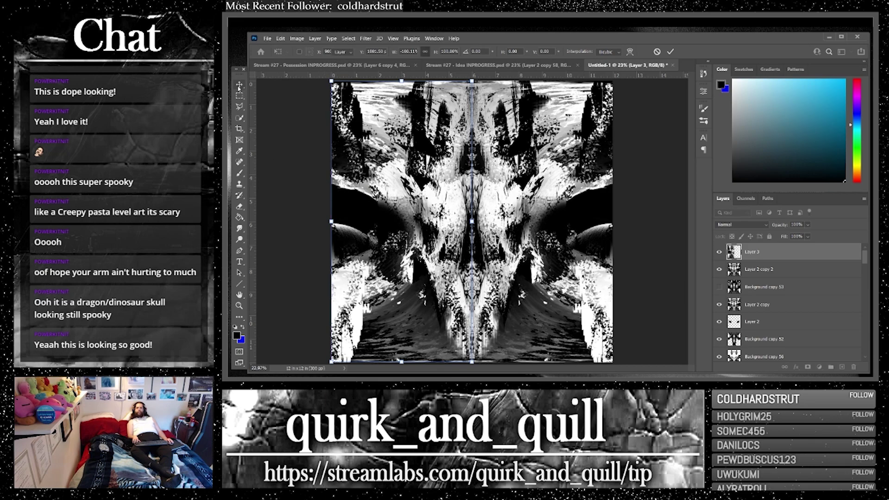
key(Return)
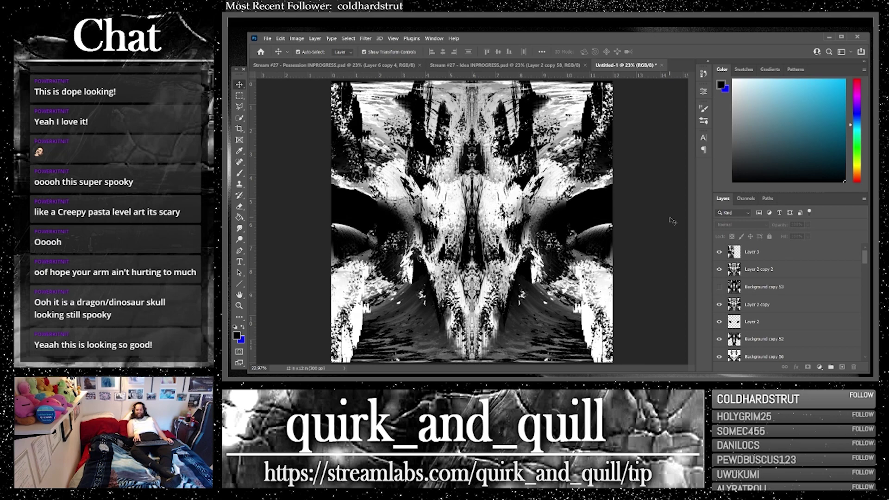
key(z)
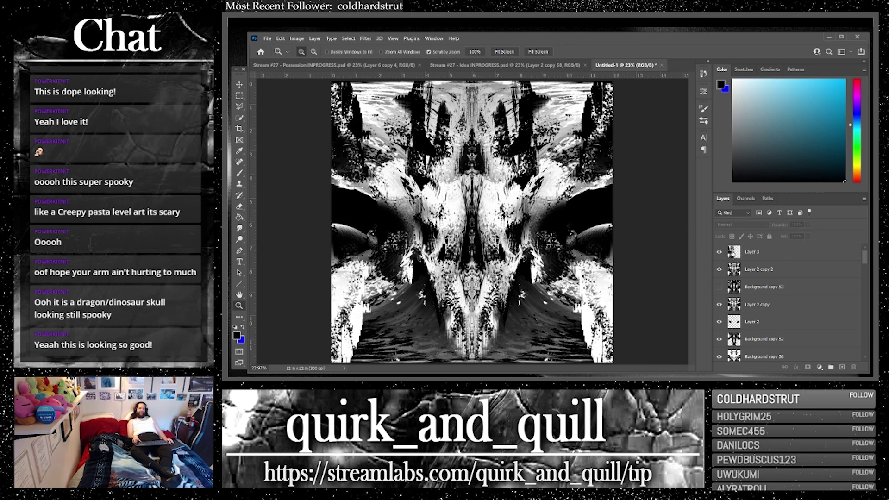
click(720, 252)
click(720, 252)
click(719, 253)
click(720, 252)
Step: Duplicate Layer 3 with Layer 2 copy 2 and merge the copies into Layer 3 copy
click(766, 255)
shift+click(773, 273)
drag(774, 275, 842, 369)
right_click(778, 272)
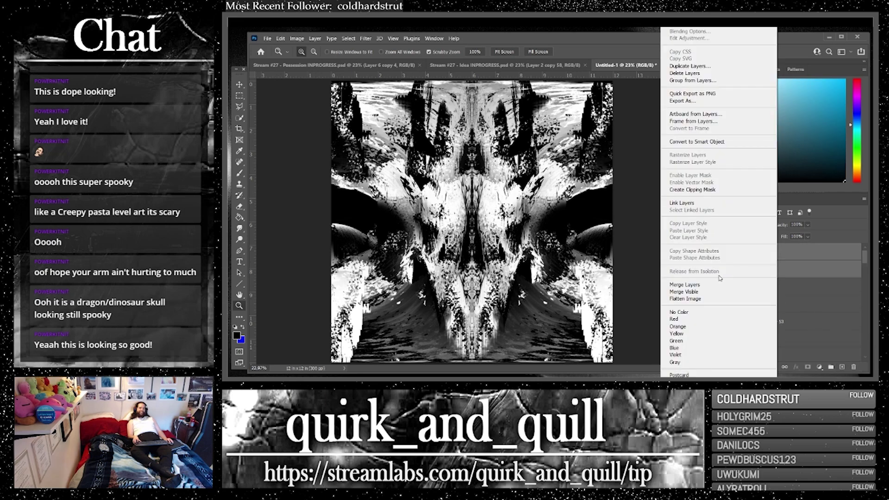
click(740, 283)
mouse_move(829, 358)
mouse_down()
mouse_move(848, 358)
mouse_move(842, 367)
mouse_up()
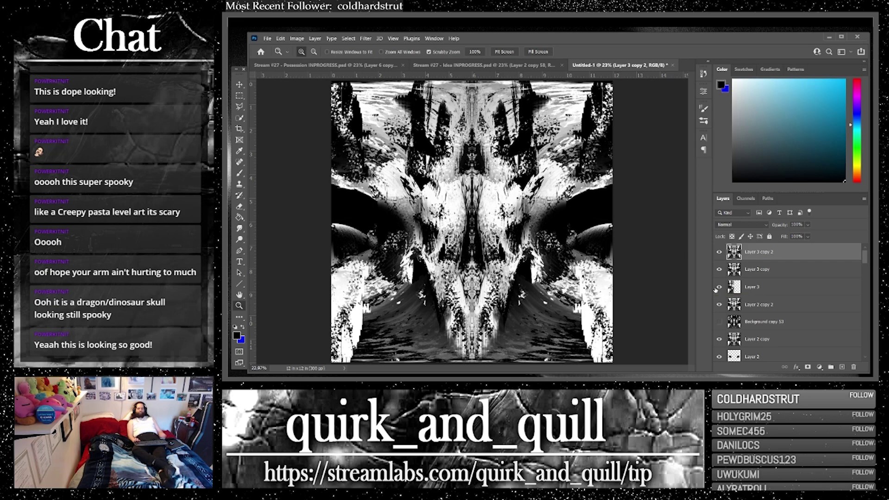
Step: Invert the top copy's colours and duplicate Layer 3 copy 2 as a new top layer
click(718, 288)
key(ctrl+i)
drag(838, 253, 842, 367)
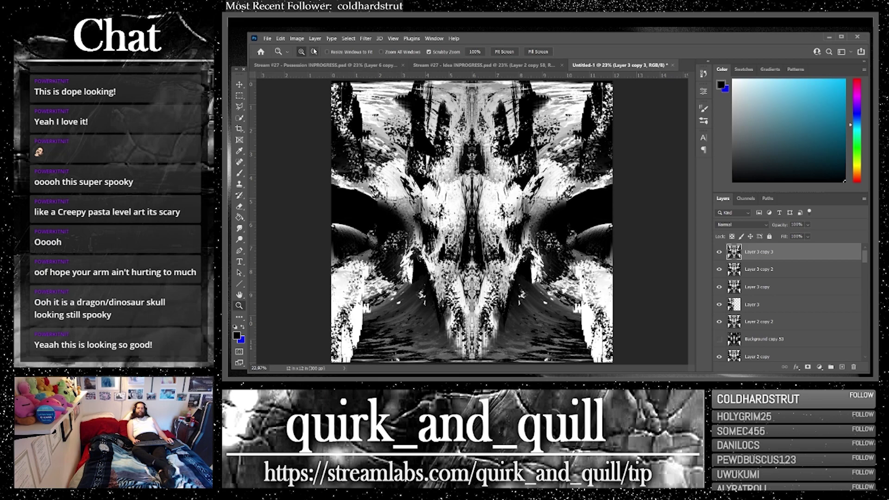
Step: Apply Brightness/Contrast with Contrast at -50 to the top copy
click(297, 39)
click(385, 60)
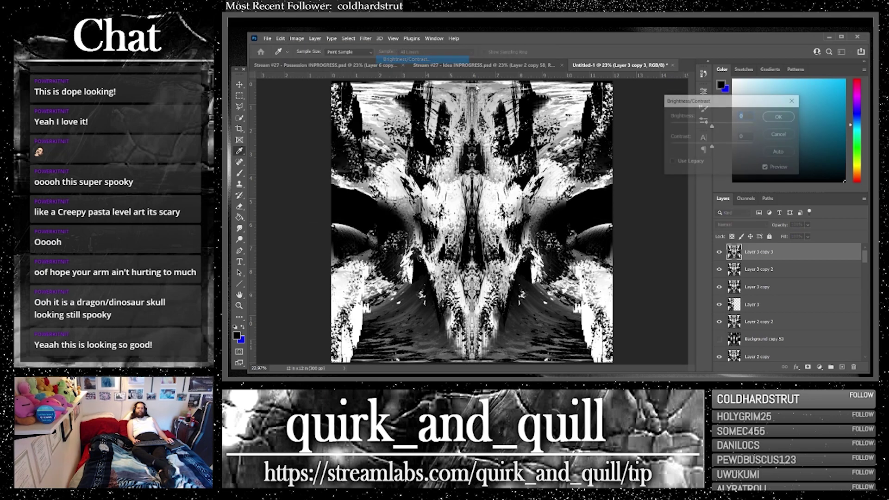
drag(710, 148, 794, 155)
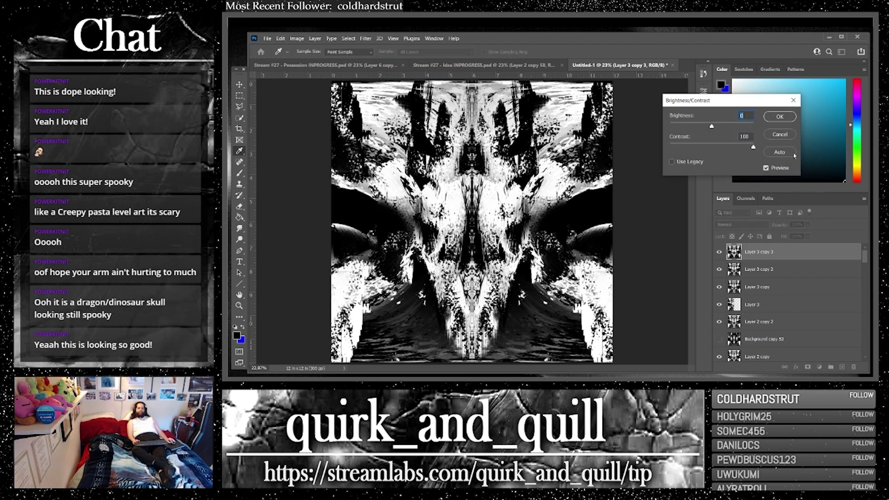
drag(739, 153, 621, 146)
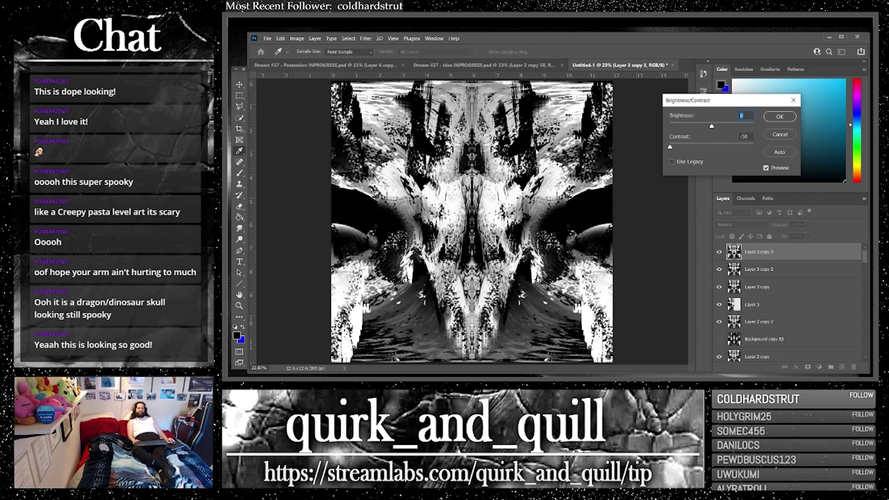
drag(670, 147, 790, 161)
drag(670, 146, 795, 146)
click(724, 148)
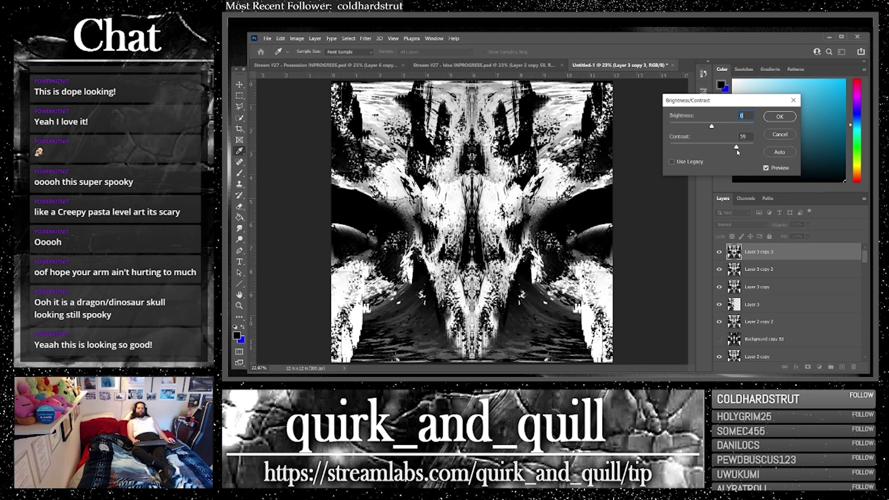
drag(737, 153, 669, 148)
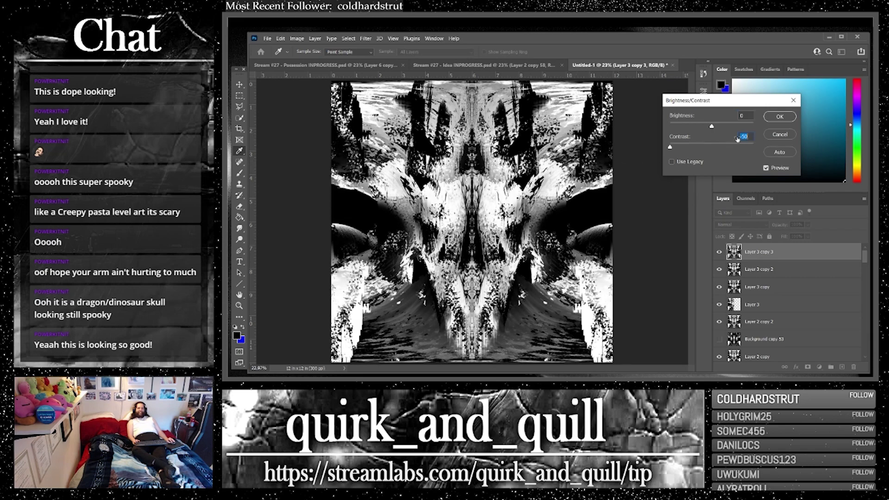
click(780, 117)
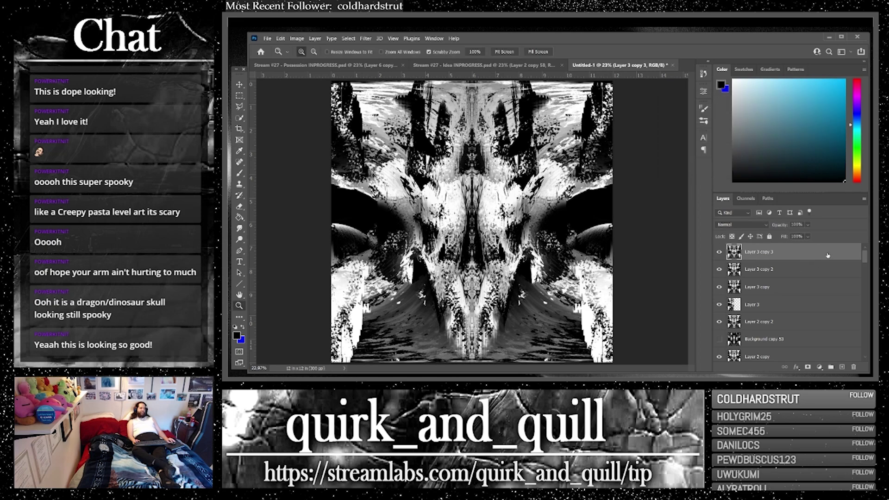
Step: Duplicate the adjusted layer as Layer 3 copy 4, keeping its blend mode Normal
drag(828, 255, 842, 366)
click(725, 226)
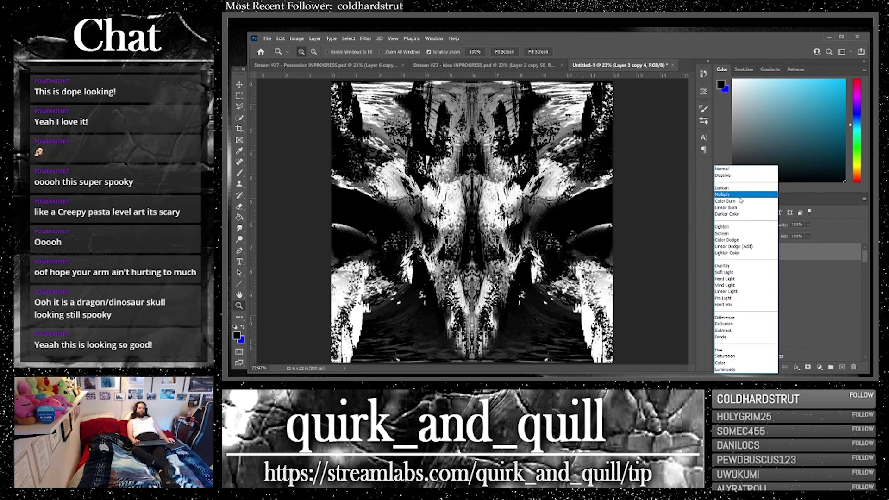
click(739, 169)
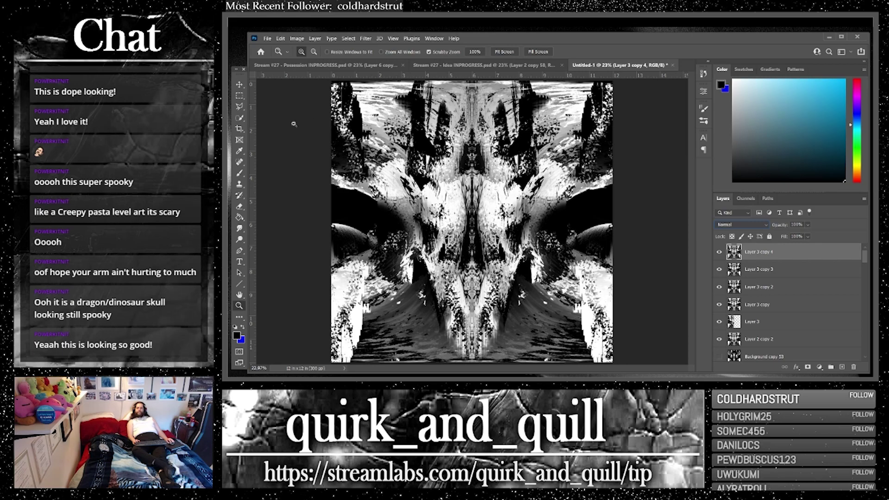
click(268, 39)
Step: Save as 'Stream #27 - Dragon INPROGRESS.psd', replacing Possession with Dragon in the name
click(279, 138)
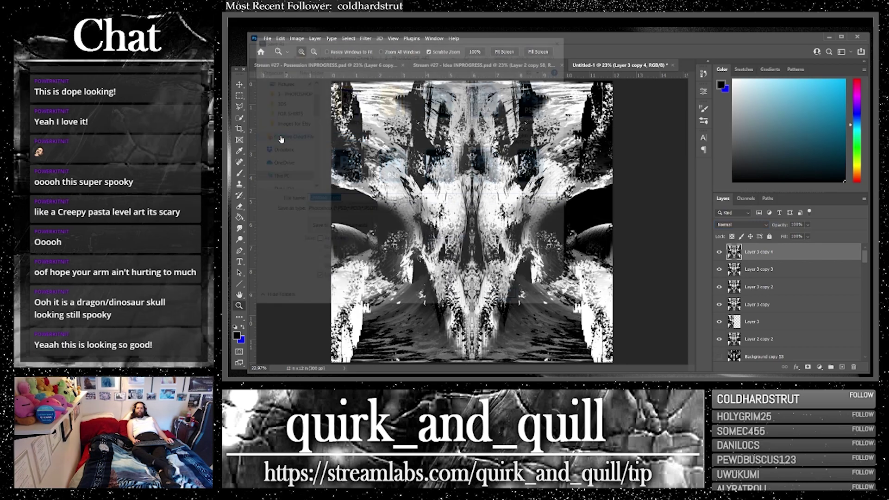
scroll(498, 138, down, 15)
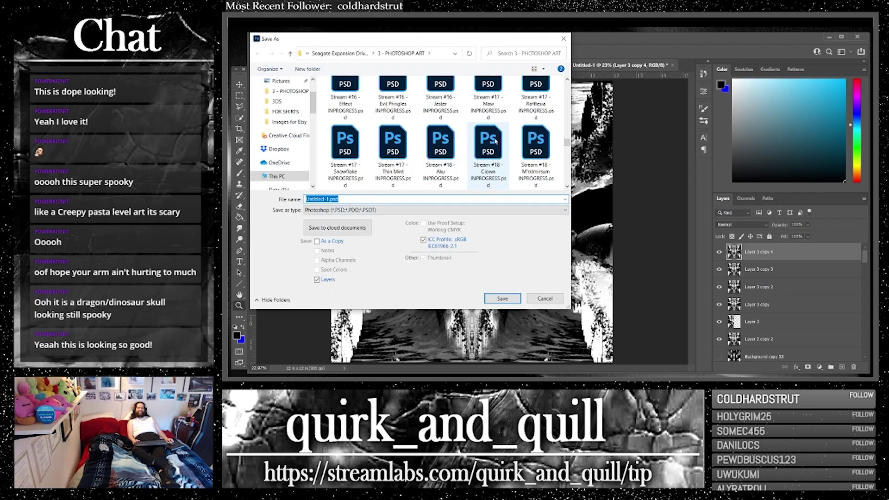
click(437, 172)
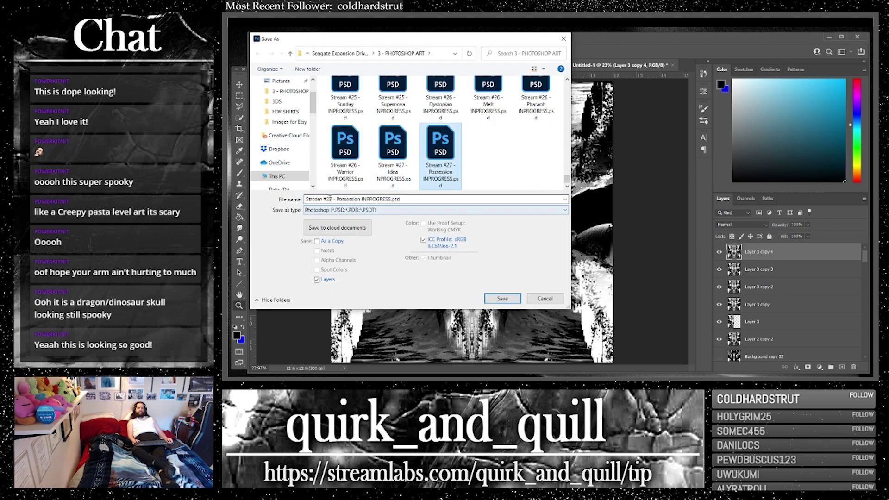
click(336, 199)
drag(337, 199, 360, 199)
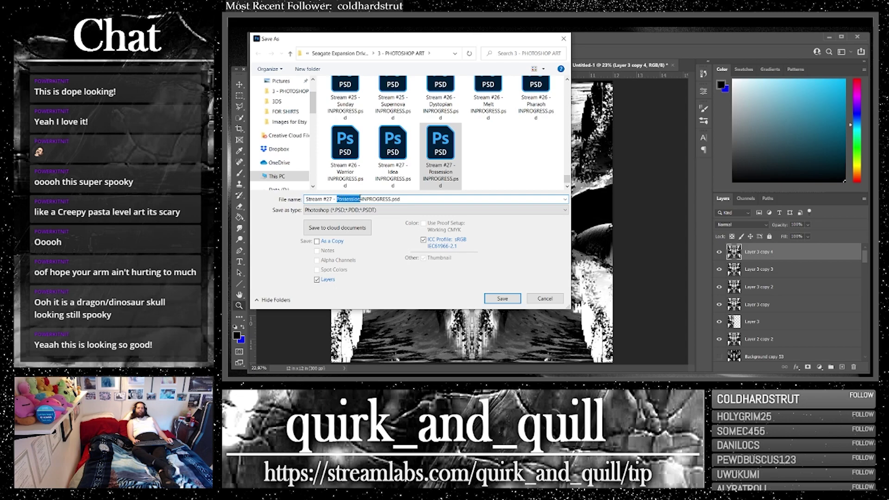
text(Dragon)
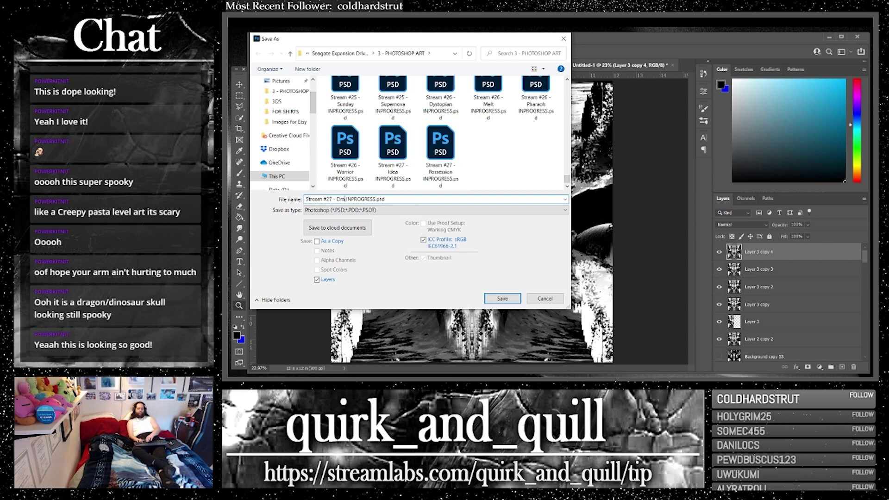
click(500, 300)
click(791, 99)
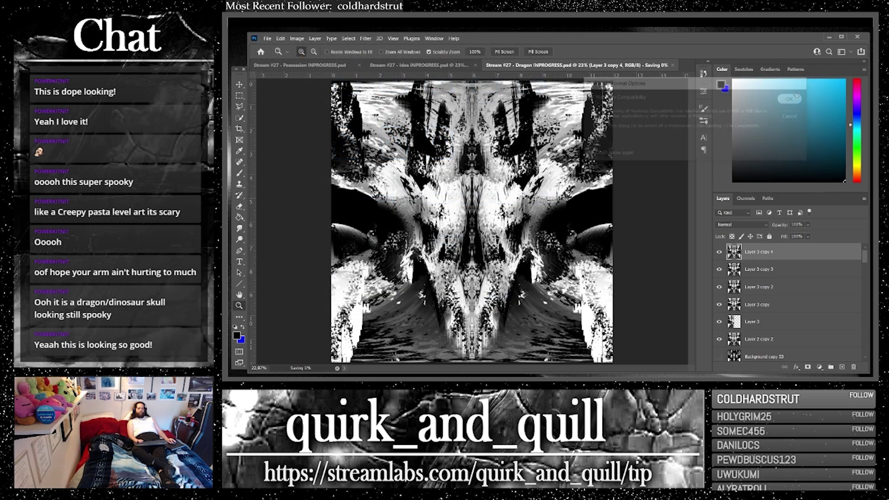
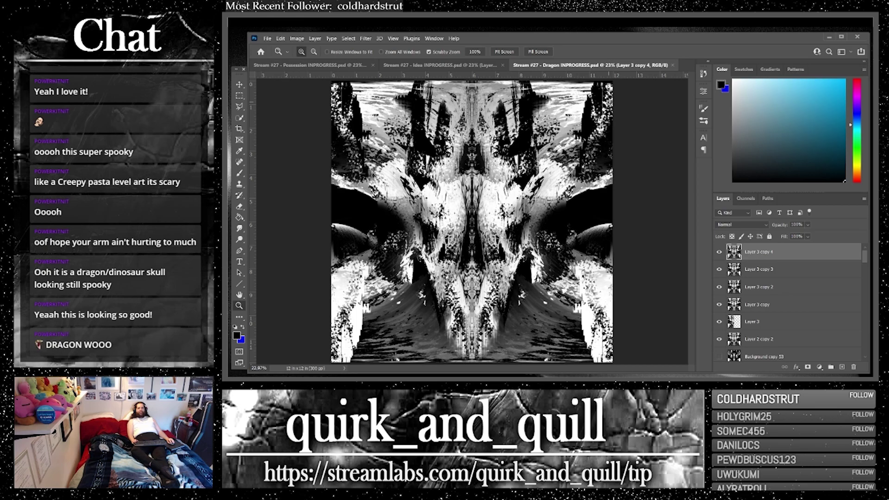
Step: Create a new blank 3600 × 3600 px document with a white background
click(267, 38)
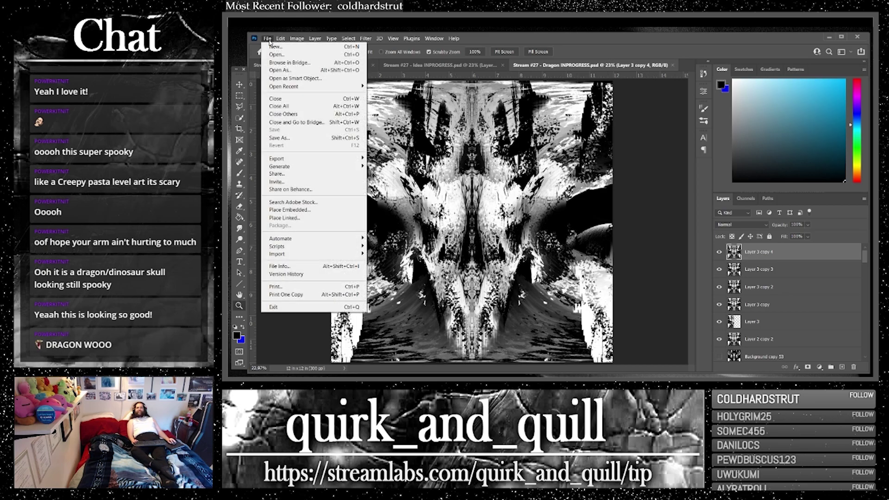
click(275, 44)
click(458, 183)
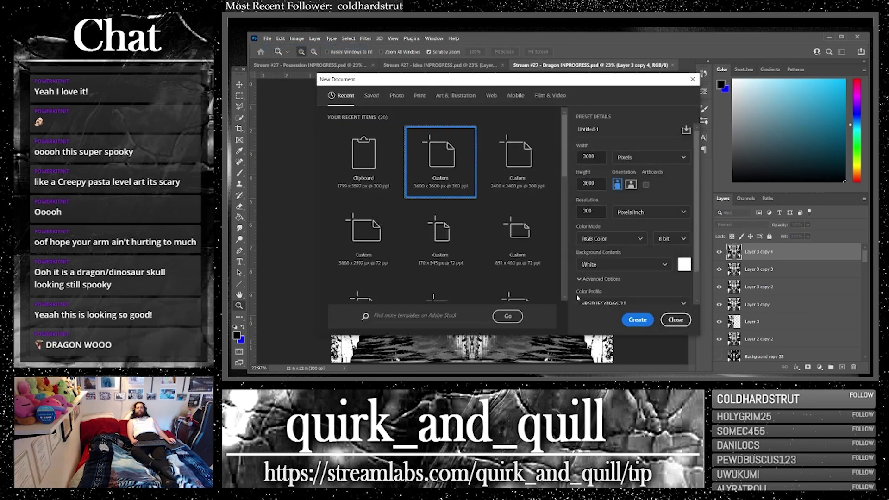
click(637, 319)
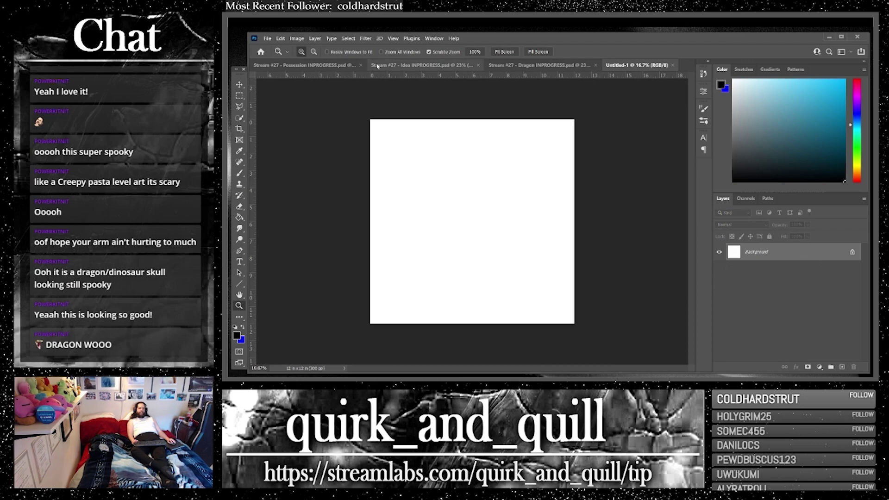
Step: Zoom out and fit the whole new canvas in the window
click(393, 39)
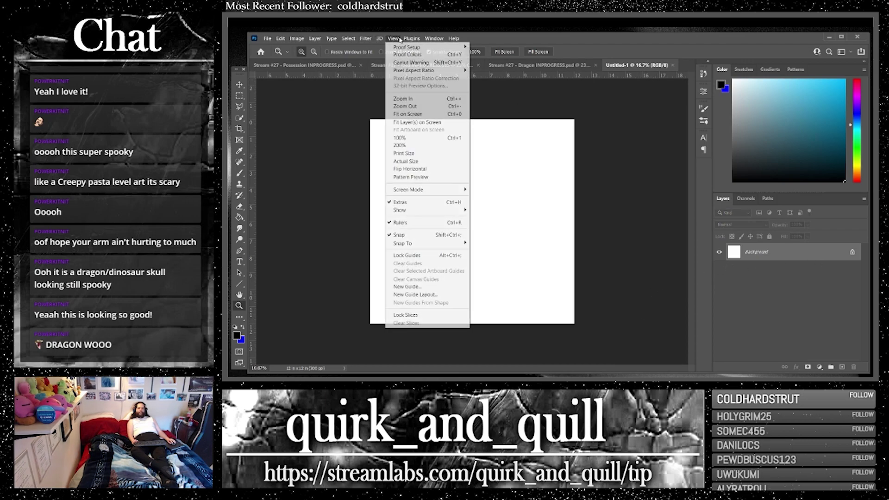
click(398, 107)
click(393, 39)
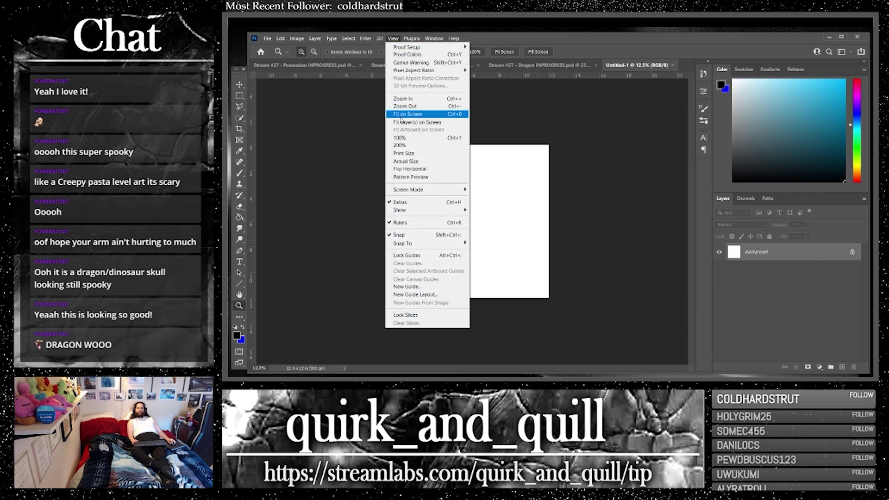
click(411, 118)
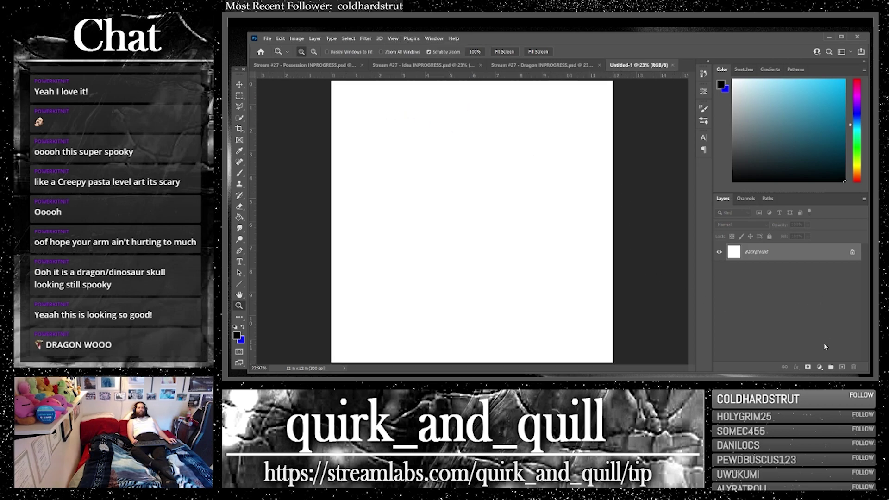
Step: Add a new layer and set the brush to the KYLE Ultimate Charcoal Pencil at 354 px
click(840, 367)
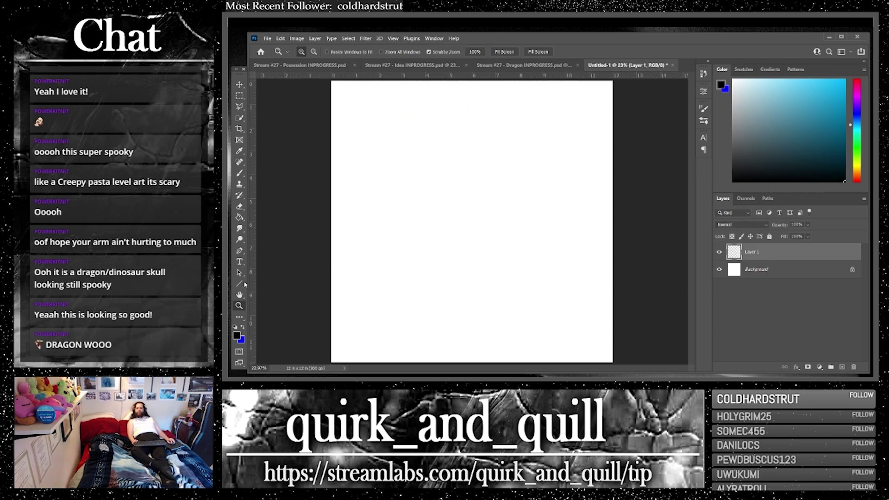
click(239, 173)
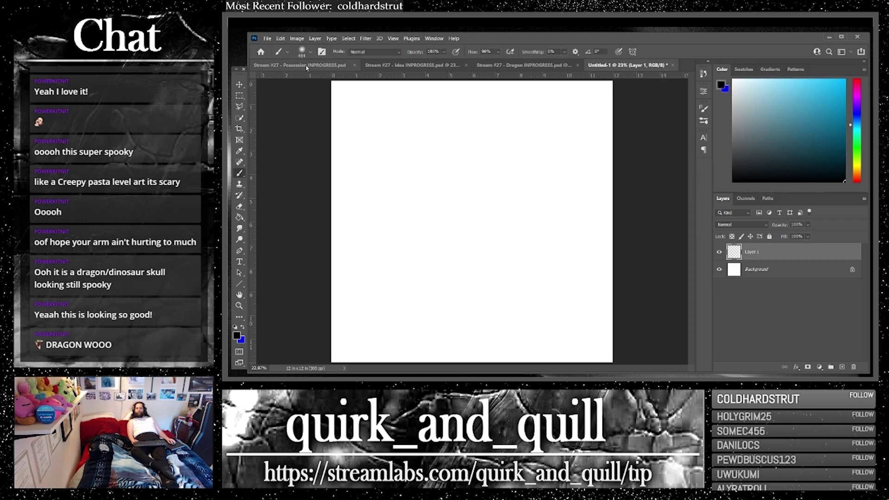
click(302, 52)
scroll(330, 183, down, 3)
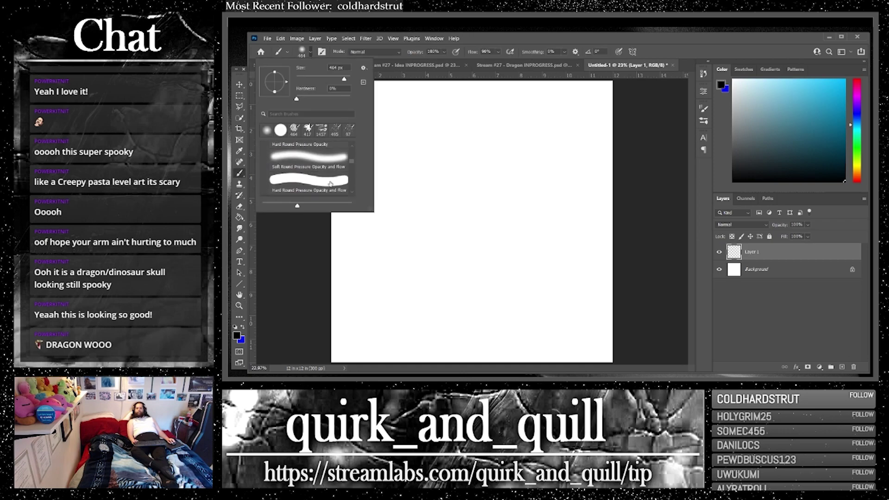
scroll(331, 183, down, 4)
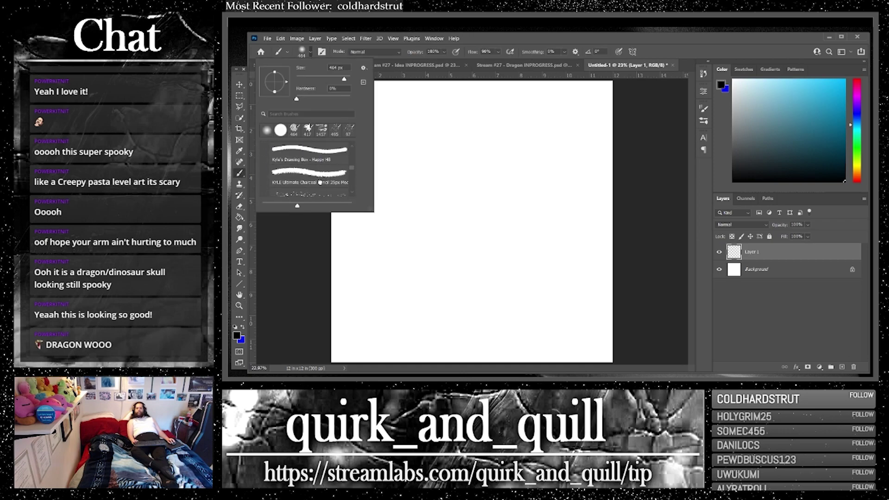
click(320, 182)
click(327, 79)
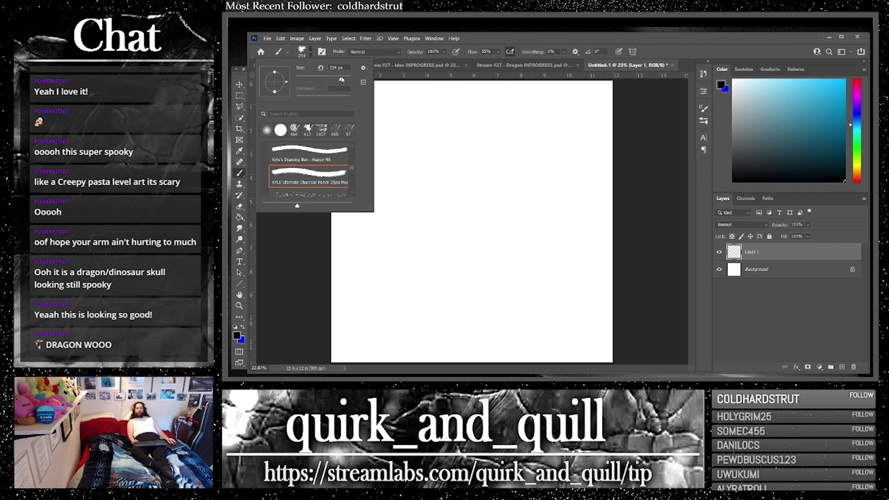
drag(342, 79, 342, 79)
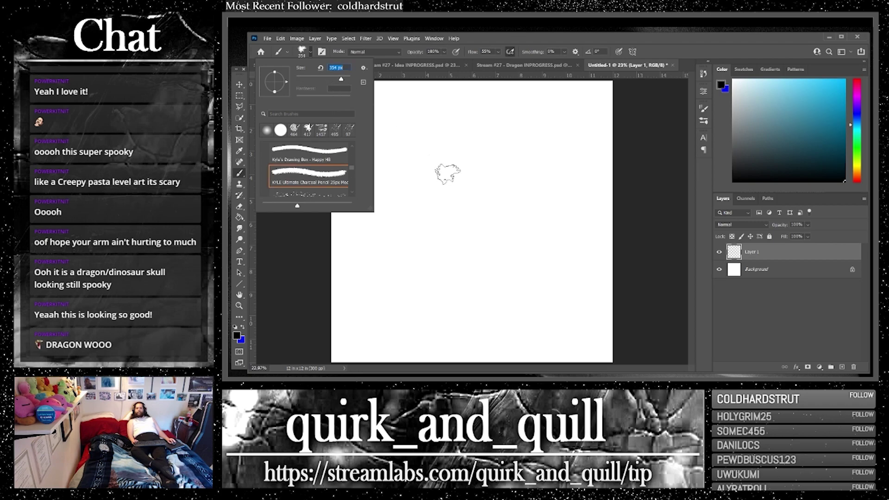
Step: Set the foreground colour to ff6c6c and paint a large pink zigzag across the canvas
click(237, 335)
click(718, 233)
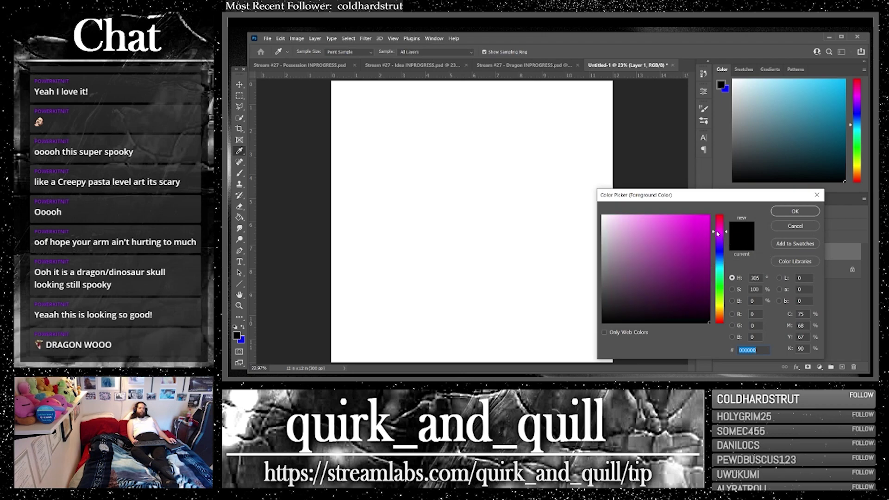
click(718, 216)
click(664, 215)
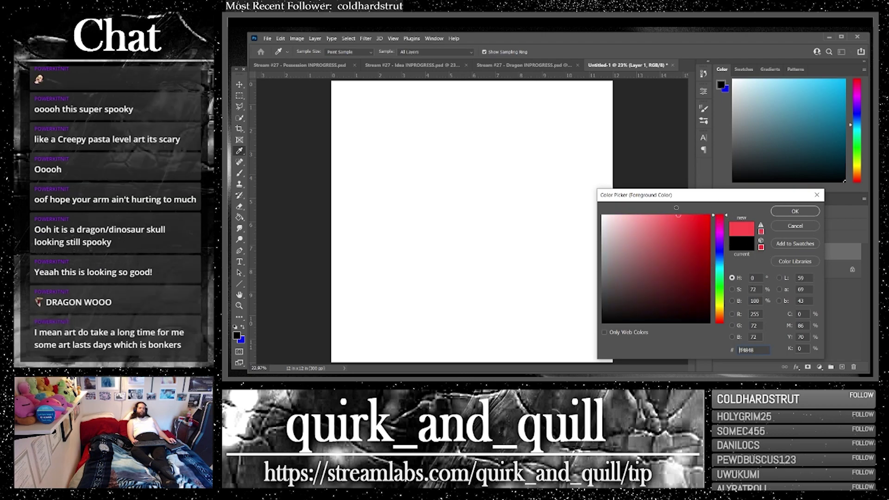
click(774, 212)
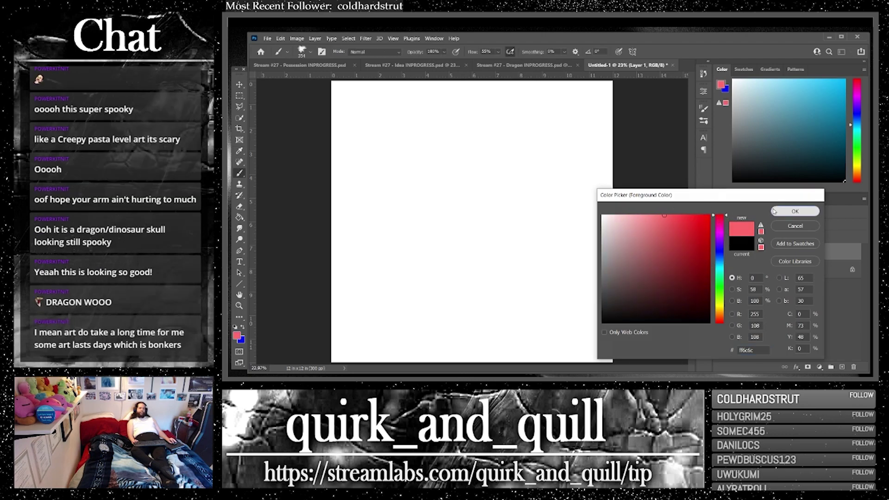
click(318, 125)
mouse_move(355, 136)
mouse_down()
mouse_move(383, 167)
mouse_move(340, 198)
mouse_move(547, 250)
mouse_move(496, 289)
mouse_move(633, 300)
mouse_move(490, 375)
mouse_move(680, 373)
mouse_up()
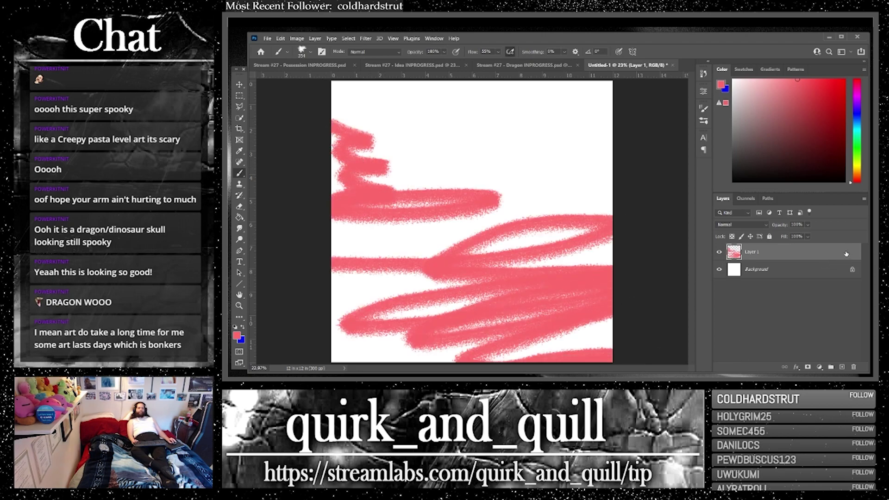
Step: Duplicate Layer 1, keeping the copy's blend mode at Normal
drag(846, 254, 841, 367)
click(725, 226)
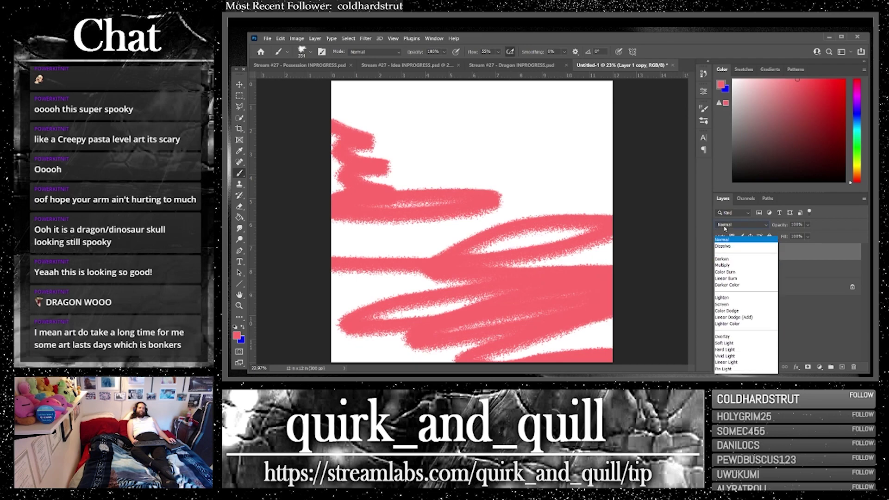
click(730, 170)
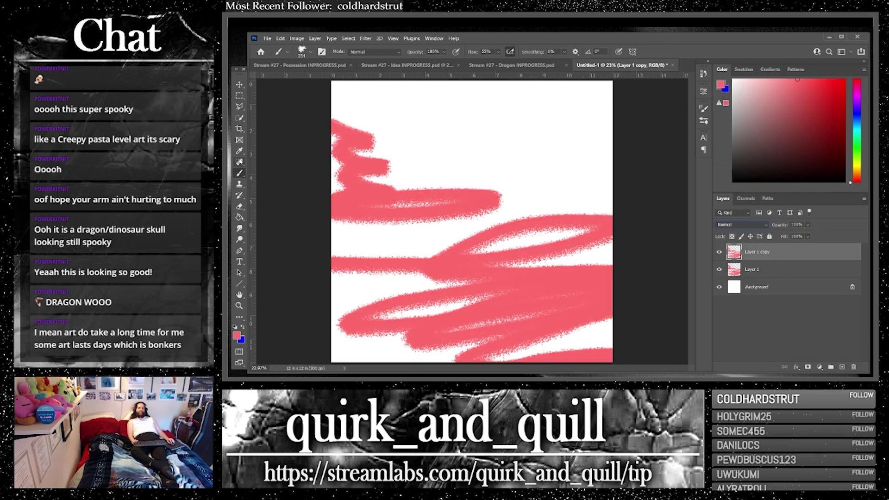
Step: Fill Layer 1 copy with a radial gradient from the top and blend it in Pin Light
click(240, 217)
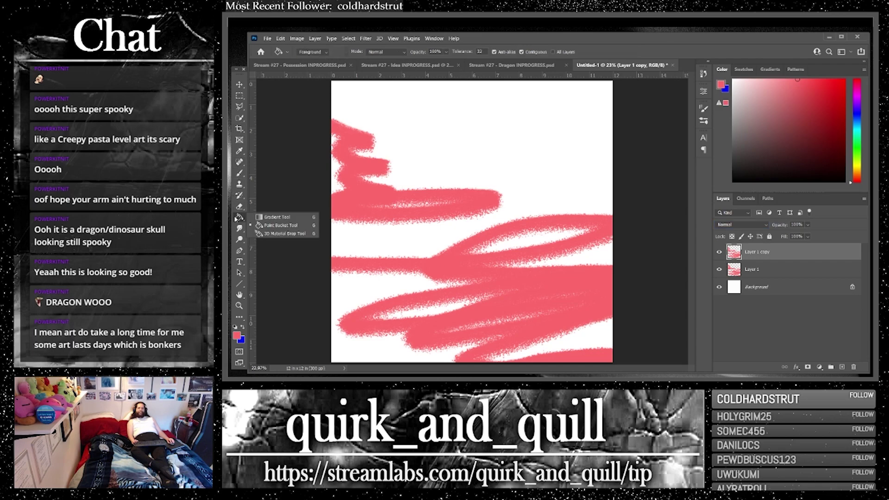
click(277, 222)
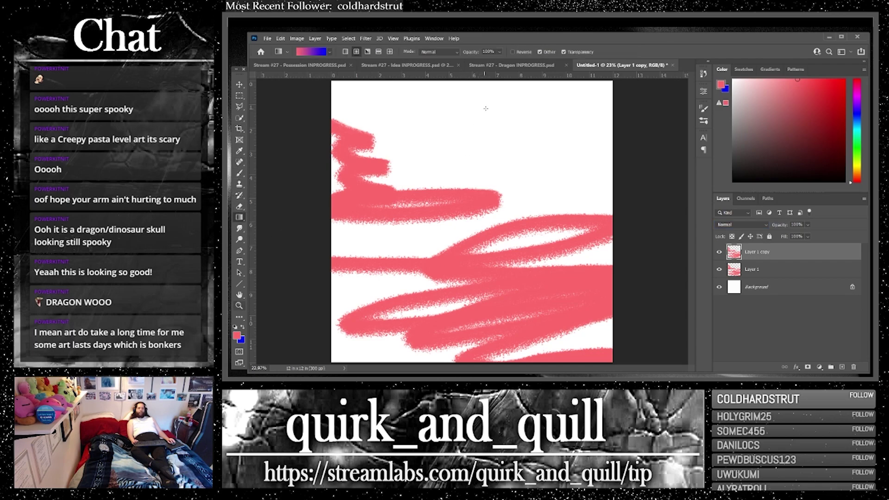
drag(478, 103, 472, 237)
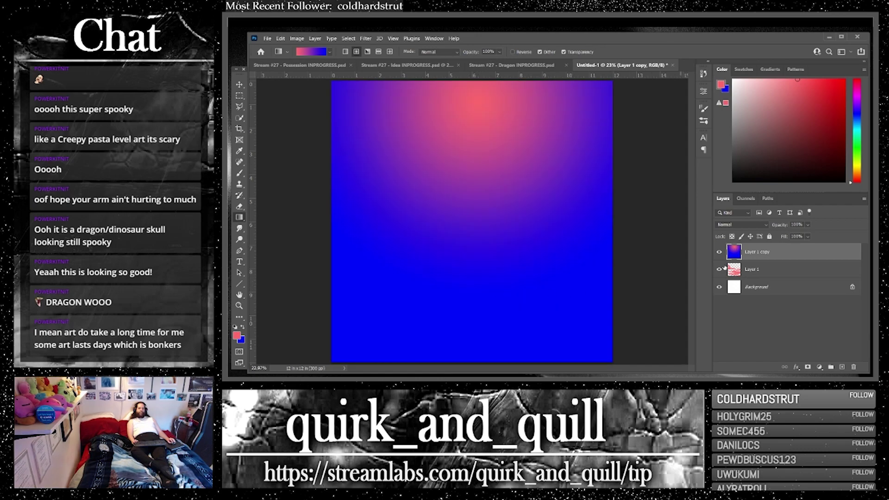
click(741, 224)
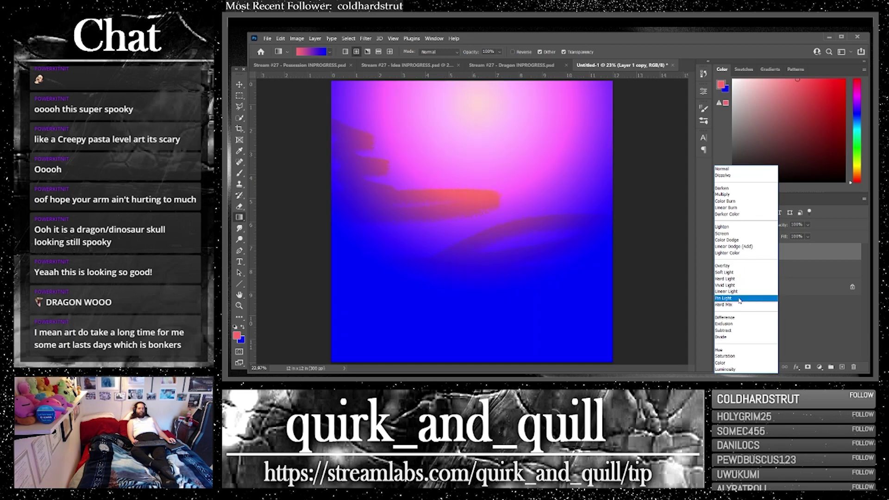
click(736, 298)
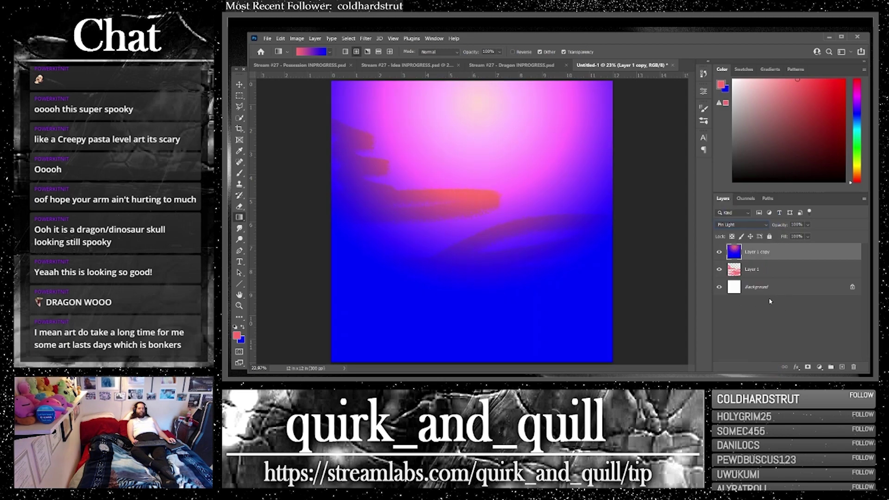
Step: Duplicate all three layers, merge the duplicates into one, and copy the merged layer
shift+click(803, 292)
key(ctrl+j)
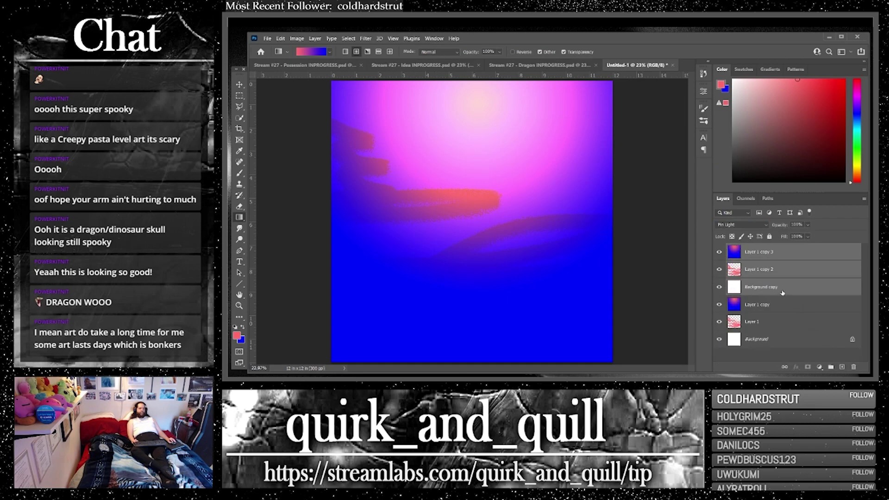
right_click(783, 292)
click(694, 284)
drag(830, 255, 842, 367)
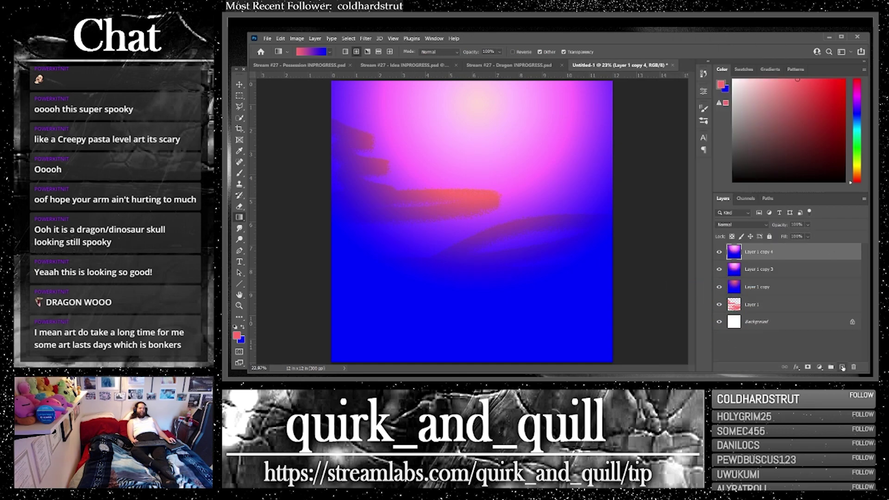
Step: Flip the top layer horizontally and set its blend mode to Pin Light
click(280, 38)
mouse_move(345, 219)
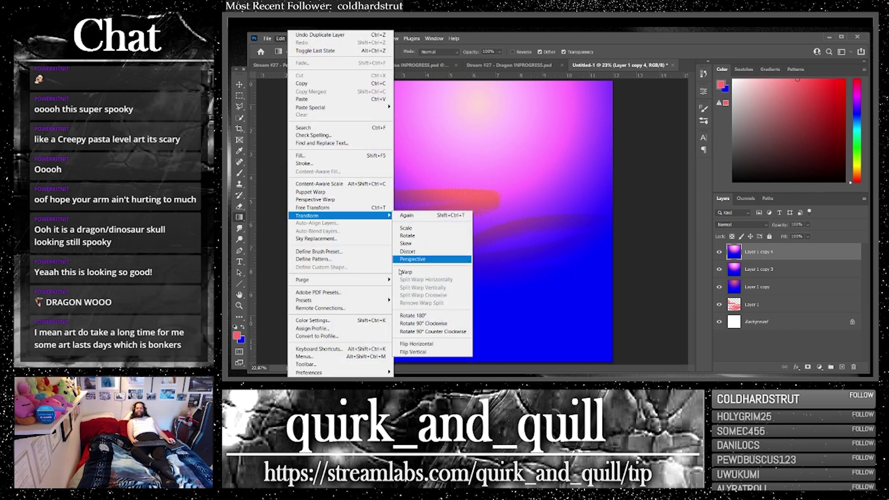
click(415, 344)
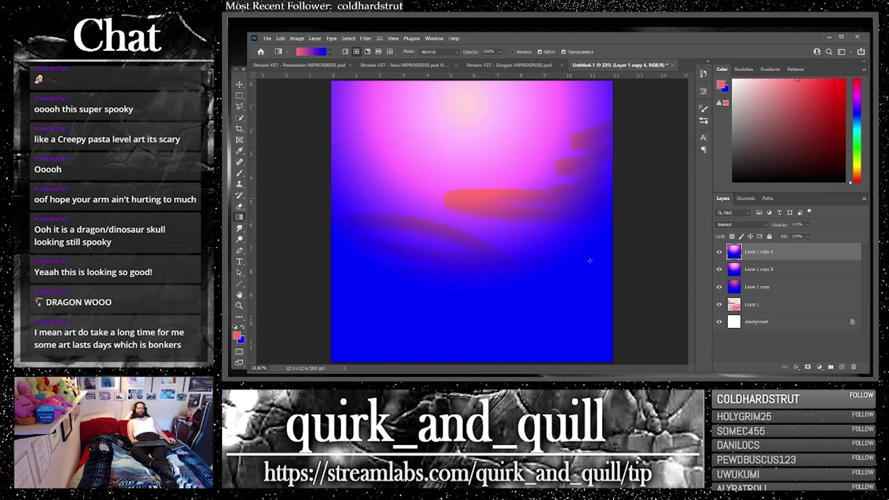
click(727, 226)
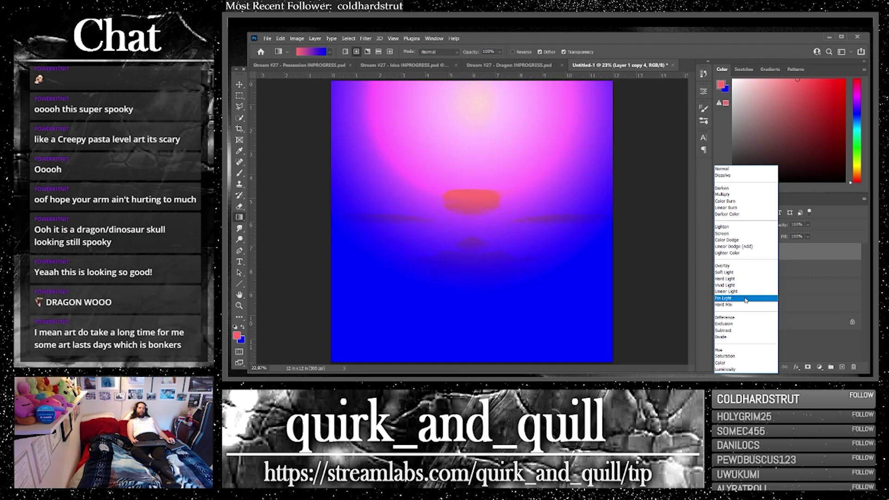
click(741, 299)
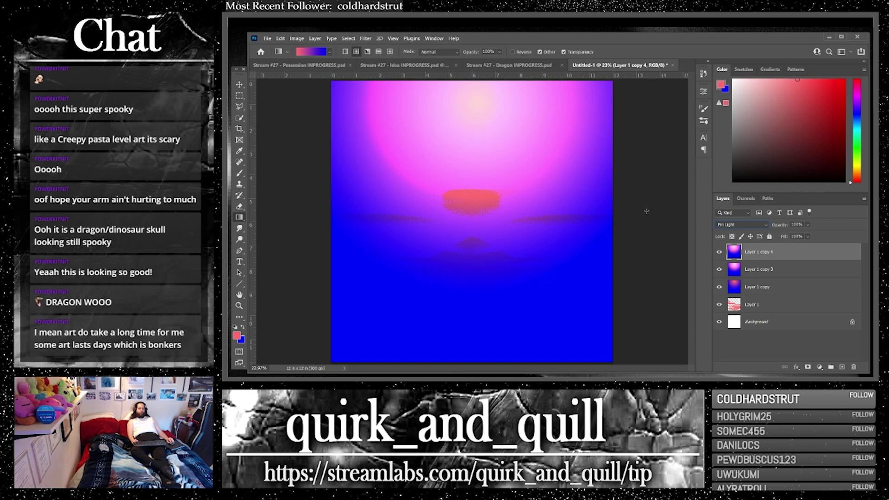
Step: Duplicate the two top gradient copies, merge them, and copy the result as Layer 1 copy 7
shift+click(810, 271)
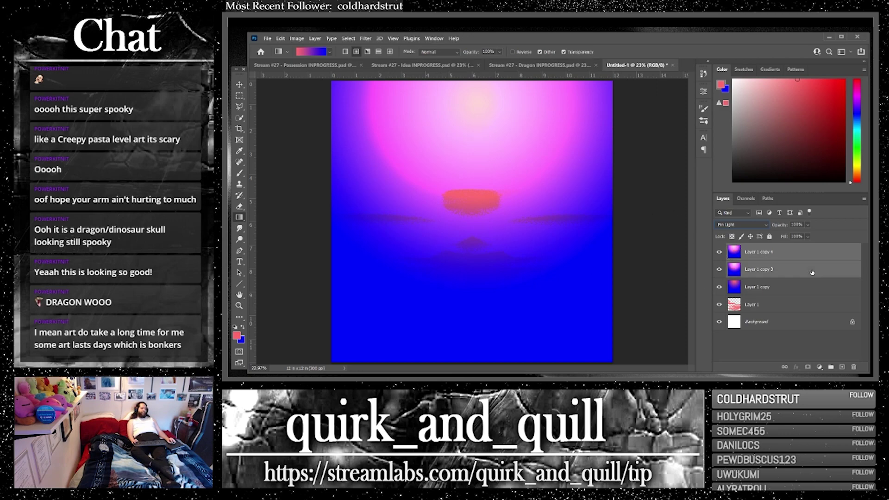
key(ctrl+j)
right_click(777, 276)
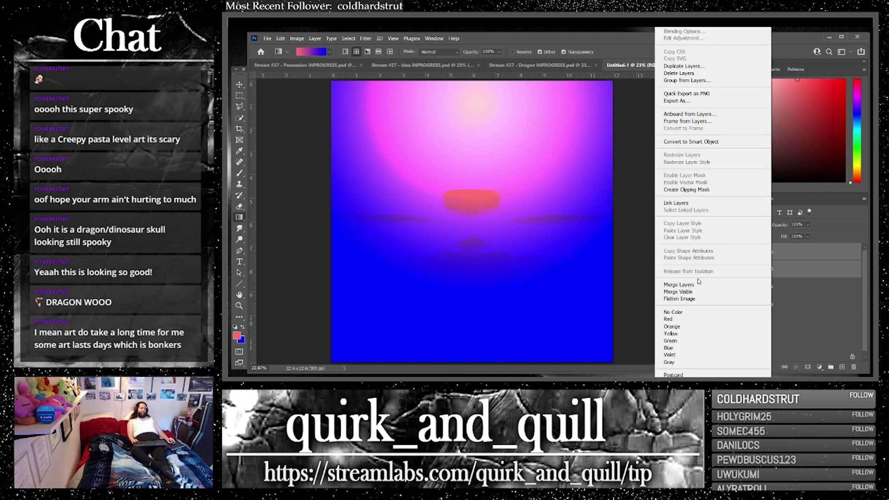
click(736, 283)
drag(831, 291, 841, 366)
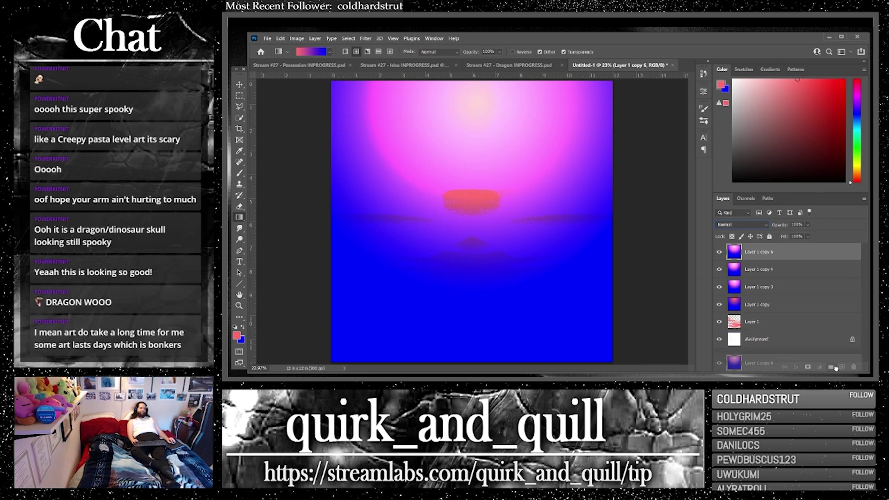
Step: Stretch Layer 1 copy 7 vertically, shift it back down, and commit the transform
click(240, 85)
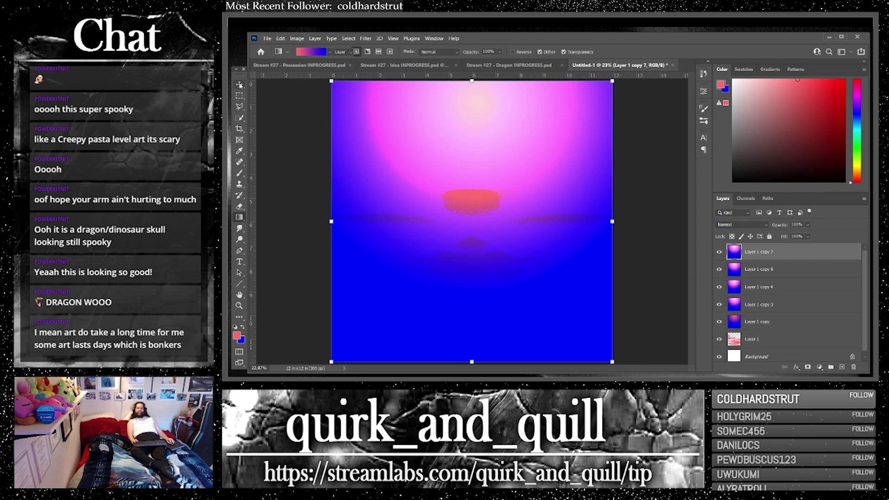
drag(474, 361, 497, 393)
drag(473, 82, 472, 0)
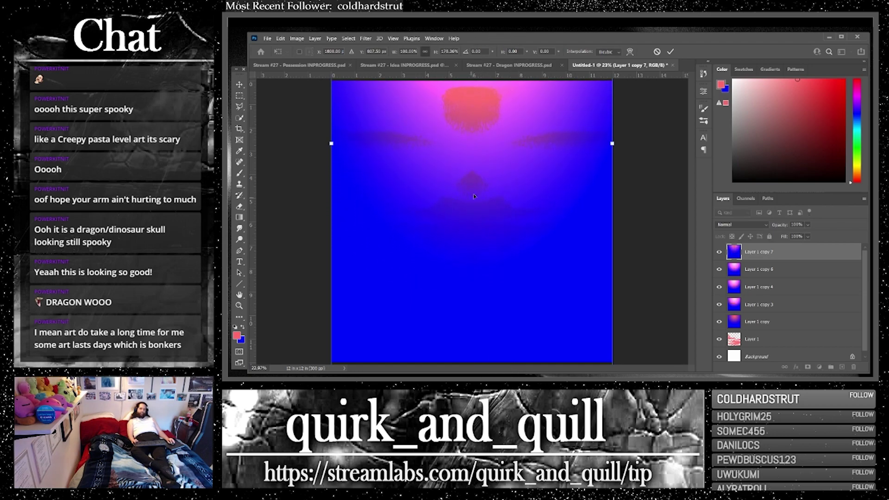
drag(474, 196, 476, 293)
key(Return)
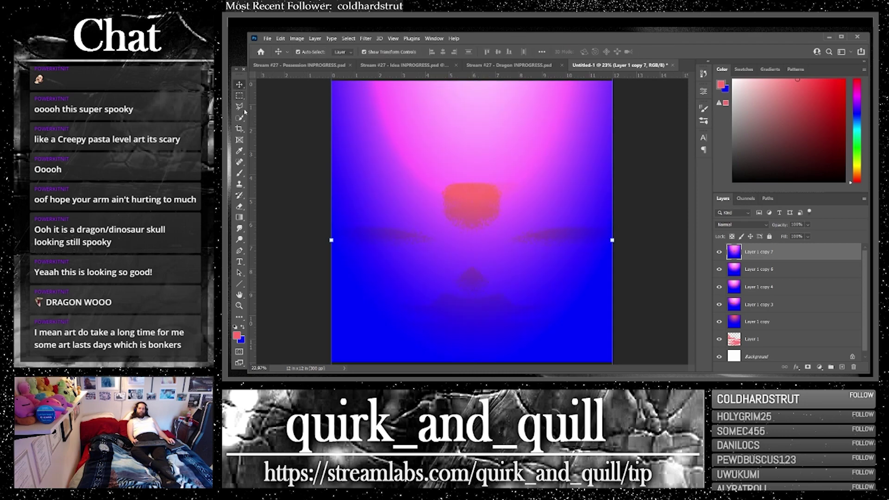
Step: Duplicate the top layer as Layer 1 copy 8 to try a new blend mode
click(239, 129)
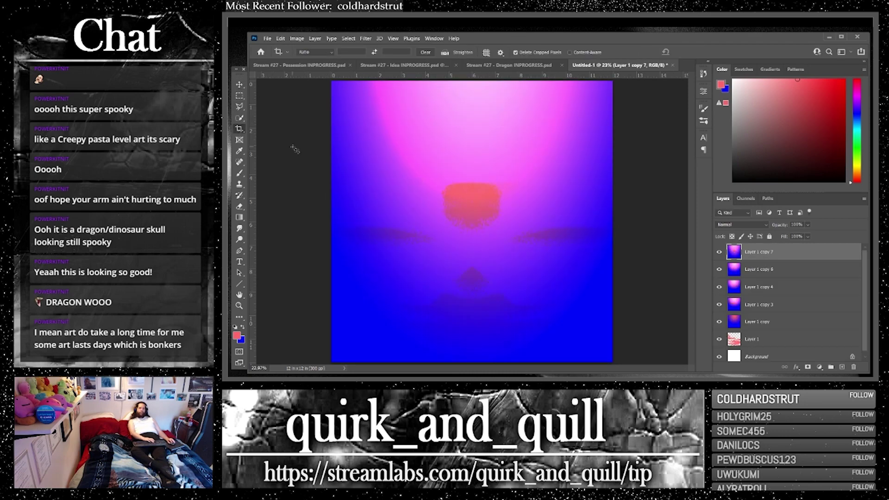
drag(836, 258, 843, 366)
click(742, 225)
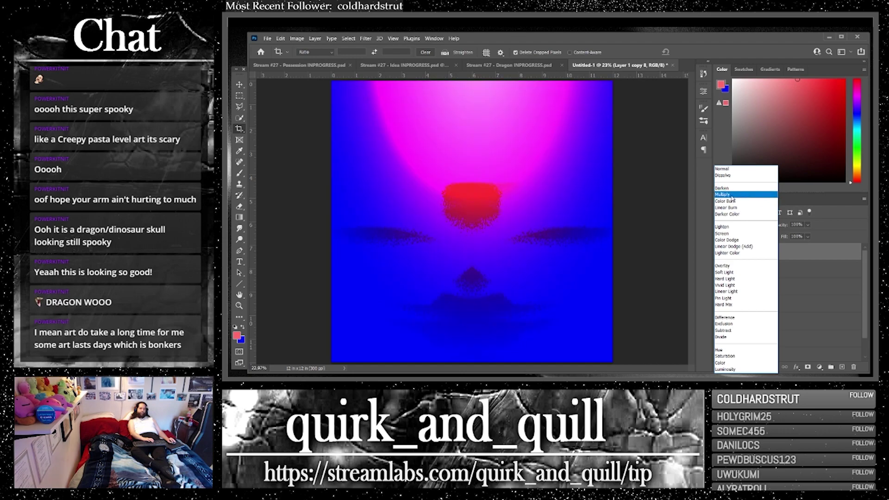
Step: Set Layer 1 copy 8 to Linear Burn, merge its duplicates, and copy as Layer 1 copy 11
click(725, 207)
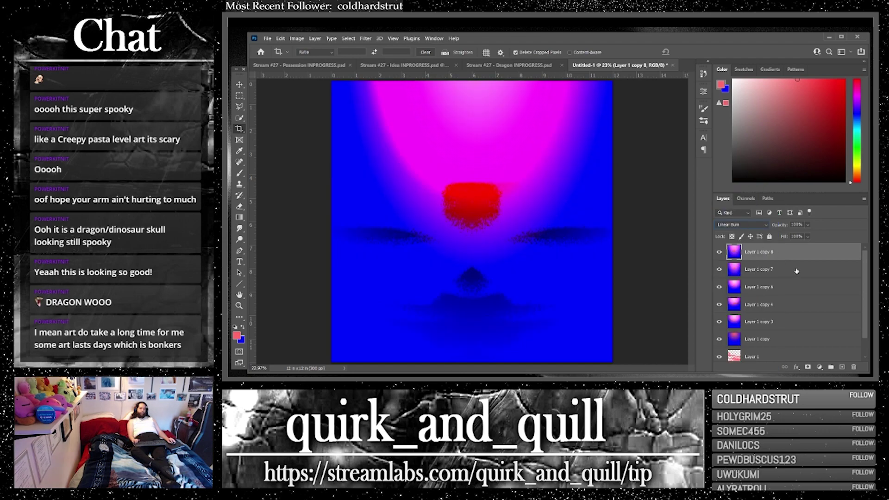
key(ctrl+j)
key(ctrl+j)
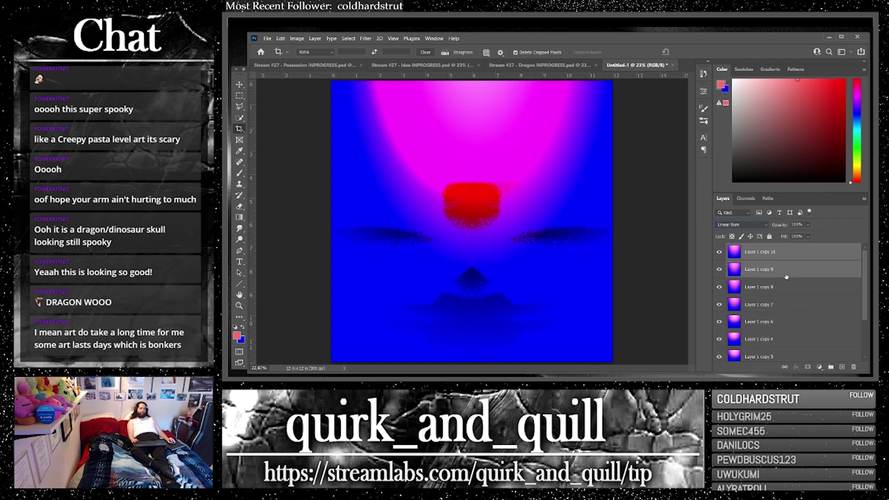
right_click(785, 276)
click(710, 285)
drag(818, 260, 842, 367)
Step: Test inverting Layer 1 copy 11, revert it, and set it to Multiply
key(ctrl+i)
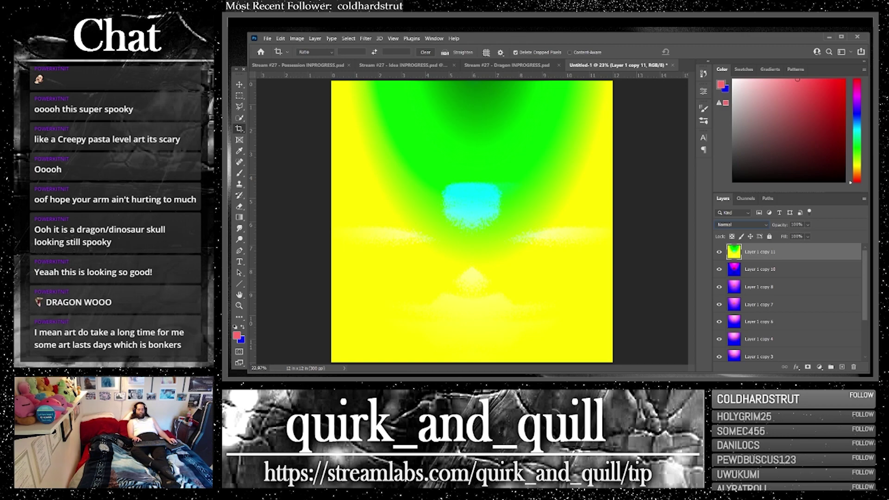
key(ctrl+i)
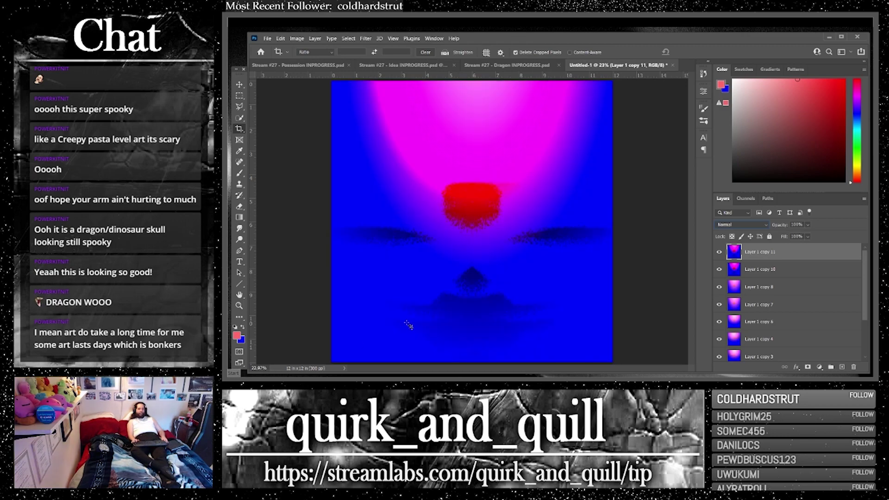
click(741, 225)
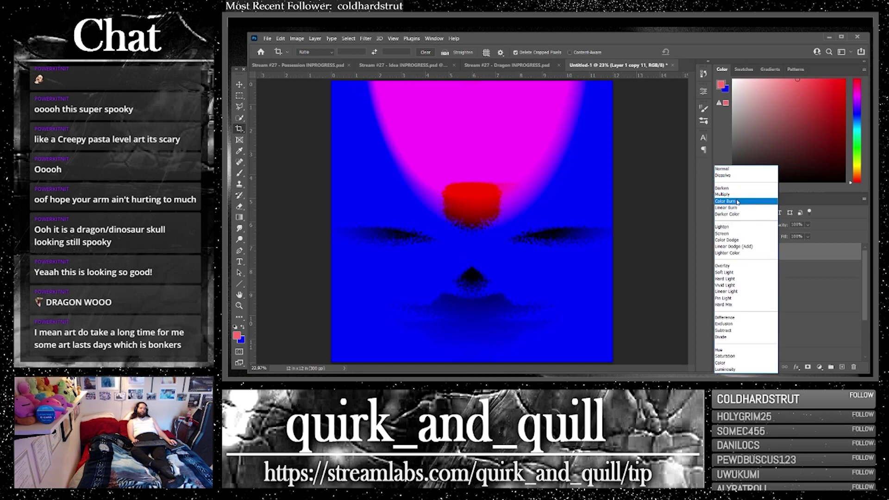
click(736, 195)
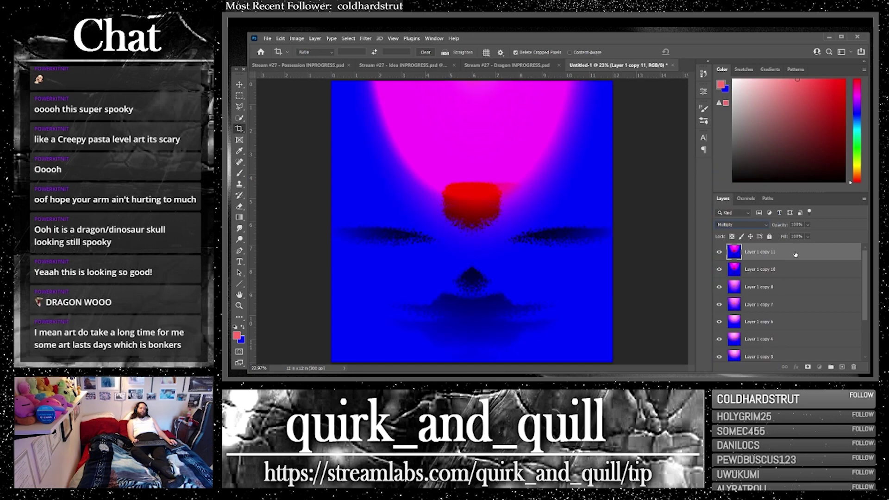
Step: Stack many duplicates of the multiplied layer, copies 13 through 17 and beyond
drag(795, 254, 842, 366)
drag(798, 266, 842, 366)
key(ctrl+j)
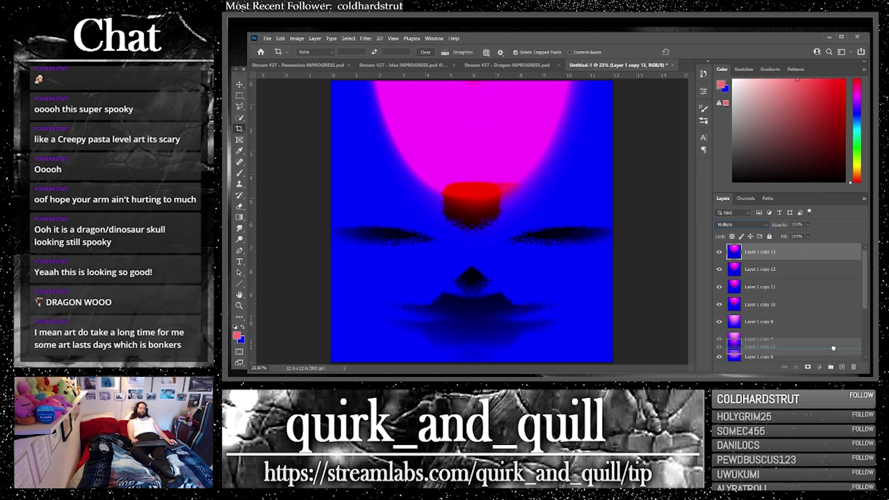
drag(813, 256, 842, 366)
drag(820, 254, 842, 367)
drag(822, 260, 841, 367)
shift+click(788, 329)
drag(789, 334, 841, 366)
drag(829, 317, 842, 367)
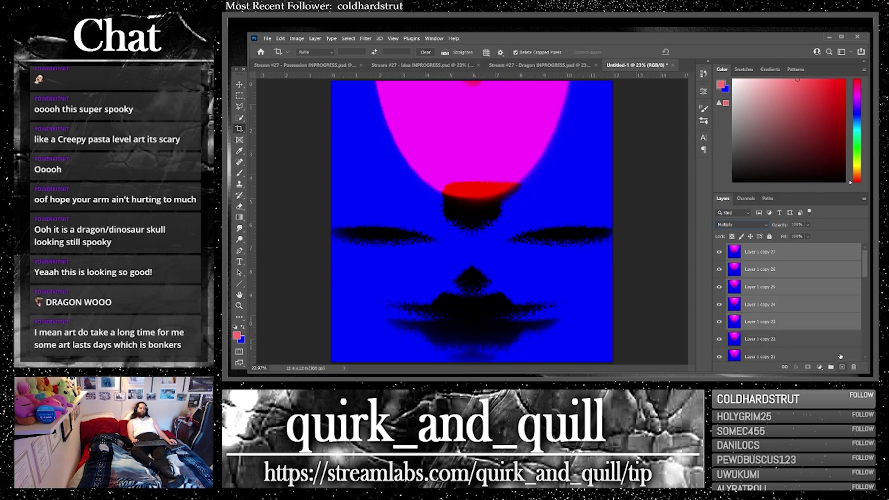
Step: Select all layers, merge them into one, and duplicate the merged layer
click(786, 254)
scroll(796, 301, down, 10)
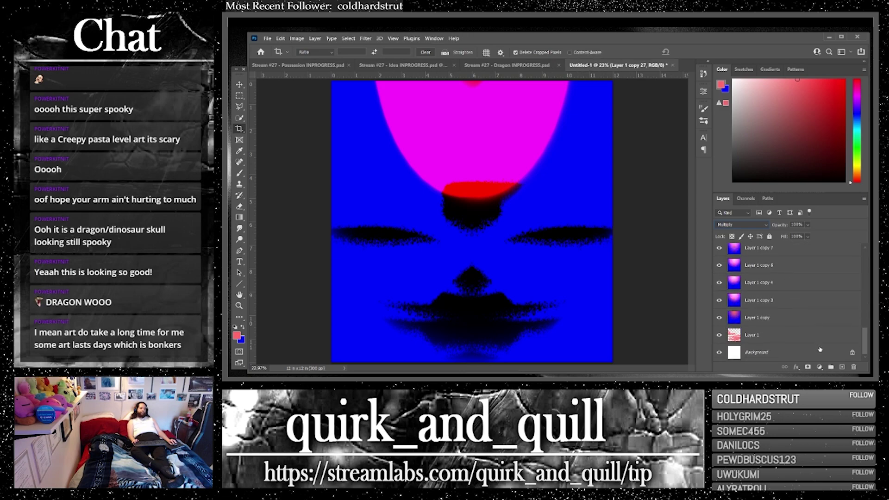
key(ctrl+alt+a)
right_click(819, 348)
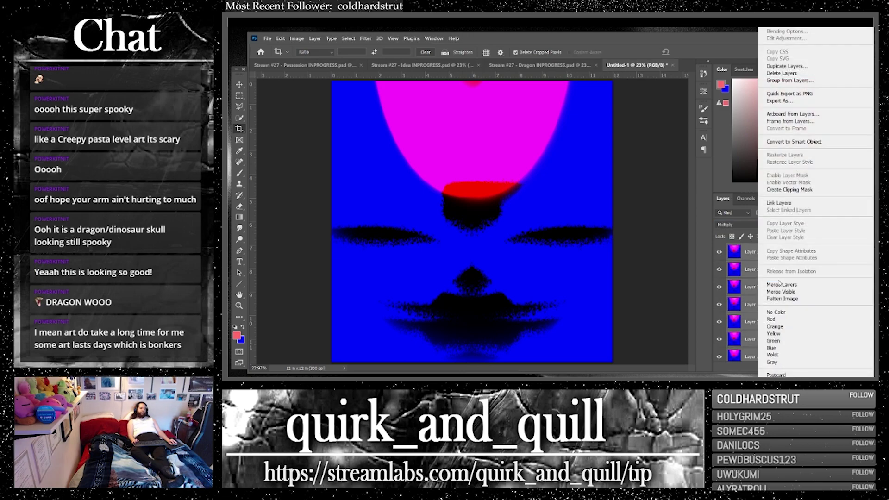
click(780, 284)
key(ctrl+j)
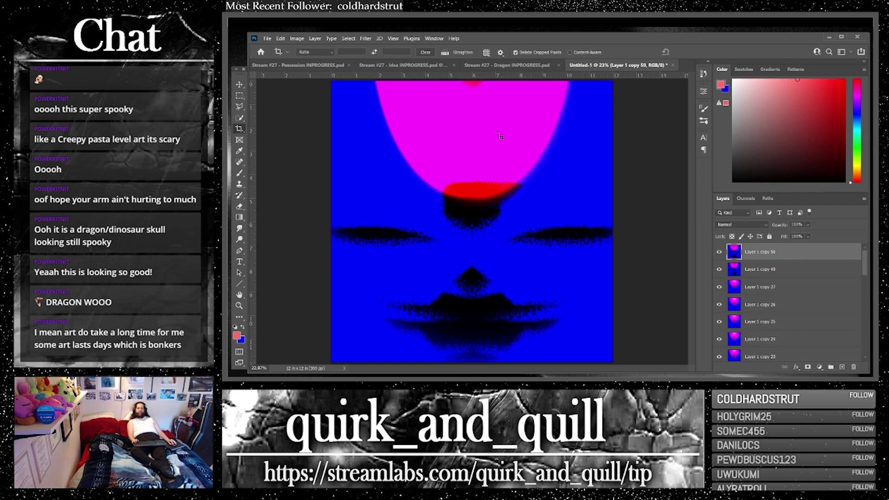
Step: Flip the duplicate horizontally and set it to Multiply
click(281, 38)
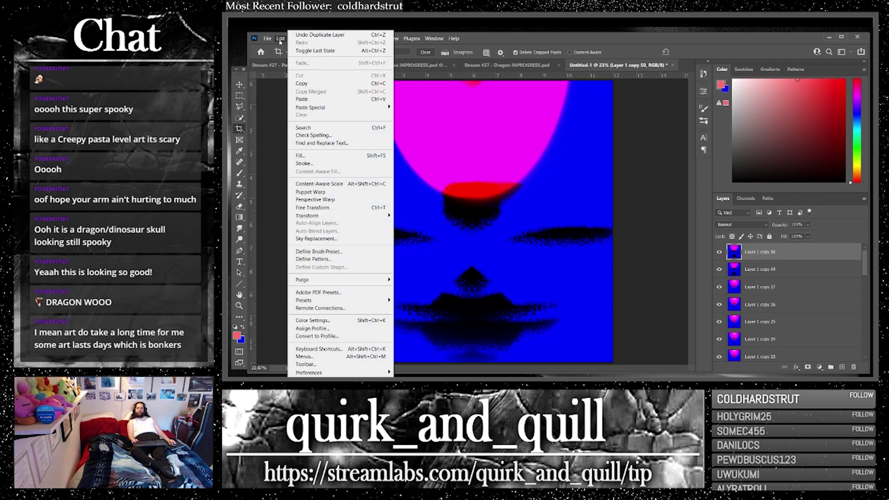
mouse_move(345, 217)
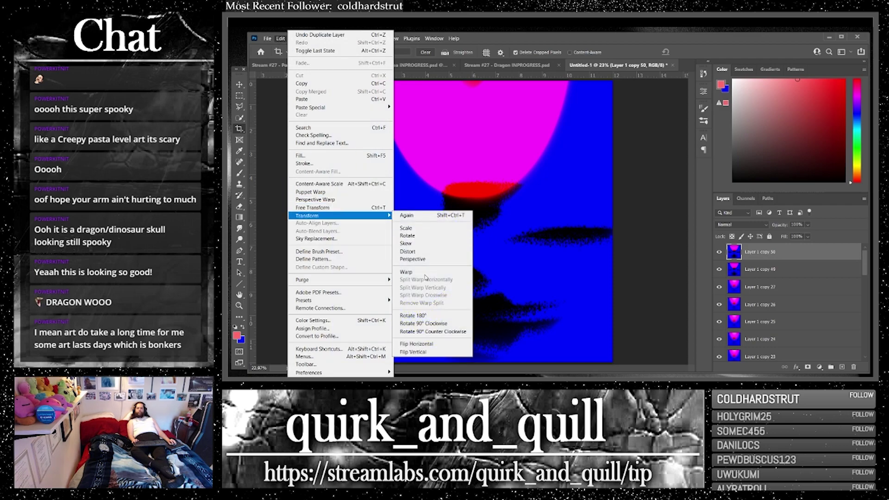
click(427, 344)
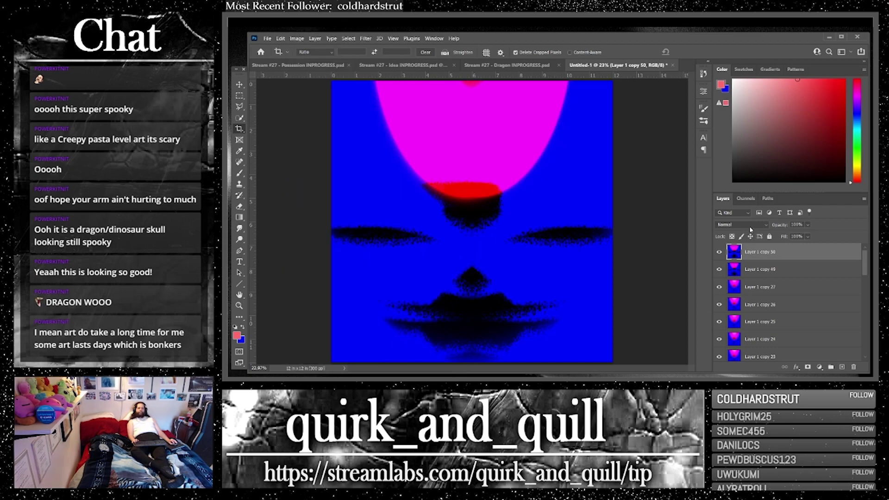
click(748, 225)
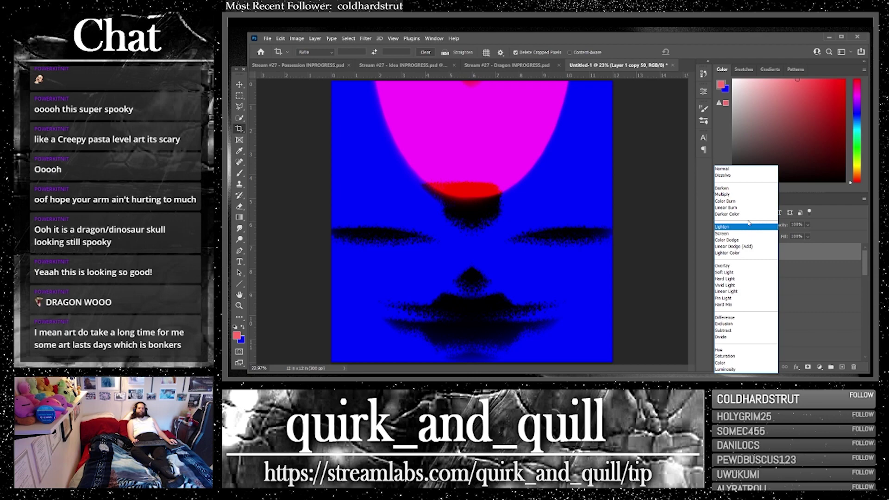
click(741, 196)
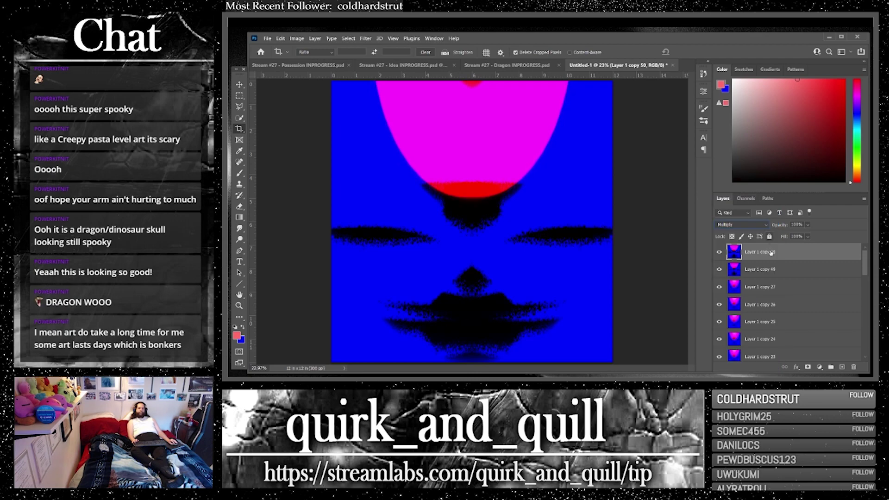
Step: Merge the mirrored layer with copy 49, duplicate as copy 53, and add blank Layer 2
shift+click(760, 269)
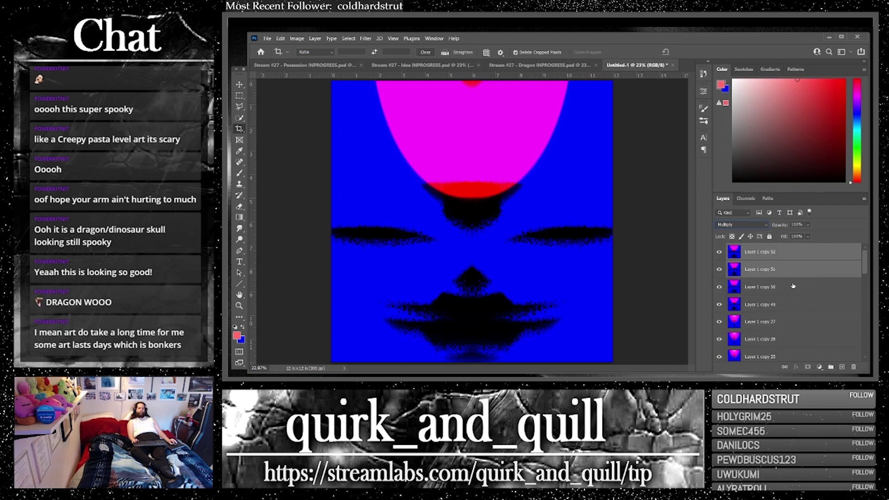
right_click(783, 269)
click(722, 283)
drag(819, 262, 842, 367)
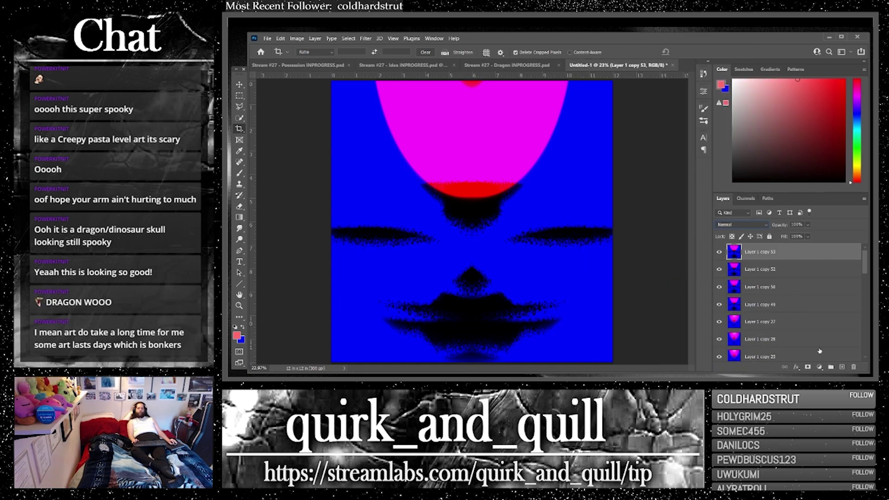
click(842, 367)
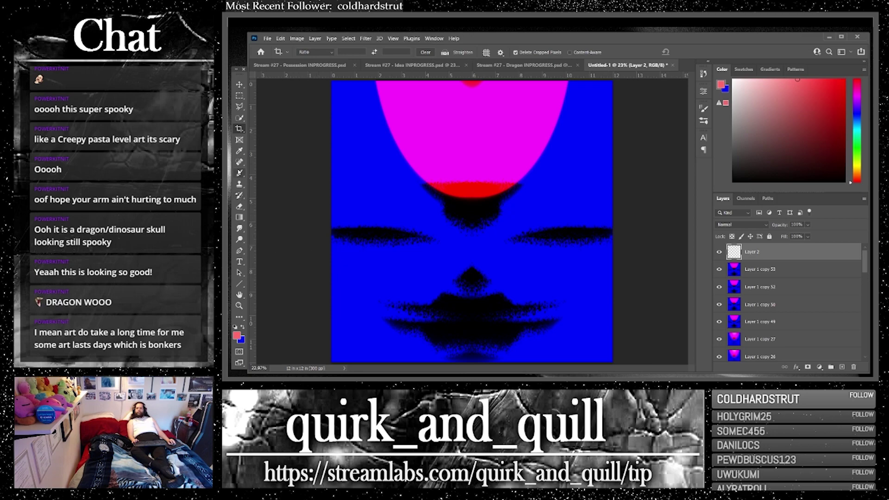
Step: Swap foreground and background colours and try a natural-edge preset from the brush picker
click(238, 174)
click(243, 329)
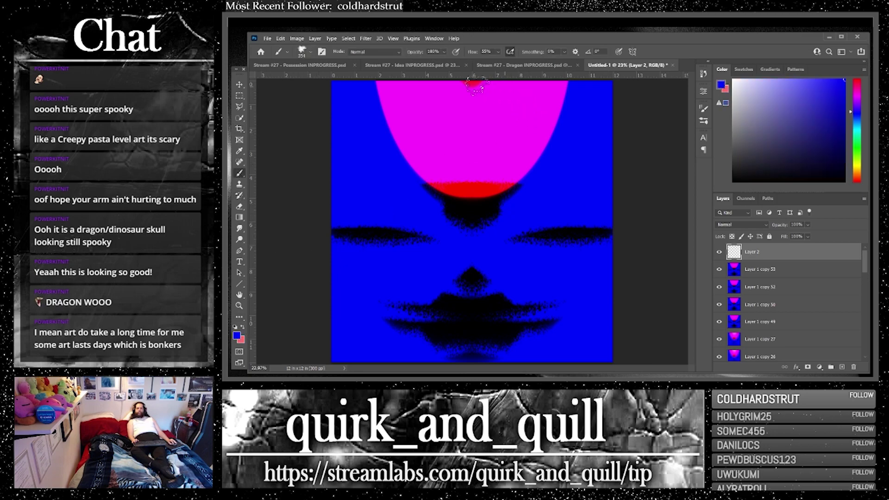
click(310, 52)
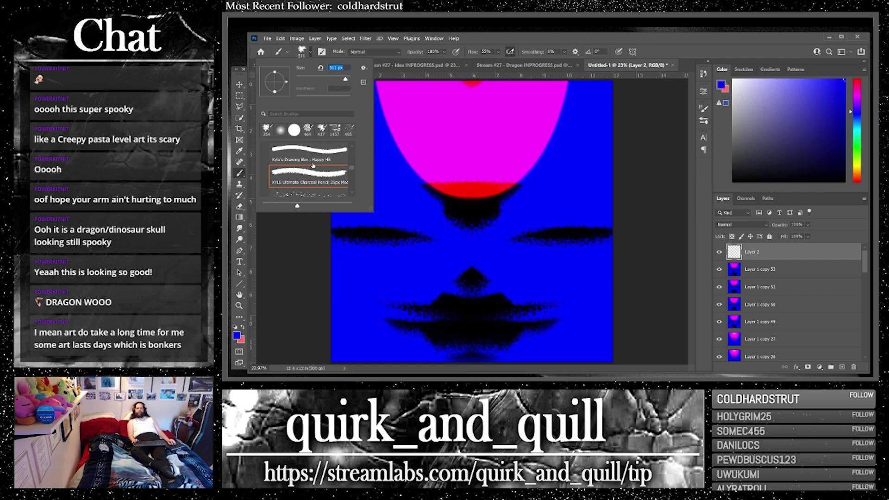
scroll(310, 167, down, 3)
scroll(312, 165, down, 5)
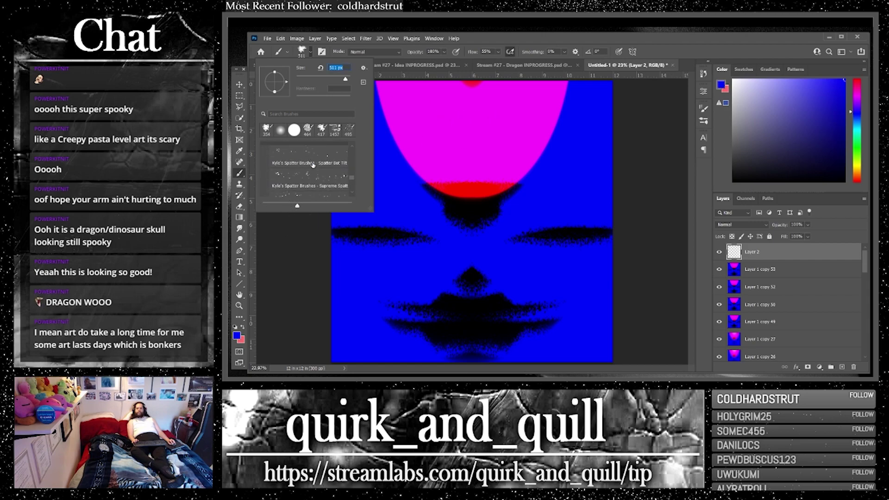
scroll(313, 165, down, 4)
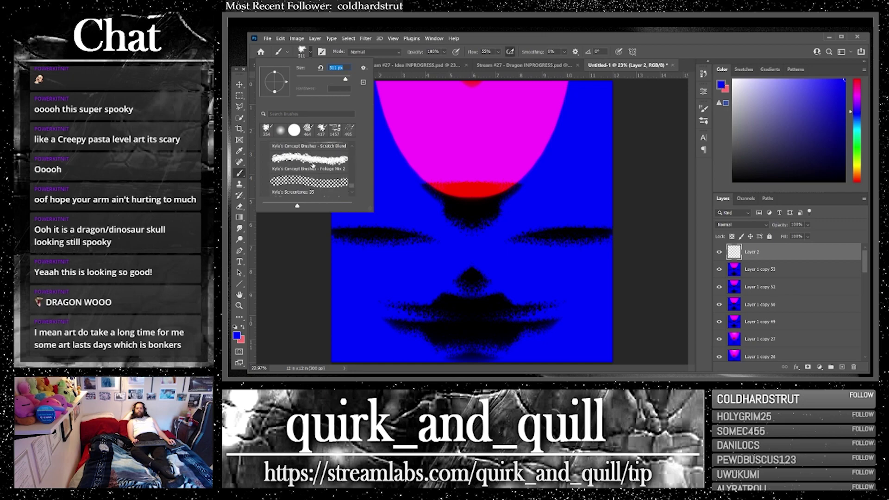
scroll(313, 166, up, 9)
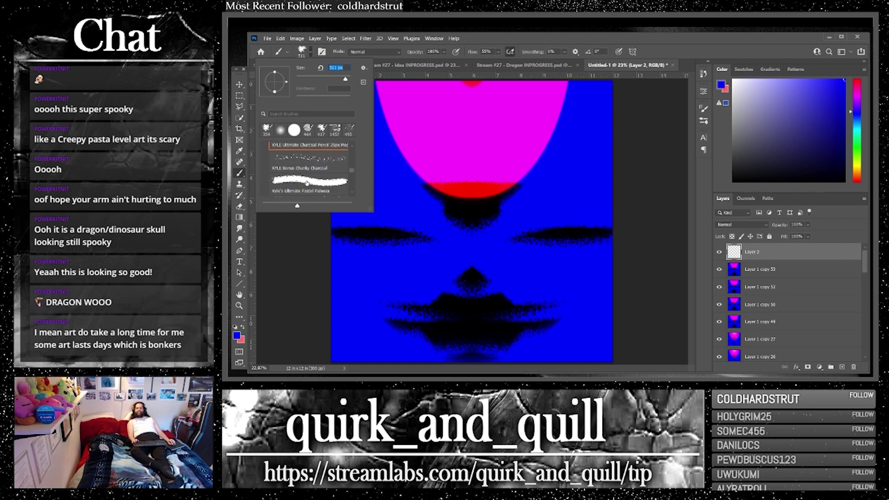
scroll(306, 183, down, 1)
click(309, 176)
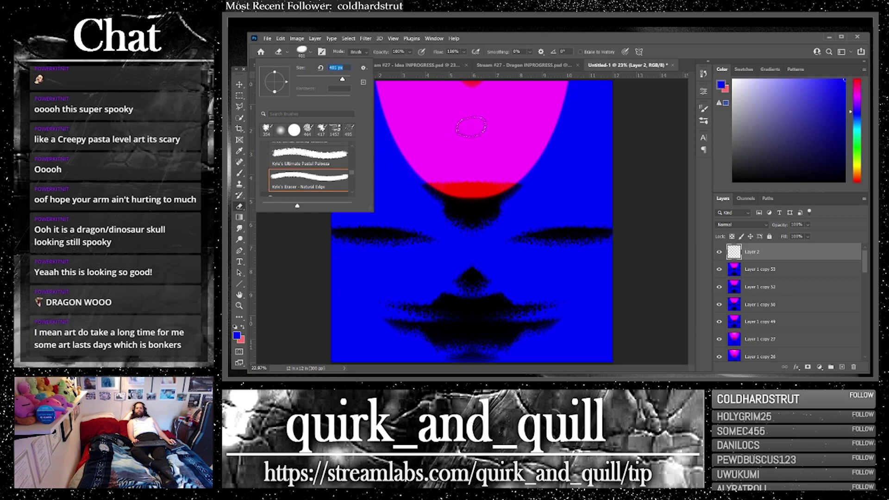
key(Return)
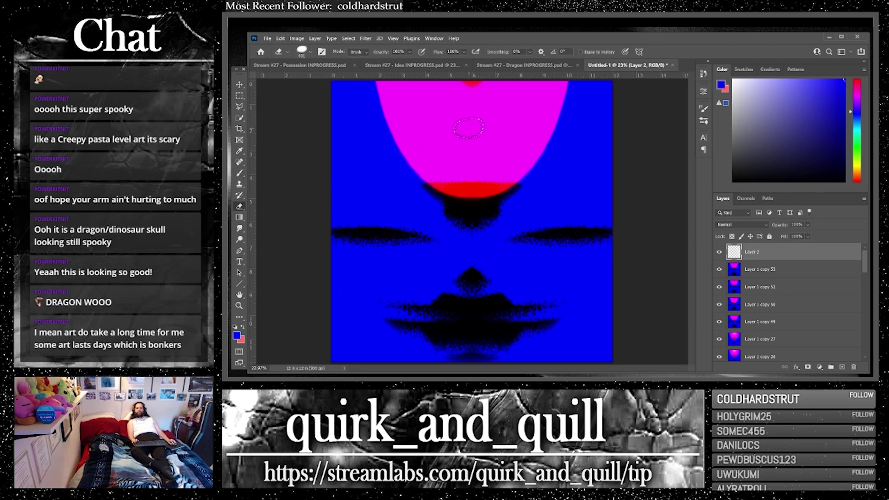
Step: Set the brush to the KYLE Ultimate Pencil Hard preset at 199 px
click(240, 172)
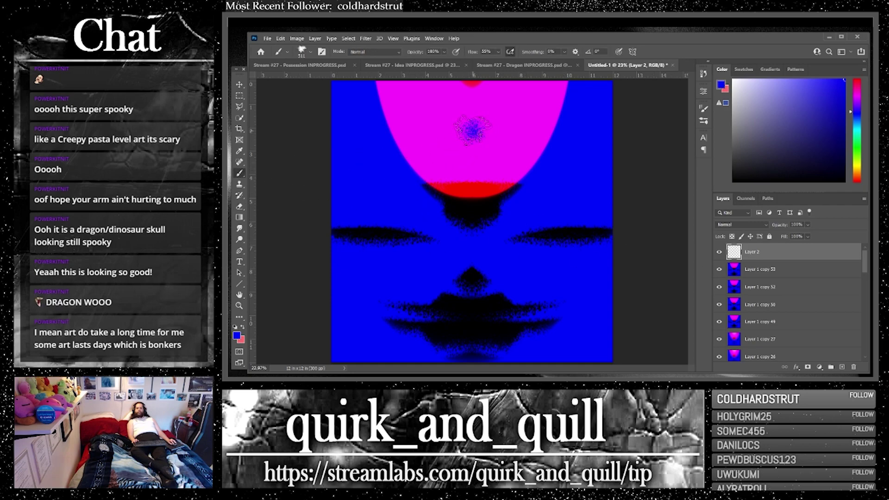
click(312, 53)
scroll(325, 168, up, 5)
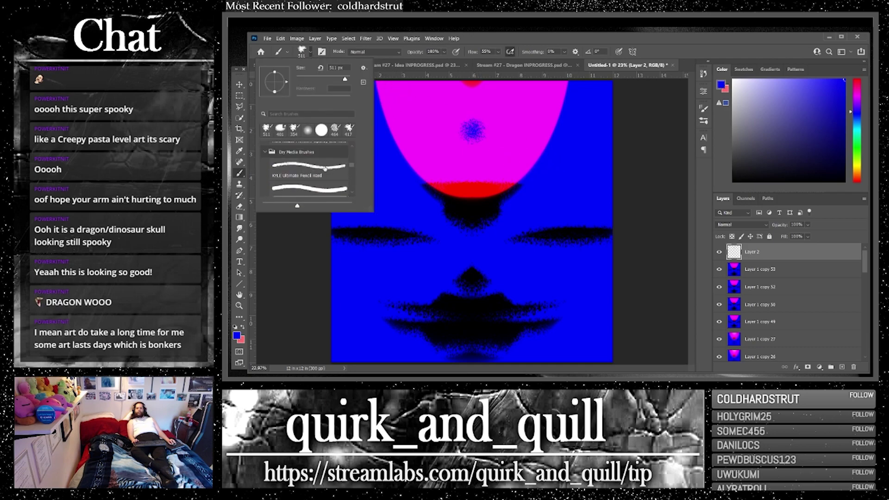
scroll(325, 168, down, 3)
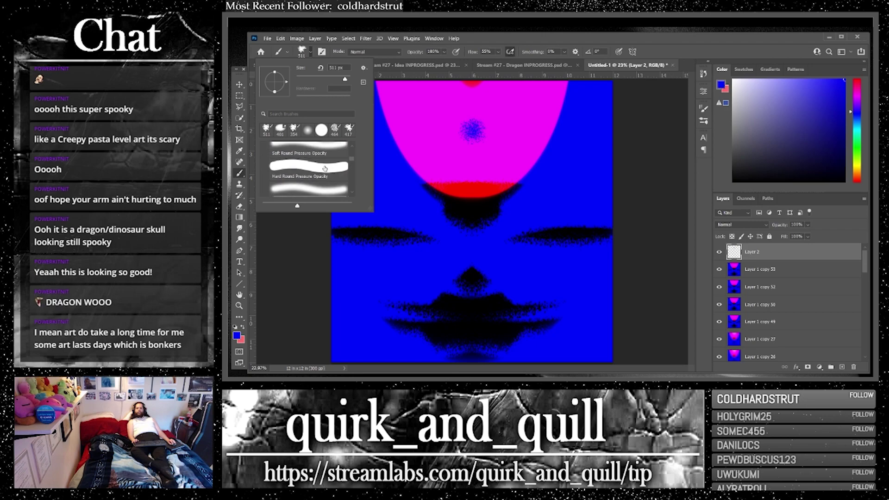
click(325, 167)
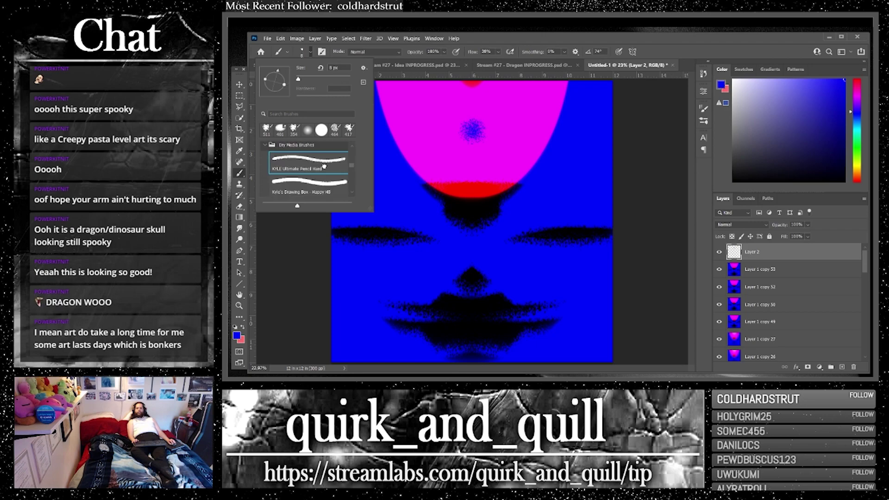
key(Return)
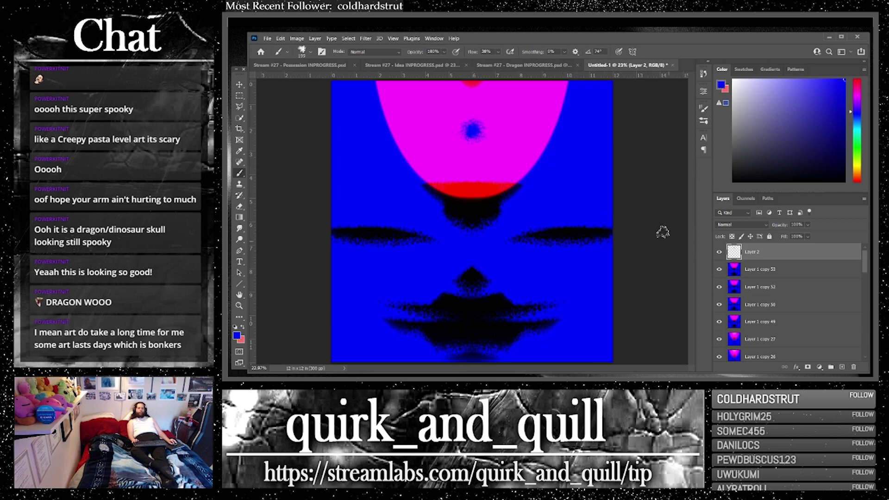
click(311, 53)
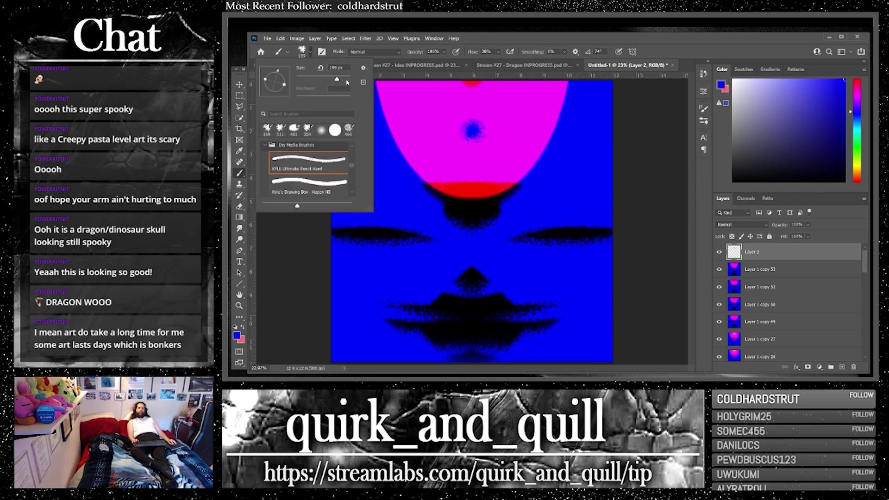
Step: Paint a spiky dark blue blot on the pink dome and duplicate Layer 2
mouse_move(472, 130)
mouse_down()
mouse_move(463, 139)
mouse_move(477, 125)
mouse_move(469, 134)
mouse_up()
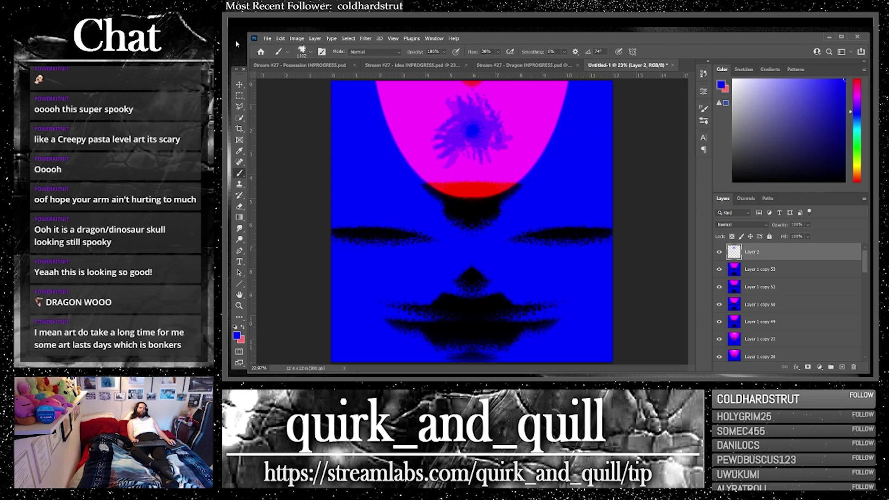
click(280, 40)
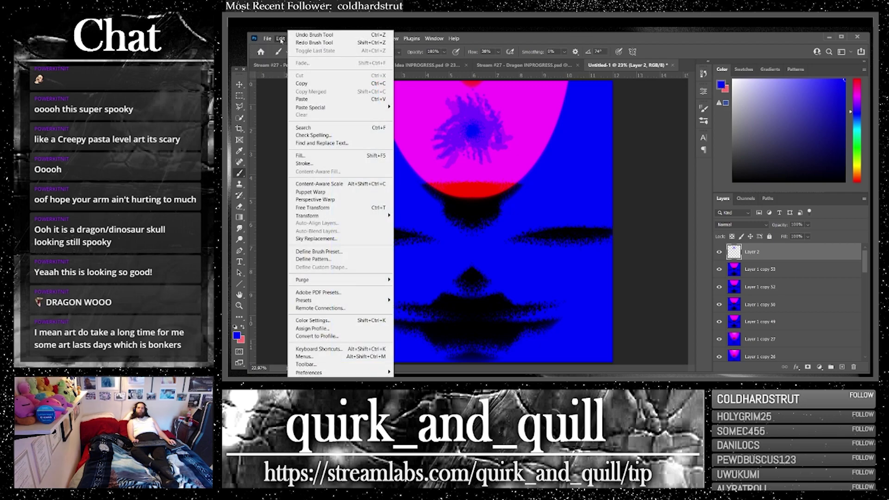
click(304, 44)
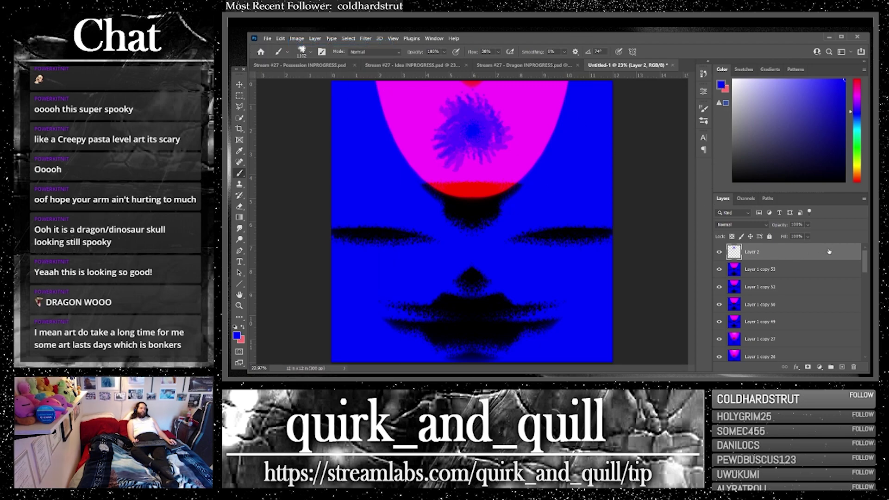
key(ctrl+j)
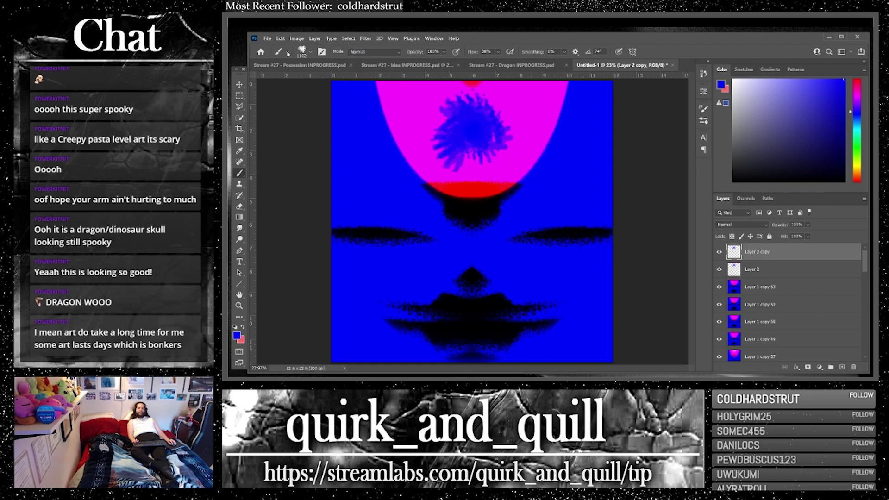
Step: Flip the blot copy vertically, set it to Multiply, merge with the original, and duplicate
click(280, 39)
mouse_move(331, 217)
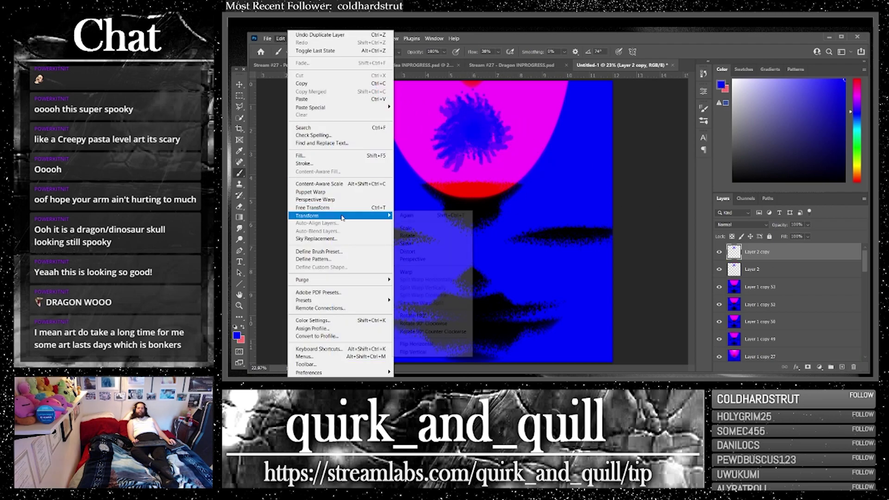
click(423, 352)
click(741, 225)
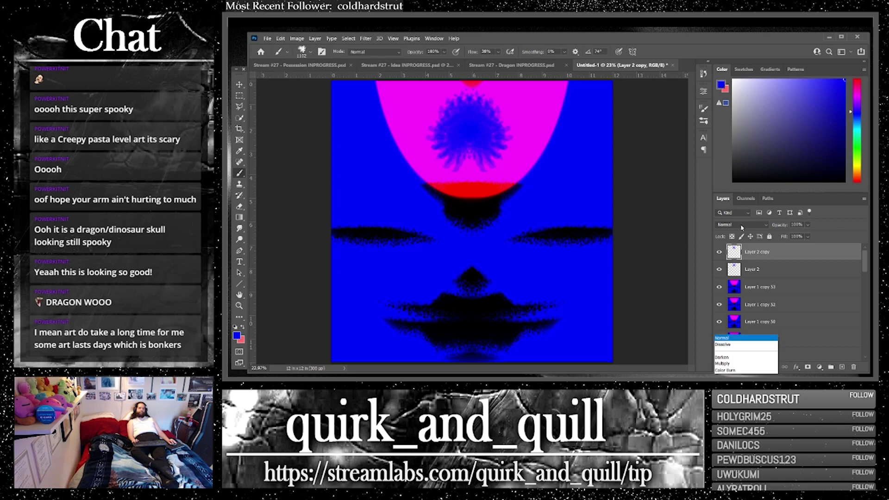
click(743, 198)
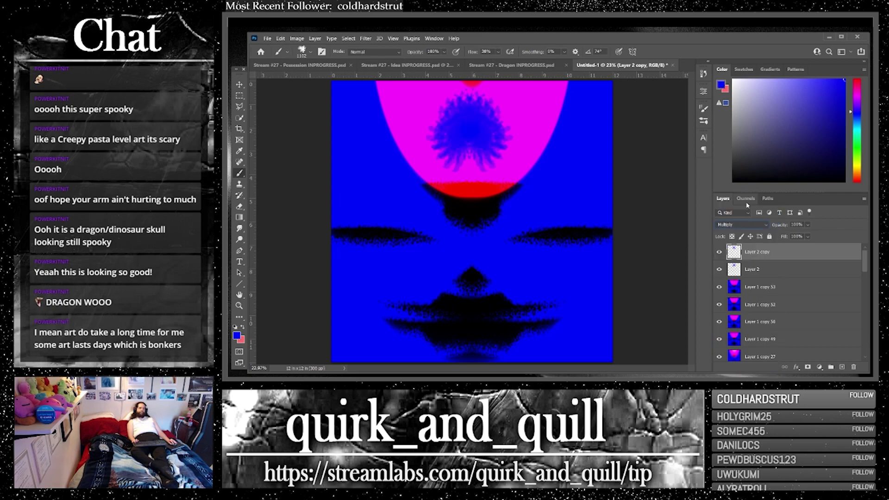
right_click(773, 271)
click(718, 284)
drag(839, 367, 840, 367)
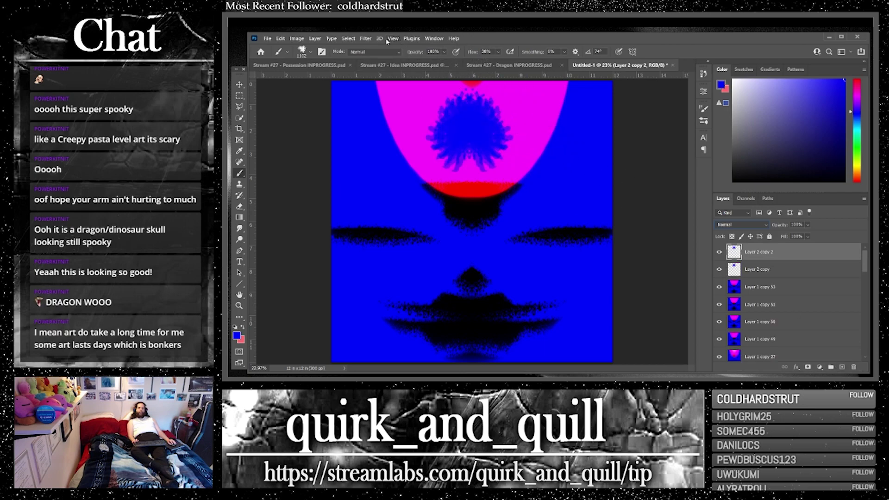
Step: Apply the Emboss filter to the blot copy
click(365, 38)
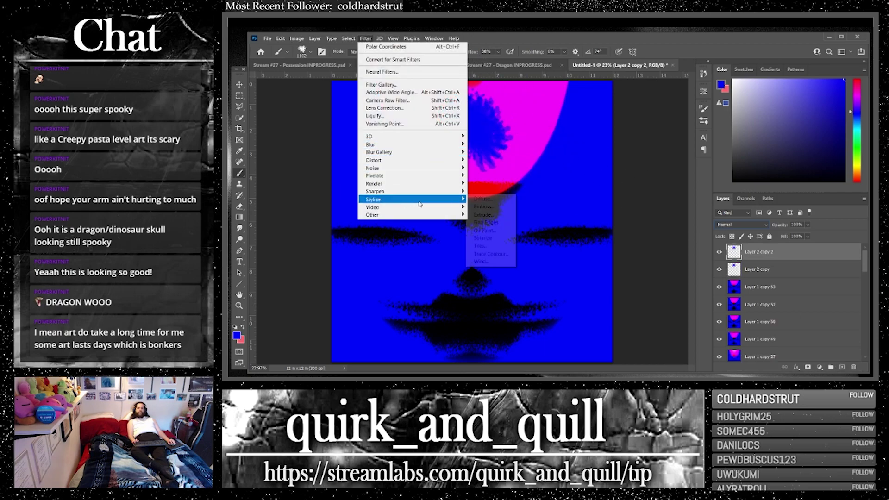
mouse_move(419, 200)
click(483, 207)
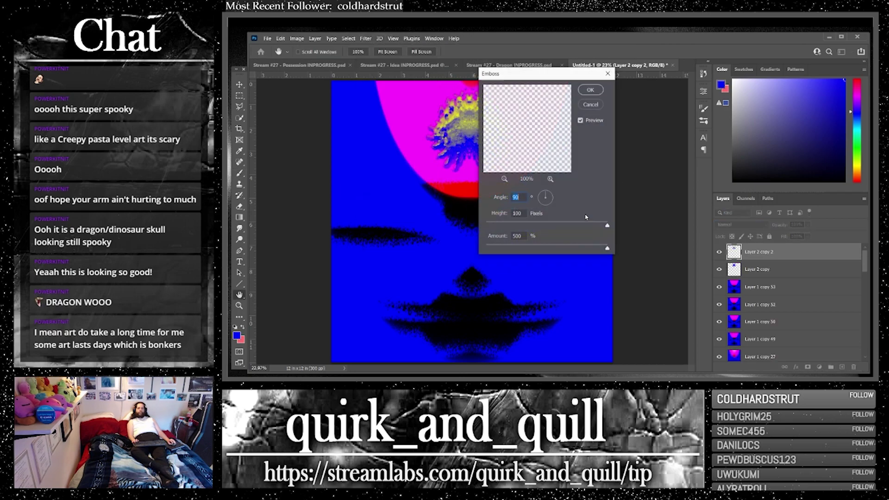
click(590, 89)
key(b)
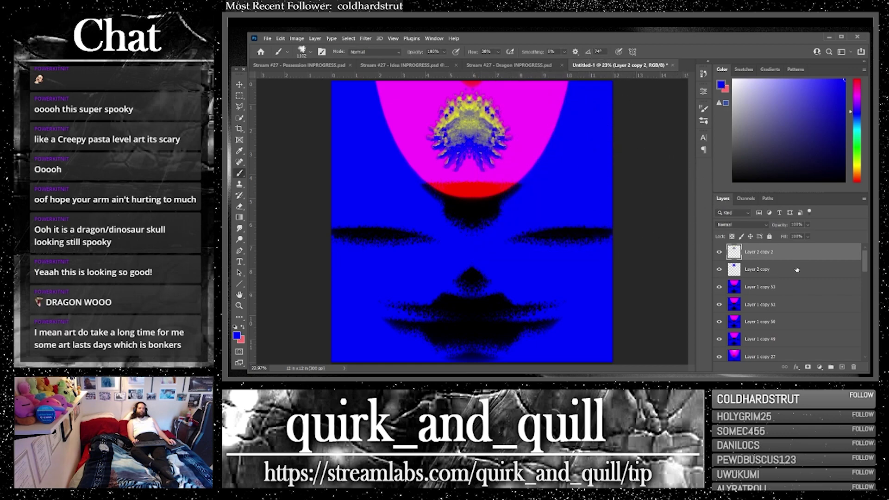
Step: Merge the embossed copy with the layer below and duplicate the result
shift+click(796, 269)
right_click(796, 270)
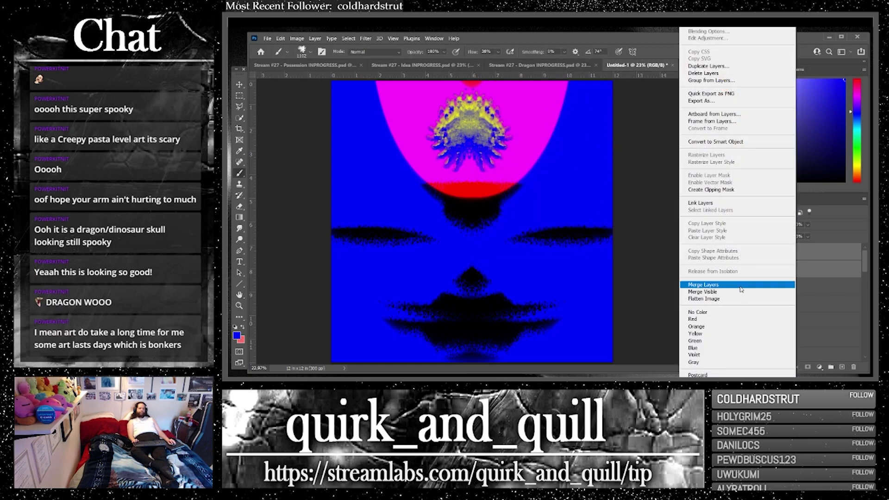
click(741, 288)
drag(844, 257, 841, 367)
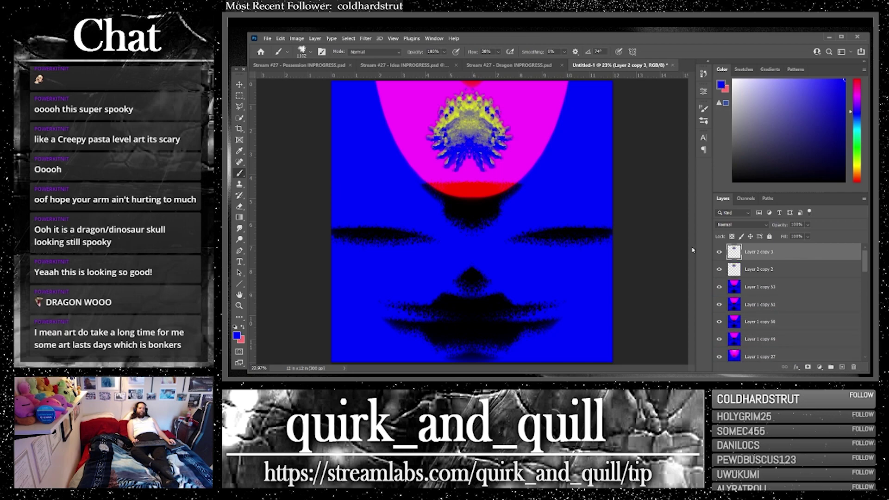
Step: Apply Polar to Rectangular Polar Coordinates and move the yellow fringes to the top corners
click(367, 38)
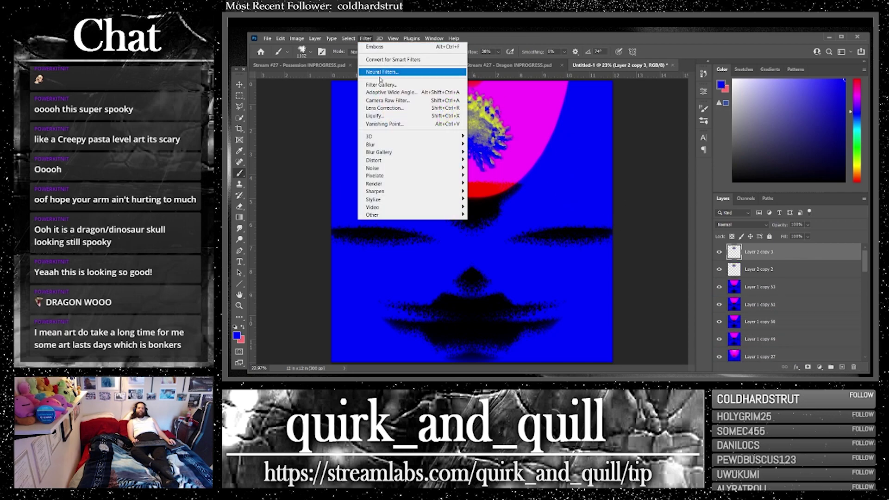
mouse_move(399, 161)
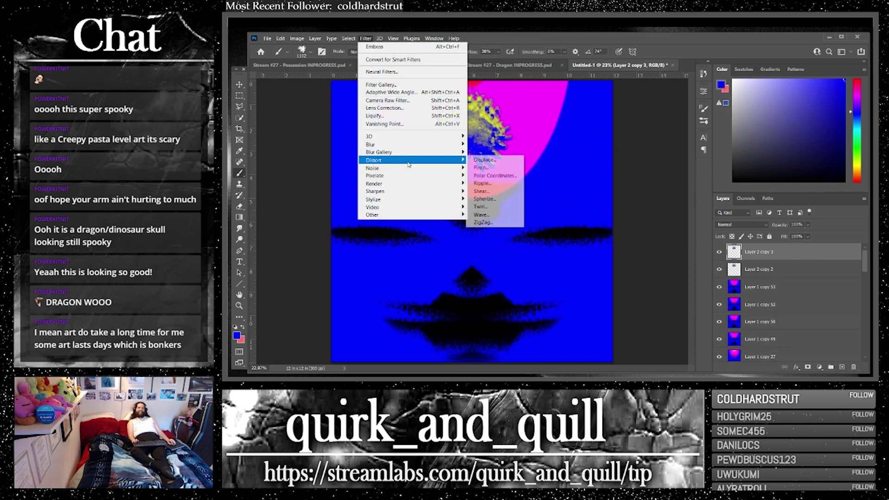
click(493, 176)
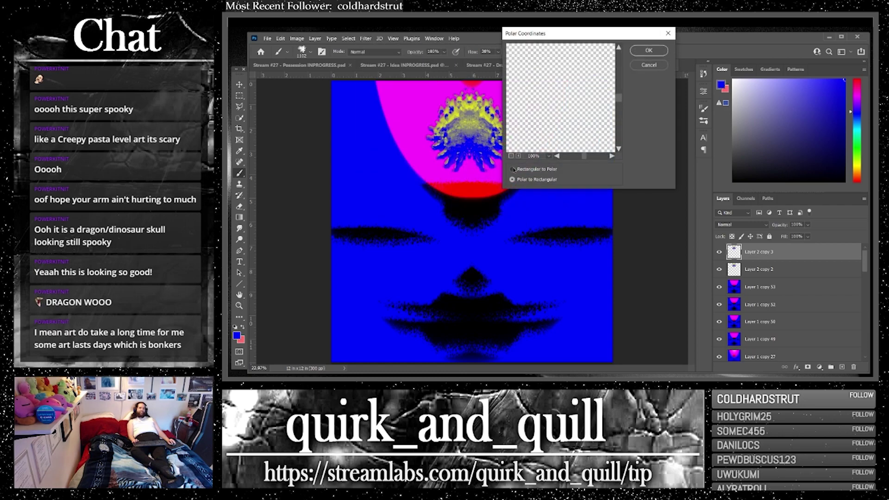
click(513, 169)
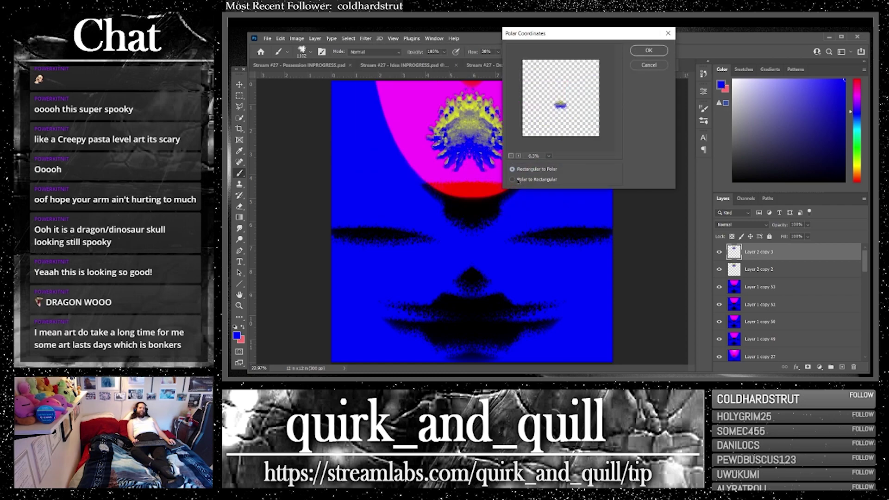
click(512, 180)
click(649, 50)
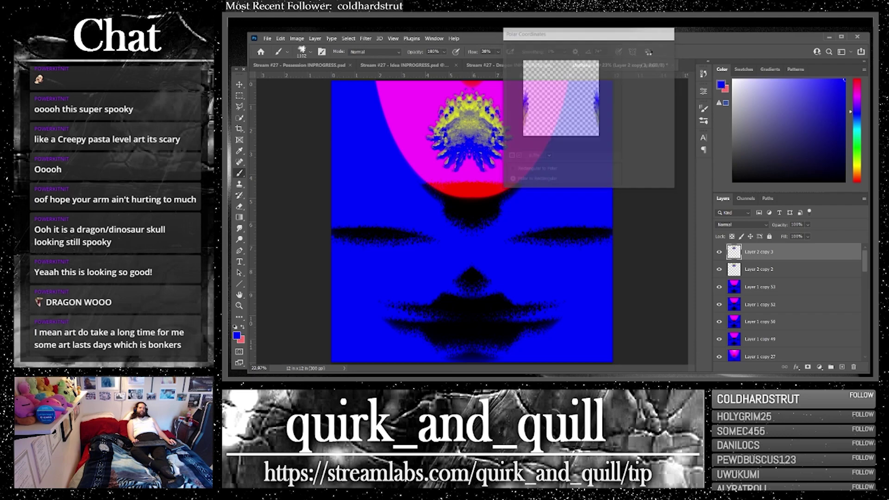
click(239, 84)
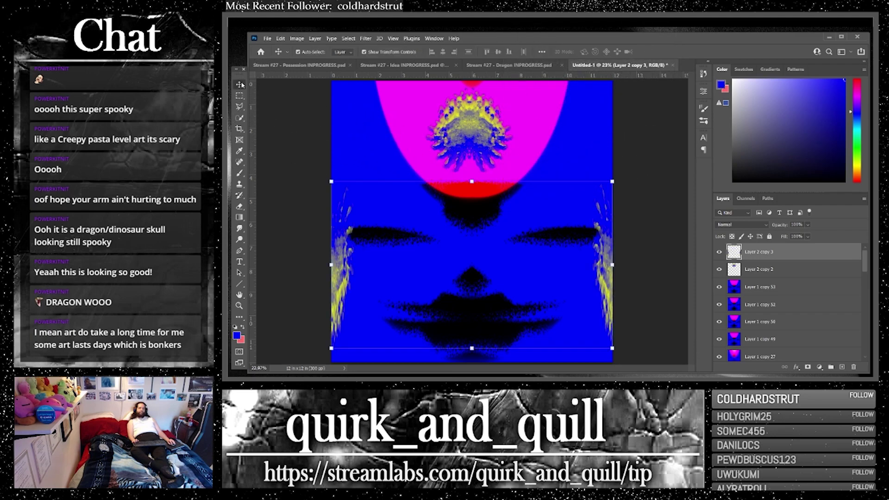
drag(342, 277, 342, 145)
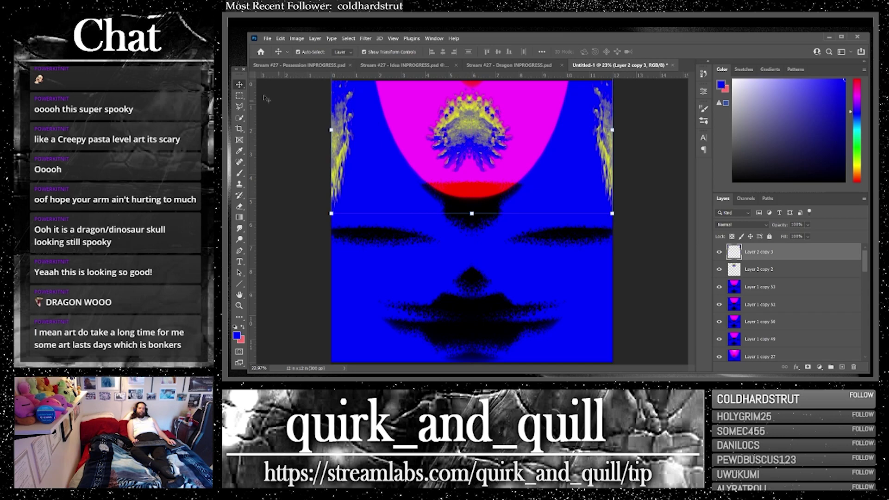
Step: Duplicate the range of face layers, merge the duplicates, and copy the merged layer
shift+click(756, 284)
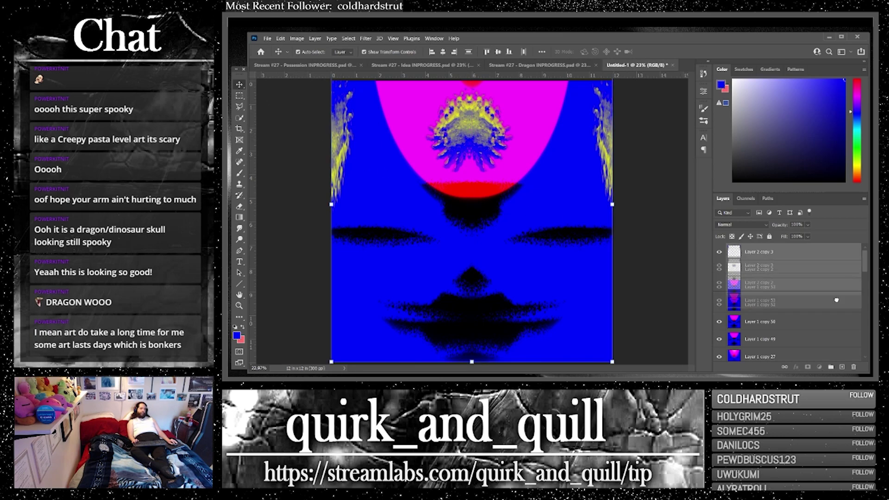
key(ctrl+j)
right_click(777, 301)
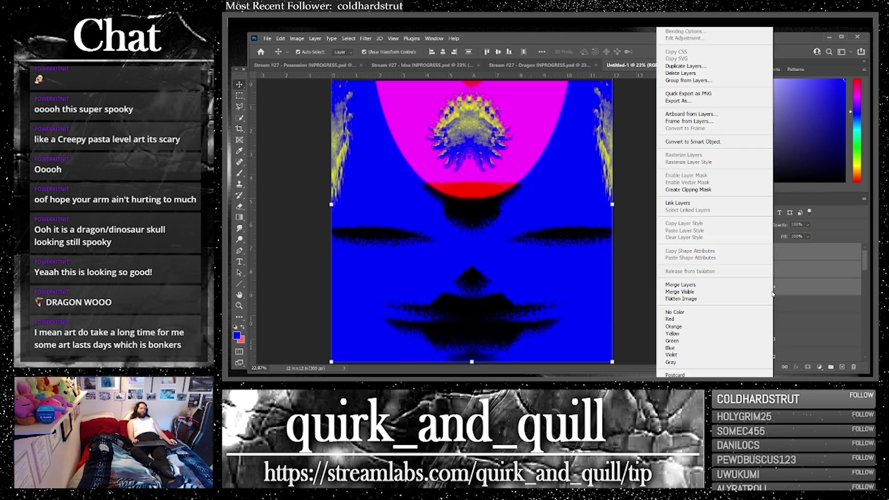
click(740, 289)
key(ctrl+j)
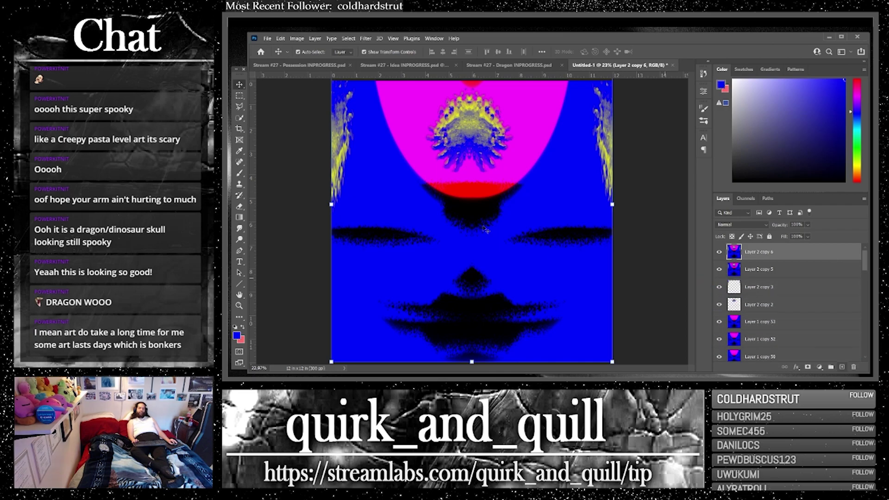
click(240, 129)
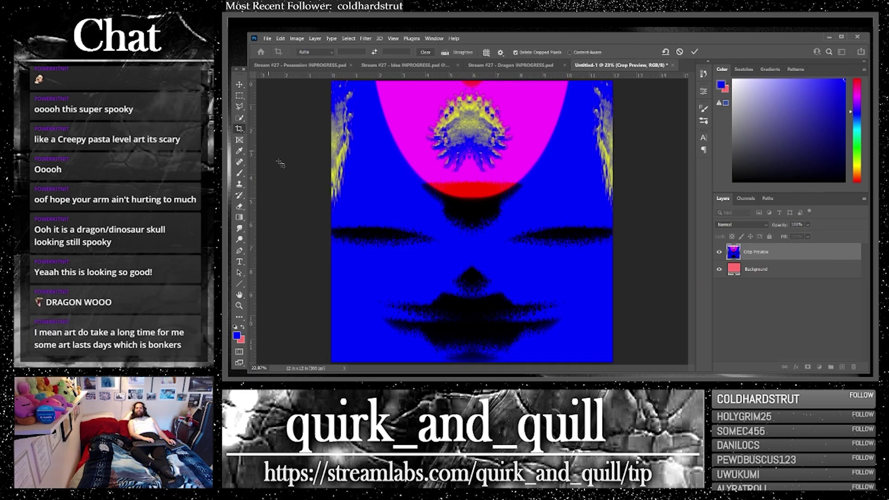
Step: Duplicate the face layer, emboss it, and blend the embossed copy as Lighter Color
key(ctrl+j)
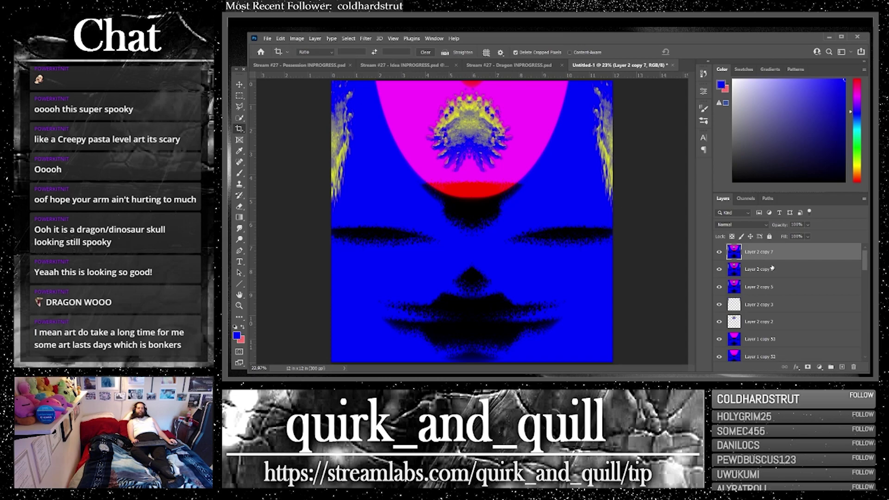
click(366, 39)
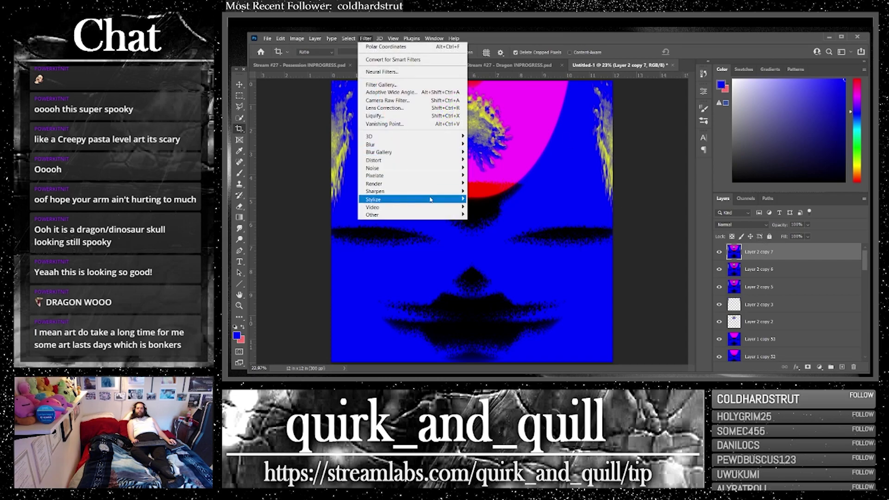
mouse_move(442, 199)
click(491, 207)
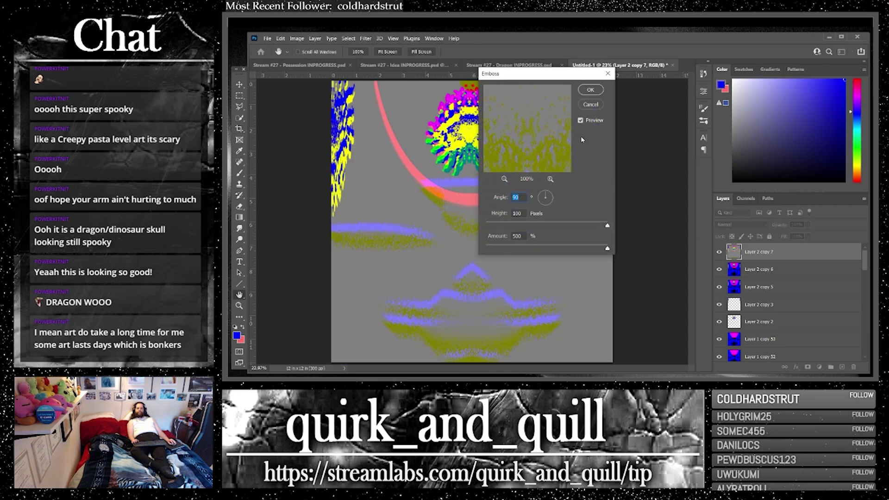
click(591, 90)
key(c)
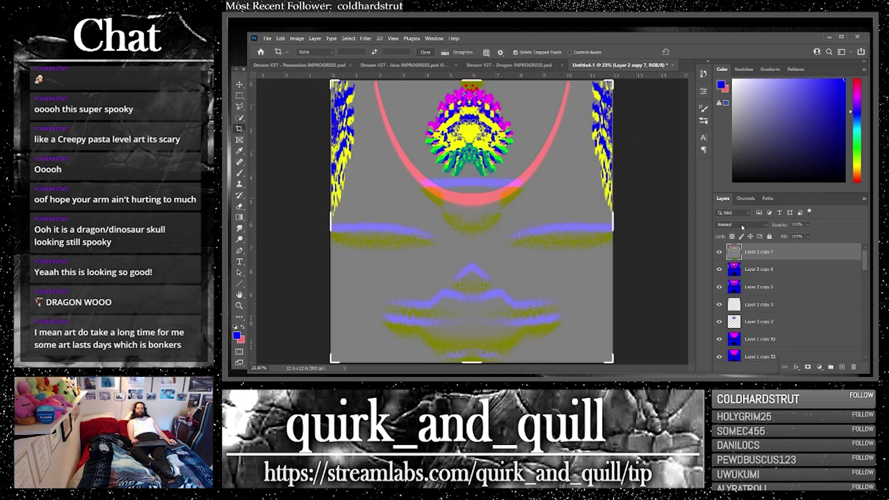
click(742, 226)
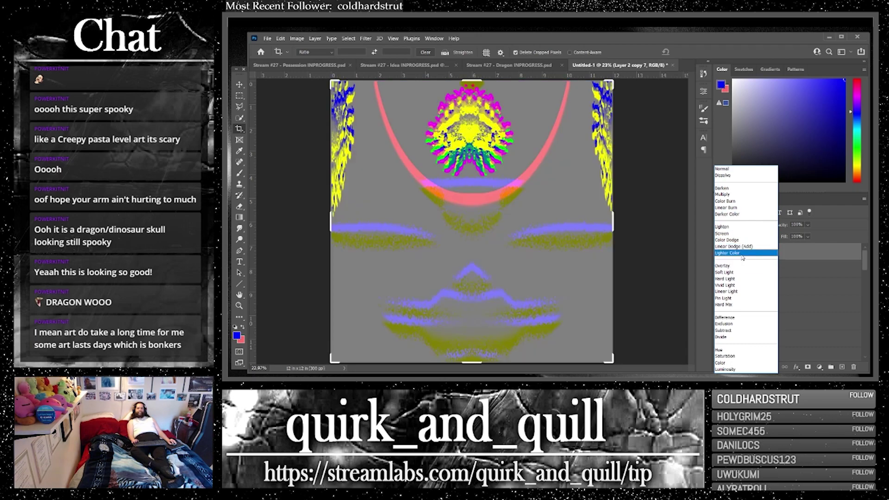
click(742, 254)
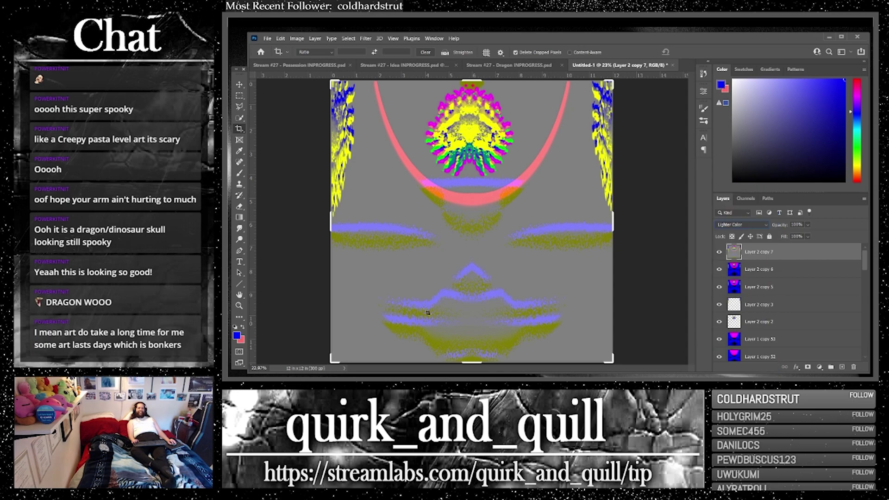
Step: Duplicate and merge Layer 2 copies 6 and 7, then raise a new copy of copy 6 to the top
click(832, 276)
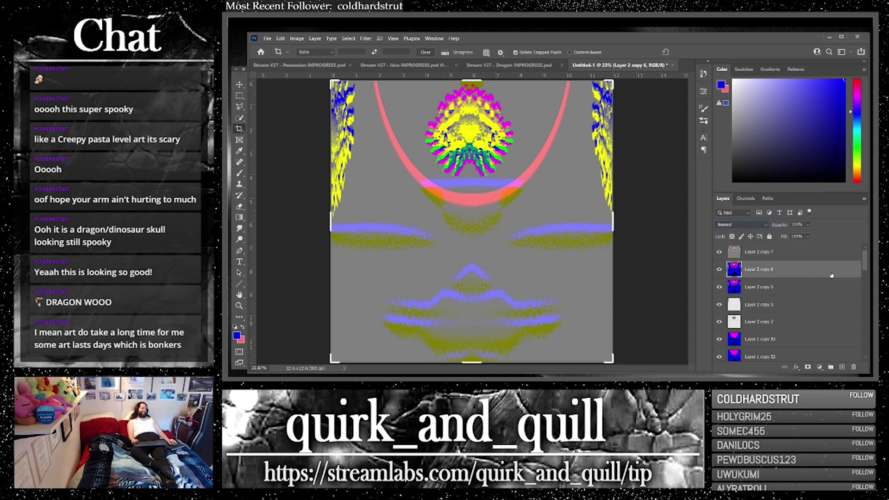
shift+click(815, 252)
drag(814, 253, 842, 366)
right_click(782, 275)
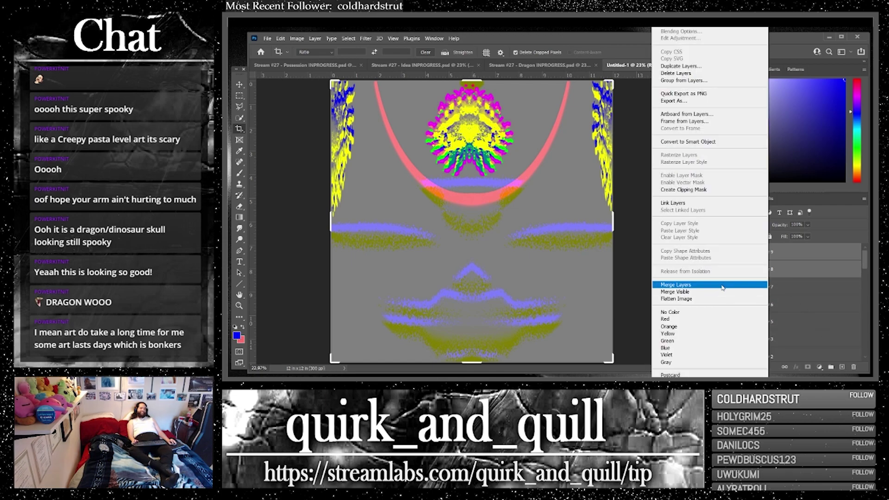
click(746, 285)
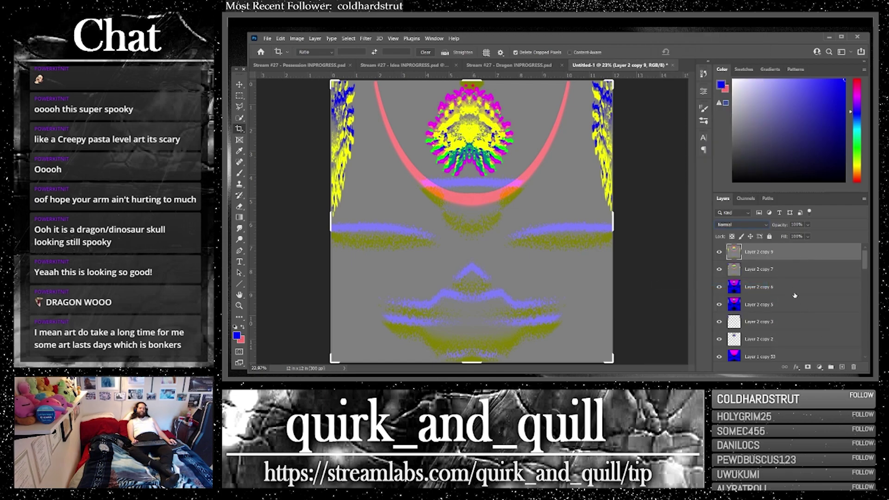
drag(794, 294, 842, 365)
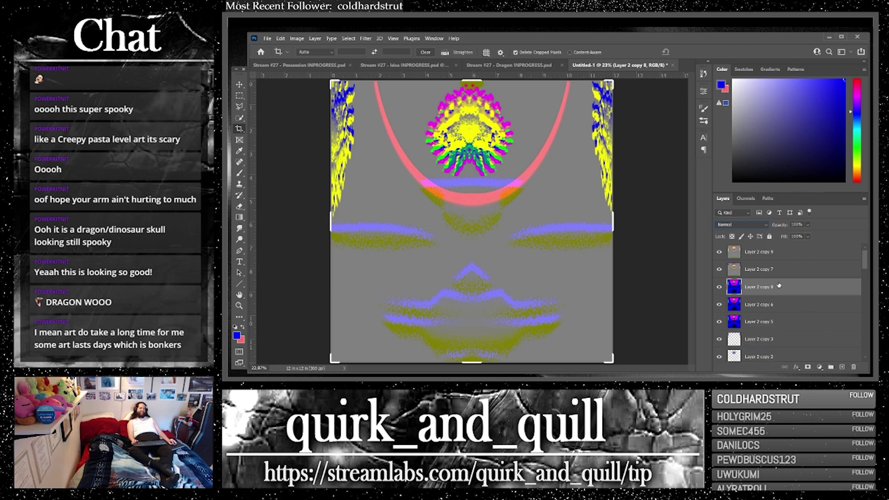
drag(778, 285, 759, 248)
Step: Blend the top copy as Color below half opacity, then duplicate and merge it with copy 9
click(742, 225)
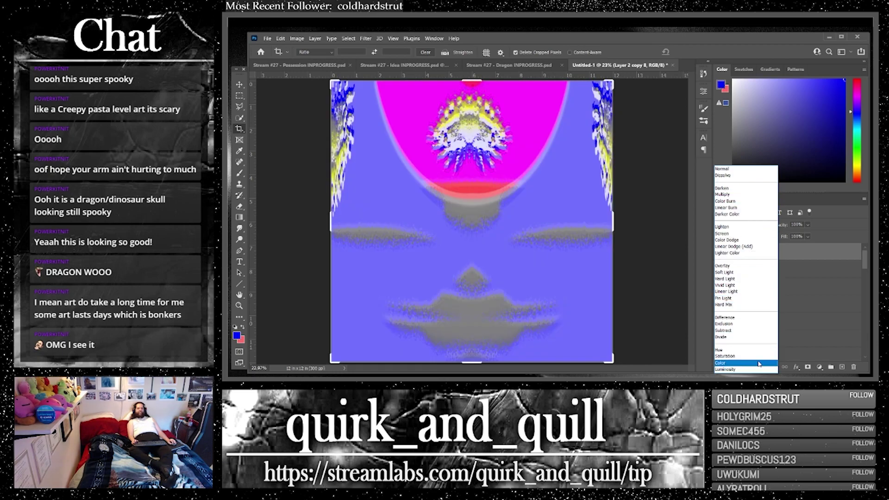
click(759, 364)
click(808, 225)
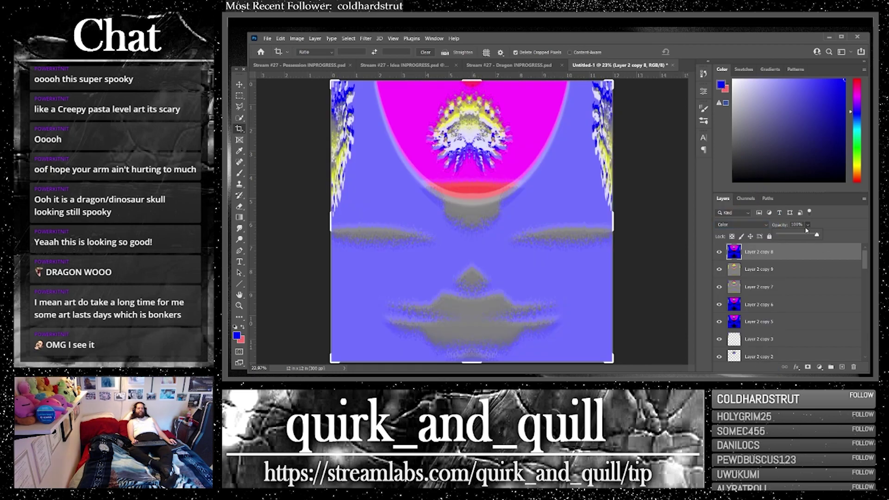
drag(796, 235, 794, 236)
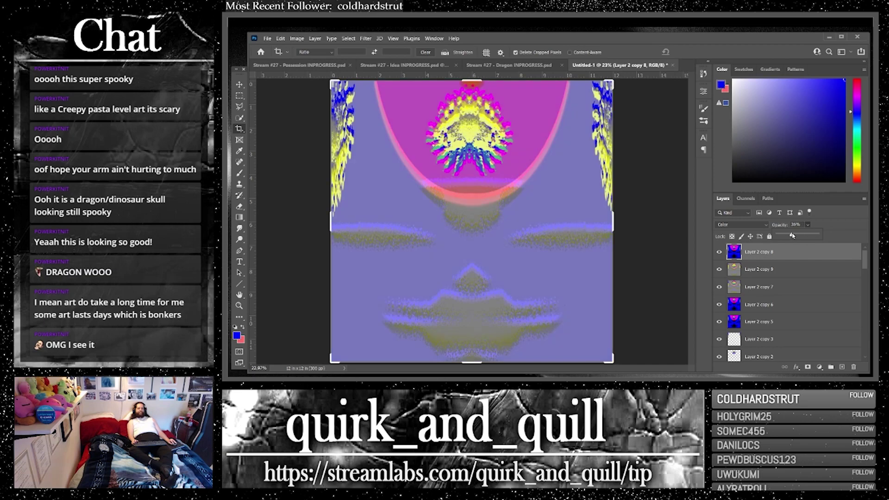
shift+click(795, 273)
key(ctrl+j)
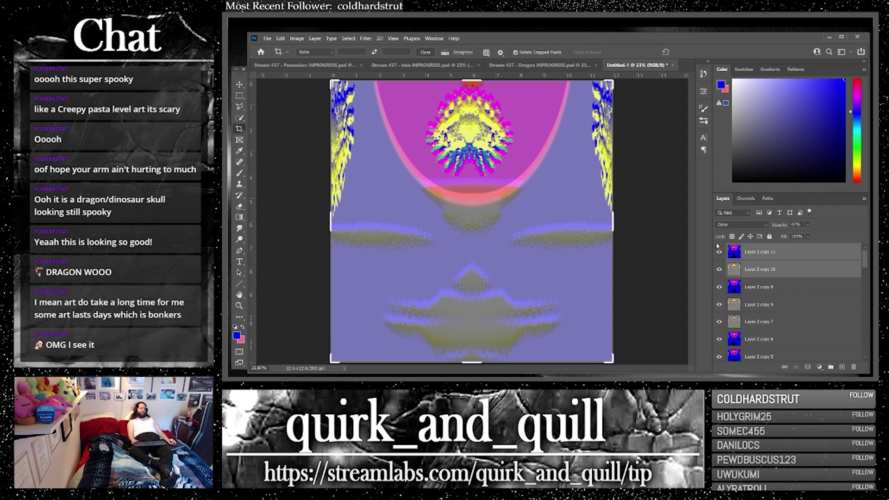
right_click(755, 268)
click(805, 283)
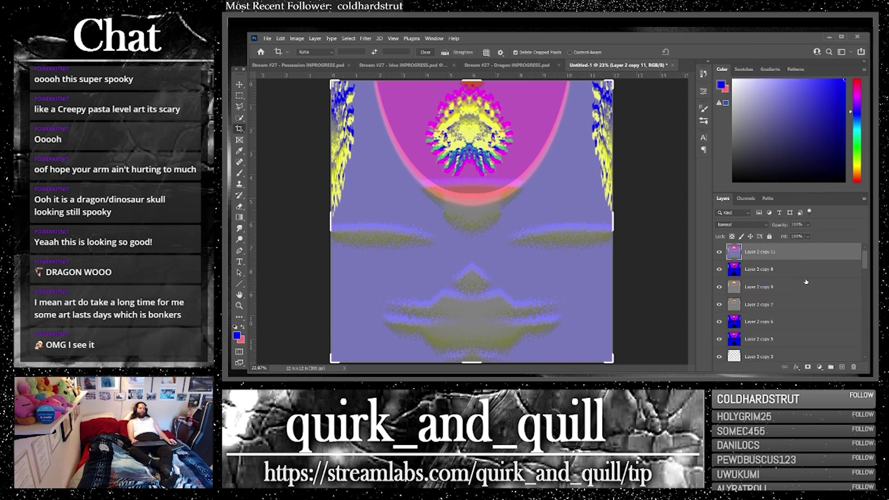
Step: Blend a duplicate of copy 11 as Color Dodge, then duplicate and merge it with copy 11
drag(821, 255, 846, 365)
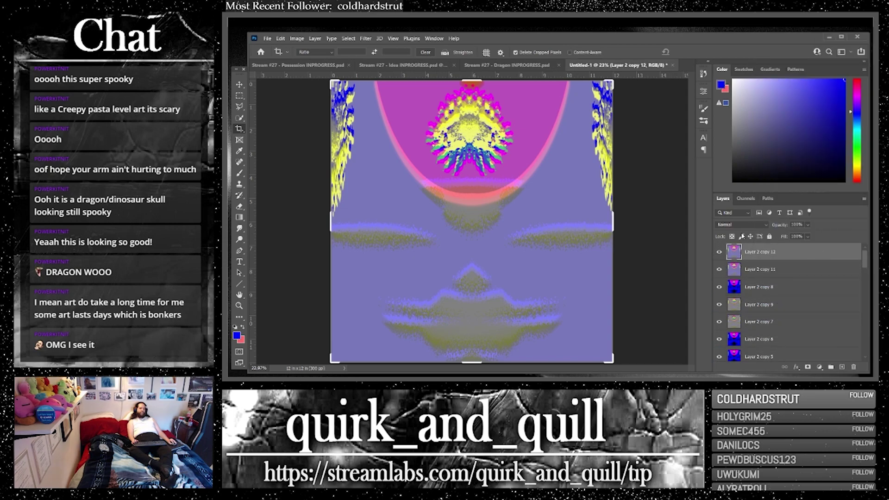
click(741, 224)
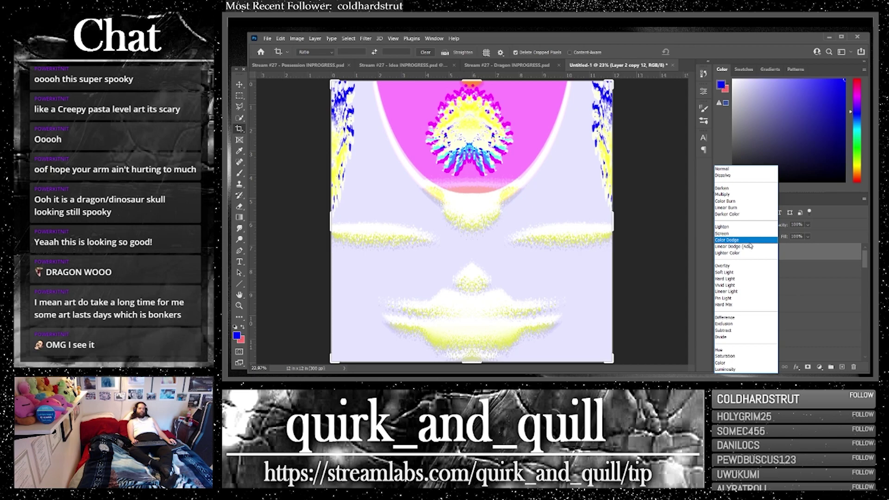
click(749, 244)
shift+click(786, 268)
drag(827, 269, 840, 365)
right_click(789, 269)
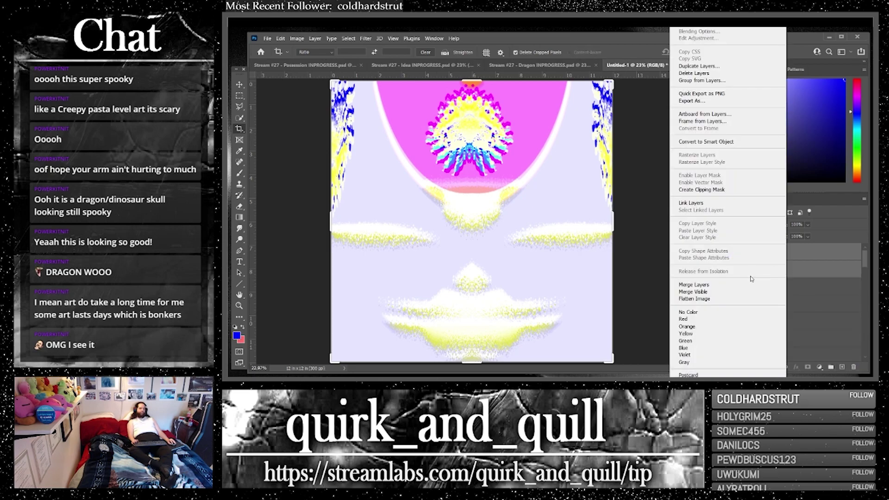
click(779, 283)
Step: Raise a duplicate of copy 8 to the top as Overlay and merge copies of two pale layers
drag(811, 263, 842, 367)
key(ctrl+i)
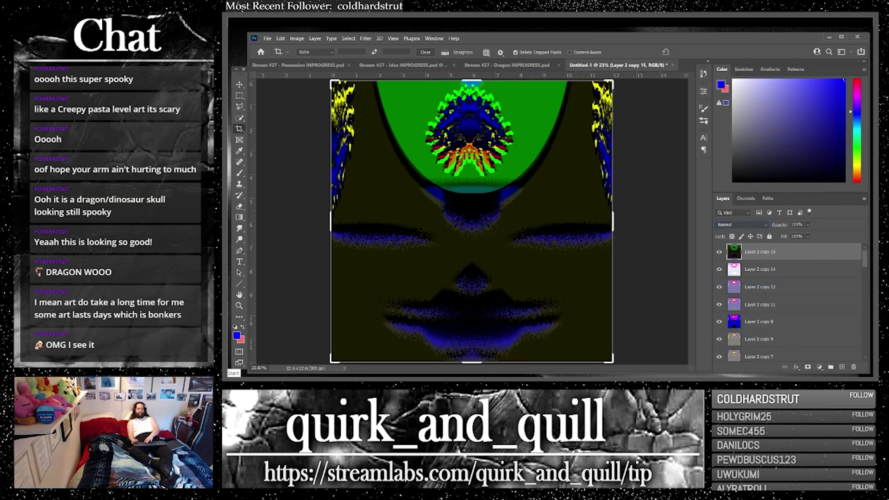
key(ctrl+z)
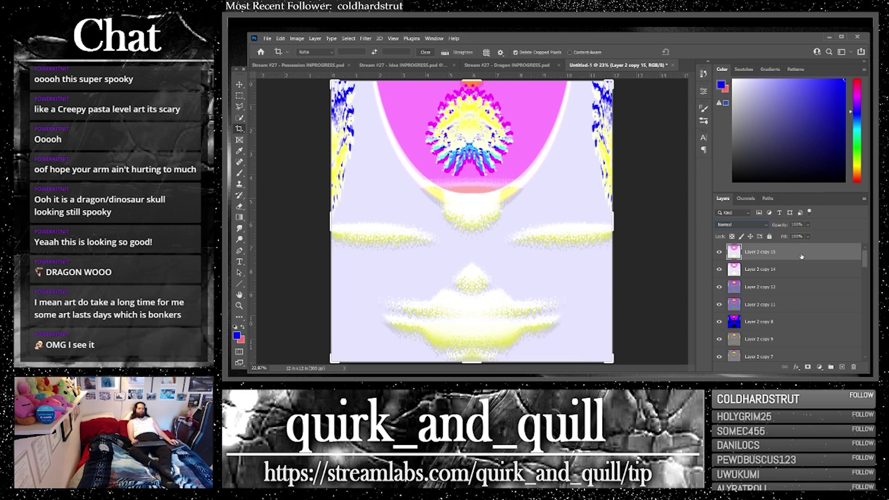
drag(813, 323, 788, 253)
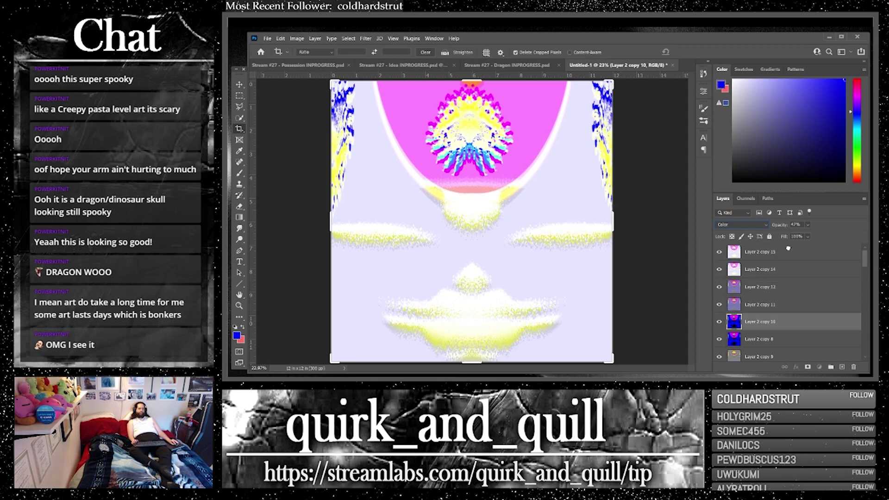
click(740, 225)
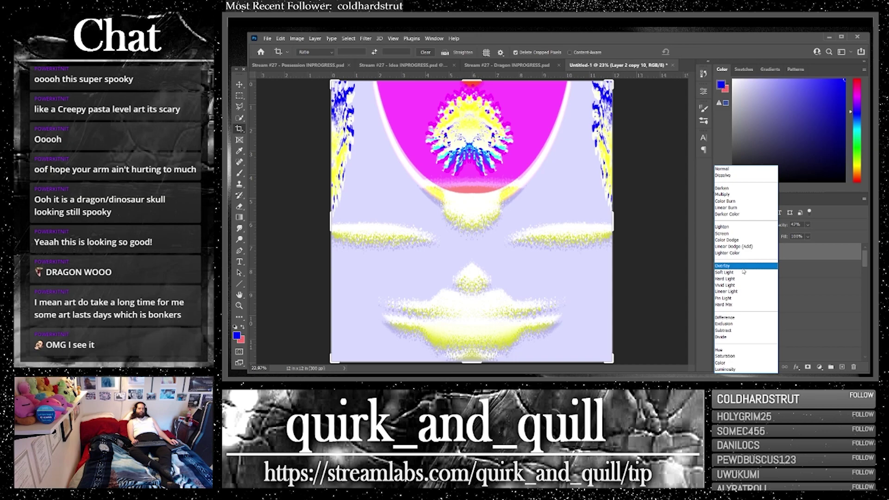
click(743, 267)
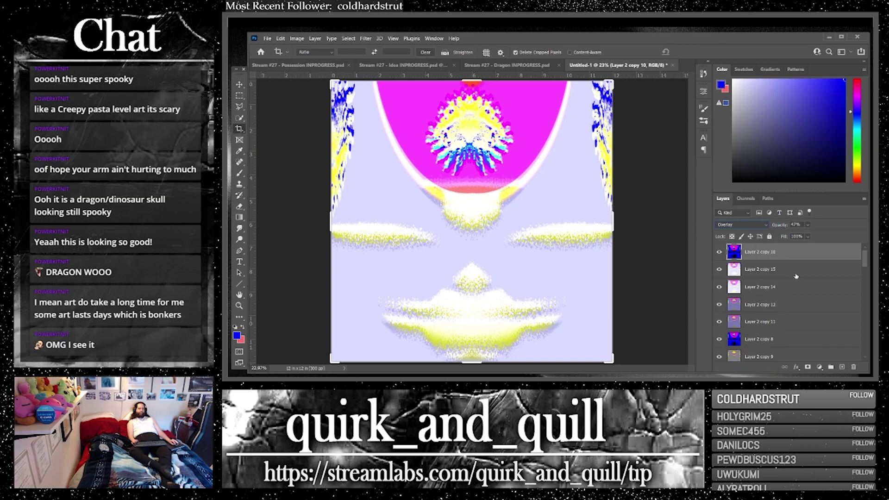
mouse_move(830, 362)
mouse_down()
mouse_move(796, 324)
mouse_move(772, 269)
mouse_move(836, 344)
mouse_move(842, 368)
mouse_up()
right_click(773, 268)
click(750, 287)
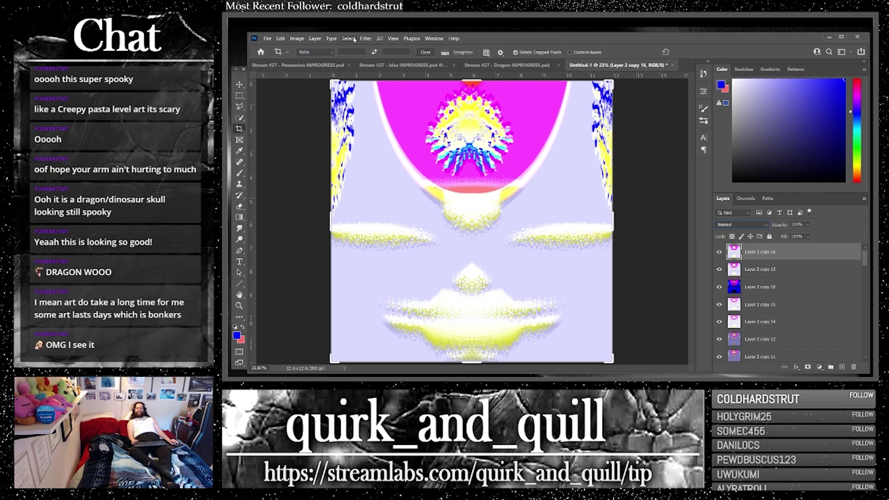
Step: Apply Sketch > Chrome from the Filter Gallery with Detail 10 and Smoothness 0, preview fitted
click(366, 39)
click(379, 83)
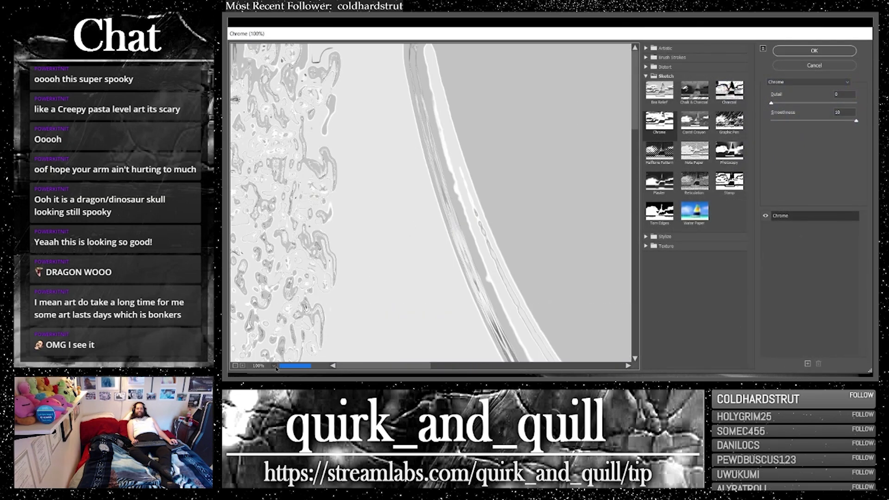
click(274, 366)
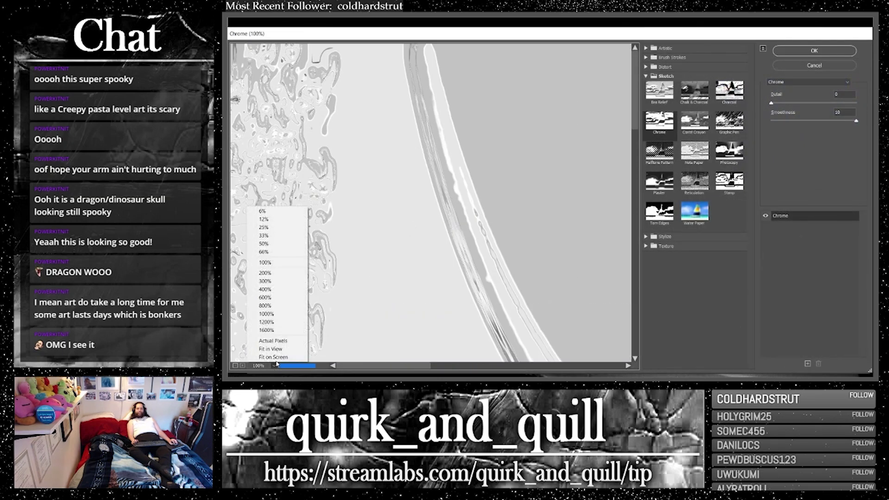
click(292, 359)
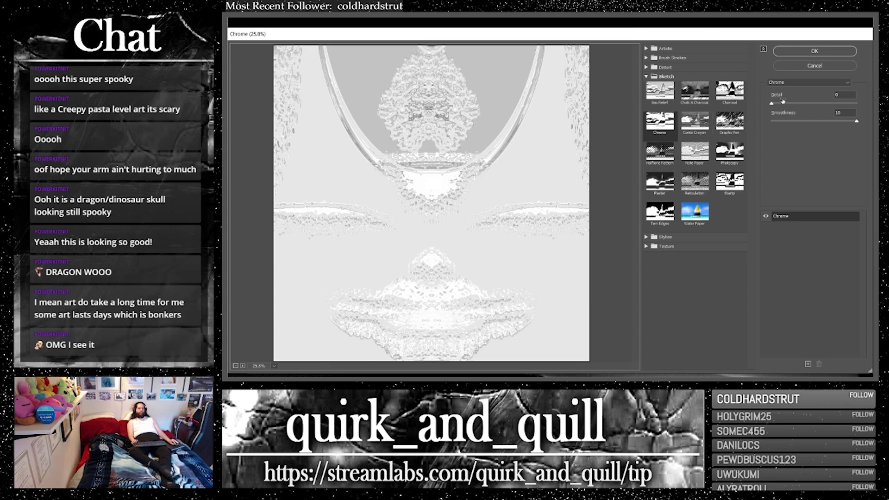
text(10)
key(Tab)
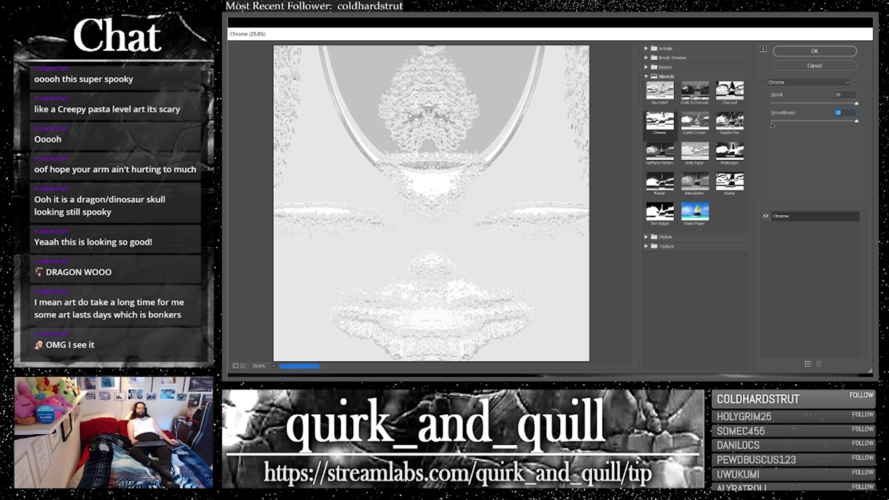
text(0)
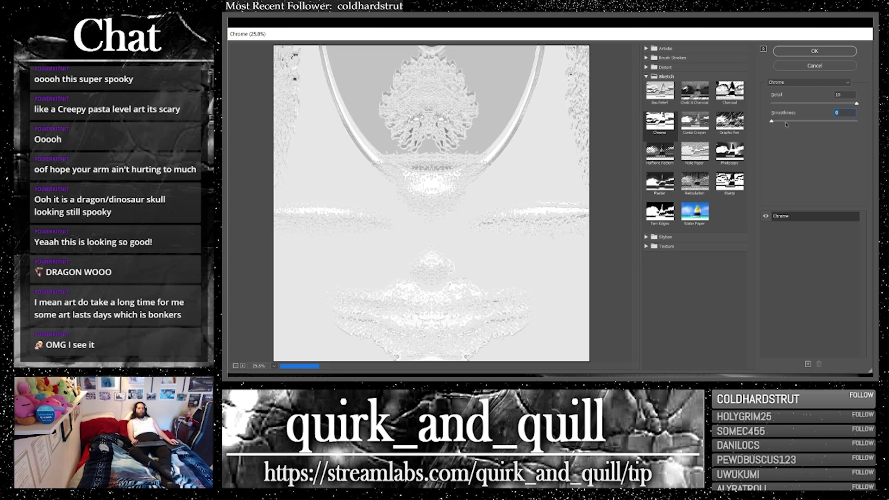
click(800, 51)
click(745, 224)
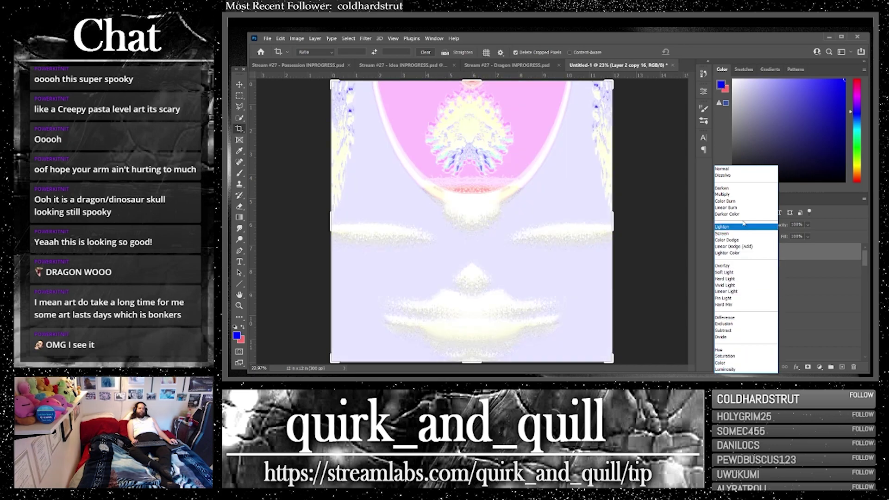
Step: Blend the chrome layer as Multiply, and undo a trial eraser stroke below the skull
click(745, 196)
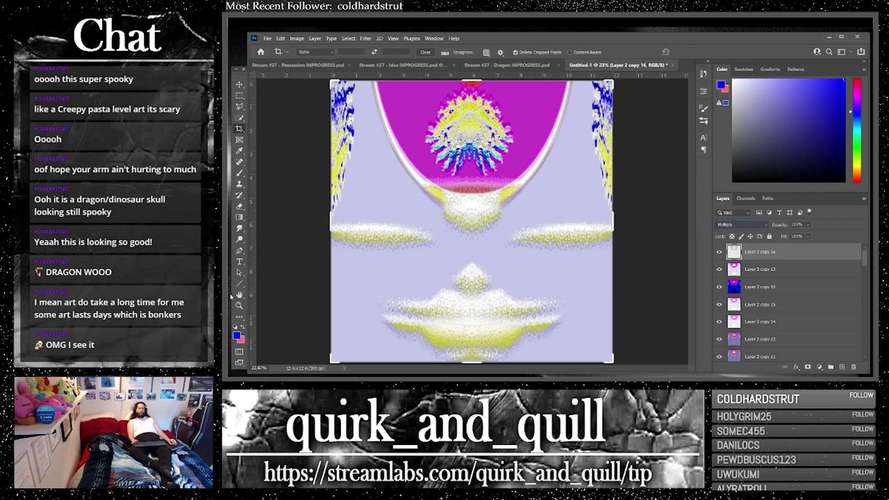
click(240, 207)
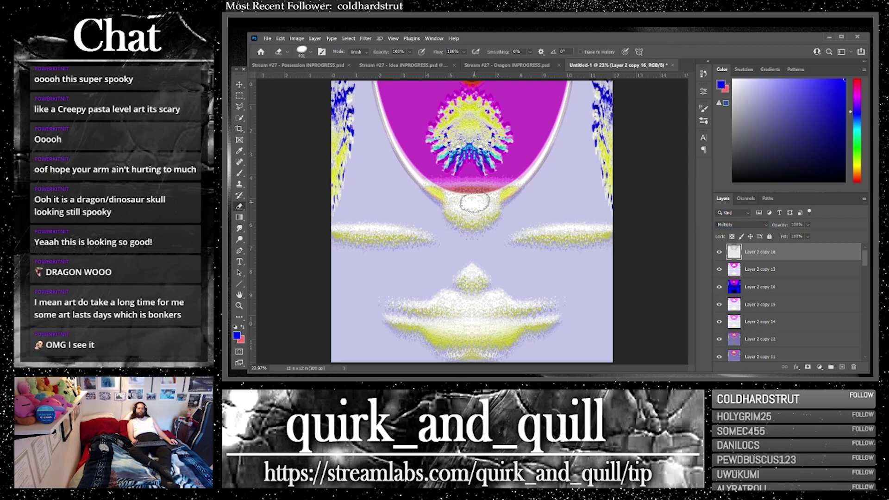
drag(475, 202, 470, 75)
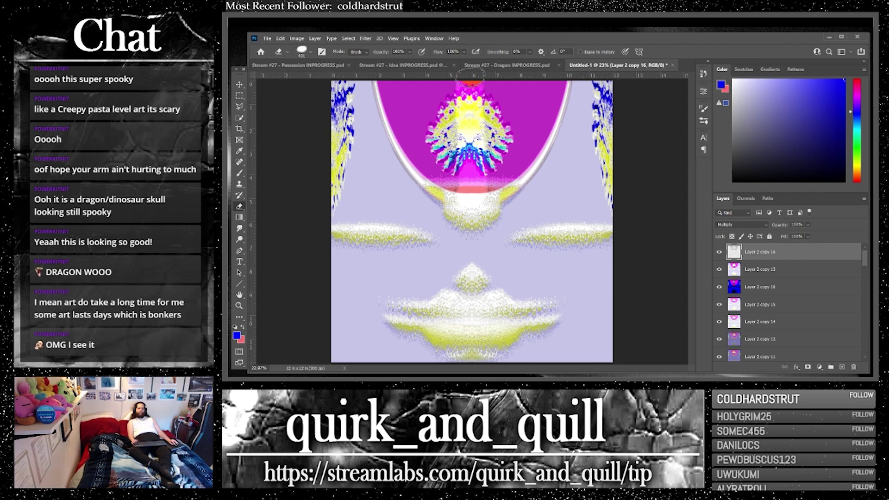
key(ctrl+z)
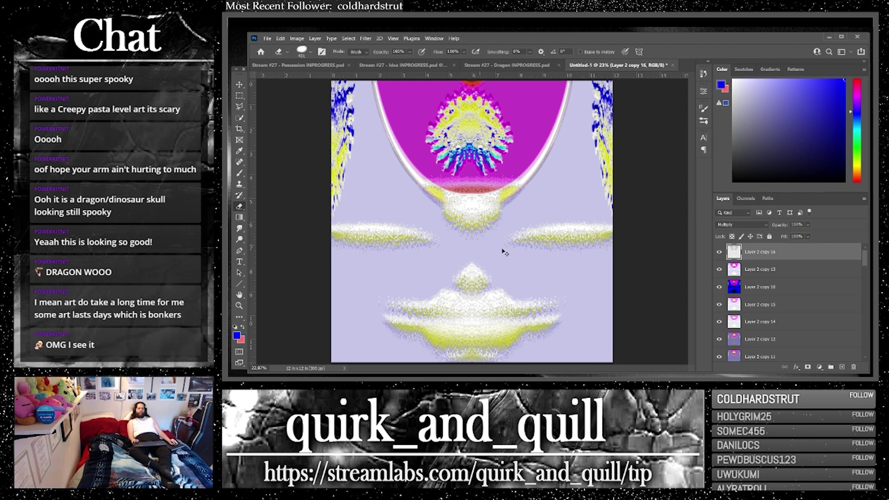
Step: Pick the Hard Round brush tip and add a new empty layer on top
click(311, 52)
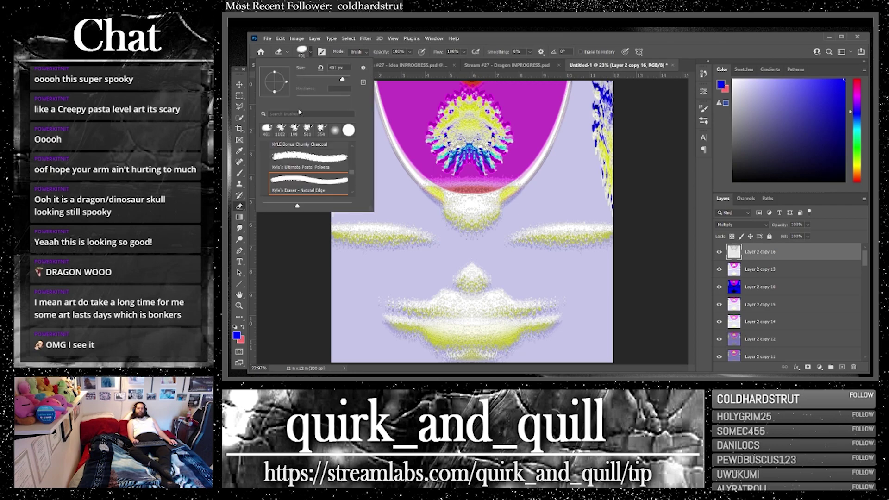
scroll(330, 159, up, 10)
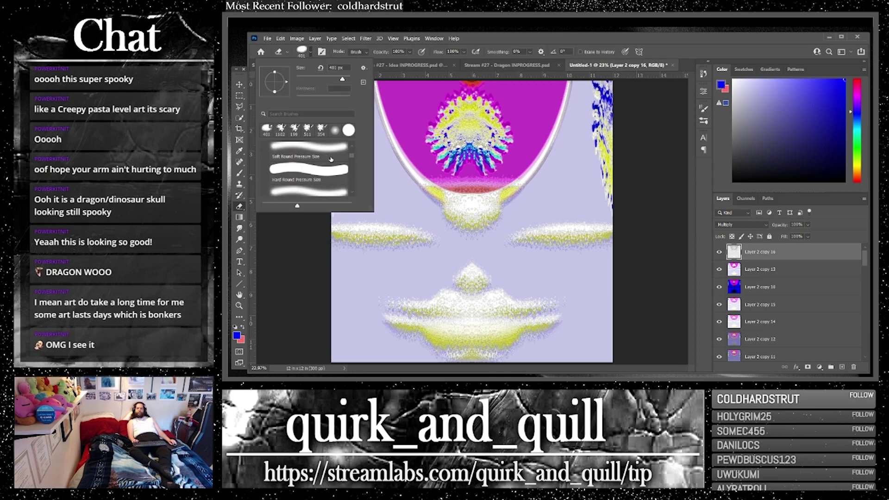
scroll(331, 159, up, 3)
click(330, 166)
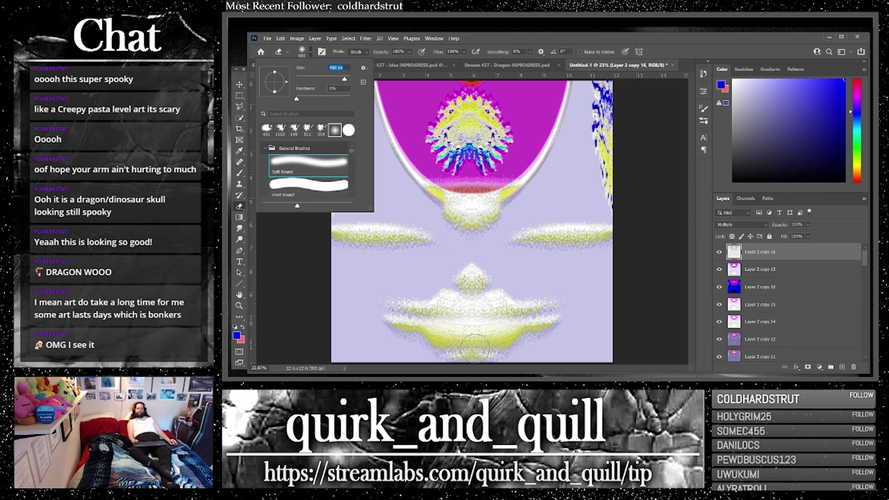
click(472, 318)
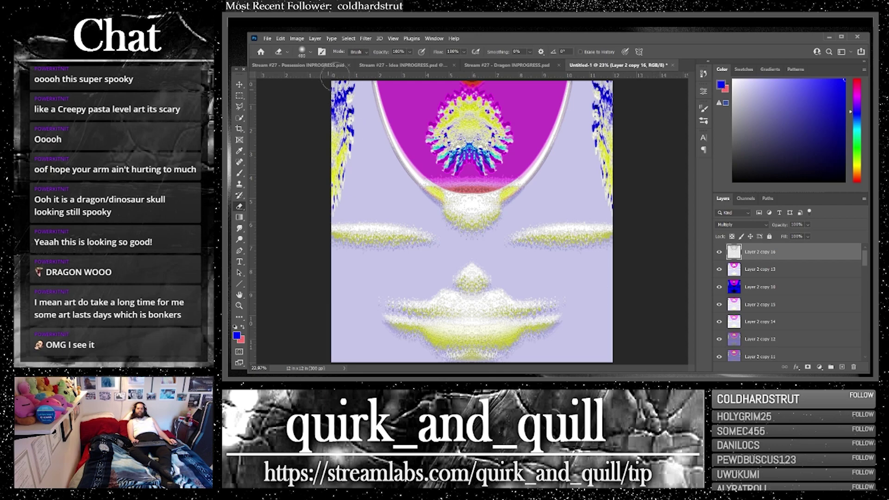
click(311, 52)
click(323, 191)
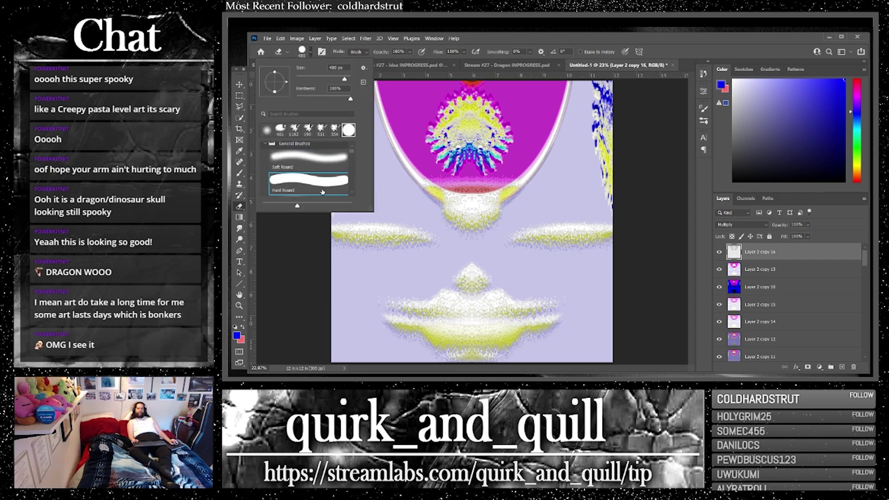
click(844, 367)
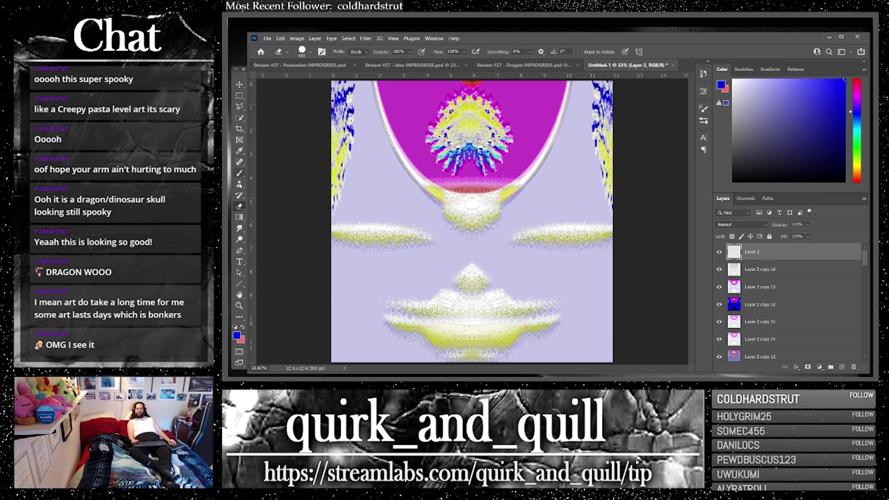
Step: Paint red 448 px Hard Round dots on the mouth centre and the skull centre
click(239, 174)
click(244, 328)
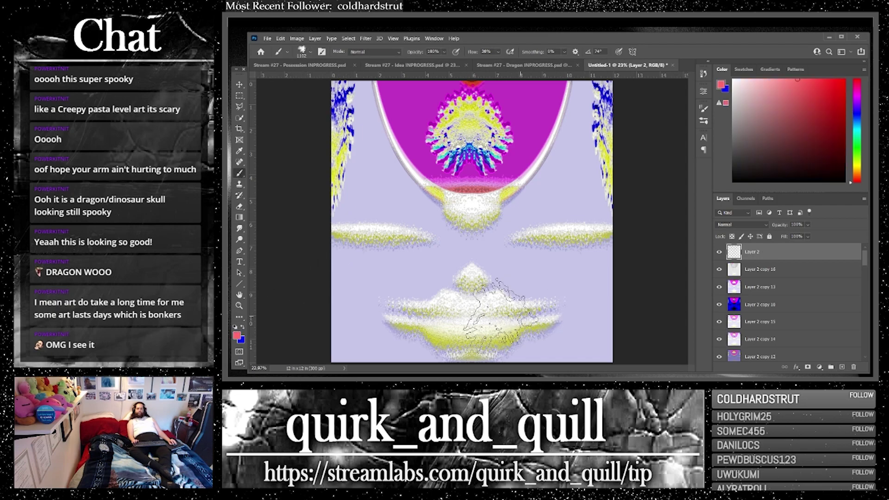
click(302, 50)
scroll(316, 166, up, 5)
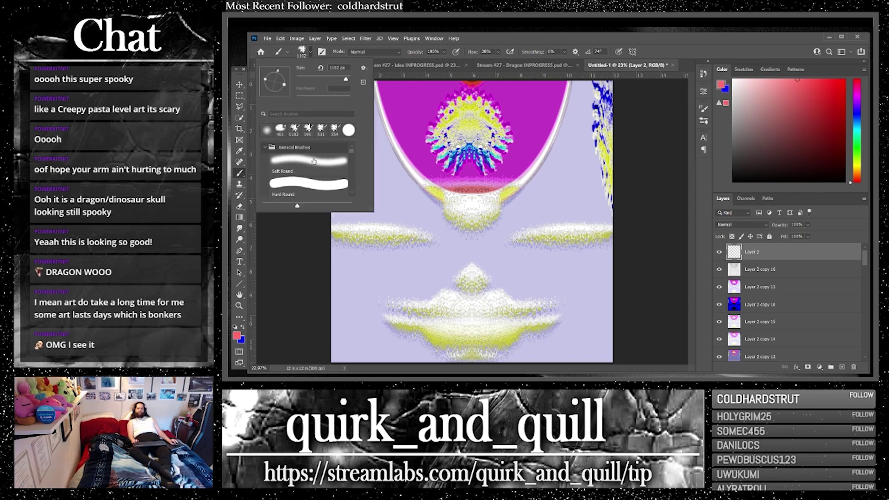
click(308, 181)
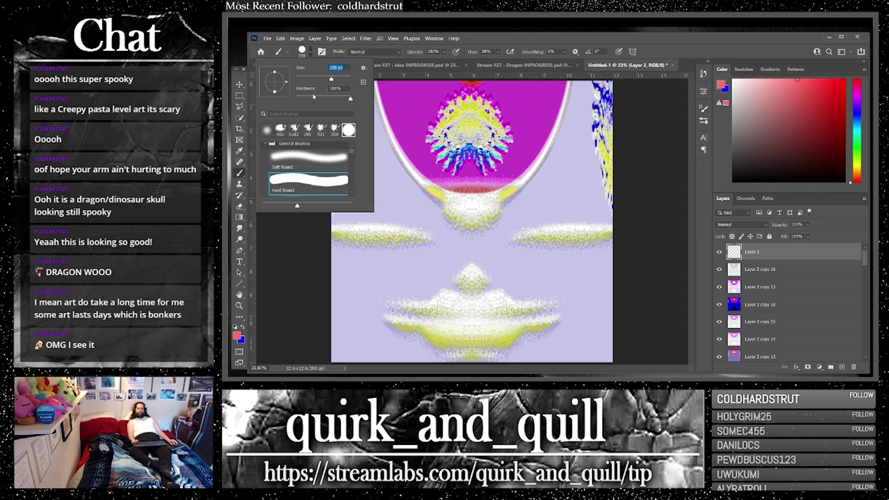
click(343, 80)
drag(471, 316, 472, 315)
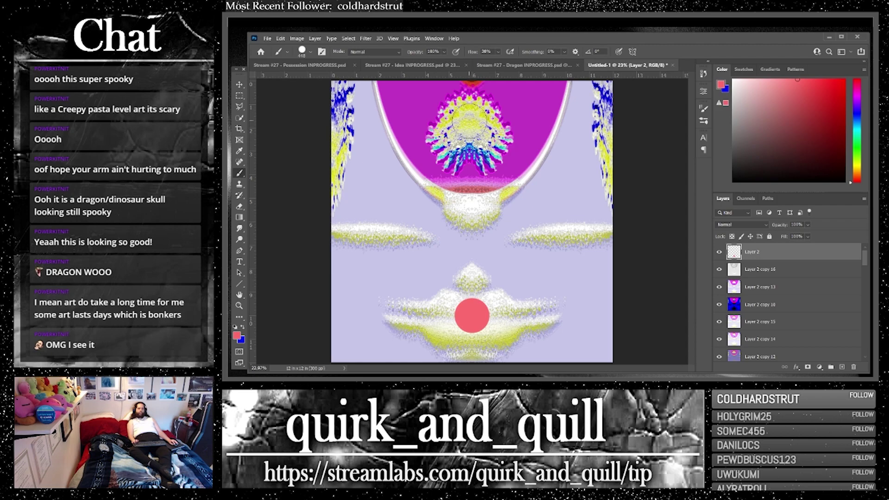
drag(469, 122, 469, 121)
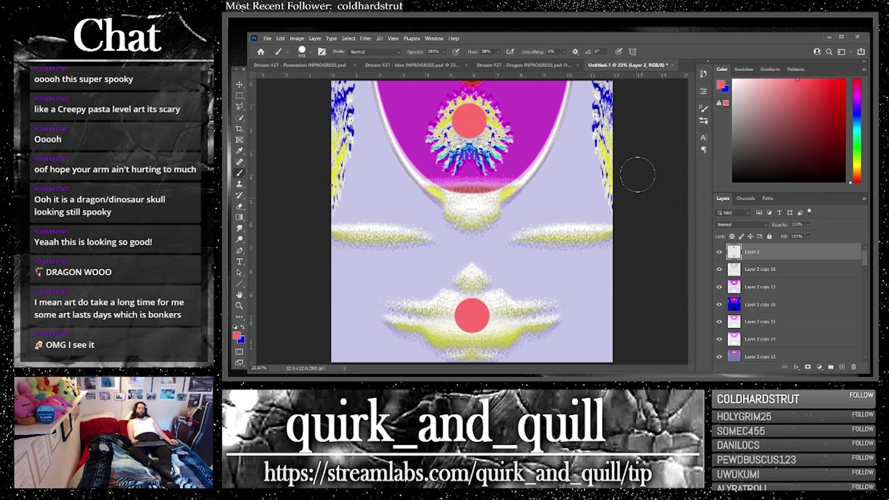
Step: Merge the selected face layers into one and duplicate the result
shift+click(806, 293)
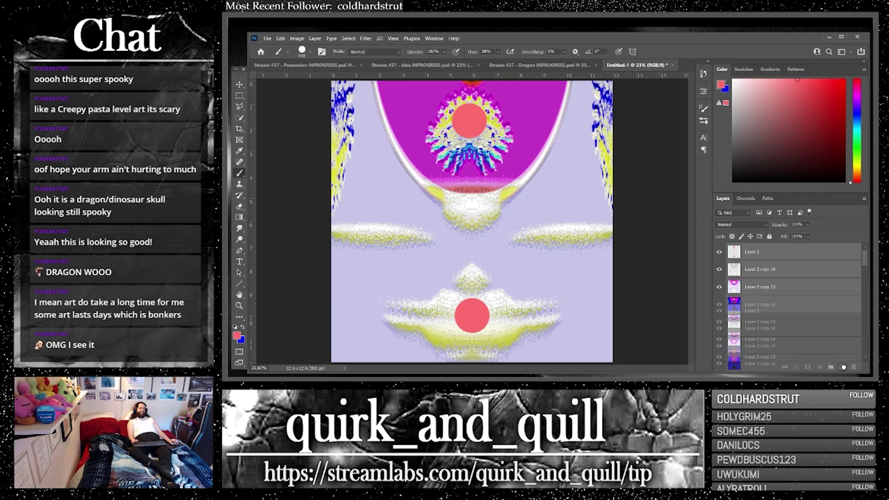
right_click(799, 300)
click(708, 284)
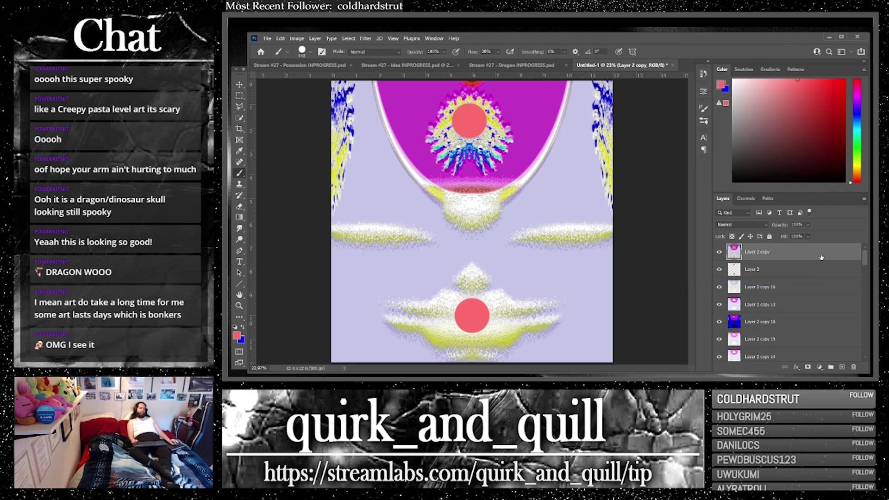
drag(817, 252, 841, 367)
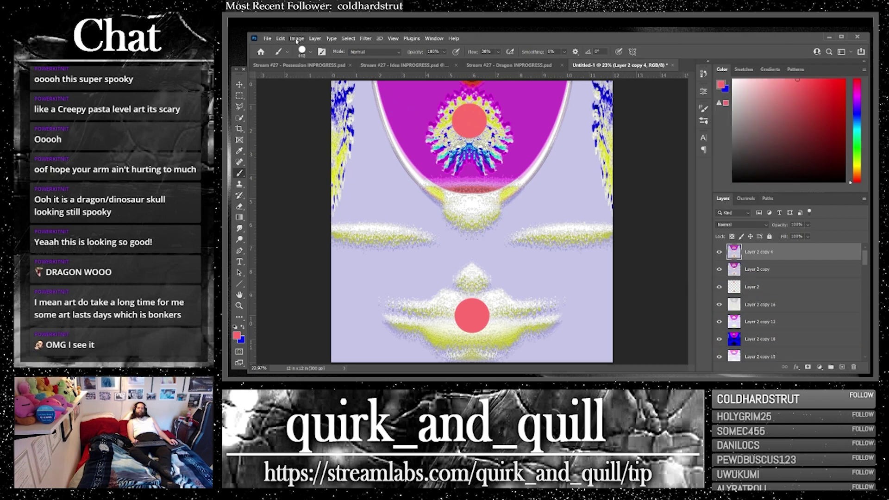
Step: Flip the duplicate layer horizontally with Edit > Transform > Flip Horizontal
click(281, 38)
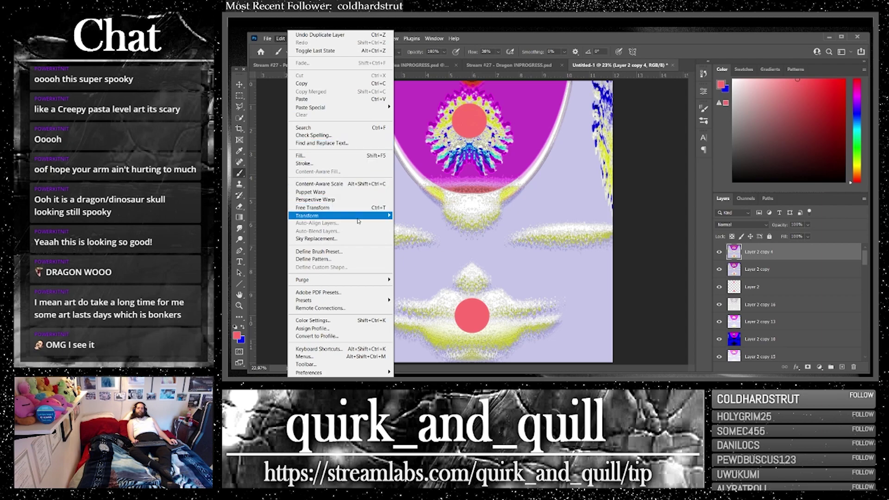
mouse_move(358, 218)
click(437, 345)
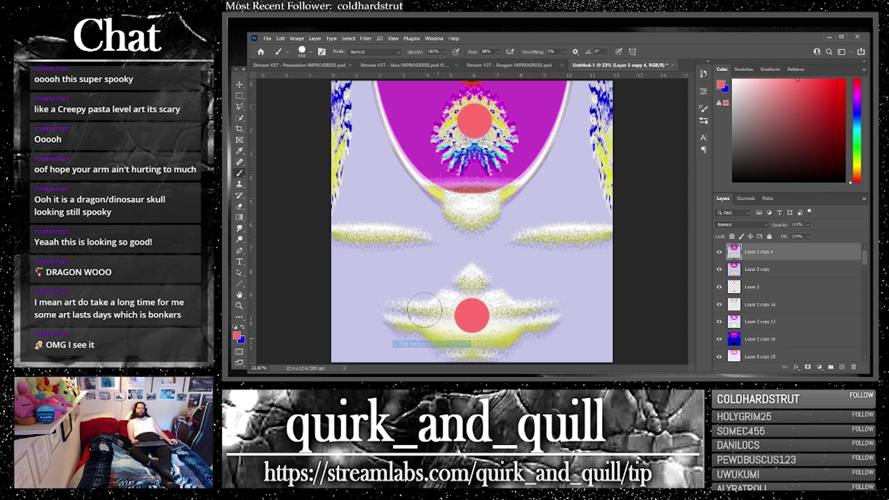
click(741, 225)
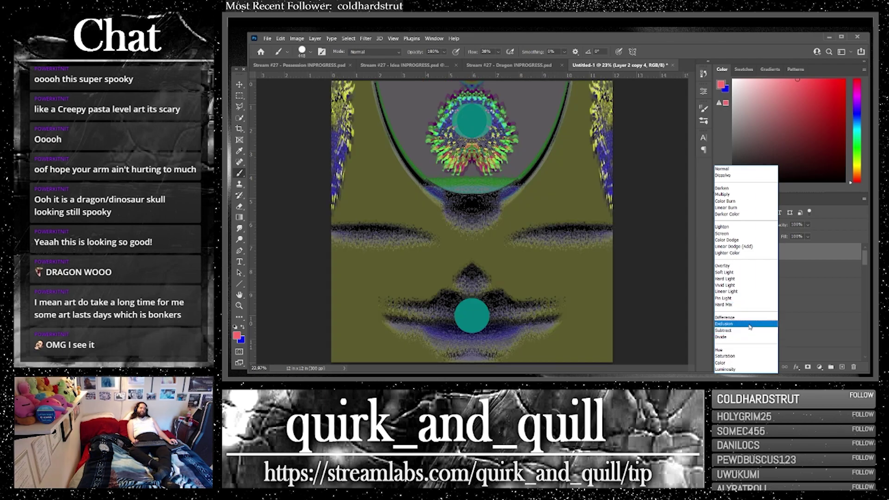
Step: Blend the mirrored copy with Exclusion, merge it with Layer 2 copy, and duplicate the result
click(750, 326)
shift+click(811, 272)
key(ctrl+j)
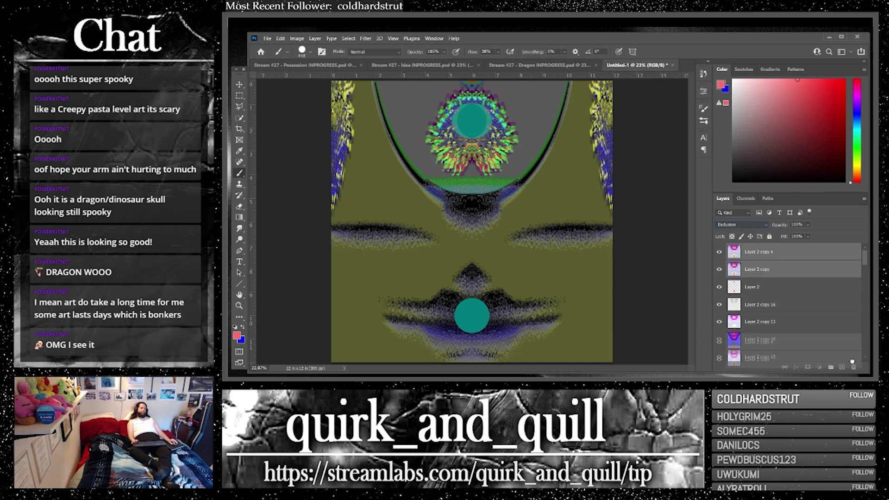
right_click(762, 267)
click(694, 283)
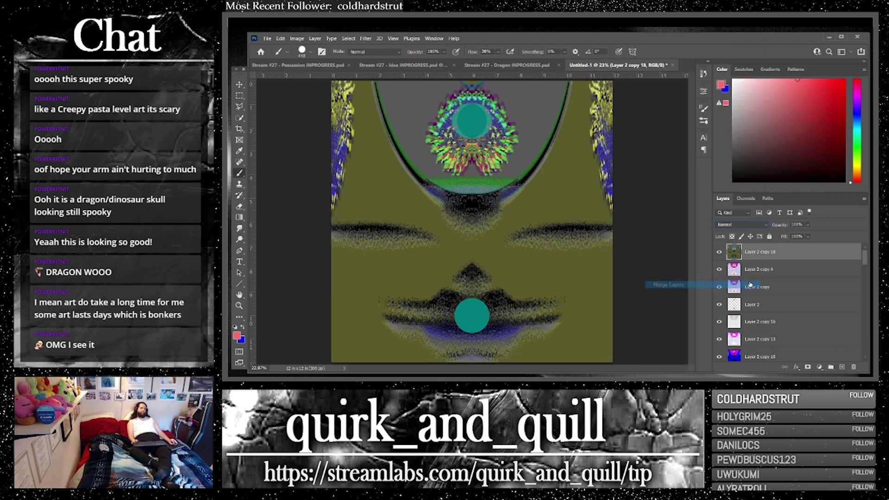
drag(778, 254, 841, 367)
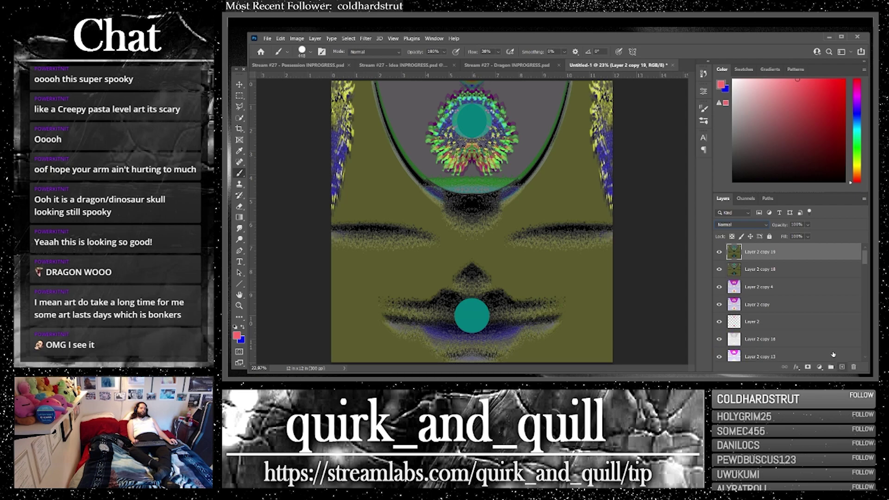
Step: Duplicate Layer 2 copy 19, invert the new copy, and place copy 19 above copy 20
key(ctrl+i)
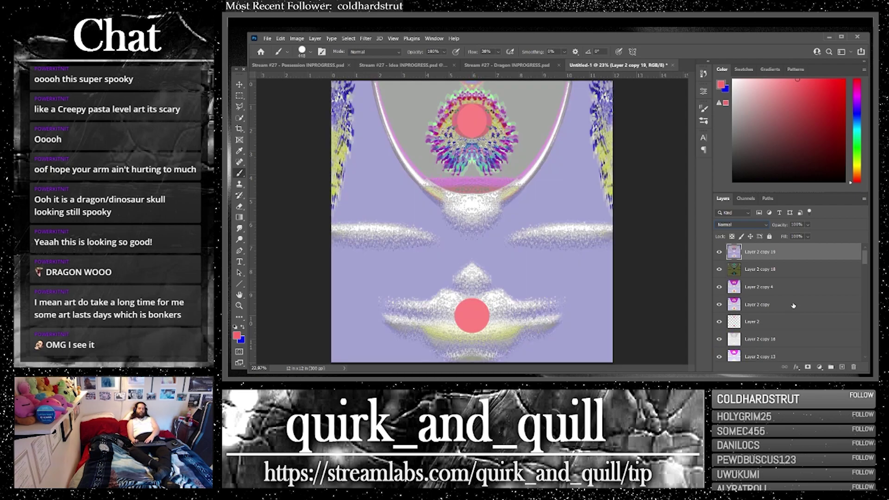
key(ctrl+i)
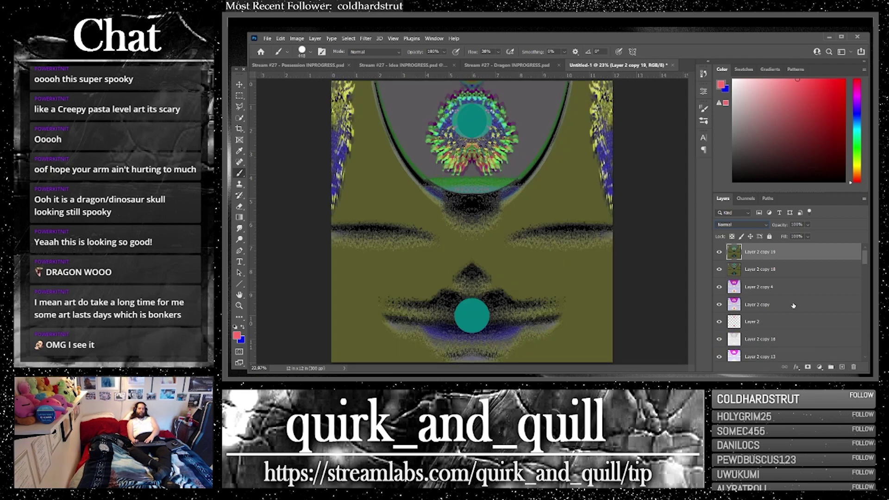
key(ctrl+i)
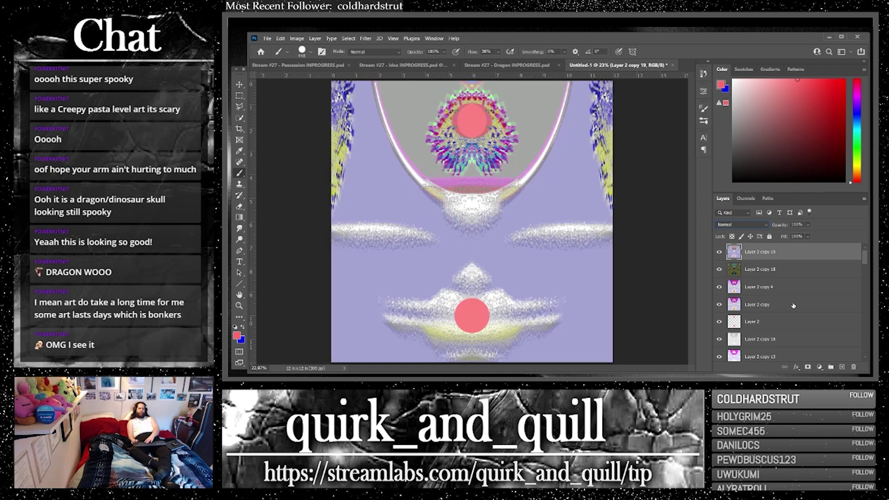
key(ctrl+i)
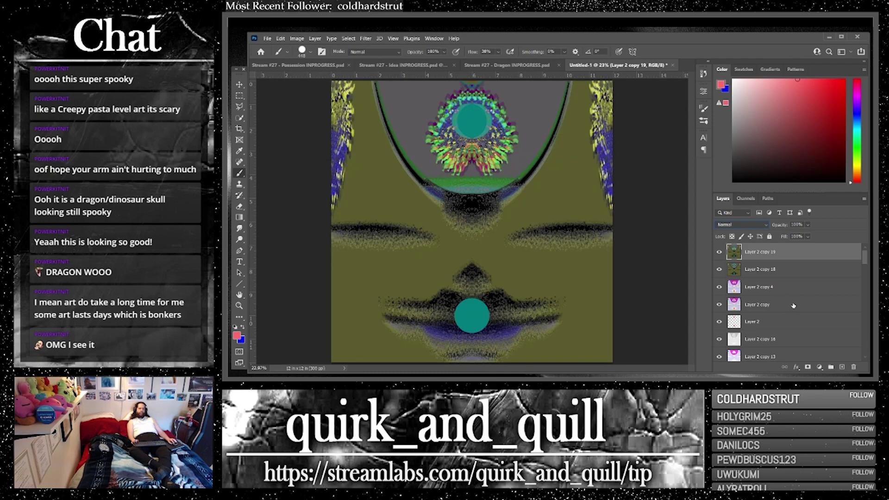
drag(828, 258, 841, 369)
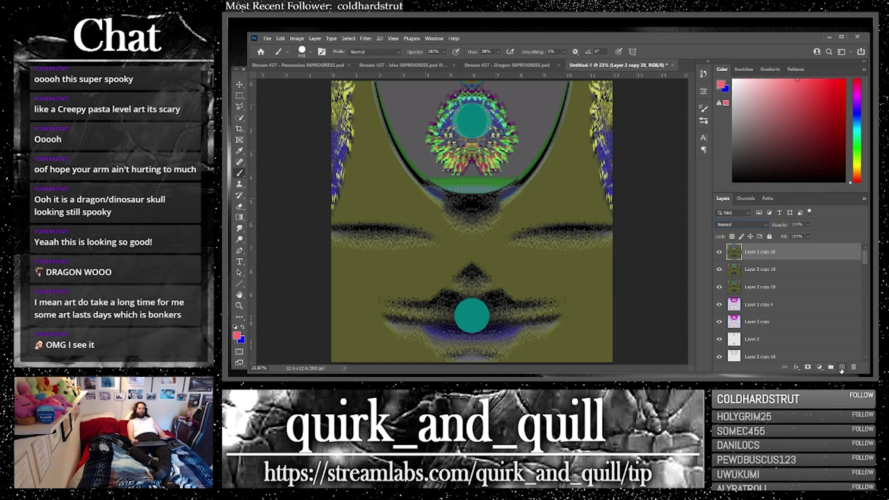
key(ctrl+i)
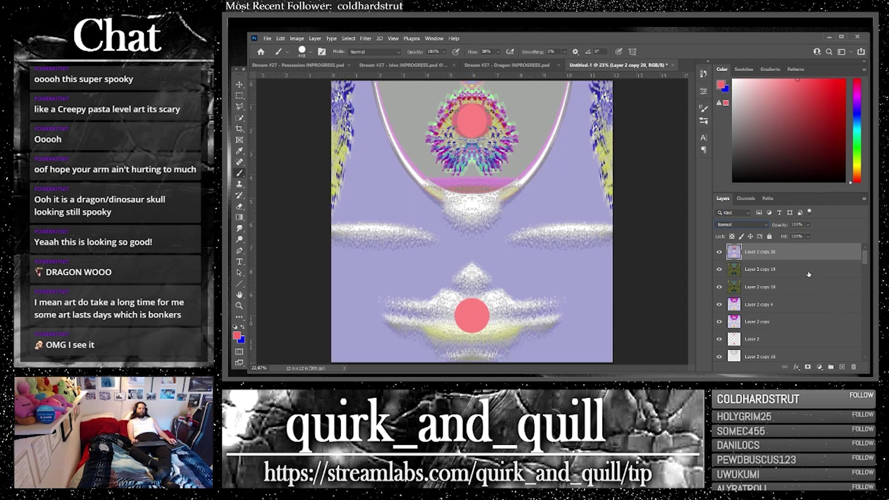
drag(808, 274, 803, 249)
Step: Keep copy 19 in Hue at 81% opacity, merge it with copy 20, and duplicate the result
click(741, 224)
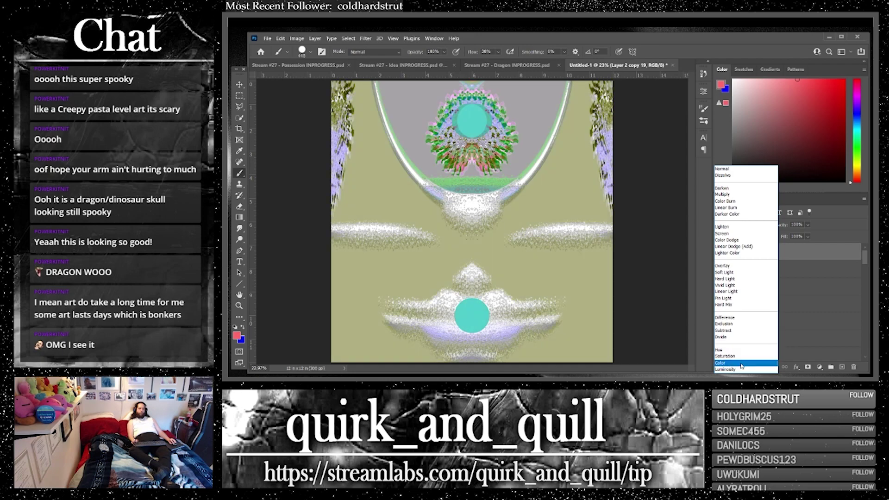
key(Escape)
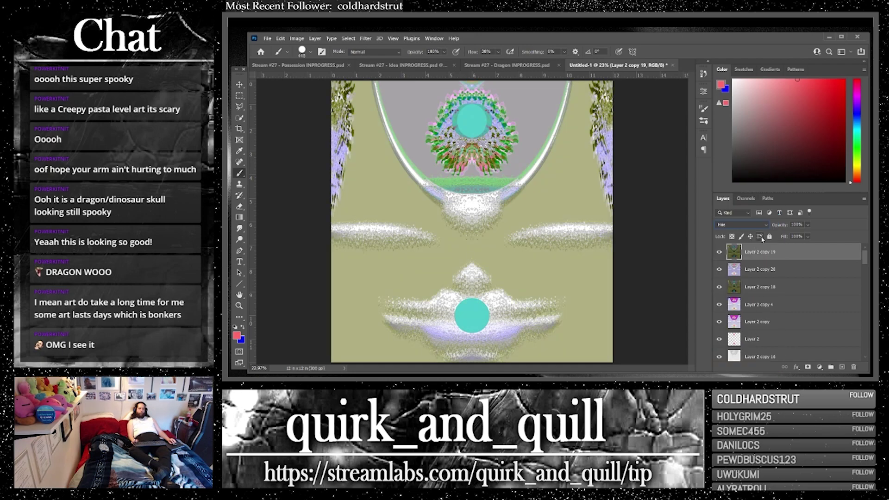
drag(808, 226, 794, 236)
shift+click(769, 269)
click(721, 256)
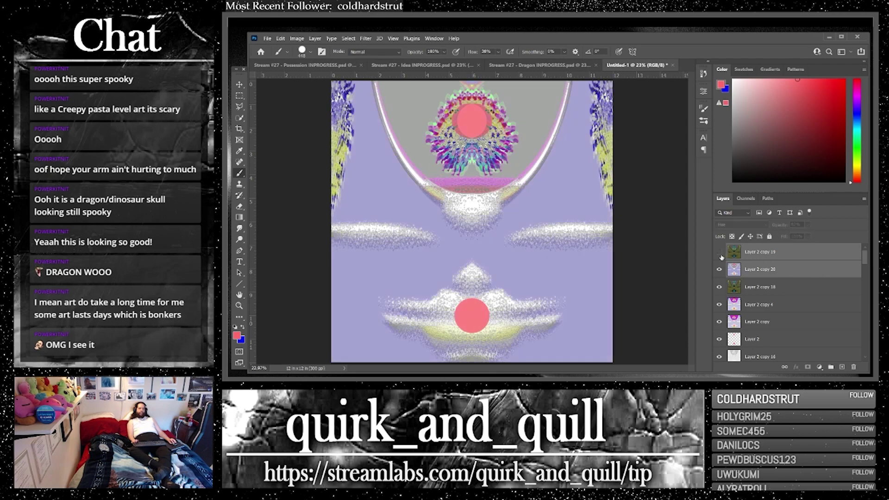
click(721, 256)
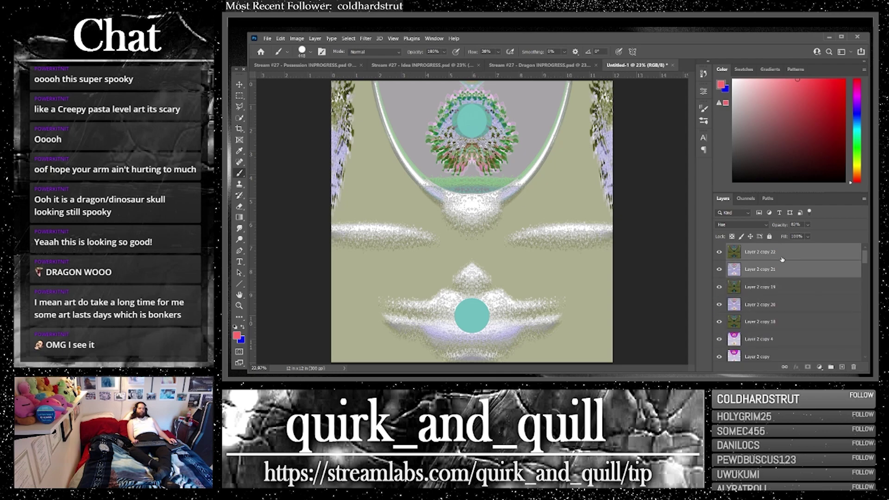
right_click(760, 274)
click(760, 284)
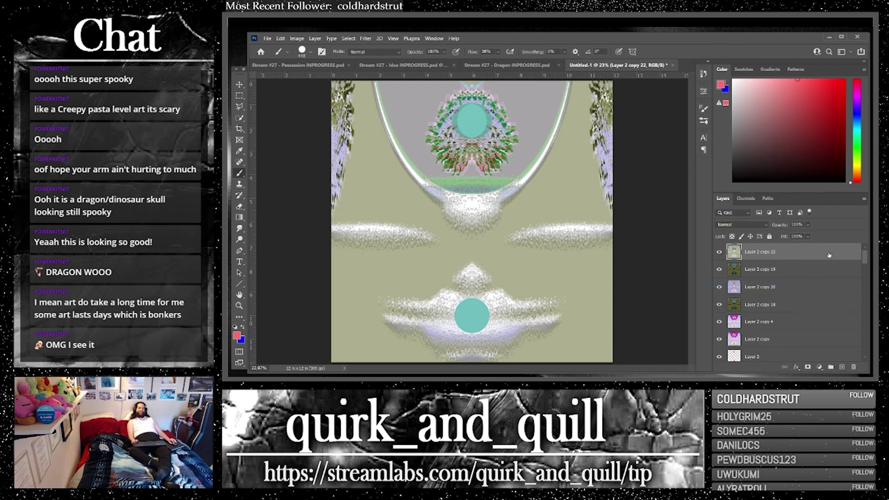
drag(829, 254, 842, 367)
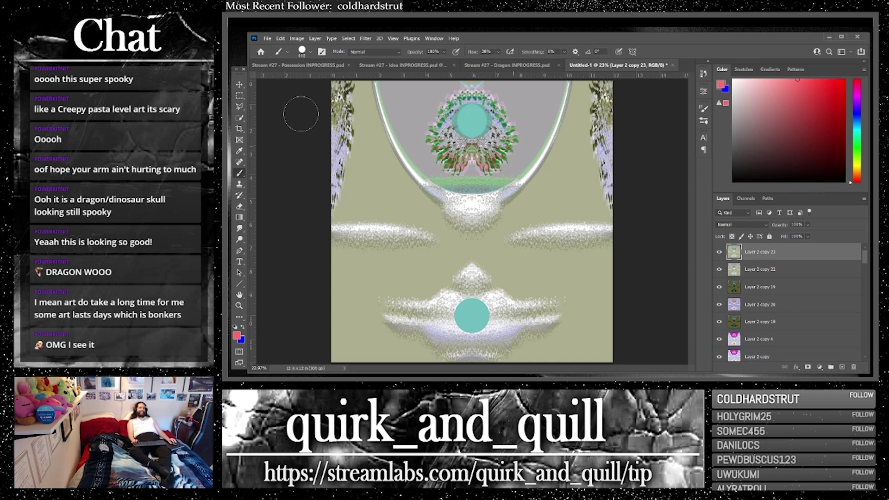
Step: Darken the layer with Brightness/Contrast at brightness -150 and raised contrast
click(281, 38)
click(281, 38)
click(297, 38)
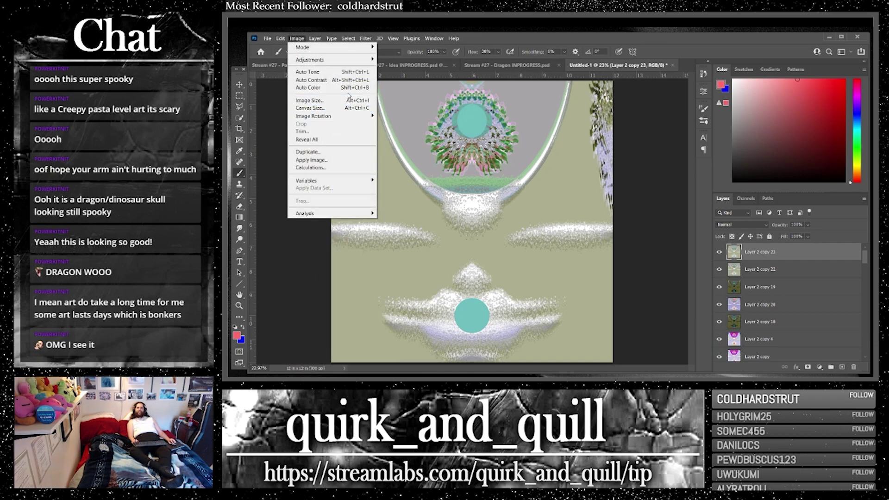
mouse_move(324, 60)
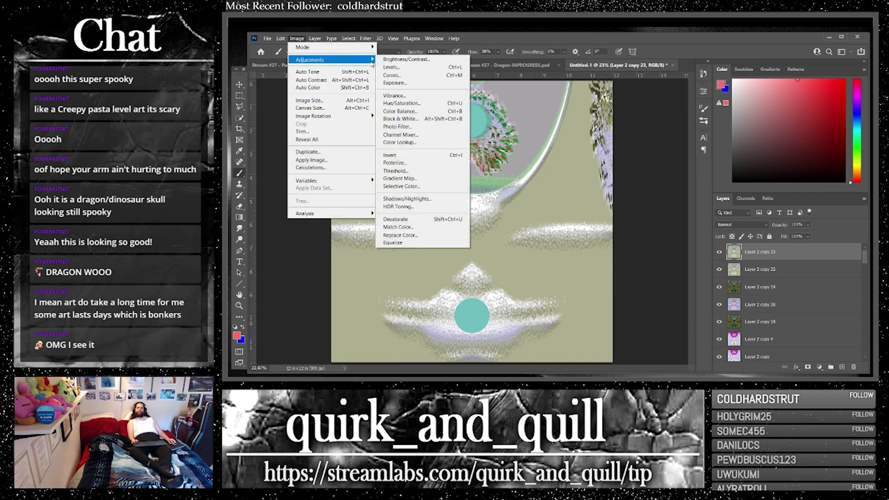
click(398, 60)
drag(712, 126, 667, 128)
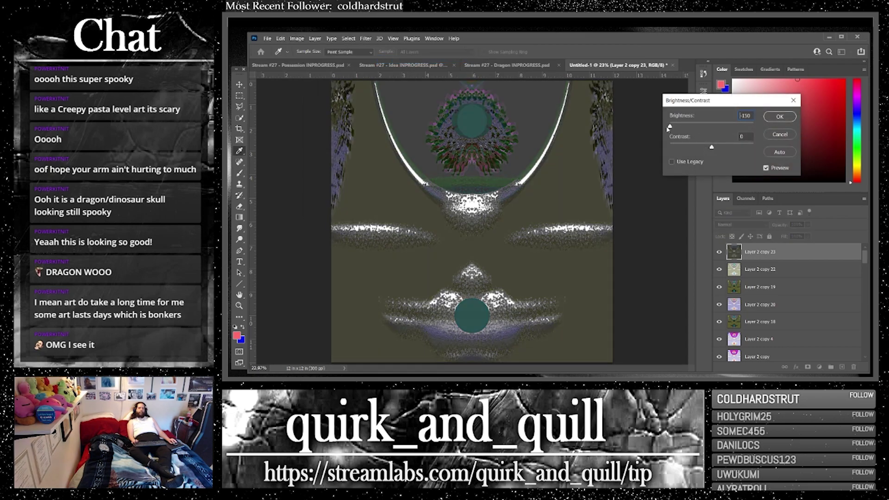
drag(712, 147, 840, 150)
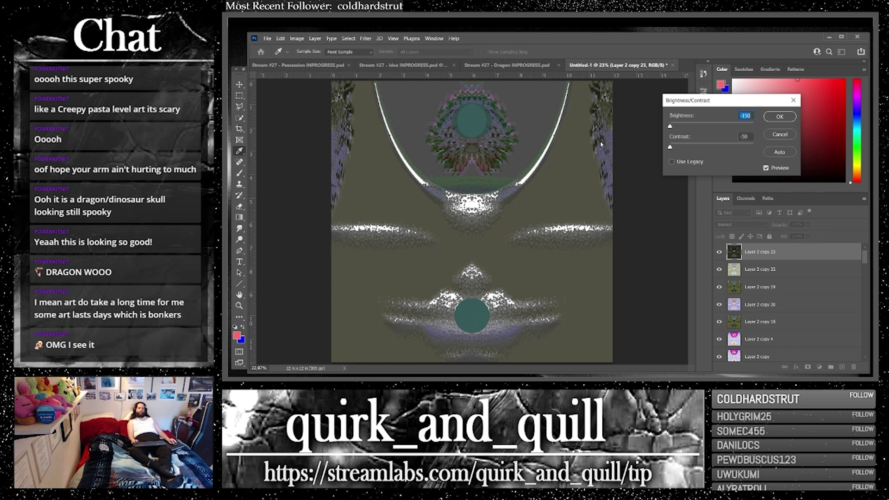
click(779, 116)
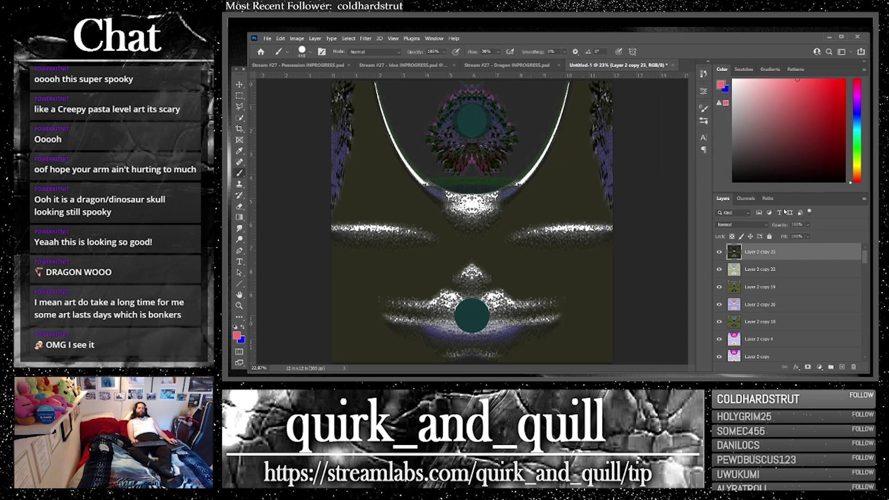
Step: Move a duplicate of Layer 2 copy 20 to the top and blend it as Vivid Light
key(ctrl+j)
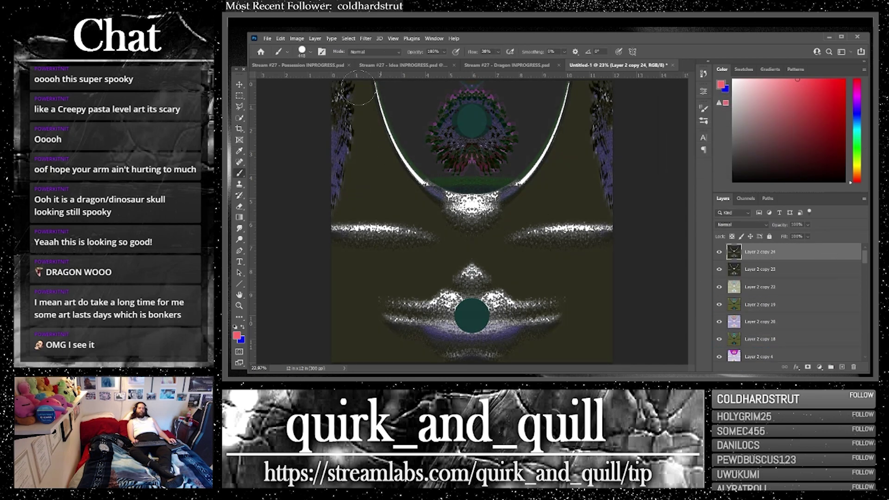
key(ctrl+i)
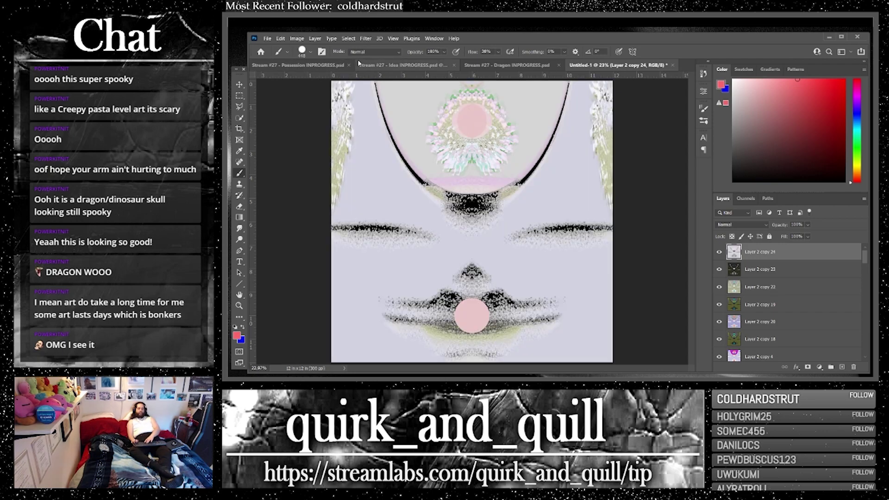
key(ctrl+i)
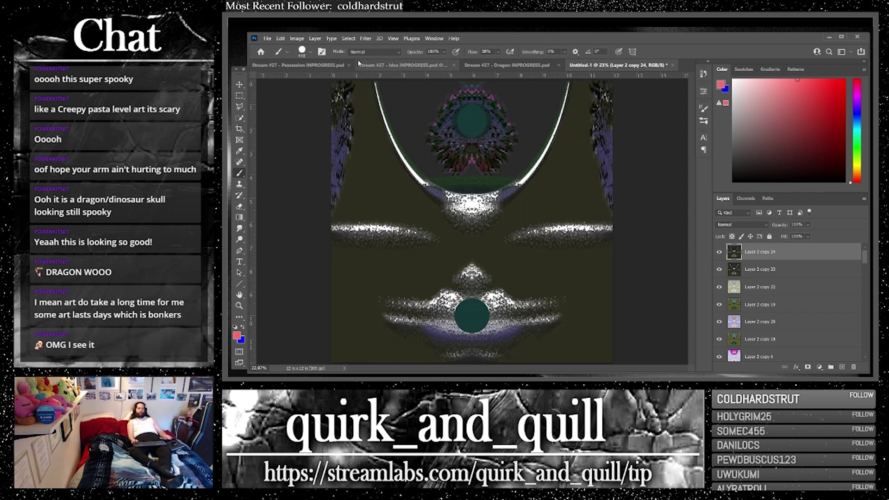
click(811, 330)
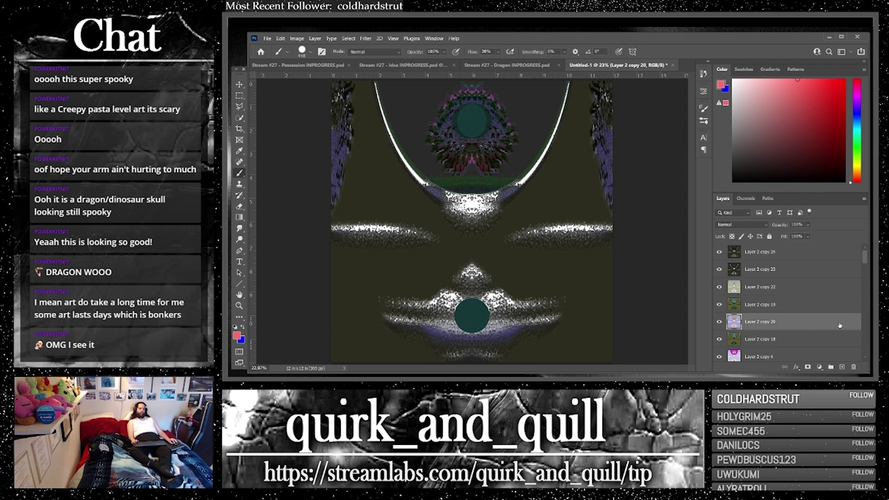
key(ctrl+j)
drag(814, 326, 788, 247)
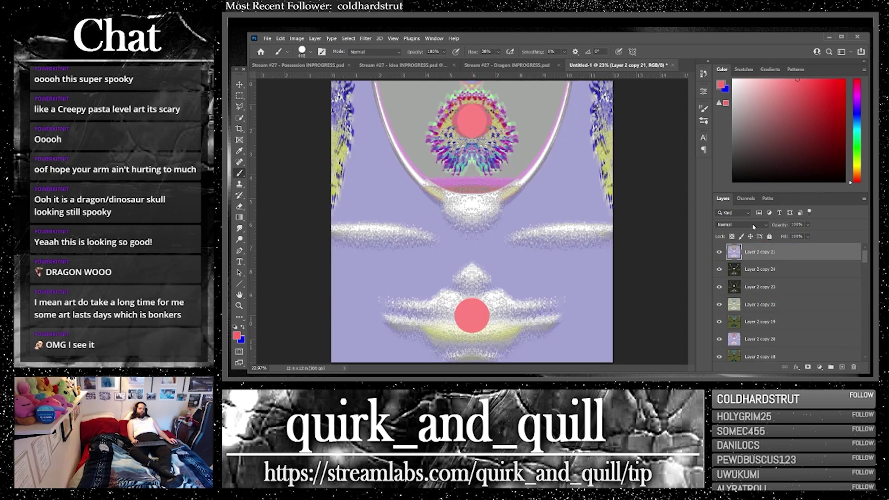
click(741, 224)
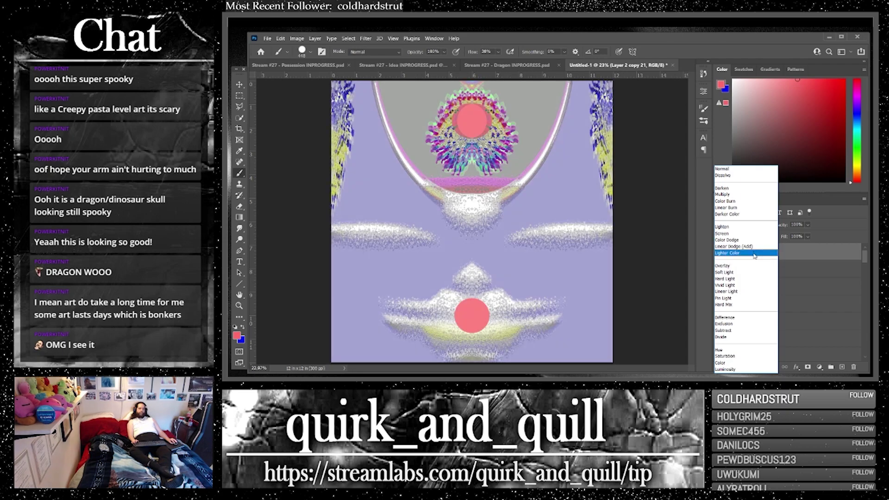
click(755, 290)
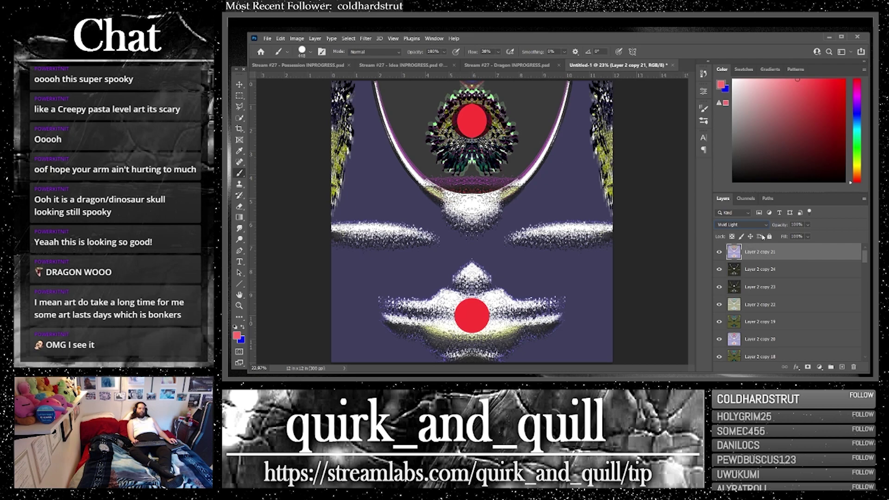
Step: Duplicate and merge the top layer with copy 24, then duplicate the merged layer twice
shift+click(787, 269)
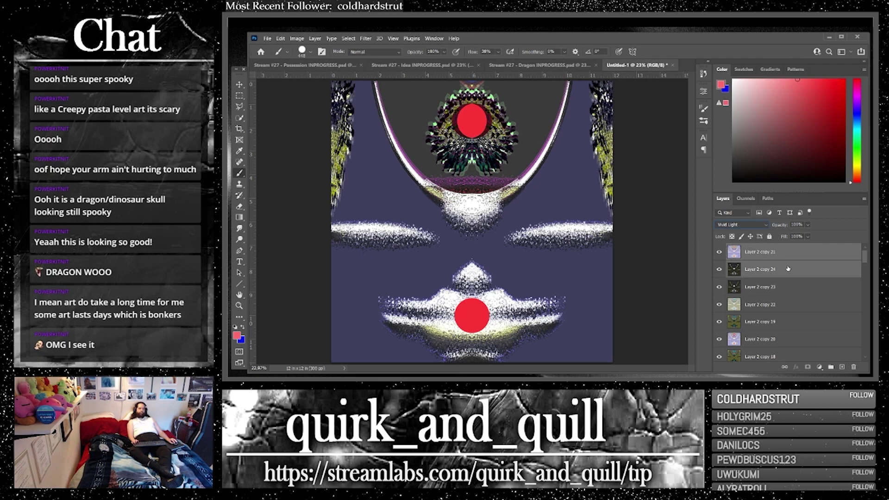
key(ctrl+j)
right_click(783, 268)
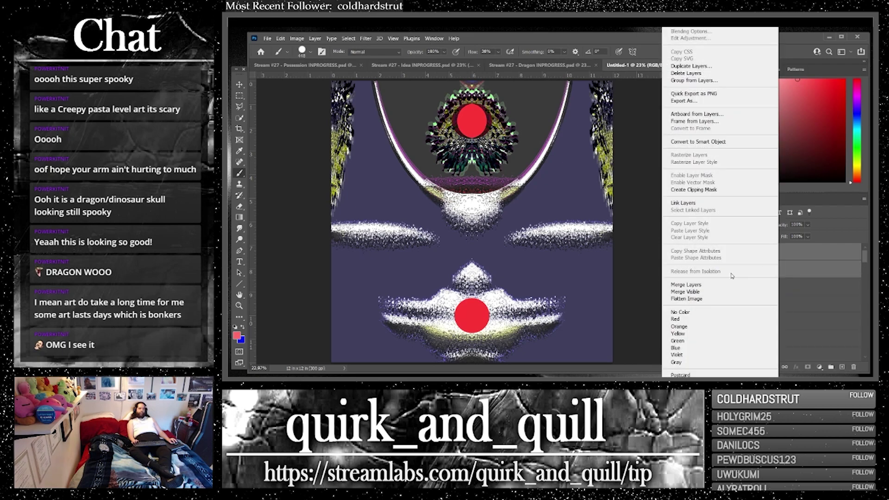
click(718, 287)
drag(840, 270, 842, 367)
key(ctrl+i)
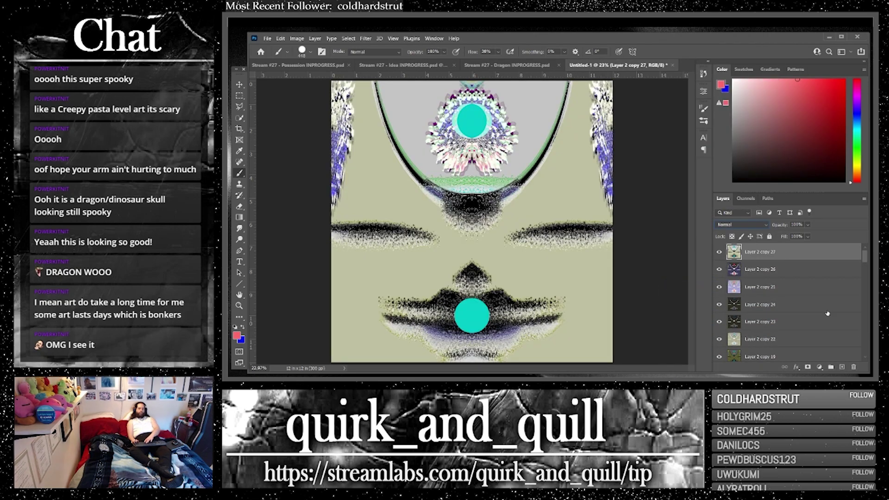
key(ctrl+z)
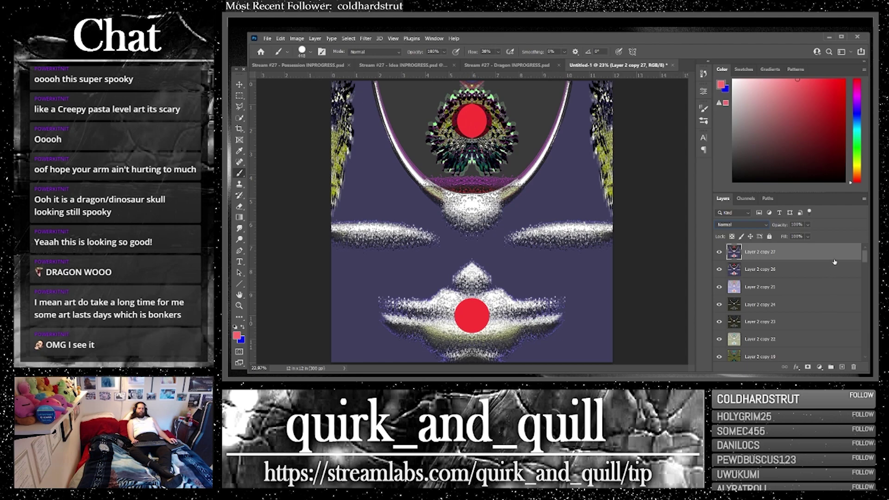
drag(841, 254, 842, 366)
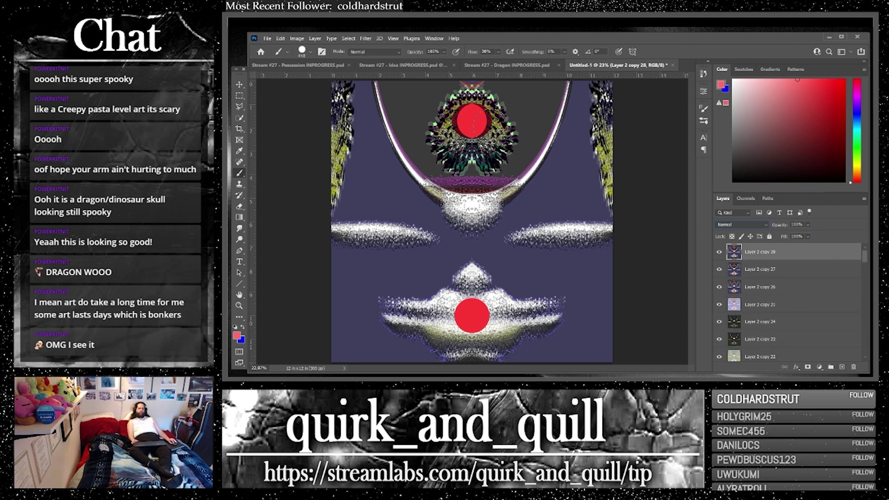
Step: Apply Polar Coordinates with Rectangular to Polar to the duplicate face layer
click(365, 39)
mouse_move(430, 161)
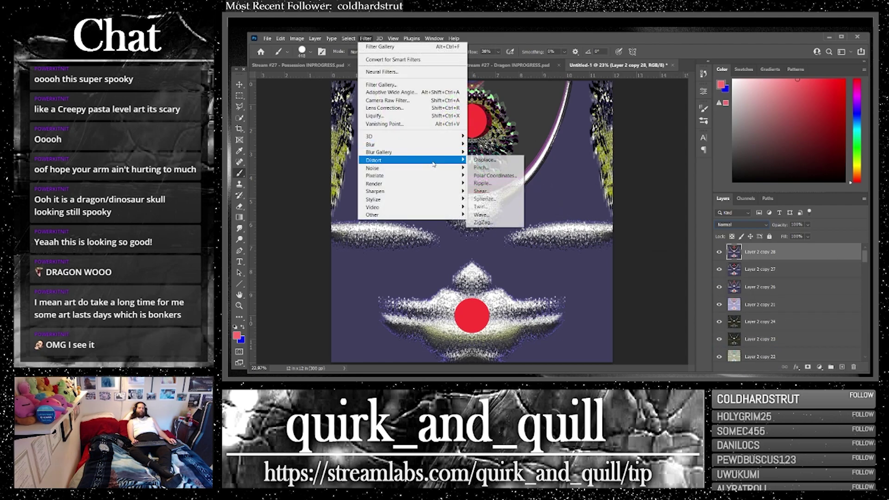
click(507, 176)
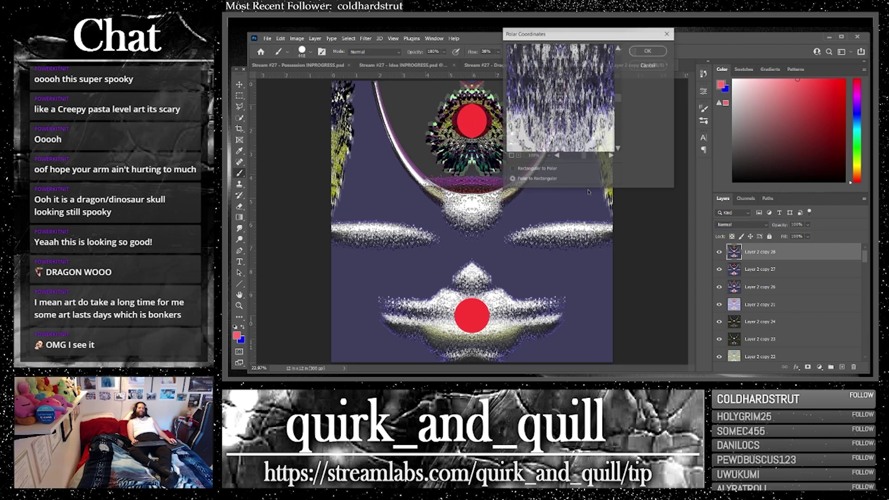
click(510, 156)
click(511, 156)
click(512, 169)
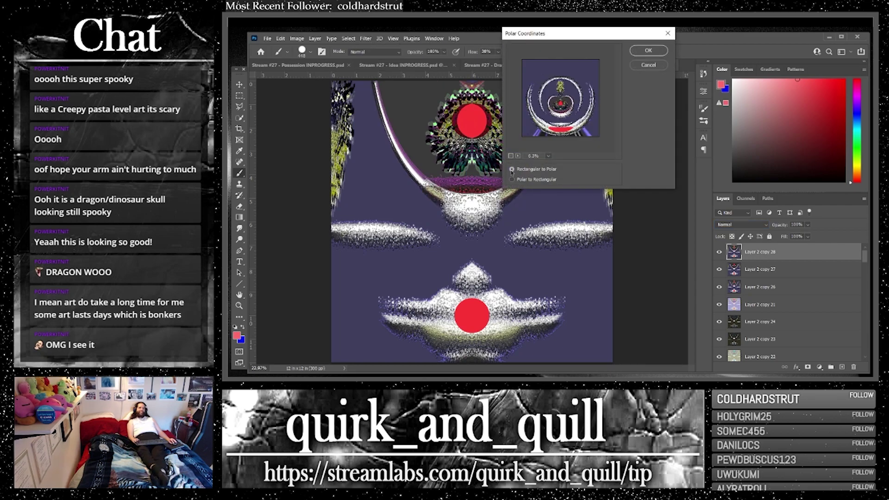
click(662, 49)
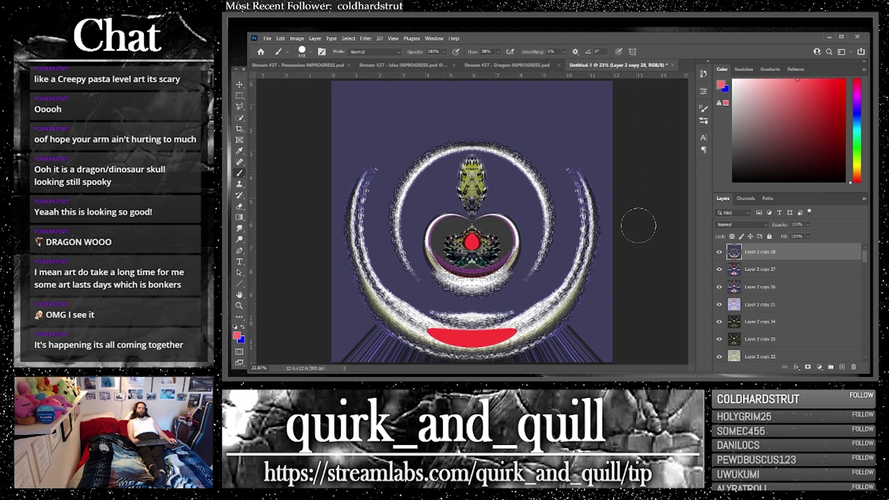
Step: Try Screen, then settle on Vivid Light blending for the polar layer
click(726, 225)
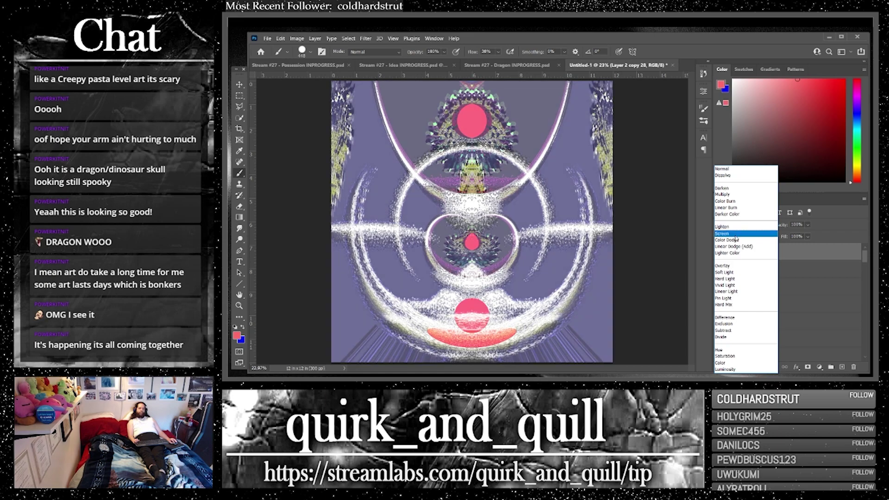
click(736, 235)
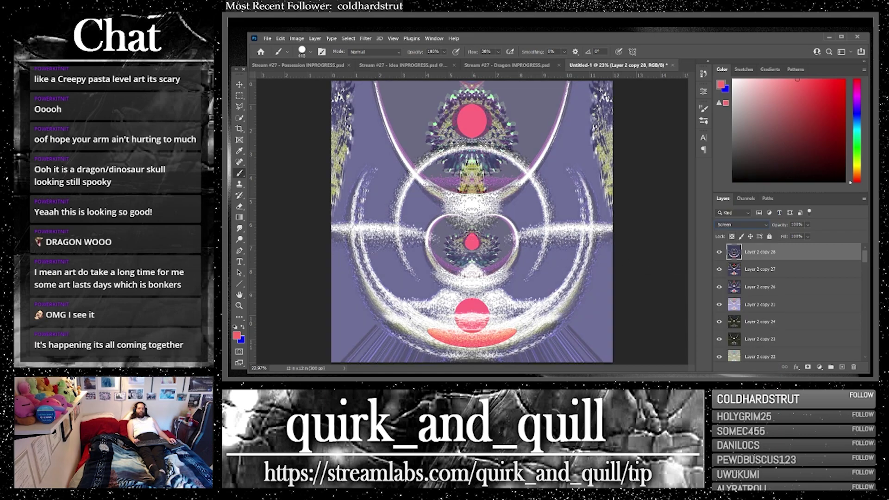
click(742, 225)
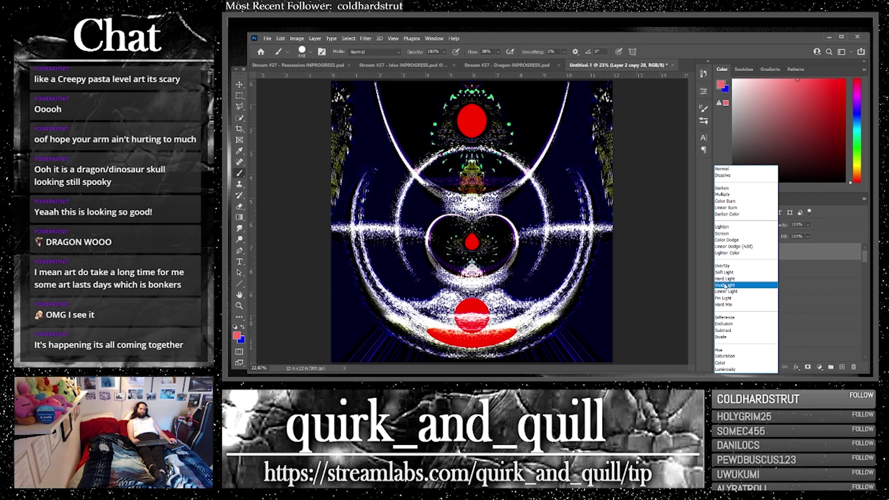
click(725, 286)
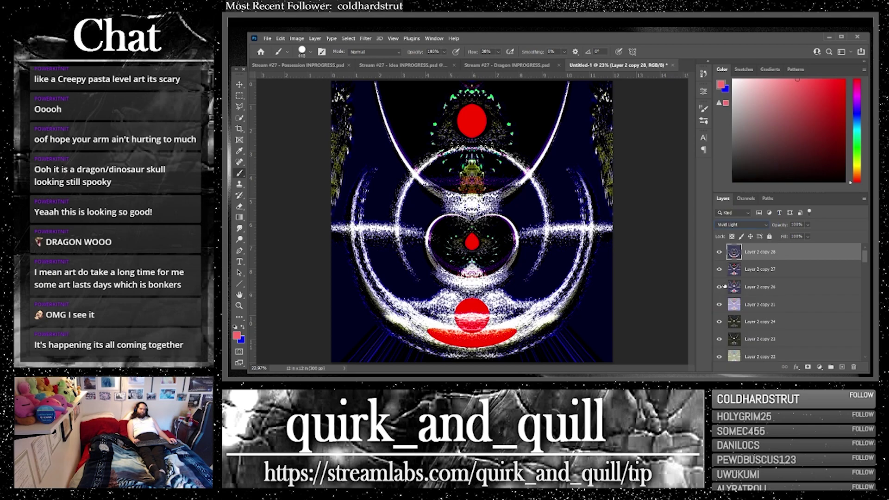
shift+click(786, 275)
Step: Duplicate the two selected ring layers, merge the copies into one layer, and hide it
drag(819, 276, 841, 366)
right_click(768, 273)
click(676, 285)
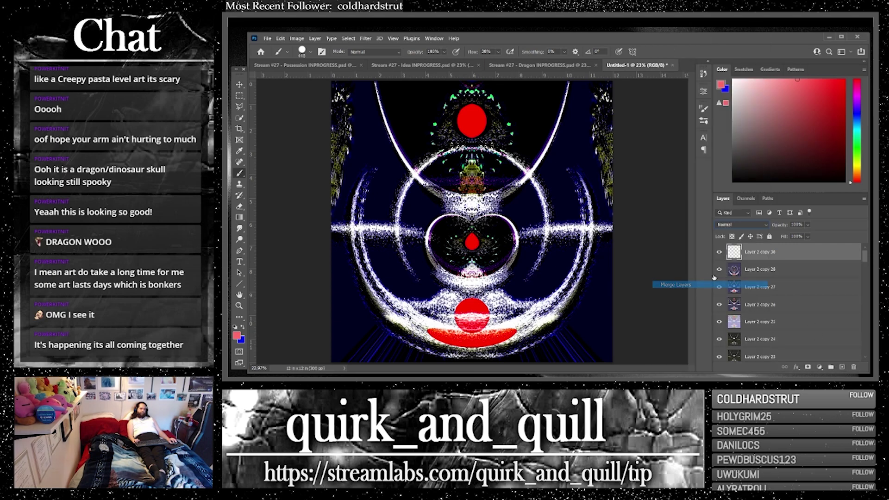
click(719, 252)
Step: Set Layer 2 copy 28 to Screen blend mode and merge it with Layer 2 copy 27
click(761, 269)
click(740, 225)
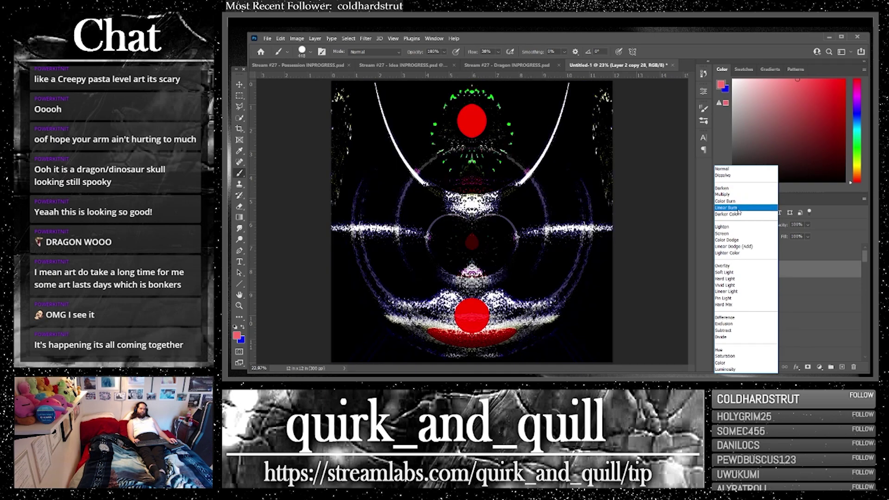
click(739, 238)
ctrl+click(793, 289)
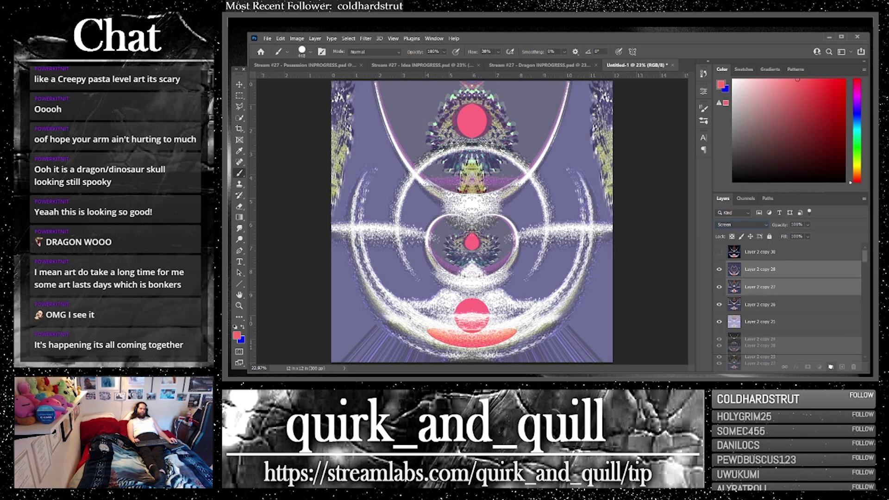
right_click(778, 303)
click(741, 290)
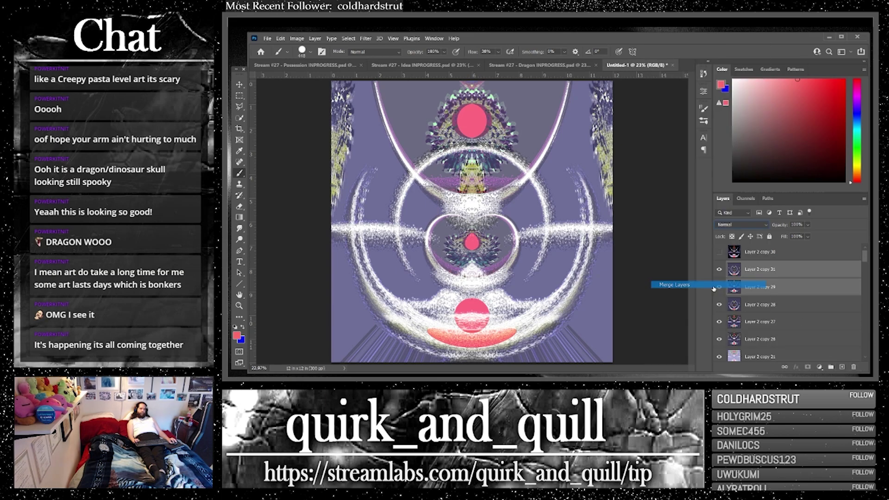
Step: Show the merged Layer 2 copy 30 and blend it in Hard Light mode
click(719, 251)
click(754, 253)
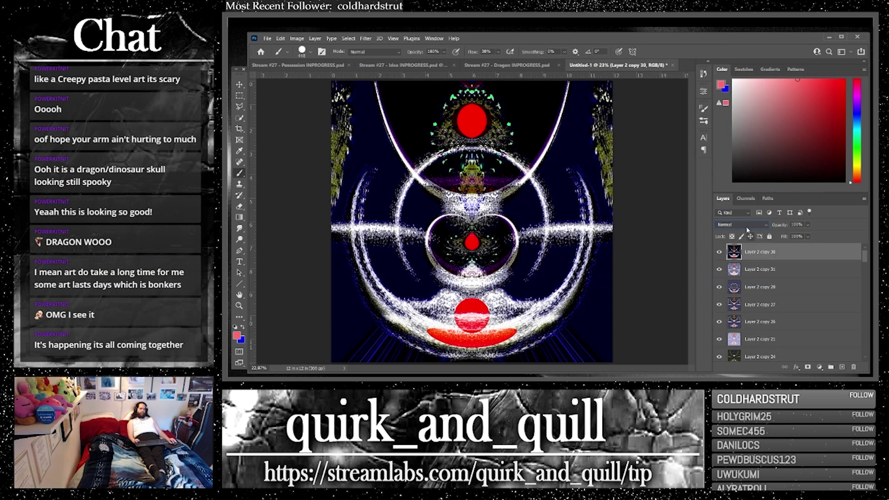
click(740, 224)
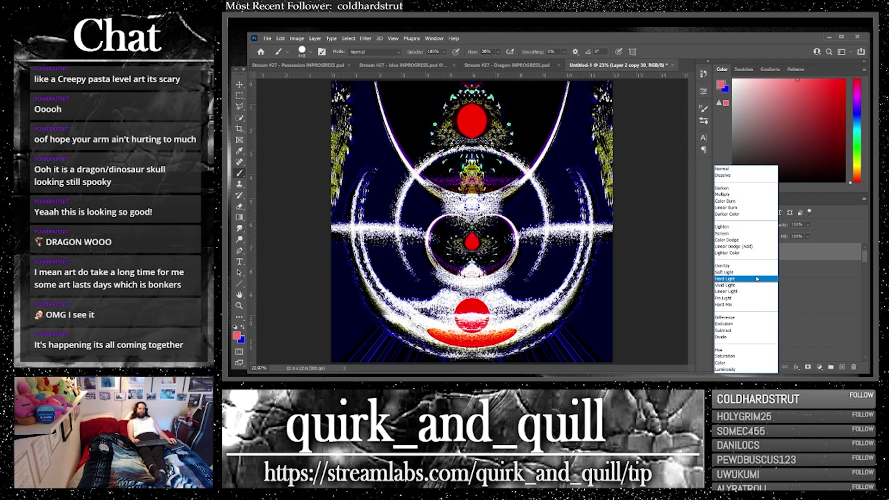
click(757, 278)
Step: Duplicate and merge Layer 2 copy 30 with copy 31, then duplicate the result to the top
shift+click(778, 275)
key(ctrl+j)
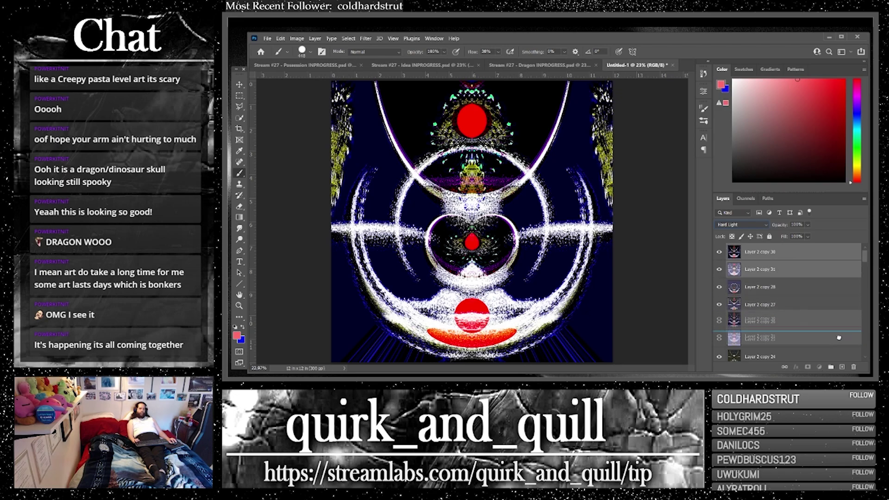
right_click(760, 267)
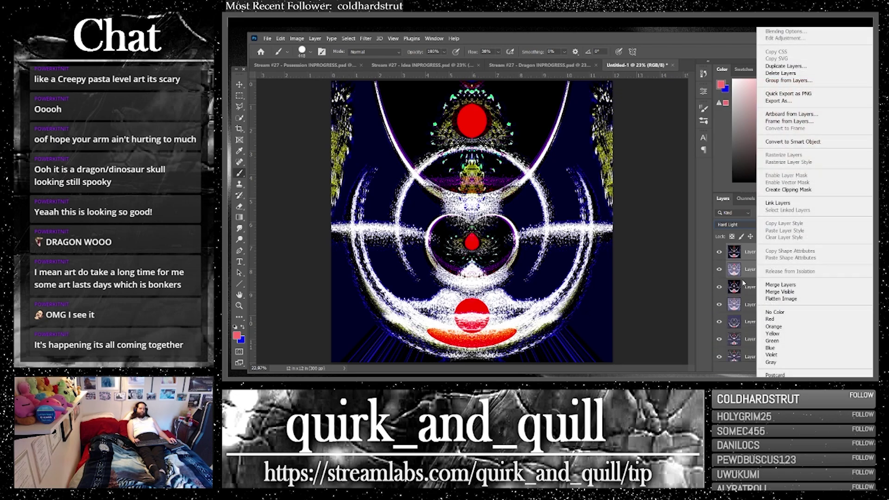
click(788, 285)
key(ctrl+j)
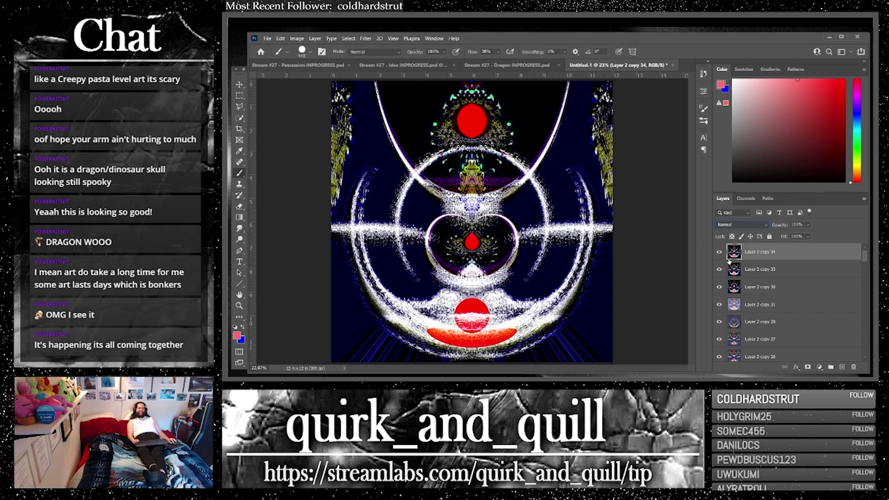
drag(804, 257, 842, 368)
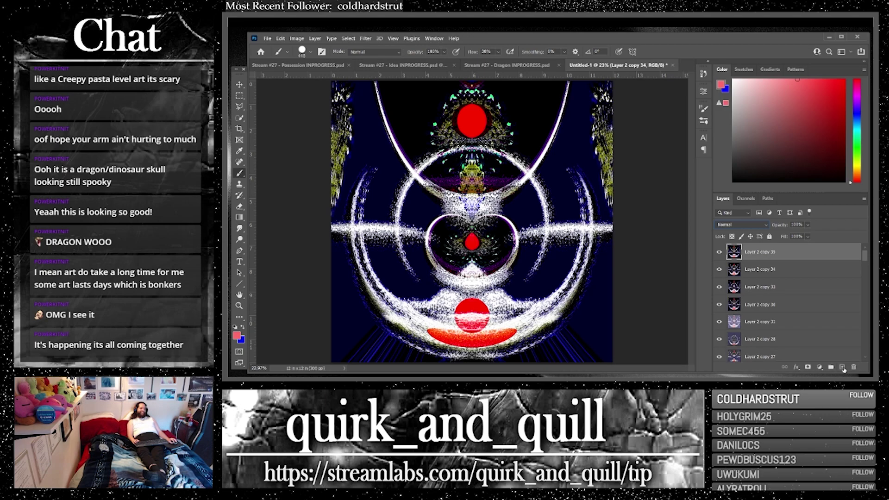
click(281, 39)
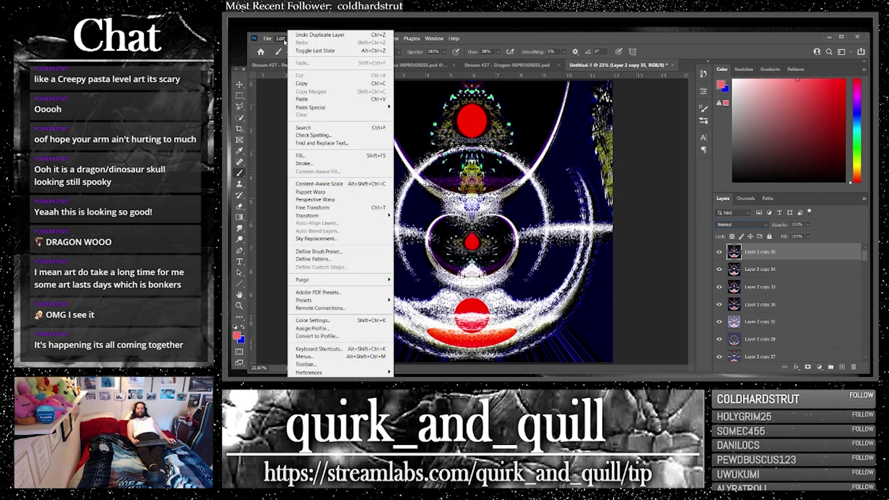
mouse_move(350, 220)
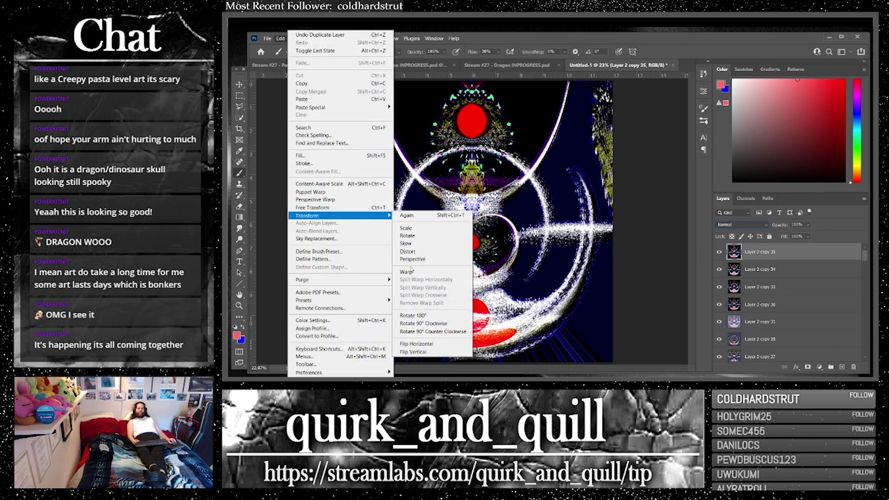
click(436, 351)
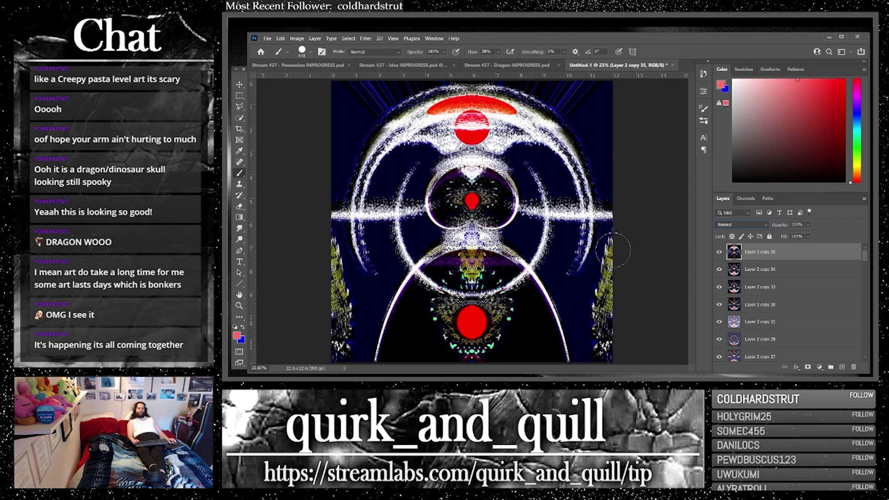
click(741, 224)
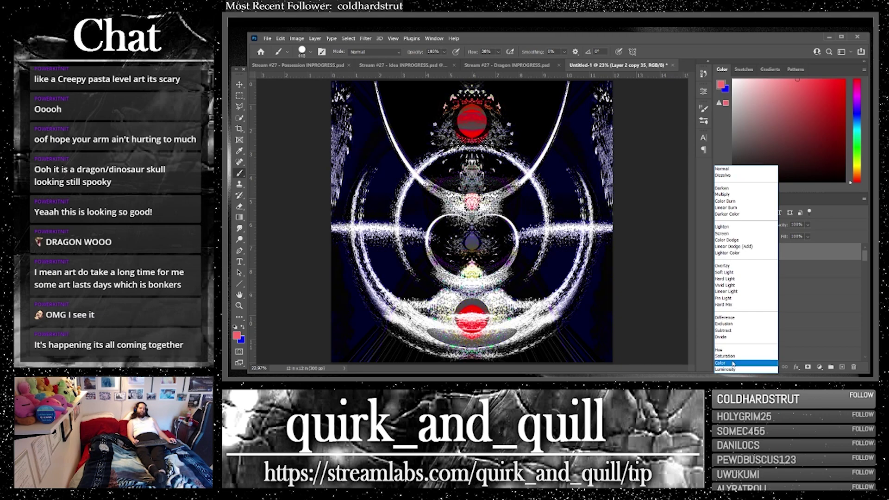
click(733, 363)
click(240, 206)
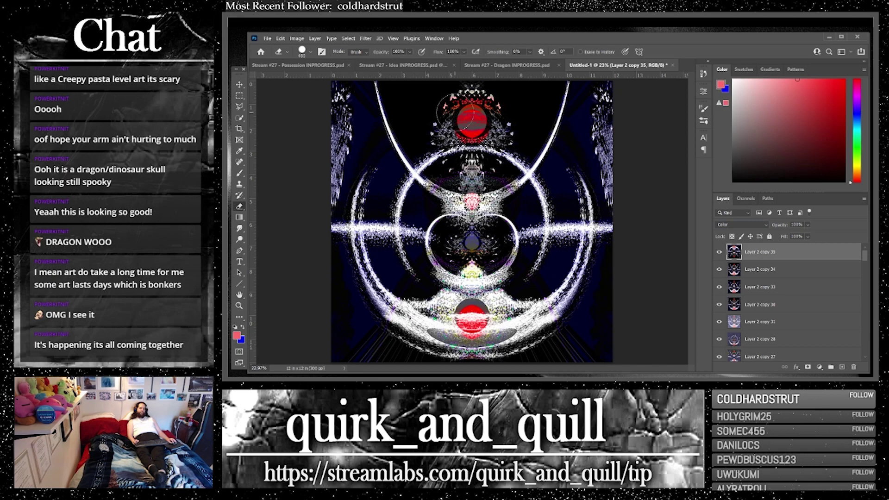
drag(455, 116, 471, 121)
click(720, 252)
click(720, 252)
click(719, 252)
click(719, 252)
click(720, 252)
click(719, 252)
click(719, 252)
click(853, 366)
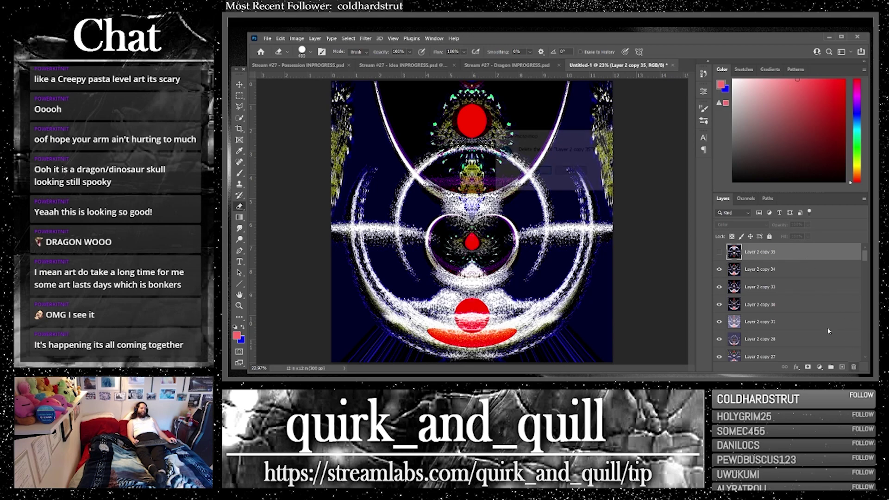
click(543, 171)
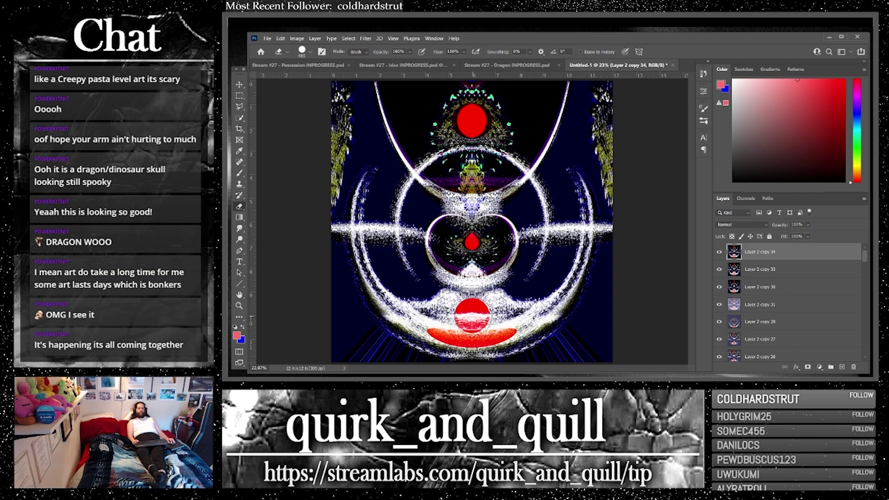
click(240, 85)
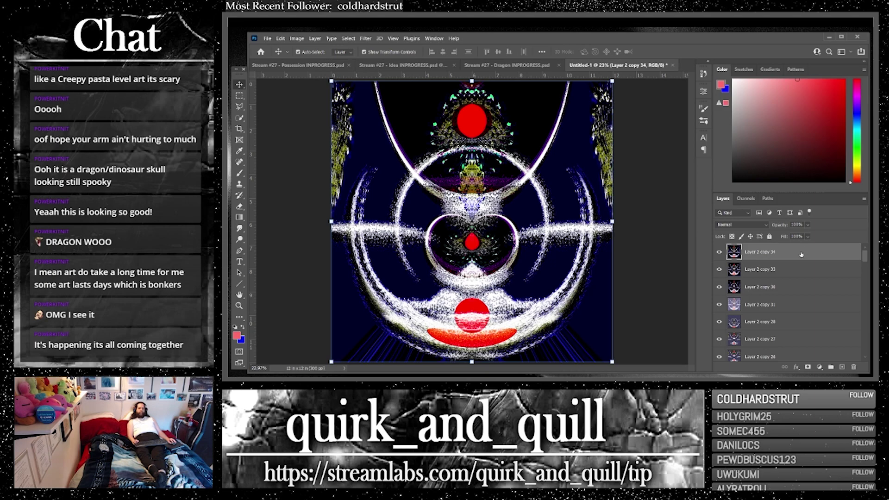
key(b)
click(239, 153)
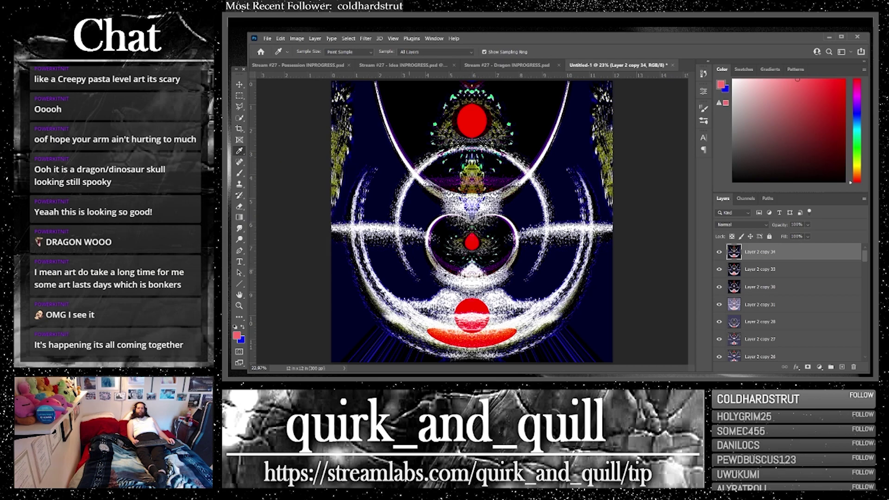
click(467, 302)
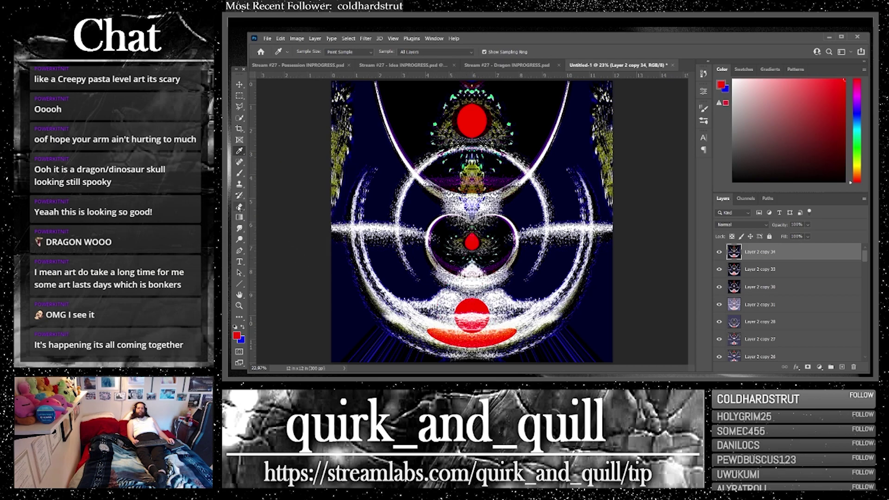
click(239, 173)
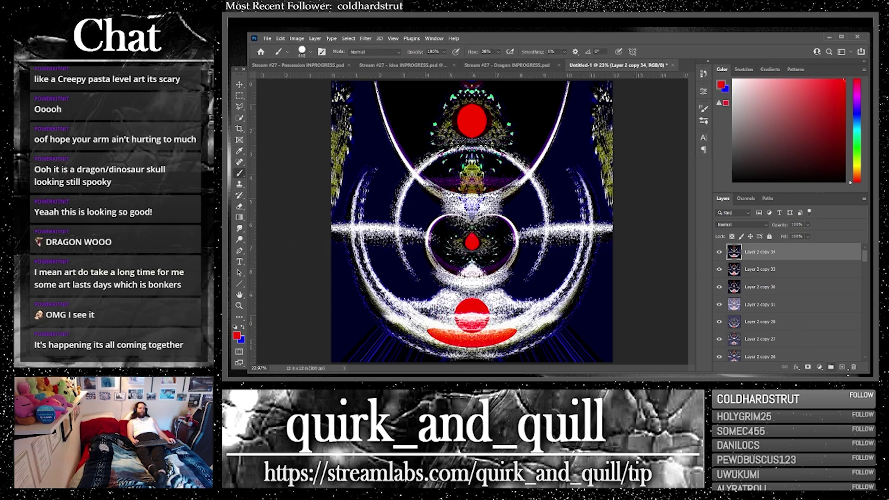
click(842, 368)
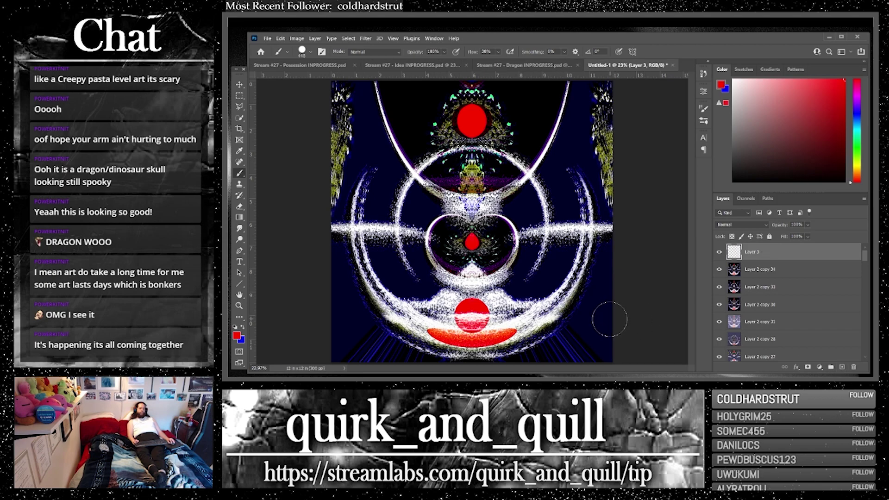
click(608, 320)
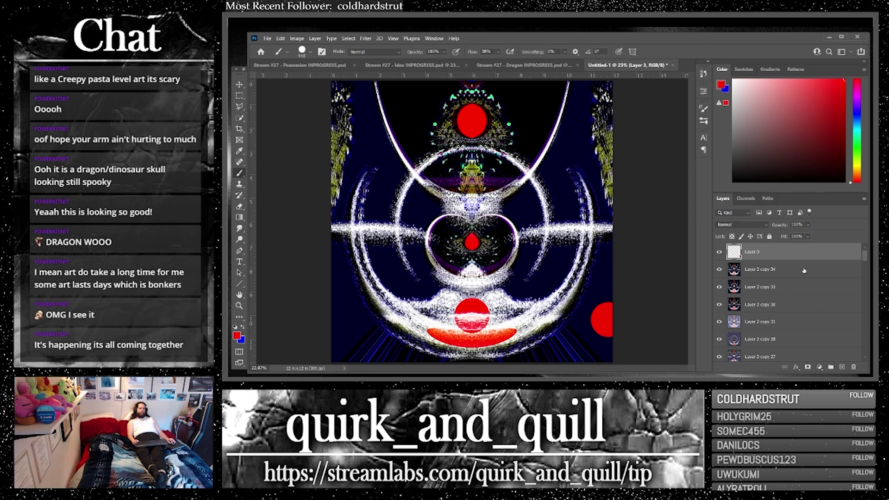
click(243, 207)
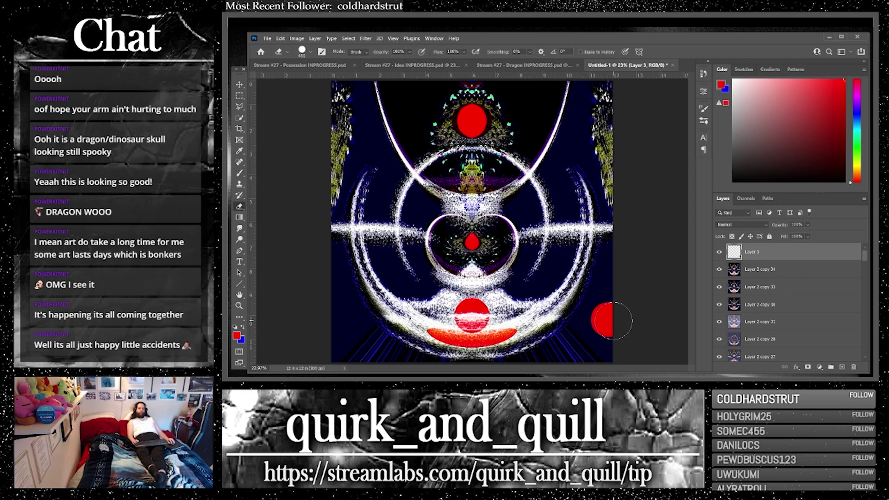
click(611, 320)
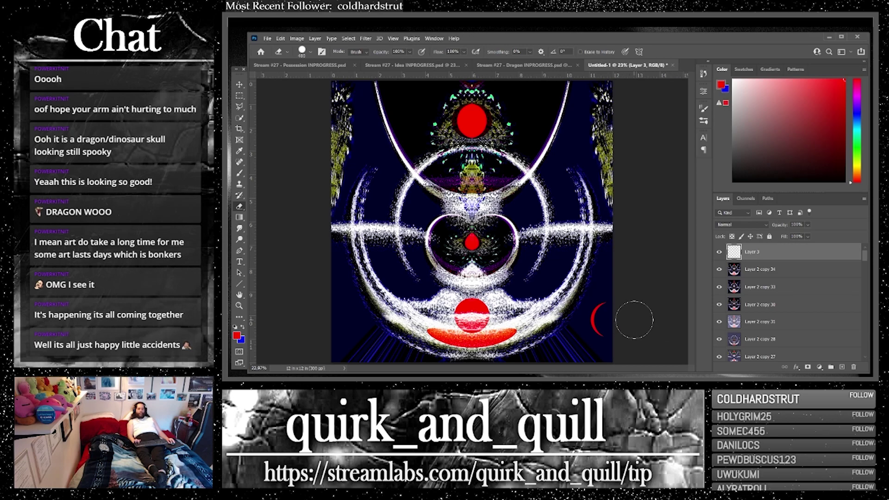
key(ctrl+z)
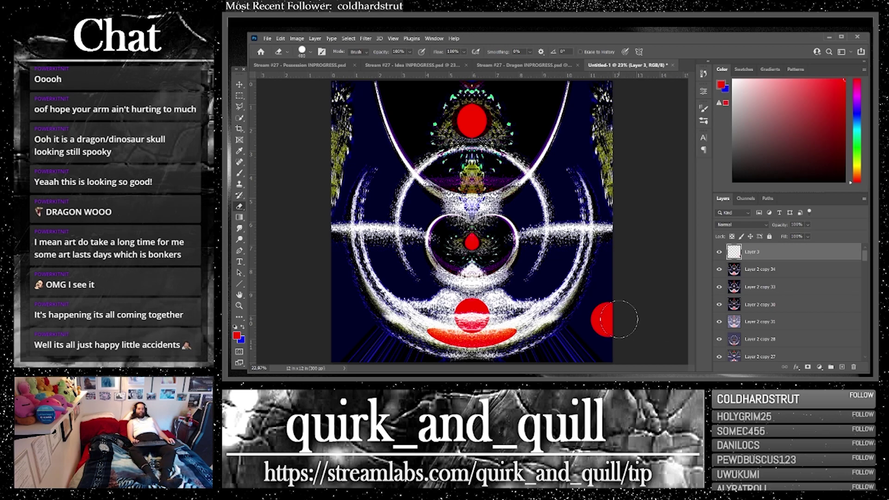
click(617, 319)
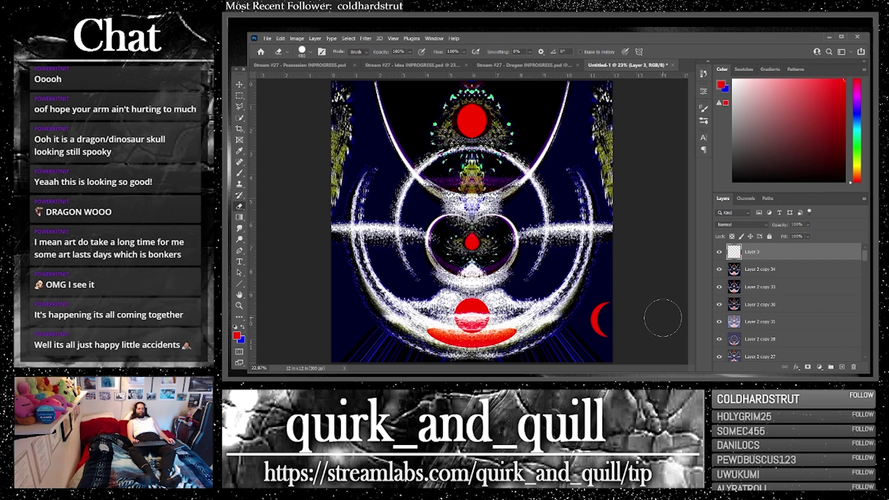
key(ctrl+z)
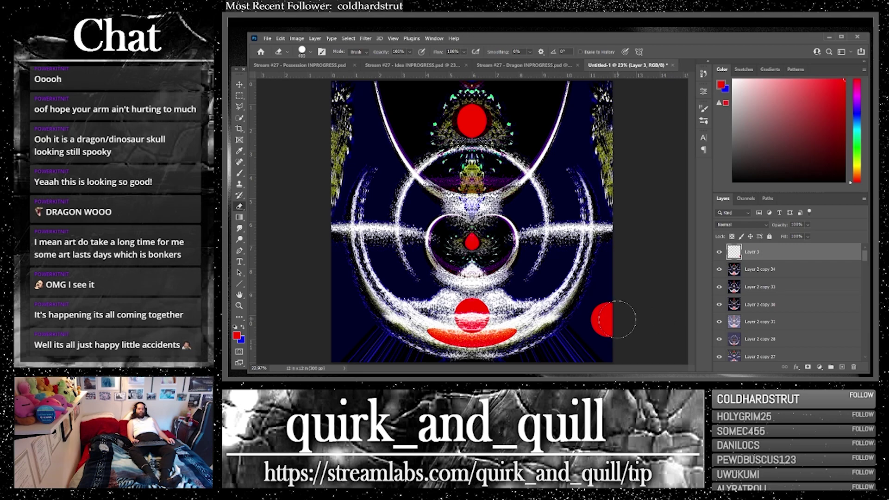
click(617, 318)
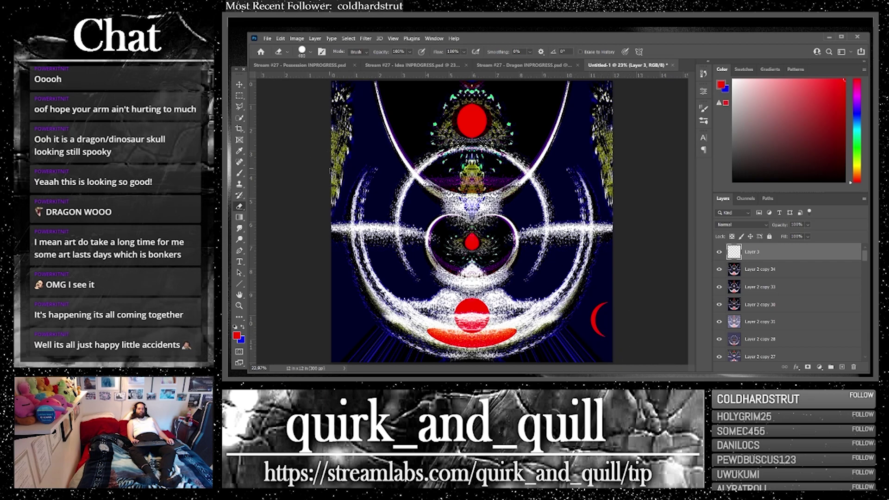
key(ctrl+z)
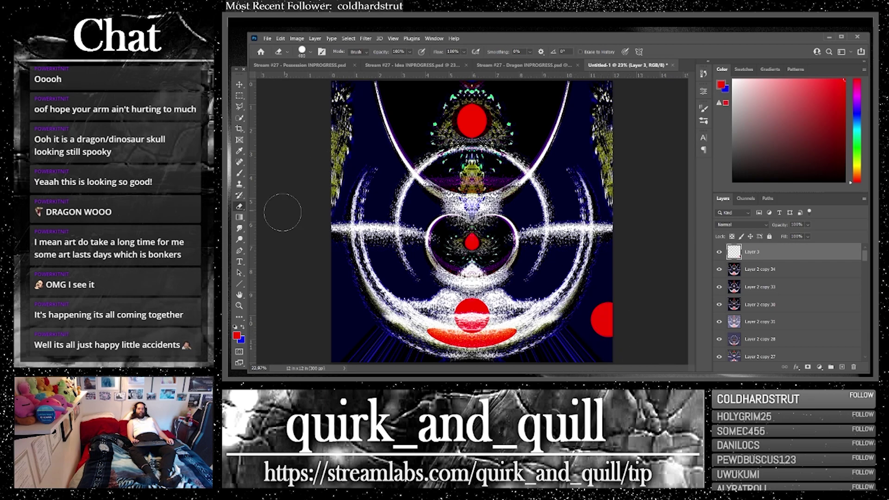
drag(833, 255, 842, 367)
click(280, 39)
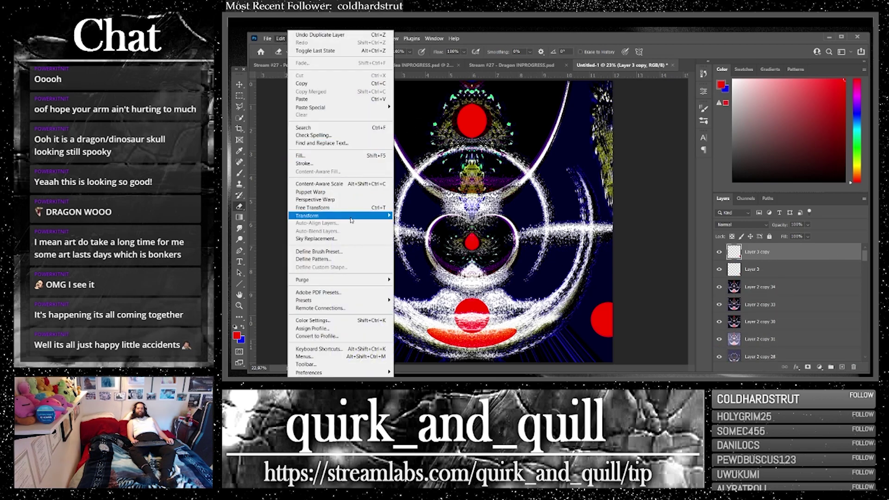
mouse_move(324, 215)
click(420, 347)
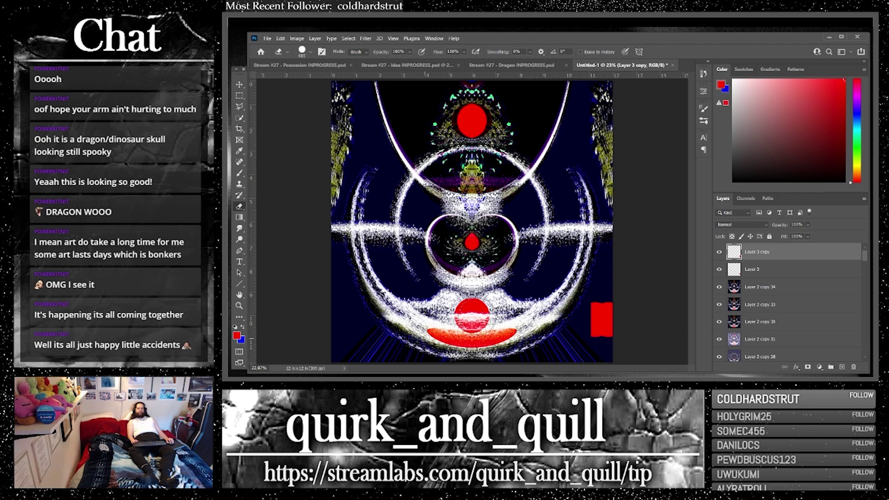
click(240, 85)
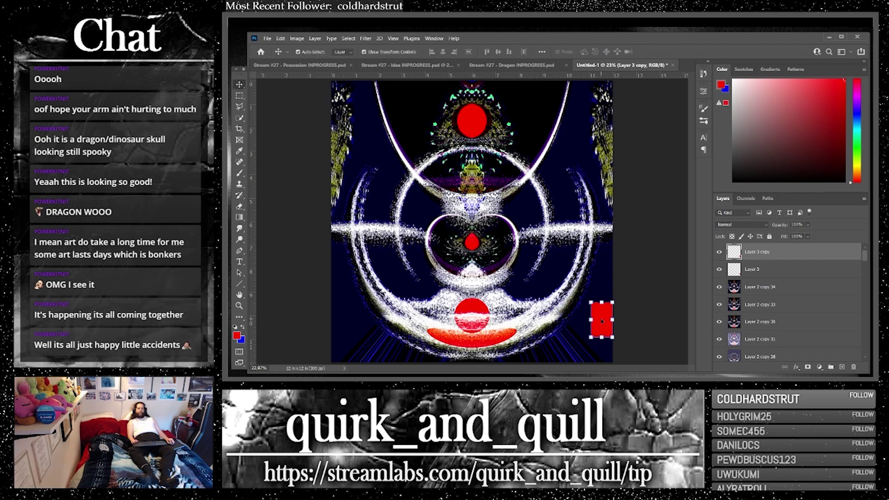
drag(615, 320, 342, 328)
click(676, 272)
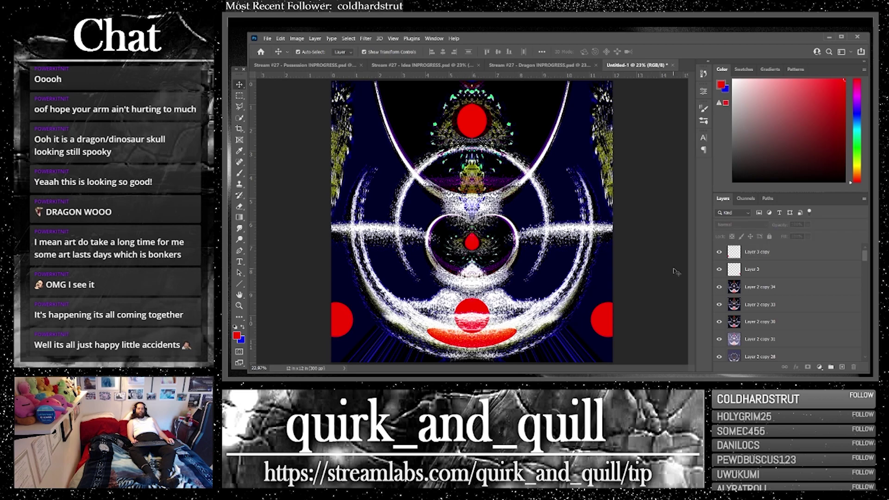
click(742, 253)
shift+click(759, 270)
right_click(764, 273)
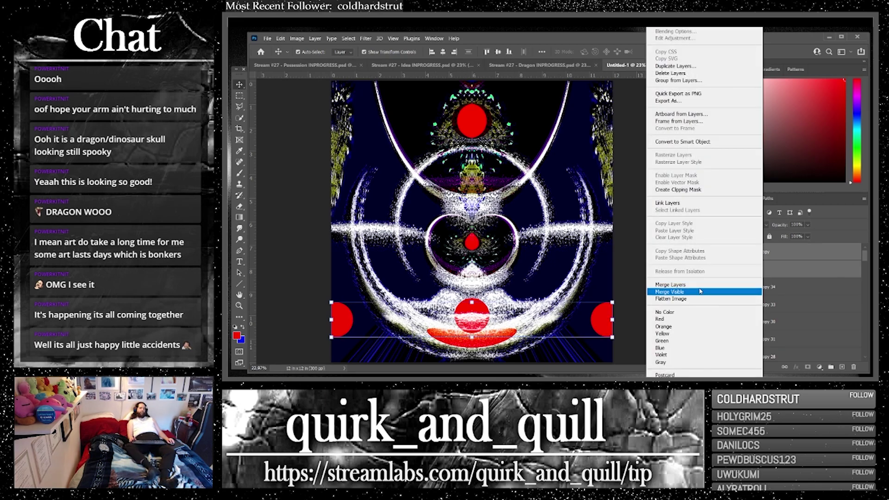
click(710, 285)
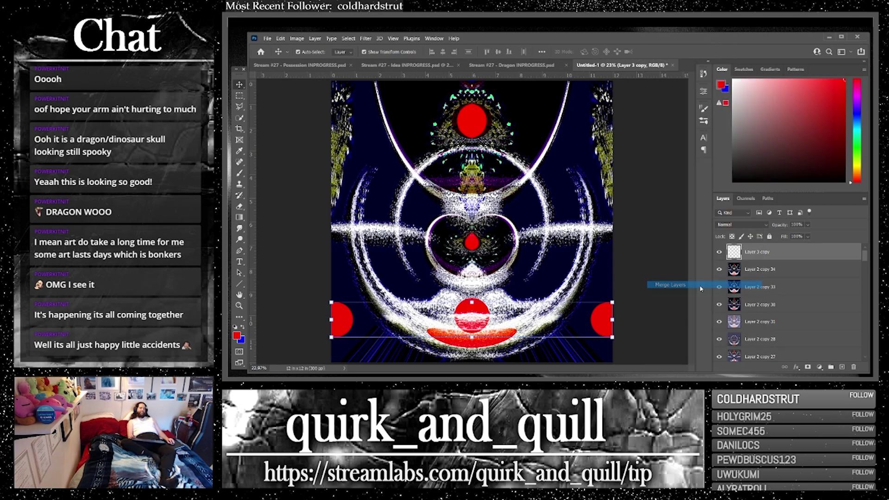
click(853, 367)
click(535, 171)
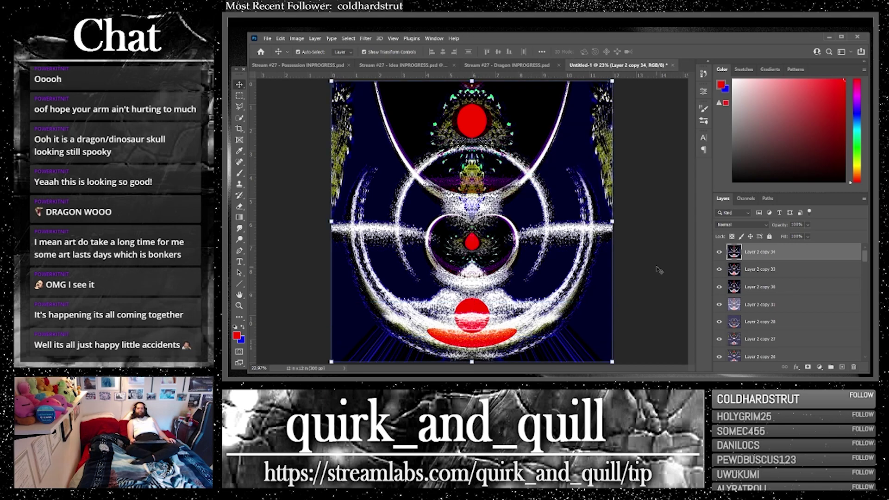
Step: Open Save As in the 3 - PHOTOSHOP ART folder, reusing the Stream #27 name minus 'Possession'
click(268, 39)
click(290, 139)
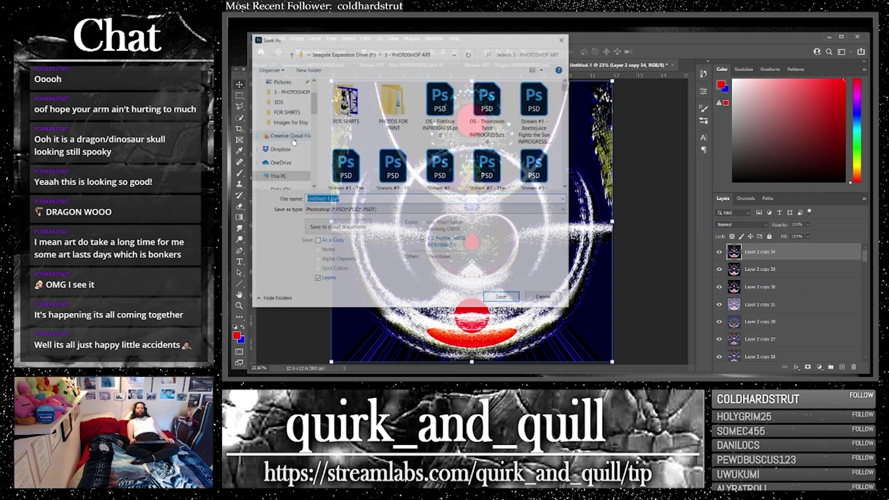
scroll(465, 150, down, 10)
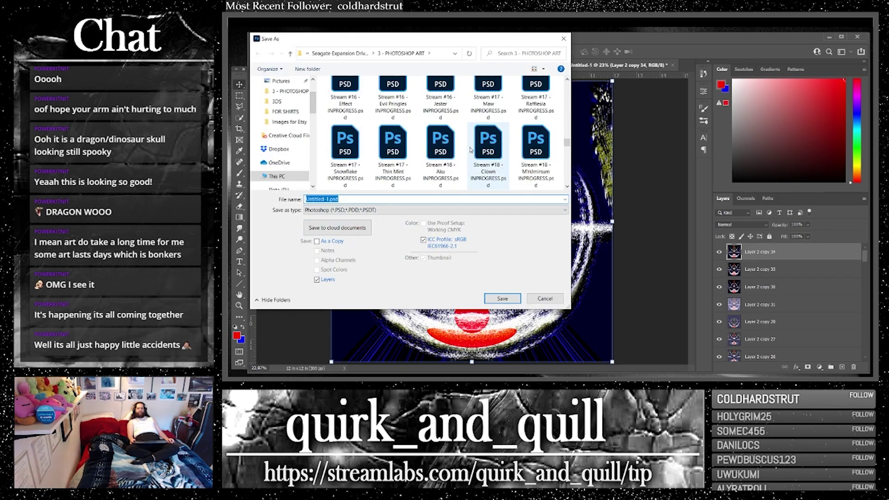
click(482, 175)
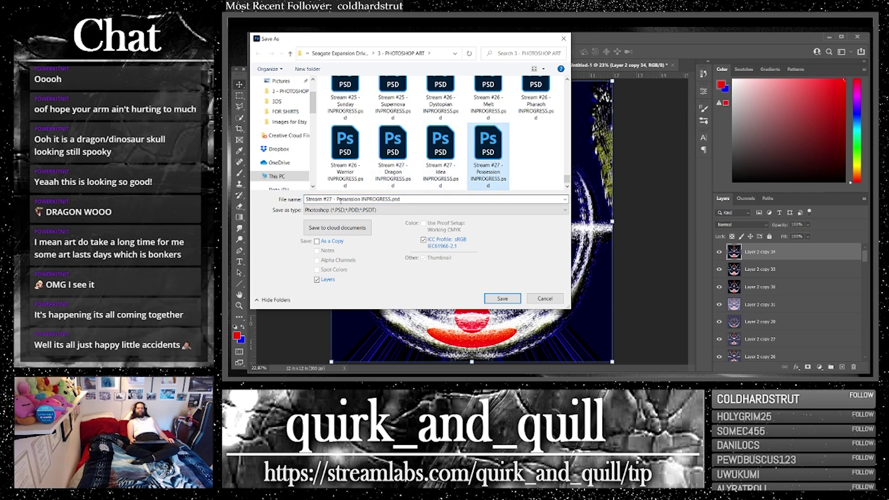
drag(337, 199, 360, 199)
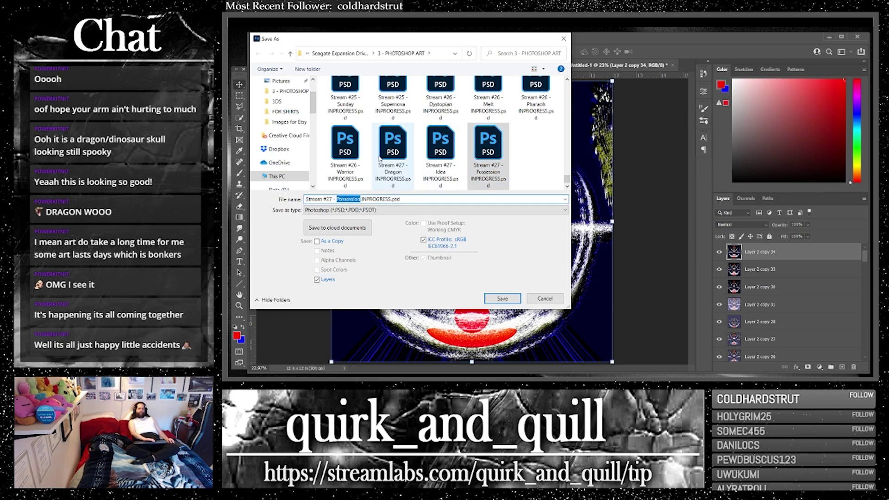
key(BackSpace)
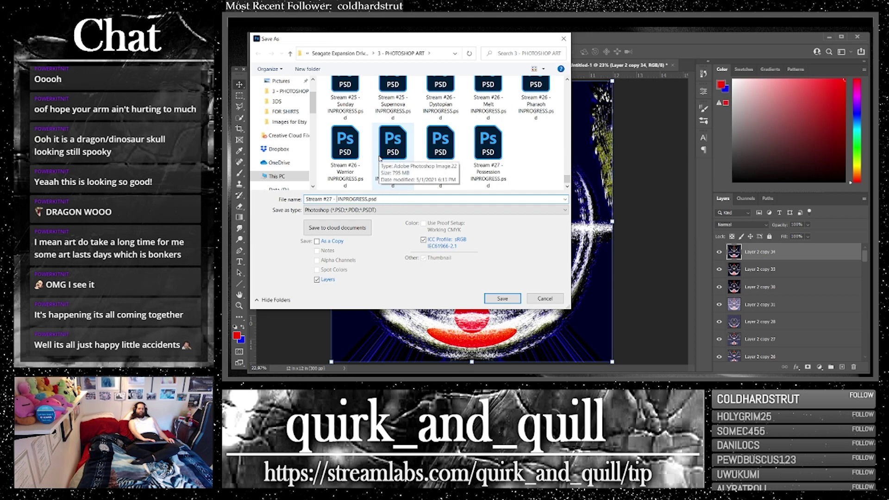
drag(430, 43, 774, 78)
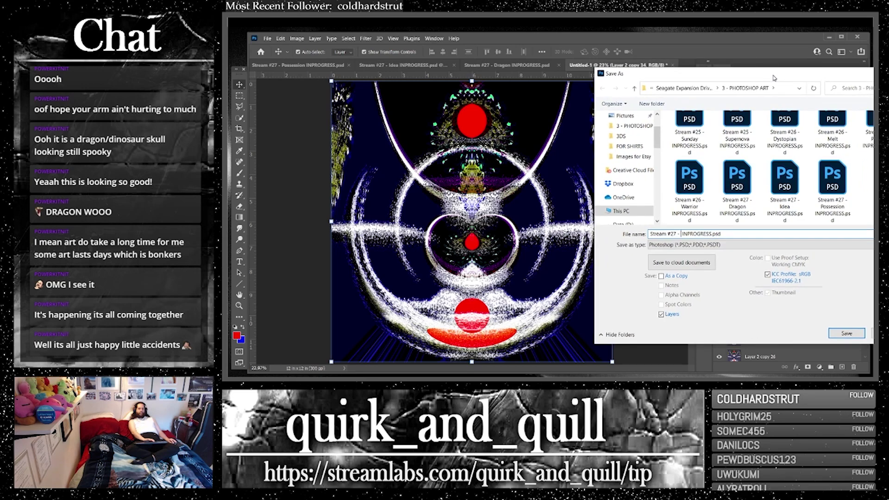
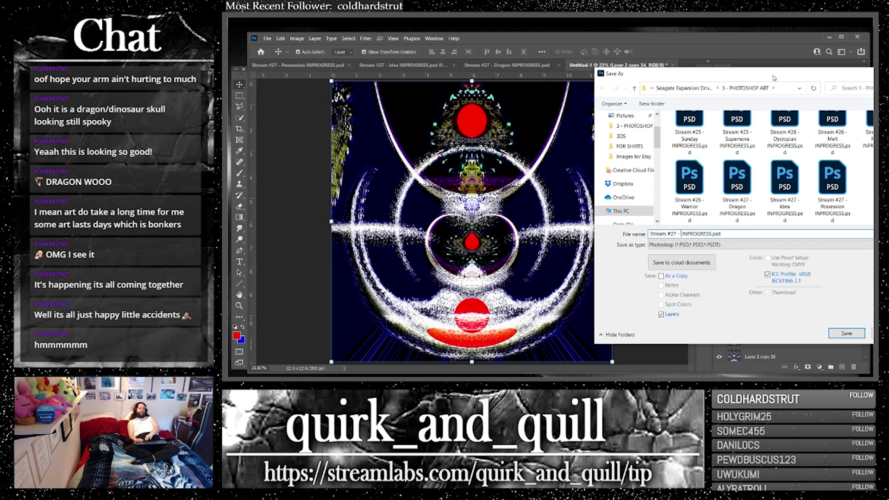
Step: Save the file as 'Stream #27 - Translation INPROGRESS.psd' with Maximize Compatibility kept on
text(Translatio)
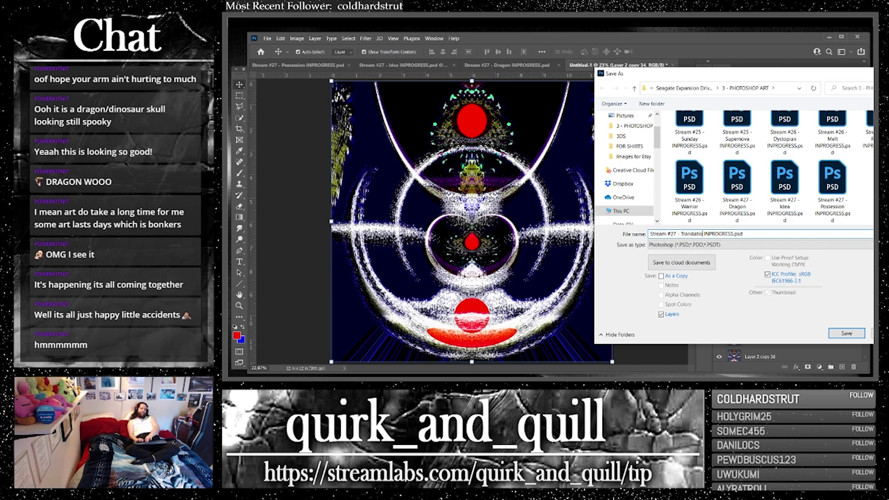
text(n)
drag(787, 73, 745, 73)
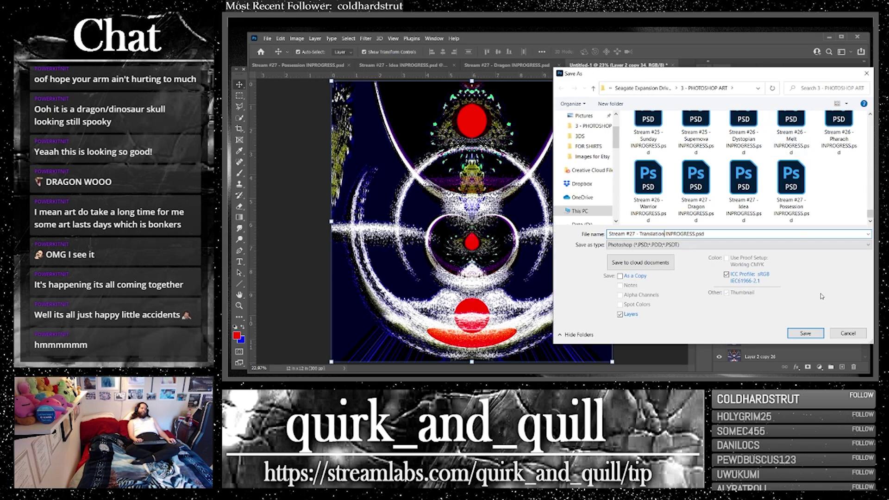
click(804, 333)
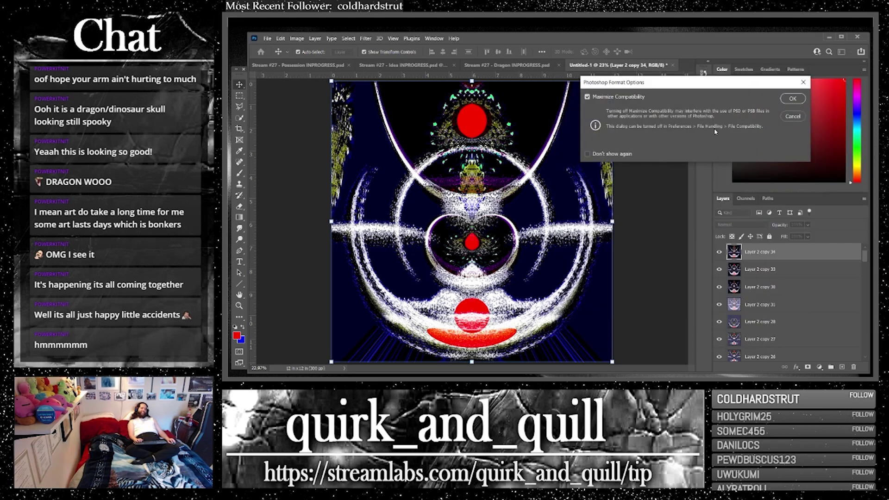
click(792, 99)
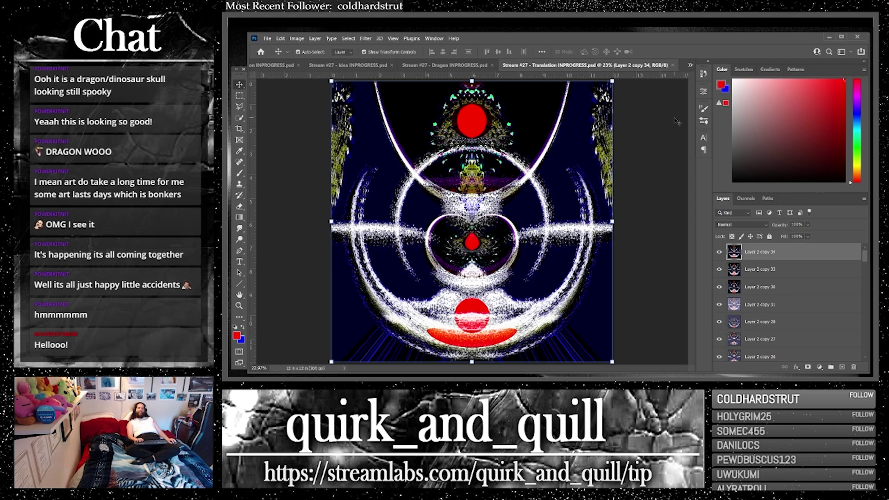
click(690, 68)
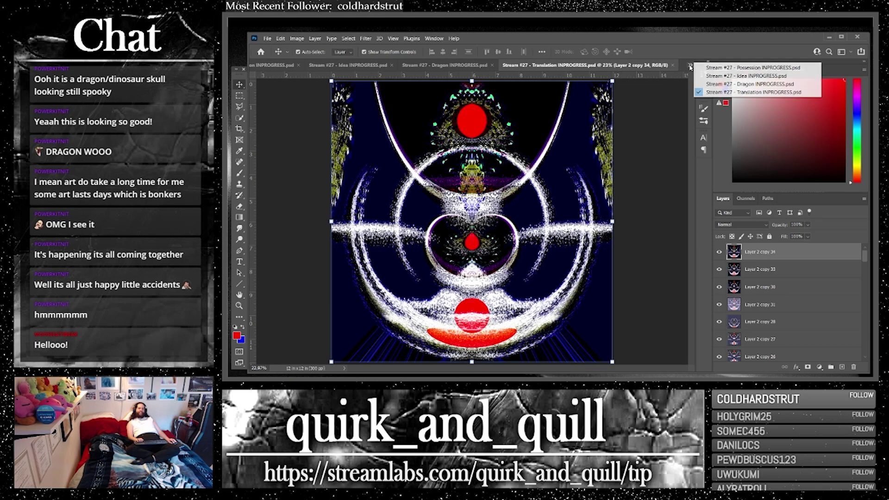
click(723, 68)
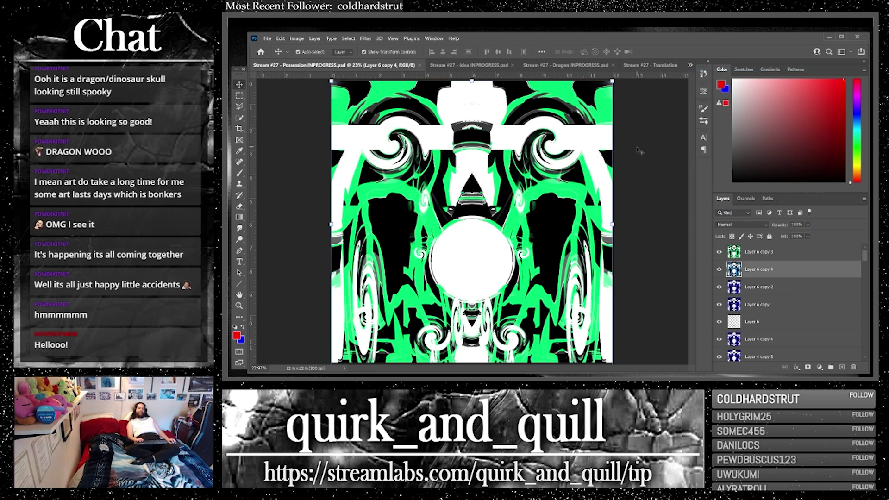
click(467, 66)
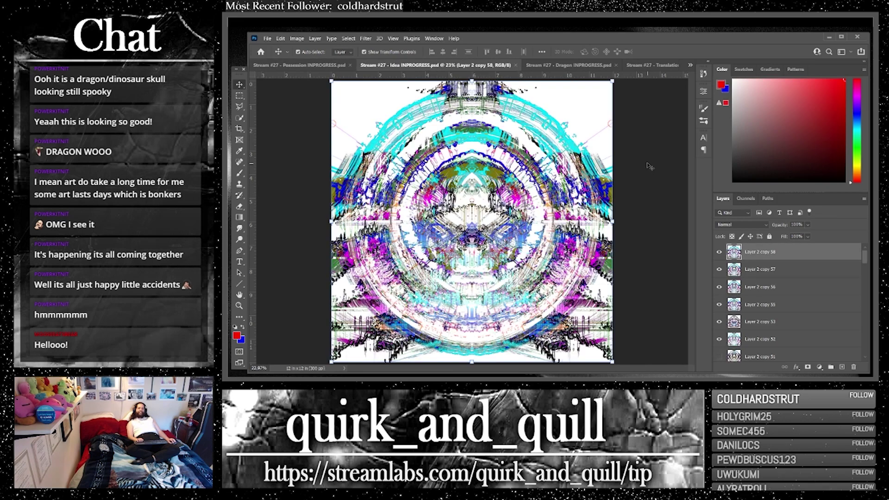
click(568, 65)
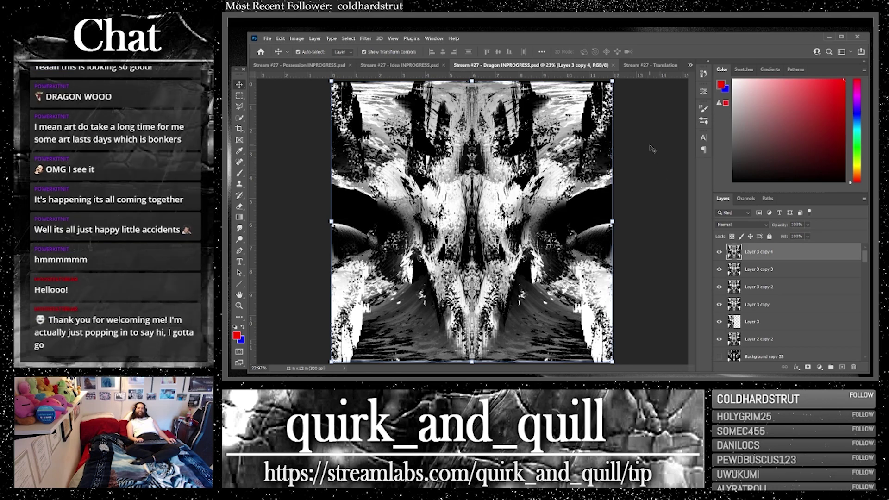
click(652, 65)
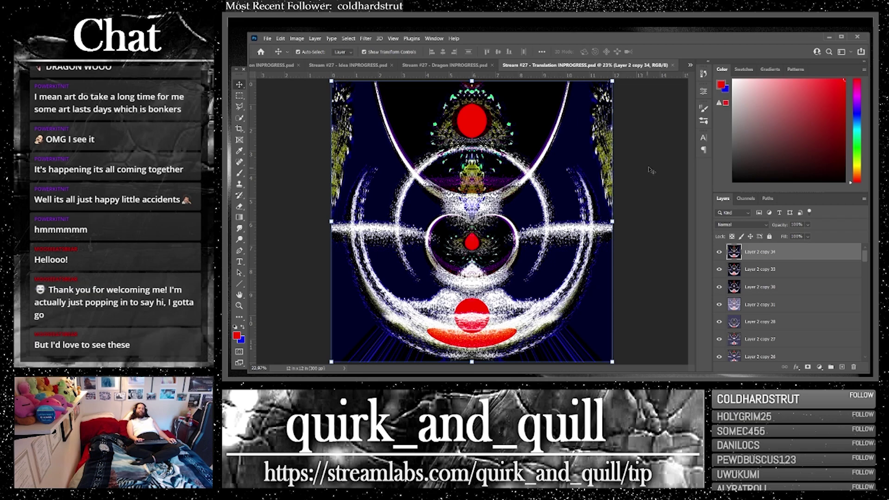
Step: Create a new 3600 x 3600 px white document and fit it on screen
click(266, 39)
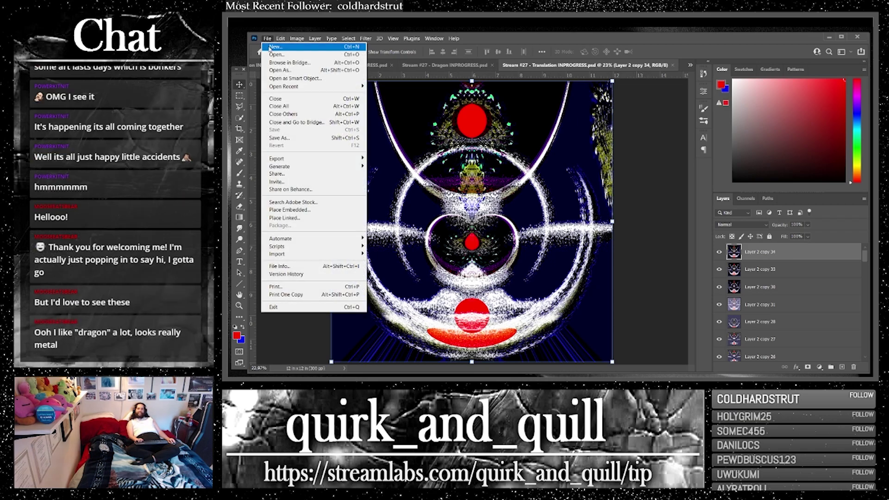
click(274, 47)
click(440, 162)
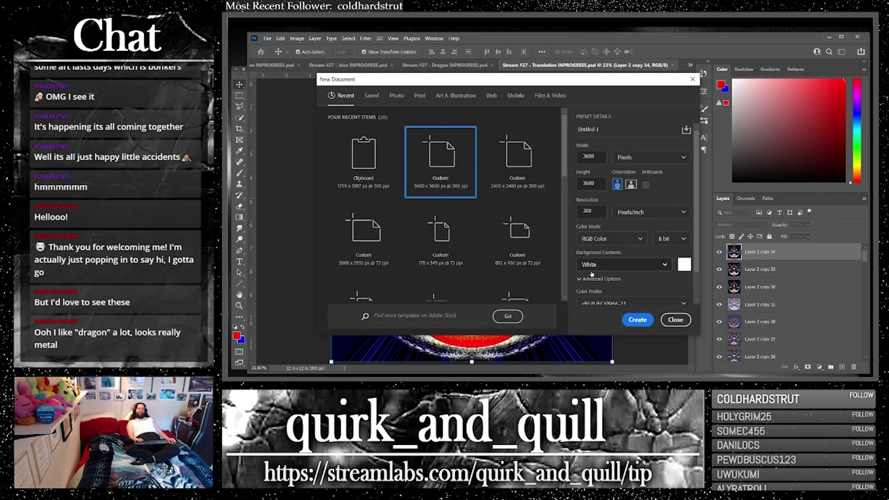
click(637, 320)
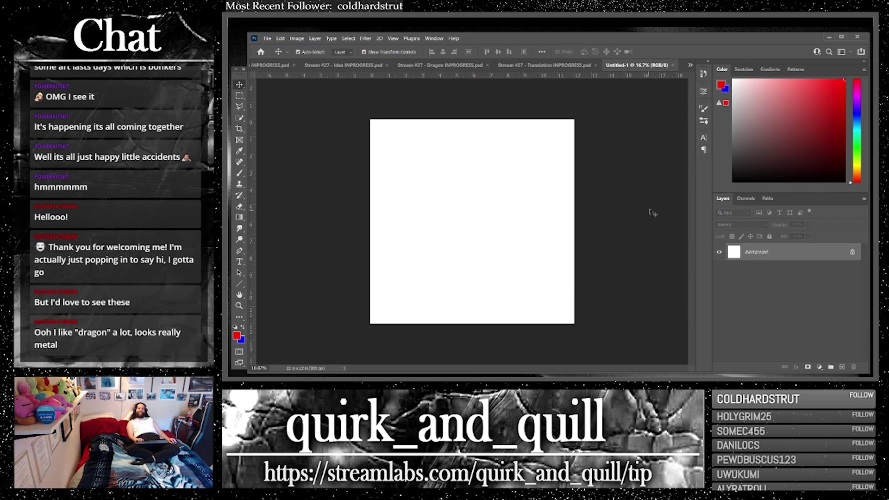
click(393, 38)
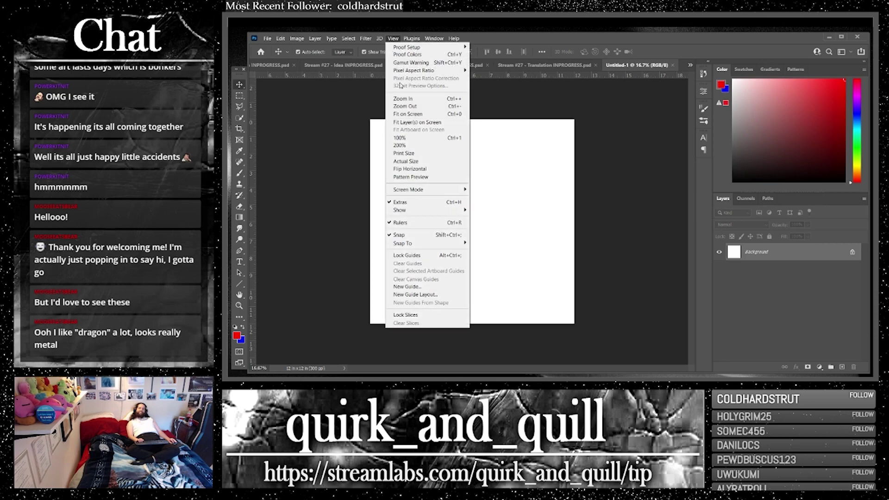
click(407, 116)
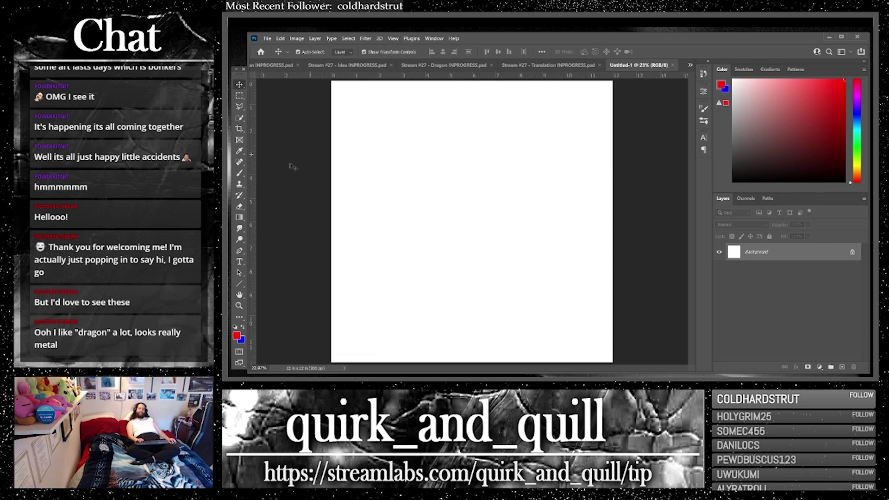
Step: With the Brush tool, set the foreground colour to yellow (R 246, G 255, B 0)
click(244, 173)
click(242, 329)
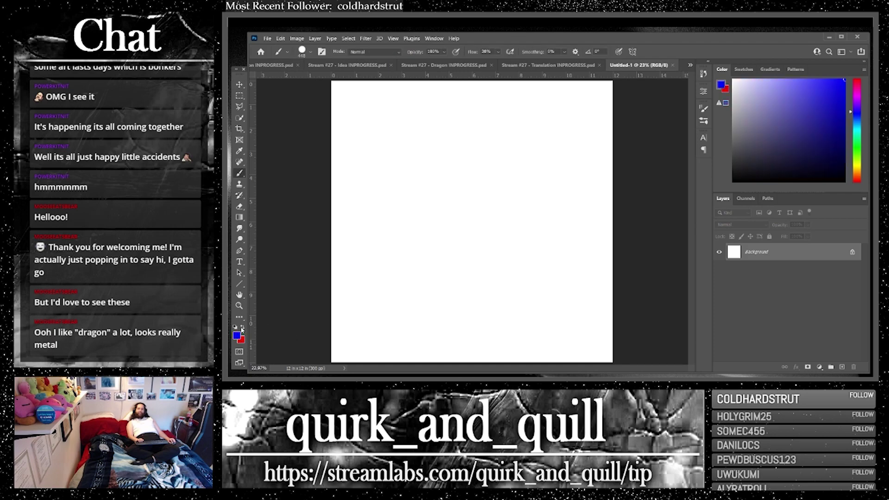
click(237, 335)
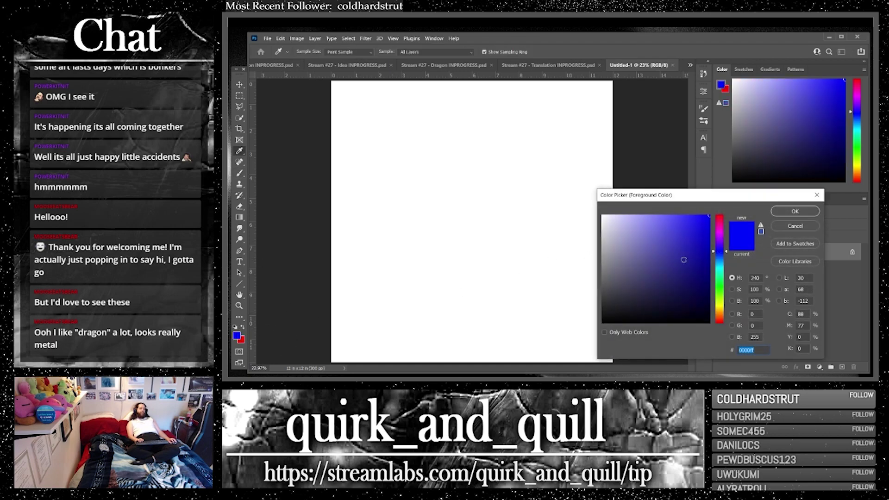
drag(719, 250, 719, 306)
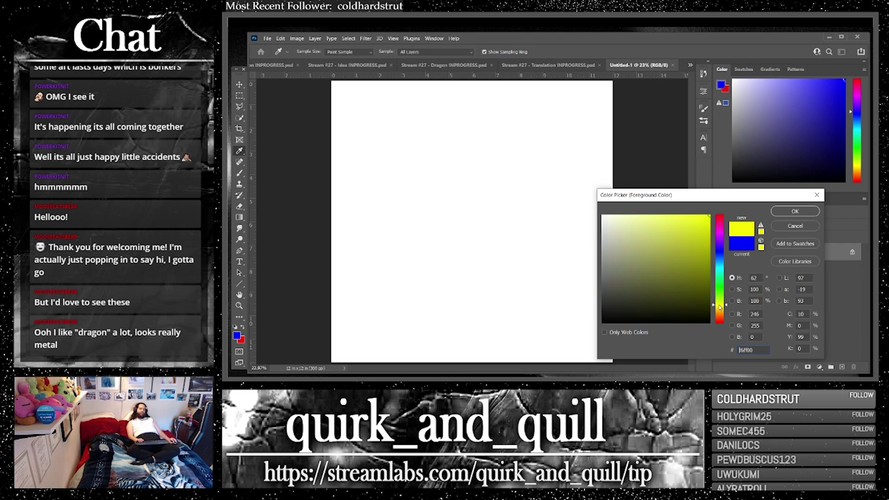
click(793, 212)
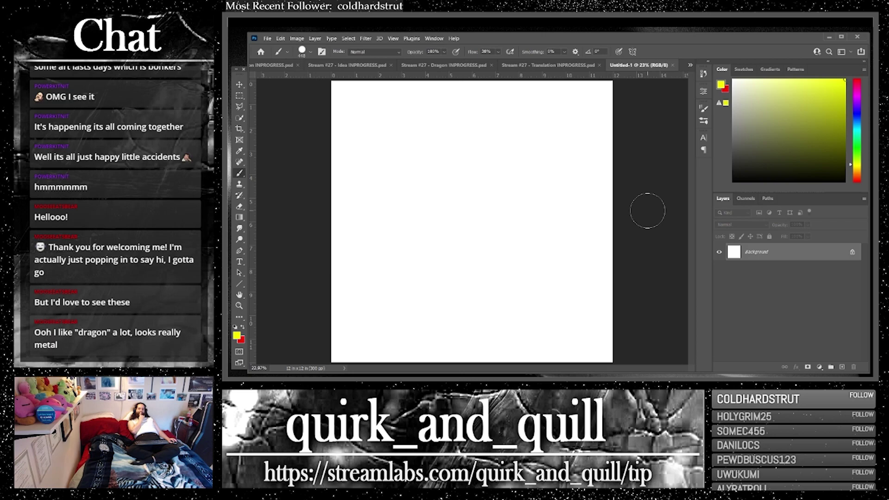
click(239, 218)
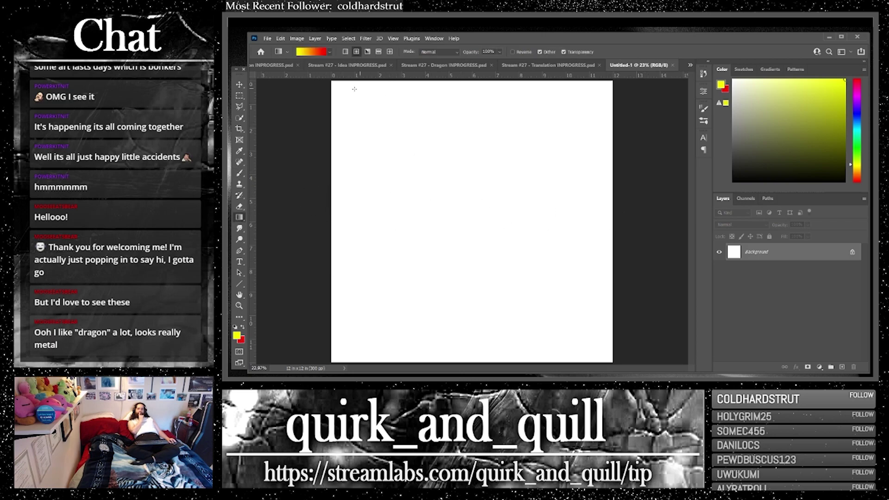
Step: Draw yellow-red angle gradients on the Background and on a new Layer 1
click(368, 52)
drag(340, 158, 602, 345)
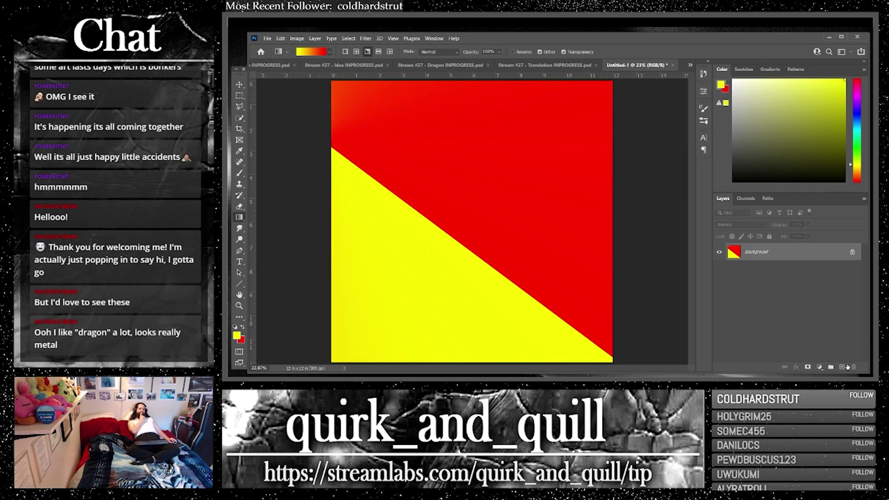
click(846, 367)
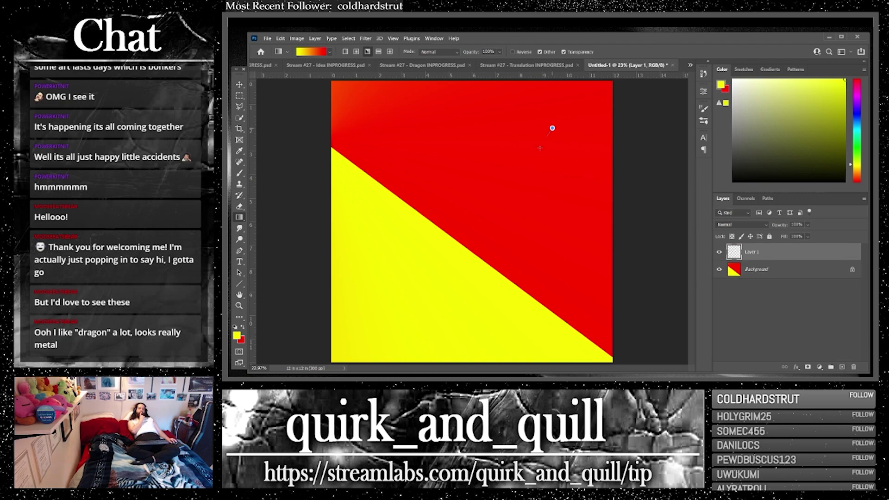
drag(540, 148, 421, 292)
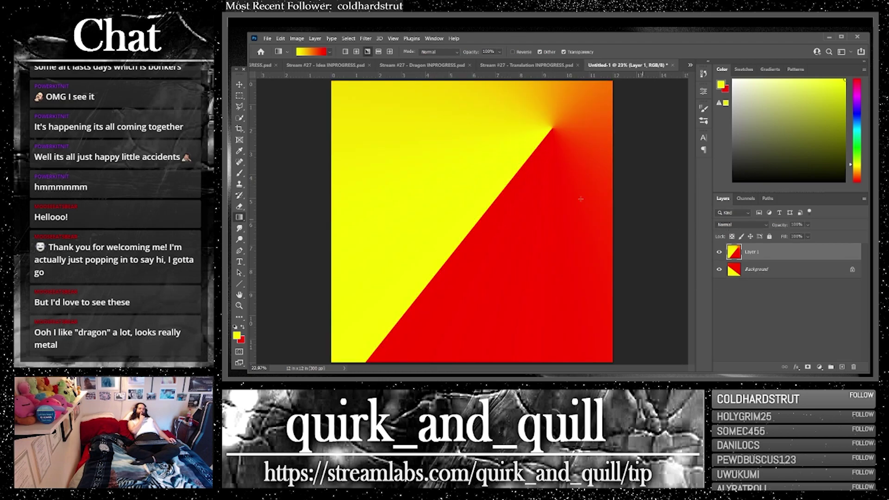
Step: Add a radial yellow-red gradient on a new Layer 2 toward the upper right
click(378, 52)
click(356, 51)
click(840, 366)
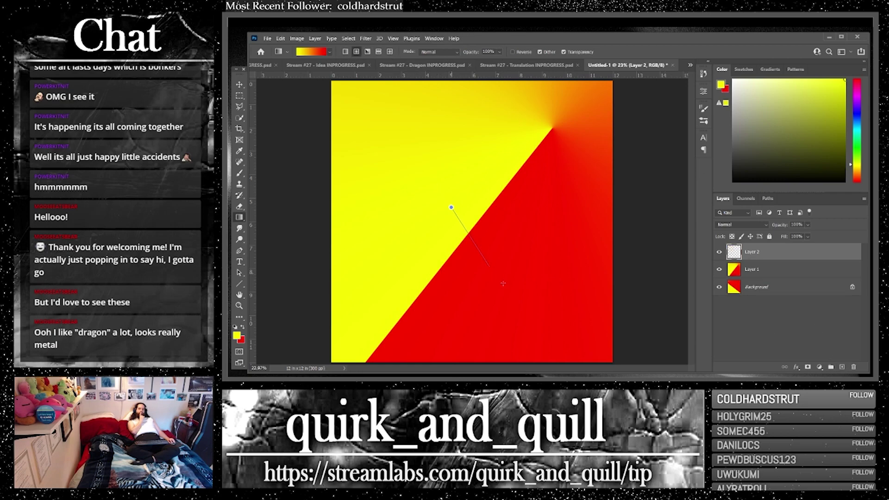
drag(503, 283, 503, 284)
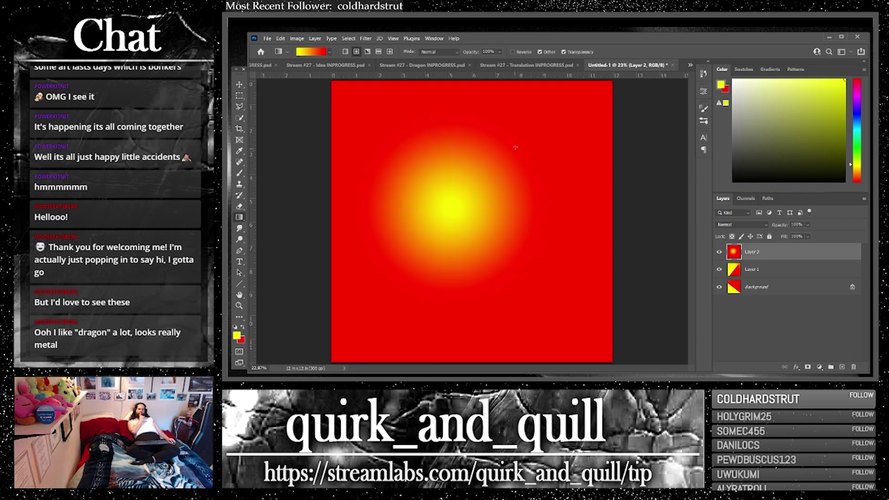
drag(516, 148, 588, 193)
Step: Set Layer 2 to Color Burn and Layer 1 to Color, then duplicate all three layers
click(754, 226)
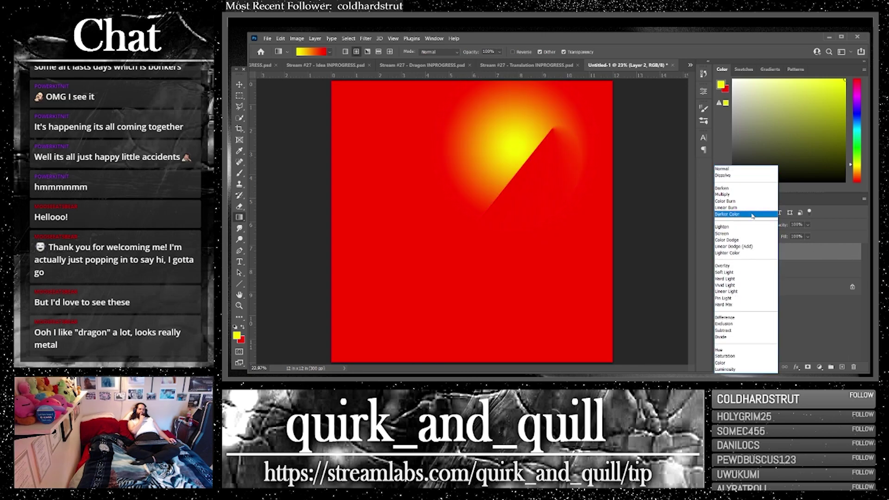
click(749, 202)
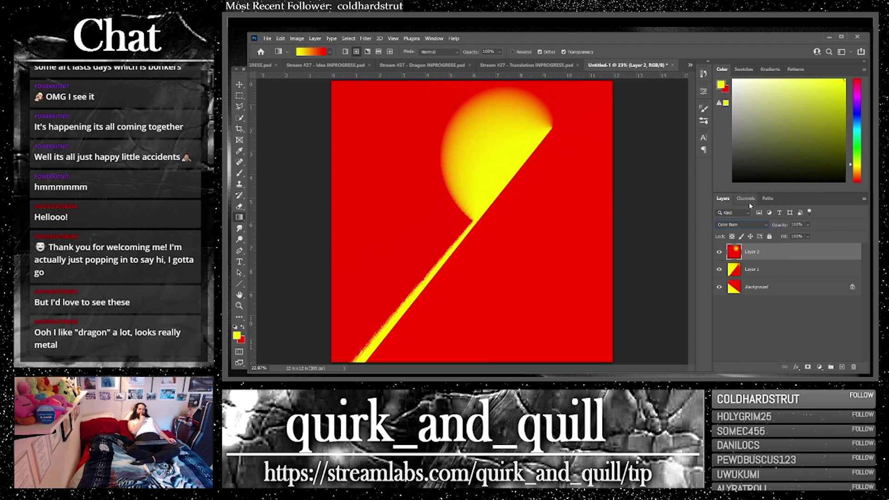
click(764, 272)
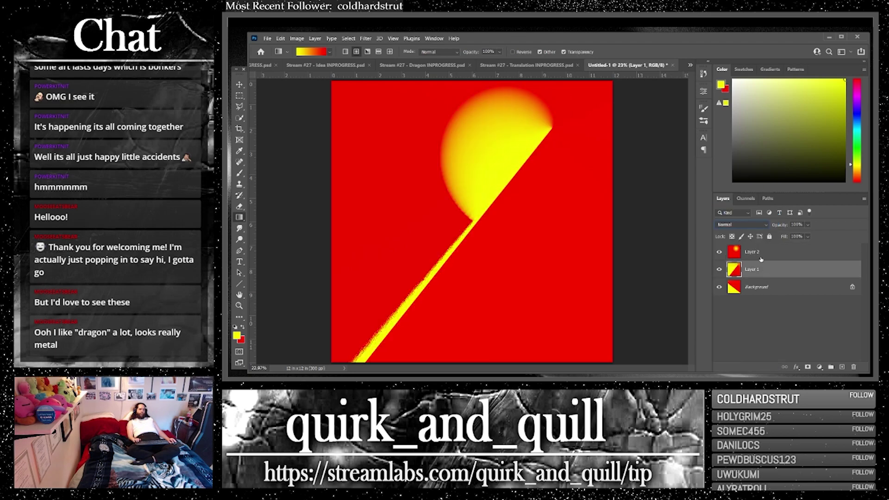
click(745, 225)
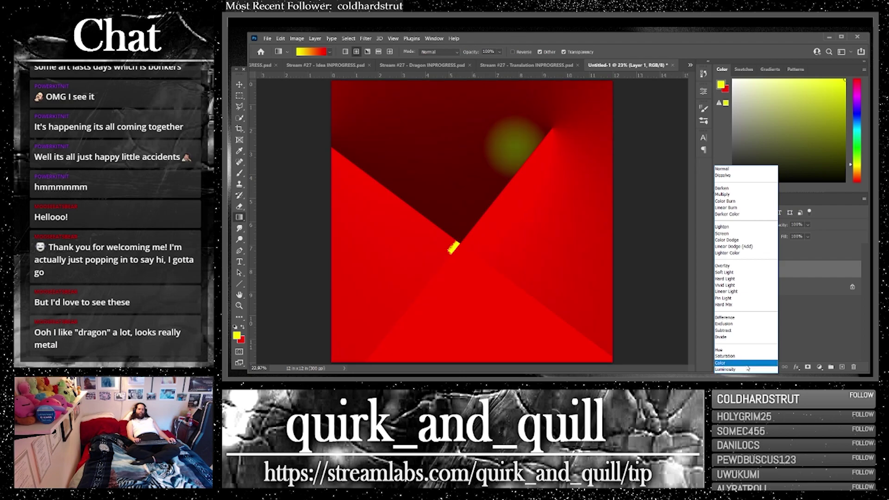
click(745, 363)
click(767, 253)
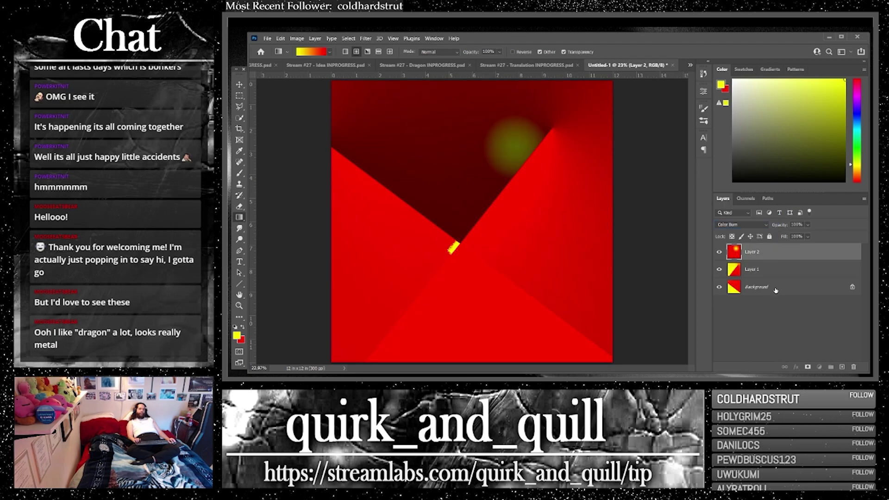
shift+click(774, 290)
drag(774, 290, 839, 365)
Step: Merge the duplicated layers, duplicate Layer 2, and set the top copy to Difference
right_click(774, 281)
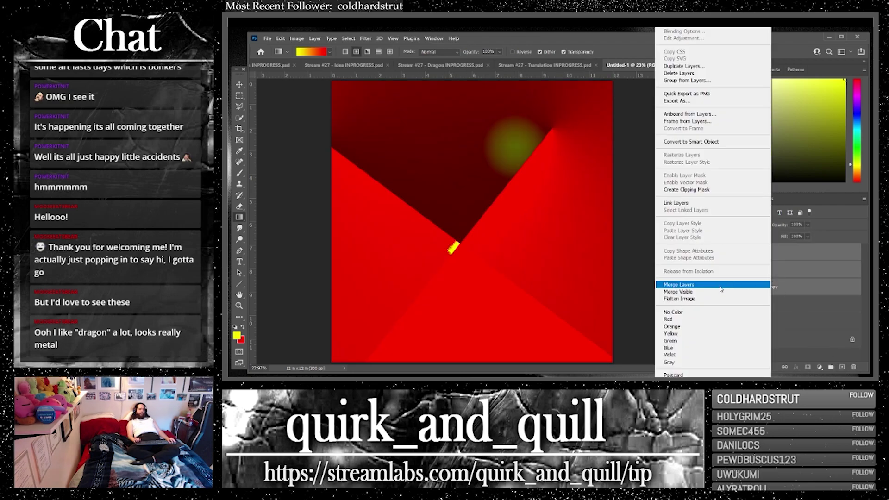
click(724, 284)
mouse_move(765, 278)
mouse_down()
mouse_move(824, 277)
mouse_move(842, 367)
mouse_up()
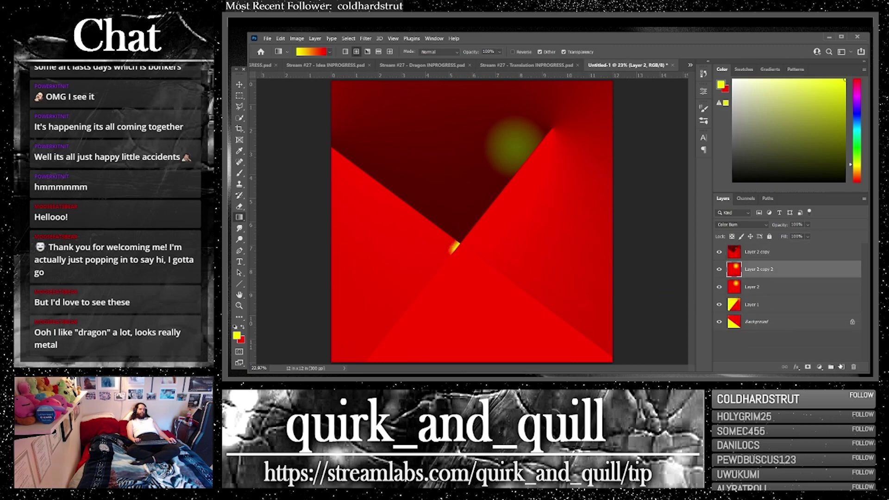
click(741, 225)
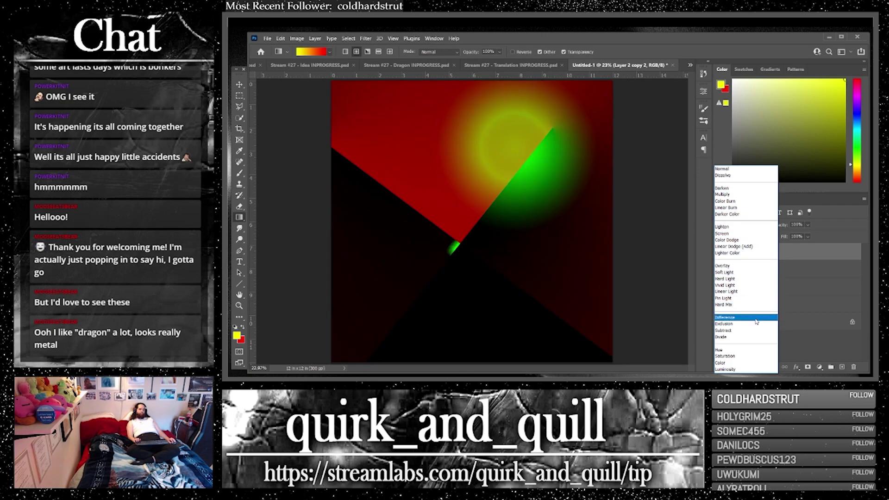
click(756, 318)
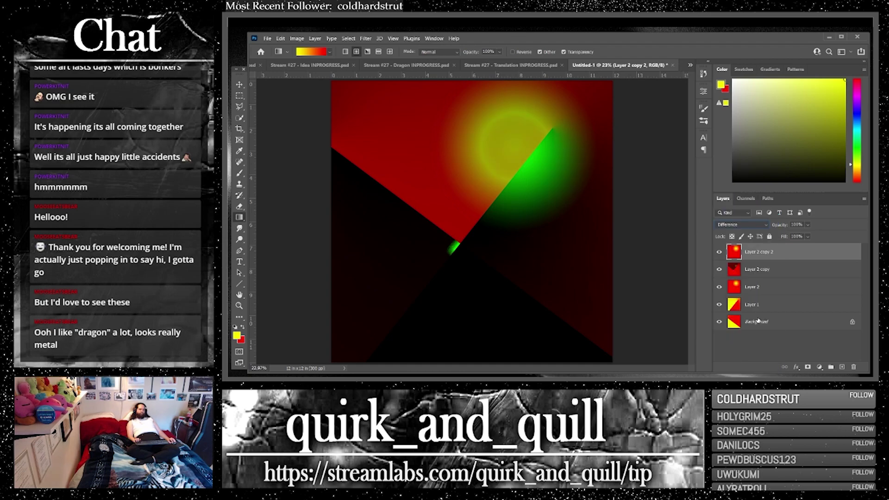
click(741, 224)
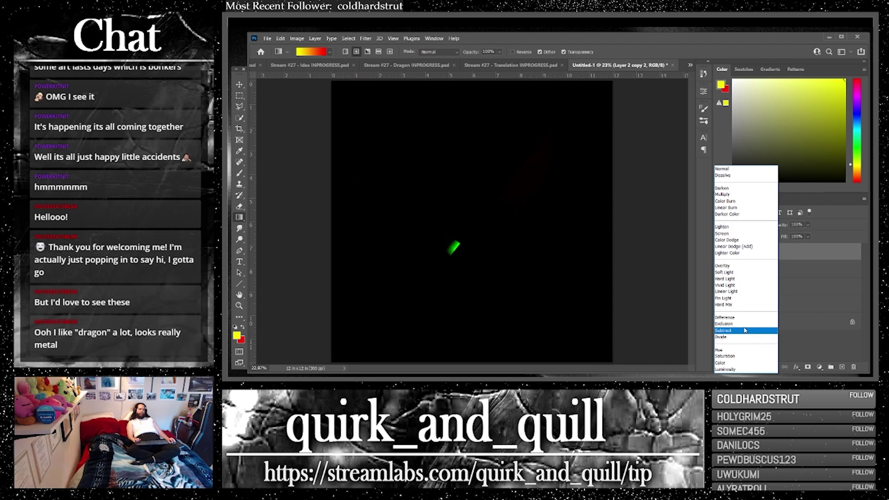
click(745, 318)
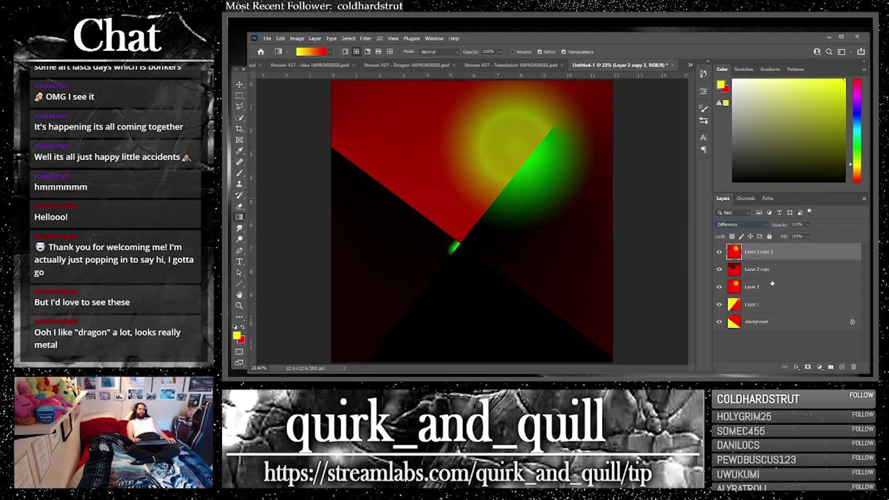
Step: Duplicate Layer 2 copy with the Difference layer, merge them, and duplicate the result
shift+click(787, 271)
drag(828, 270, 839, 365)
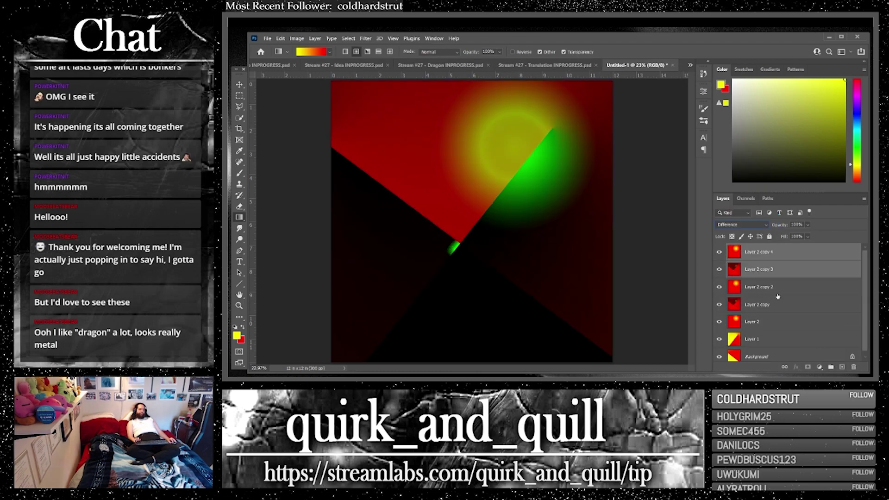
right_click(763, 272)
click(759, 286)
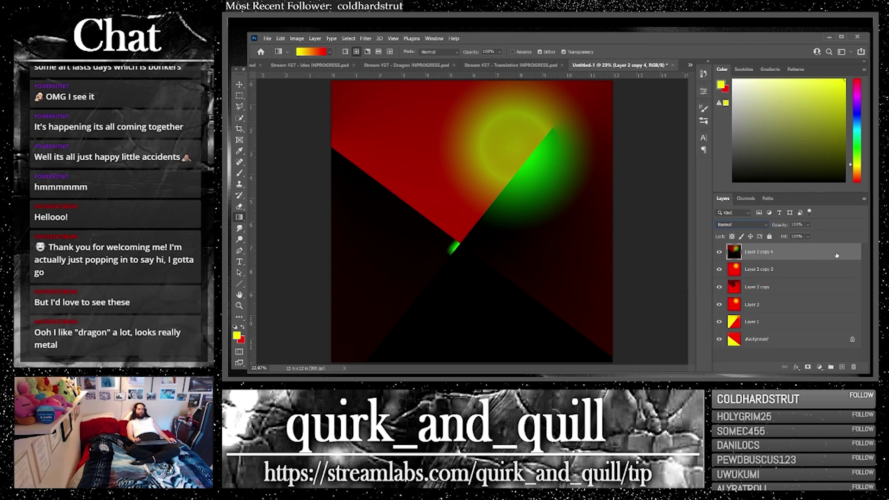
drag(837, 255, 830, 362)
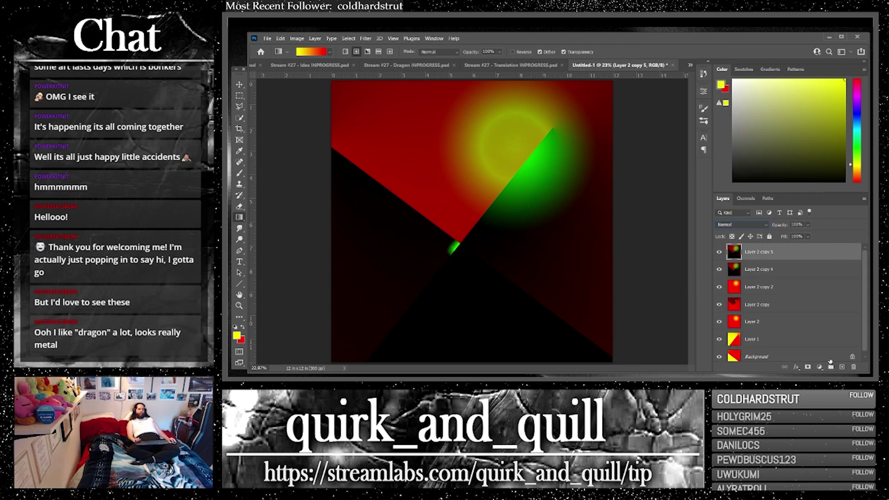
Step: Fill the central glowing circle solid yellow with the Paint Bucket, then duplicate the layer
right_click(239, 216)
click(273, 226)
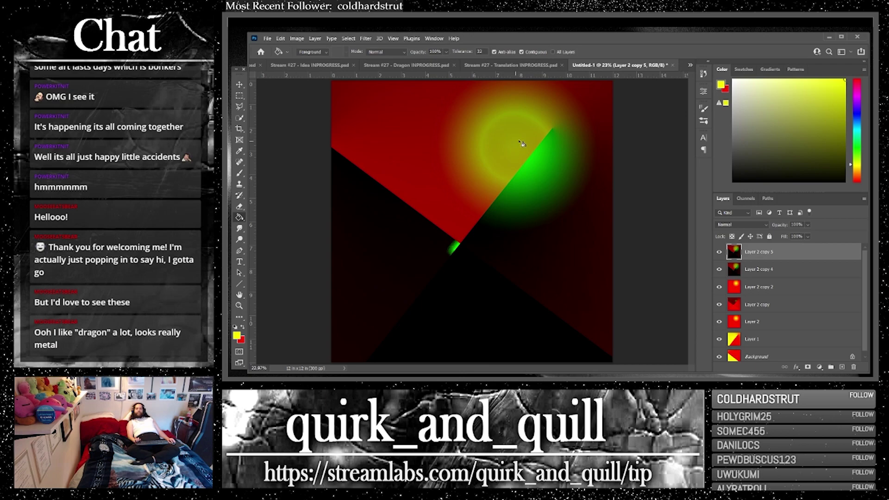
click(522, 143)
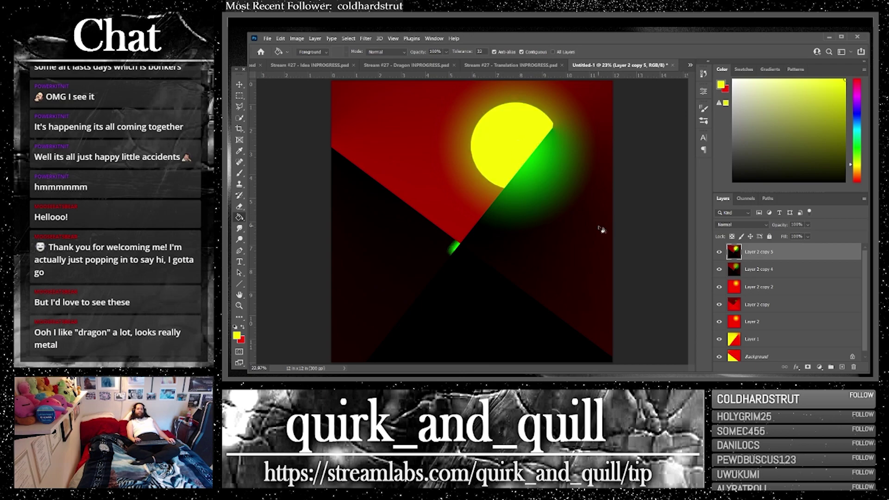
key(ctrl+z)
click(565, 208)
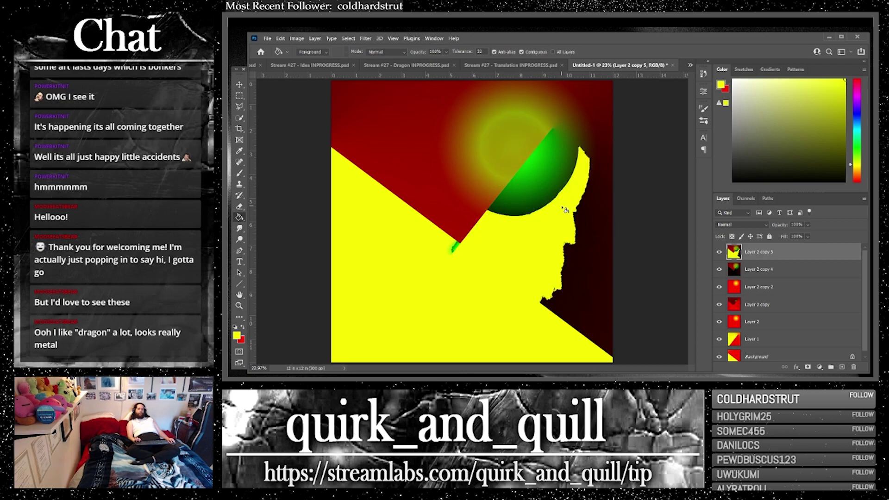
key(ctrl+z)
click(514, 150)
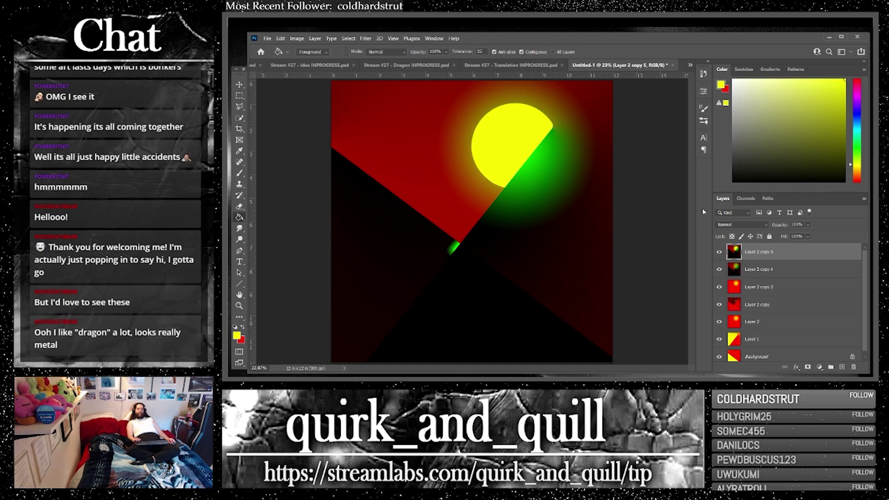
key(ctrl+j)
Step: Apply Polar Coordinates with Polar to Rectangular to the yellow-circle layer, then duplicate it
click(366, 38)
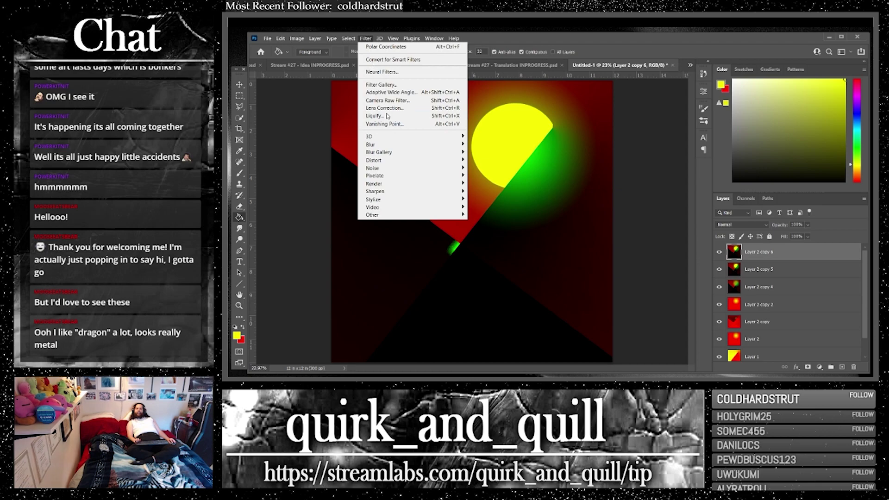
mouse_move(416, 159)
click(494, 175)
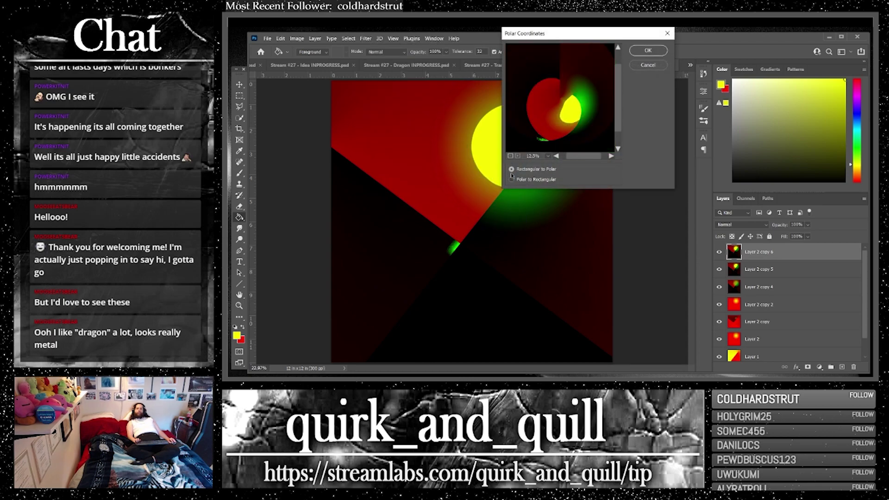
click(512, 179)
click(510, 156)
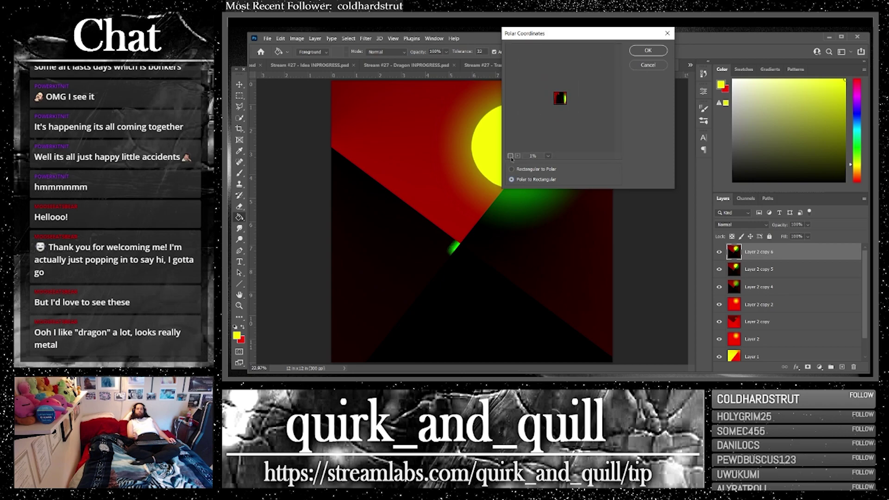
click(510, 157)
click(648, 50)
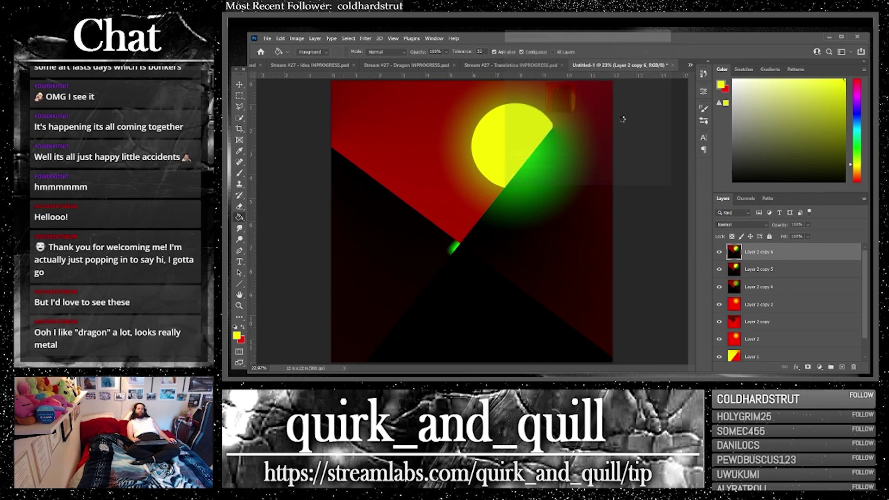
drag(809, 254, 842, 367)
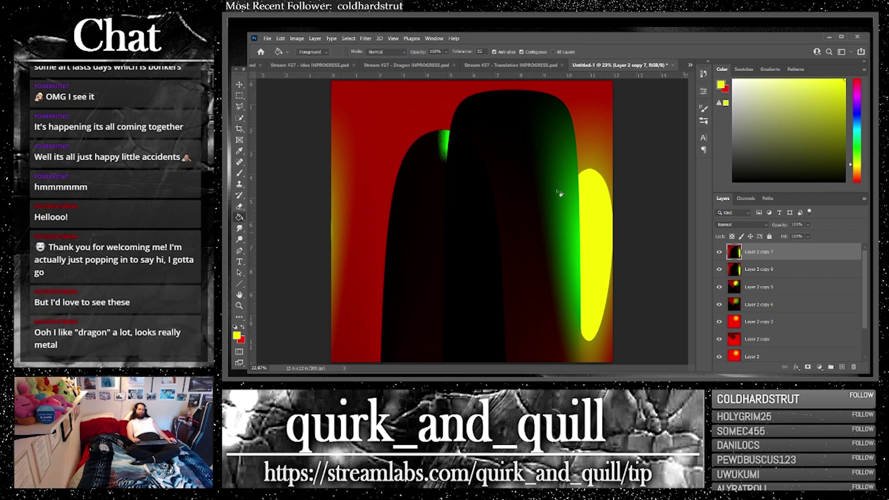
Step: Flip the warped copy horizontally and set its blend mode to Exclusion
click(281, 39)
mouse_move(330, 217)
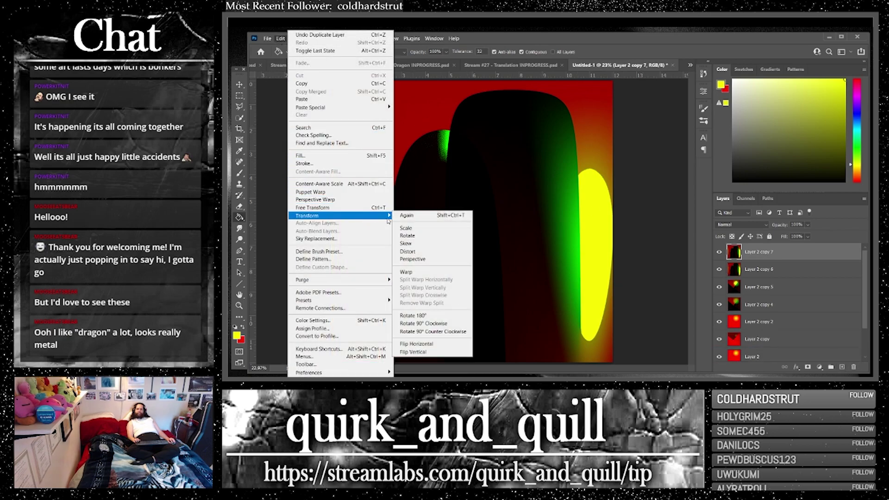
click(431, 345)
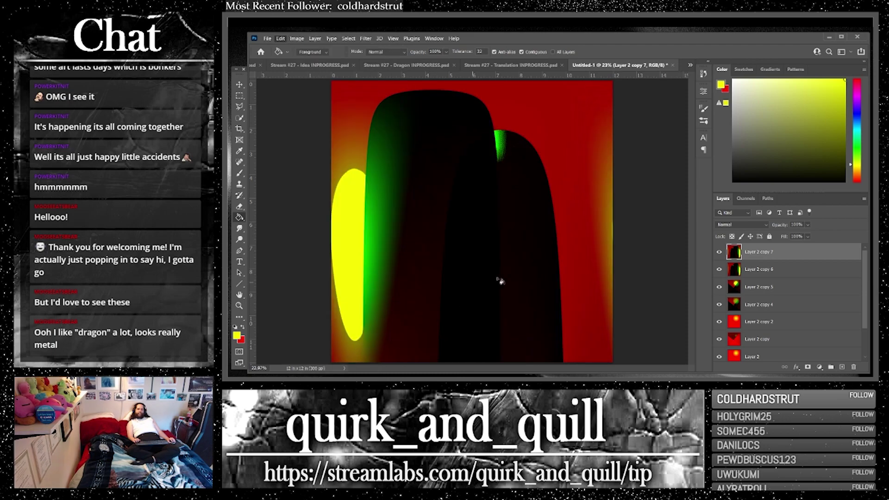
click(740, 225)
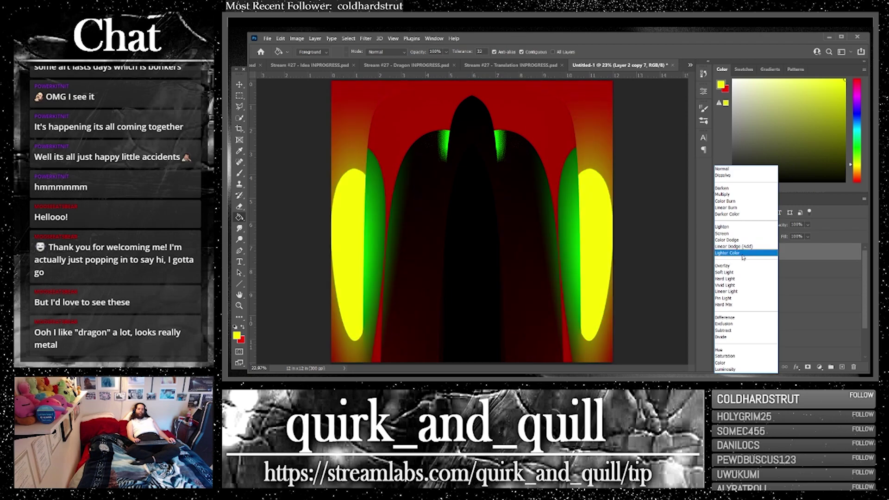
click(743, 255)
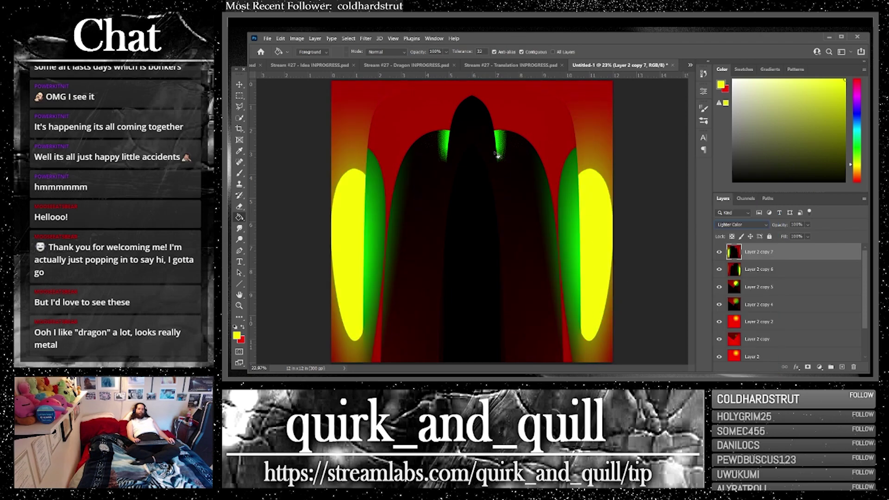
click(750, 225)
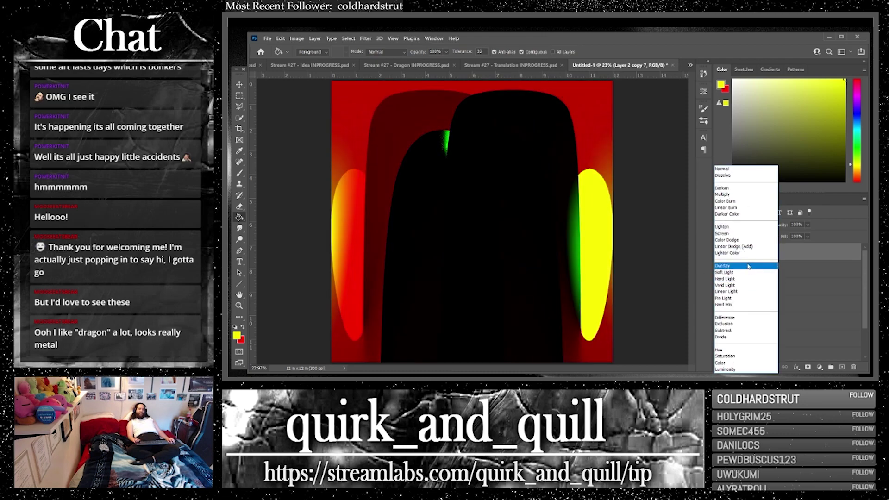
click(739, 325)
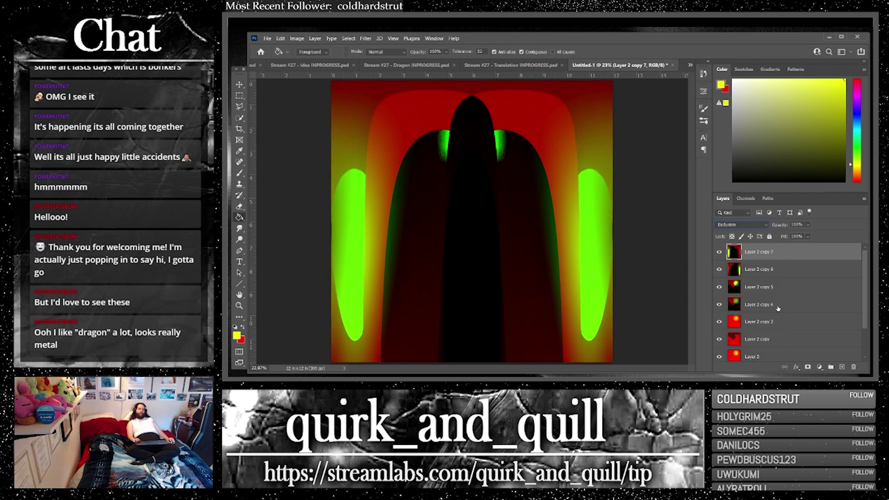
Step: Duplicate the flipped copy together with Layer 2 copy 6, merge them, and duplicate the result
shift+click(804, 273)
key(ctrl+j)
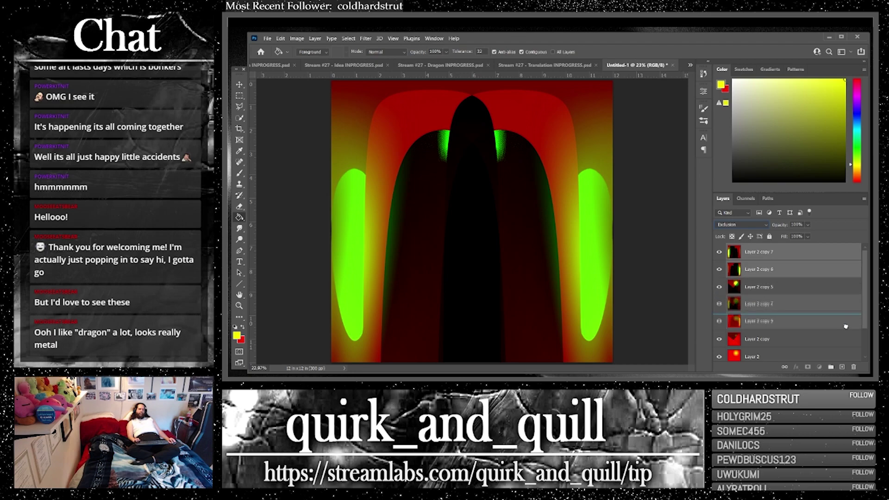
right_click(780, 276)
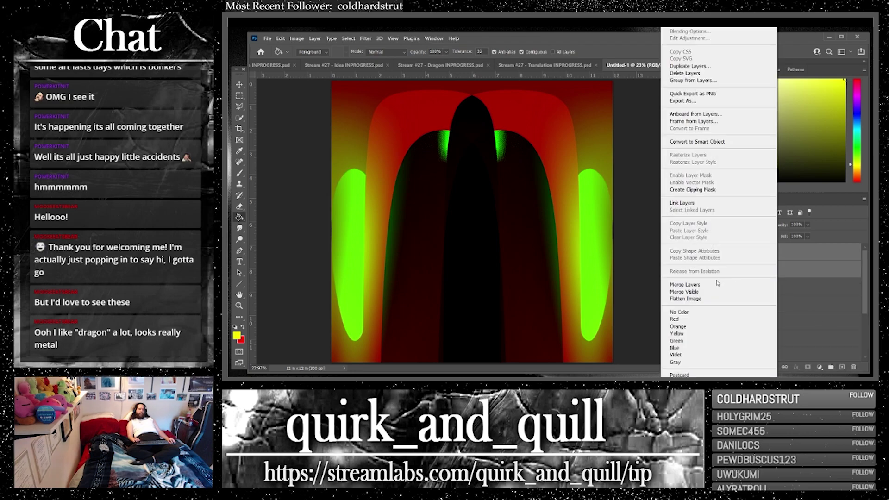
click(717, 285)
key(ctrl+j)
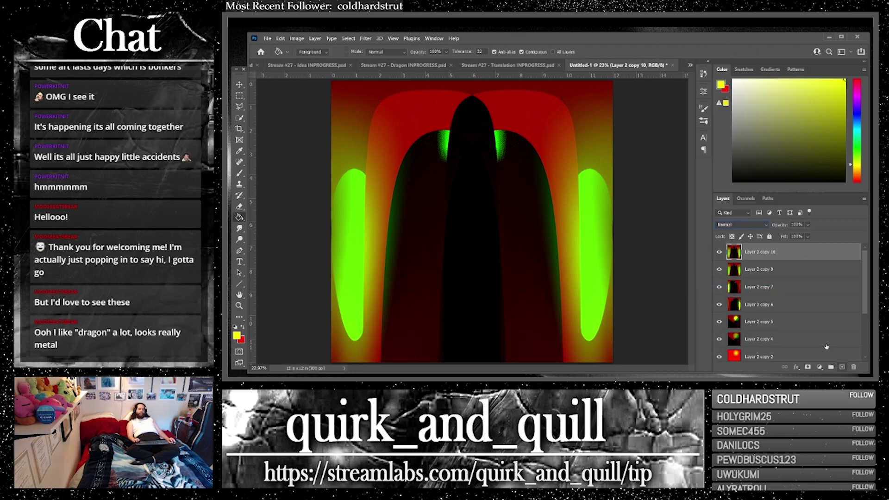
Step: Set the top layer to Linear Dodge (Add) at lower opacity, then duplicate and merge with copy 9
click(740, 225)
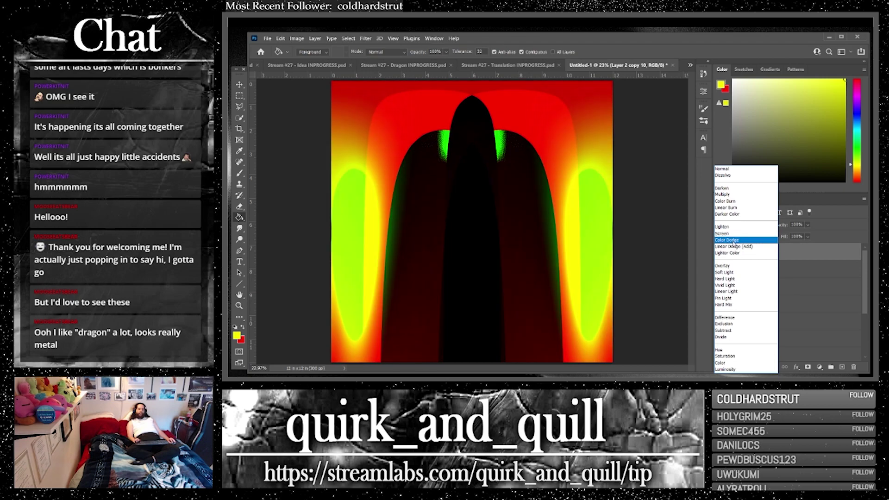
click(735, 247)
drag(807, 226, 793, 236)
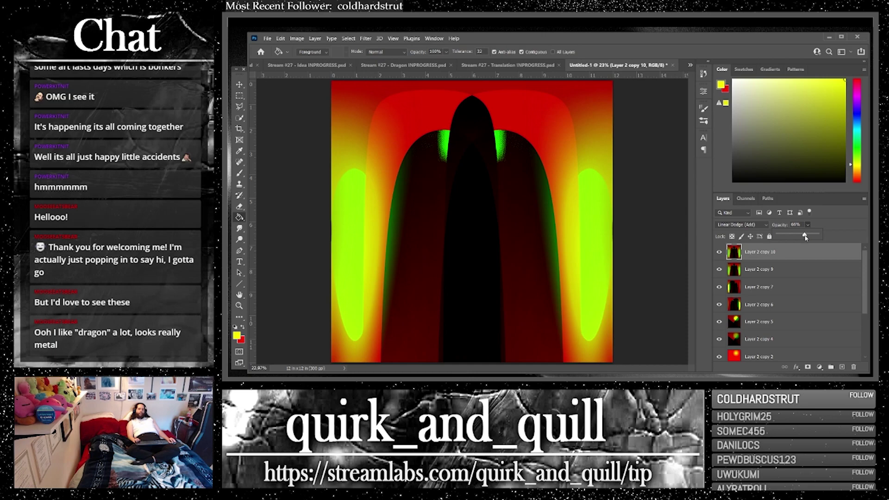
click(802, 265)
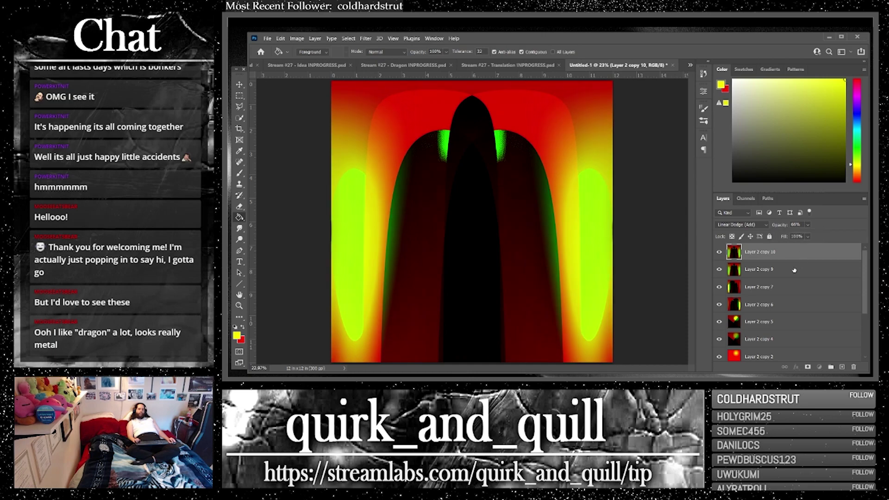
shift+click(802, 269)
drag(820, 270, 840, 364)
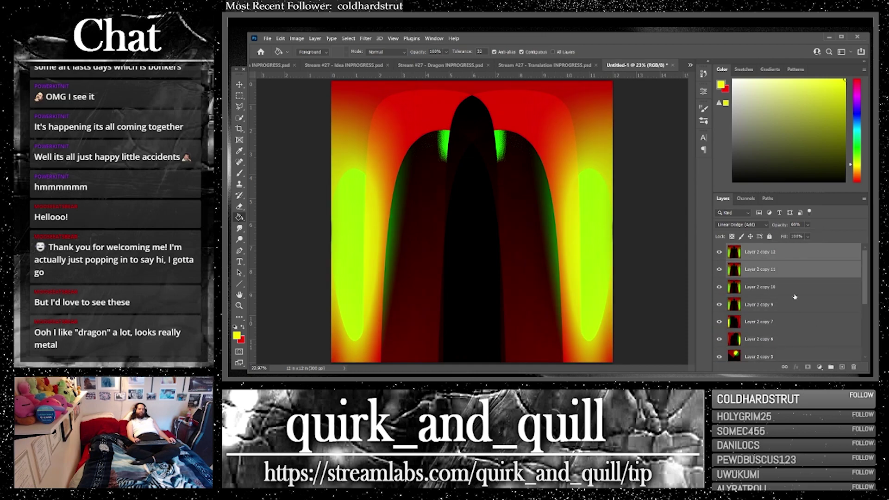
right_click(779, 277)
click(715, 287)
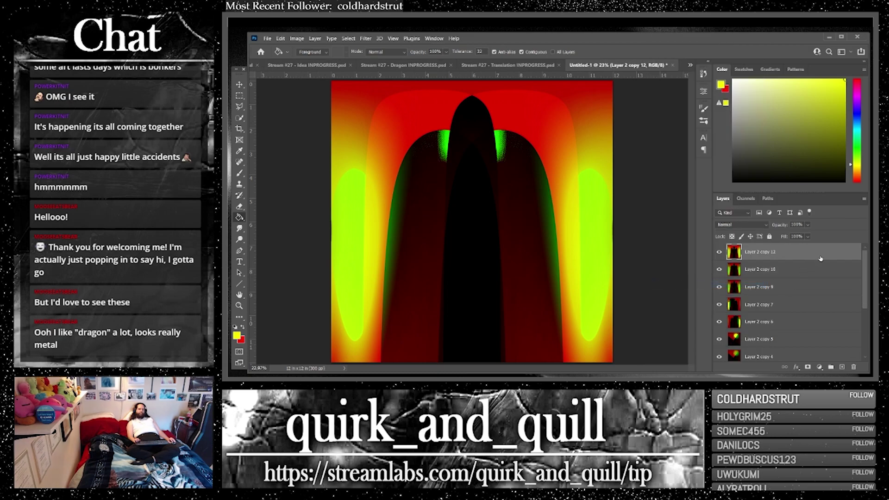
Step: Fill both side green ovals yellow, then duplicate Layer 2 copy 5 and move it up the stack
click(595, 248)
click(357, 244)
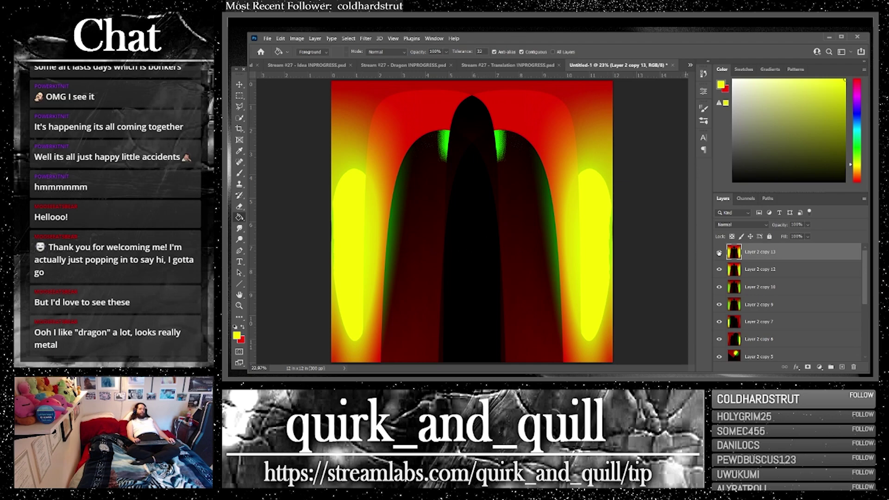
scroll(771, 342, down, 1)
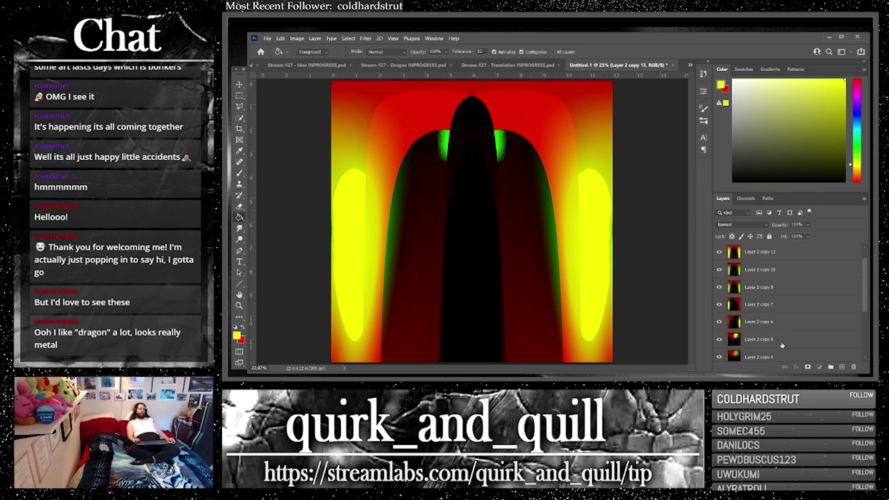
drag(782, 345, 841, 366)
drag(805, 338, 793, 250)
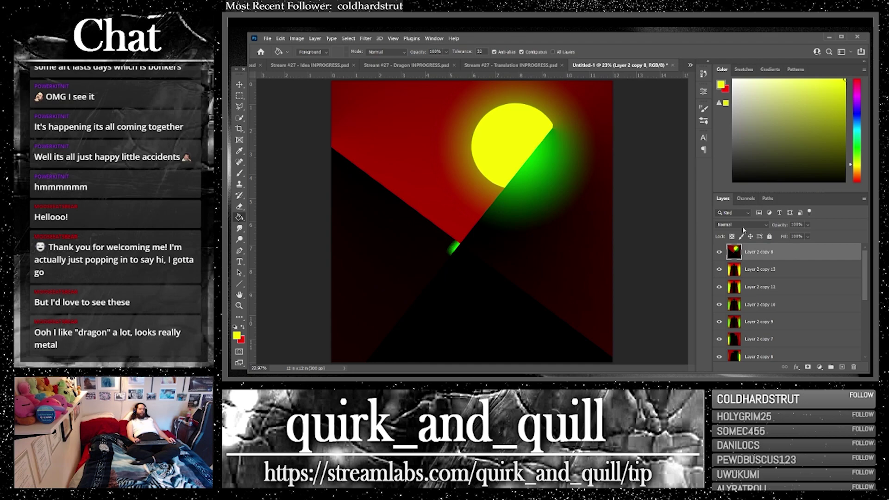
Step: Set Layer 2 copy 8 to Hard Light and merge it with Layer 2 copy 13
click(741, 224)
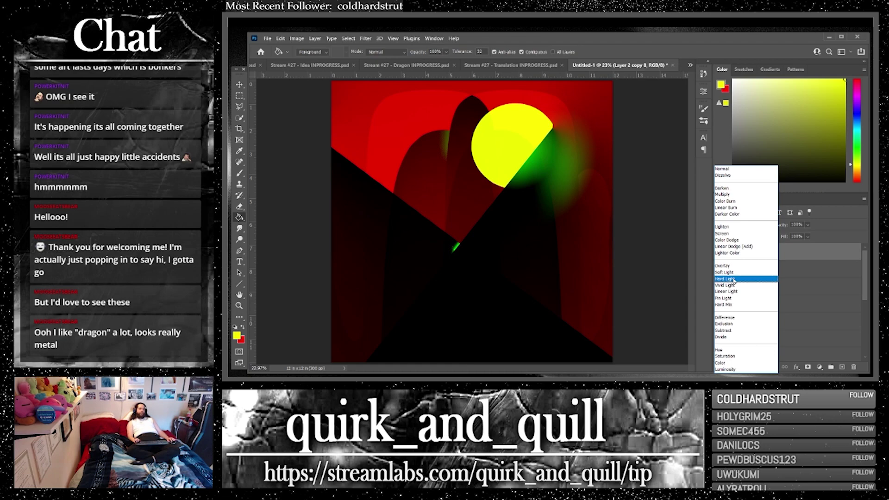
click(734, 280)
ctrl+click(796, 275)
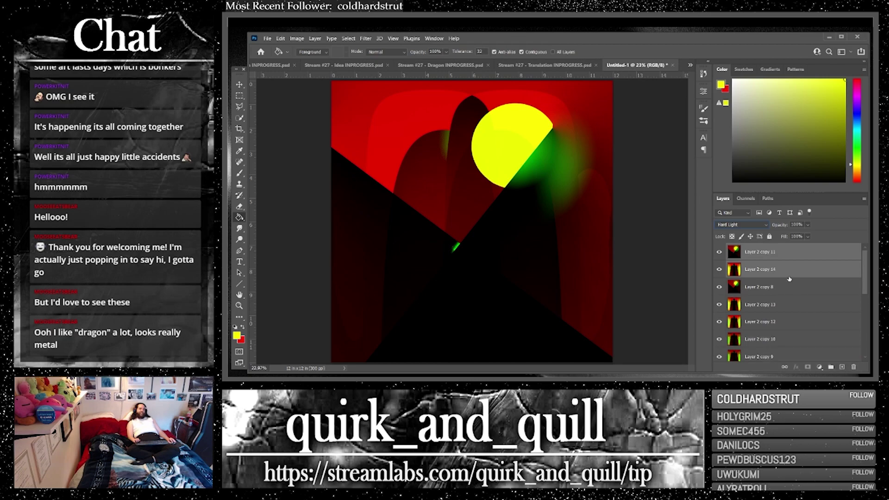
right_click(782, 273)
click(690, 284)
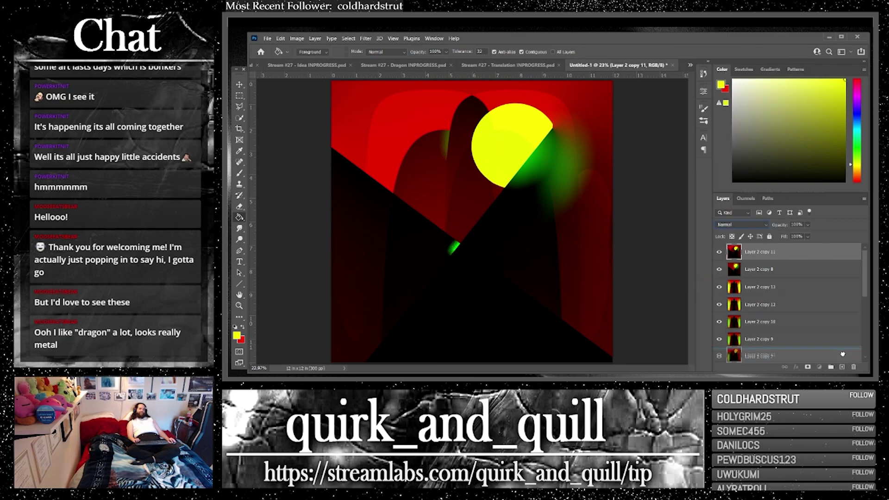
Step: Duplicate the merged layer, flip it horizontally, set Lighter Color, and merge with Layer 2 copy 11
drag(842, 367, 843, 366)
click(281, 38)
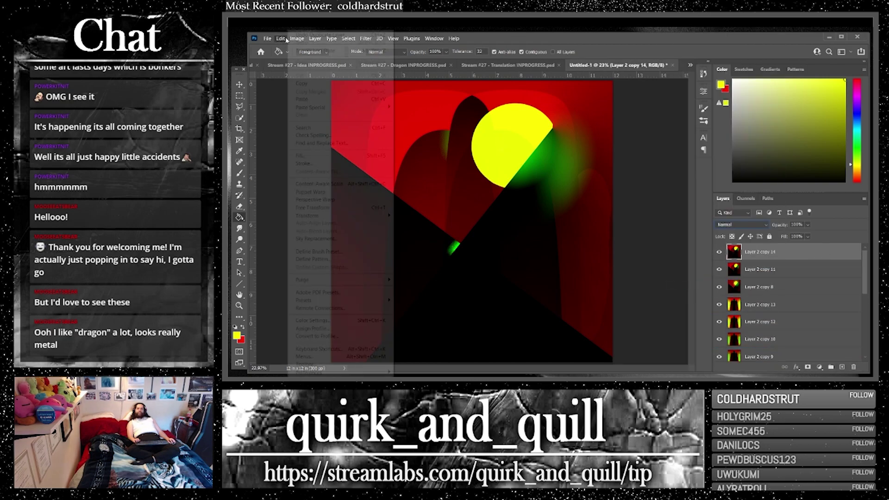
mouse_move(348, 218)
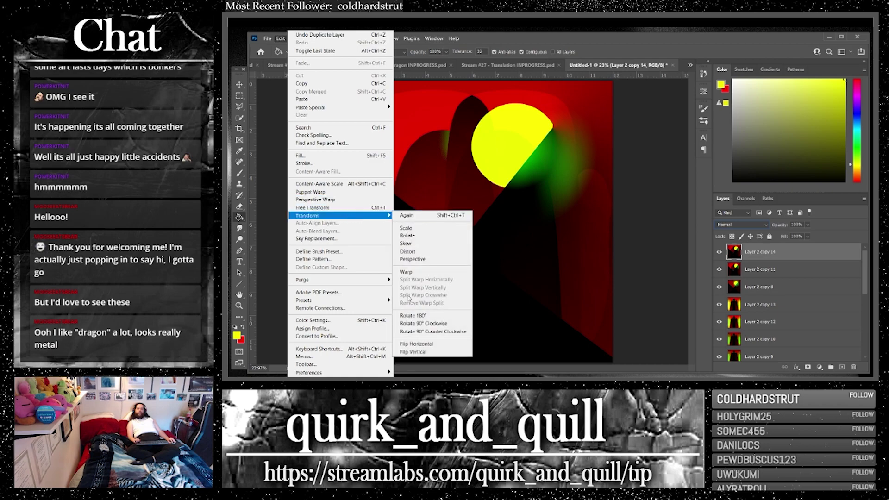
click(410, 344)
click(745, 225)
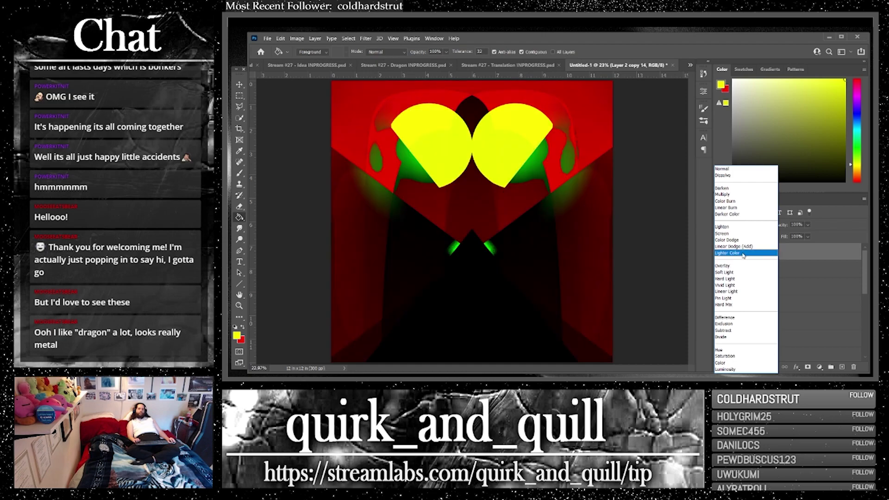
click(750, 253)
ctrl+click(785, 274)
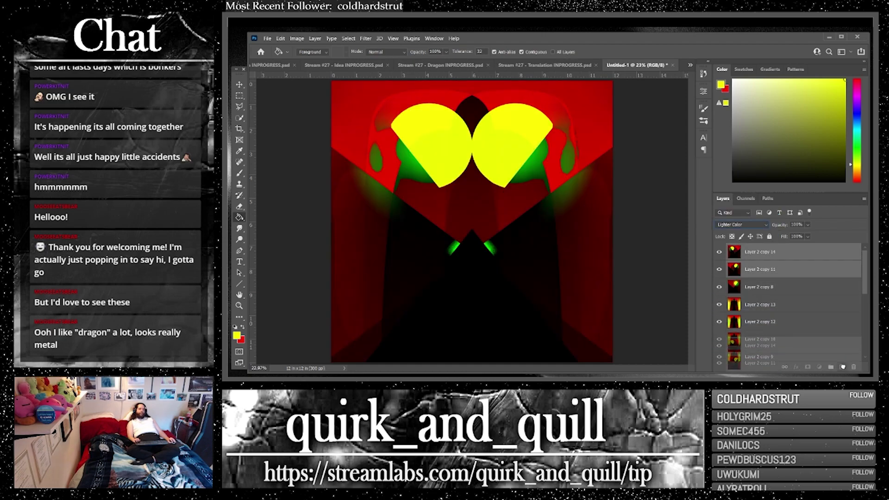
right_click(770, 273)
click(723, 287)
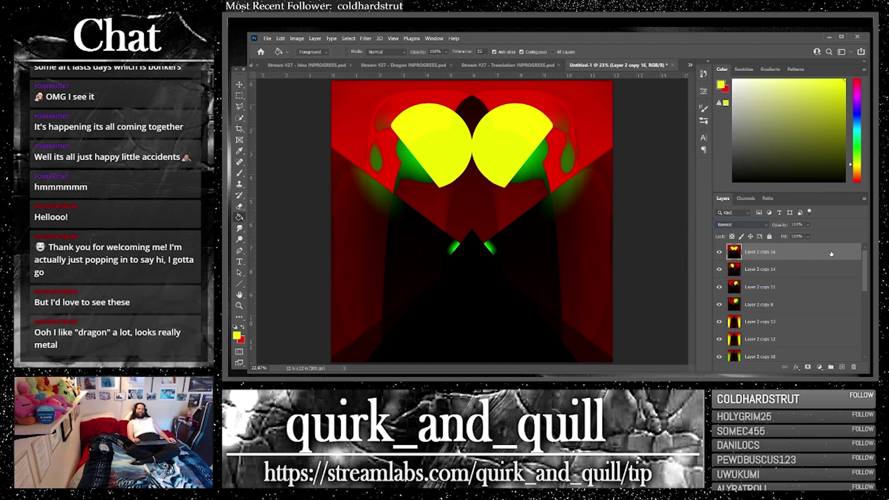
Step: Duplicate the symmetrical layer and flip the copy vertically
drag(831, 254, 842, 367)
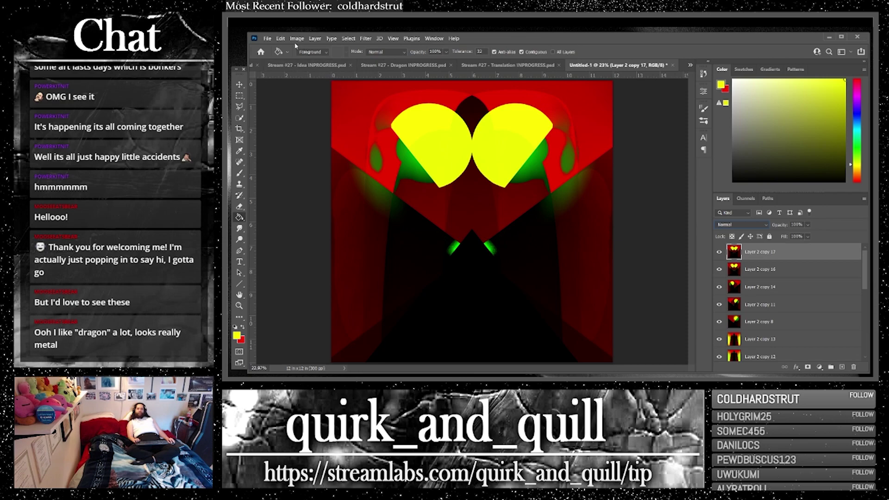
click(280, 38)
mouse_move(324, 216)
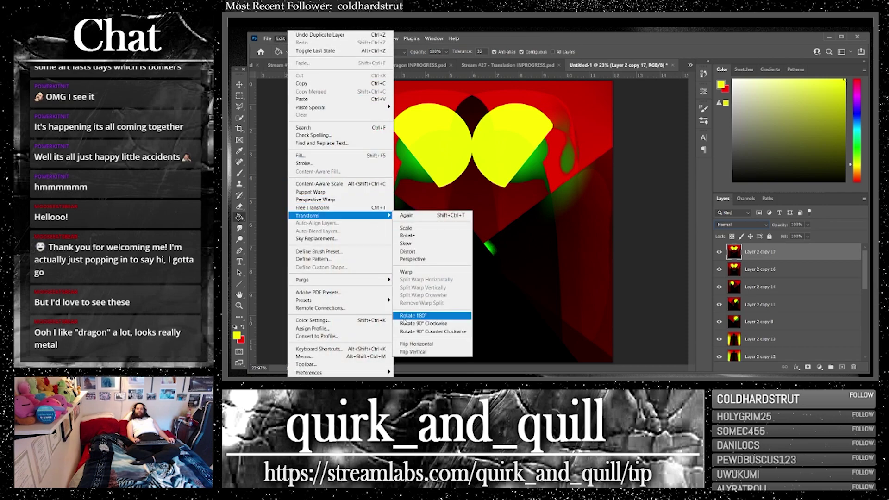
click(413, 352)
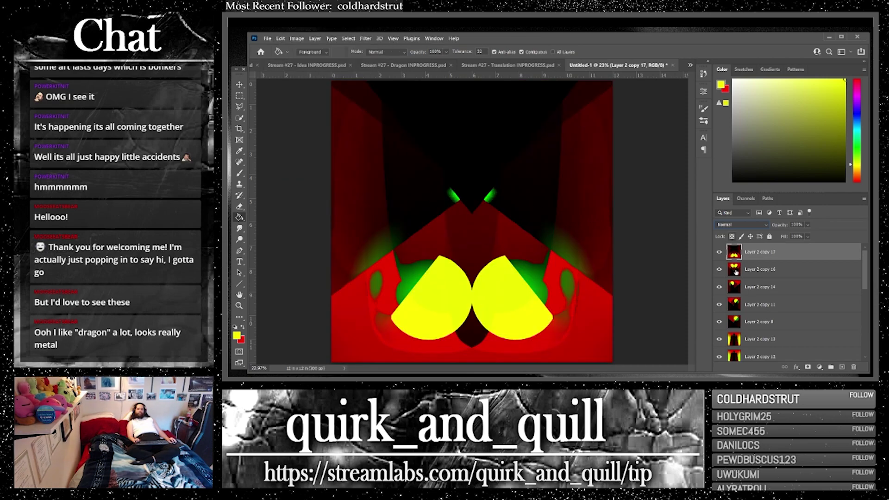
Step: Duplicate Layer 2 copy 13 in Divide mode, then duplicate and merge it with Layer 2 copy 17
mouse_move(806, 339)
mouse_down()
mouse_move(843, 364)
mouse_move(797, 274)
mouse_move(798, 244)
mouse_up()
click(741, 225)
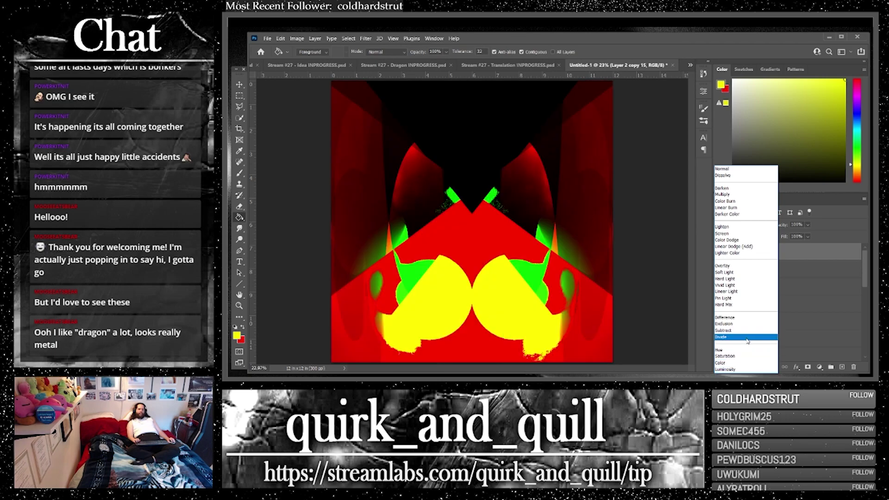
click(748, 337)
shift+click(804, 273)
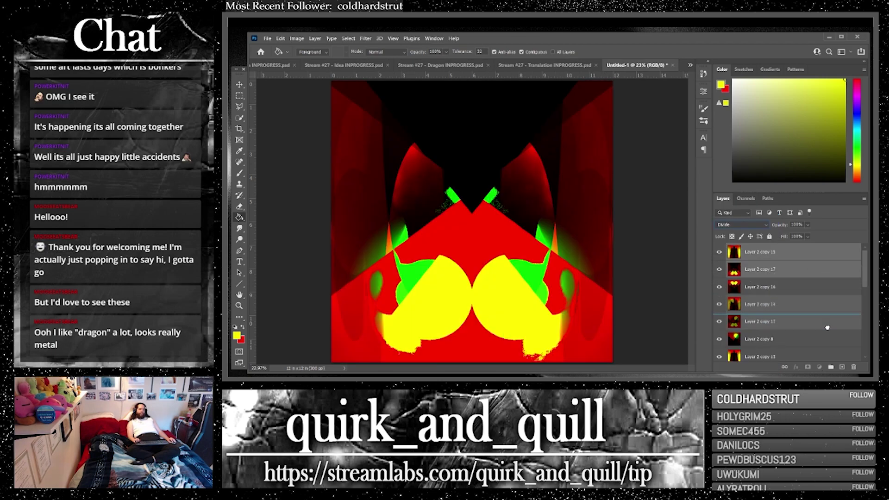
key(ctrl+j)
right_click(770, 273)
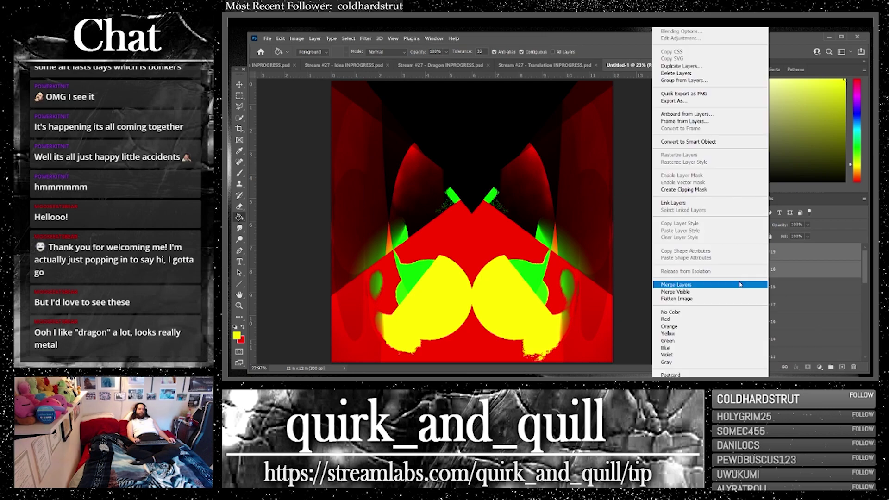
click(760, 285)
Step: Set Layer 2 copy 15 to Lighten blending
click(762, 267)
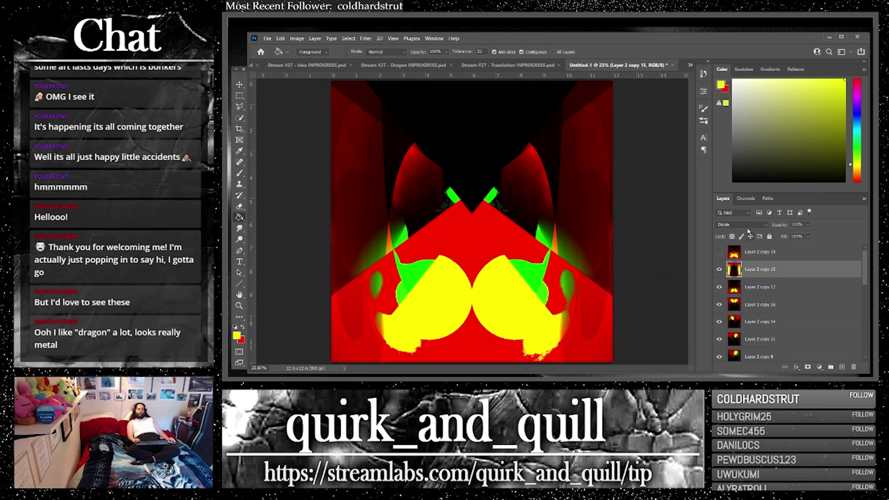
click(750, 225)
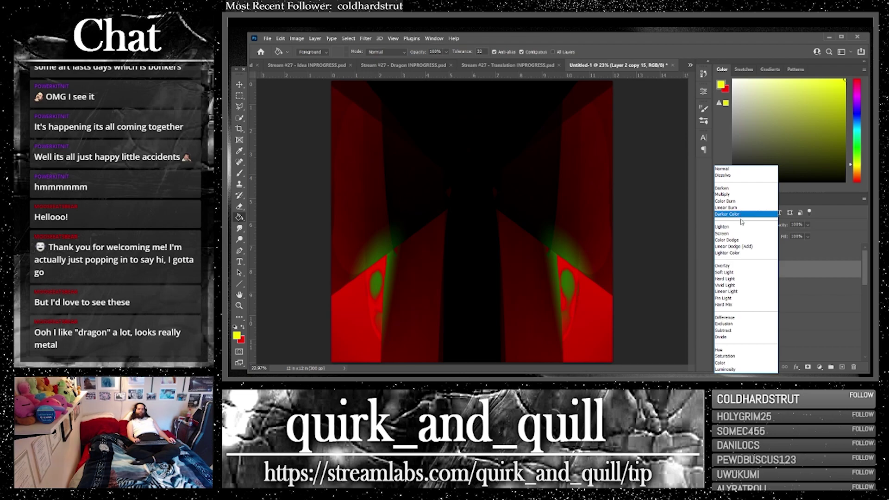
click(741, 227)
click(789, 283)
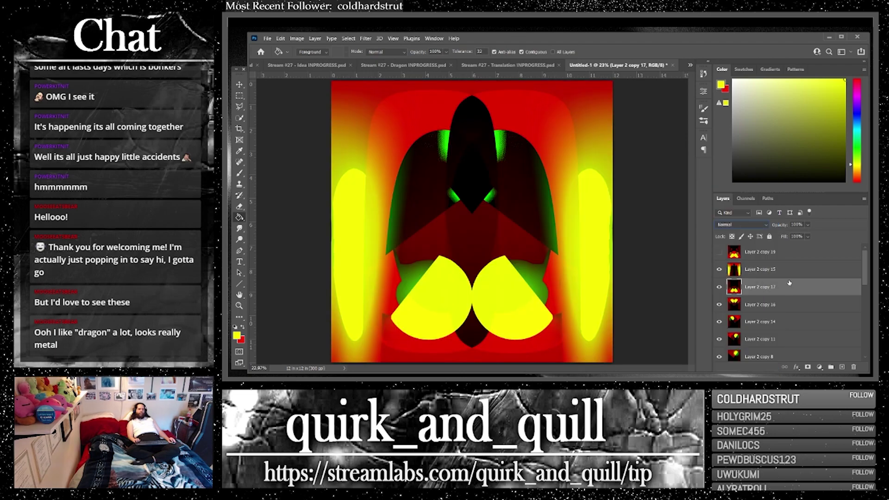
Step: Scale Layer 2 copy 17 down to about 37% and place it at the bottom centre
key(v)
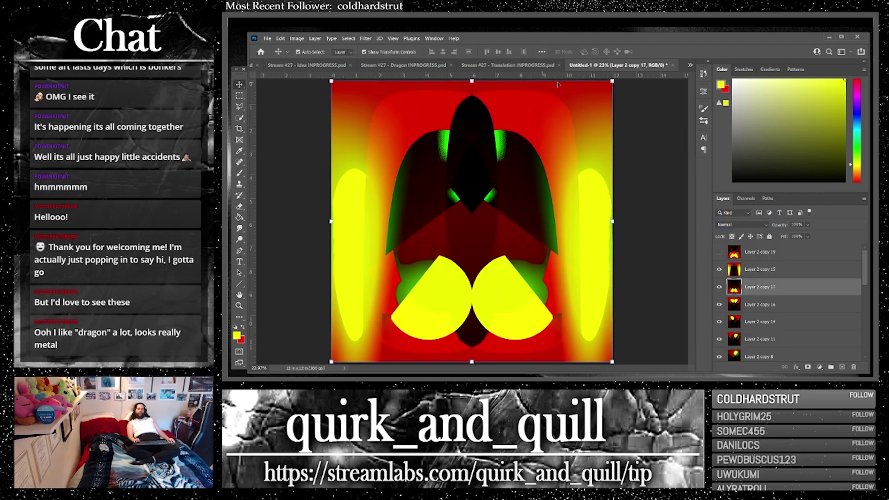
drag(612, 81, 478, 215)
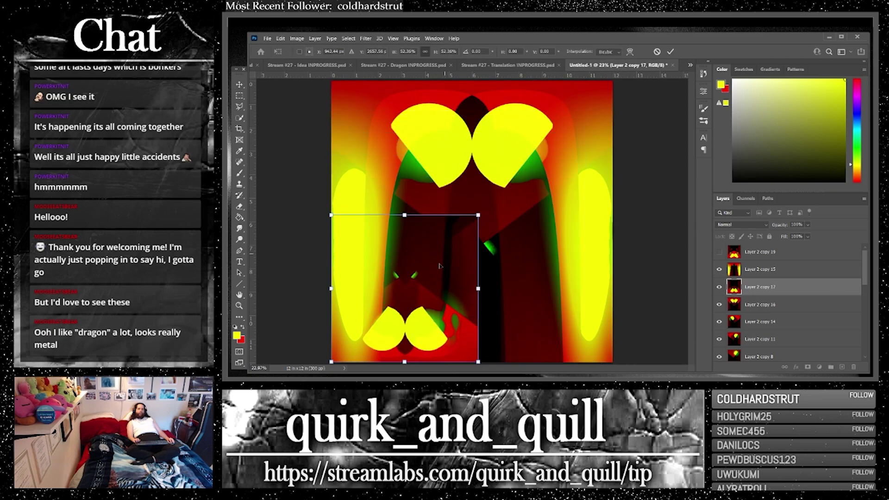
drag(446, 272, 508, 273)
drag(545, 222, 507, 258)
drag(473, 316, 496, 310)
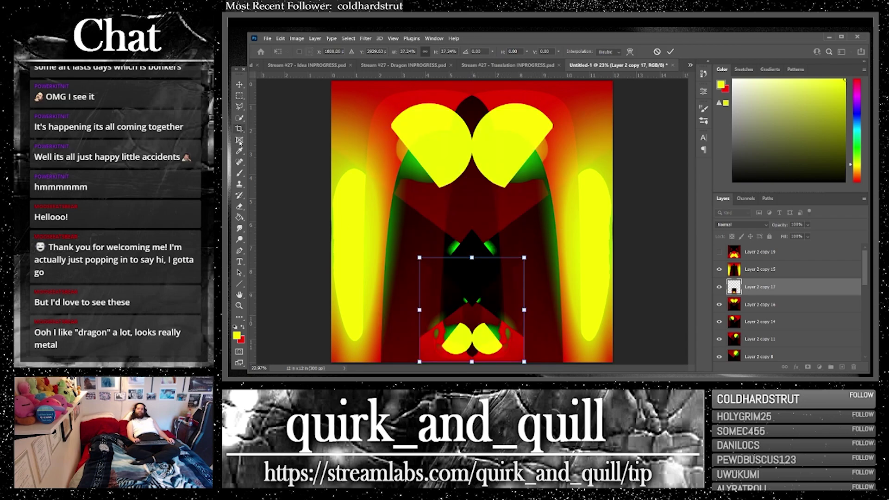
Step: Erase the red-green patch beside the lower discs with a Soft Round eraser
click(240, 207)
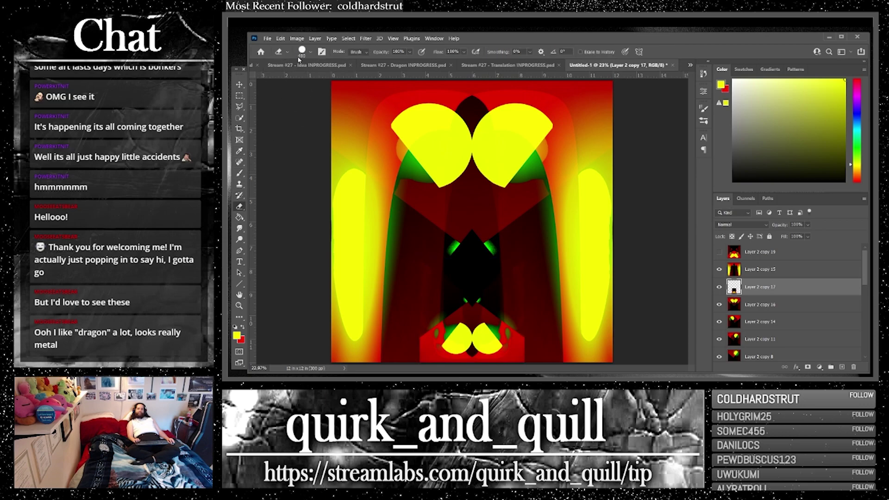
click(311, 53)
click(310, 154)
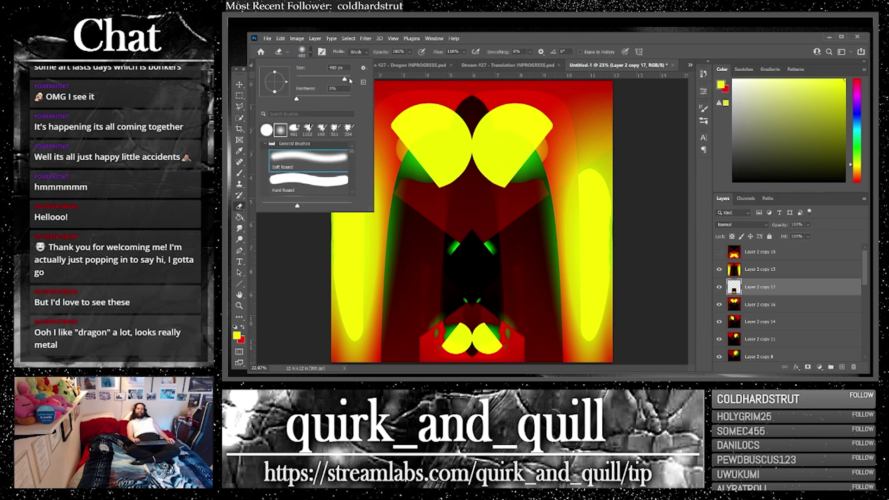
click(511, 314)
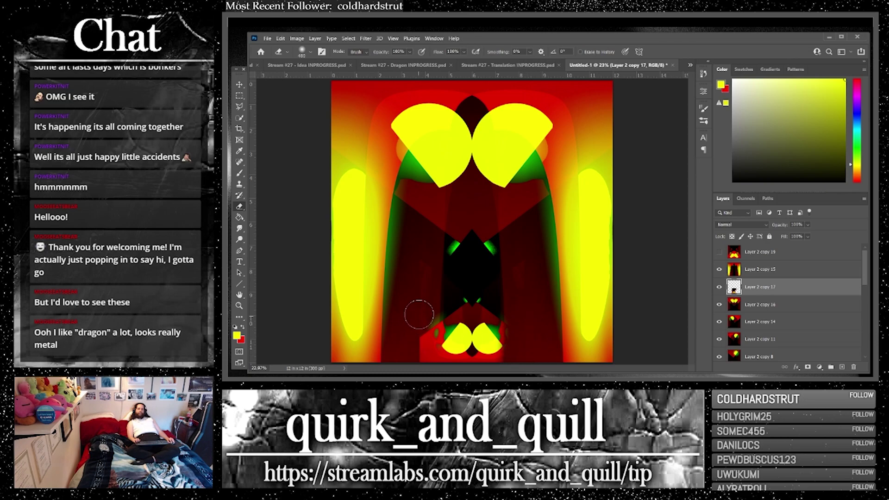
drag(417, 311, 424, 368)
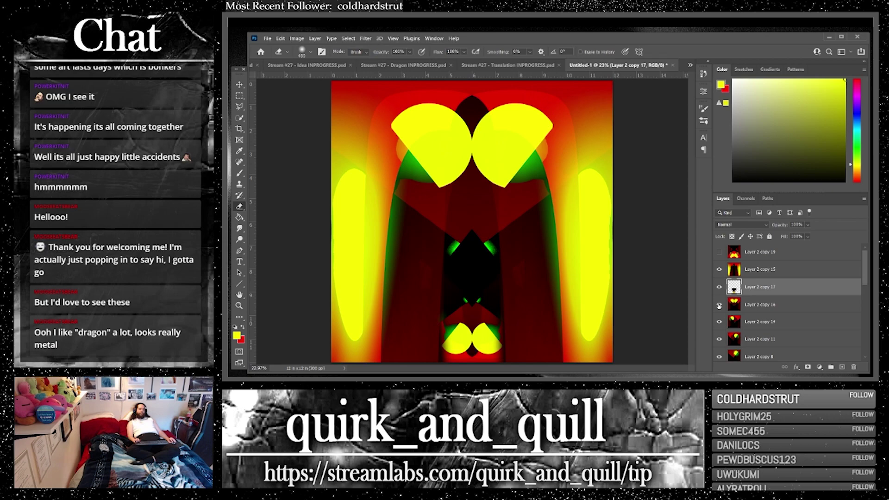
Step: Toggle visibility of Layer 2 copies 15 and 17 to compare, leaving copy 15 hidden
click(719, 270)
click(720, 270)
click(756, 272)
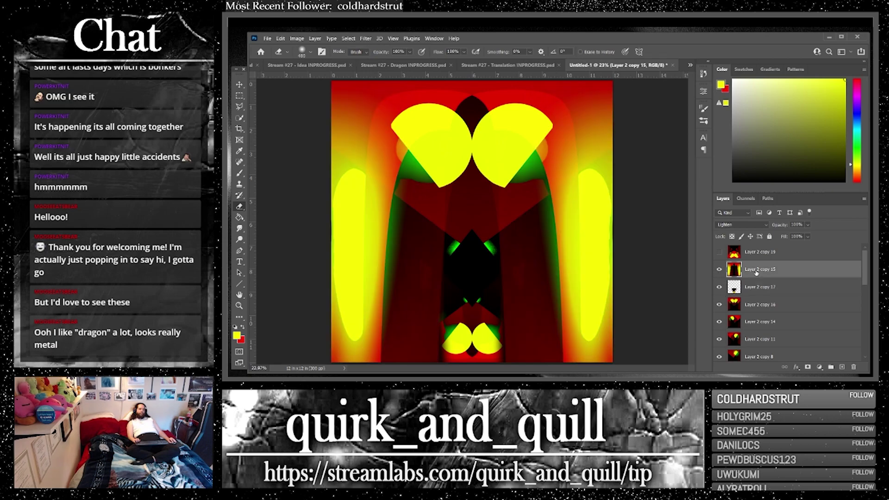
click(720, 287)
click(719, 287)
click(720, 270)
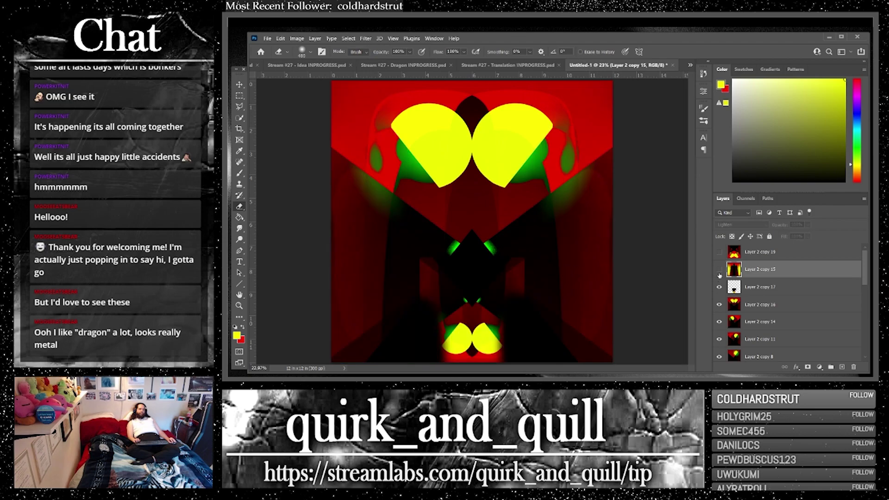
Step: Add a new layer above Layer 2 copy 17, fill it with black, and hide it
click(720, 270)
click(760, 289)
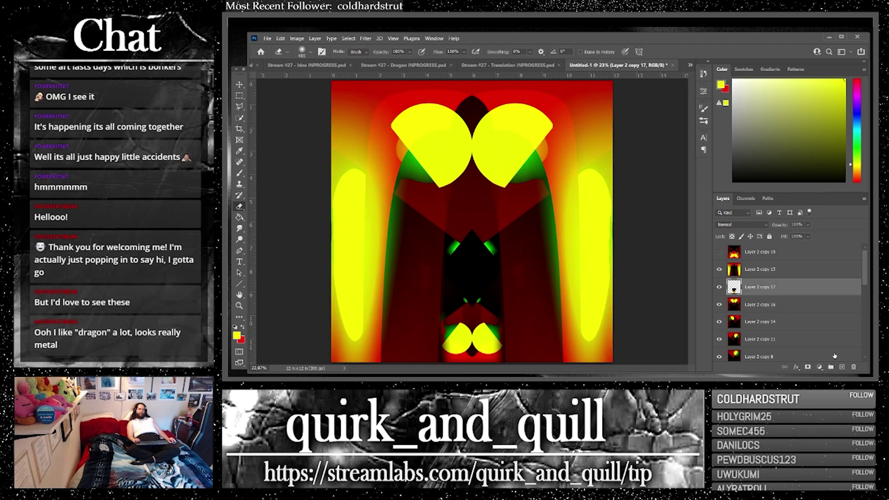
click(841, 368)
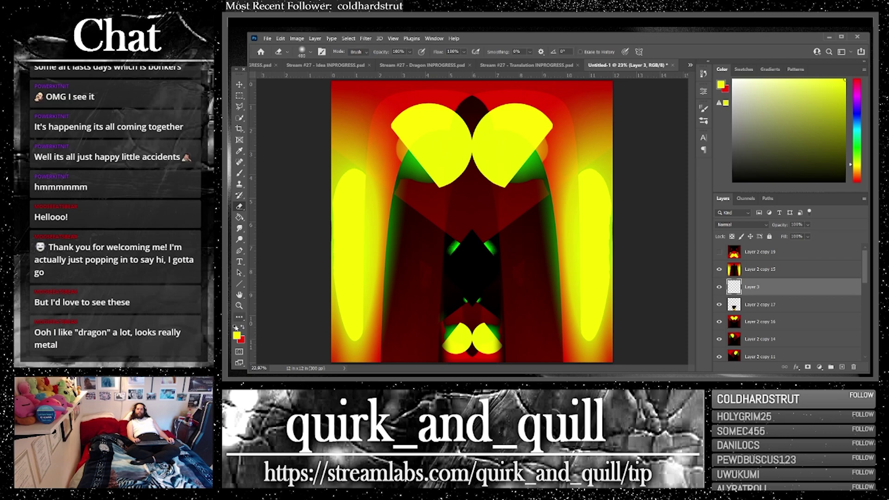
click(235, 328)
click(240, 217)
click(463, 241)
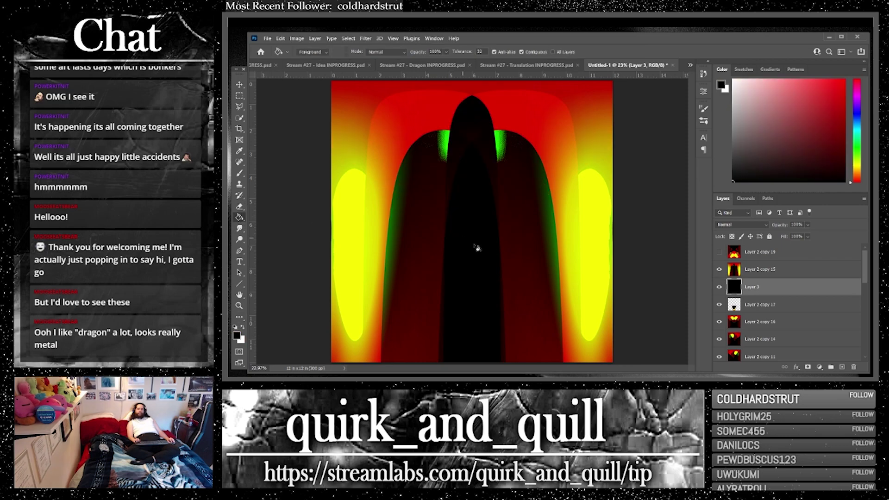
click(719, 287)
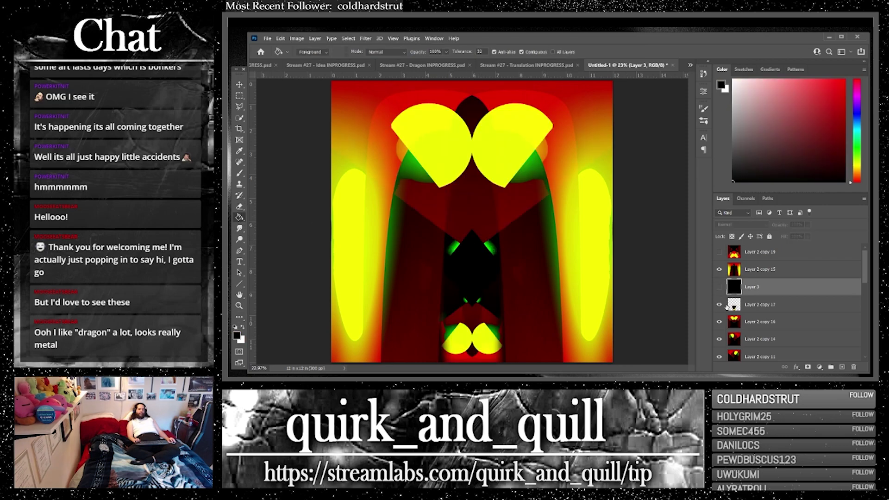
Step: Move Layer 2 copy 17 above the black Layer 3 and make Layer 3 visible
click(760, 306)
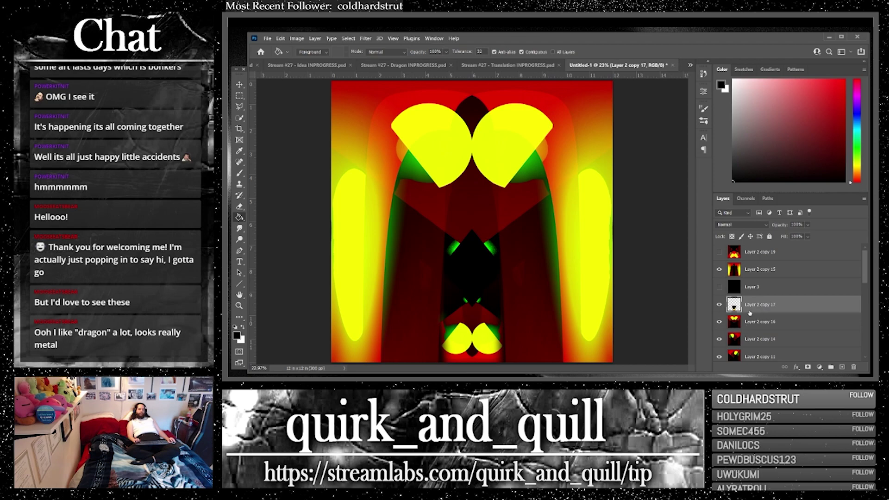
click(239, 207)
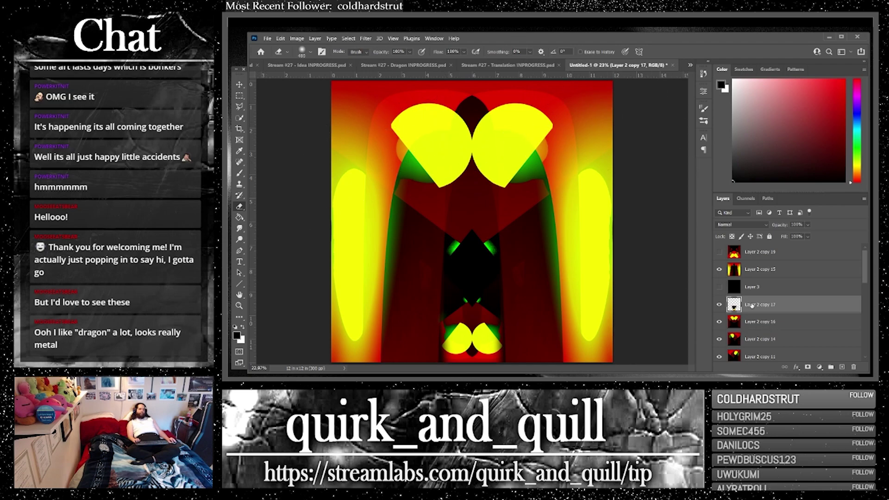
drag(757, 298, 757, 277)
click(756, 274)
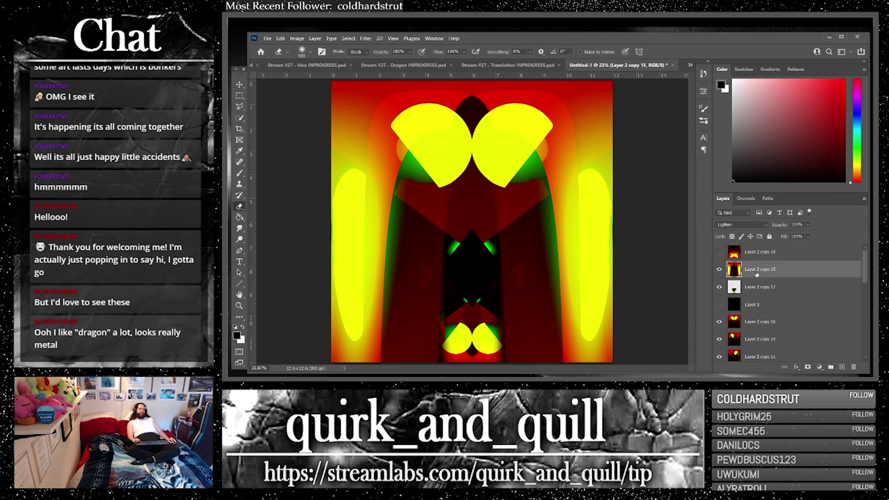
click(759, 287)
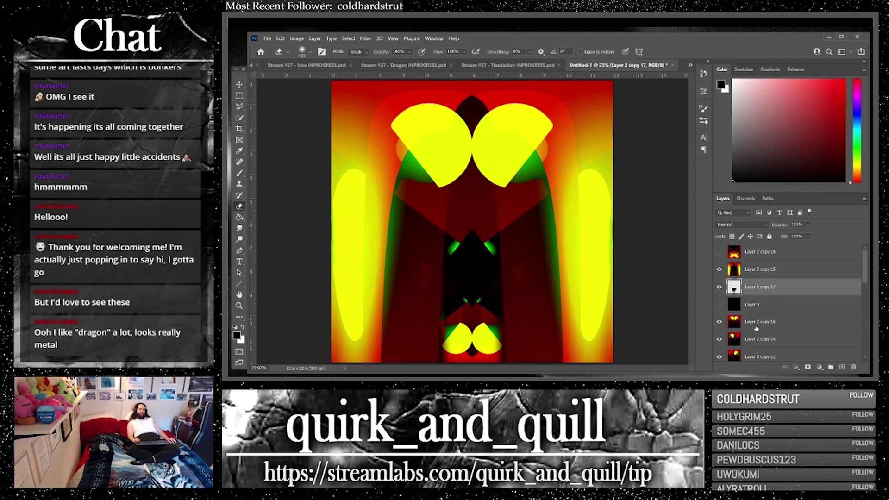
click(757, 326)
click(755, 309)
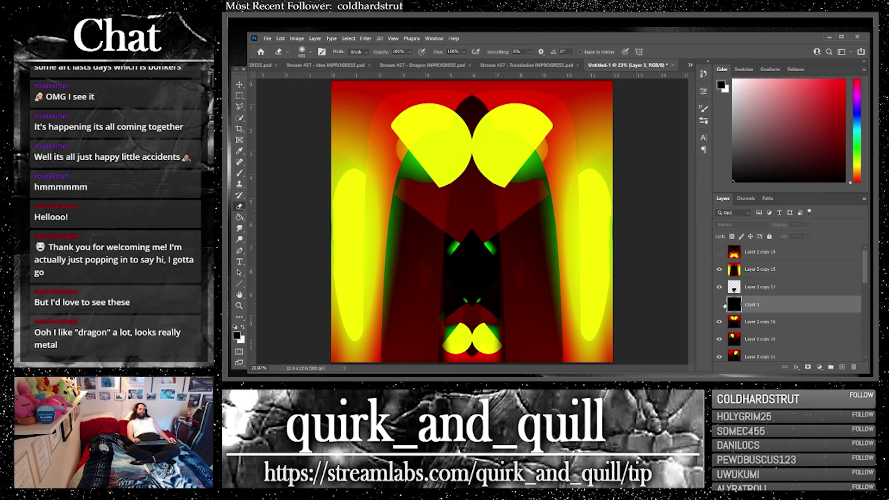
click(720, 304)
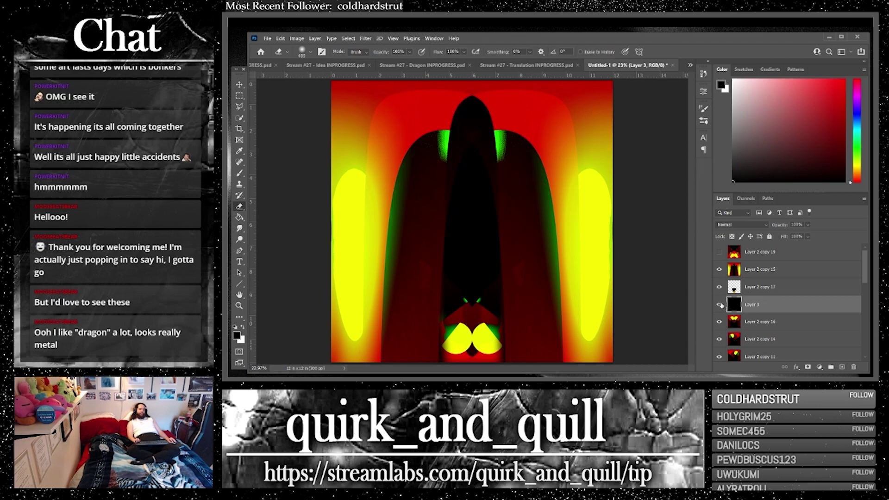
click(758, 289)
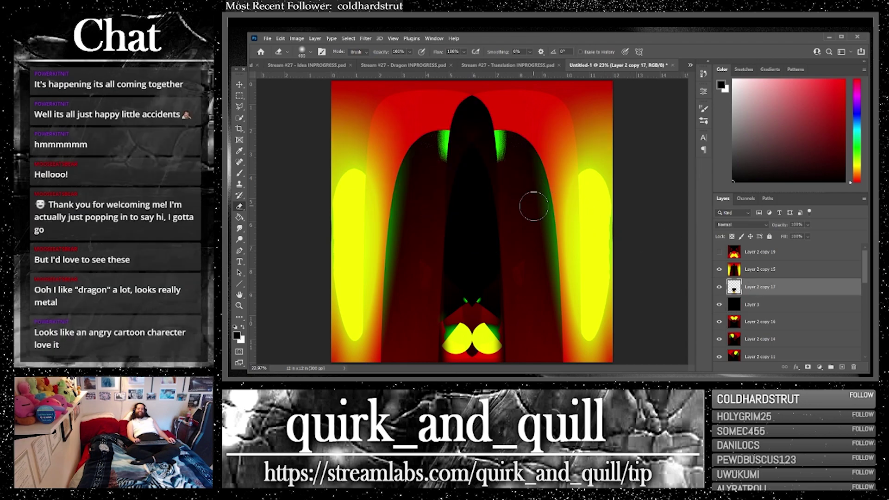
Step: Free-transform Layer 2 copy 17's yellow shapes wider and flatter across the bottom of the canvas
click(240, 84)
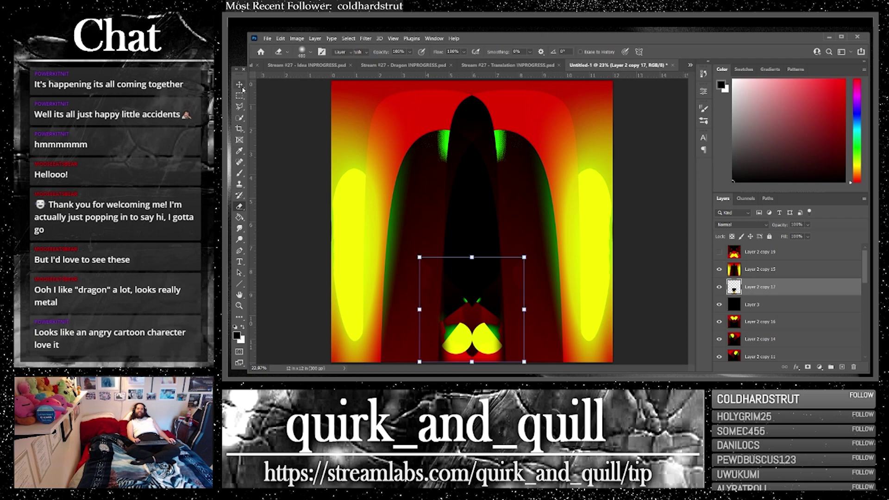
drag(524, 257, 576, 204)
drag(517, 319, 483, 319)
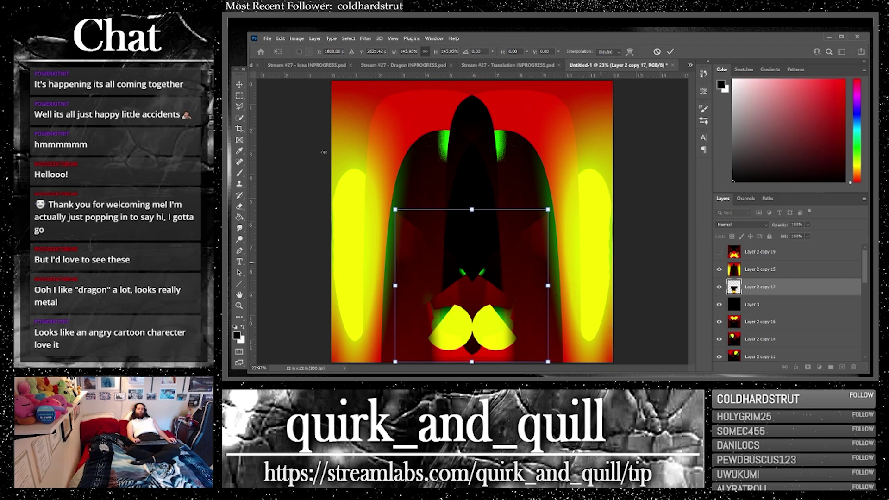
click(240, 85)
drag(471, 210, 471, 260)
drag(546, 313, 572, 311)
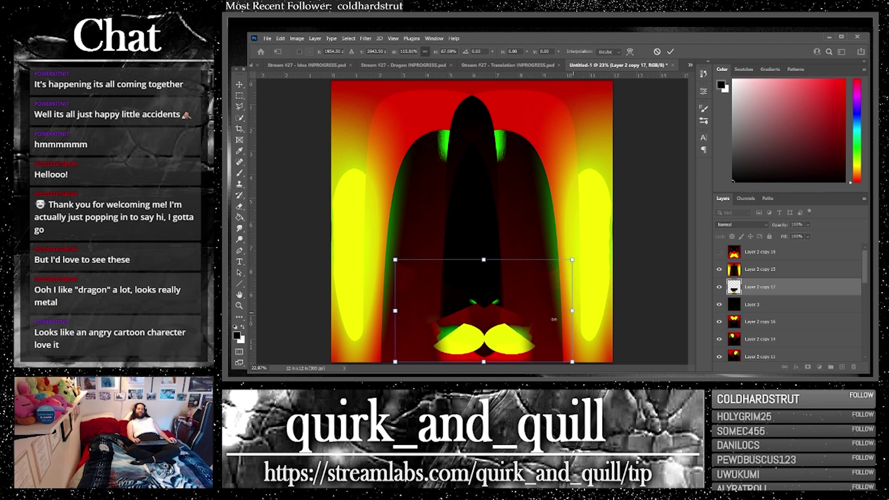
drag(401, 314, 355, 310)
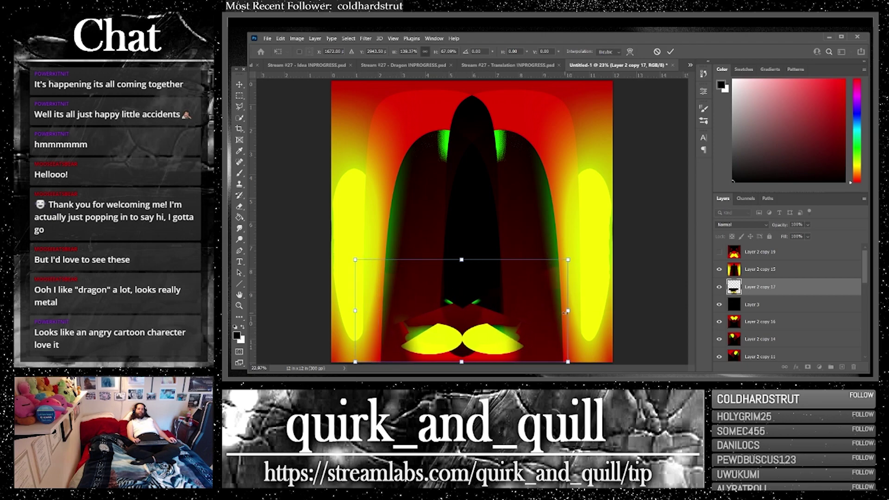
drag(564, 313, 616, 311)
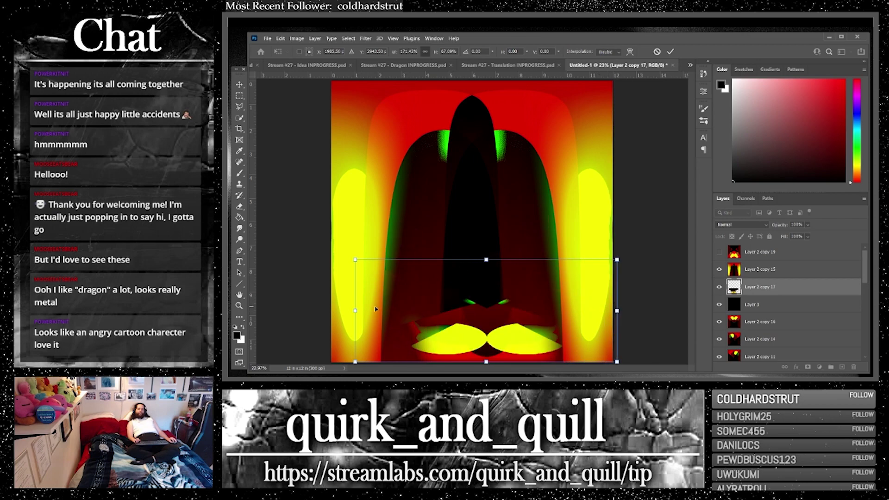
drag(354, 309, 334, 319)
key(Return)
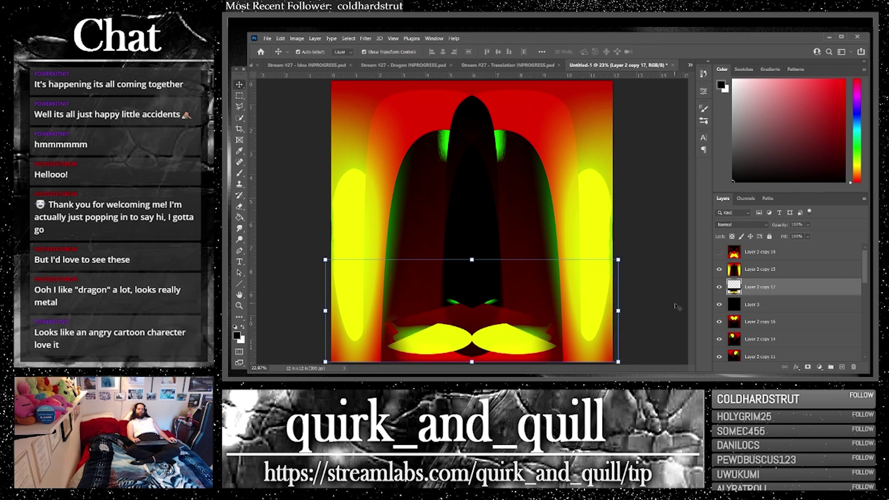
Step: Duplicate the stretched layer, flip the copy horizontally, and delete the original Layer 2 copy 17
key(ctrl+j)
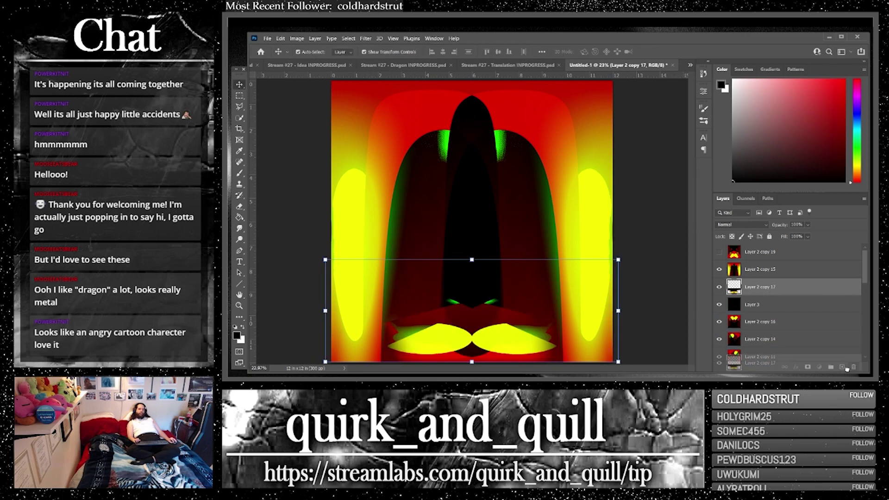
click(280, 39)
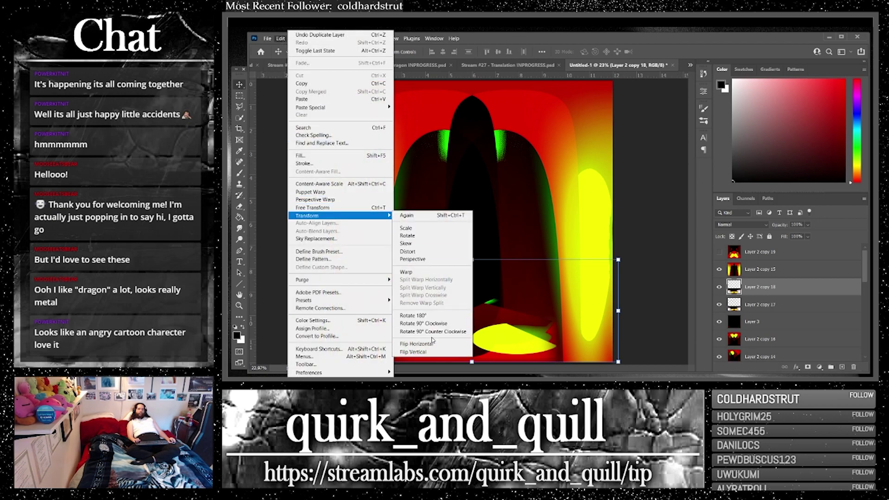
click(407, 343)
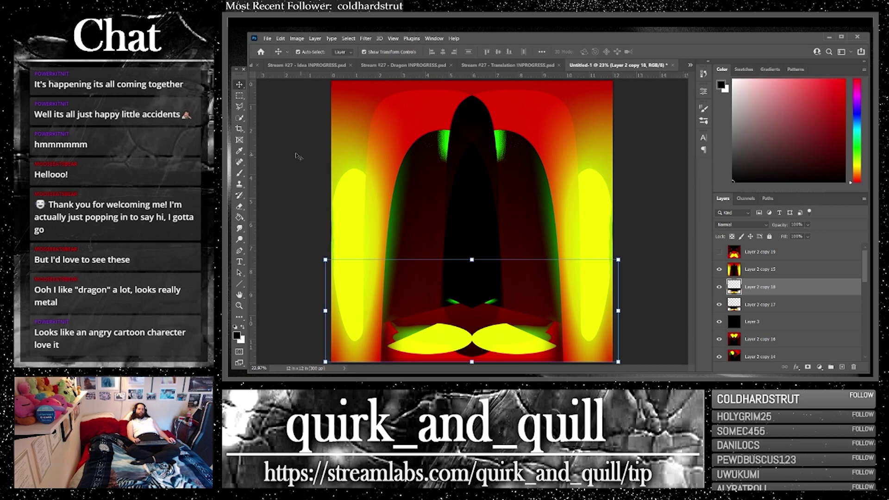
right_click(778, 309)
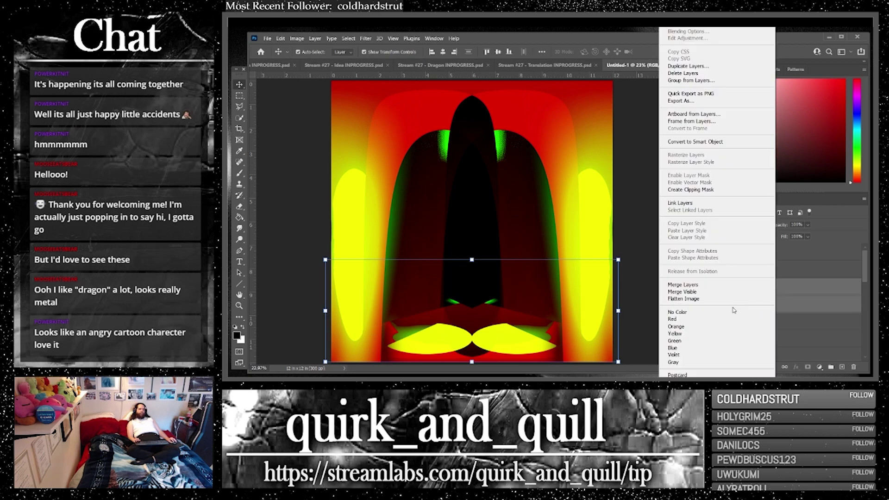
click(744, 286)
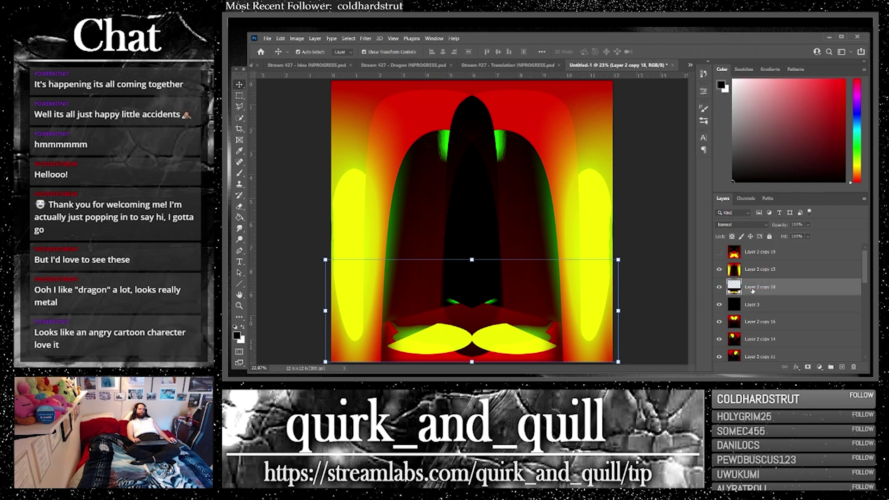
click(239, 206)
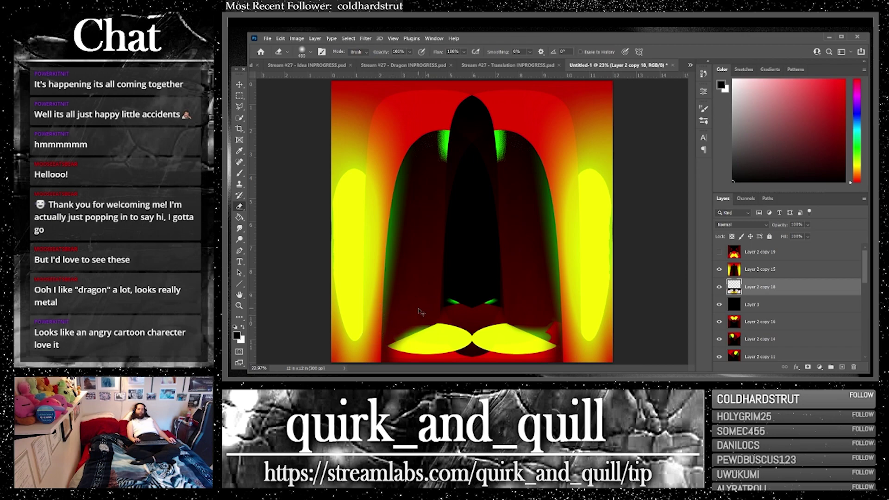
Step: Erase the red spike beside the right yellow shape and select Layer 2 copy 15
key(ctrl+z)
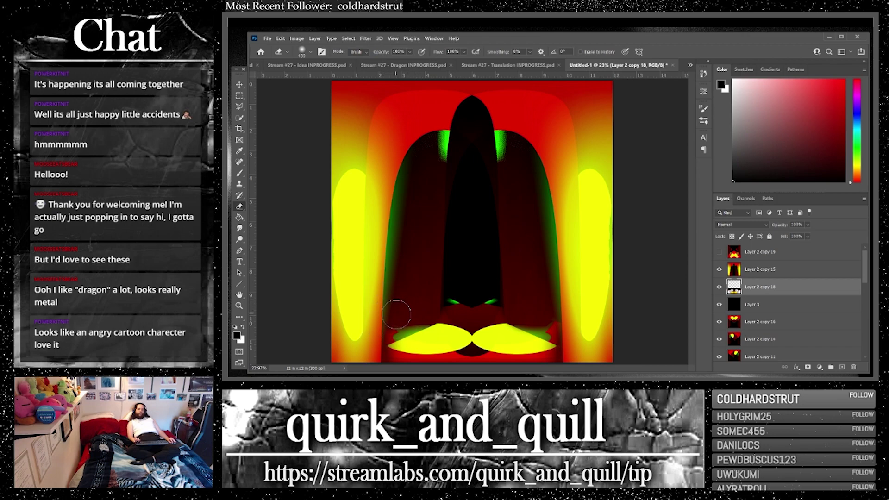
drag(541, 314, 547, 318)
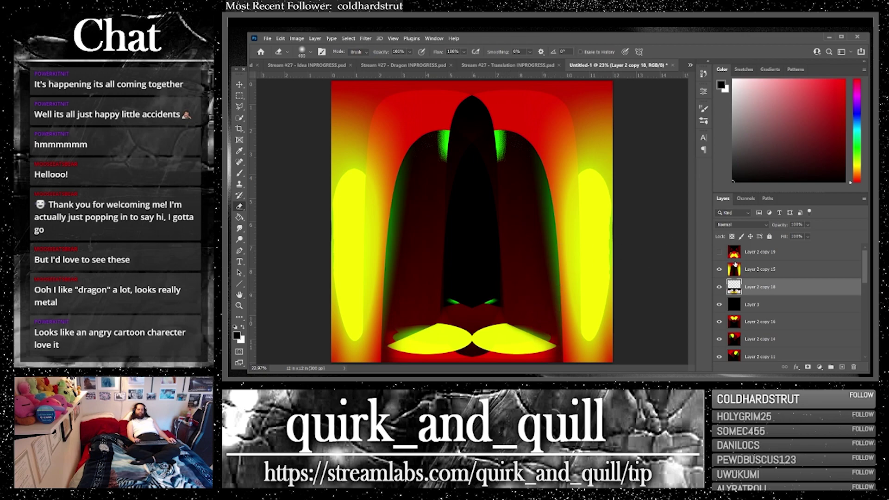
click(753, 268)
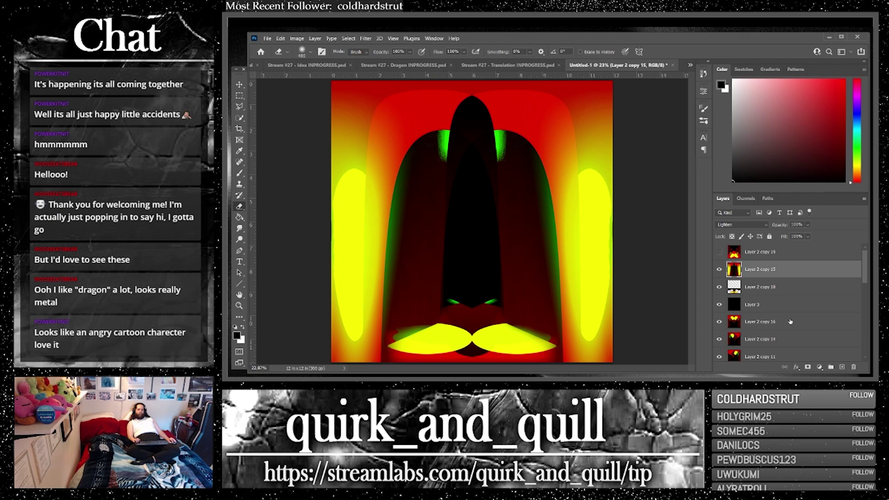
right_click(773, 322)
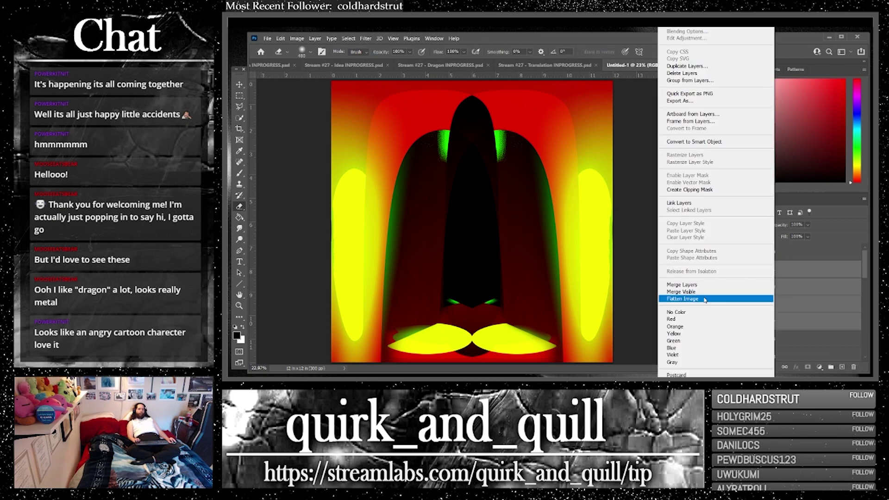
key(Escape)
Step: Duplicate Layer 2 copy 15, keep Normal blending with copy 19 hidden, and move the duplicate to the top
key(ctrl+j)
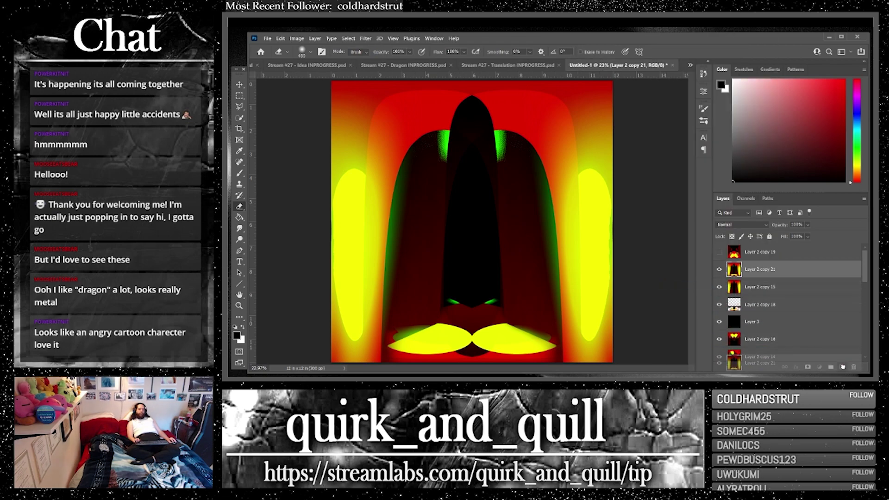
click(718, 251)
click(753, 252)
click(736, 224)
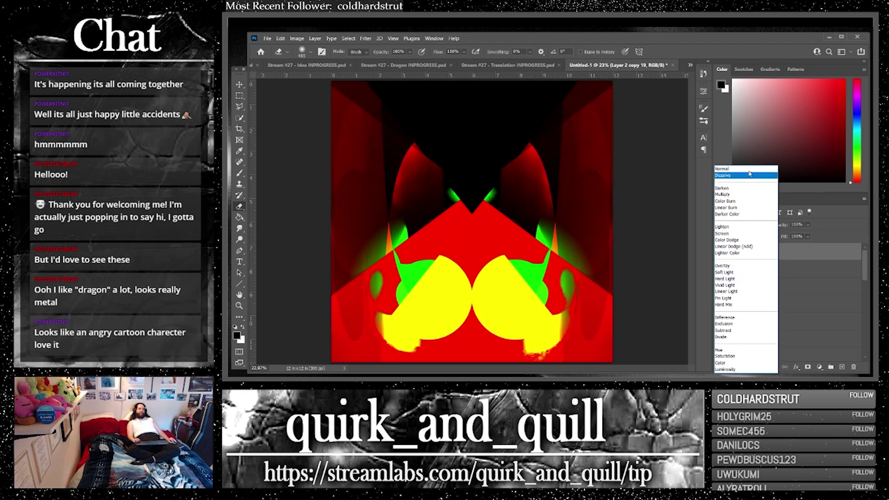
click(740, 169)
click(719, 252)
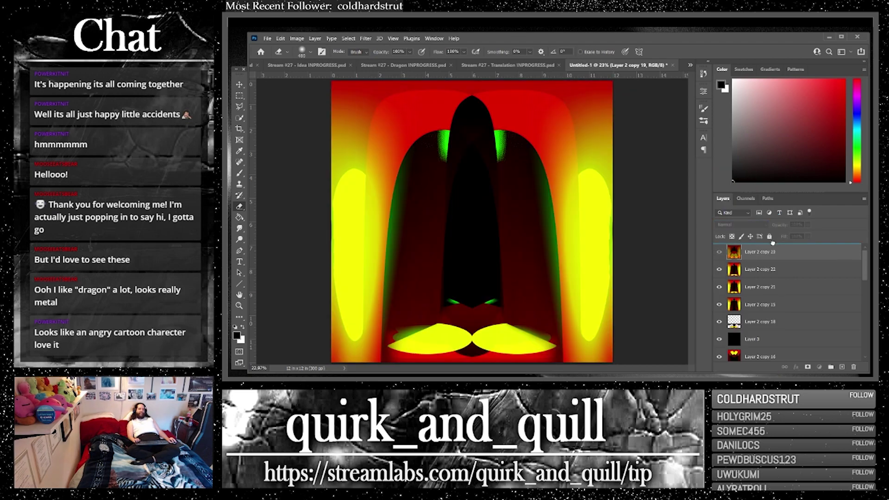
drag(780, 271, 776, 245)
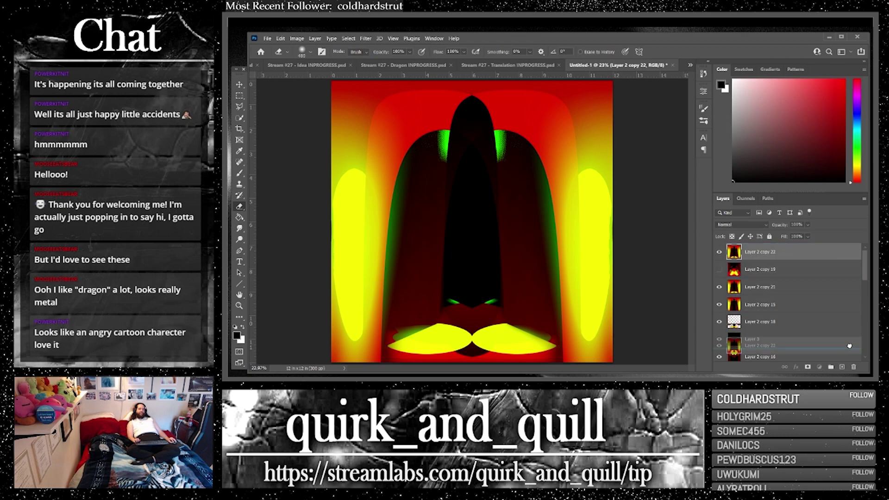
Step: Flip Layer 2 copy 23 vertically and set its blend mode to Vivid Light
click(280, 38)
mouse_move(371, 218)
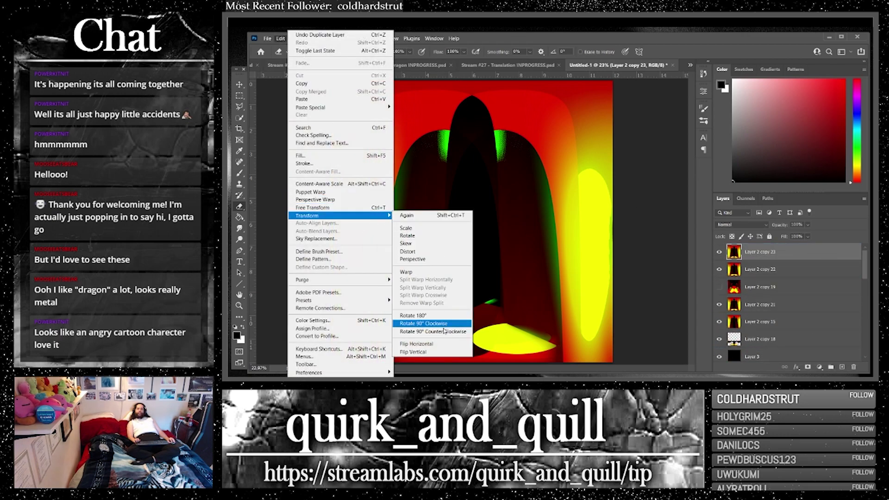
click(433, 352)
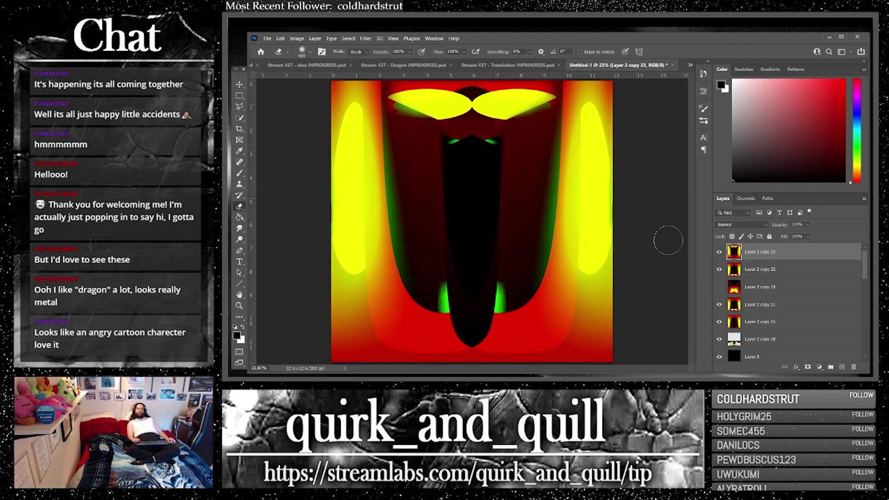
click(739, 225)
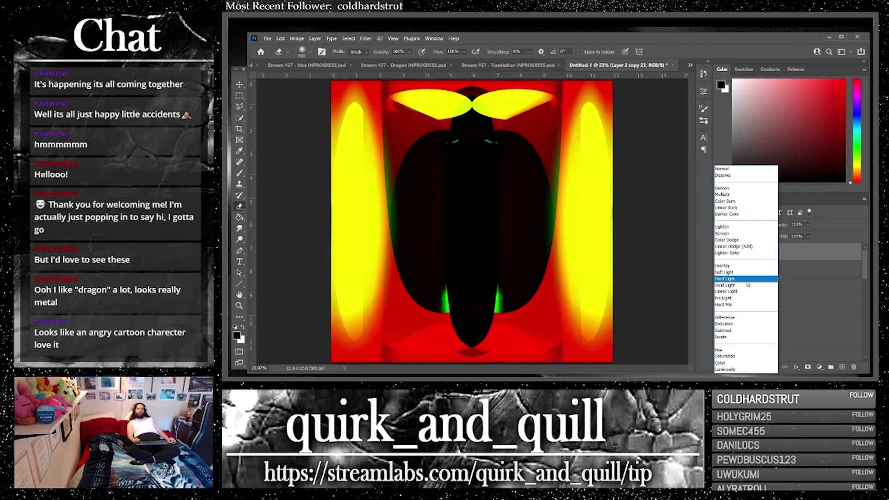
click(748, 286)
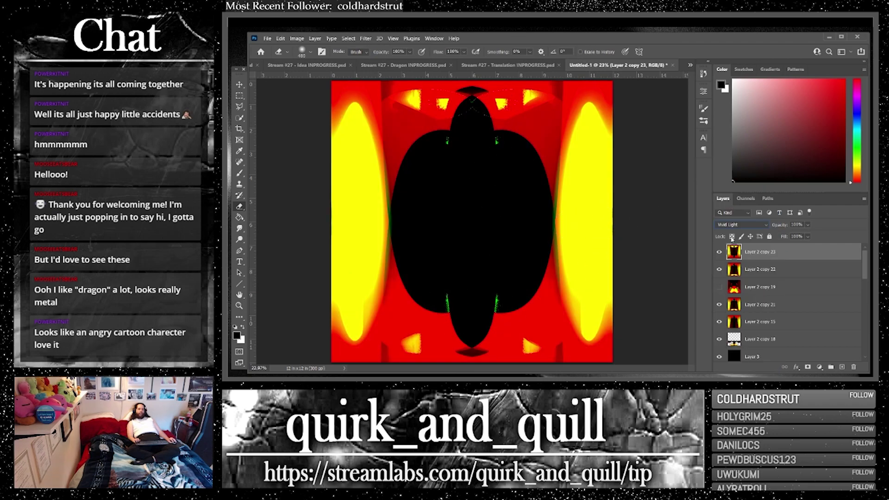
click(738, 225)
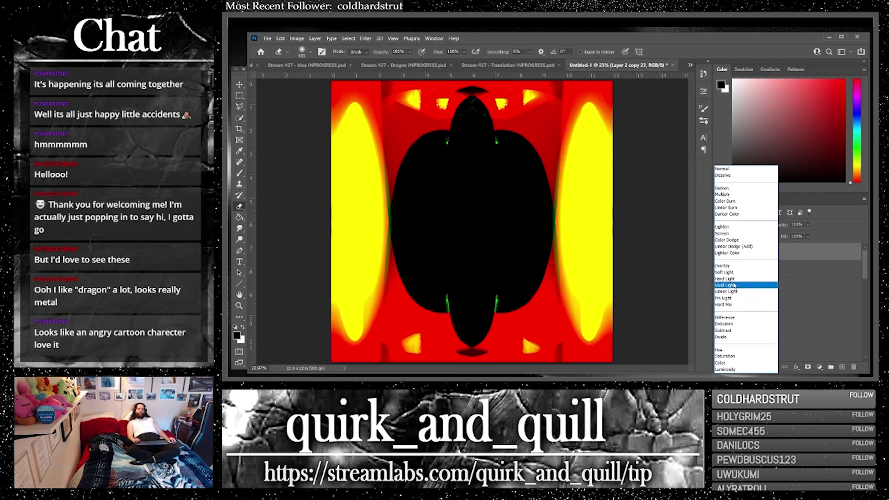
click(735, 286)
Step: Duplicate and merge Layer 2 copy 22 and 23, then set copy 23 to Hard Mix
shift+click(802, 266)
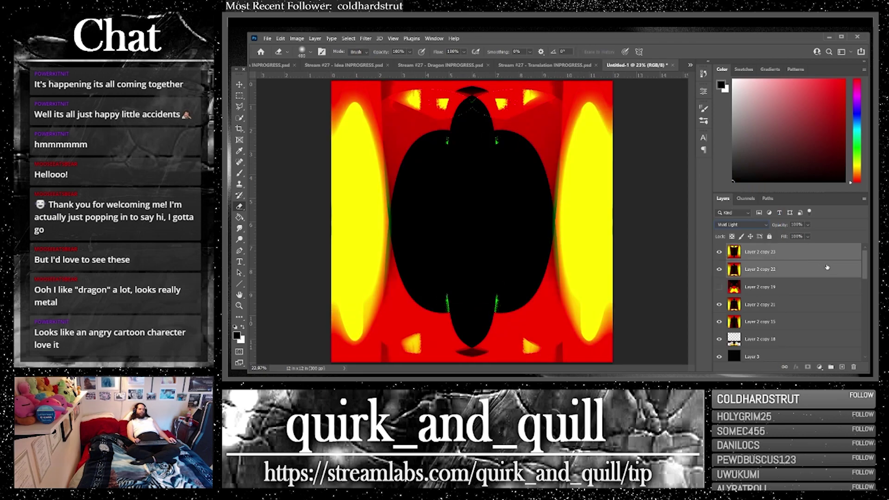
key(ctrl+j)
right_click(752, 264)
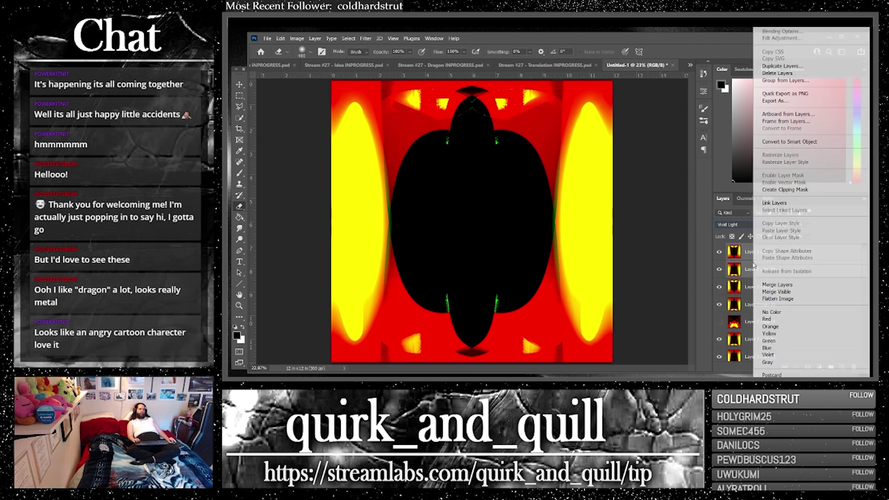
click(786, 284)
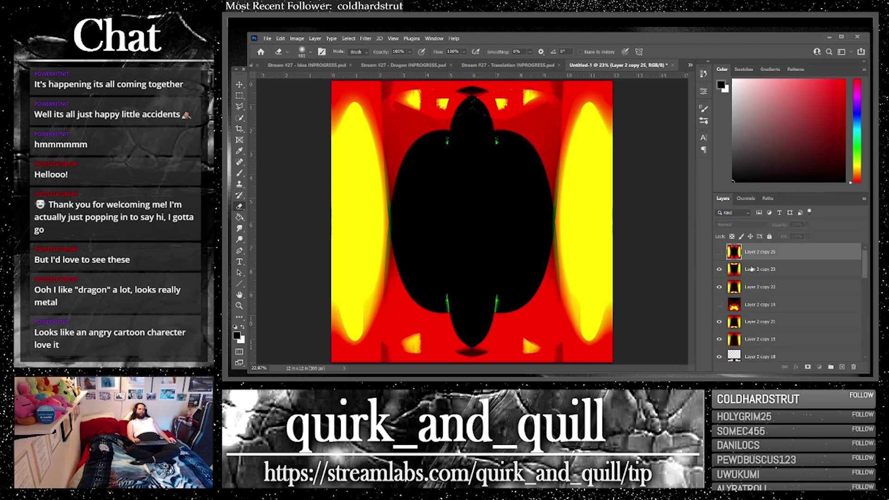
click(736, 265)
click(740, 225)
click(739, 304)
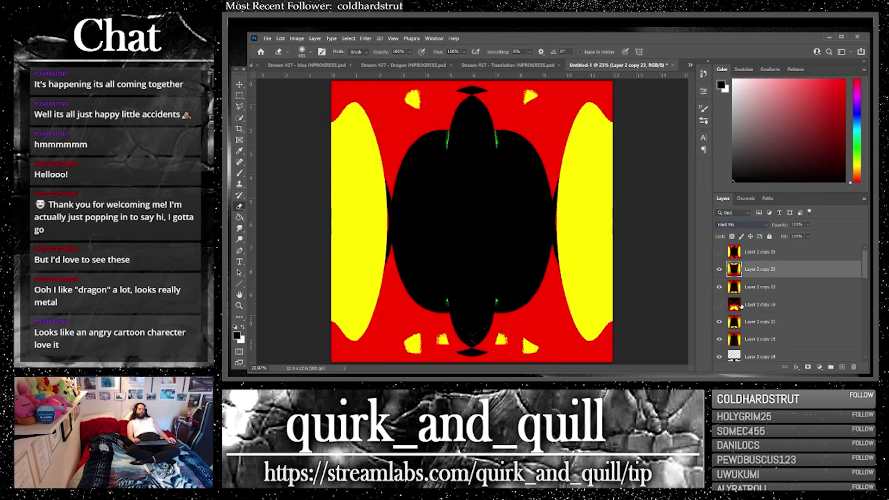
Step: Merge duplicates of the selected layers into Layer 2 copy 25 and set it to Color Dodge
key(ctrl+j)
key(ctrl+j)
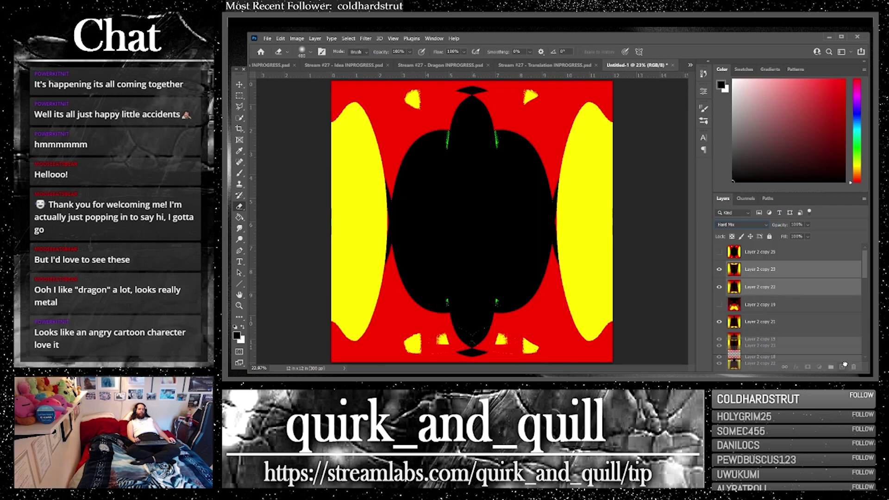
right_click(785, 291)
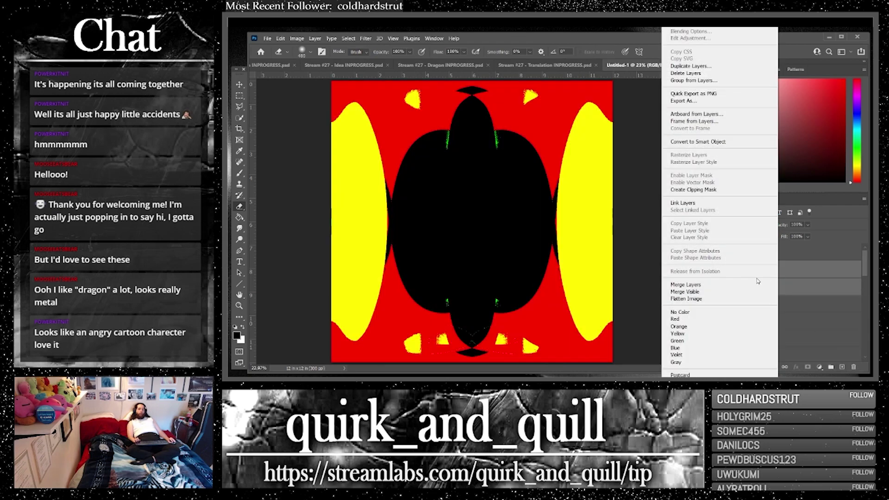
click(717, 284)
click(719, 252)
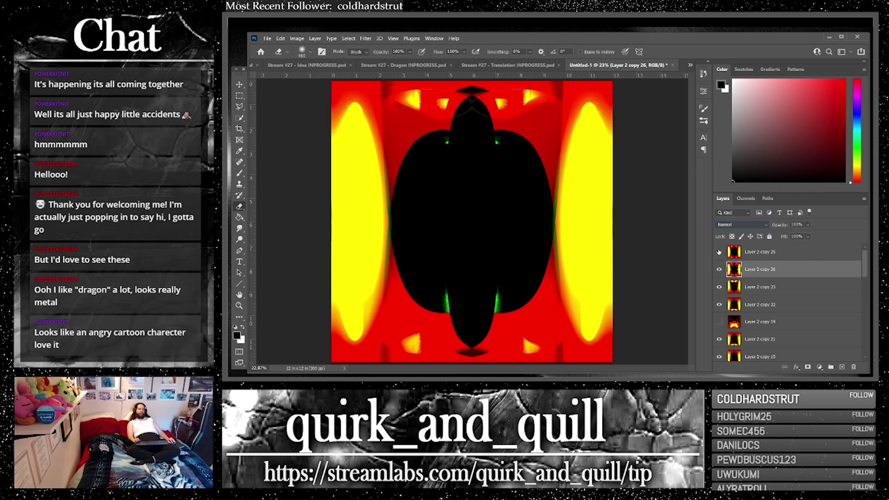
click(719, 251)
click(718, 252)
click(719, 252)
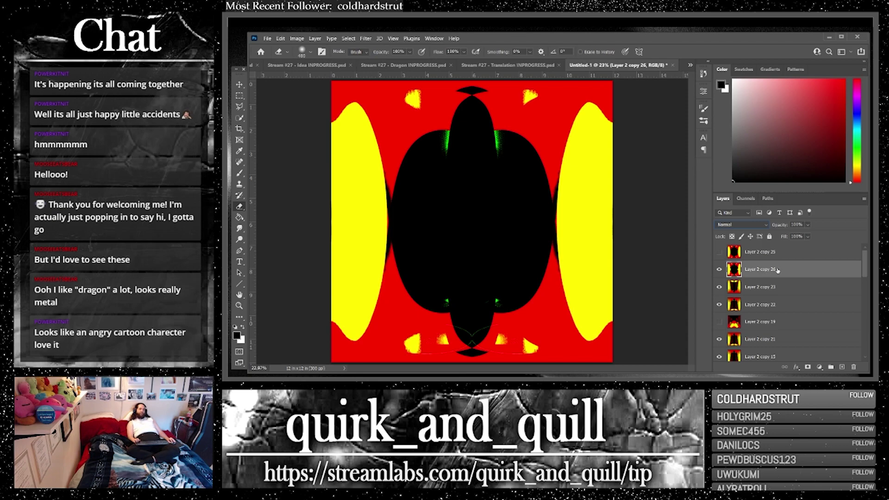
click(718, 251)
click(745, 252)
click(740, 225)
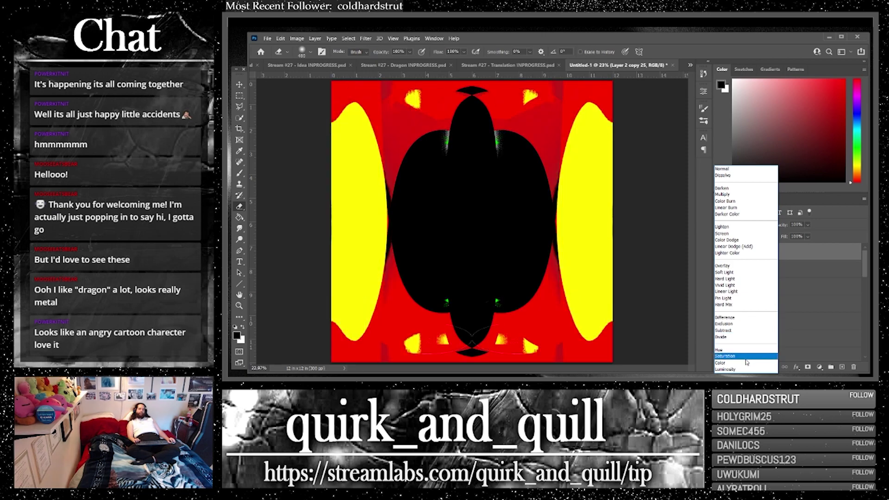
click(746, 241)
Step: Merge copies of Layer 2 copy 25 and 26 into copy 28, then duplicate it and rotate 90° clockwise
shift+click(774, 276)
key(ctrl+j)
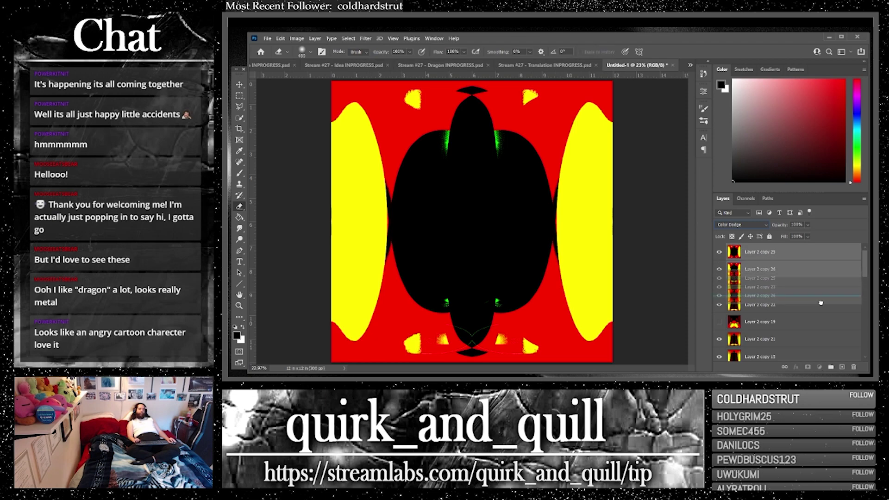
right_click(770, 275)
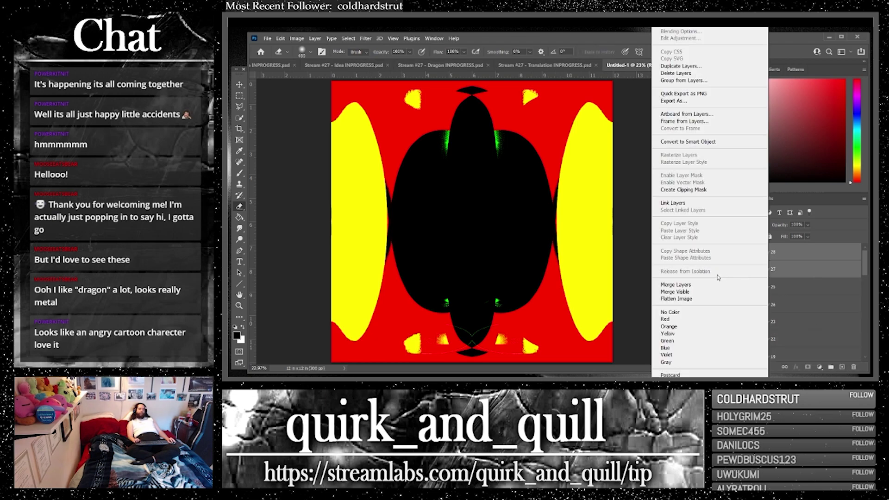
click(741, 282)
drag(817, 255, 842, 367)
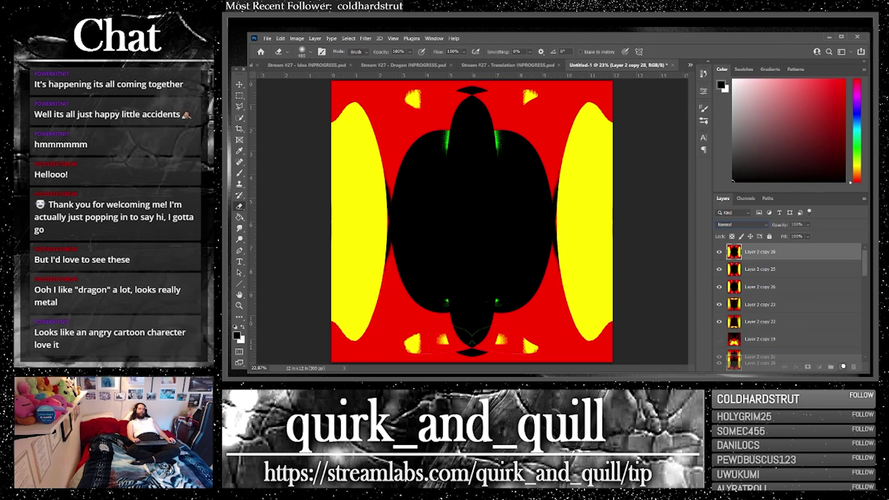
click(281, 38)
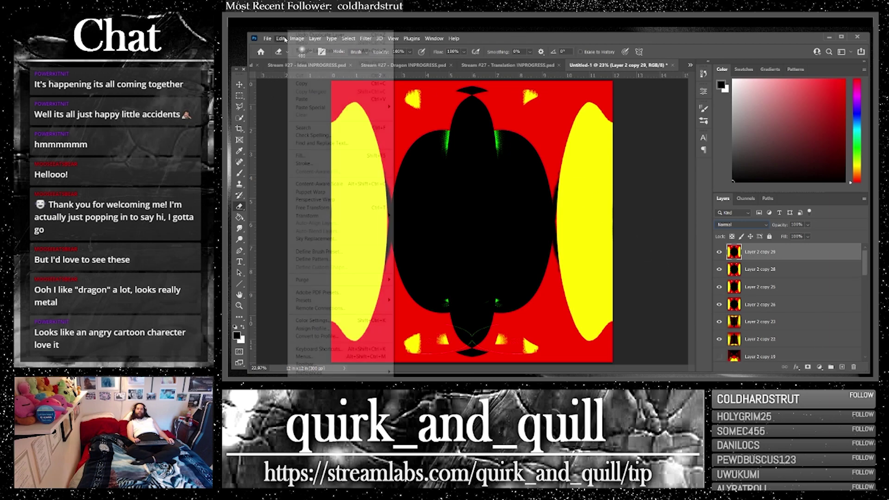
mouse_move(325, 215)
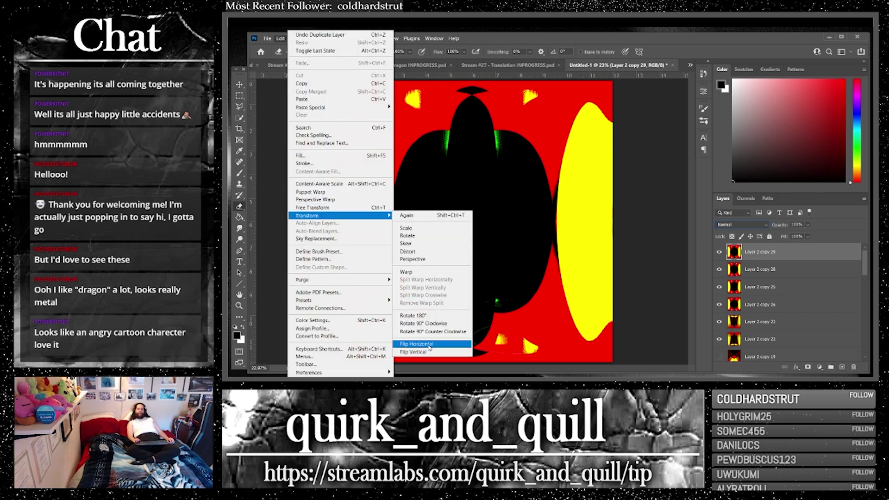
click(433, 328)
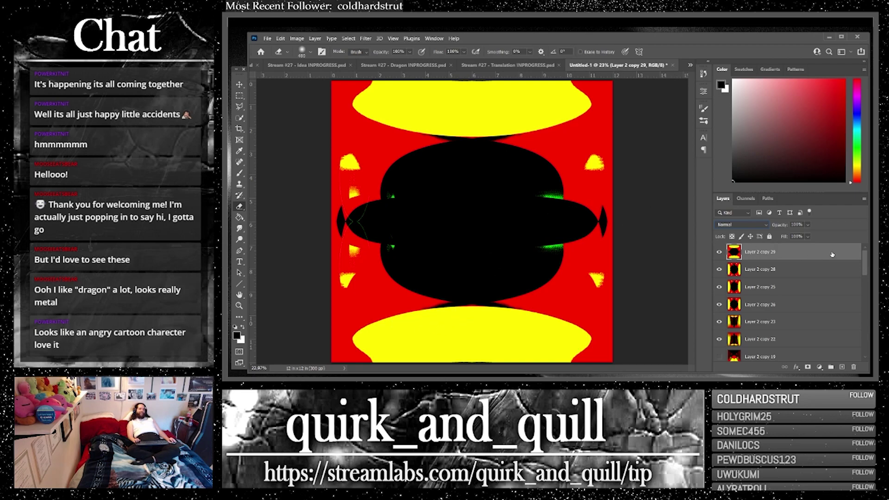
Step: Flip a copy of the rotated layer vertically, set Lighten, merge with copy 29 into copy 32, and duplicate
drag(832, 255, 842, 367)
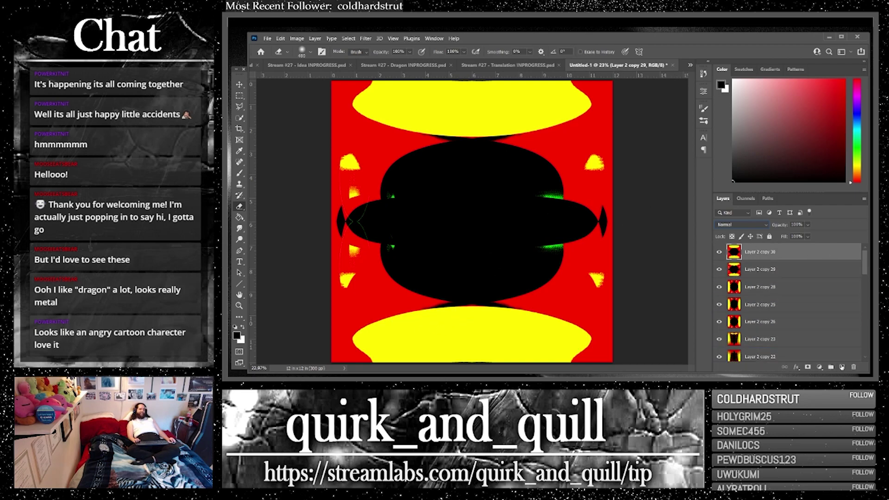
click(281, 39)
mouse_move(333, 216)
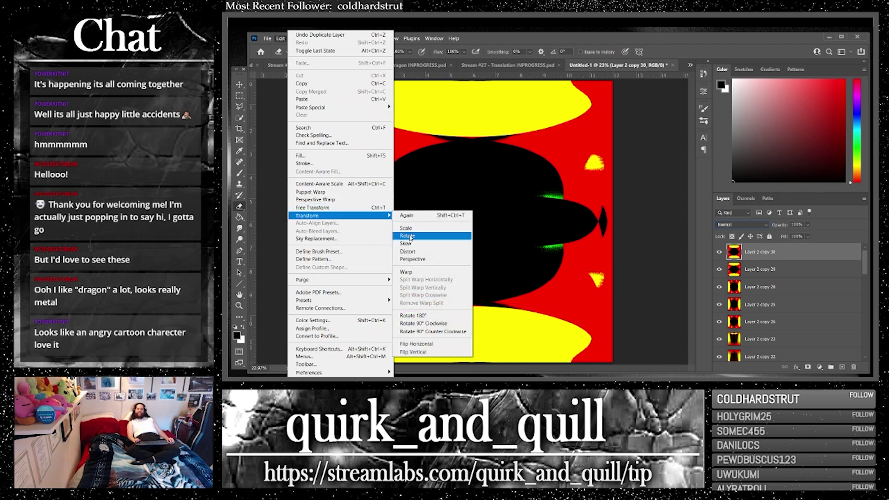
click(428, 353)
click(741, 226)
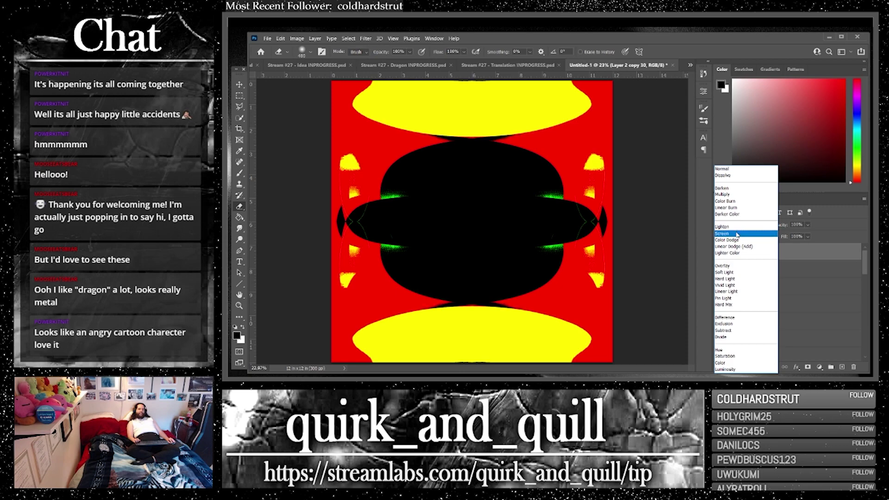
click(736, 227)
shift+click(775, 267)
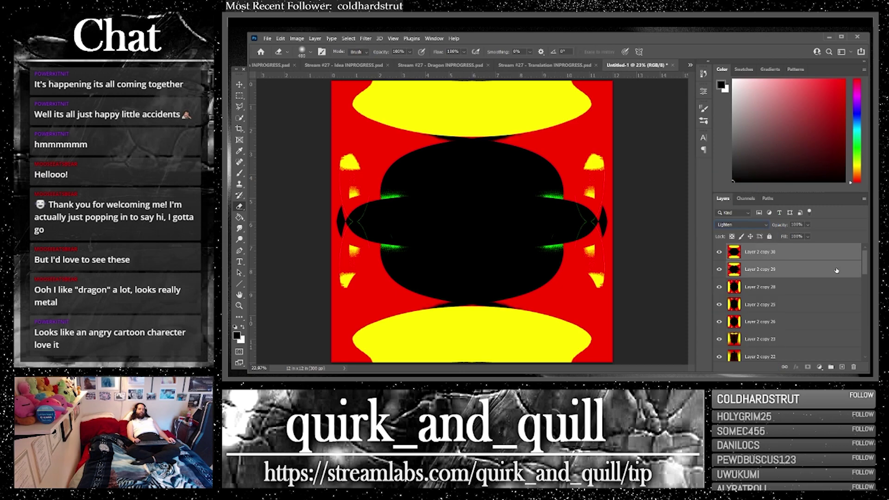
right_click(773, 276)
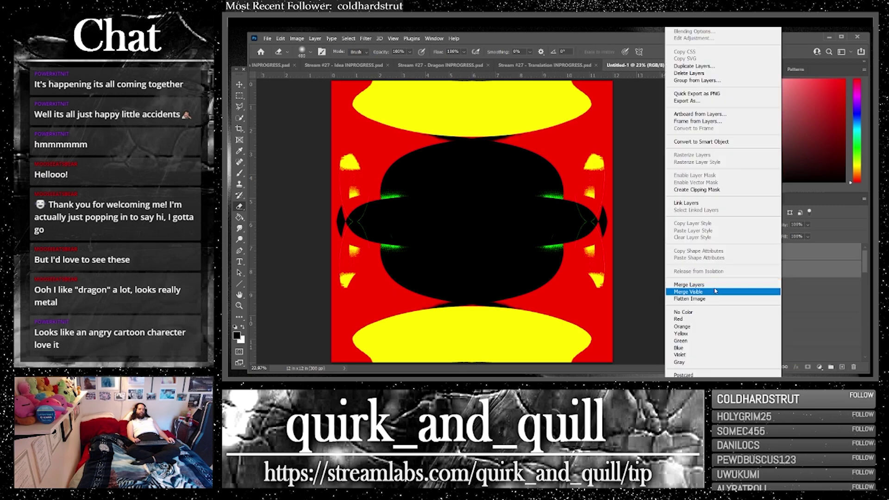
click(759, 284)
drag(839, 365, 840, 366)
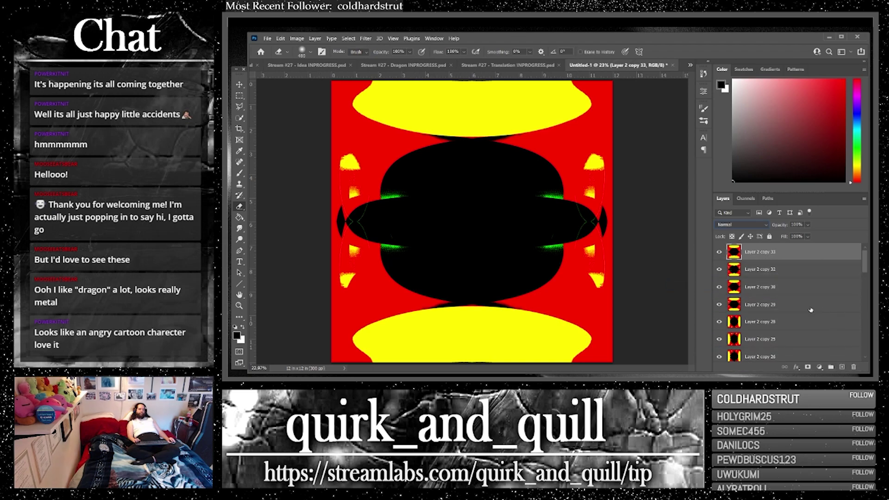
Step: Invert the top copy's colours and sample the yellow from Layer 2 copy 32
key(ctrl+i)
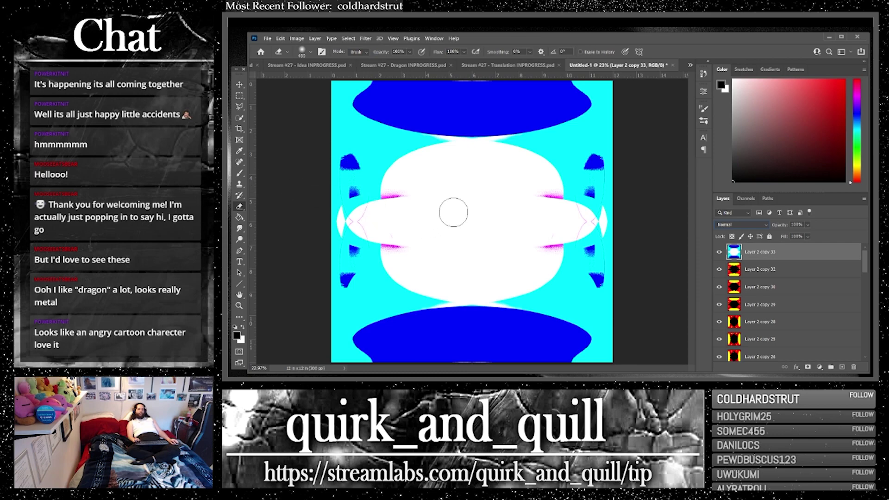
click(718, 253)
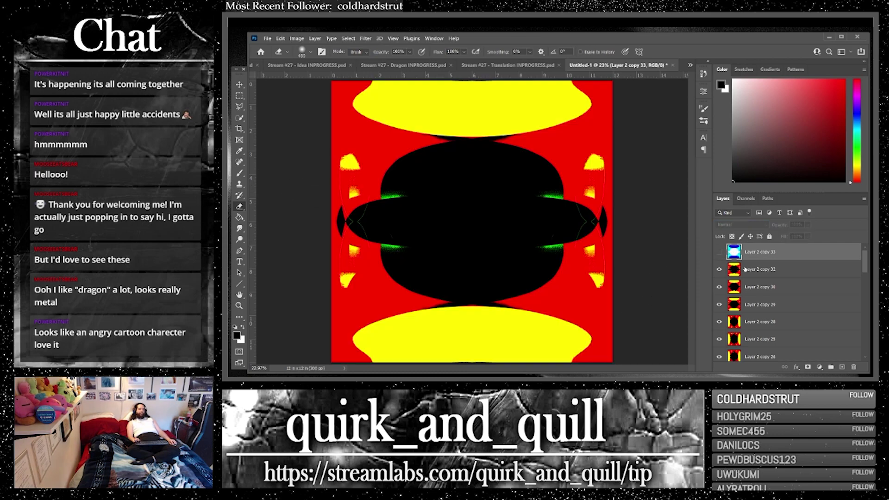
click(768, 269)
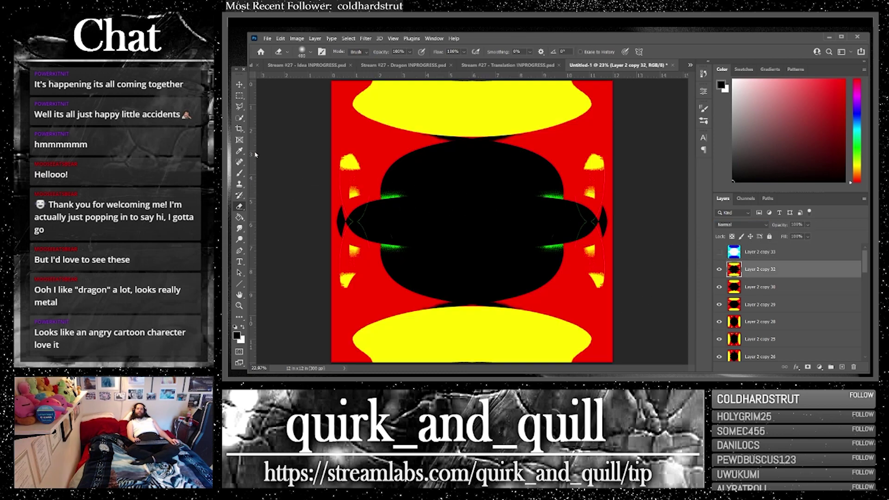
click(239, 151)
click(456, 96)
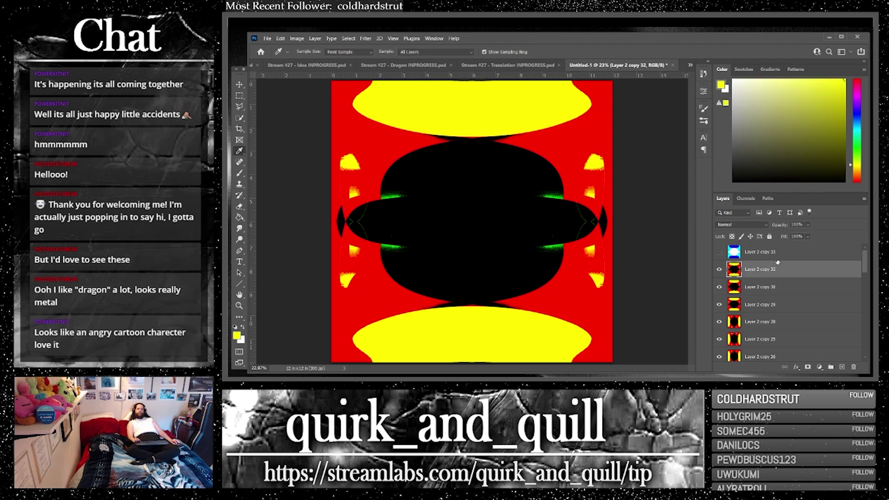
click(719, 252)
click(759, 252)
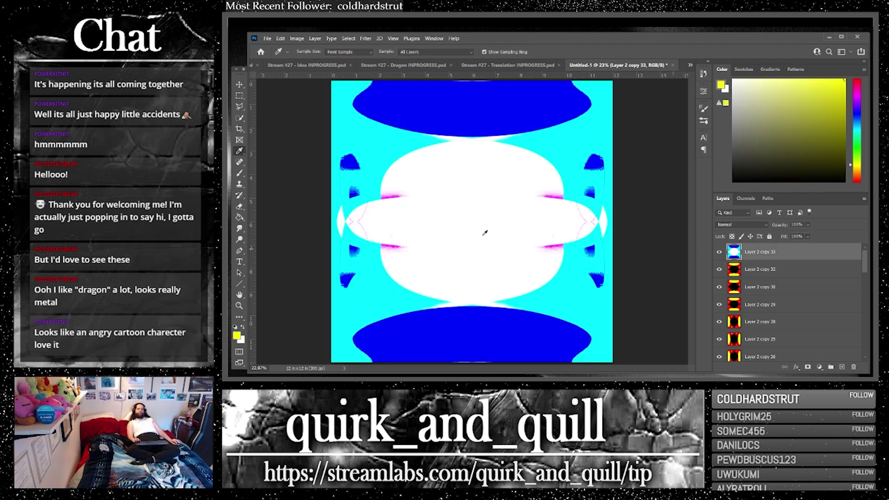
click(239, 217)
click(436, 228)
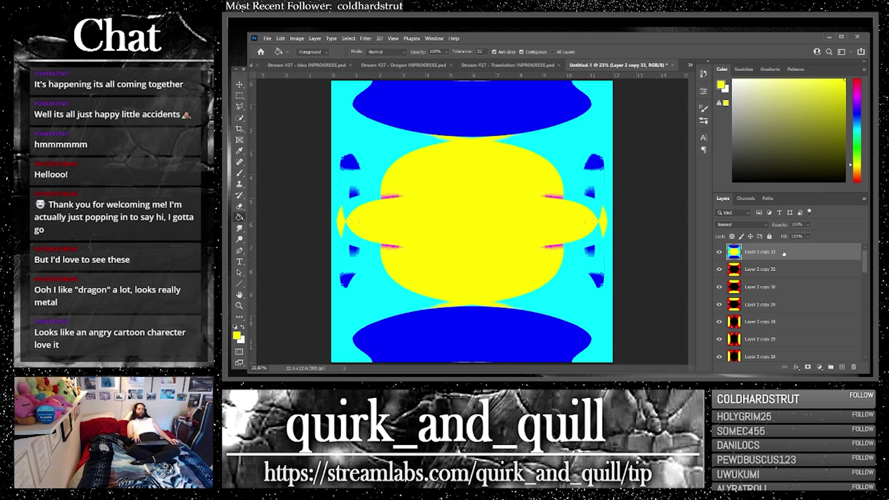
key(ctrl+z)
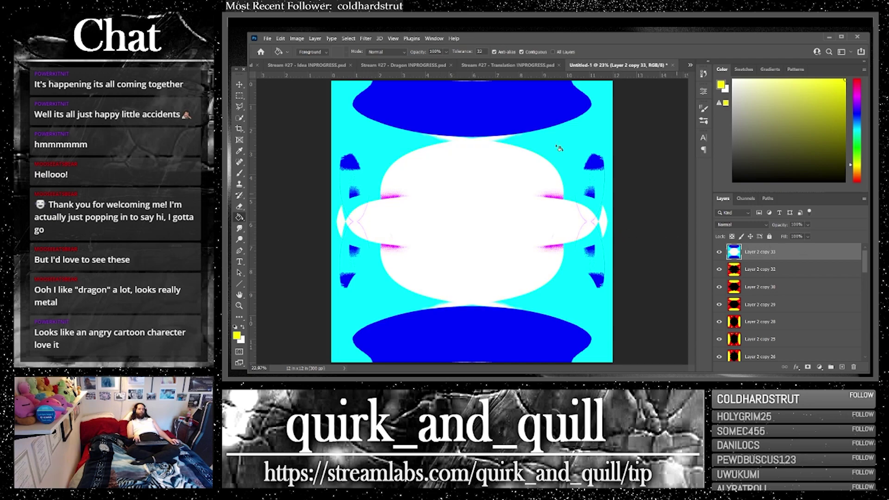
Step: Shift the inverted layer's hue to green and light blue, fill its white centre yellow, and duplicate it
click(280, 38)
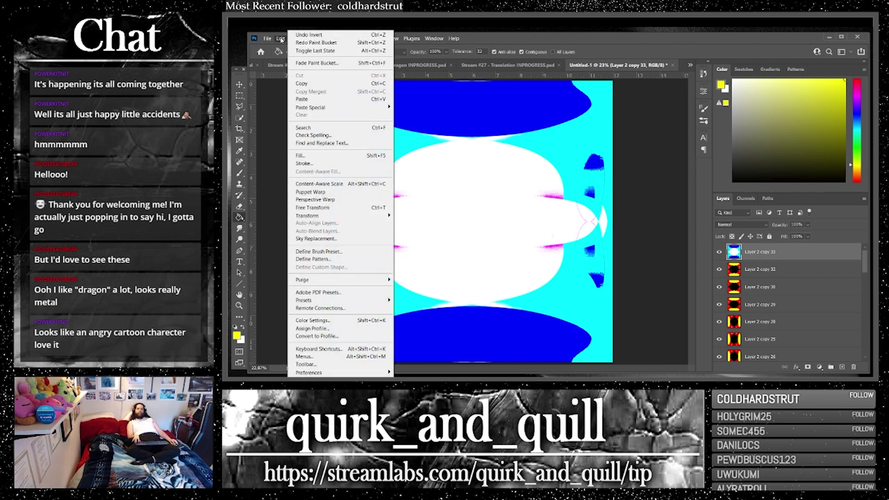
click(297, 38)
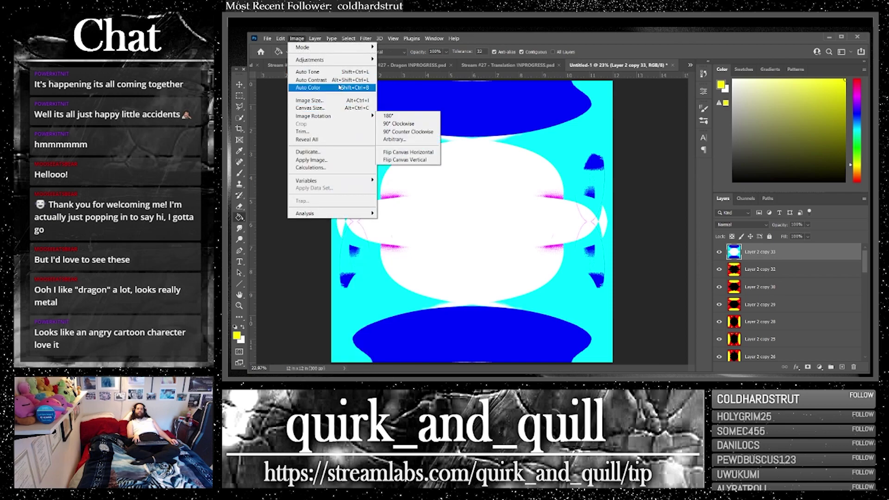
mouse_move(341, 60)
click(401, 103)
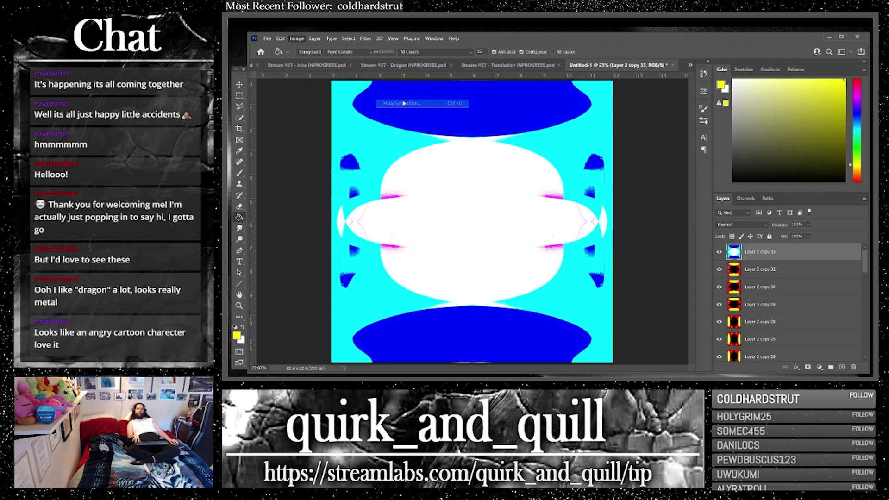
drag(693, 262, 674, 265)
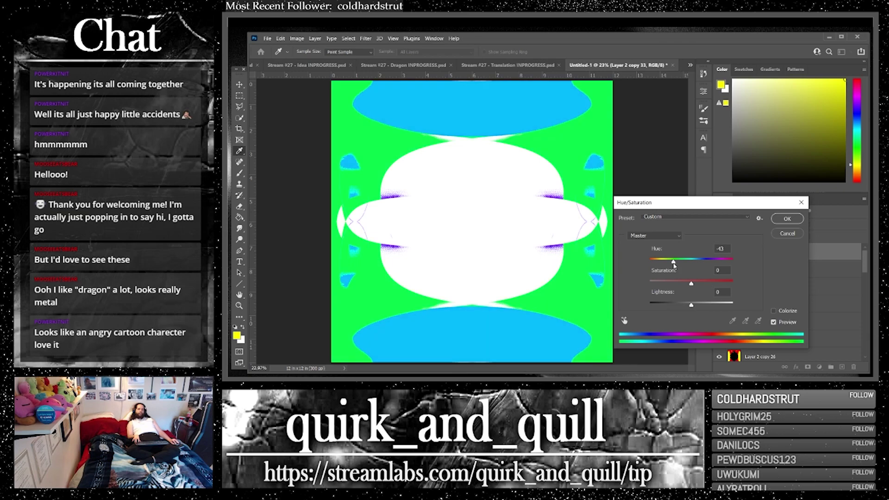
click(779, 220)
click(465, 218)
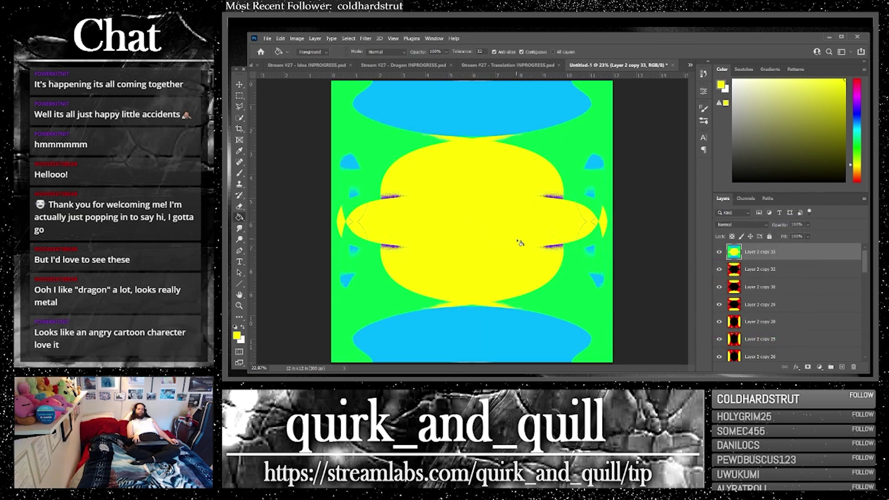
drag(820, 255, 841, 366)
click(742, 226)
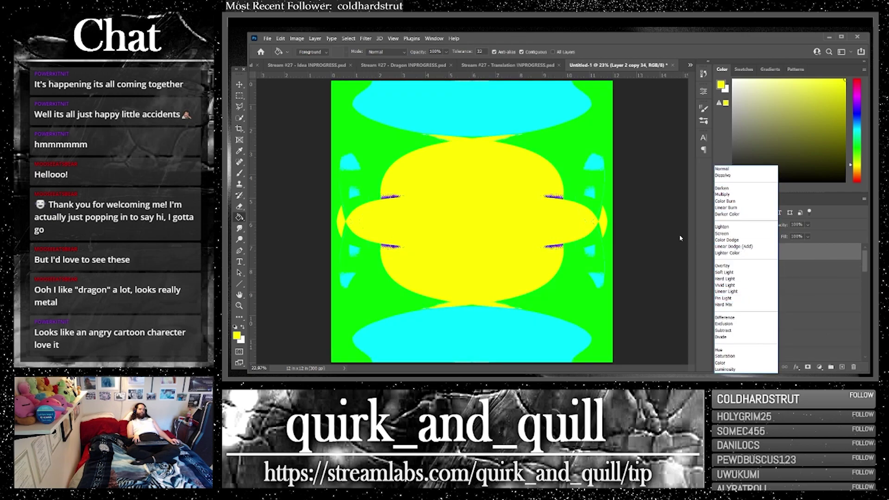
Step: Keep the top layer at Normal and apply a Motion Blur with angle -90 and distance 1206
click(666, 149)
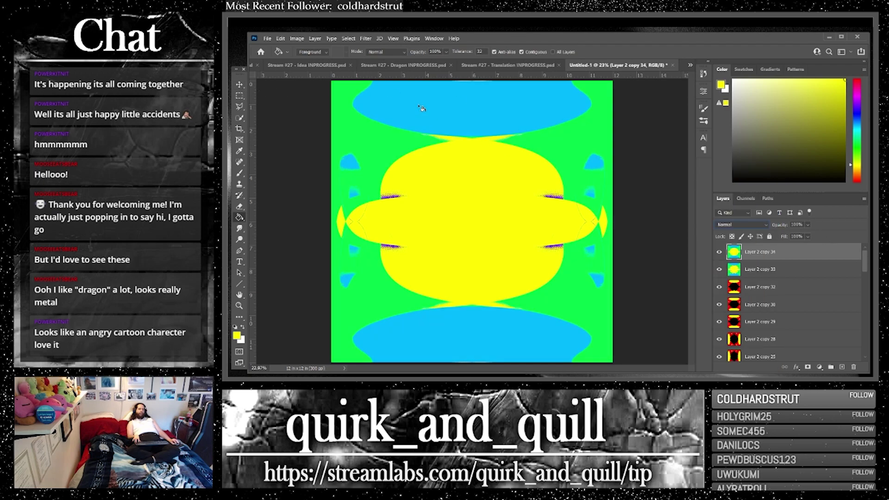
click(366, 38)
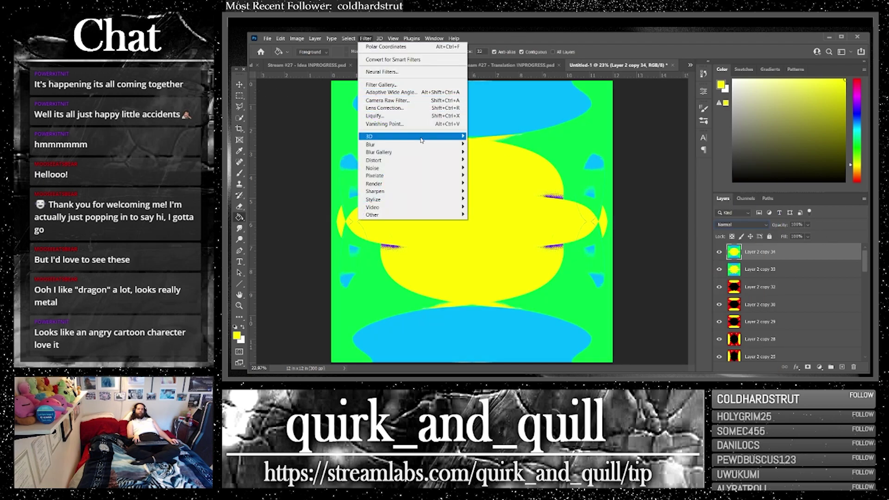
mouse_move(442, 145)
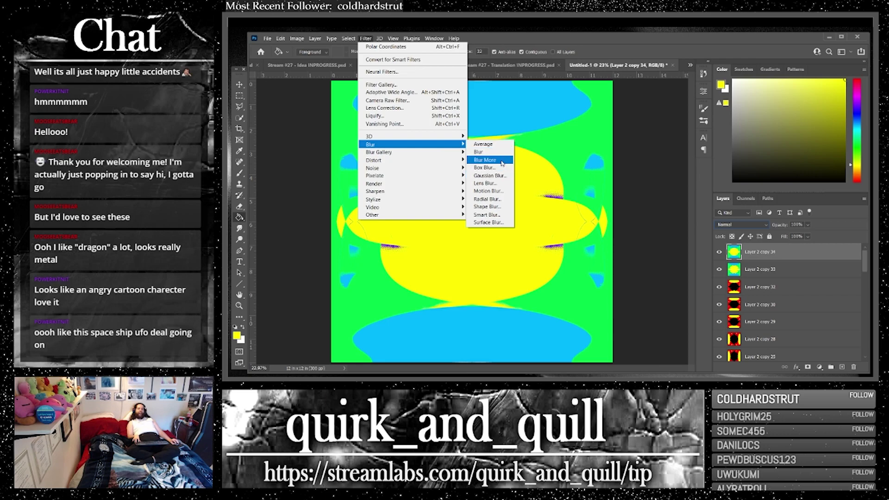
click(499, 191)
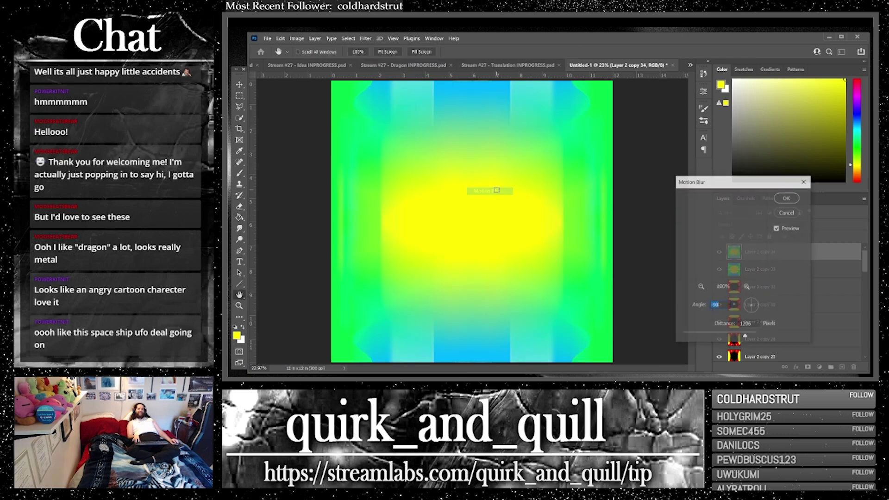
click(786, 201)
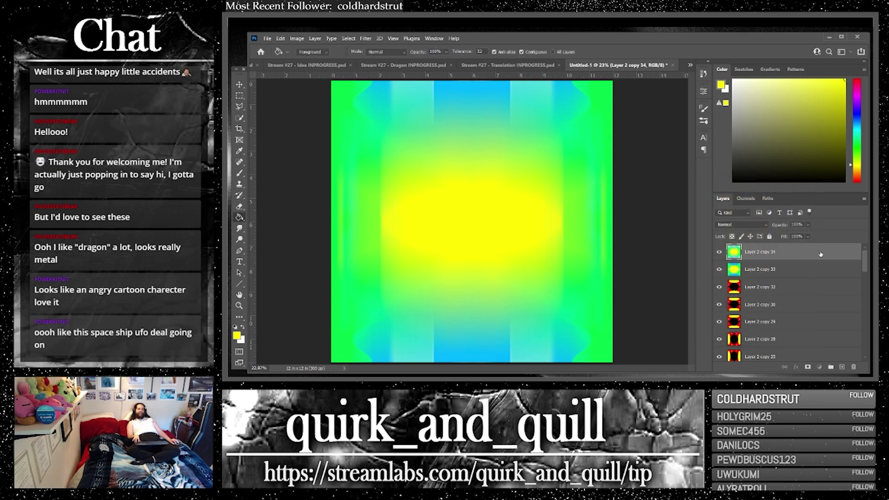
Step: Merge a Hard Mix duplicate of the blurred layer together with Layer 2 copy 34
drag(820, 254, 841, 367)
click(739, 223)
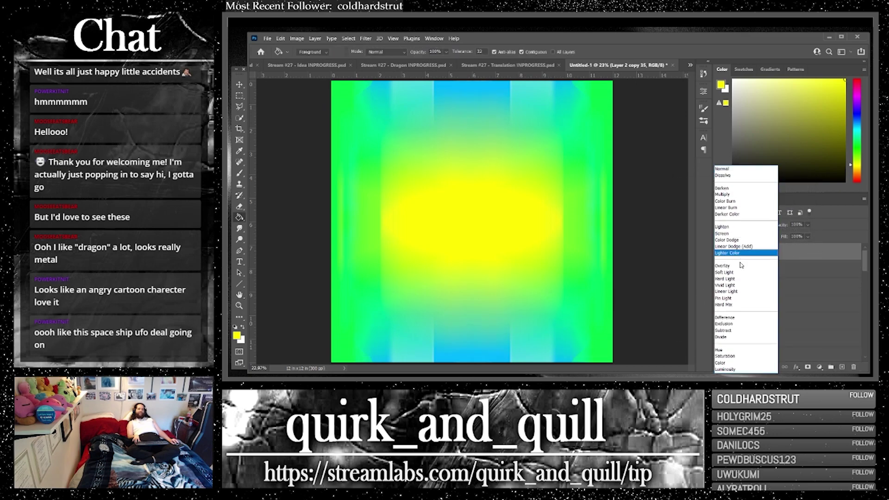
click(743, 305)
shift+click(796, 273)
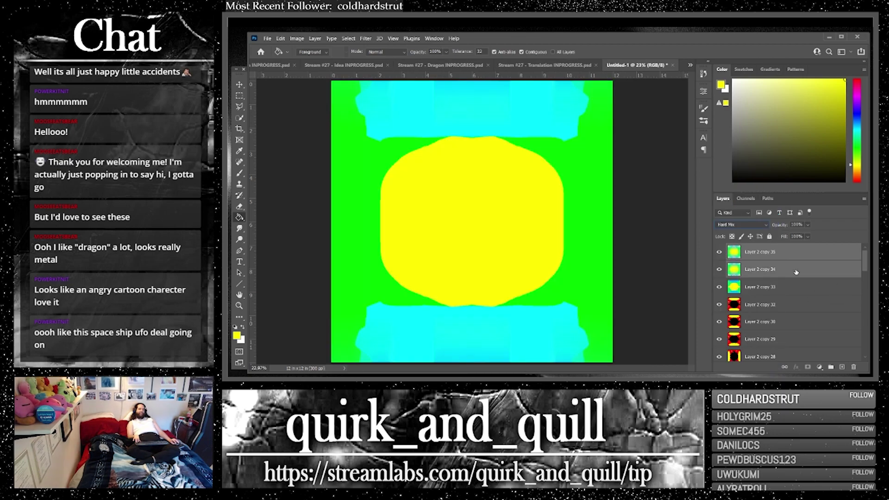
right_click(797, 273)
click(708, 285)
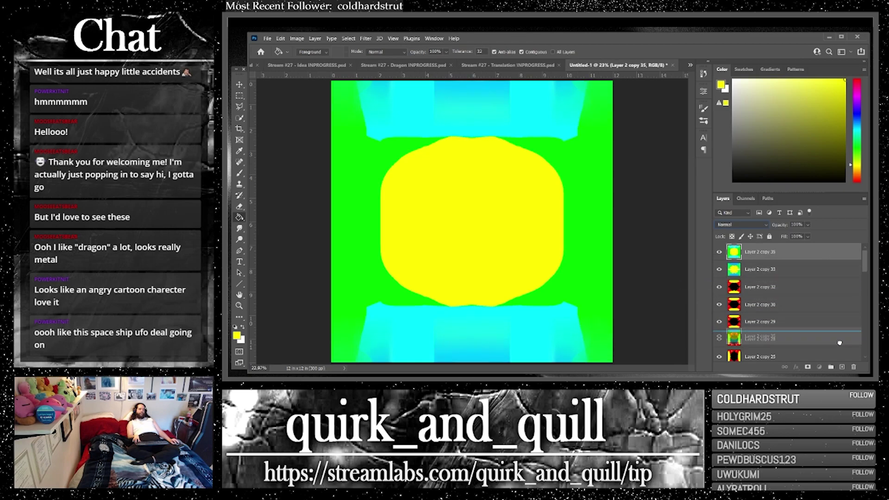
Step: Duplicate Layer 2 copy 33 and move the copy higher in the layer stack
click(762, 285)
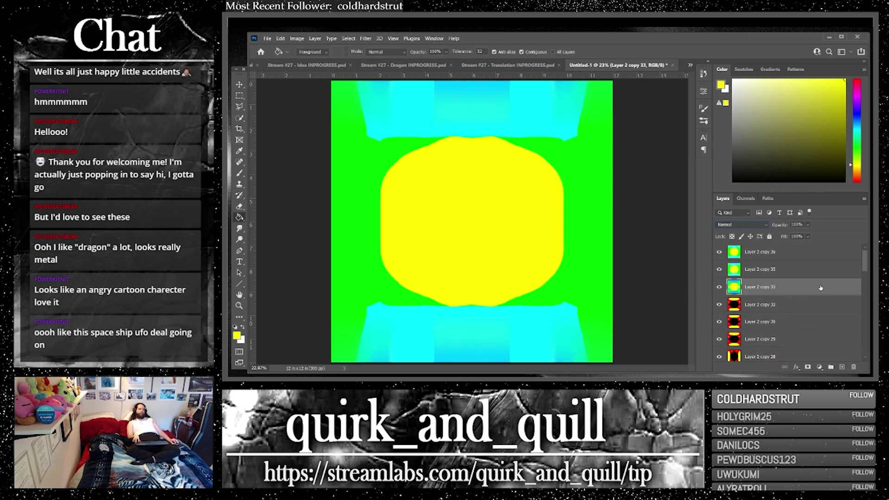
key(ctrl+j)
drag(757, 287, 758, 252)
click(741, 225)
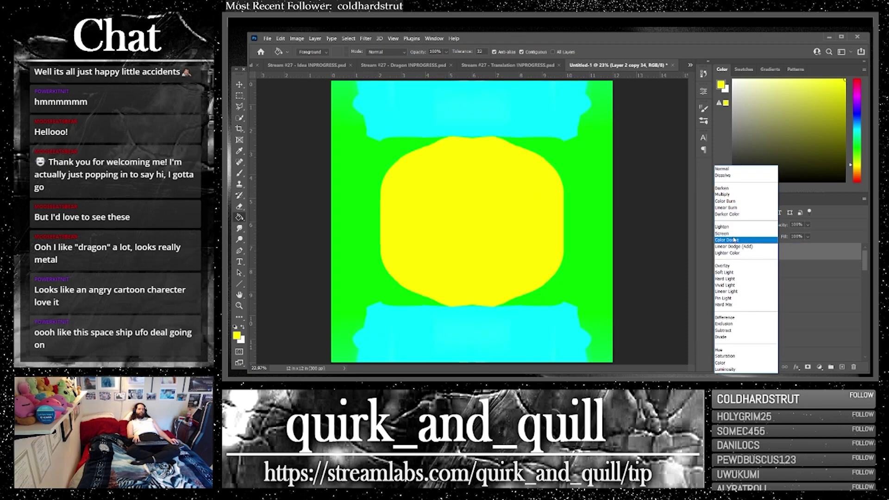
Step: Set the copied layer to Screen and erase the left and right yellow edge spikes with a Hard Round brush
click(735, 234)
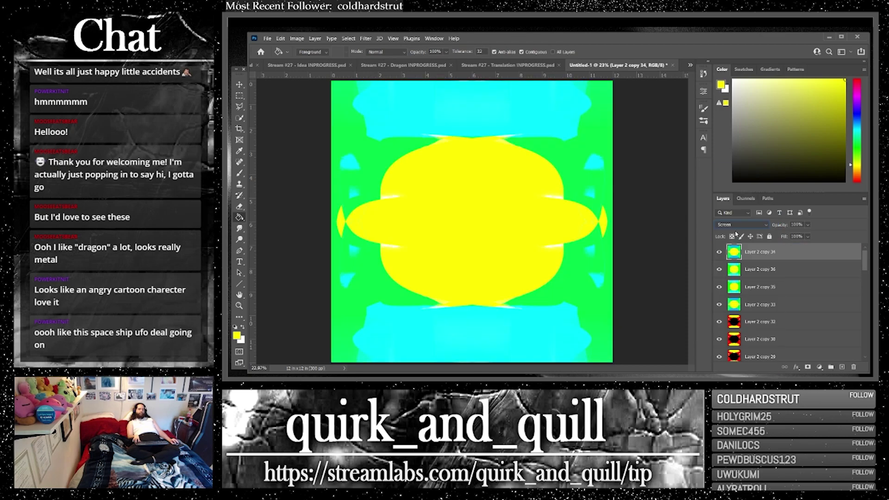
click(239, 208)
mouse_move(322, 208)
mouse_down()
mouse_move(329, 233)
mouse_move(329, 203)
mouse_up()
key(ctrl+z)
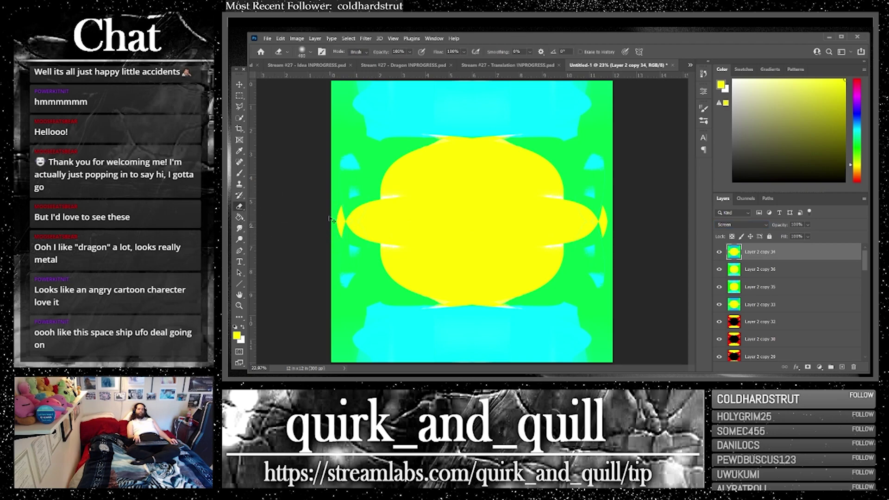
click(308, 51)
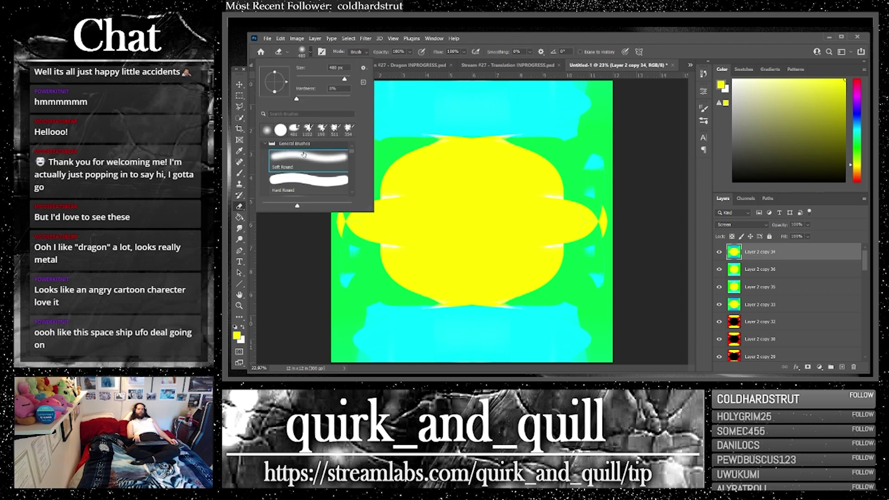
click(307, 181)
click(621, 208)
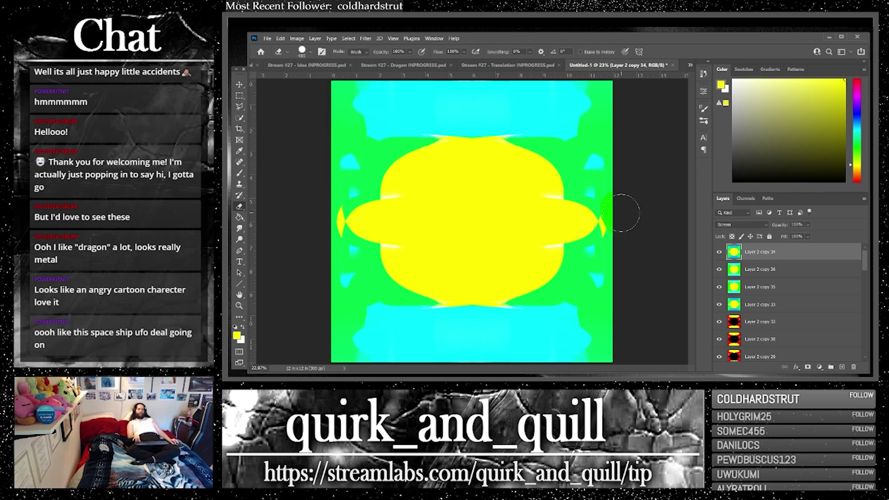
mouse_move(621, 213)
mouse_down()
mouse_move(617, 235)
mouse_move(618, 214)
mouse_up()
drag(313, 205, 326, 221)
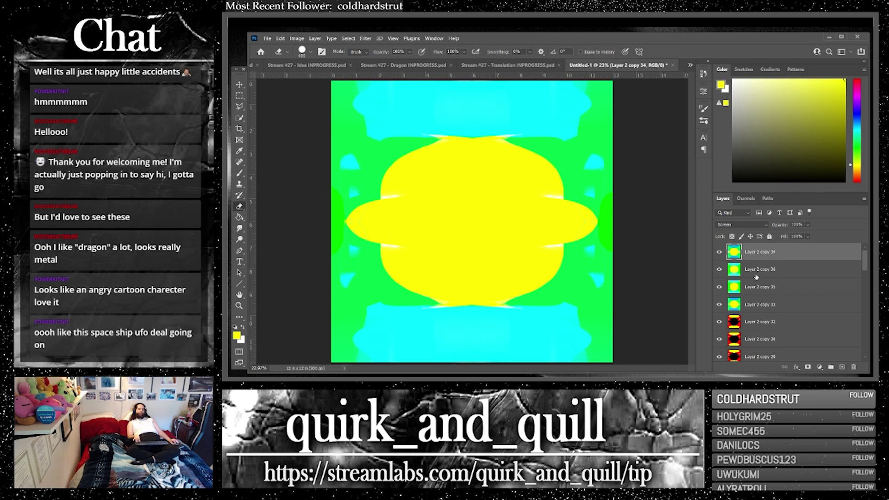
click(719, 252)
click(719, 251)
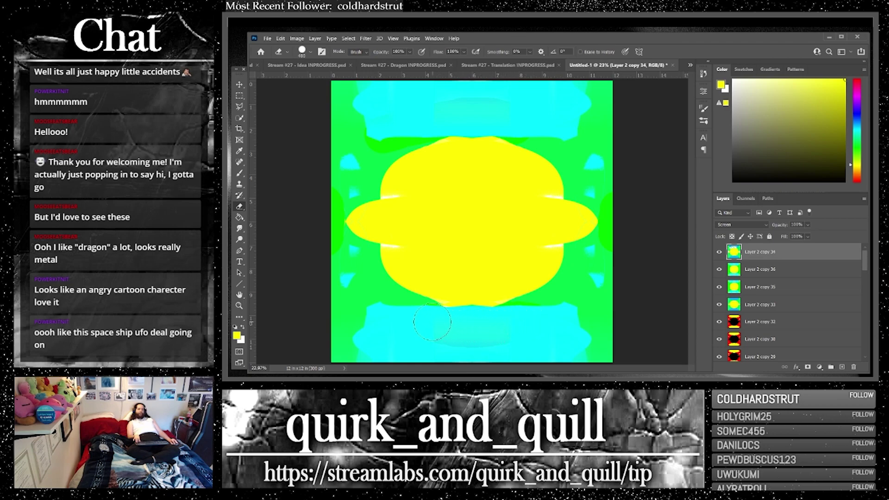
Step: Duplicate the layers selected with Layer 2 copy 36, merge them, and duplicate the merged layer
shift+click(783, 269)
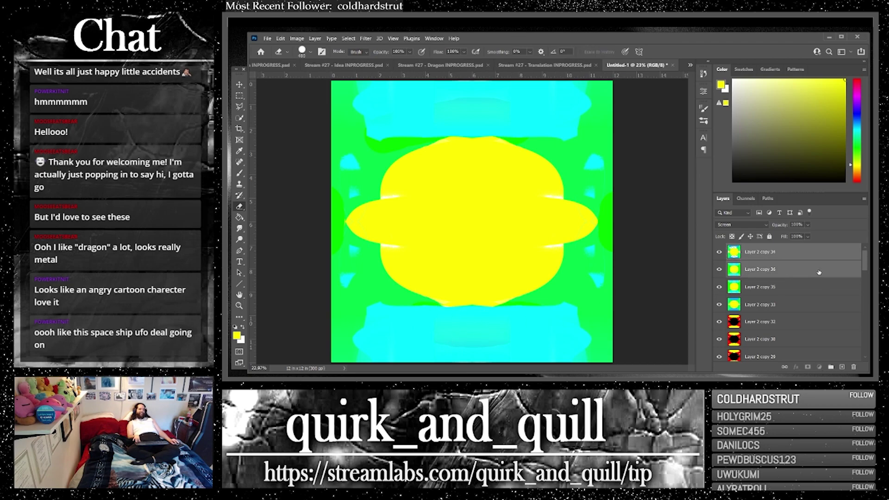
key(ctrl+j)
right_click(776, 267)
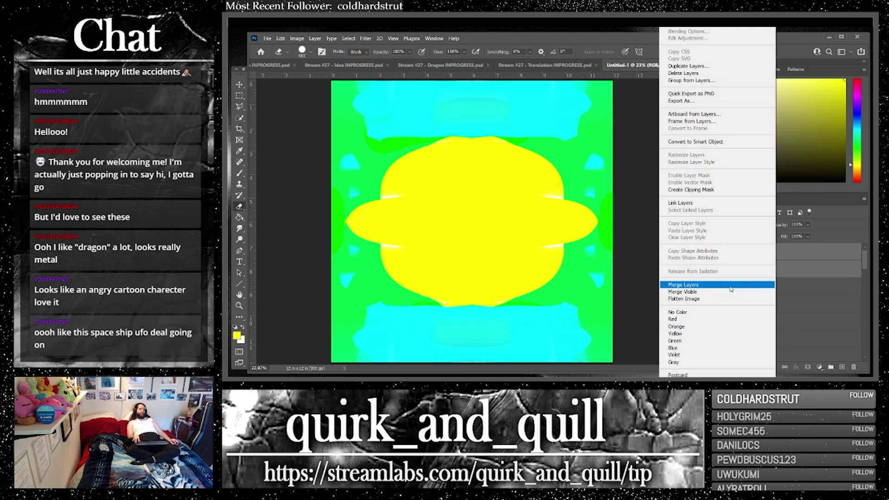
click(683, 285)
drag(843, 361, 841, 366)
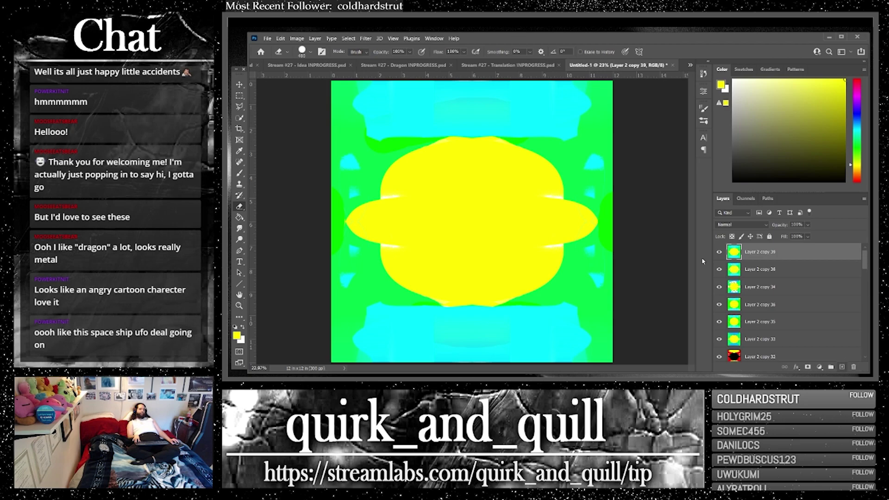
click(281, 38)
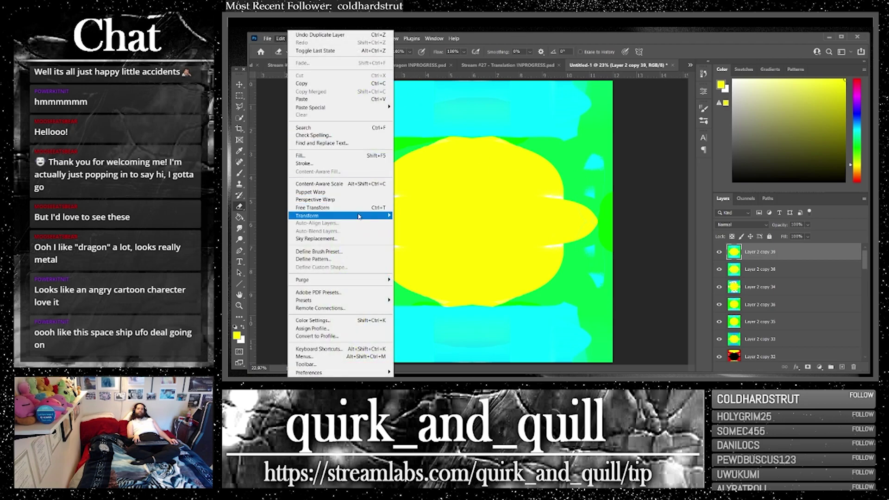
Step: Flip the top copy horizontally and set its blend mode to Exclusion
mouse_move(360, 217)
click(453, 345)
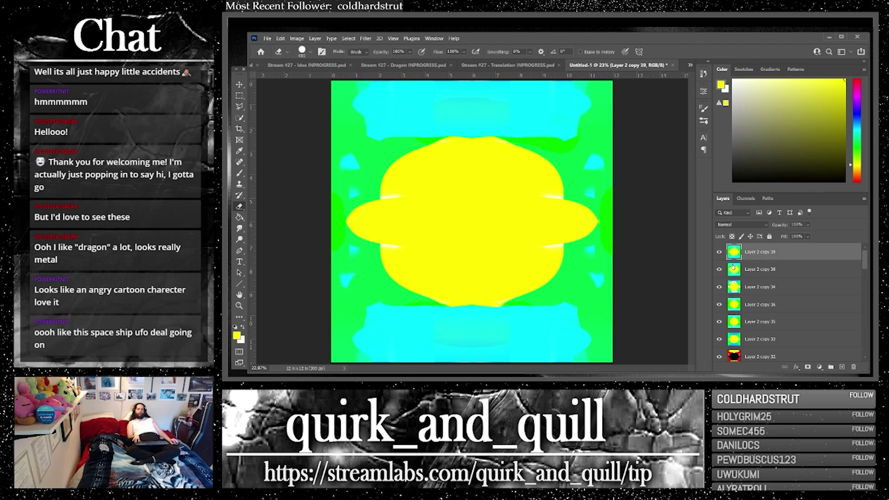
click(739, 227)
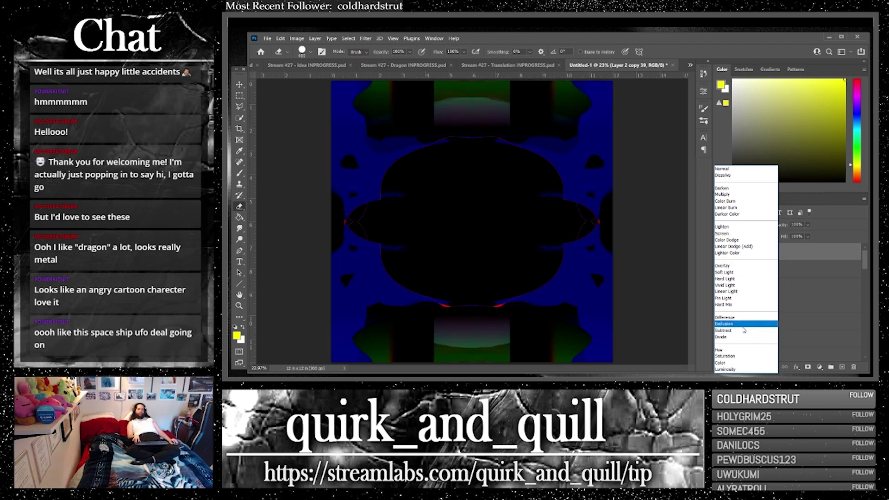
click(747, 324)
Step: Duplicate the selected layers and merge the copies into one layer
key(ctrl+j)
key(ctrl+j)
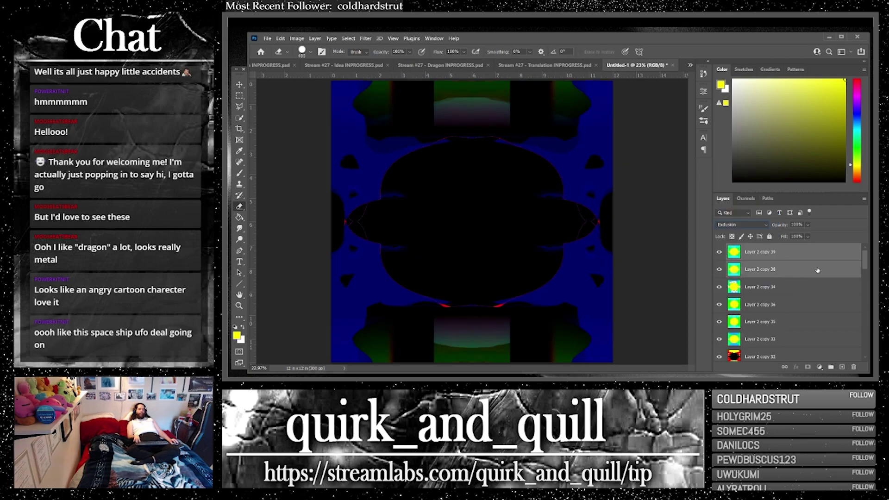
right_click(769, 269)
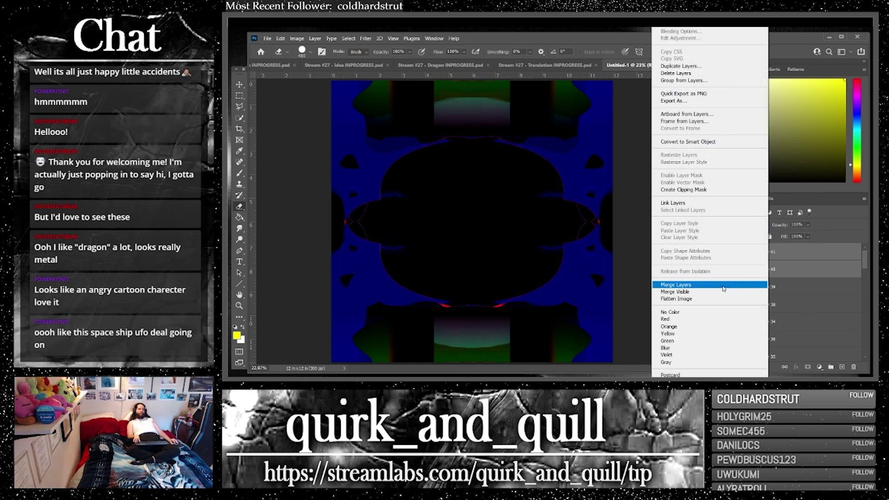
click(715, 285)
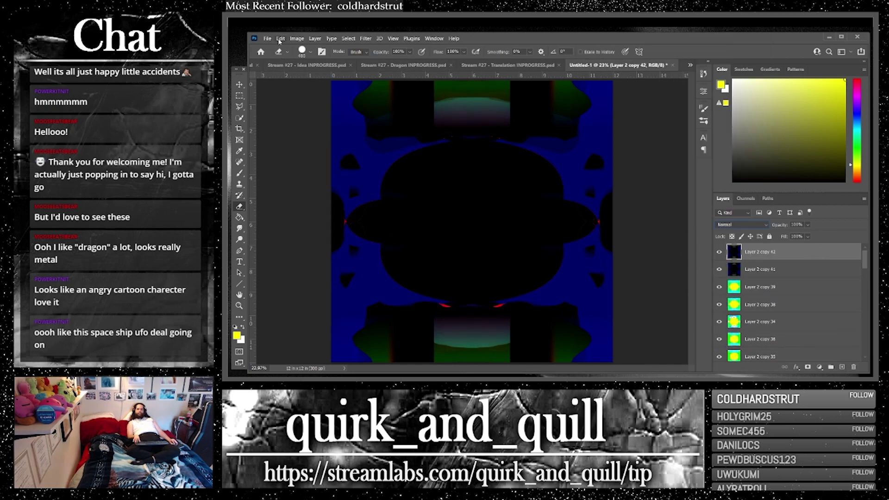
Step: Apply Brightness/Contrast with brightness raised to 150 and contrast increased
click(297, 39)
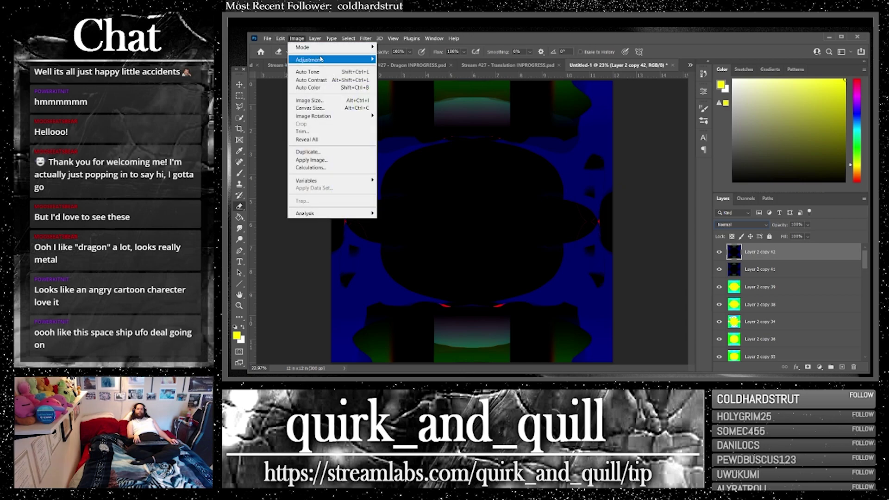
mouse_move(324, 57)
click(396, 58)
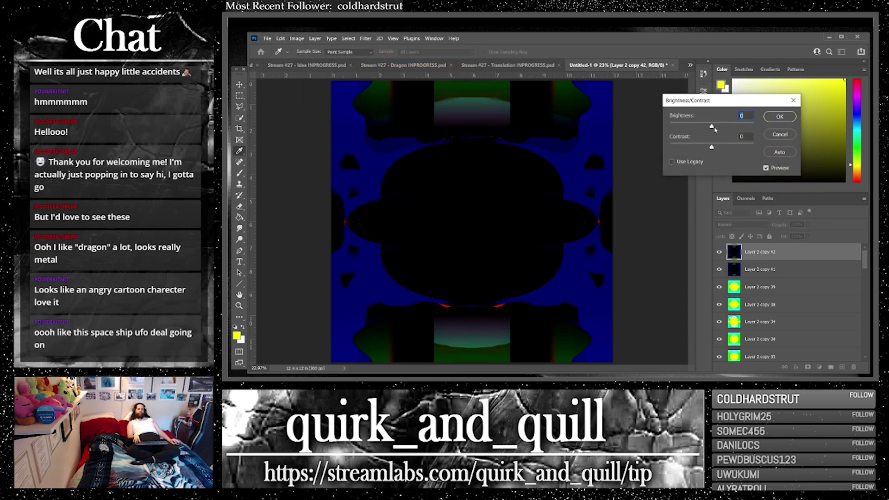
drag(720, 127, 759, 128)
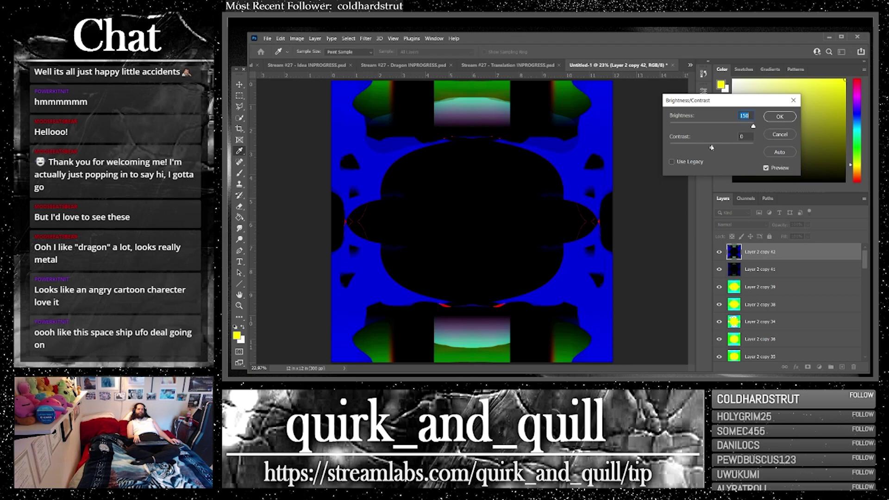
drag(670, 146, 745, 147)
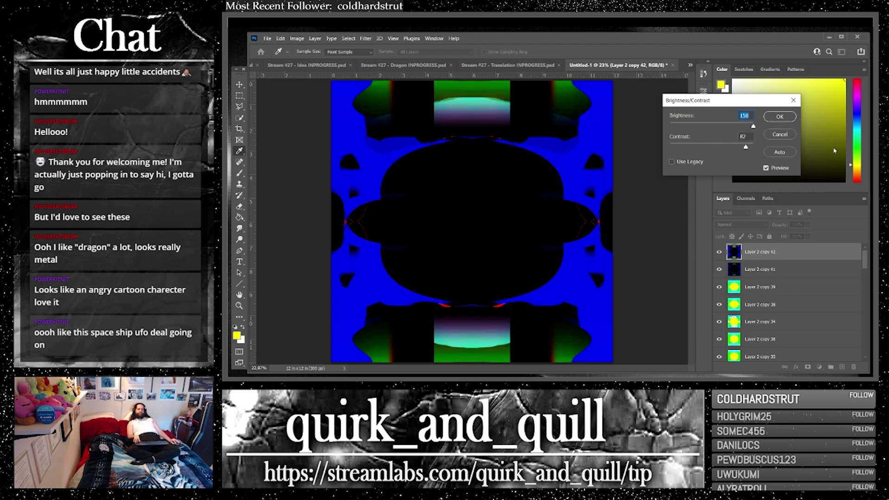
click(781, 117)
Step: Duplicate the adjusted layer and apply a Rectangular to Polar Coordinates warp
key(ctrl+j)
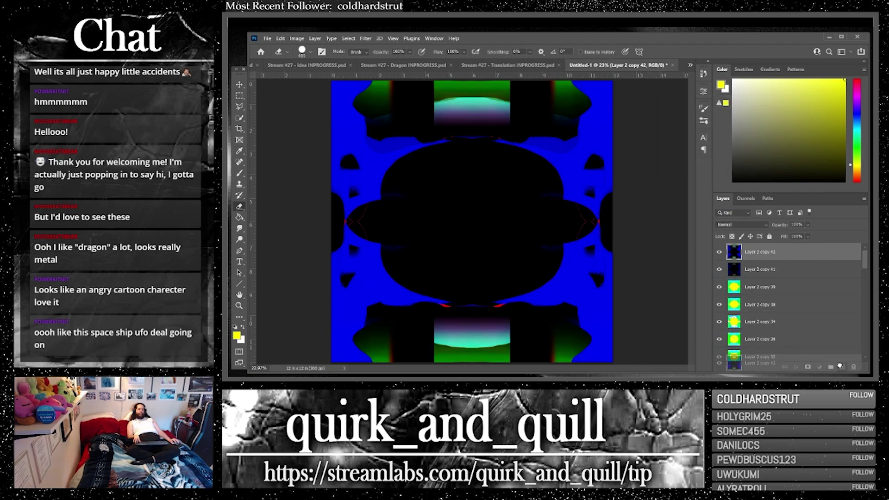
click(367, 40)
mouse_move(409, 163)
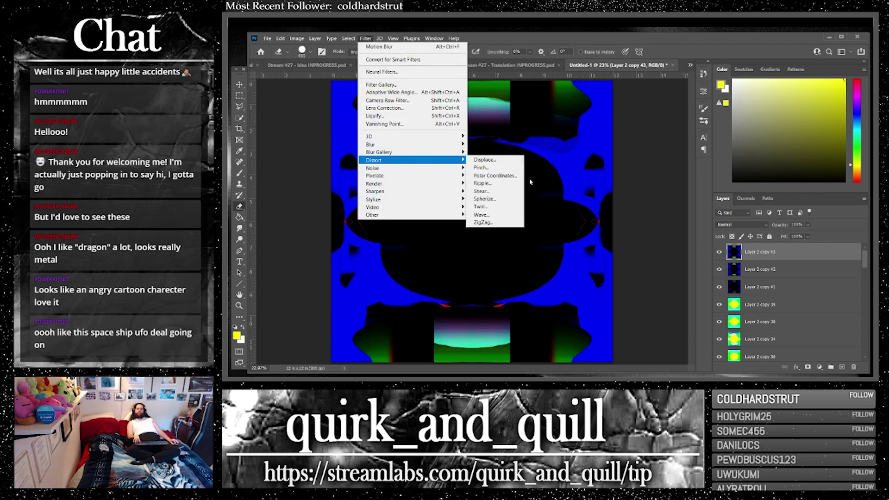
click(495, 176)
click(509, 156)
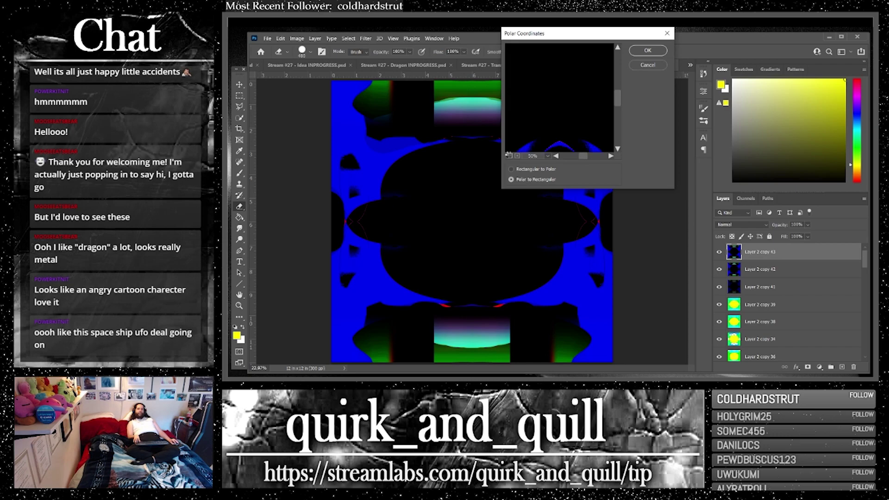
click(510, 157)
click(510, 157)
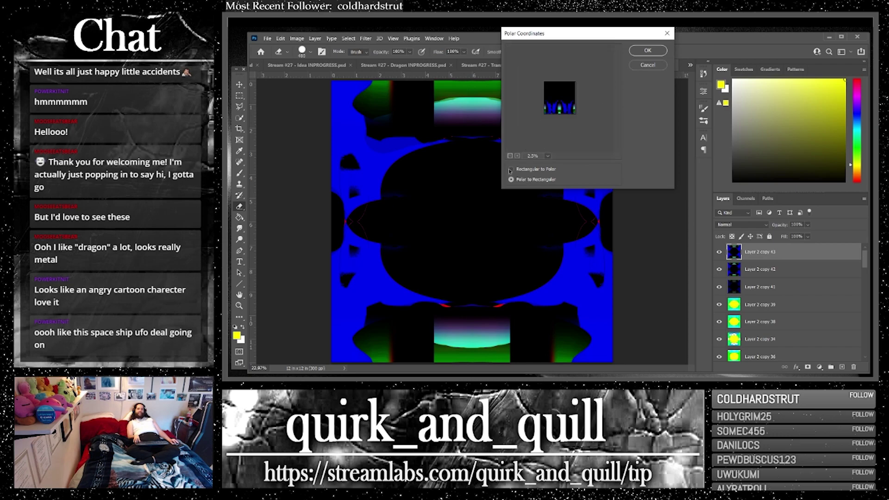
click(510, 170)
click(648, 50)
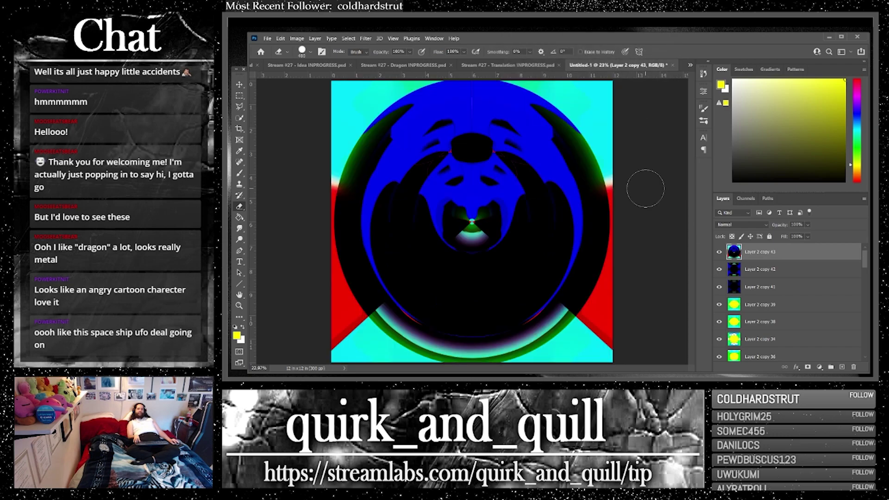
click(736, 225)
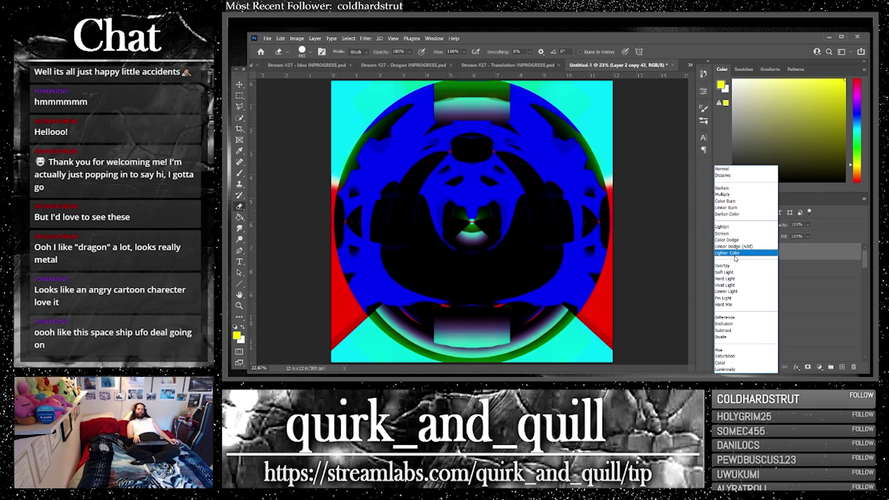
Step: Set Lighter Color blending, duplicate it with copy 42, merge, and duplicate the result
click(734, 253)
shift+click(798, 275)
key(ctrl+j)
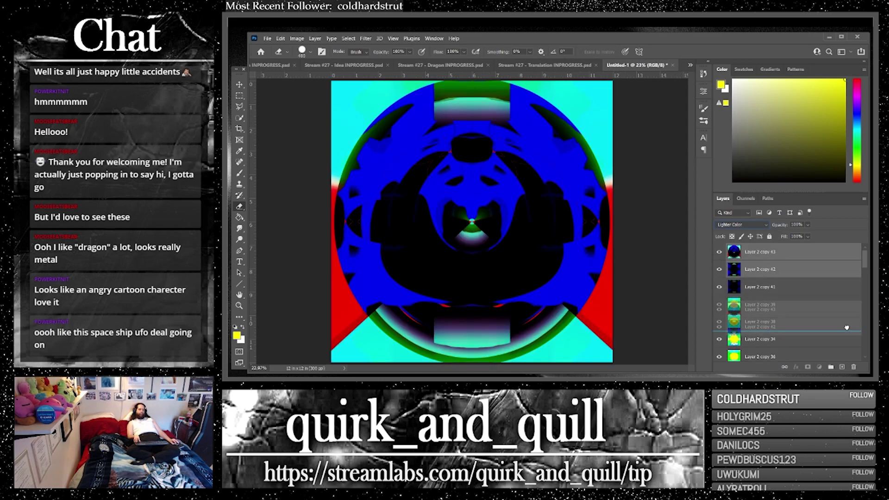
right_click(774, 267)
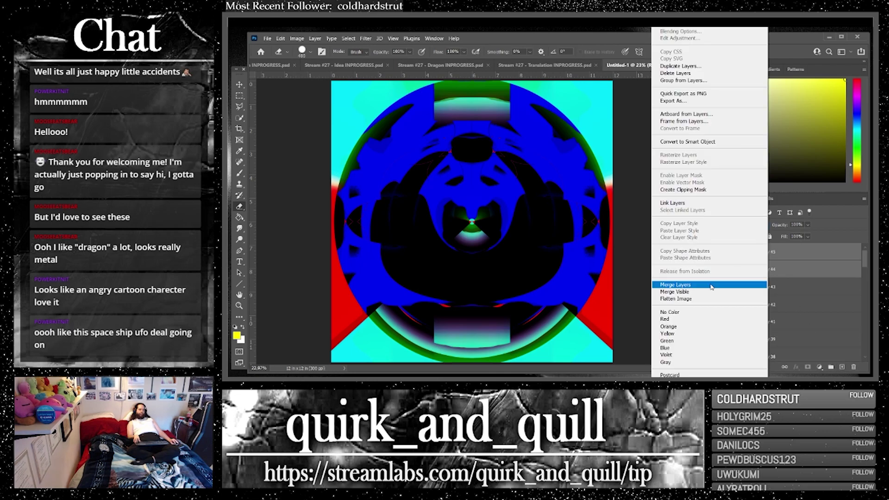
click(713, 285)
key(ctrl+j)
Step: Move copy 37 to the top in Soft Light, then duplicate and merge into copy 40
scroll(829, 324, down, 2)
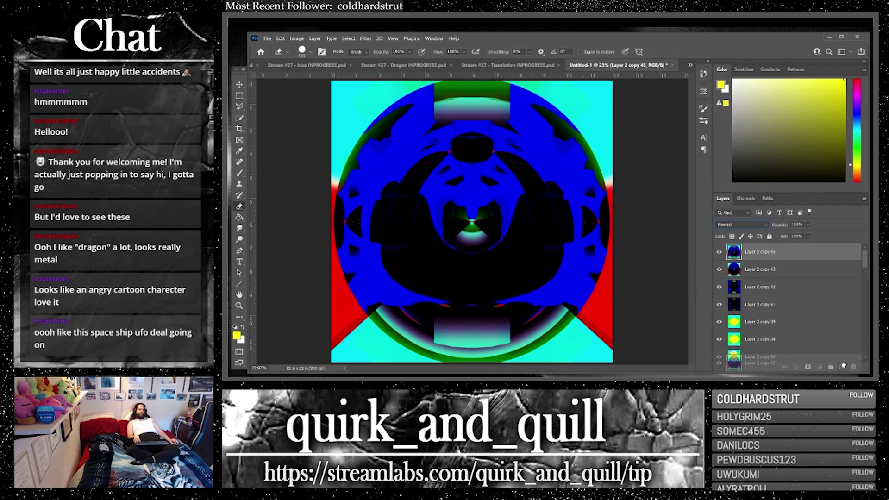
click(826, 324)
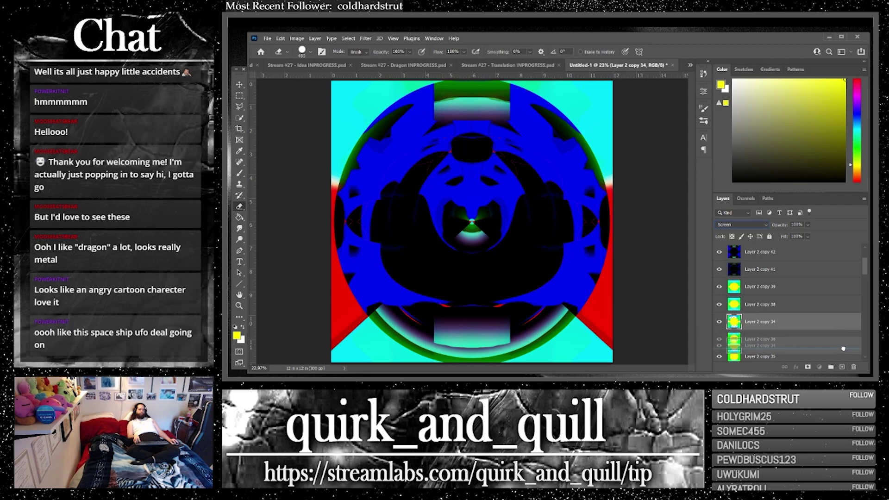
drag(816, 321, 805, 242)
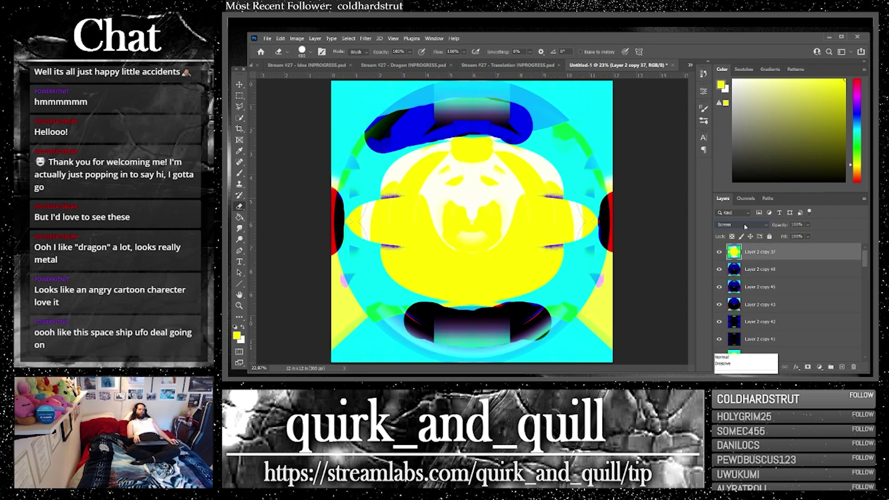
click(743, 225)
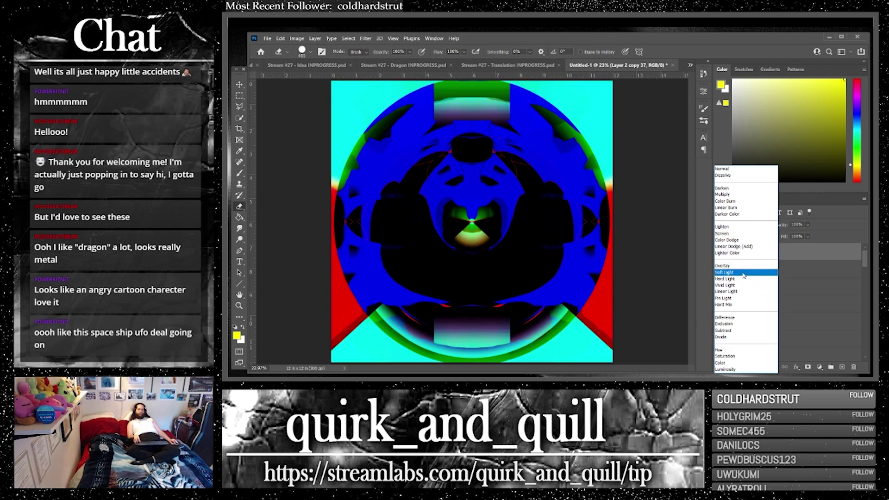
click(743, 273)
ctrl+click(787, 269)
drag(787, 269, 842, 364)
right_click(785, 271)
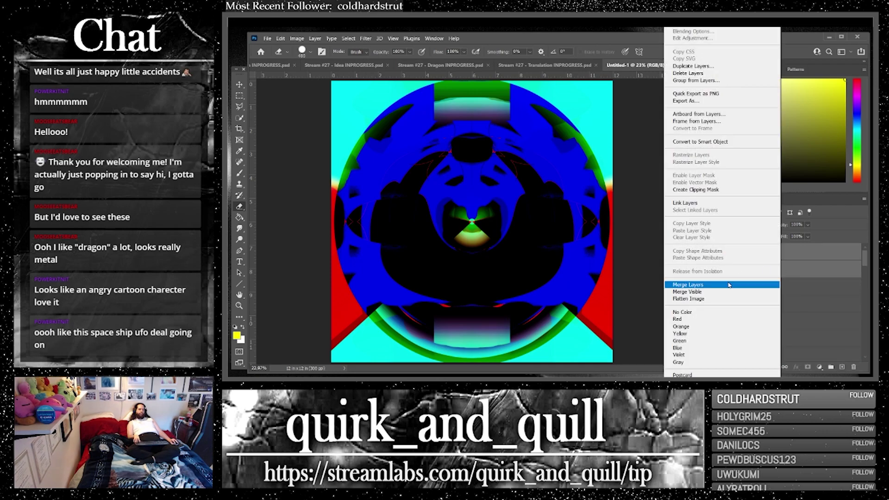
click(738, 285)
Step: Duplicate Layer 2 copy 21 as copy 24
scroll(792, 286, down, 5)
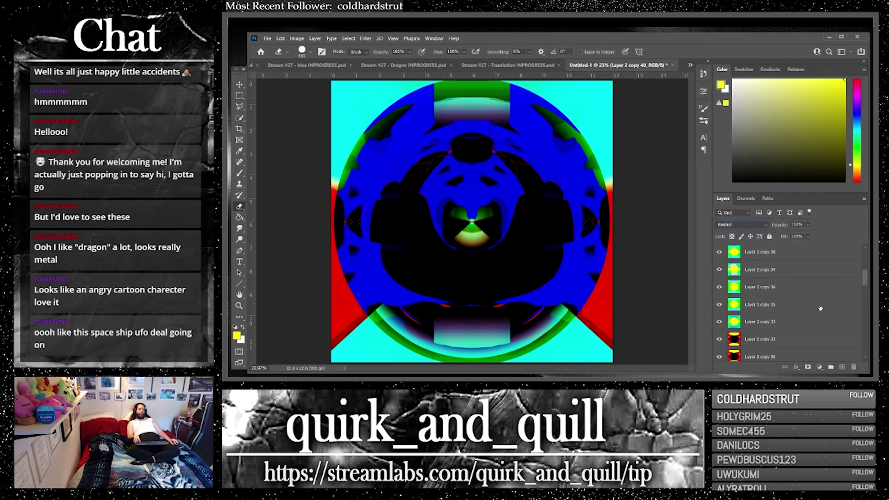
scroll(822, 312, down, 2)
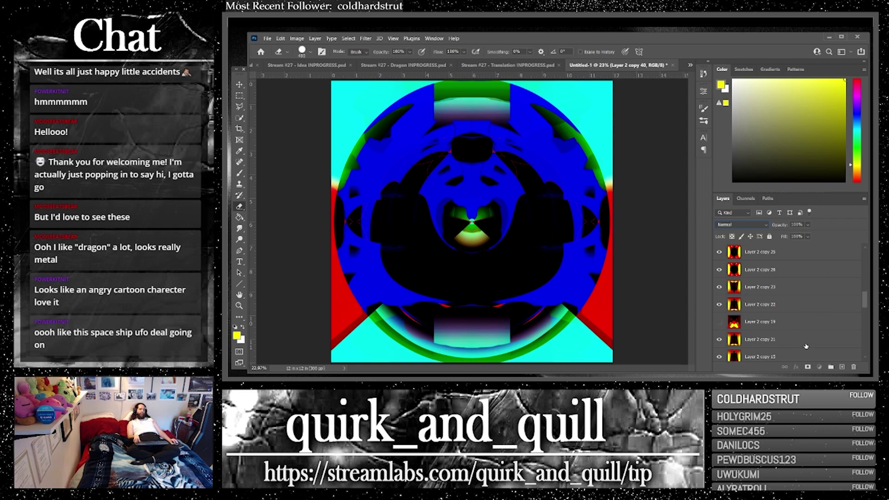
click(822, 343)
scroll(802, 298, down, 1)
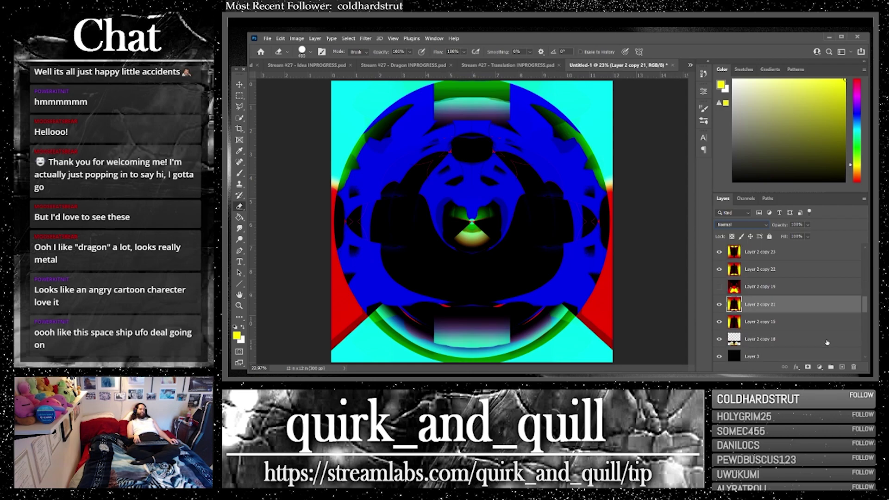
key(ctrl+j)
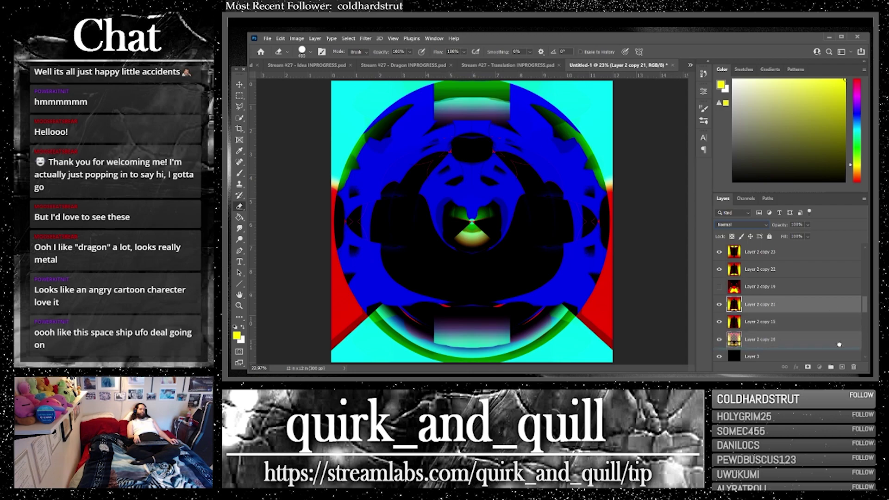
Step: Move Layer 2 copy 24 to the top and try Subtract blending
drag(814, 305, 763, 243)
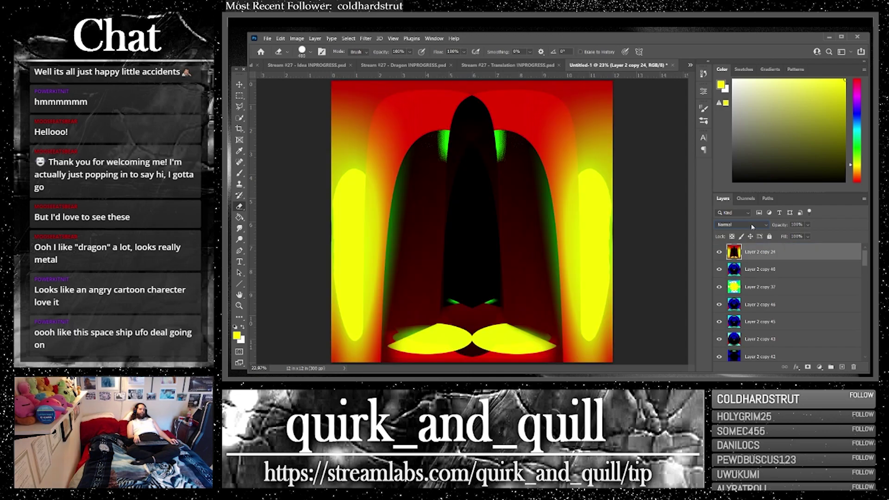
click(753, 226)
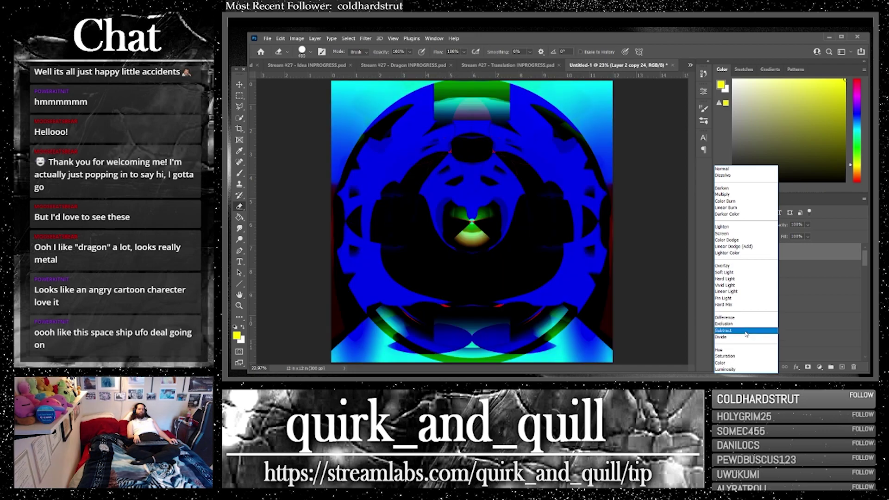
click(746, 333)
Step: Merge copy 27 and copy 44 into one layer and hide it
scroll(799, 274, up, 1)
shift+click(798, 271)
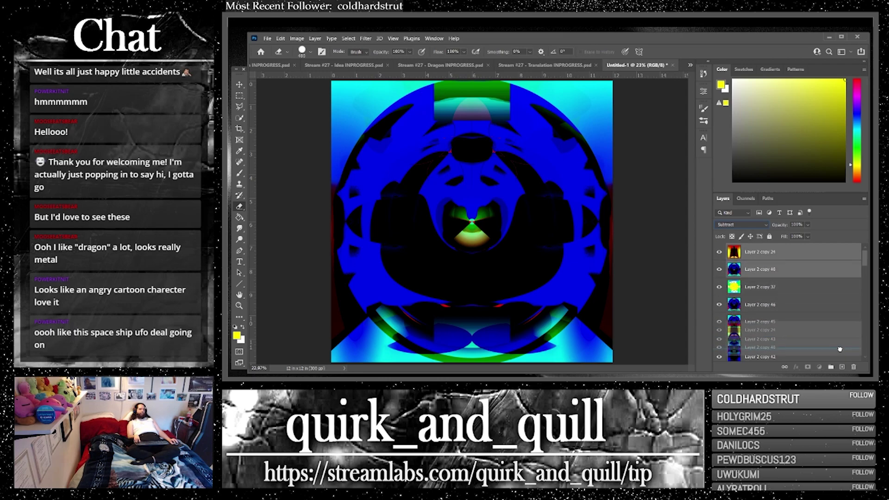
right_click(798, 271)
click(750, 284)
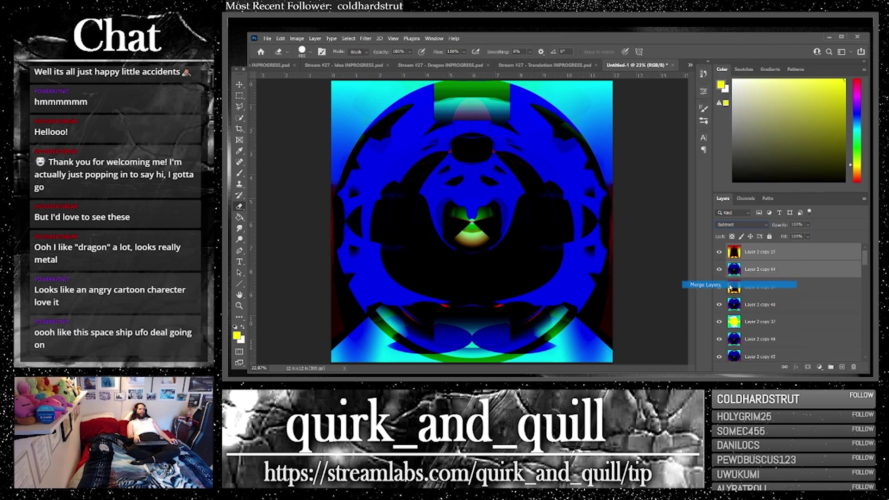
click(719, 252)
Step: Set copy 24 to Lighter Color blending after trying Darker Color
click(753, 273)
click(746, 226)
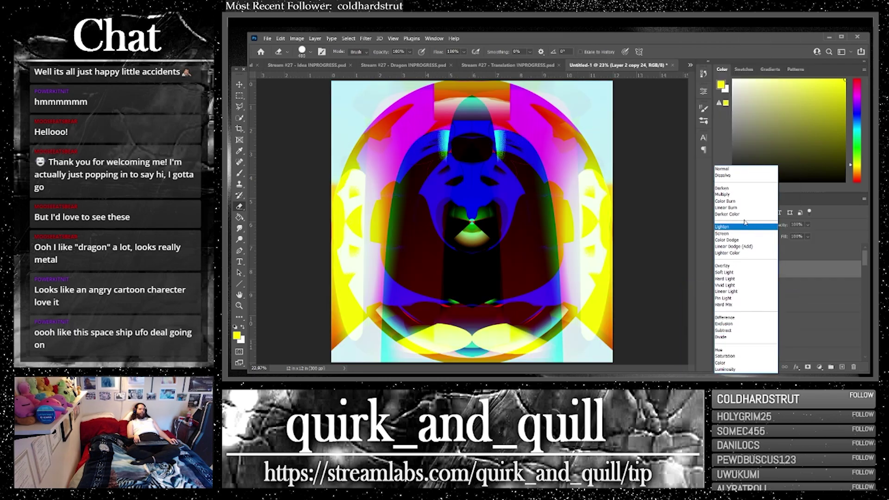
click(749, 226)
click(750, 227)
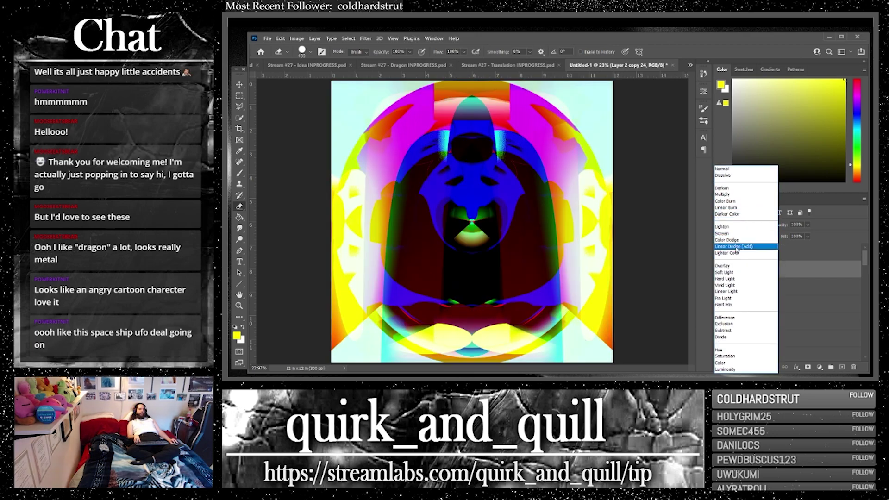
click(744, 252)
Step: Duplicate copy 24 with copy 40, merge them into copy 31, and reposition it
ctrl+click(795, 289)
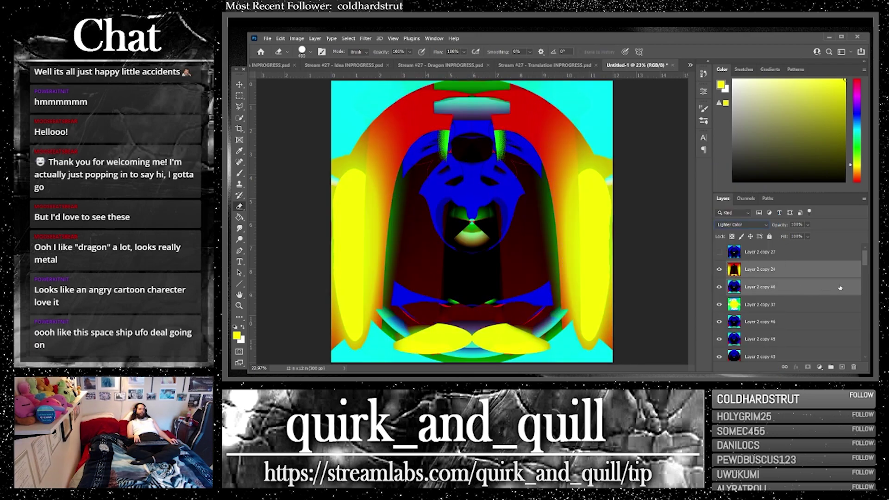
key(ctrl+j)
right_click(790, 289)
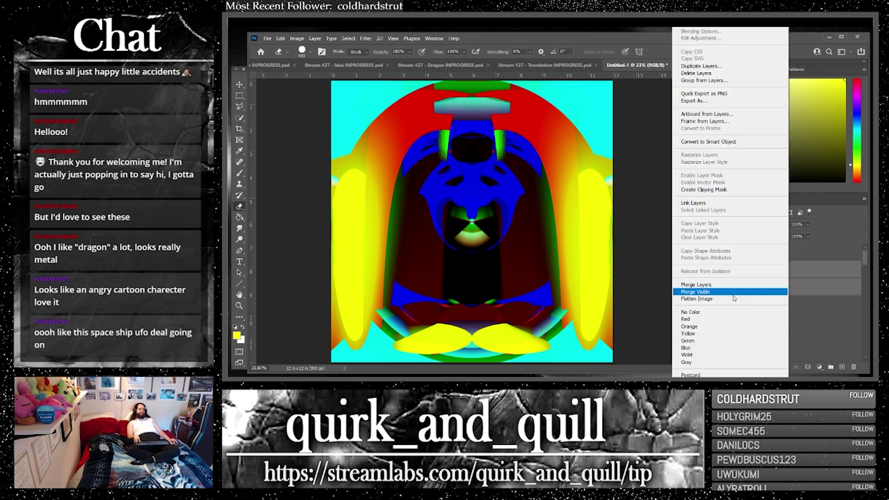
click(783, 288)
drag(817, 278, 833, 332)
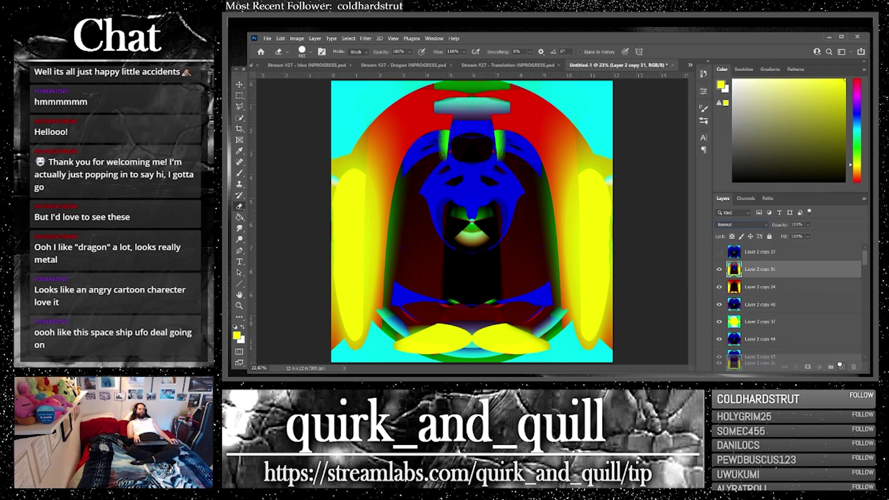
Step: Duplicate copy 44 as copy 47, move it to the top, and set Hard Mix
key(ctrl+z)
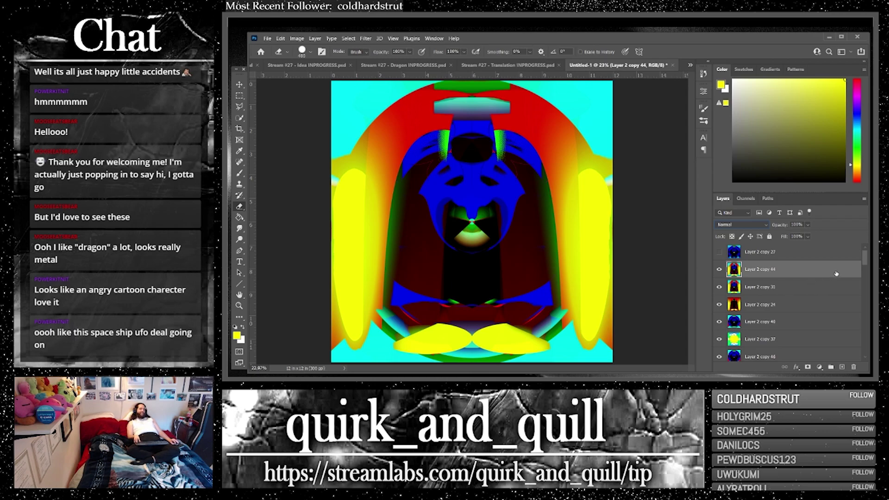
drag(836, 274, 842, 367)
drag(785, 270, 781, 250)
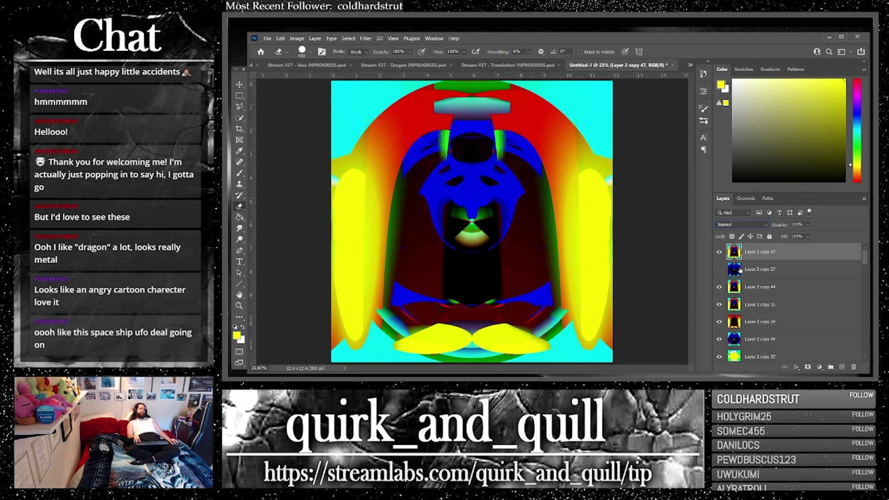
click(735, 227)
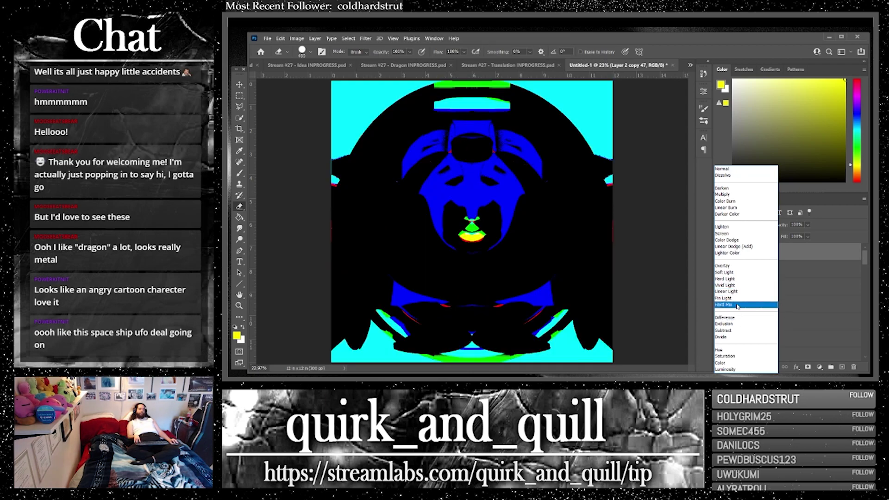
click(737, 306)
Step: Duplicate copy 47 with copy 27 and merge them into Layer 2 copy 49
ctrl+click(759, 269)
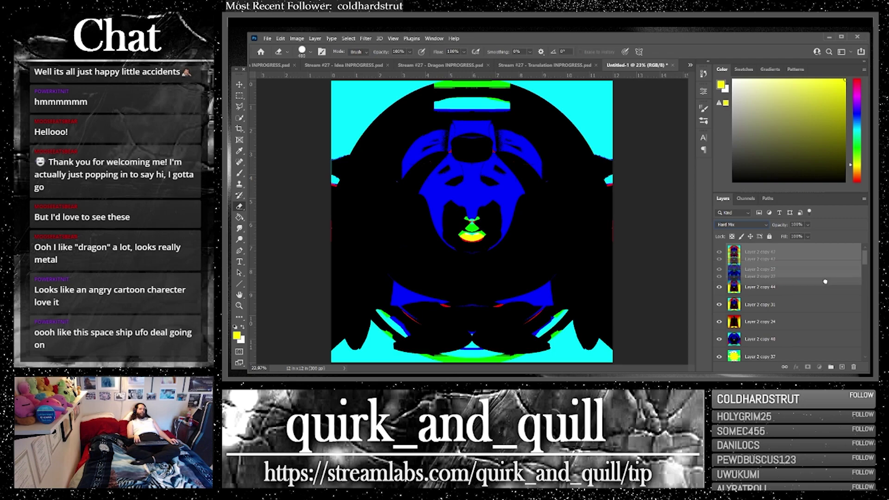
drag(759, 269, 841, 367)
right_click(770, 270)
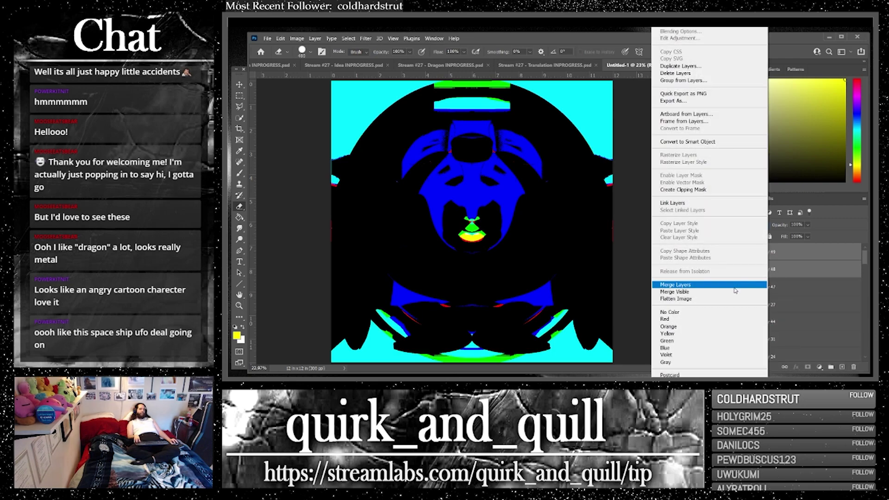
click(741, 286)
Step: Flip Layer 2 copy 49 vertically
click(280, 39)
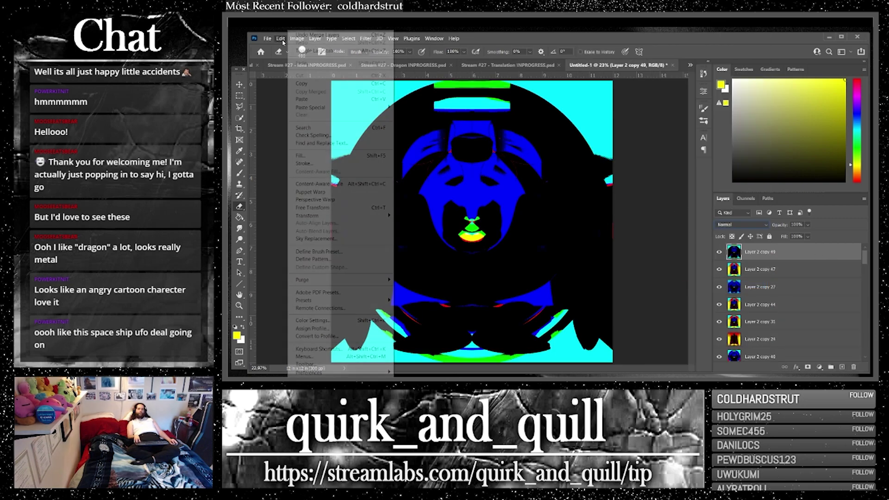
mouse_move(358, 216)
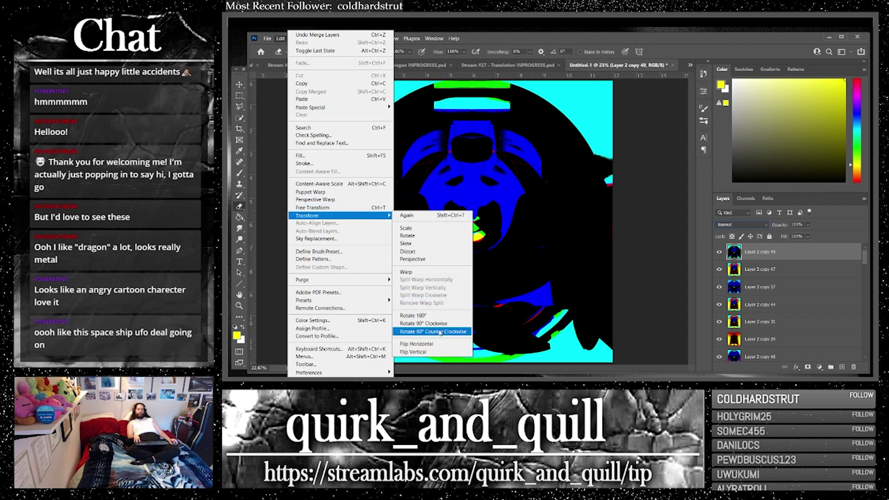
click(446, 352)
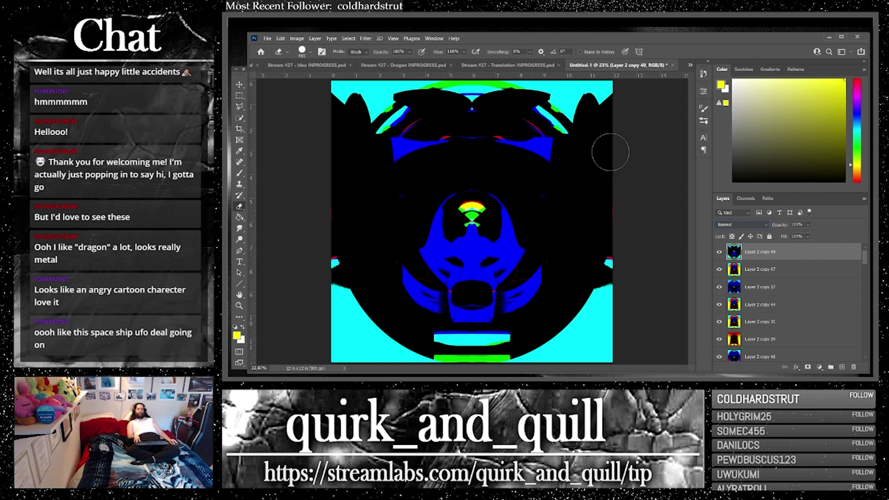
Step: Blend the top layer in Color mode, move it lower with copy 47, and merge into Layer 2 copy 55
click(742, 225)
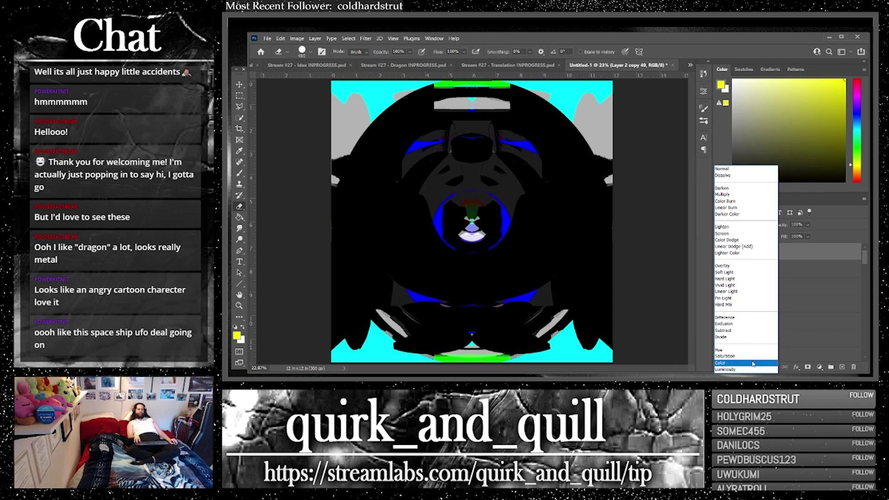
click(751, 365)
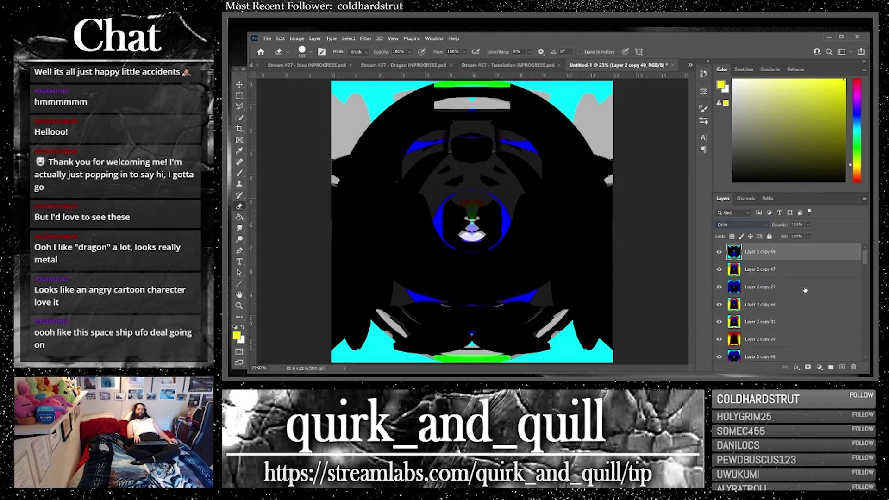
shift+click(833, 270)
drag(833, 270, 839, 347)
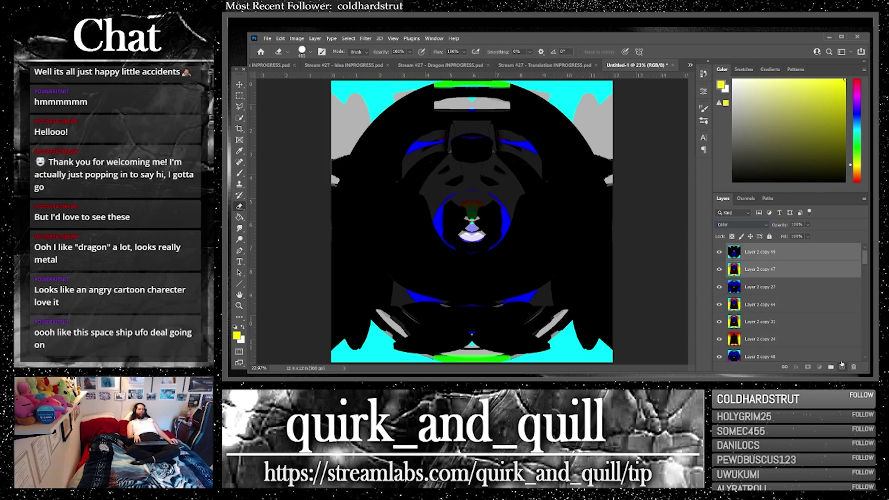
right_click(763, 271)
click(710, 286)
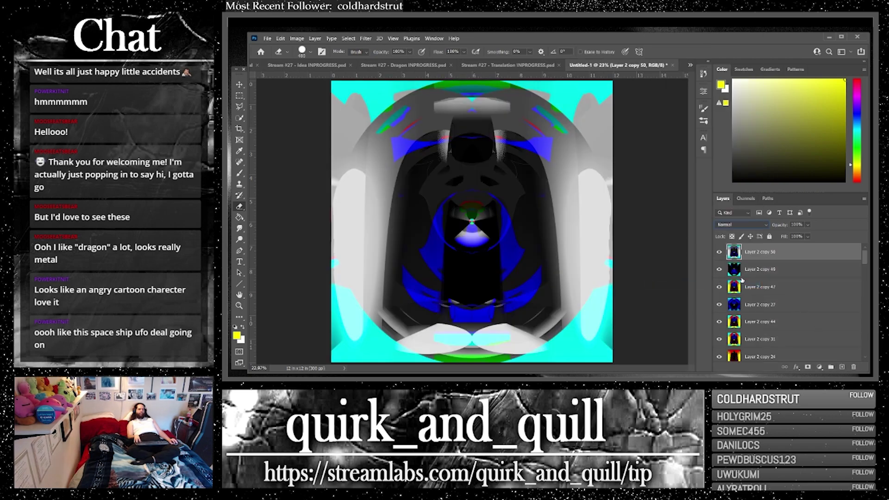
key(ctrl+z)
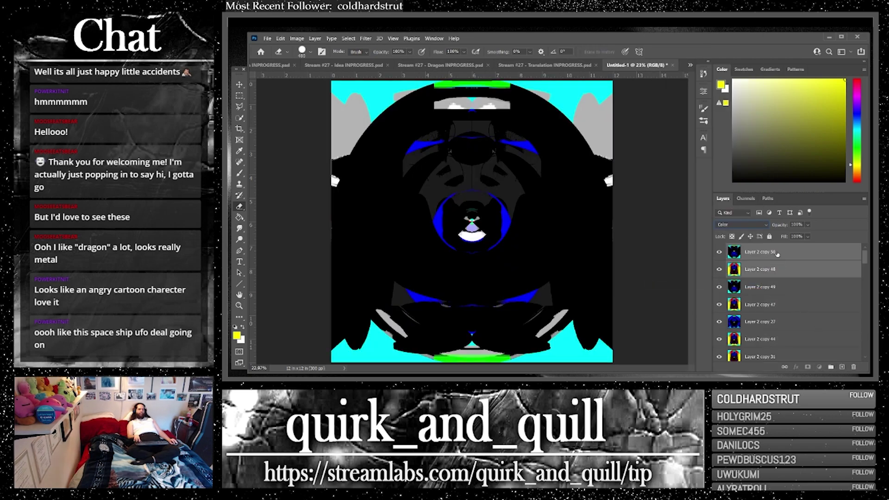
click(787, 338)
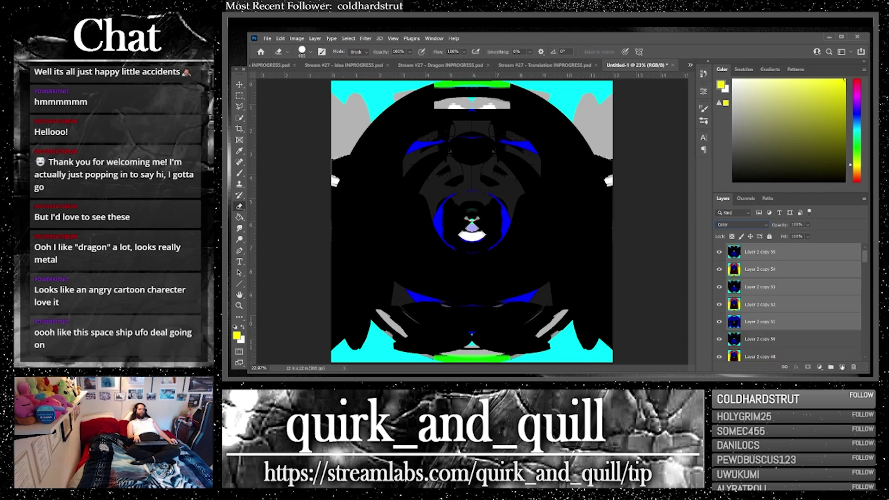
shift+click(787, 357)
right_click(782, 287)
click(697, 285)
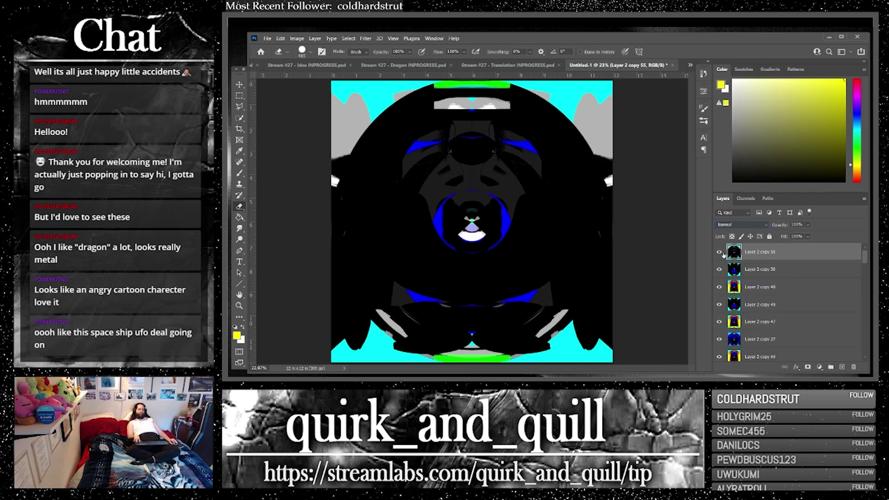
Step: Set Layer 2 copy 48 back to Normal blending, checking it with copy 55 hidden
click(719, 252)
click(787, 287)
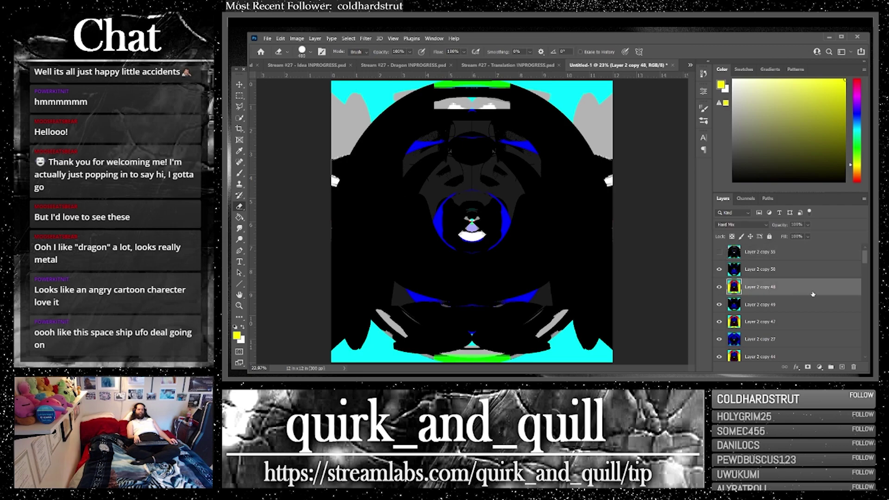
click(742, 224)
click(734, 170)
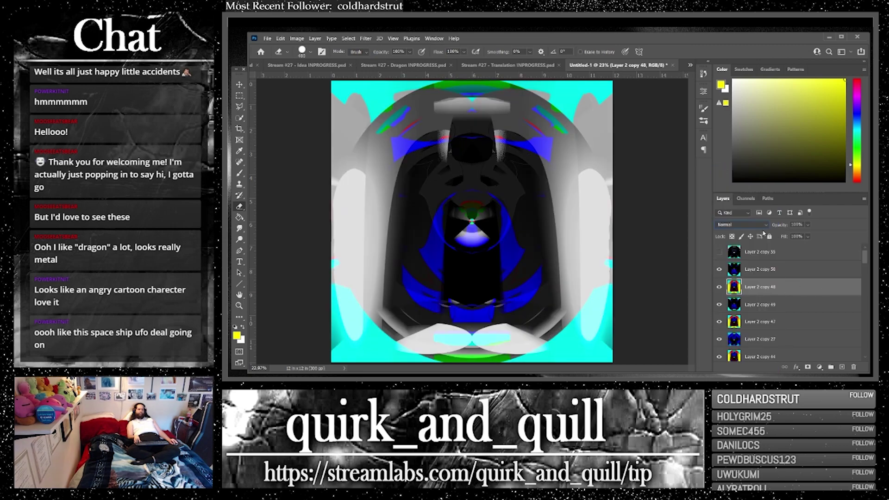
click(719, 252)
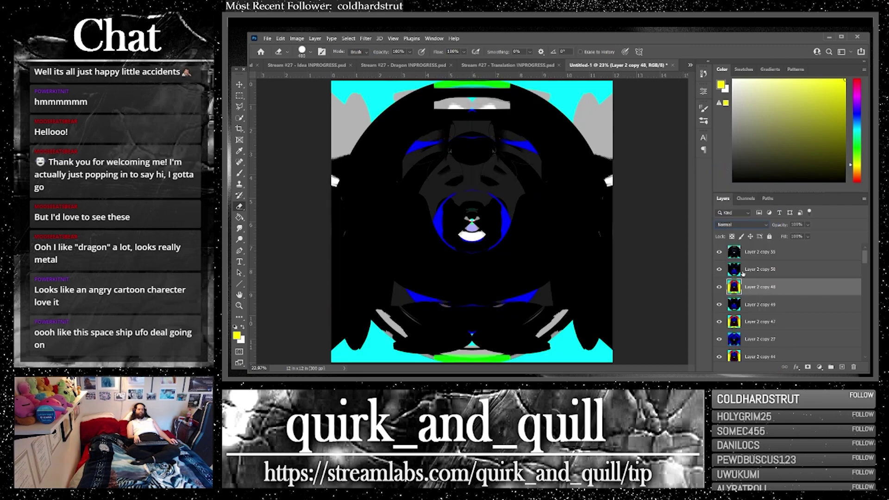
Step: Duplicate Layer 2 copy 48, move the copy to the top, and blend it as Lighter Color
key(ctrl+j)
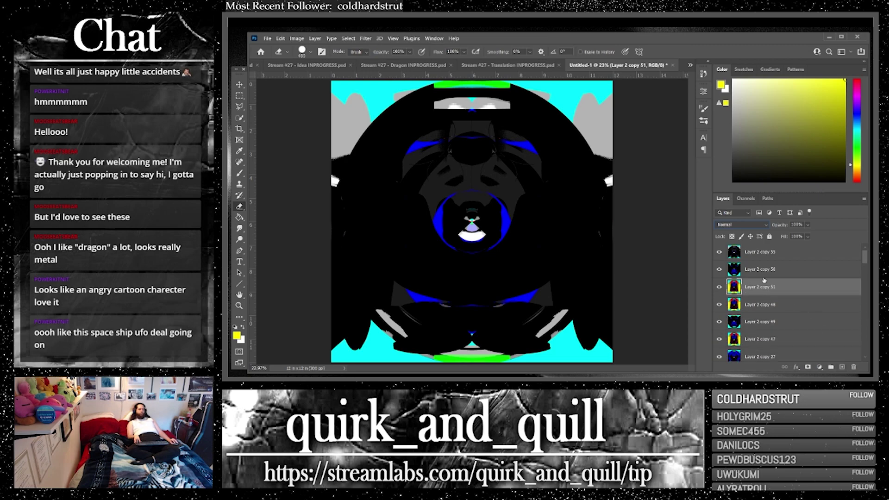
drag(764, 286, 753, 245)
click(742, 225)
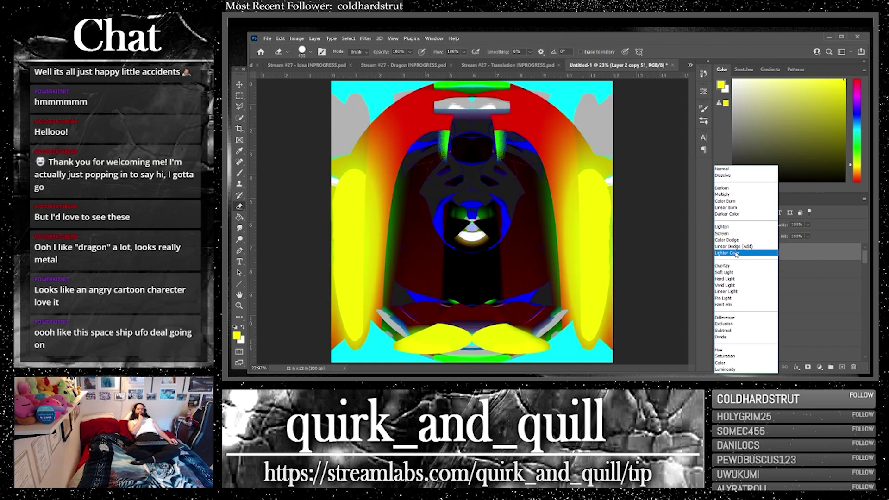
click(736, 253)
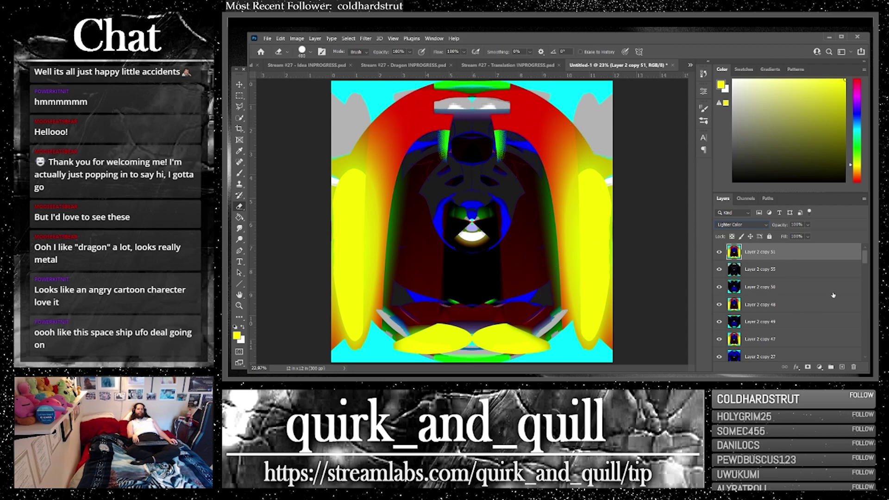
Step: Duplicate it with copy 55, merge the pair into Layer 2 copy 52, and duplicate that as copy 53
shift+click(822, 273)
key(ctrl+j)
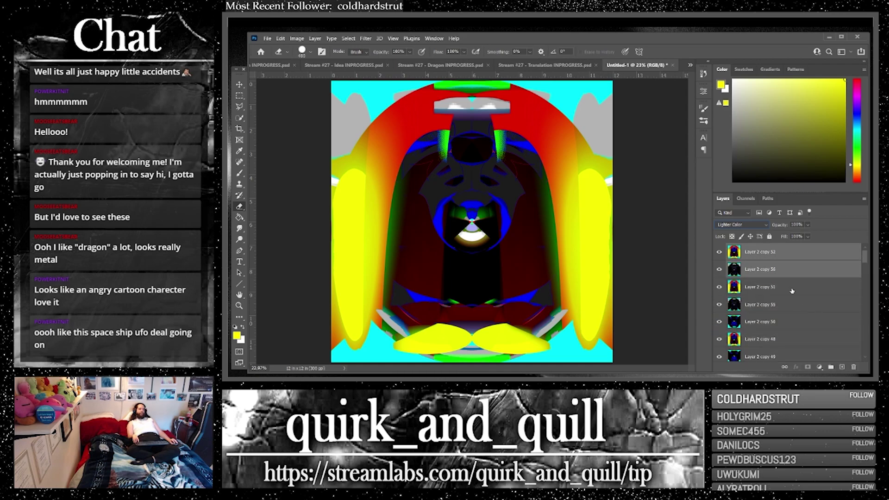
right_click(765, 264)
click(674, 284)
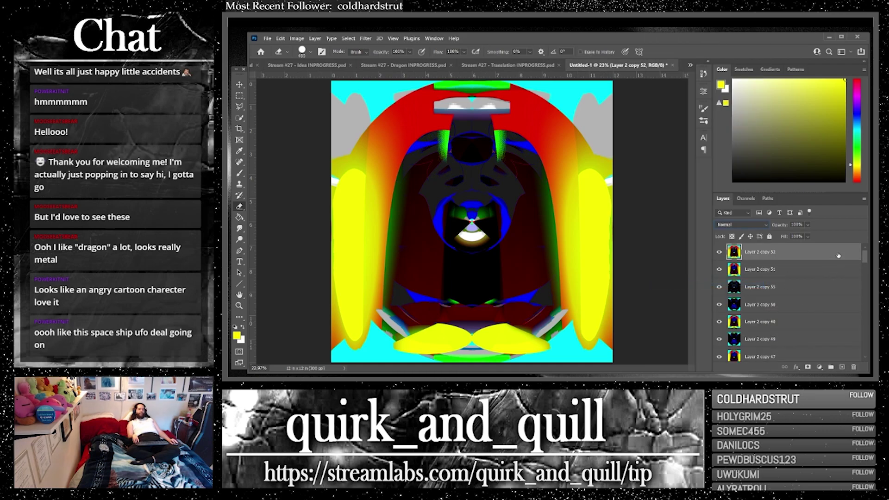
drag(842, 365, 842, 365)
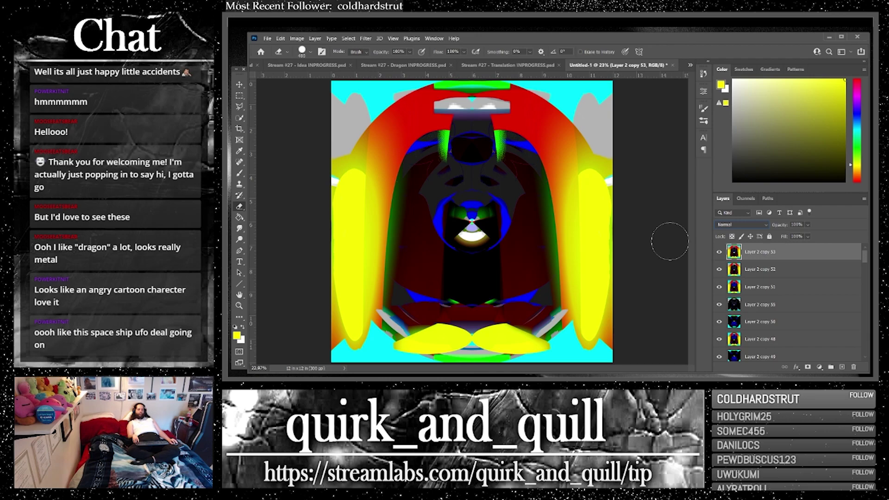
Step: Apply Distort > Polar Coordinates set to Polar to Rectangular on Layer 2 copy 53, then duplicate it
click(366, 38)
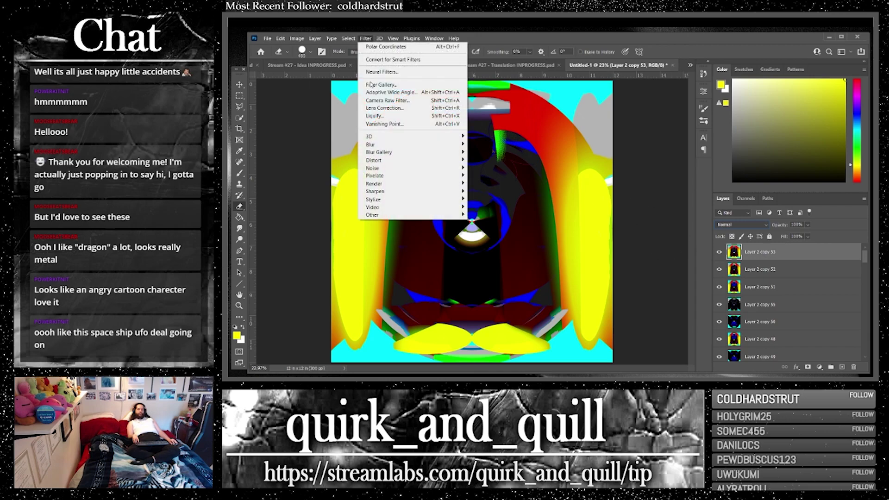
mouse_move(412, 163)
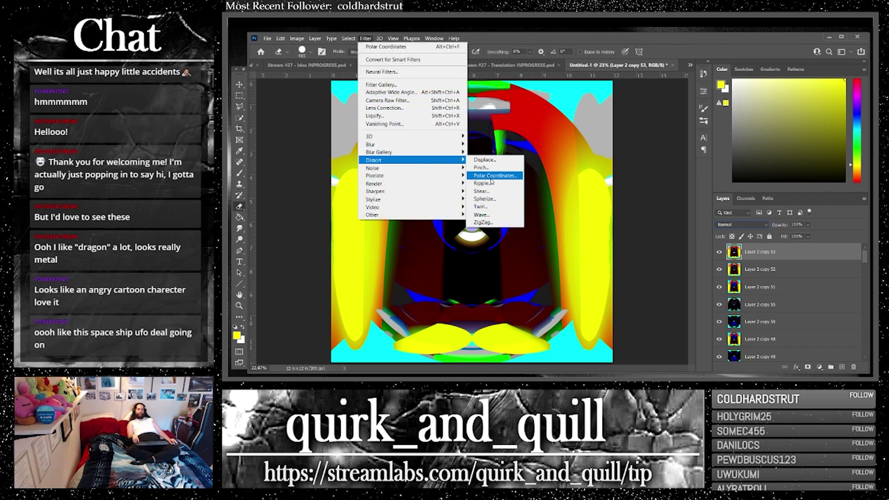
click(493, 175)
click(512, 180)
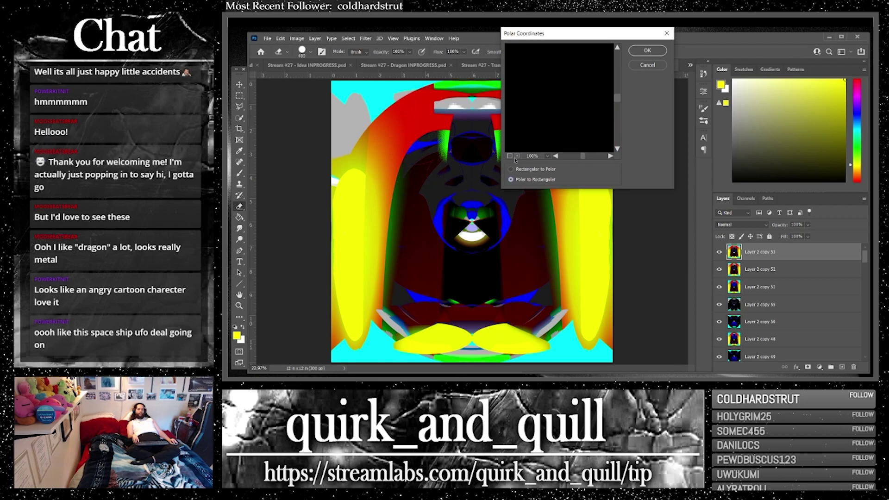
click(510, 156)
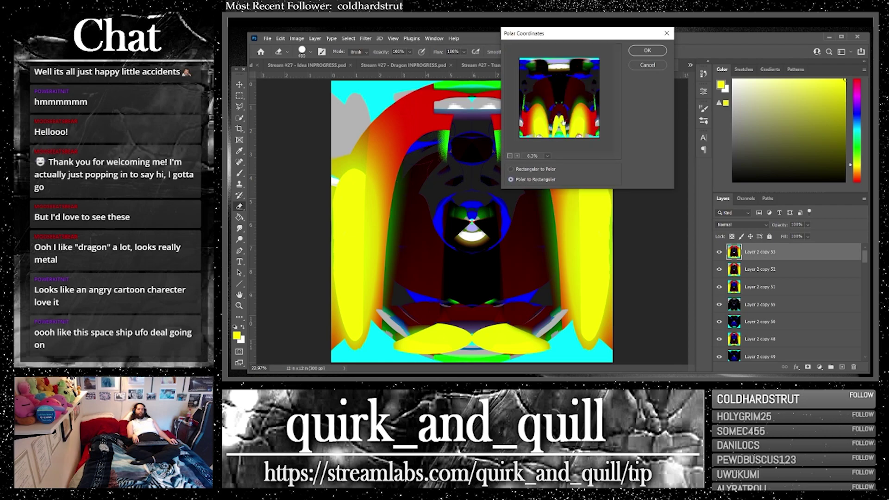
click(644, 51)
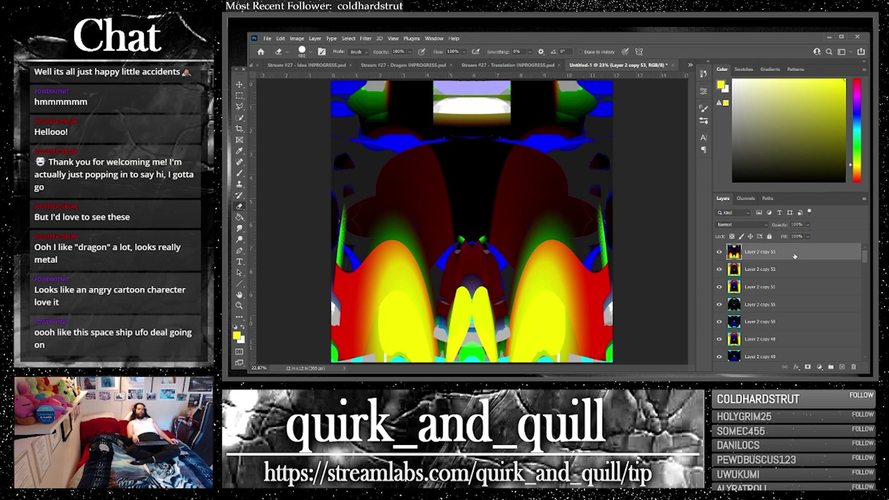
key(ctrl+j)
key(ctrl+j)
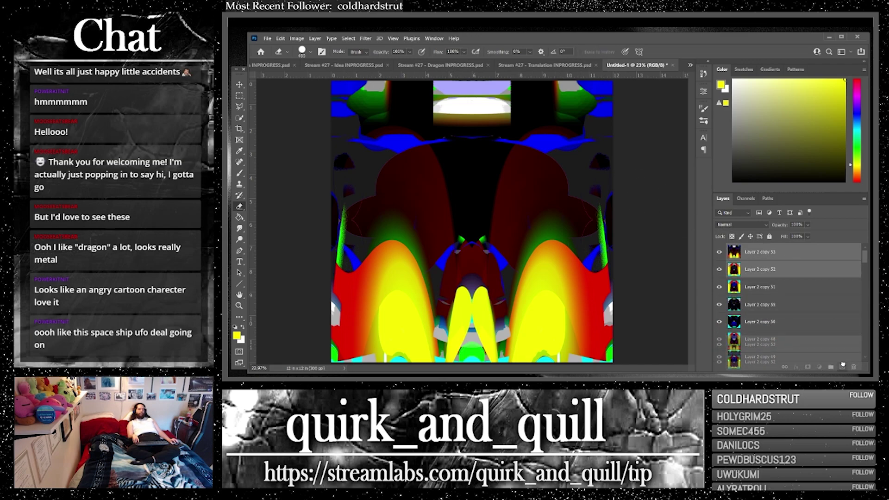
Step: Blend Layer 2 copy 56 as Divide, then duplicate it with copy 54 and merge the copies
click(778, 252)
click(740, 224)
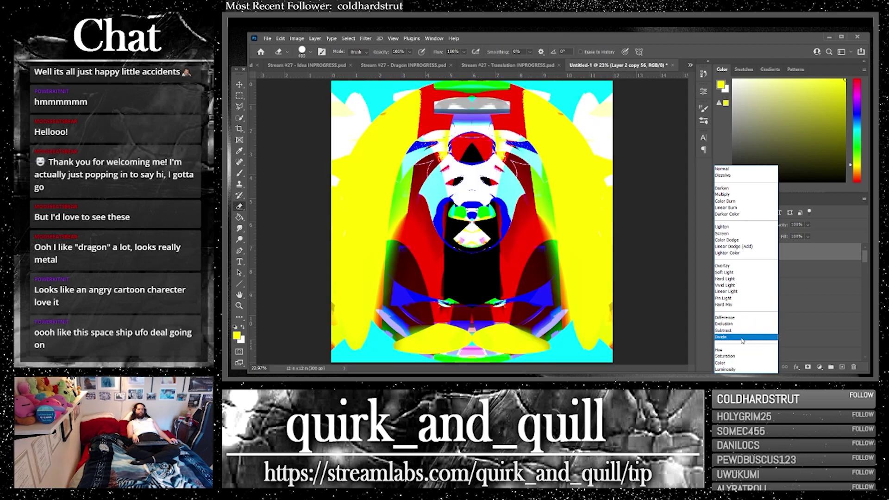
click(742, 337)
ctrl+click(829, 269)
drag(829, 268, 842, 367)
right_click(775, 269)
click(731, 285)
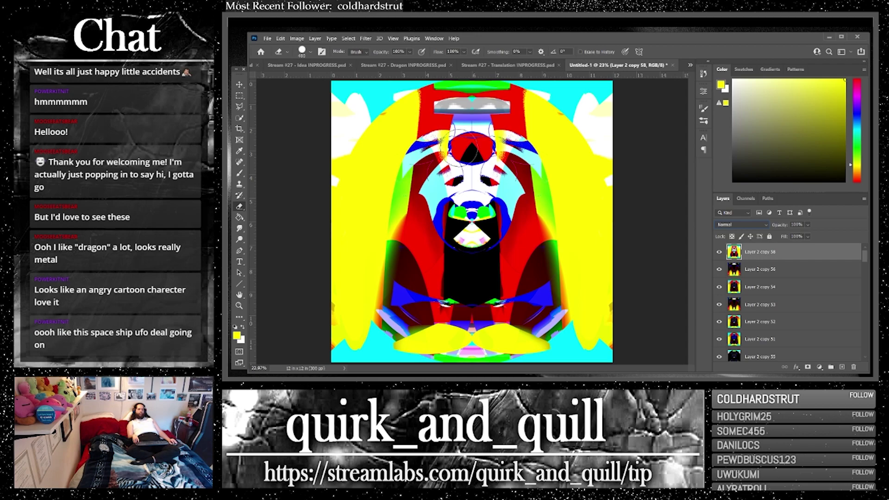
Step: Switch Layer 2 copy 56 to Lighten and lower its opacity to 84%
click(759, 269)
click(741, 224)
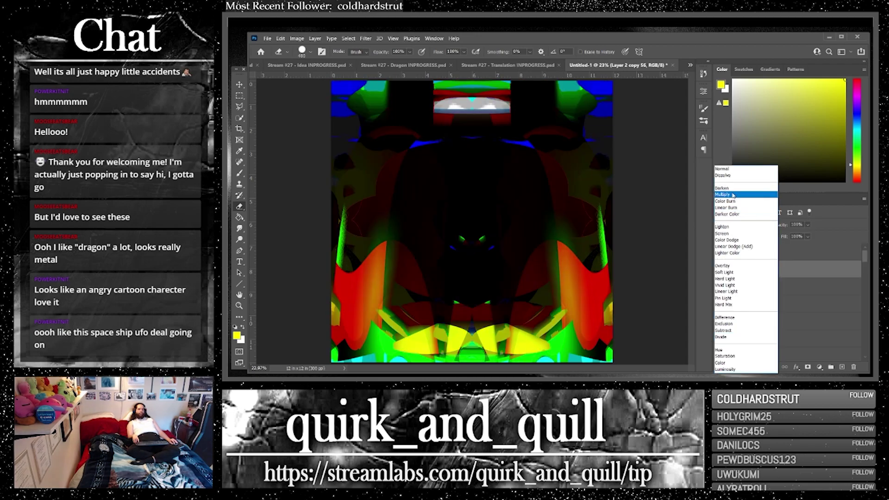
click(729, 227)
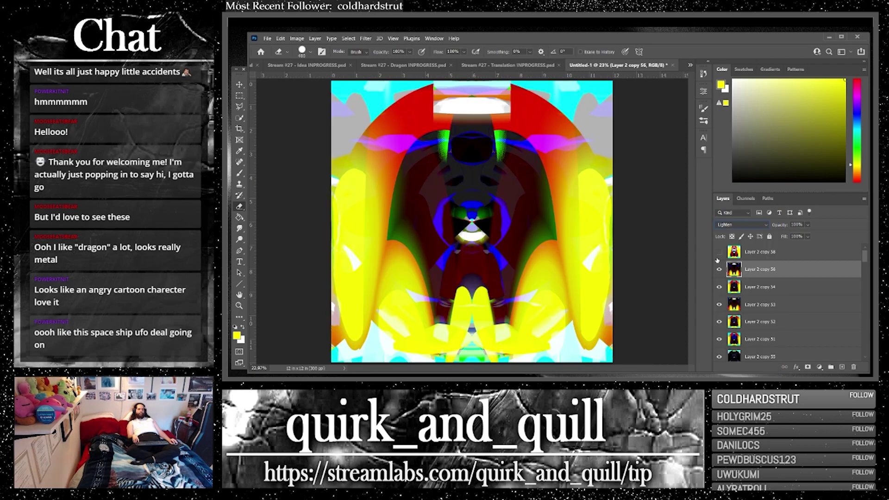
click(719, 272)
click(719, 271)
click(719, 271)
click(719, 271)
click(808, 225)
drag(797, 236, 805, 236)
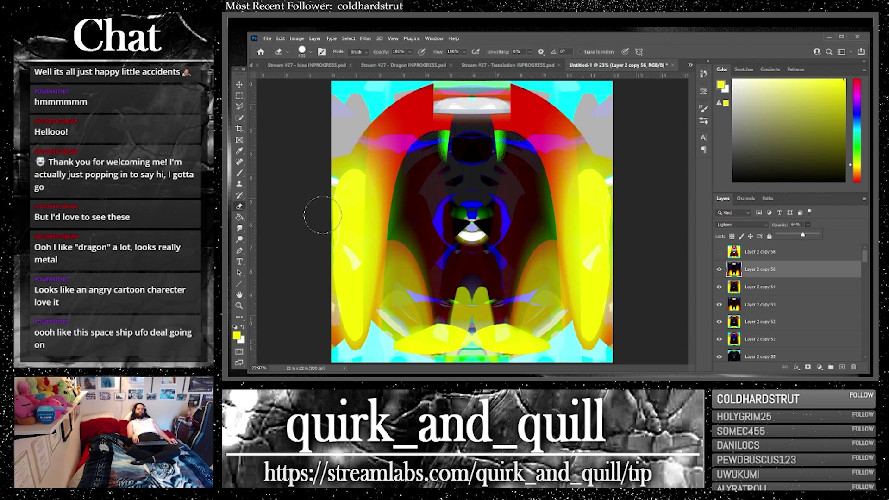
click(492, 194)
Step: Erase part of the blue arc near the face centre and make Layer 2 copy 58 visible
mouse_move(453, 193)
mouse_down()
mouse_move(490, 194)
mouse_move(452, 206)
mouse_move(468, 215)
mouse_up()
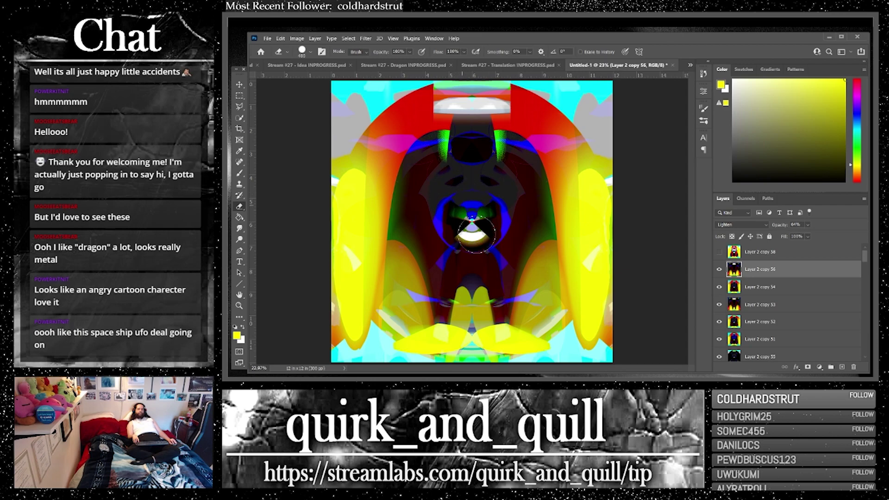
click(720, 252)
click(759, 252)
click(741, 225)
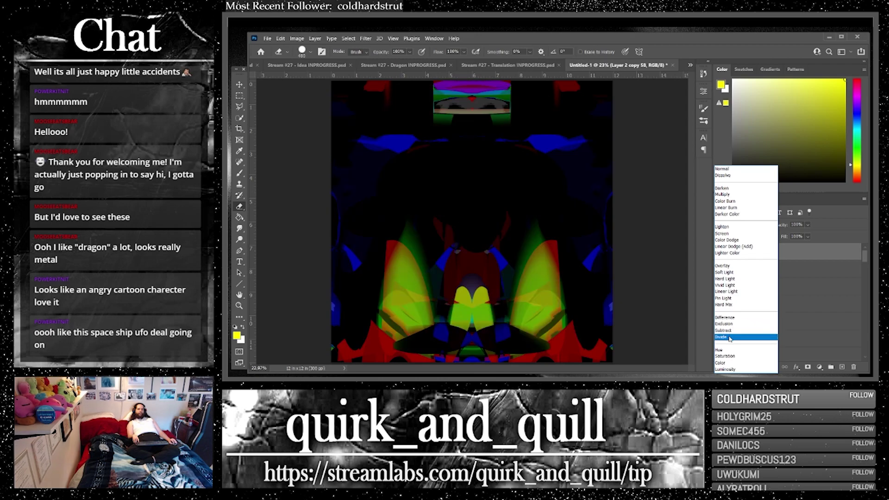
Step: Blend Layer 2 copy 58 as Luminosity, merge the selected layers into copy 63, and duplicate it
click(725, 369)
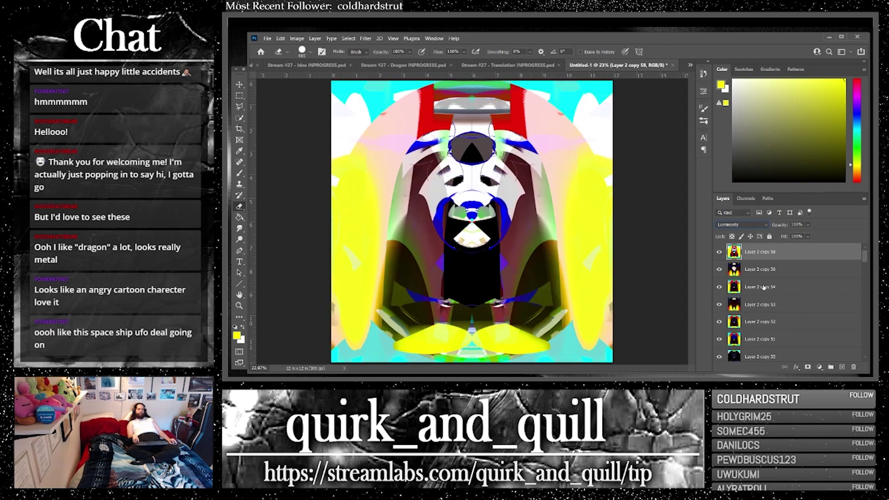
shift+click(790, 342)
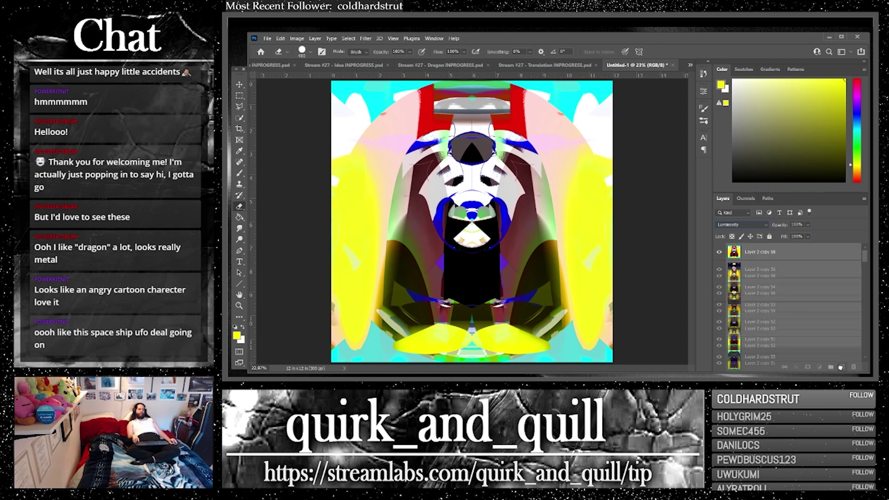
right_click(781, 342)
click(706, 285)
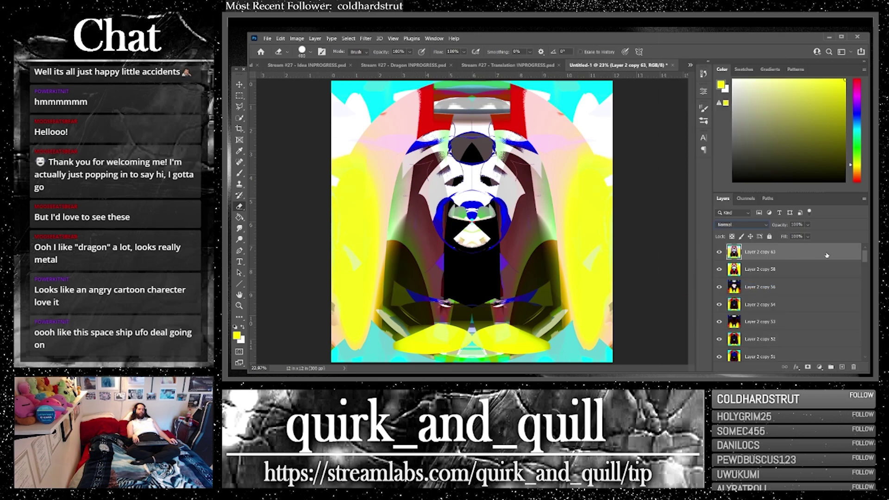
drag(826, 255, 842, 366)
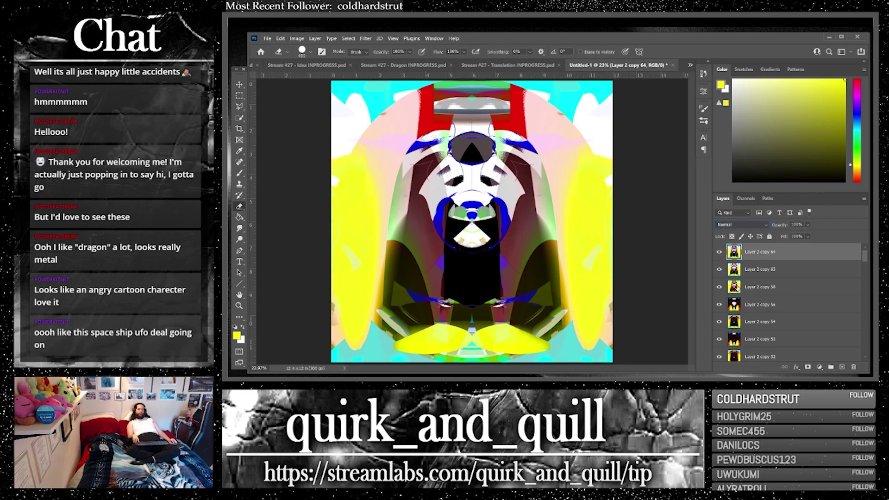
Step: Duplicate Layer 2 copy 58 and blend the duplicate in Saturation mode to deepen the reds
click(759, 291)
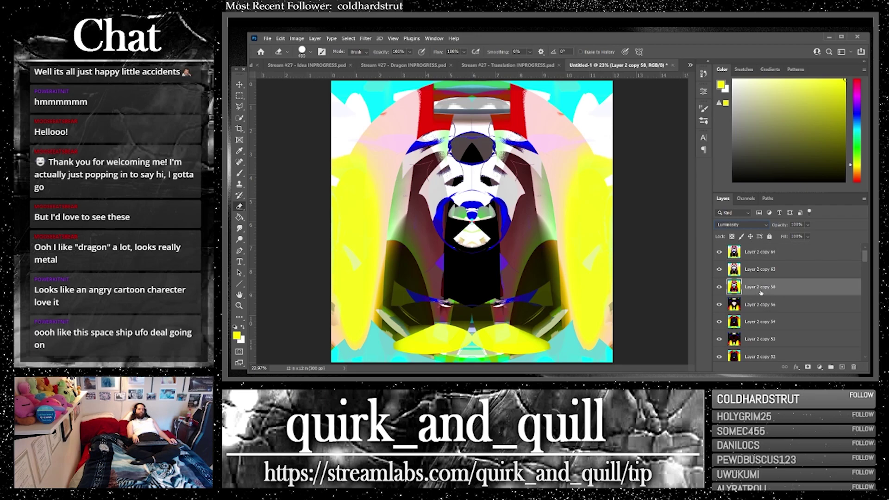
click(771, 307)
click(782, 324)
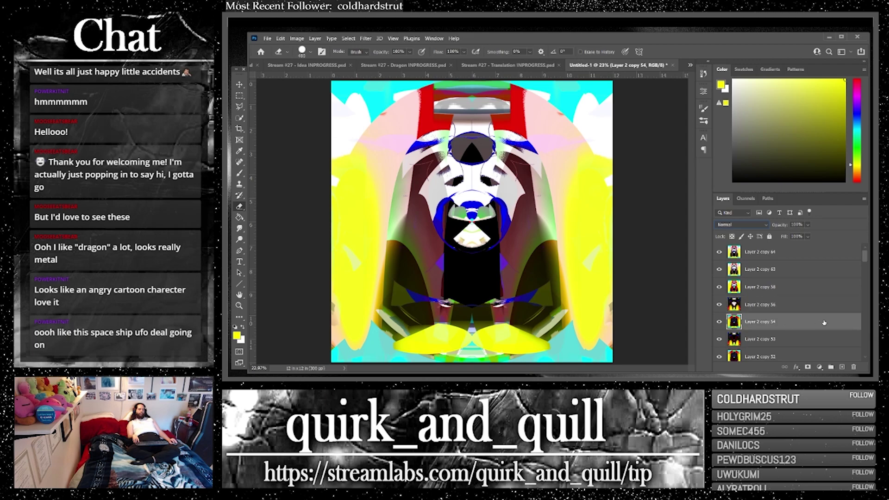
click(759, 286)
click(783, 275)
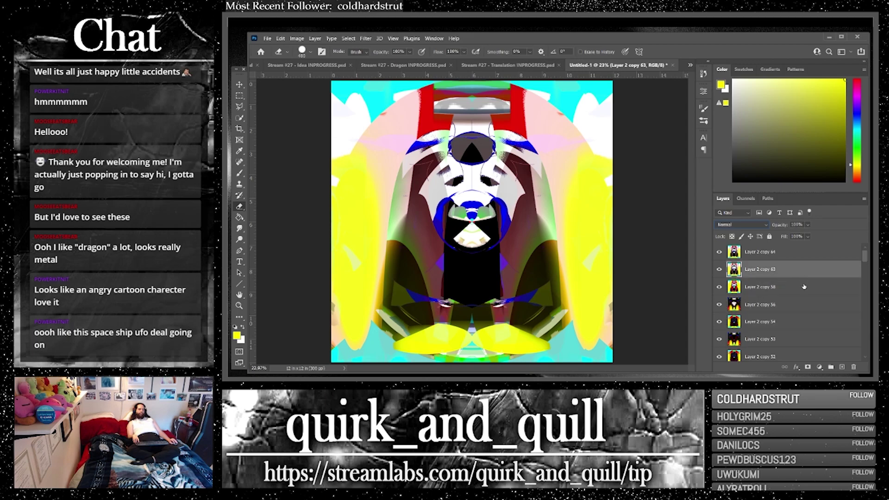
click(814, 287)
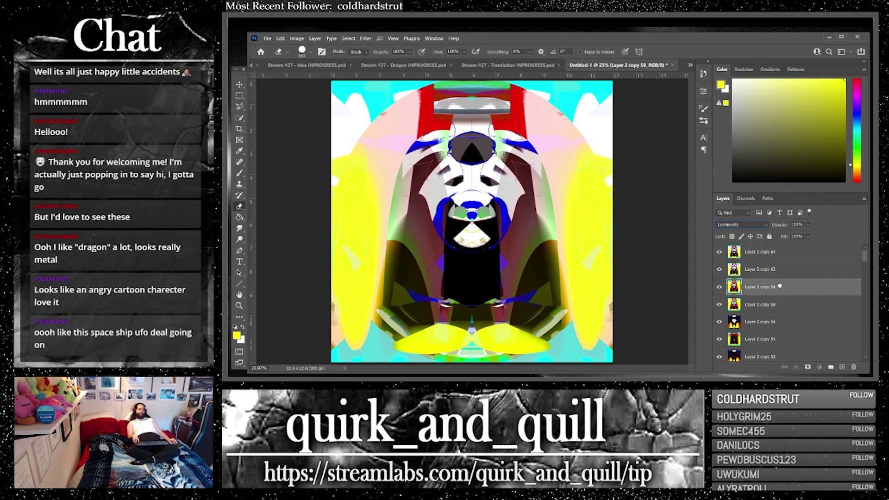
key(ctrl+j)
click(743, 225)
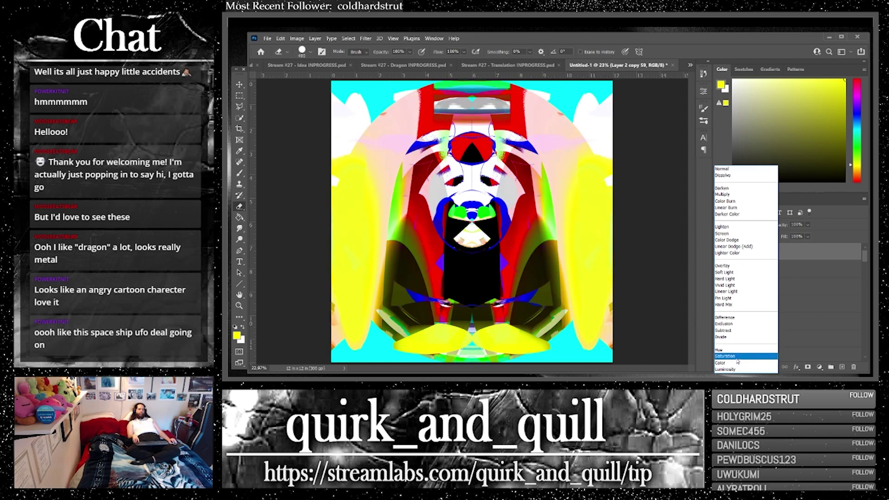
click(736, 358)
Step: Duplicate the Saturation layer together with copy 64, merge the pair, and reorder it in the stack
ctrl+click(811, 274)
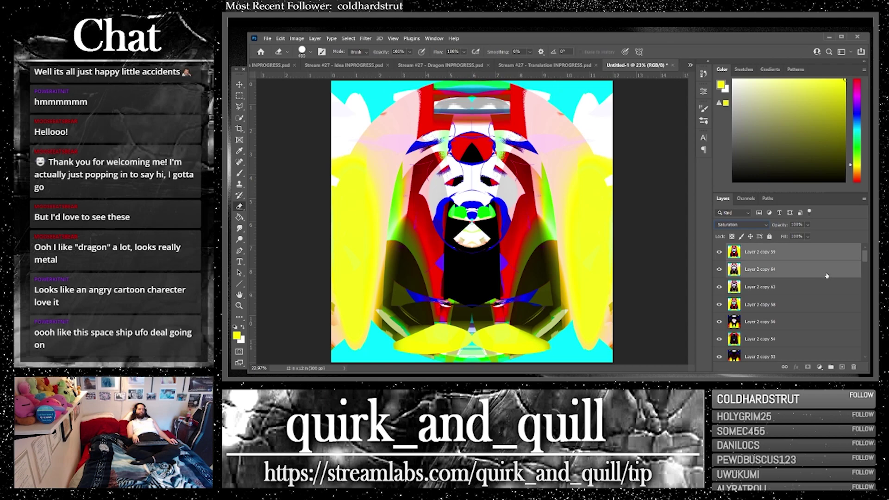
drag(827, 276, 841, 367)
right_click(758, 268)
click(782, 284)
drag(821, 250, 843, 367)
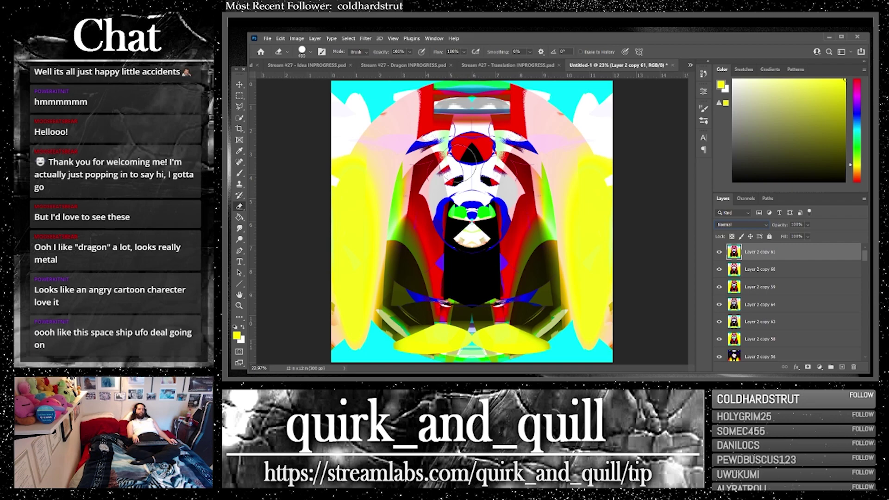
click(280, 38)
click(280, 38)
click(297, 39)
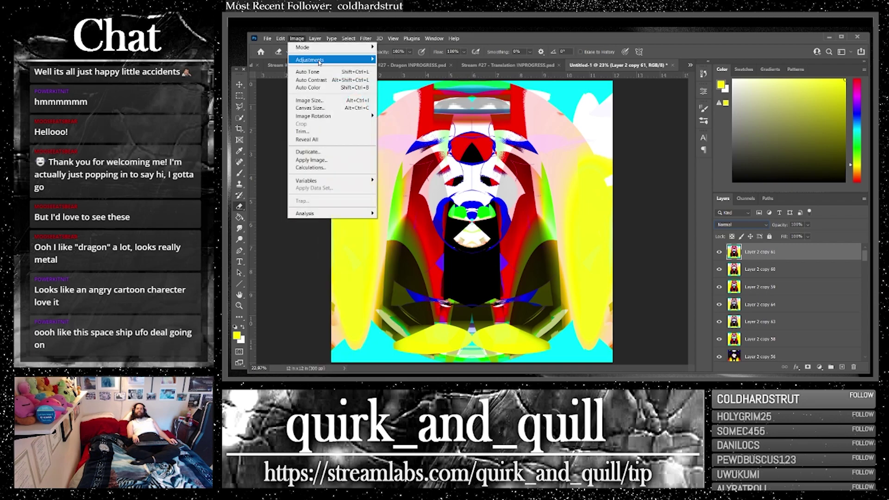
mouse_move(343, 61)
click(400, 103)
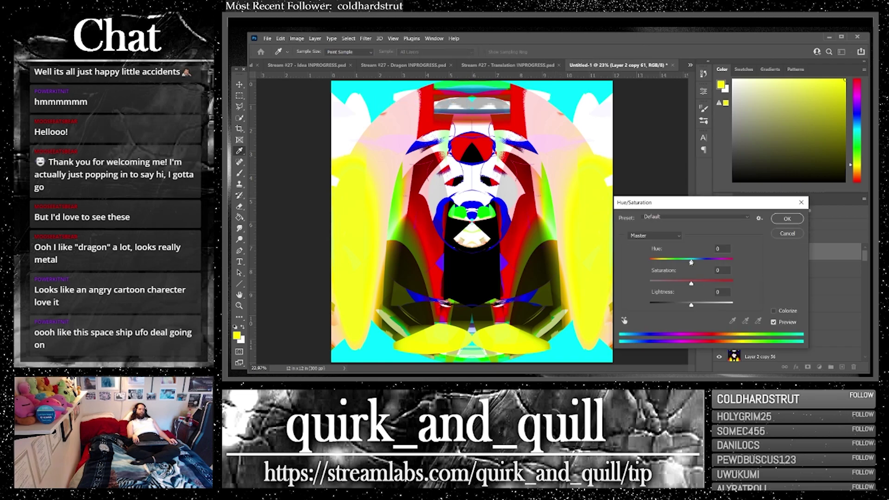
drag(691, 262, 769, 286)
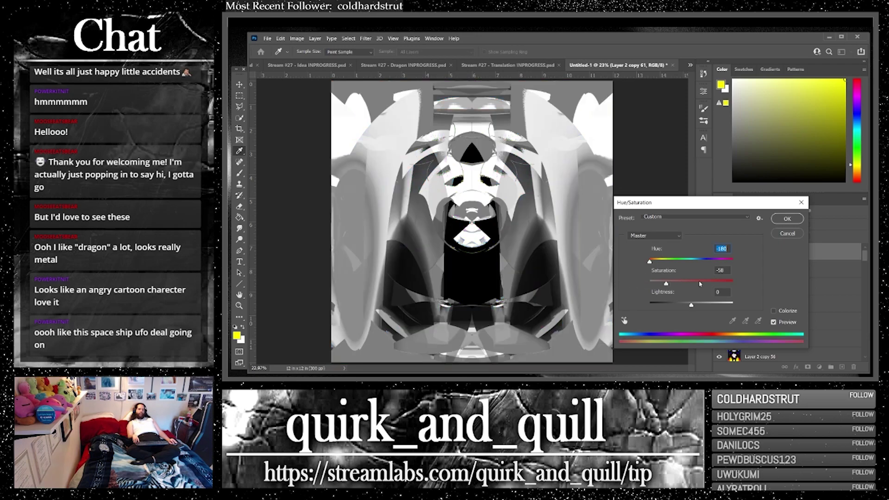
mouse_move(692, 291)
mouse_down()
mouse_move(676, 289)
mouse_move(684, 306)
mouse_up()
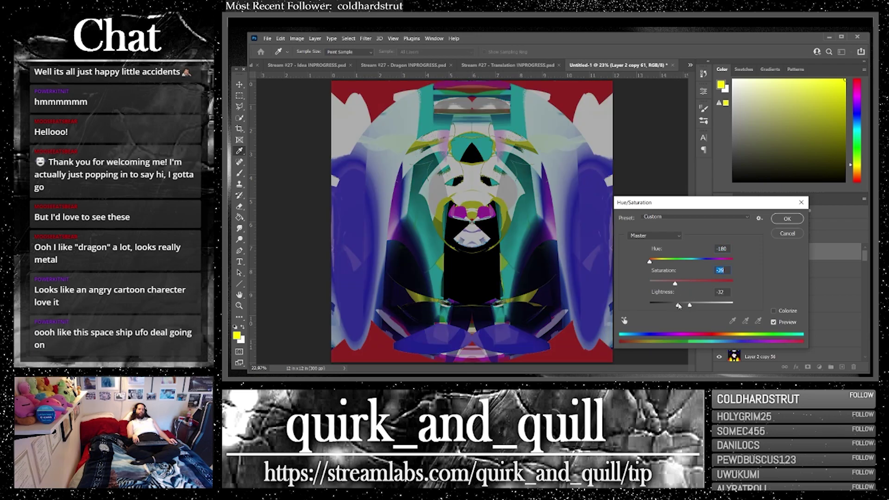
click(787, 234)
key(e)
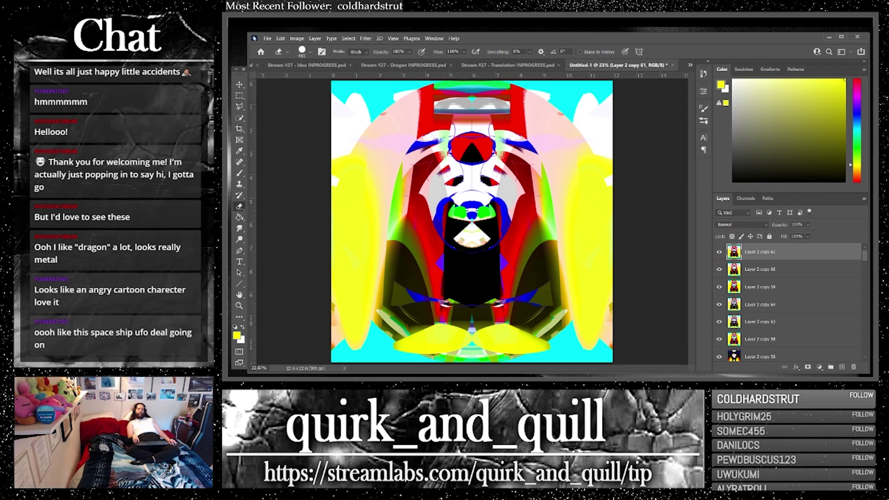
click(297, 38)
mouse_move(315, 38)
mouse_move(338, 123)
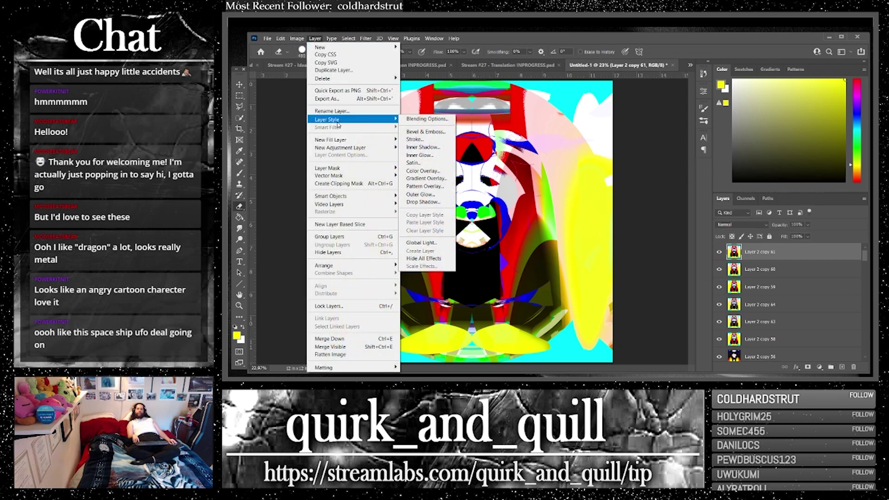
click(422, 171)
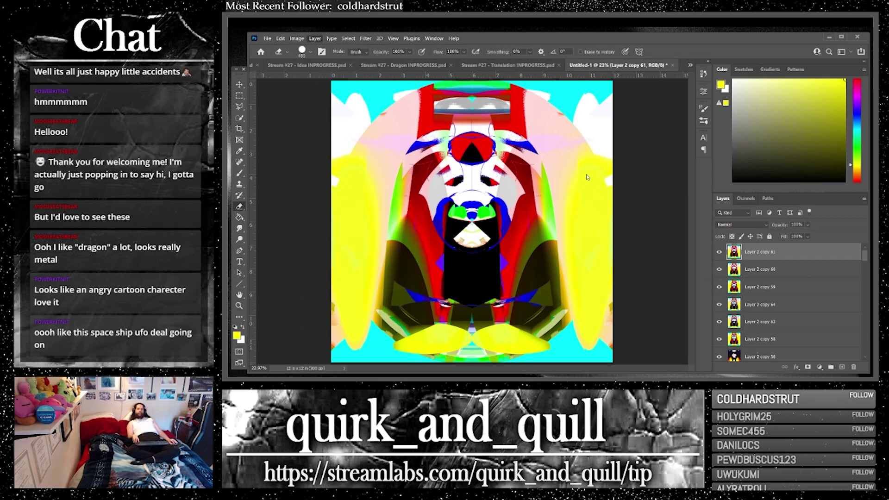
click(720, 174)
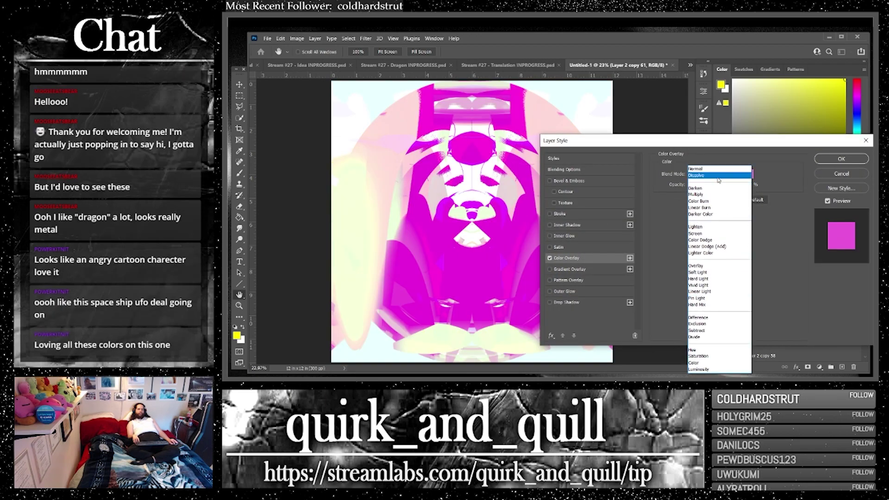
click(710, 350)
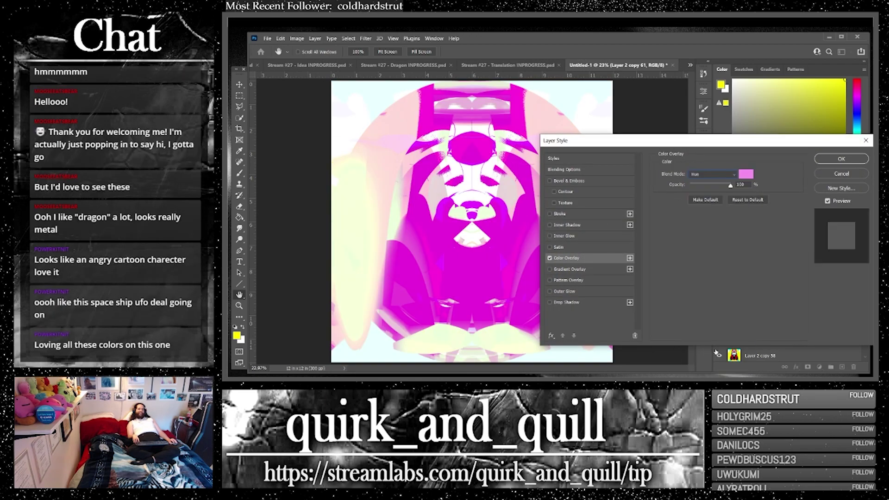
click(713, 174)
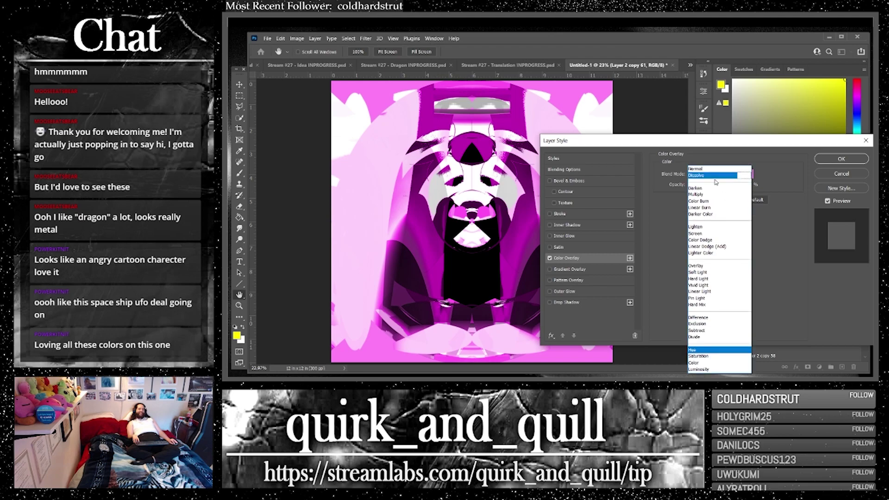
click(712, 361)
click(712, 175)
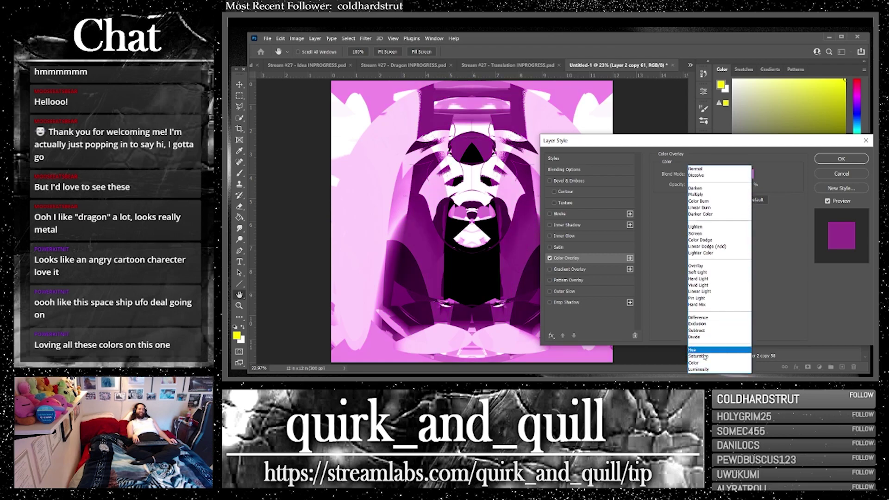
click(716, 337)
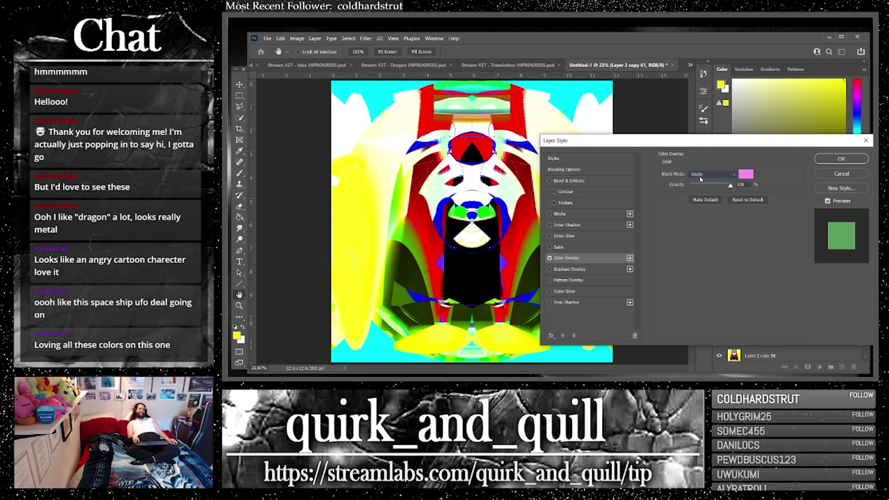
click(701, 177)
click(705, 196)
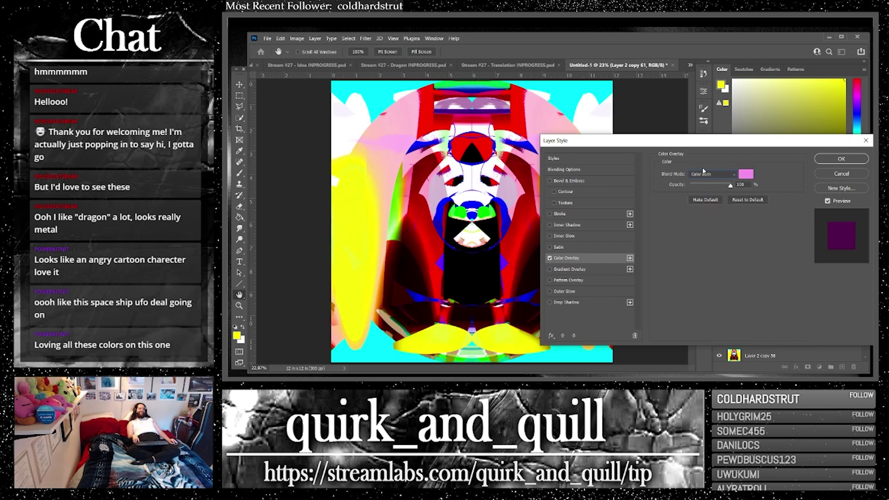
click(703, 172)
click(716, 228)
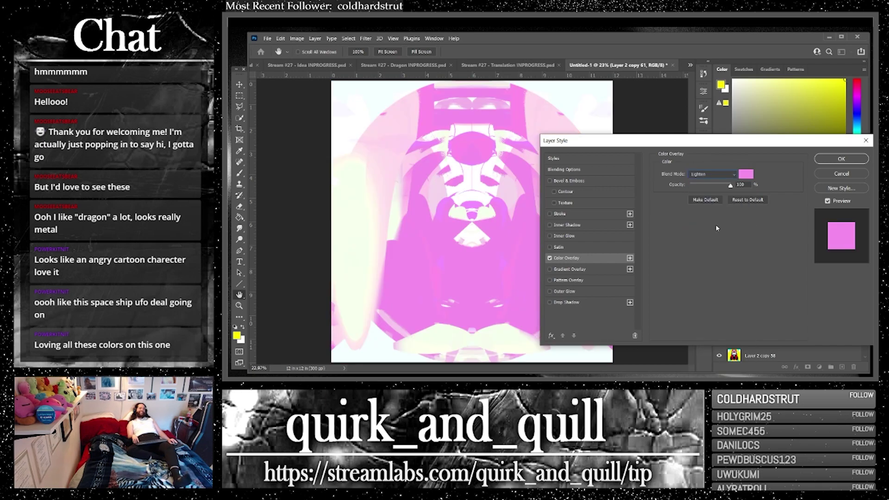
click(841, 173)
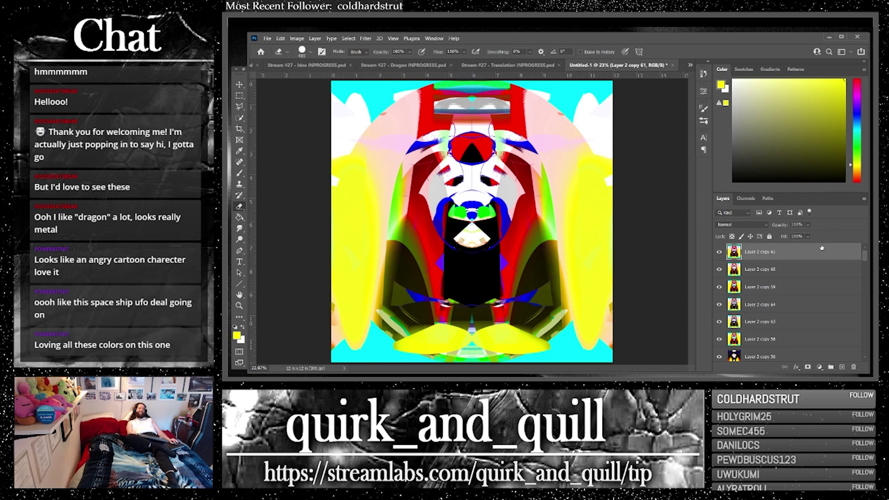
Step: Duplicate the top layer and fill the side yellow ovals with sampled red, then undo a fill
drag(822, 248, 842, 367)
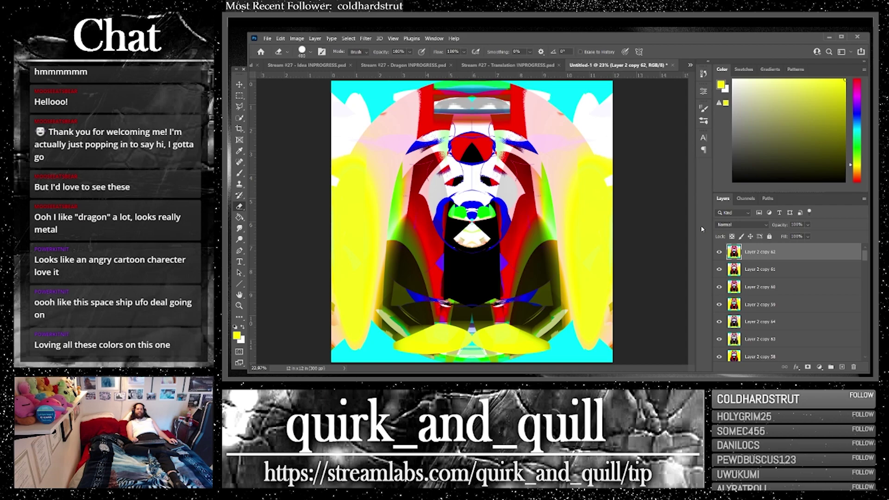
click(239, 150)
click(407, 135)
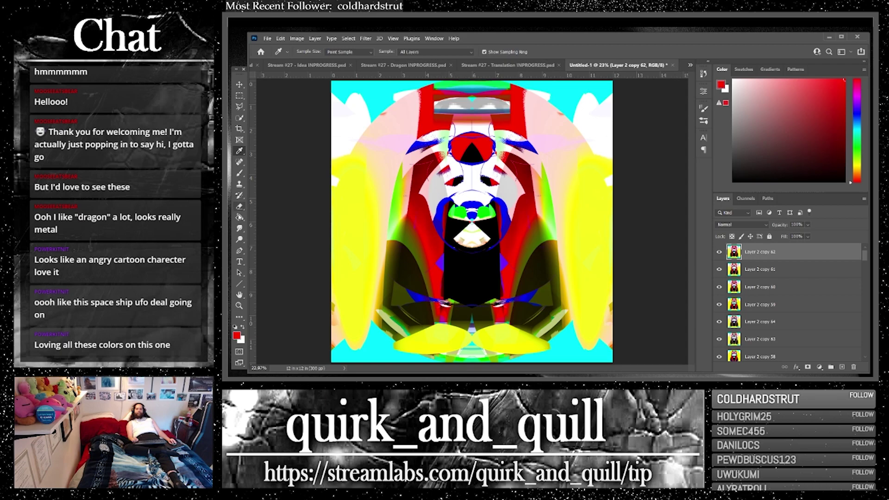
click(239, 217)
click(364, 220)
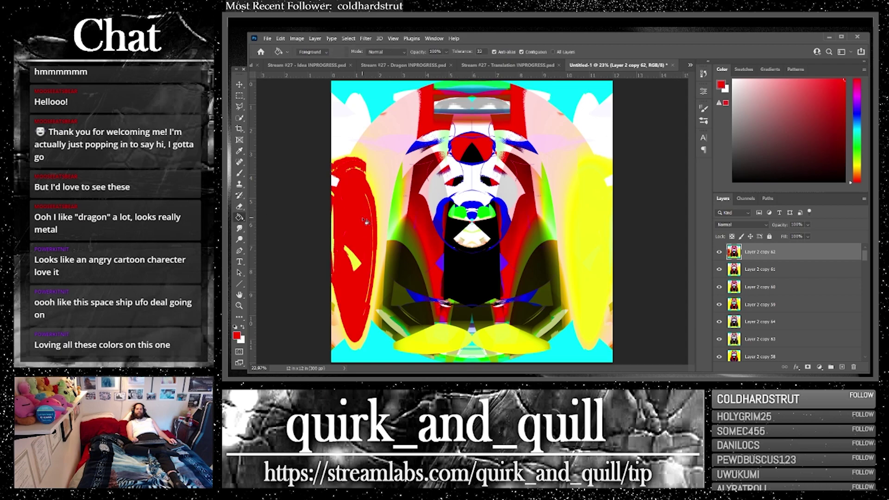
click(599, 222)
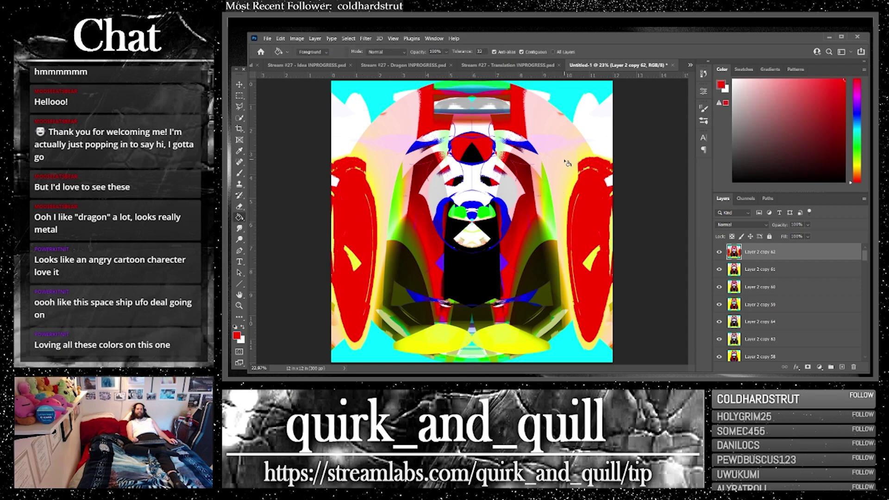
key(ctrl+z)
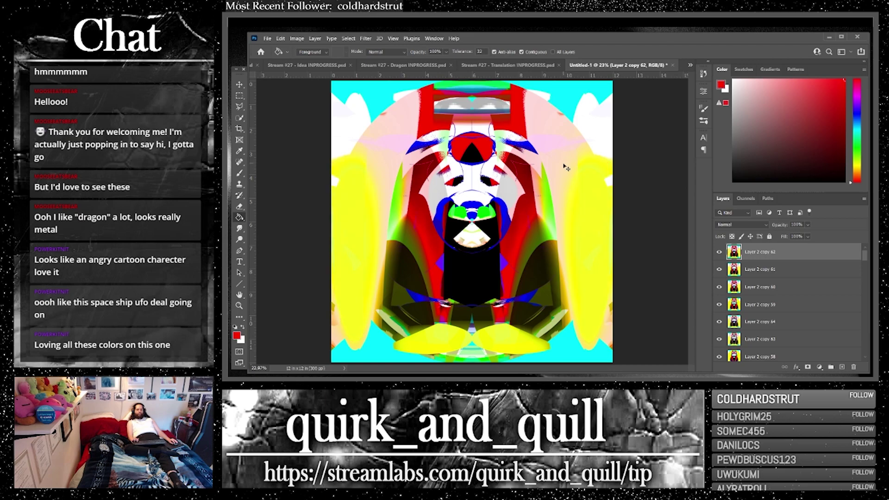
Step: Sample the pale pink from the artwork and duplicate the top face layer as copy 65
click(244, 151)
click(365, 156)
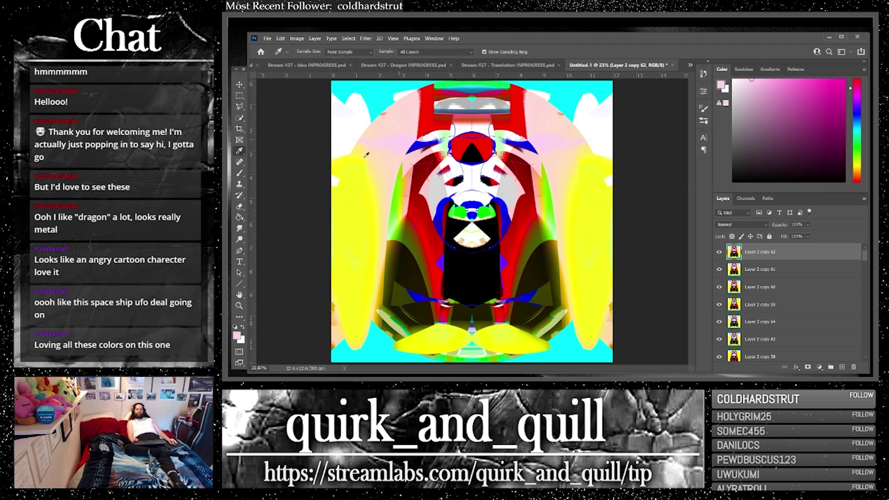
key(g)
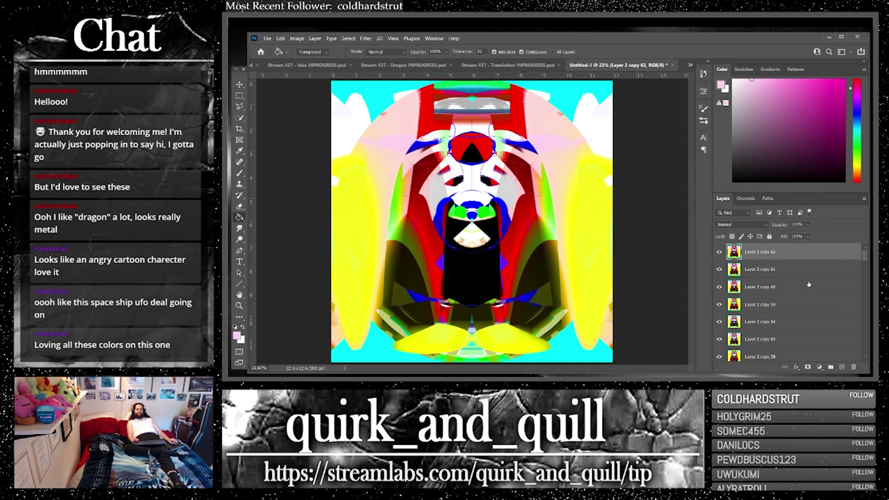
drag(837, 264, 842, 366)
Step: Flip the new copy vertically and blend it in Subtract mode
click(281, 39)
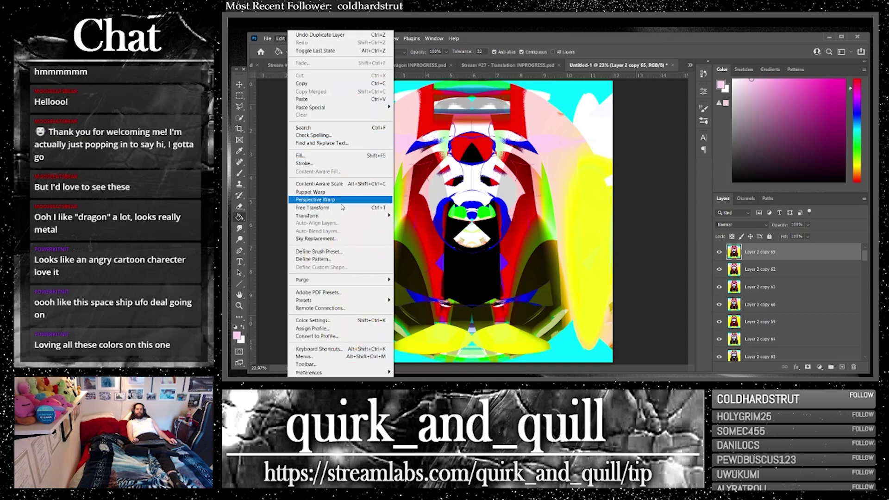
click(410, 351)
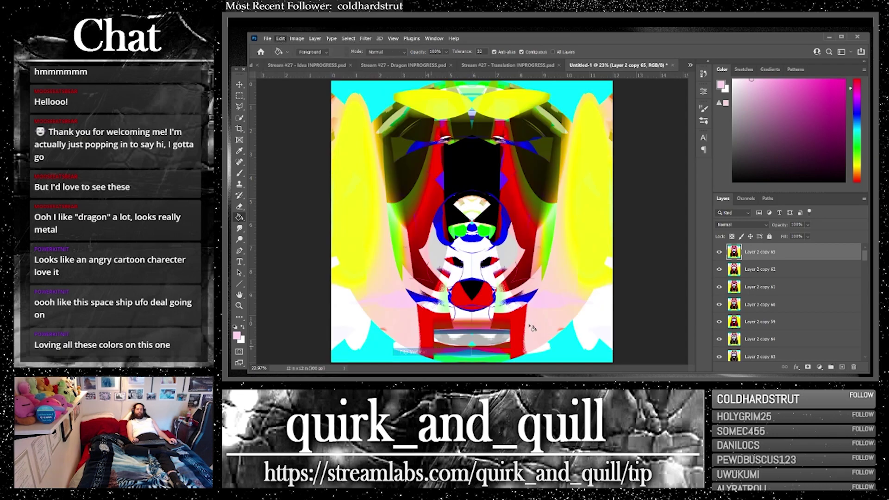
click(738, 225)
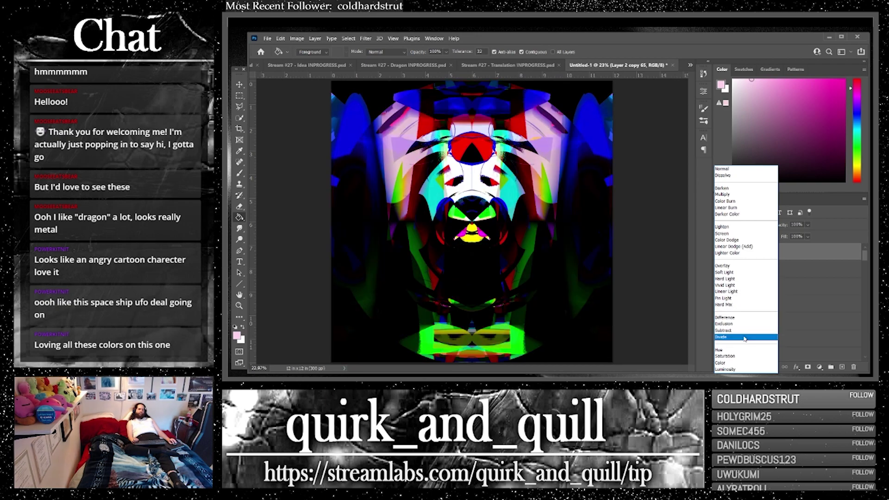
click(745, 331)
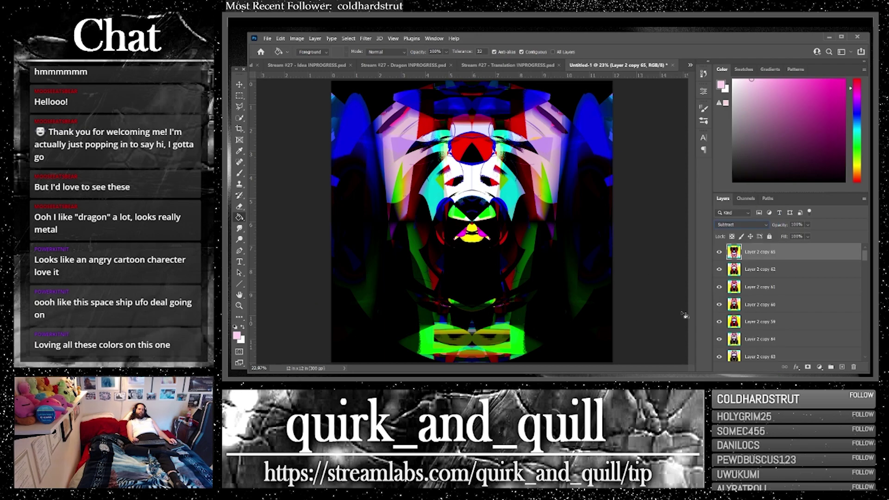
Step: Copy the flipped layer, merge the copies, and reorder Layer 2 copies 62 and 66 in the stack
key(ctrl+j)
key(ctrl+j)
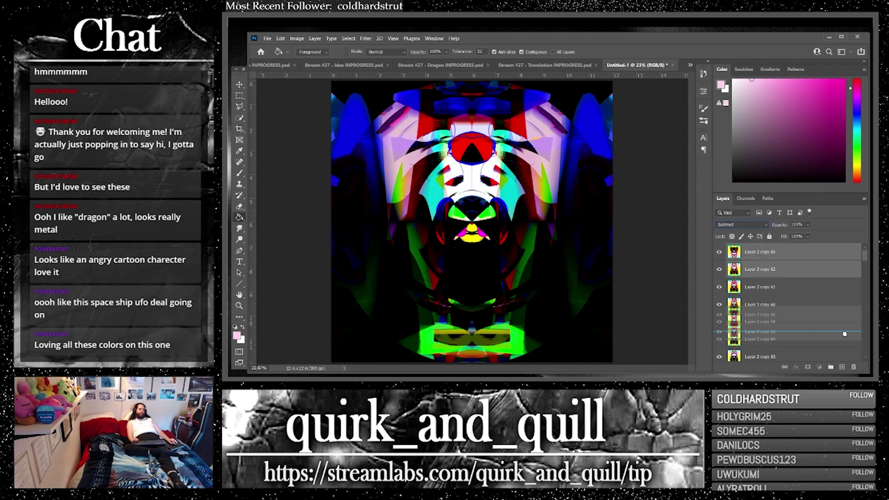
right_click(799, 277)
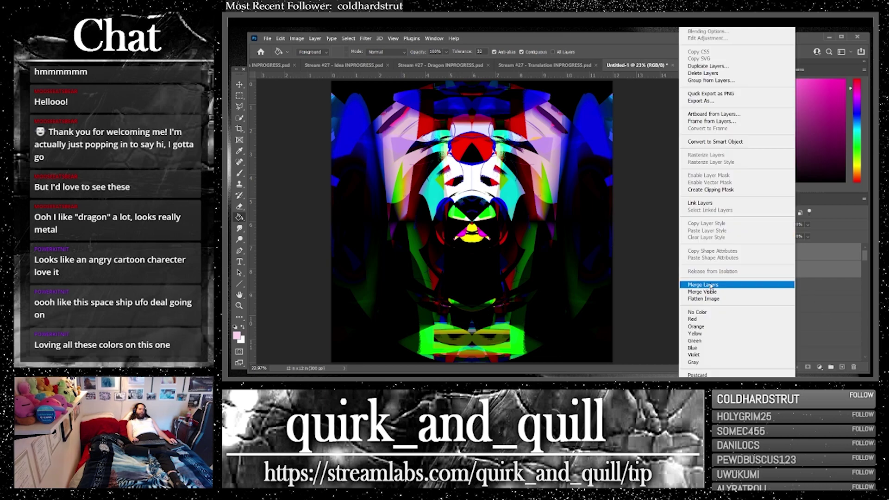
click(777, 278)
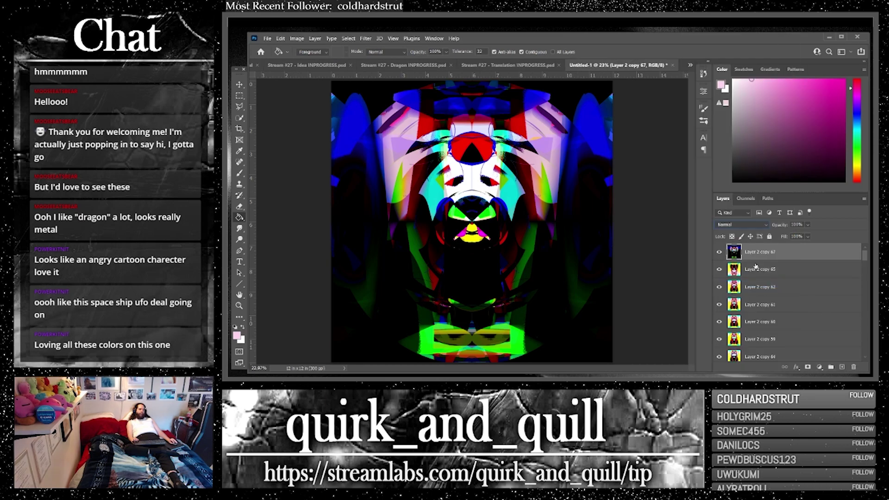
click(756, 284)
drag(815, 286, 843, 367)
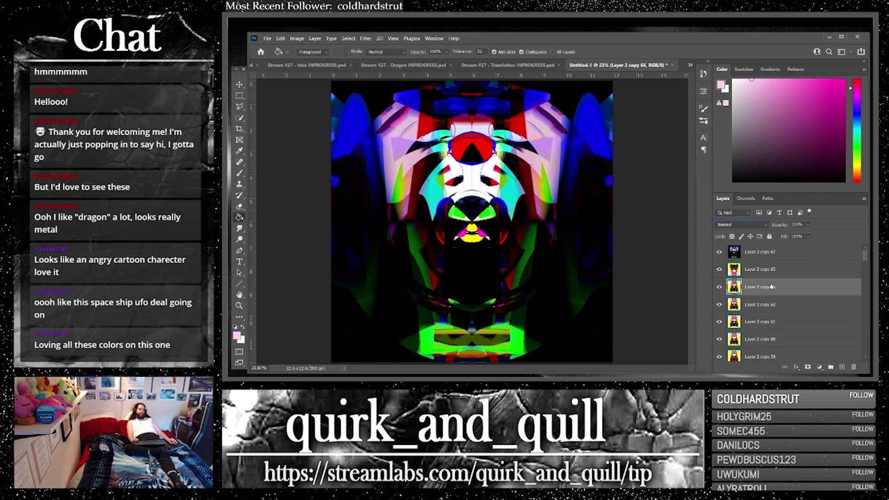
drag(771, 286, 764, 247)
Step: Set Layer 2 copy 67's blend mode to Lighten
click(767, 270)
click(741, 224)
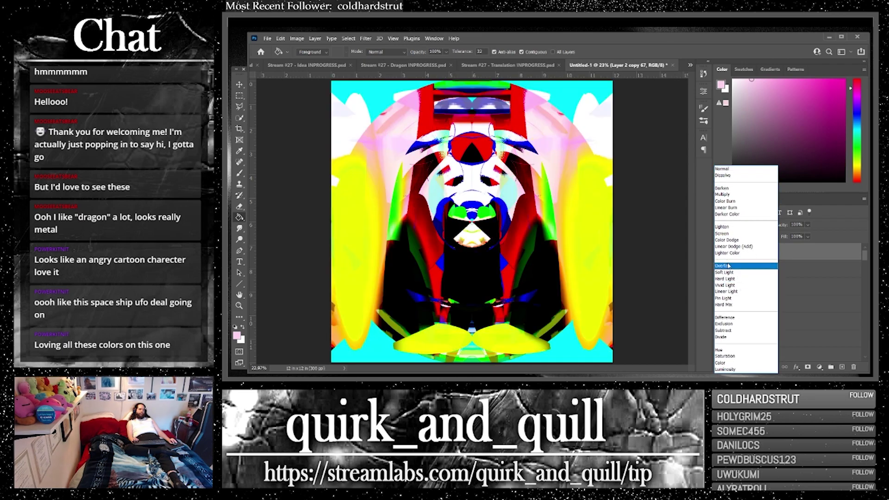
click(723, 227)
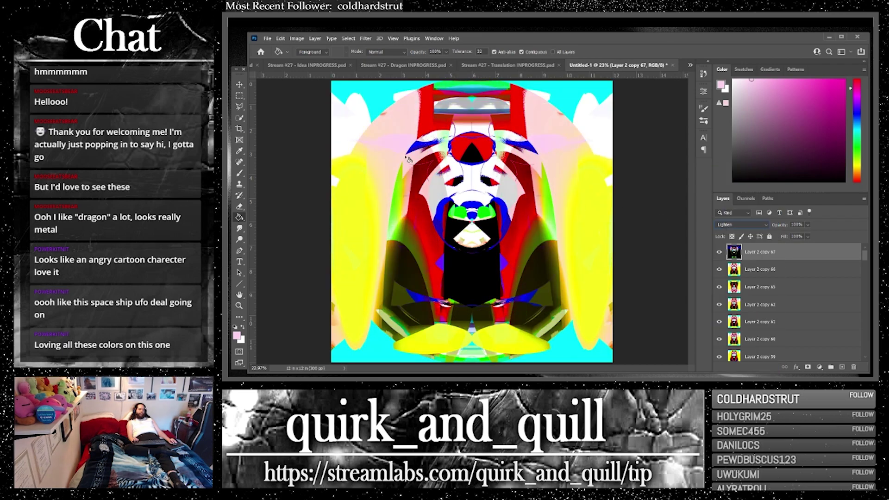
click(240, 85)
Step: Move Layer 2 copy 67 down and stretch it to 131.2% width, shifting it right
drag(464, 181, 474, 315)
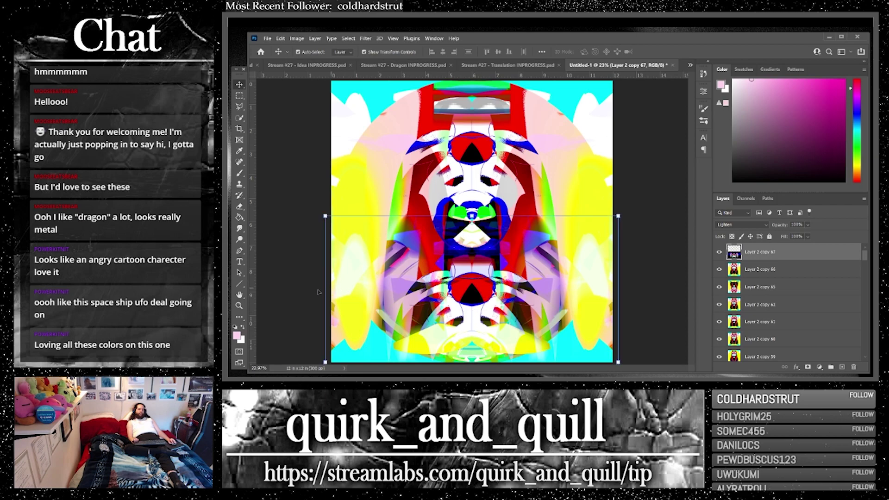
key(ctrl+t)
drag(323, 290, 235, 294)
drag(410, 303, 457, 304)
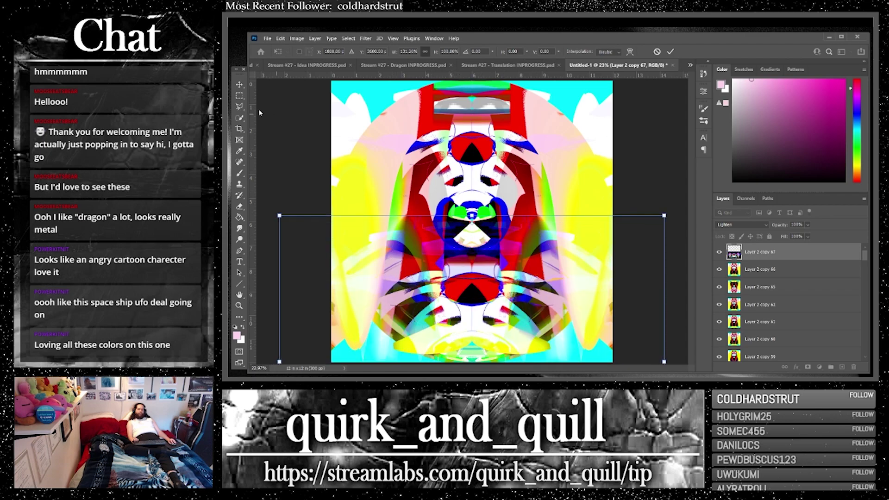
click(286, 147)
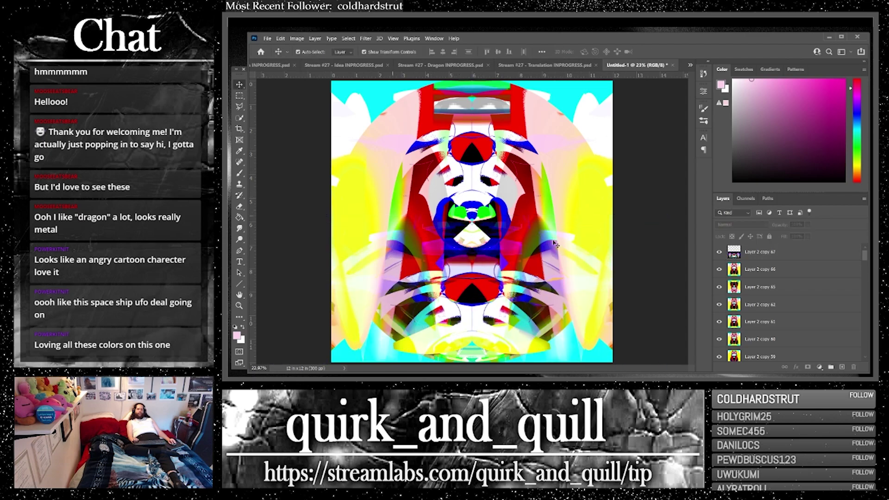
Step: Flip Layer 2 copy 67 vertically, raise it up the canvas, and add an empty Layer 4
click(759, 248)
click(280, 39)
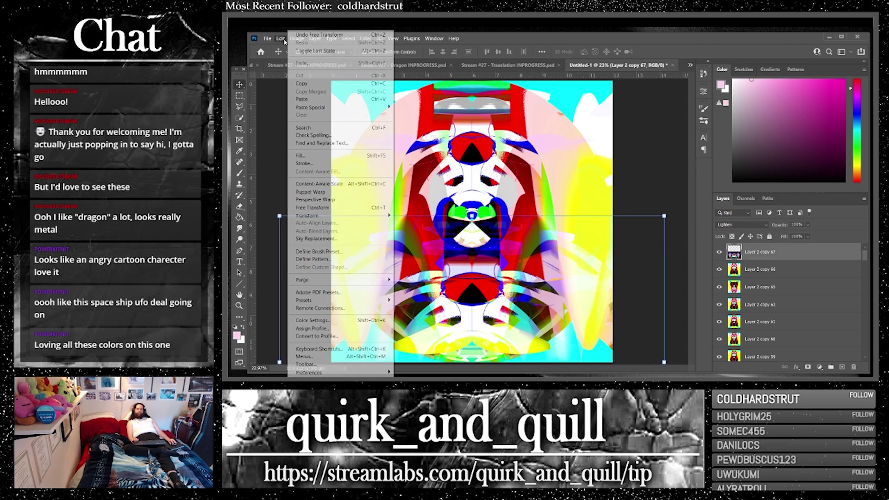
mouse_move(340, 215)
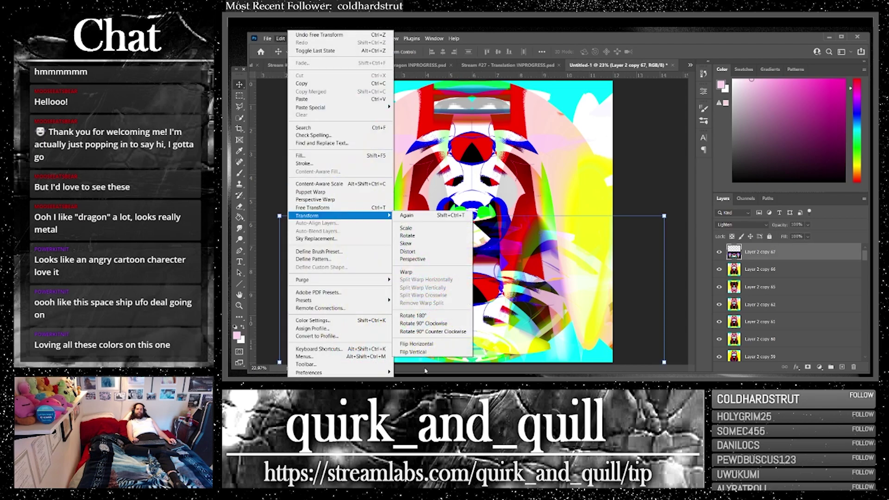
click(428, 351)
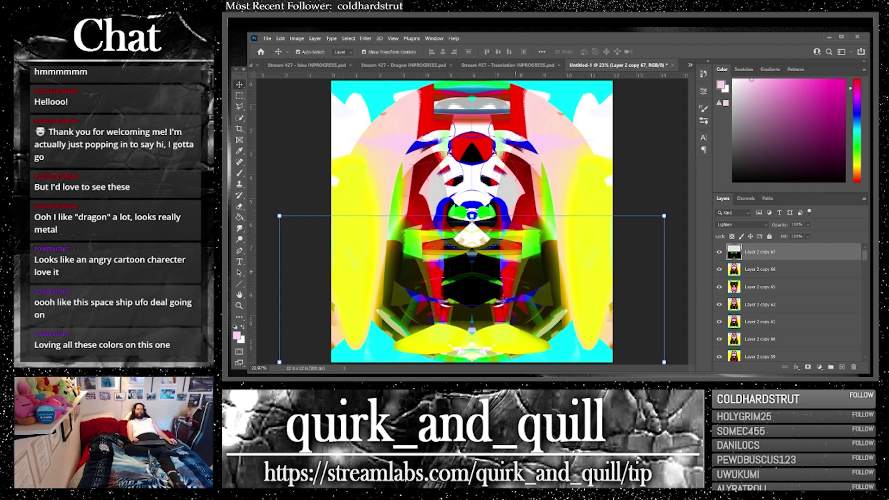
drag(504, 298, 503, 161)
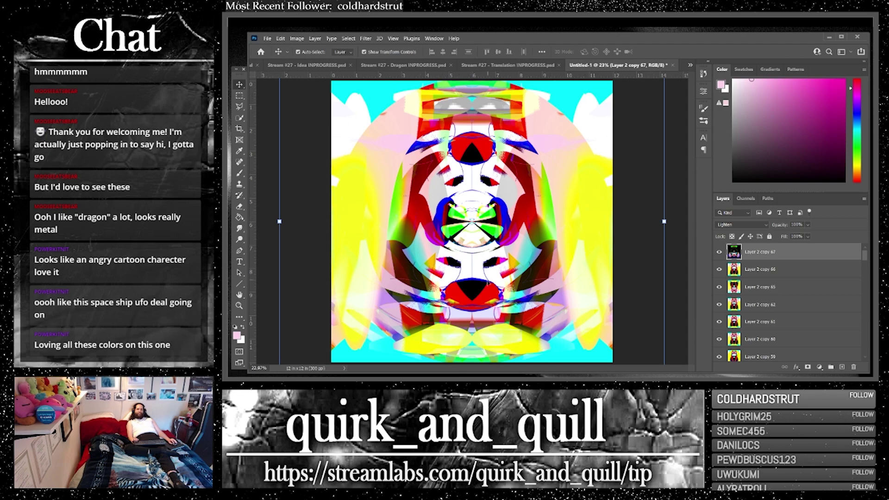
drag(499, 262, 499, 229)
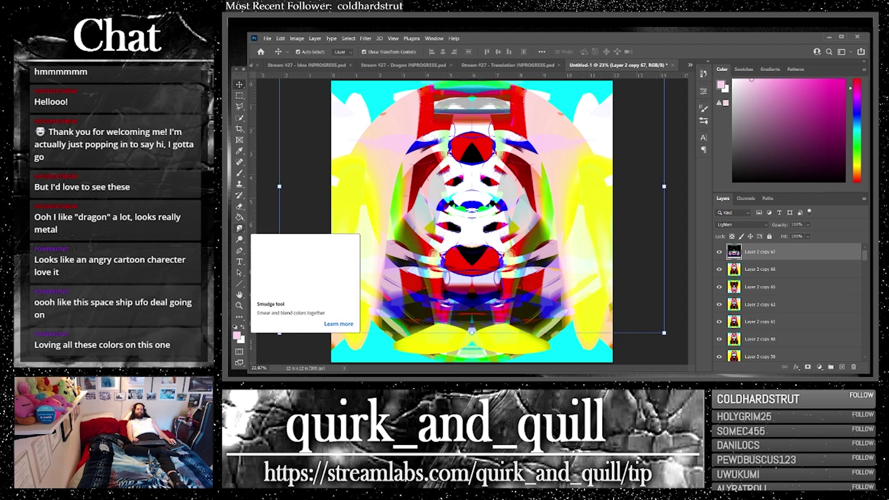
click(239, 173)
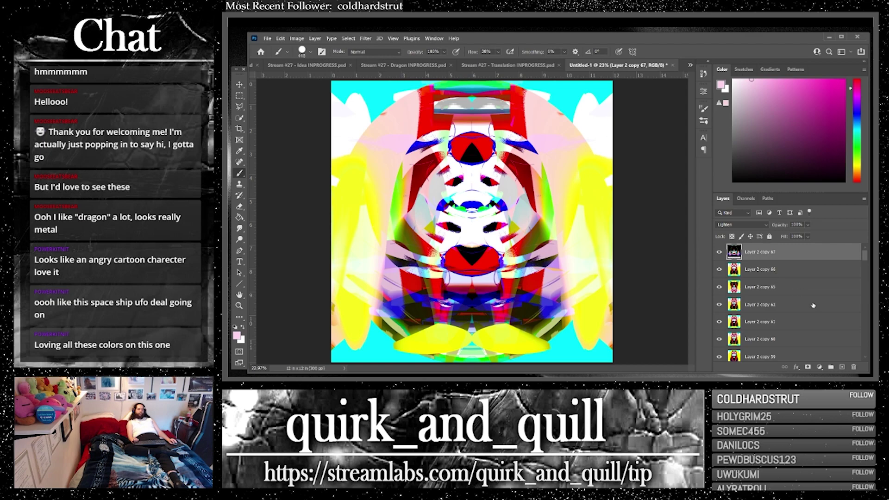
click(844, 367)
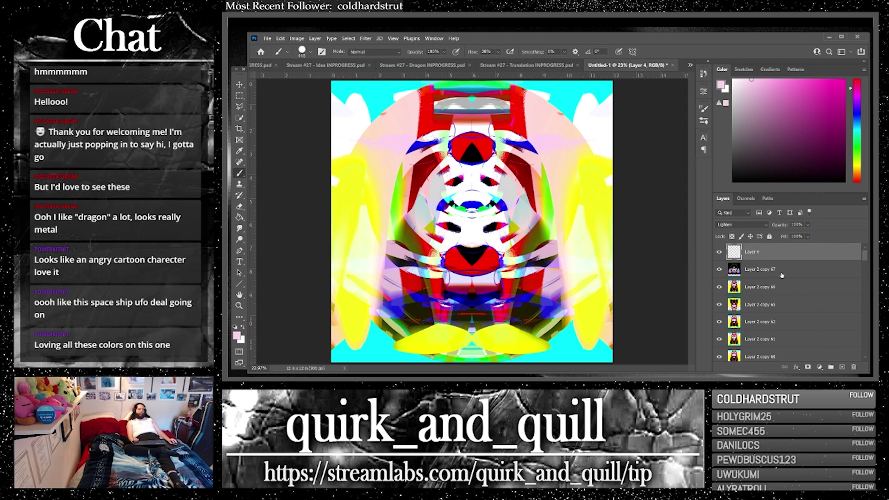
Step: Draw a diagonal black-to-white gradient across Layer 4 with default colours, then duplicate it as Layer 4 copy
click(733, 252)
right_click(240, 218)
click(271, 216)
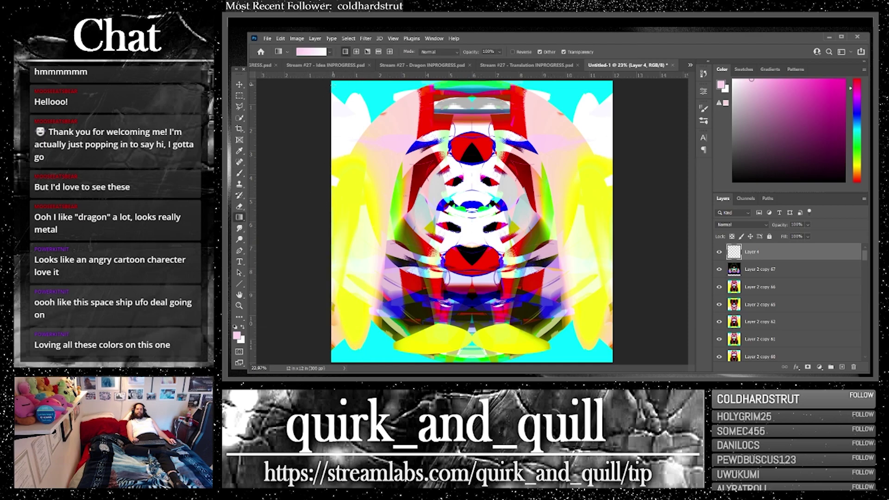
drag(392, 163, 508, 289)
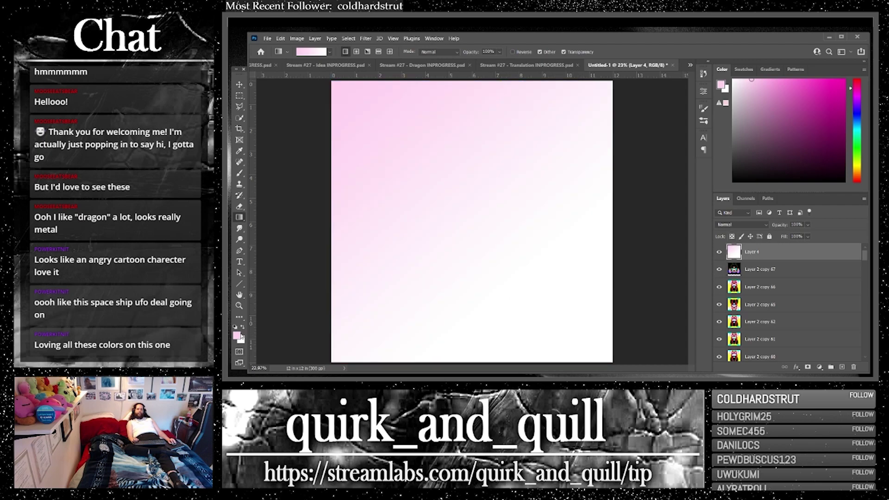
click(235, 327)
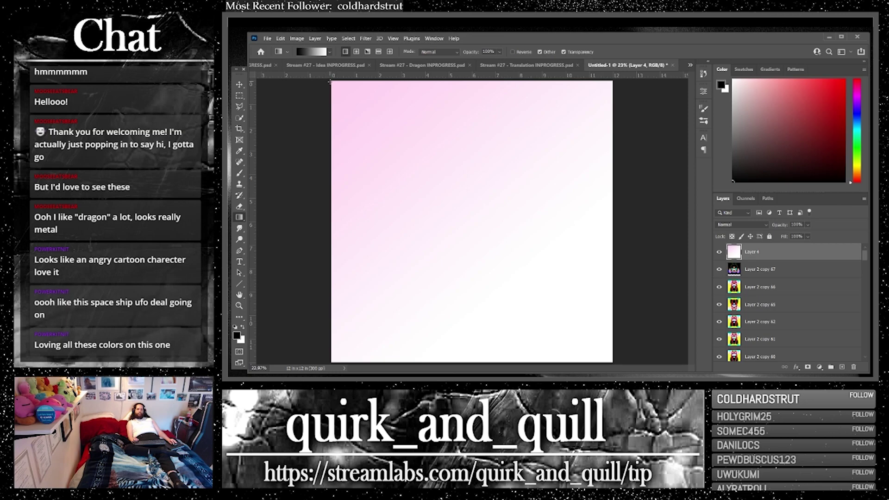
drag(333, 82, 569, 336)
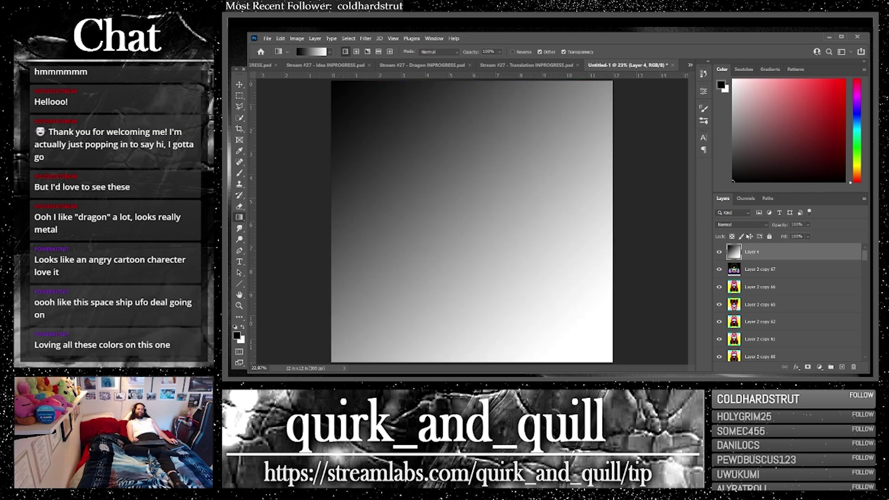
drag(838, 252, 841, 367)
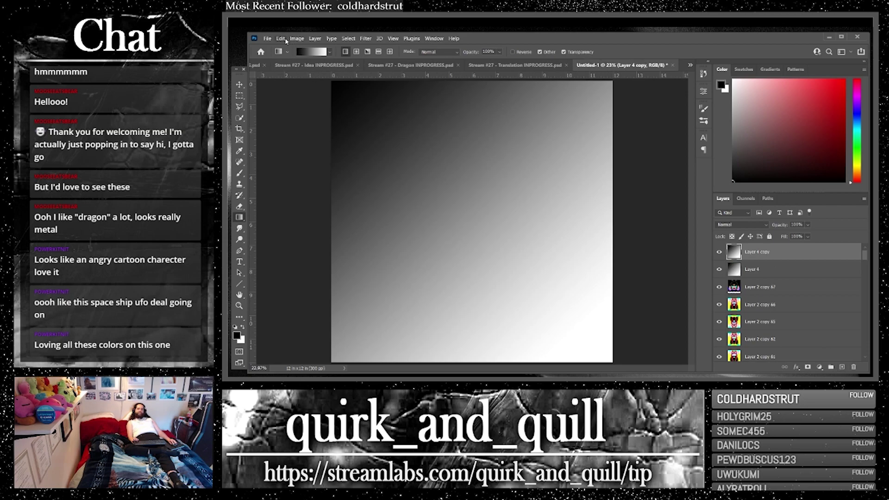
Step: Rotate the gradient copy 90° clockwise and blend it in Pin Light mode
click(282, 39)
mouse_move(358, 216)
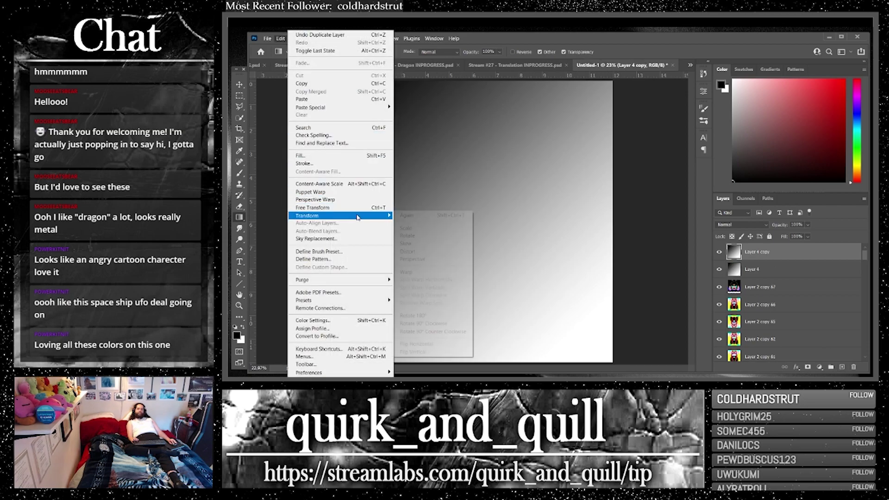
click(423, 323)
click(740, 225)
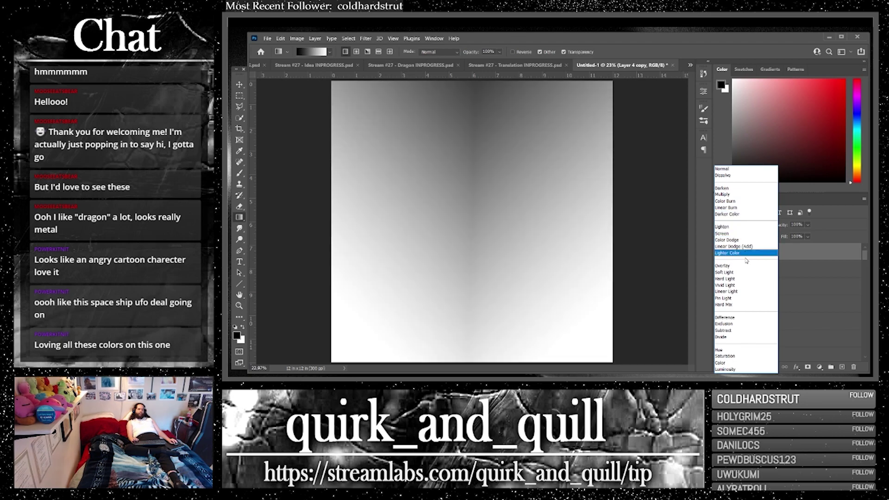
click(745, 298)
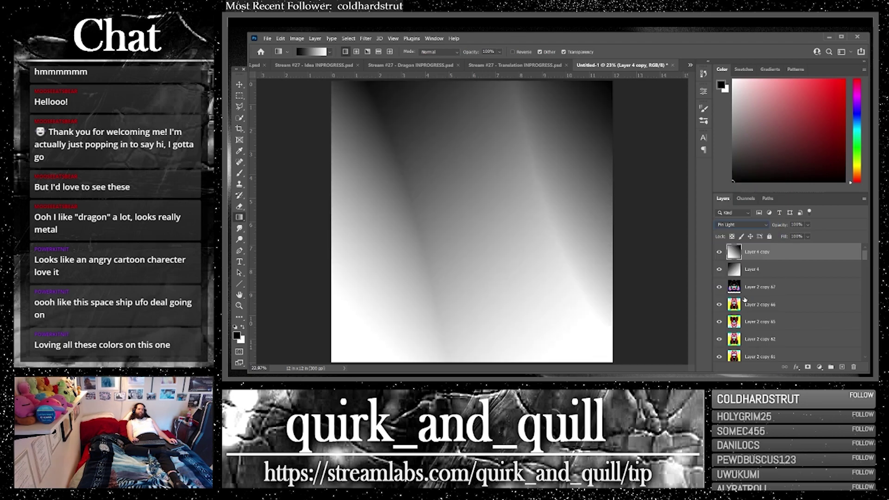
Step: Merge Layer 4 with Layer 4 copy and duplicate the merged gradient layer
shift+click(784, 266)
right_click(785, 266)
click(787, 283)
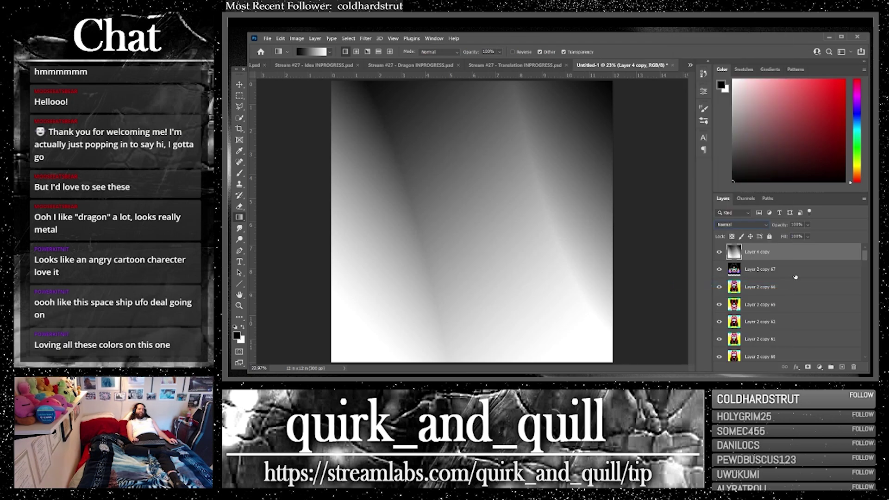
drag(841, 259, 842, 367)
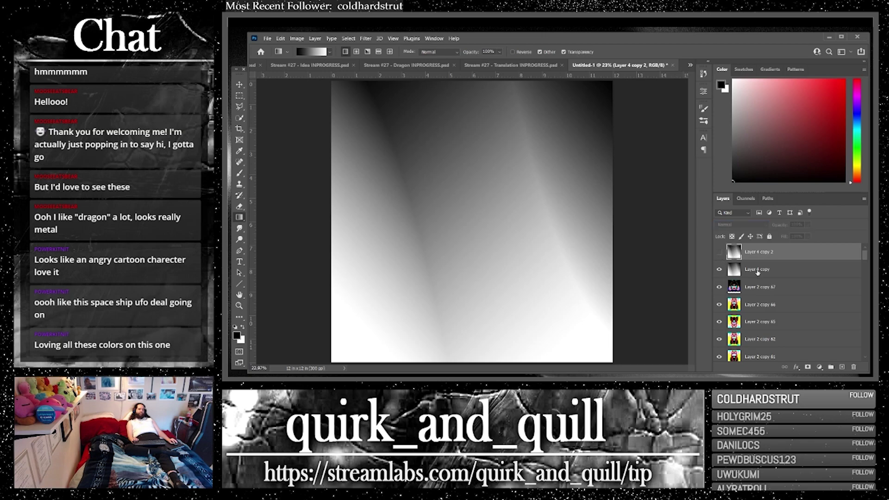
Step: Set Layer 4 copy's blend mode back to Normal
click(759, 269)
click(749, 225)
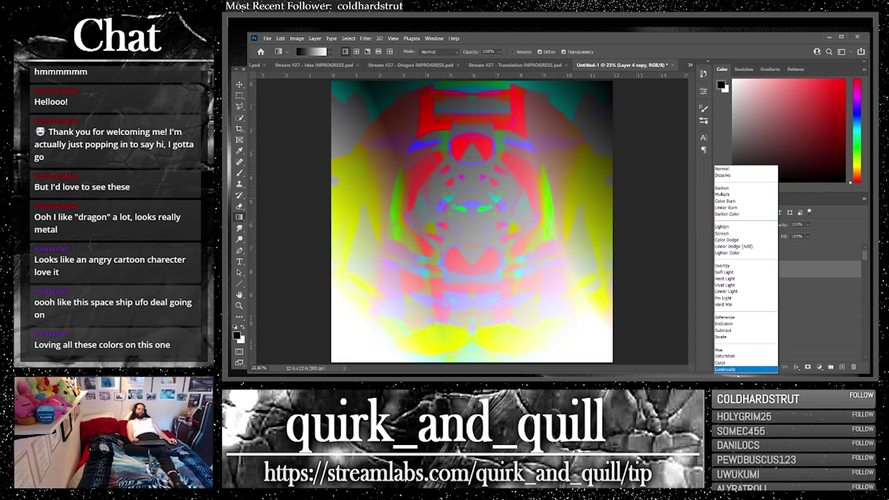
click(722, 169)
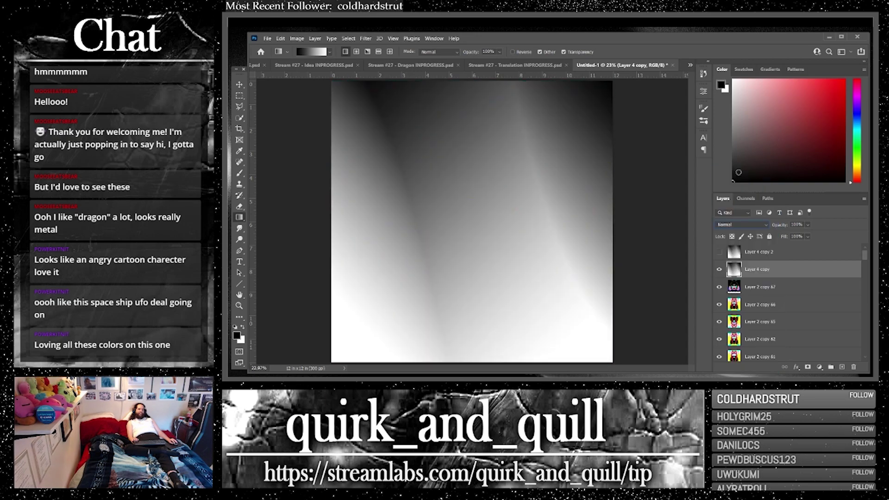
Step: Hide the grey gradient Layer 4 copy and set Layer 2 copy 67 to Normal blending
click(762, 288)
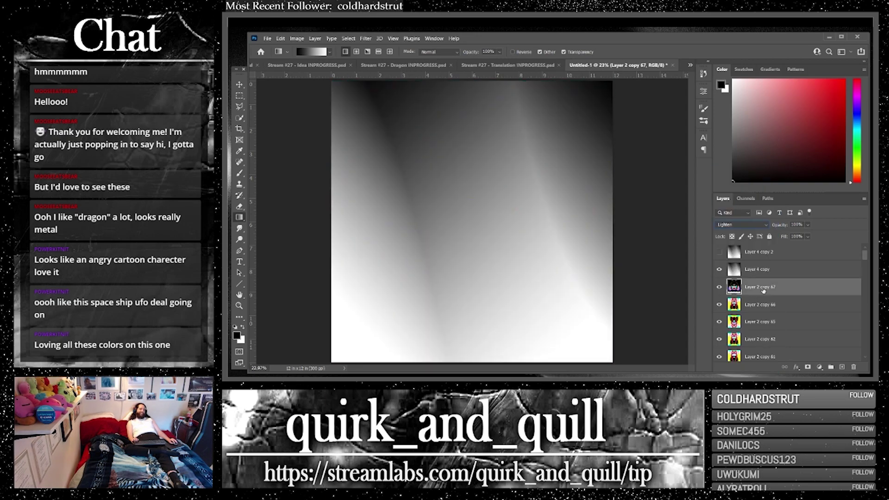
click(815, 309)
click(719, 269)
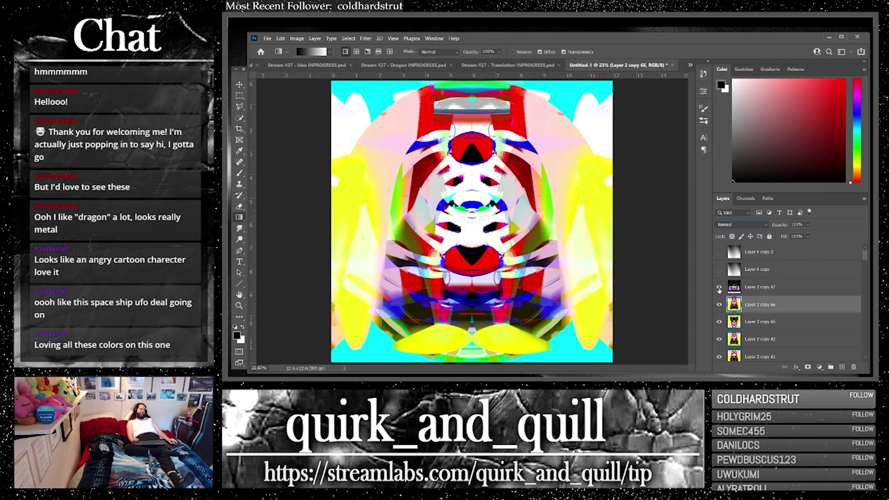
click(719, 297)
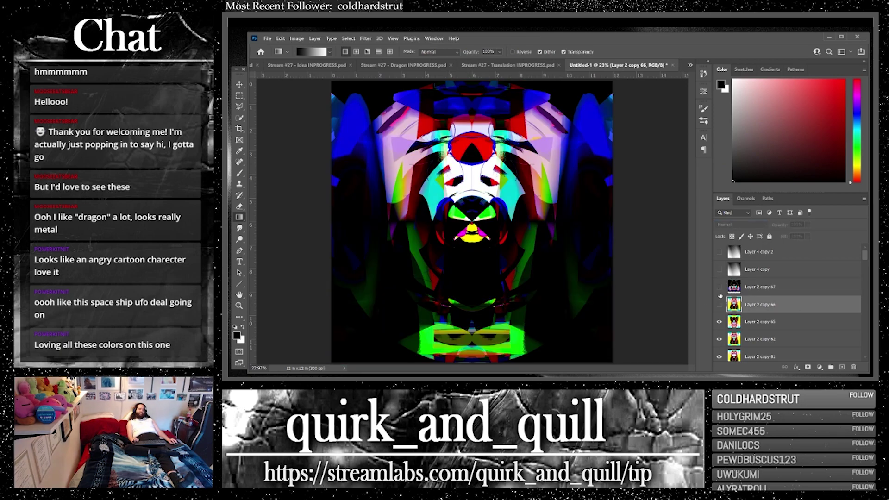
click(720, 287)
click(751, 287)
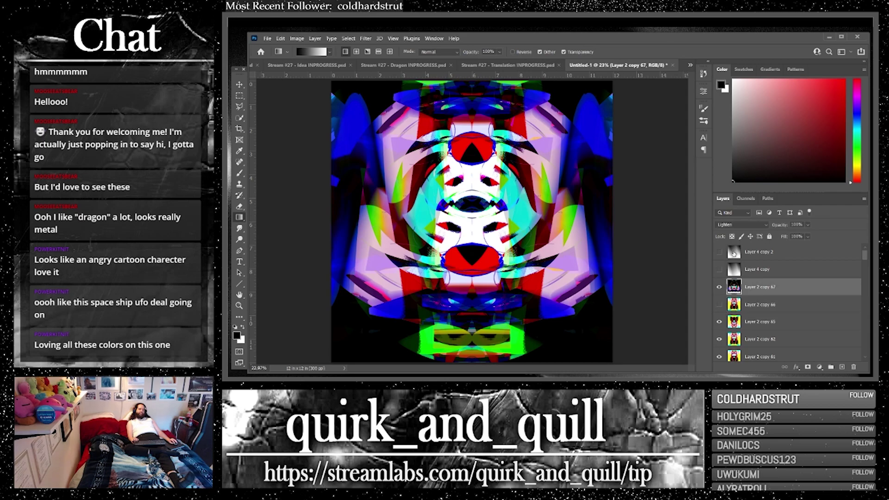
click(736, 225)
click(729, 171)
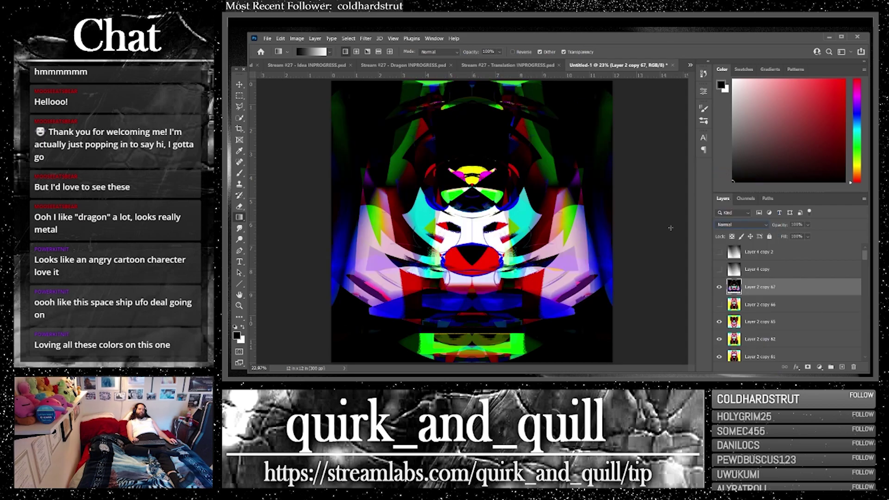
Step: Switch to the Paint Bucket tool and duplicate Layer 2 copy 66
right_click(244, 223)
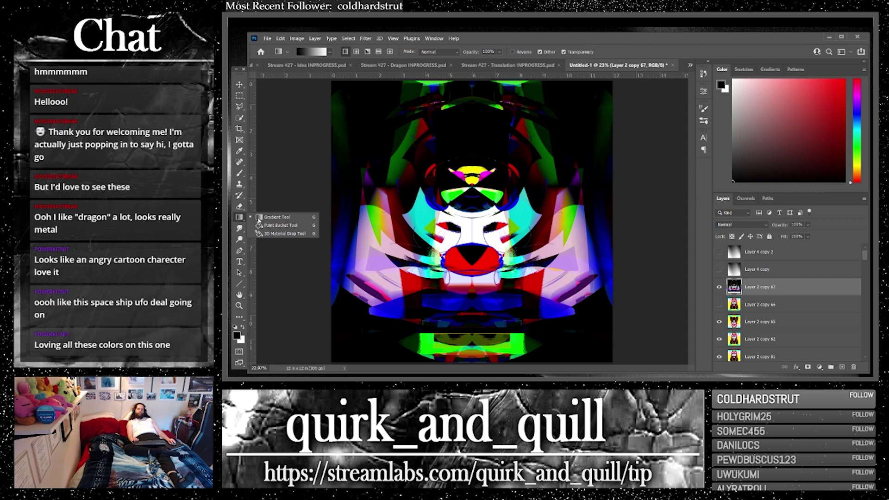
click(273, 225)
click(450, 345)
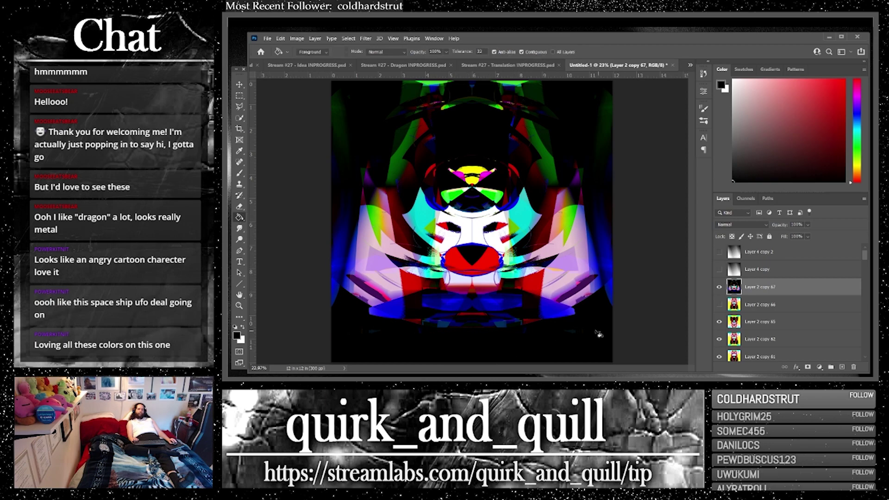
drag(759, 305, 842, 367)
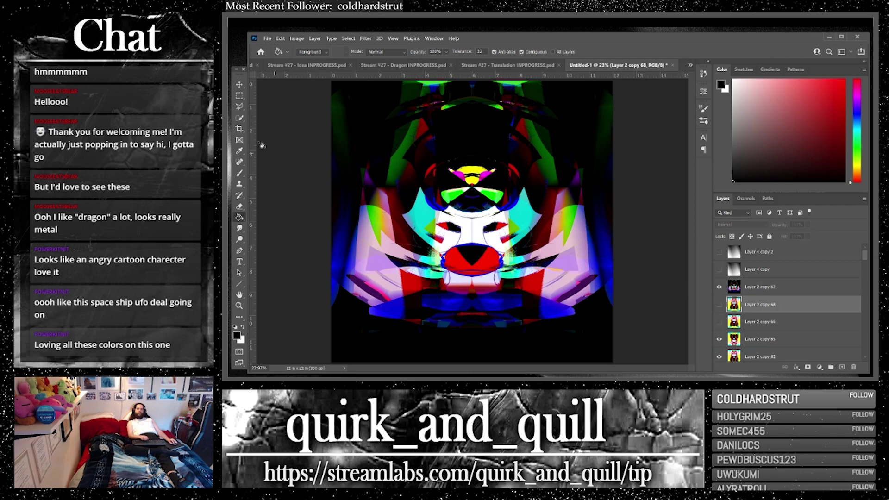
Step: Take the Brush tool and add an empty layer above Layer 2 copy 67
click(239, 128)
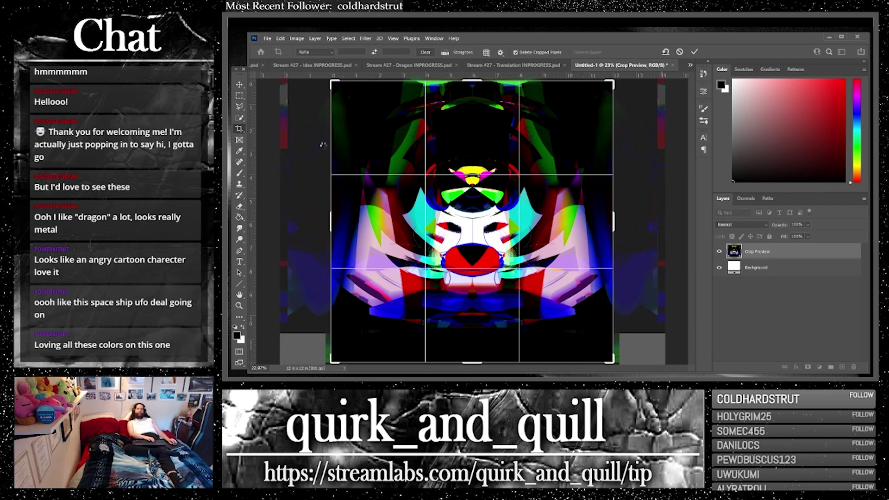
key(Escape)
click(239, 83)
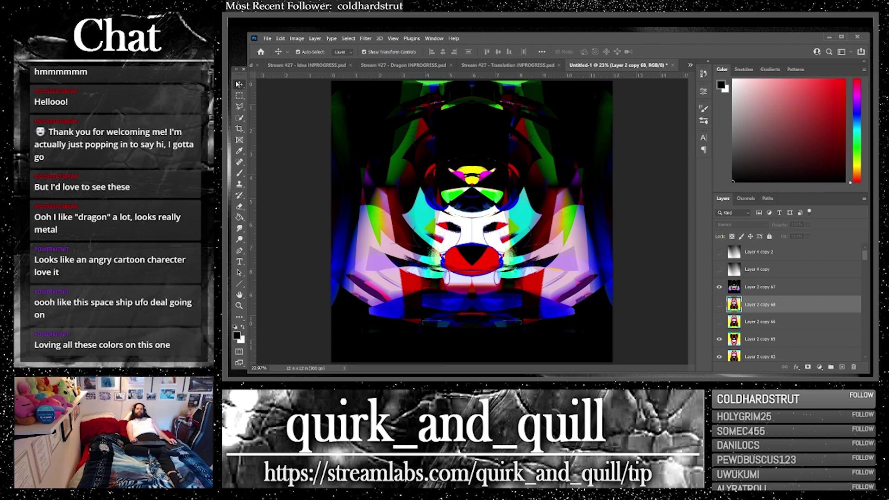
click(313, 38)
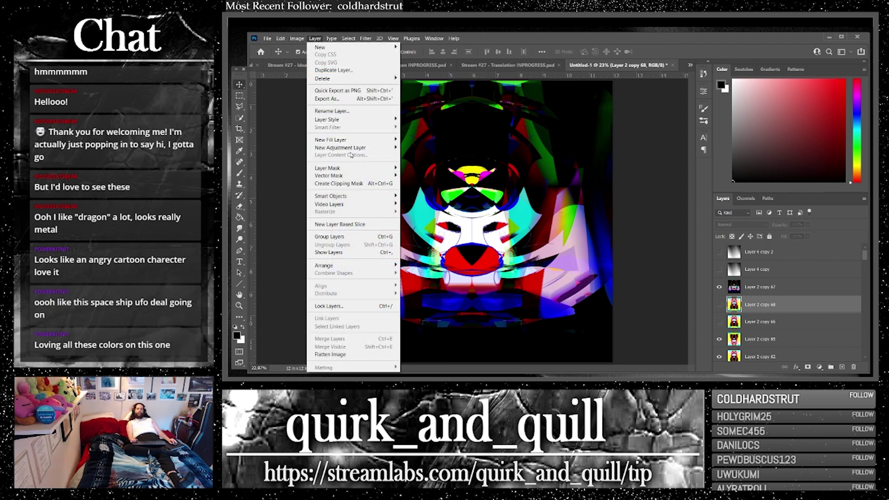
mouse_move(365, 120)
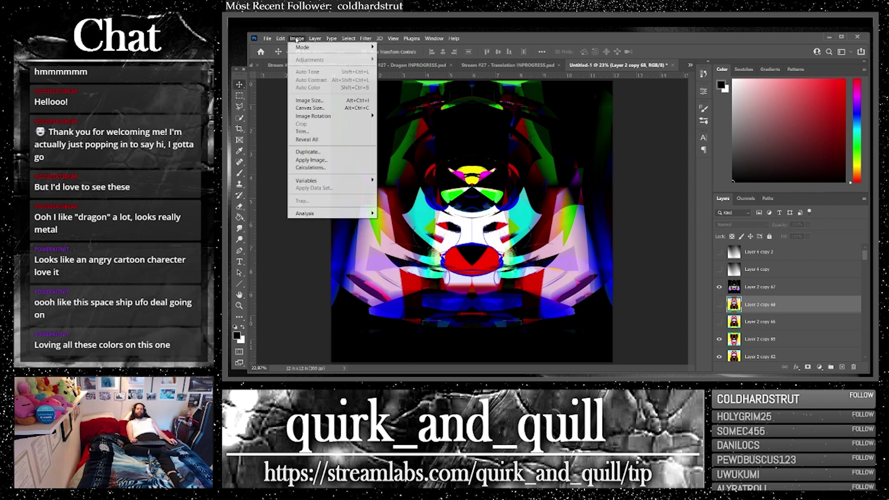
click(295, 39)
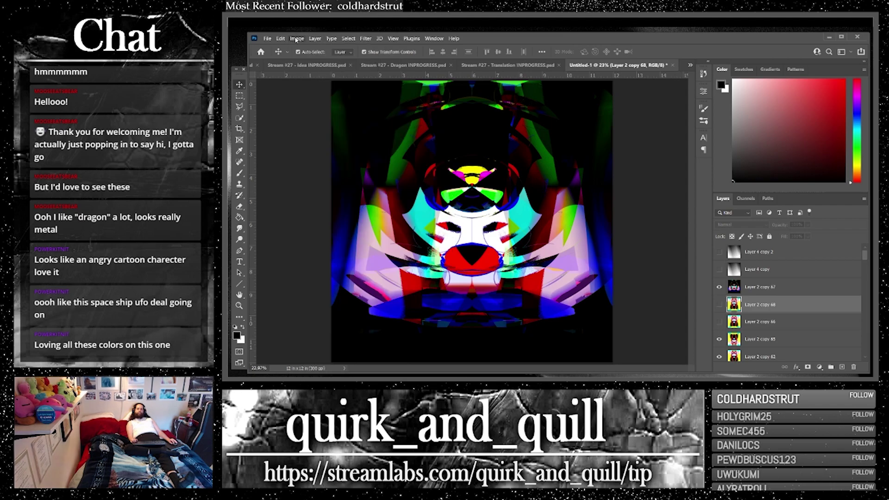
click(239, 175)
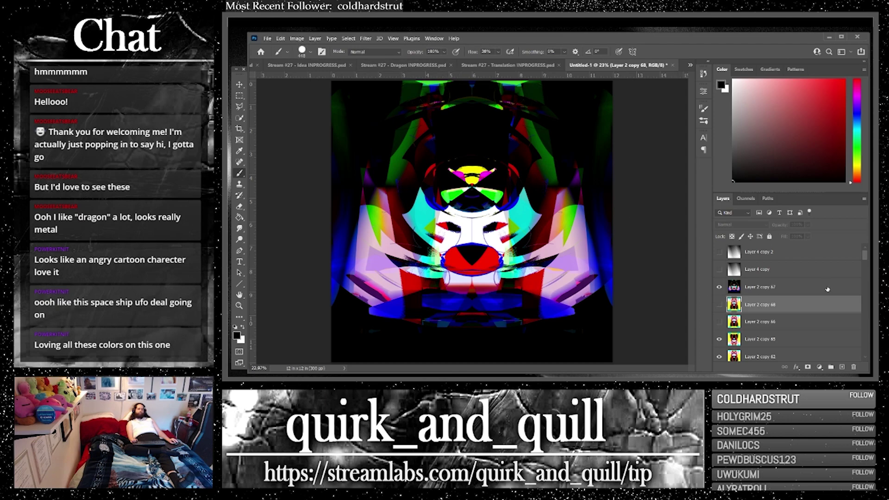
click(827, 288)
click(844, 368)
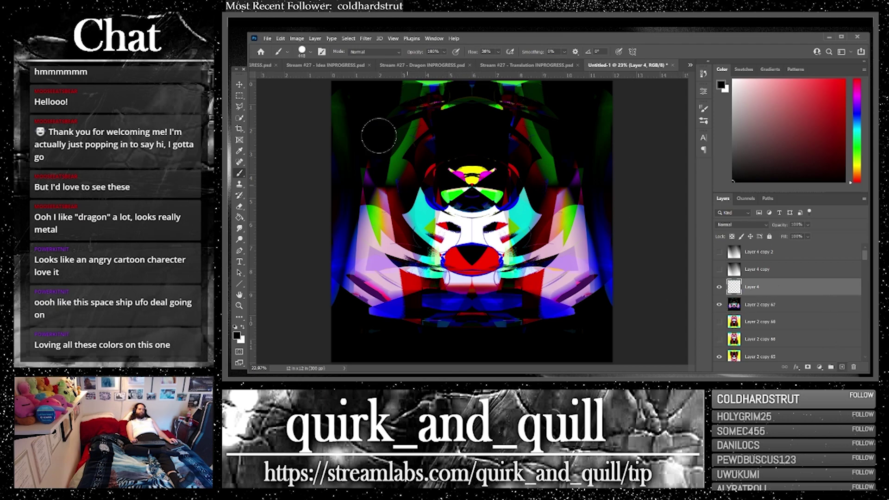
Step: With a Soft Round brush, paint black over the upper, left, lower-right and lower-face areas on Layer 4
click(309, 52)
click(308, 158)
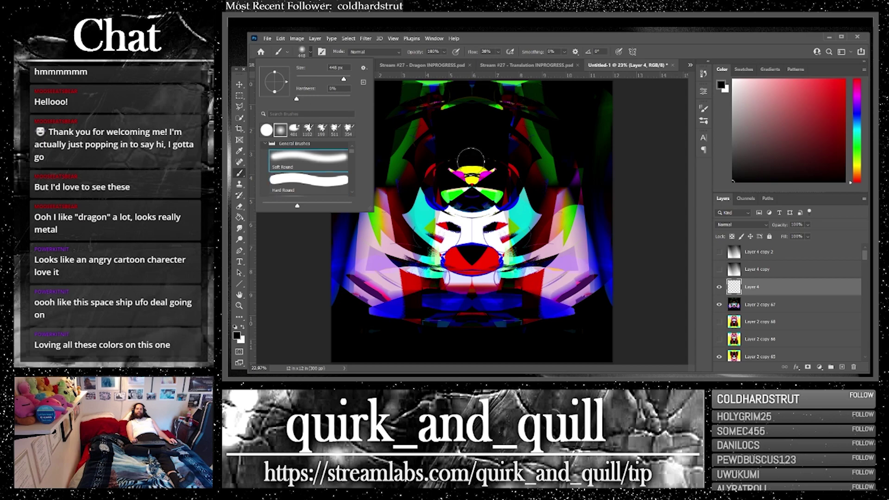
key(Return)
mouse_move(662, 83)
mouse_down()
mouse_move(386, 124)
mouse_move(384, 141)
mouse_move(409, 129)
mouse_move(388, 186)
mouse_move(396, 145)
mouse_move(382, 232)
mouse_move(358, 169)
mouse_move(368, 290)
mouse_move(344, 199)
mouse_move(343, 294)
mouse_move(366, 332)
mouse_move(348, 249)
mouse_move(393, 331)
mouse_move(345, 235)
mouse_move(332, 334)
mouse_move(350, 254)
mouse_move(410, 363)
mouse_move(364, 233)
mouse_move(433, 328)
mouse_move(377, 240)
mouse_move(422, 269)
mouse_up()
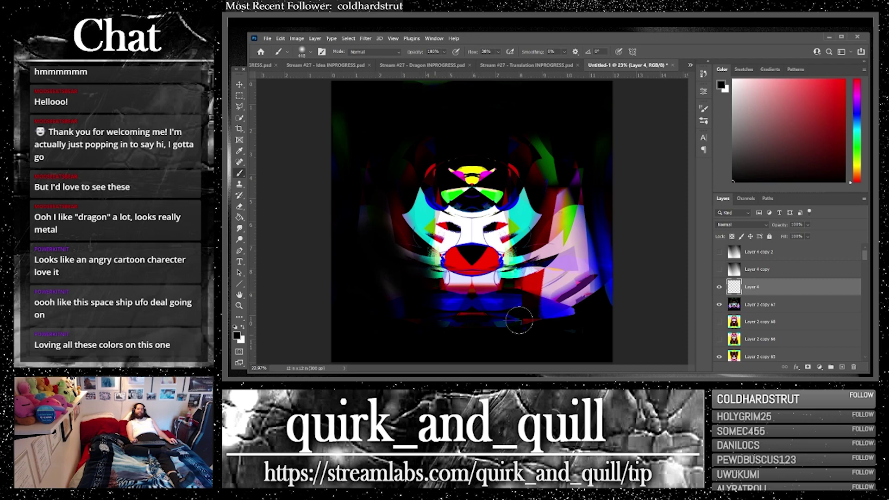
mouse_move(570, 308)
mouse_down()
mouse_move(541, 311)
mouse_move(580, 249)
mouse_move(583, 318)
mouse_move(565, 190)
mouse_move(581, 223)
mouse_move(587, 216)
mouse_move(564, 237)
mouse_move(530, 296)
mouse_move(532, 264)
mouse_move(536, 291)
mouse_move(593, 225)
mouse_move(597, 289)
mouse_move(612, 279)
mouse_move(622, 213)
mouse_move(613, 284)
mouse_move(604, 220)
mouse_move(578, 155)
mouse_move(580, 177)
mouse_move(568, 193)
mouse_move(550, 140)
mouse_move(545, 164)
mouse_up()
mouse_move(484, 152)
mouse_down()
mouse_move(454, 194)
mouse_move(462, 181)
mouse_move(475, 195)
mouse_move(490, 177)
mouse_up()
click(243, 85)
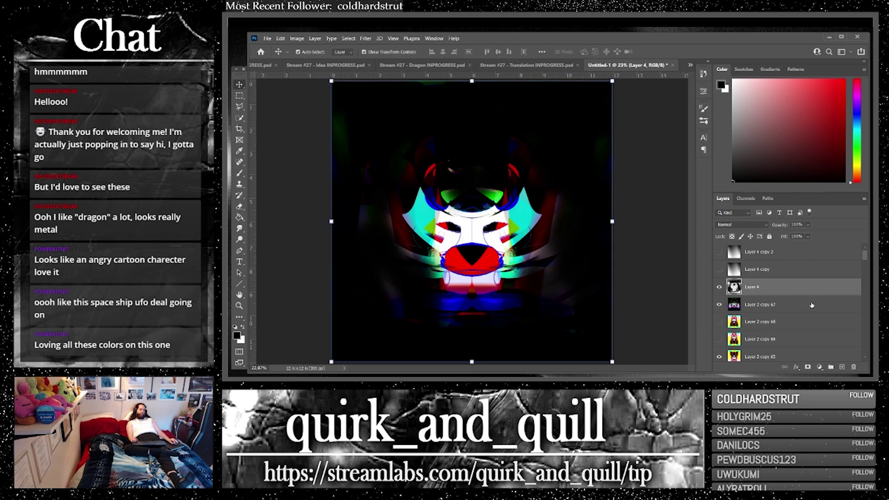
Step: Merge Layer 2 copy 67 and Layer 4 into one layer
shift+click(826, 307)
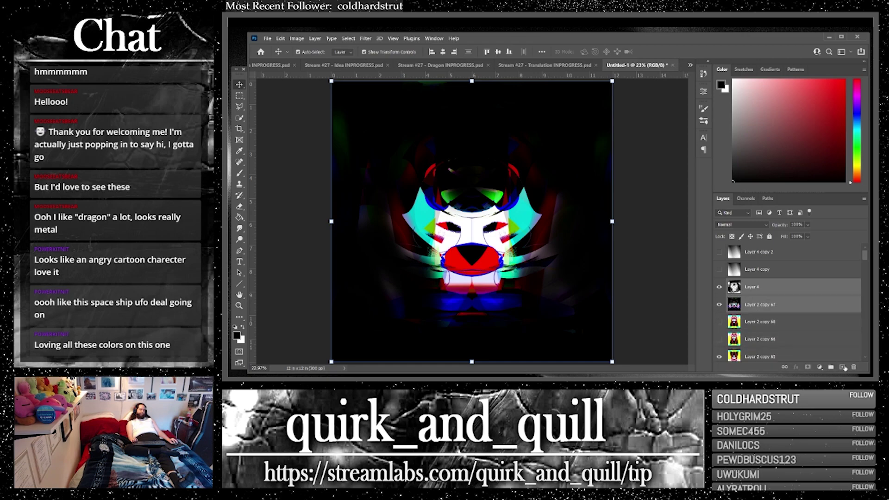
right_click(783, 300)
click(687, 286)
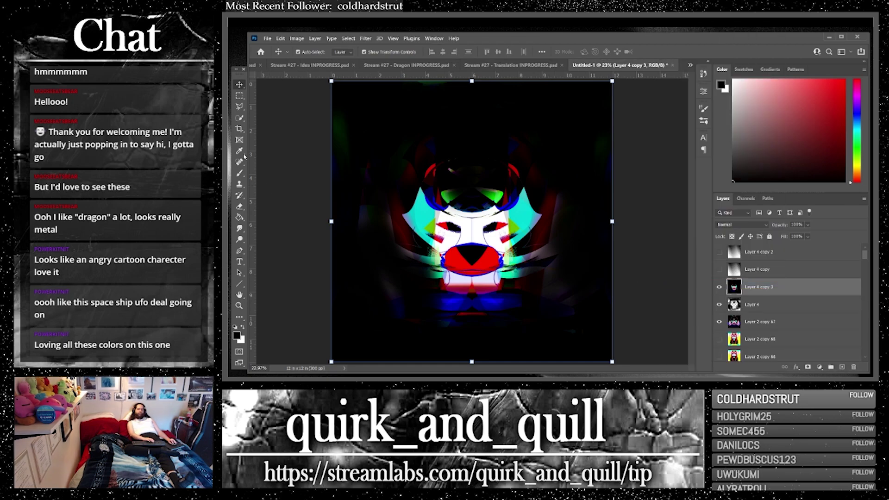
click(240, 130)
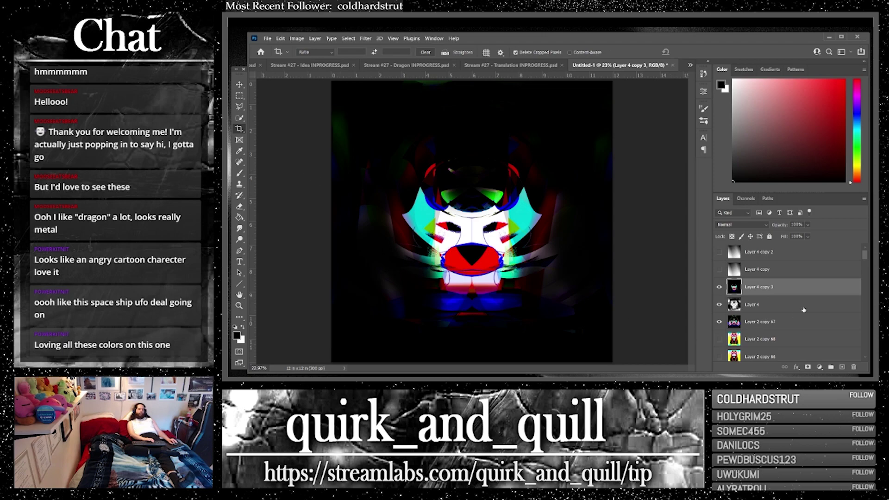
scroll(804, 309, down, 8)
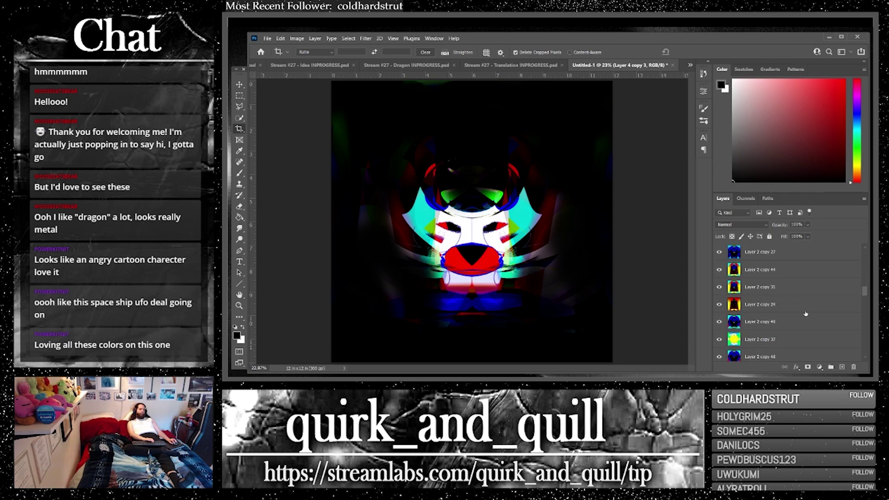
scroll(805, 314, down, 10)
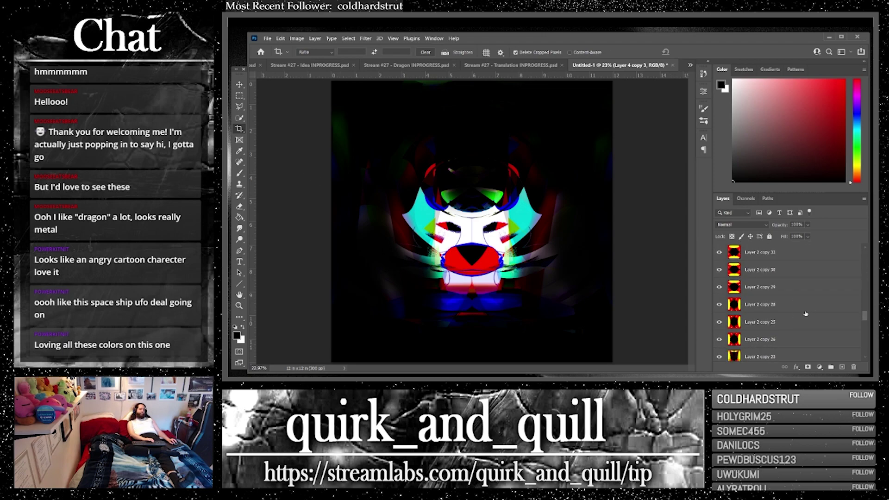
scroll(789, 308, down, 5)
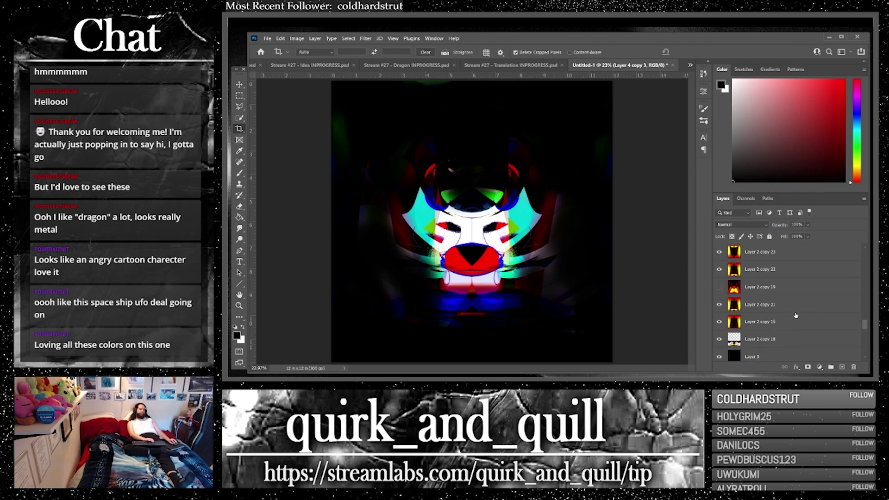
Step: Duplicate Layer 2 copy 21 to the top of the stack and set it to Lighten blending
click(836, 307)
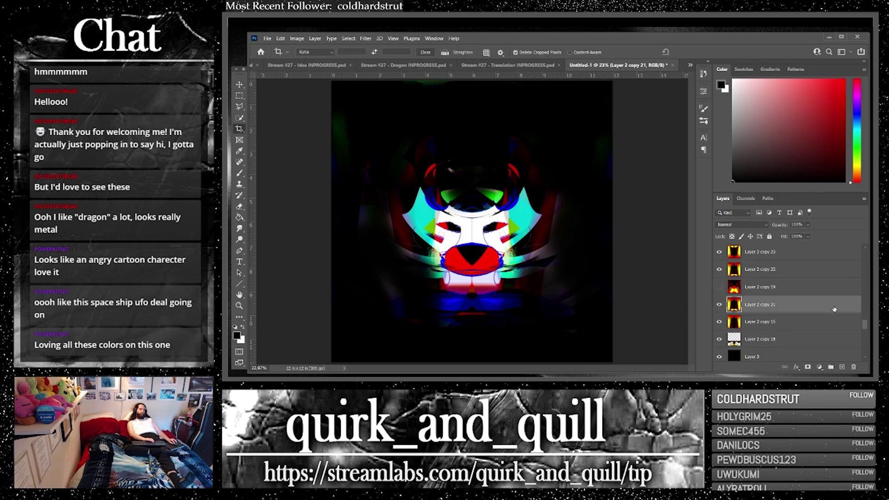
drag(834, 309, 841, 367)
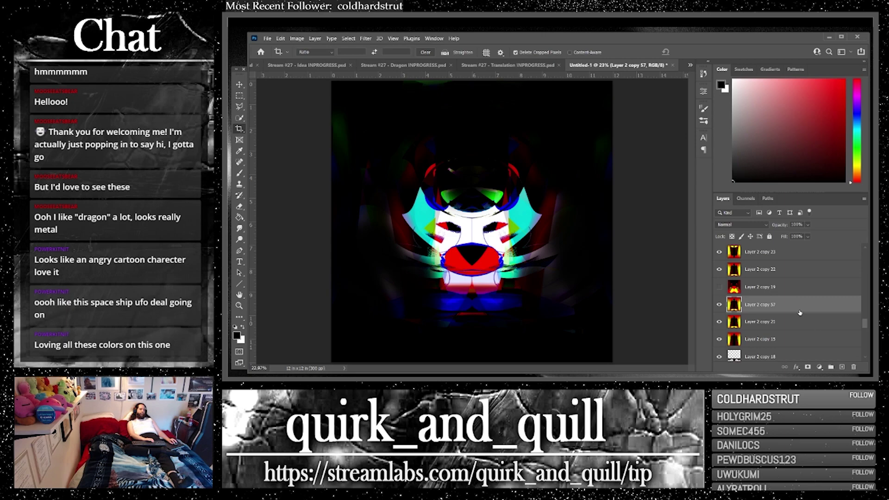
drag(799, 313, 775, 252)
click(769, 305)
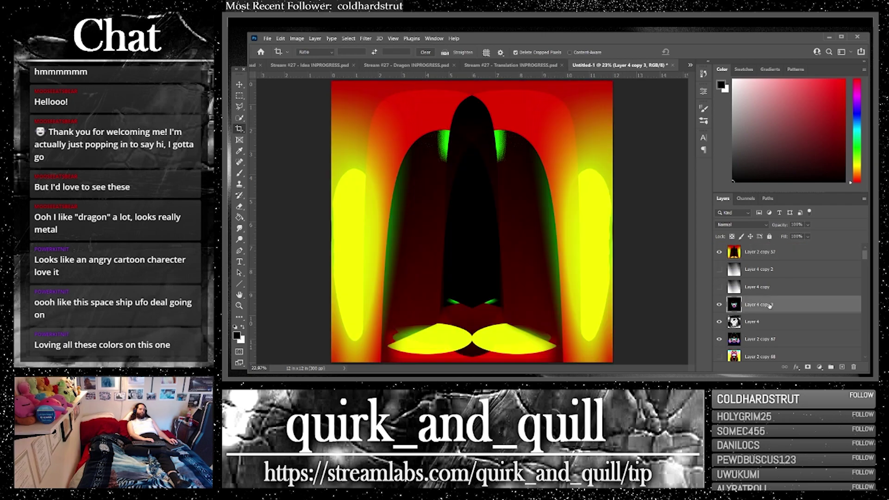
click(759, 252)
click(741, 224)
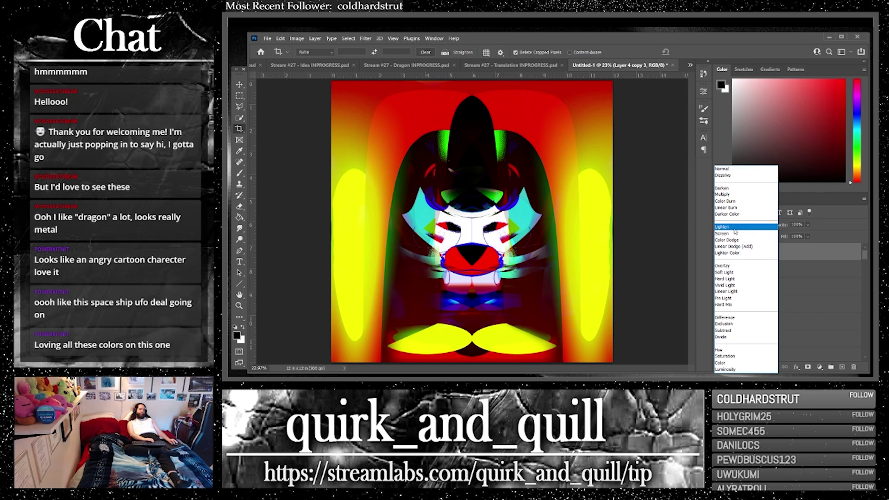
click(734, 227)
click(239, 84)
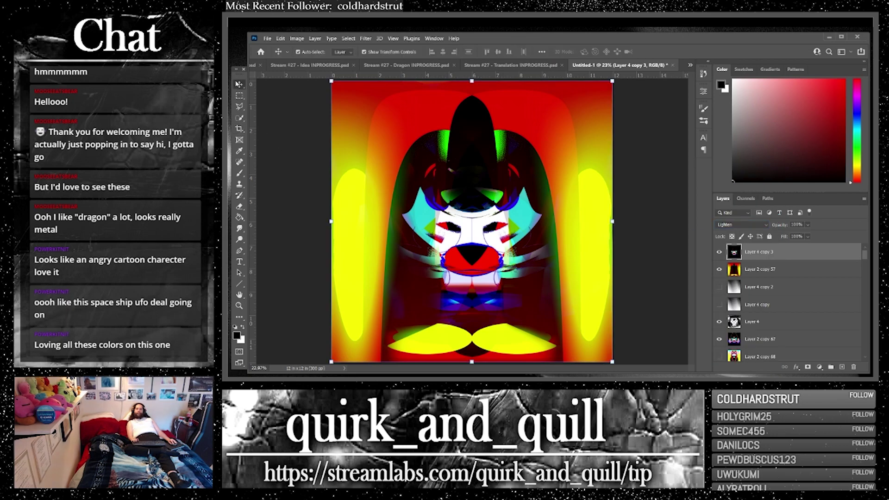
drag(480, 248, 479, 146)
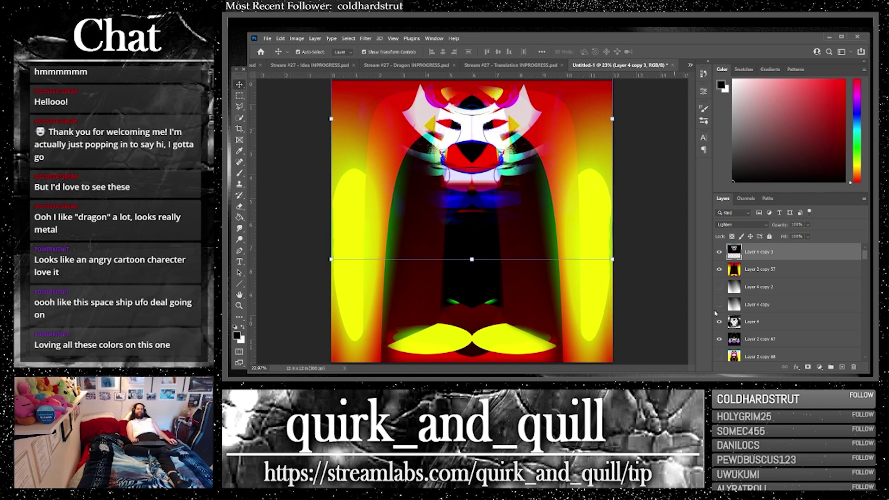
Step: Hide the Layer 4 copy 3 mask face and stack a duplicate of Layer 2 copy 57 on top
click(783, 268)
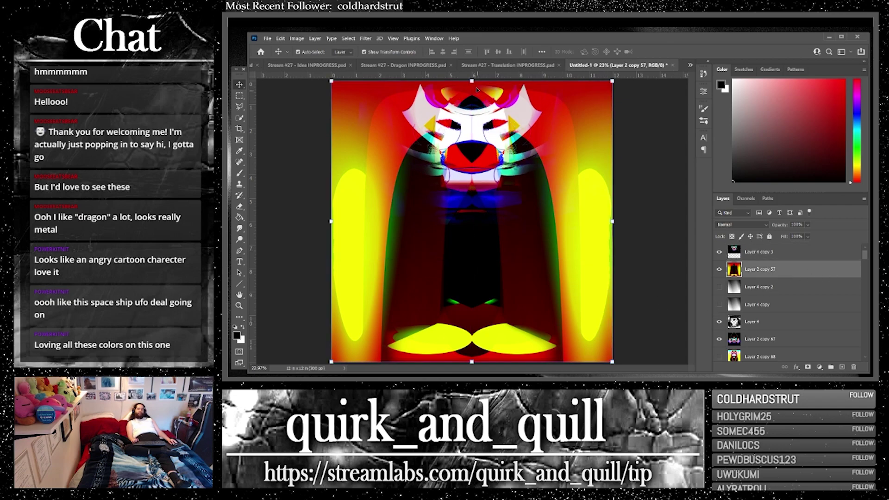
drag(472, 81, 482, 185)
key(ctrl+z)
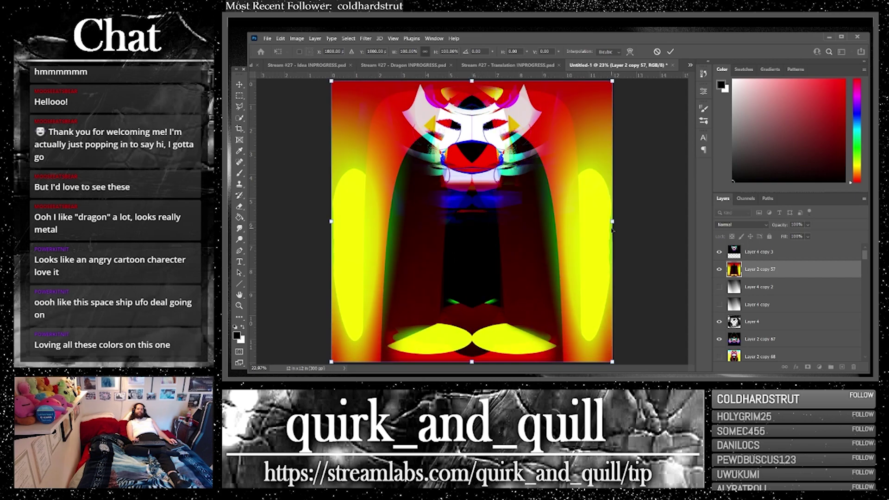
key(Return)
click(719, 252)
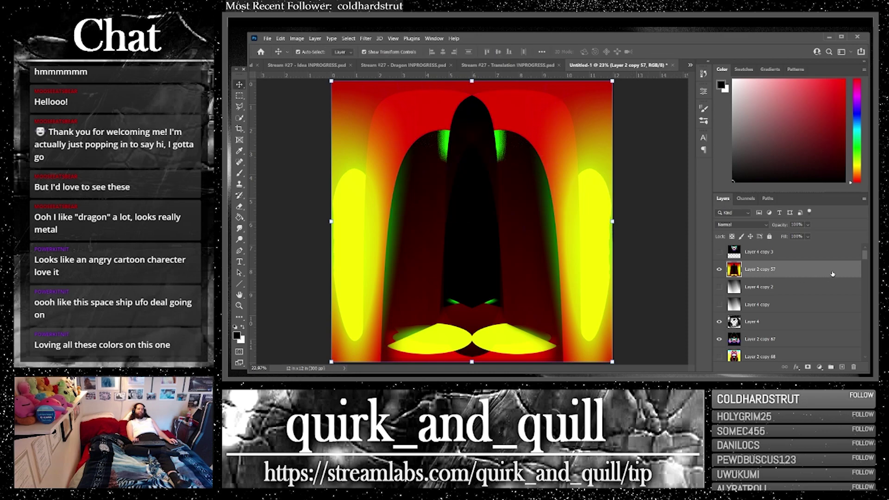
drag(832, 274, 841, 366)
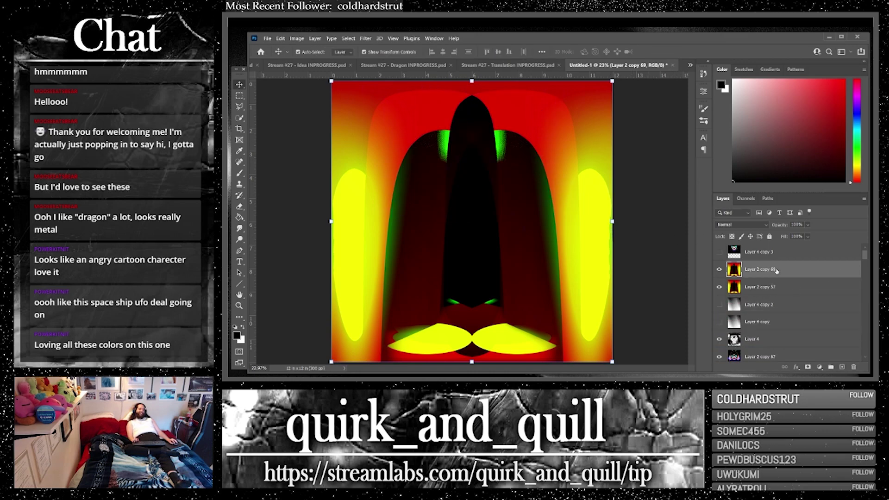
drag(780, 270, 841, 364)
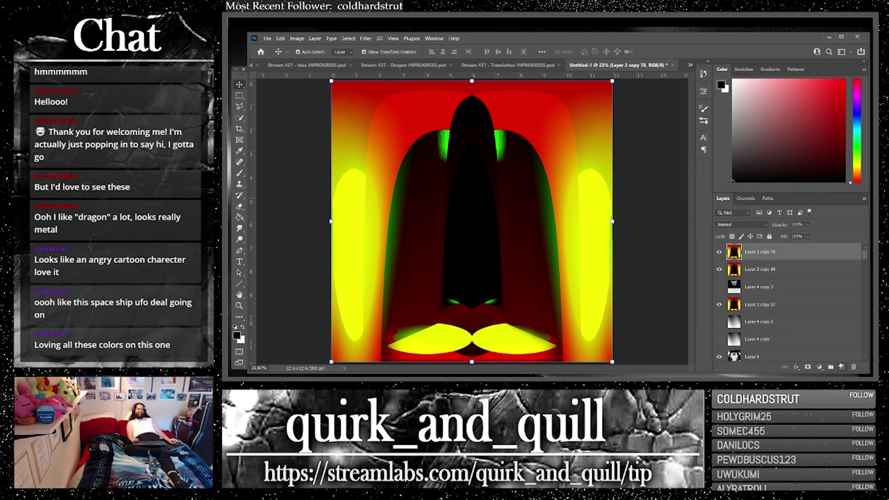
Step: Hide Layer 2 copy 70, show the Layer 4 copy 3 face, and duplicate it to the top
click(294, 39)
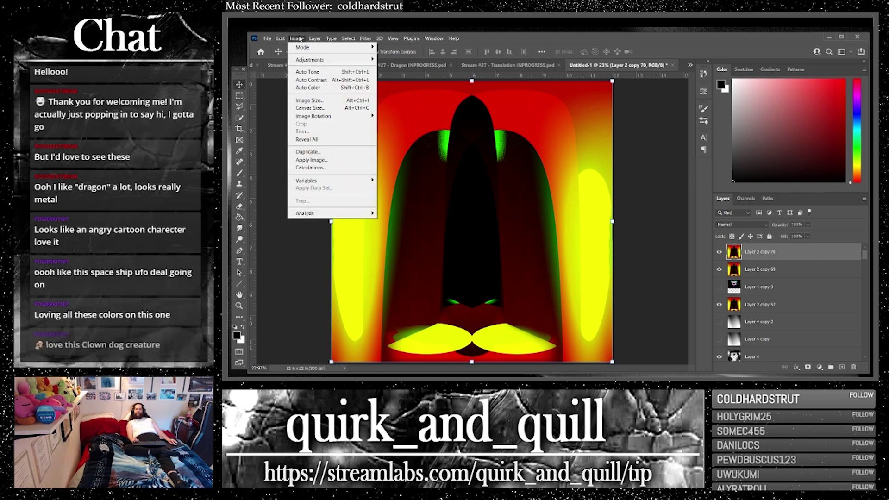
click(299, 39)
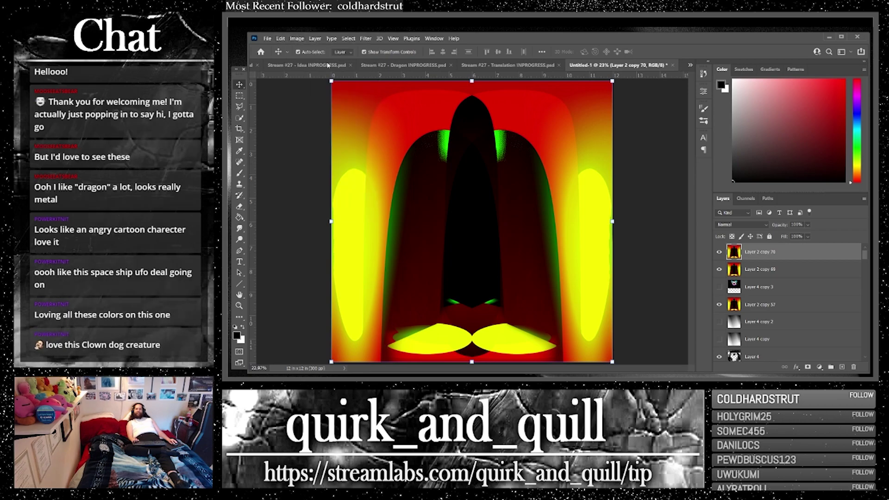
click(719, 252)
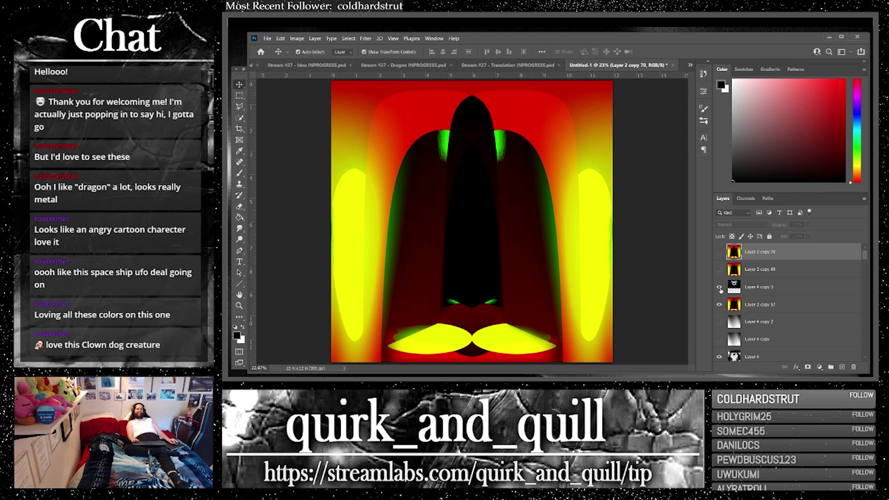
click(719, 288)
click(768, 289)
key(ctrl+j)
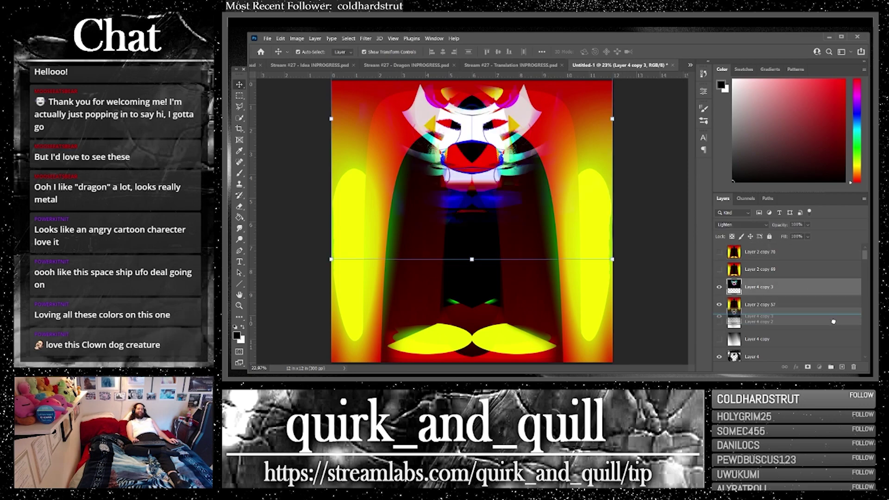
drag(775, 287, 762, 248)
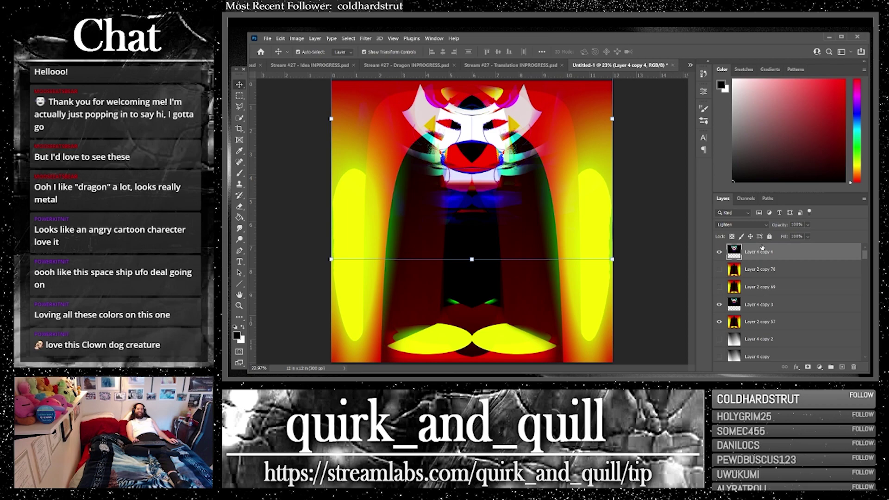
Step: Try Luminosity on the face copy, keep Normal, move it down, and duplicate it as Layer 4 copy 5
click(741, 224)
click(729, 172)
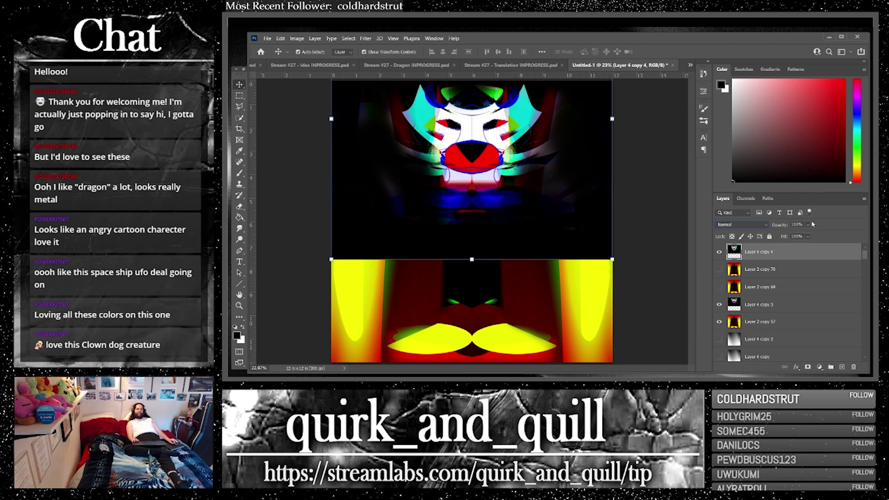
click(757, 225)
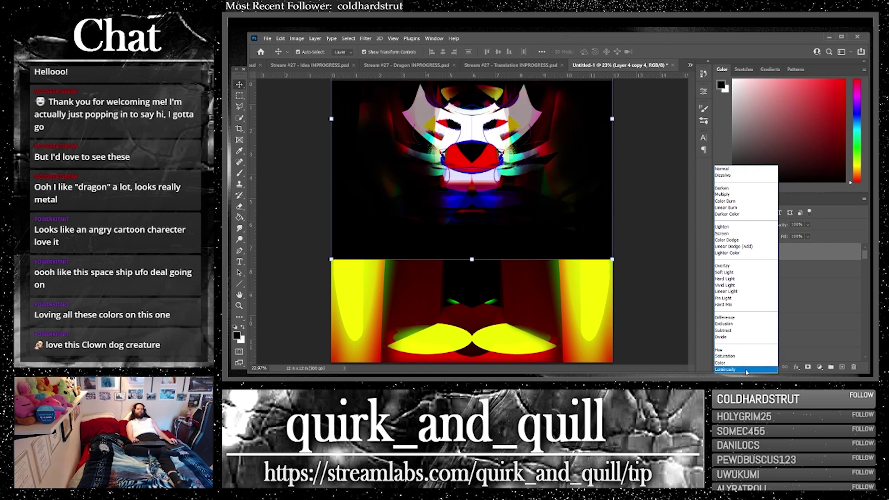
click(746, 372)
drag(540, 198, 540, 303)
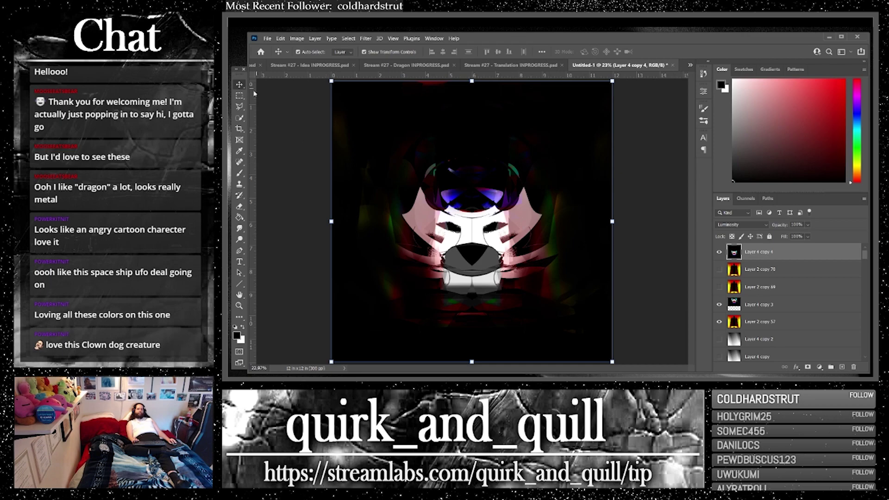
click(746, 225)
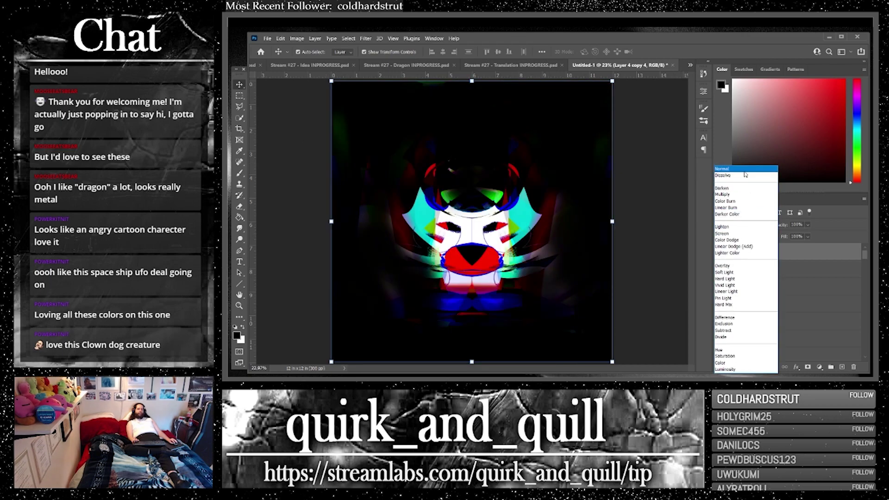
click(744, 171)
drag(827, 263, 842, 367)
click(368, 39)
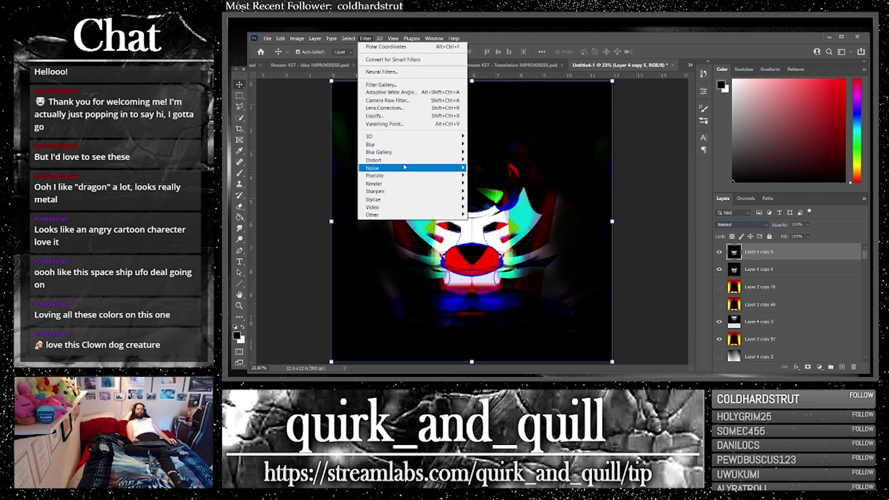
Step: Apply Polar Coordinates to the top face layer, set it to Lighten, and shift it down
mouse_move(442, 162)
click(496, 176)
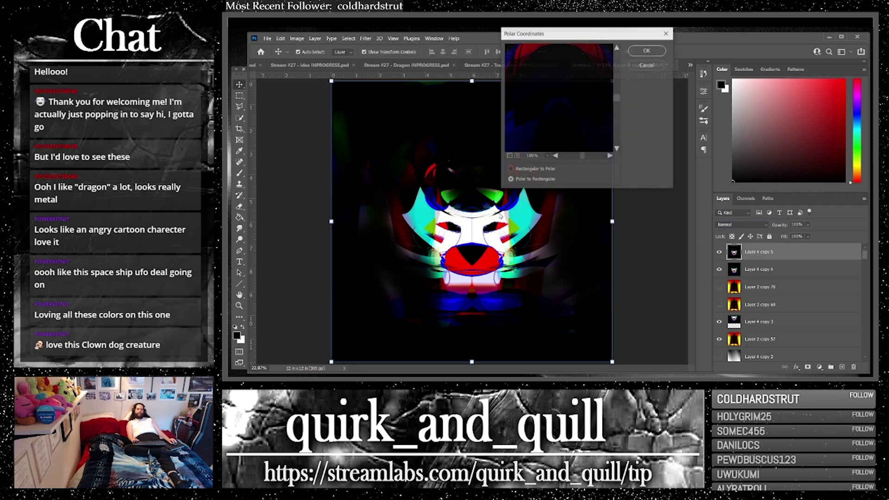
click(510, 156)
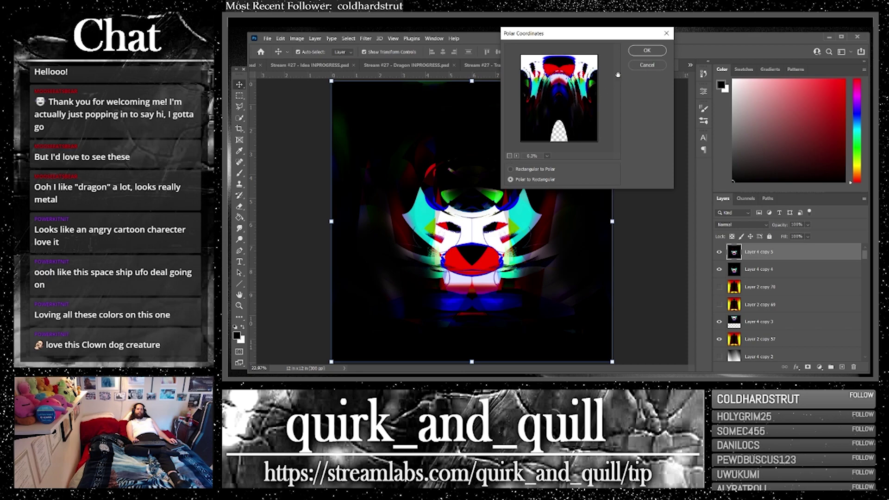
click(647, 50)
click(745, 224)
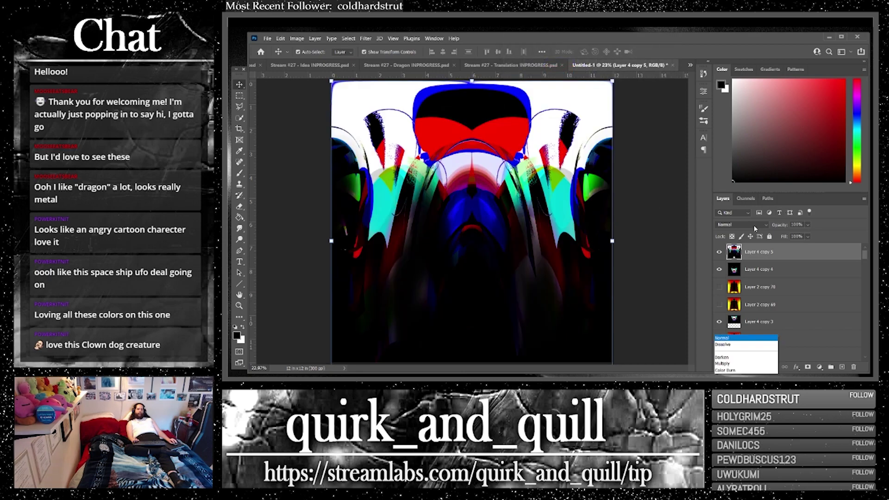
click(750, 227)
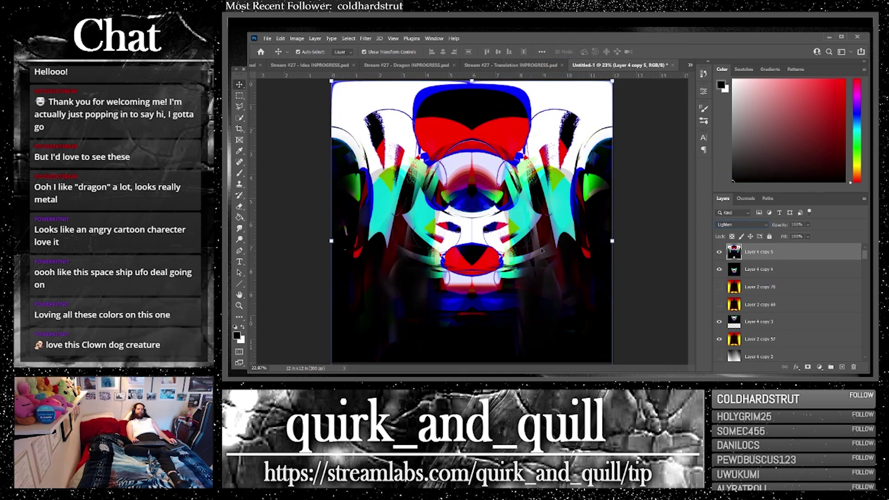
drag(492, 247, 508, 294)
Step: Merge Layer 4 copy 5 and Layer 4 copy 4 into one layer
click(719, 252)
click(759, 269)
click(718, 253)
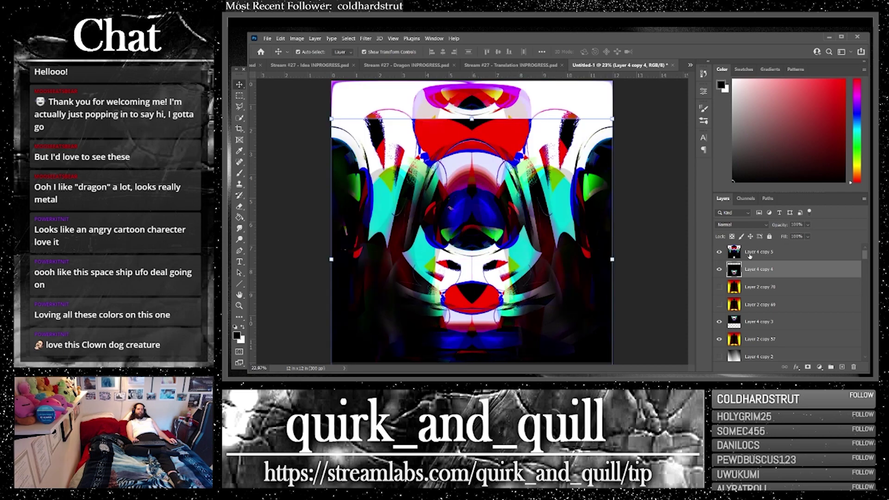
click(770, 255)
shift+click(766, 270)
right_click(766, 270)
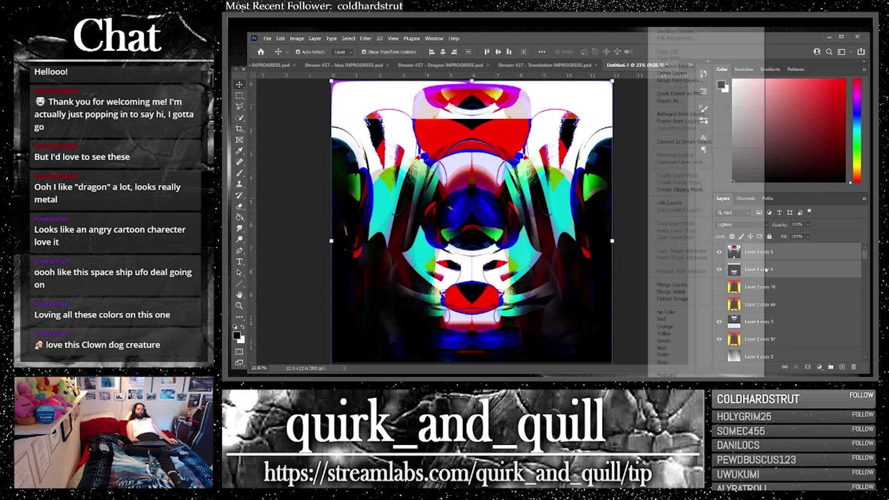
click(710, 285)
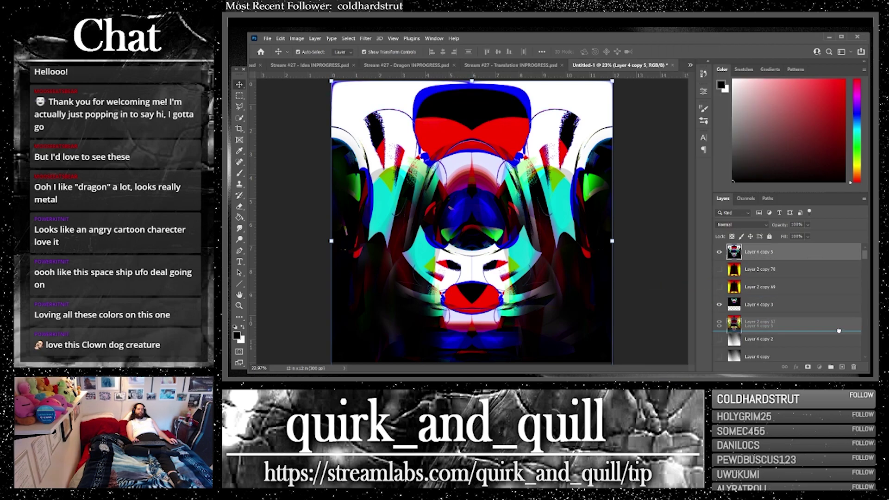
Step: Duplicate the merged layer as Layer 4 copy 6 in Normal mode, then again as Layer 4 copy 7
drag(841, 366, 842, 366)
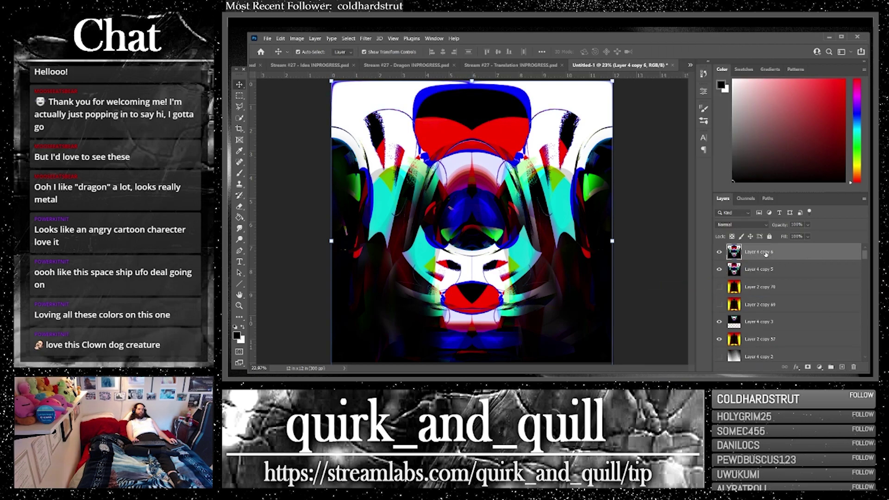
click(743, 226)
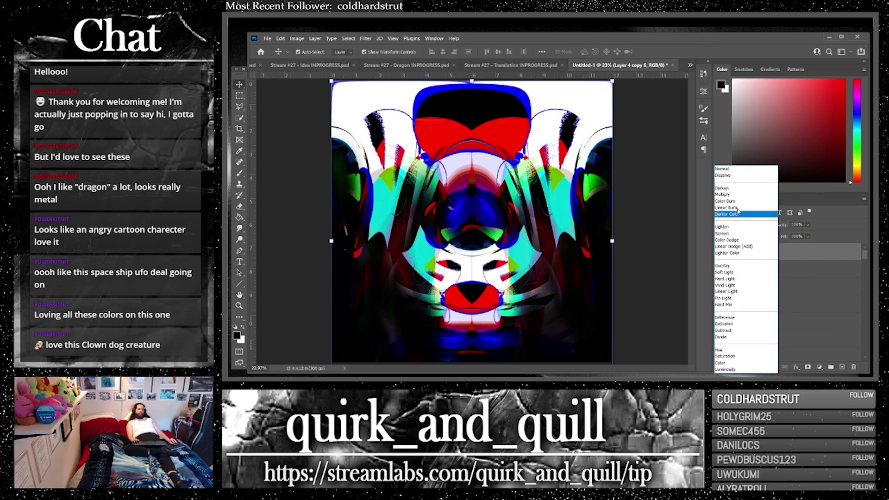
click(735, 170)
click(365, 38)
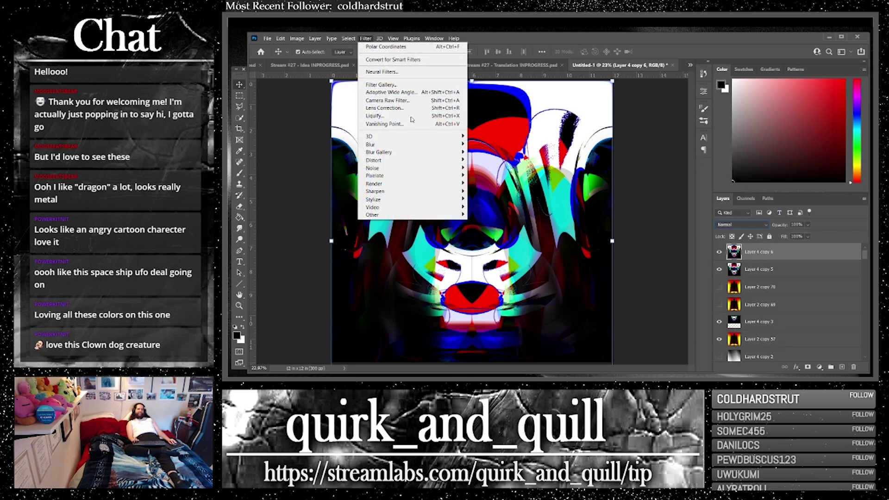
mouse_move(431, 160)
click(239, 129)
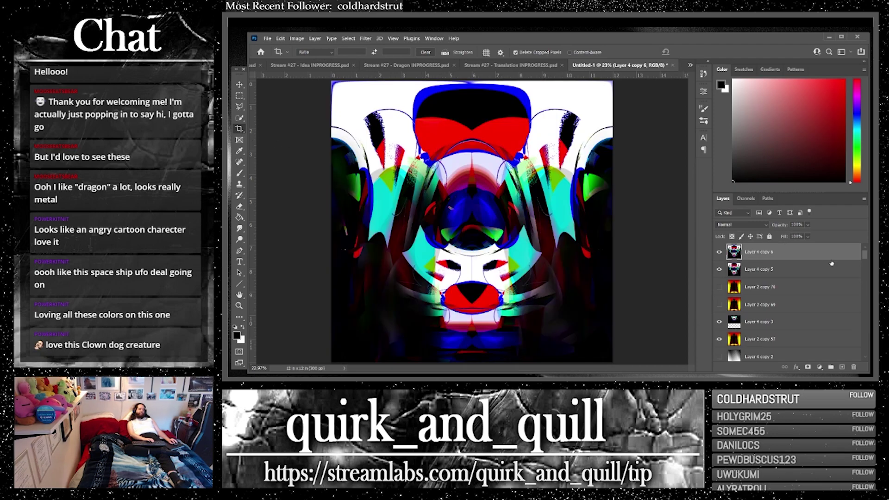
drag(832, 254, 828, 296)
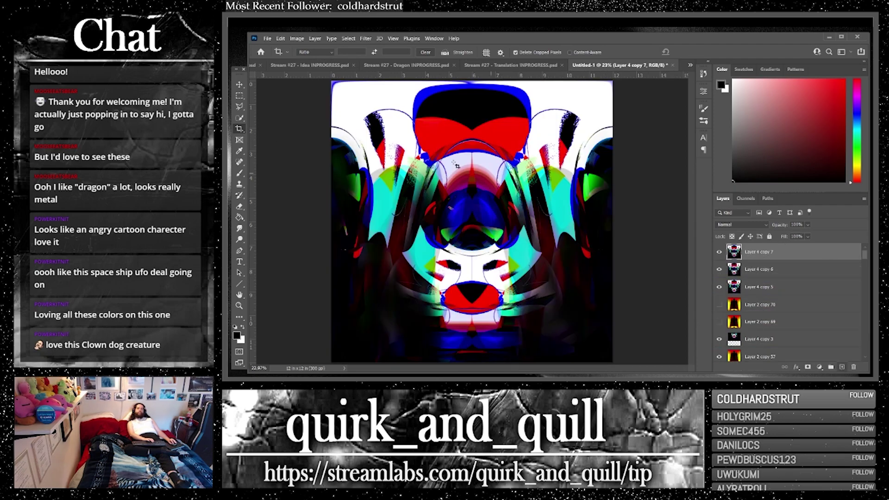
Step: Apply Polar Coordinates with Polar to Rectangular to Layer 4 copy 7
click(366, 39)
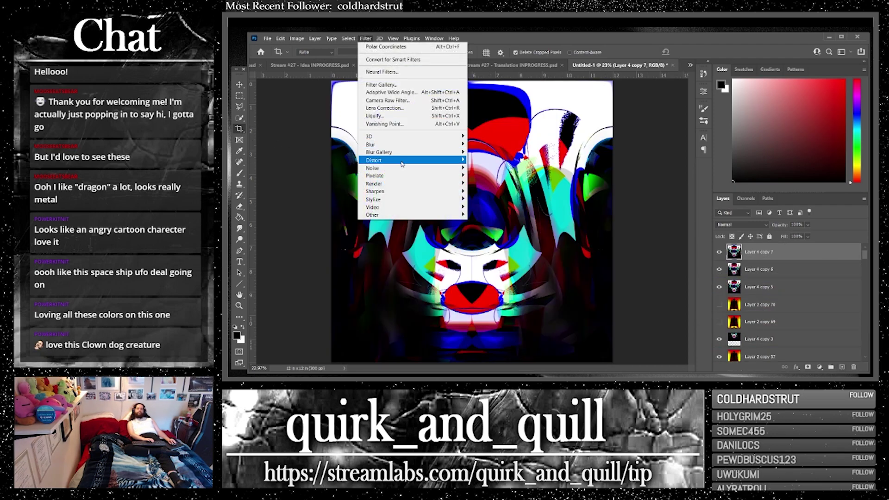
mouse_move(416, 160)
click(498, 176)
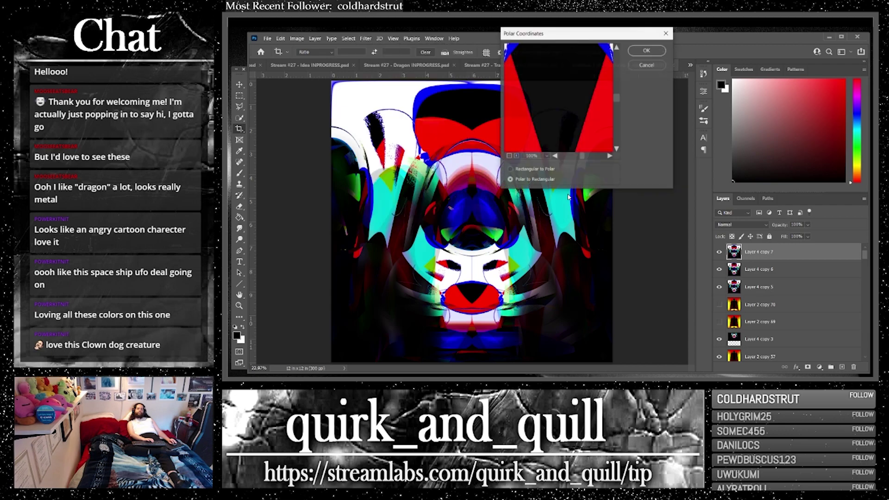
click(508, 156)
click(508, 157)
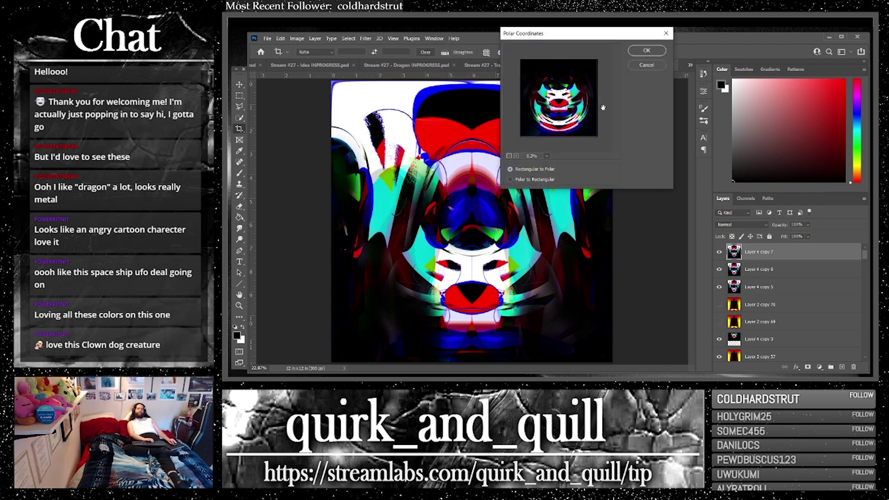
click(511, 179)
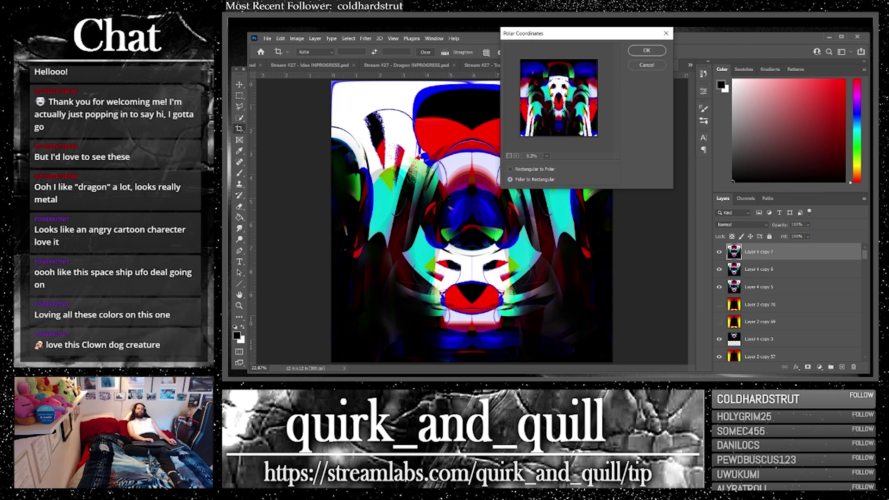
click(640, 54)
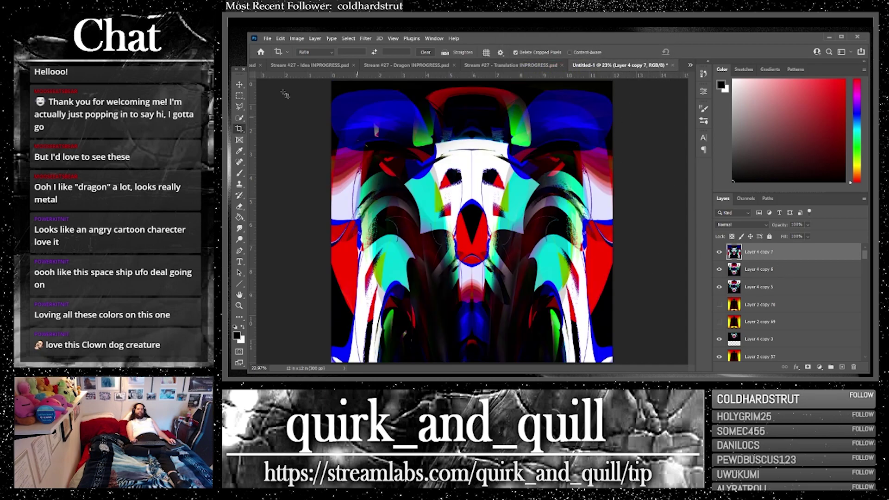
Step: Stretch the unwrapped layer wider and re-centre it on the canvas
key(v)
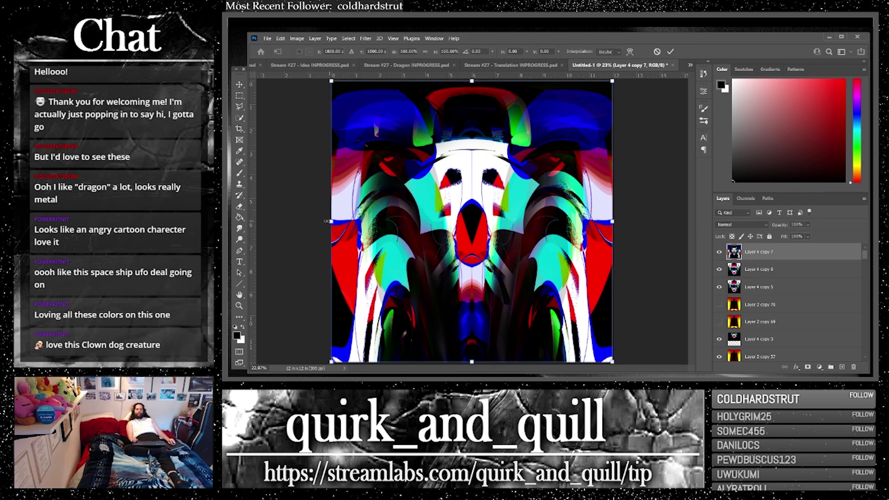
drag(331, 221, 253, 218)
drag(372, 229, 414, 230)
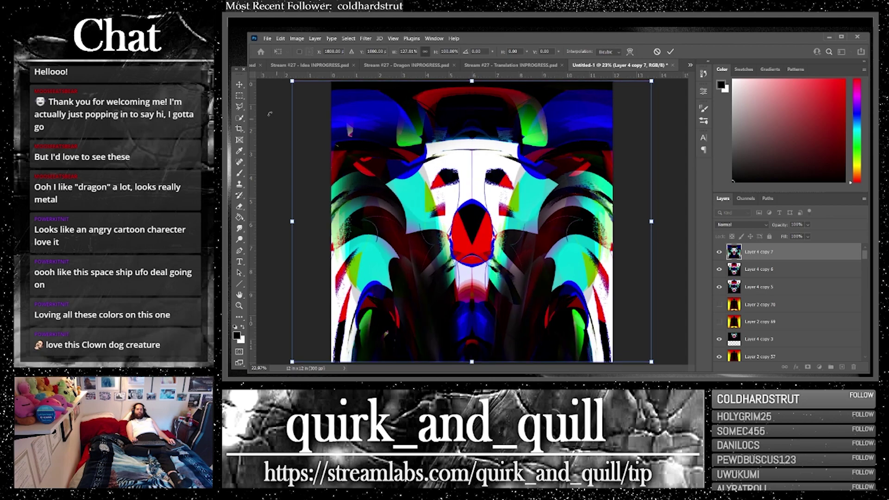
click(240, 84)
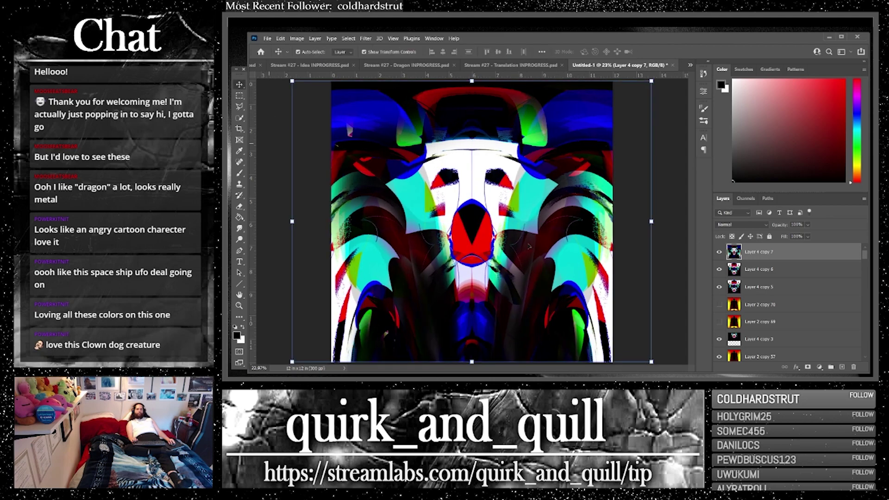
click(240, 128)
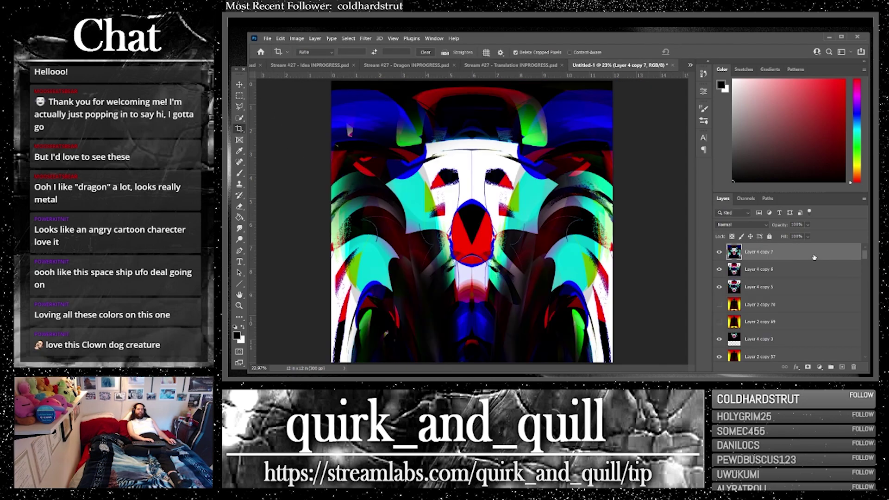
Step: Duplicate Layer 2 copy 70 to the top, set it to Hue, and erase the nose area
key(ctrl+j)
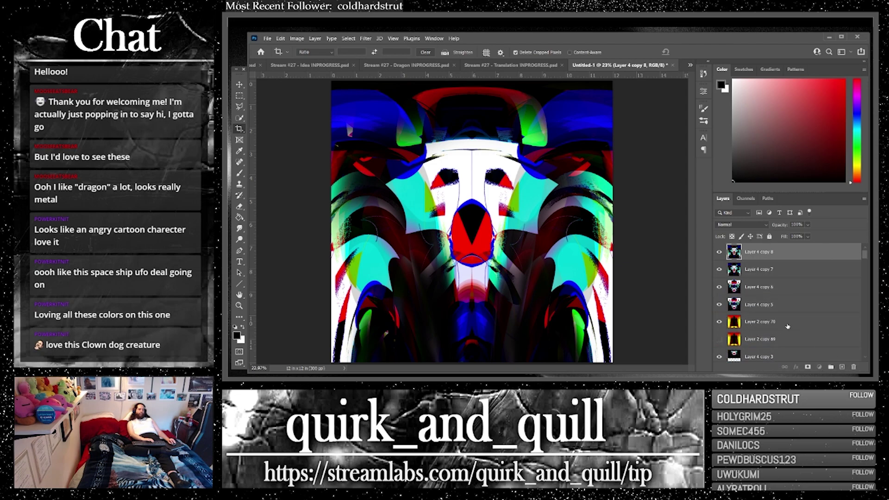
drag(787, 327, 841, 366)
drag(787, 323, 778, 246)
click(740, 224)
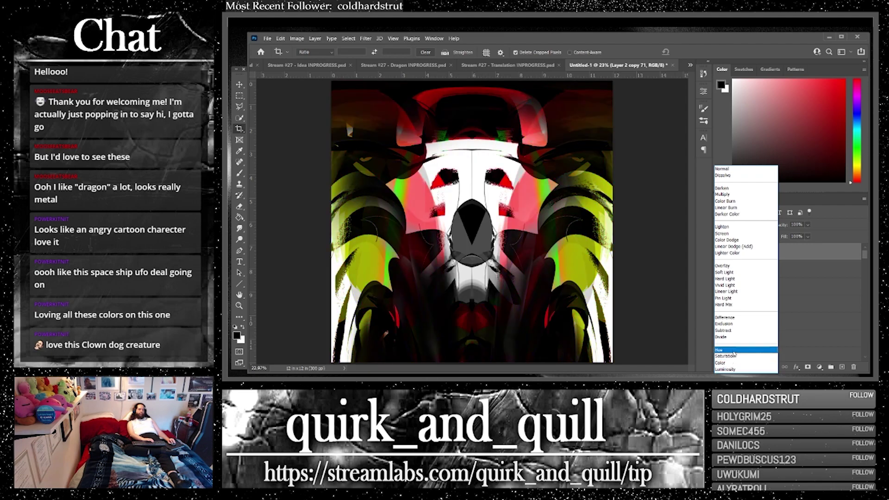
click(733, 353)
click(240, 207)
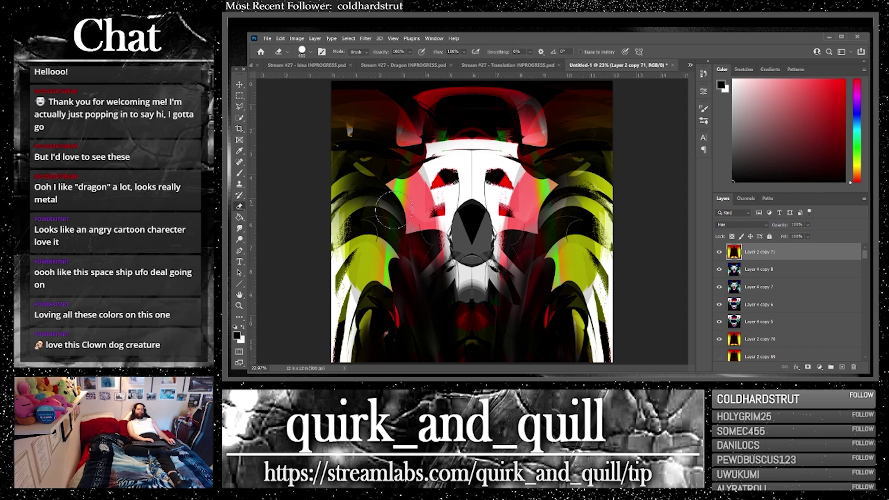
mouse_move(470, 210)
mouse_down()
mouse_move(471, 252)
mouse_move(471, 238)
mouse_up()
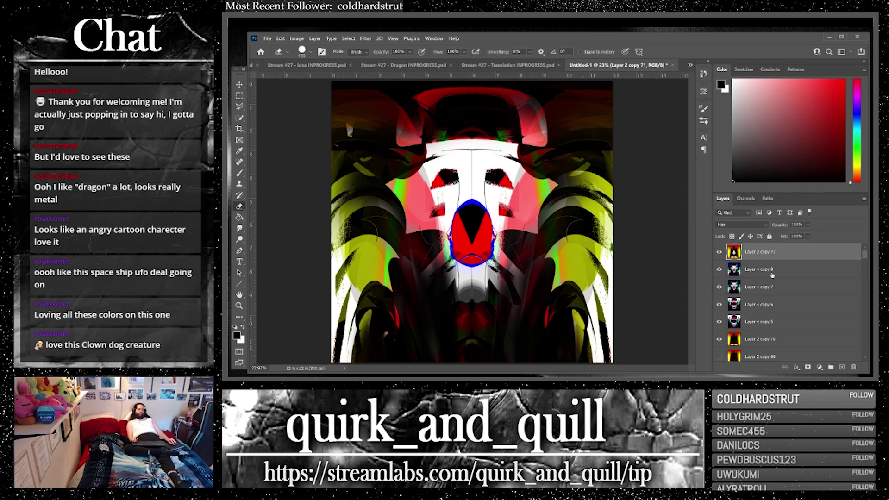
Step: Duplicate Layer 4 copy 8 and Layer 2 copy 71 together and merge the copies
shift+click(849, 270)
key(ctrl+j)
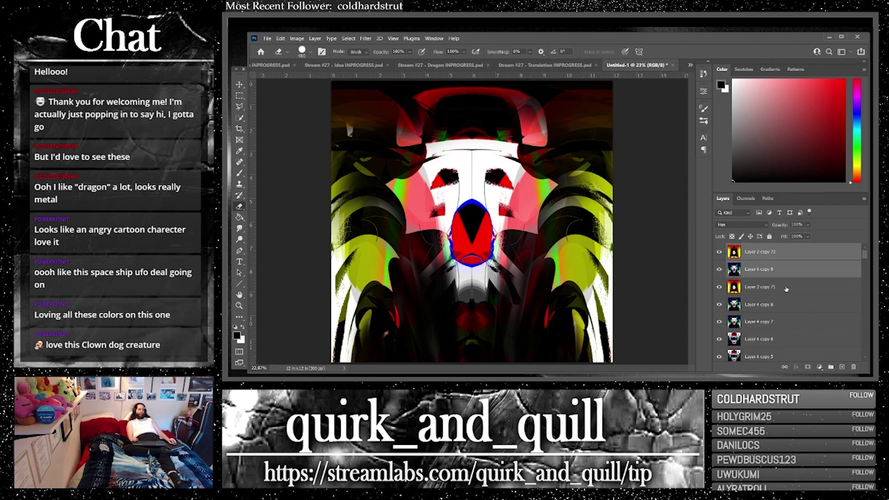
right_click(767, 271)
click(725, 284)
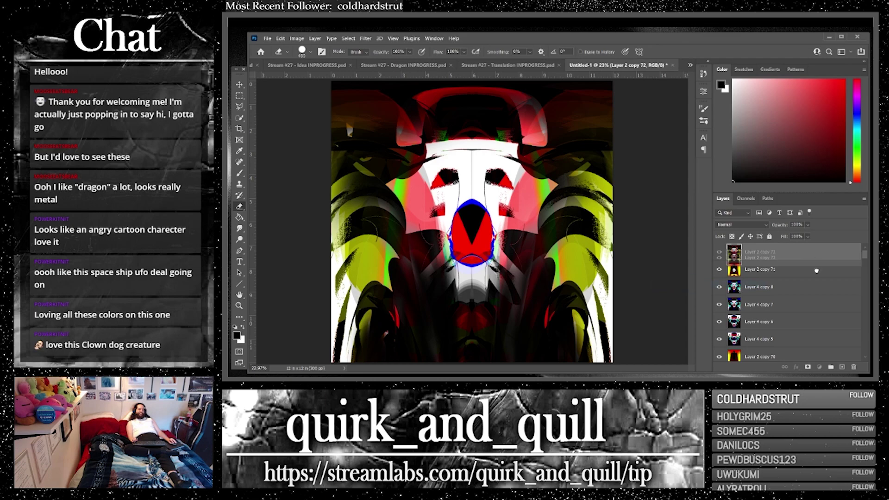
Step: Stretch the merged layer wider, centre it horizontally, and duplicate it
click(240, 85)
drag(326, 216, 282, 216)
drag(382, 216, 406, 216)
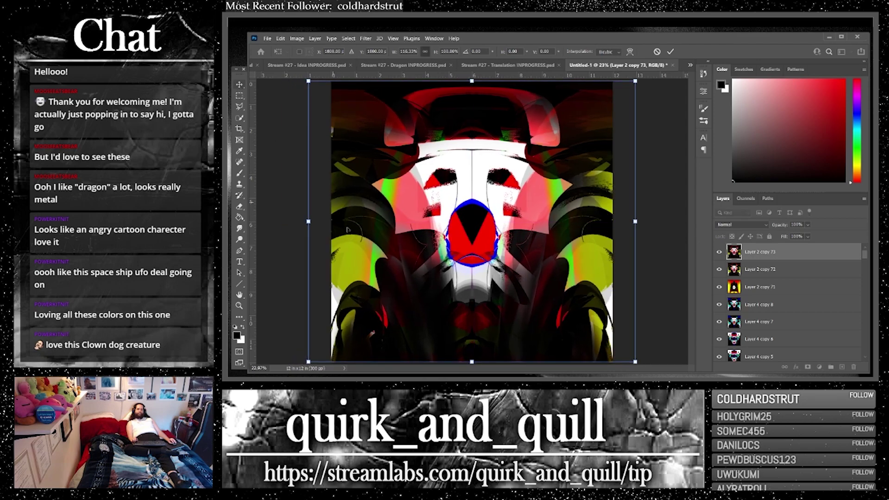
drag(308, 222, 317, 221)
drag(432, 224, 428, 225)
click(241, 84)
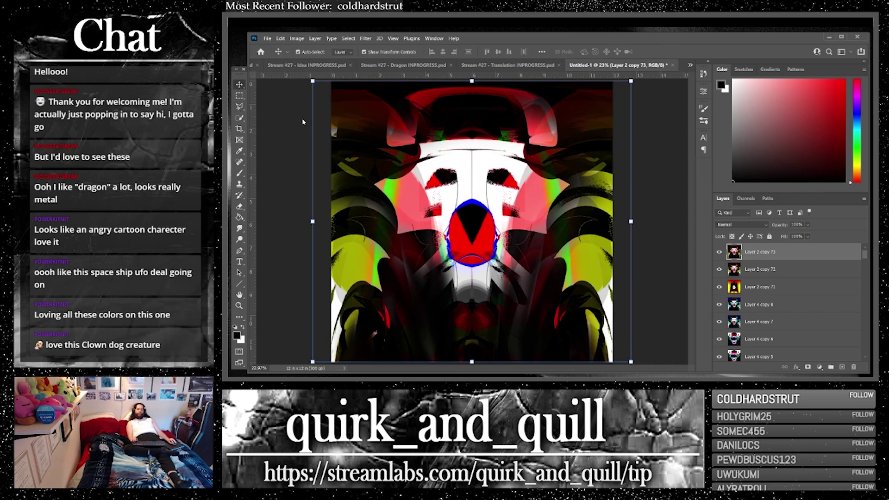
click(240, 129)
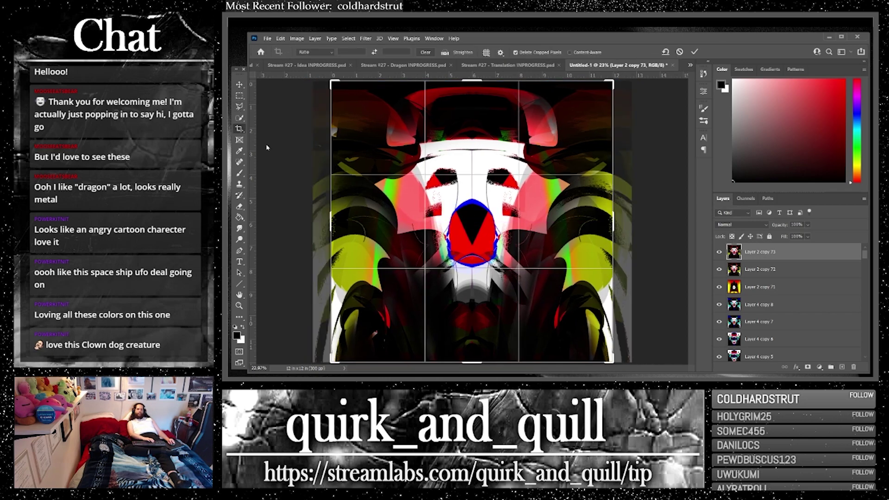
drag(824, 256, 842, 367)
Step: Apply Polar Coordinates with Polar to Rectangular to the new top copy
click(365, 38)
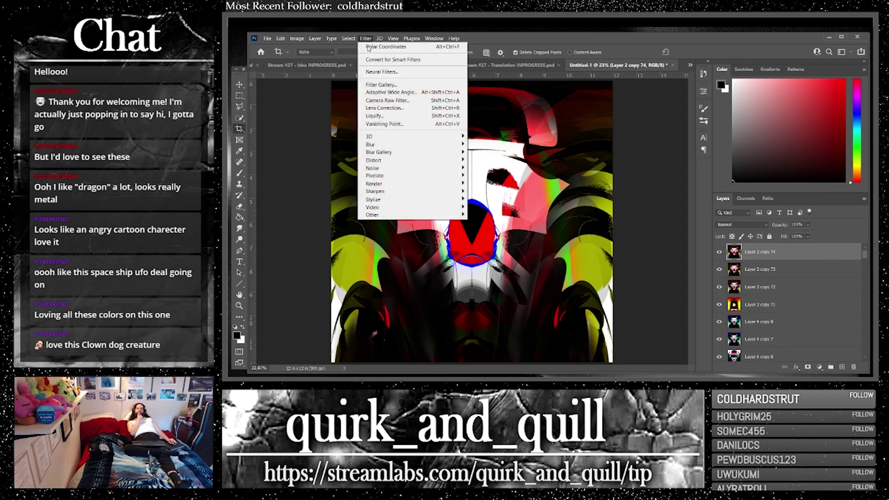
mouse_move(407, 161)
click(485, 176)
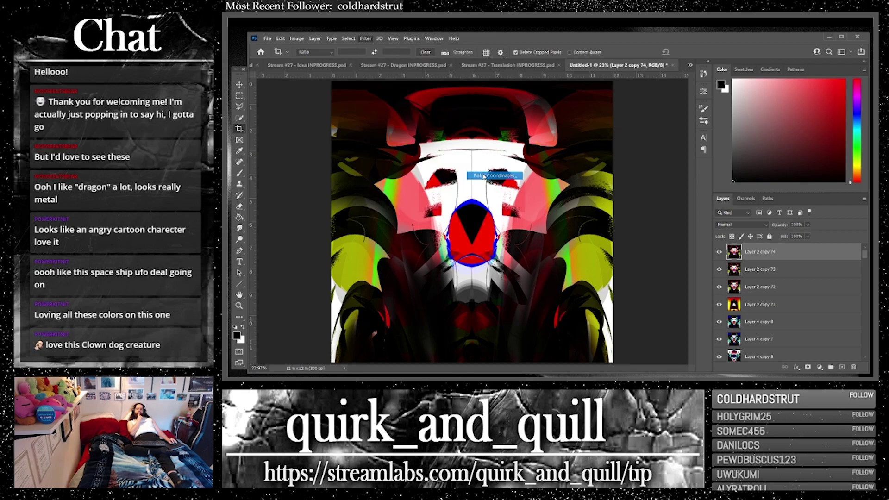
click(508, 156)
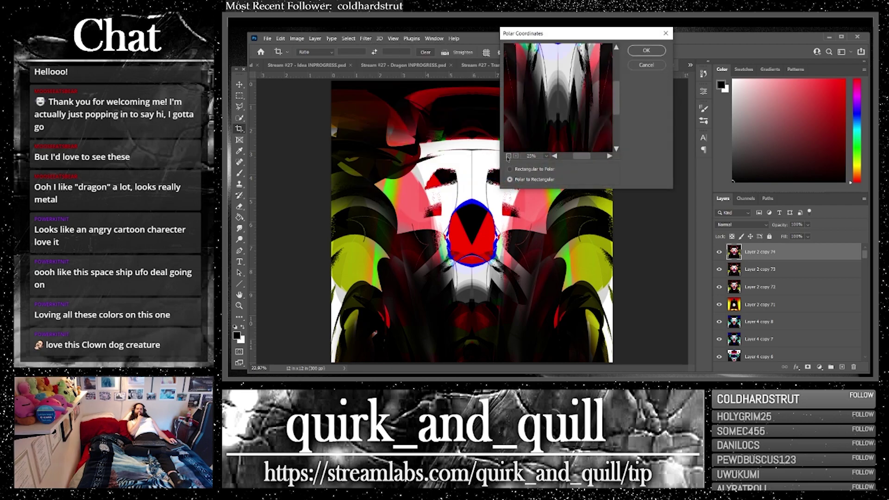
click(508, 156)
click(509, 169)
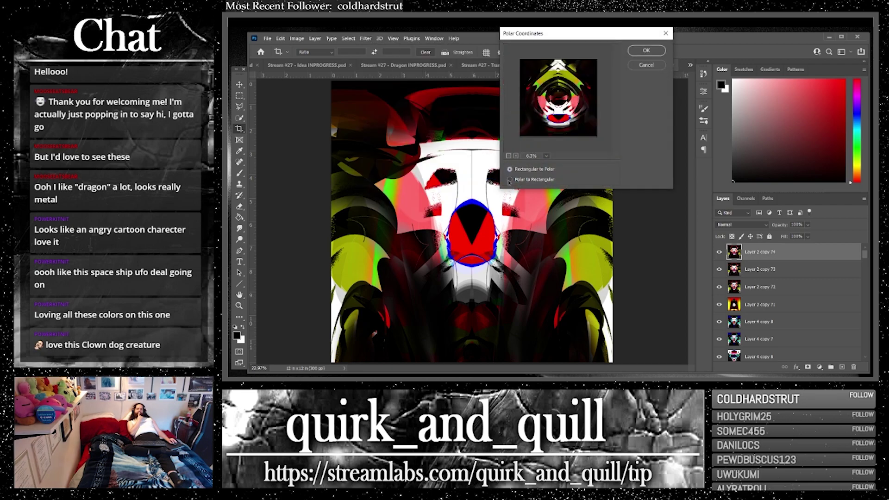
click(509, 179)
click(646, 51)
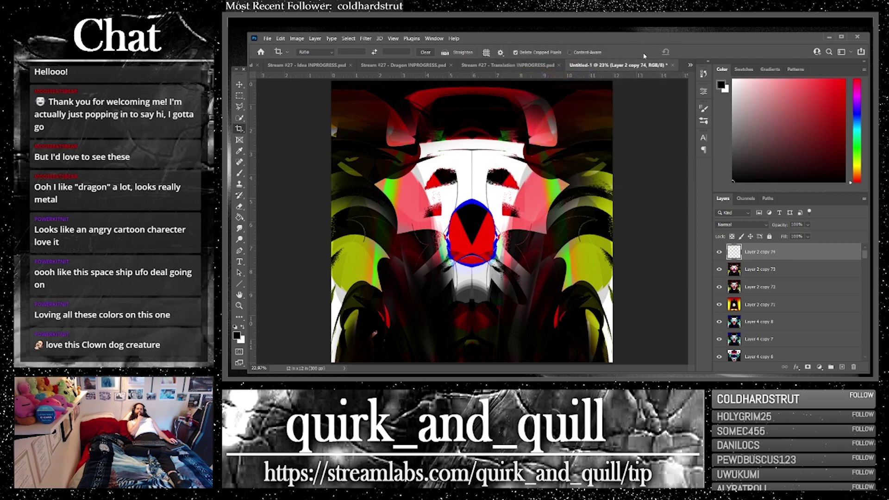
Step: Set the top layer to Lighten blending and position it back over the face
click(239, 84)
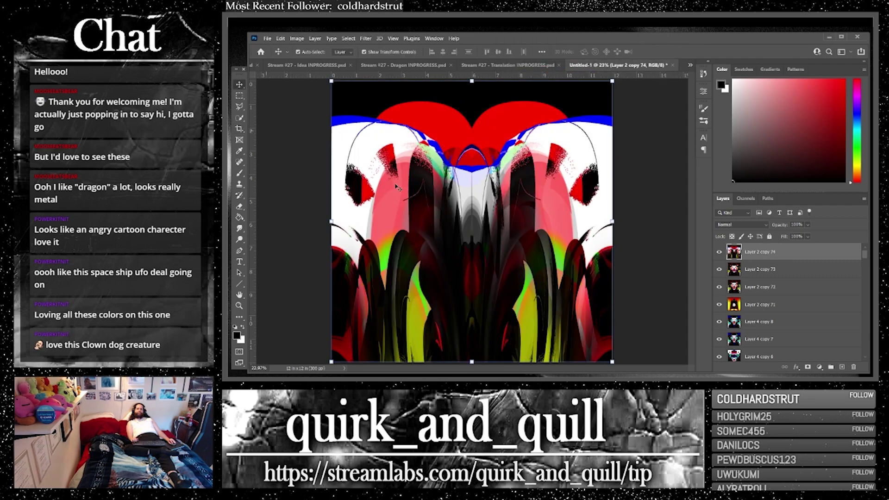
drag(485, 196, 485, 320)
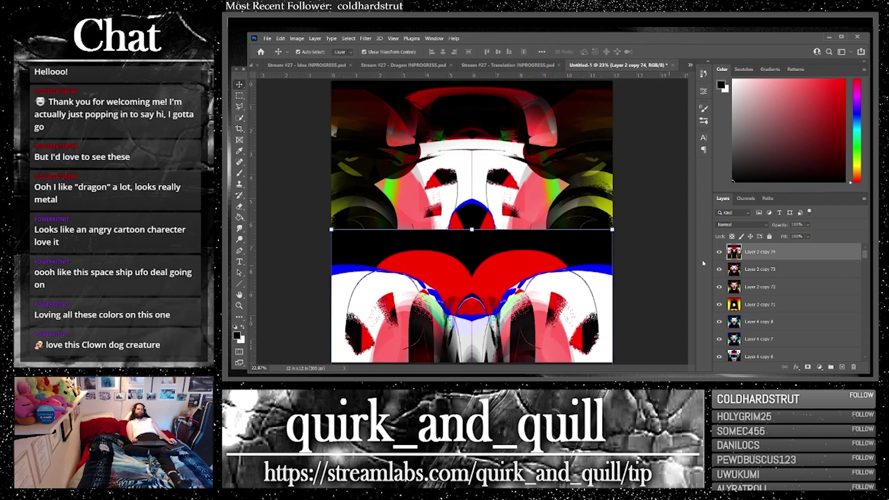
click(727, 225)
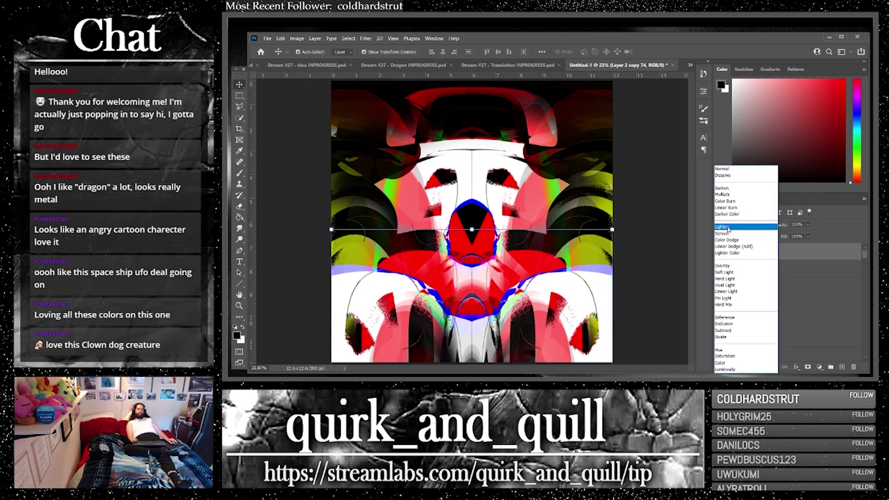
click(728, 227)
drag(588, 302, 554, 190)
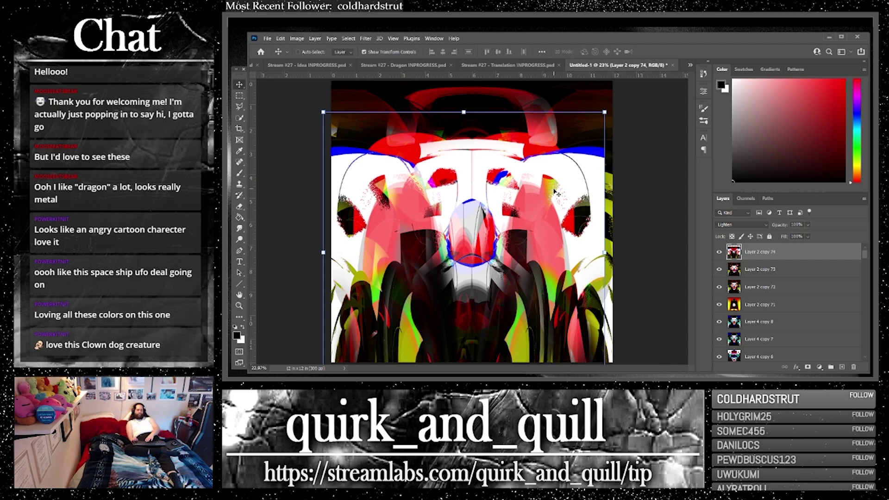
Step: Invert the top layer, switch it to Subtract blending, and nudge it down-right
key(ctrl+i)
key(ctrl+i)
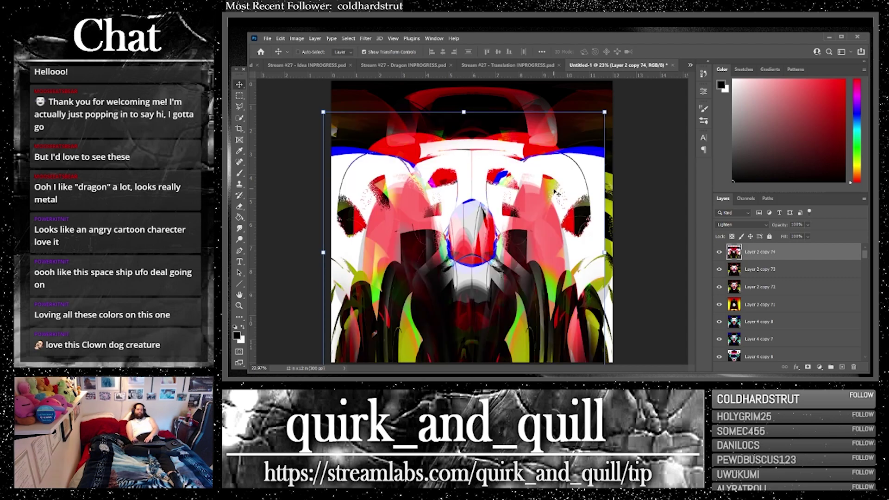
key(ctrl+i)
click(743, 225)
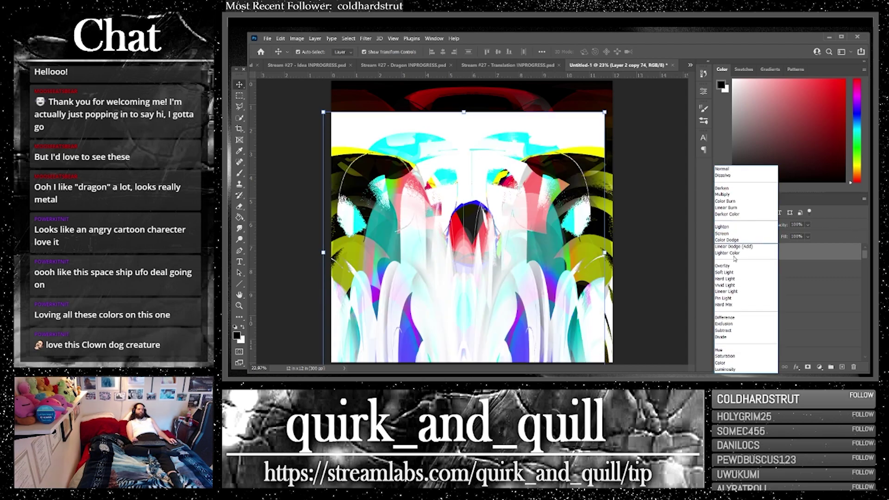
click(745, 330)
mouse_move(469, 225)
mouse_down()
mouse_move(478, 251)
mouse_move(476, 241)
mouse_up()
Step: On the Subtract layer, brush over the face centre and both reddish ends of the top band to darken them
click(239, 173)
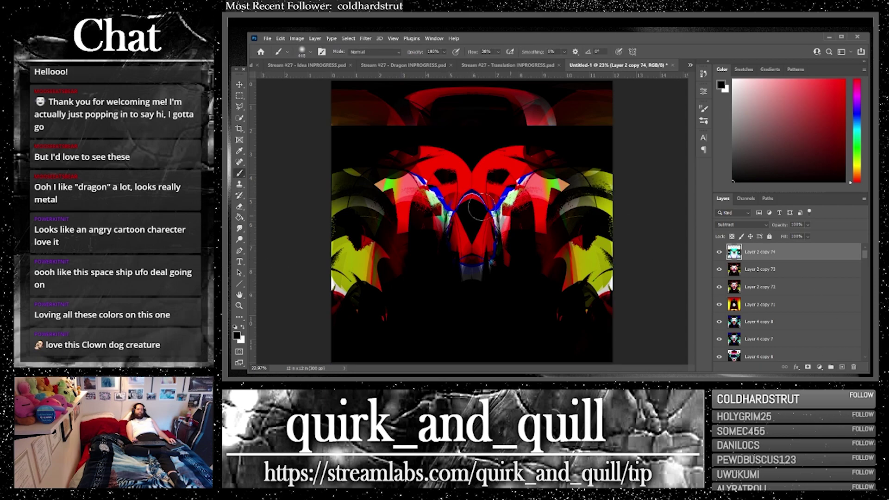
click(473, 210)
click(242, 327)
mouse_move(466, 204)
mouse_down()
mouse_move(473, 211)
mouse_move(475, 199)
mouse_move(472, 209)
mouse_up()
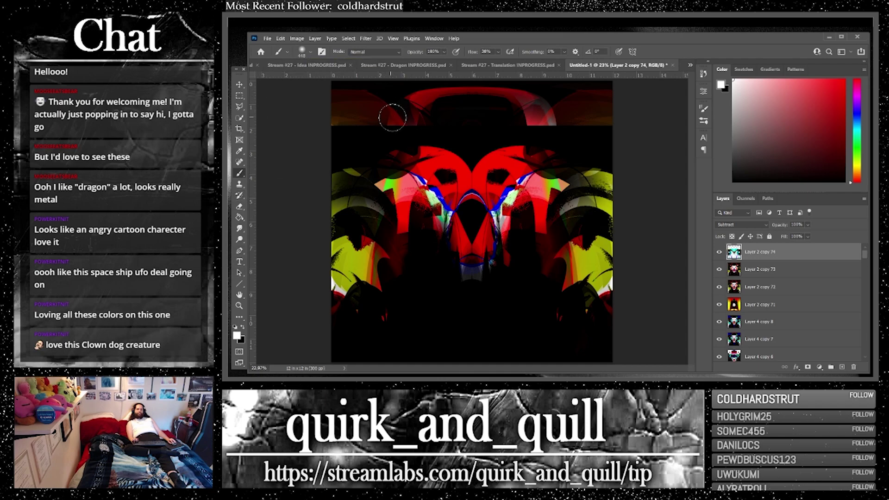
mouse_move(397, 122)
mouse_down()
mouse_move(337, 93)
mouse_move(330, 126)
mouse_up()
mouse_move(551, 114)
mouse_down()
mouse_move(574, 112)
mouse_move(547, 126)
mouse_move(576, 95)
mouse_move(564, 126)
mouse_move(588, 118)
mouse_move(603, 94)
mouse_move(613, 127)
mouse_up()
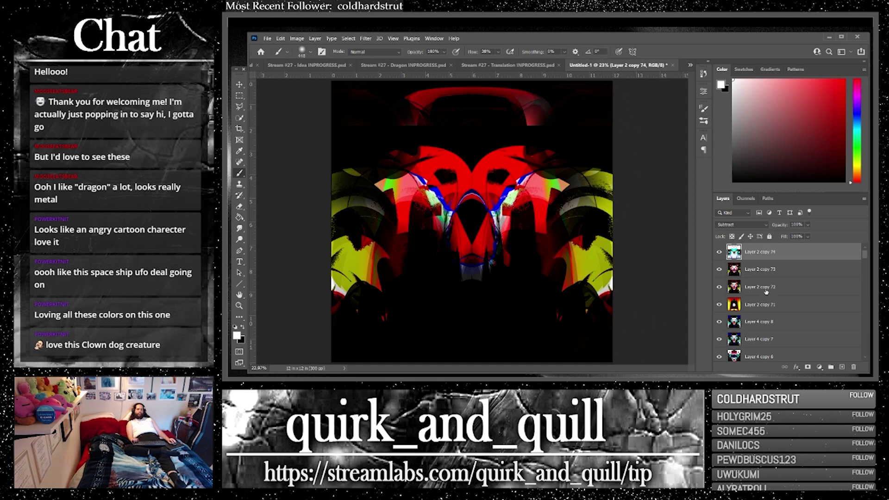
Step: Merge Layer 2 copy 73 and copy 74 into one layer
shift+click(783, 274)
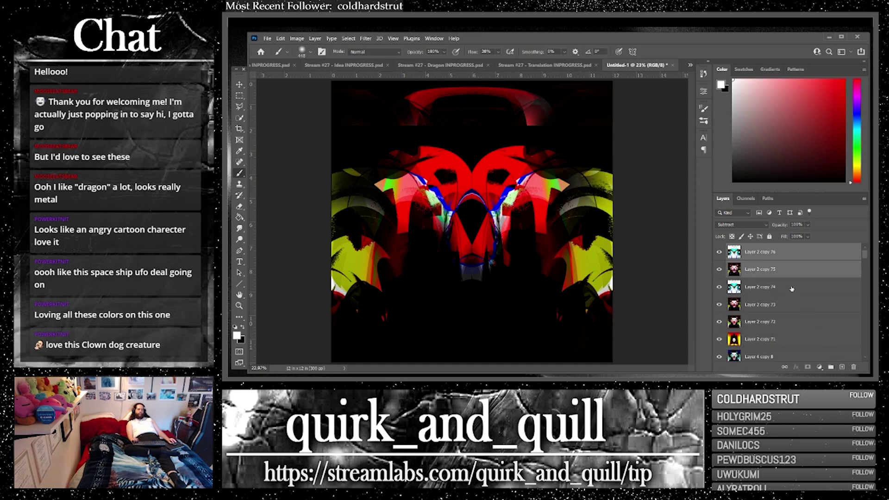
right_click(738, 277)
click(738, 284)
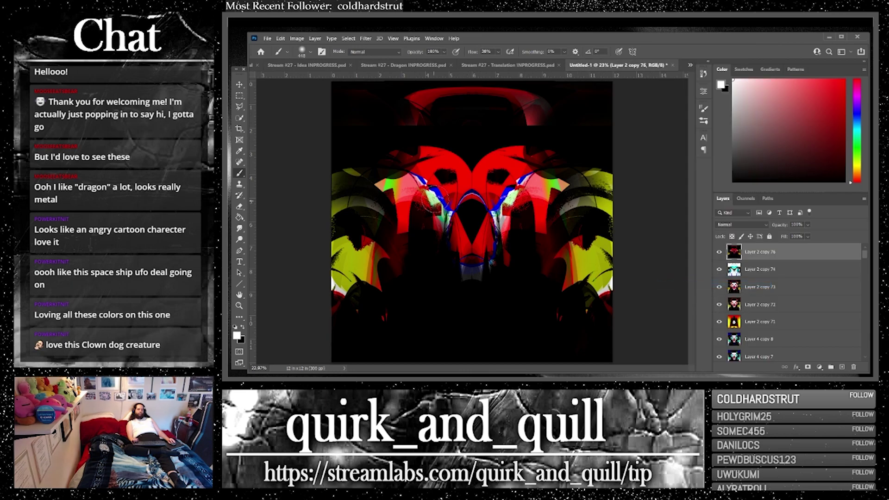
Step: Scale the top layer to about 118%, shift it left and down, and commit
click(239, 86)
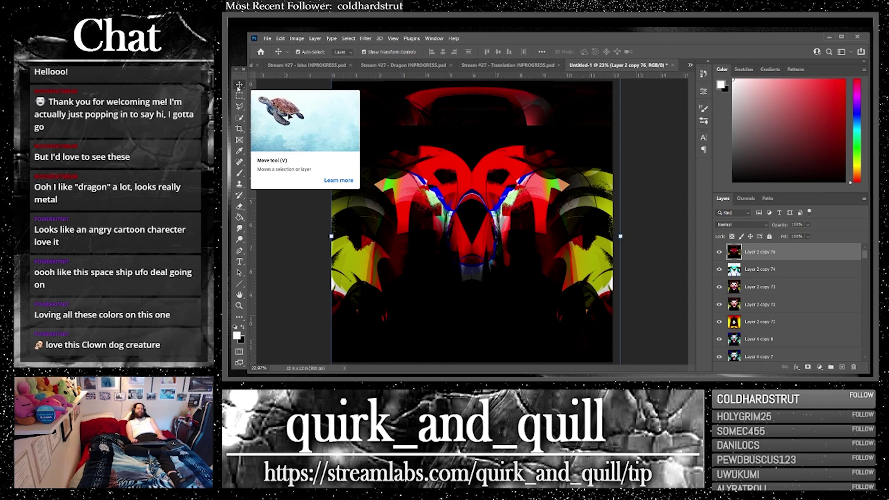
click(239, 129)
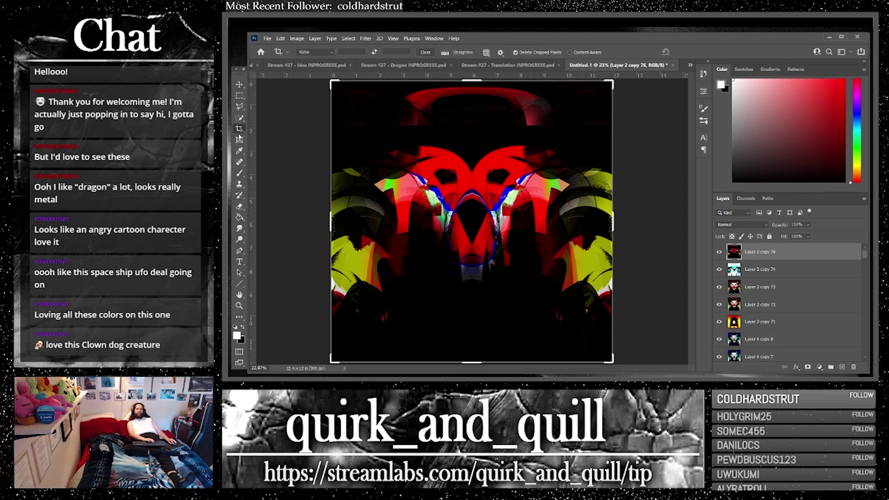
click(241, 86)
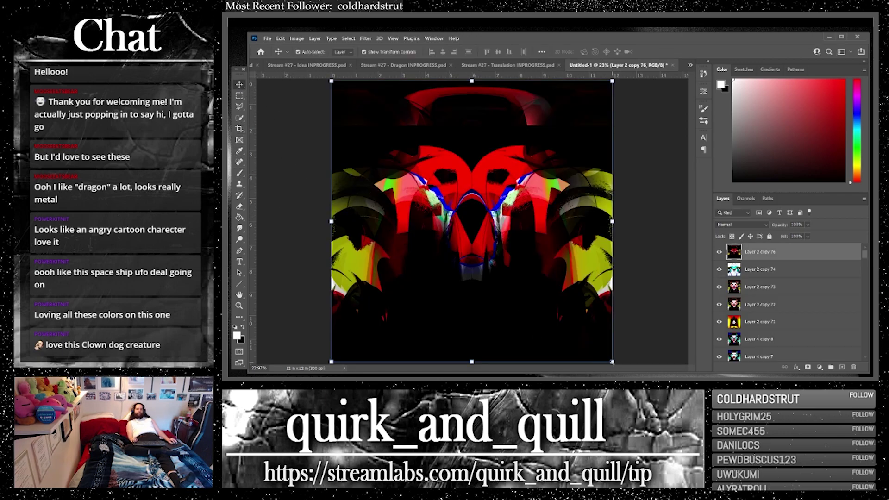
drag(612, 362, 663, 413)
drag(549, 291, 535, 291)
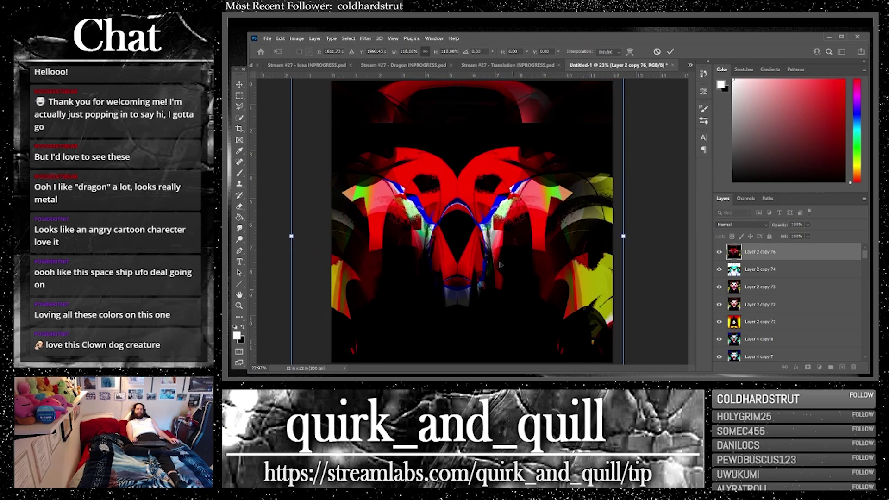
mouse_move(500, 226)
mouse_down()
mouse_move(505, 237)
mouse_move(492, 225)
mouse_up()
click(239, 85)
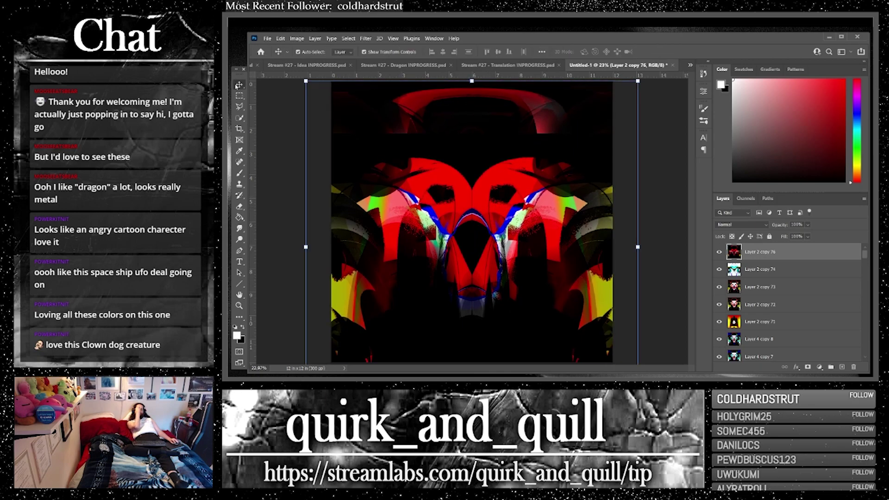
Step: Duplicate the enlarged layer as Layer 2 copy 77
click(239, 129)
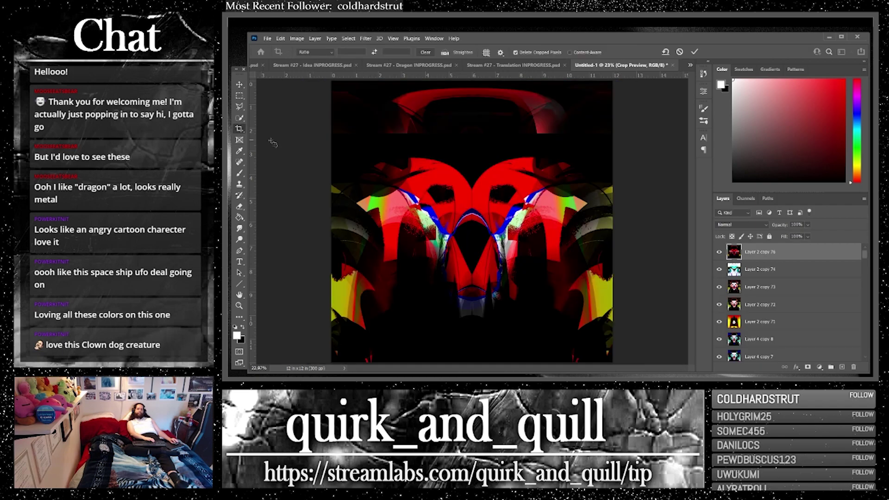
key(ctrl+j)
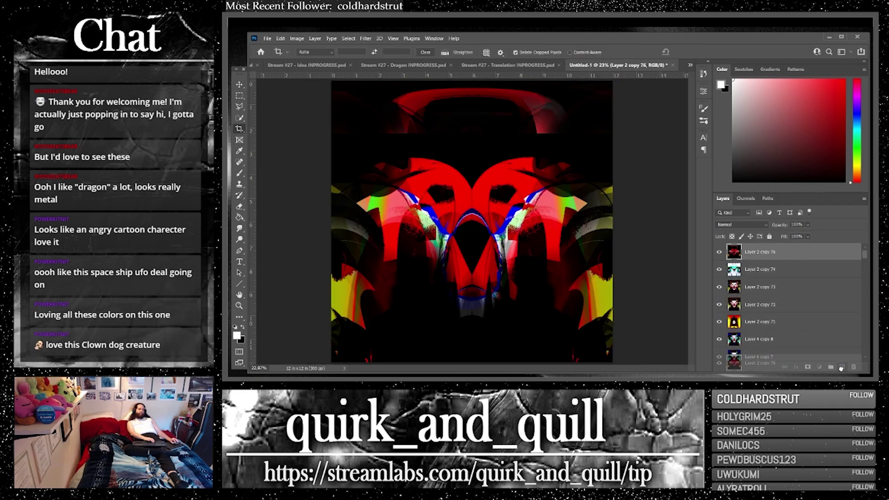
click(368, 40)
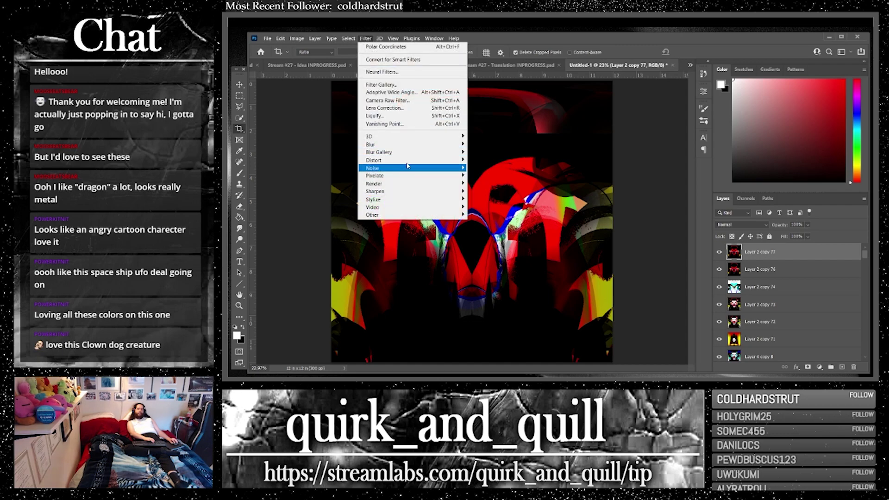
Step: Warp the new copy with Polar Coordinates (Polar to Rectangular) and move it into the lower half
mouse_move(409, 163)
click(495, 177)
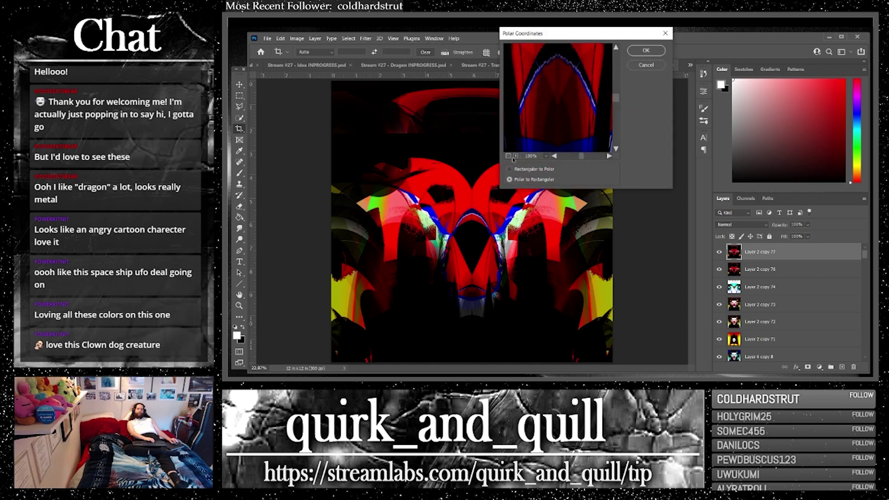
click(508, 156)
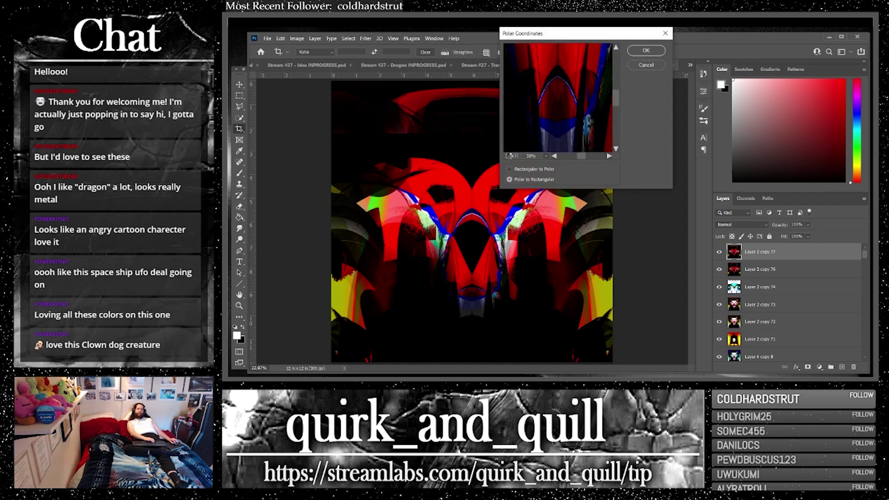
click(639, 53)
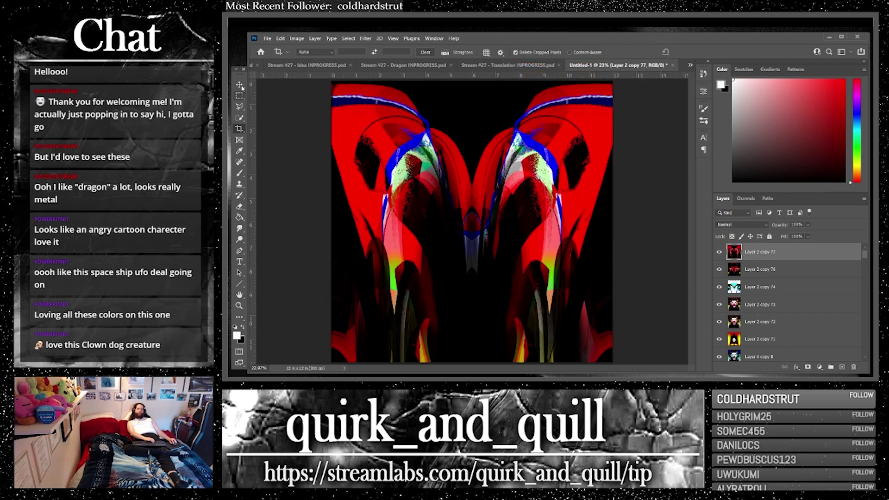
click(240, 86)
drag(511, 194, 512, 329)
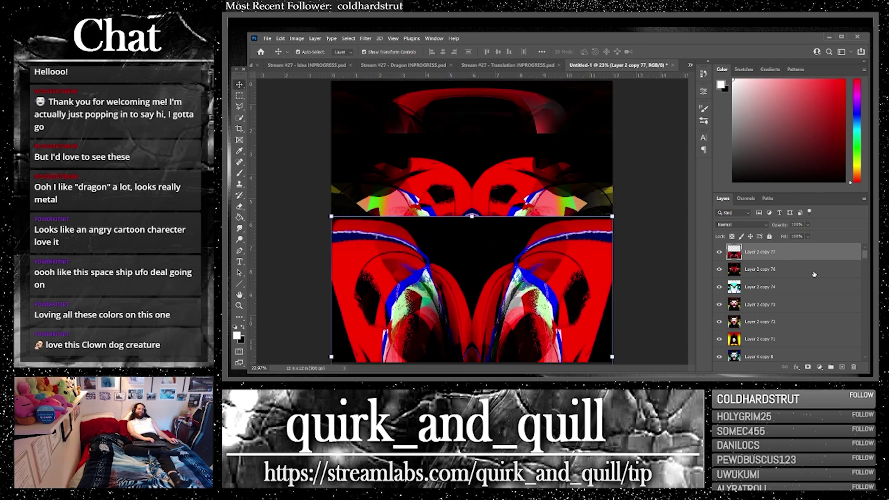
Step: Duplicate Layer 2 copy 76, set the duplicate to Lighten, and move it upward
drag(814, 274, 842, 368)
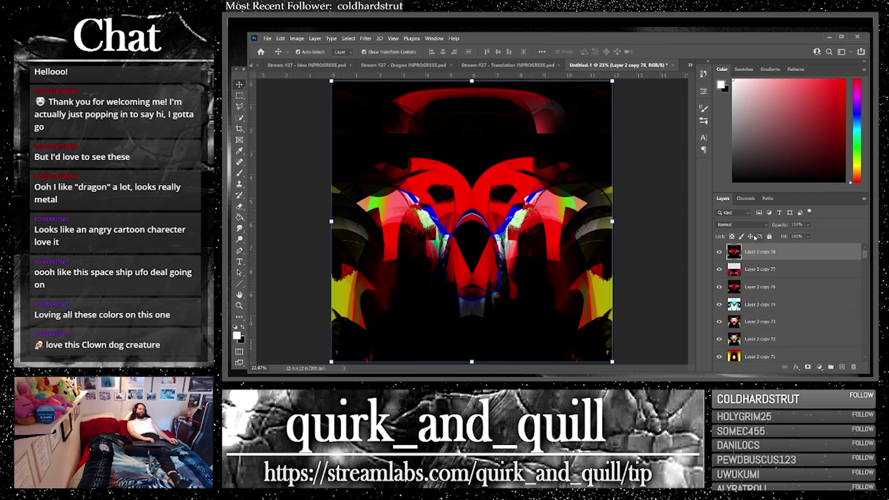
click(741, 225)
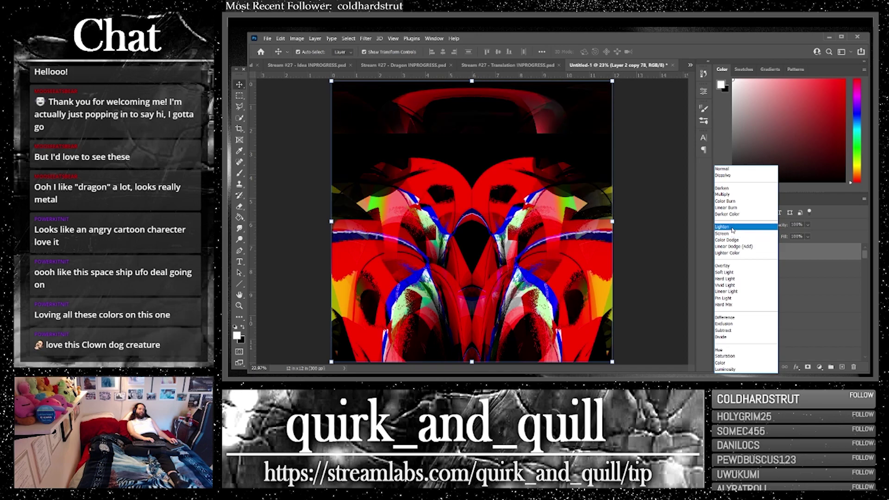
click(732, 227)
drag(458, 214, 477, 162)
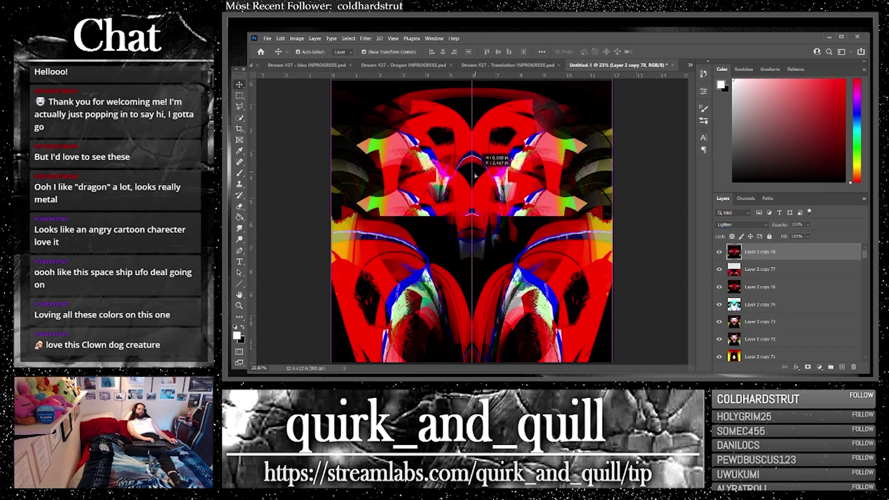
Step: Add a new Layer 5 above Layer 2 copy 76 and fill it with solid black
click(795, 289)
click(842, 368)
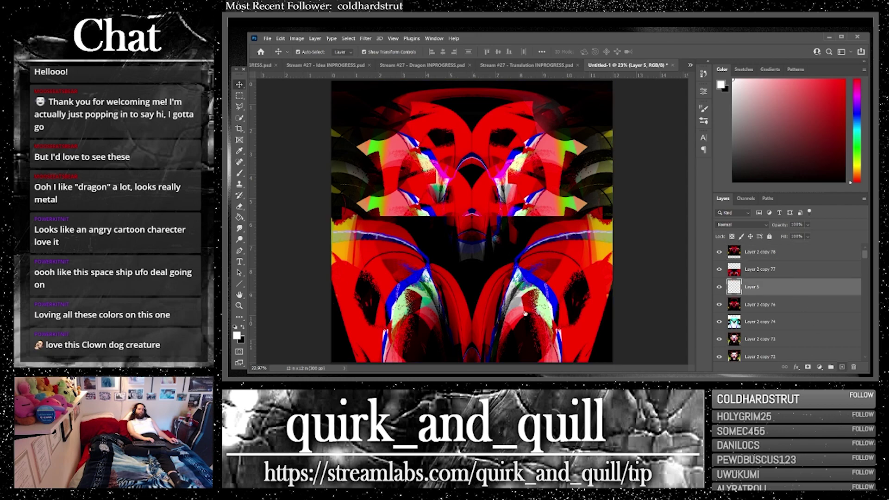
click(244, 325)
click(240, 217)
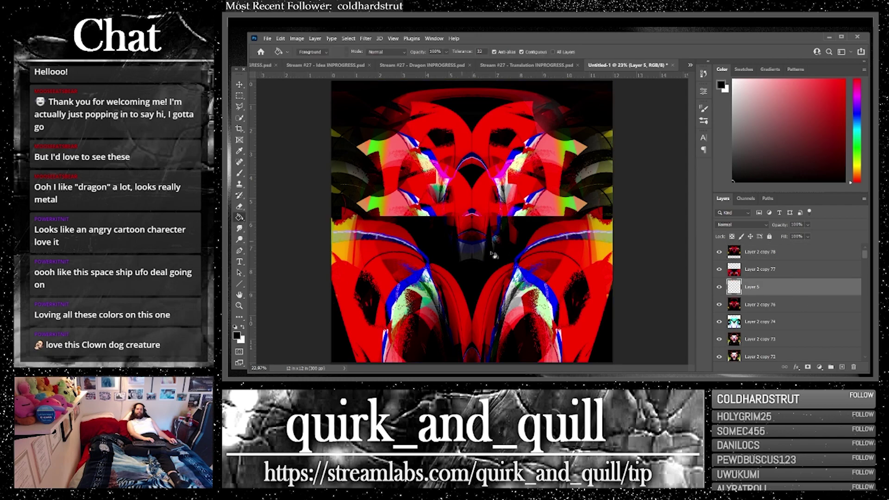
click(506, 258)
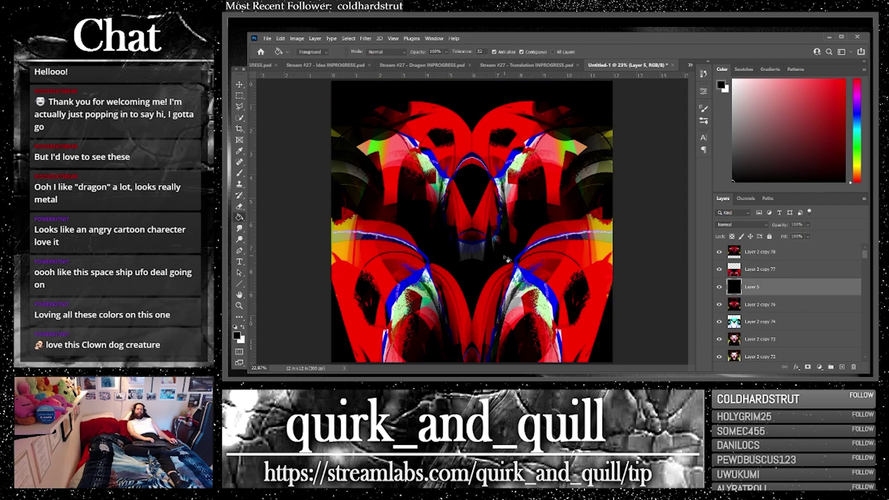
Step: Nudge Layer 2 copy 78 up about 0.4 in and reselect it
click(240, 85)
drag(480, 177, 477, 166)
click(764, 270)
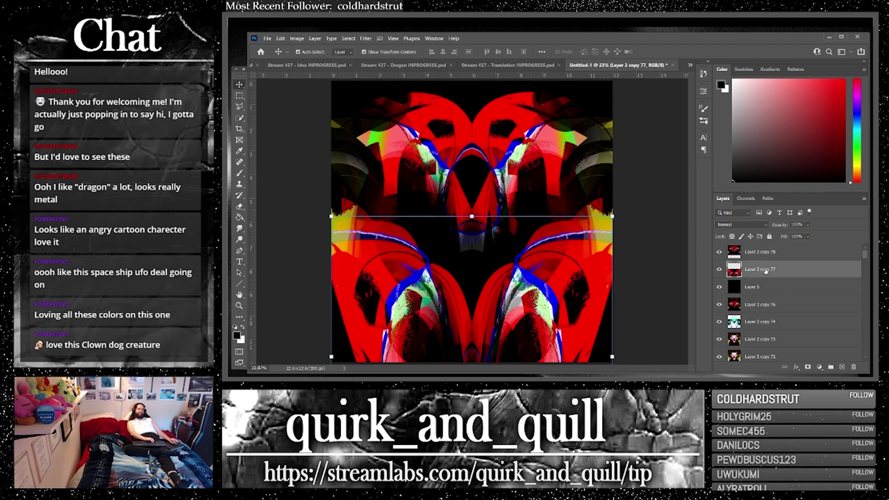
click(665, 279)
Step: Stretch Layer 2 copy 77 wider past the right edge, shift it about 110 px left, and commit
click(576, 295)
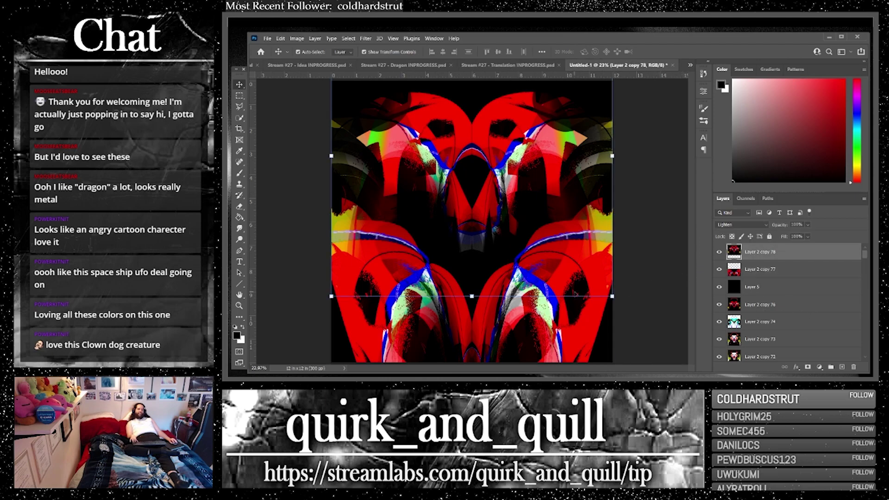
click(593, 330)
drag(612, 356, 722, 356)
drag(582, 335, 531, 329)
click(287, 110)
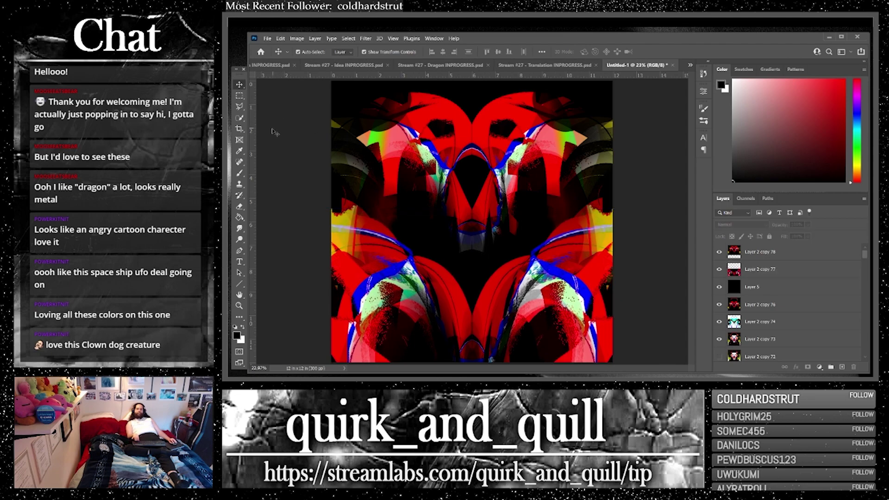
click(239, 130)
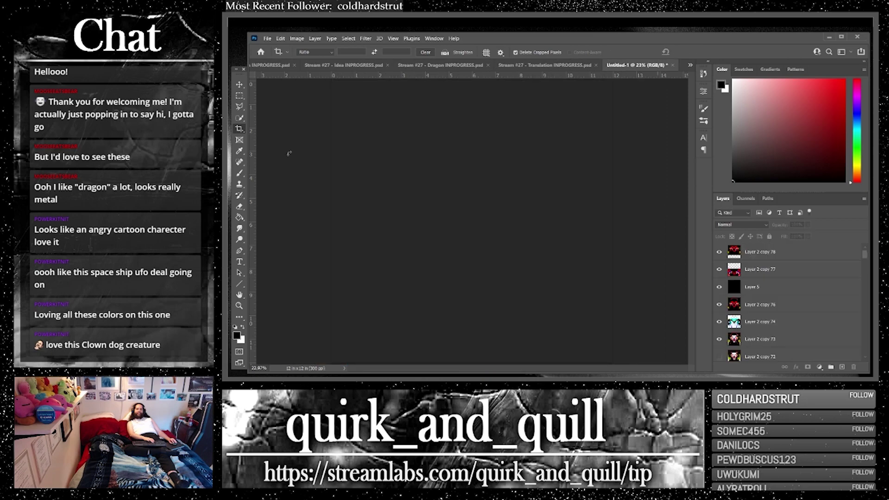
click(239, 85)
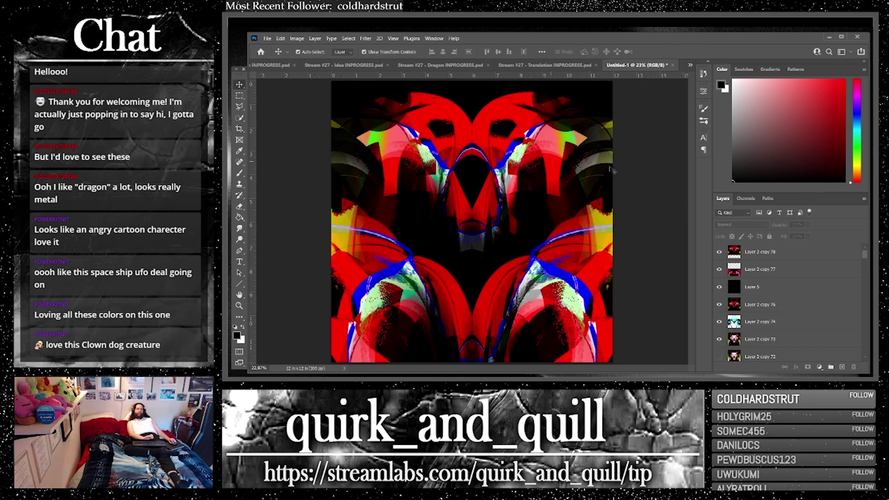
Step: Duplicate Layer 2 copy 78 through Layer 5 as one set, undoing an accidental empty layer
click(771, 262)
shift+click(787, 290)
drag(815, 288, 842, 367)
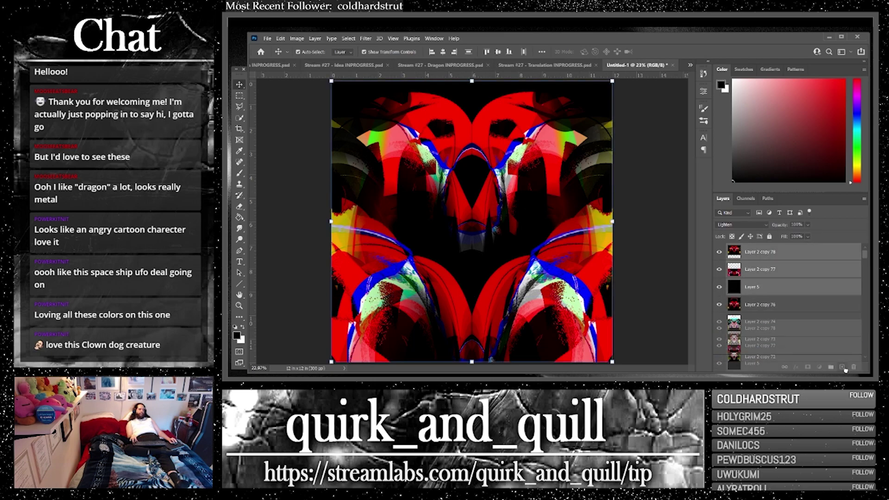
click(842, 367)
key(ctrl+z)
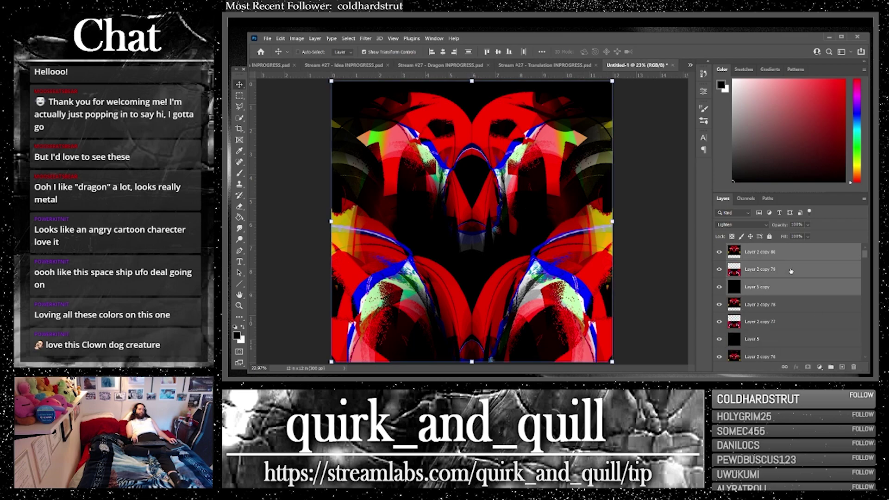
key(ctrl+bracketleft)
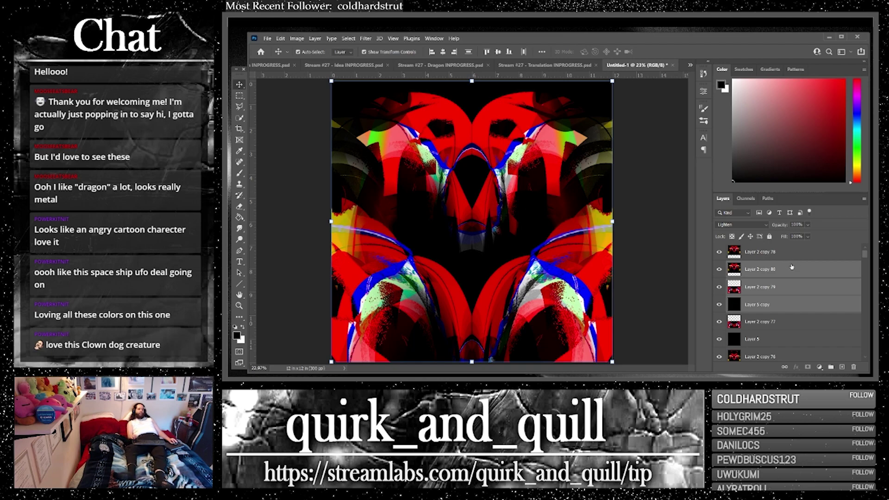
key(ctrl+bracketright)
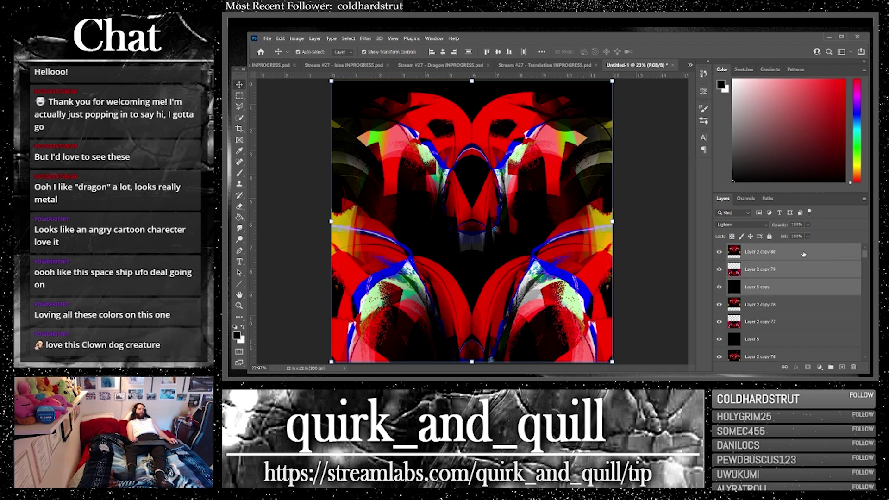
Step: Merge the three copies into Layer 2 copy 80, duplicate it, and set the duplicate to Linear Dodge (Add)
right_click(825, 289)
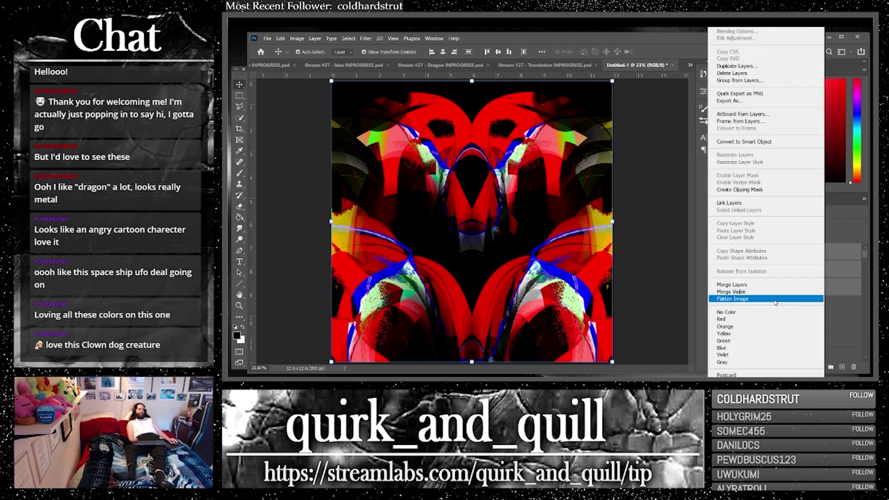
click(787, 288)
drag(833, 254, 842, 367)
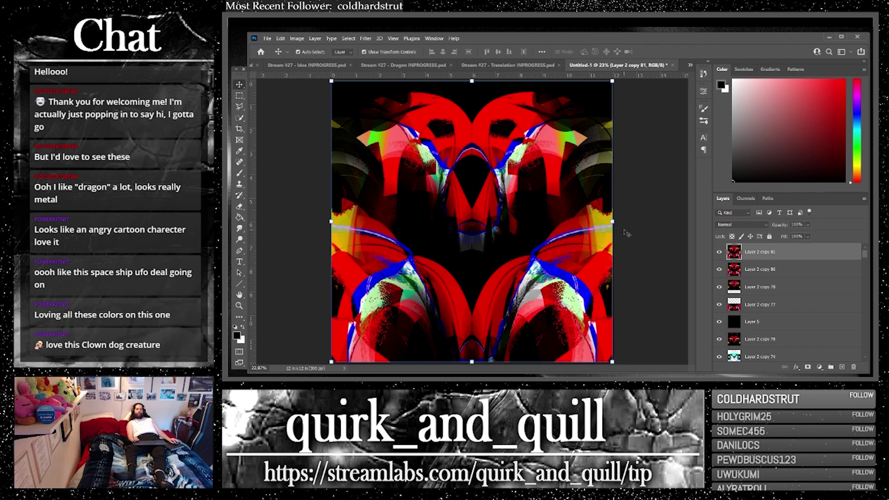
click(729, 225)
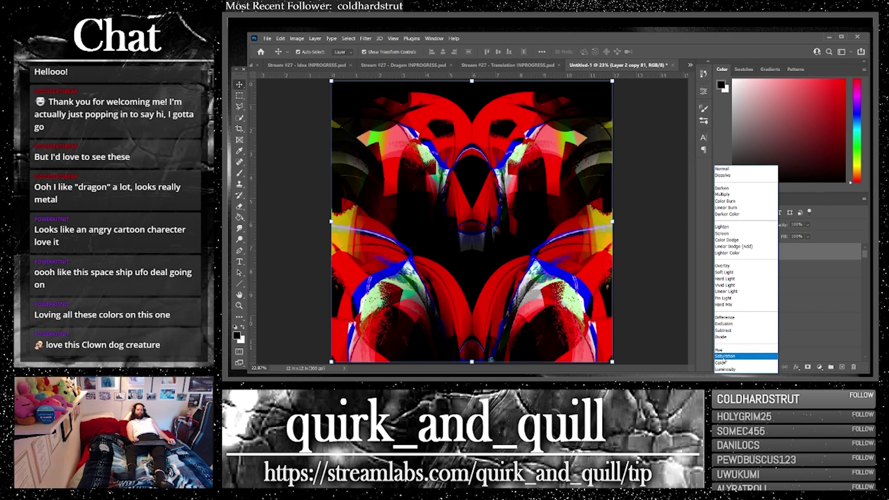
click(735, 247)
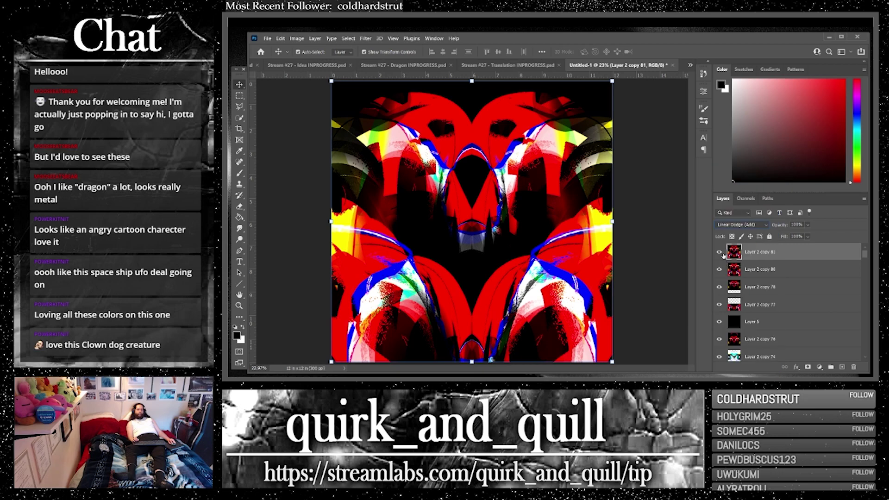
Step: Toggle the Linear Dodge layer's visibility repeatedly to compare its effect
click(720, 252)
click(720, 251)
click(720, 252)
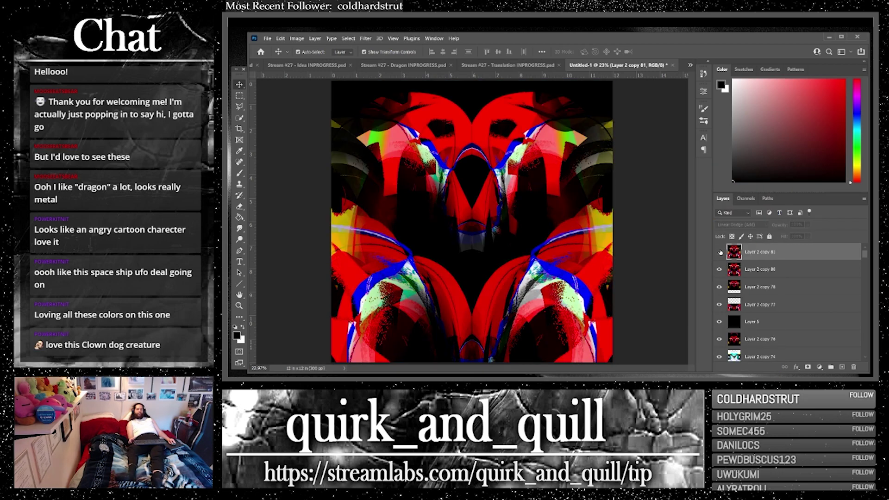
click(720, 252)
click(719, 252)
click(720, 252)
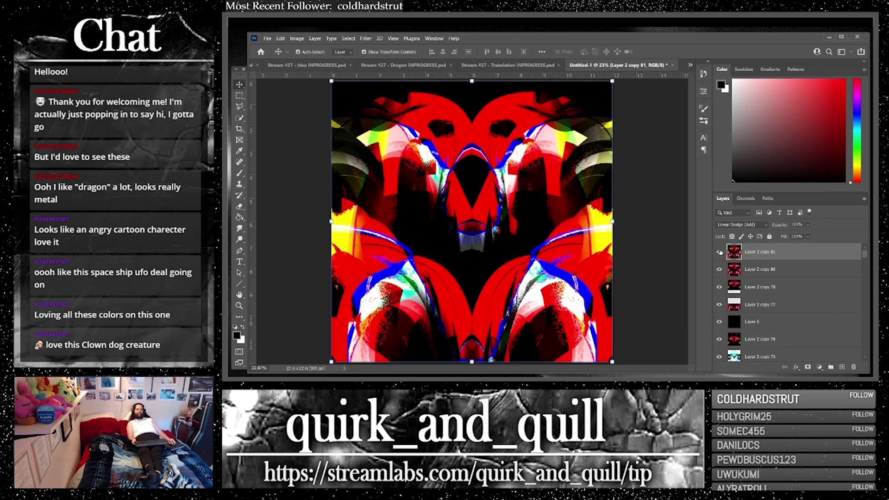
click(720, 251)
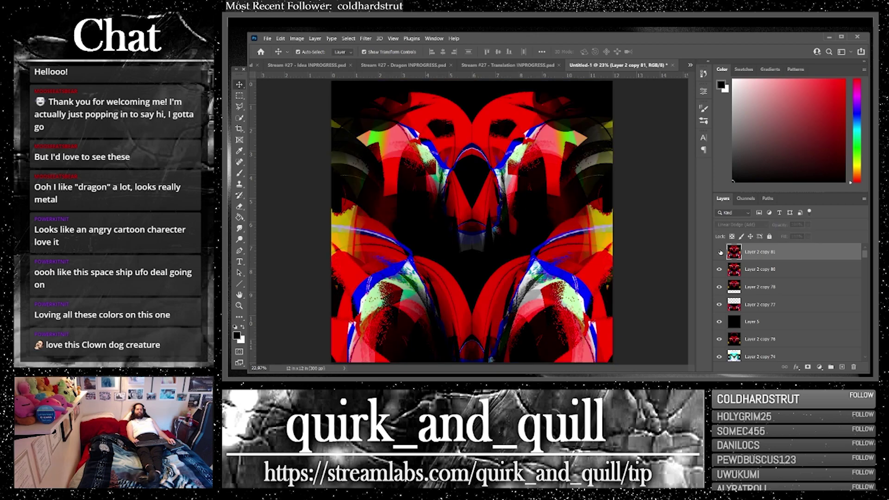
click(720, 251)
click(720, 252)
Step: Delete the Linear Dodge layer and duplicate Layer 2 copy 80 as the new top layer
click(853, 367)
click(532, 171)
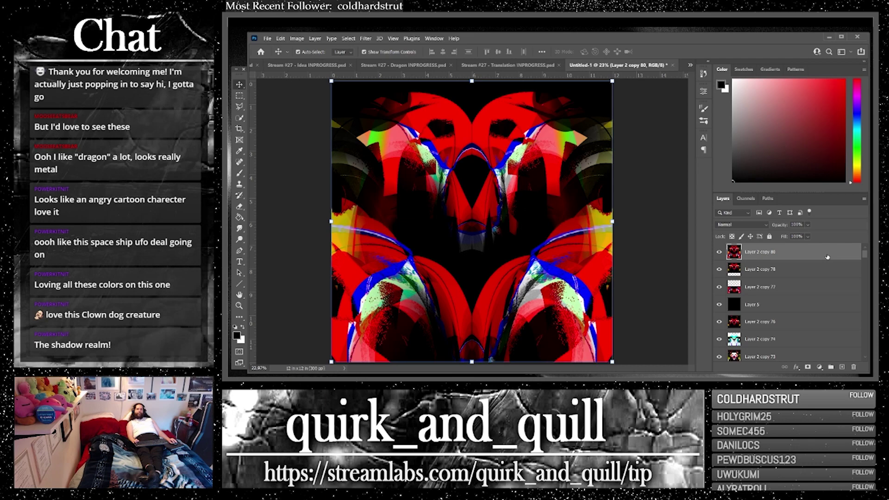
drag(833, 255, 841, 366)
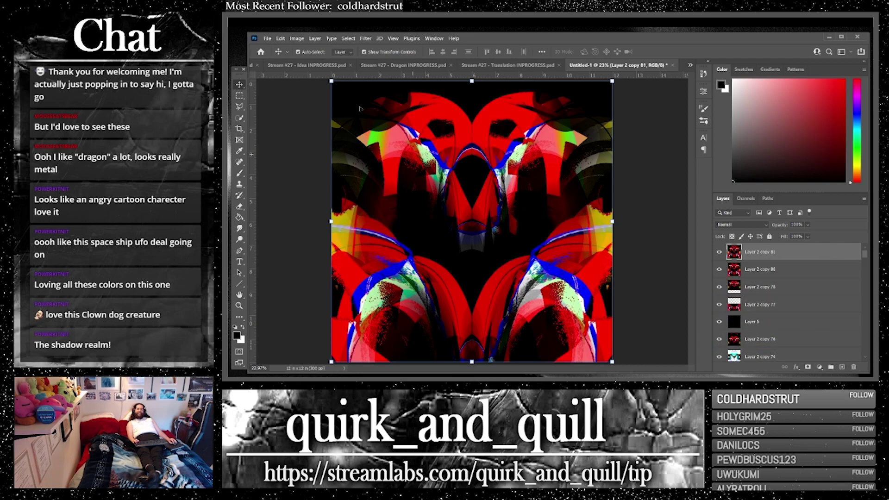
Step: Apply the Filter Gallery's Halftone Pattern sketch effect to the new top layer
click(365, 38)
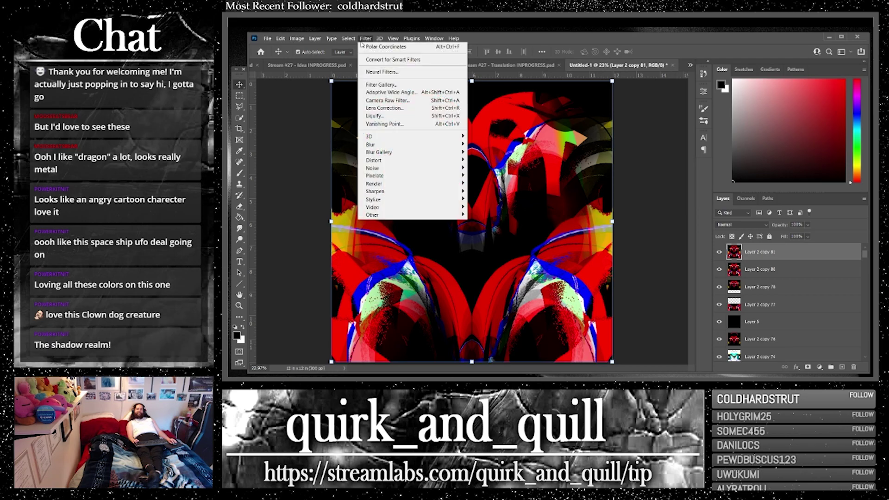
click(373, 85)
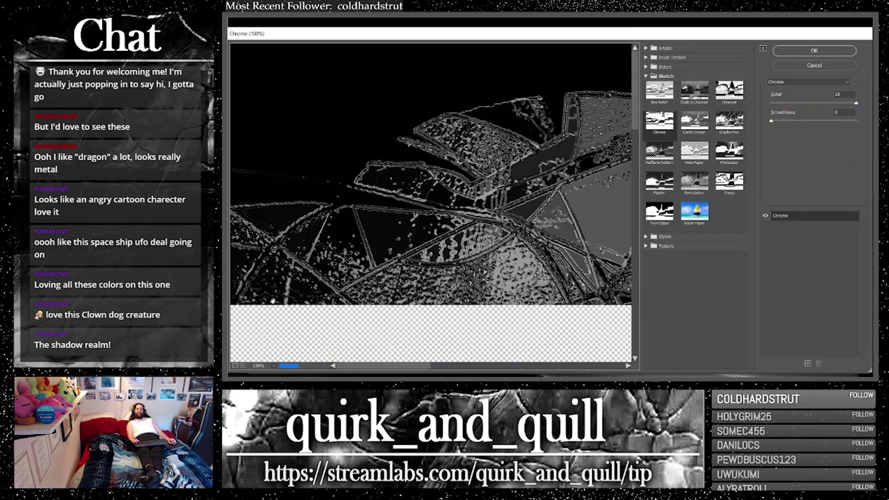
click(273, 365)
click(267, 357)
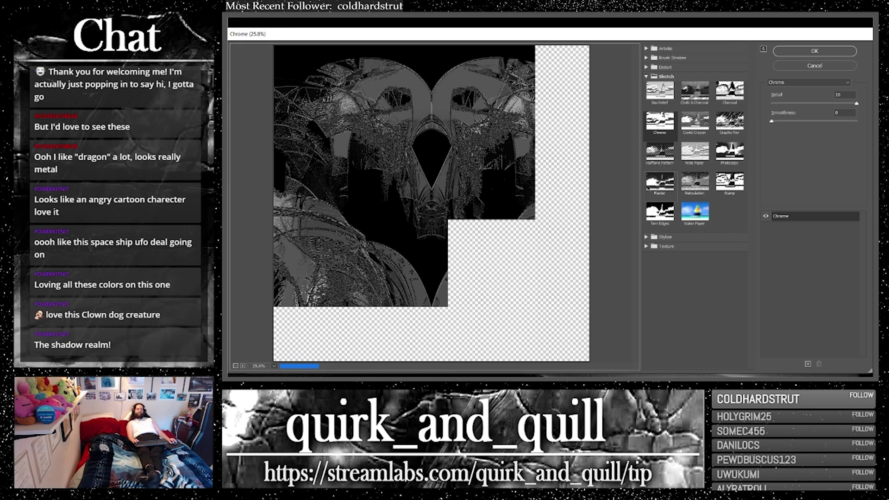
click(659, 152)
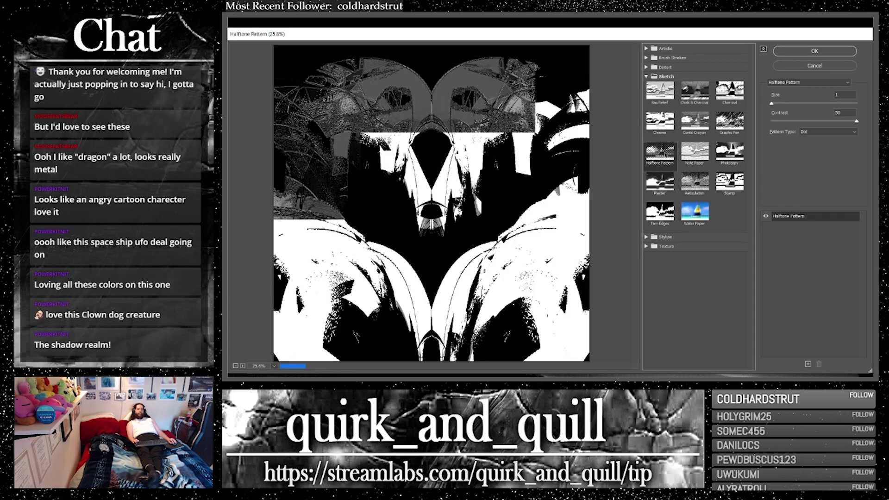
click(814, 51)
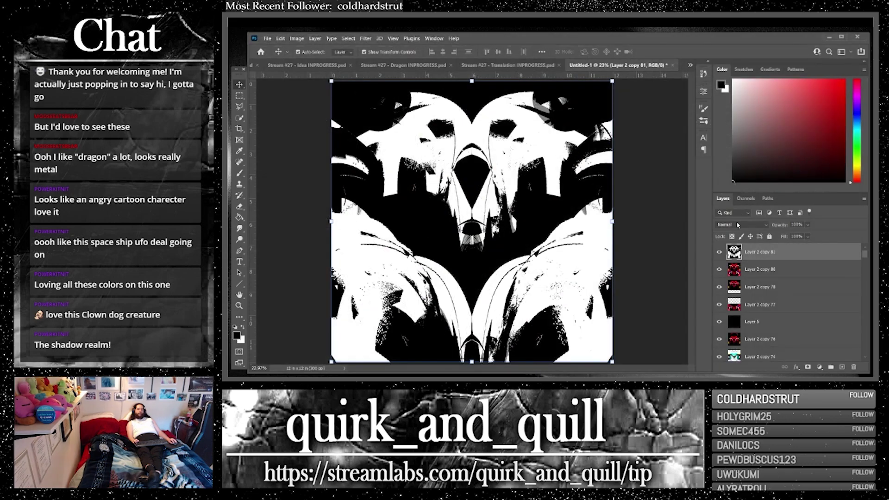
Step: Keep the halftone layer in Normal mode, hide it, and duplicate Layer 2 copy 80
click(741, 225)
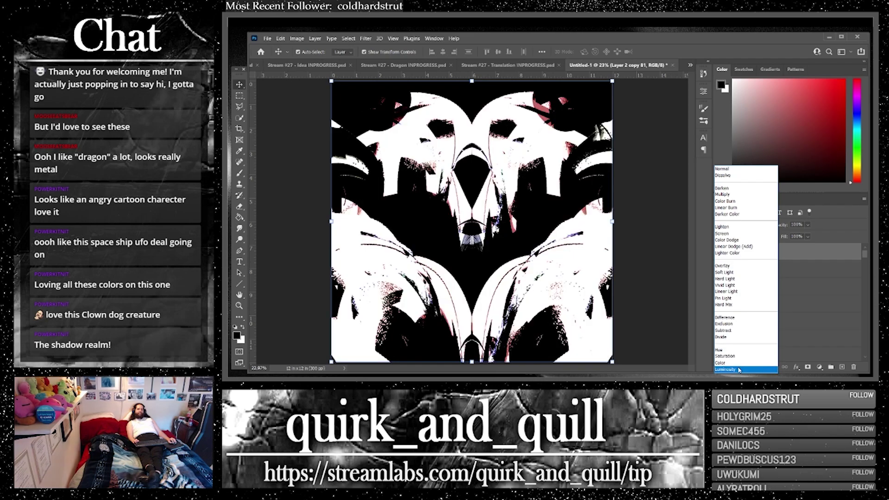
click(741, 169)
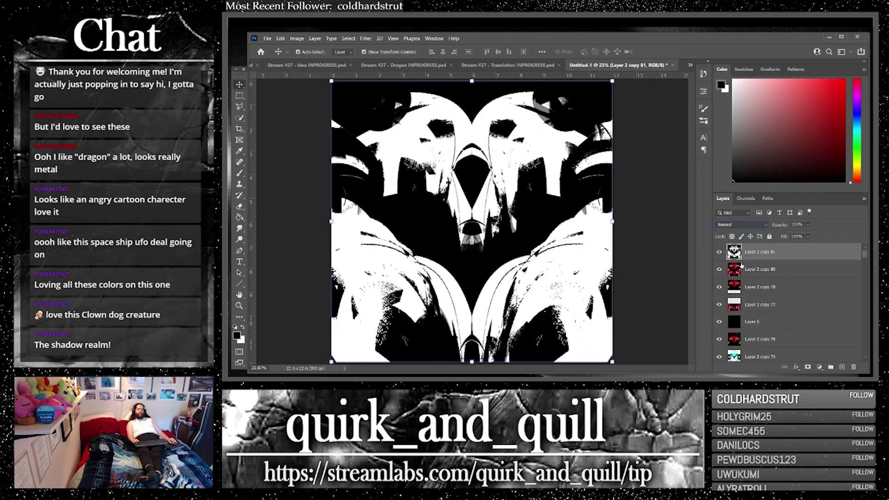
click(720, 253)
drag(761, 270, 840, 366)
Step: Flip the new copy horizontally, blend it with Lighter Color, and compare it on and off
click(281, 38)
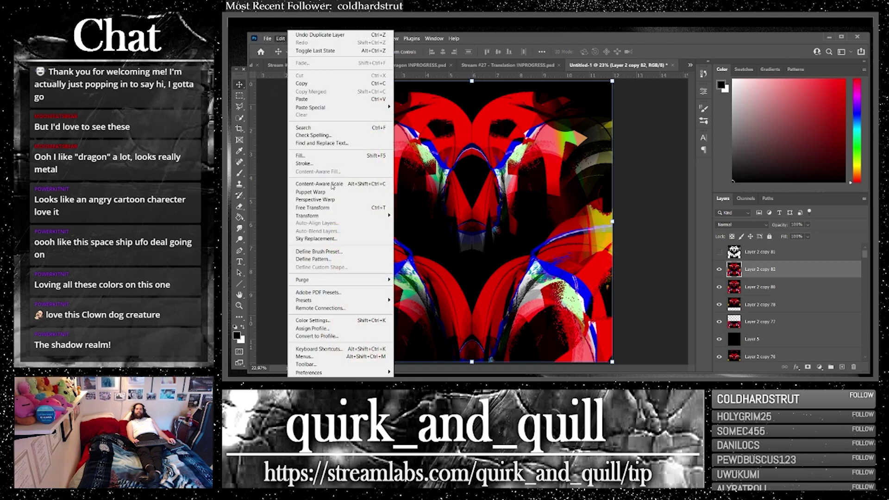
mouse_move(363, 216)
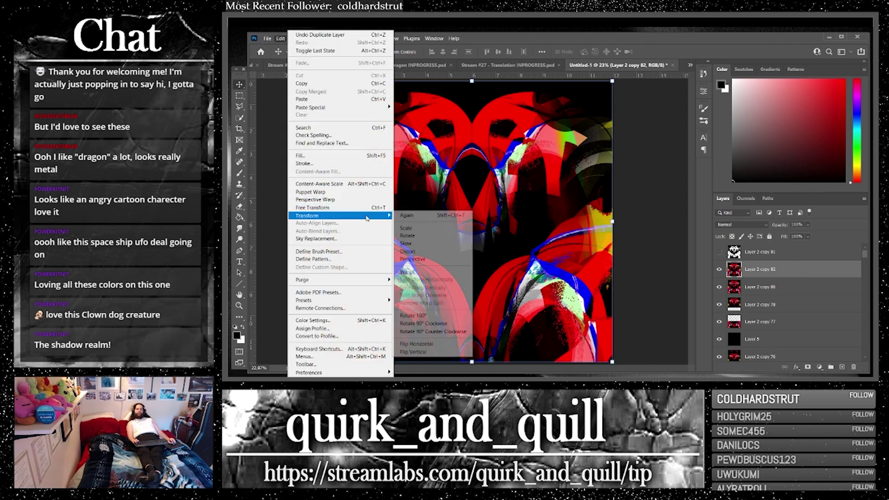
click(428, 343)
click(755, 225)
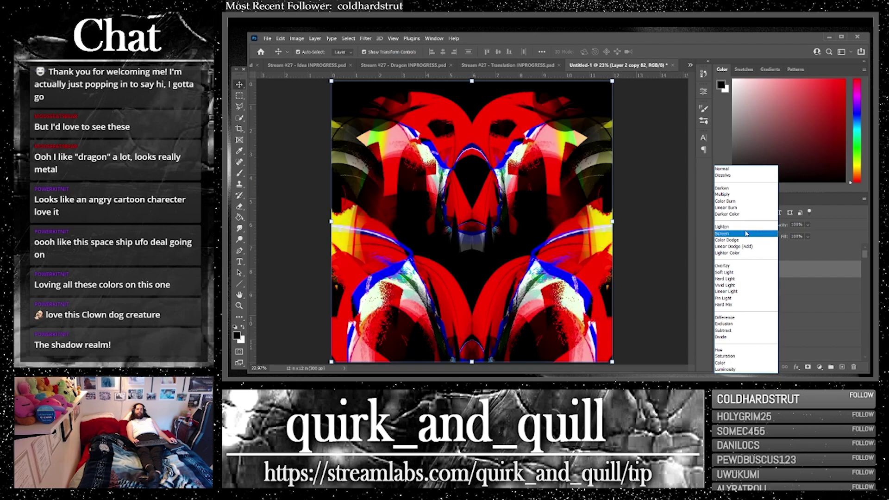
click(744, 256)
click(719, 270)
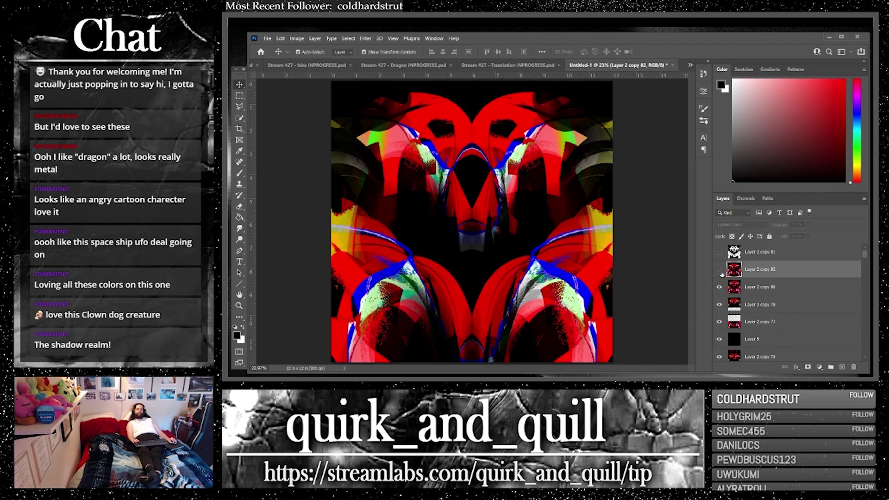
click(719, 270)
click(720, 270)
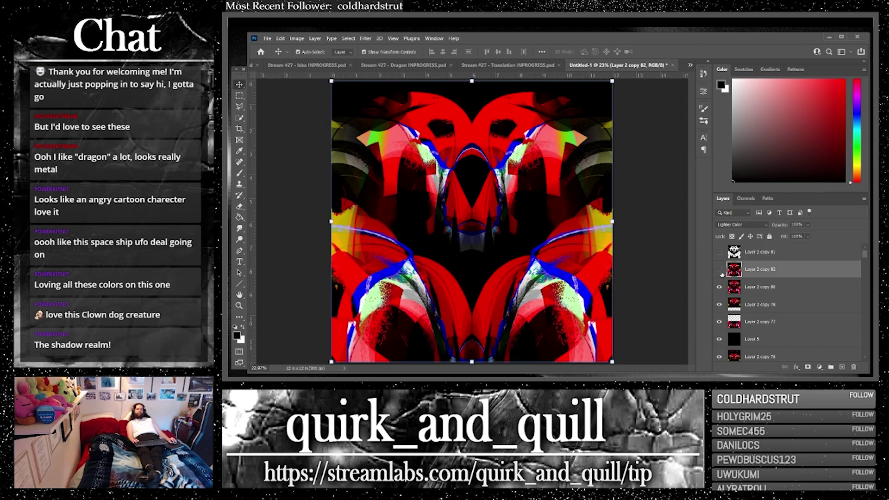
click(720, 270)
click(719, 269)
Step: Duplicate the flipped copy with Layer 2 copy 80, merge them into copy 84, and duplicate as copy 85
ctrl+click(770, 291)
drag(812, 289, 841, 366)
right_click(771, 292)
click(675, 284)
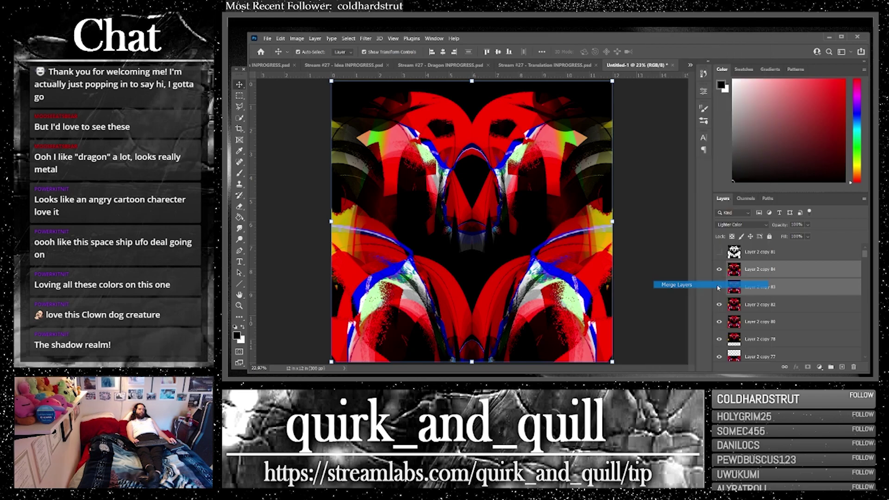
key(ctrl+j)
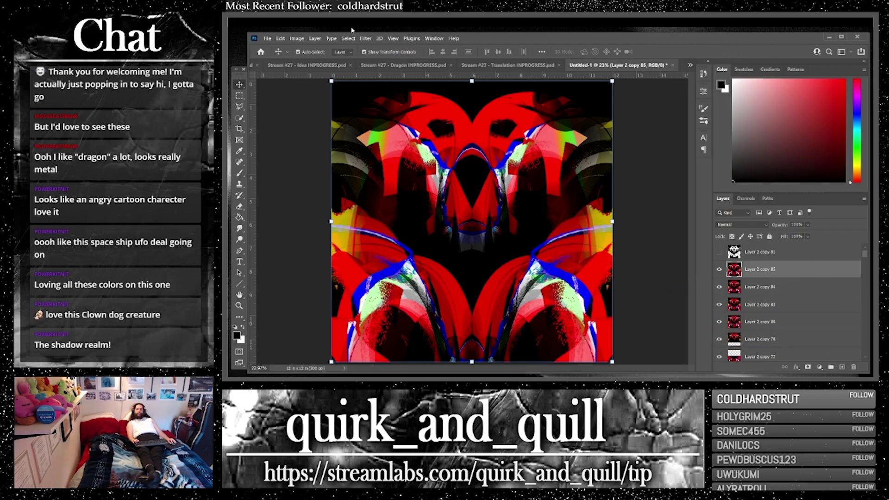
Step: Try Graphic Pen and Photocopy in the Filter Gallery, then apply Stamp to Layer 2 copy 85
click(361, 39)
click(375, 85)
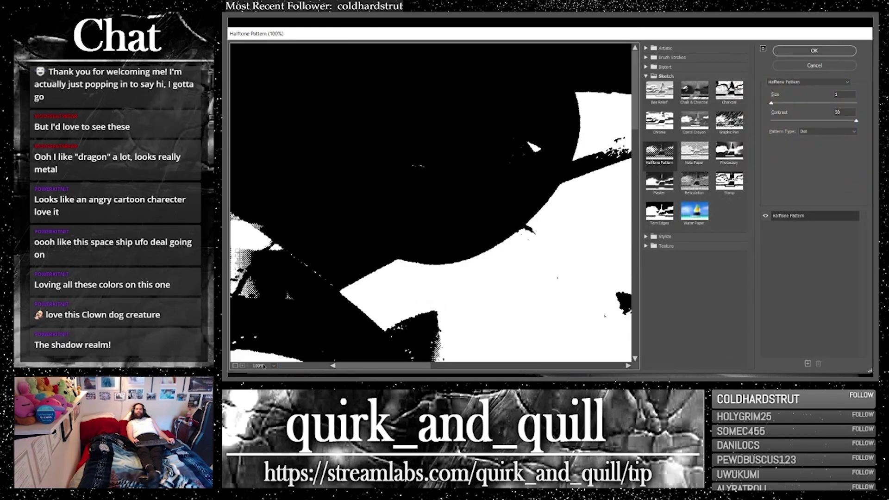
click(274, 366)
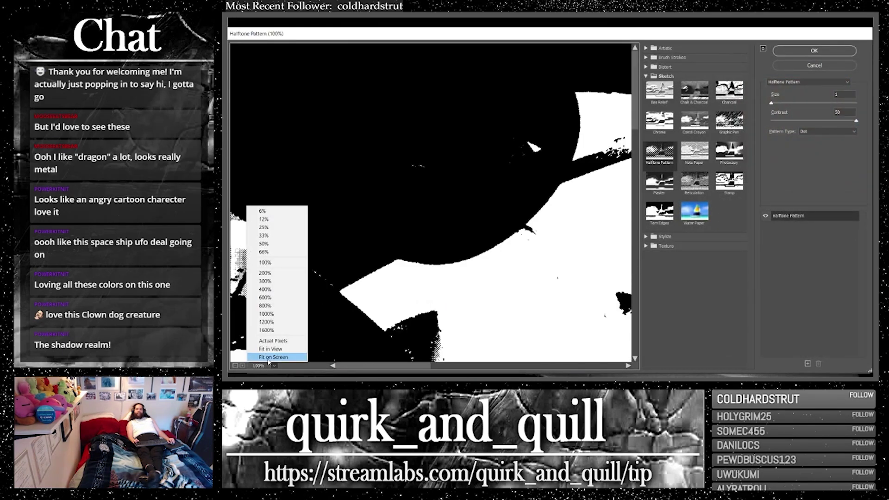
click(288, 358)
click(732, 121)
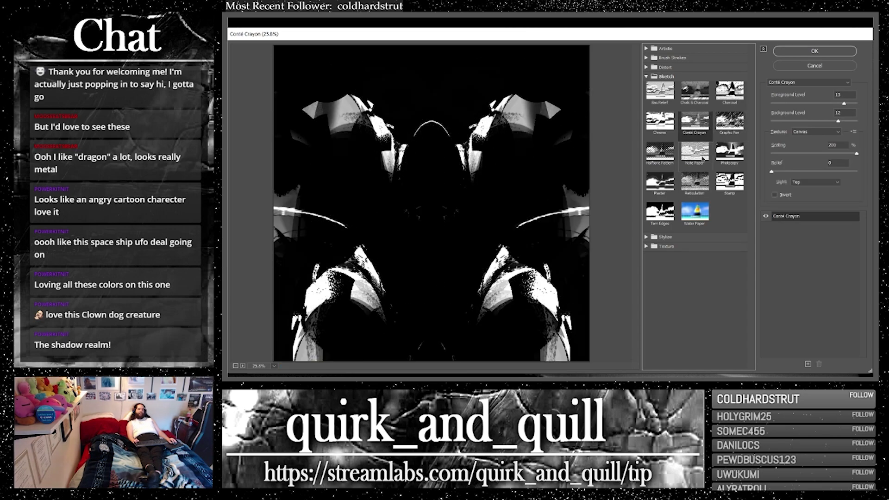
click(695, 151)
click(739, 158)
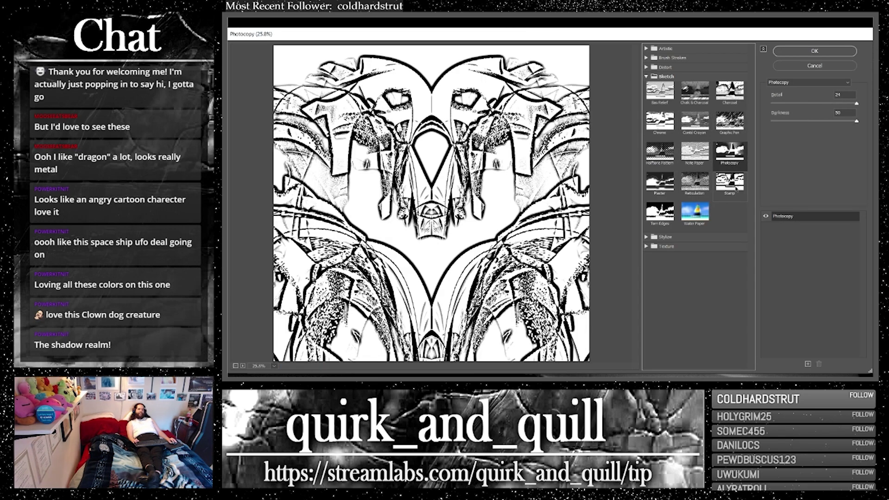
click(731, 183)
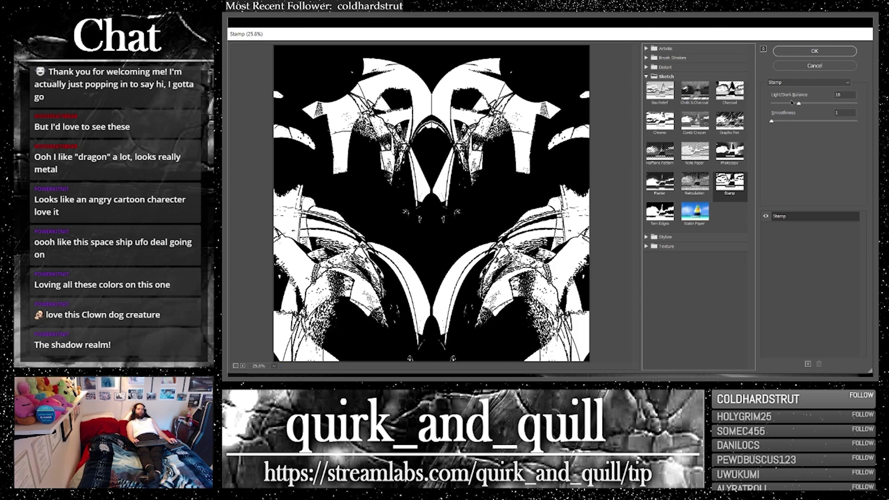
click(800, 46)
click(739, 224)
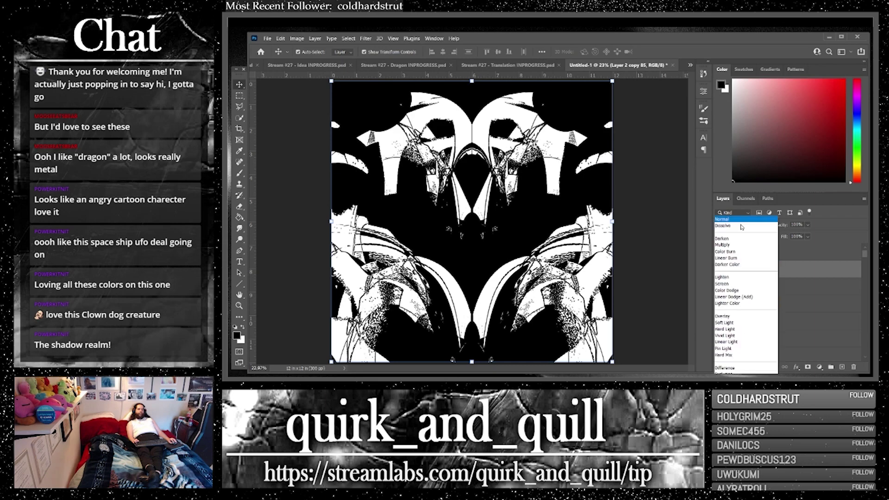
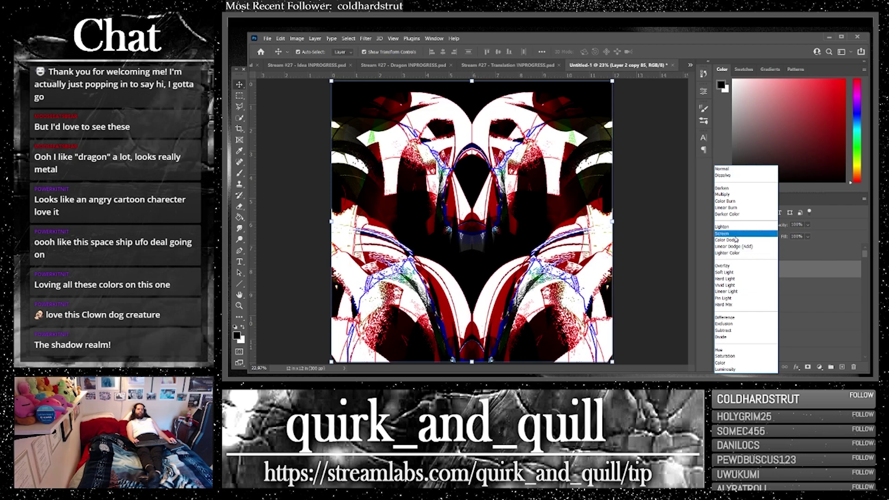
Step: Set Layer 2 copy 85 to Color Dodge and compare the artwork with it on and off
click(735, 240)
click(719, 270)
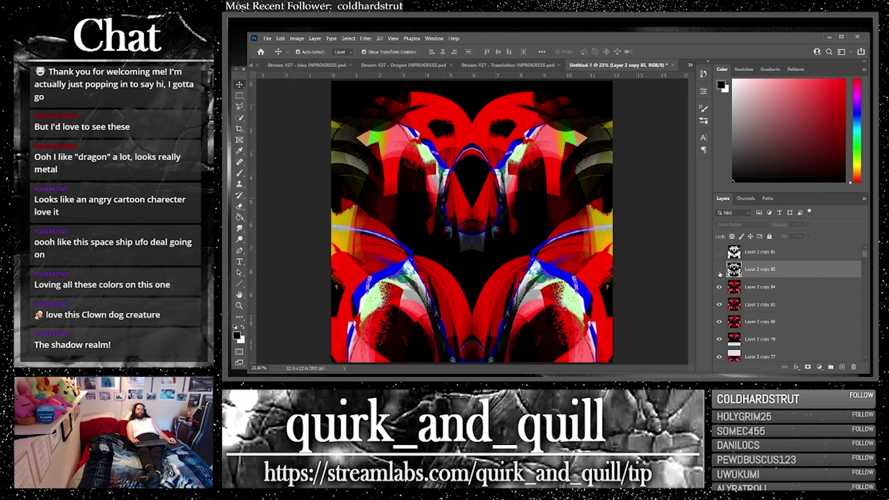
click(719, 270)
click(719, 271)
click(720, 270)
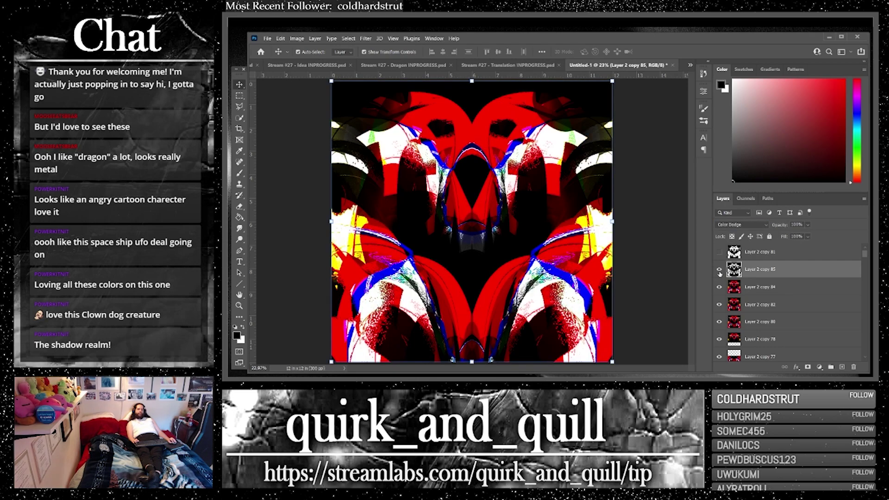
click(719, 270)
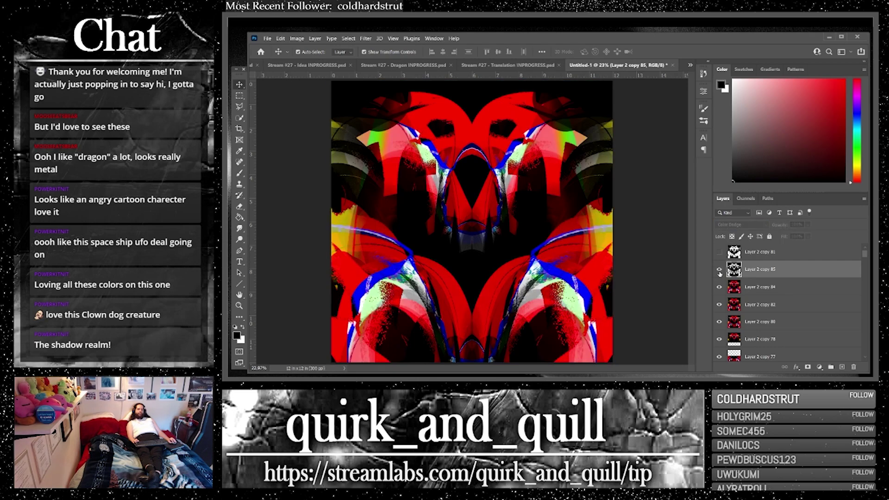
click(720, 270)
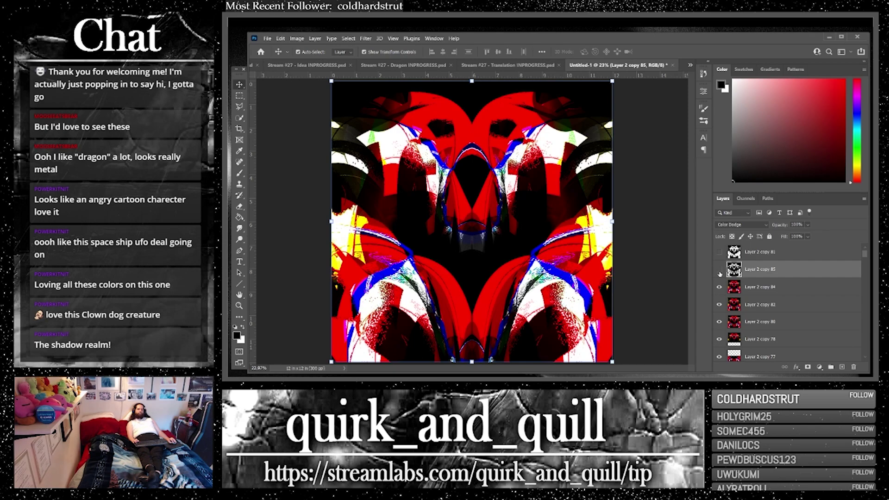
click(720, 270)
click(719, 271)
Step: Lower Layer 2 copy 85's opacity to about 51%, compare again, and leave it hidden
click(807, 225)
mouse_move(819, 236)
mouse_down()
mouse_move(796, 236)
mouse_move(837, 233)
mouse_up()
click(718, 270)
click(719, 269)
click(719, 269)
click(718, 269)
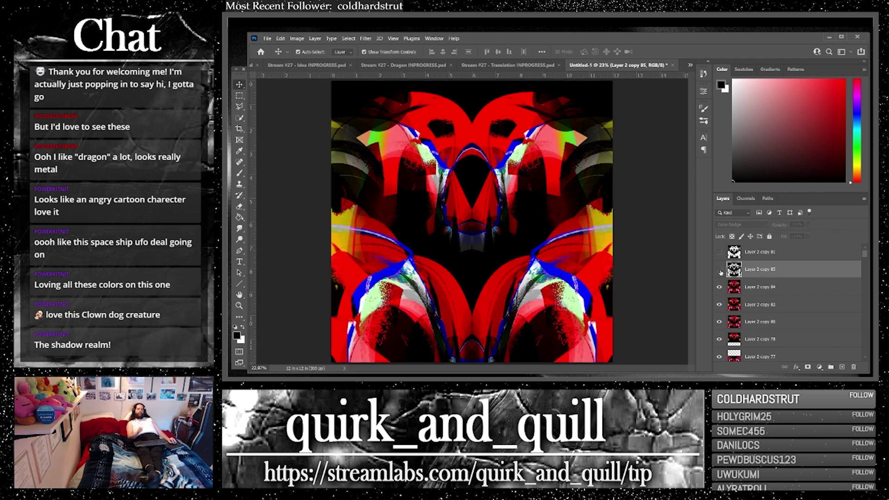
click(718, 270)
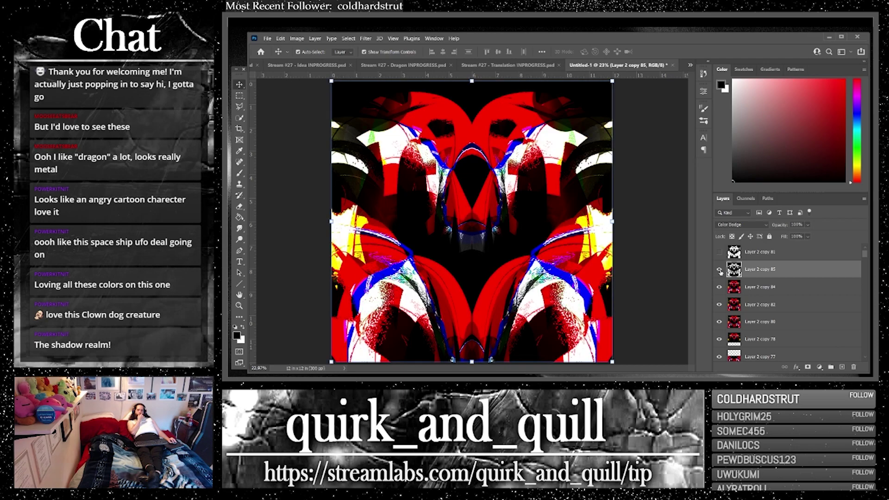
click(719, 269)
click(719, 269)
click(719, 269)
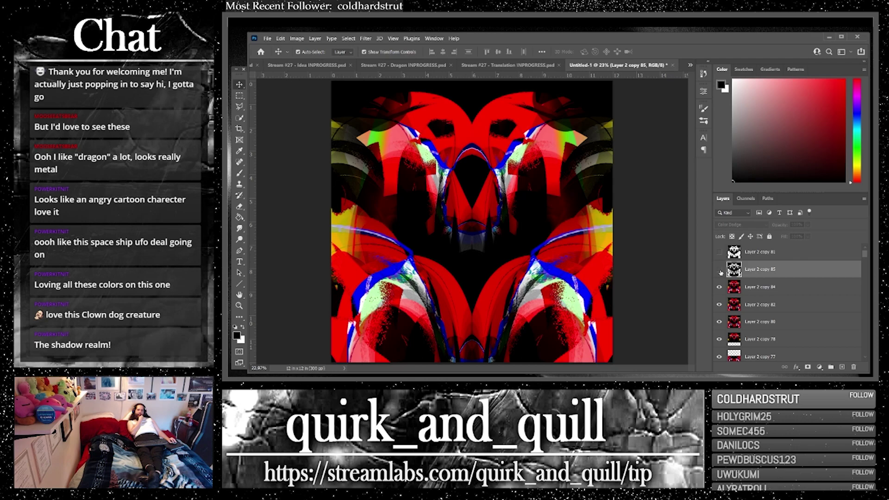
click(720, 270)
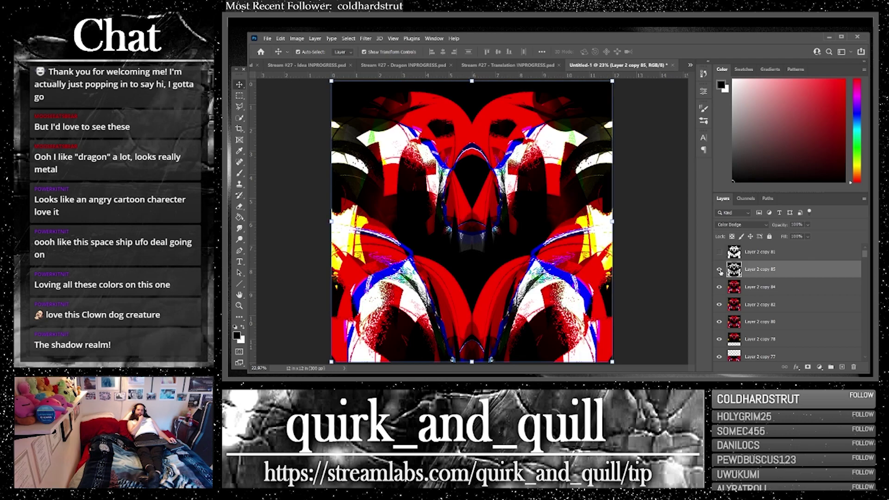
click(720, 270)
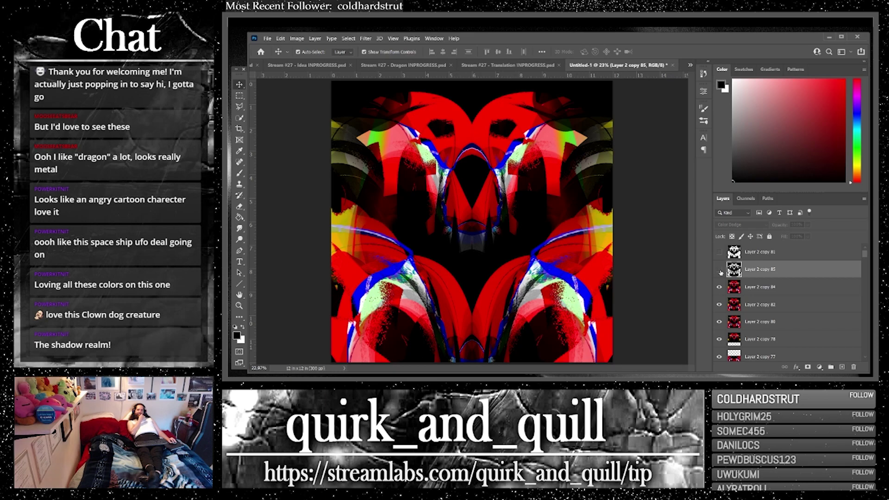
click(720, 270)
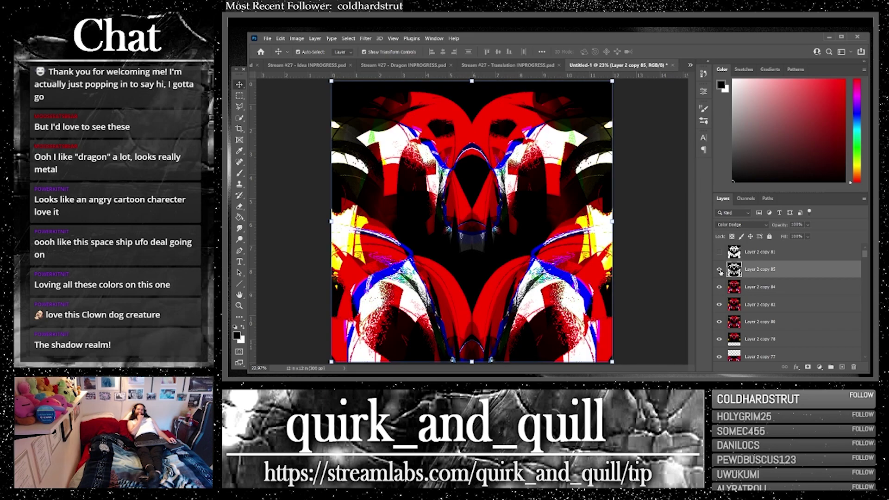
click(719, 270)
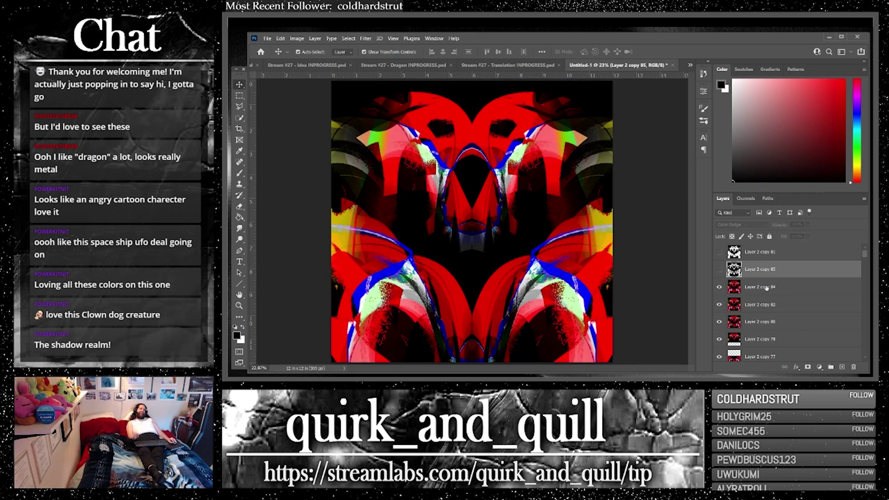
Step: Duplicate Layer 2 copy 84 as a Linear Dodge (Add) layer at about 34% opacity
drag(741, 287, 841, 364)
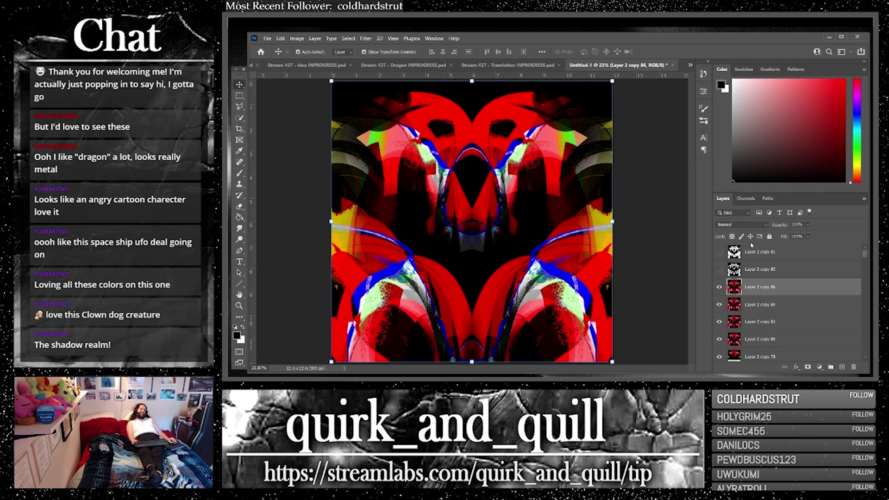
click(741, 225)
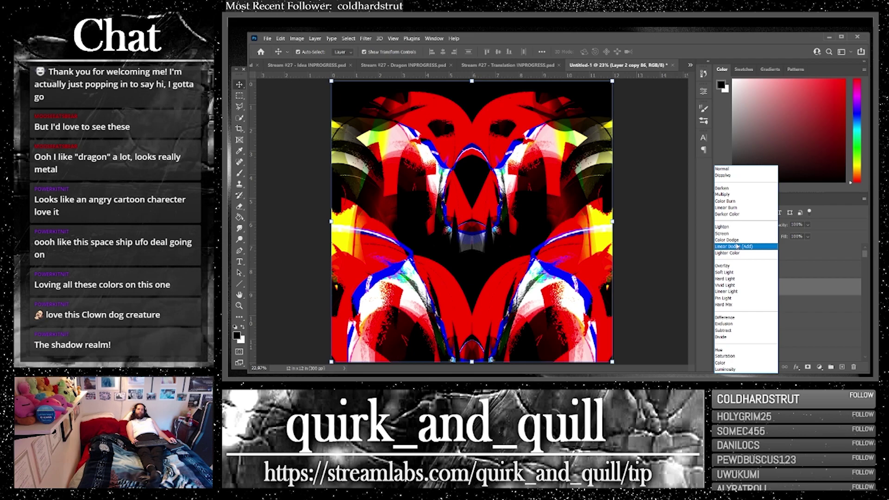
click(737, 246)
click(807, 225)
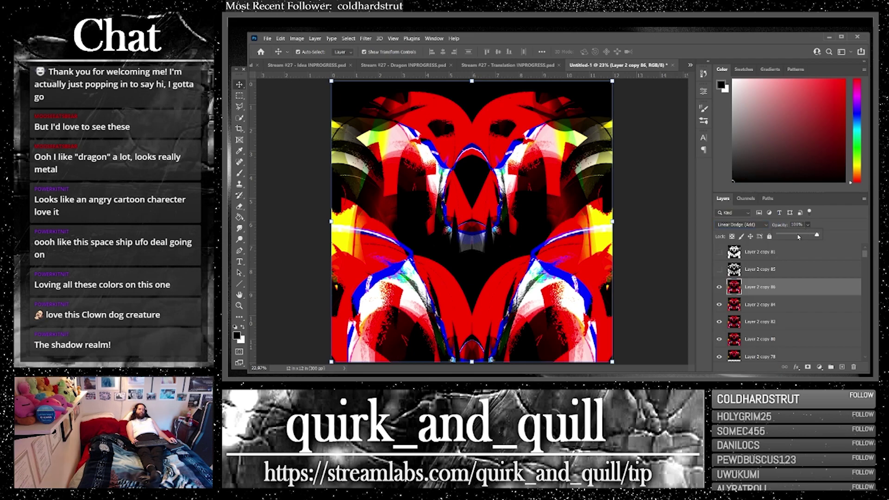
click(799, 236)
drag(798, 237, 793, 236)
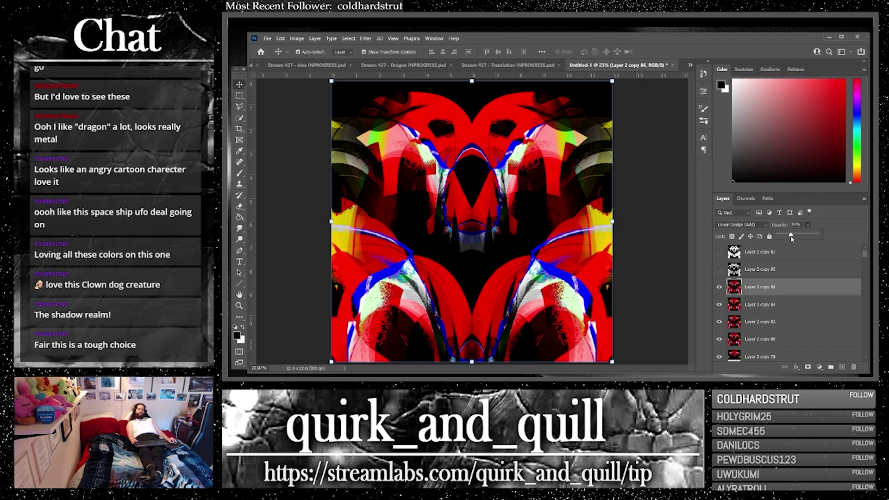
Step: Compare the result with Layer 2 copy 85 toggled, leaving it hidden
click(719, 269)
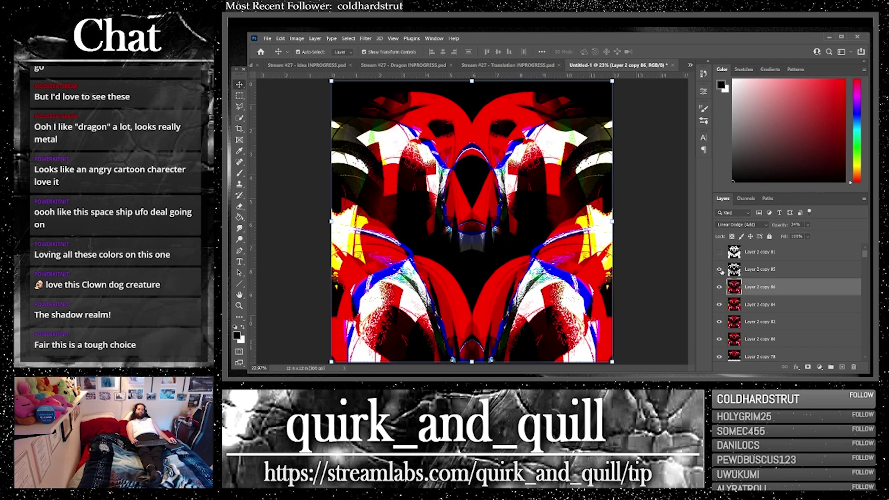
click(719, 269)
click(719, 270)
click(719, 269)
click(719, 269)
click(720, 271)
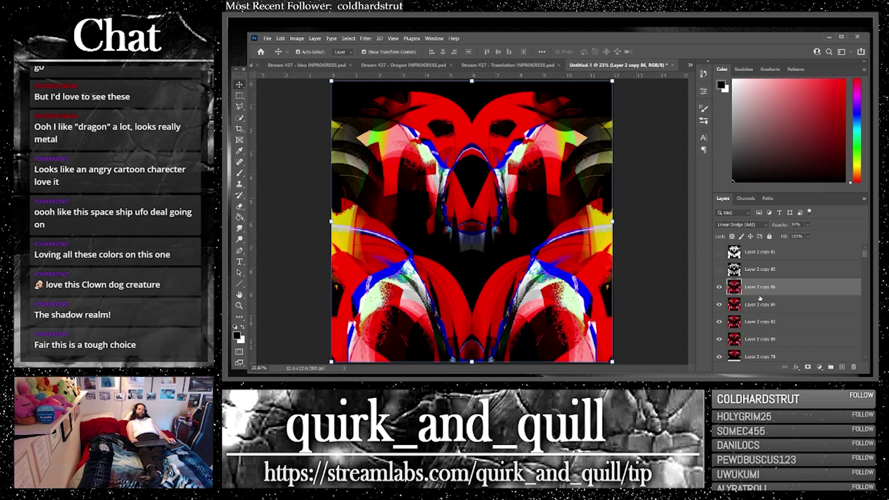
Step: Duplicate three layers, merge them into Layer 2 copy 88, and place a hidden copy 89 on top
shift+click(790, 321)
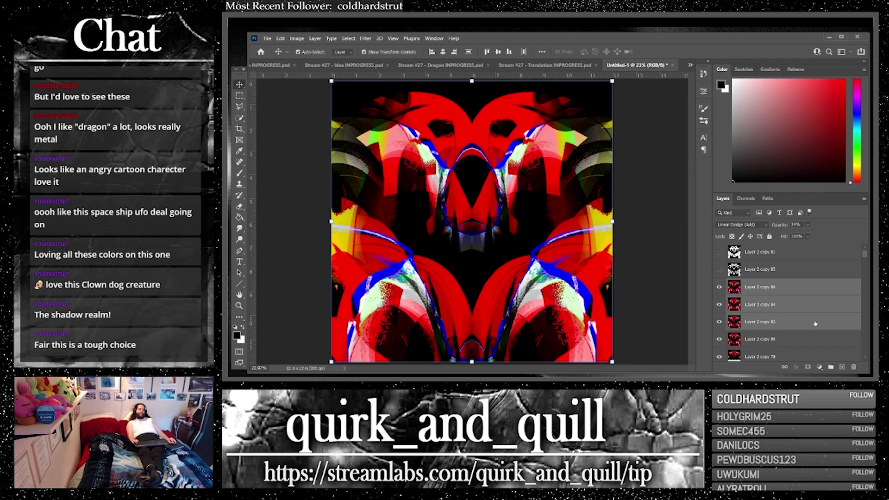
drag(790, 322, 832, 361)
right_click(775, 315)
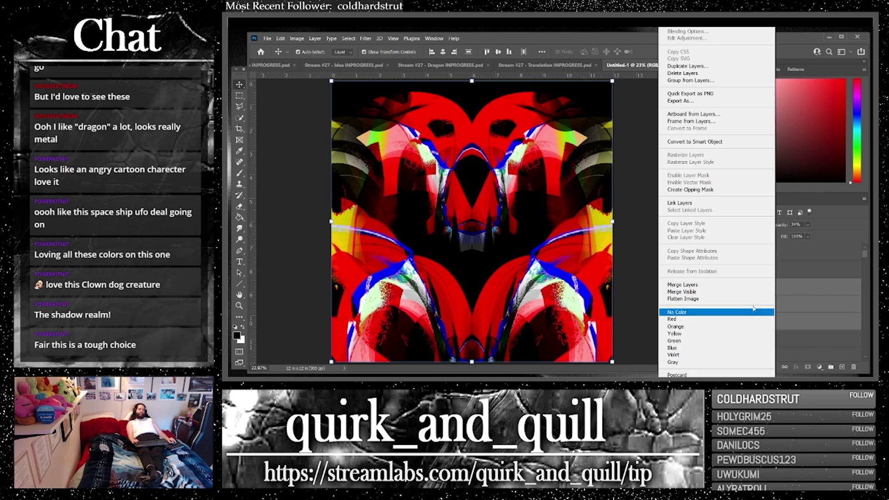
click(726, 292)
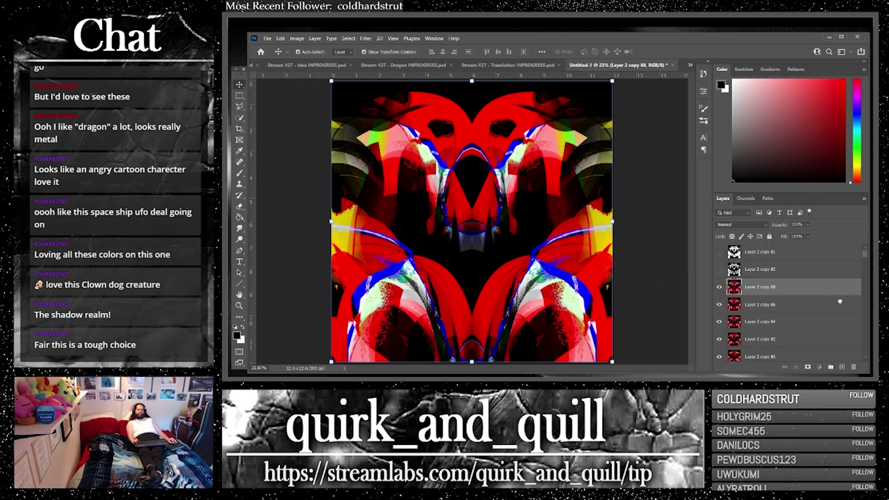
key(ctrl+j)
drag(758, 286, 767, 251)
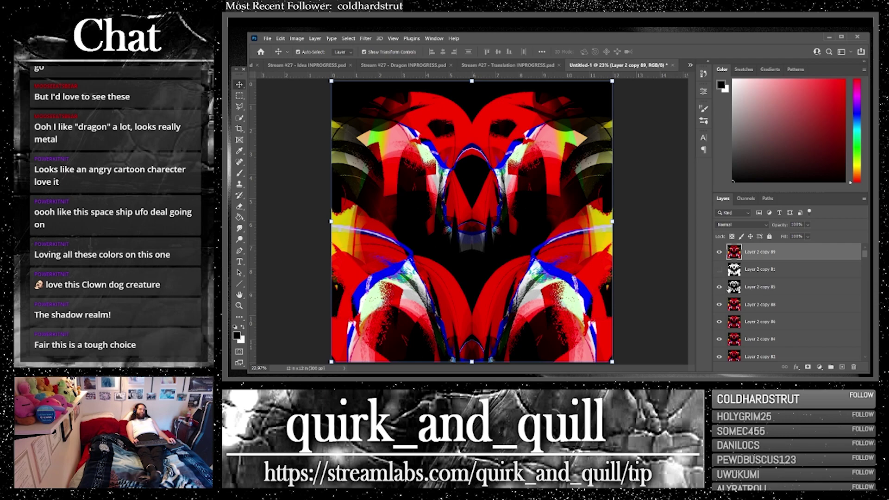
click(719, 252)
Step: Merge Layer 2 copy 85, 88, 86 and 84 into Layer 2 copy 92
click(782, 293)
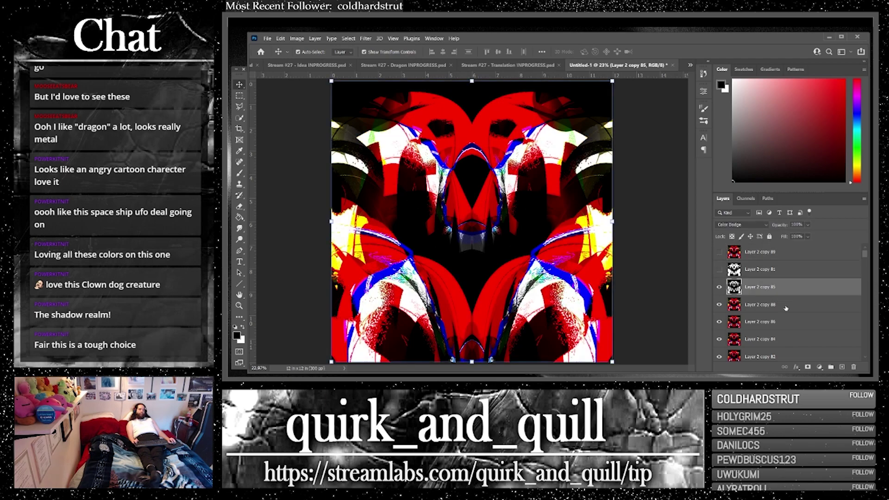
shift+click(784, 306)
shift+click(787, 324)
shift+click(808, 343)
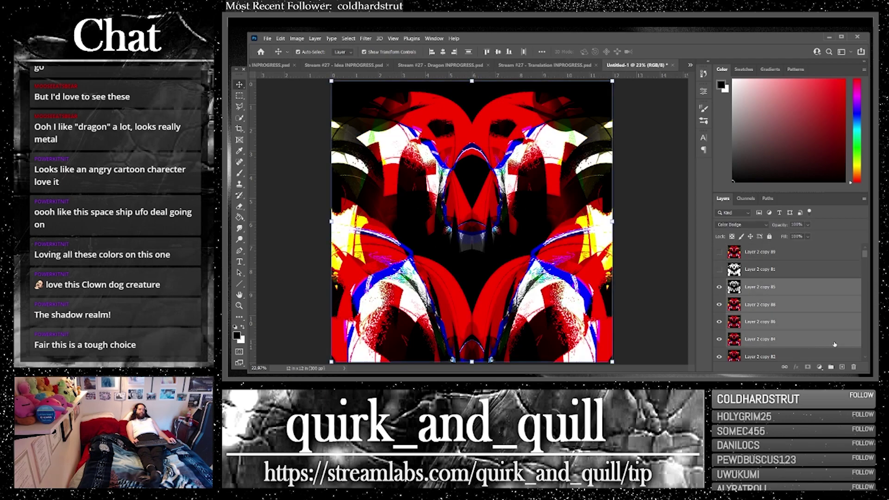
right_click(817, 340)
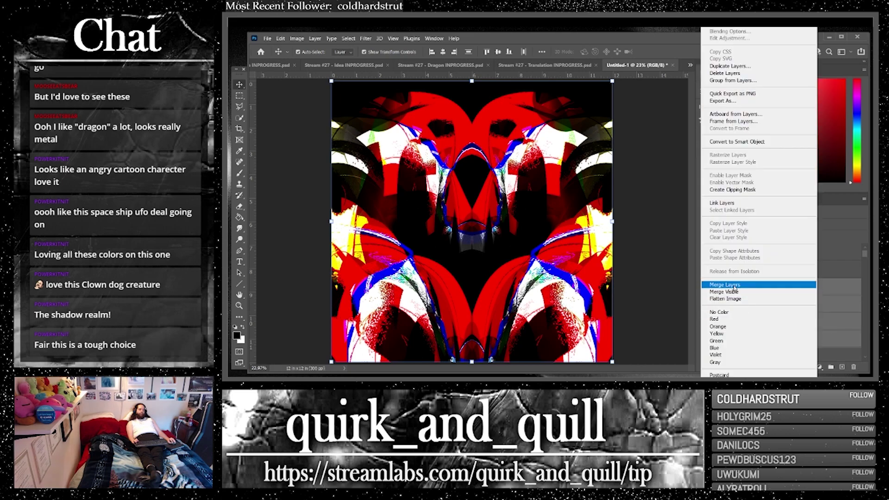
click(733, 285)
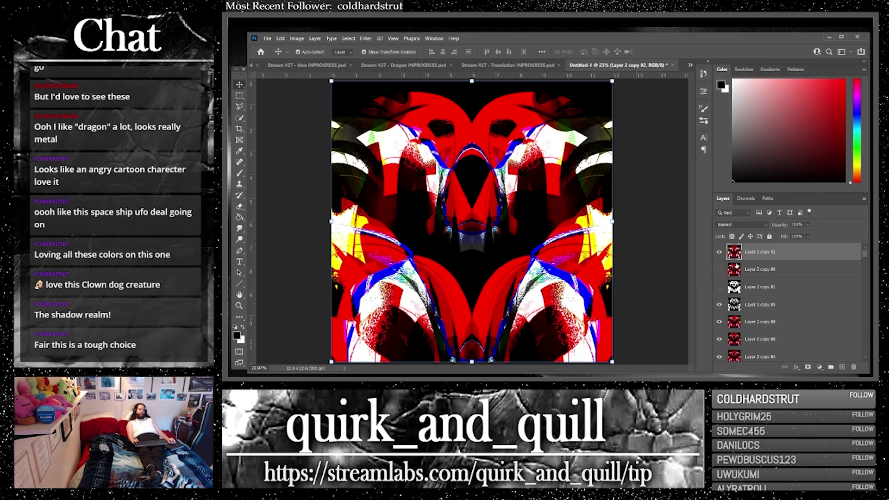
Step: Compare Layer 2 copy 92 on and off and test its opacity, keeping it at 100%
click(720, 253)
click(719, 252)
click(719, 252)
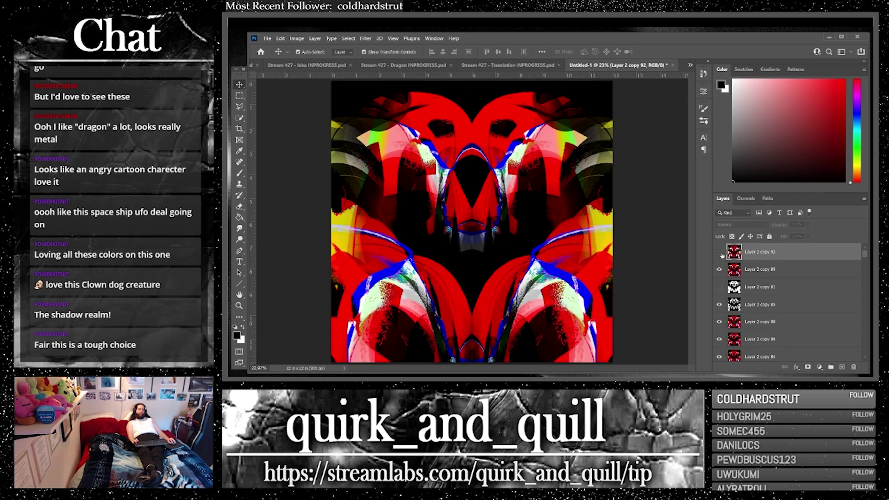
click(719, 252)
click(807, 224)
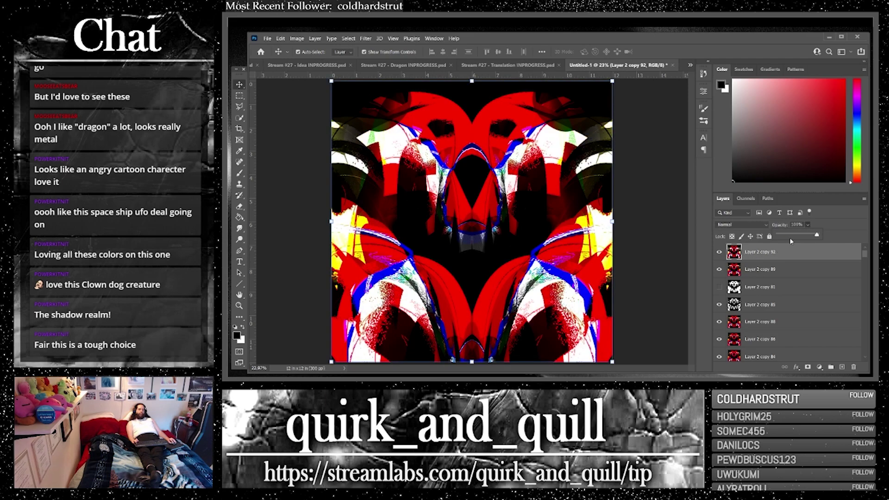
click(792, 235)
drag(802, 237, 815, 236)
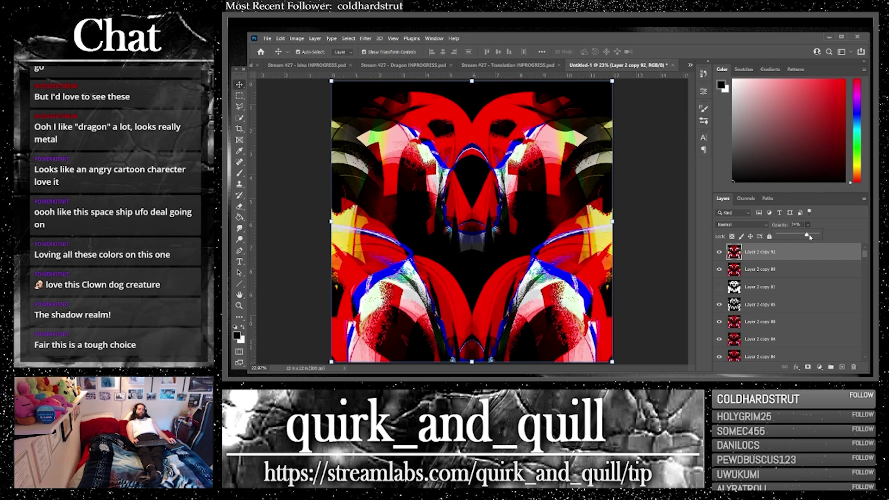
Step: Set Layer 2 copy 92 to Screen, compare and hide it, then move a duplicate of copy 89 to the top
click(750, 226)
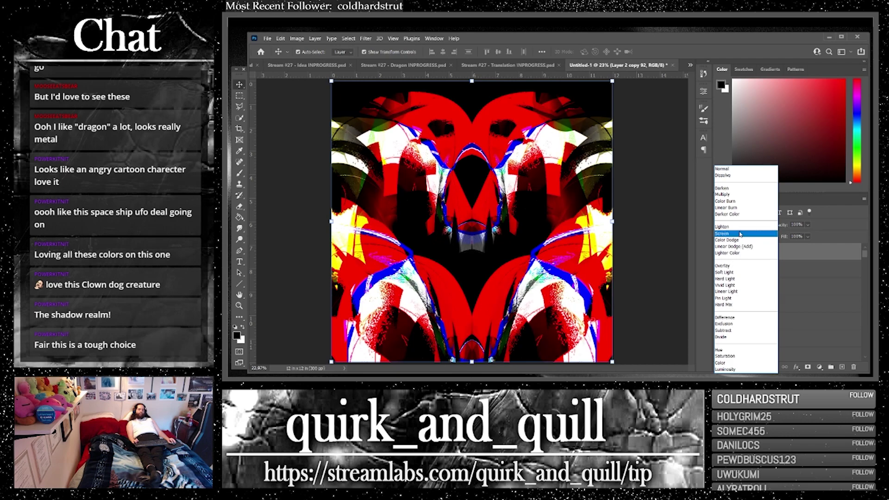
click(740, 234)
click(720, 253)
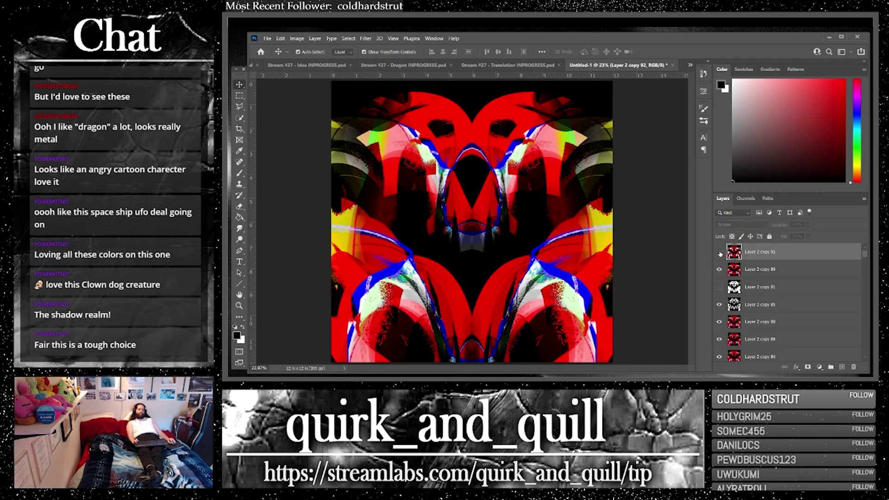
click(720, 252)
click(719, 253)
click(720, 253)
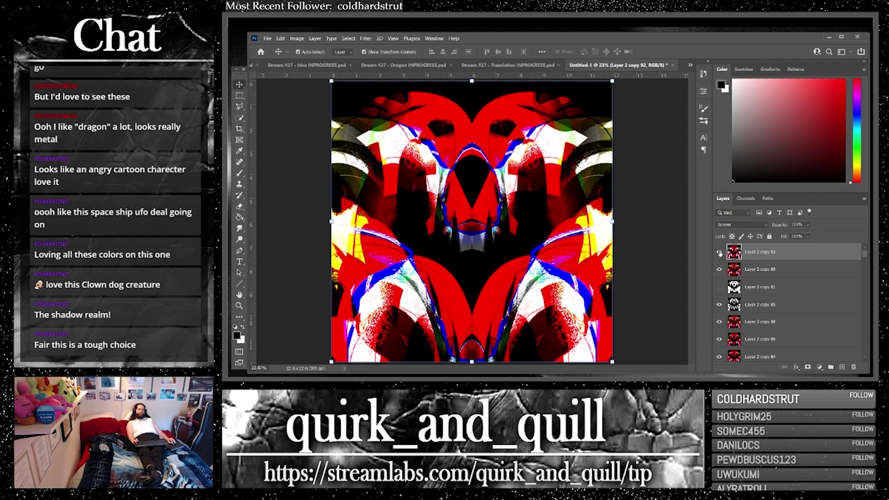
click(720, 253)
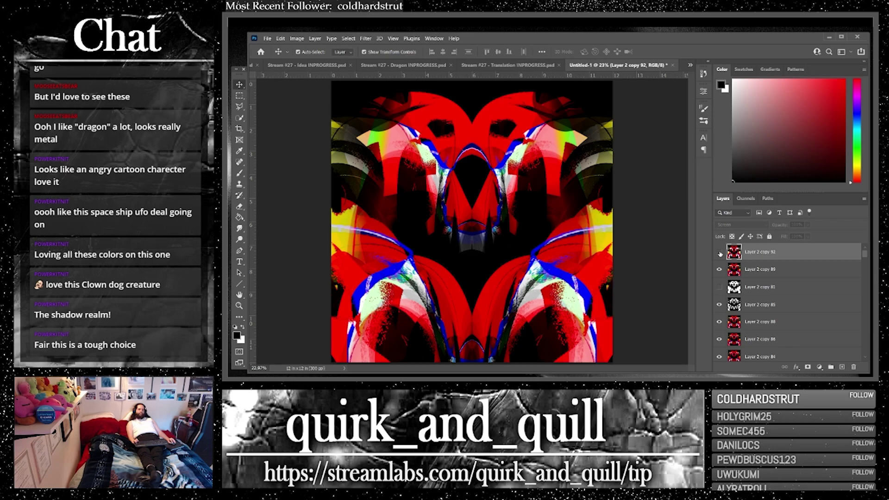
drag(747, 271, 814, 261)
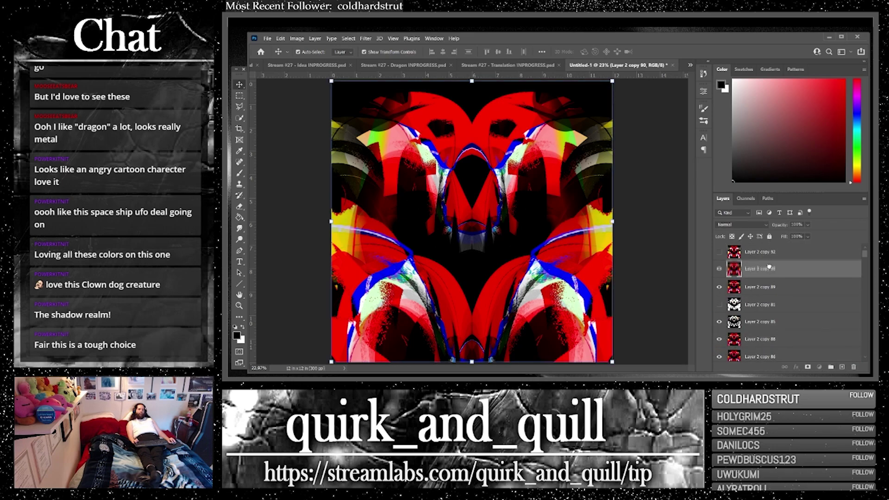
drag(759, 268, 764, 245)
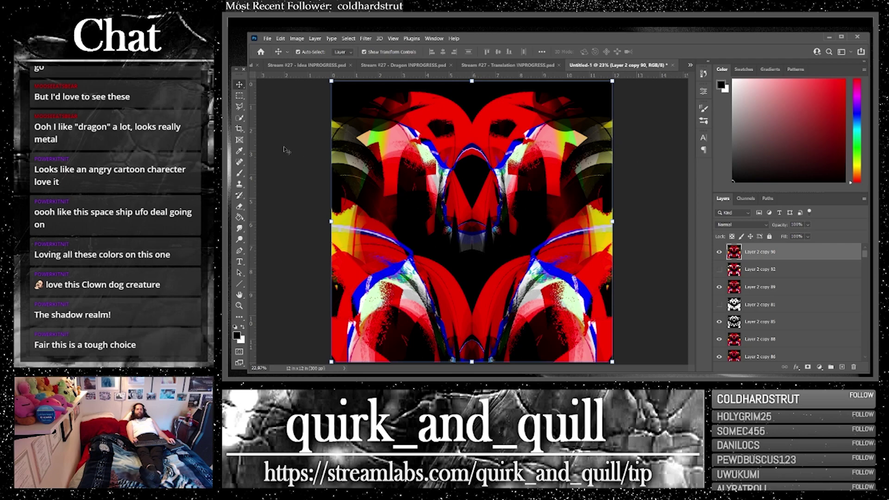
Step: Add new Layer 6 and darken the top corners with an 1811 px brush
click(239, 172)
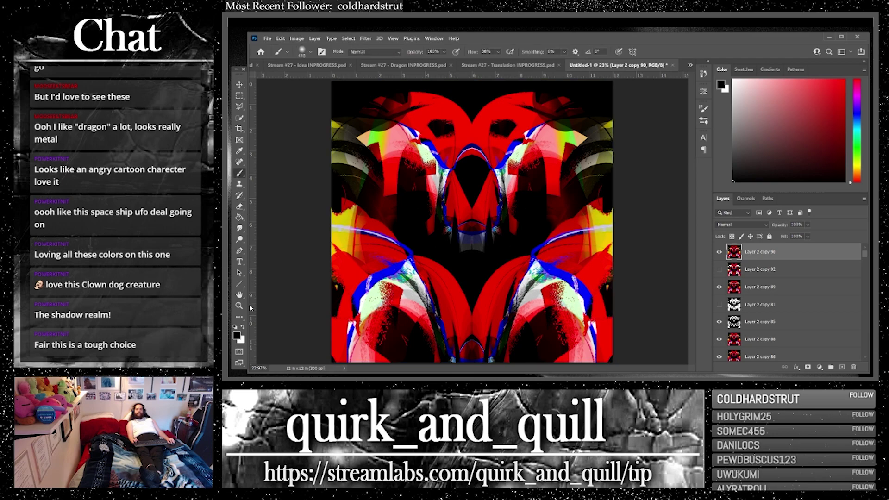
click(311, 52)
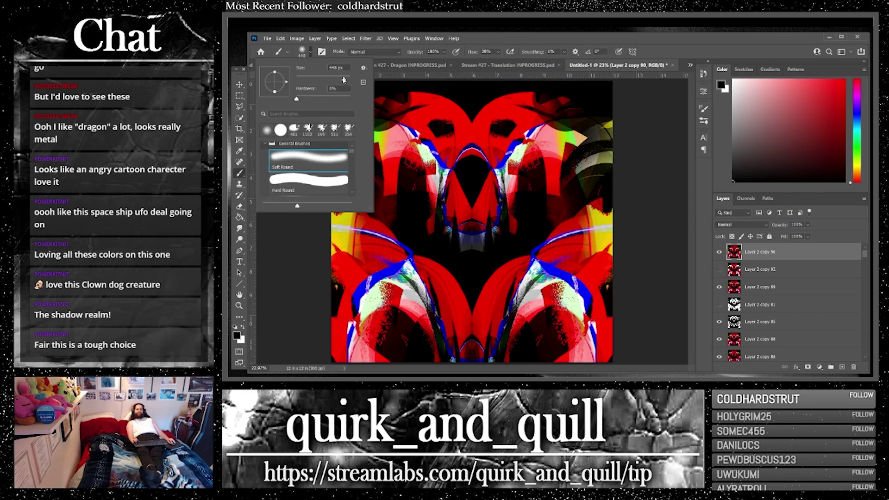
drag(343, 79, 345, 79)
click(842, 367)
click(312, 52)
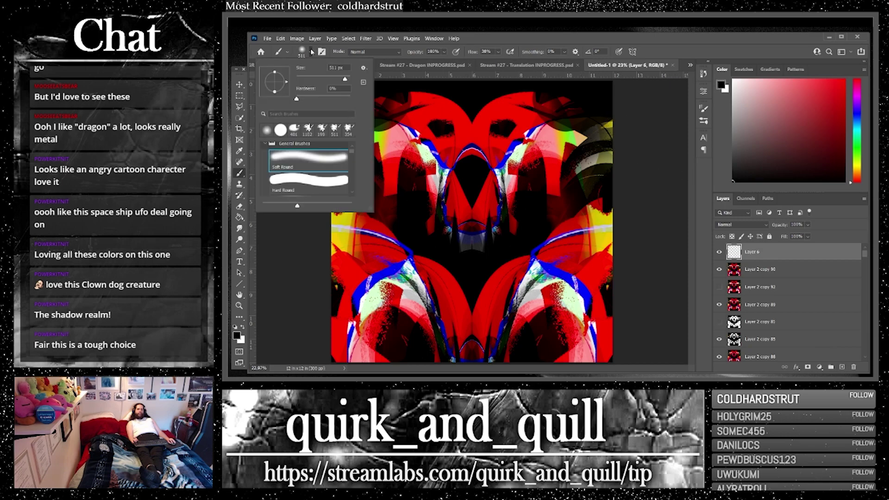
drag(346, 78, 346, 80)
click(648, 116)
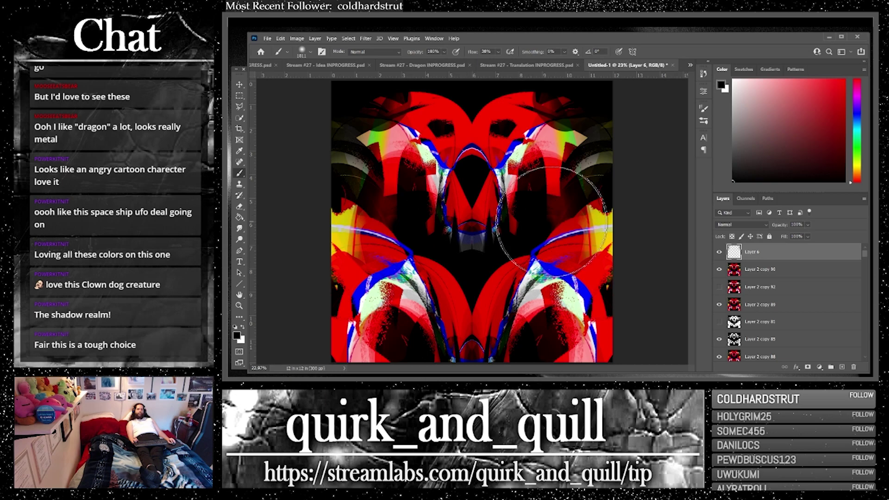
Step: Compare Layer 6 on and off, leave it hidden, and put a duplicate of Layer 2 copy 90 on top
click(719, 252)
click(719, 252)
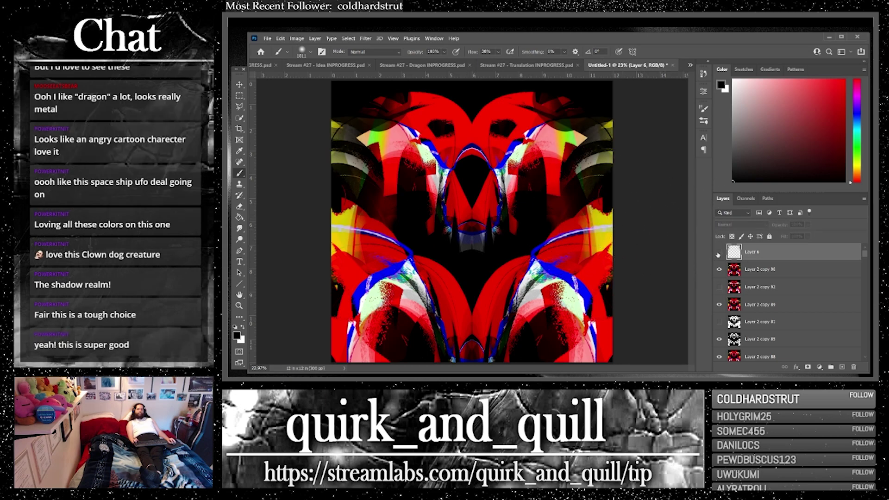
click(718, 252)
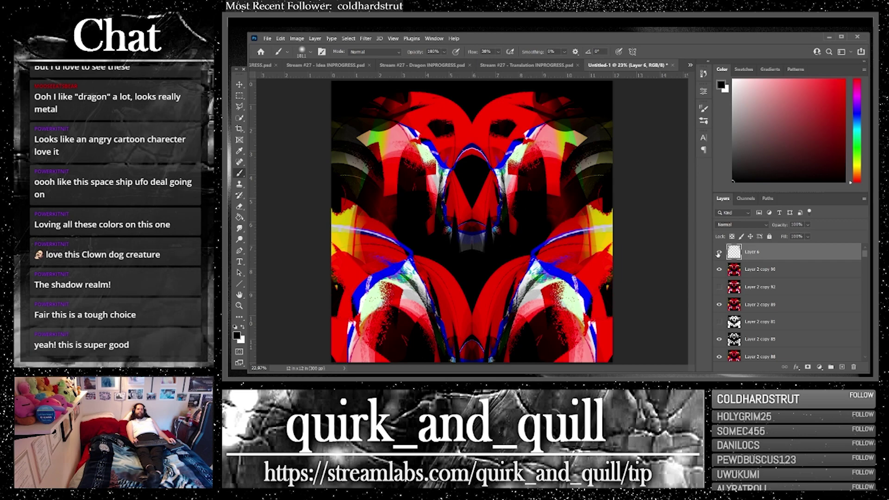
click(718, 253)
click(719, 253)
click(718, 253)
click(718, 253)
click(718, 253)
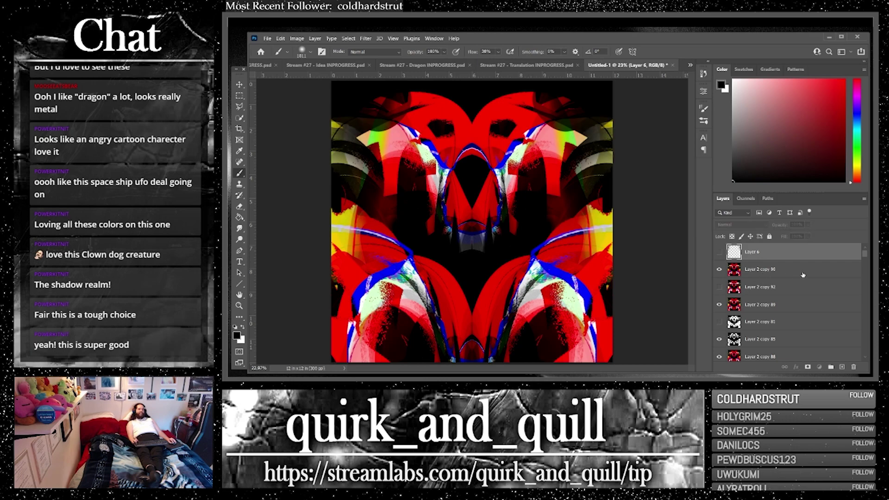
drag(803, 273, 826, 296)
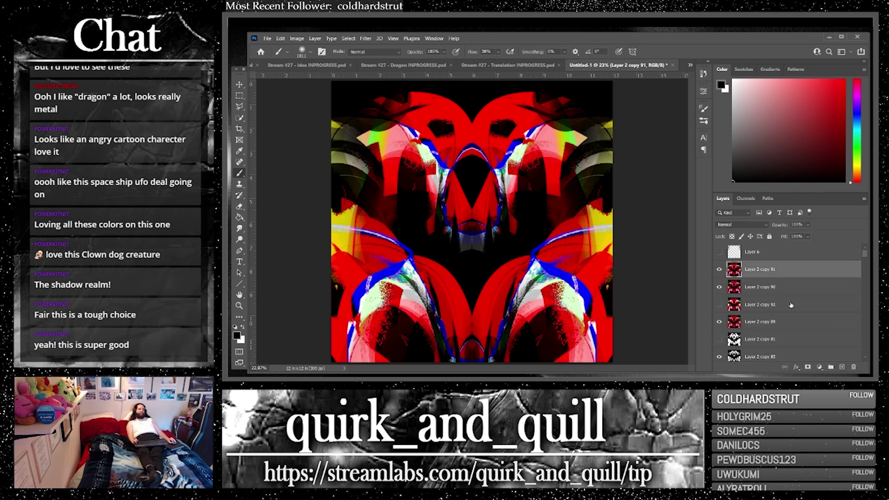
drag(764, 273, 757, 246)
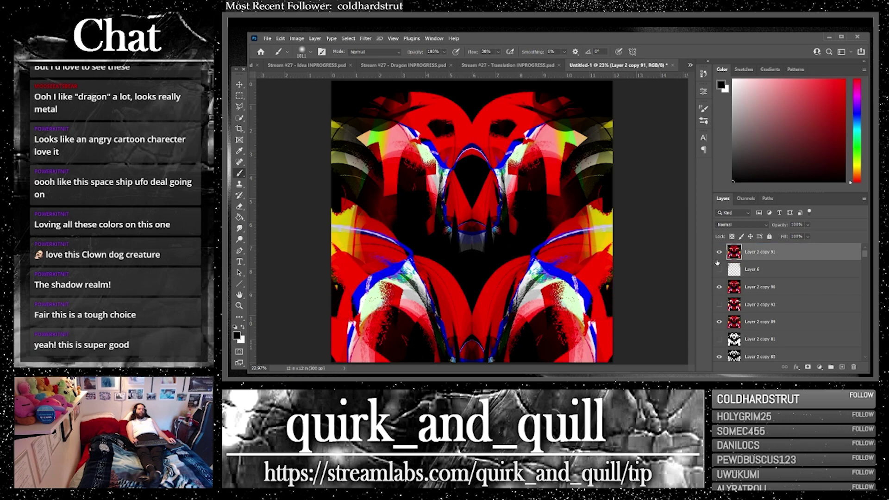
Step: Save the artwork as layered 'Stream #27 - Mechanical INPROGRESS.psd' with Maximize Compatibility
click(268, 39)
click(292, 141)
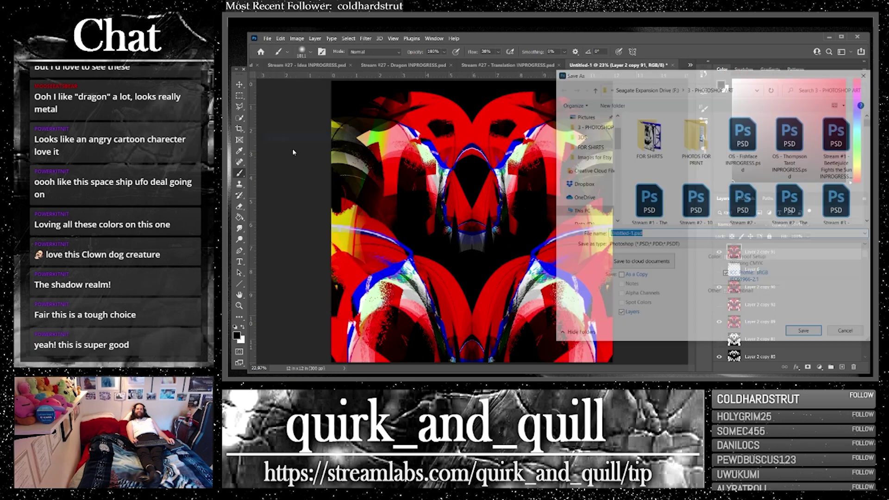
scroll(728, 190, down, 5)
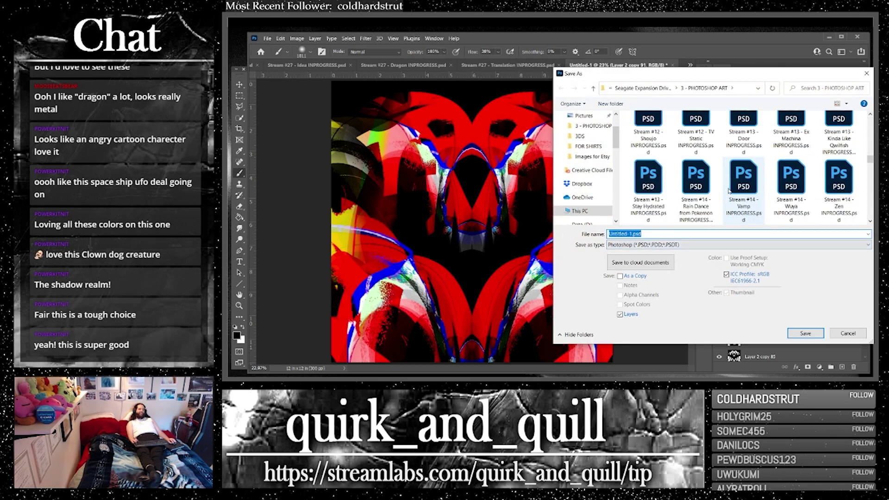
scroll(728, 191, down, 8)
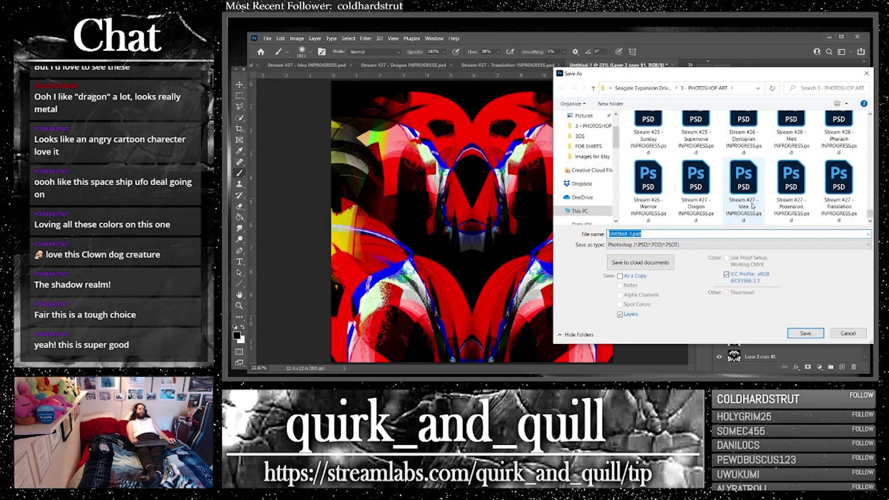
click(842, 203)
click(641, 234)
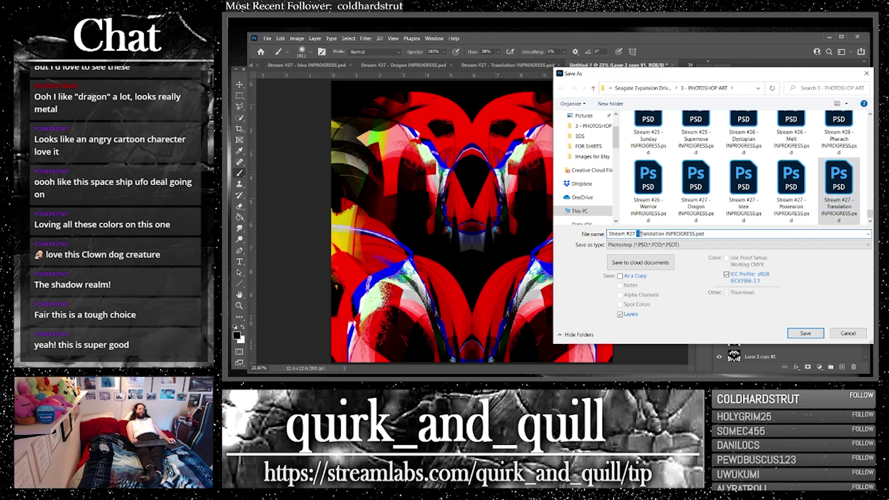
drag(641, 234, 665, 234)
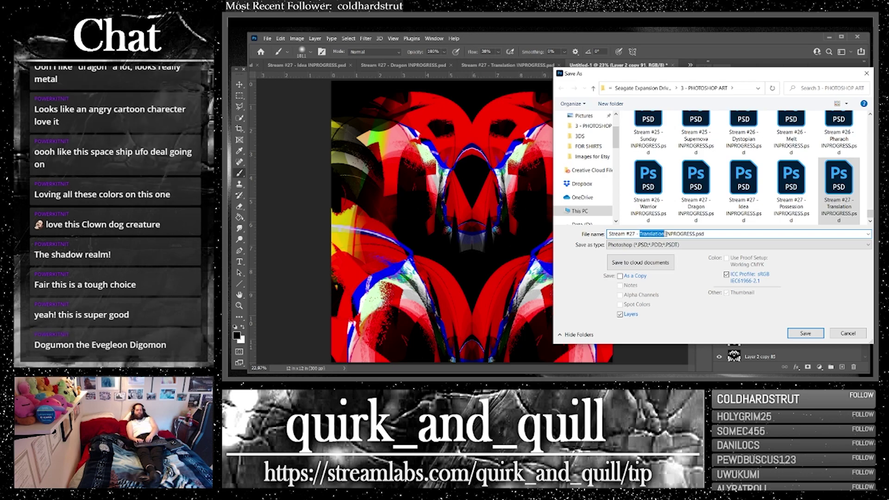
text(Mechanica)
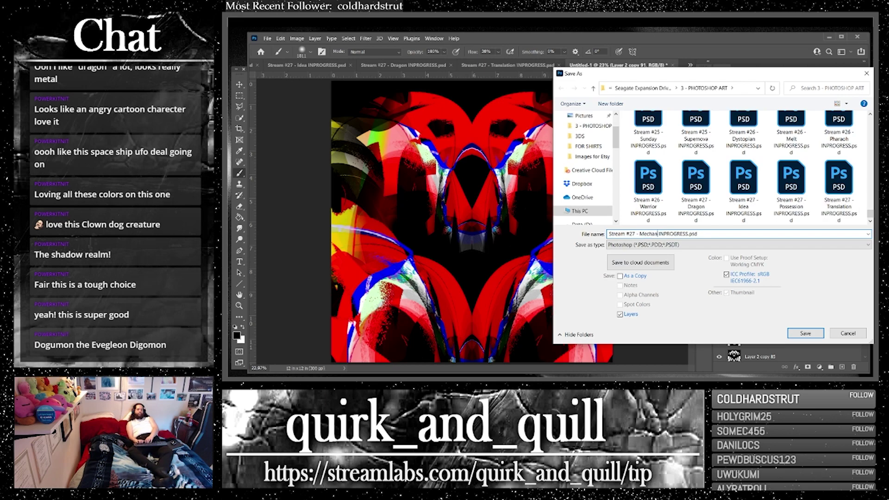
text(l)
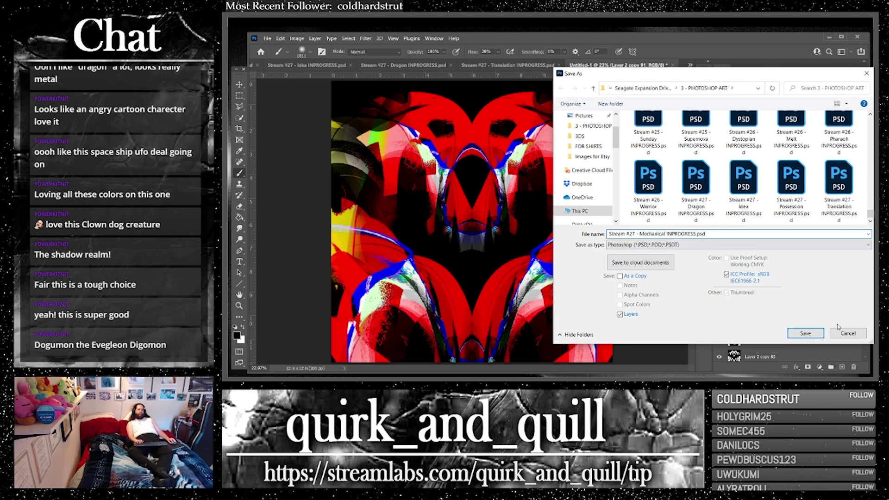
click(805, 334)
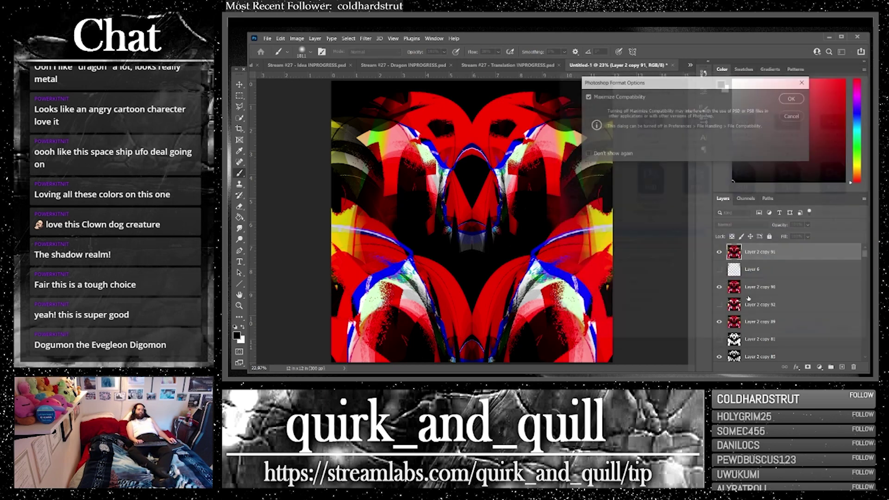
click(792, 100)
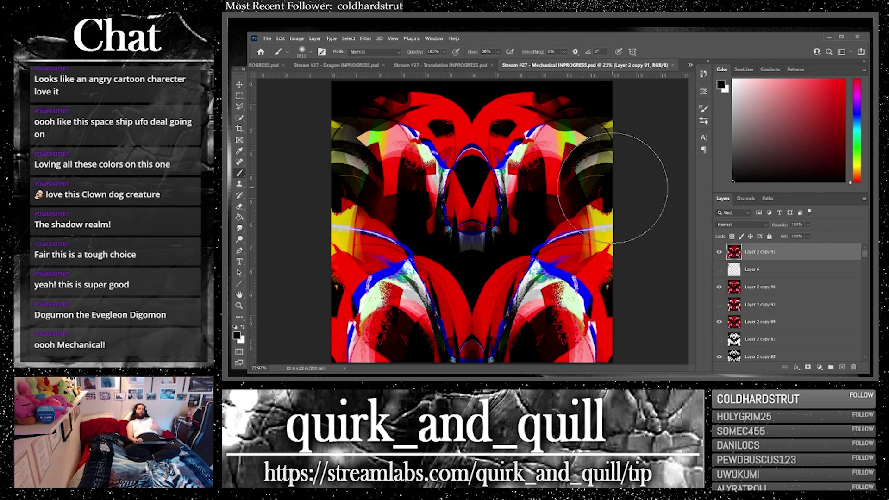
click(690, 65)
click(715, 67)
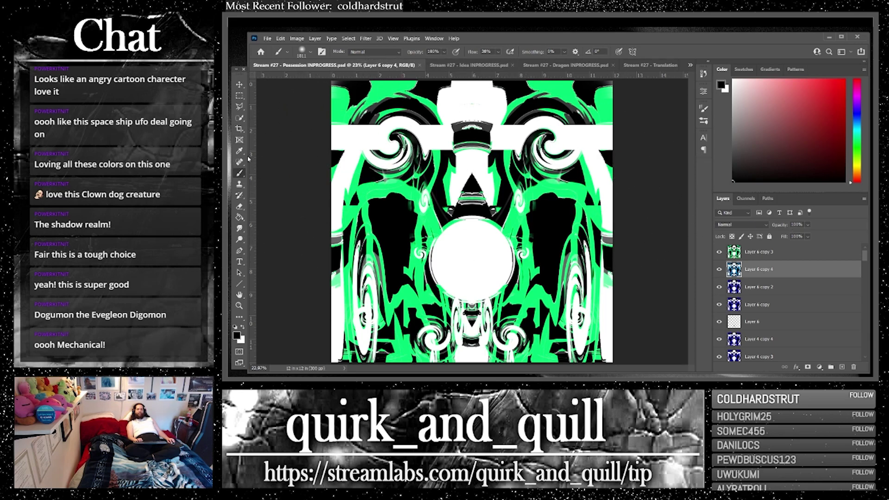
click(464, 65)
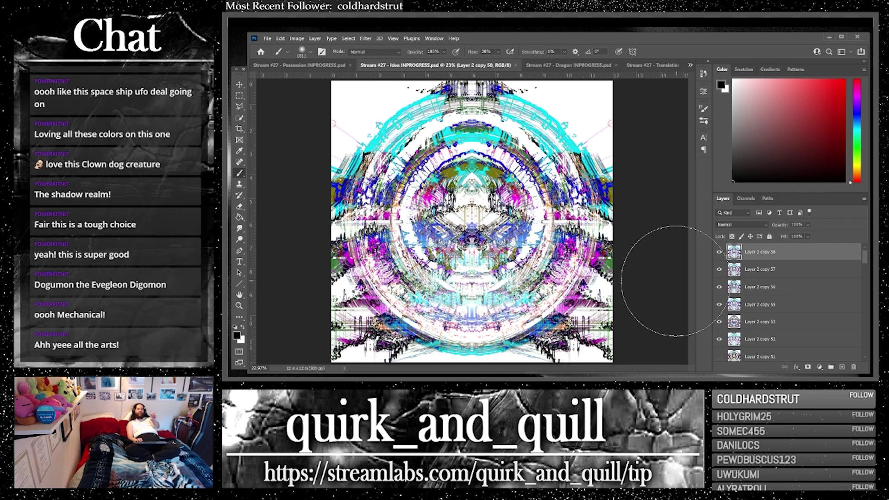
click(571, 66)
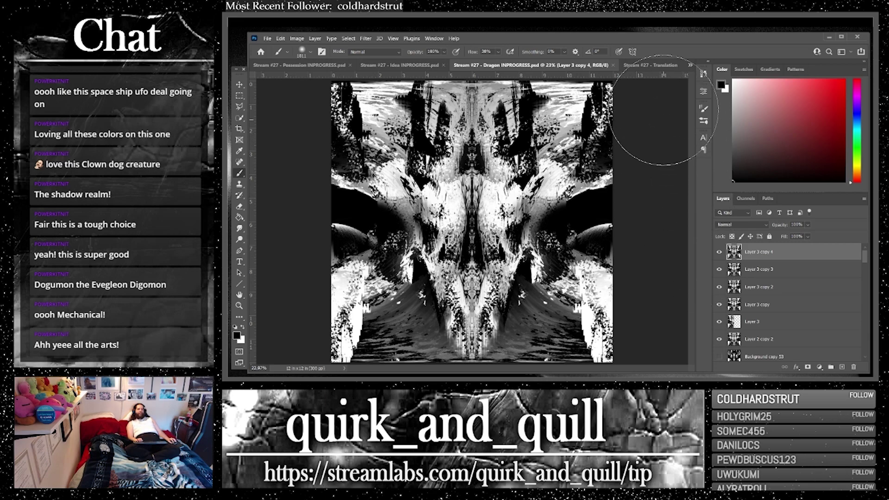
click(648, 65)
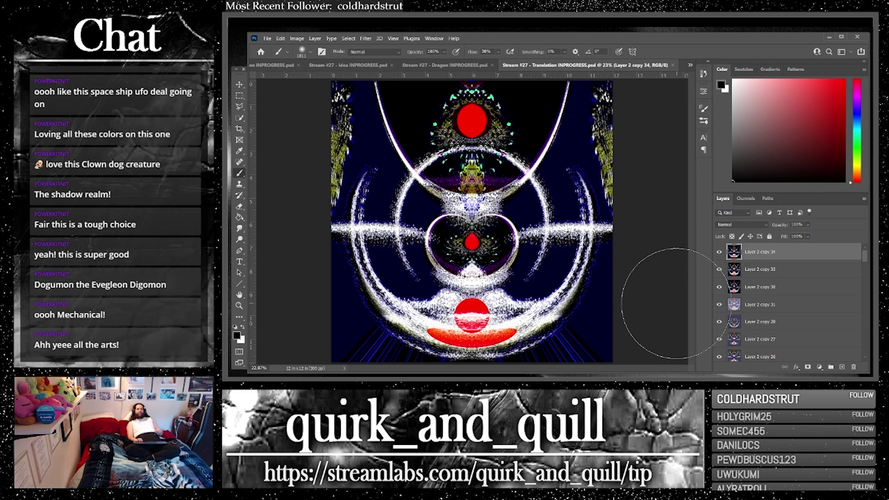
click(690, 68)
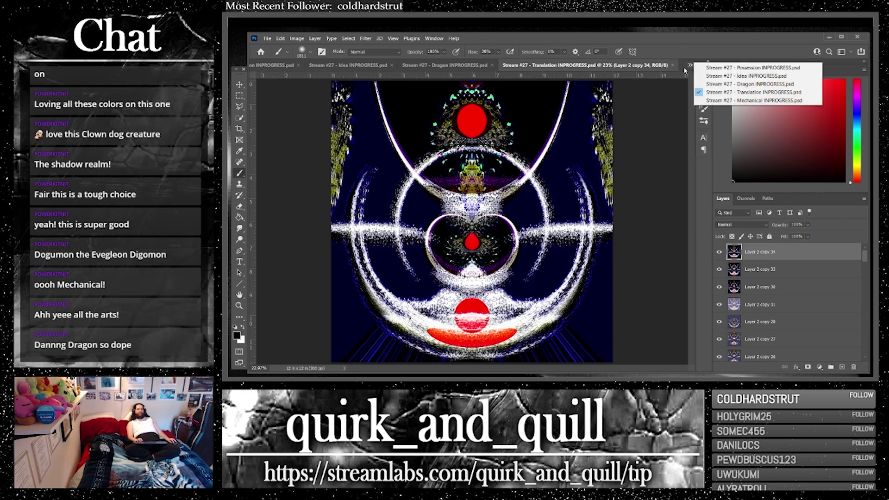
click(713, 101)
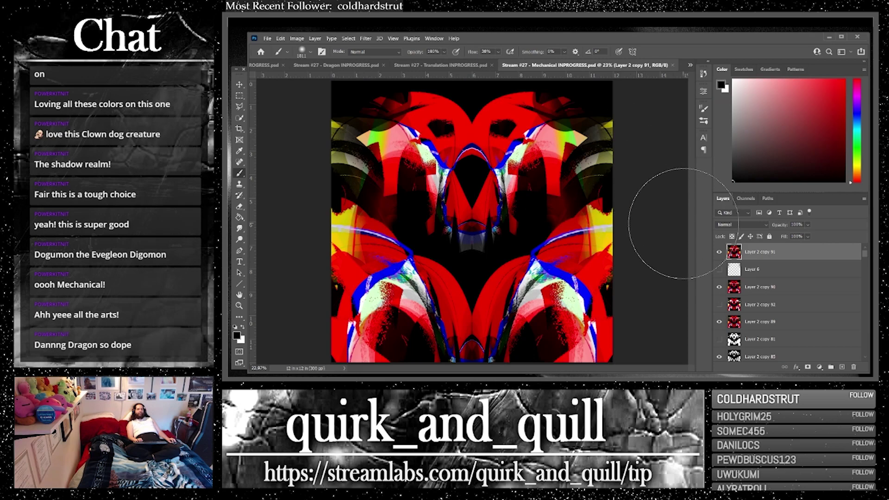